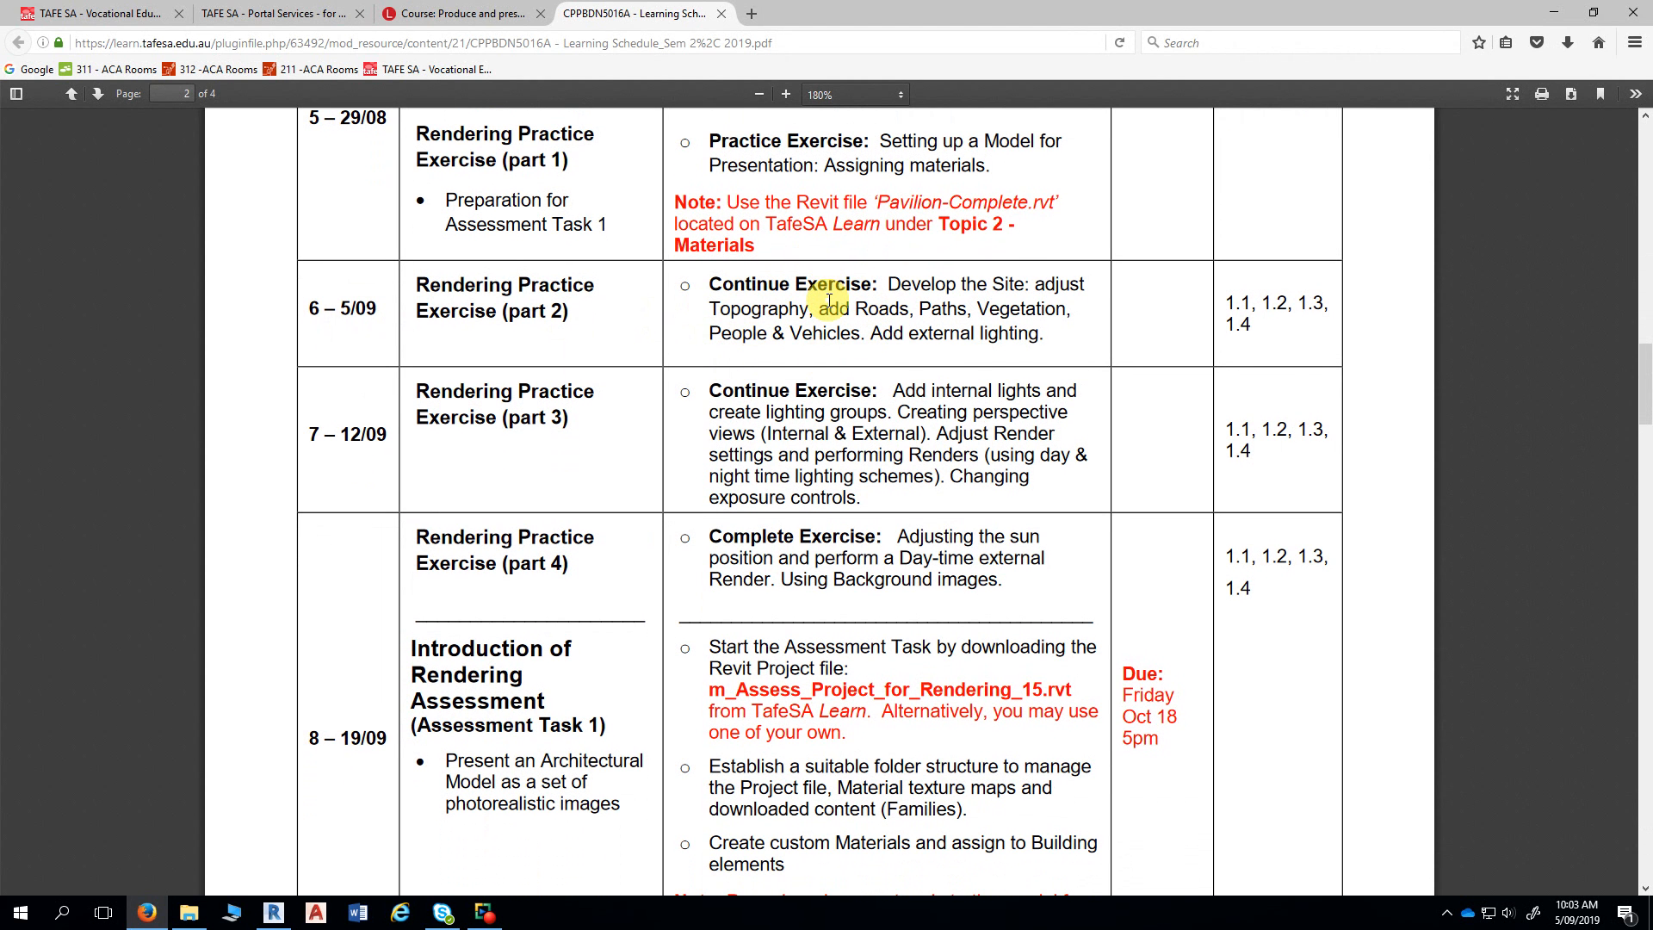
- Review the learning schedule from Rendering Practice Exercise (part 2) through Assessment Task 1 to the Introduction to Animation topics
scroll(840, 327, "down", 6)
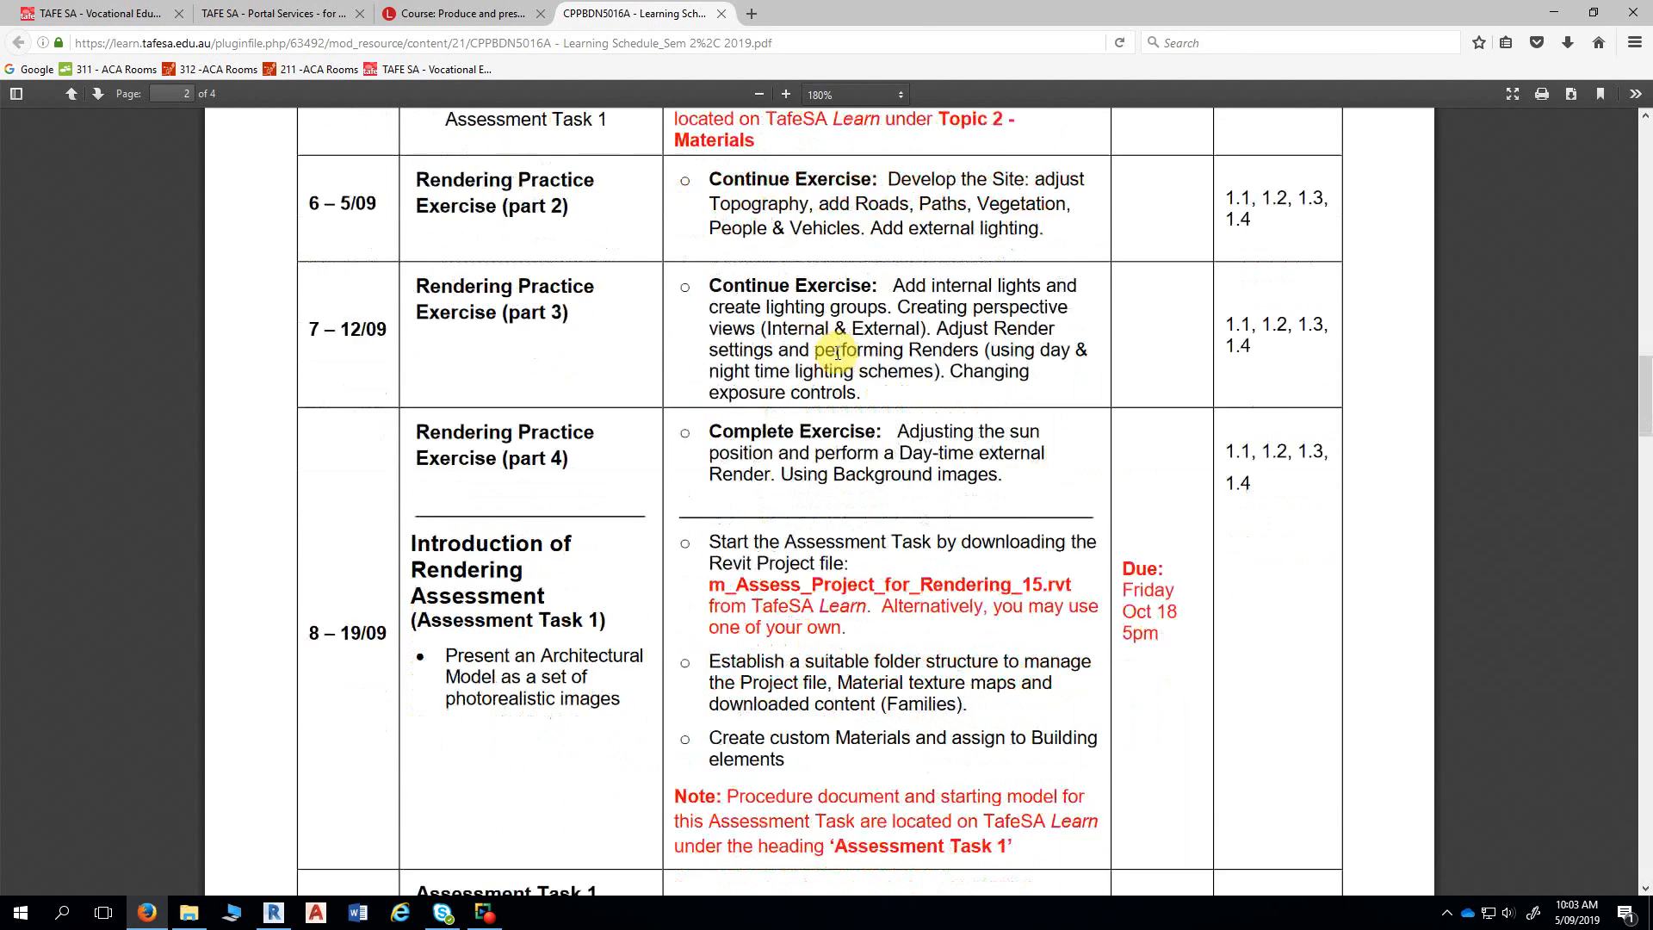
scroll(688, 405, "down", 3)
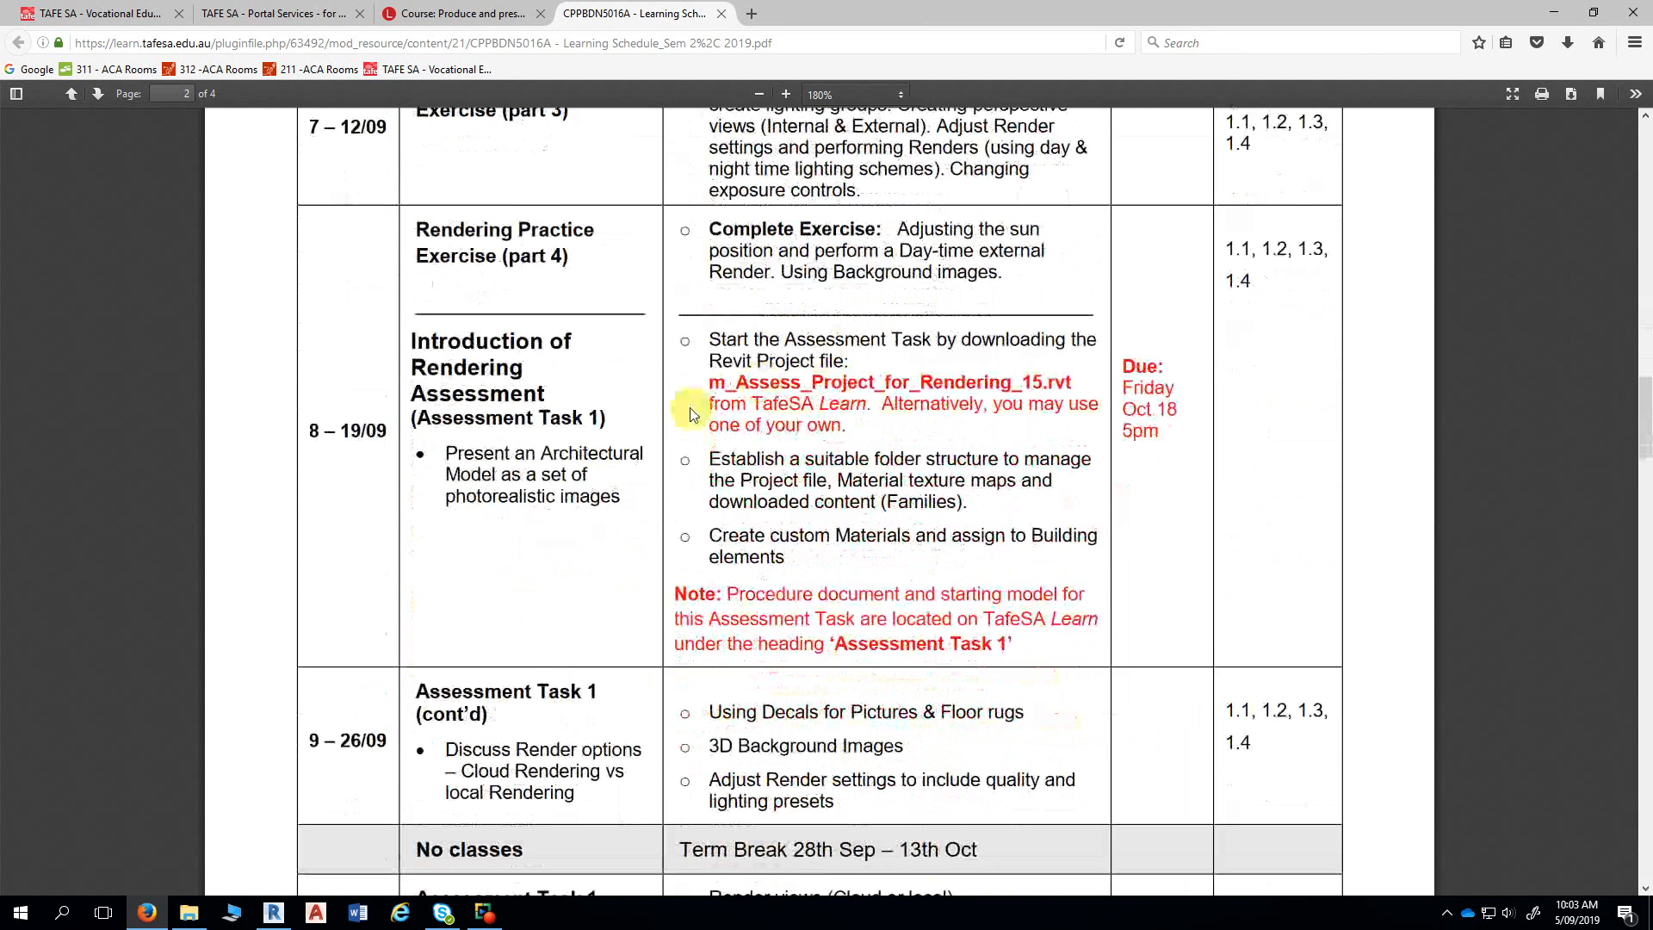
scroll(456, 423, "down", 1)
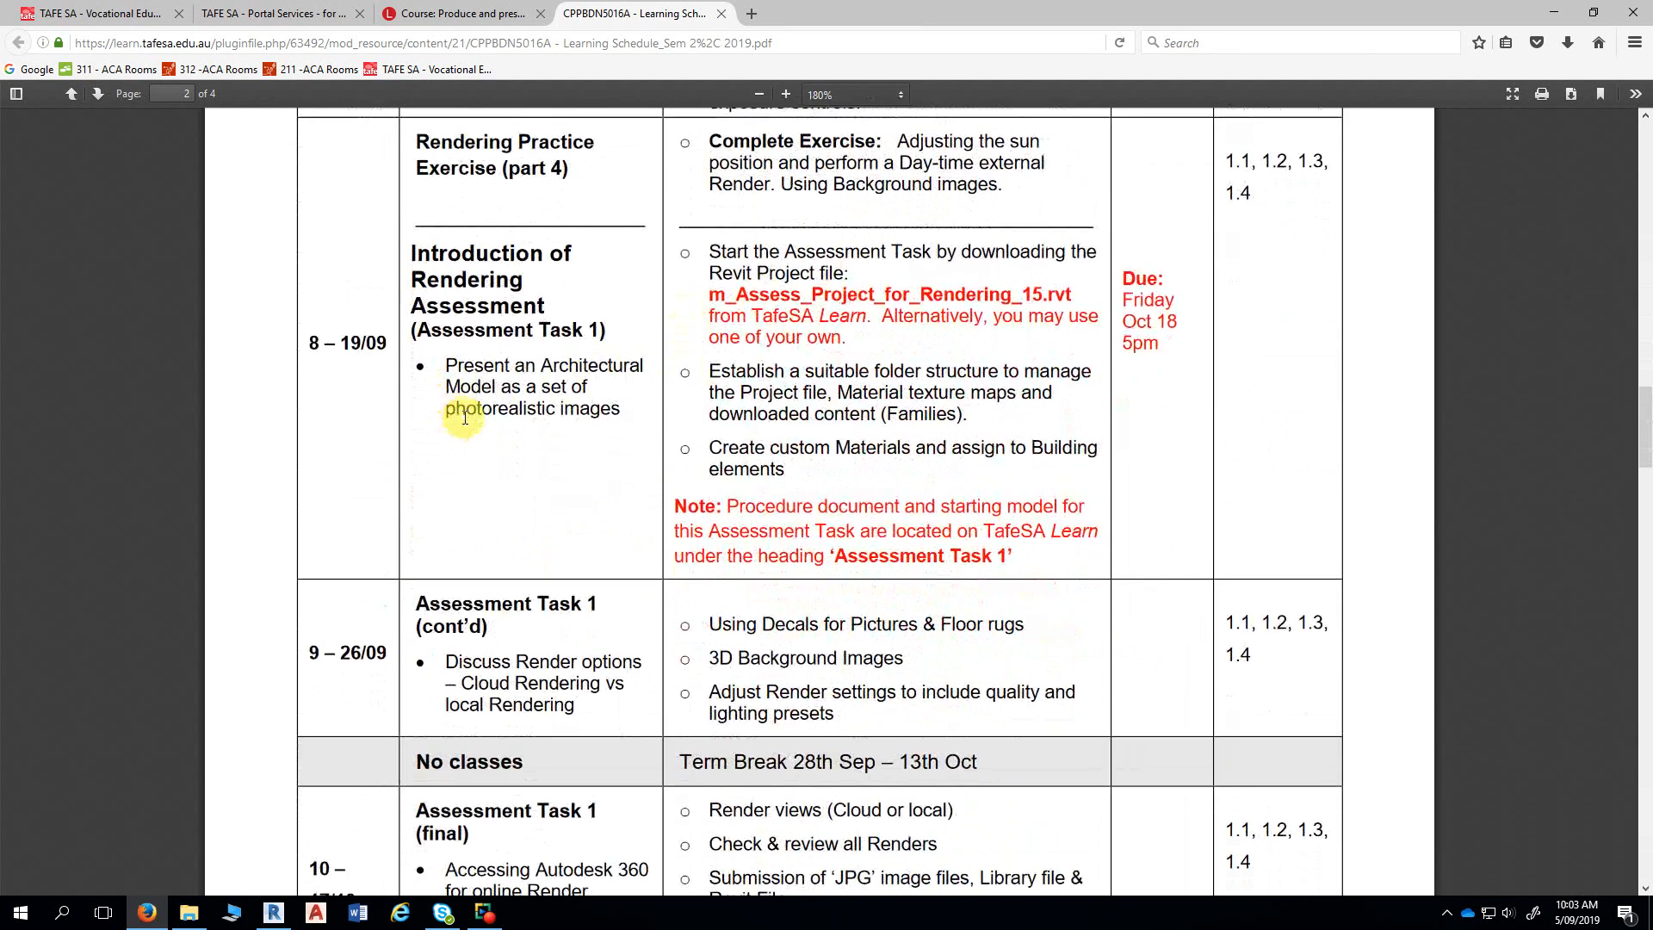
left_click_drag(342, 344, 387, 344)
left_click(497, 449)
scroll(535, 460, "down", 3)
scroll(564, 327, "down", 3)
scroll(567, 325, "up", 2)
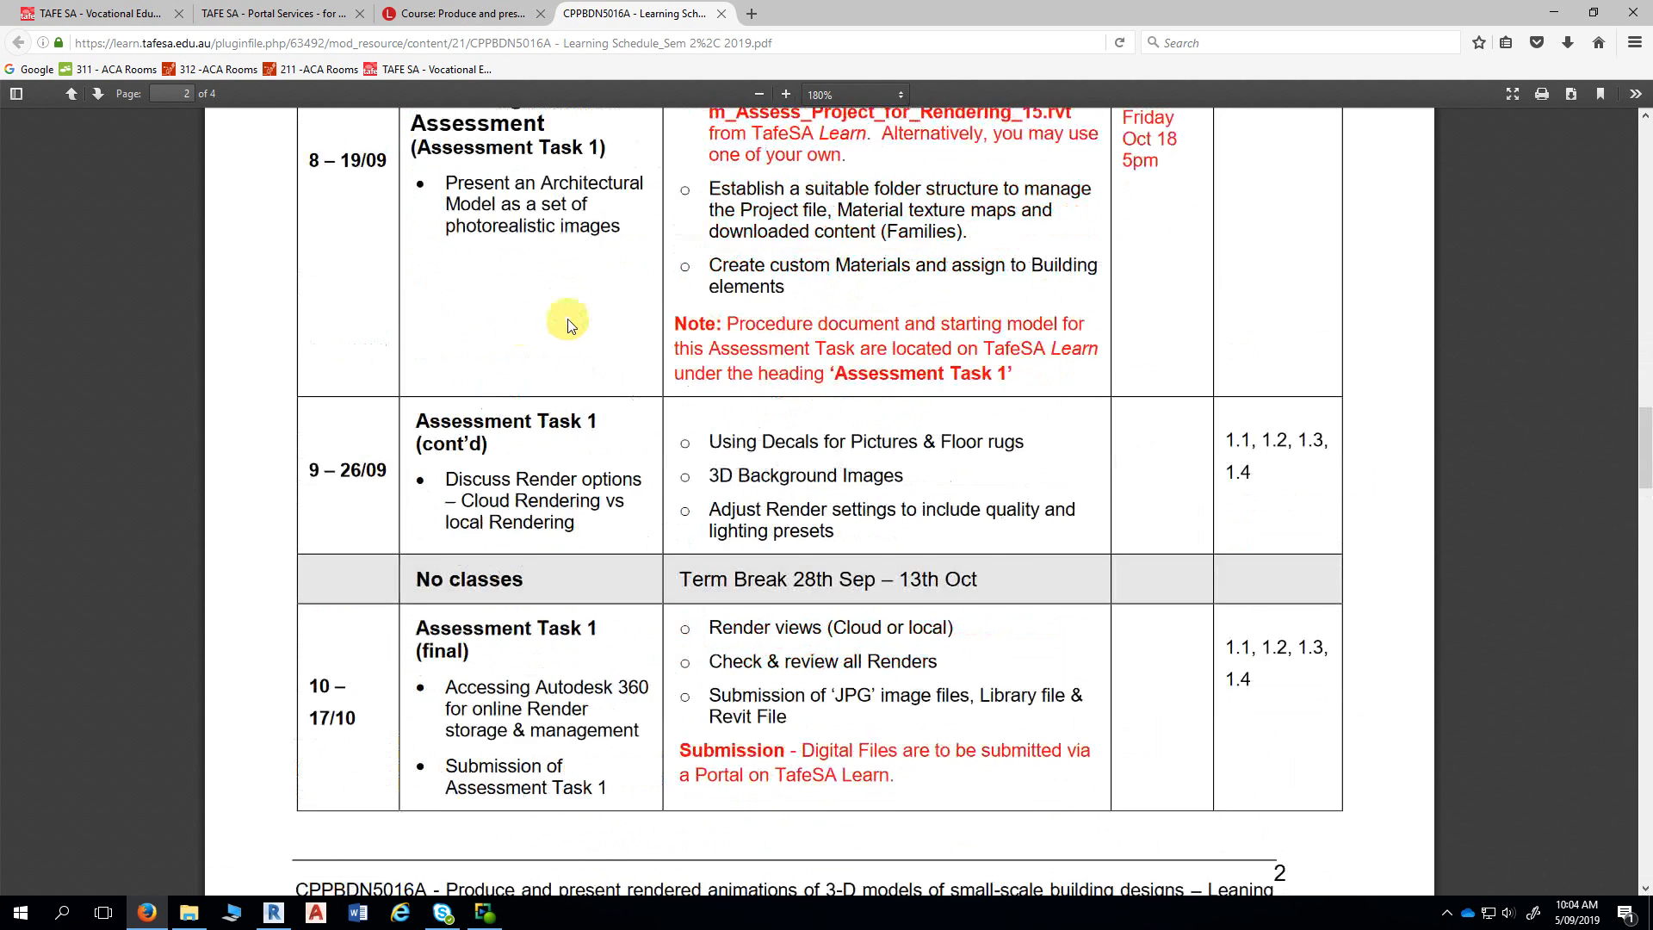
scroll(568, 325, "up", 1)
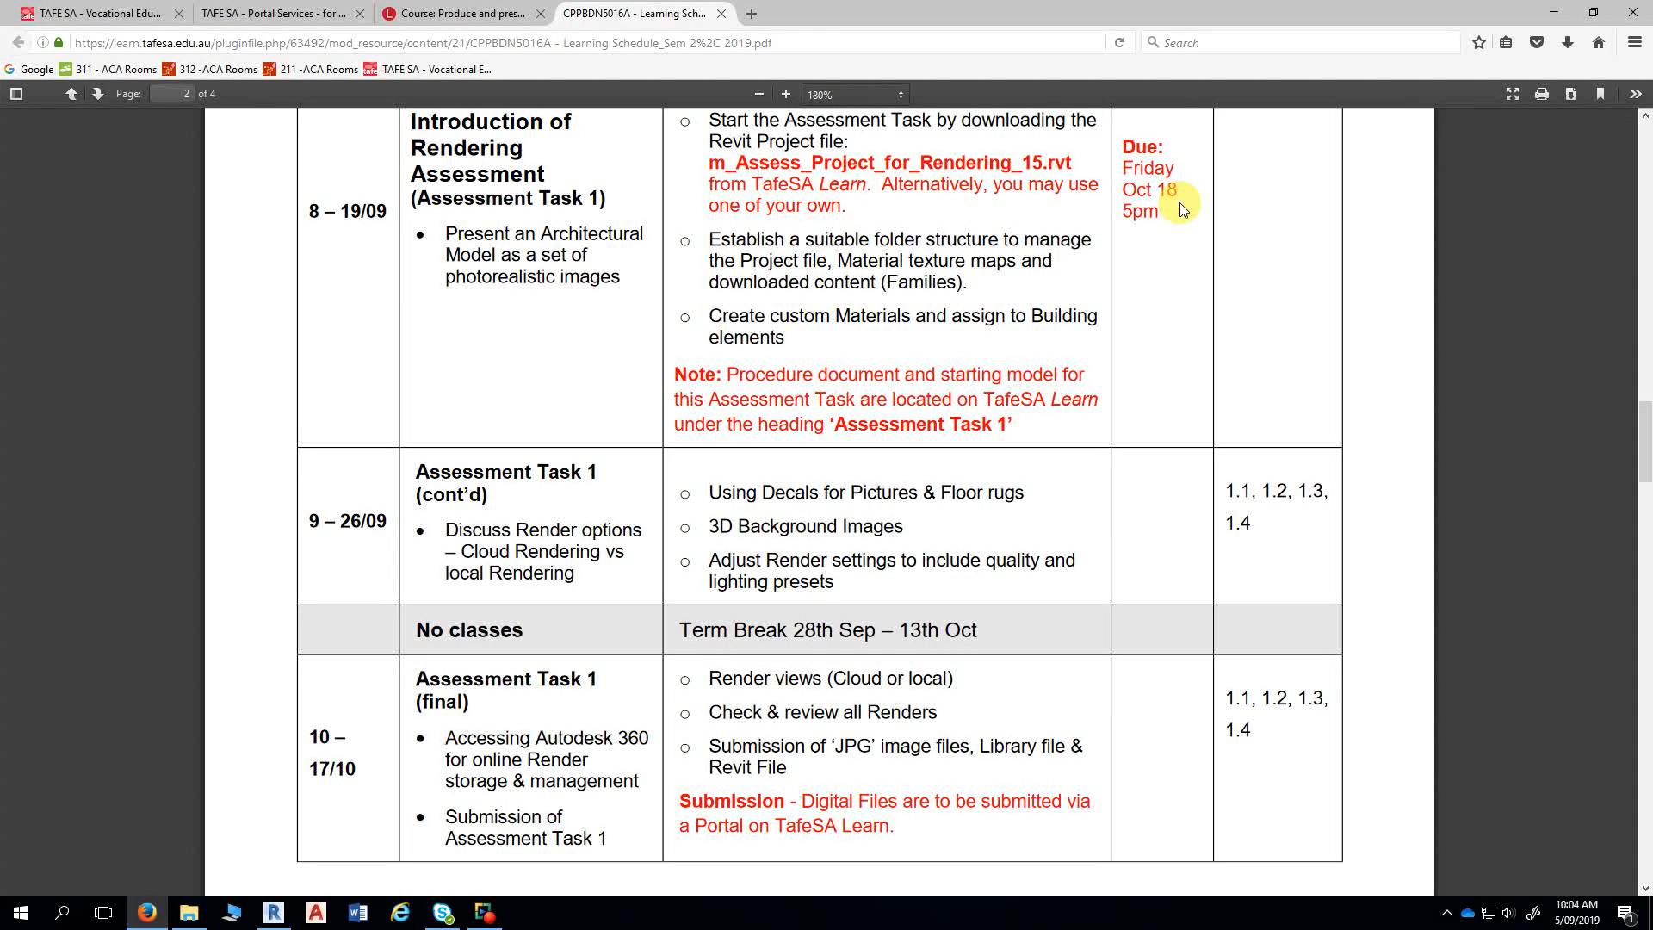
scroll(1179, 203, "down", 3)
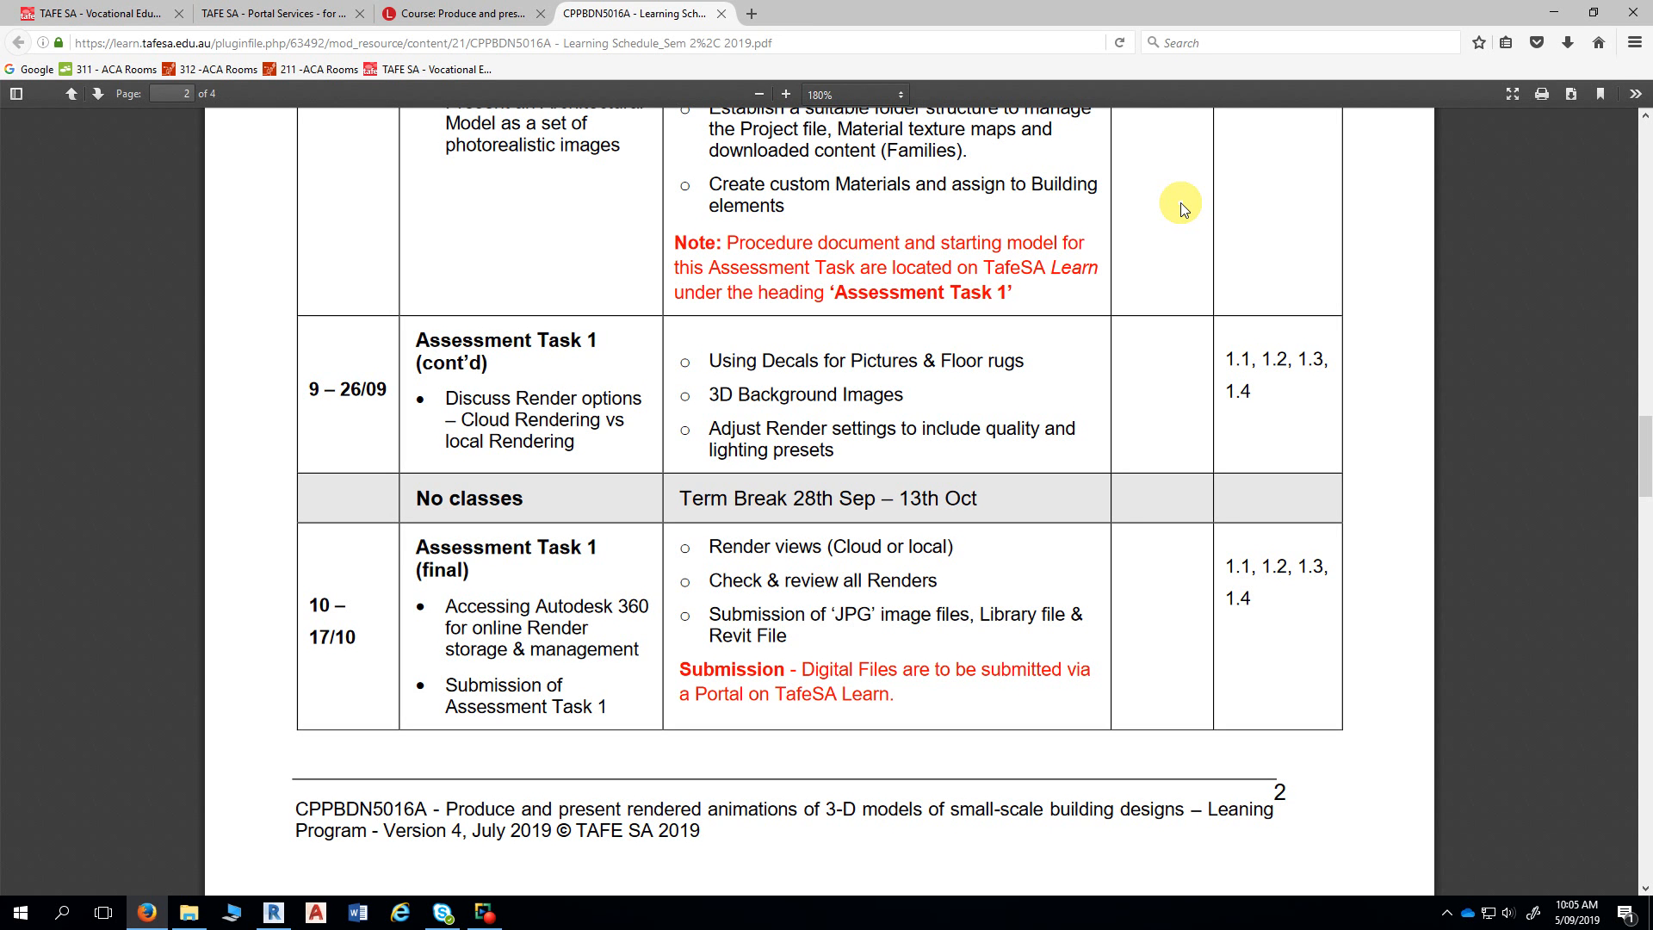
scroll(1181, 206, "down", 5)
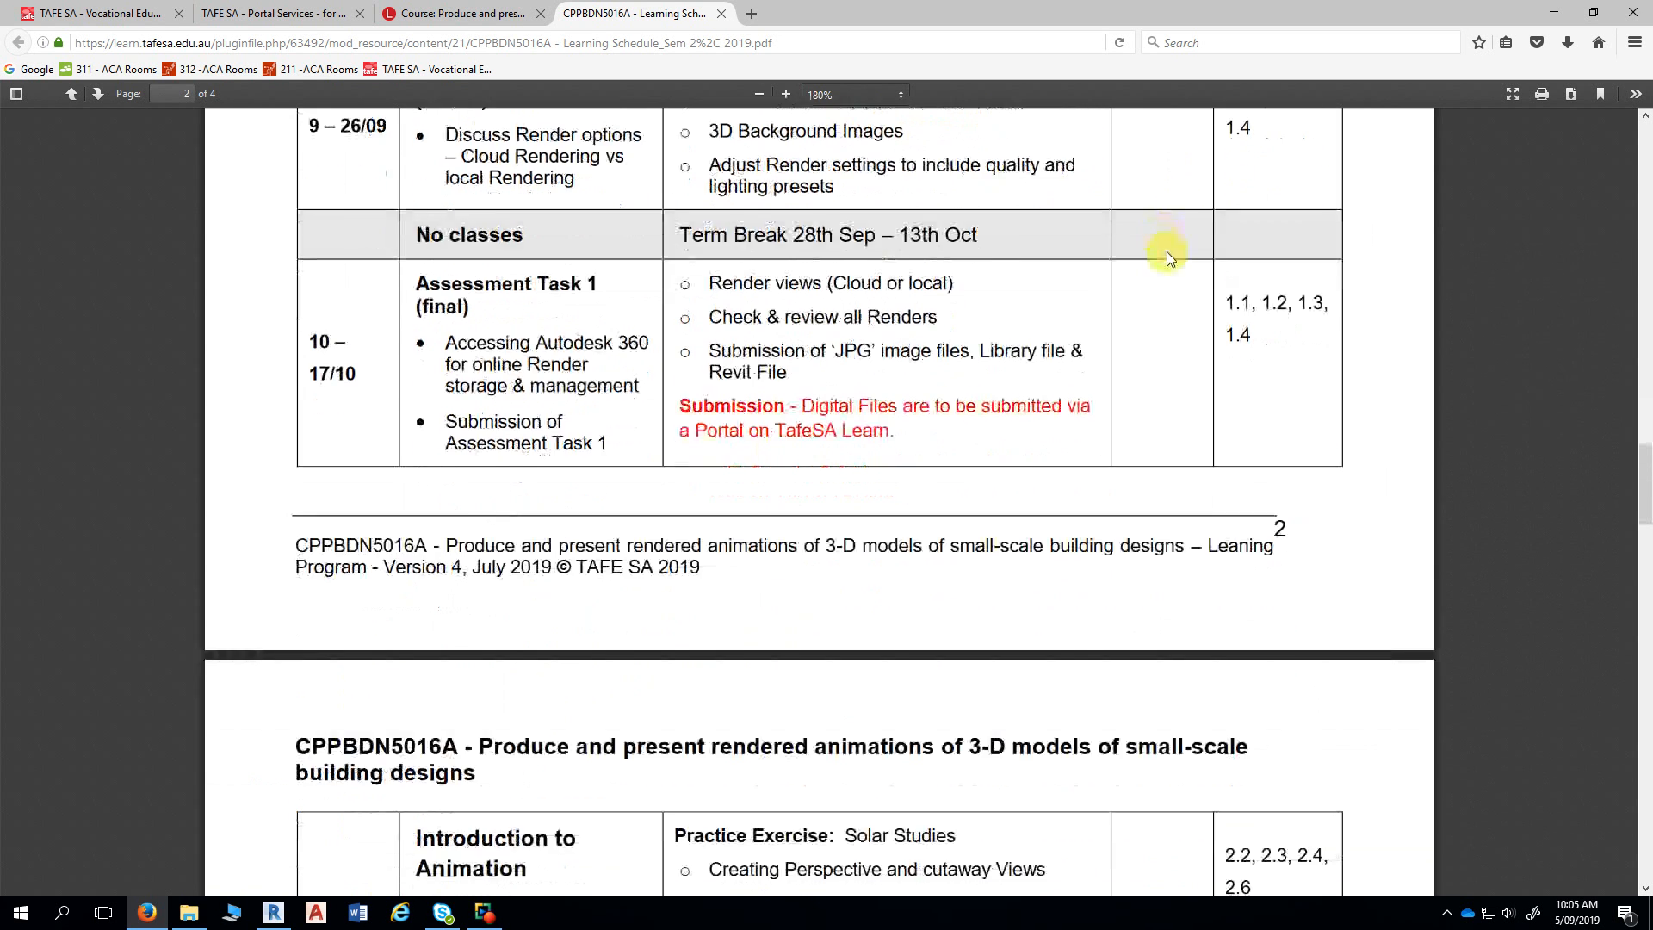
scroll(1167, 267, "down", 4)
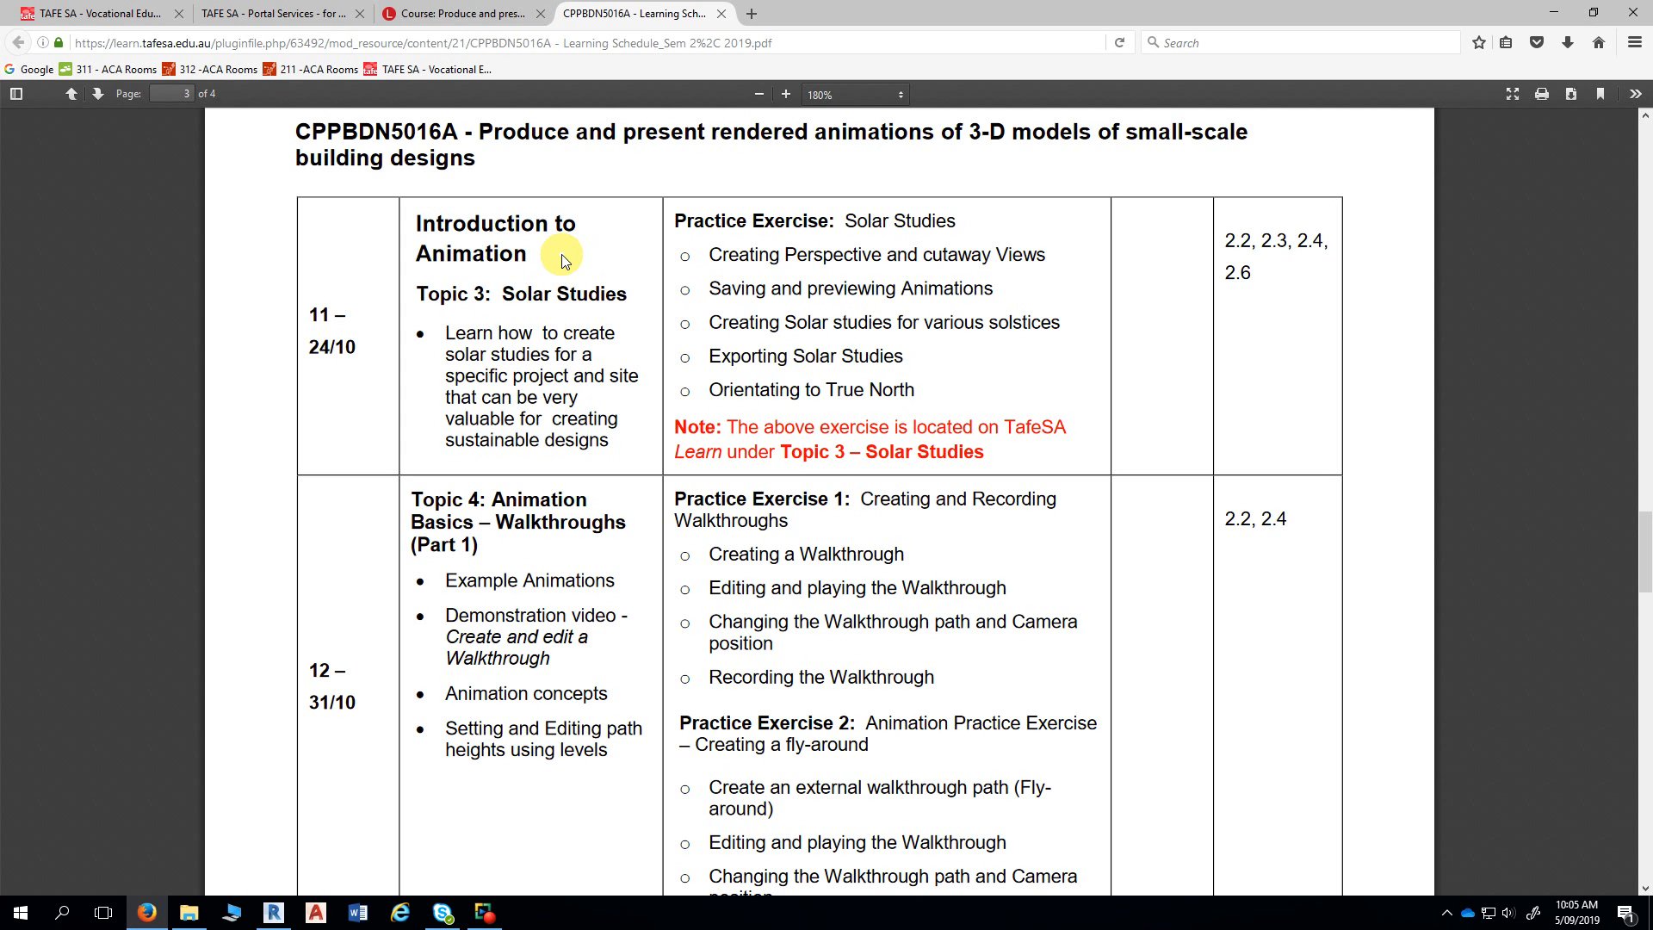
- Close the learning schedule and find the Pavilion-Complete.rvt practice file in the course's Topic 2 - Revit Materials section
left_click(722, 14)
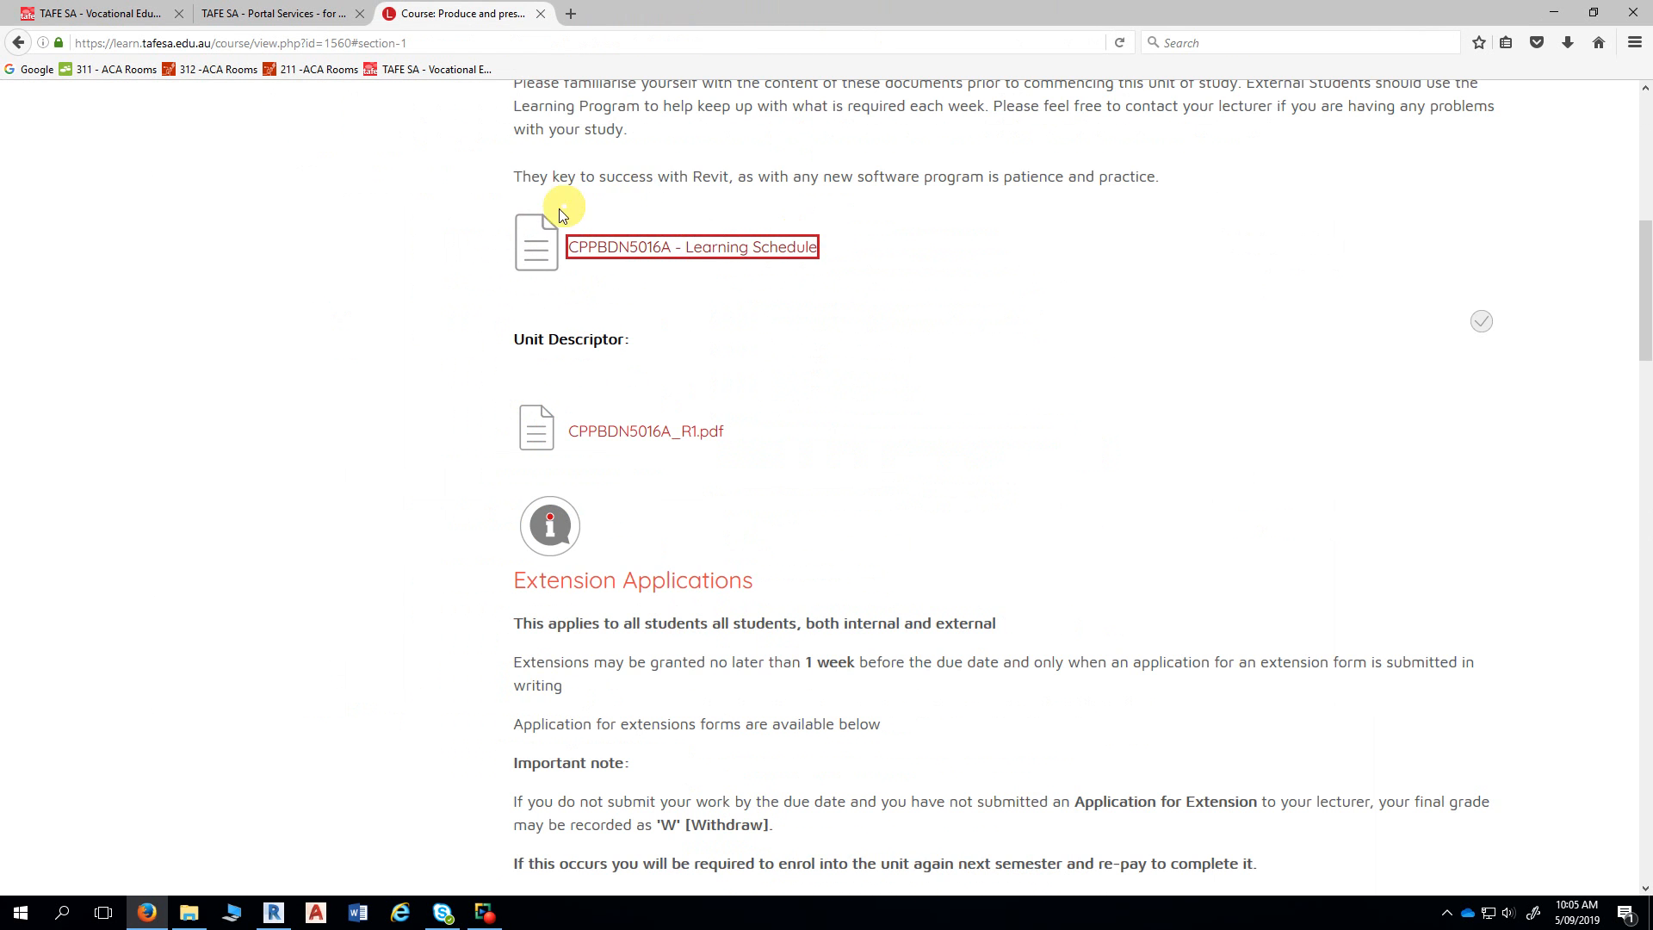
scroll(560, 208, "up", 8)
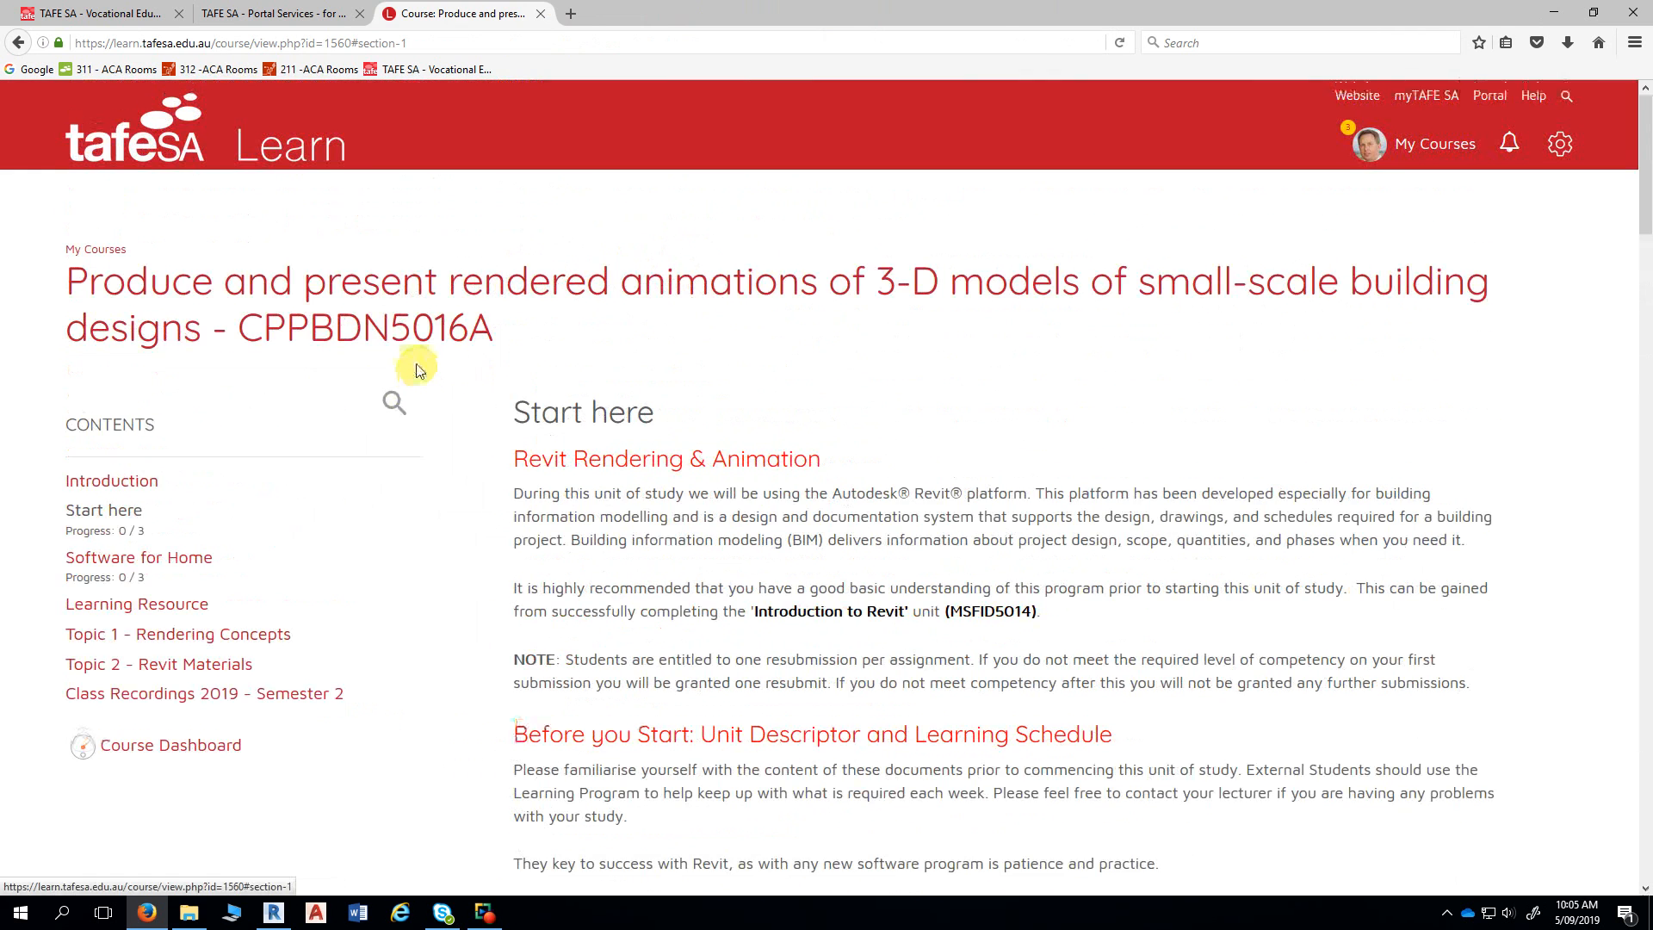
scroll(418, 375, "down", 2)
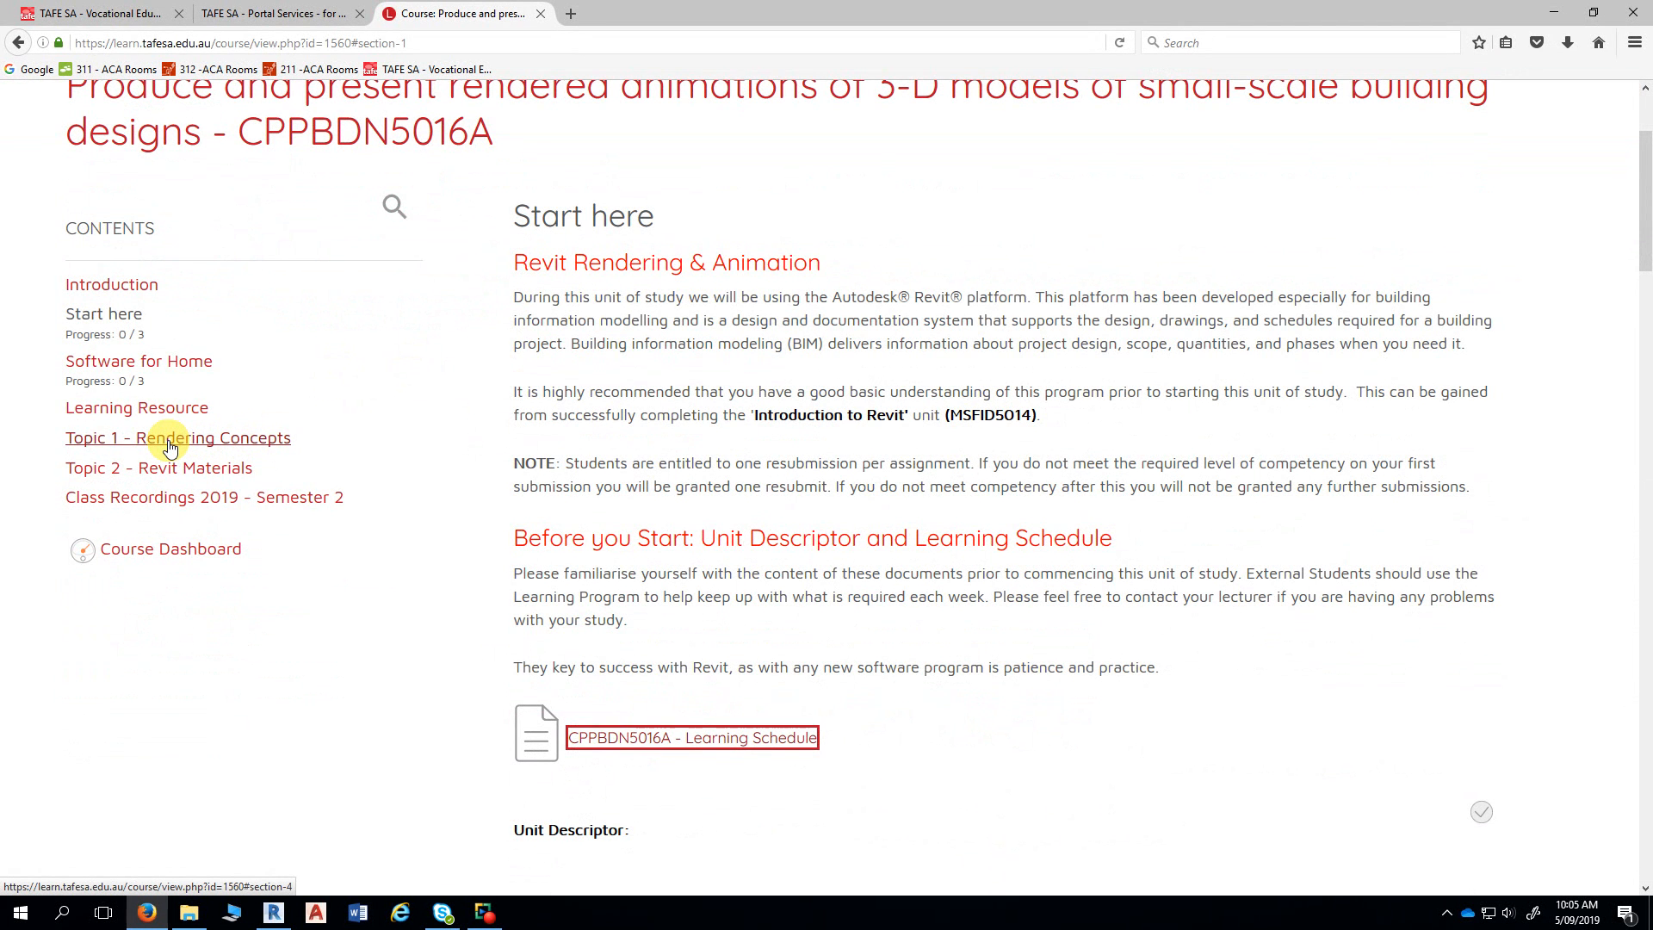
left_click(163, 467)
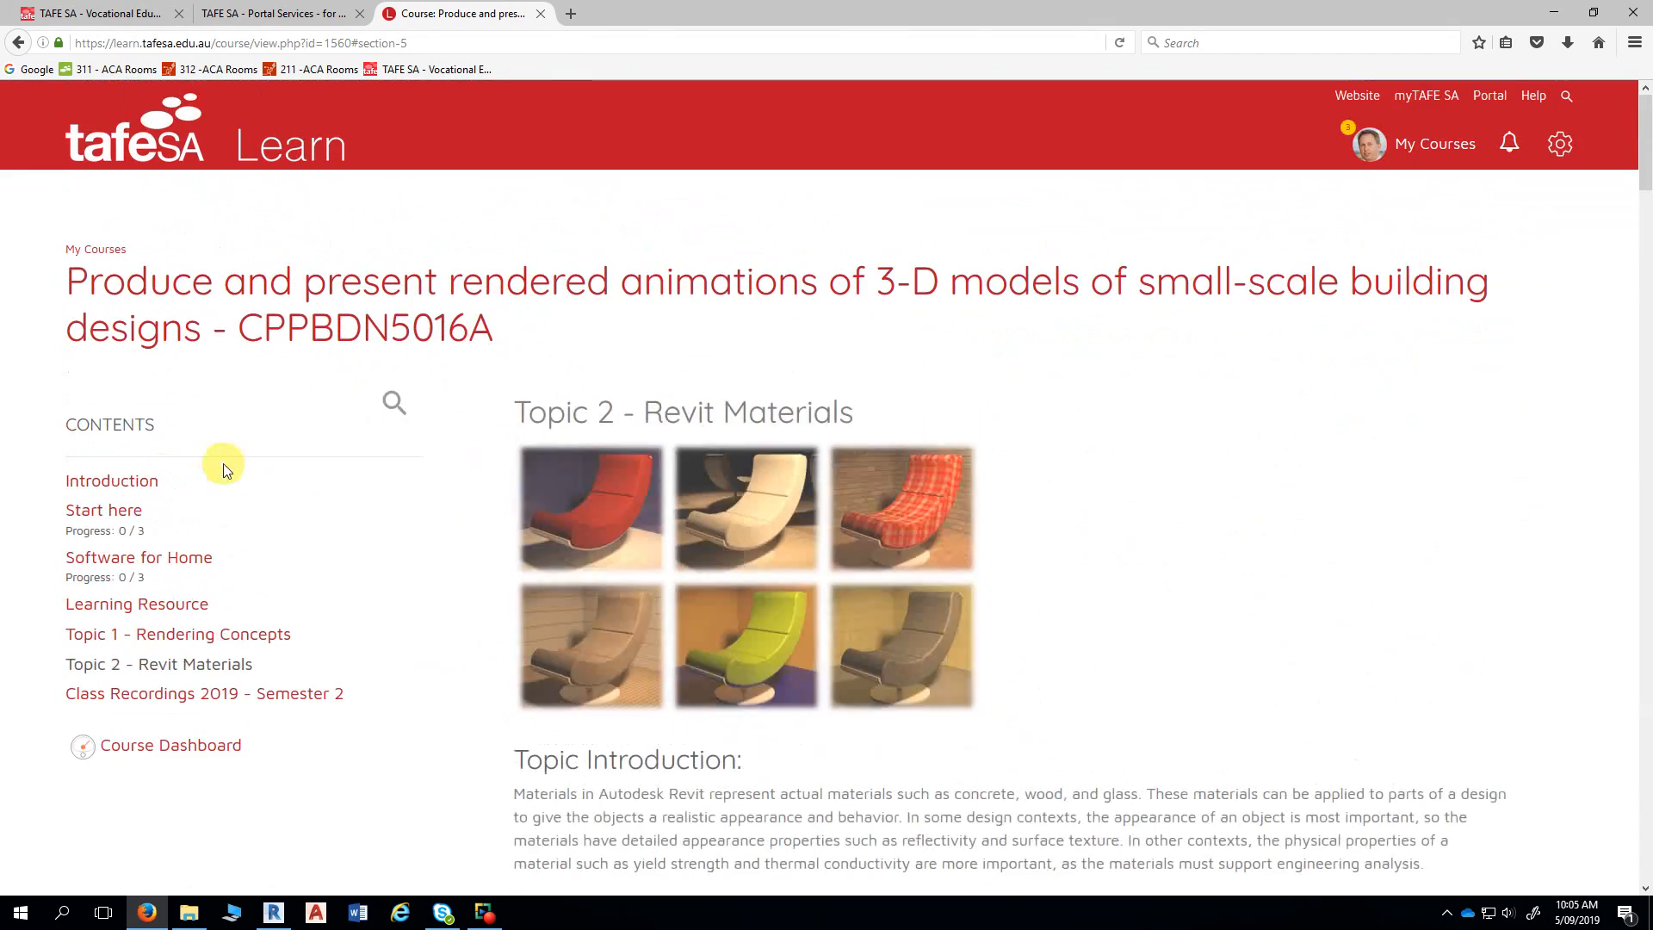
scroll(340, 472, "down", 15)
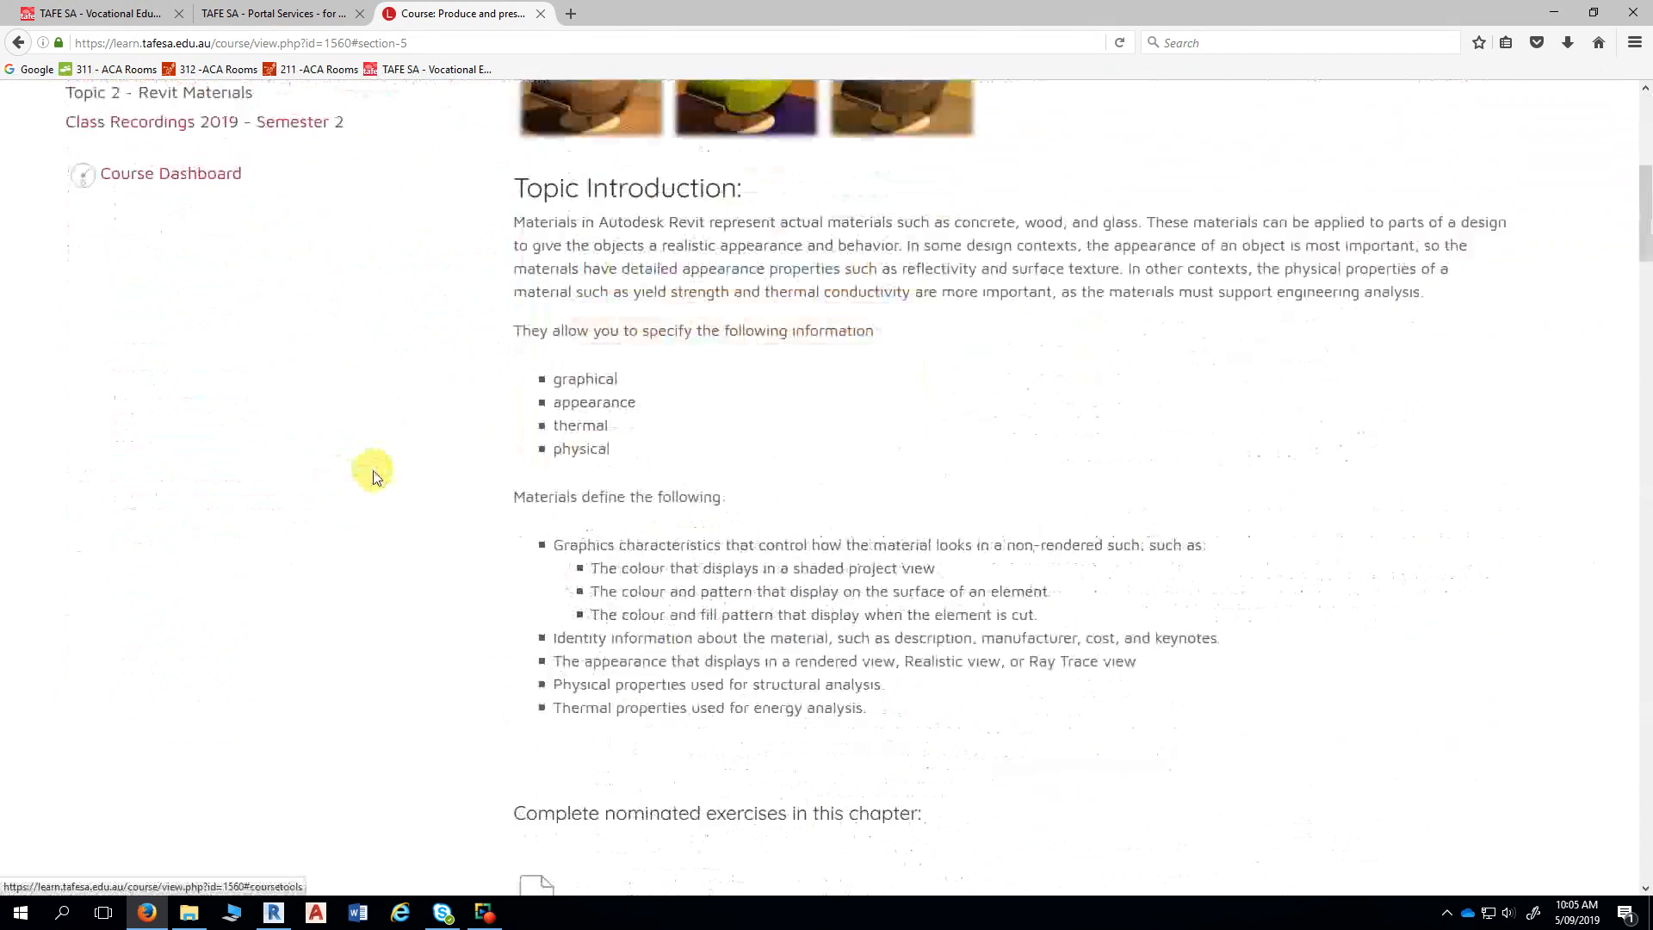
scroll(377, 478, "down", 20)
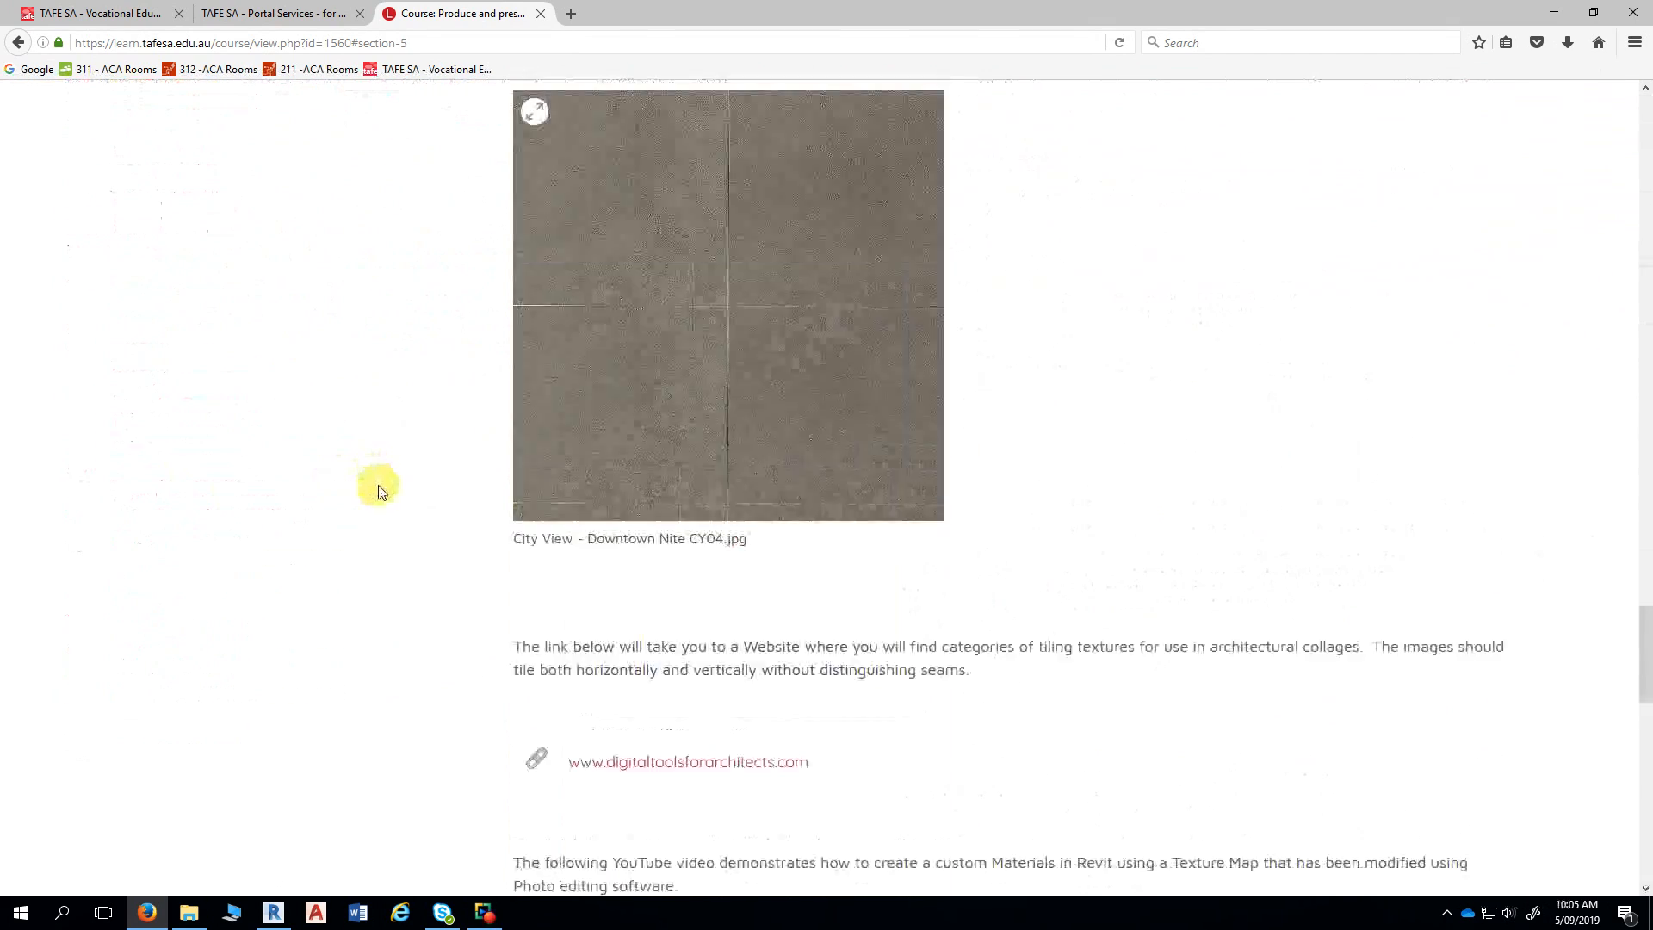
scroll(381, 493, "down", 3)
scroll(380, 493, "up", 5)
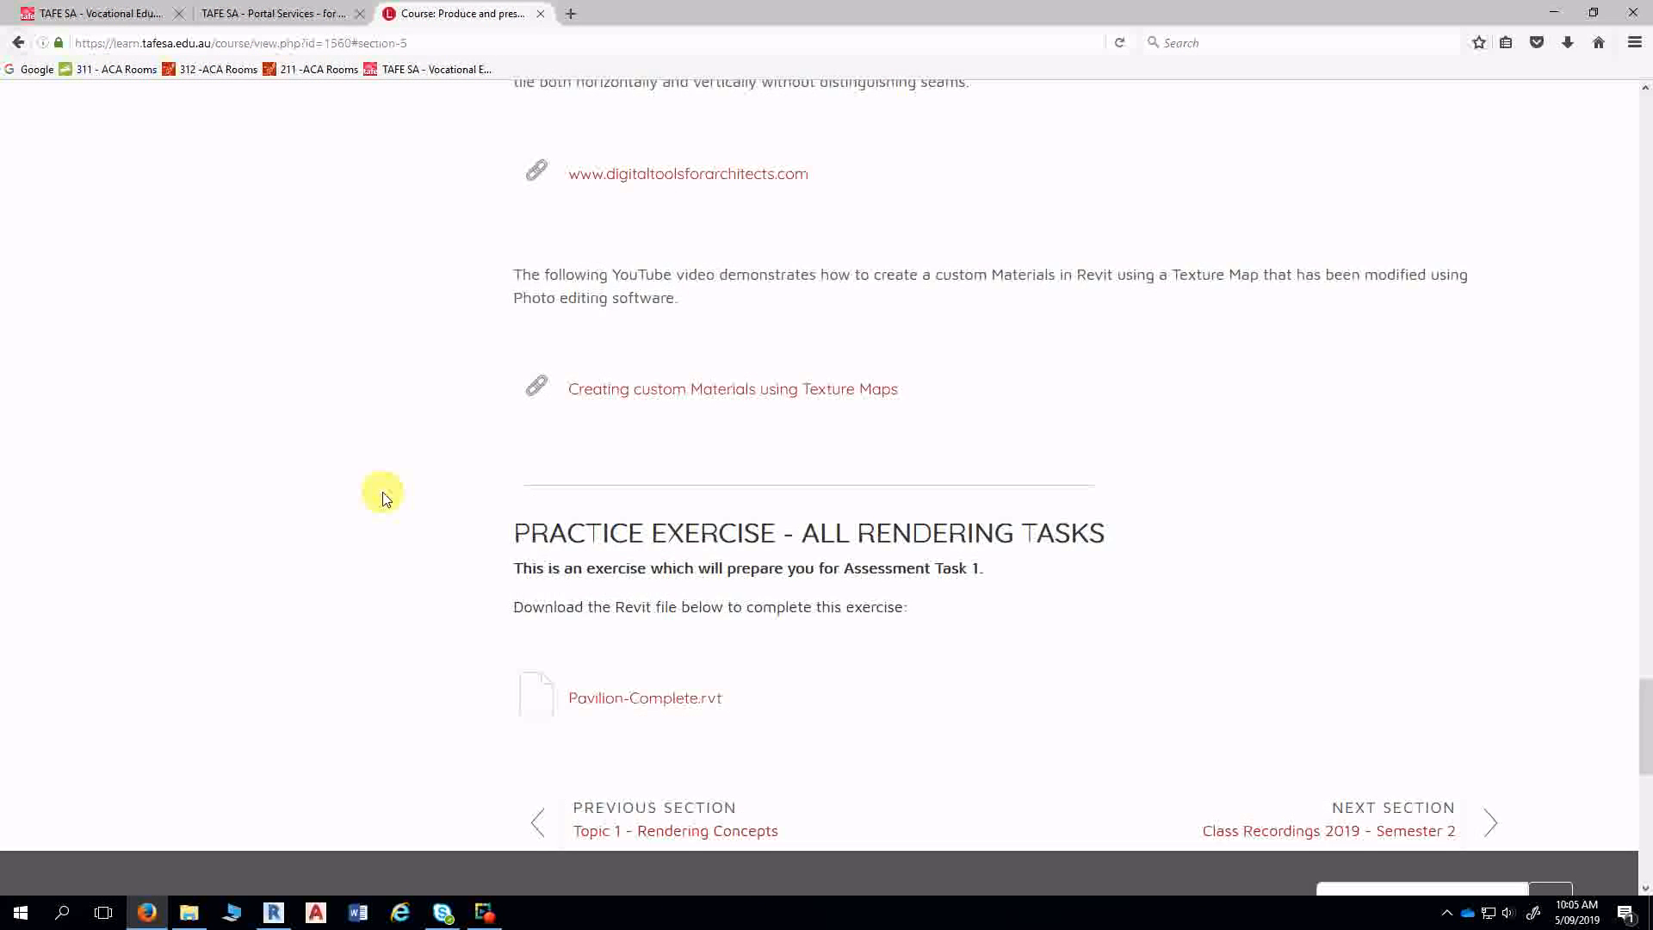
scroll(384, 491, "down", 3)
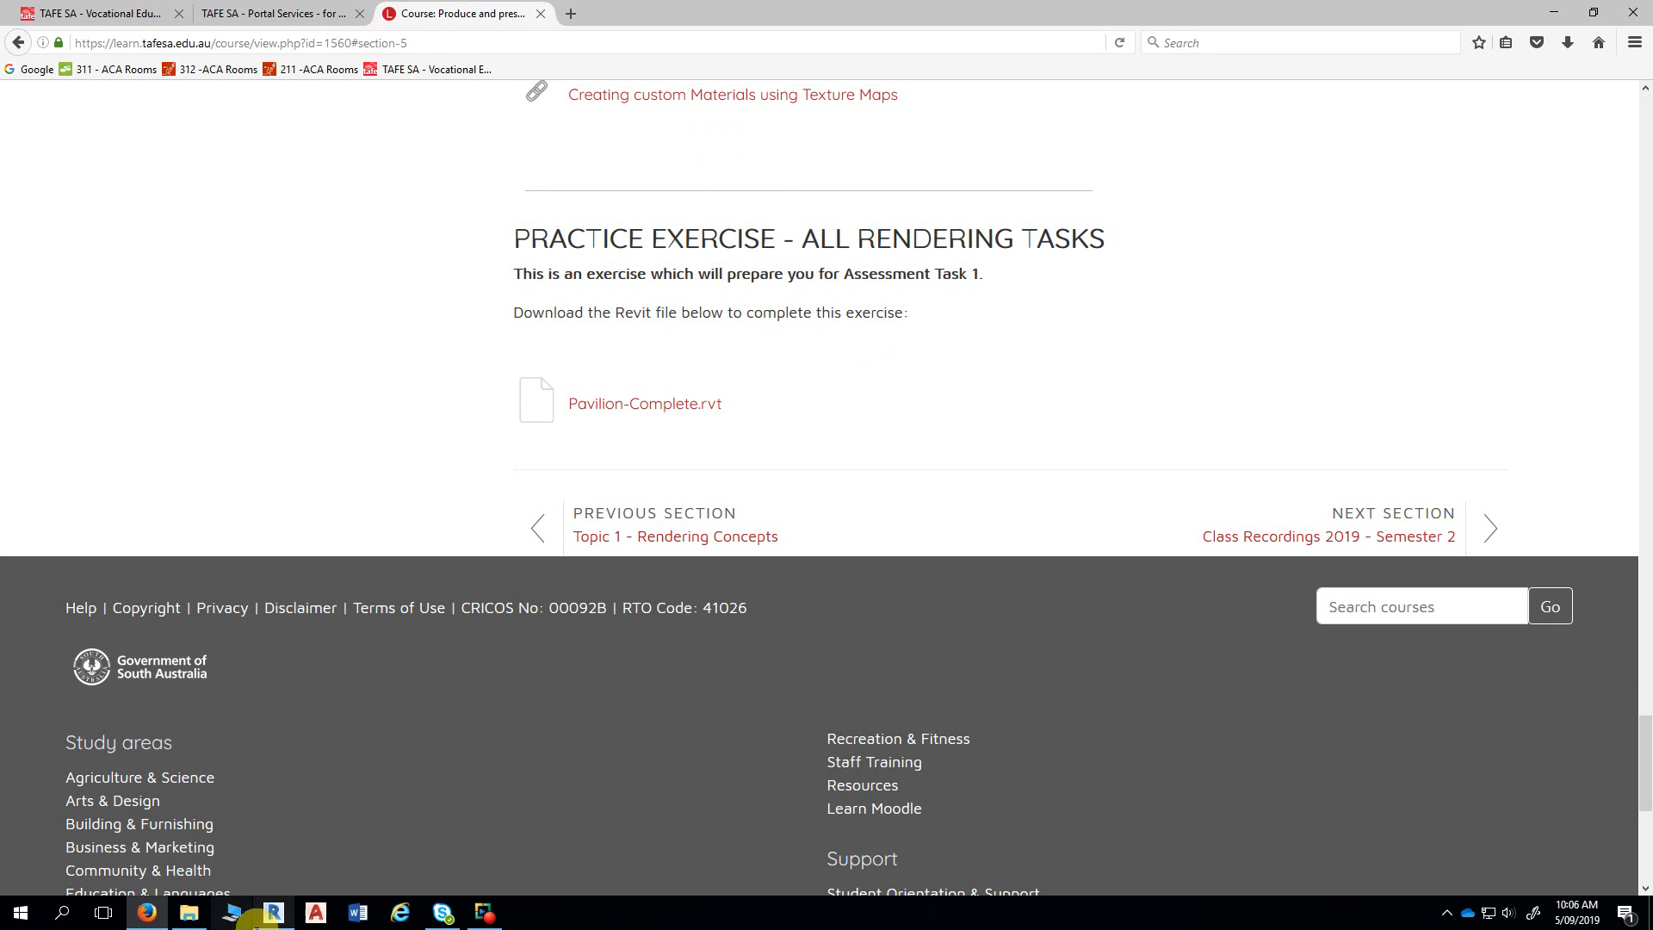
- Switch to Revit and, in the Site floor plan, delete the duplicate topography surface that has no building on it
left_click(273, 912)
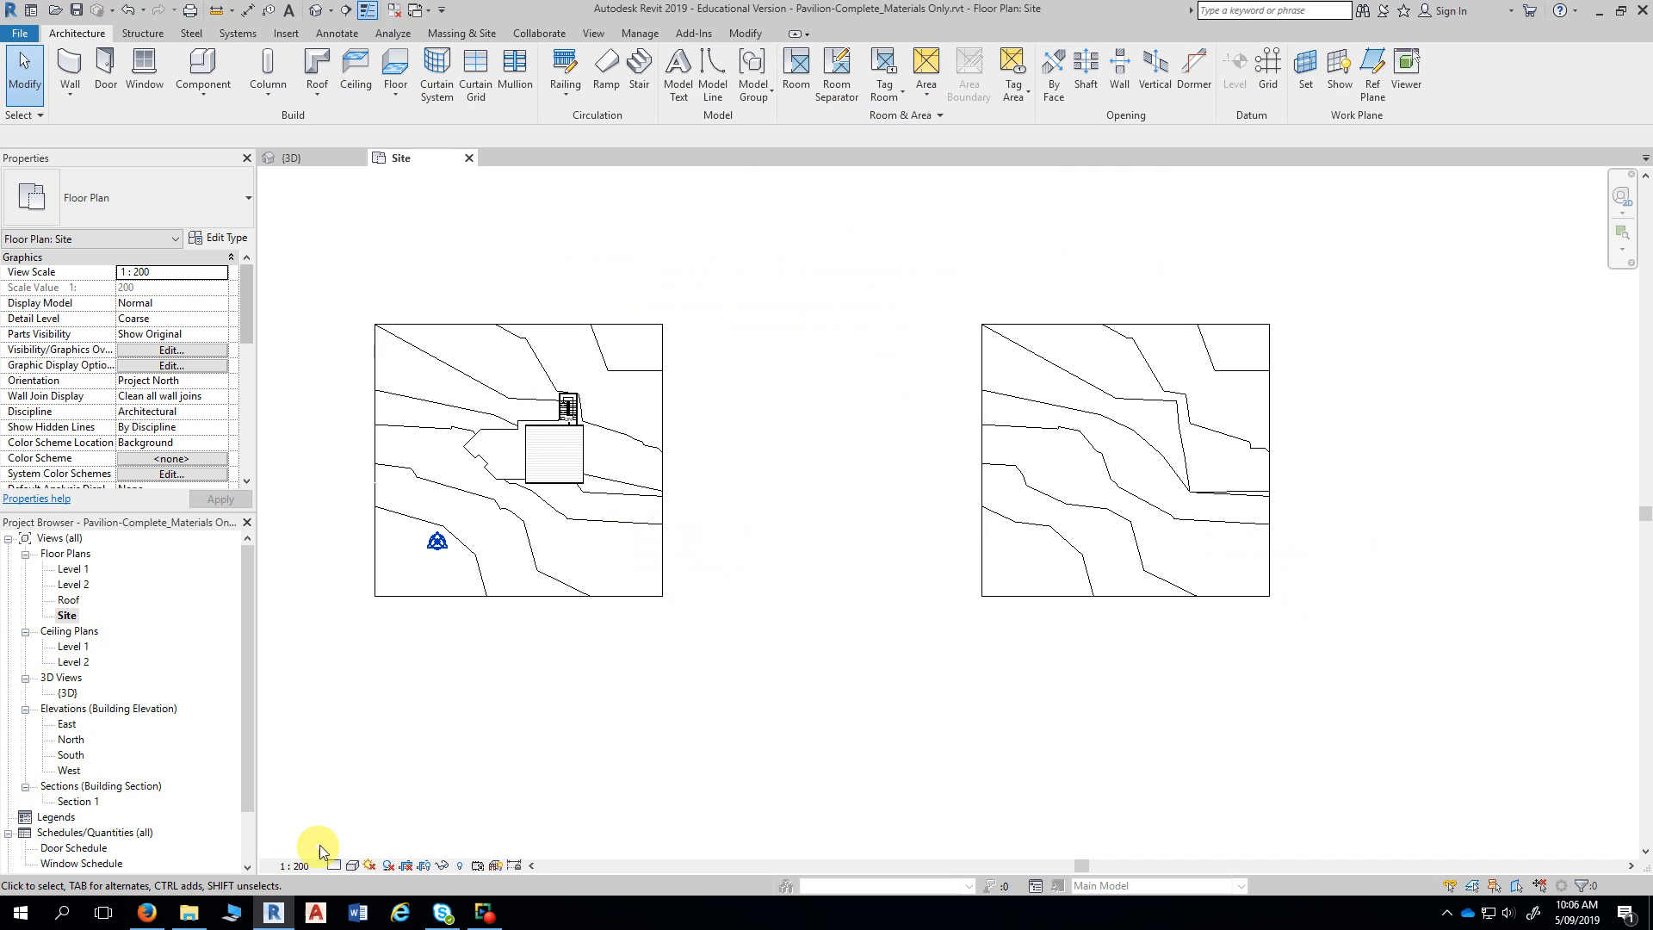
left_click(318, 12)
scroll(479, 546, "down", 1)
double_click(67, 615)
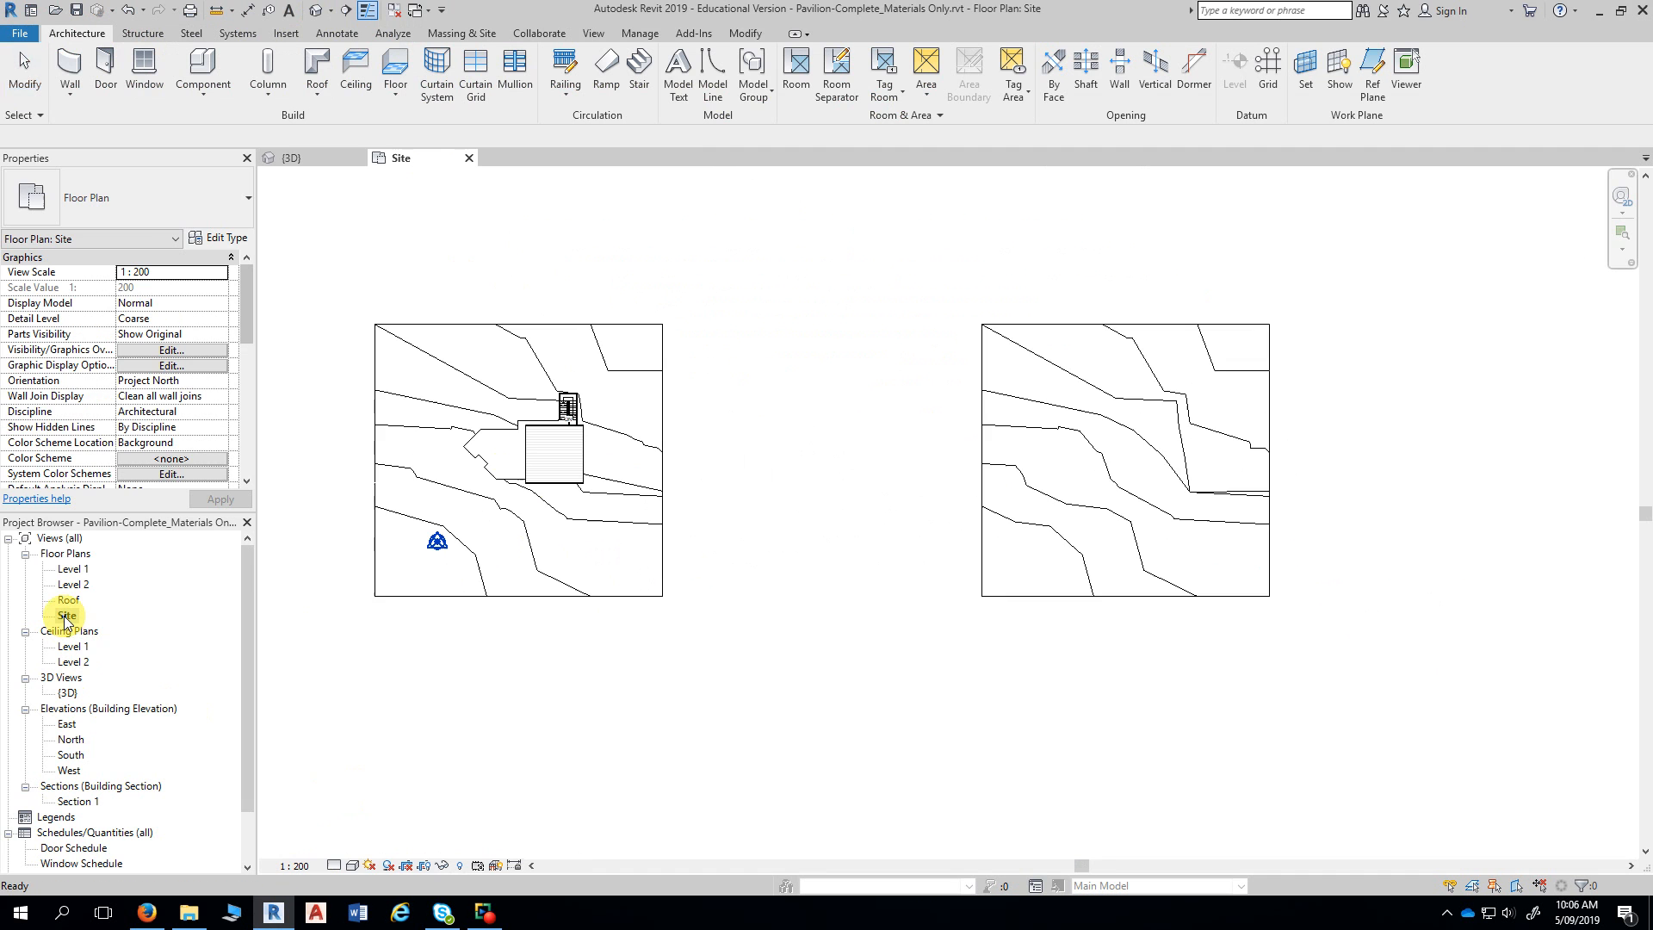
left_click(1001, 595)
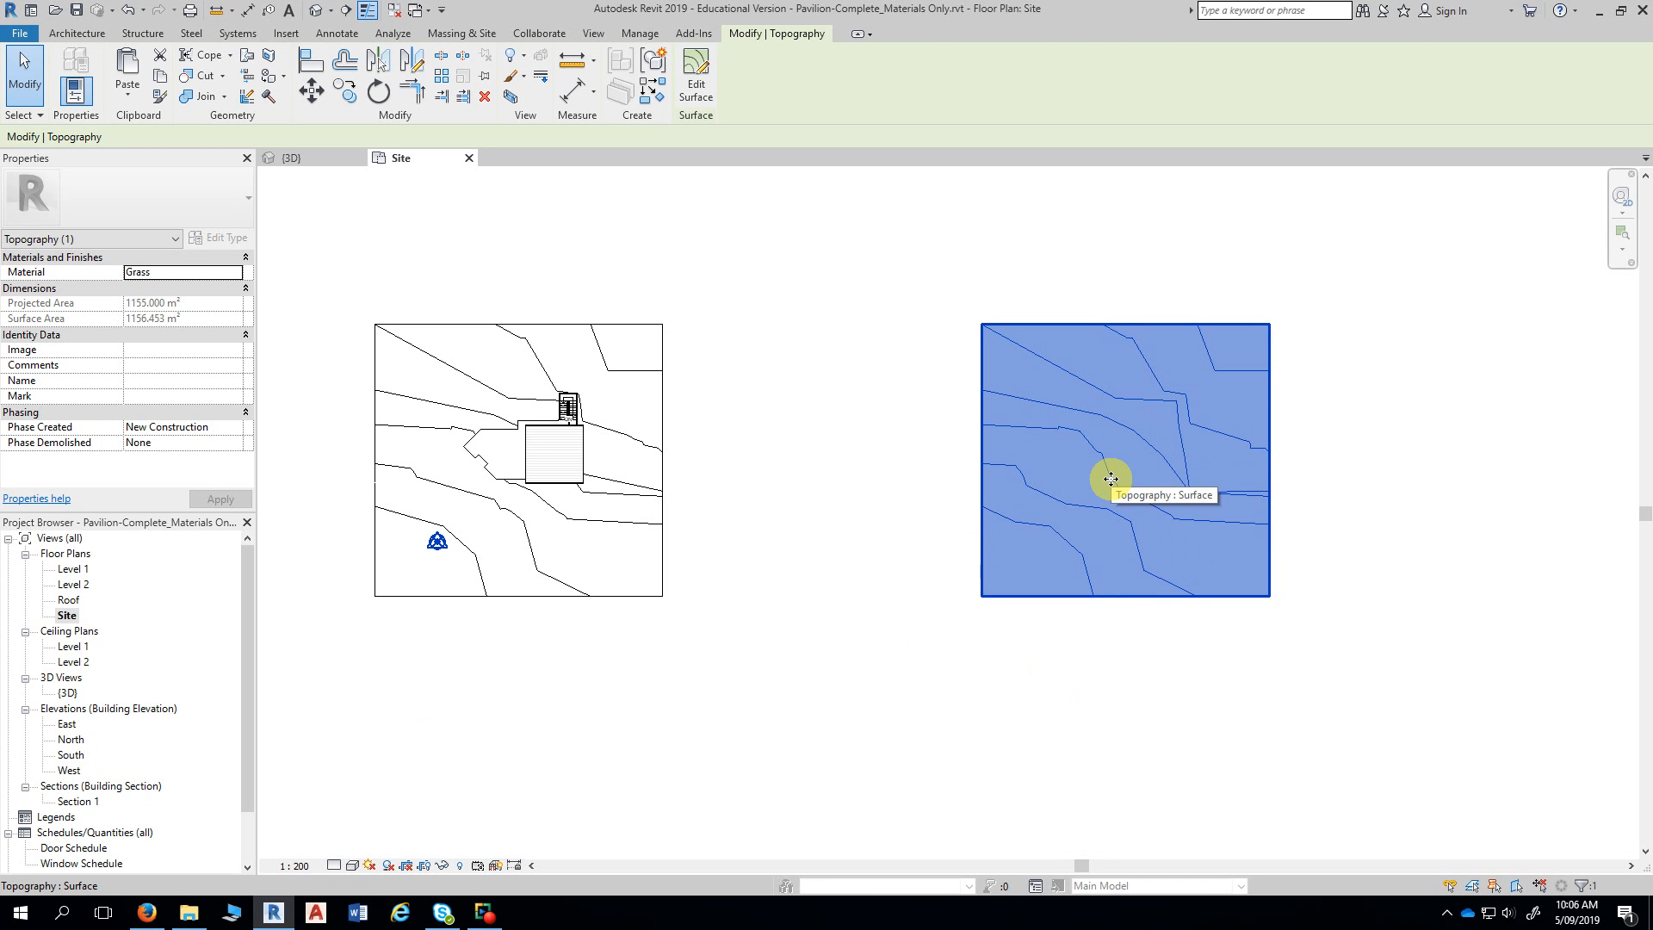
key("Delete")
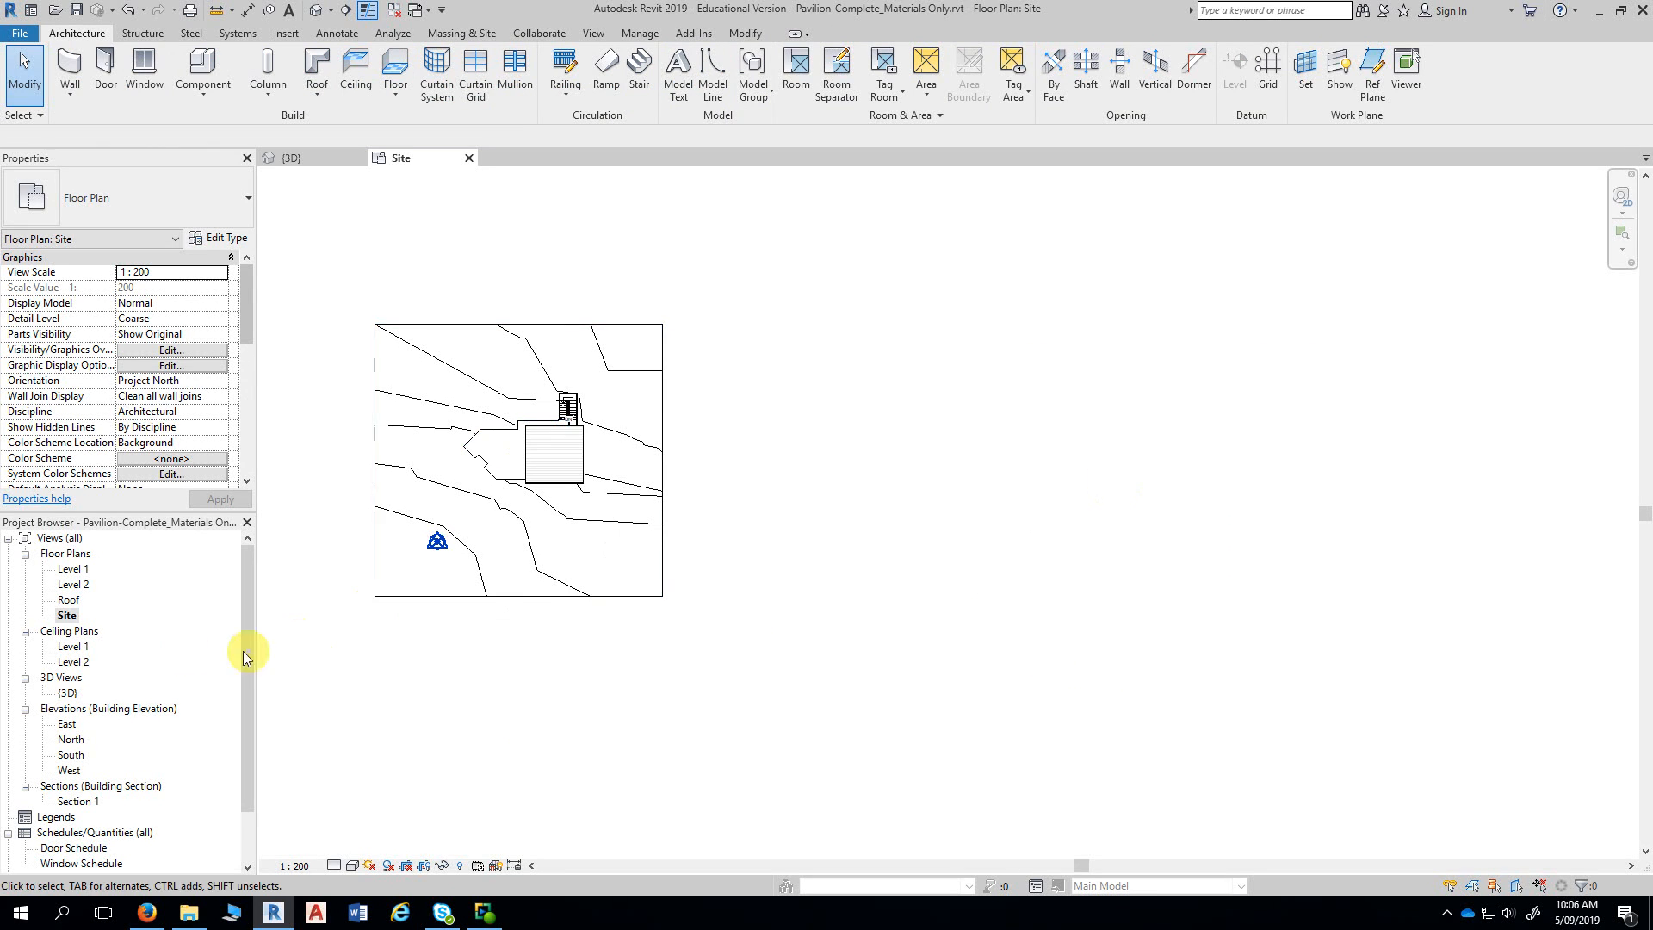
- Open the {3D} view and turn off its section box so the whole pavilion and site are displayed
double_click(67, 692)
scroll(555, 555, "up", 1)
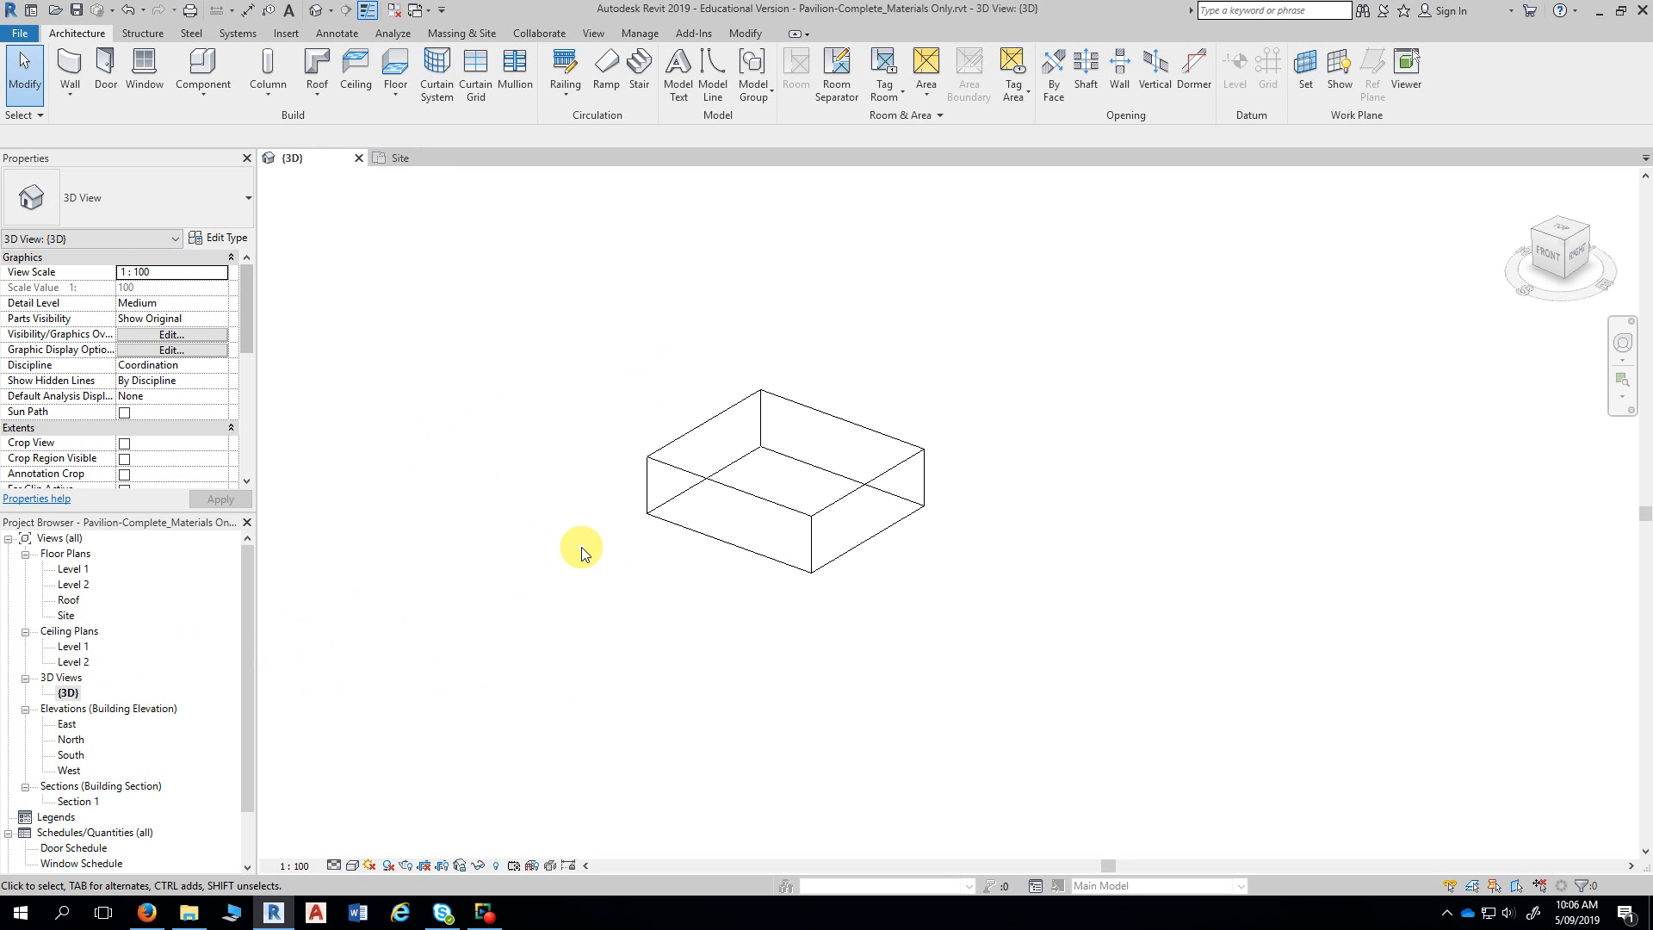
left_click(700, 474)
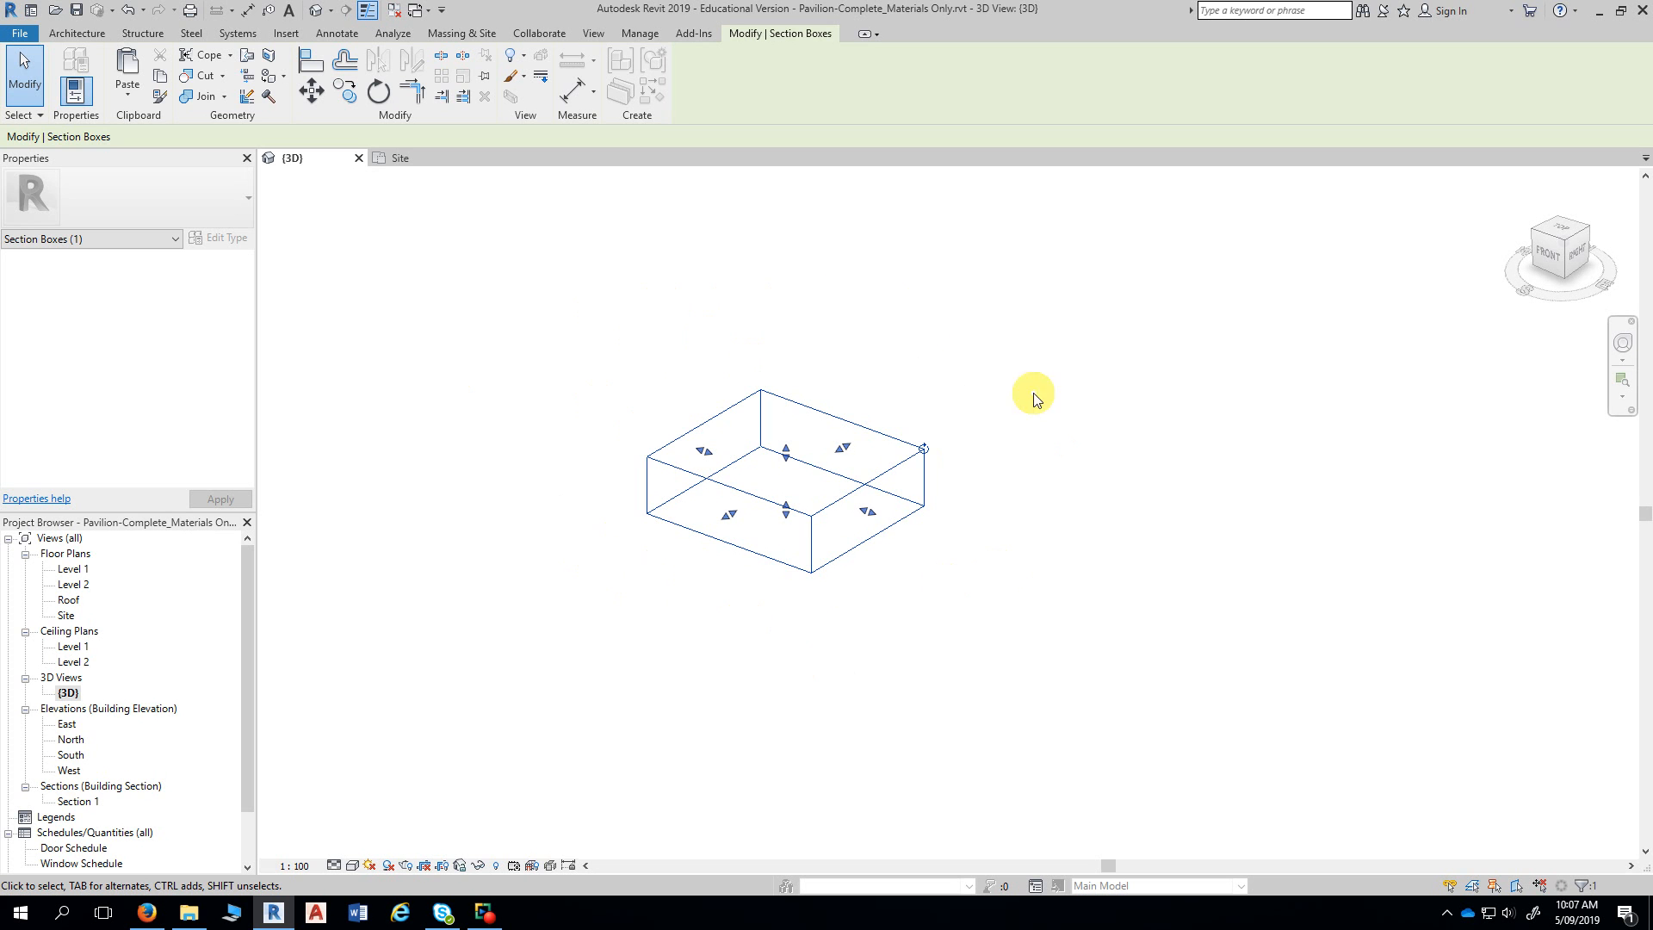
left_click(441, 308)
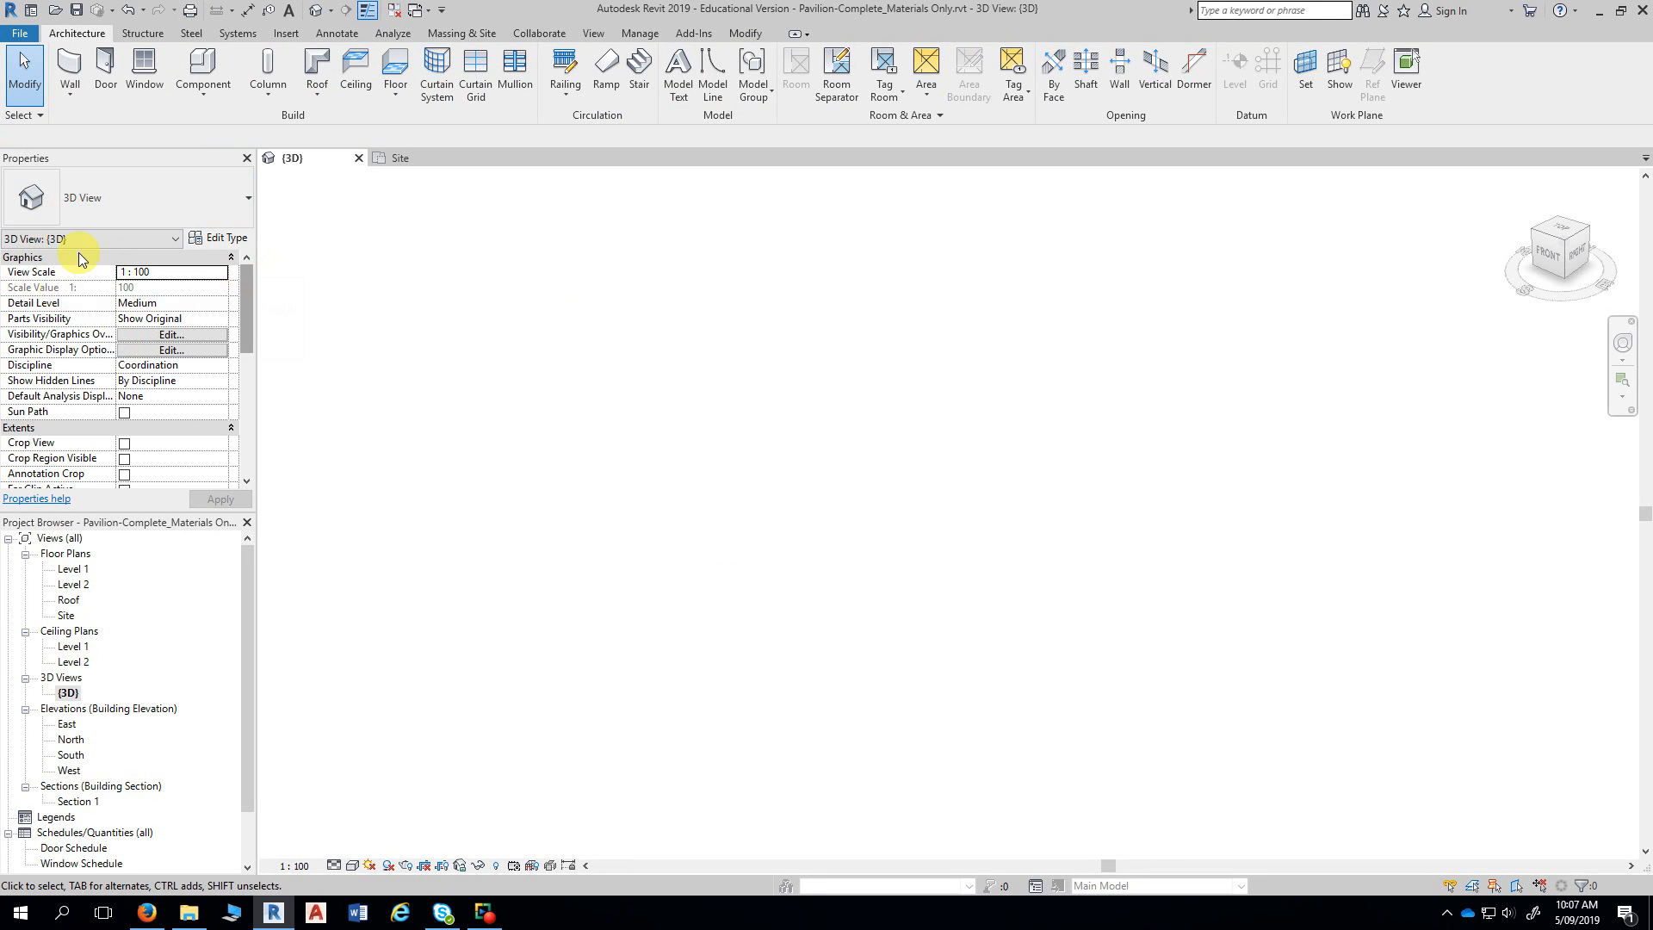
scroll(93, 375, "down", 2)
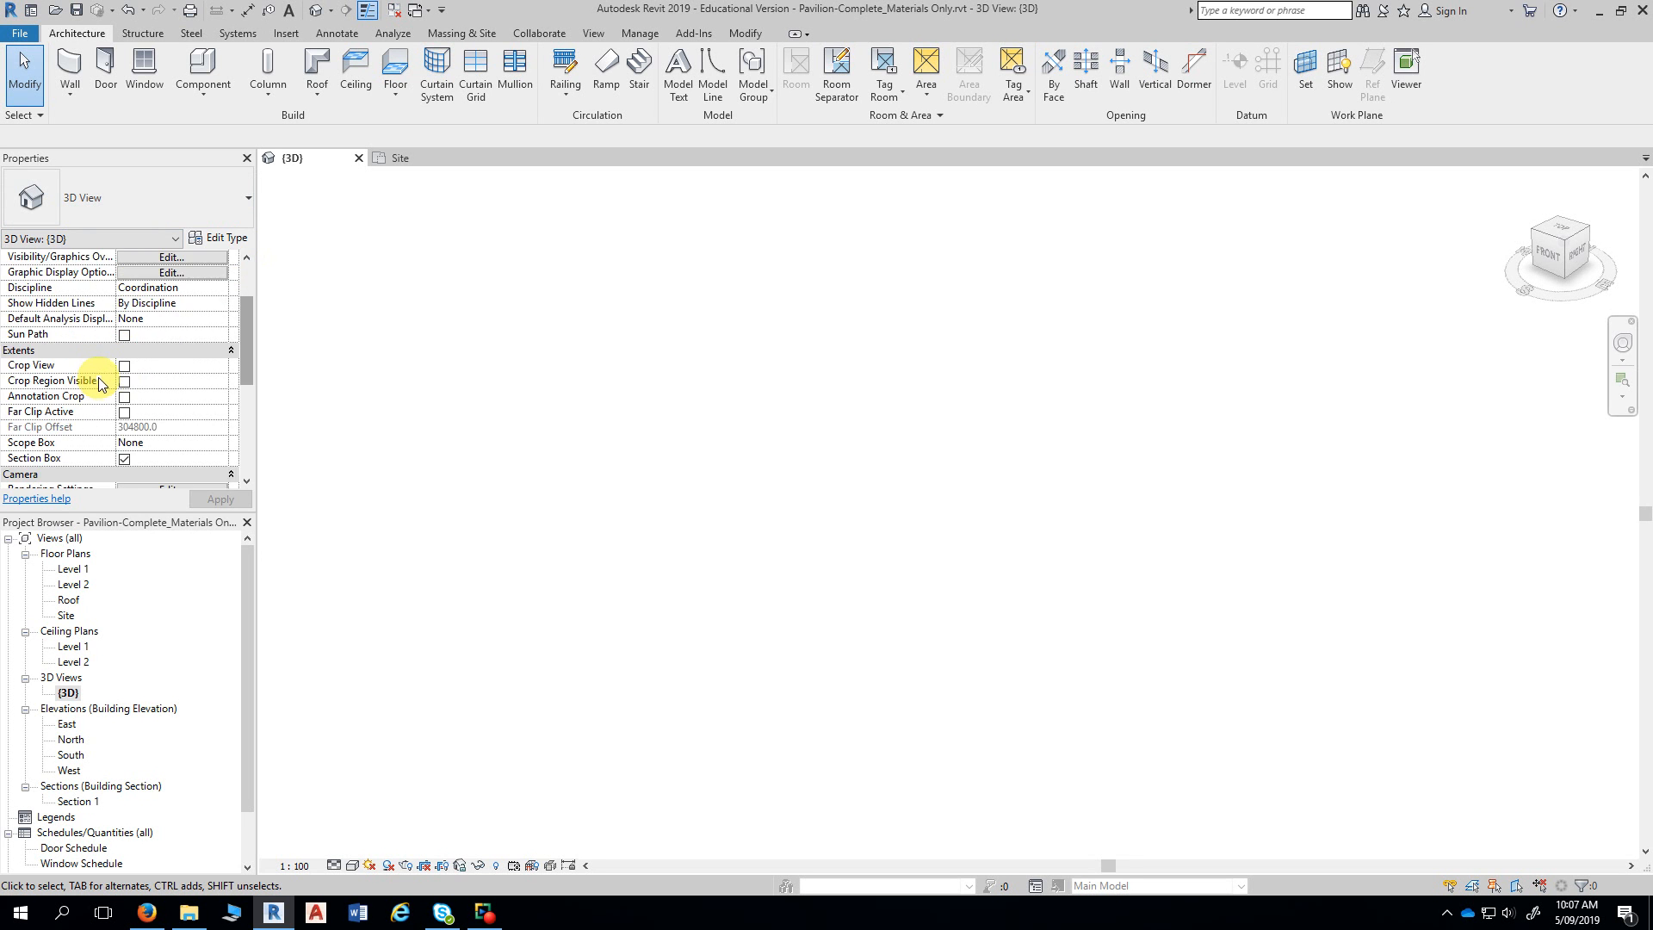
scroll(96, 379, "down", 1)
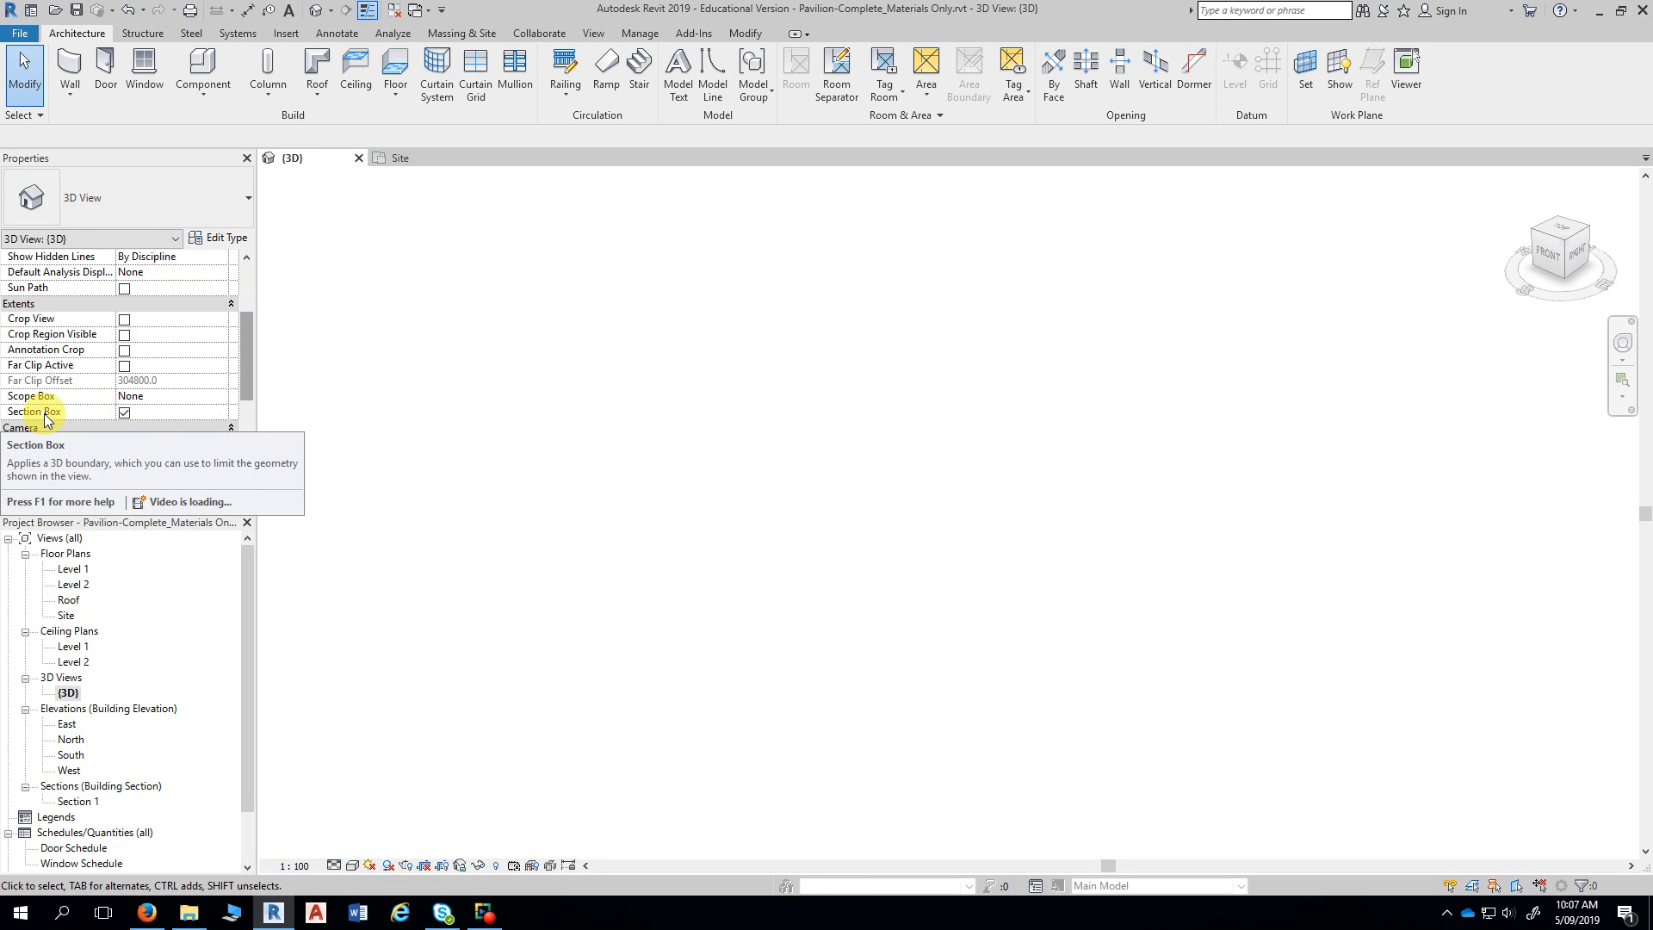
left_click(125, 414)
scroll(468, 589, "up", 4)
middle_click_drag(462, 591, 638, 625)
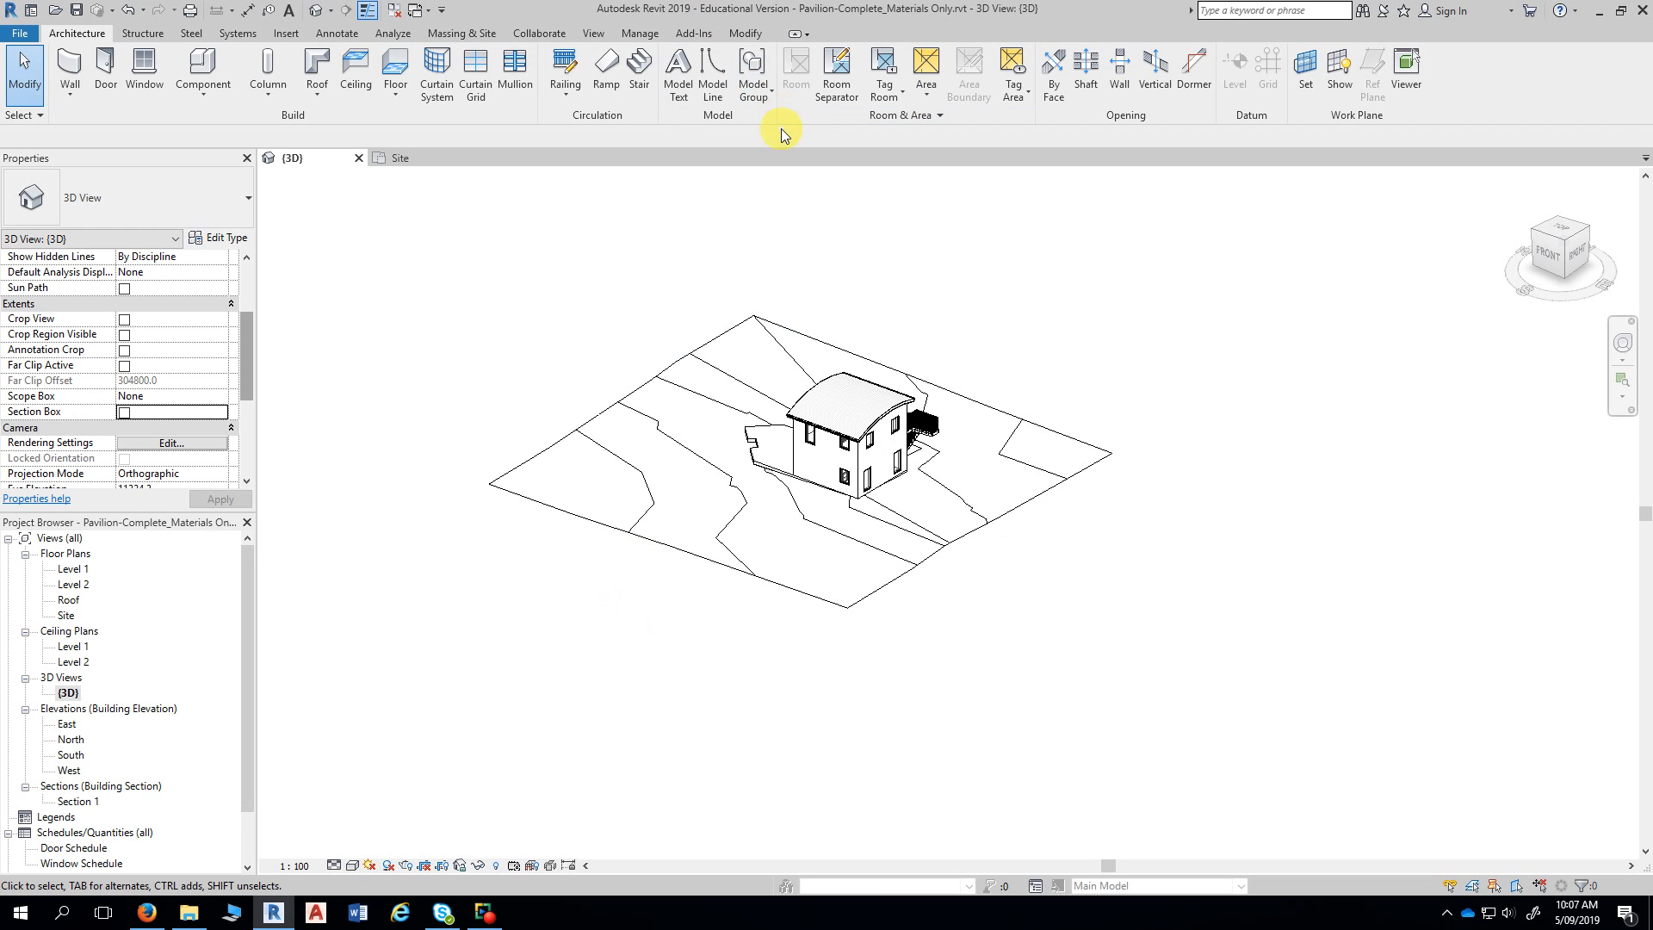
- Select the site topography in the 3D view and examine the Selection Box tool's description
middle_click_drag(668, 243, 753, 258)
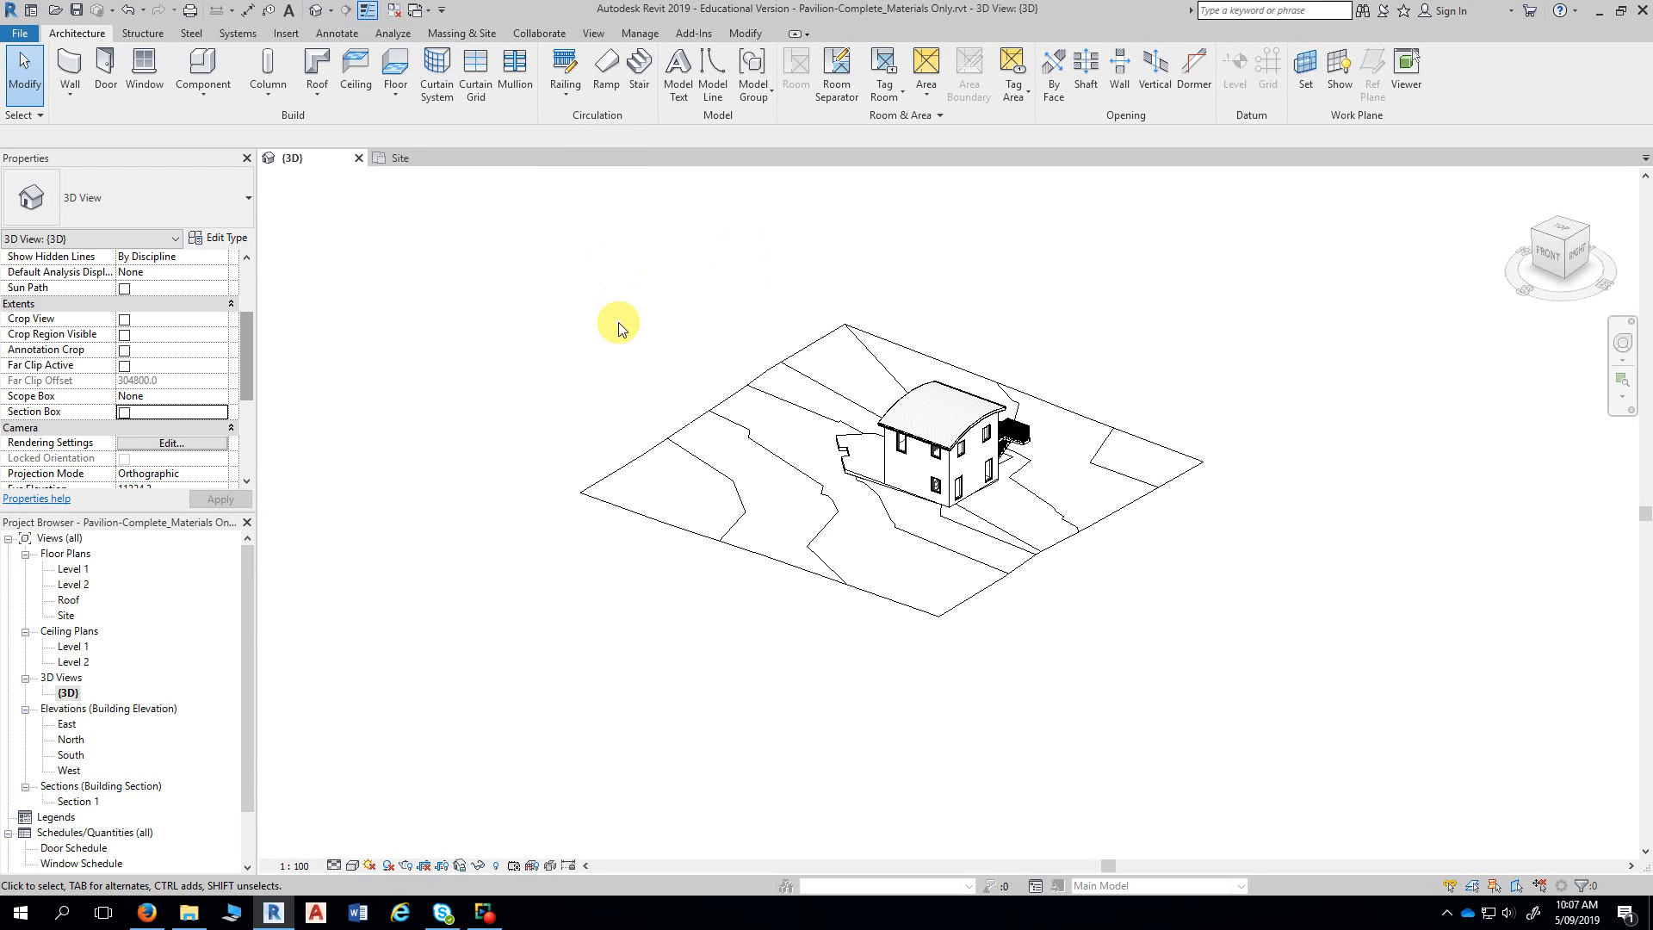
left_click(745, 34)
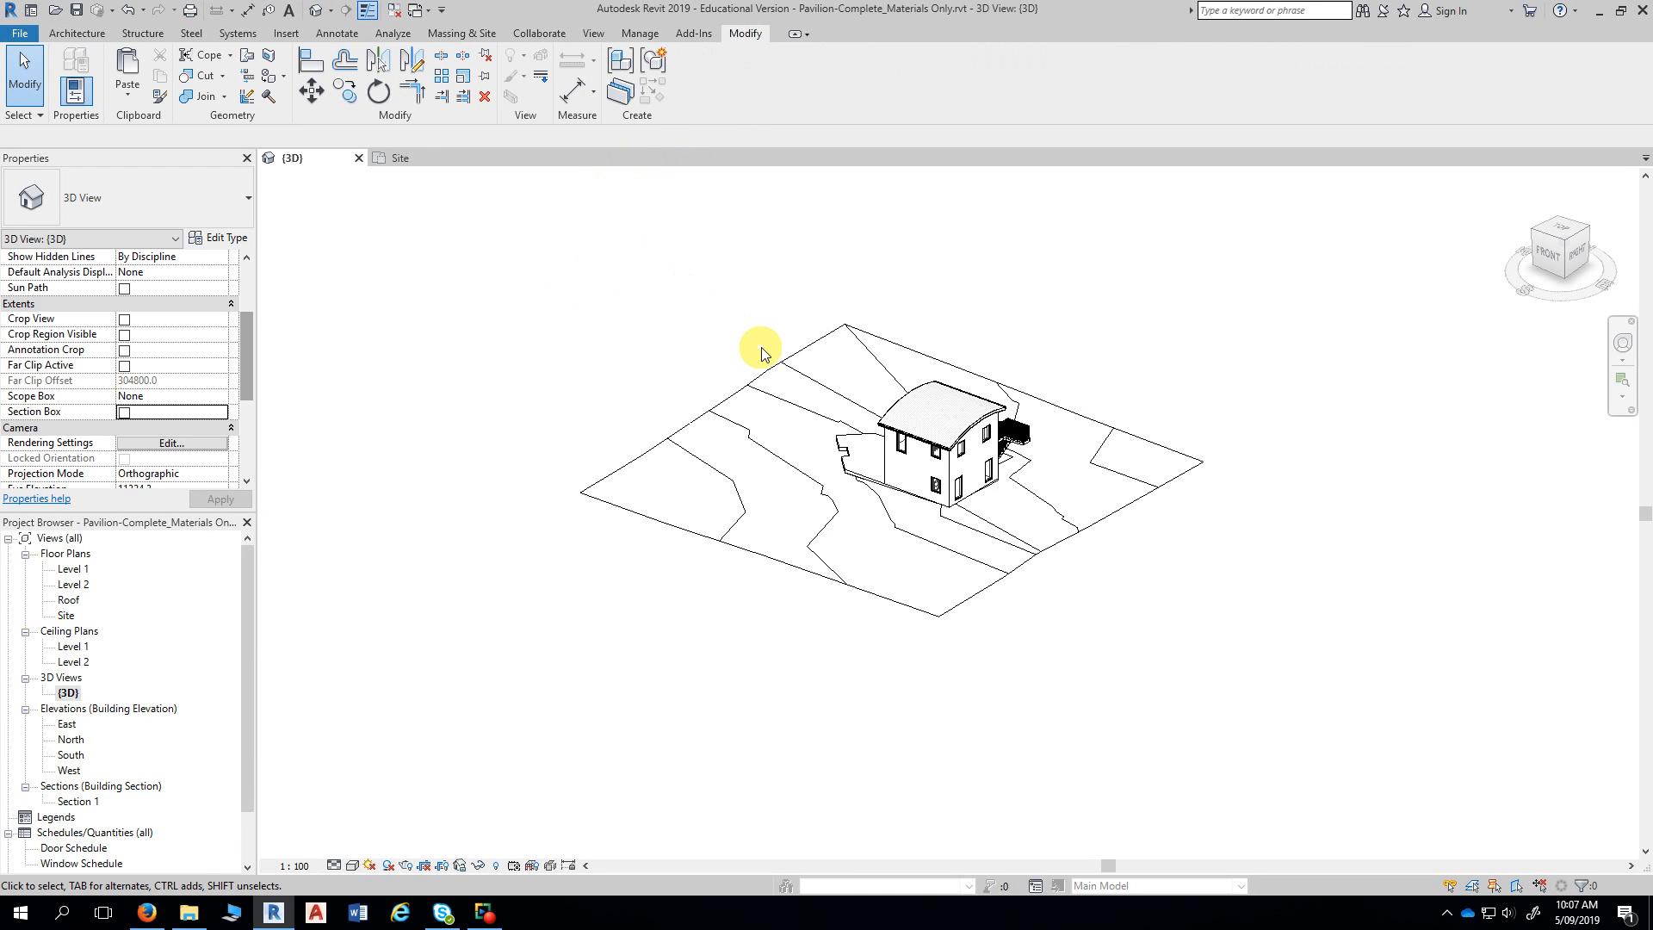
left_click(772, 376)
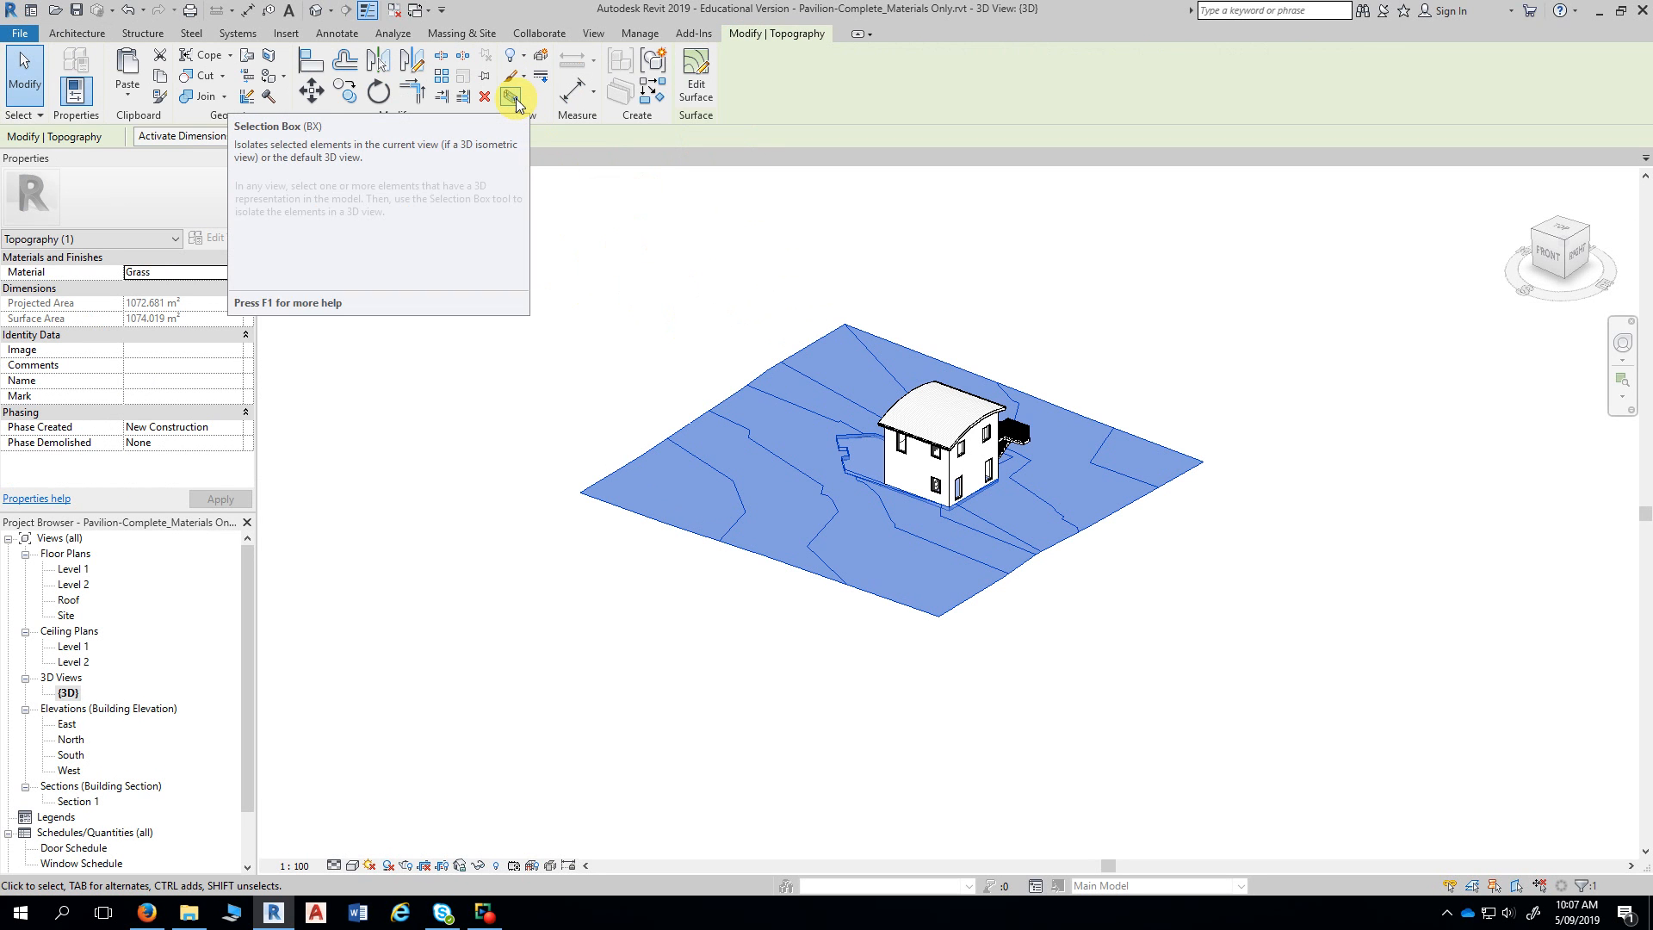
left_click(644, 241)
- Turn on the 3D view's section box and pull three of its vertical sides inward around the pavilion
left_click_drag(250, 297, 250, 355)
left_click(124, 365)
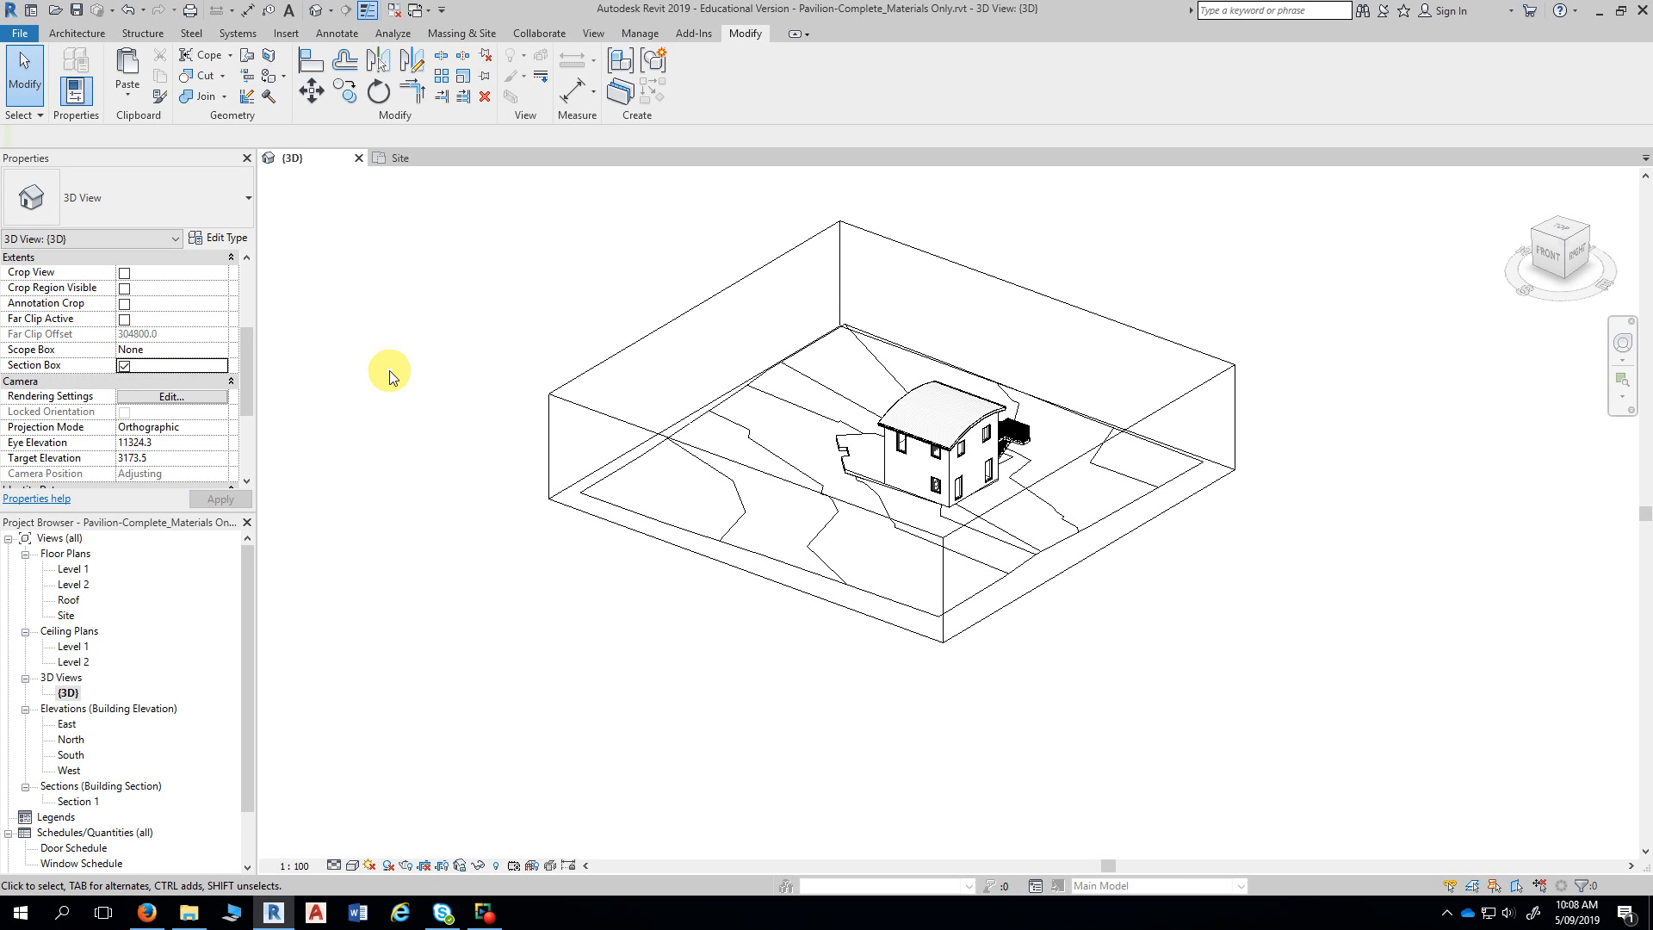
left_click(688, 312)
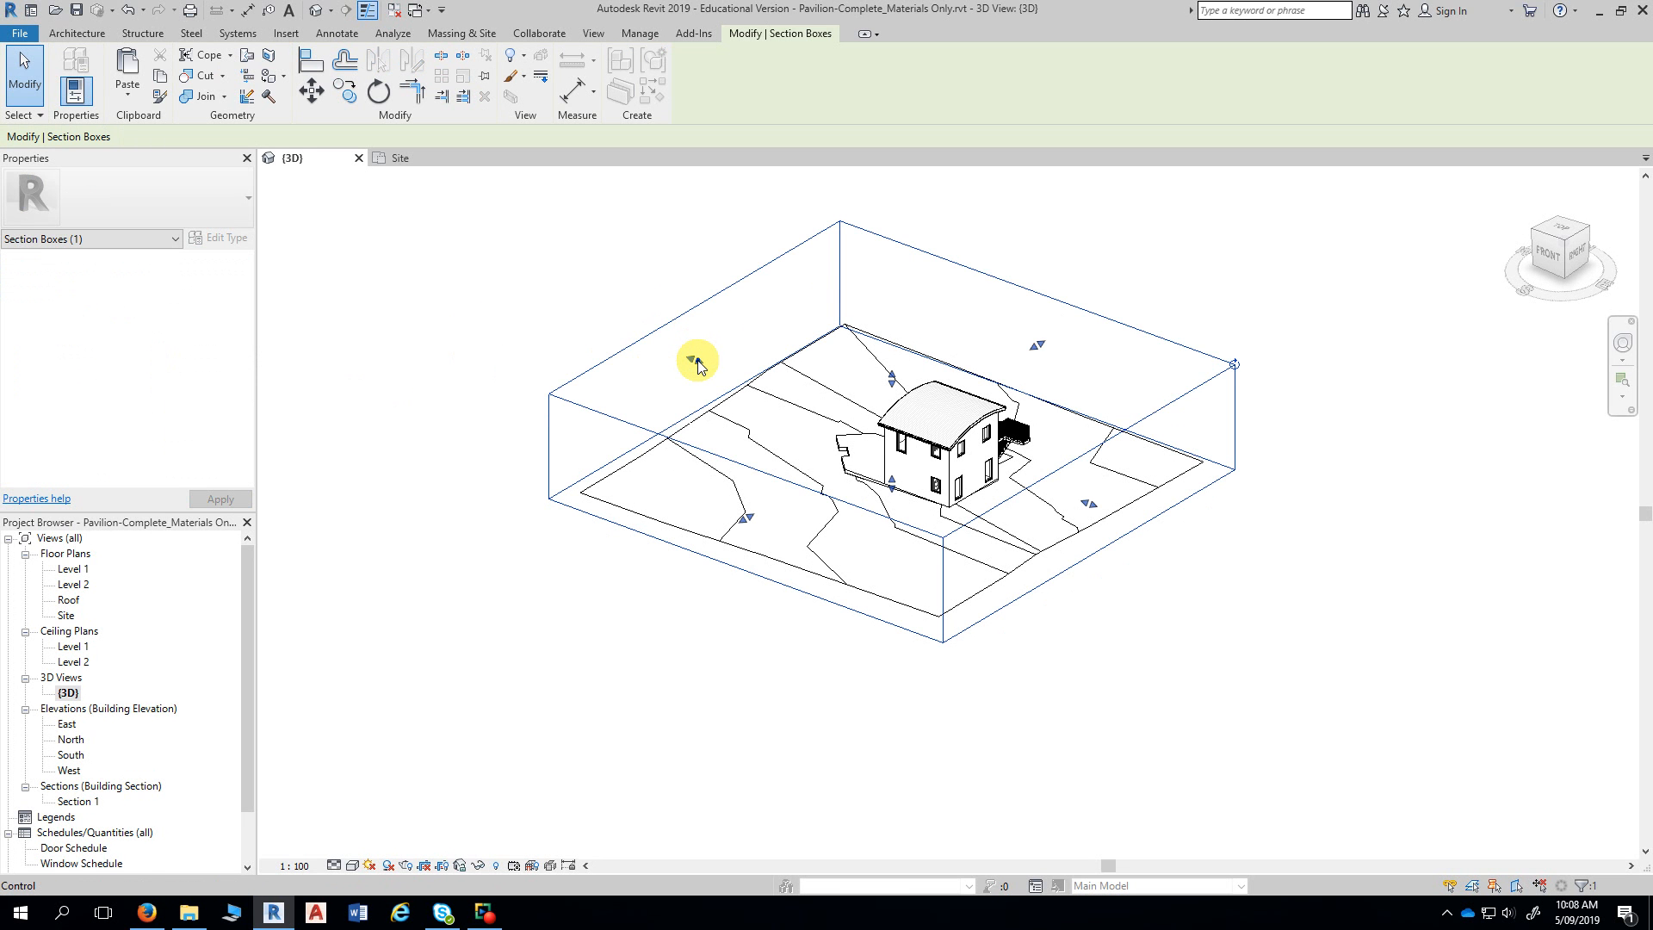
left_click_drag(698, 362, 751, 382)
left_click_drag(783, 538, 853, 495)
left_click_drag(1124, 488, 1064, 459)
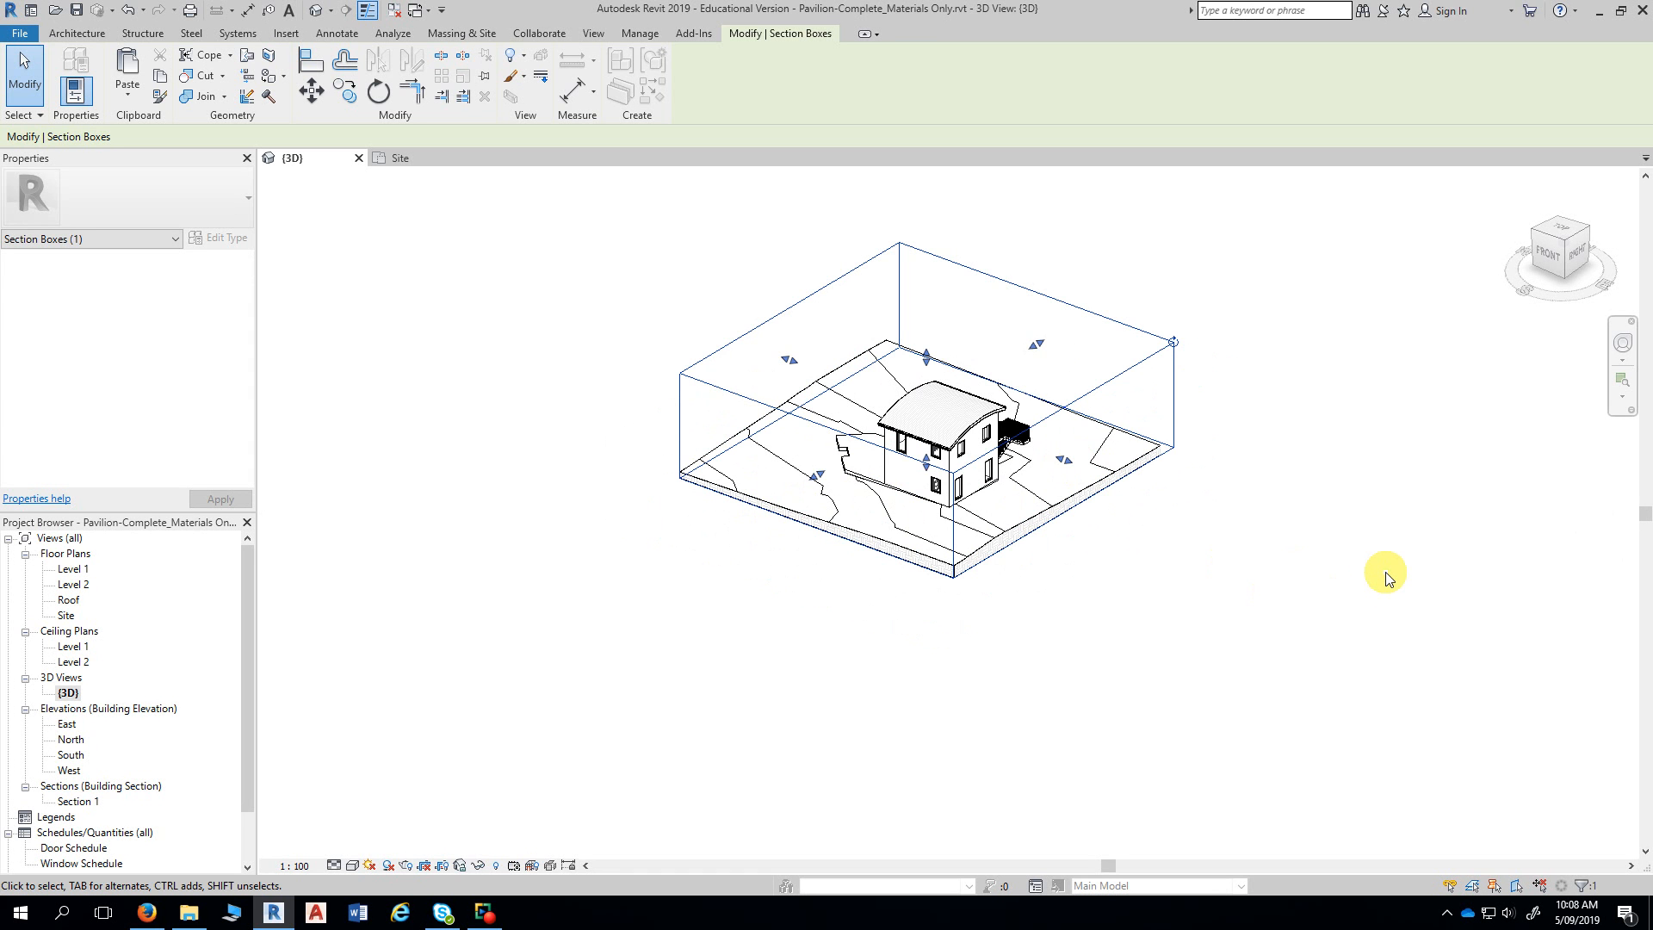
left_click(399, 295)
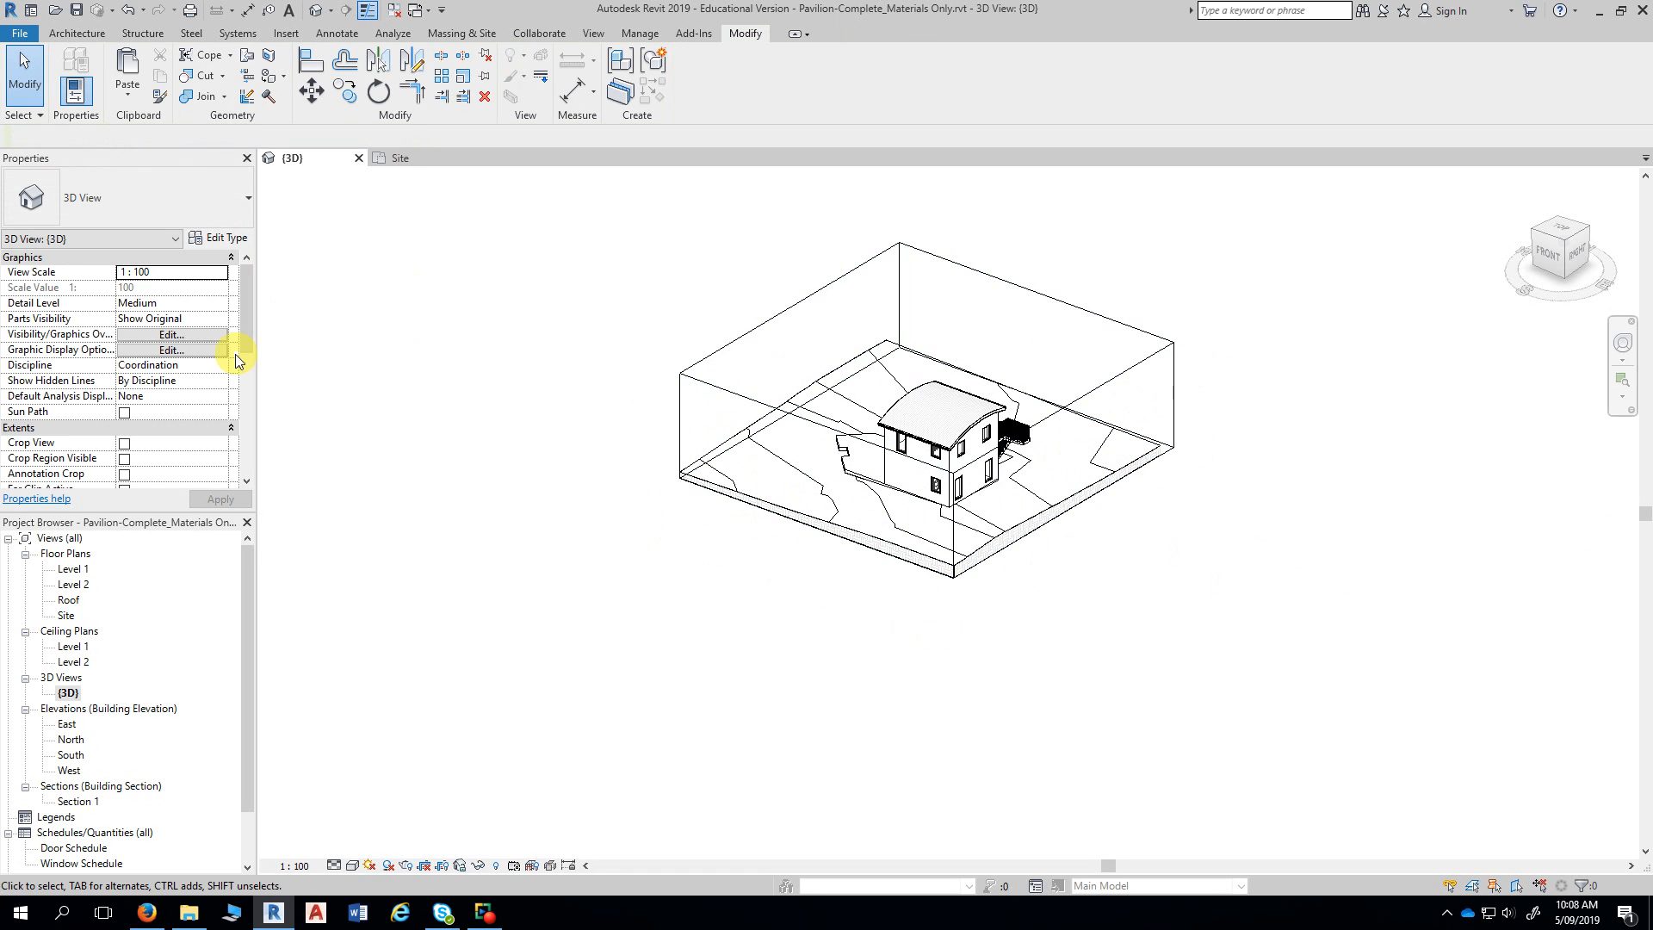
- Switch the resized section box off in the 3D view and bring the full site back into view
left_click_drag(247, 324, 247, 369)
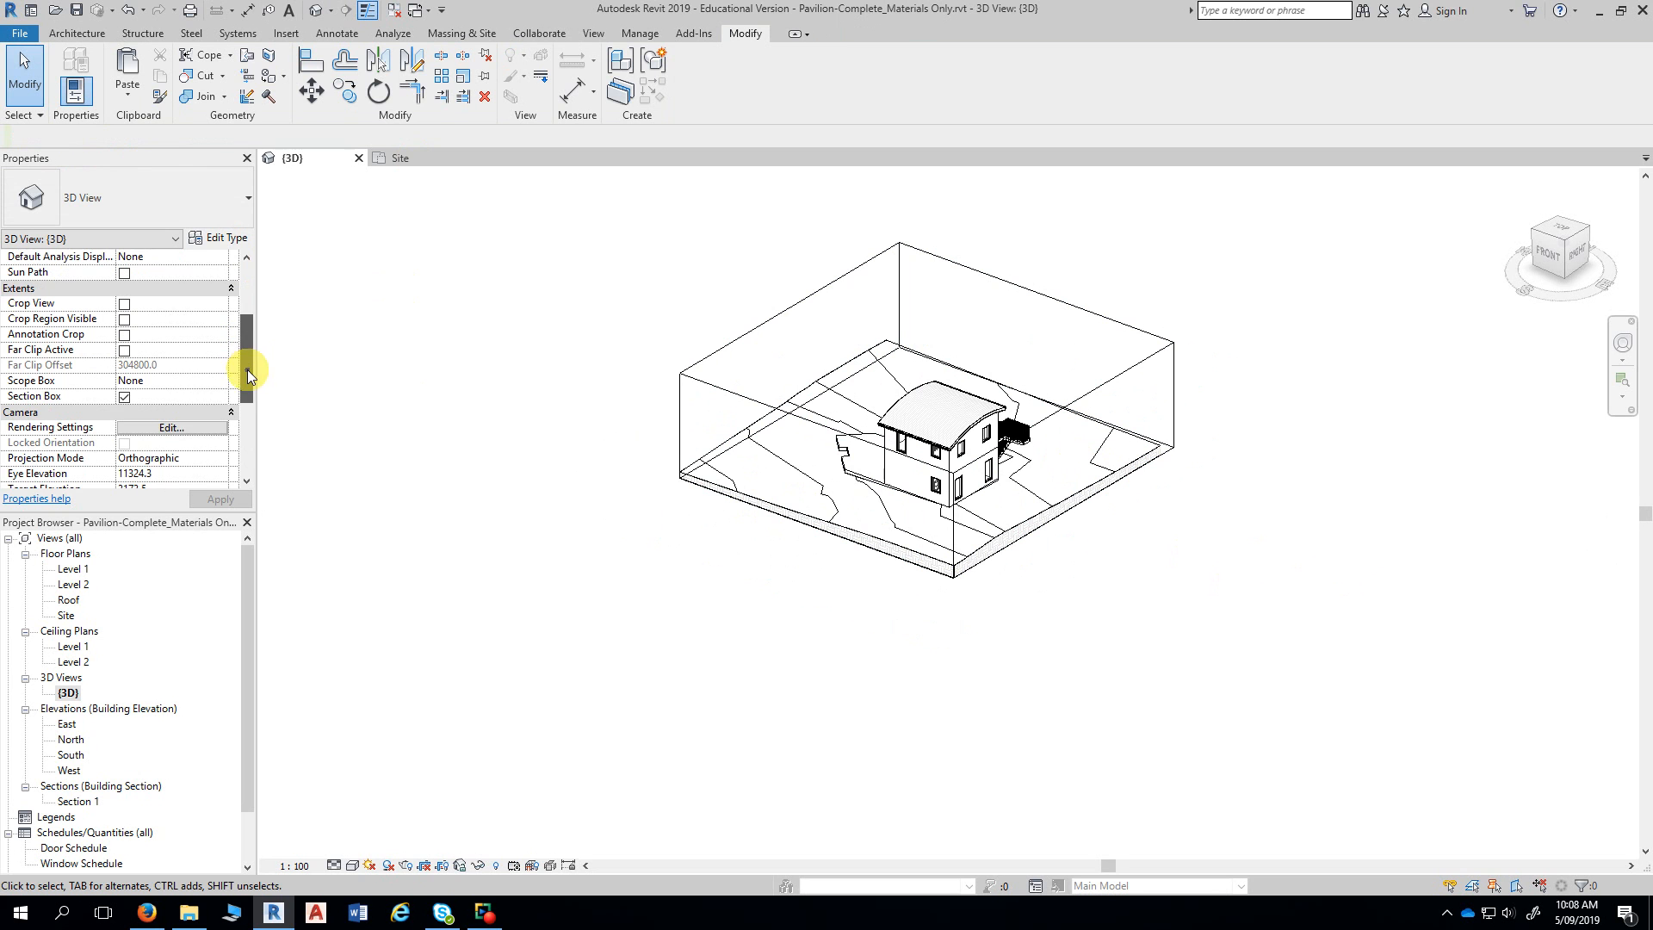
left_click(125, 396)
scroll(541, 345, "up", 1)
middle_click_drag(541, 344, 491, 302)
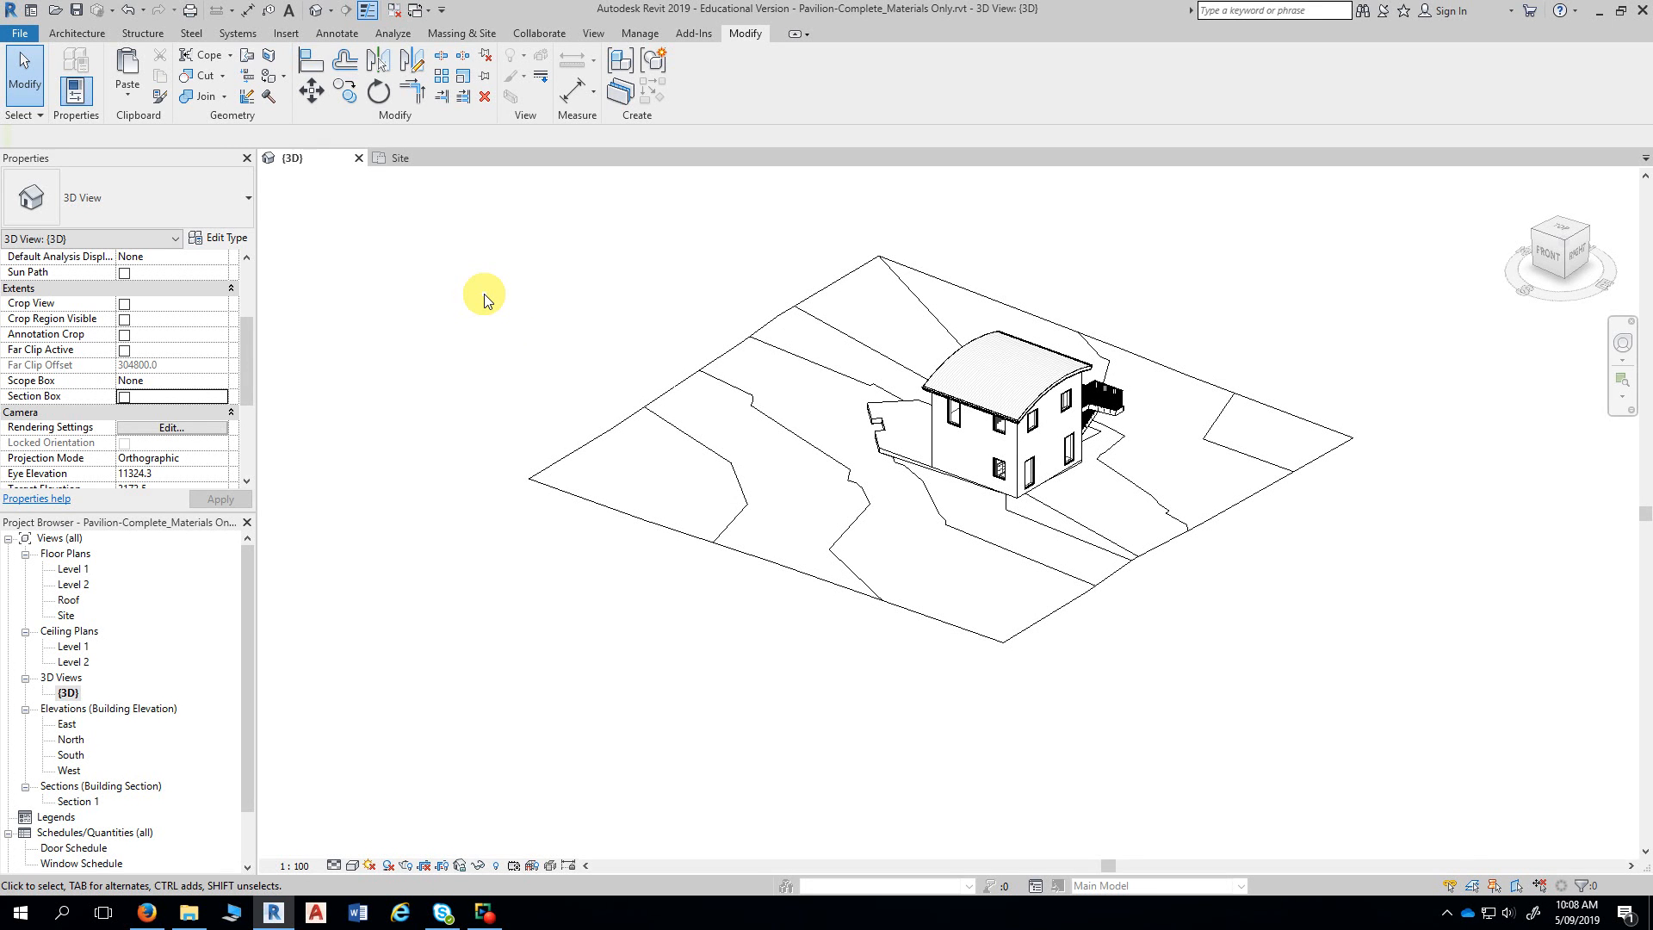
- Examine the Massing & Site tools and the building pad around the pavilion in the 3D view
left_click(472, 35)
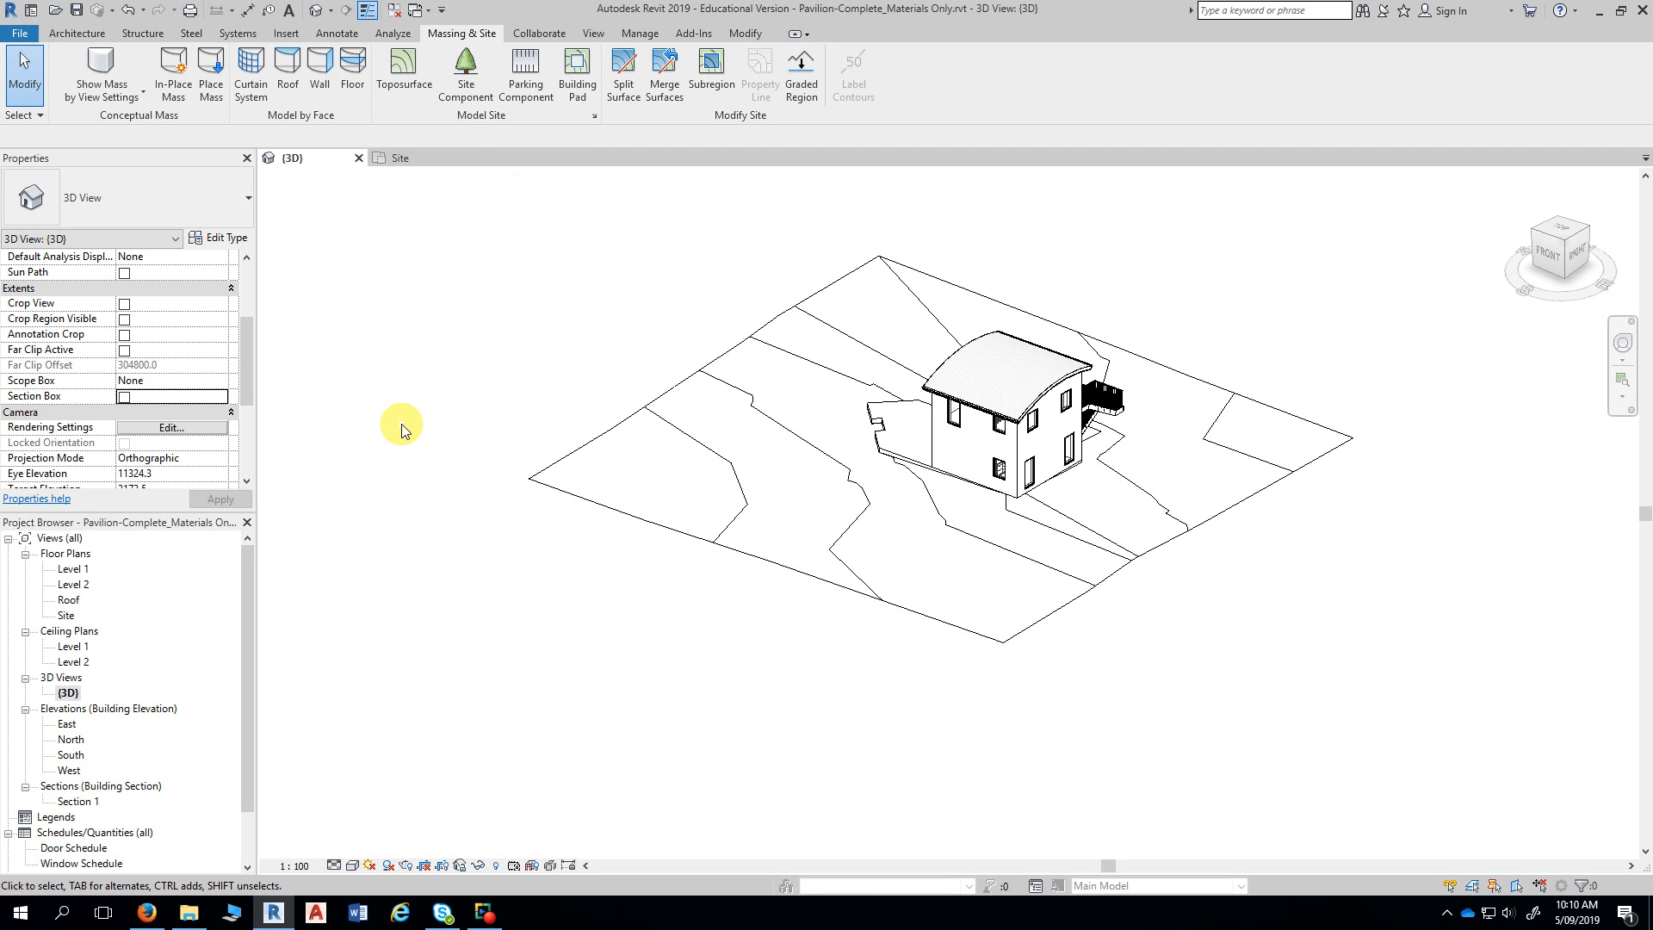
middle_click_drag(388, 428, 493, 431, "shift")
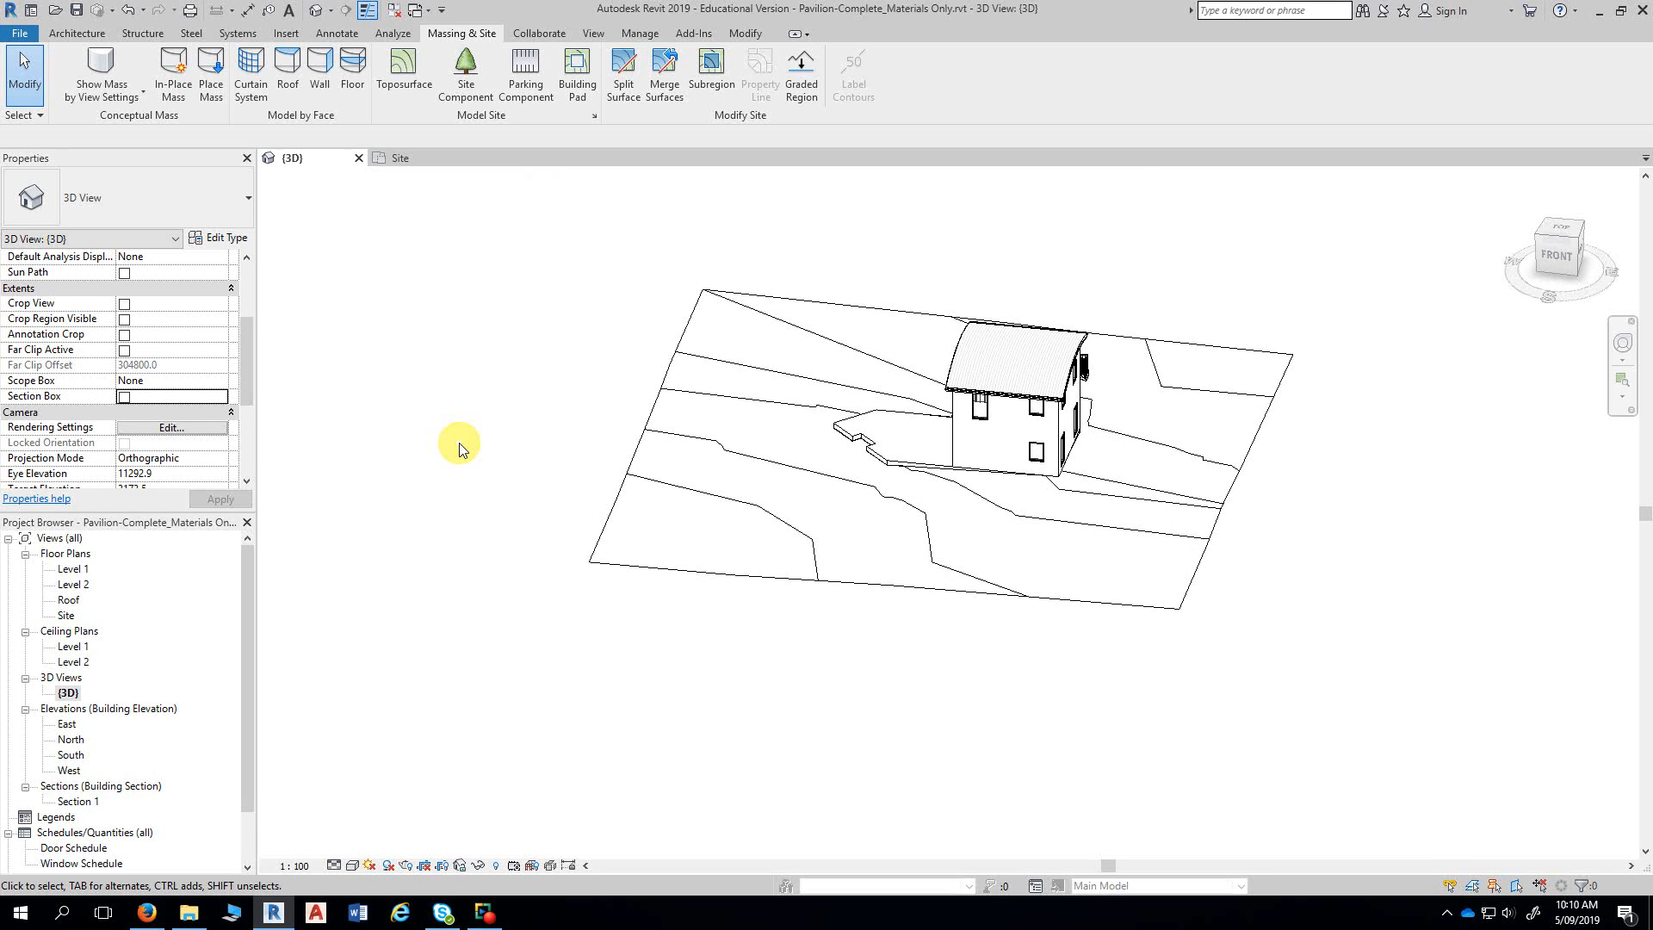
middle_click_drag(496, 411, 574, 452, "shift")
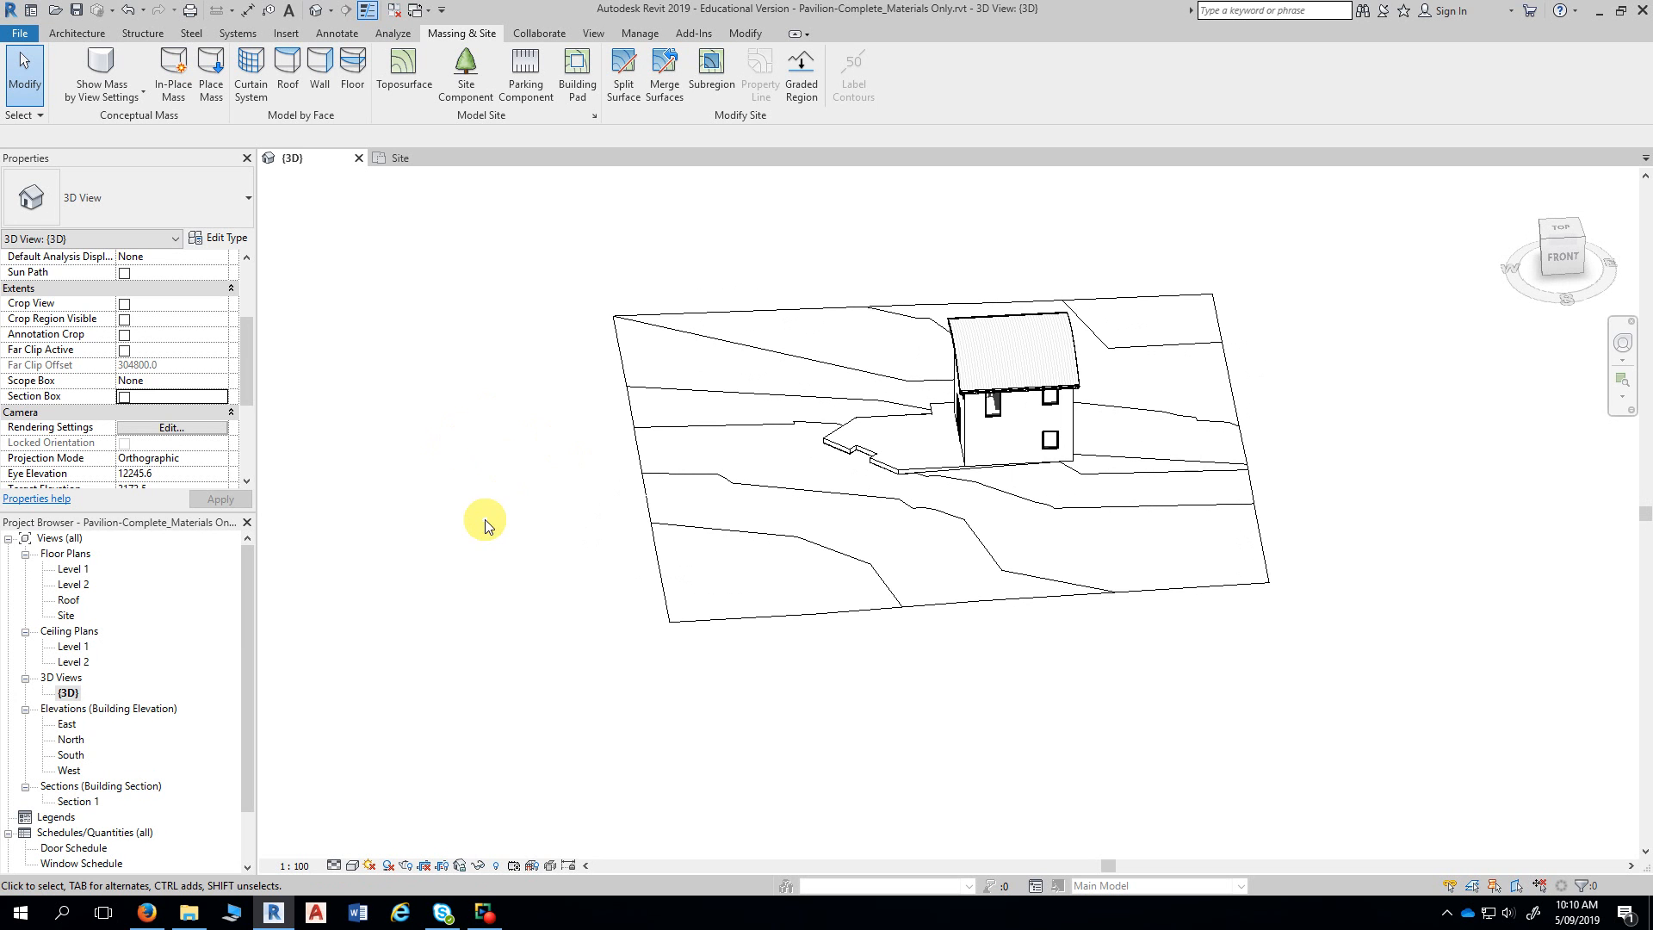
middle_click_drag(493, 524, 564, 584, "shift")
scroll(1026, 699, "up", 2)
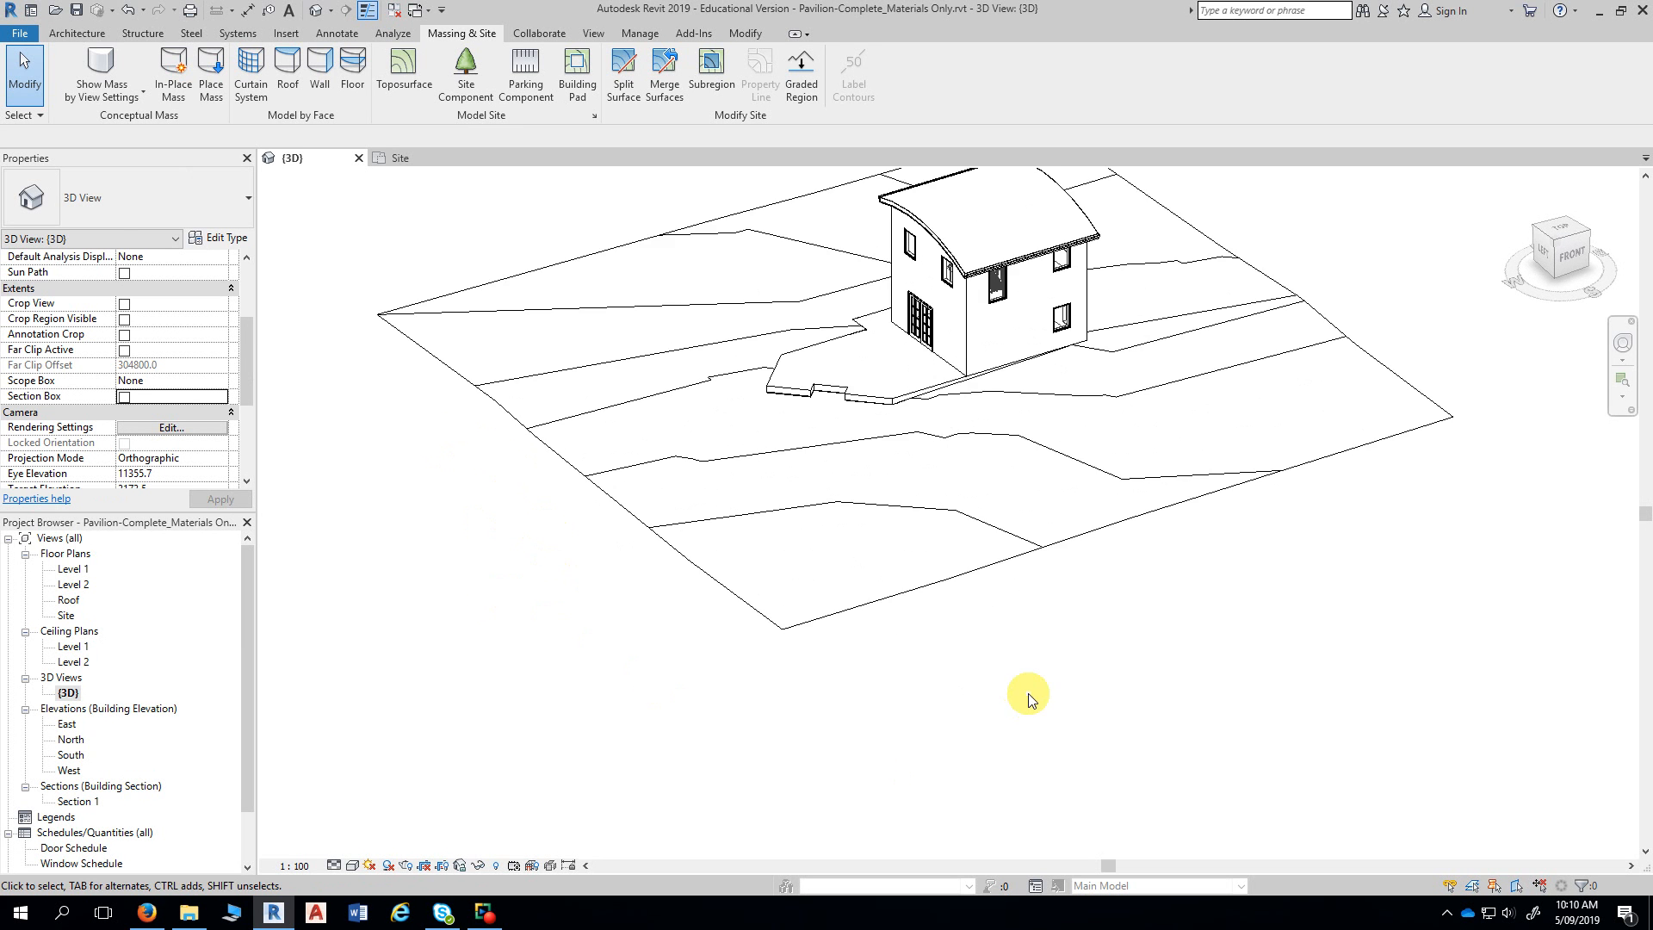
middle_click_drag(1031, 694, 1095, 763)
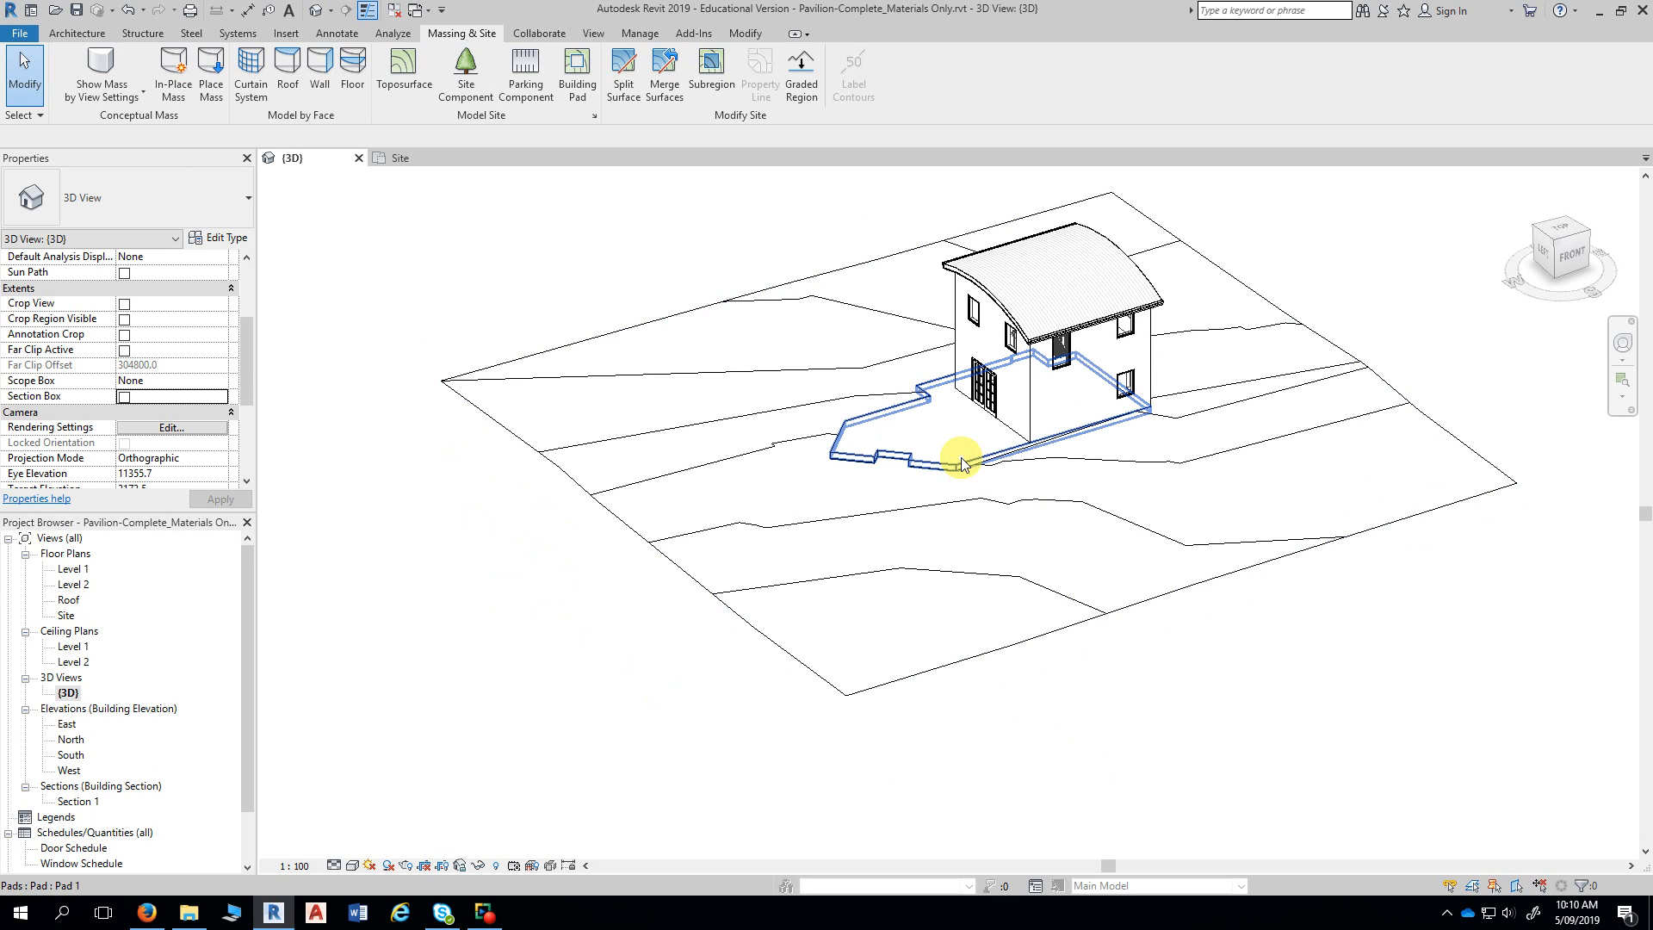
middle_click_drag(961, 465, 1015, 450, "shift")
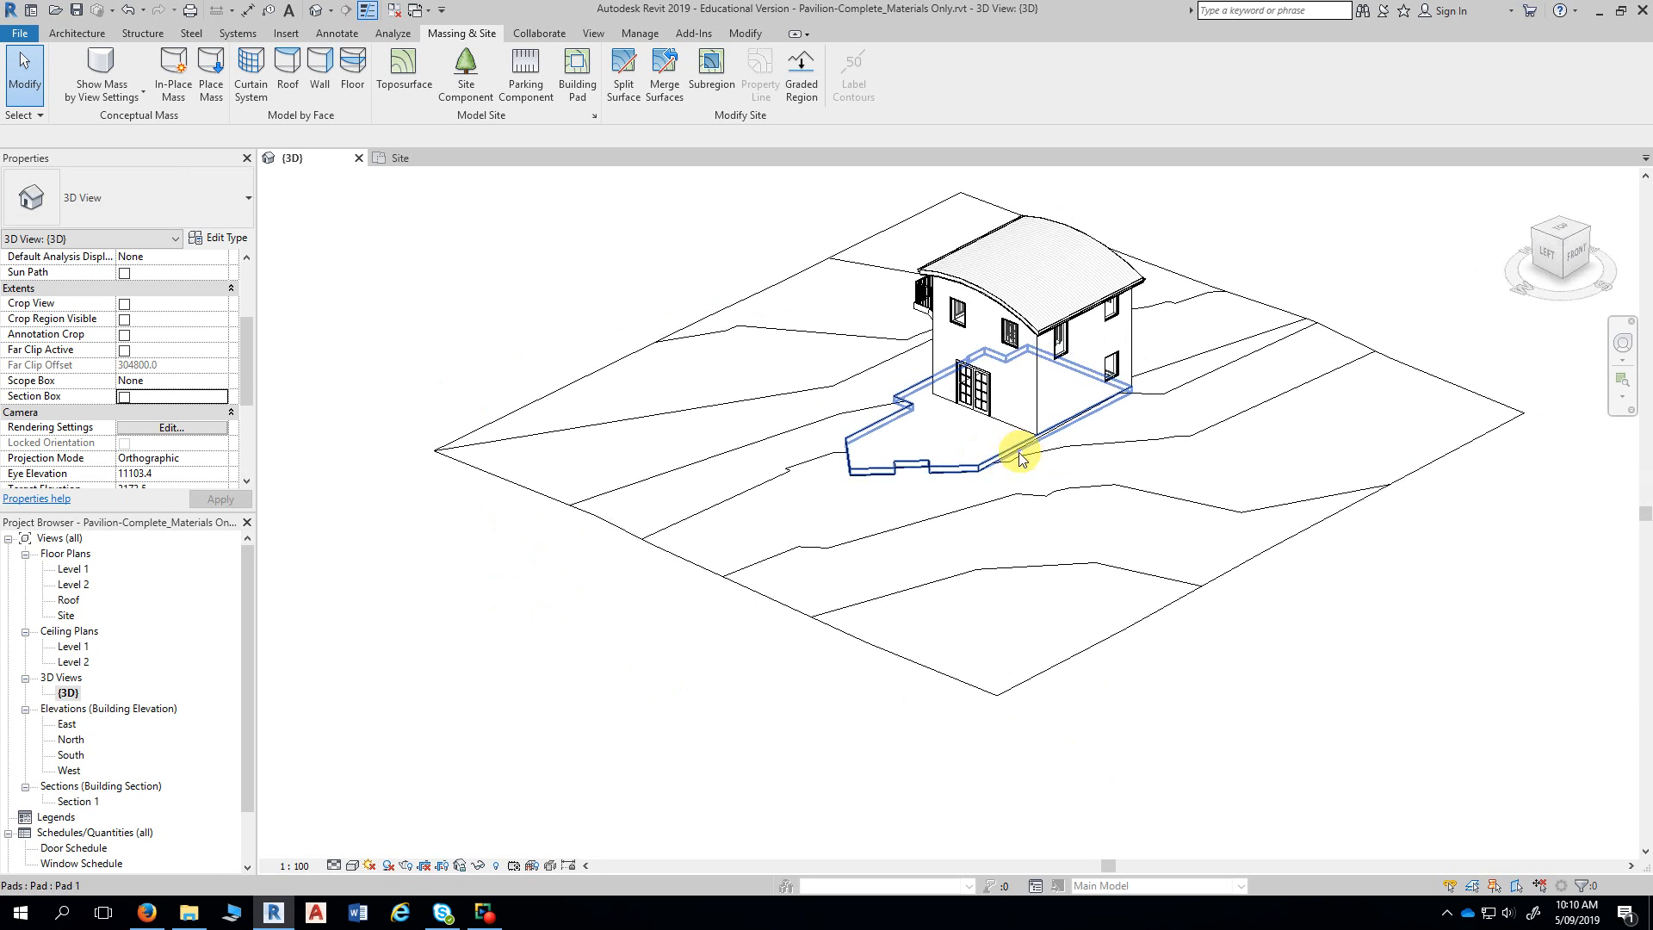
left_click(970, 468)
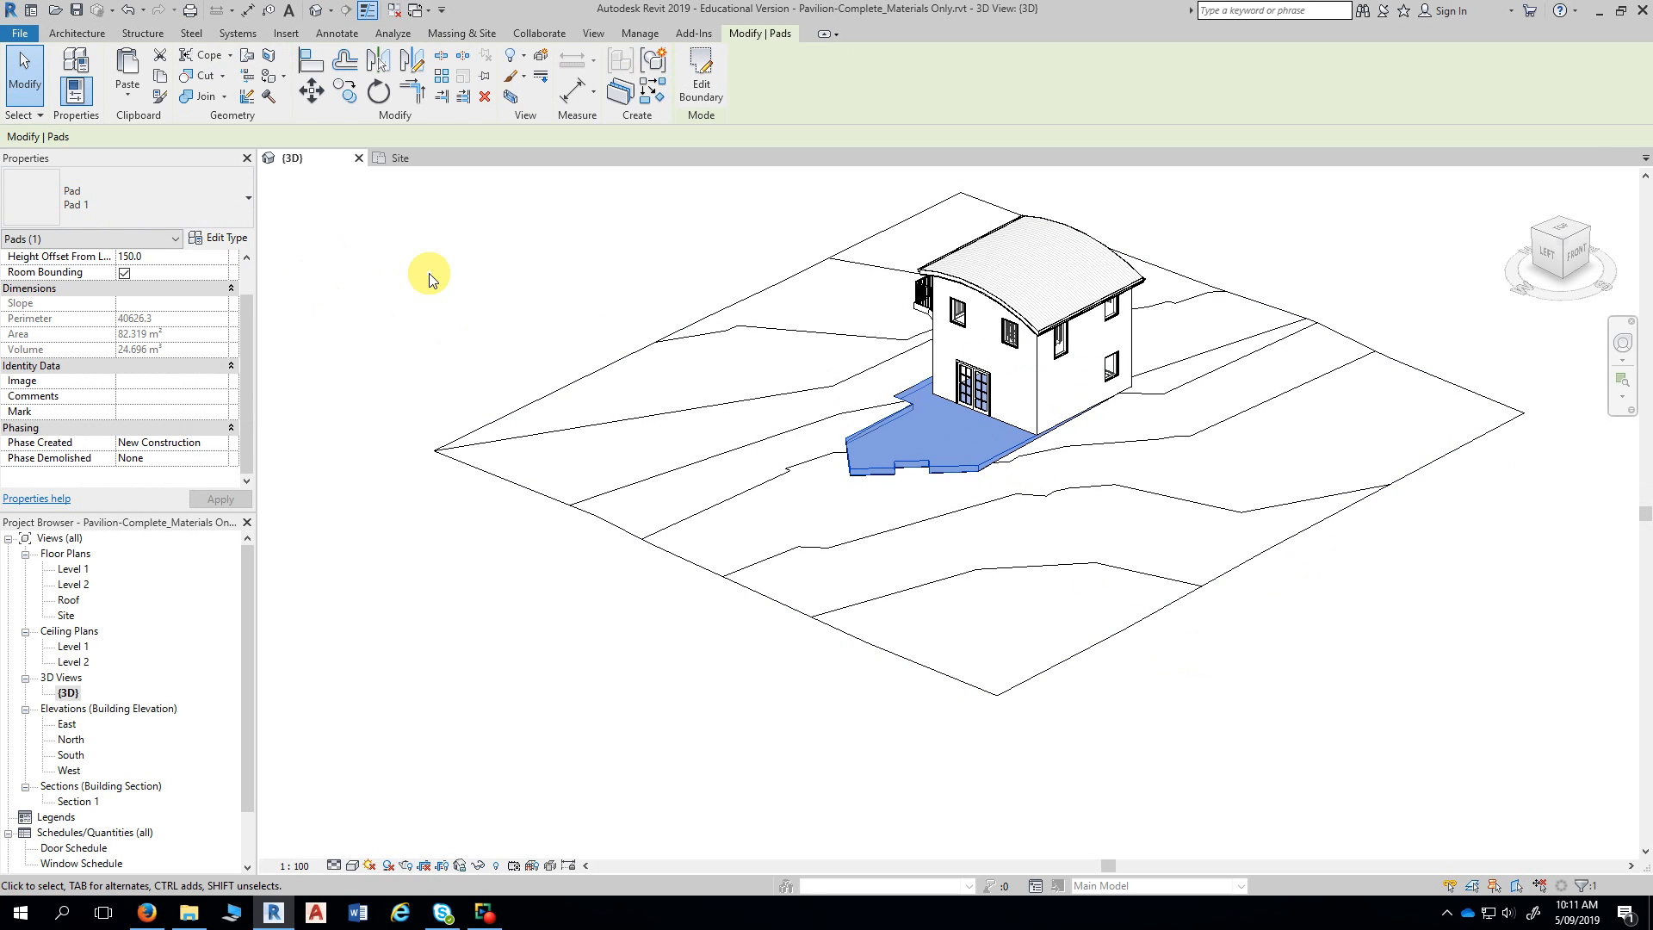
left_click(428, 311)
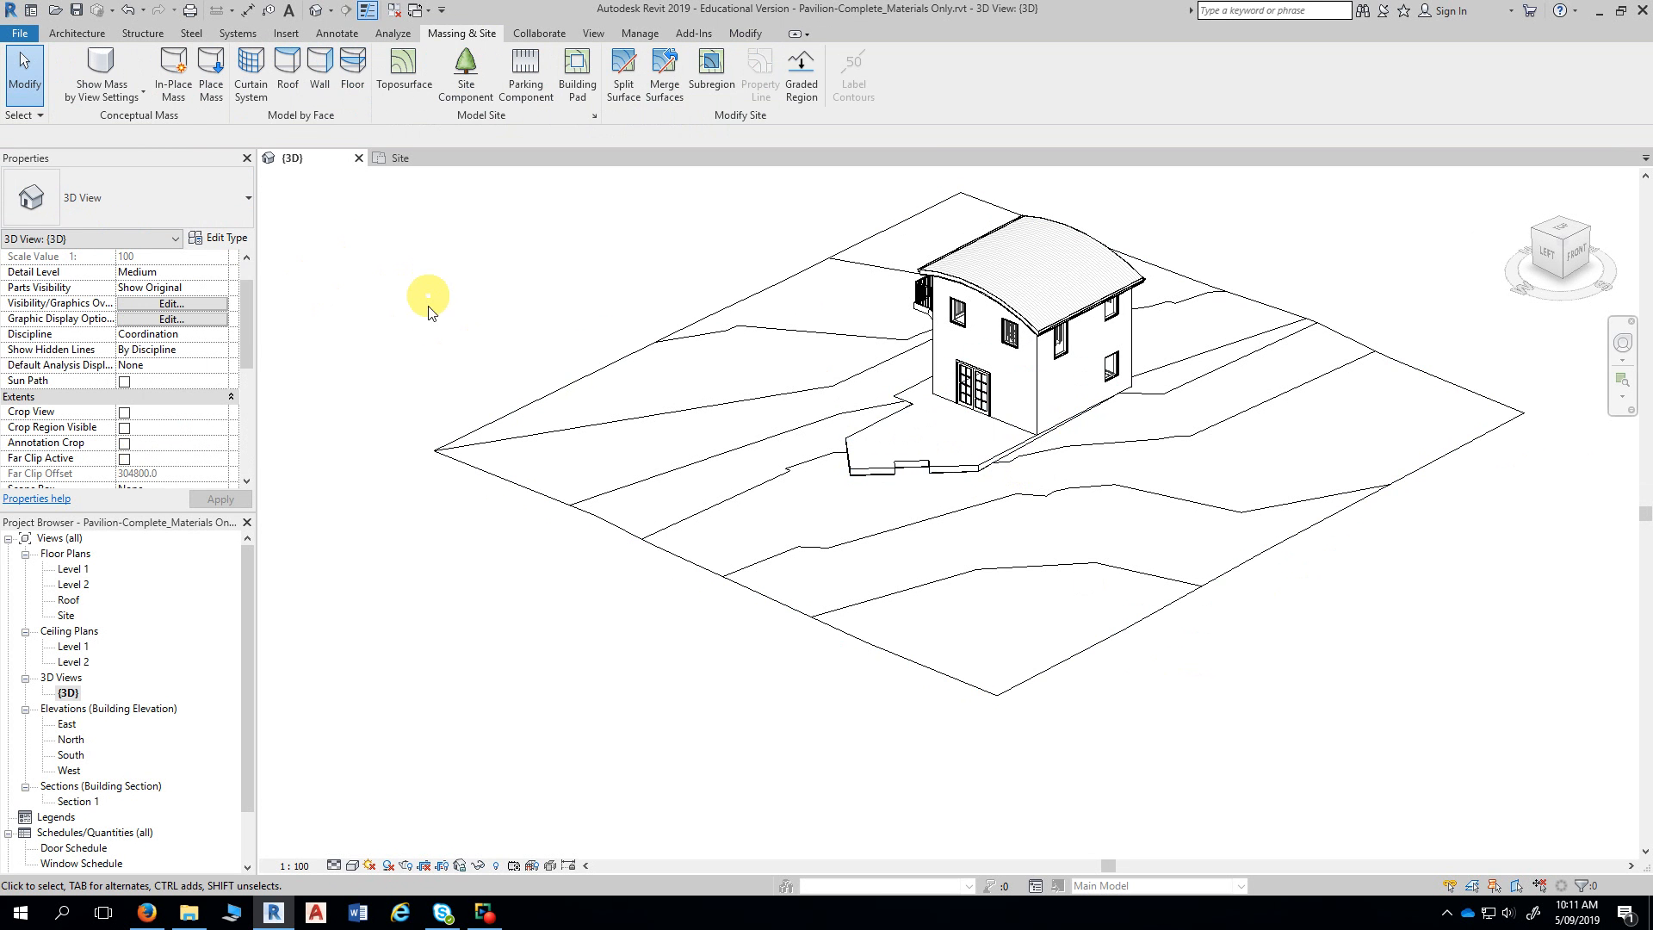
- Temporarily hide the building pad in the 3D view
left_click(891, 449)
mouse_move(766, 695)
middle_mouse_down("shift")
mouse_move(689, 694)
mouse_move(734, 694)
middle_mouse_up("shift")
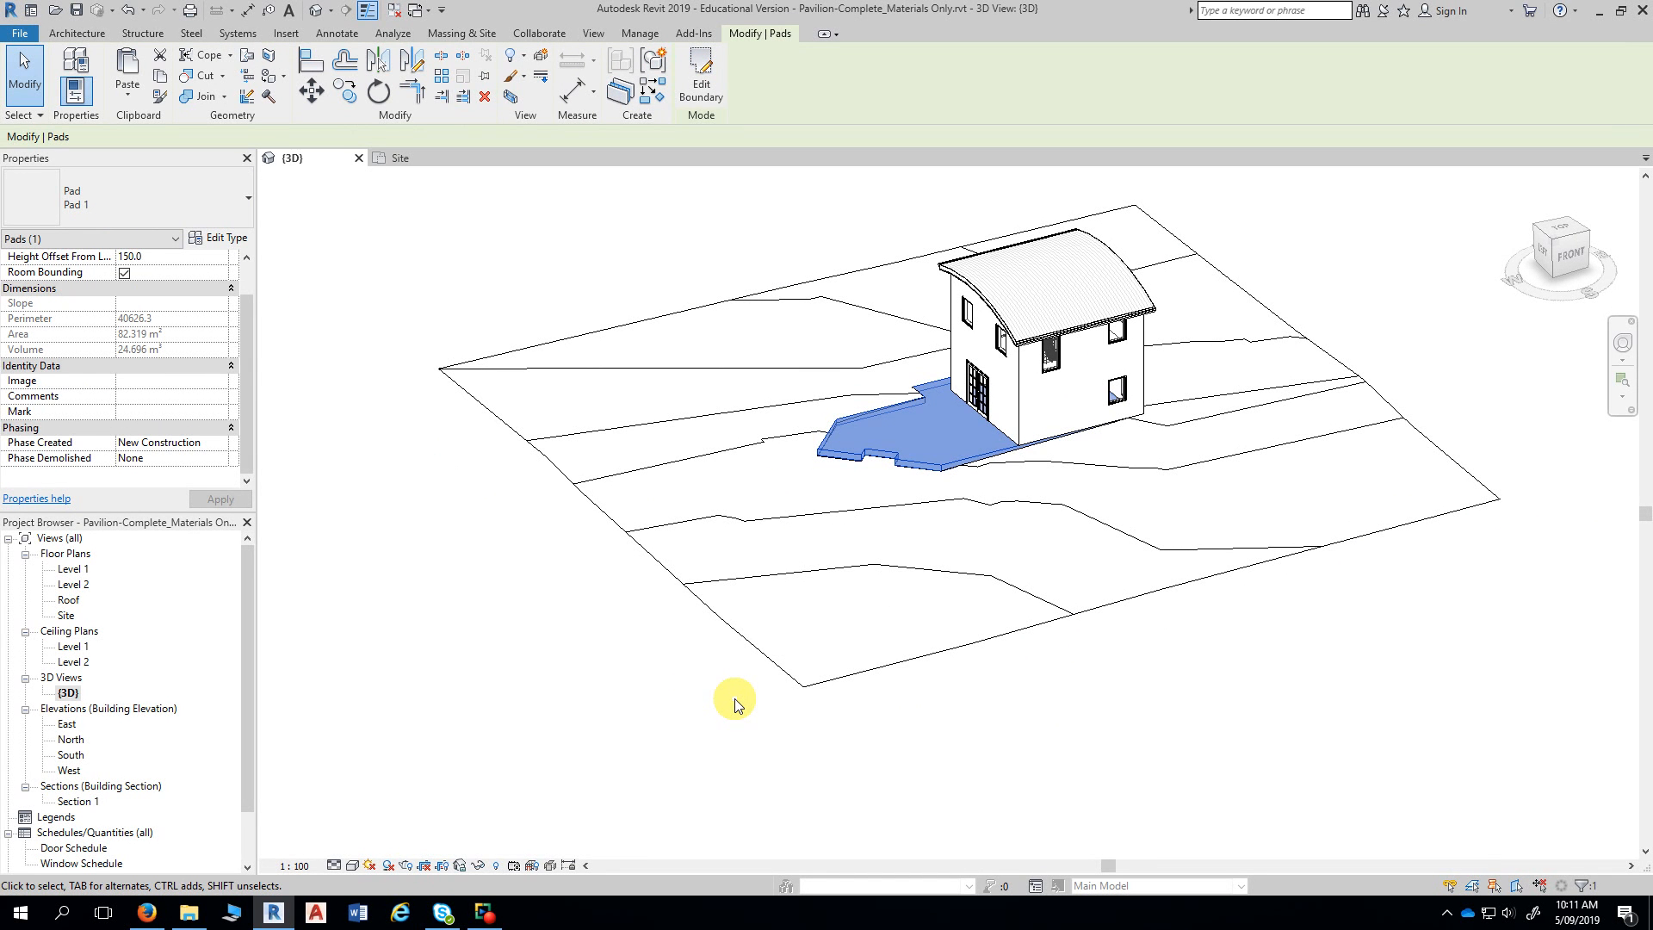
key("h")
key("h")
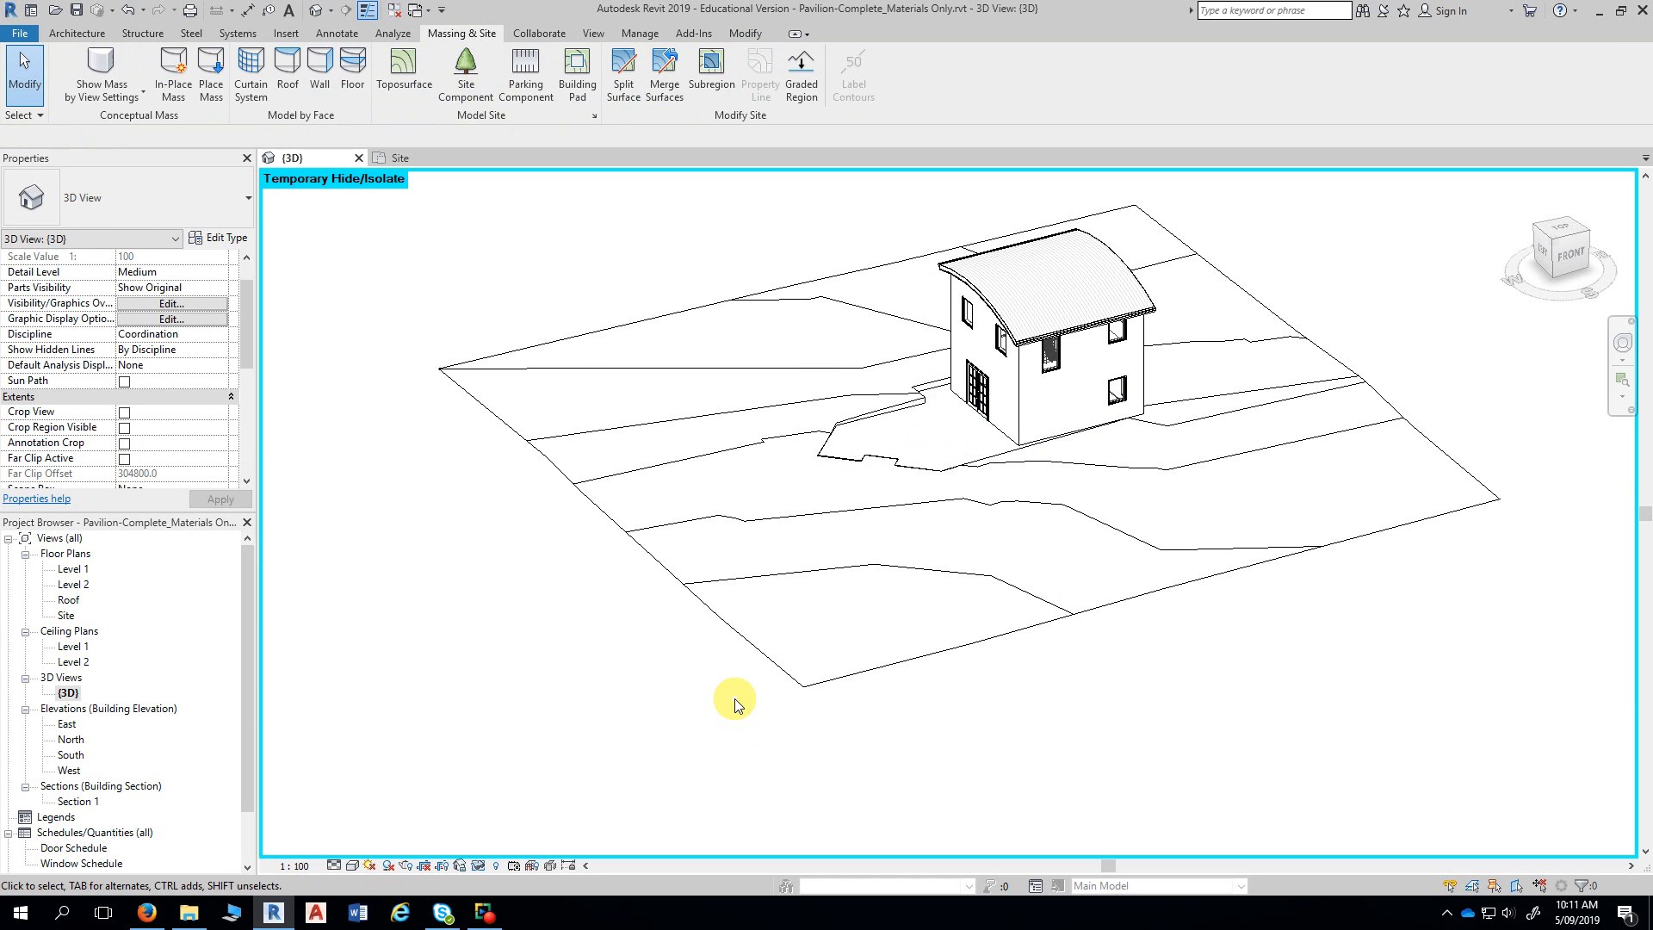
scroll(706, 691, "up", 4)
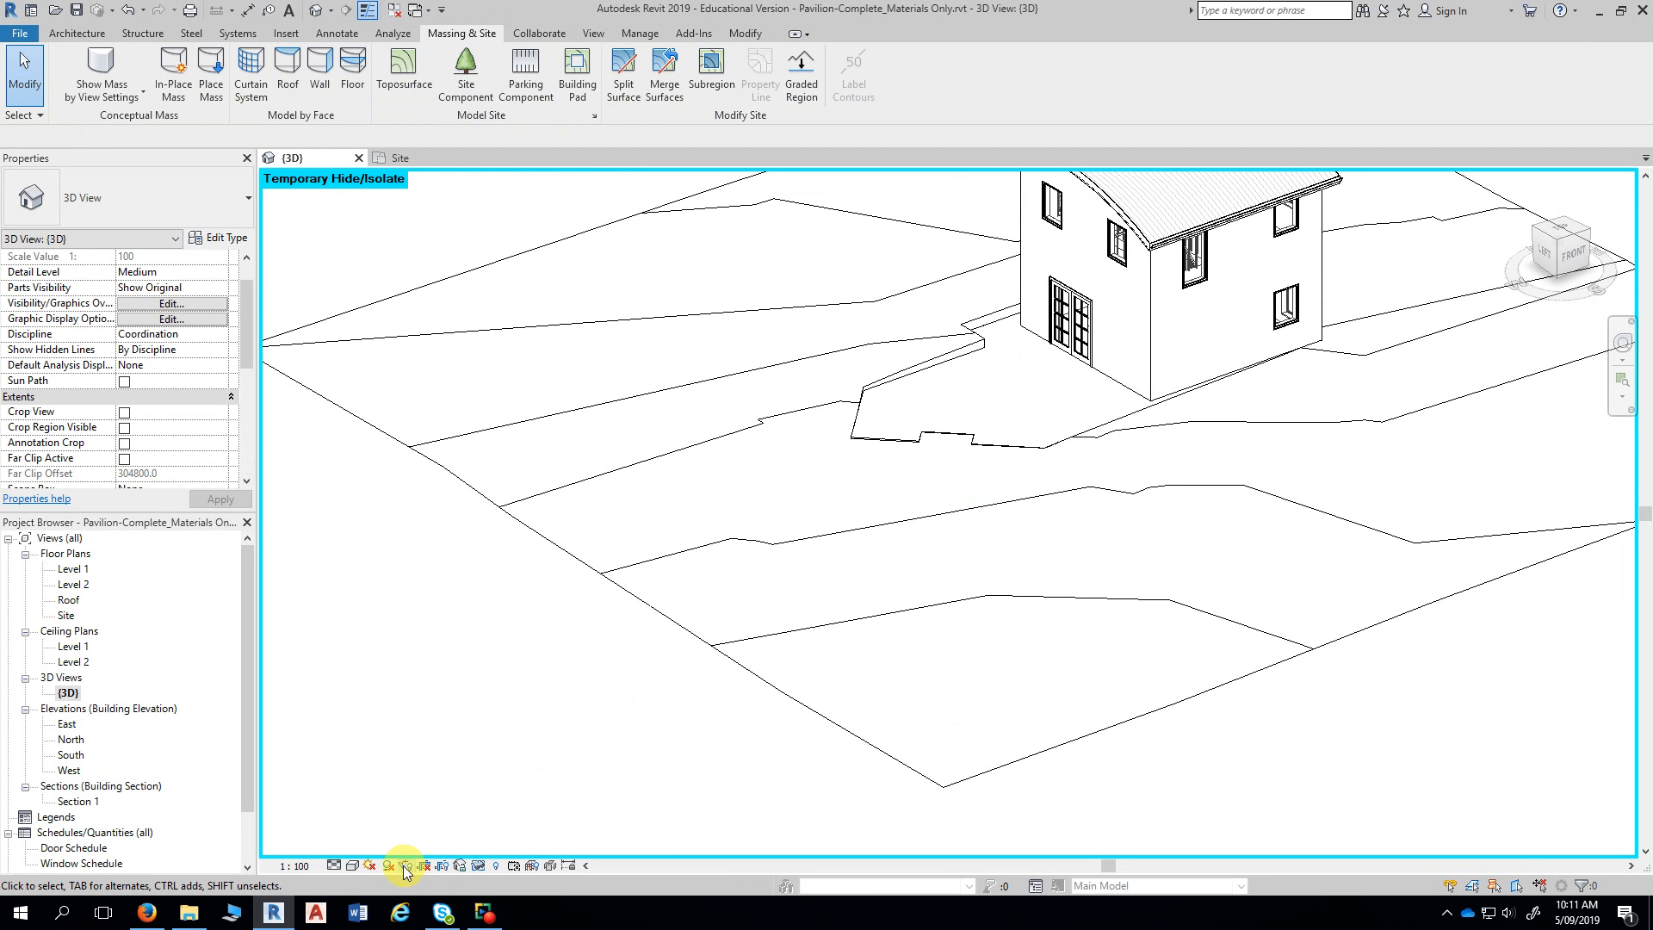
- Set the 3D view's visual style to Consistent Colors and inspect the topography at the building pad's location from several angles
left_click(353, 865)
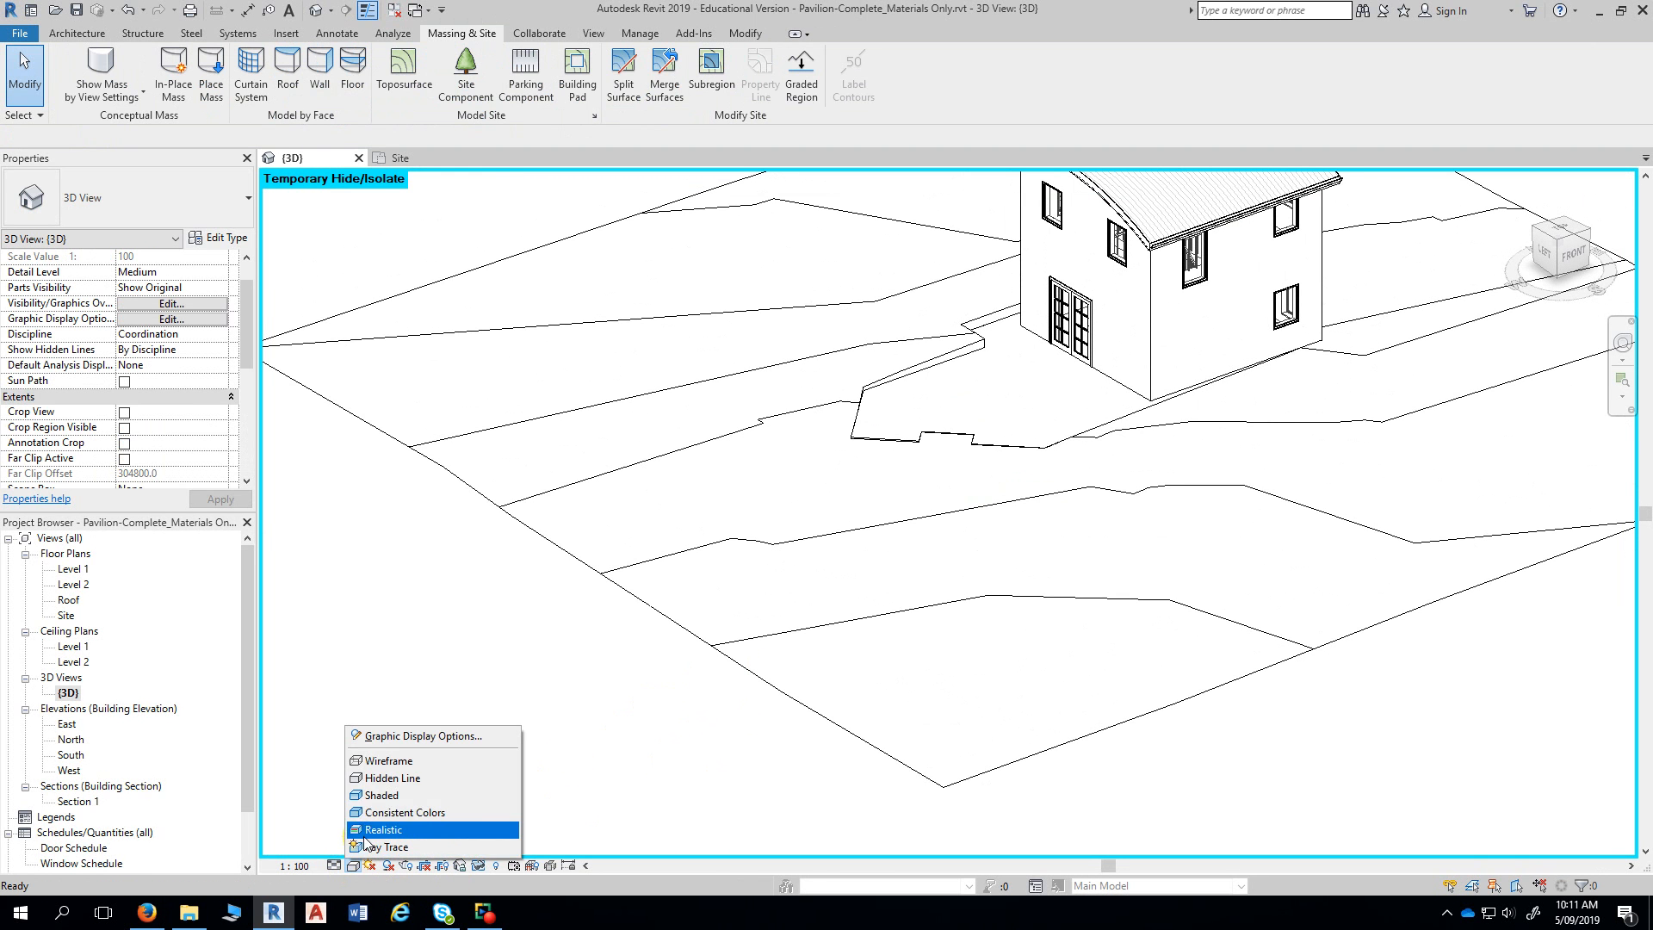
left_click(377, 817)
middle_click_drag(624, 729, 493, 716, "shift")
middle_click_drag(822, 794, 896, 752, "shift")
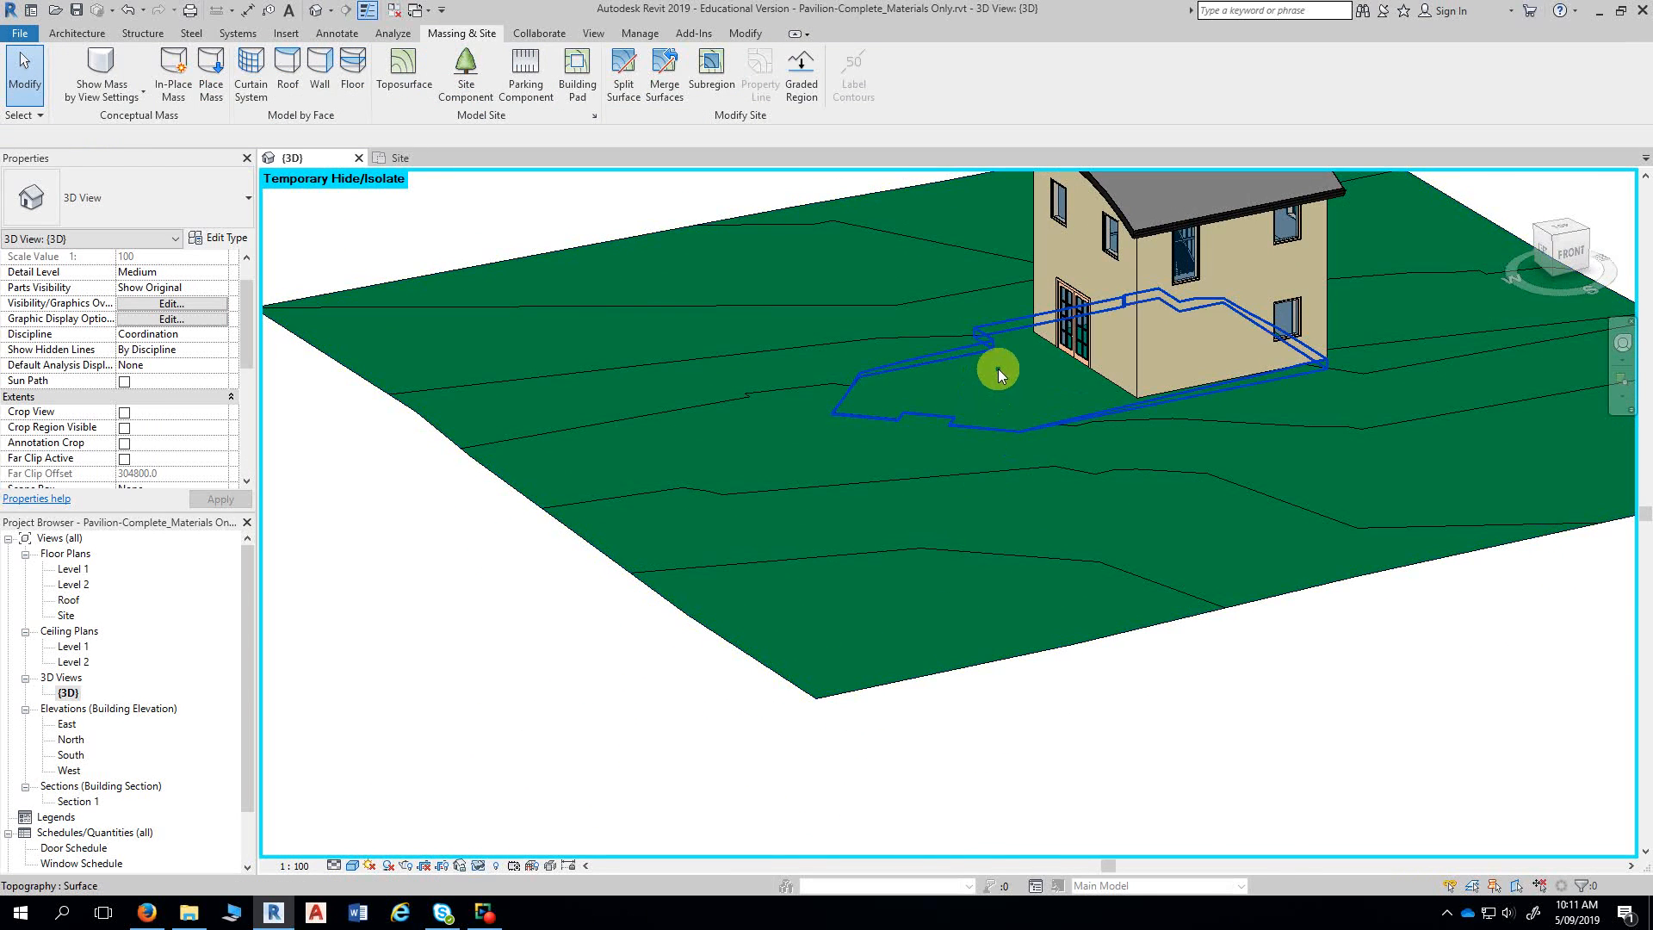
middle_click_drag(1162, 647, 1218, 644, "shift")
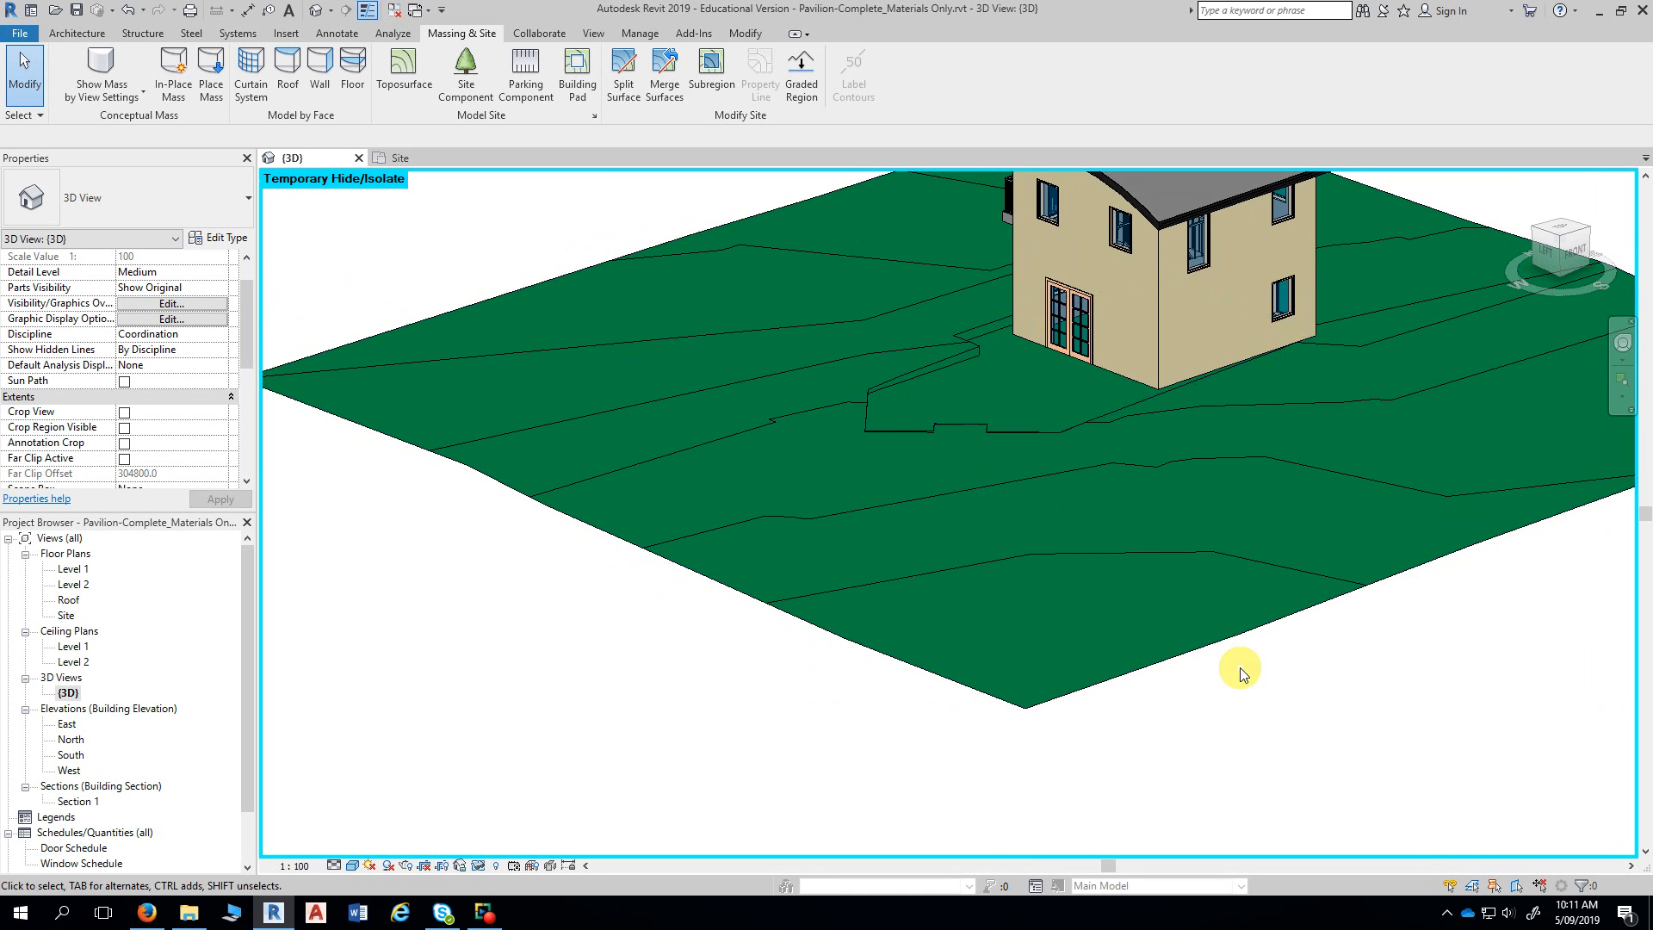
mouse_move(1261, 695)
middle_mouse_down("shift")
mouse_move(1261, 514)
mouse_move(1144, 439)
mouse_move(1067, 597)
mouse_move(1062, 660)
mouse_move(1217, 646)
mouse_move(1237, 705)
middle_mouse_up("shift")
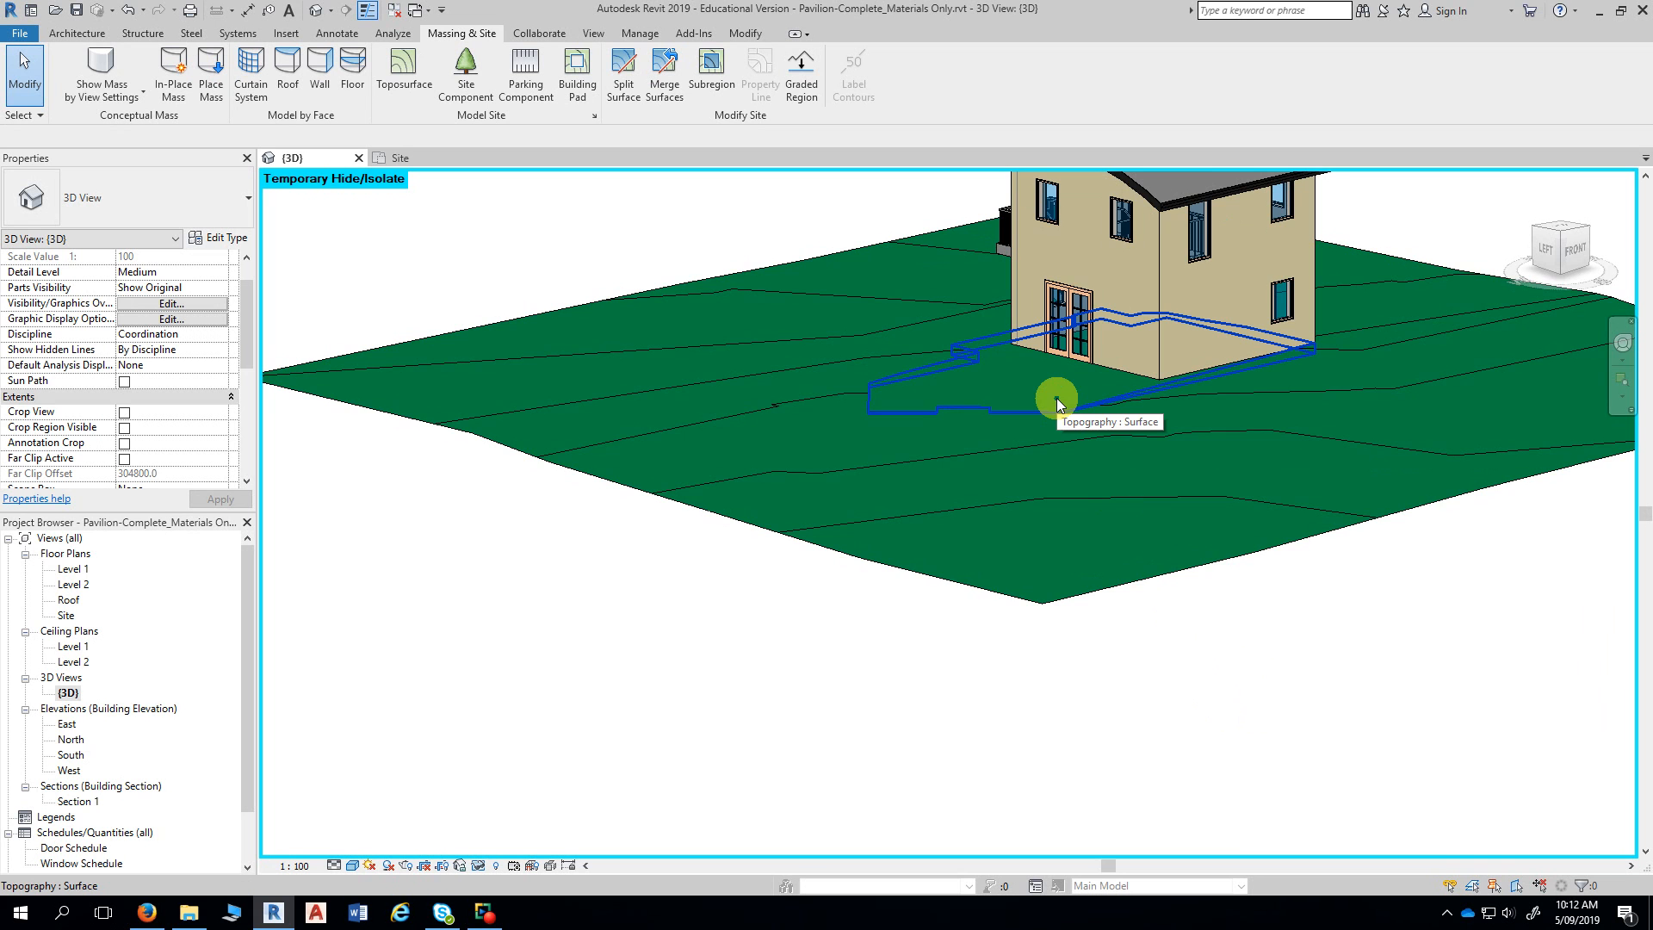
middle_click_drag(1057, 398, 1067, 409, "shift")
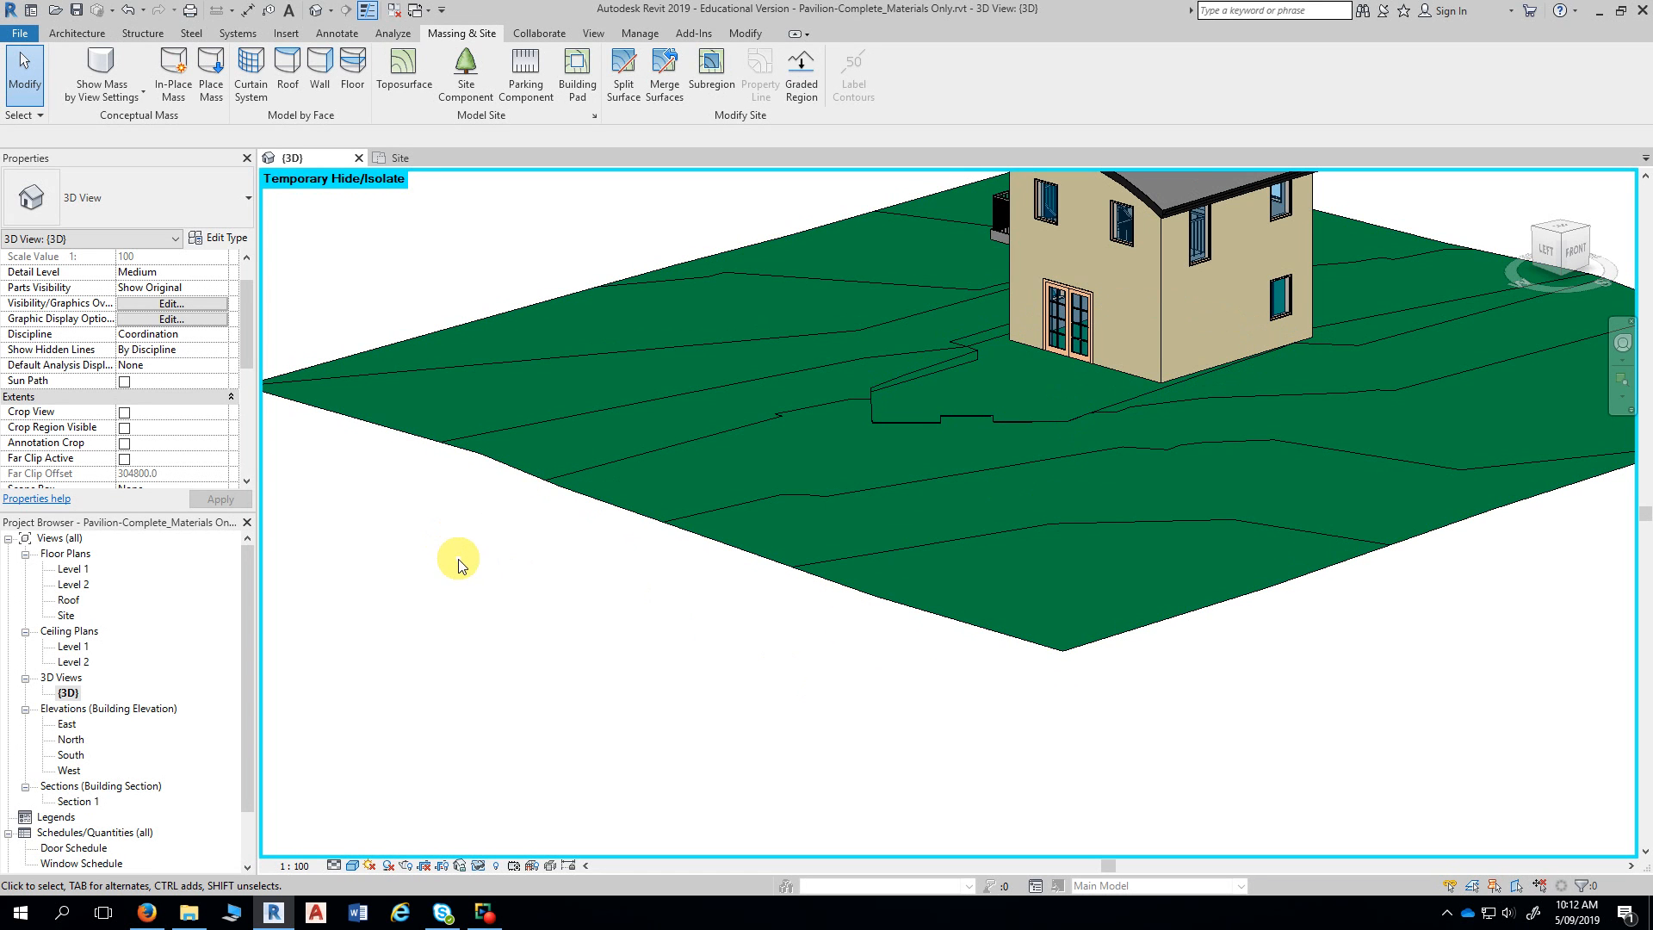
- Reset the 3D view's temporary hide/isolate and select the building pad around the pavilion
middle_click_drag(454, 558, 454, 477)
left_click(478, 865)
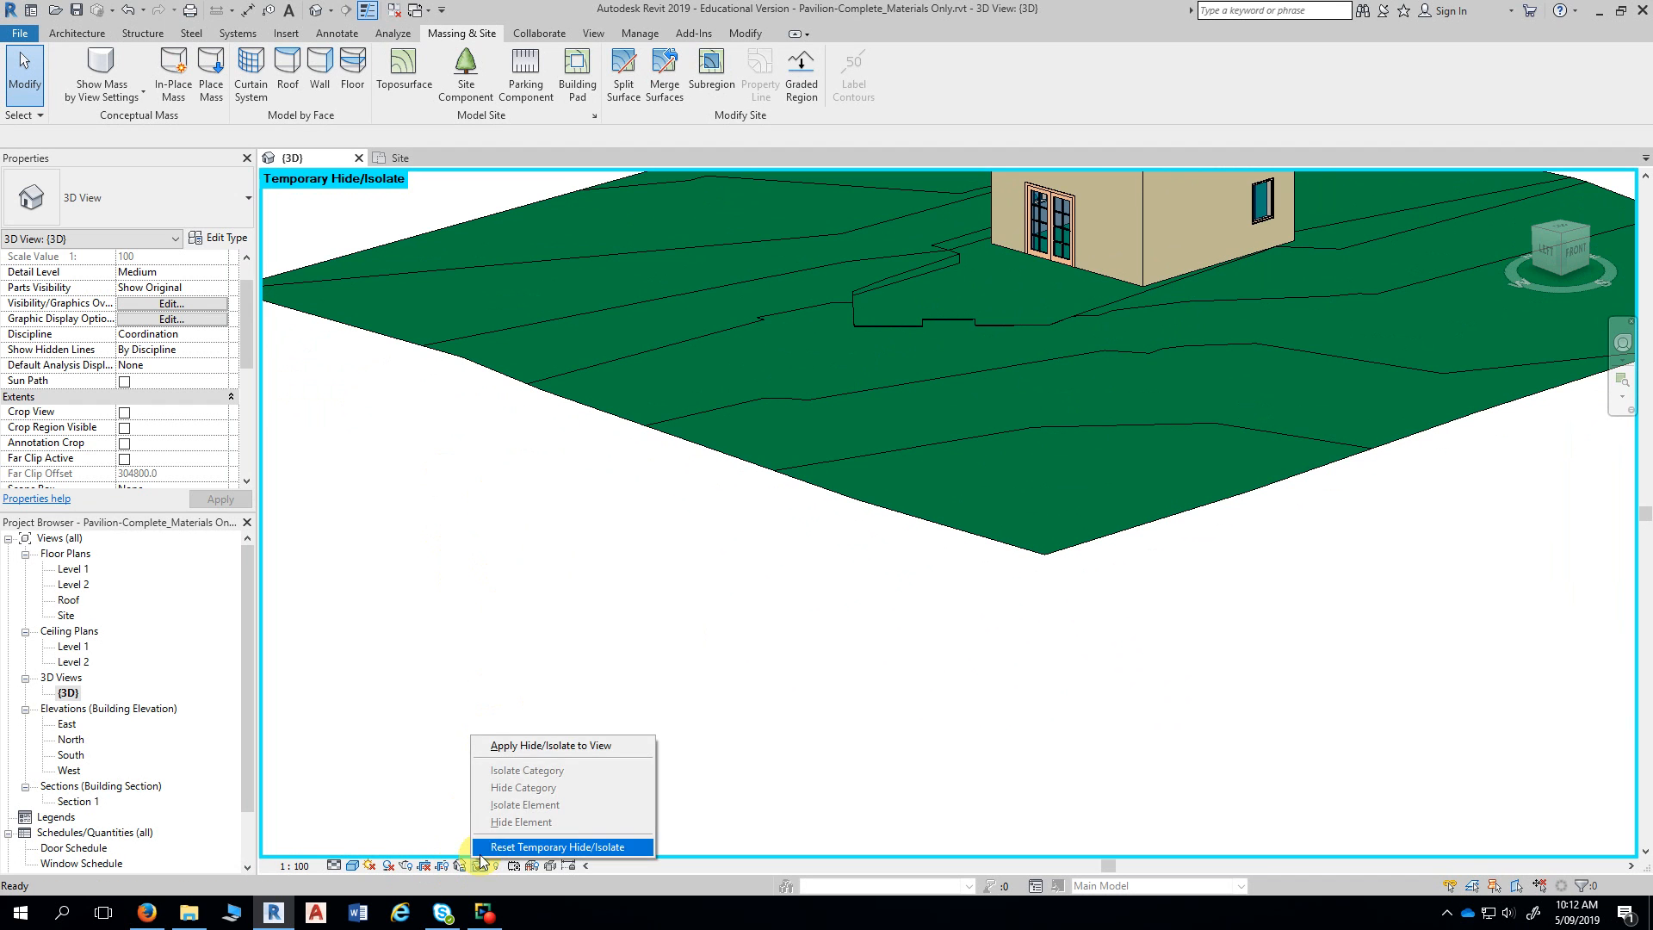
left_click(499, 847)
scroll(558, 638, "down", 1)
middle_click_drag(718, 661, 666, 710, "shift")
left_click(937, 346)
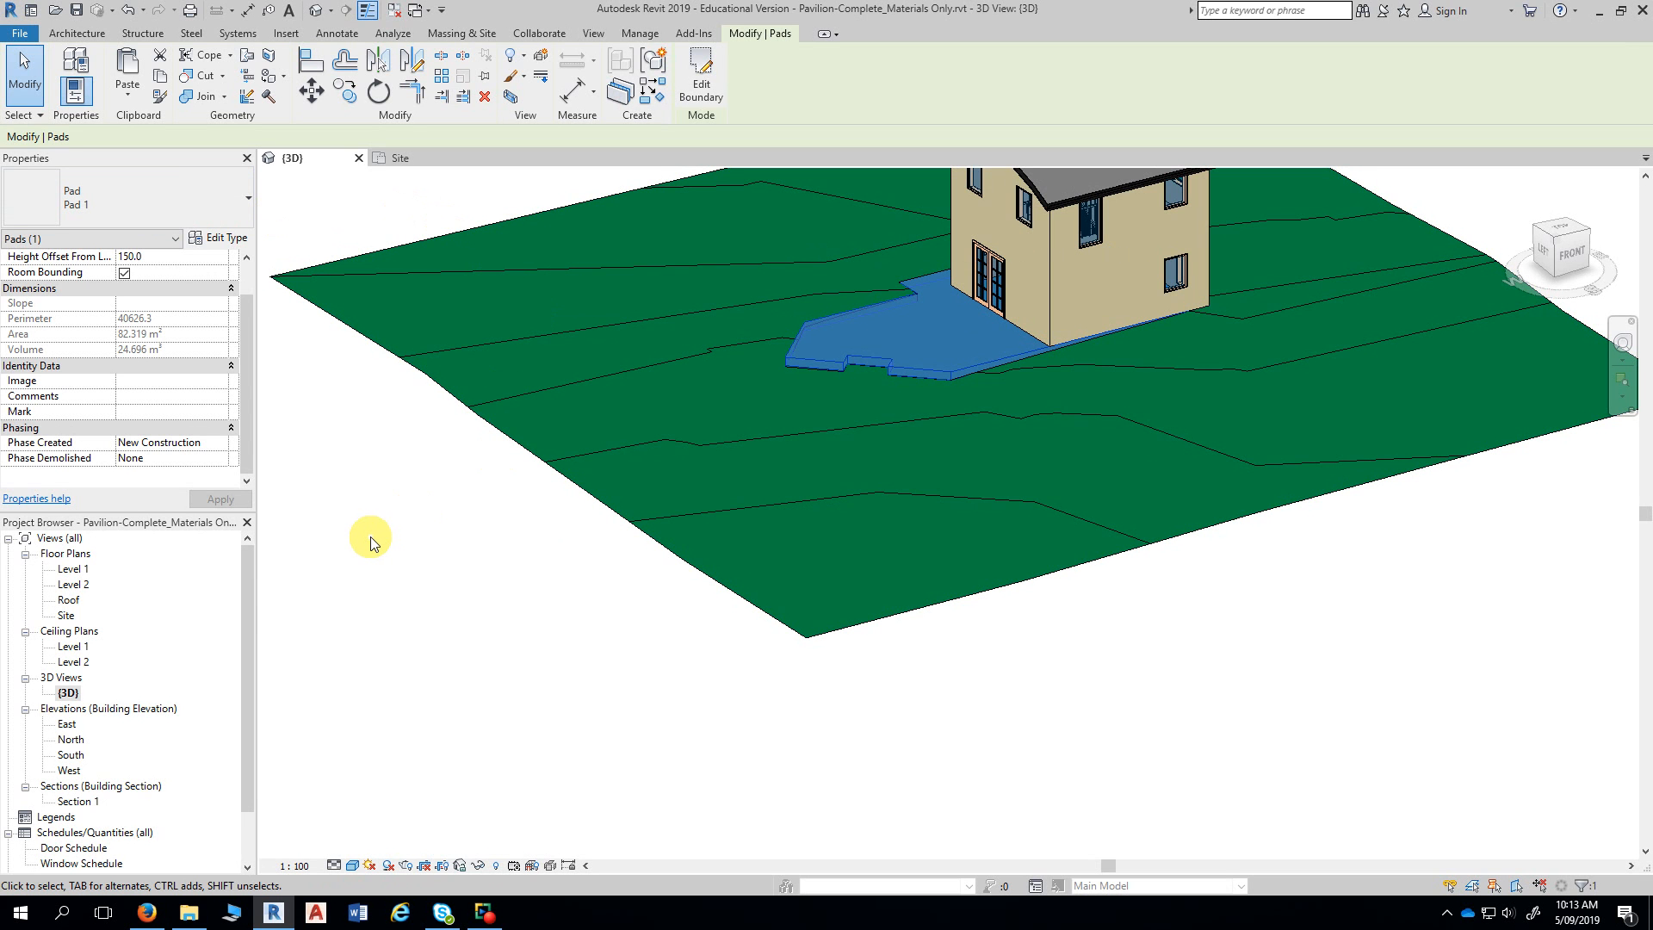
- Open the Site floor plan view with the pavilion roof and exterior stair in close view
double_click(66, 615)
left_click(327, 465)
scroll(404, 482, "up", 4)
middle_click_drag(1174, 442, 1337, 424)
scroll(1239, 468, "up", 2)
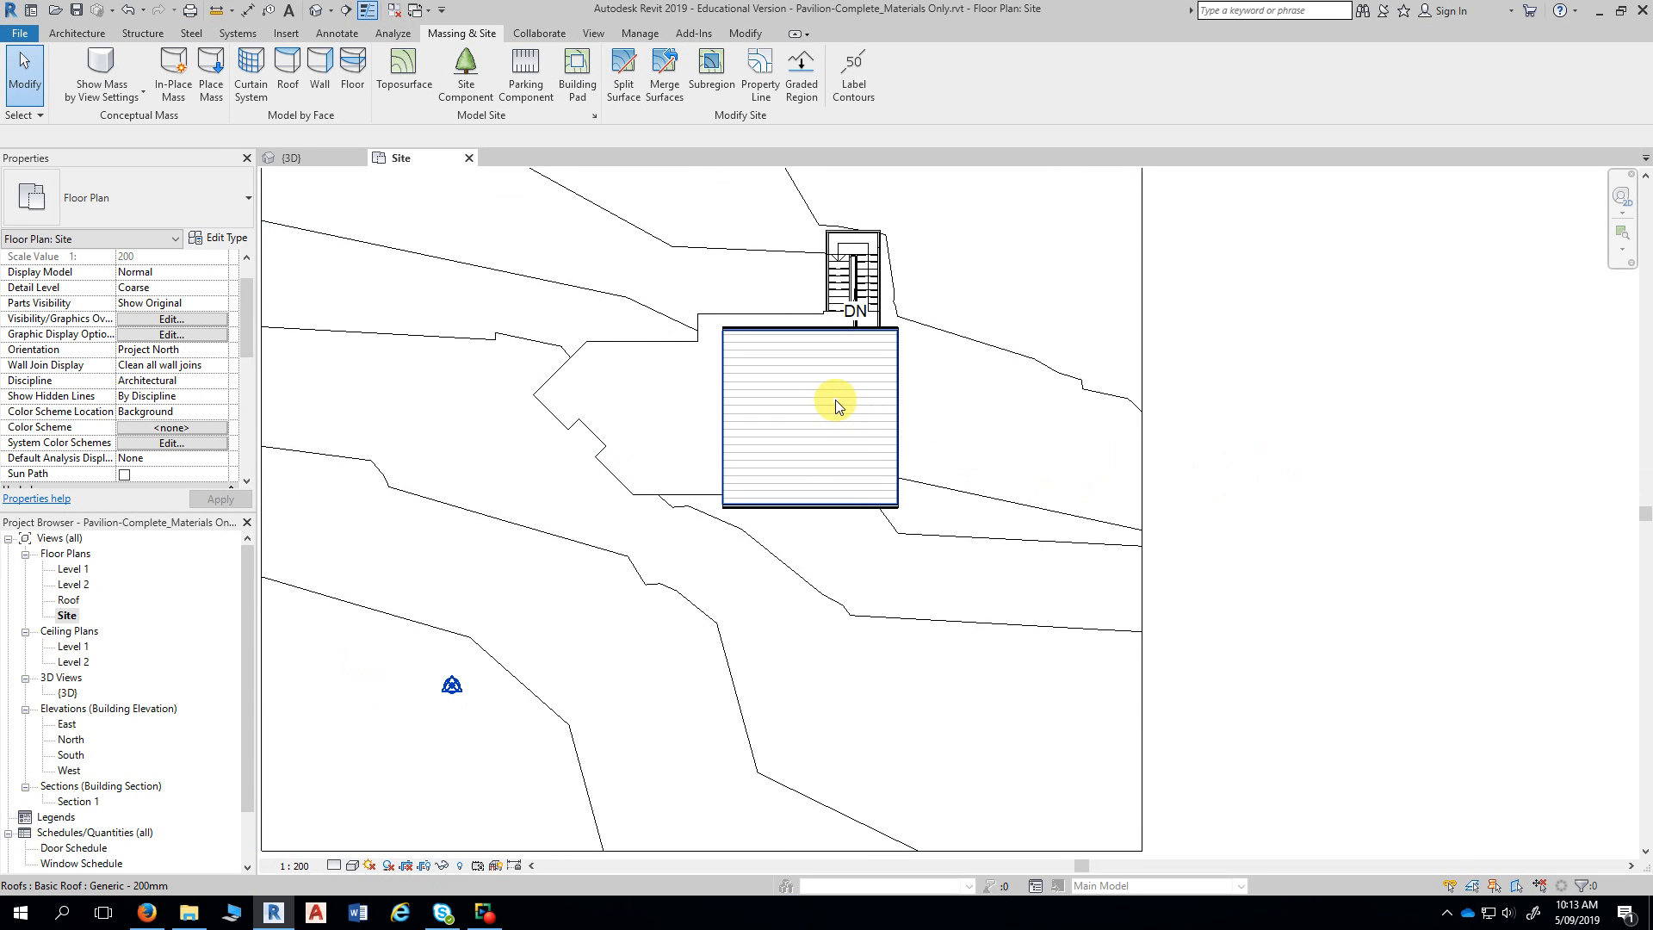
scroll(833, 402, "up", 1)
- Select the pavilion roof in the Site plan and examine the Hide in View options without applying any
left_click(831, 392)
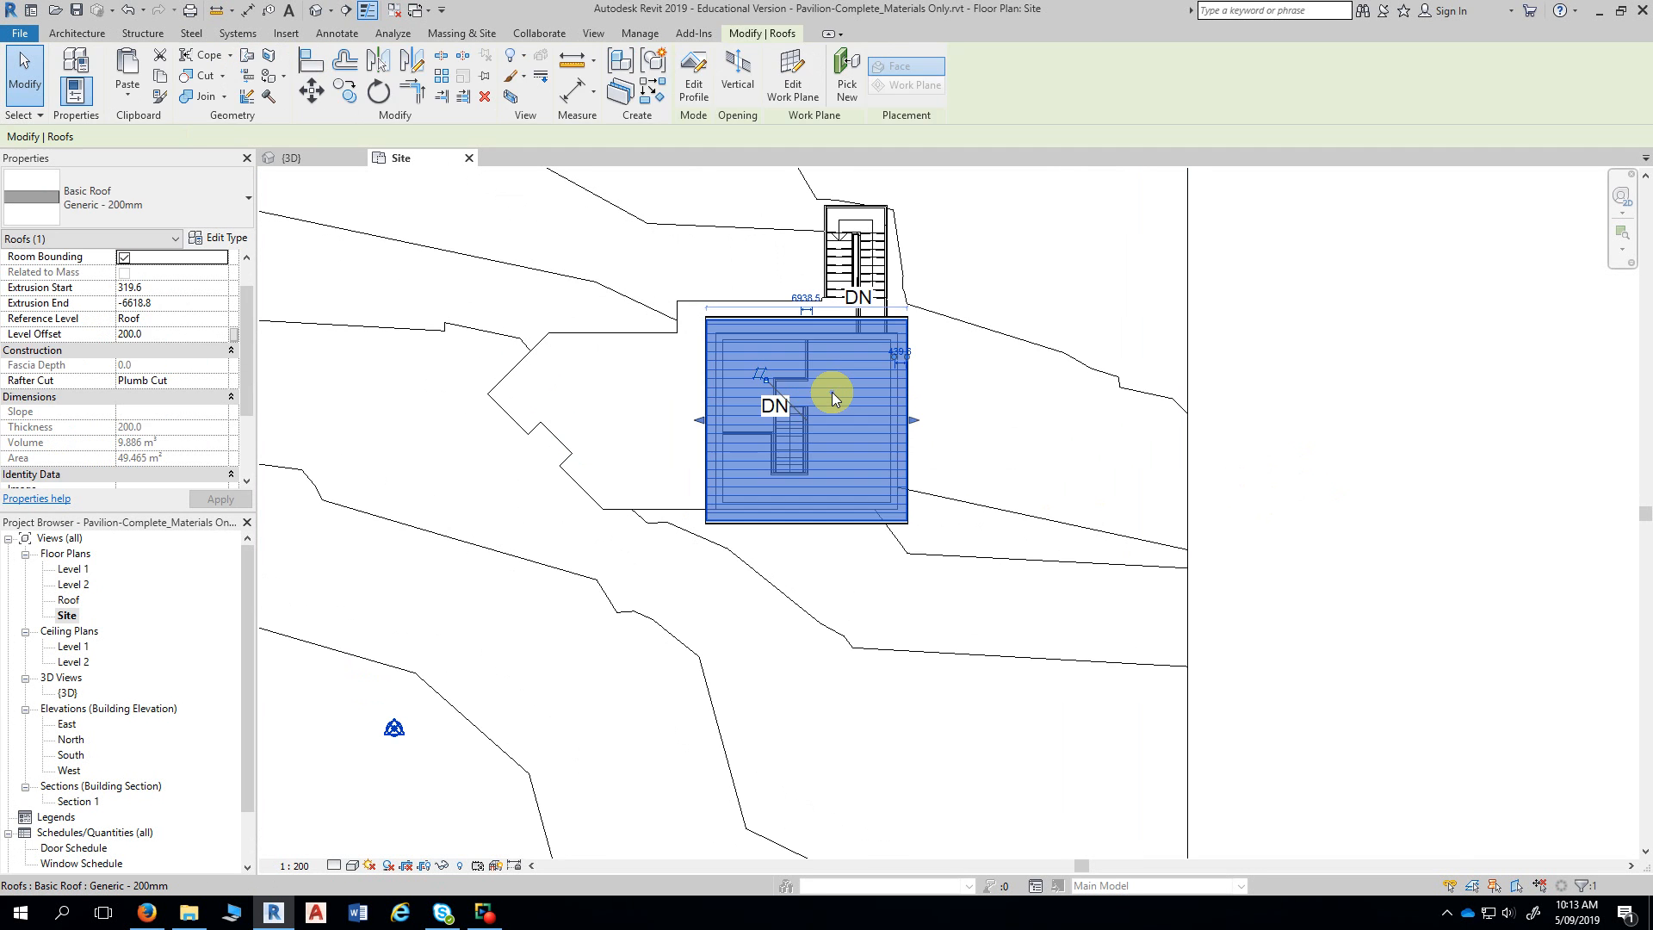
right_click(842, 374)
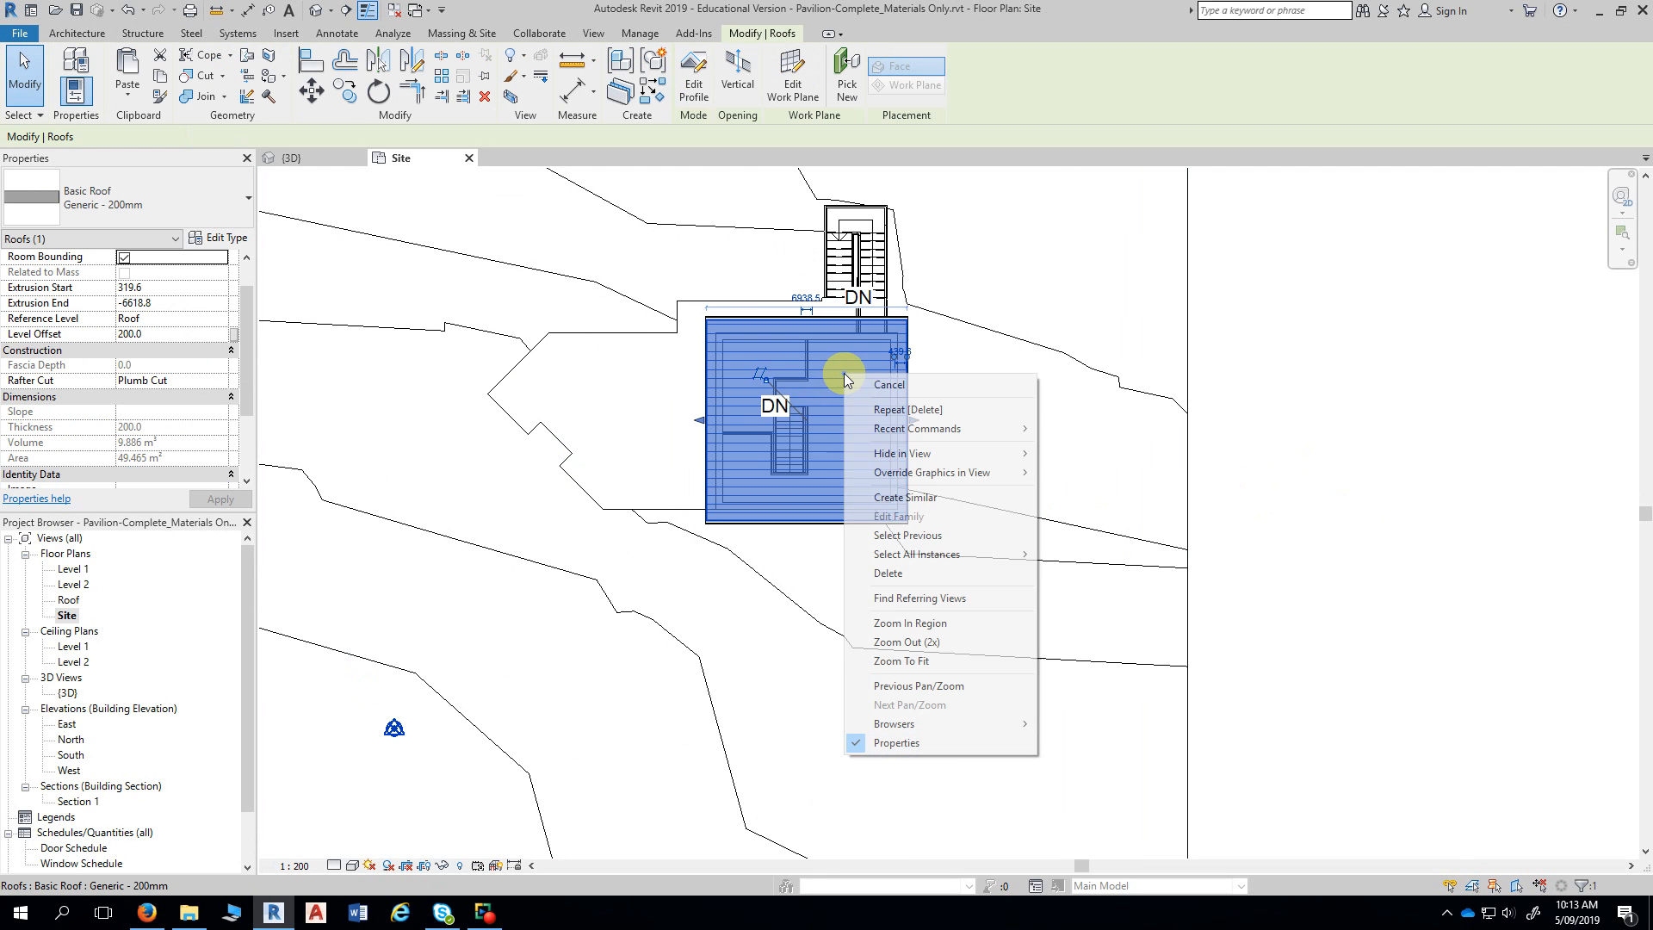
mouse_move(907, 459)
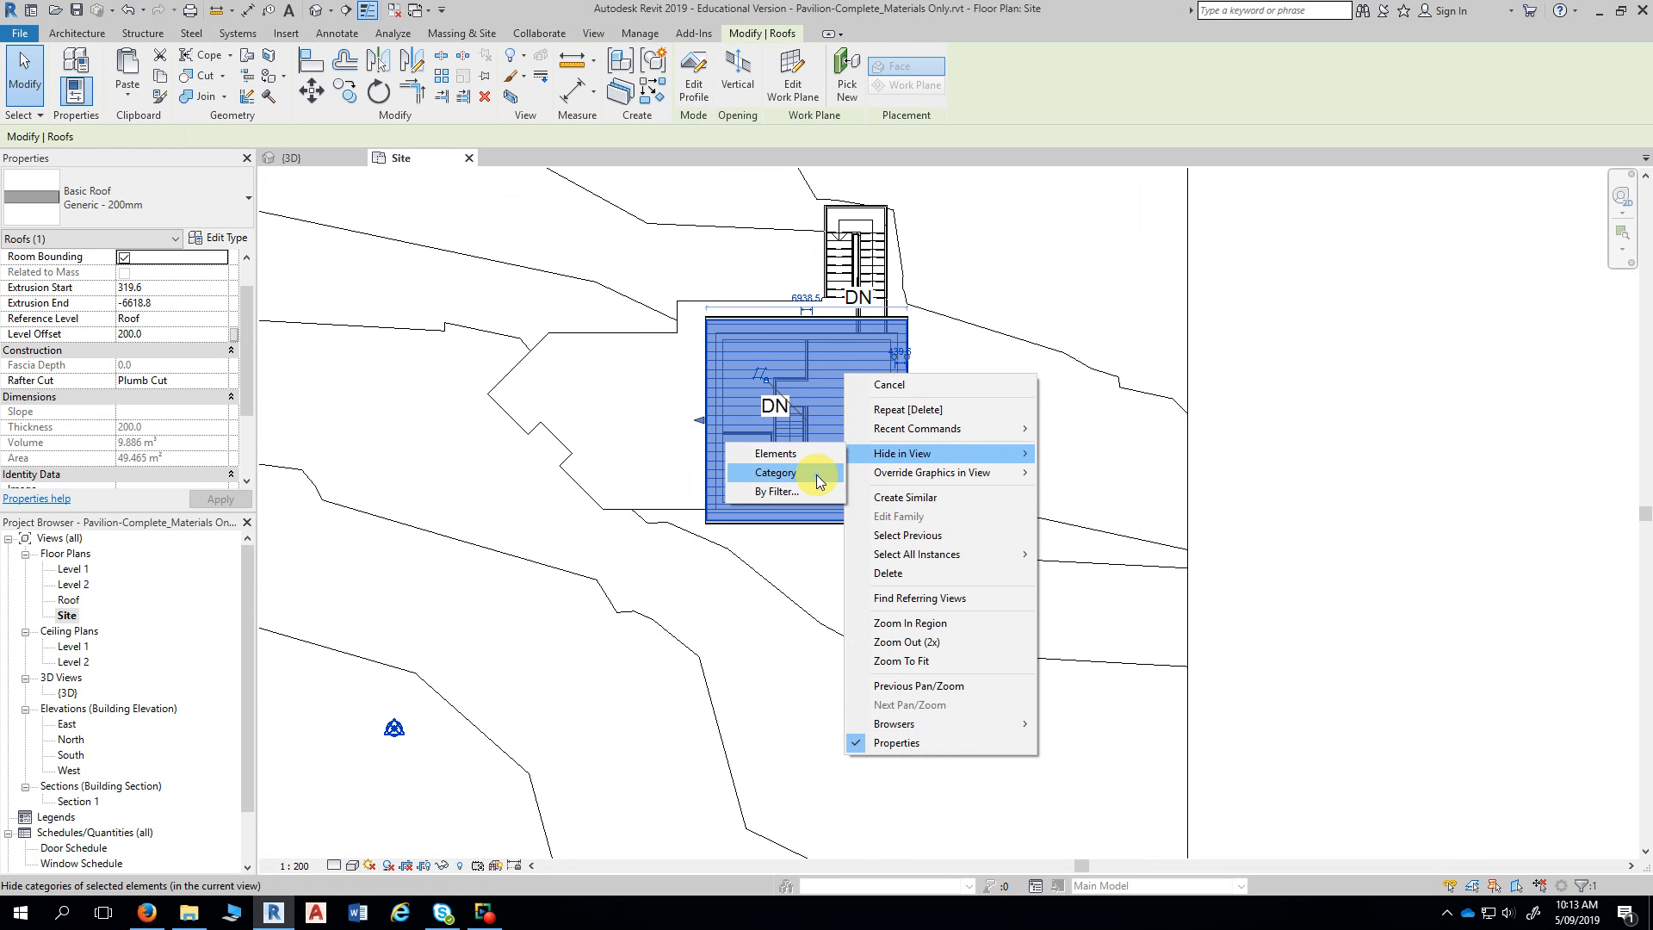
left_click(1214, 446)
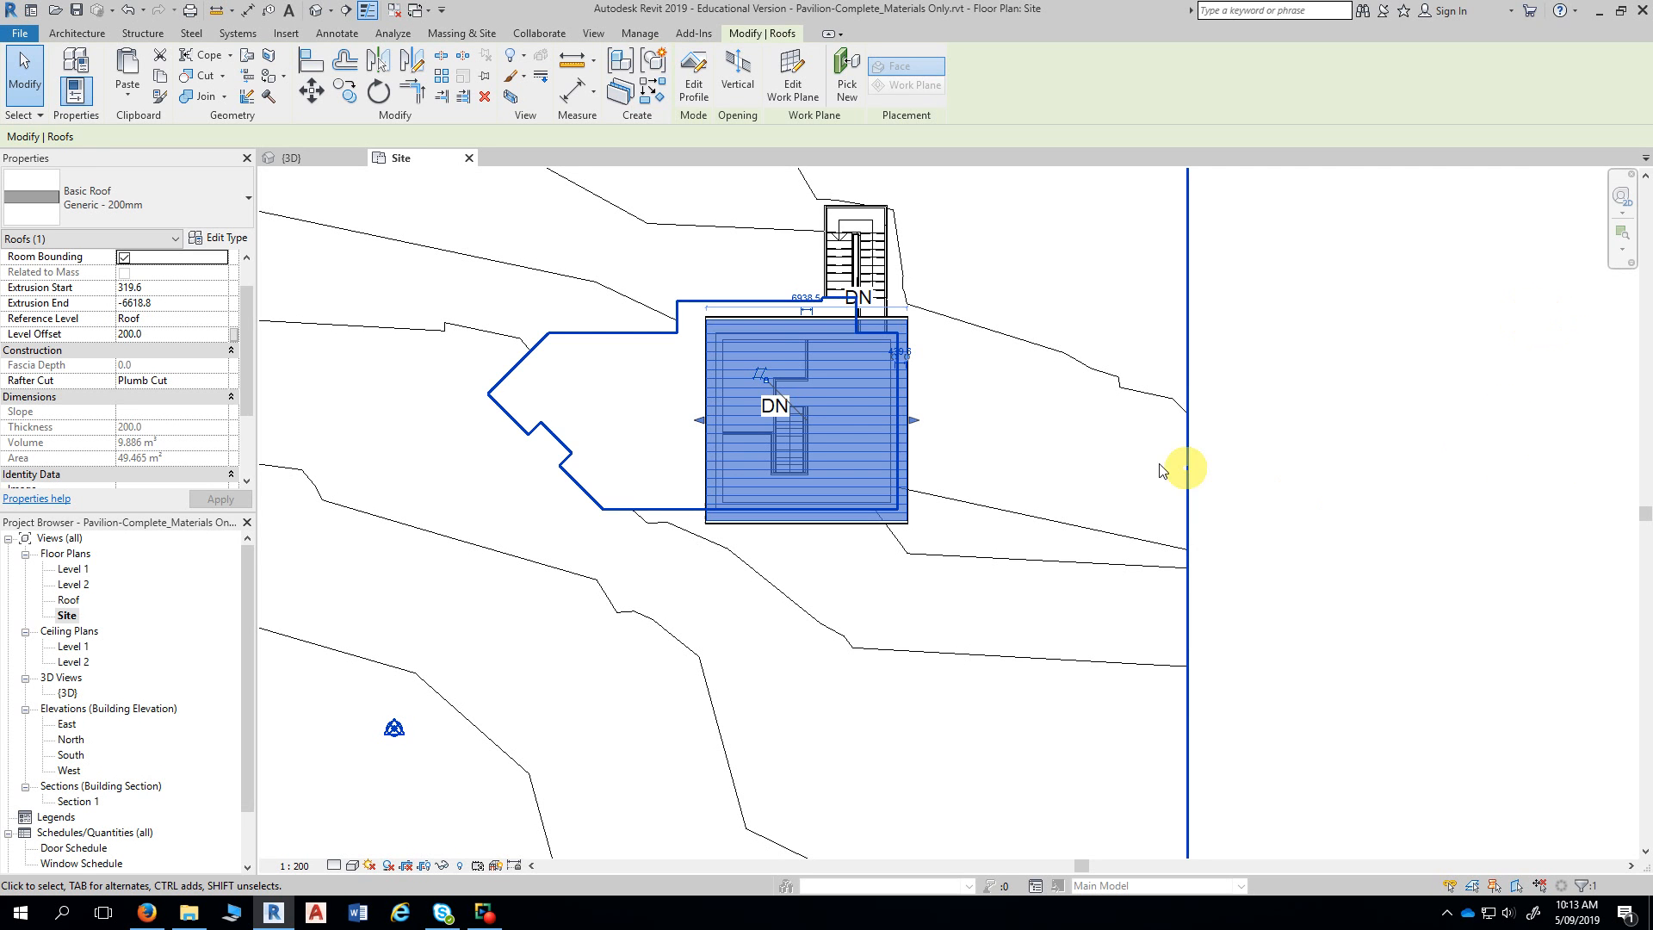
left_click(1446, 422)
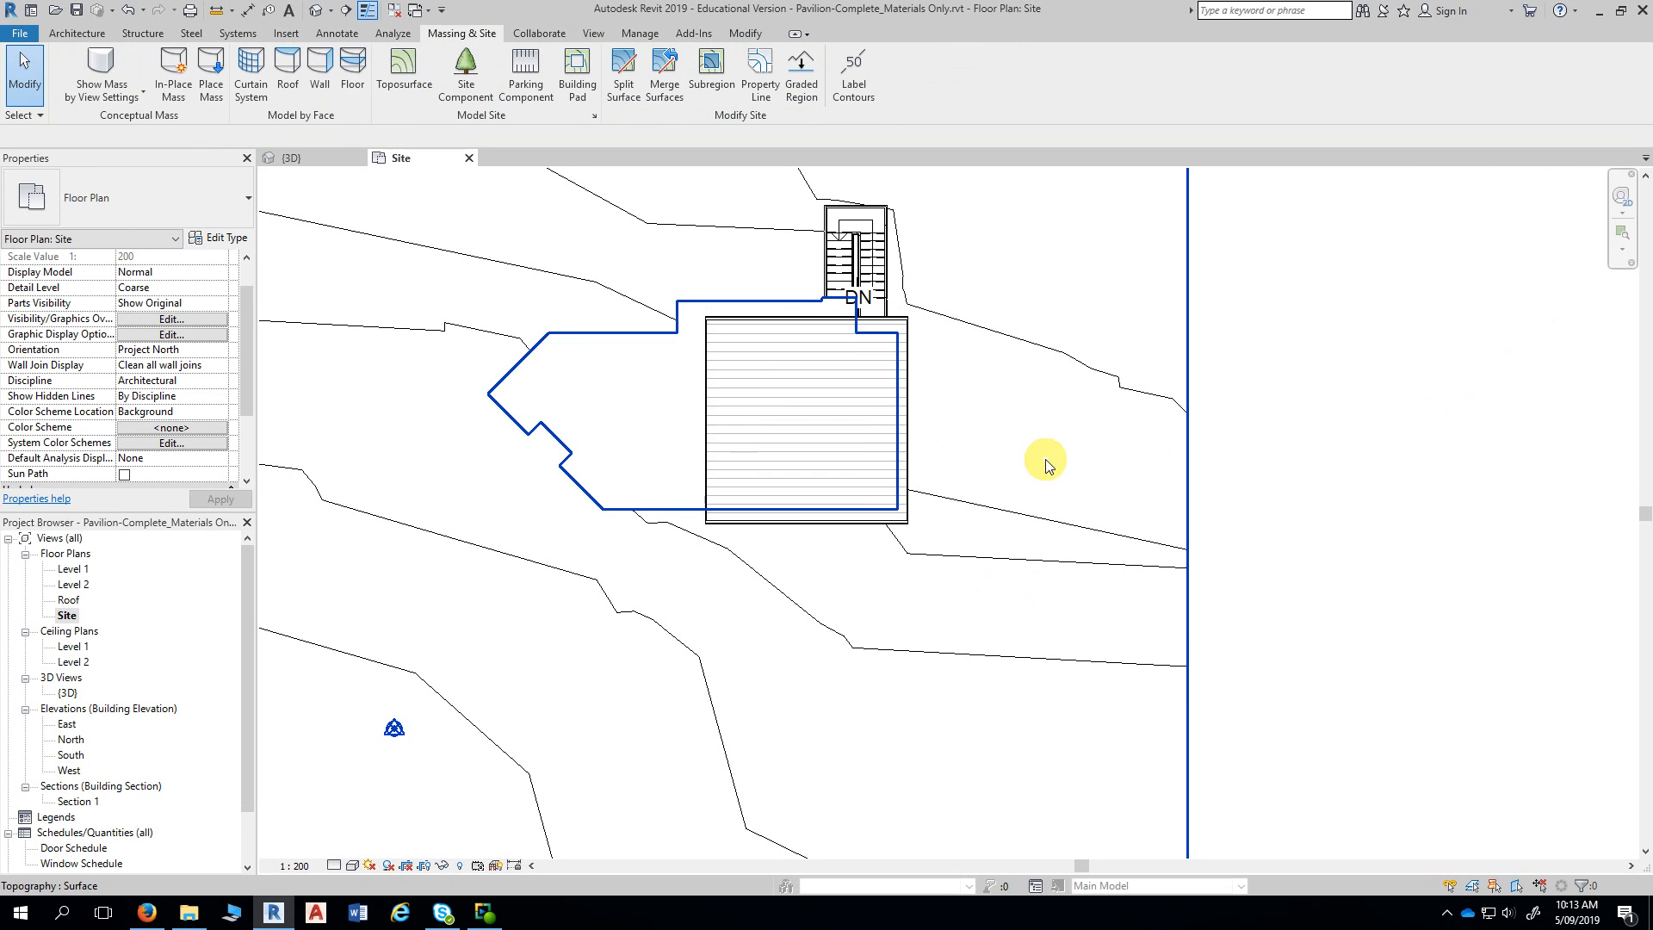
- Temporarily hide the Roofs category in the Site plan and inspect the pavilion walls and stairs underneath
left_click(834, 410)
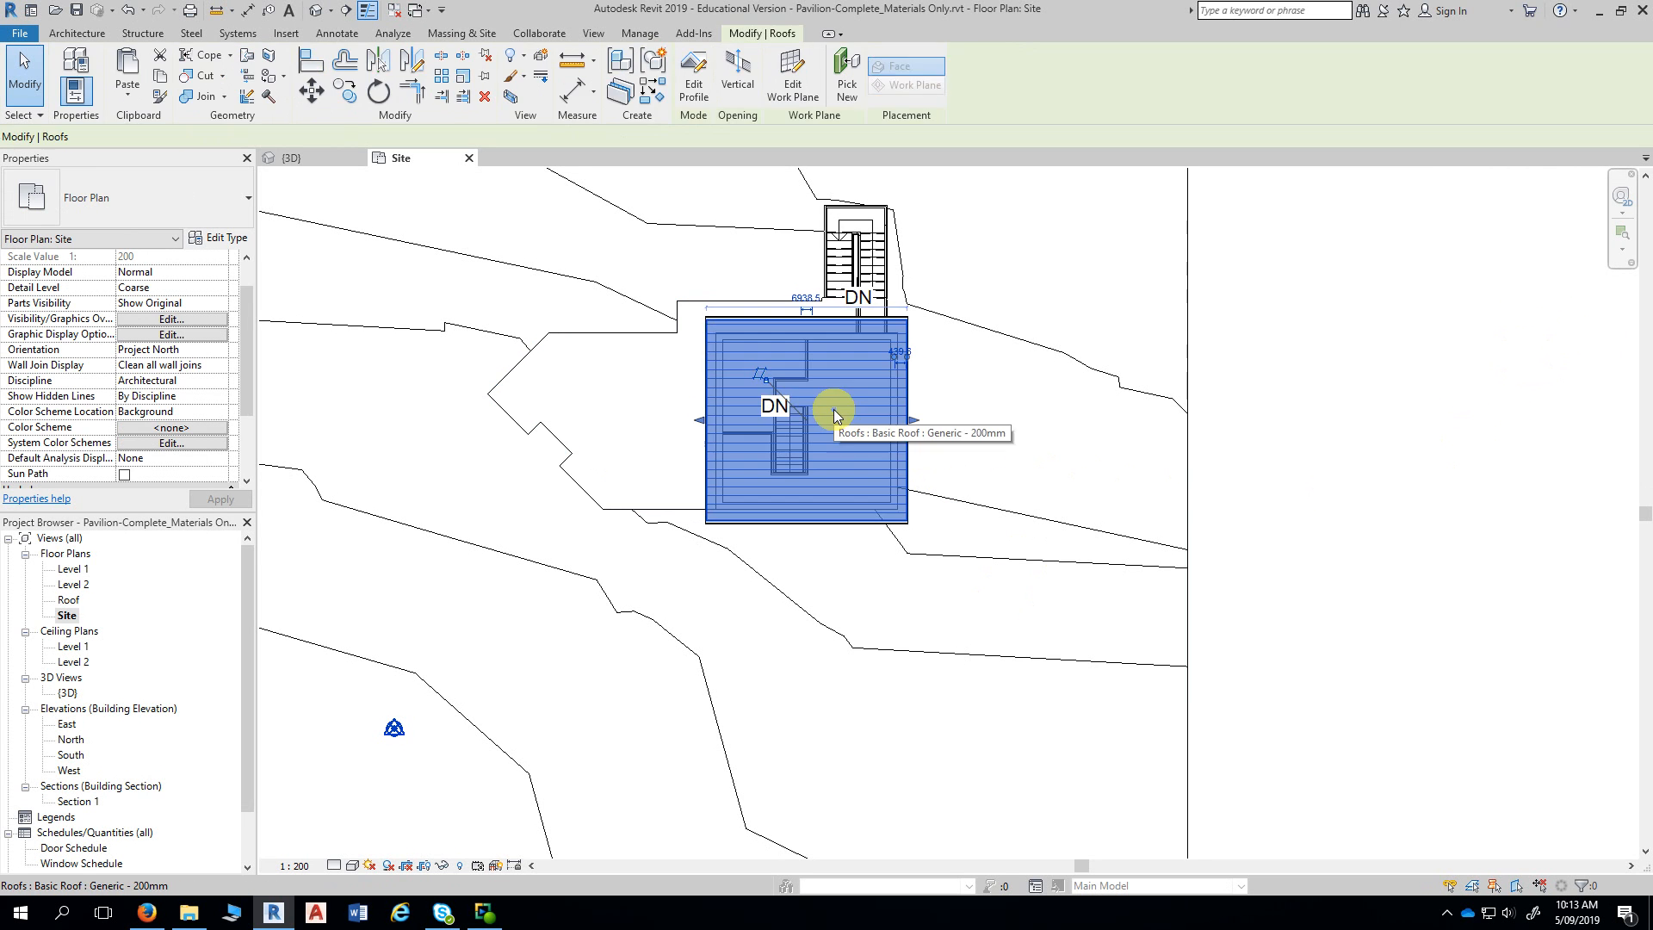
left_click(444, 865)
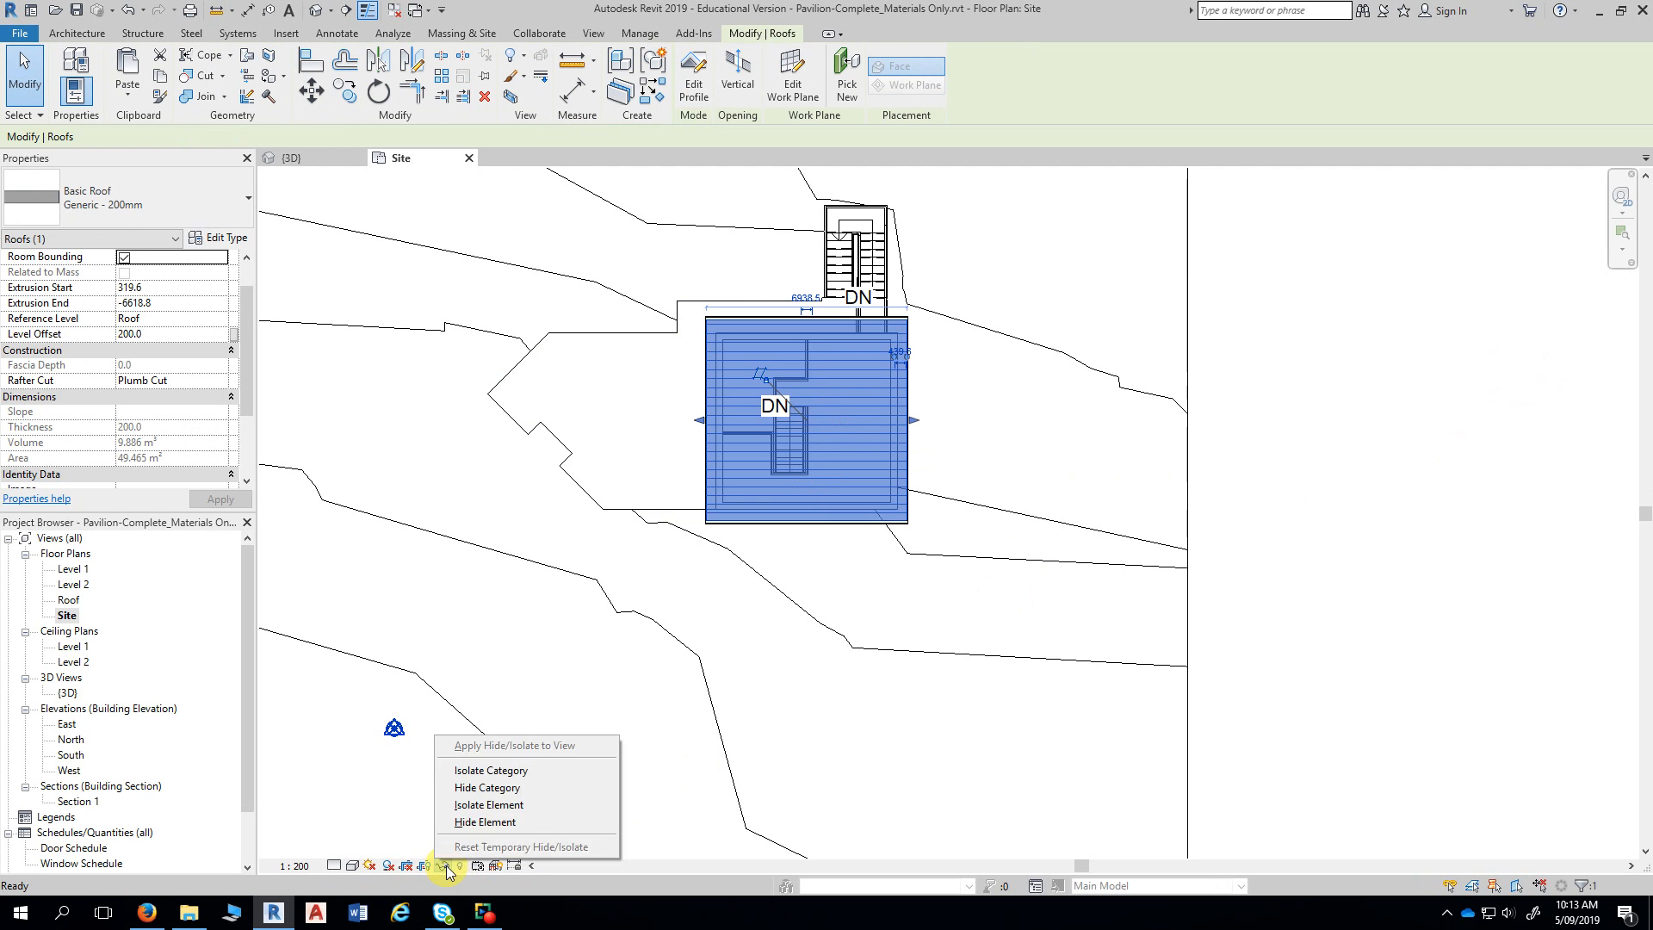
left_click(514, 788)
middle_click_drag(1383, 564, 1361, 491)
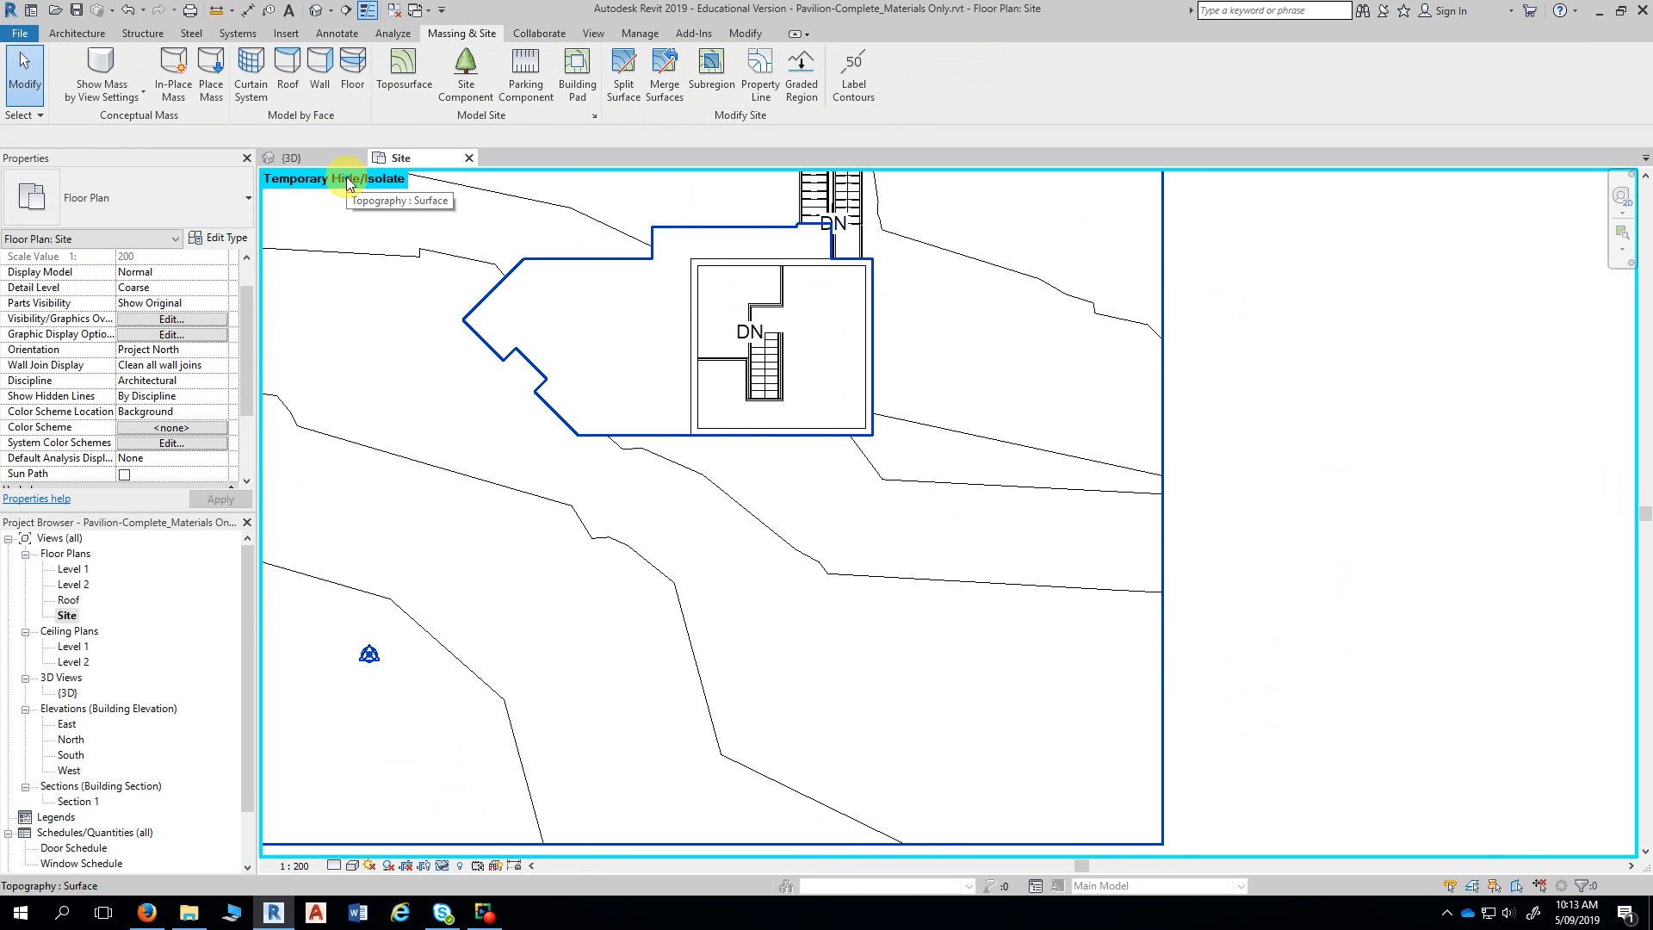
middle_click_drag(1309, 347, 1295, 385)
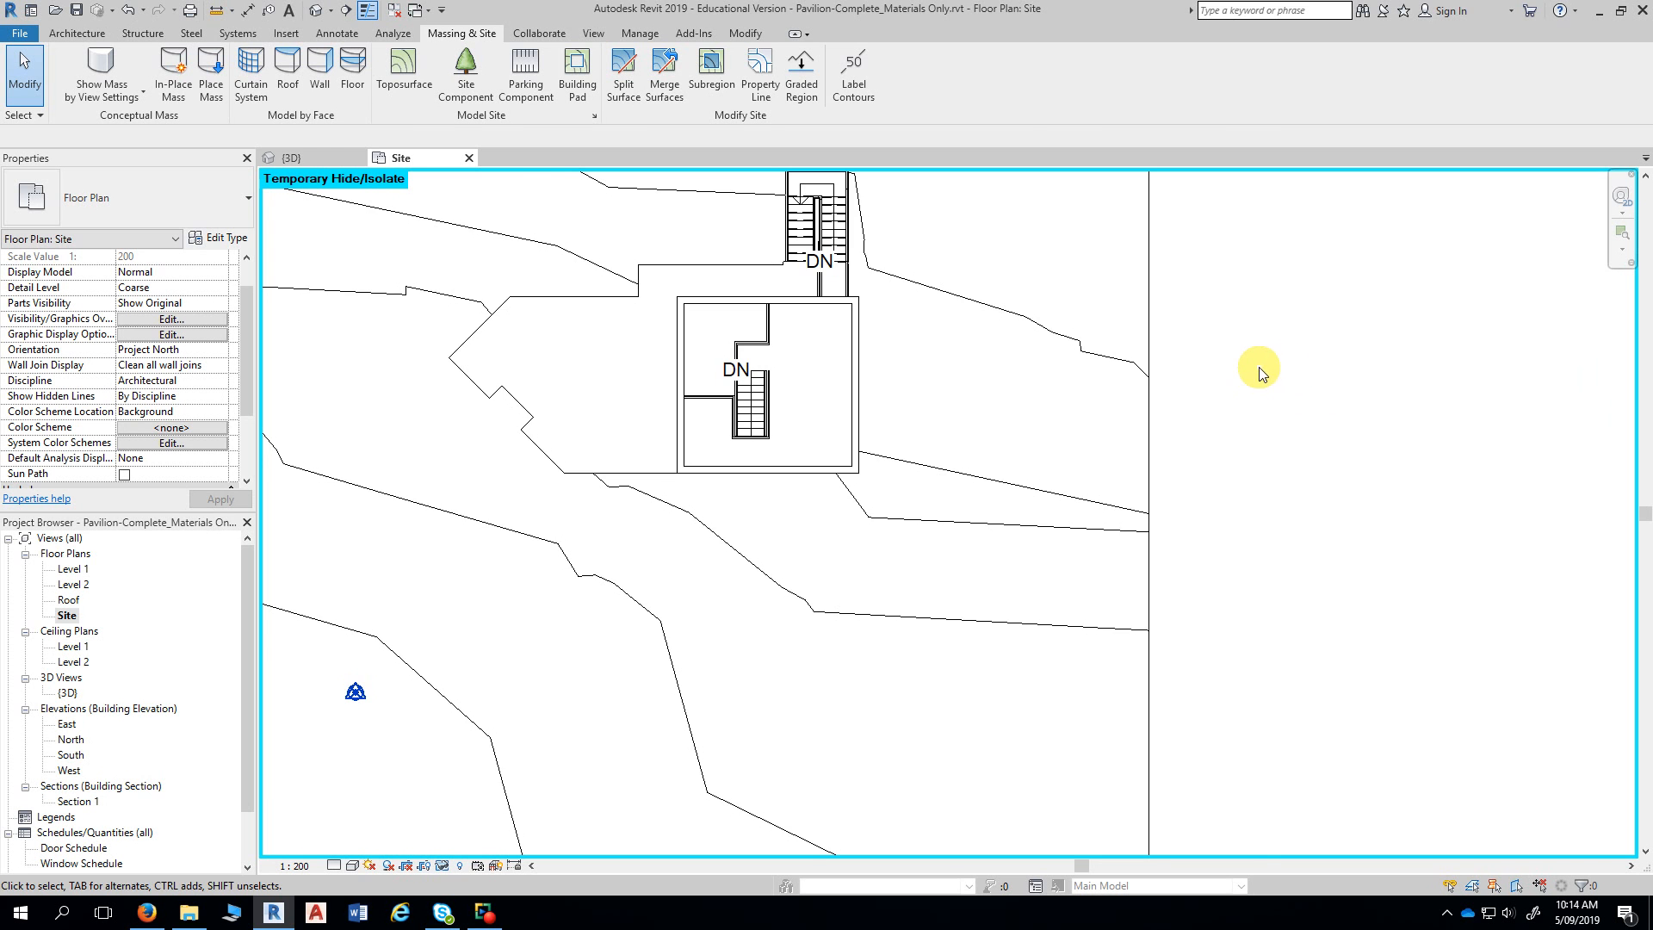
scroll(1288, 365, "up", 2)
scroll(946, 291, "up", 2)
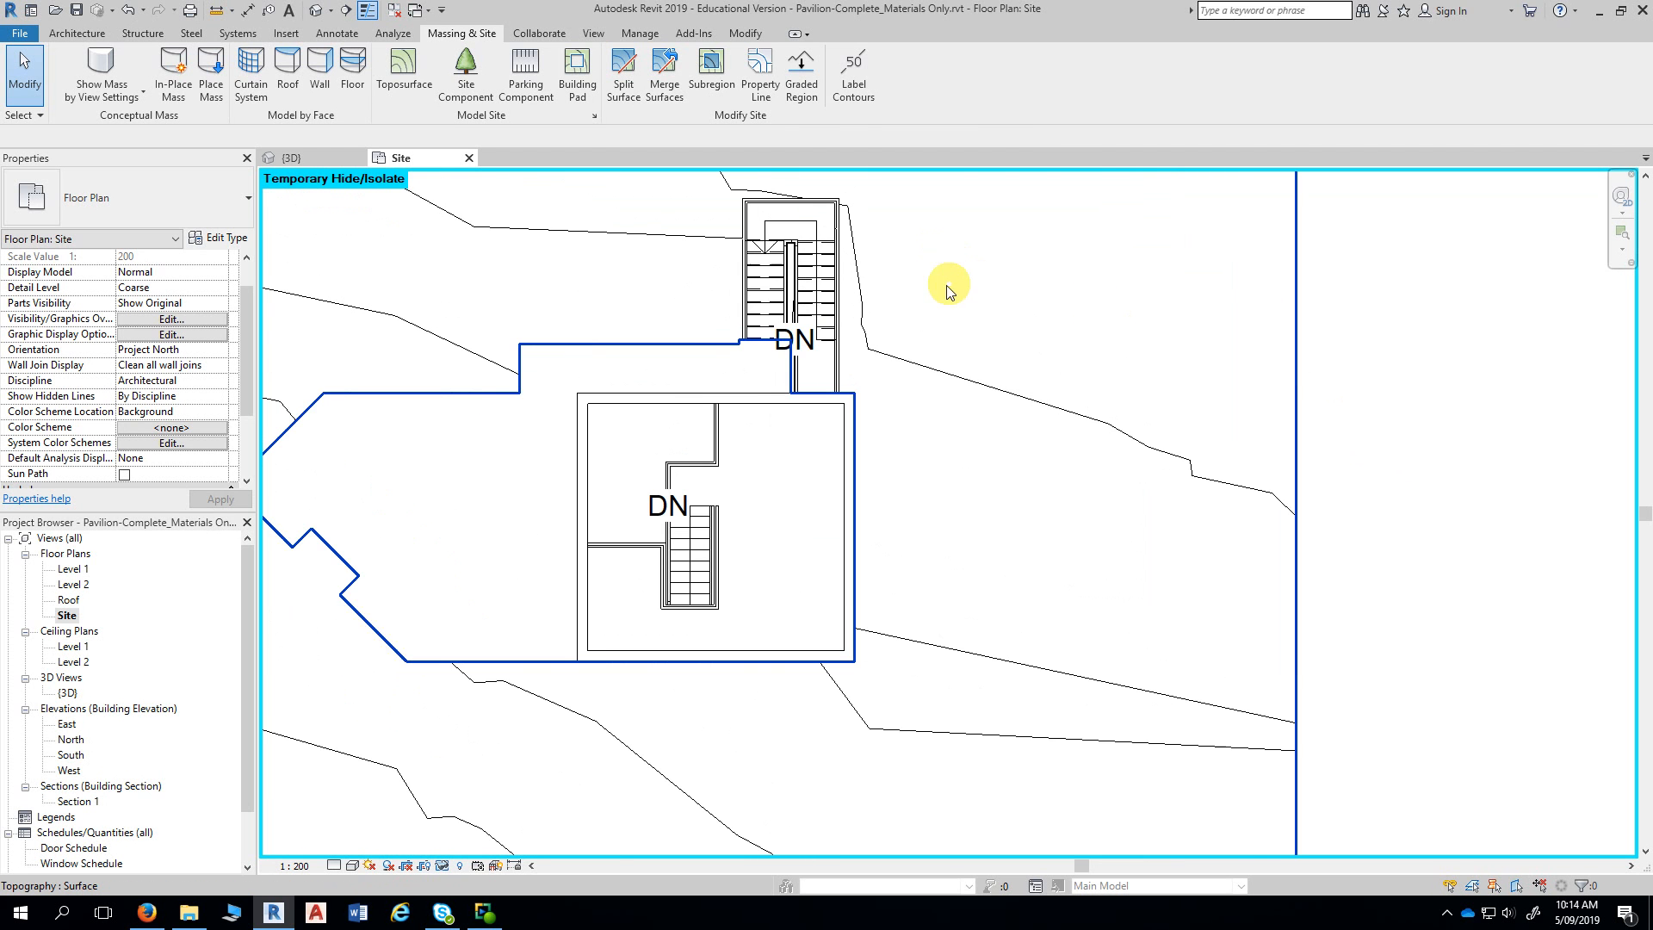
- Temporarily hide the whole Stairs category in the Site plan and reset the view's temporary hide/isolate
left_click(824, 288)
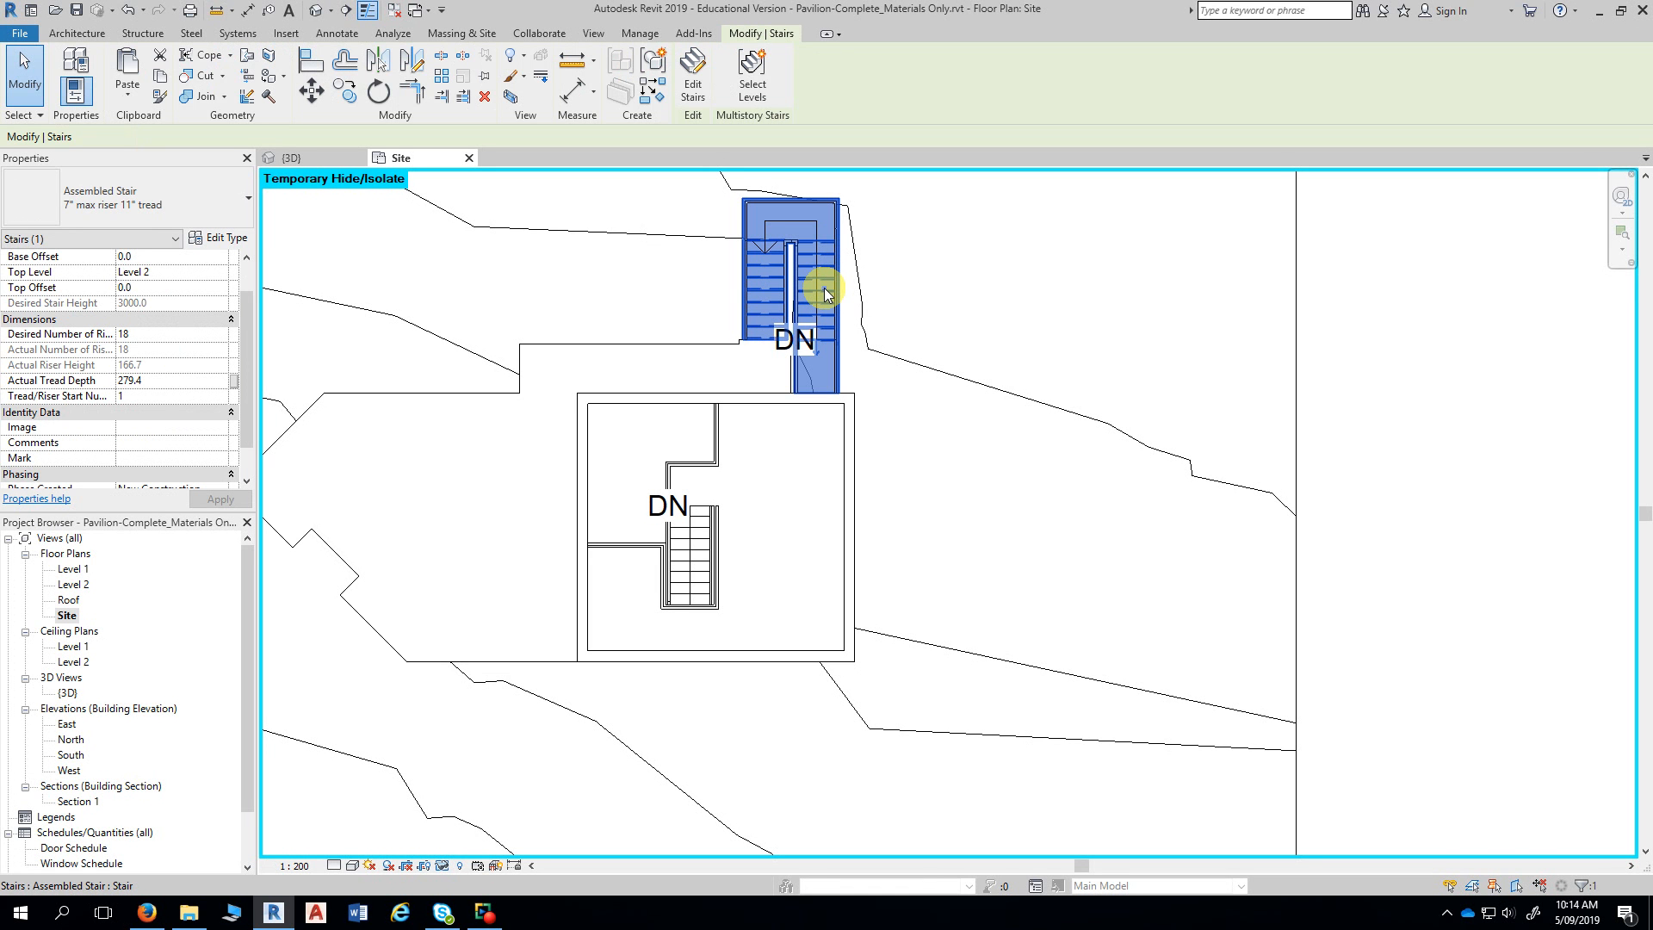
key("Delete")
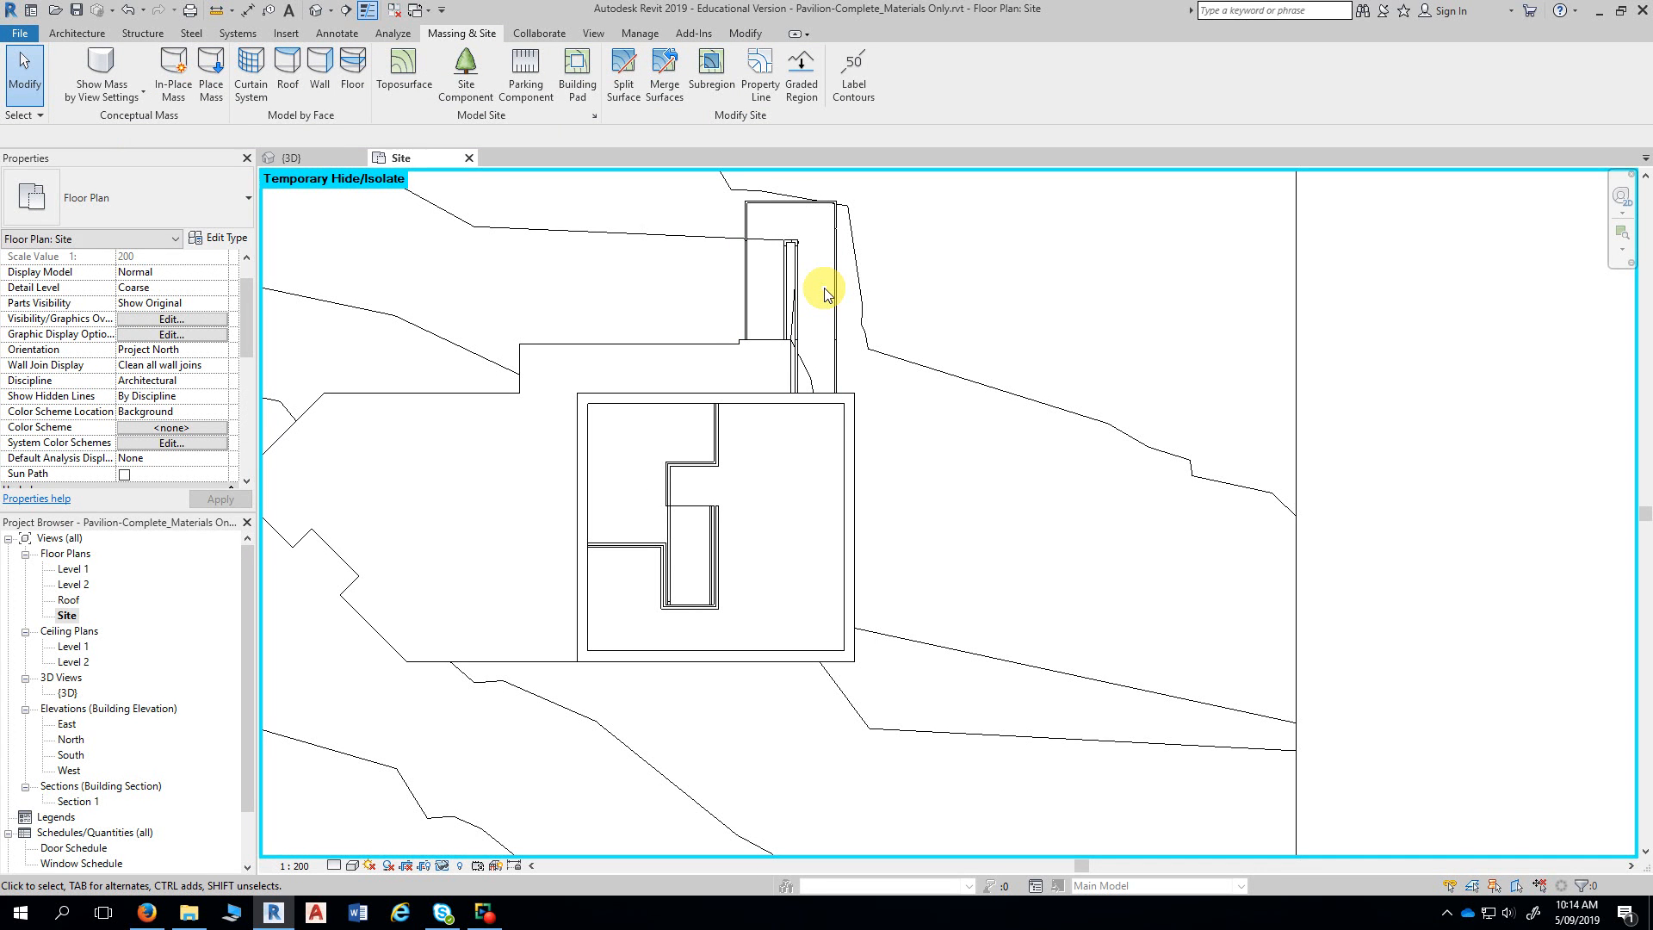
key("h")
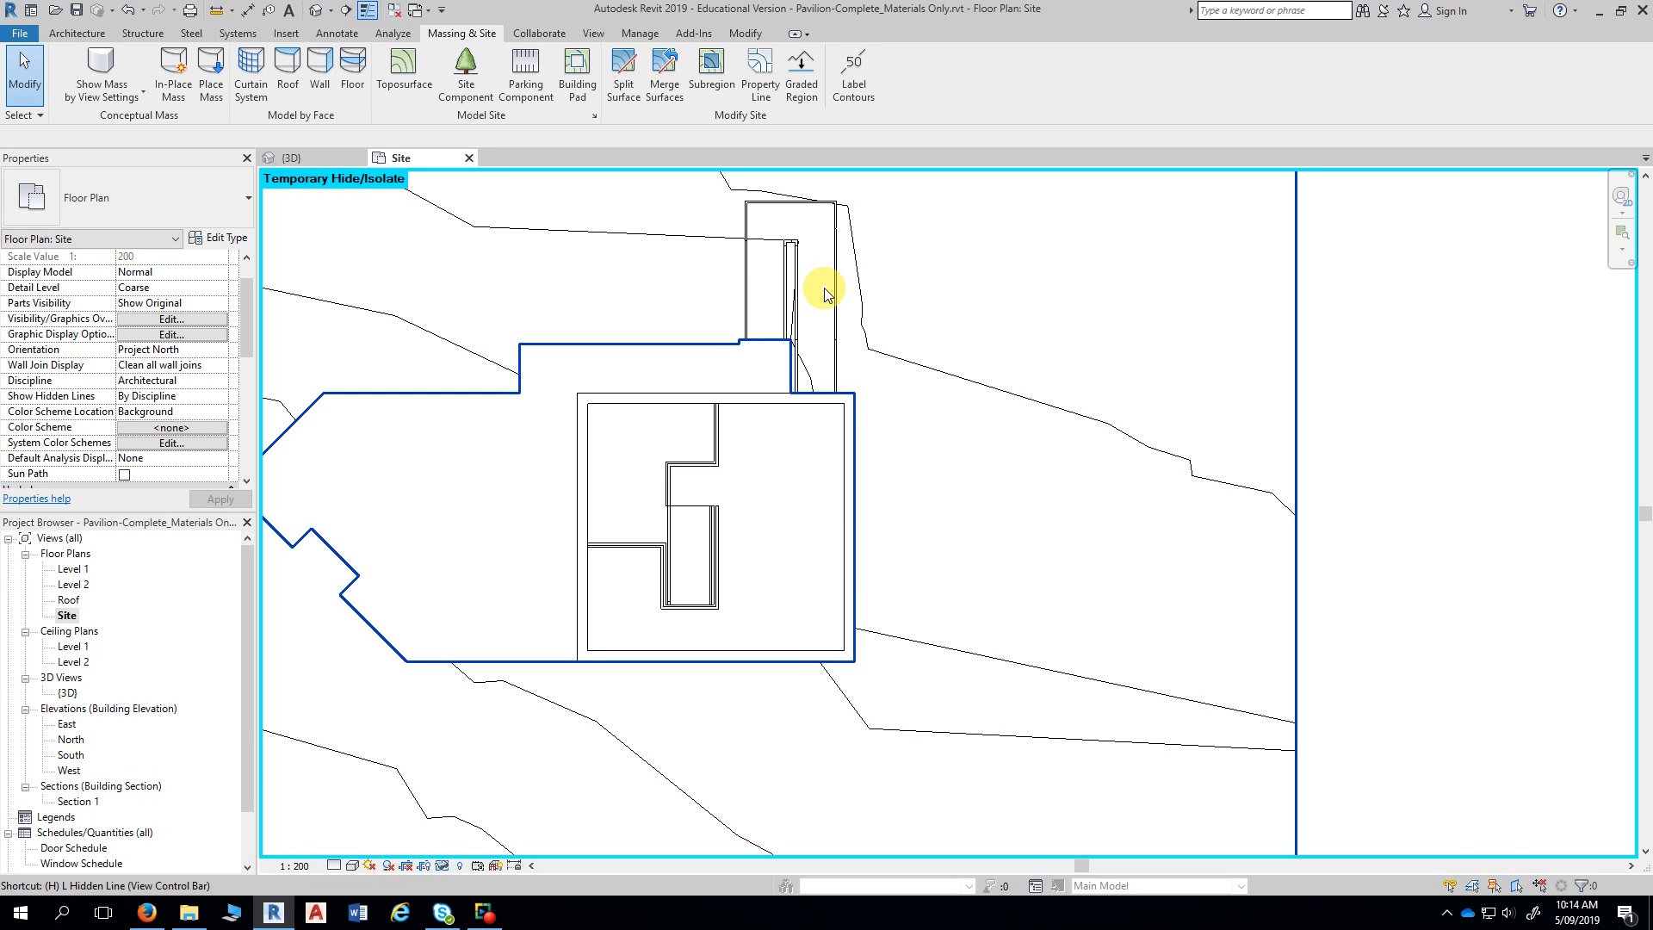
key("r")
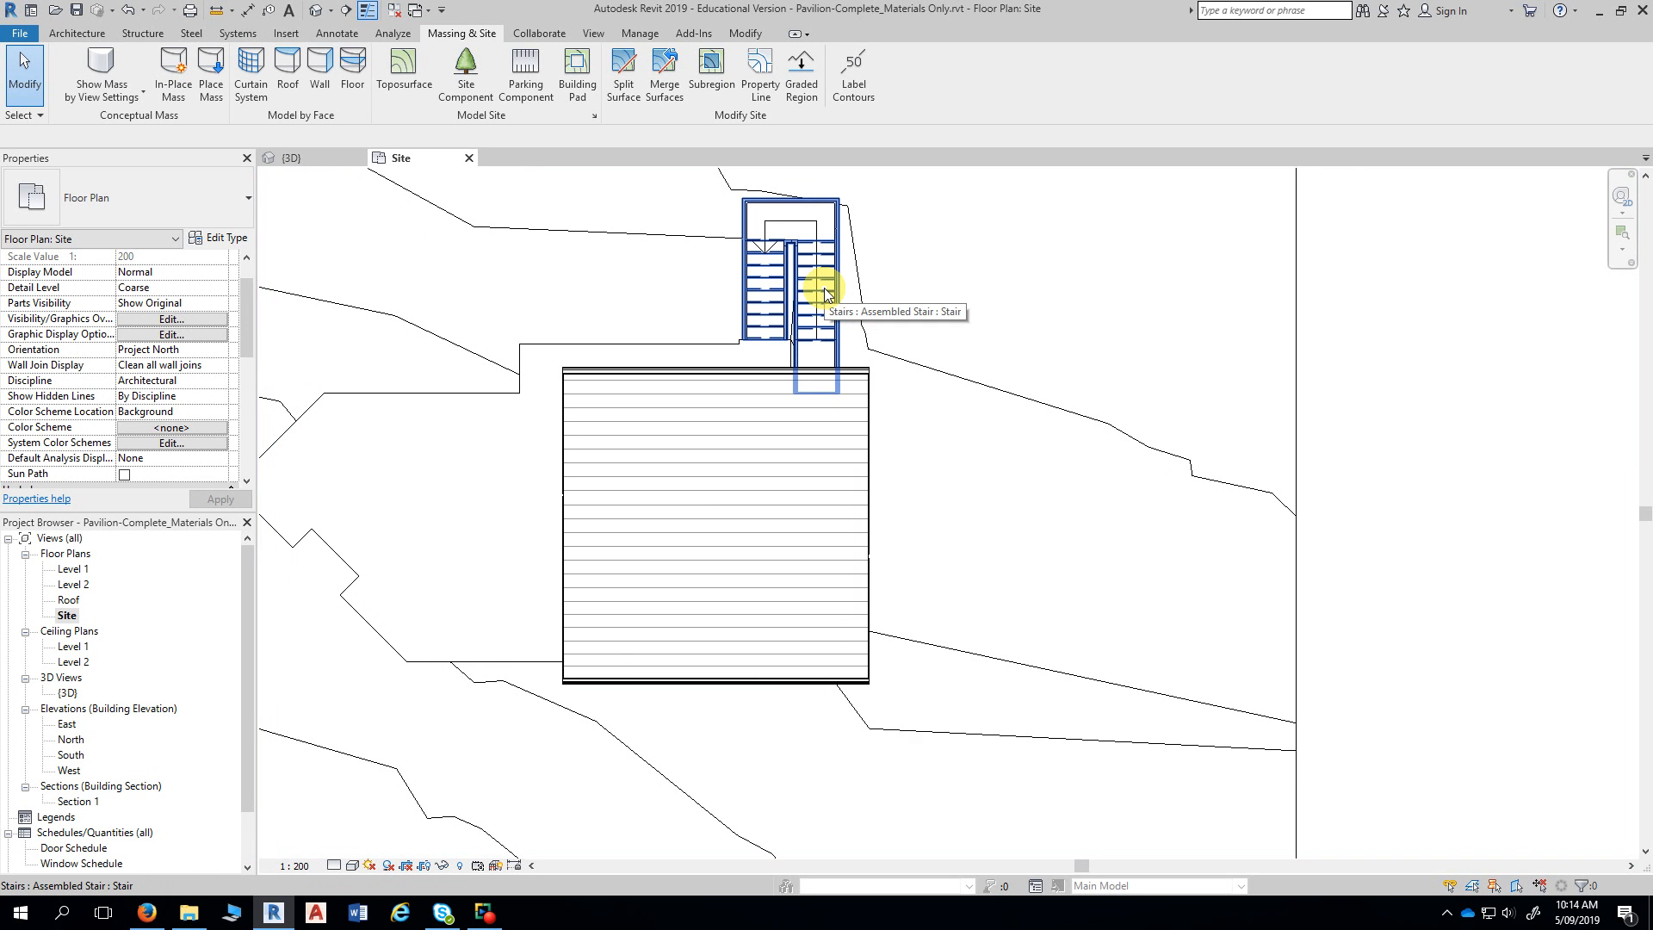
- Temporarily hide only the pavilion's roof element in the Site plan
left_click(746, 508)
key("h")
key("h")
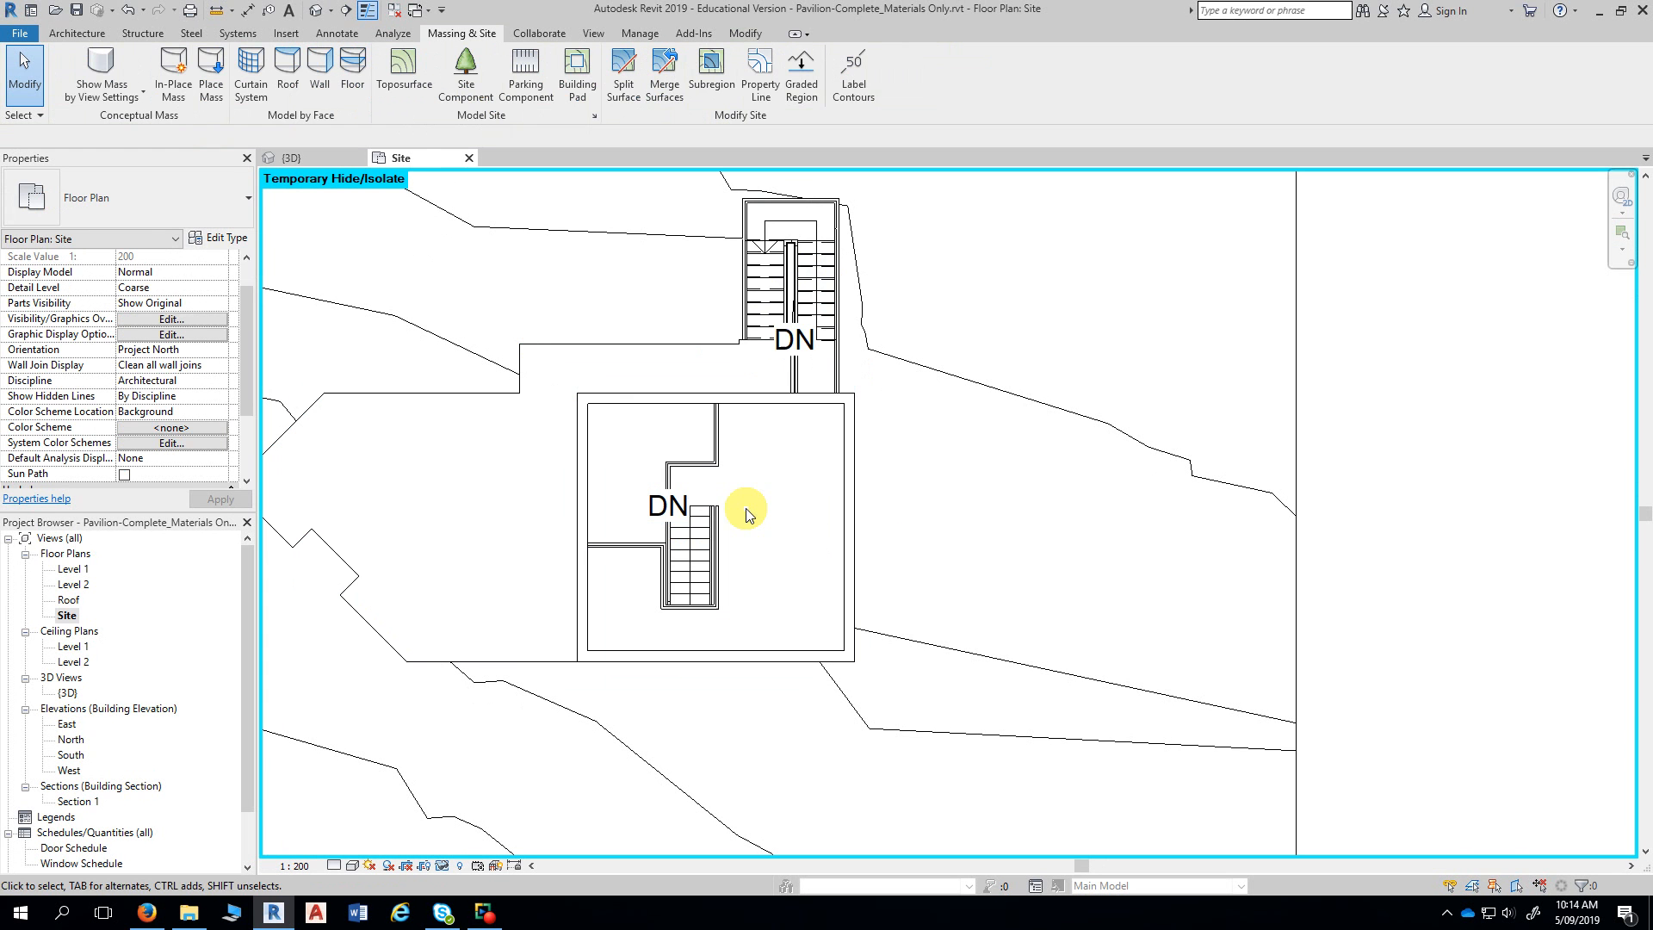
- Temporarily hide all stairs and railings in the Site plan
left_click(814, 282)
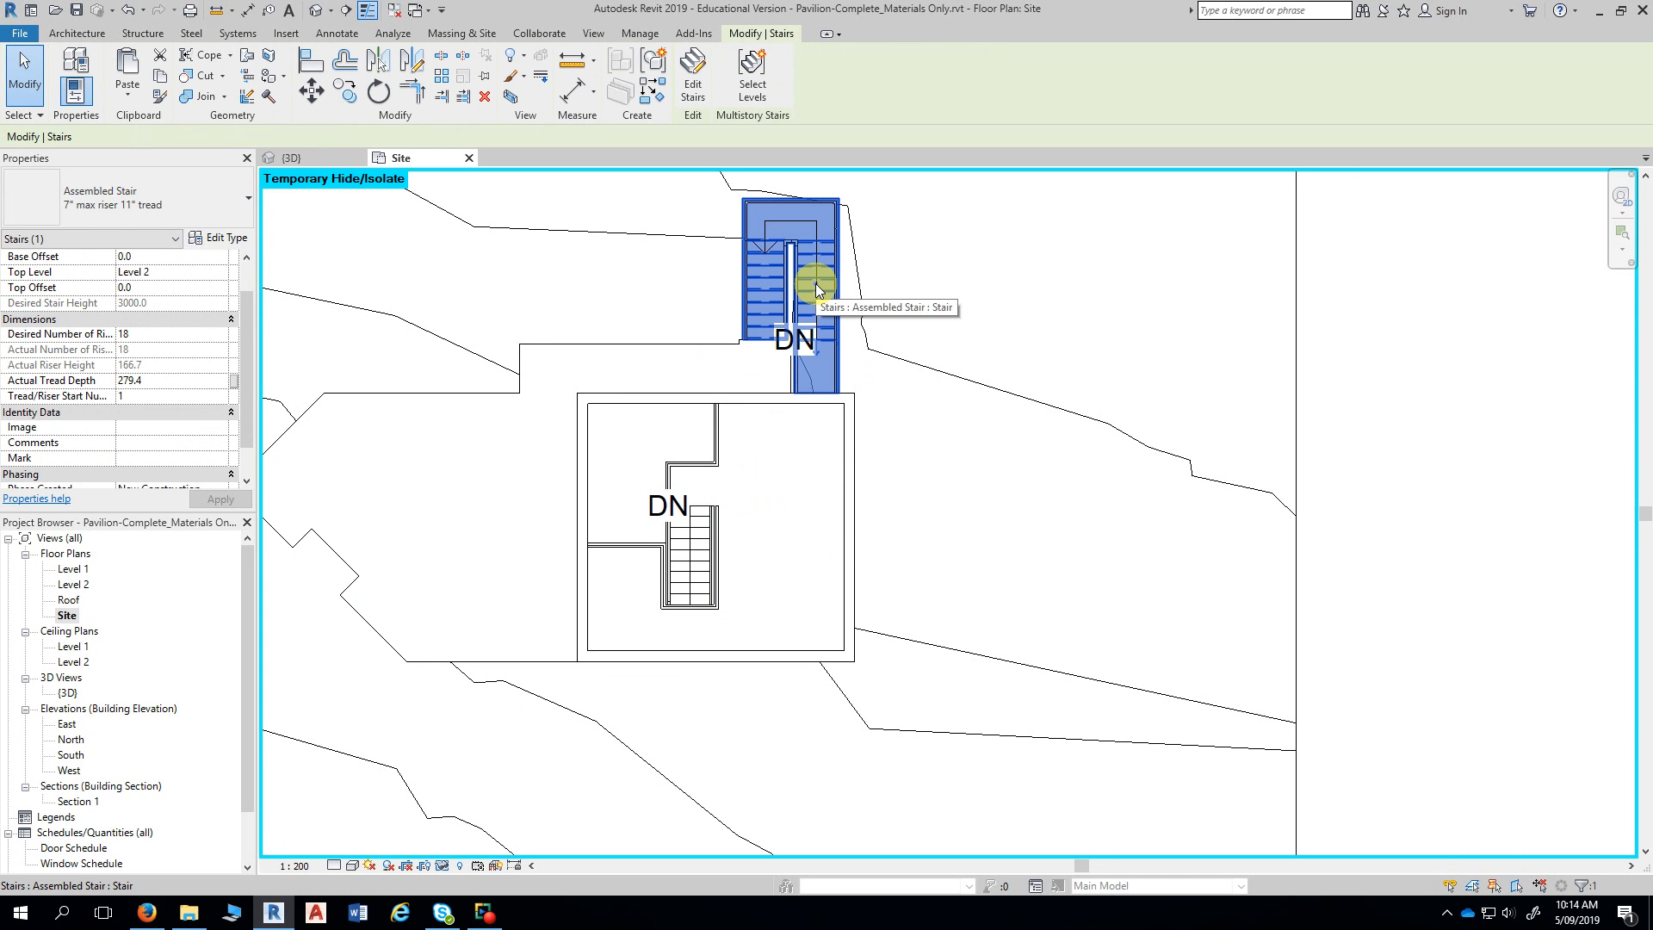
key("h")
key("h")
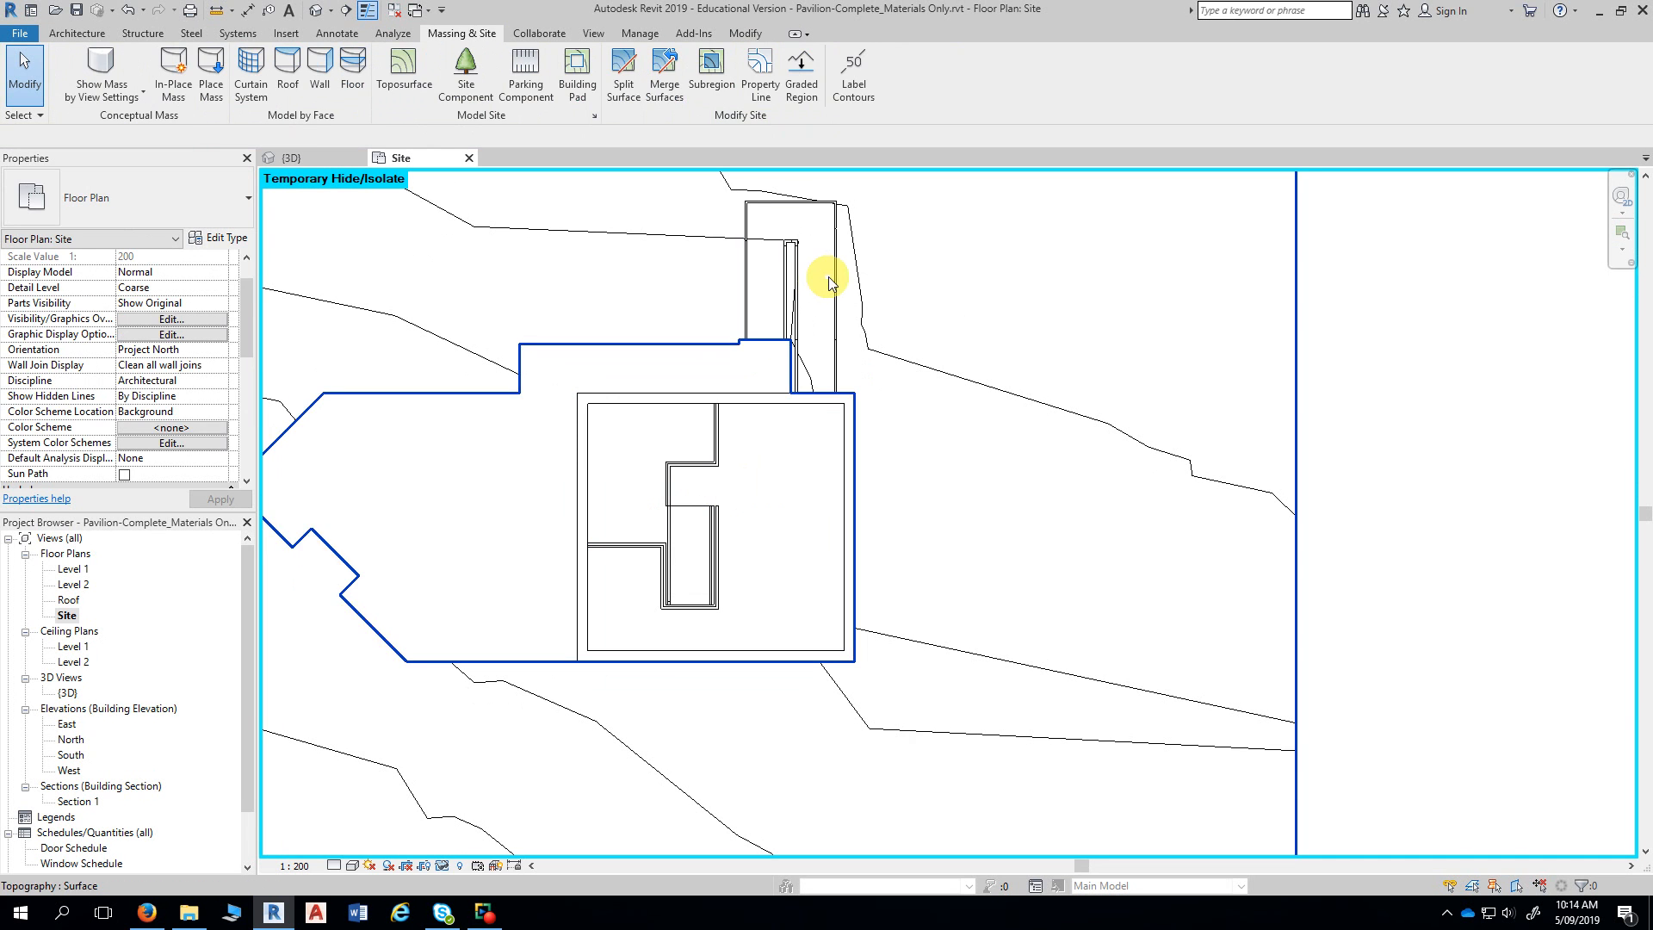
left_click(836, 280)
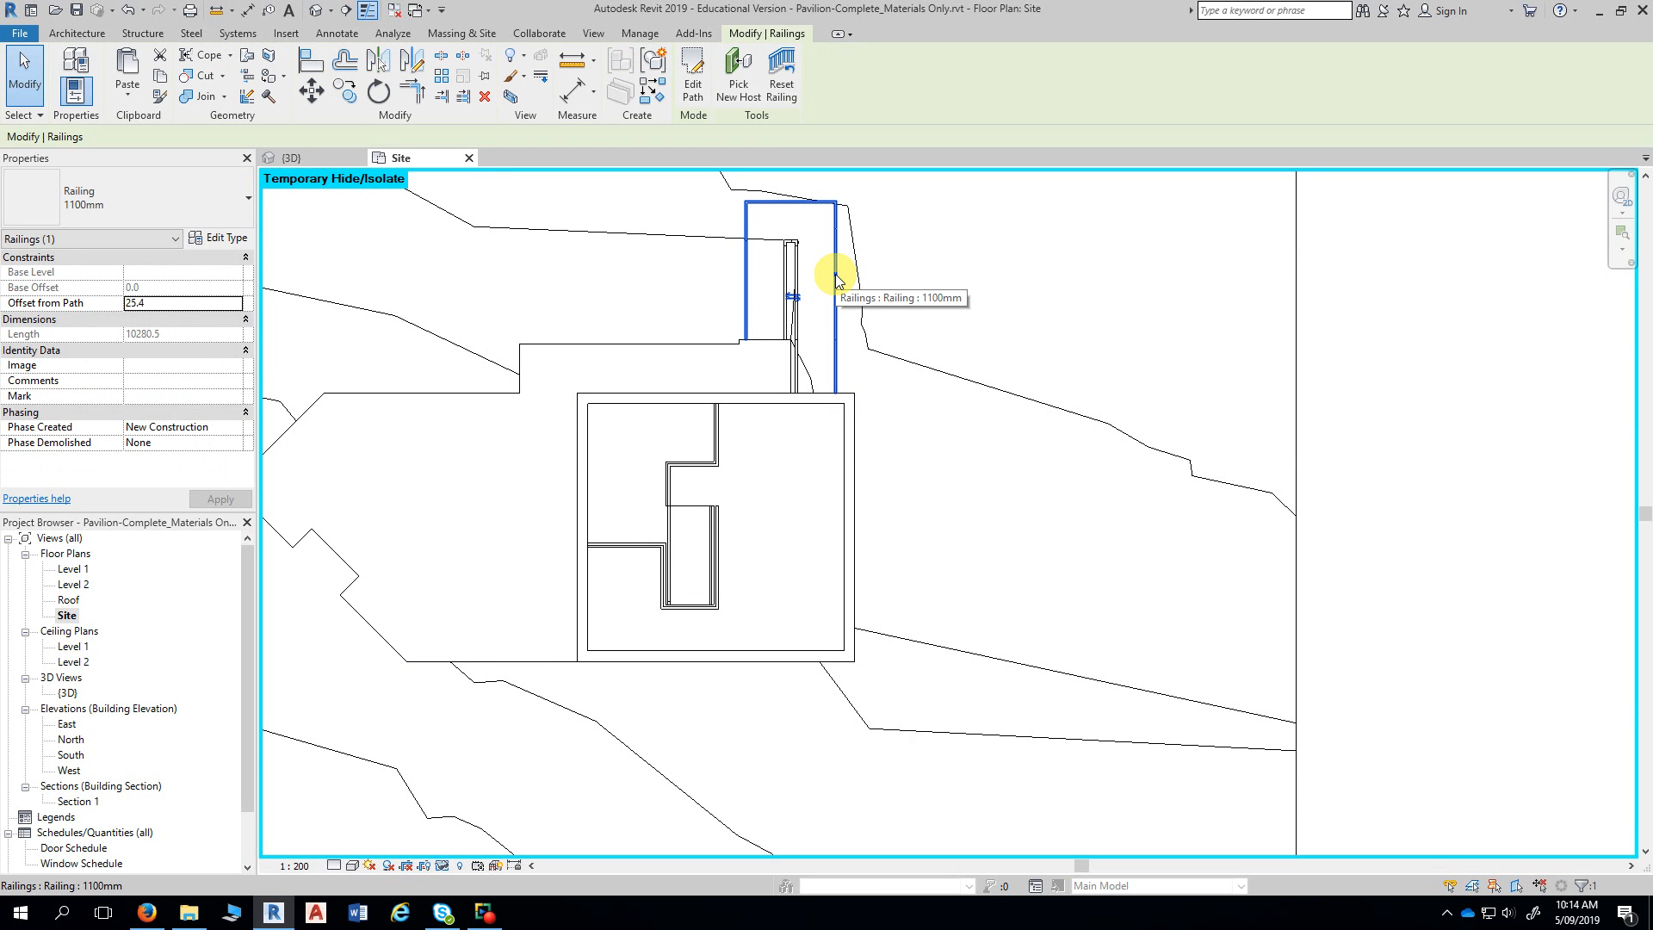
key("h")
key("h")
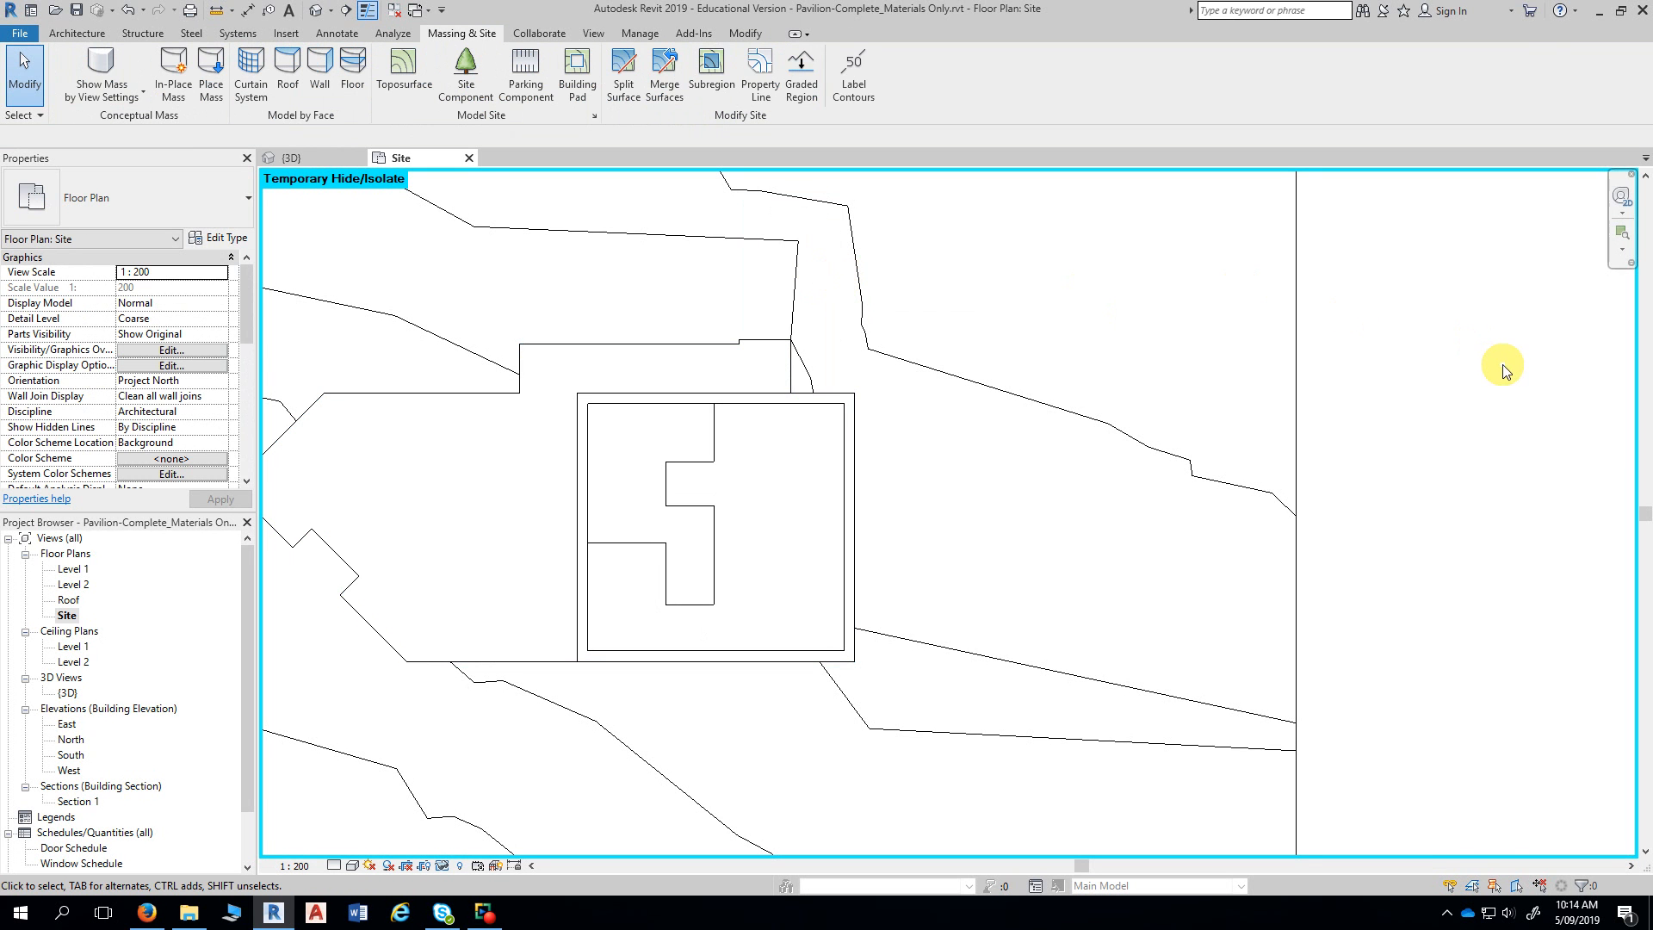
- Duplicate the type of the building pad around the pavilion as a new type named Driveway & Path
scroll(1515, 361, "down", 2)
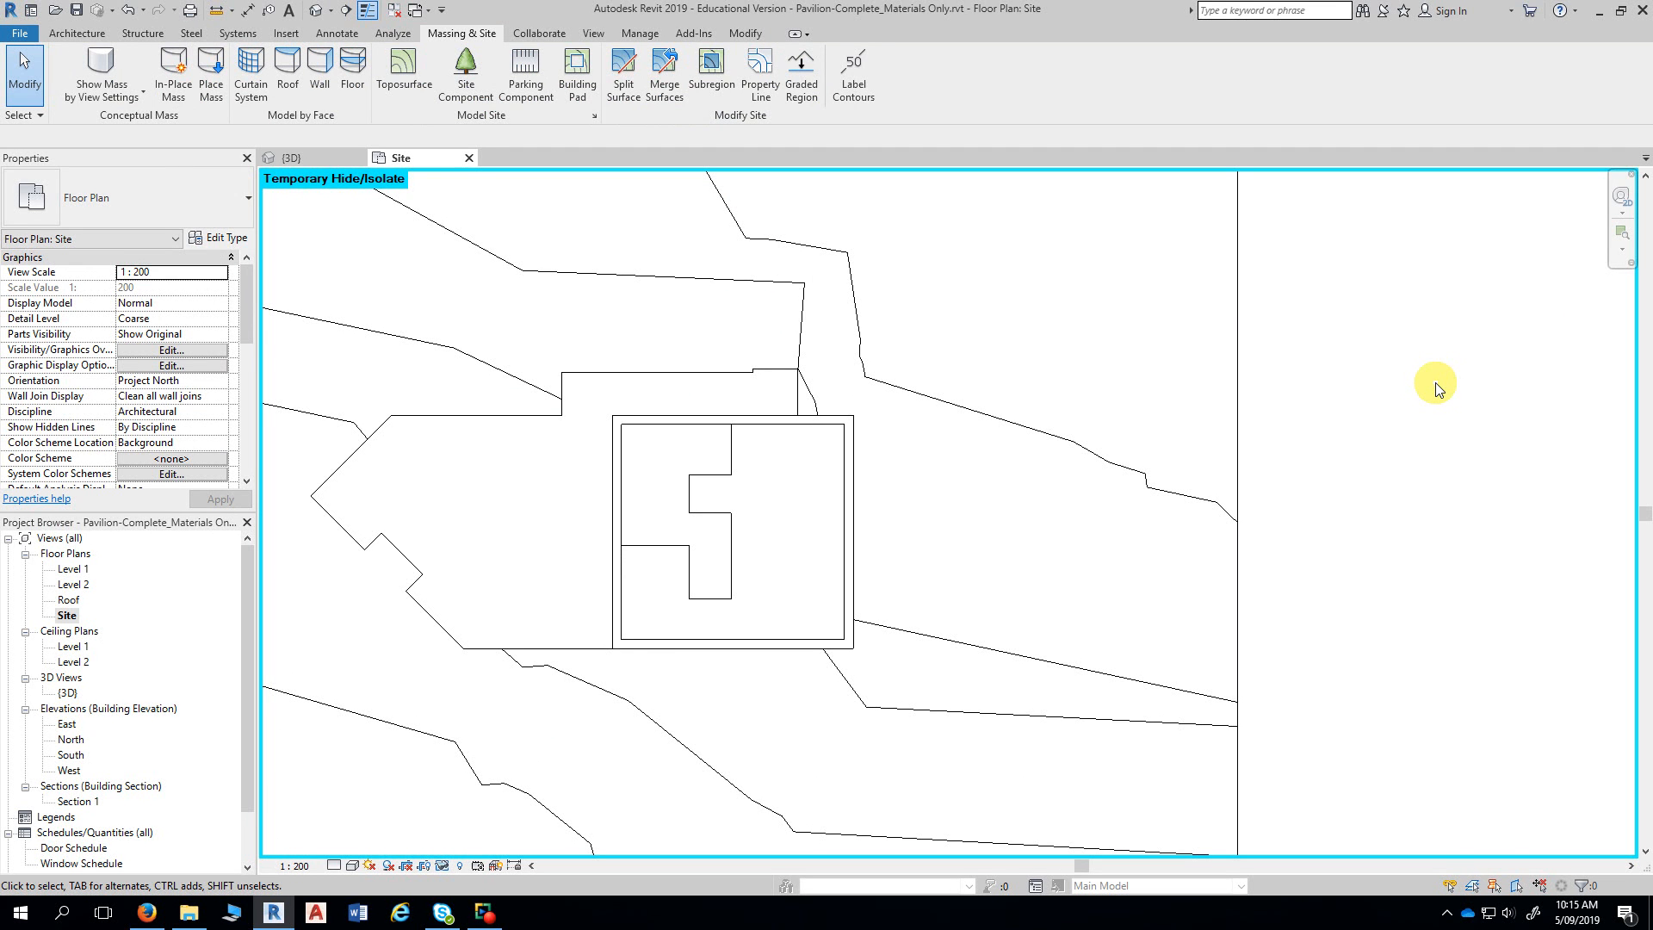
scroll(1420, 379, "down", 3)
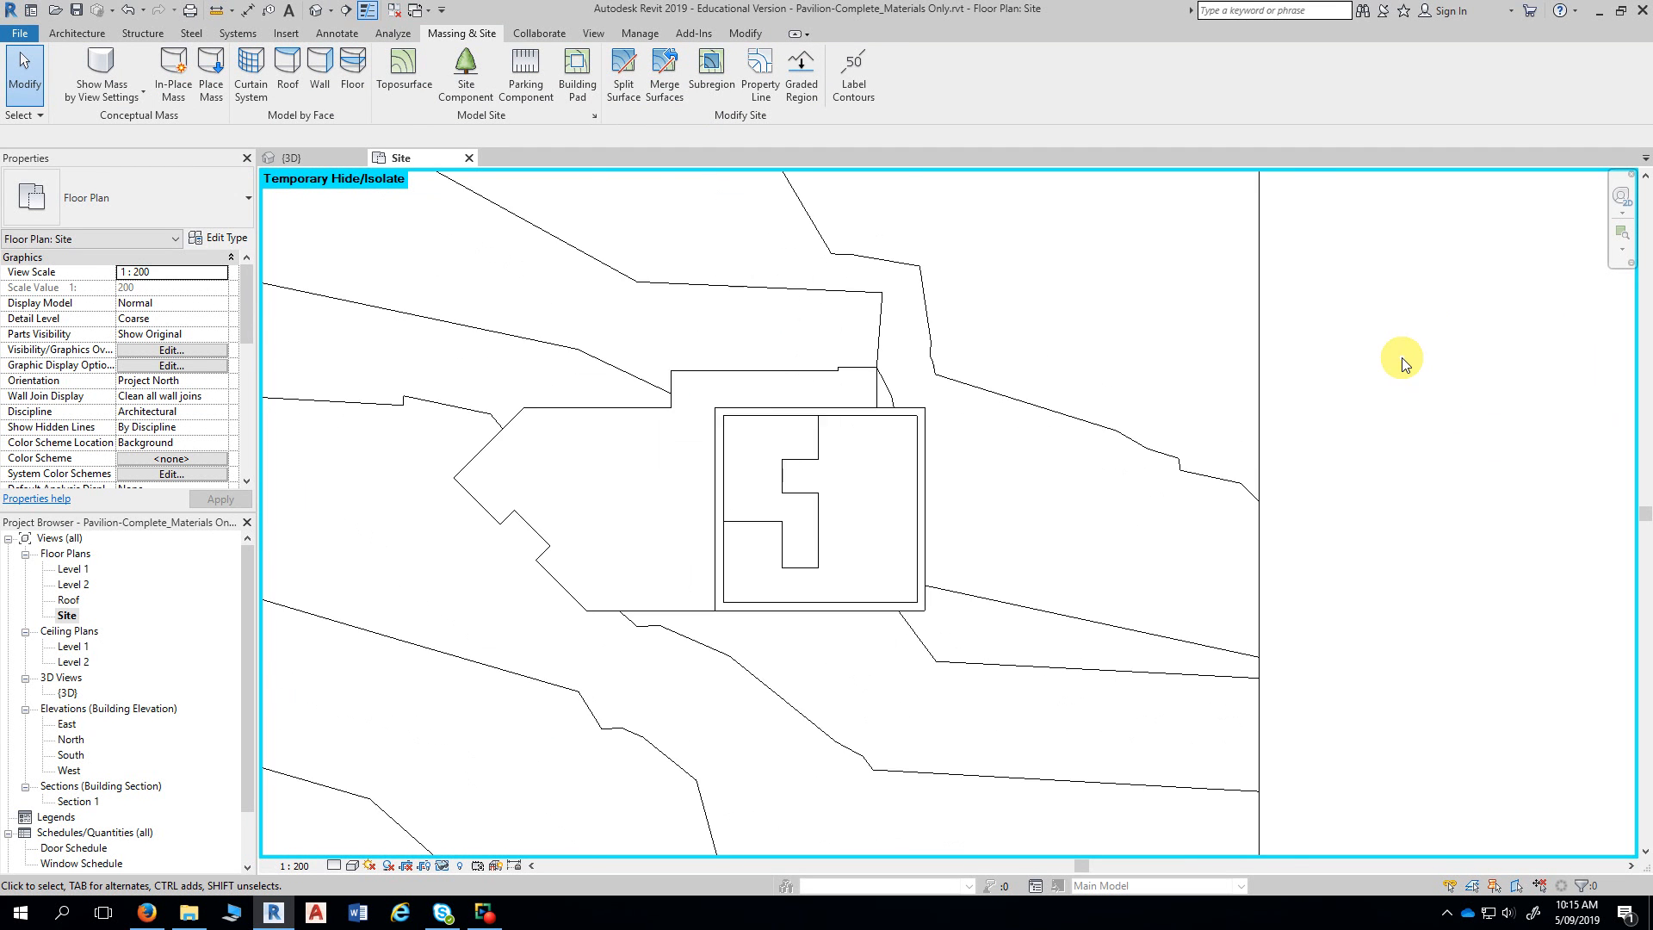
scroll(1404, 359, "down", 2)
middle_click_drag(1408, 358, 1257, 397)
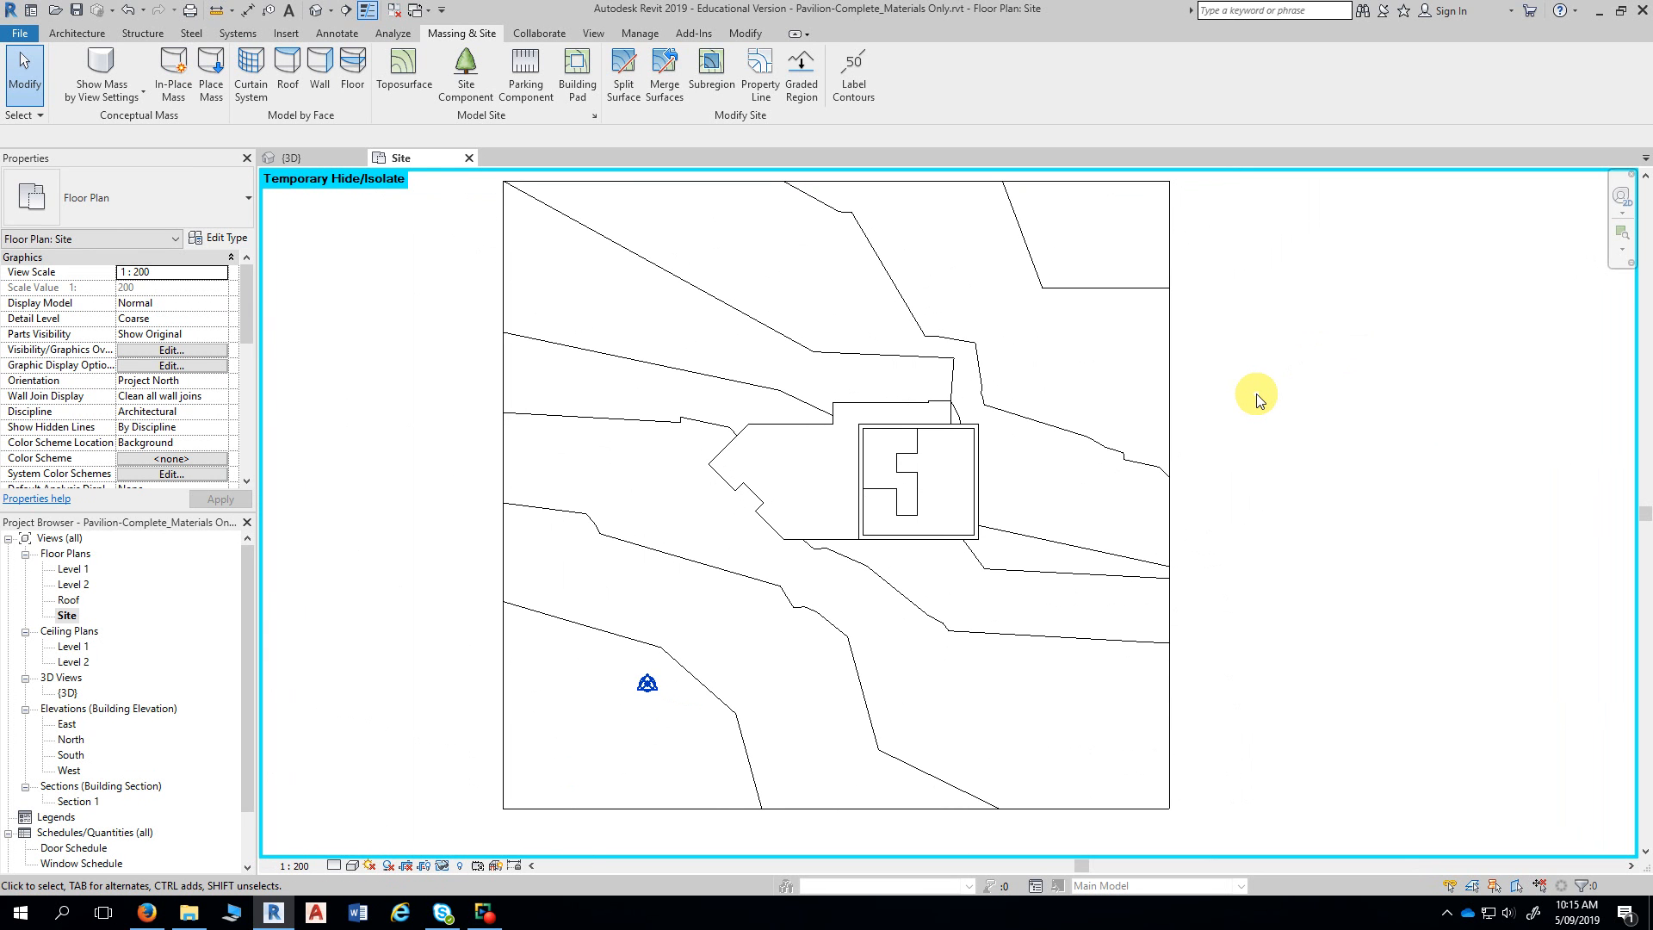
scroll(1066, 457, "up", 4)
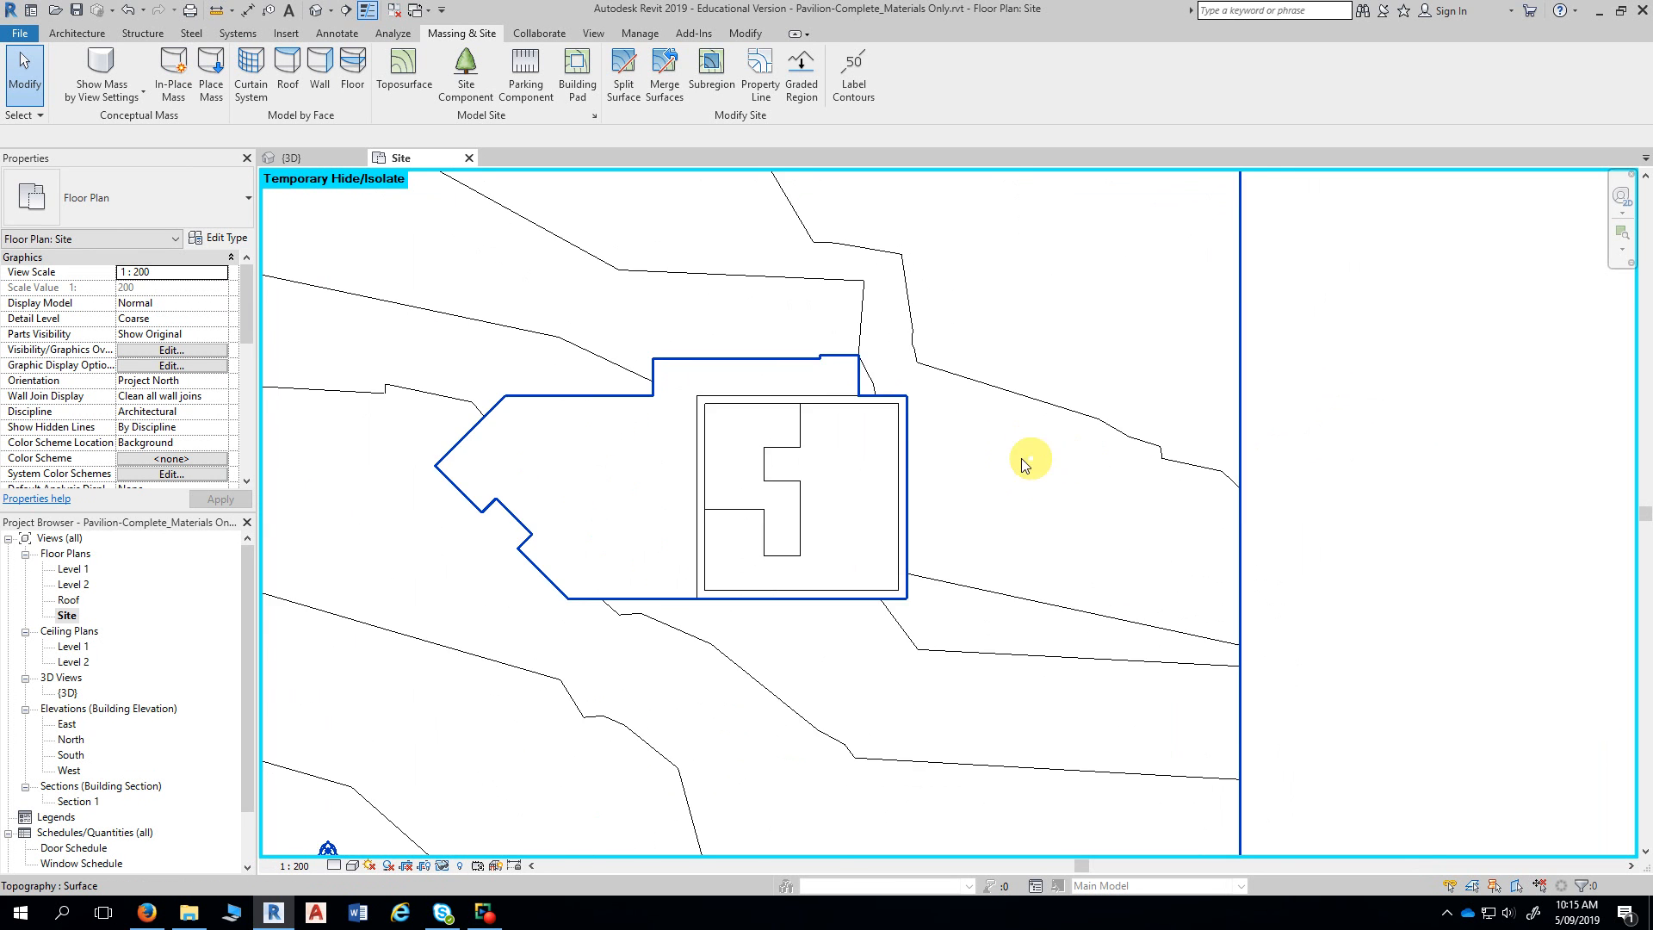
middle_click_drag(952, 473, 952, 415)
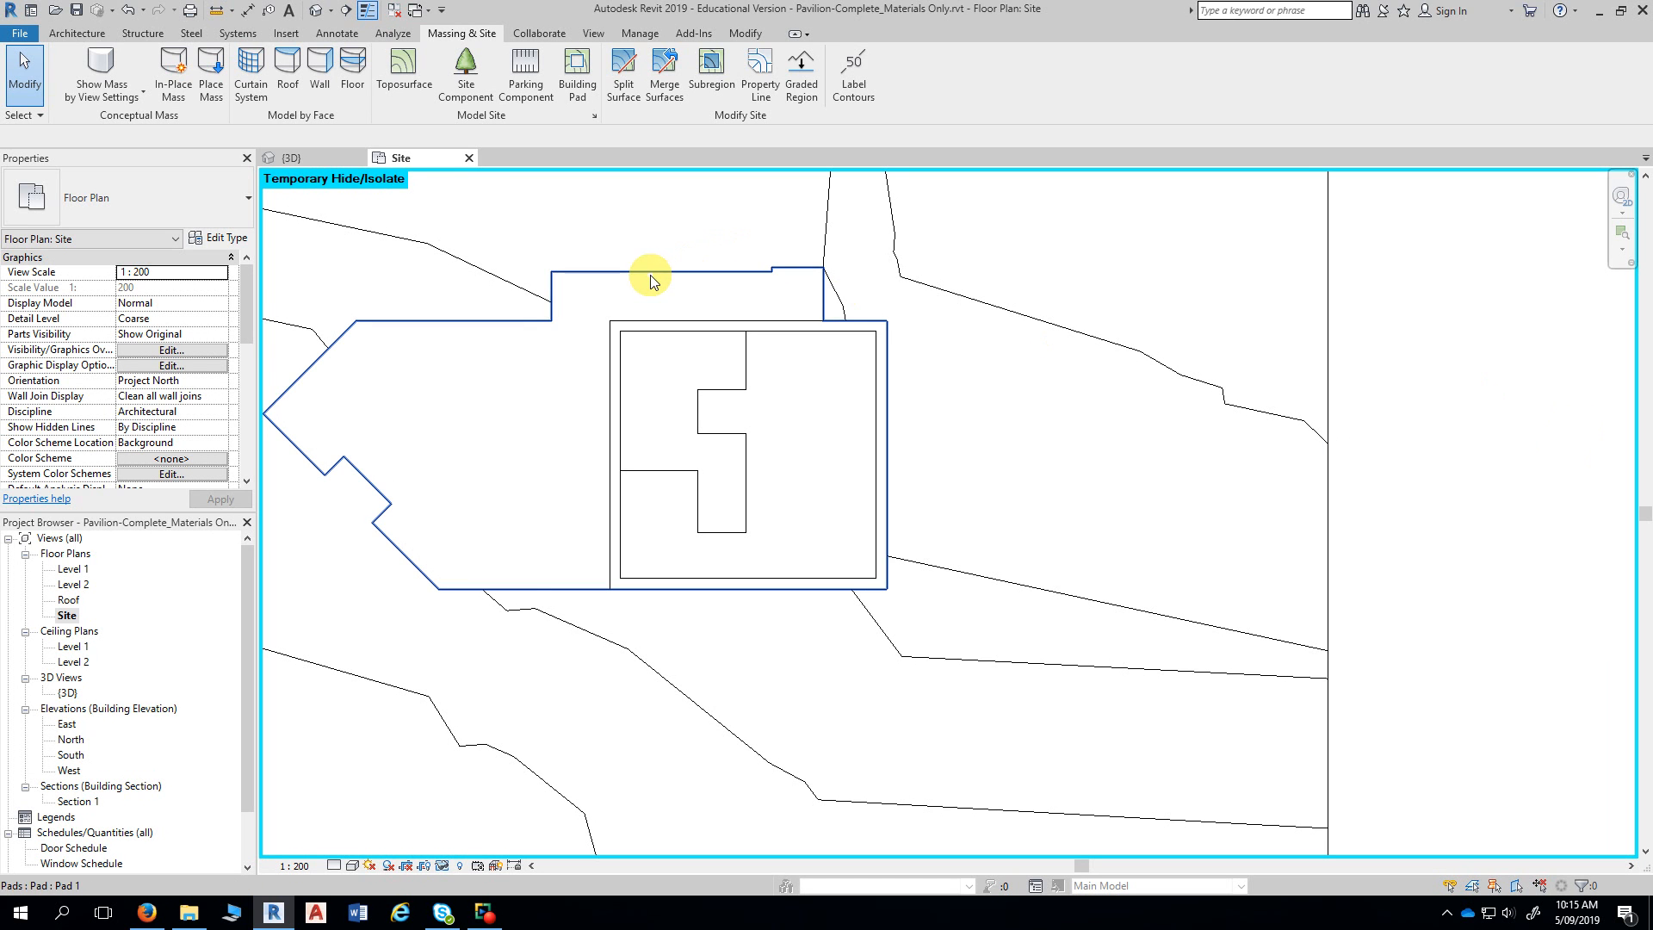
left_click(600, 277)
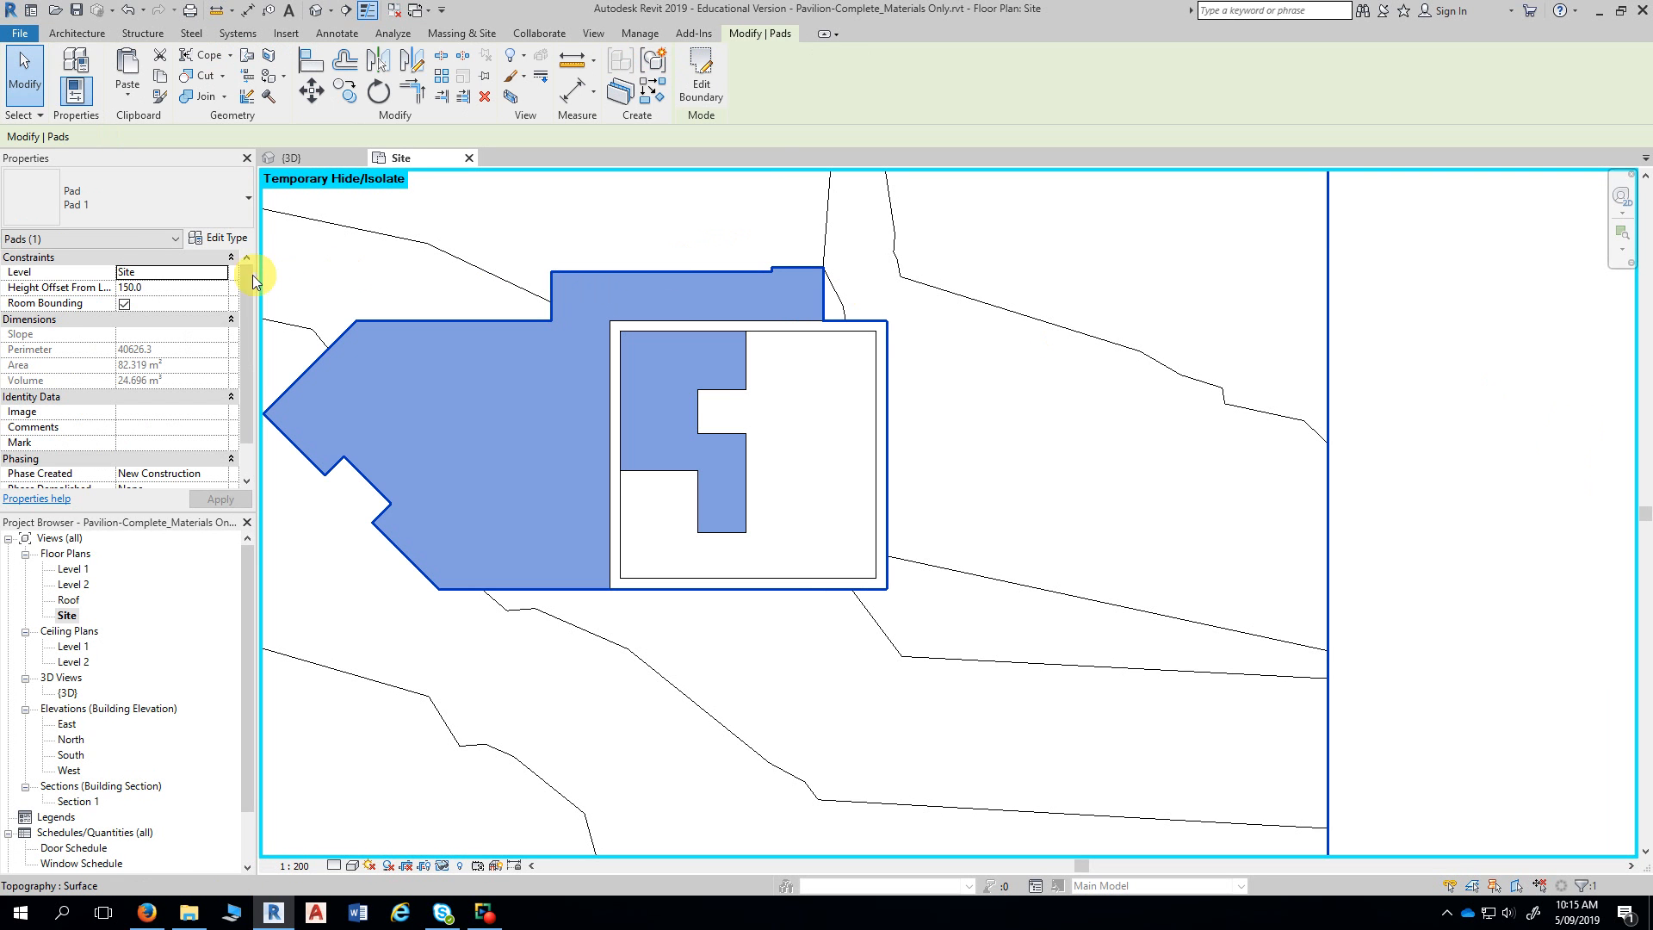
left_click(226, 241)
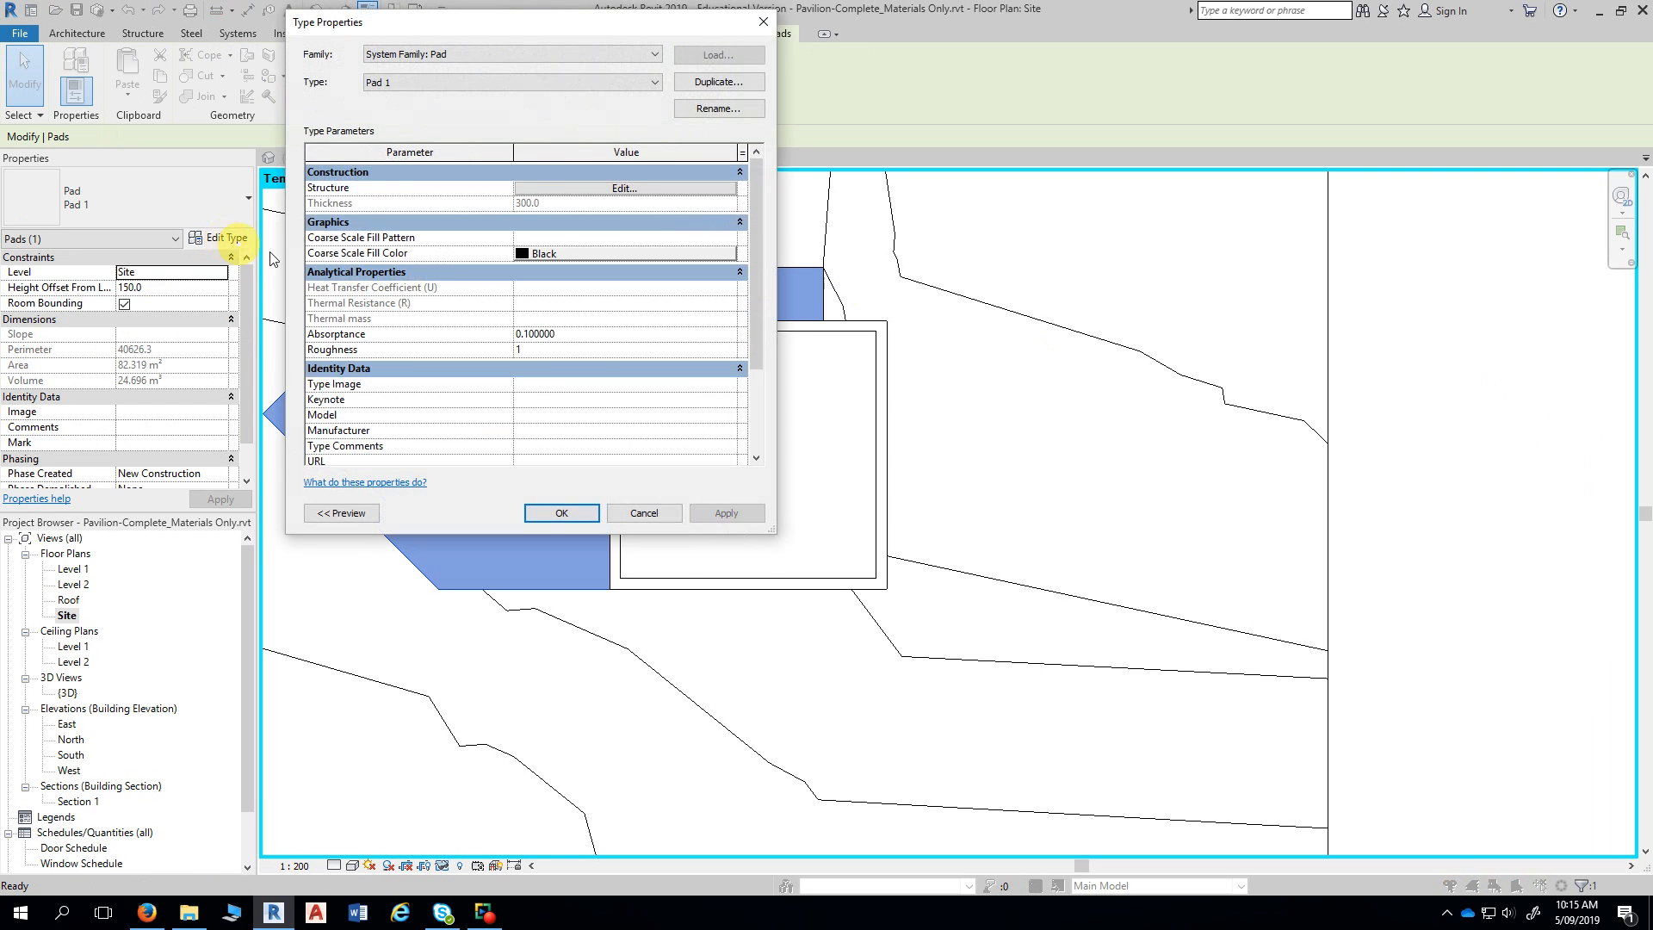
left_click_drag(699, 34, 750, 32)
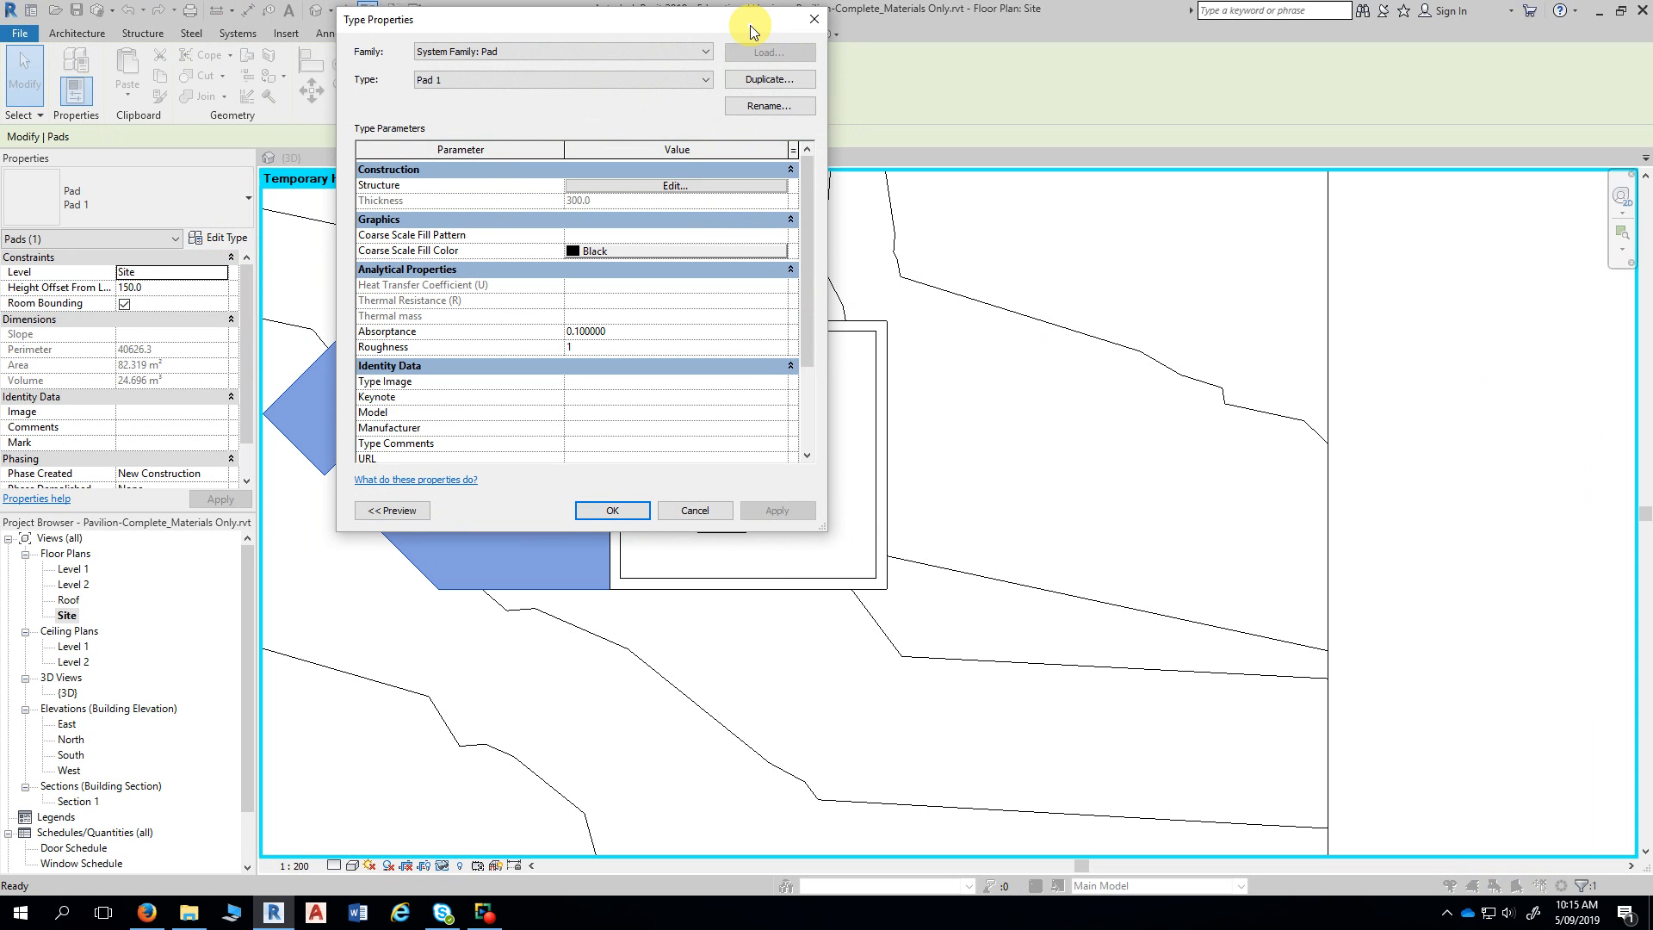
left_click(758, 79)
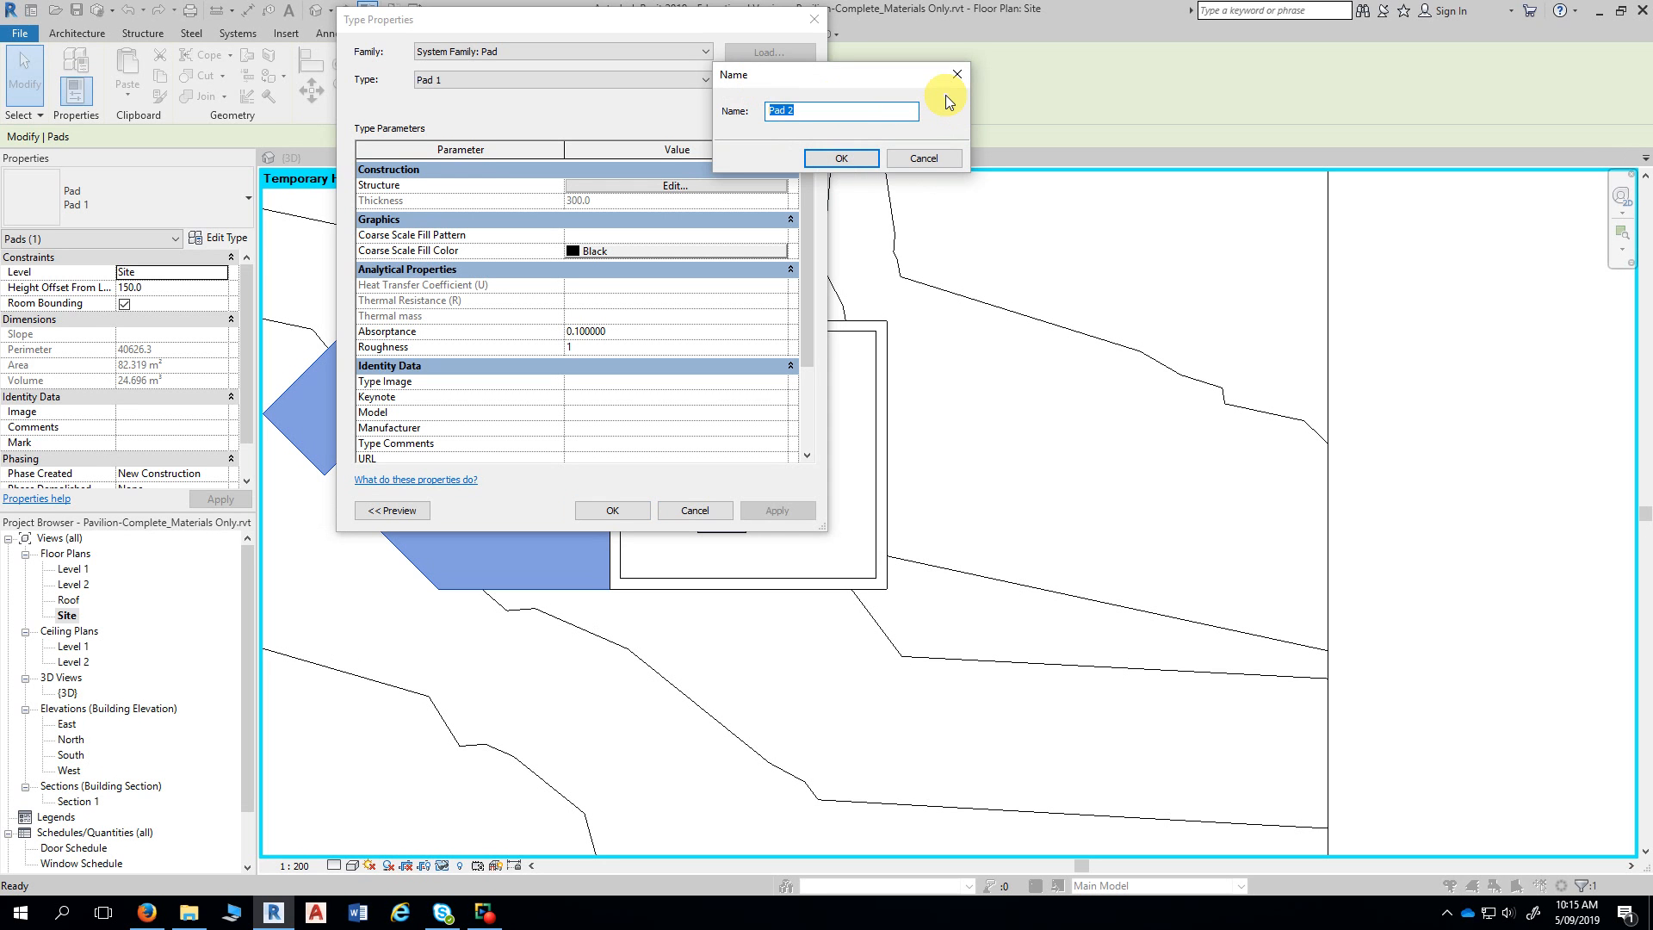
type("Driveway & Path")
left_click(860, 158)
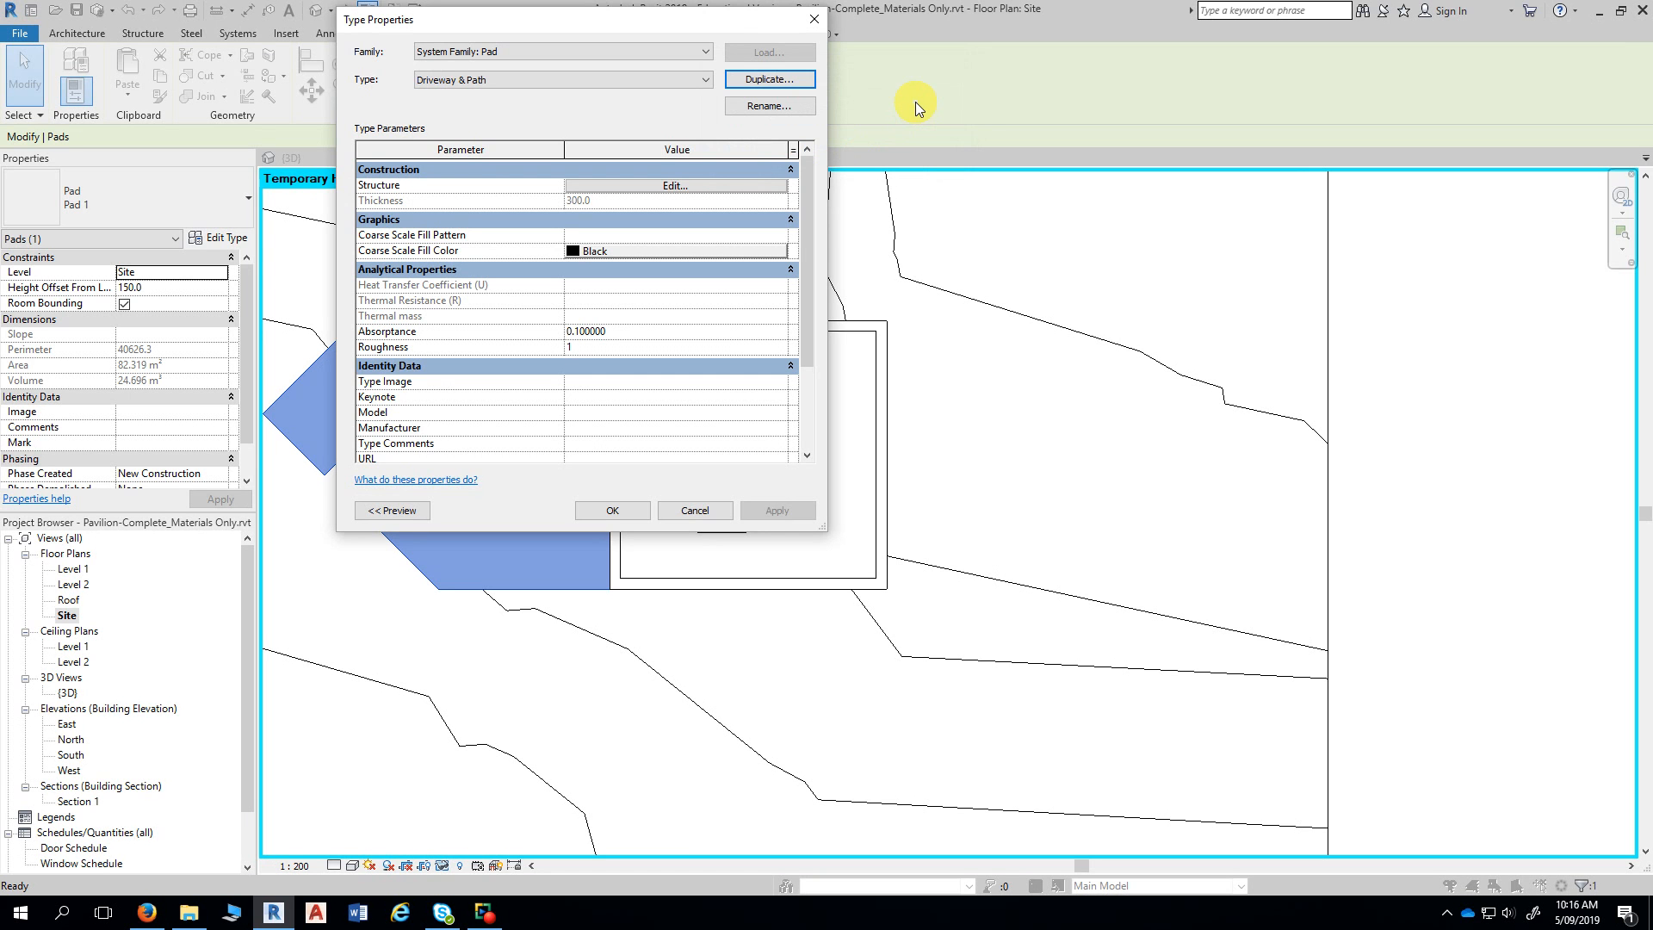
- Search the materials for "paving" and assign Brick, Pavers to the structure layer of the Driveway & Path pad type
left_click(674, 187)
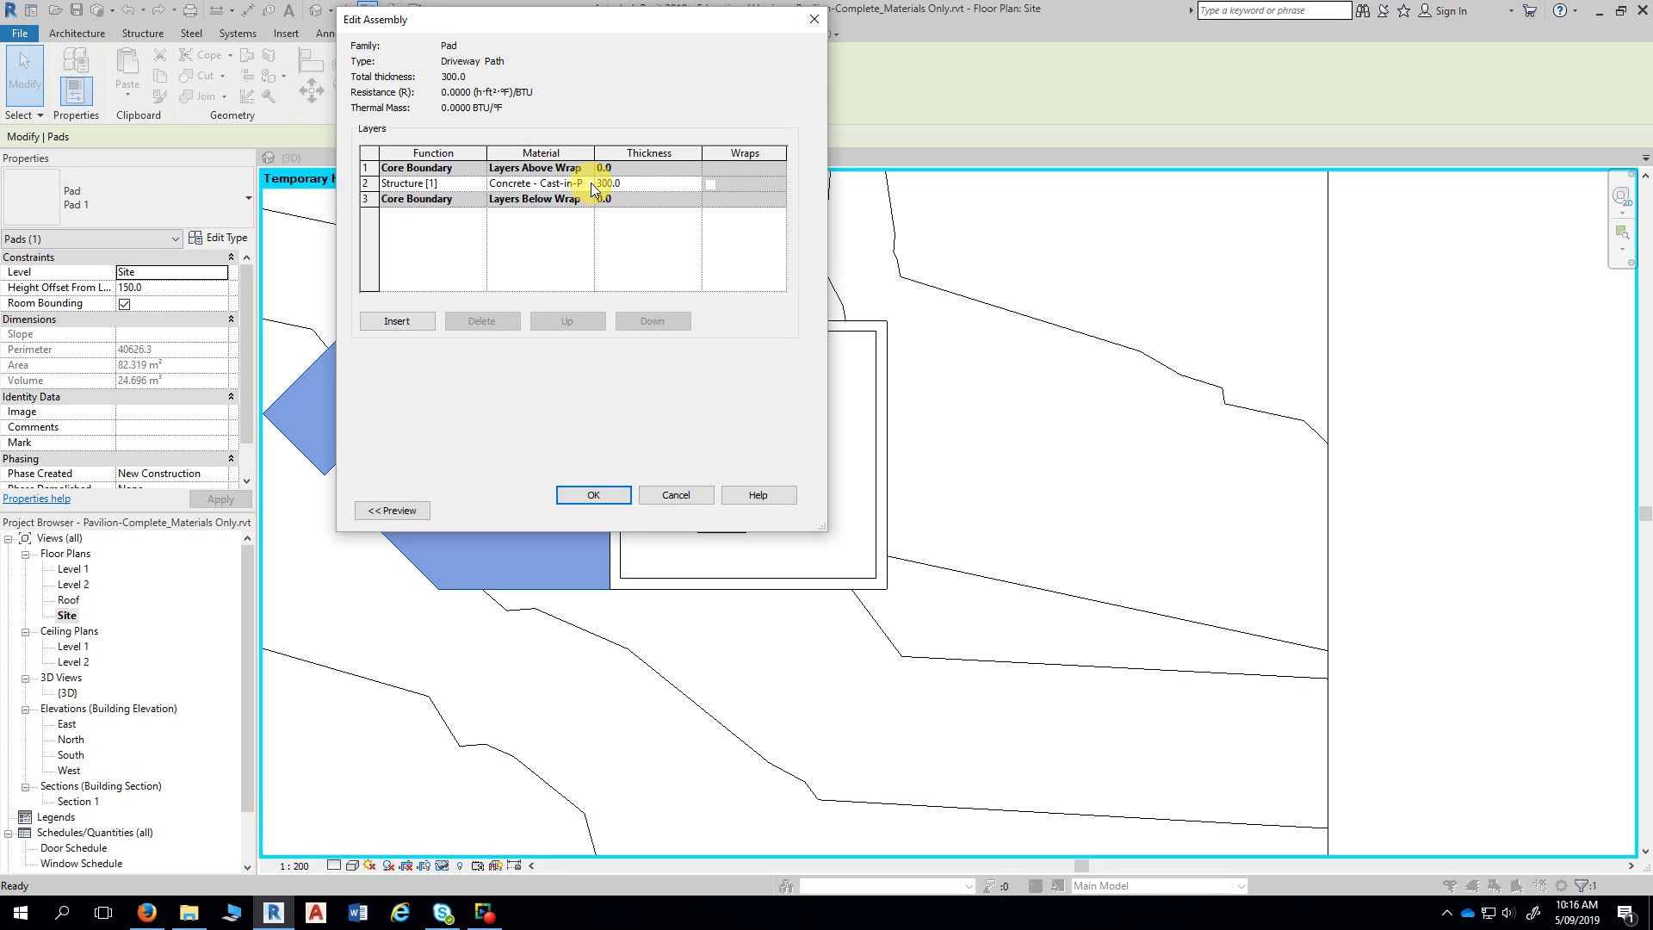
left_click(590, 186)
left_click(588, 183)
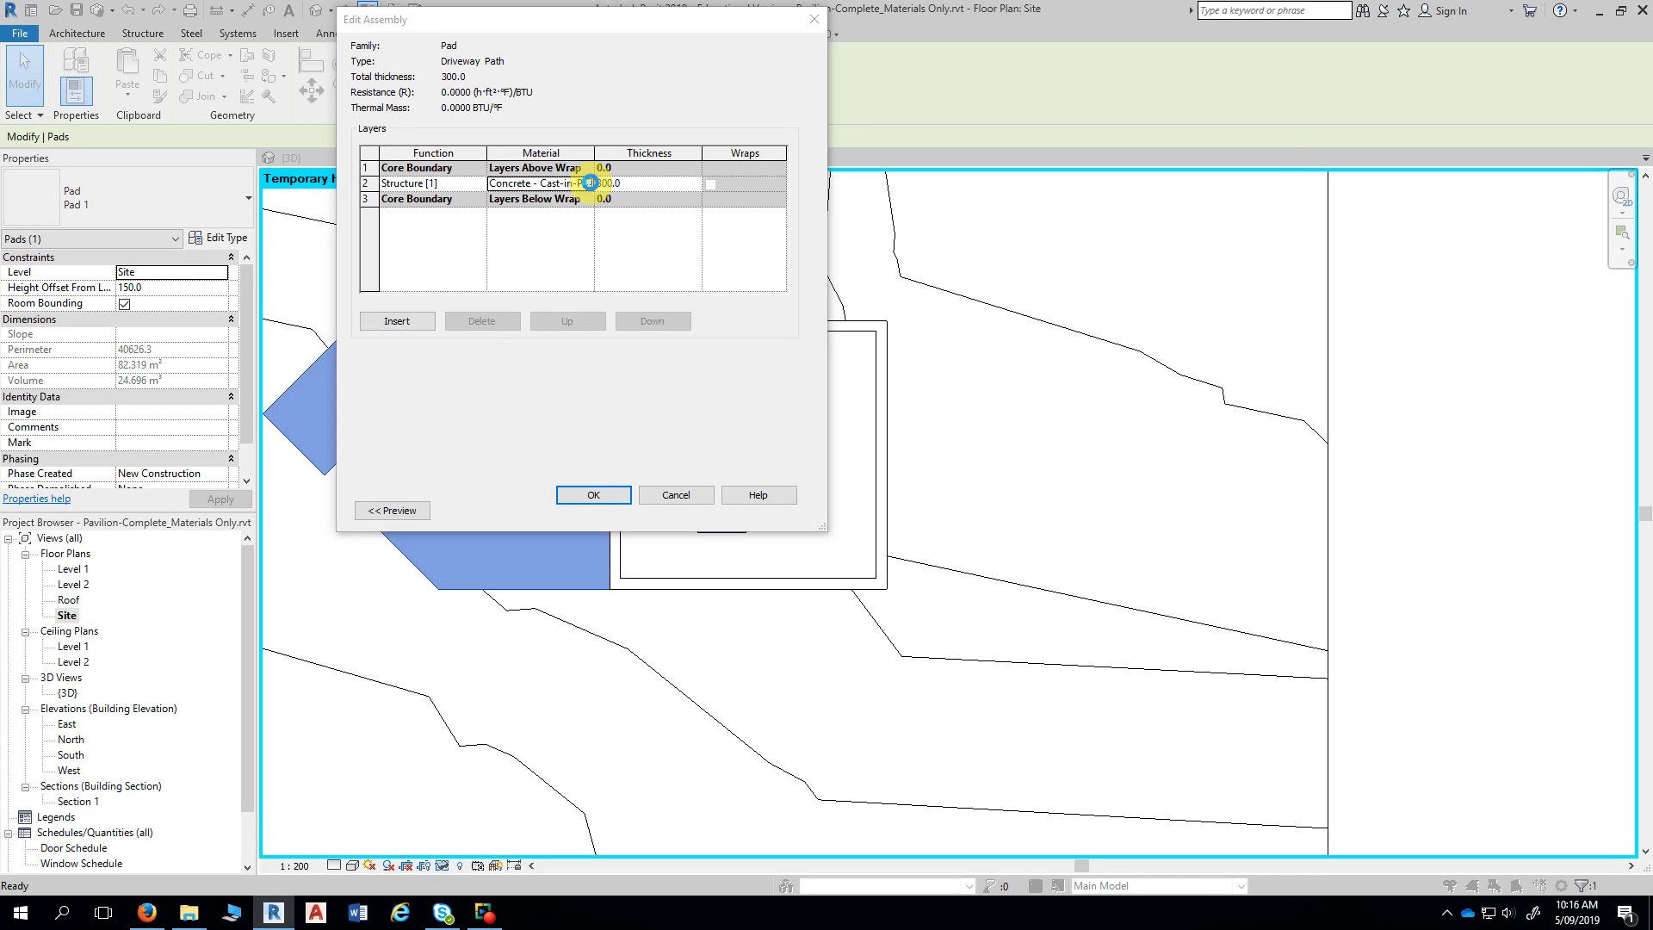
left_click(588, 183)
type("paving")
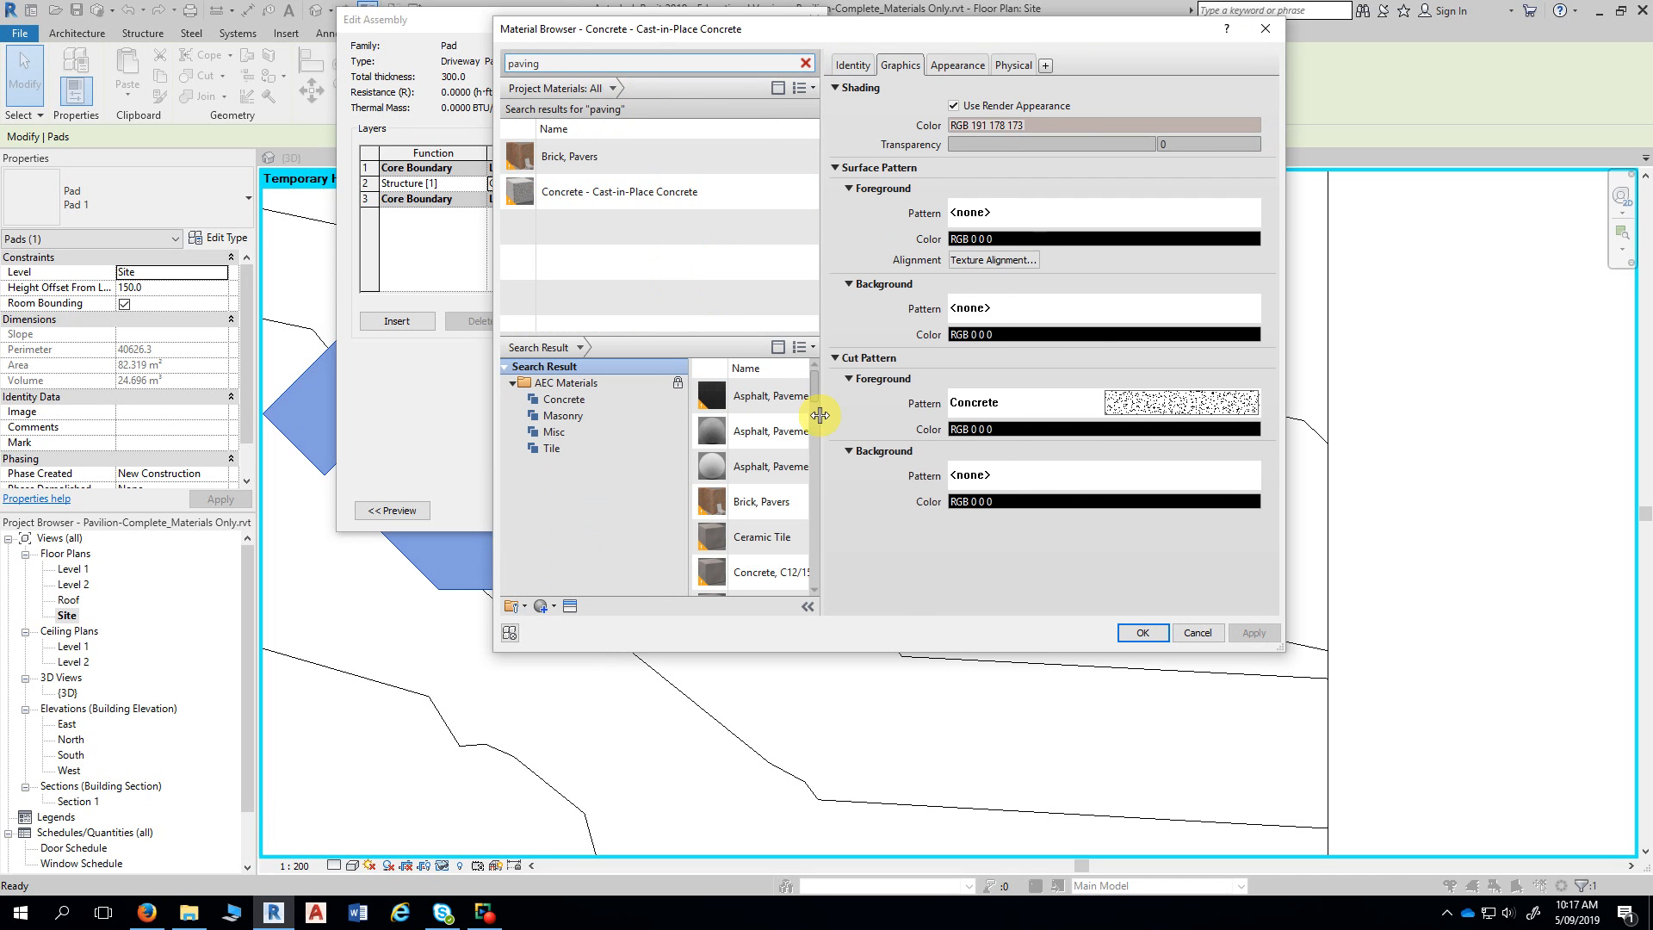
left_click_drag(818, 422, 915, 430)
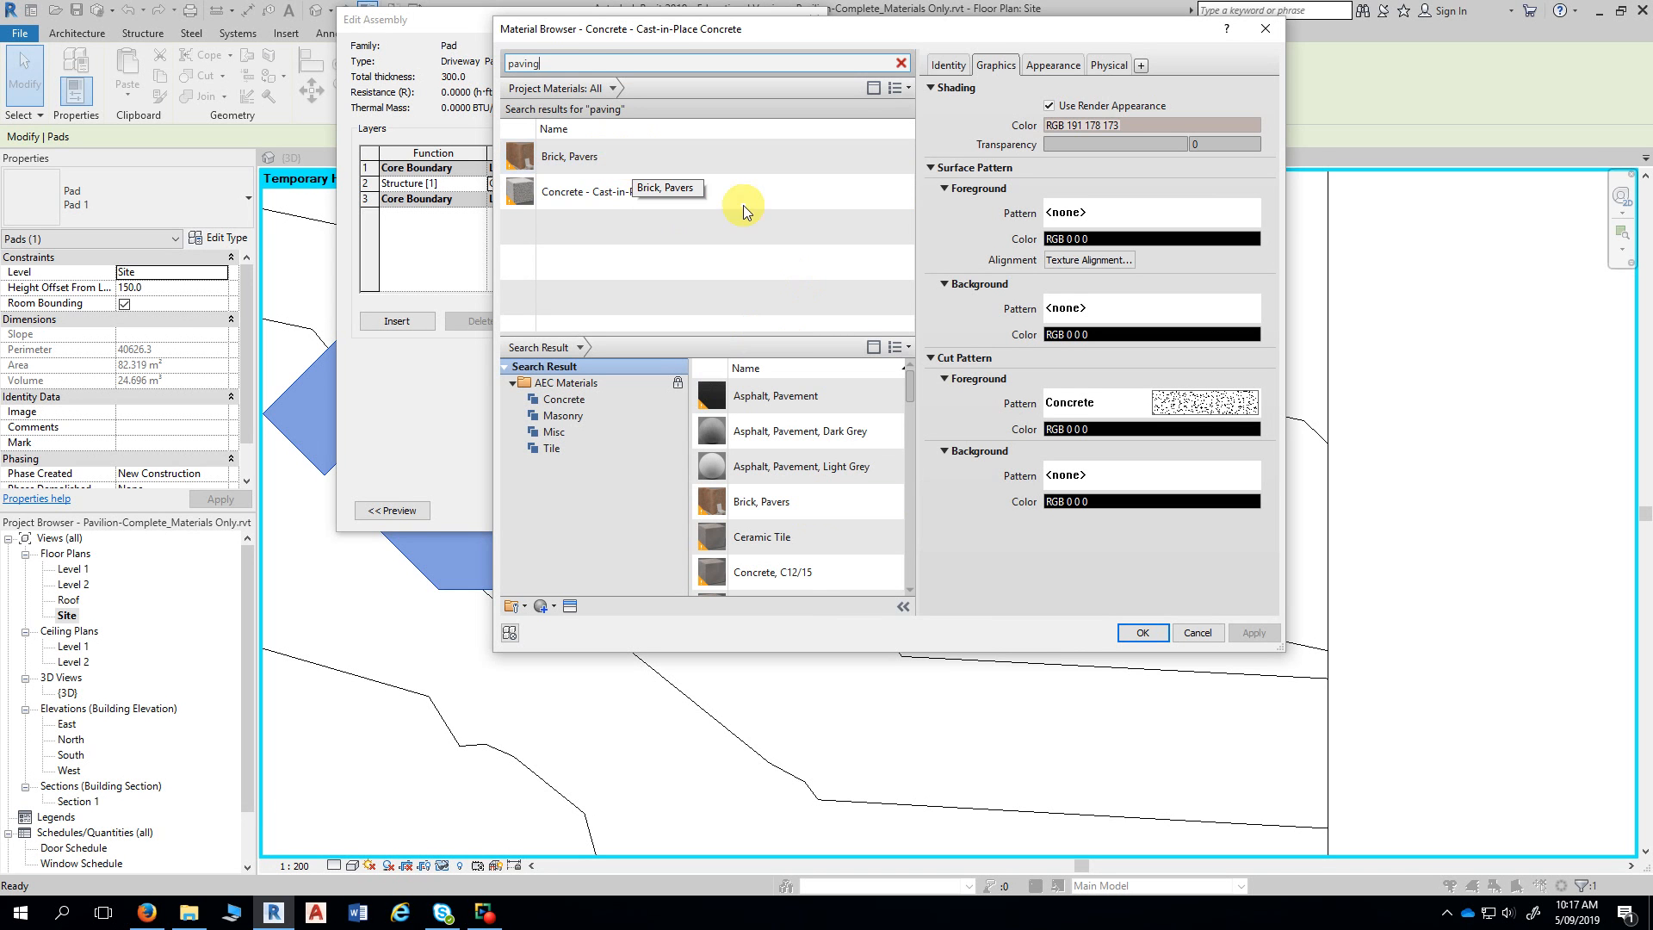
mouse_move(876, 508)
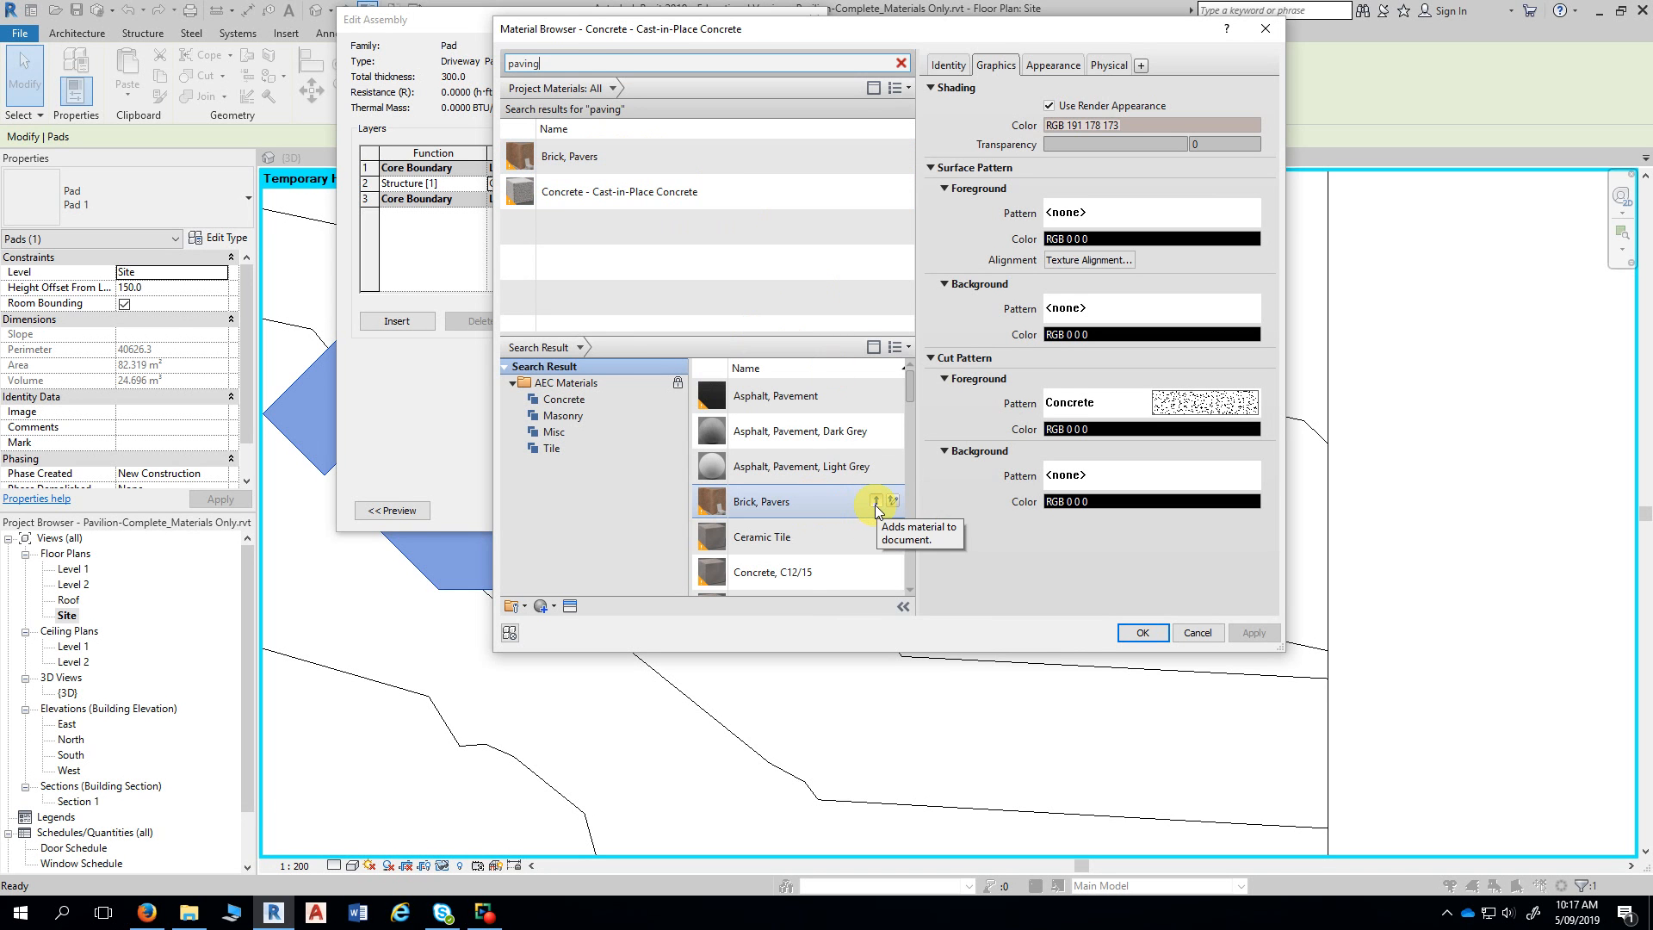
left_click(635, 155)
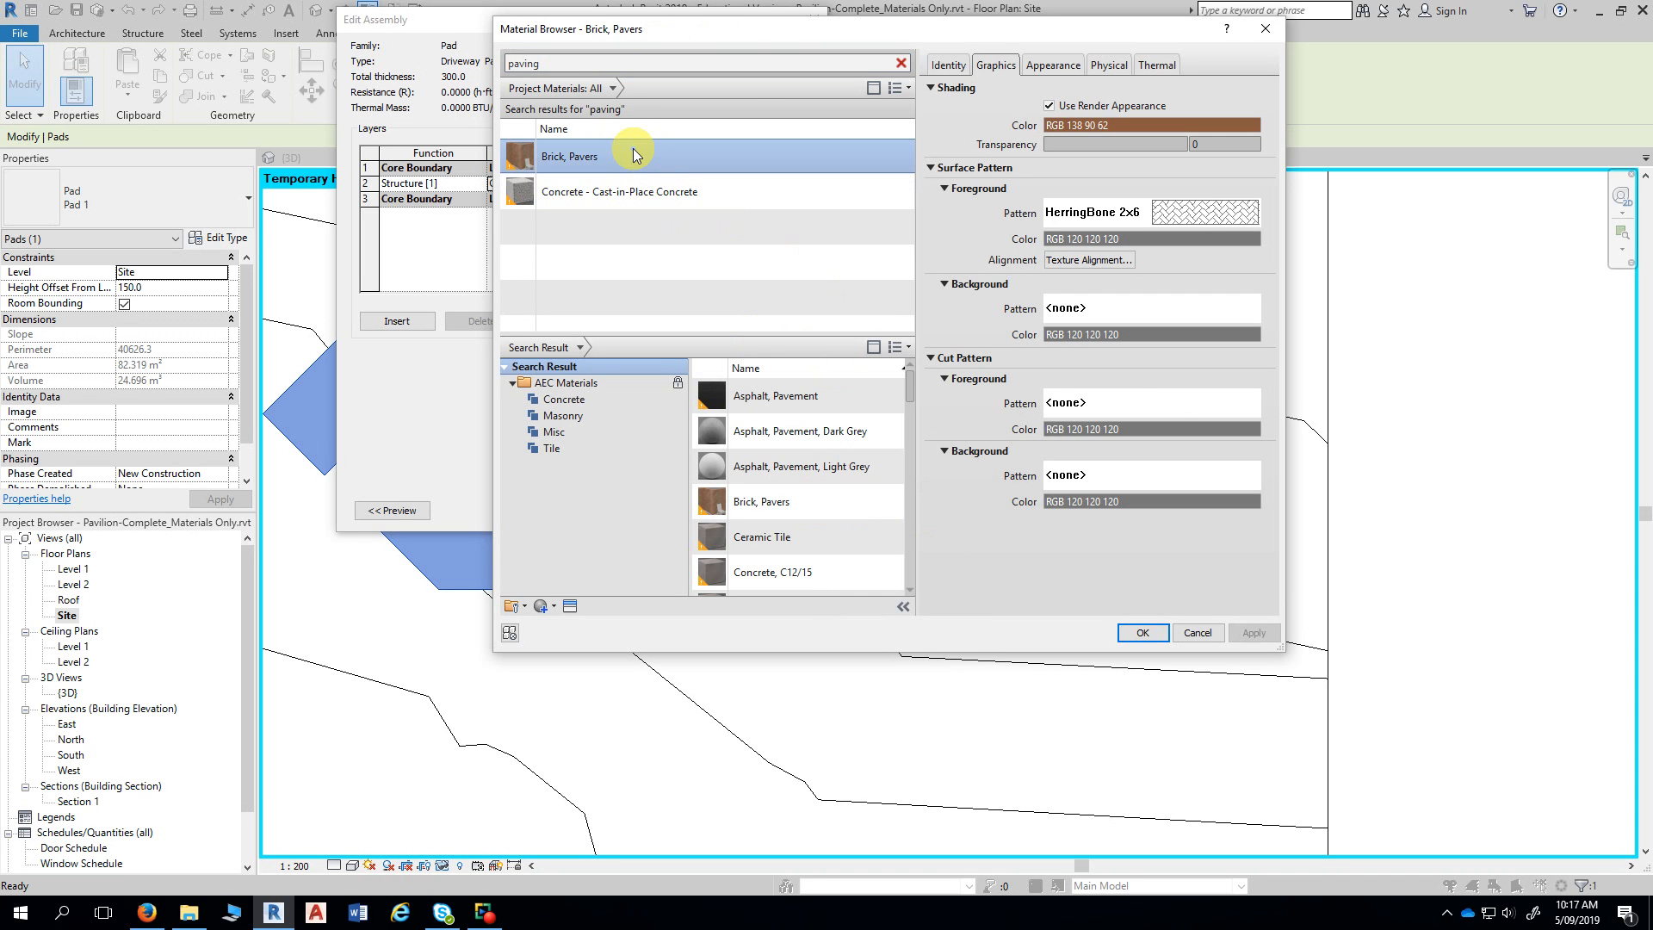
left_click(1143, 634)
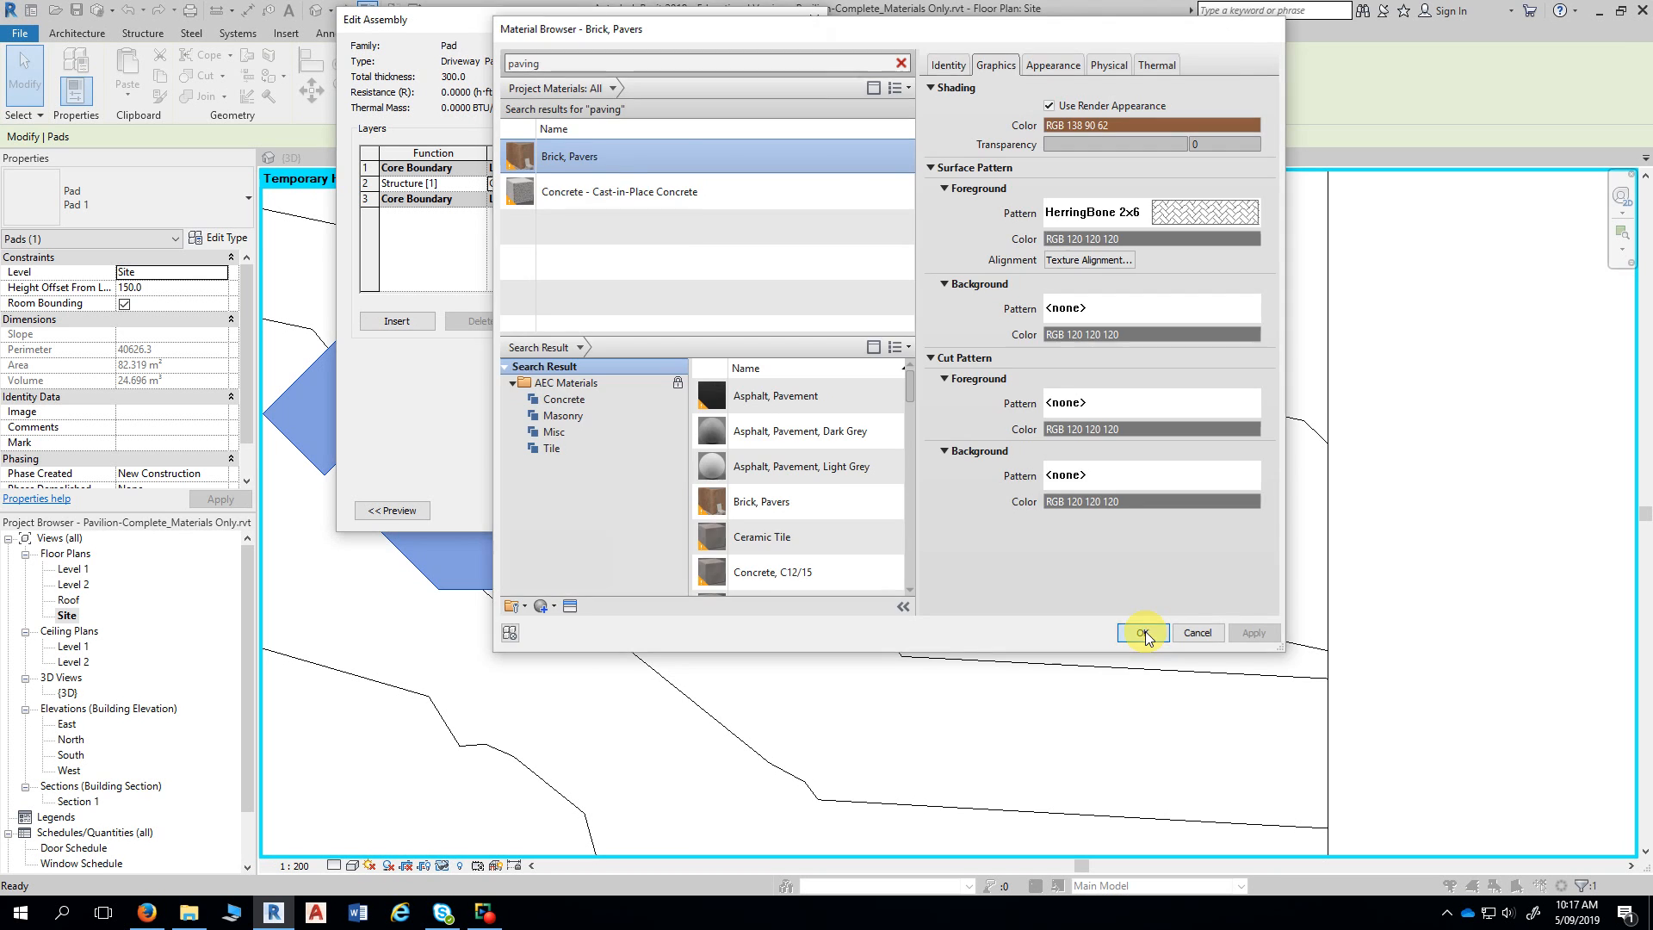
left_click(621, 184)
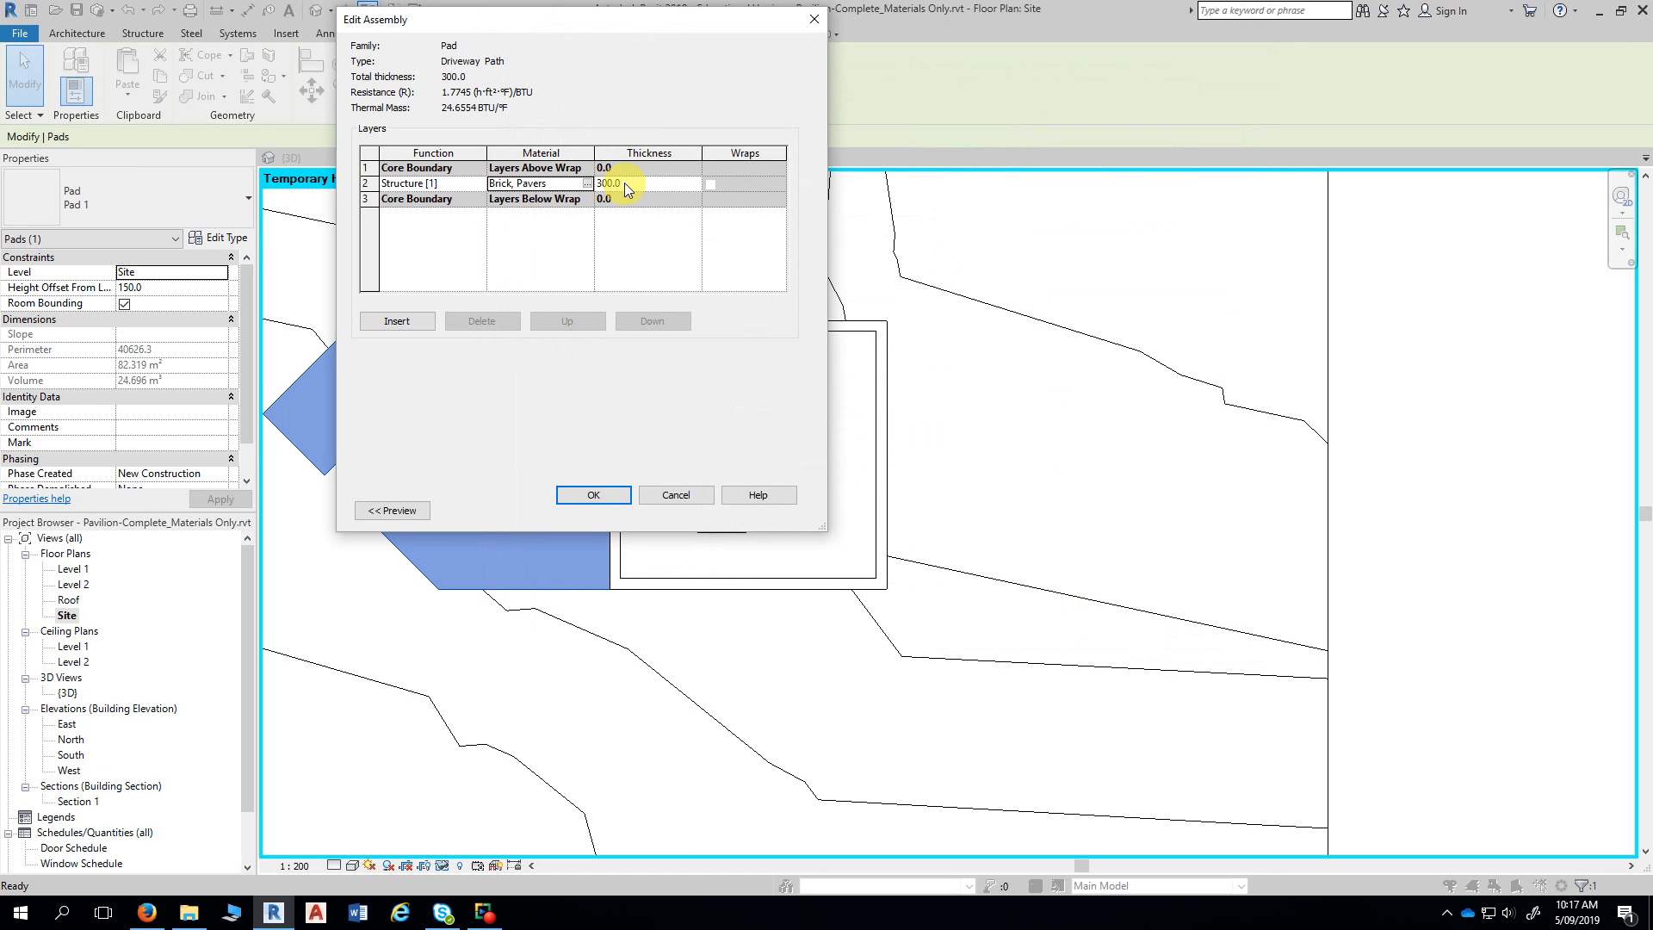
left_click(596, 497)
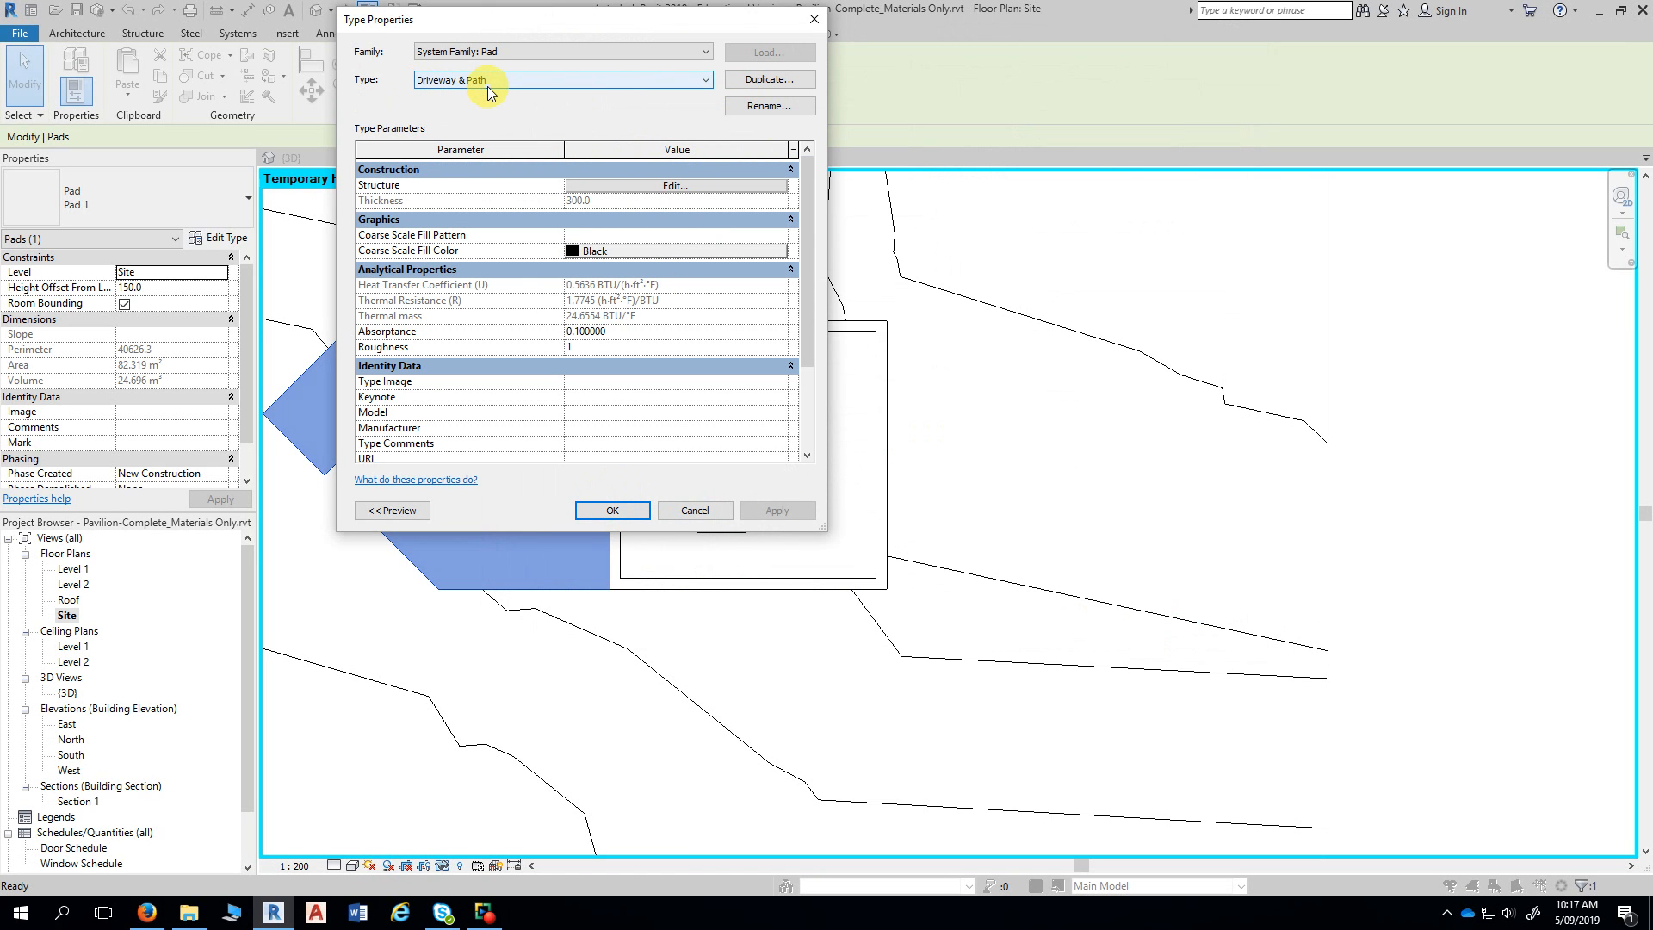
left_click(612, 511)
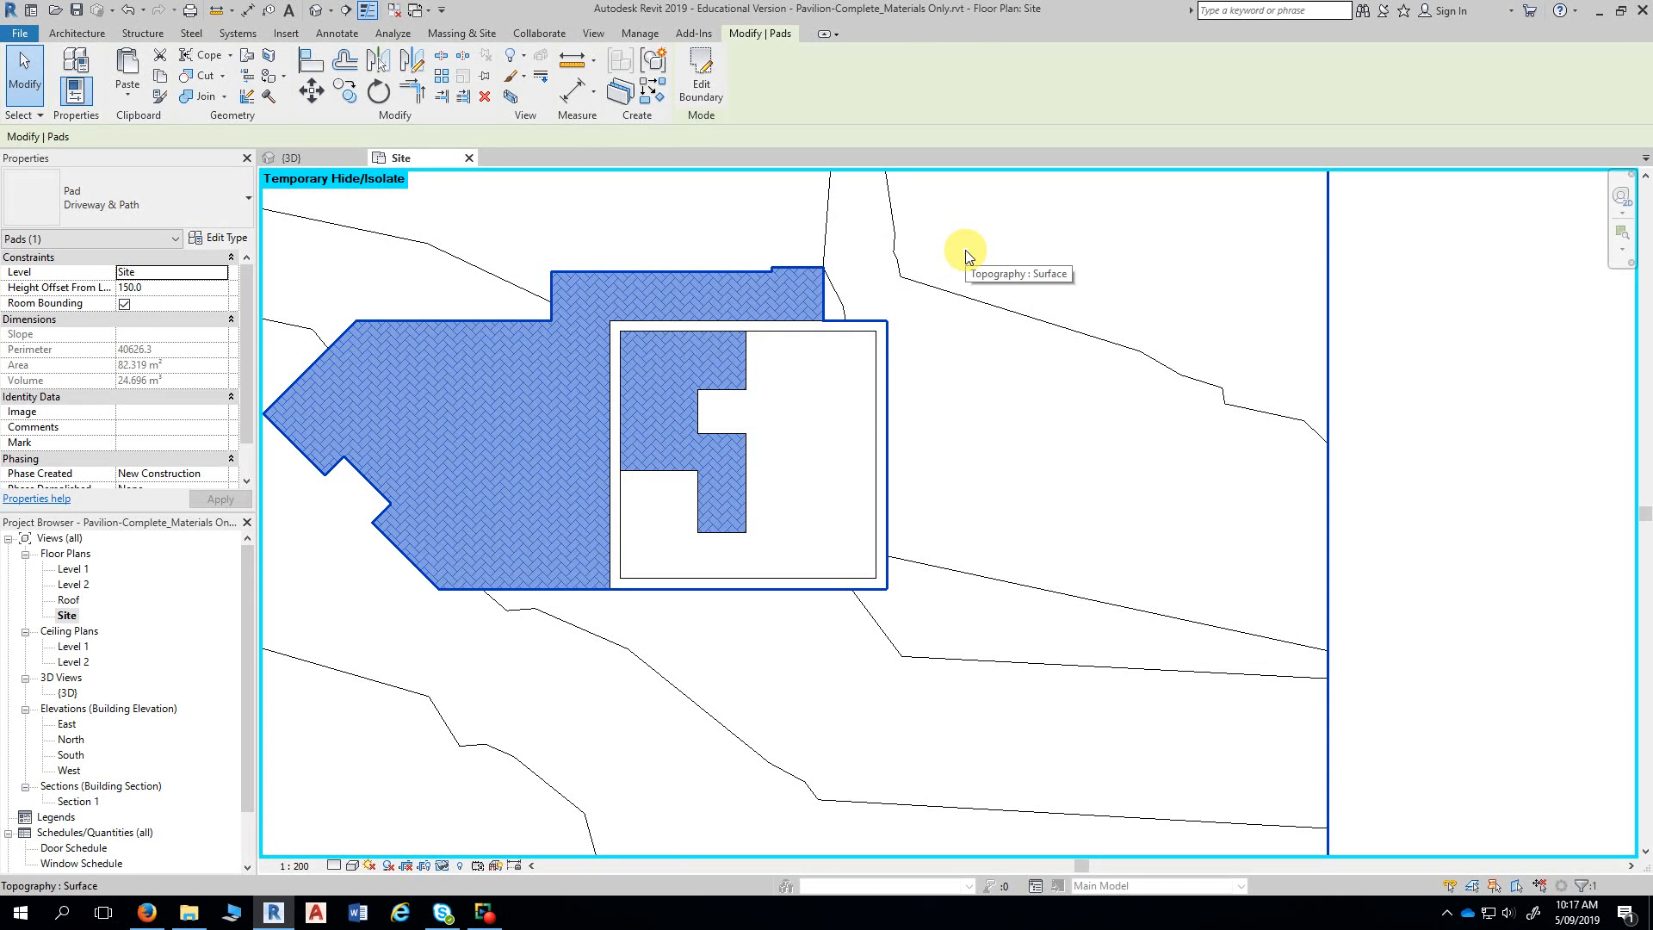
key("Escape")
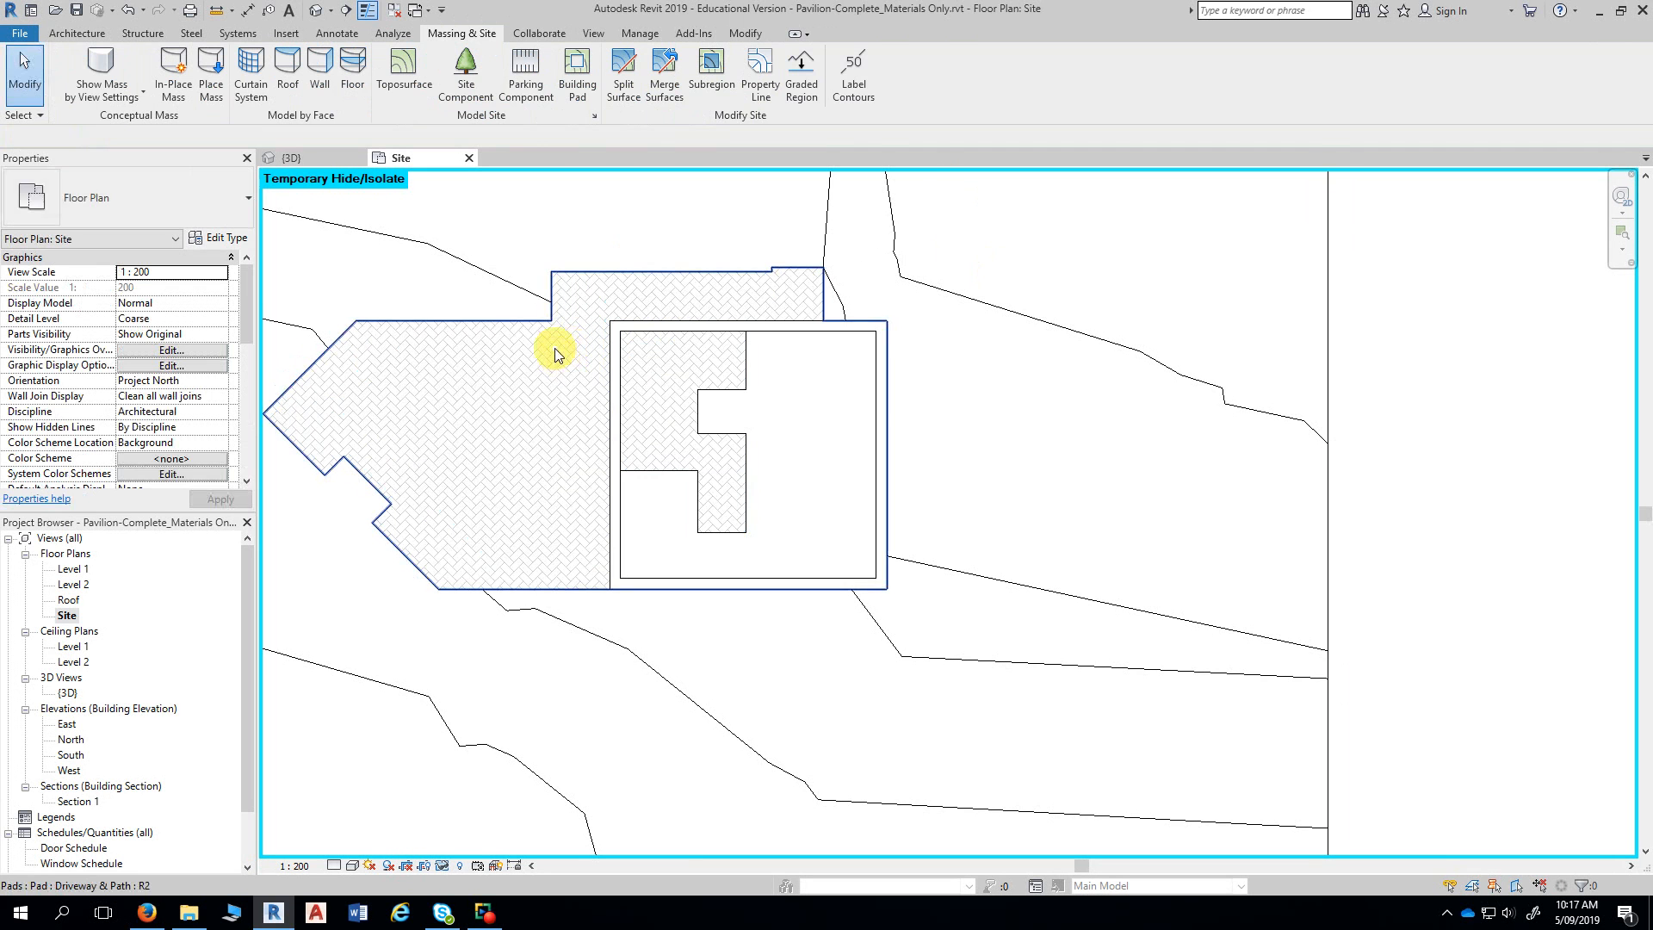
- Switch the pad around the pavilion to the Pad 1 type
left_click(466, 351)
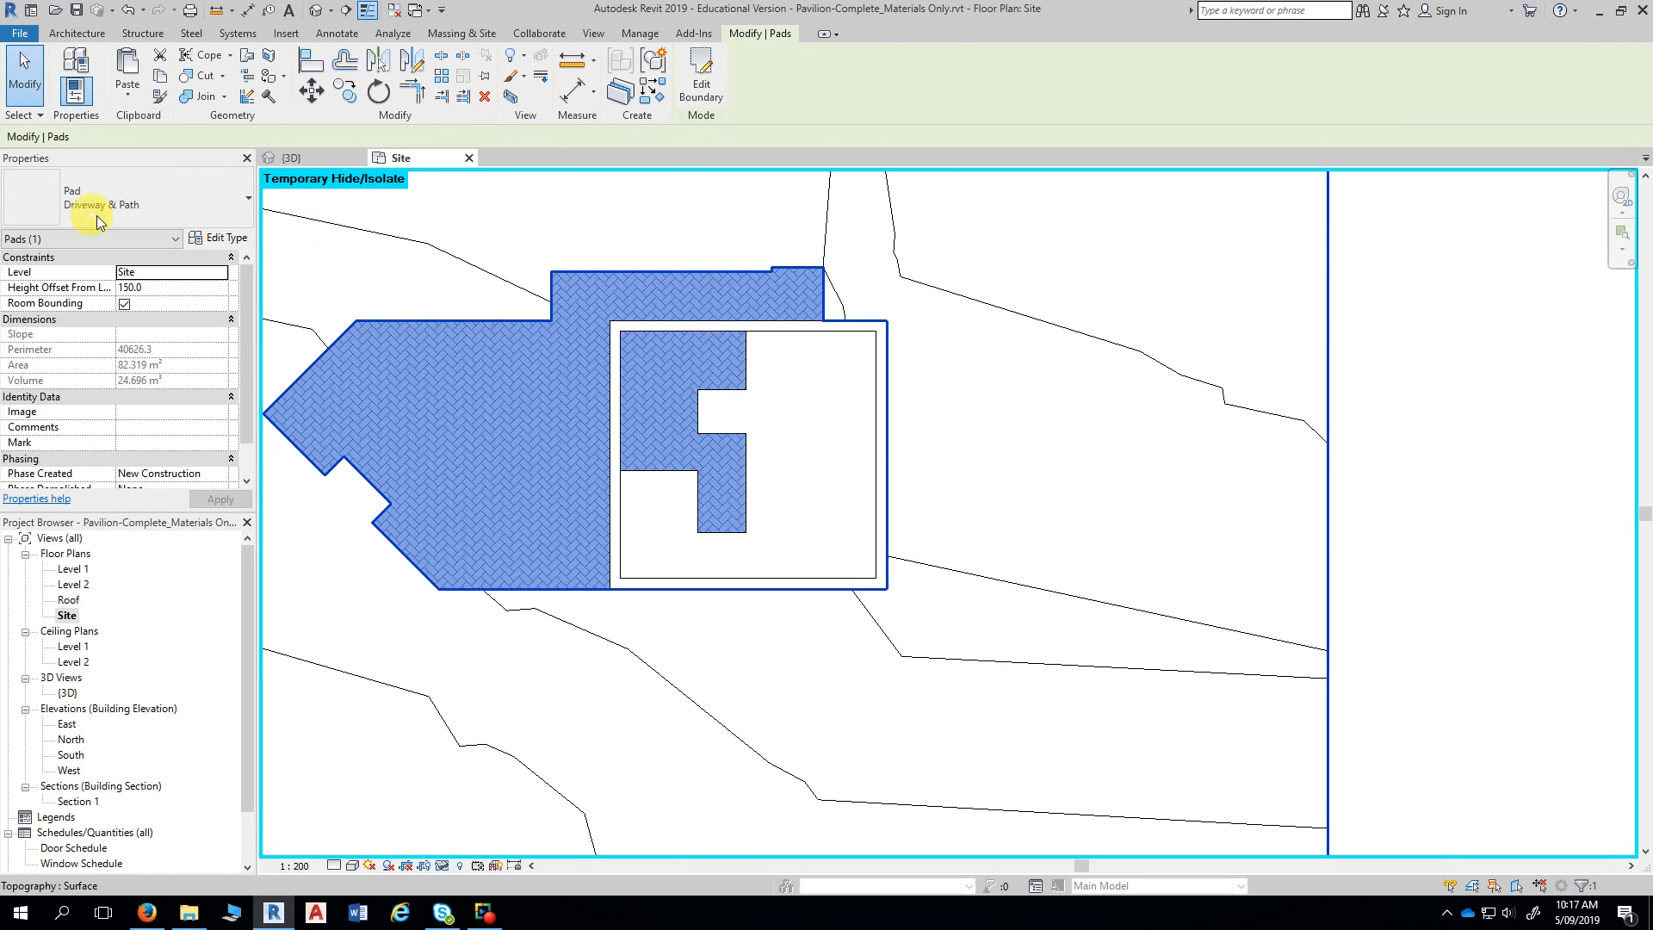
left_click(194, 203)
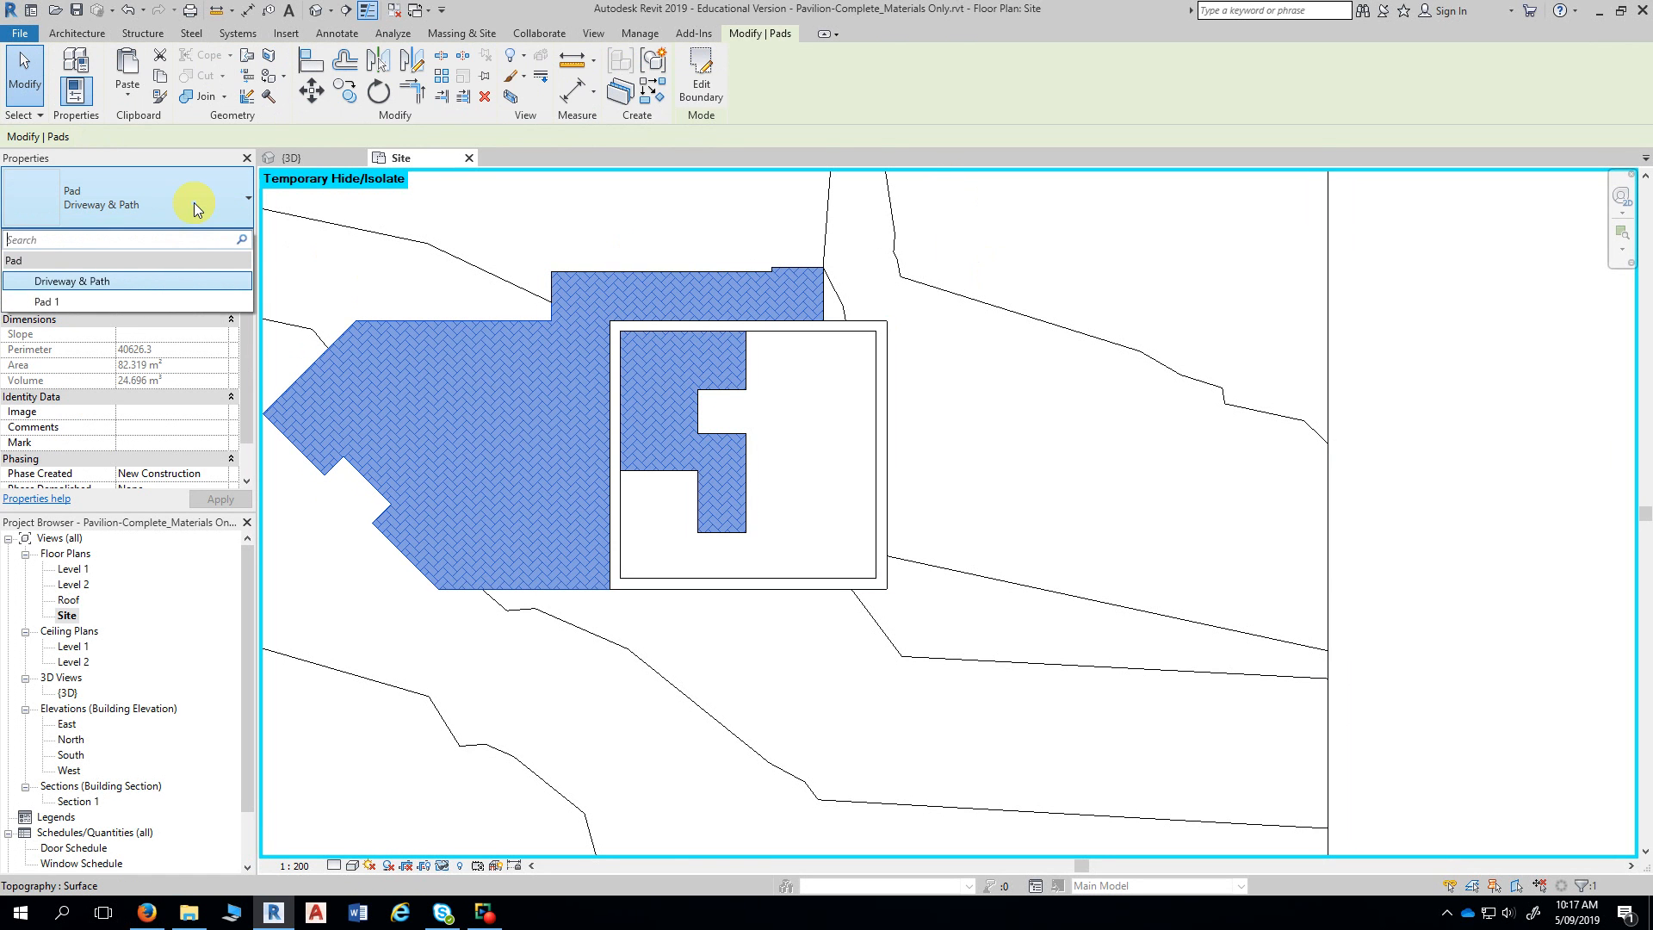
left_click(39, 302)
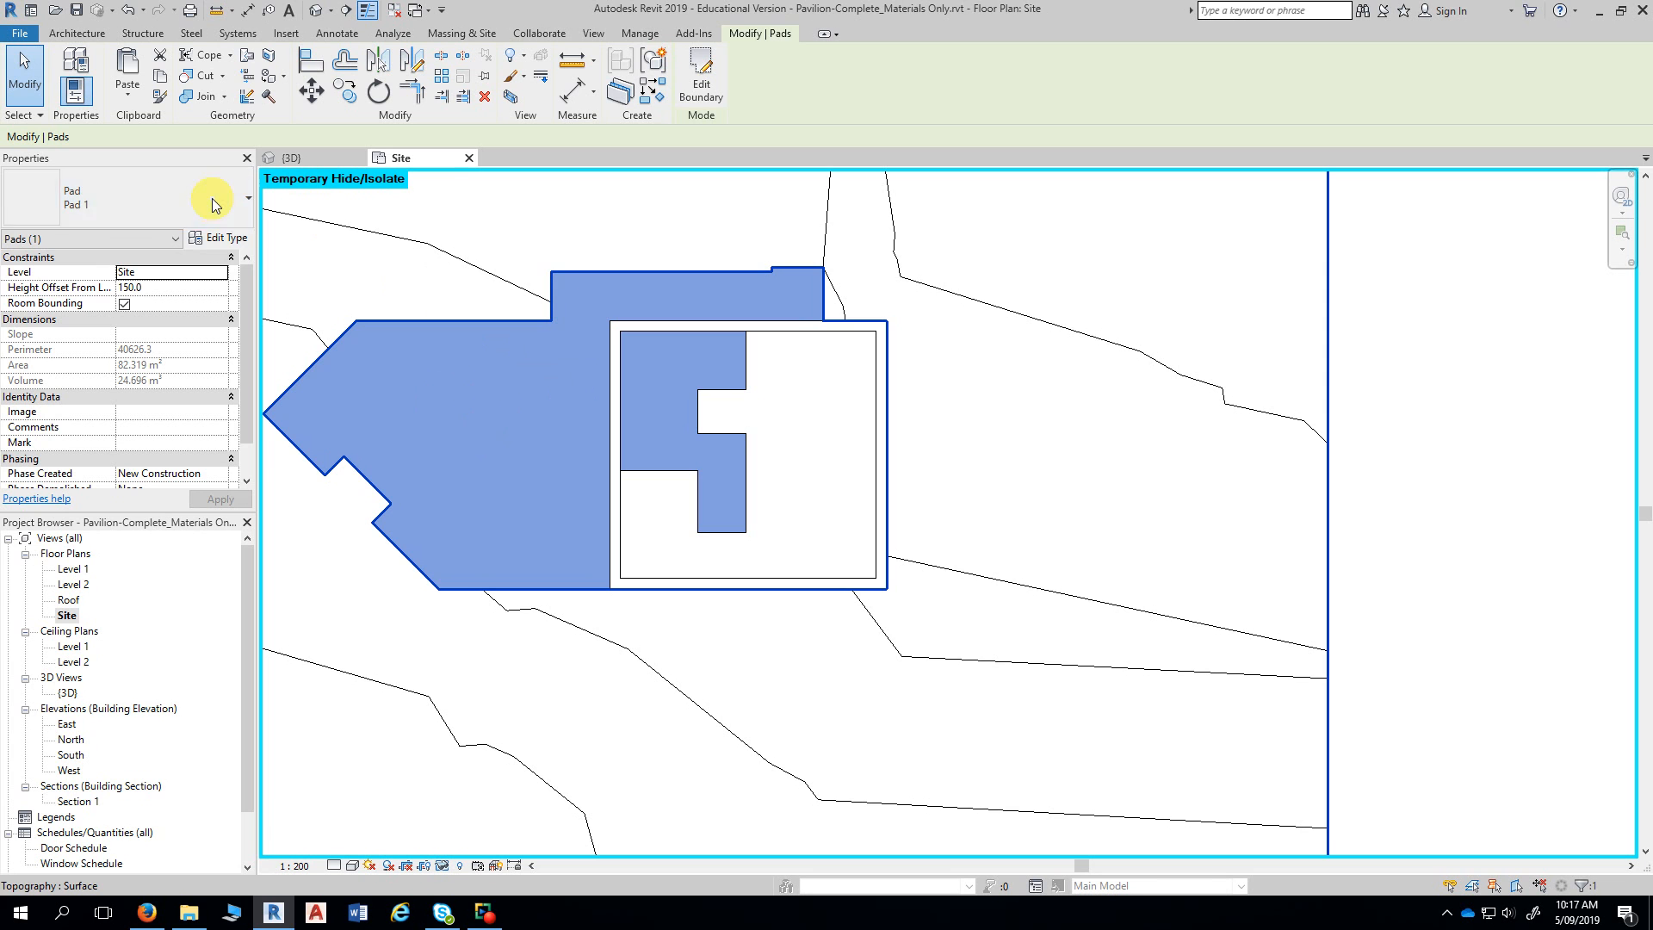
left_click(141, 198)
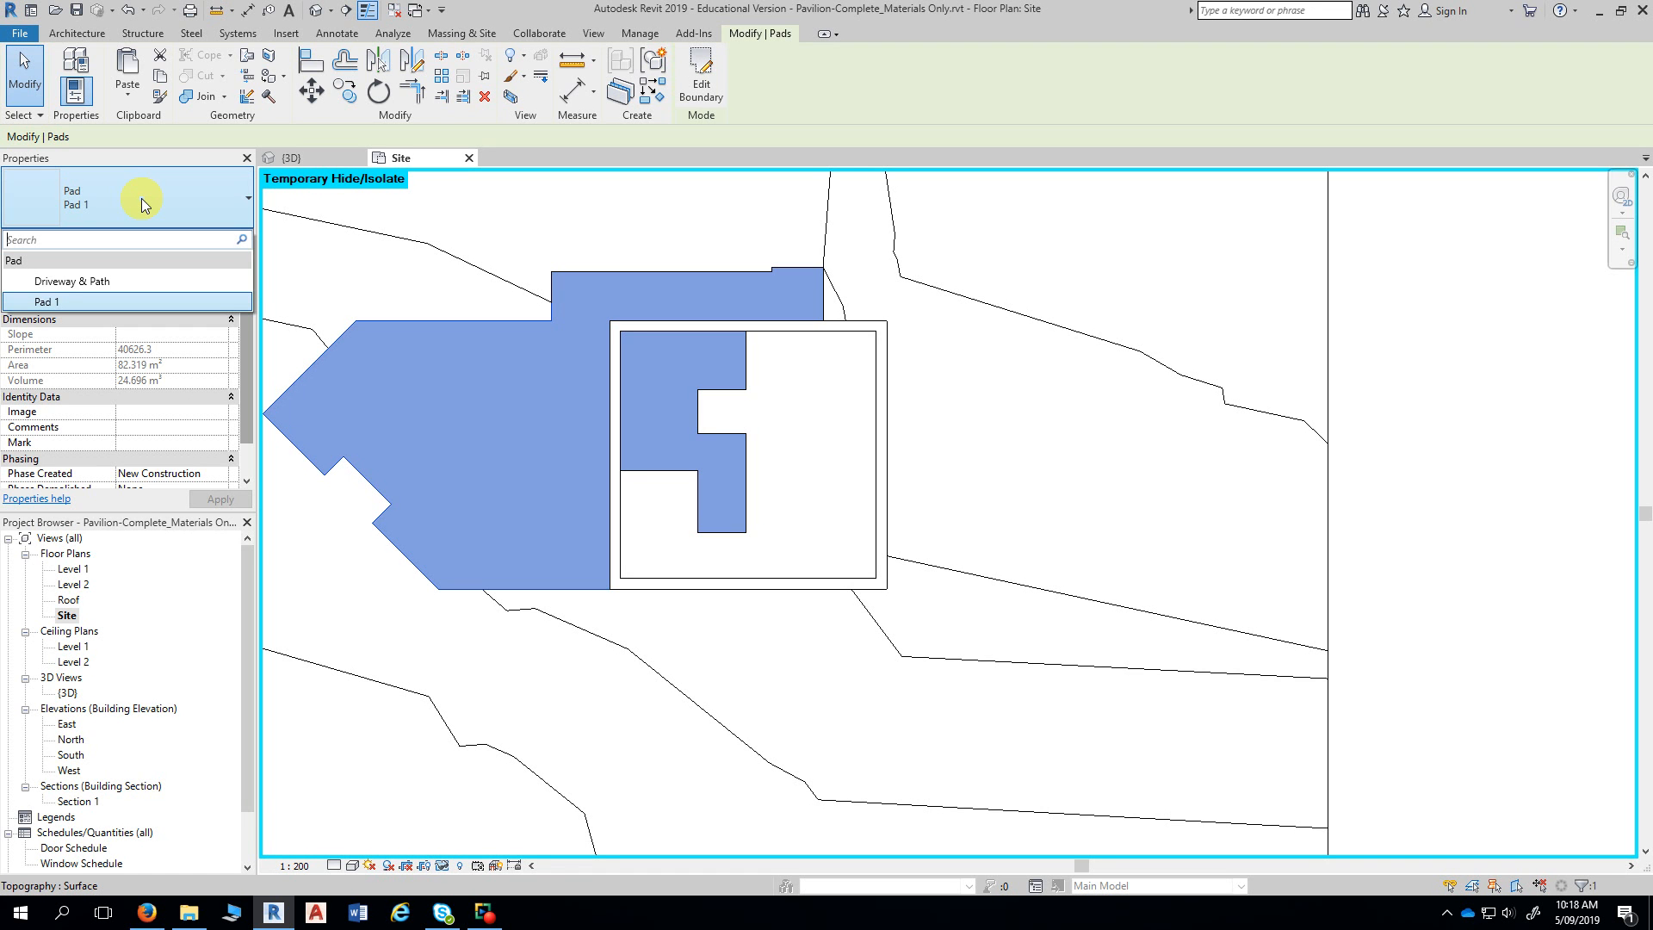
key("Escape")
key("Escape")
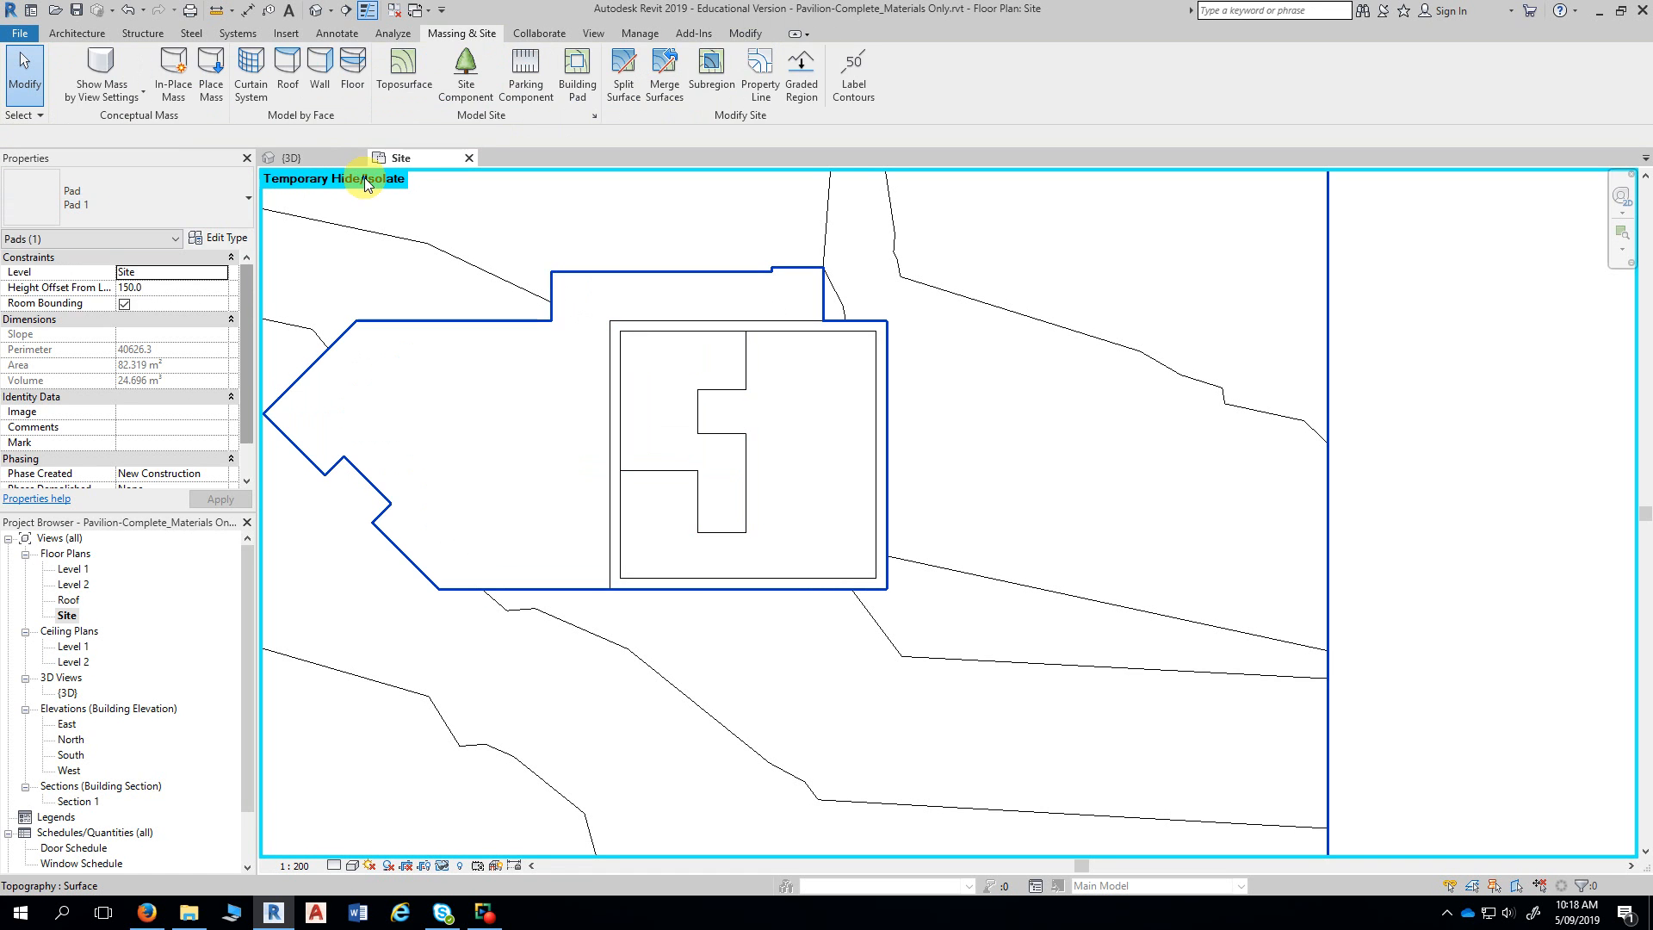
- Change the pad's type from Pad 1 to Driveway & Path
middle_click_drag(1063, 424, 994, 402)
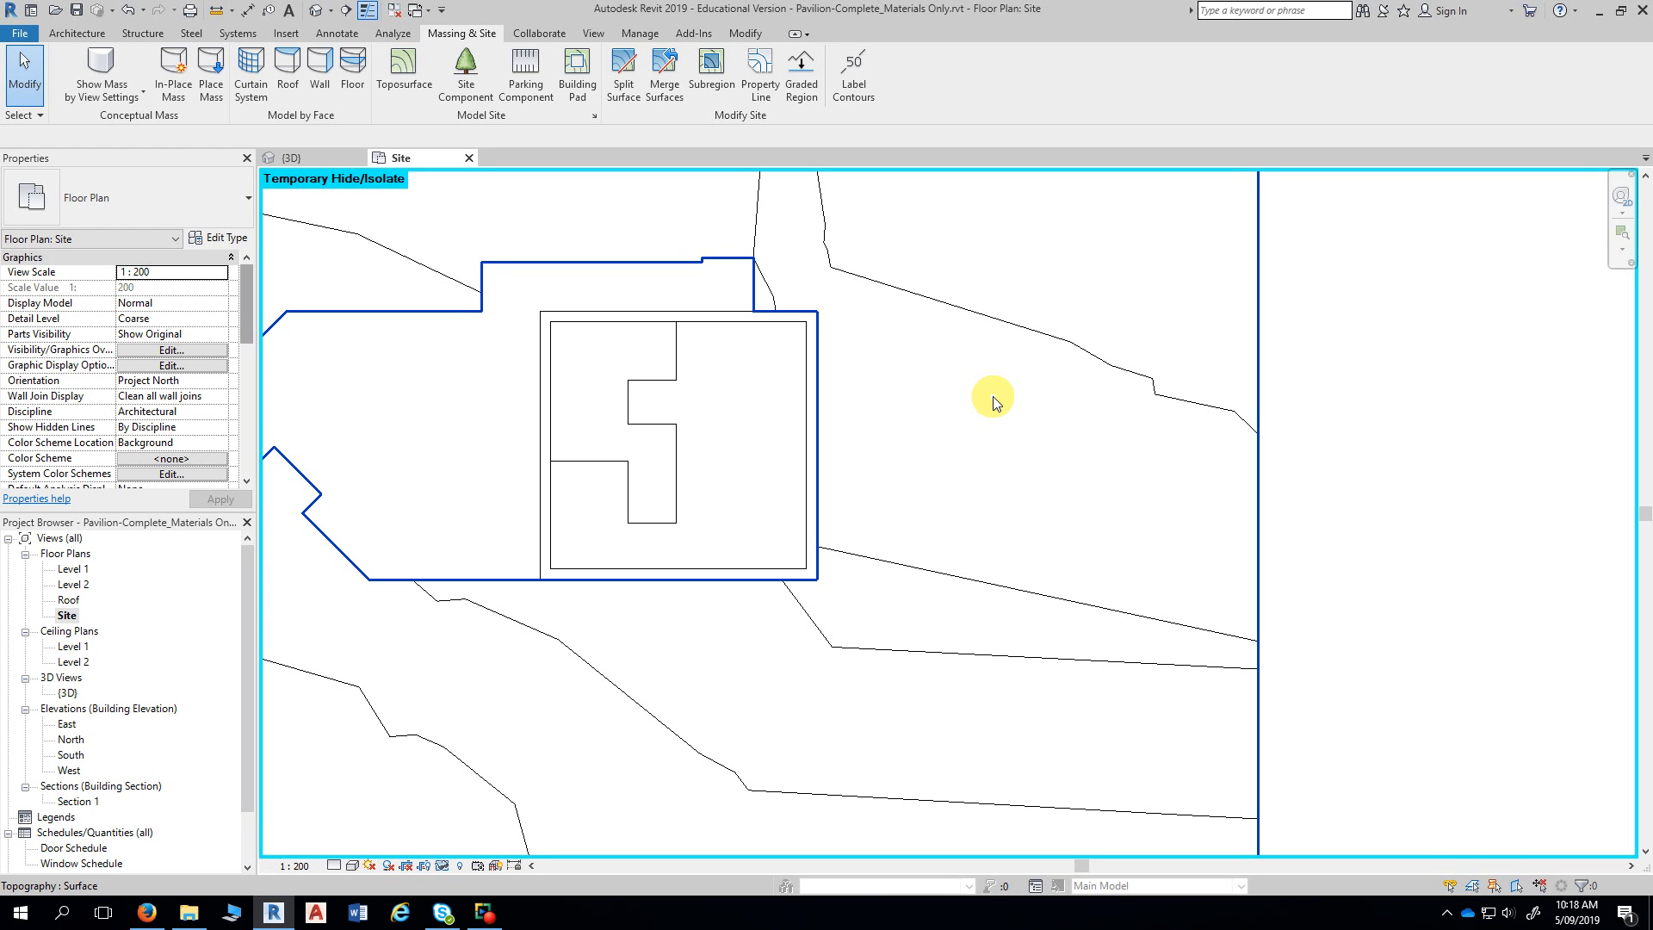
left_click(417, 417)
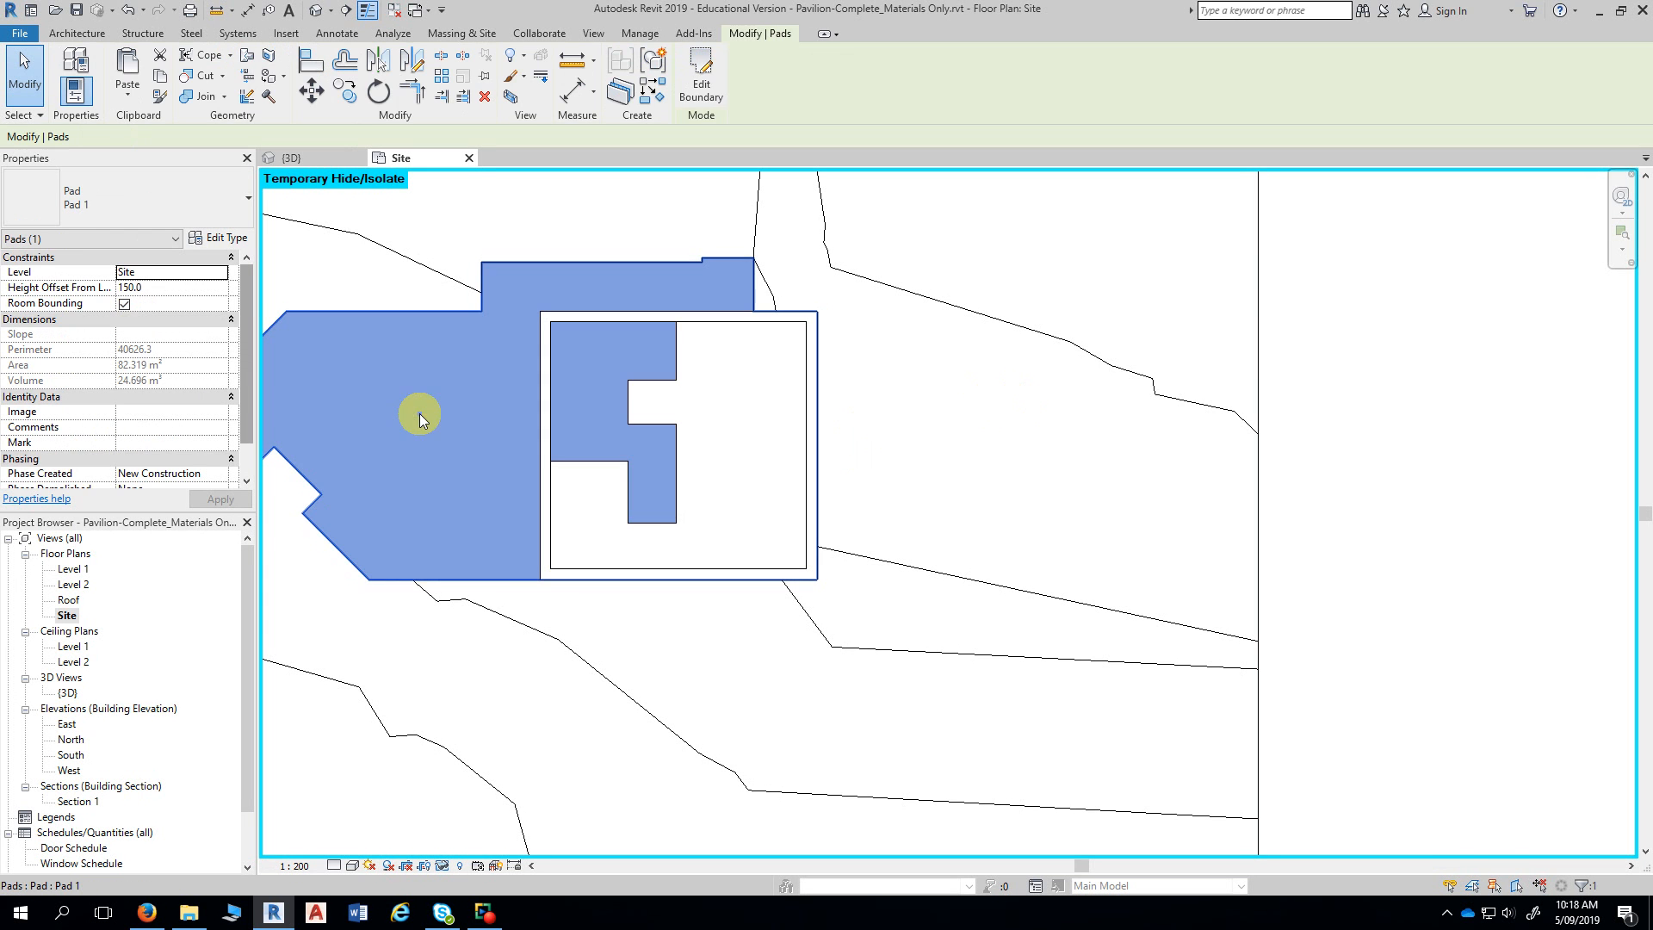
left_click(187, 209)
left_click(120, 282)
left_click(1463, 400)
middle_click_drag(1455, 412, 1515, 404)
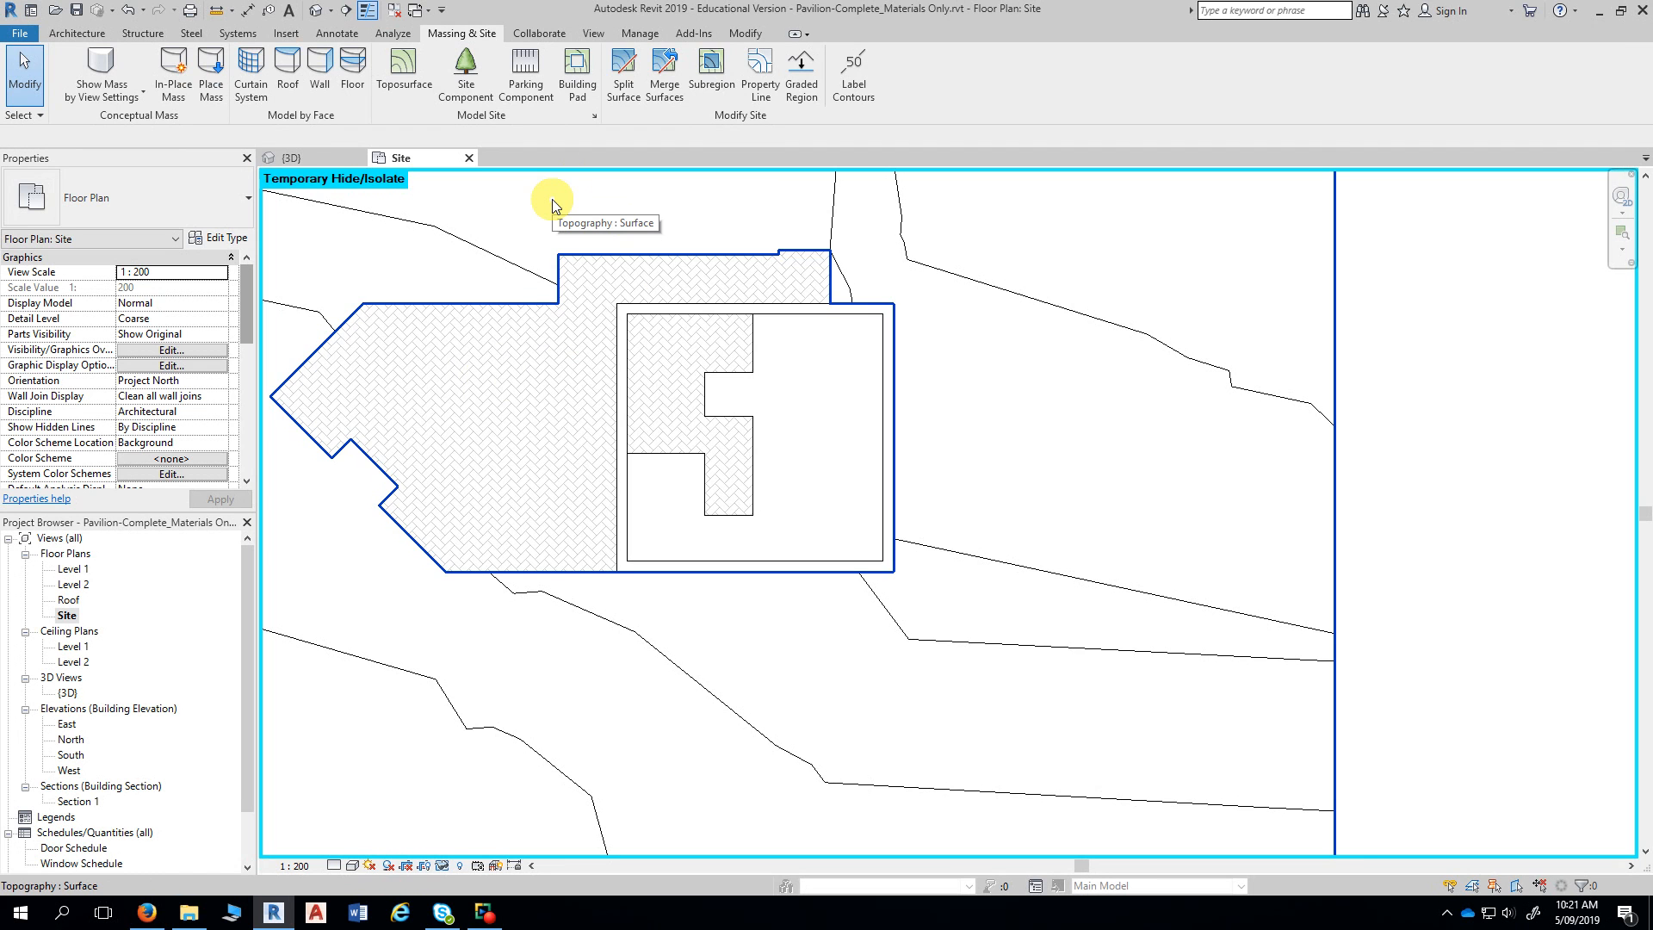
- Switch the existing pad around the pavilion back to the Pad 1 type and clear the selection
left_click(544, 368)
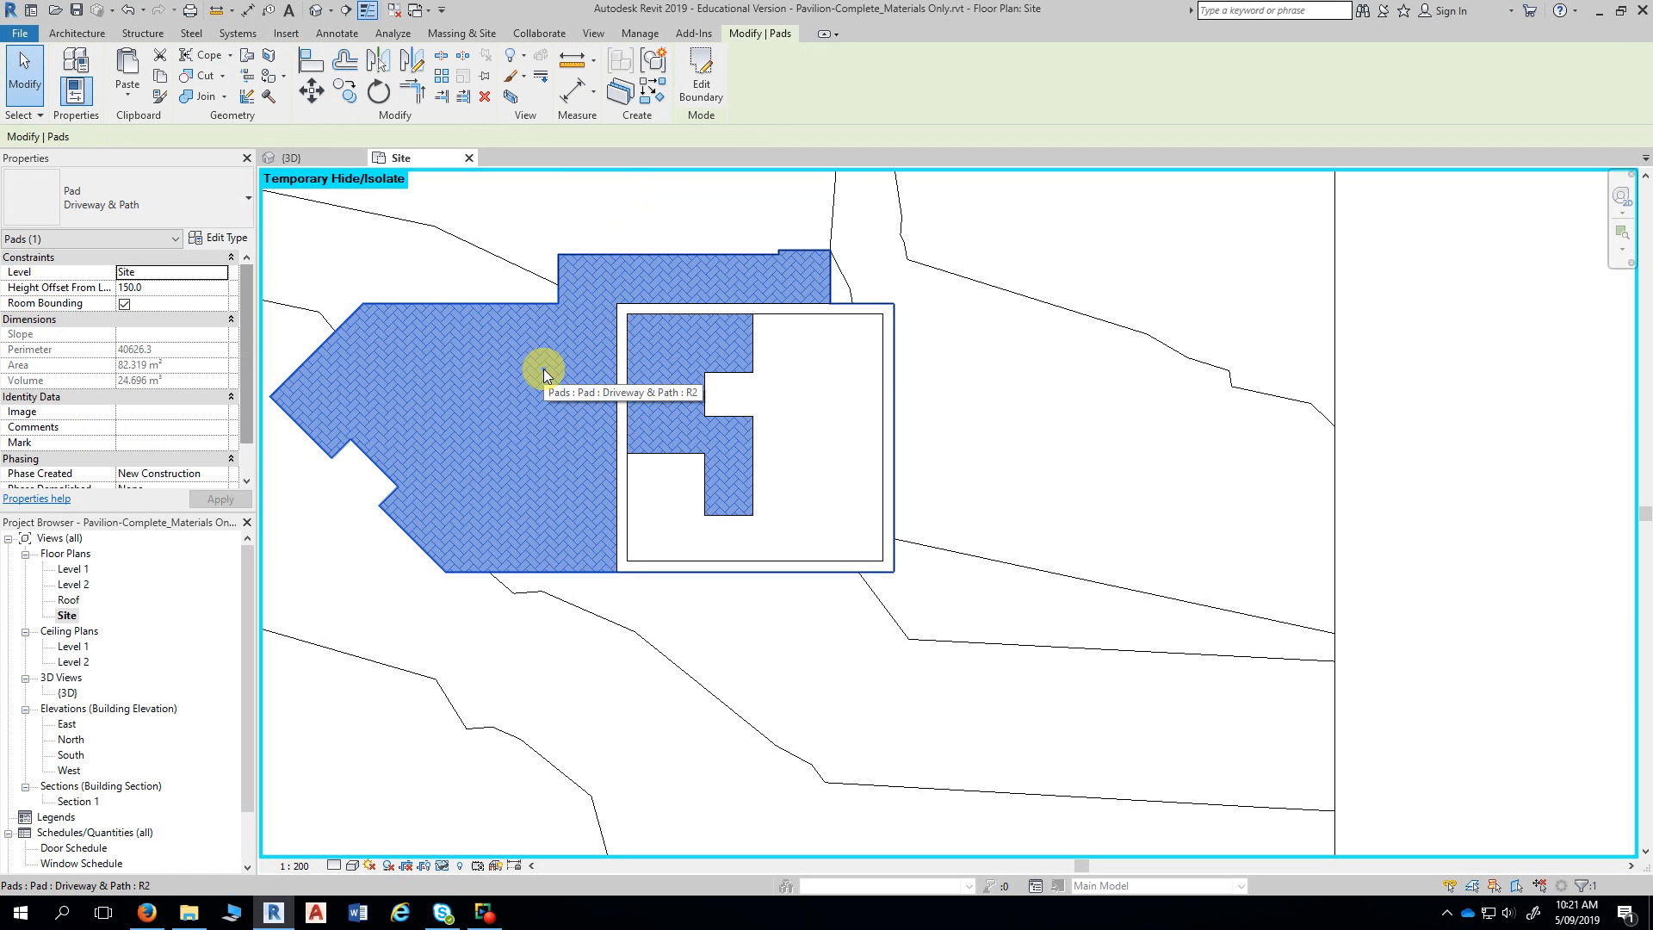
left_click(107, 215)
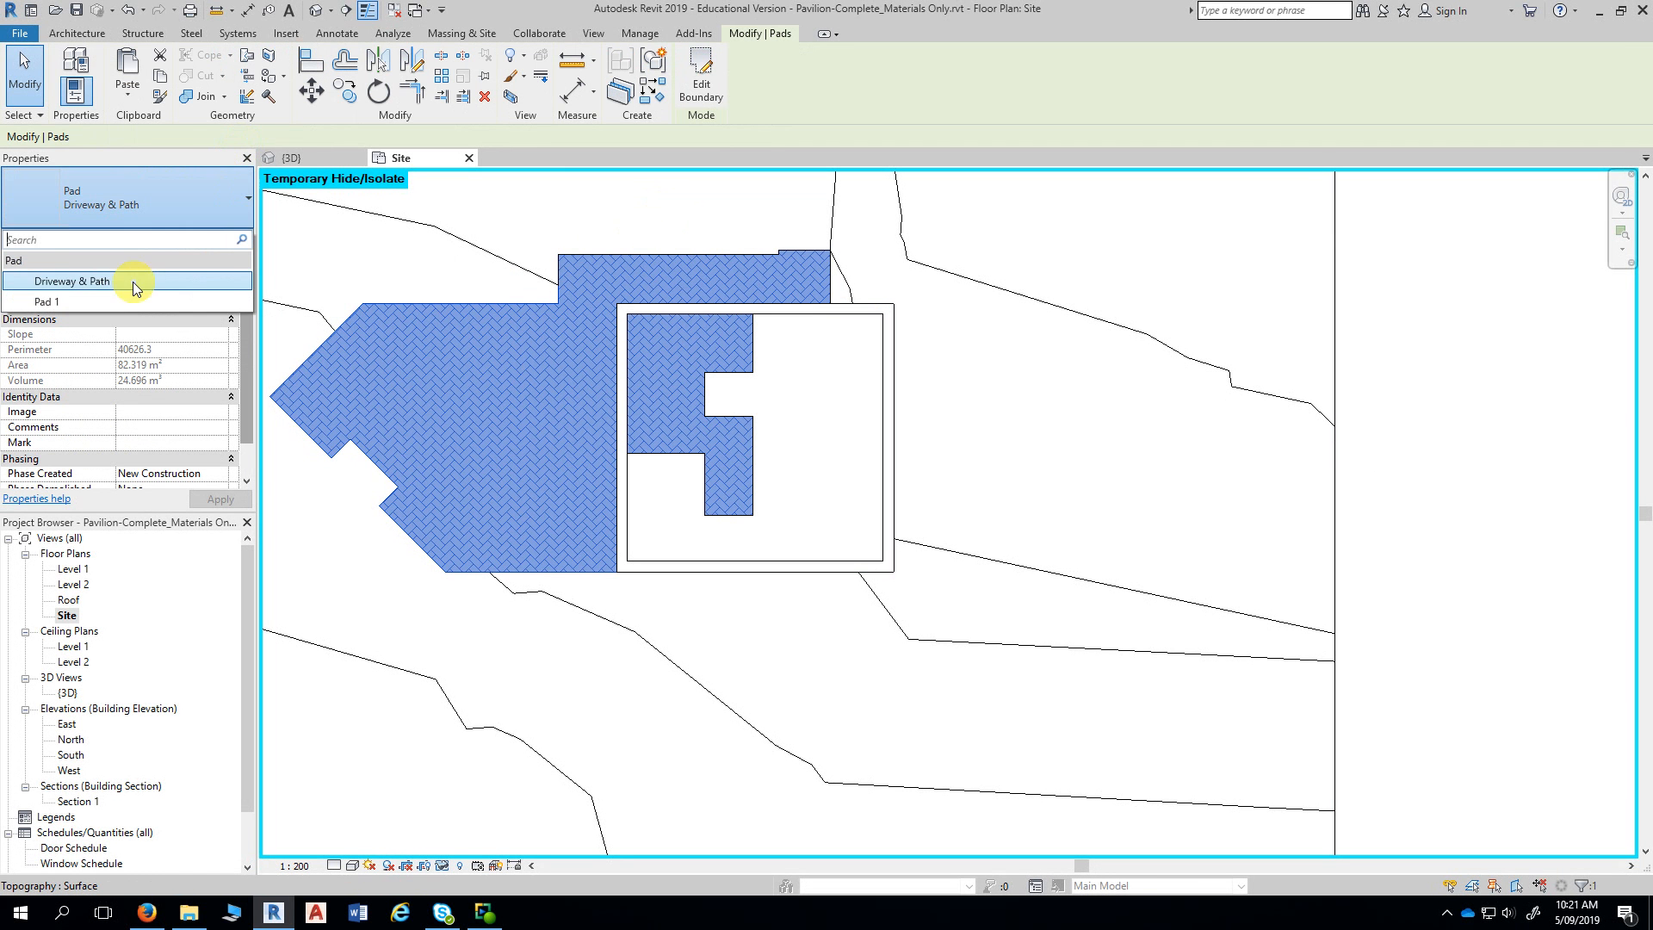
left_click(71, 300)
left_click(556, 217)
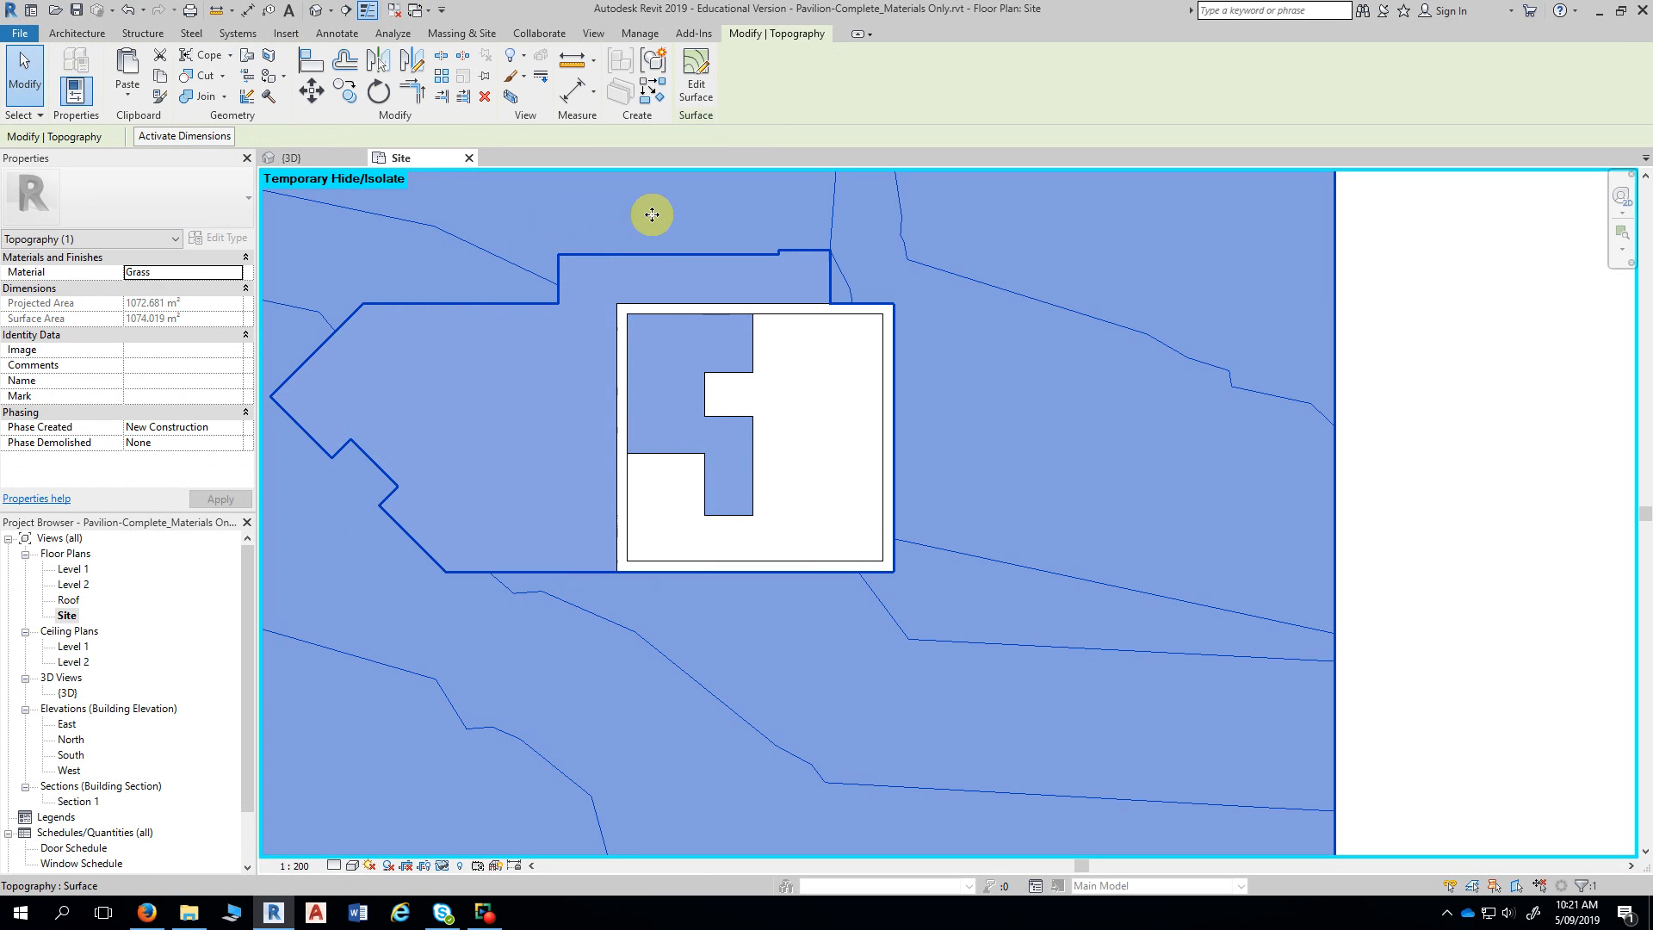
key("Escape")
middle_click_drag(1495, 383, 1484, 370)
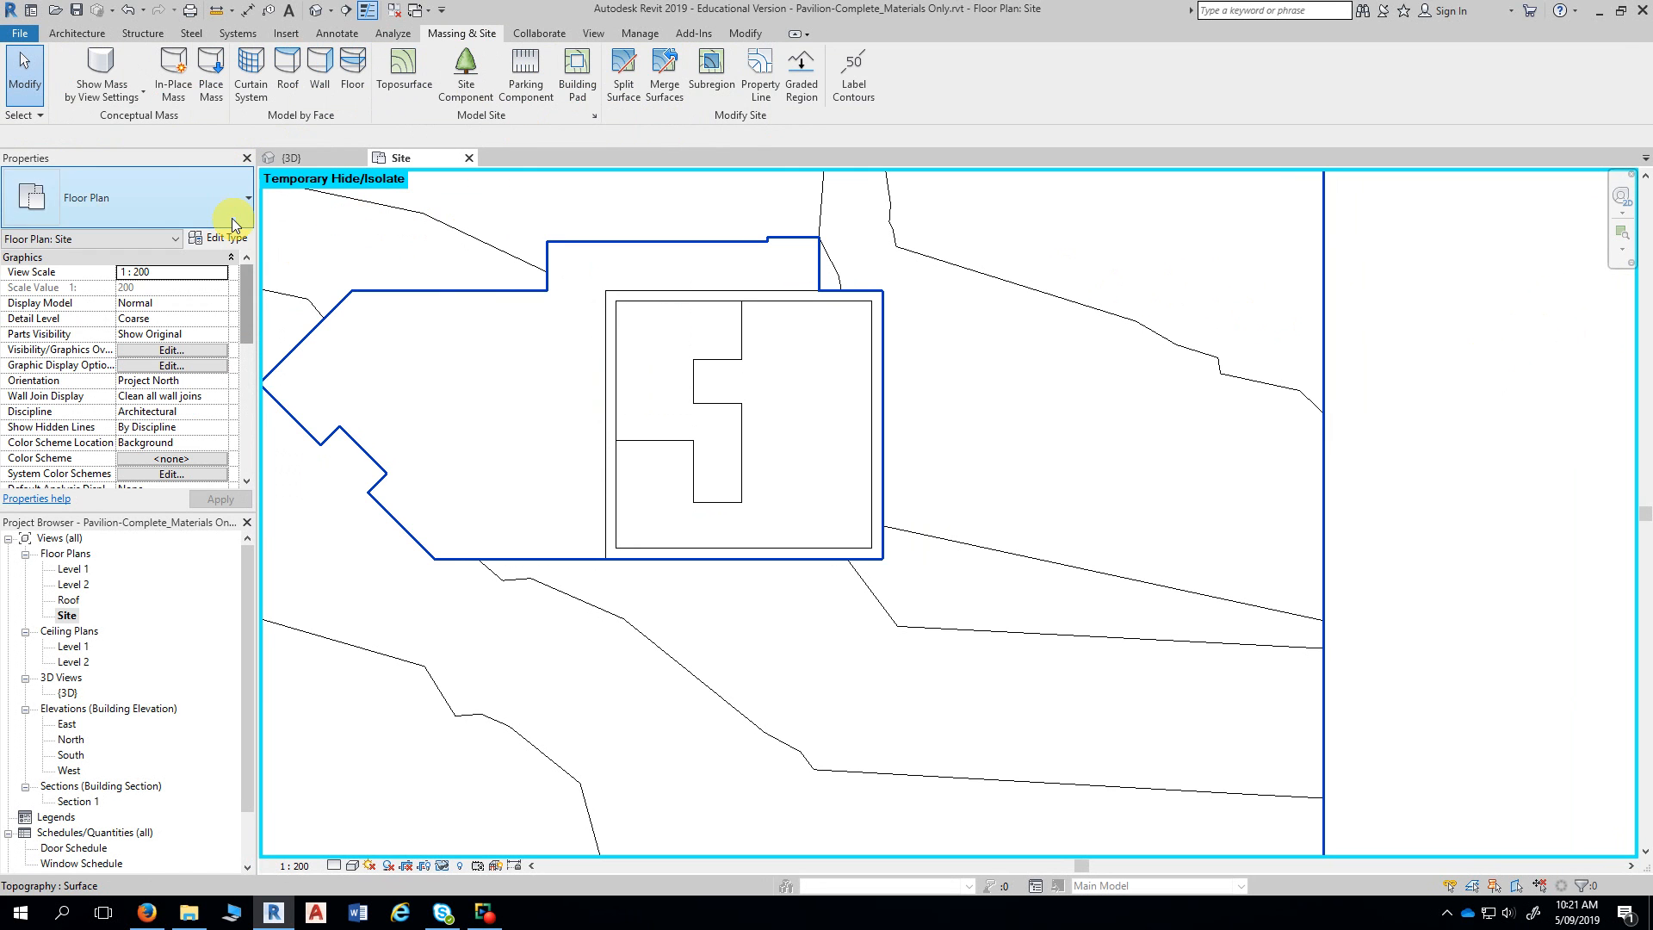
left_click(210, 204)
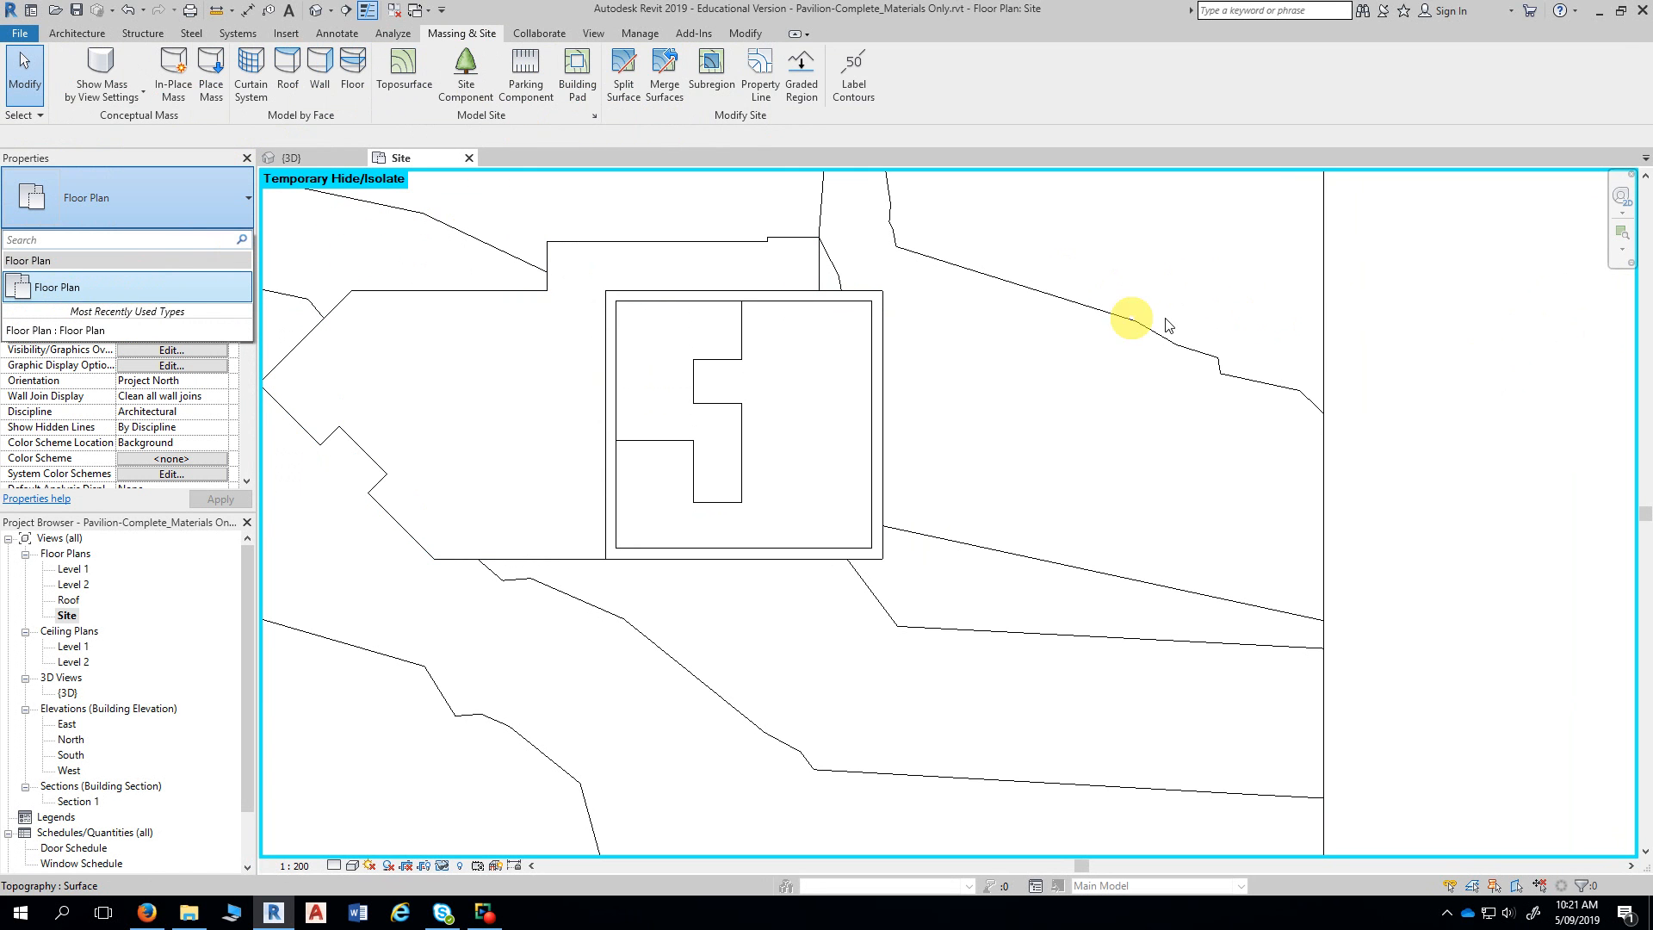
left_click(1416, 319)
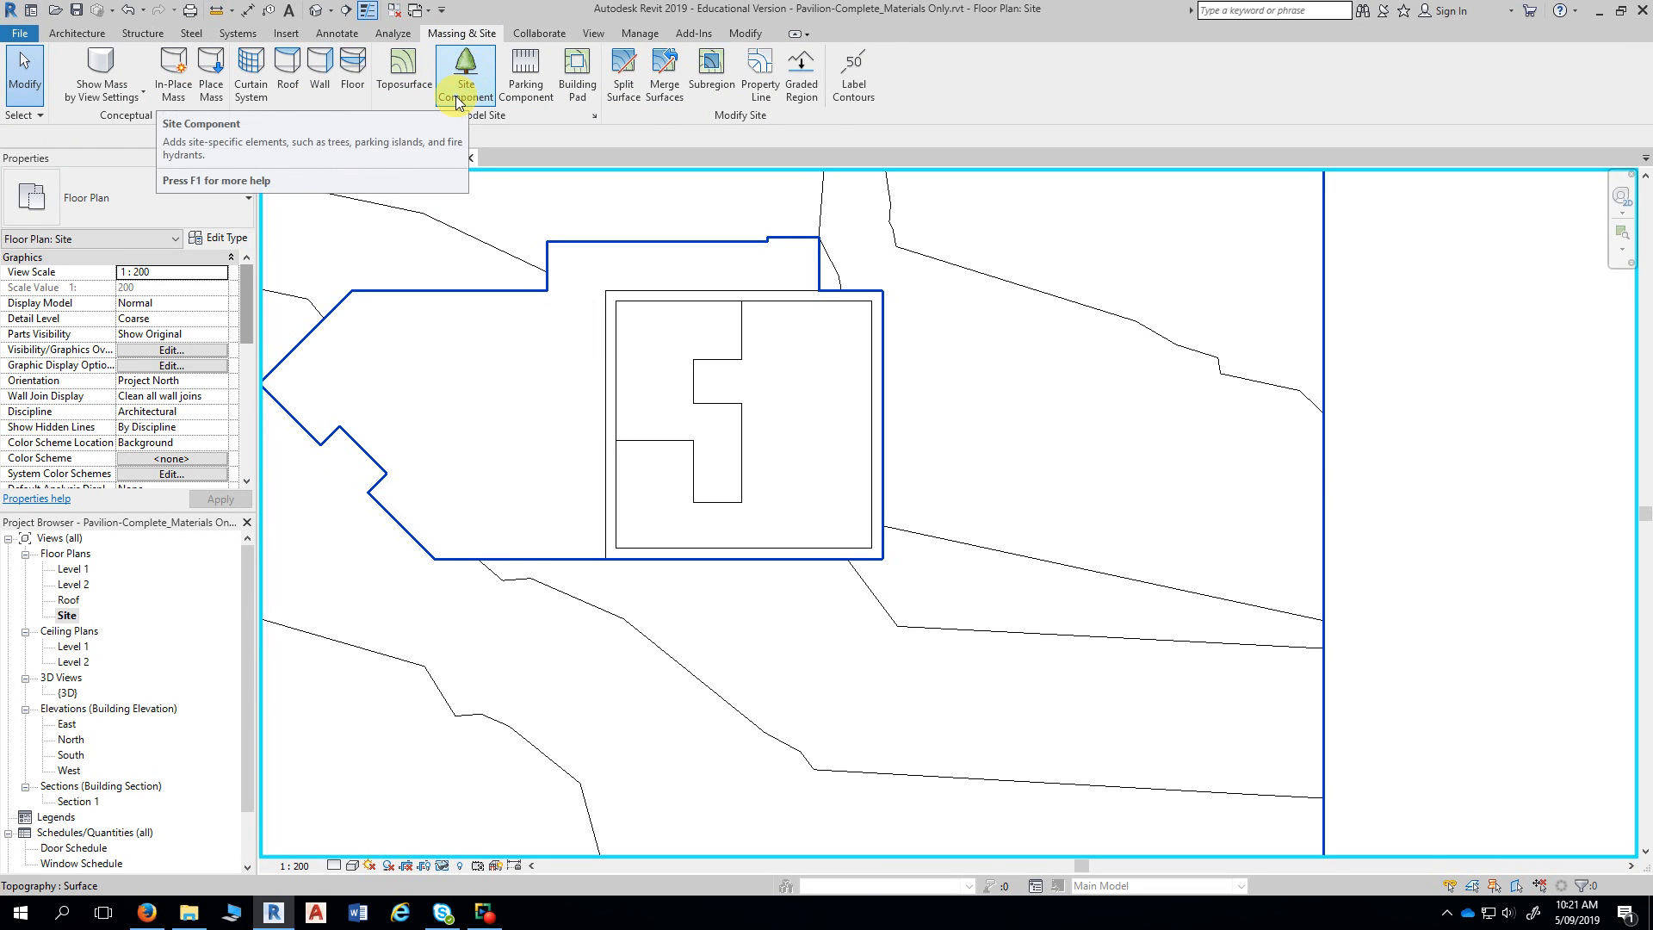
- Start a new building pad in the Site plan using the Driveway & Path type
left_click(578, 86)
left_click(937, 521)
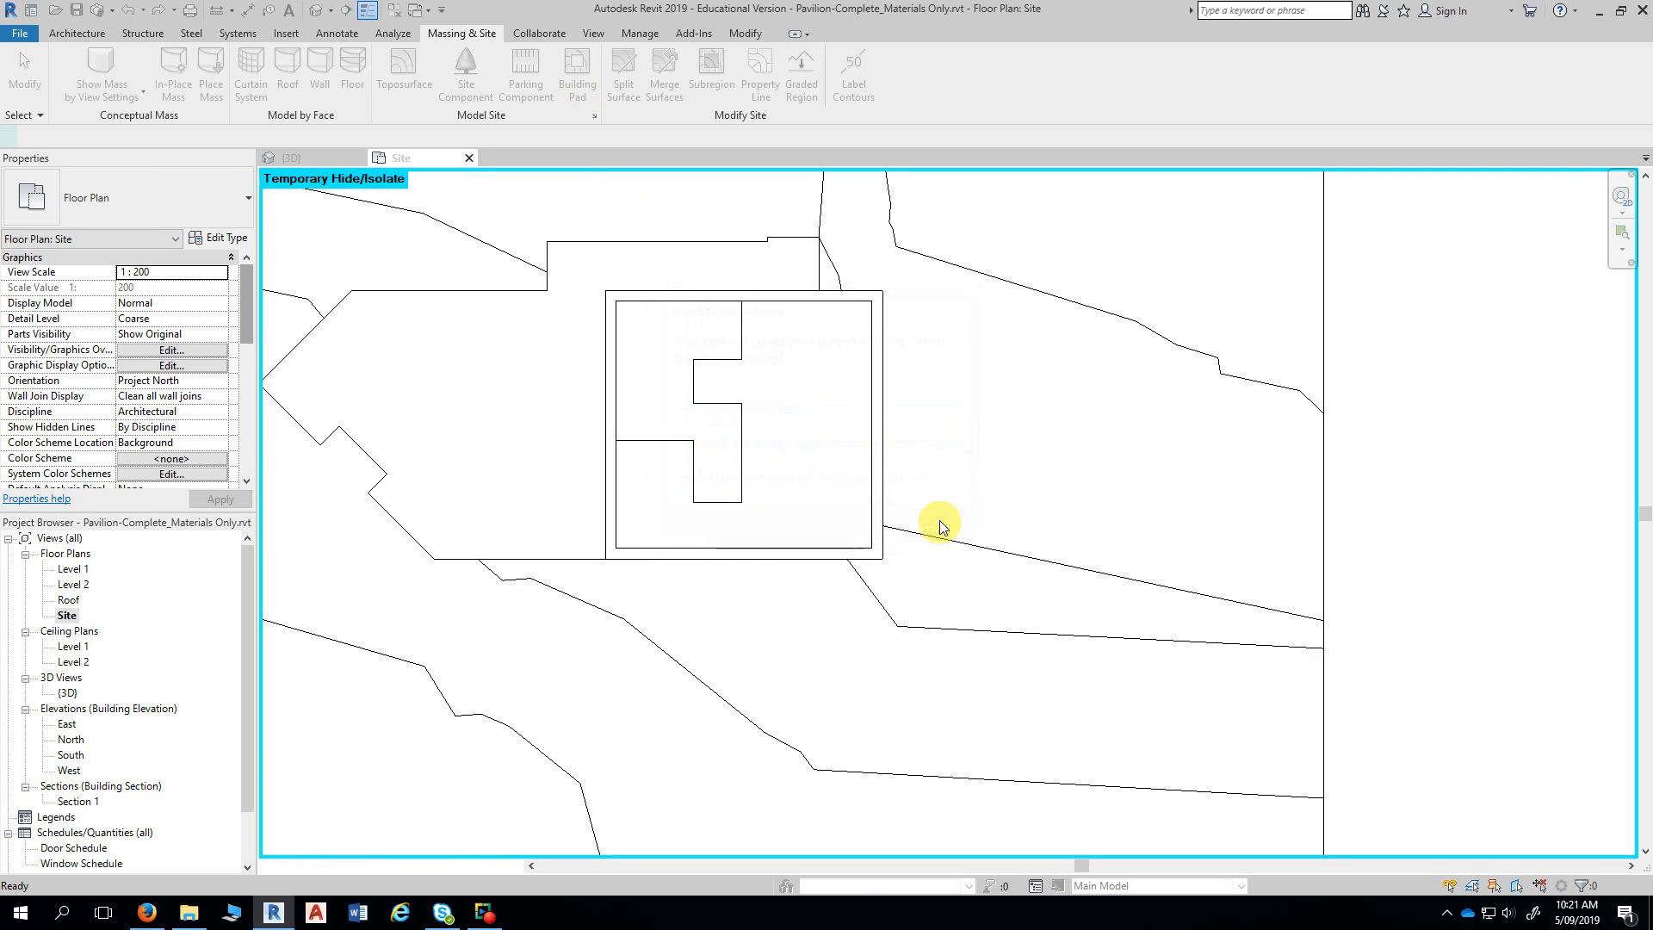
left_click(157, 200)
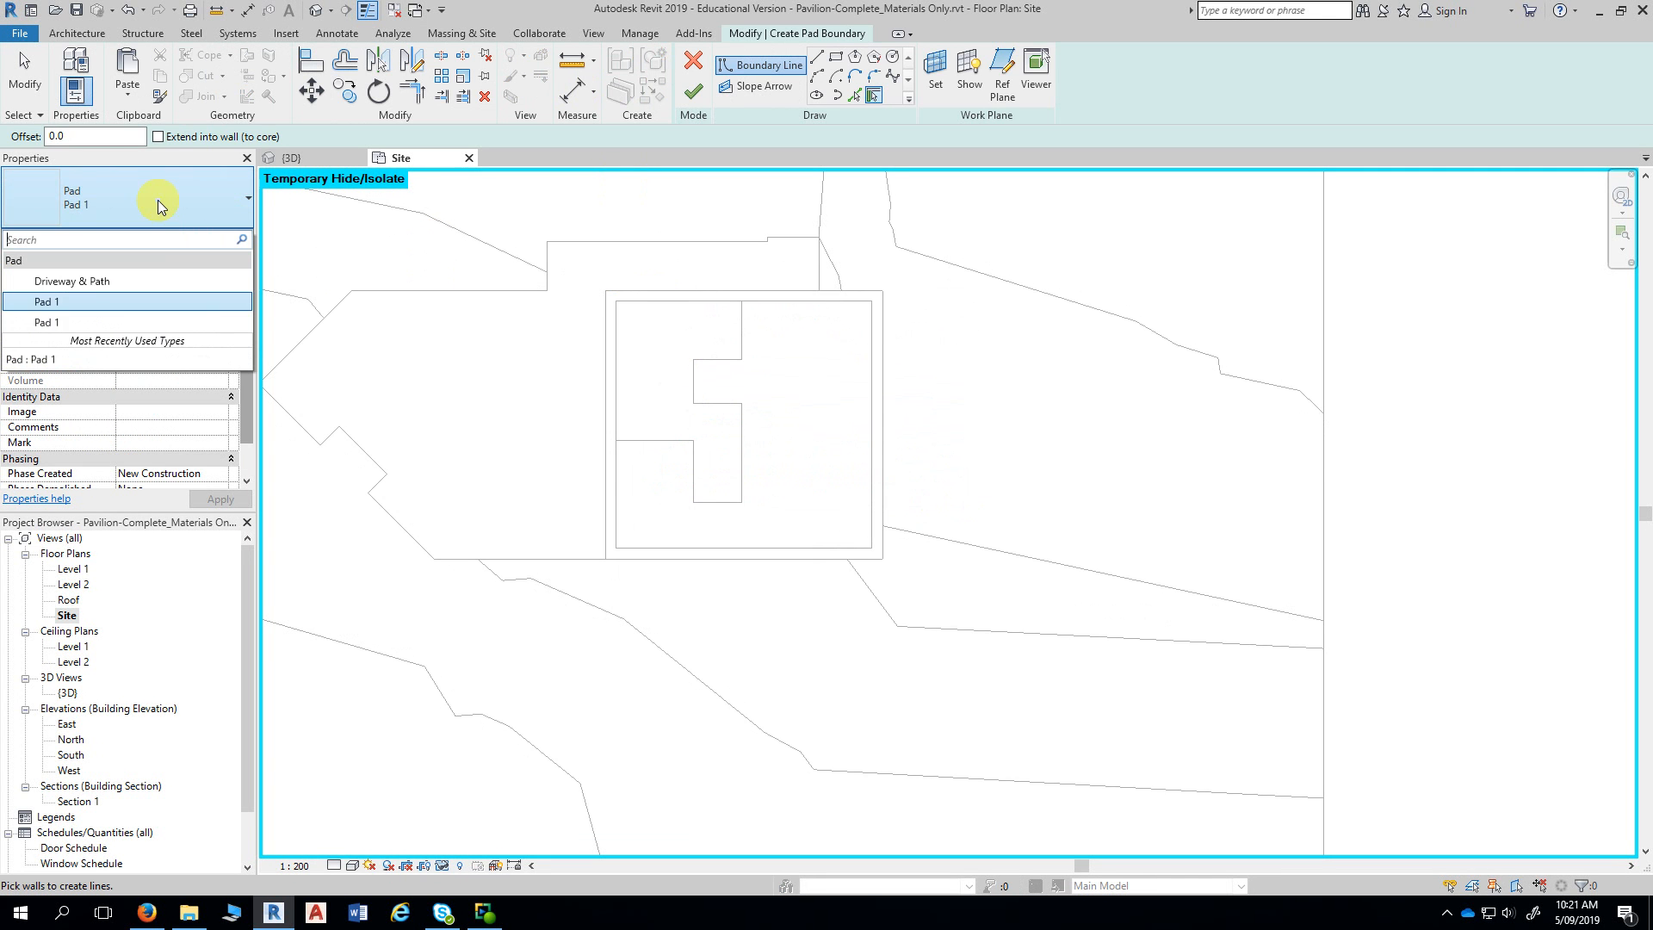
left_click(91, 281)
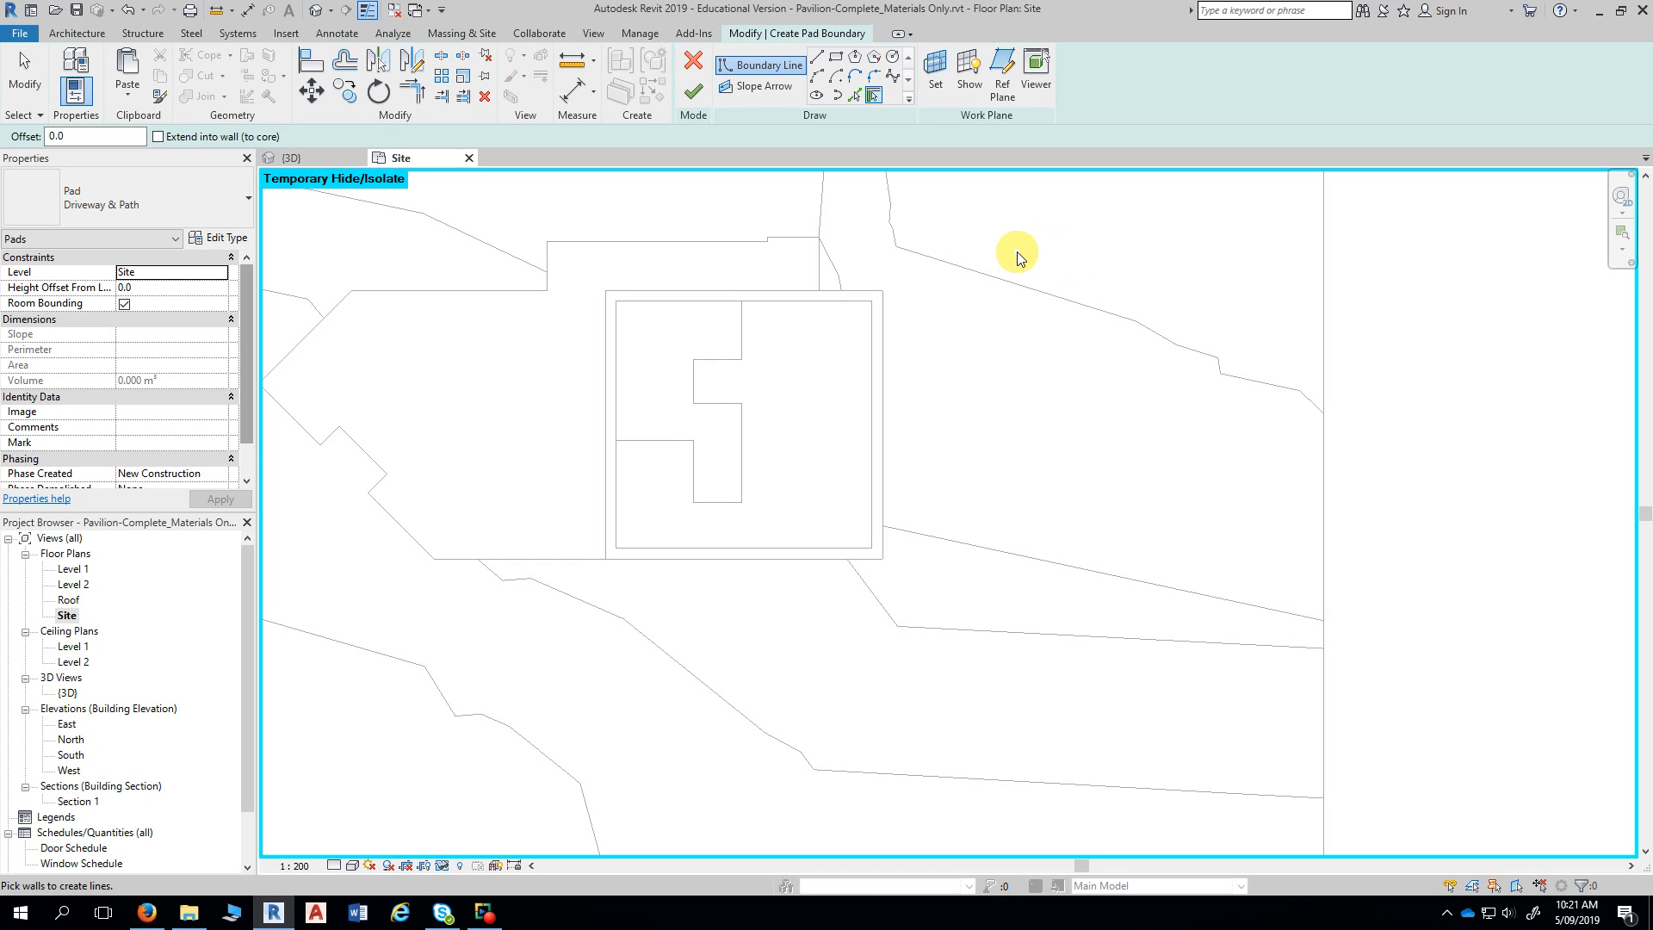
- Sketch the pad's outer boundary from the existing pad's upper-right corner: 3000 mm right, about 2040 mm down, 4700 mm right and about 3760 mm down
left_click(816, 61)
scroll(960, 232, "up", 1)
middle_click_drag(968, 232, 854, 217)
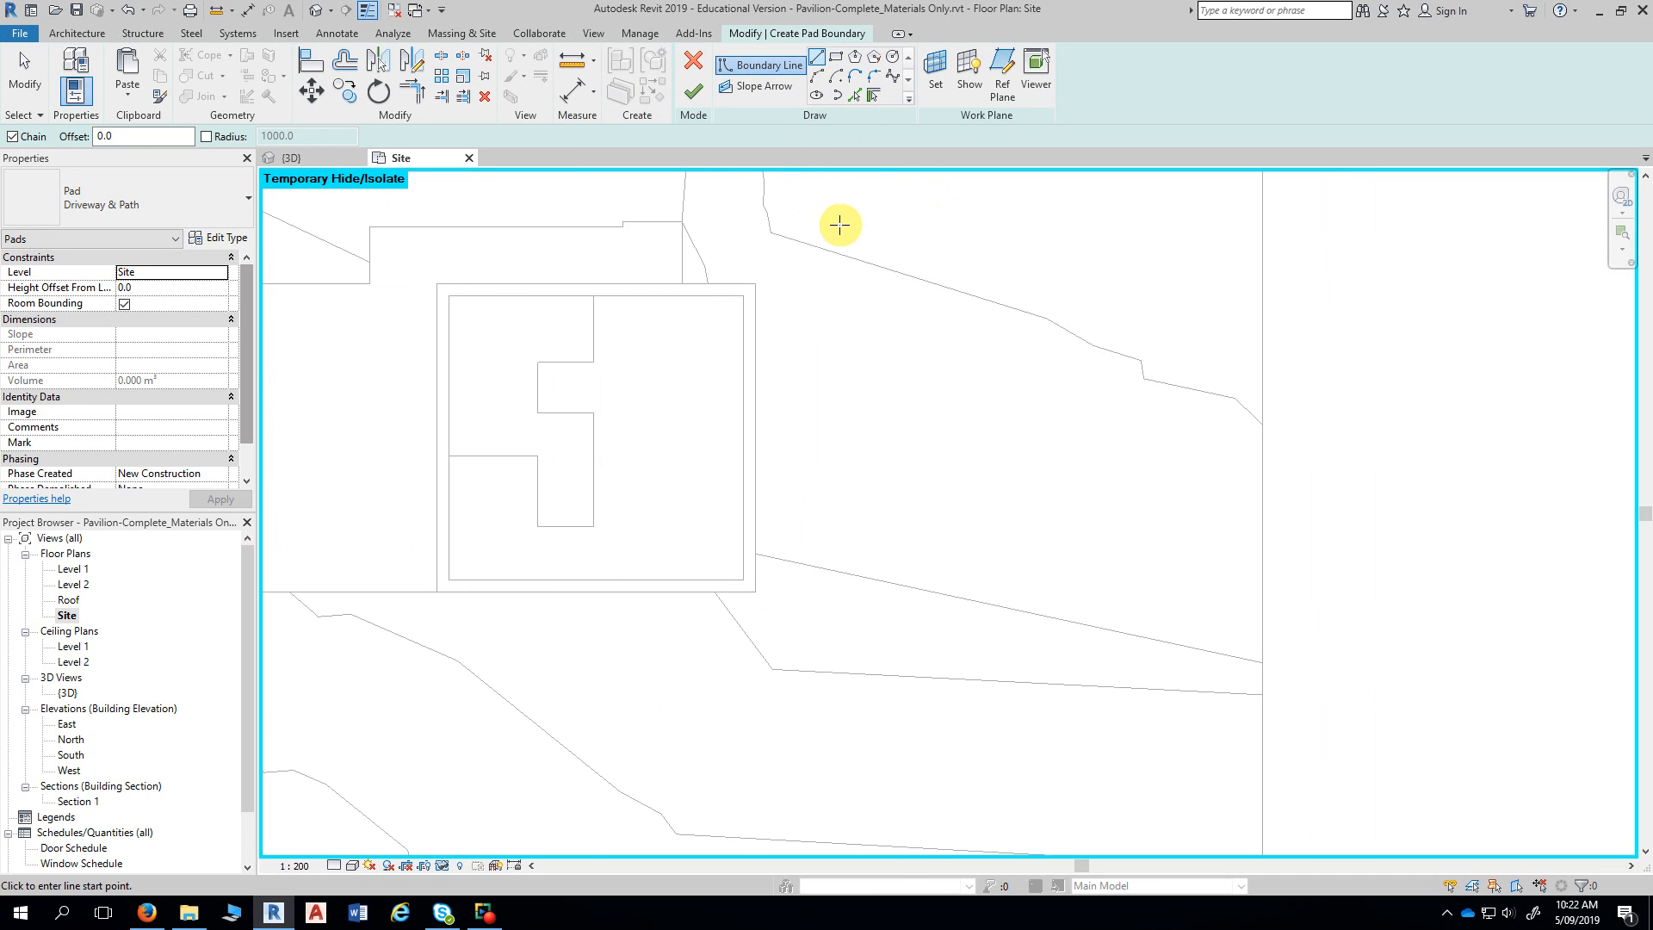
left_click(682, 221)
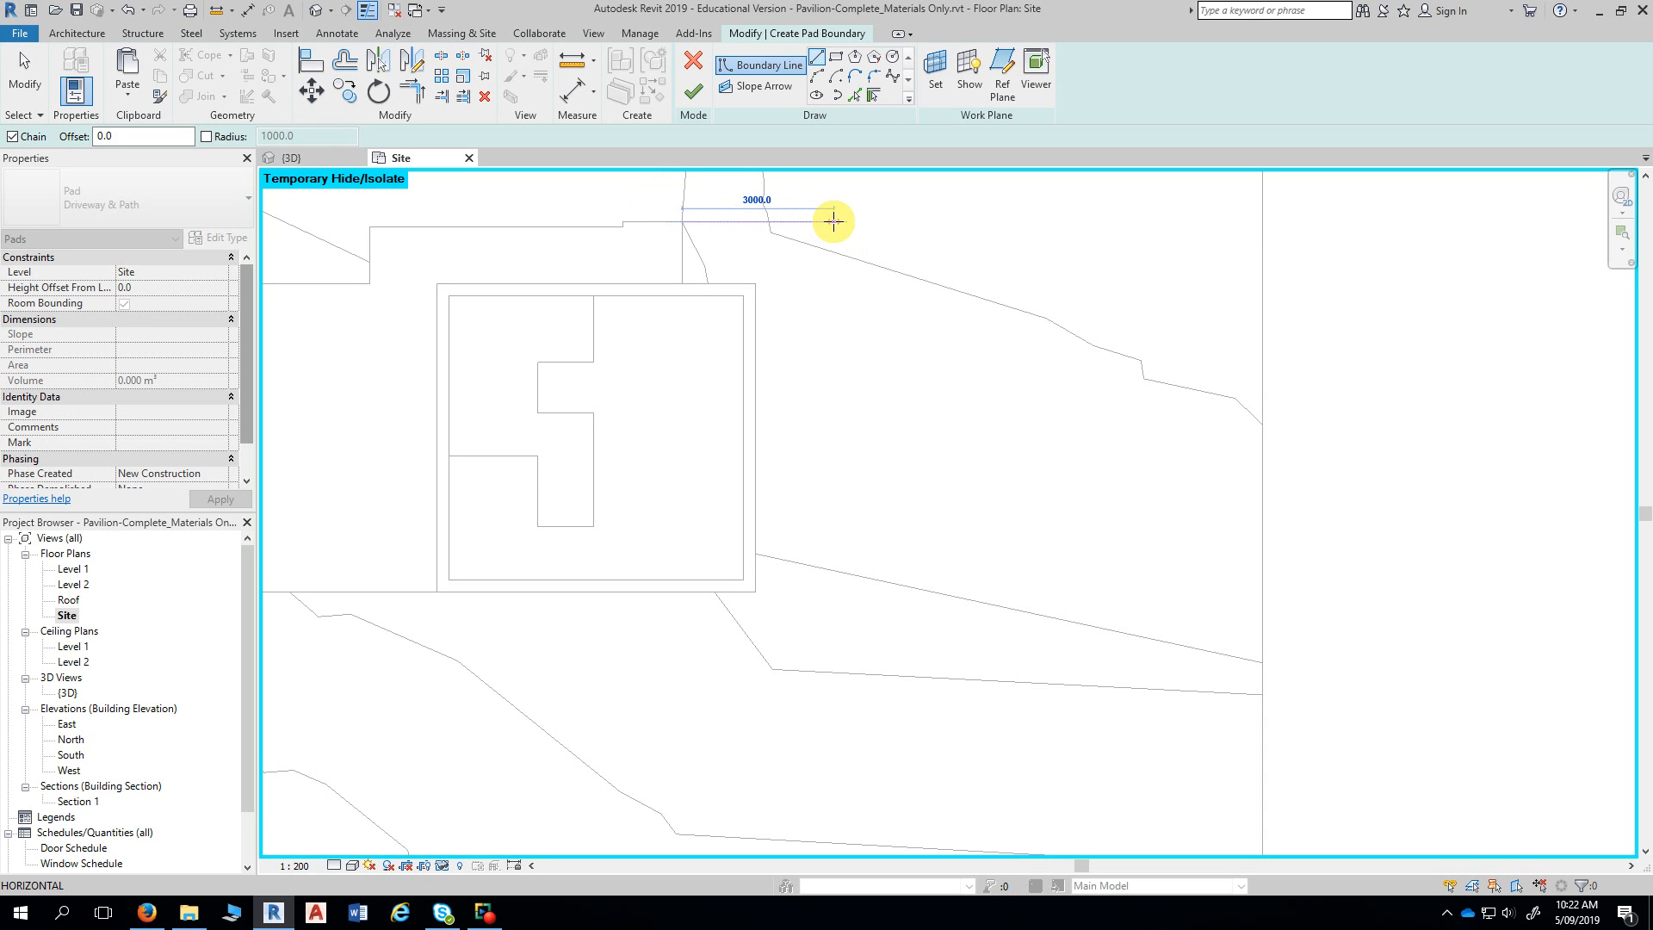
left_click(832, 222)
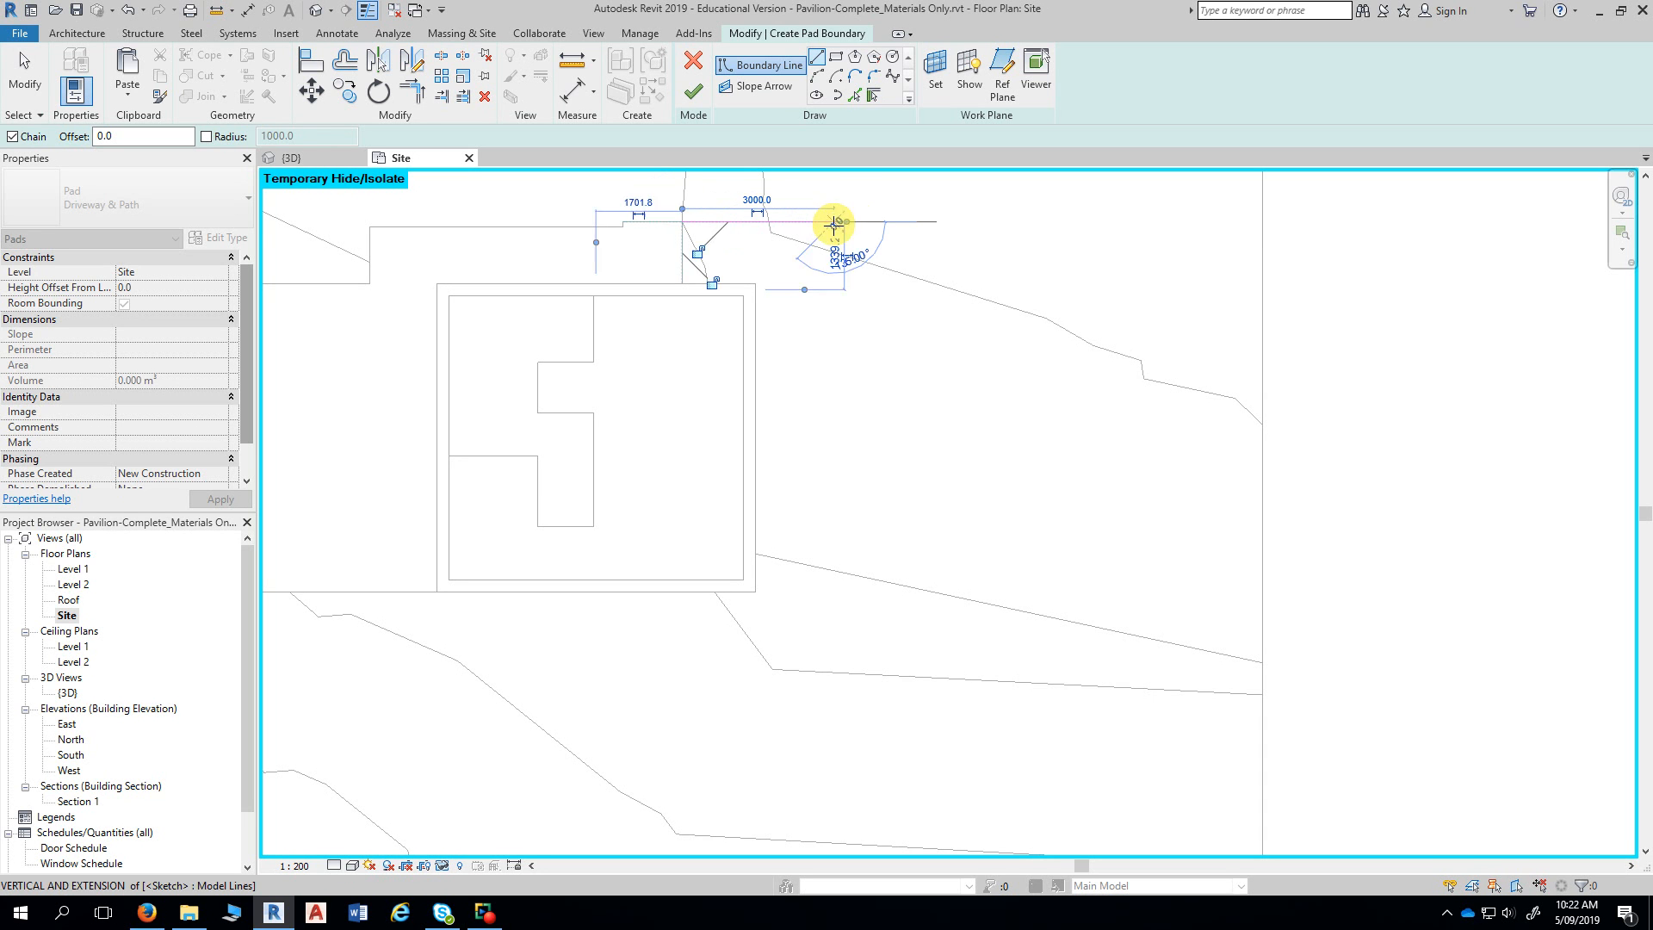
left_click(833, 325)
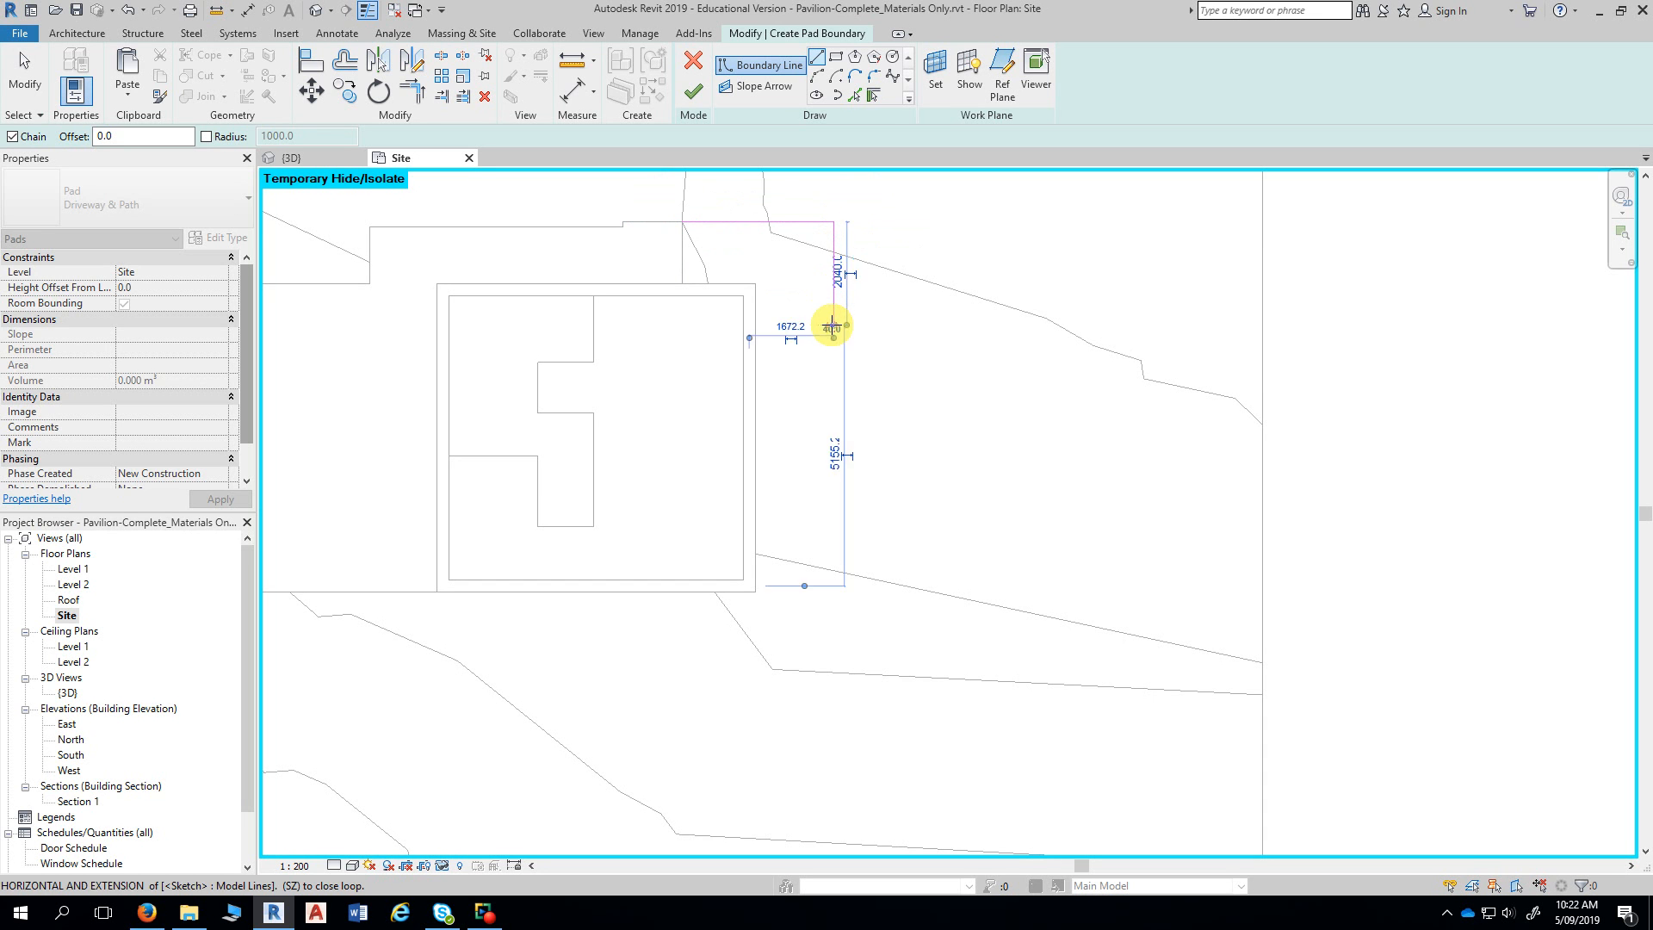
left_click(1072, 325)
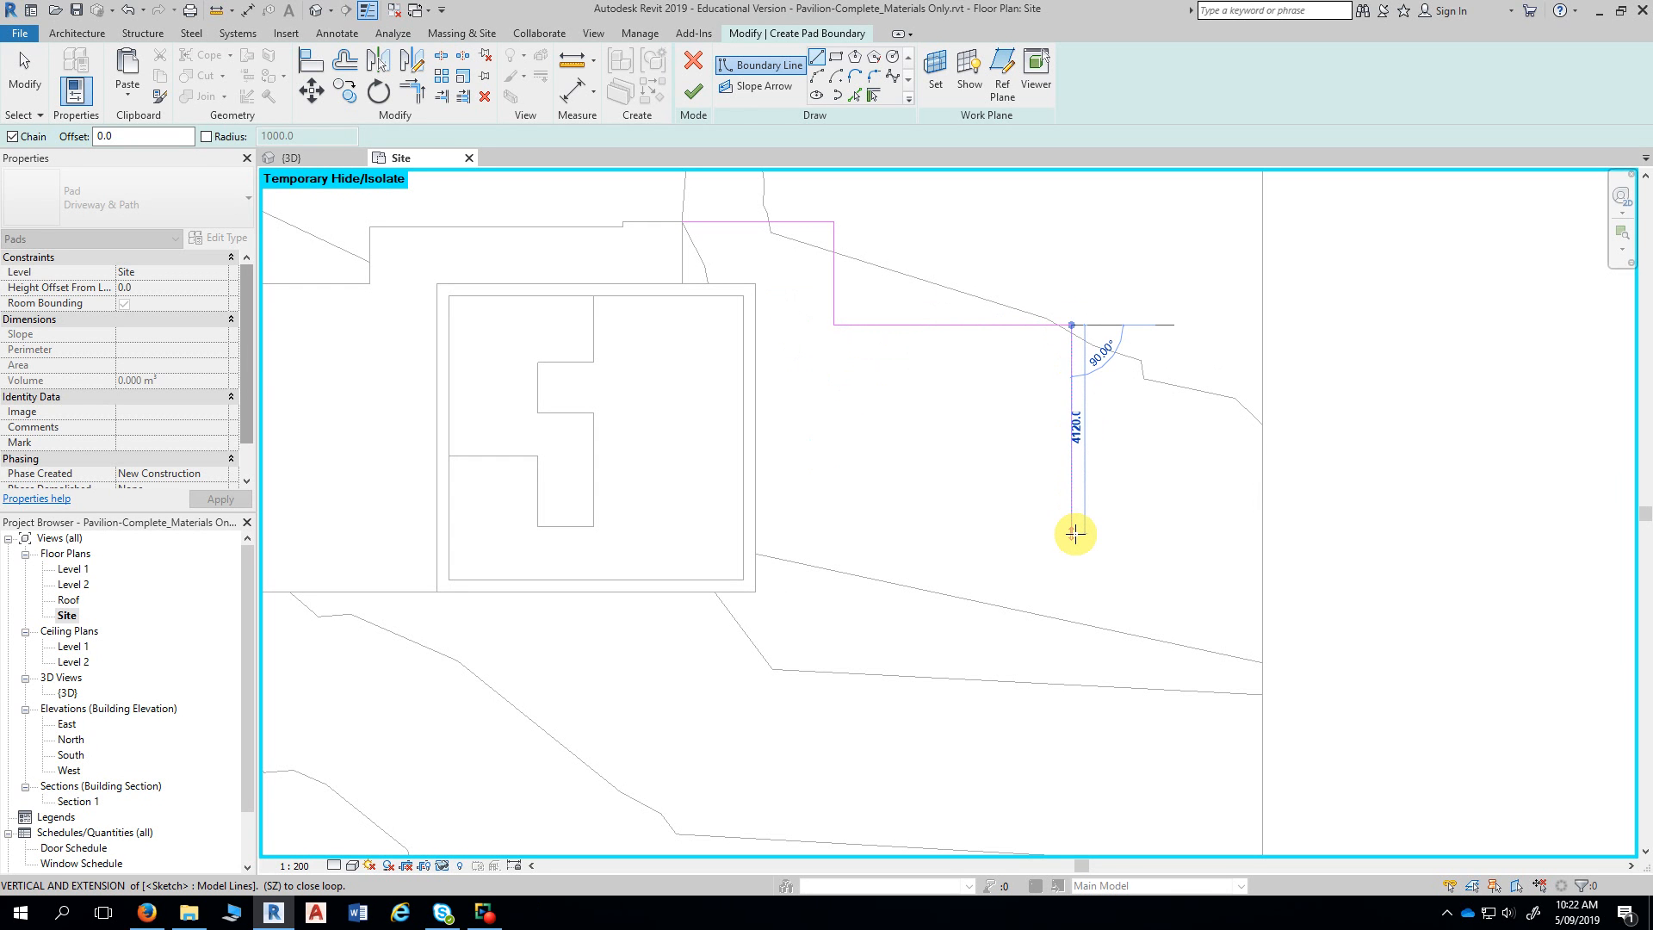
left_click(1074, 515)
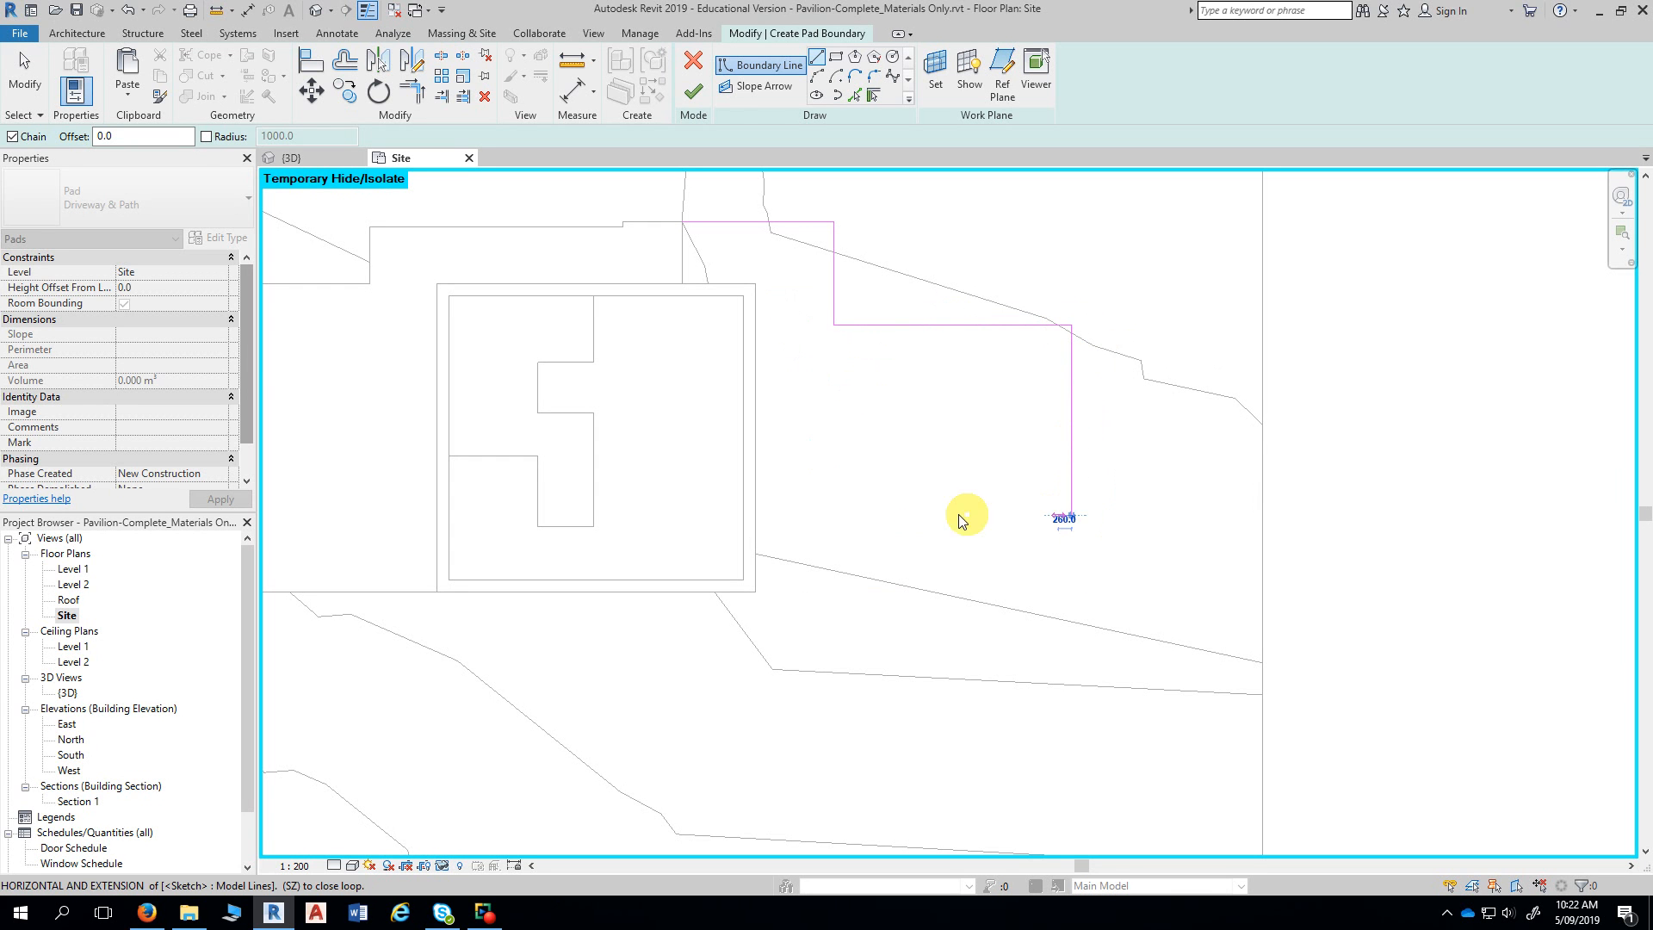
- Close the pad boundary by sketching back to the pavilion's outer wall face, up around its corner and back to the starting point
left_click(755, 515)
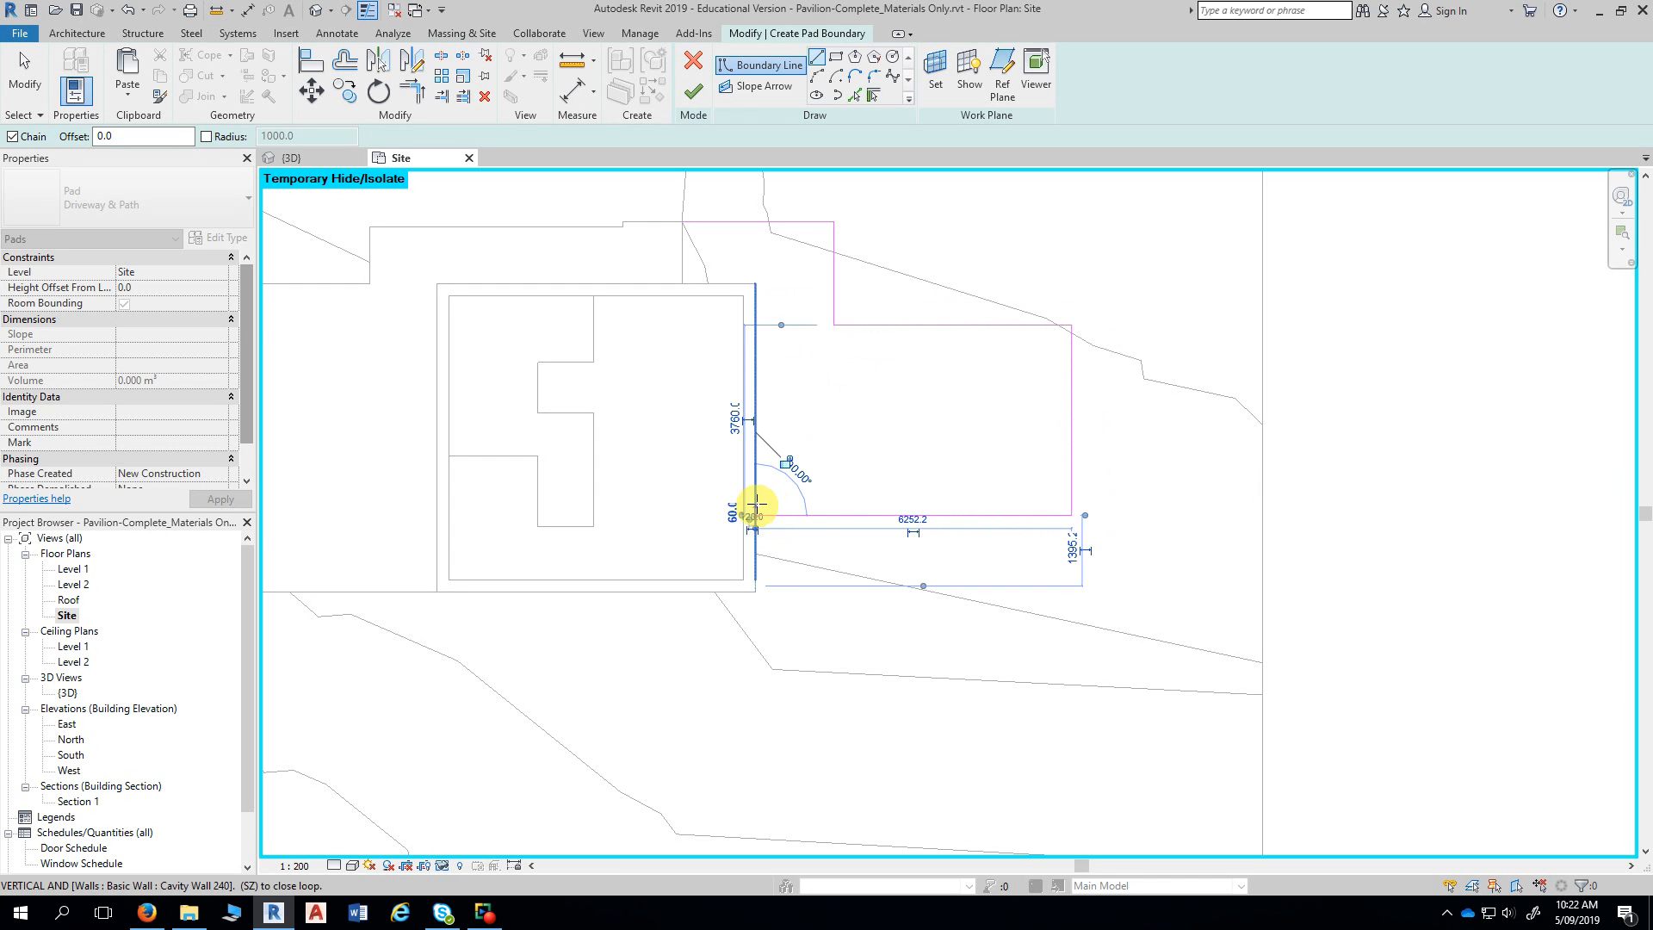
left_click(742, 284)
left_click(683, 283)
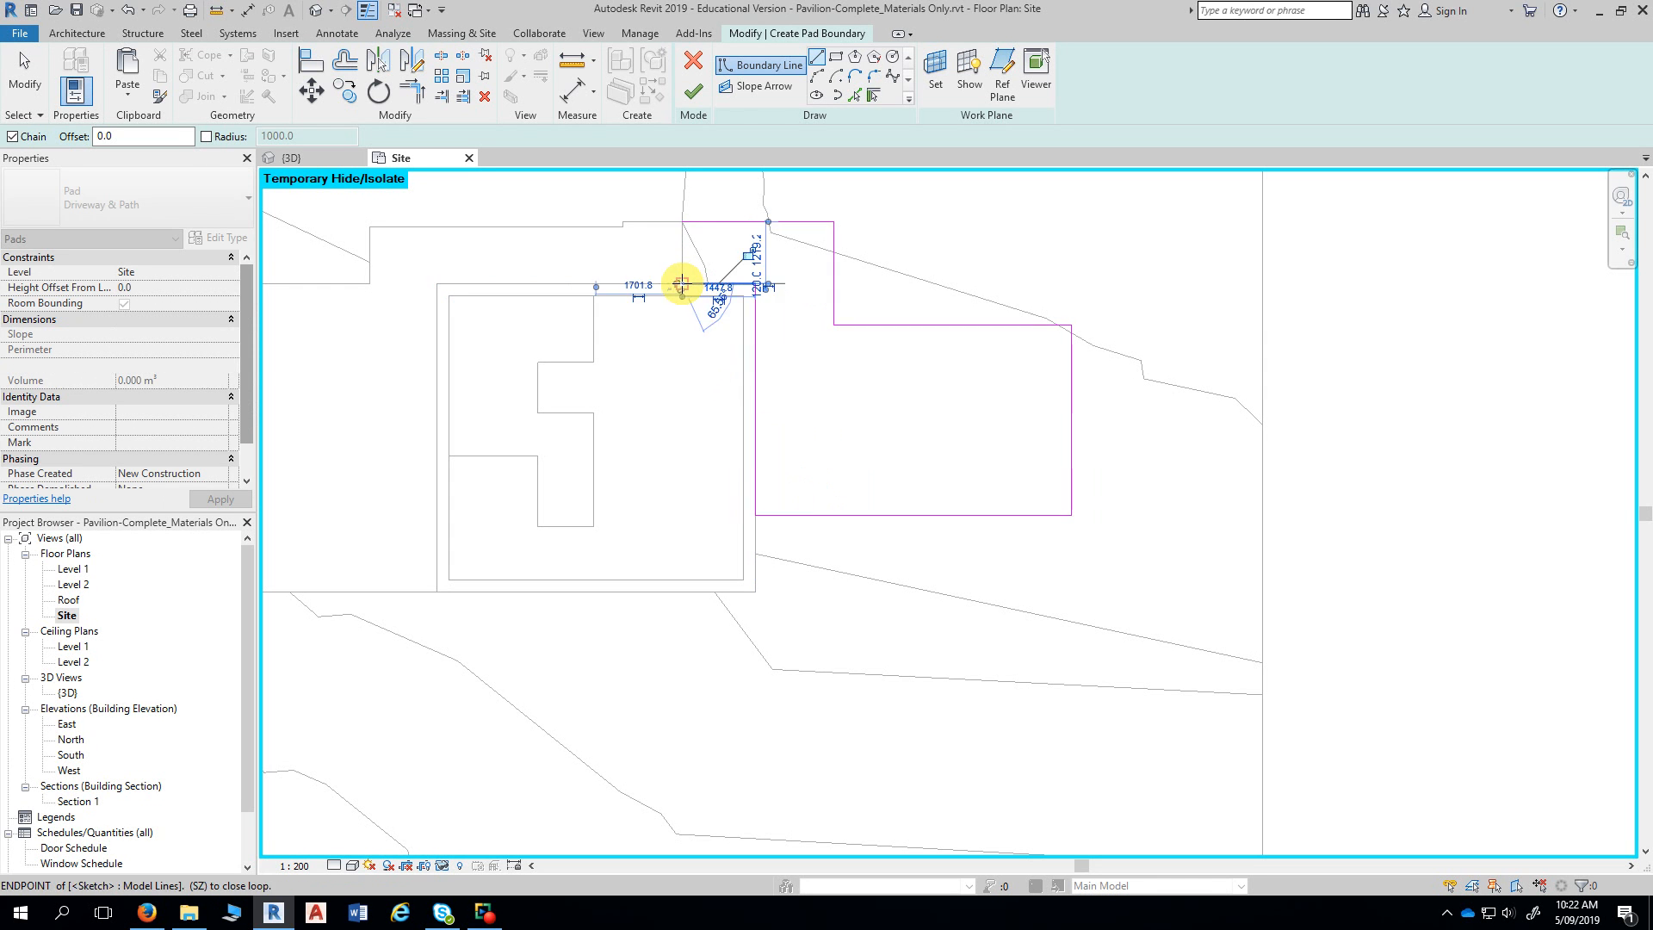
left_click(682, 222)
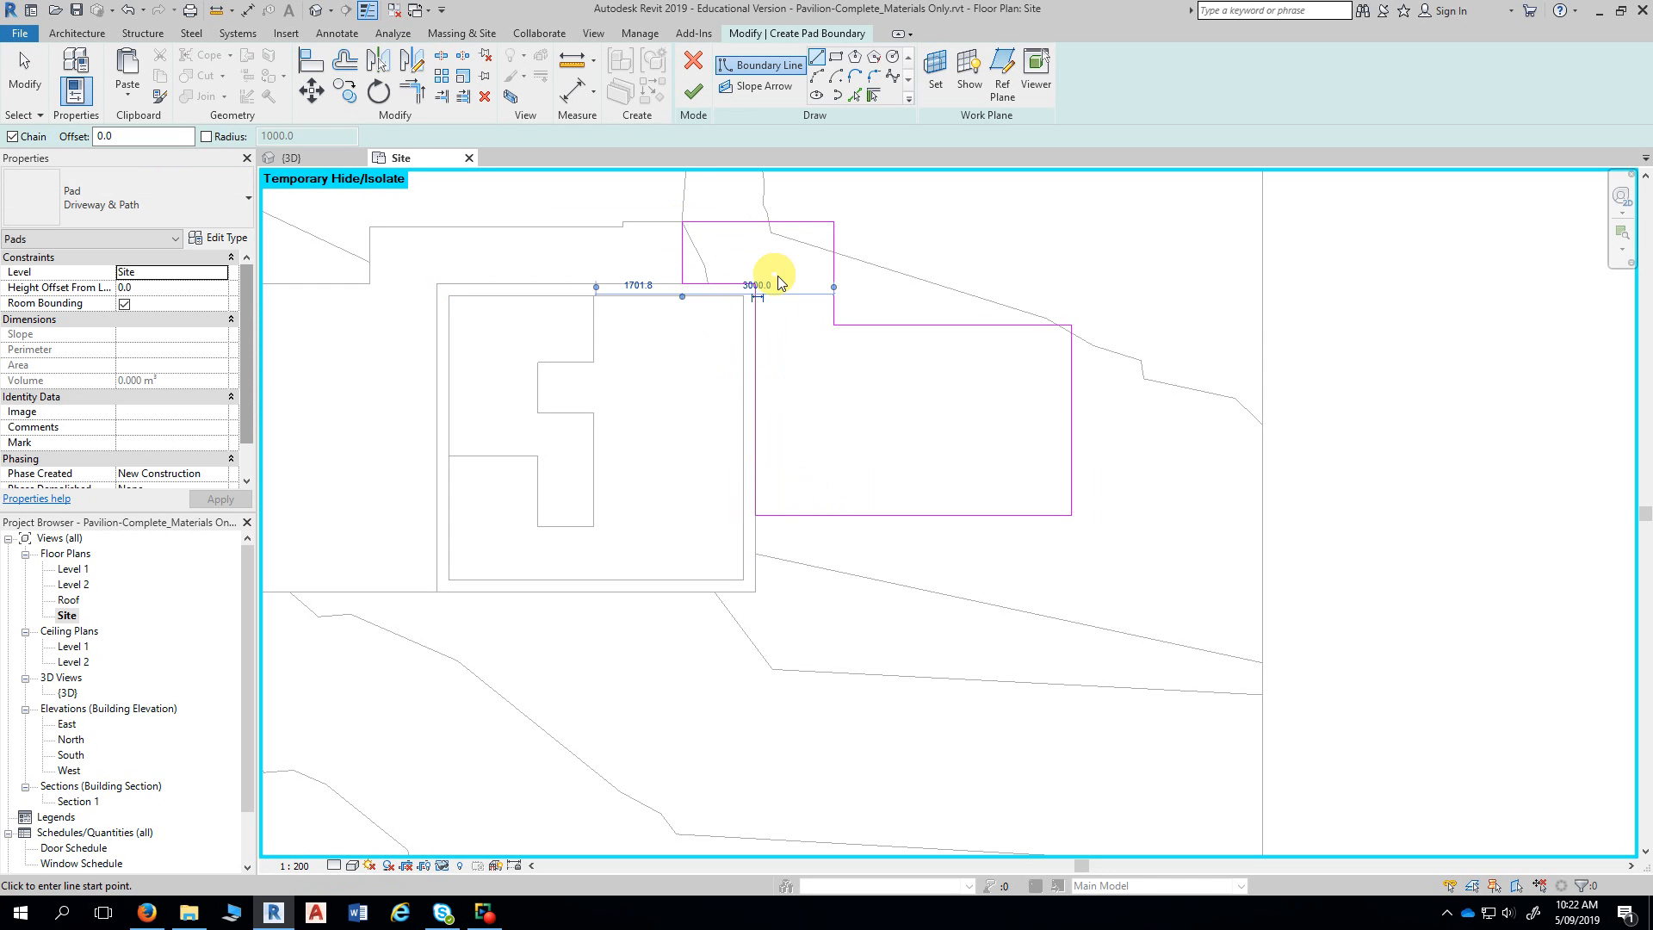
key("Escape")
key("Escape")
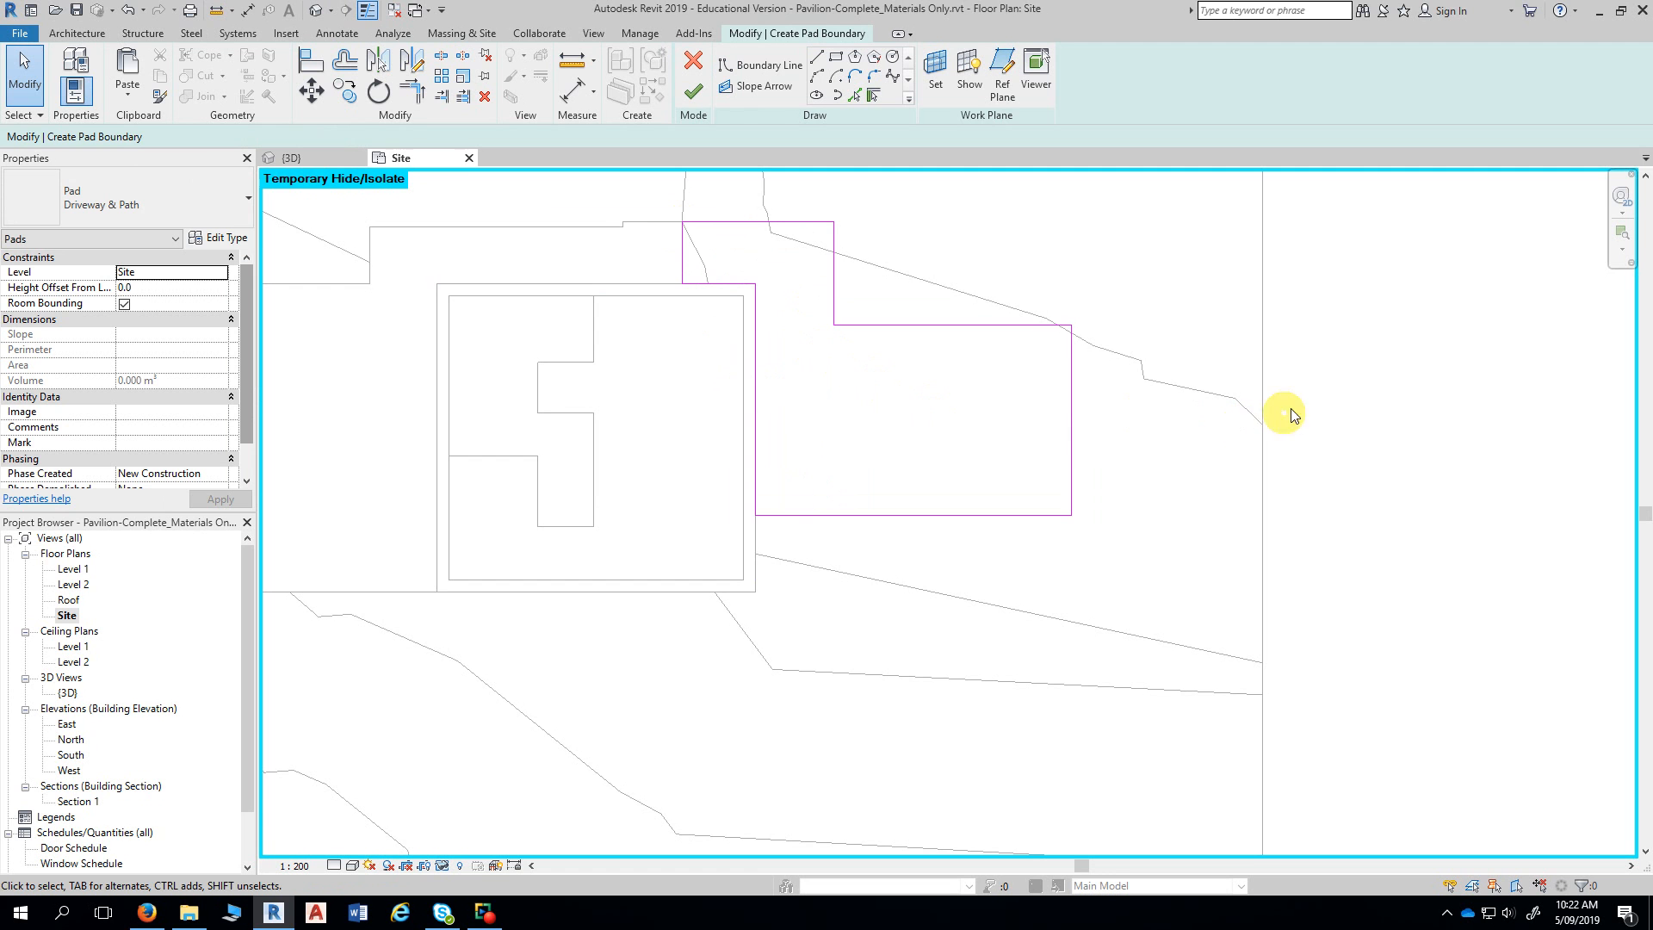
- Add aligned dimensions for the paved area's width from the pavilion wall and for the height of its wide rectangular part
scroll(1332, 402, "up", 1)
middle_click_drag(1332, 402, 1486, 446)
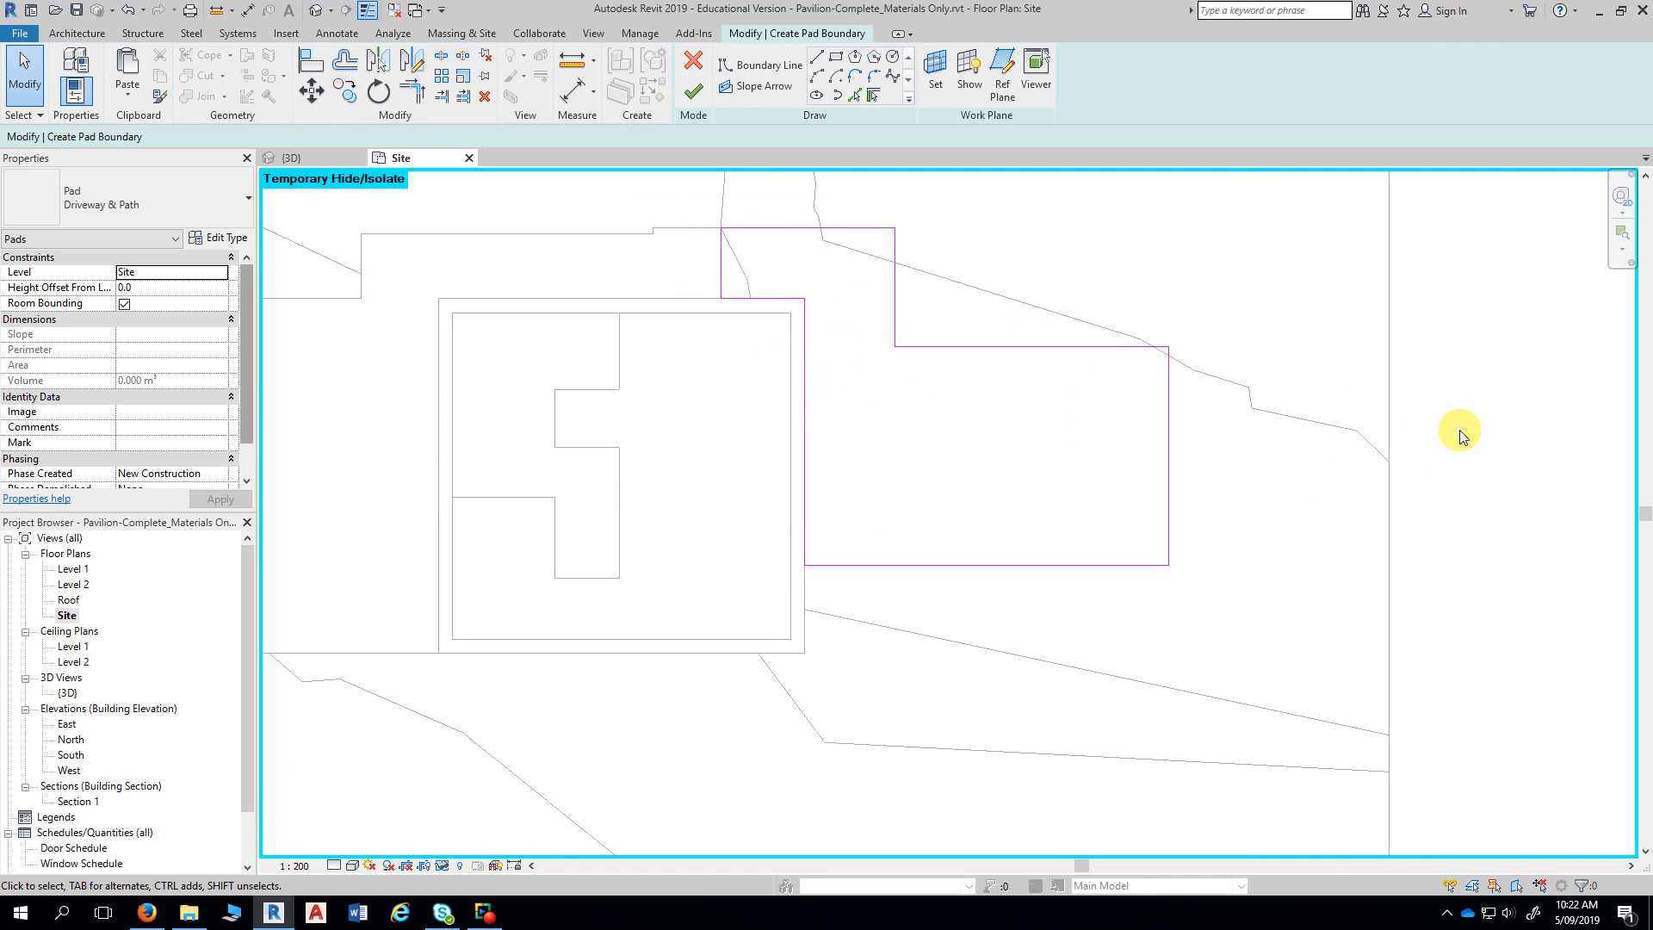
middle_click_drag(1063, 457, 981, 425)
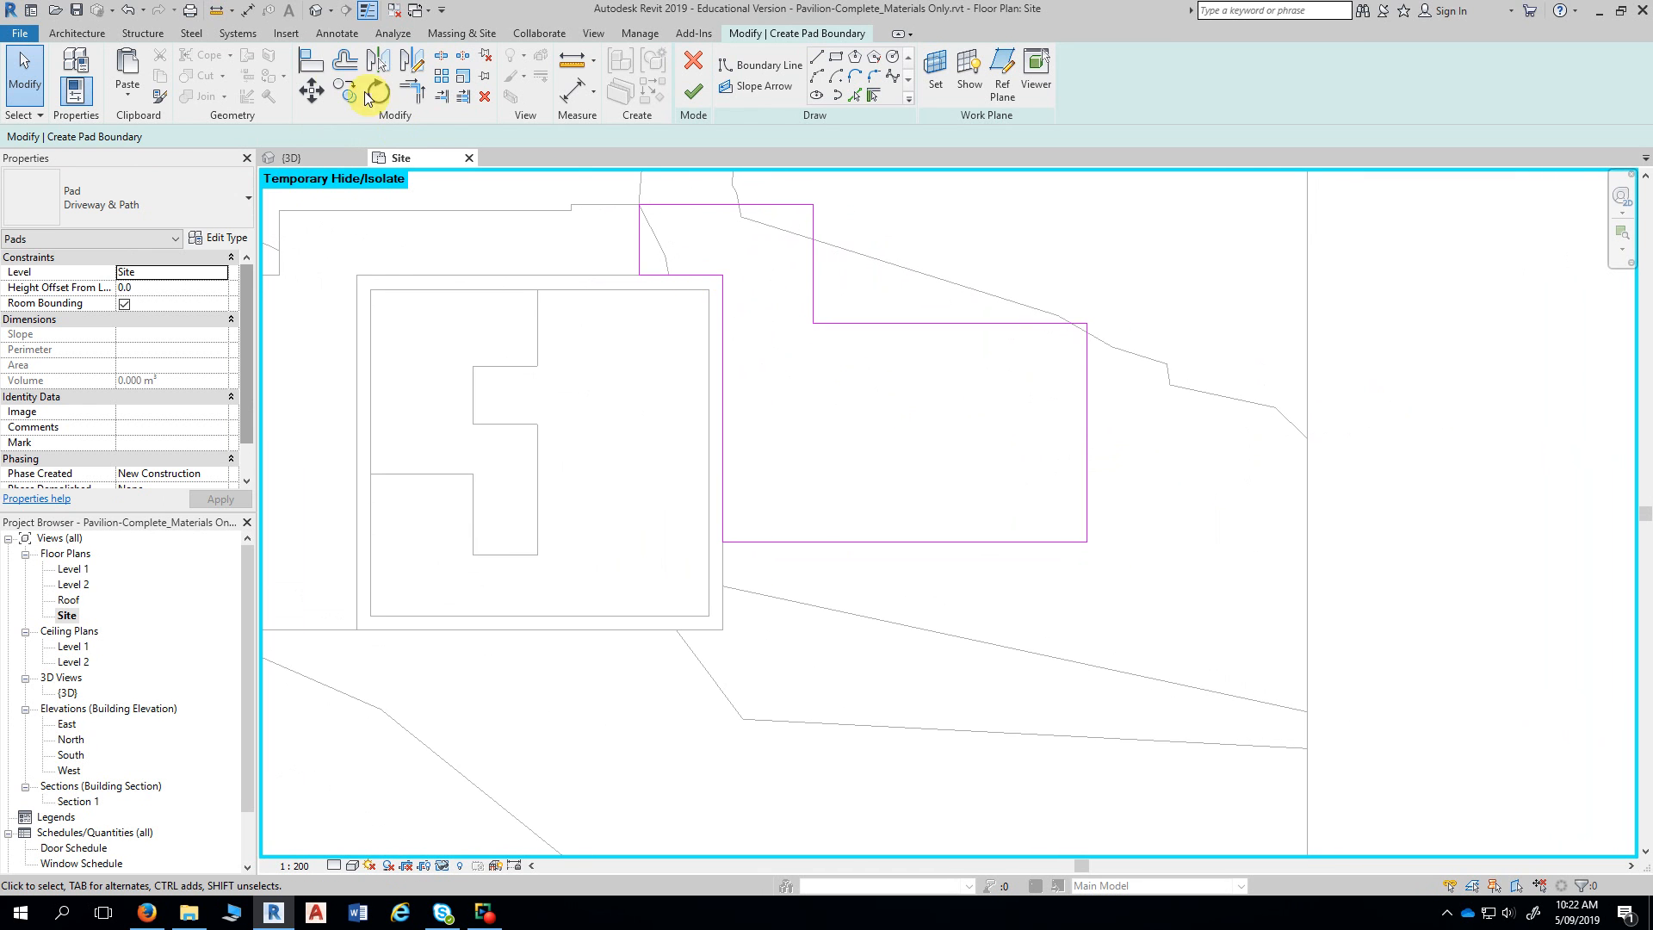
left_click(247, 10)
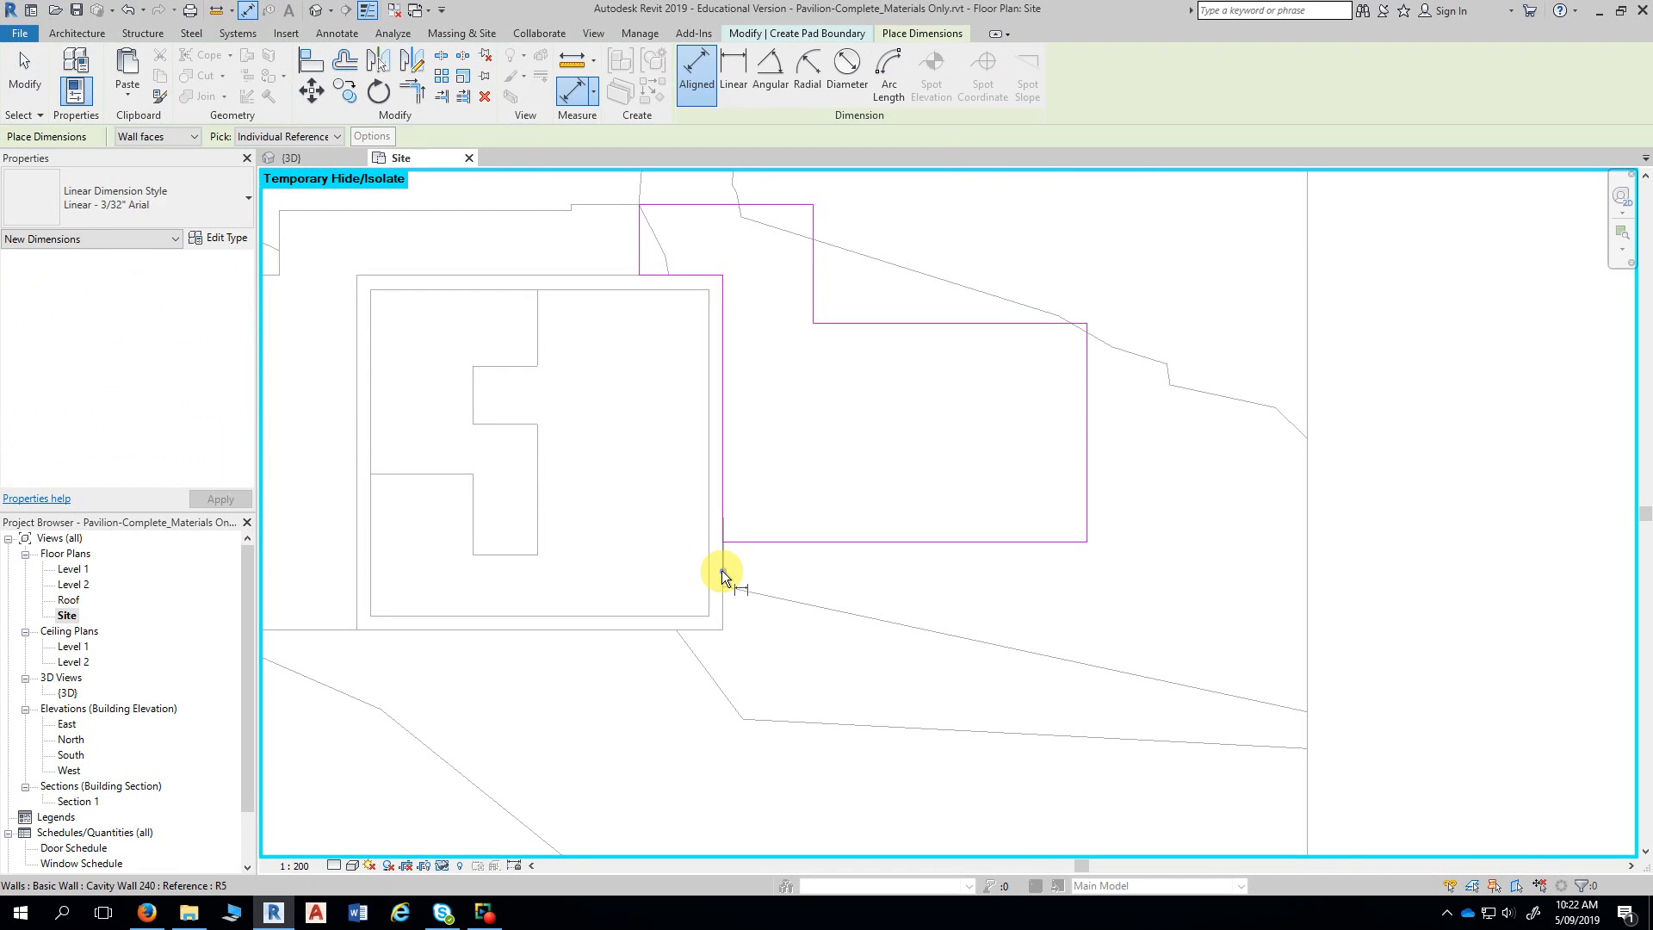
left_click(1087, 529)
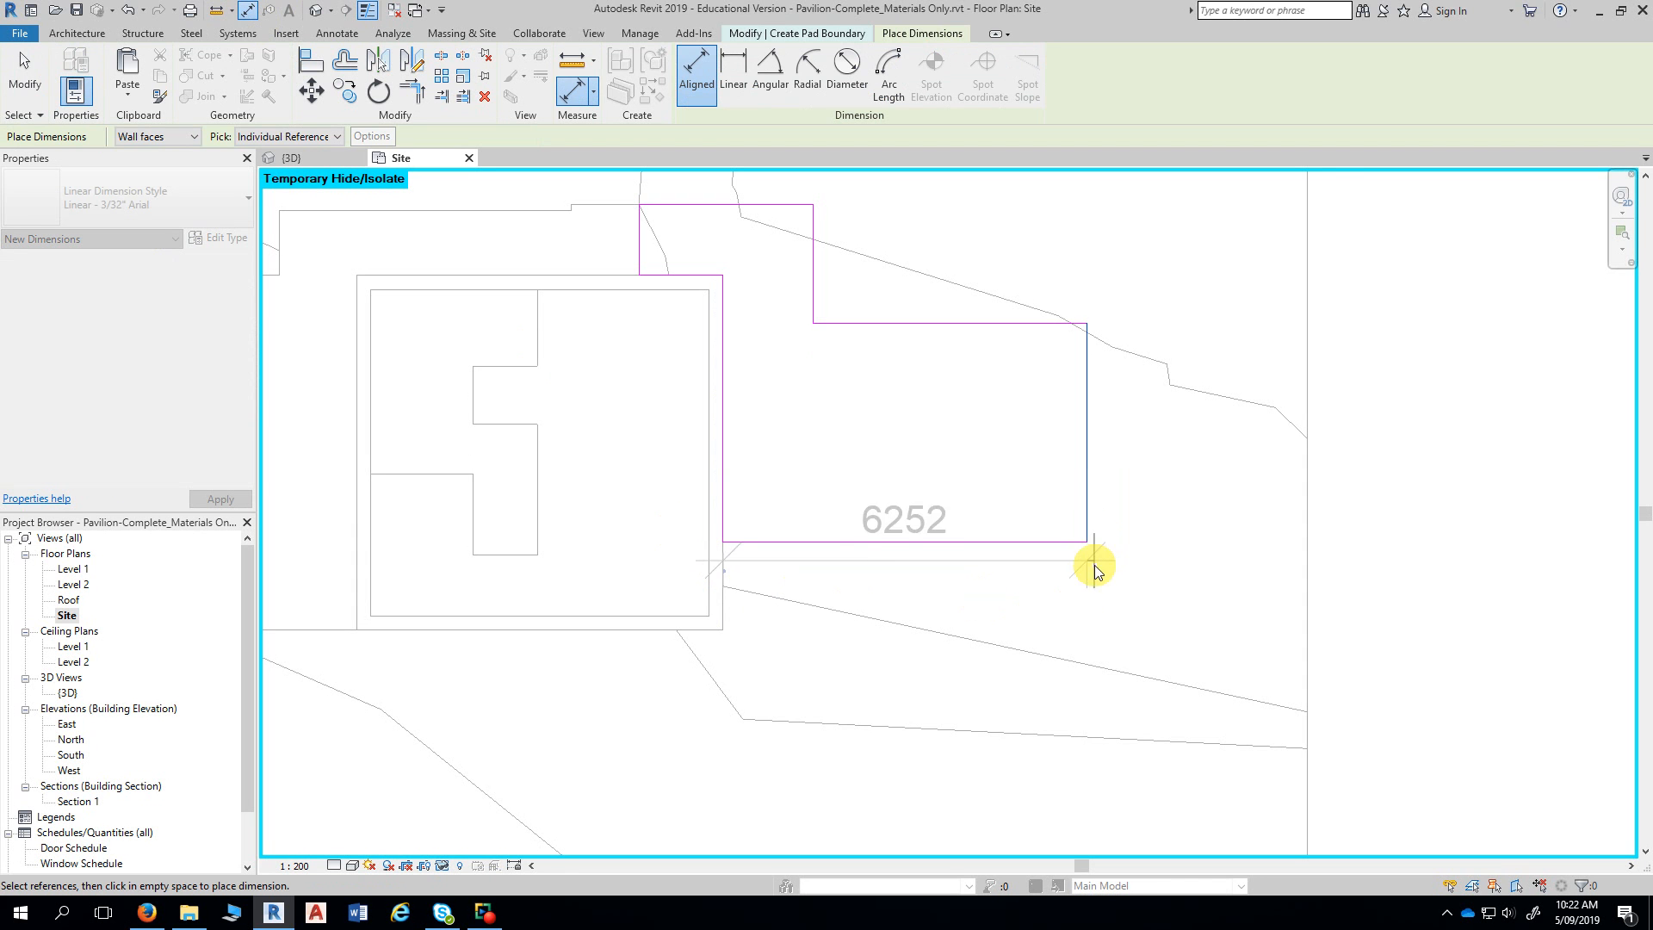
left_click(1100, 625)
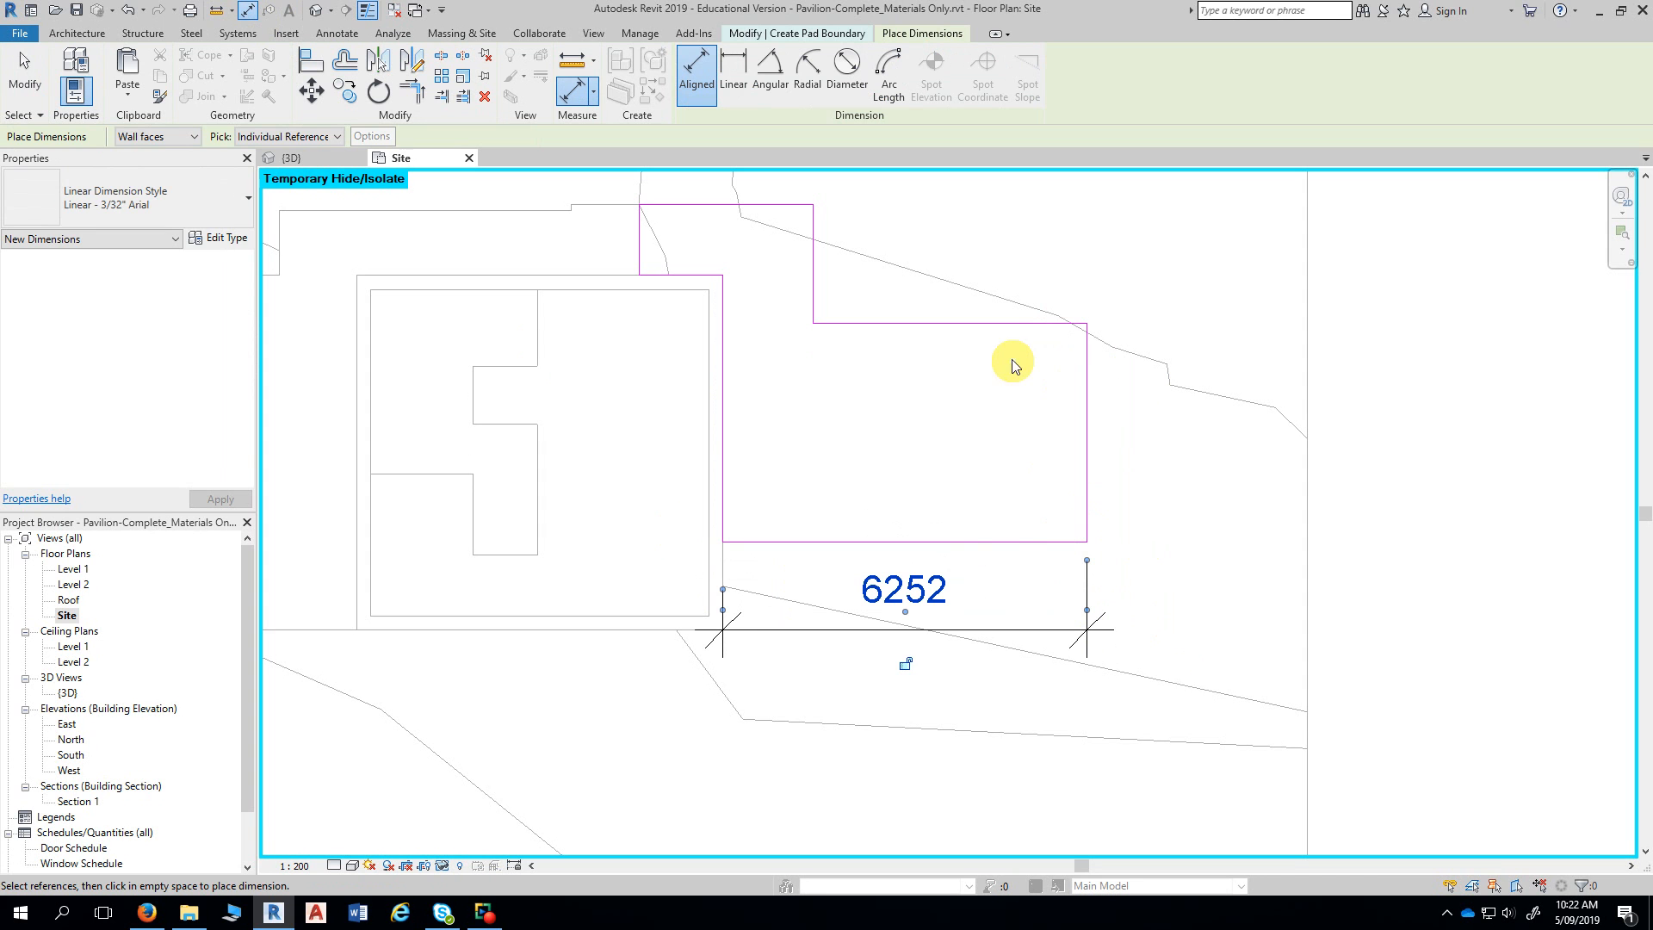
left_click(1014, 324)
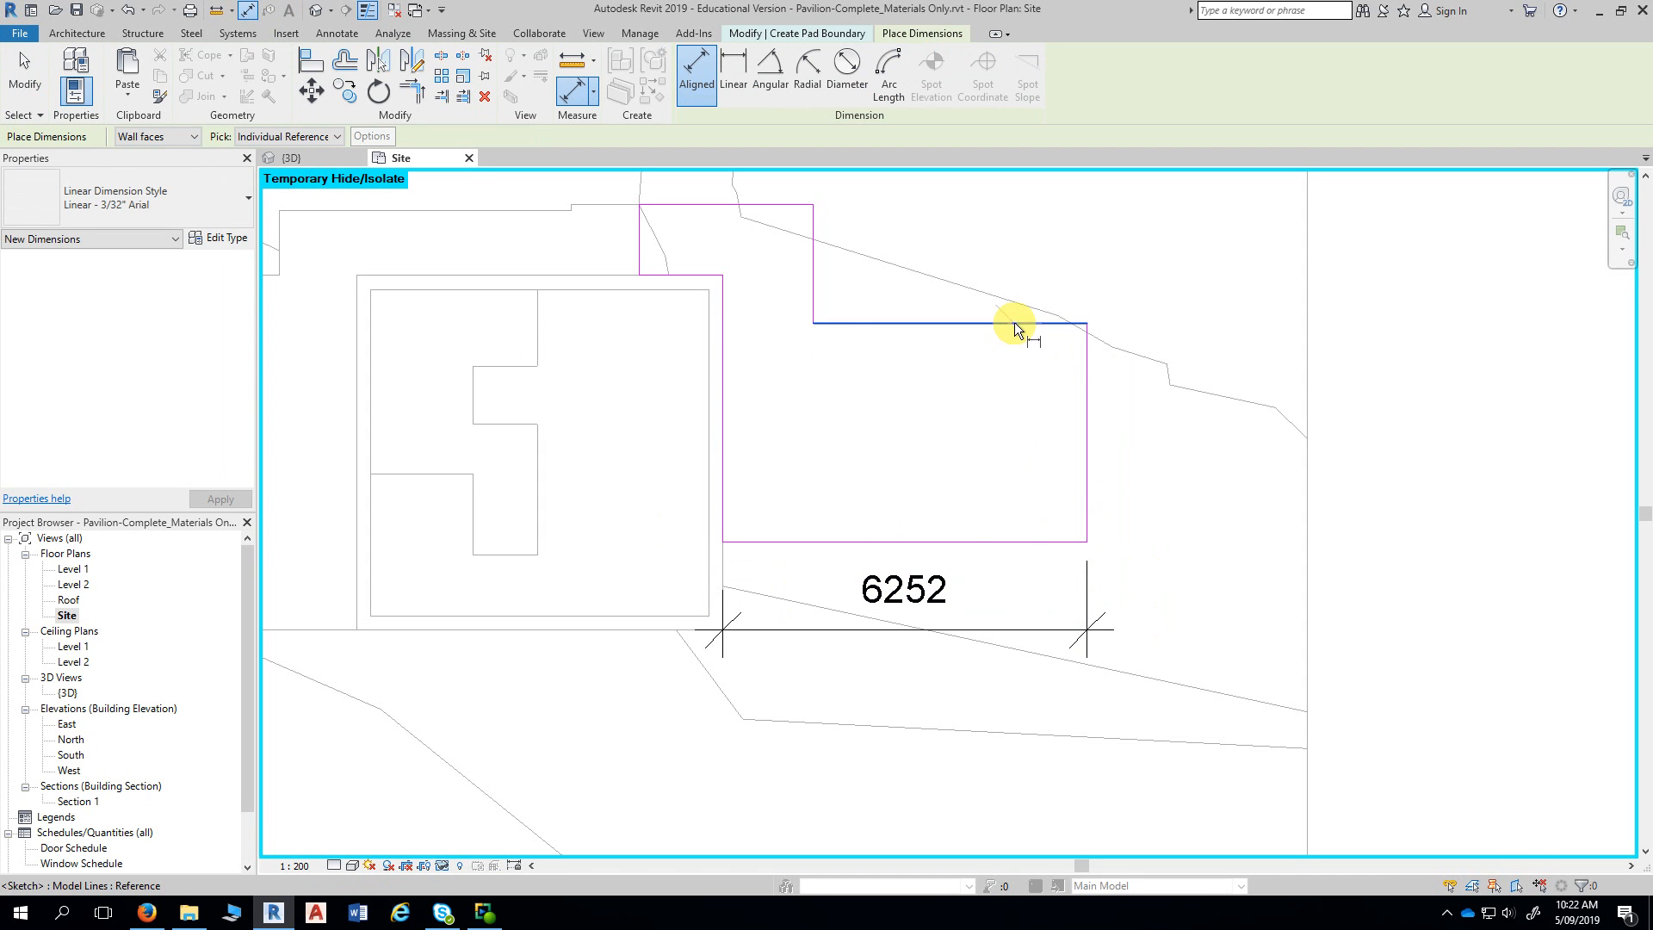
left_click(1032, 543)
left_click(1201, 559)
key("Escape")
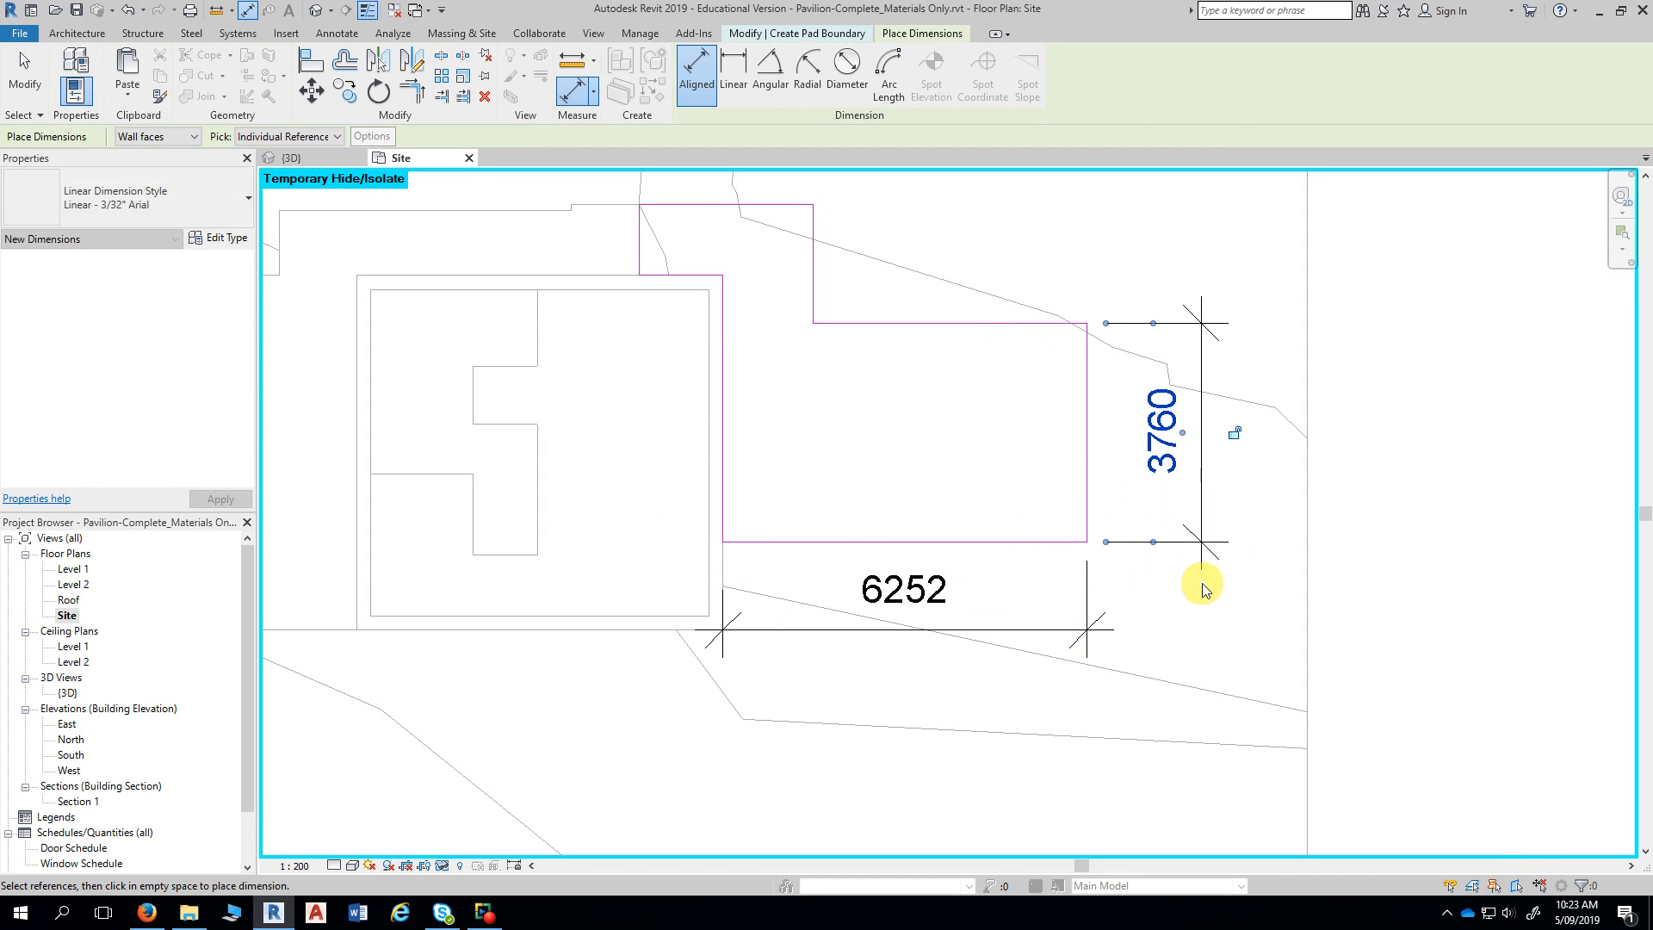
key("Escape")
- Set the paved area's width from the pavilion wall to its far vertical edge to 5200 mm
scroll(1174, 664, "up", 2)
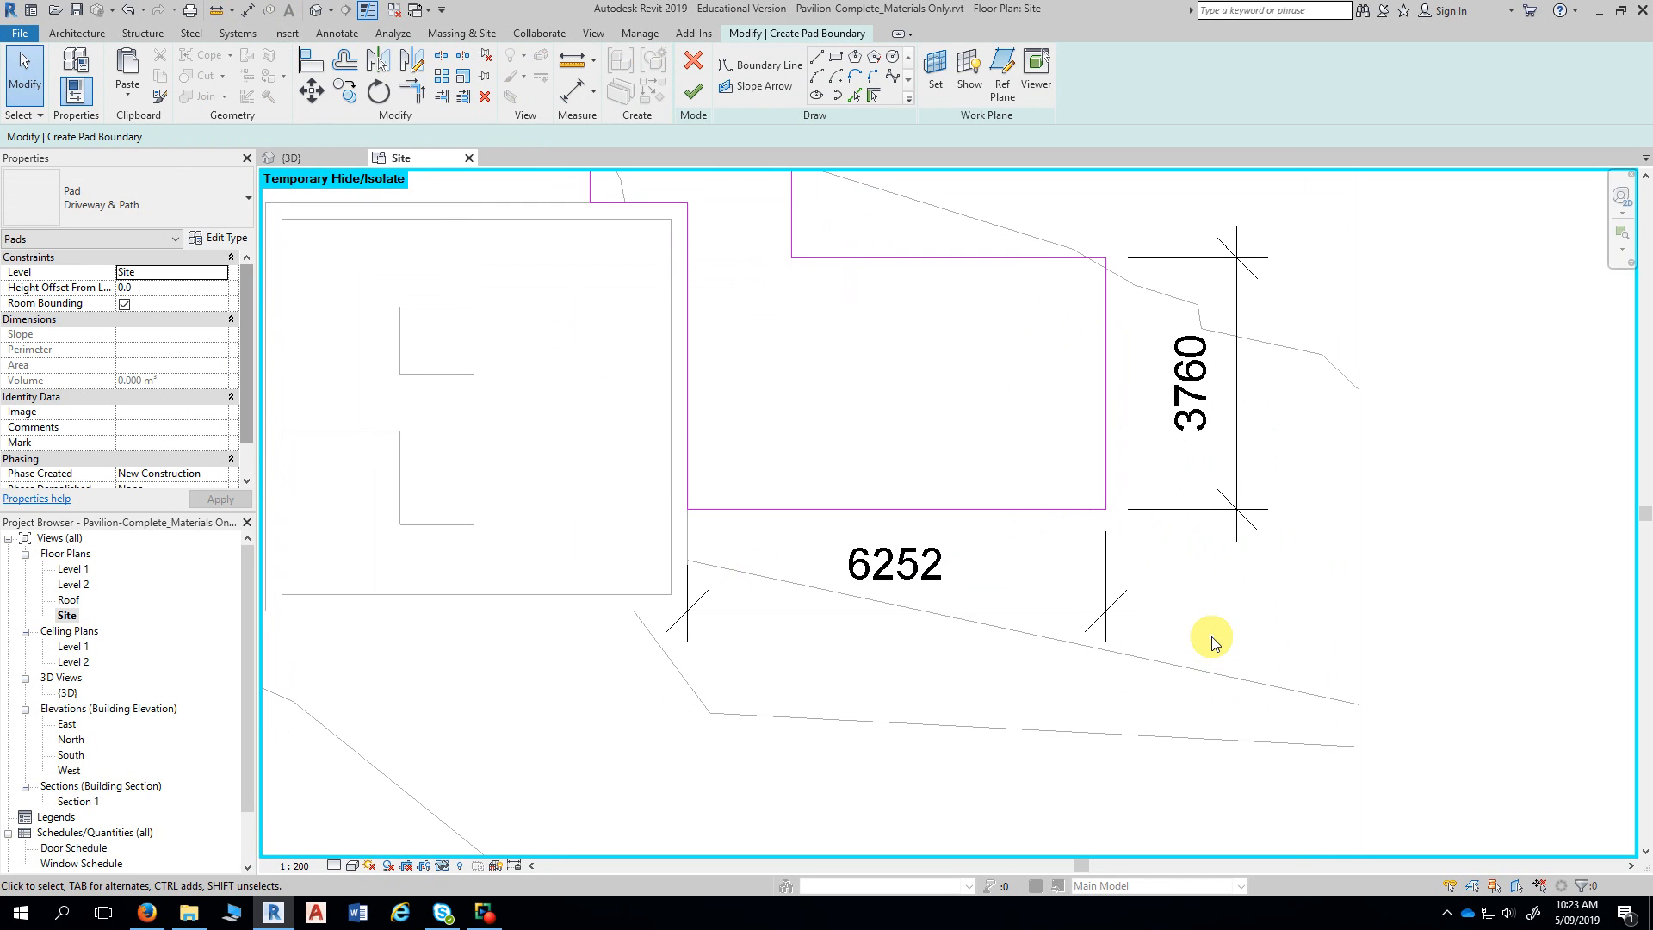
scroll(1133, 465, "down", 2)
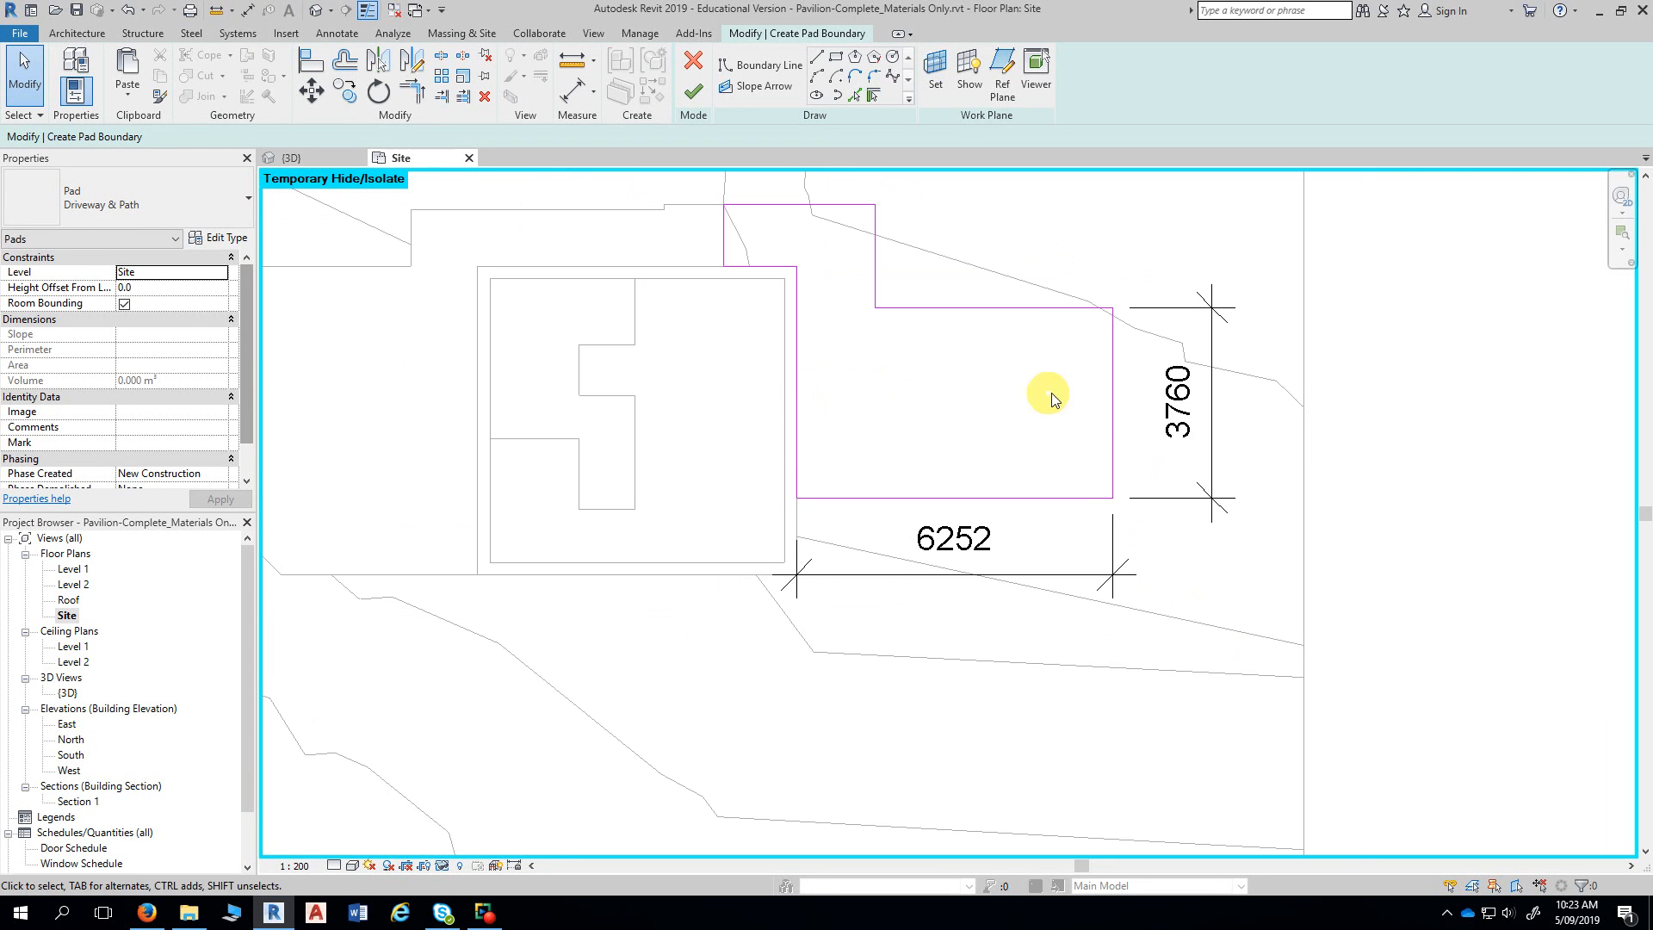
left_click(1112, 398)
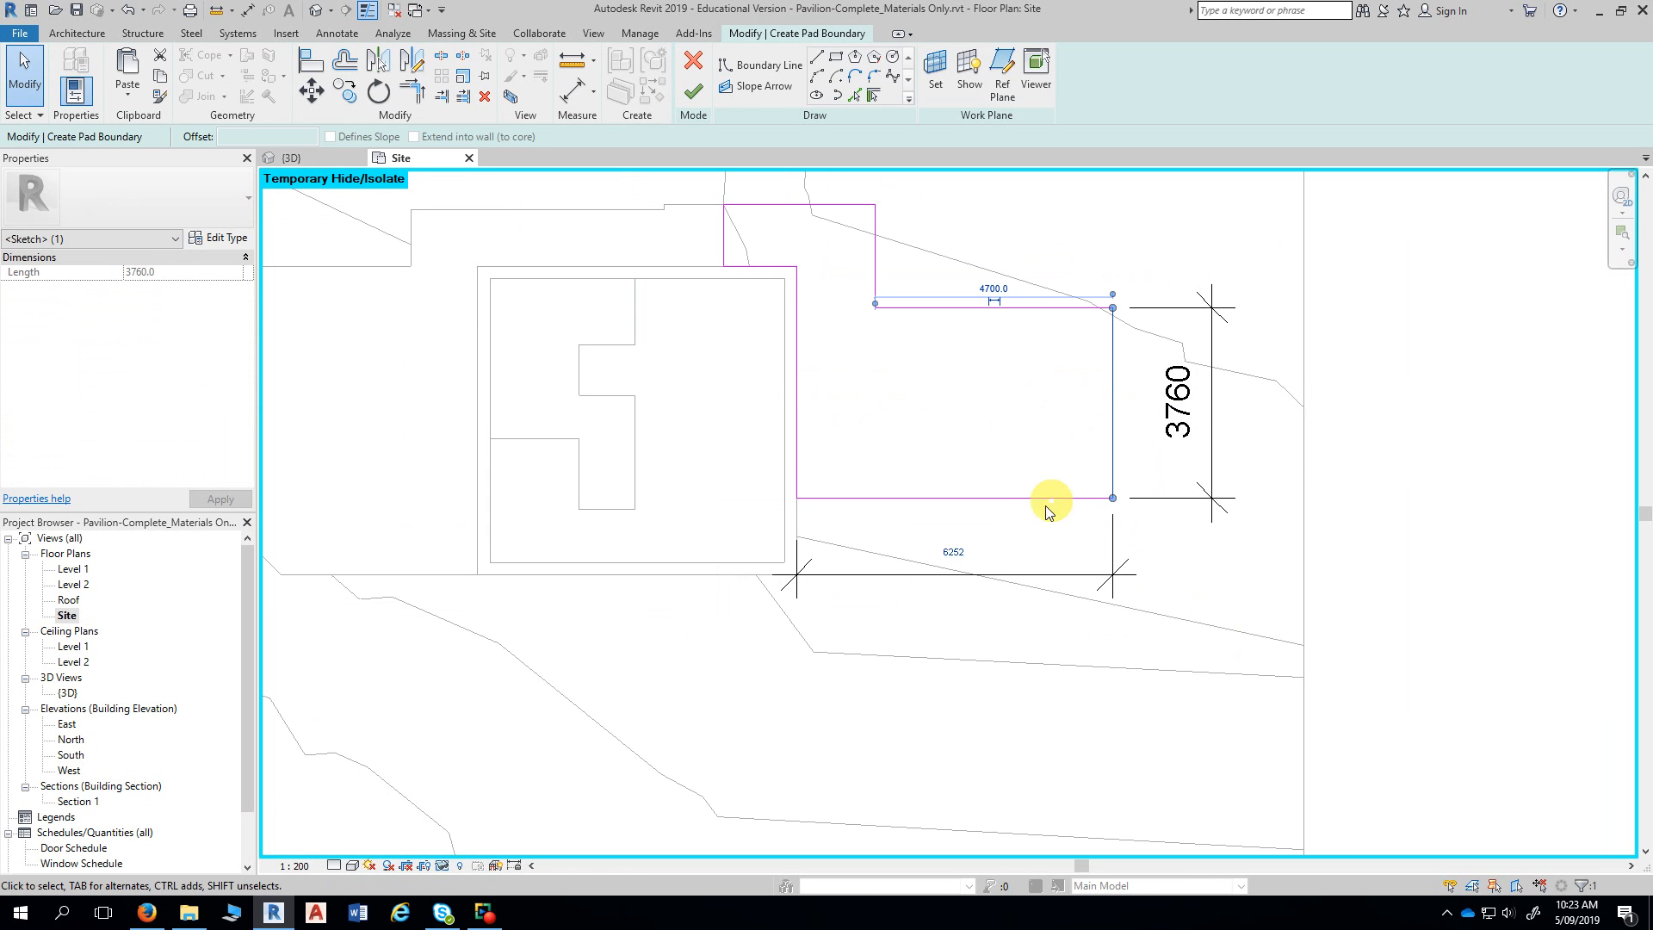
left_click(954, 549)
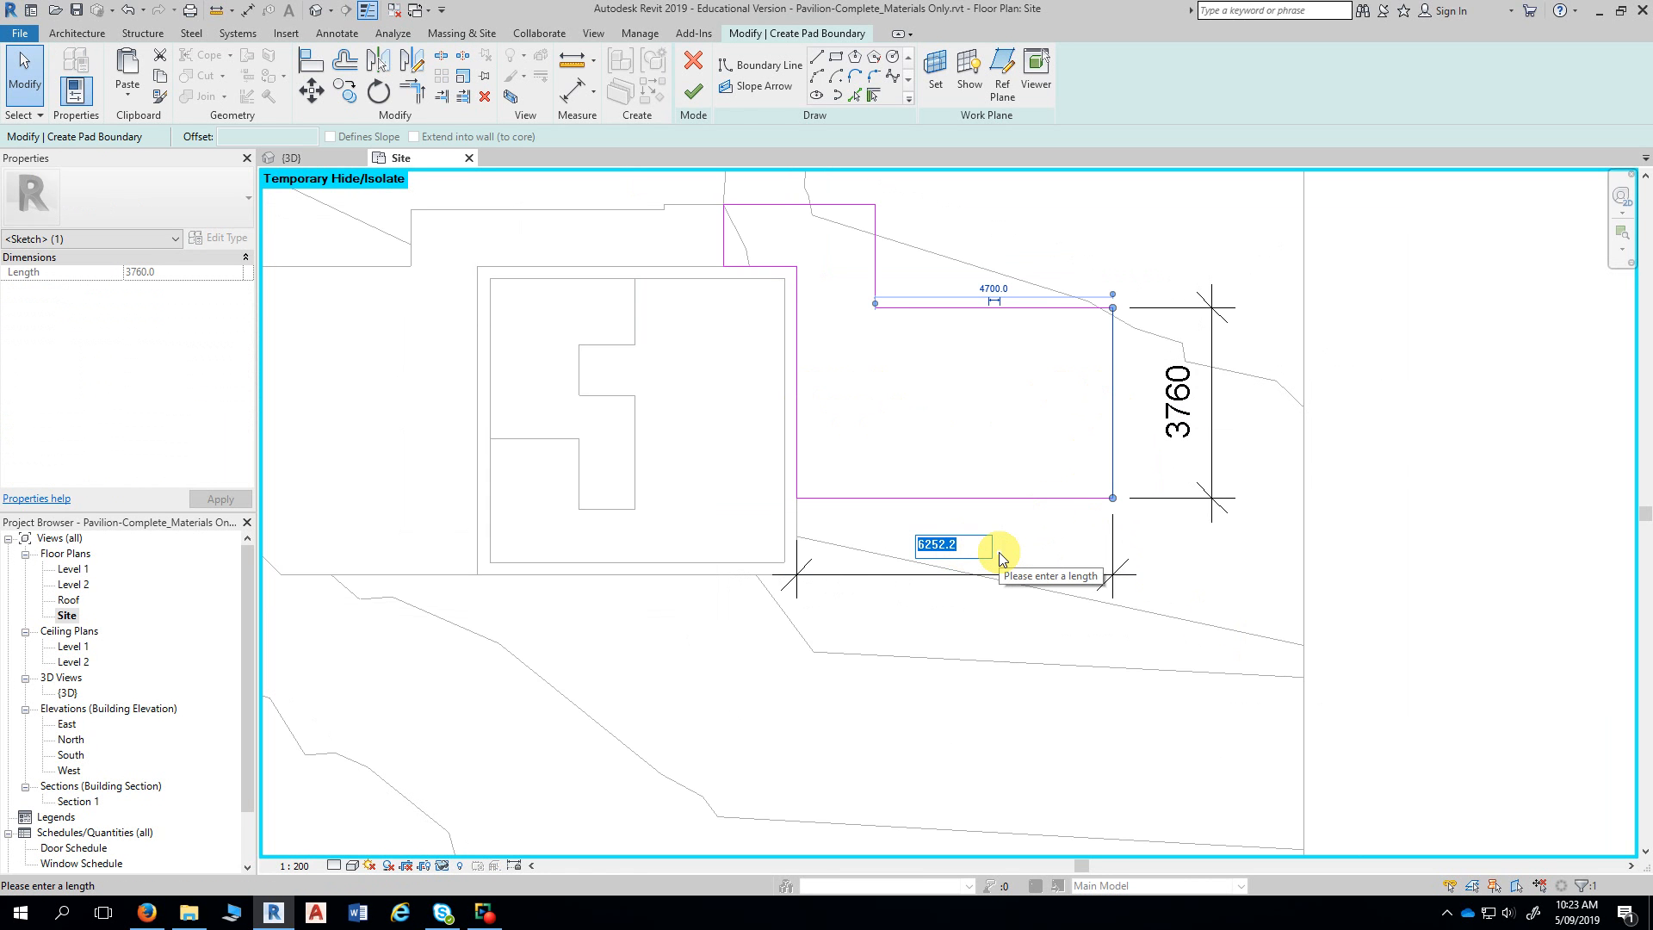
type("5200")
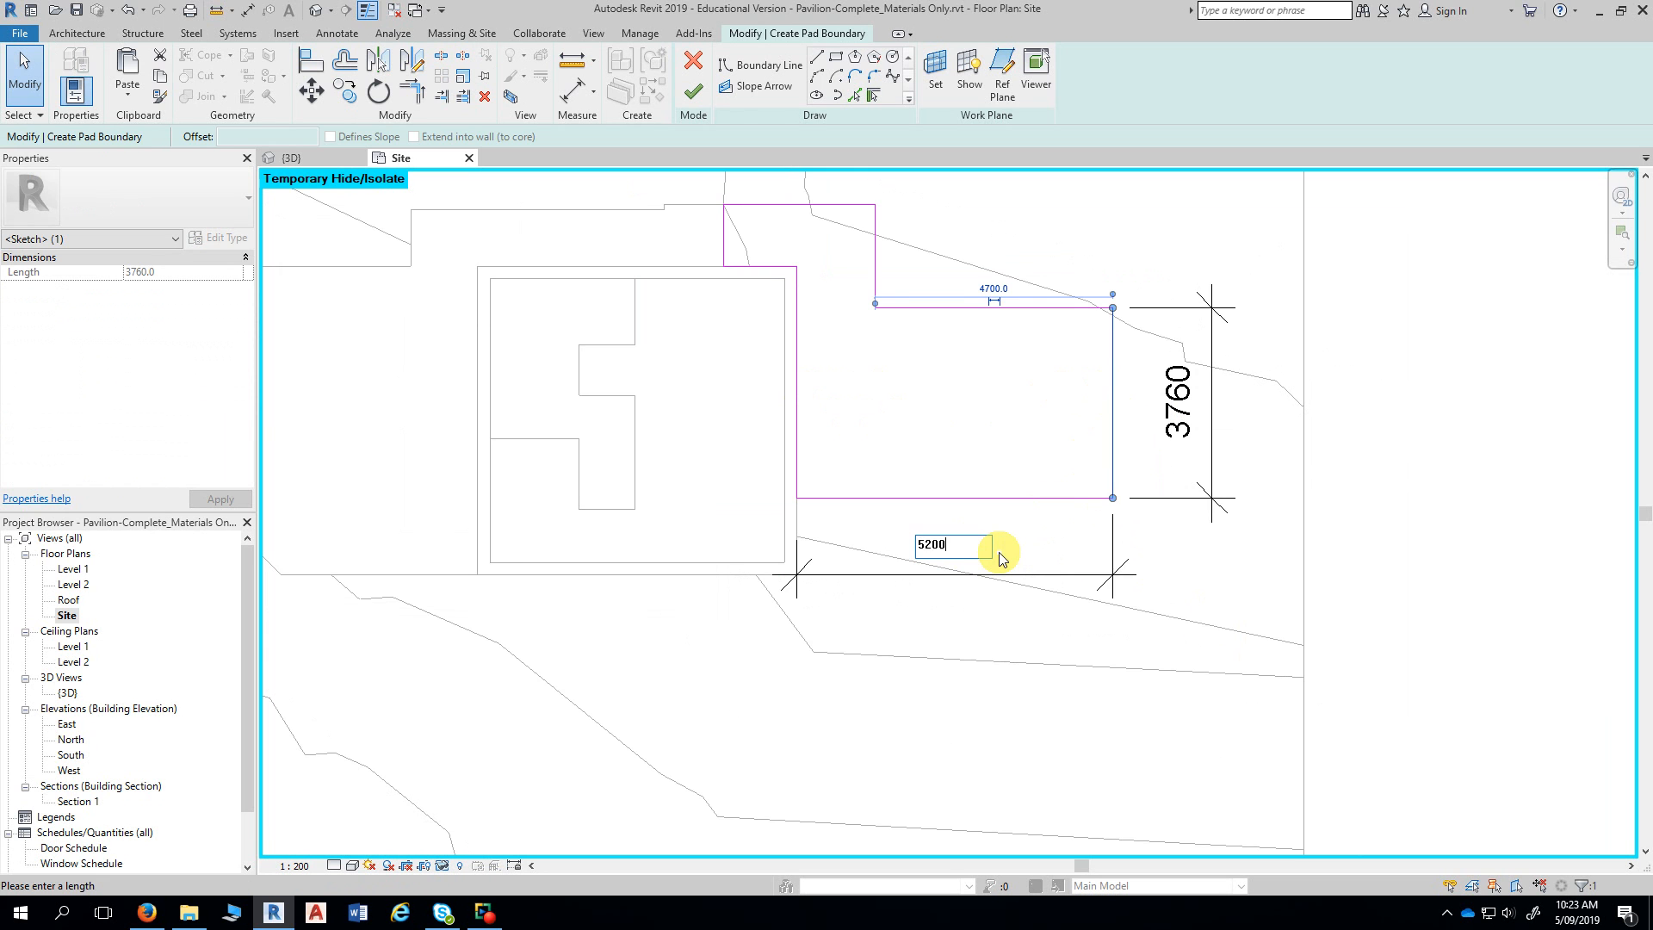
key("Return")
left_click(998, 552)
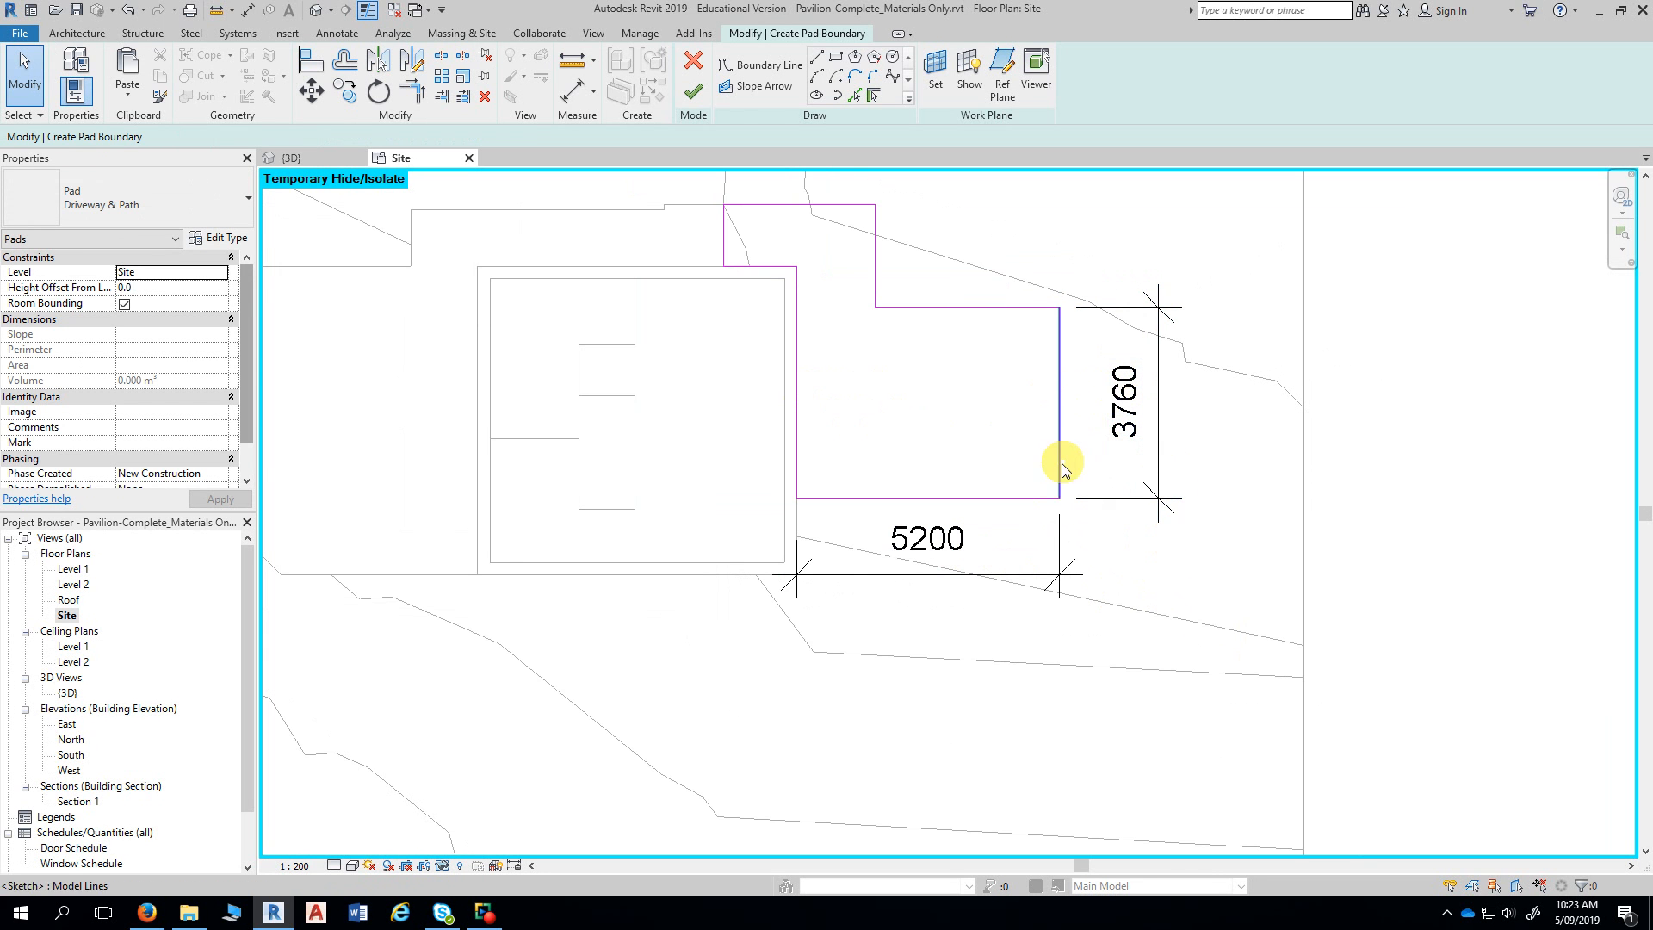
- Set the height of the paved area's wide part to 3800 mm by adjusting its lower boundary line
left_click(1023, 500)
left_click(1125, 404)
type("38")
key("Return")
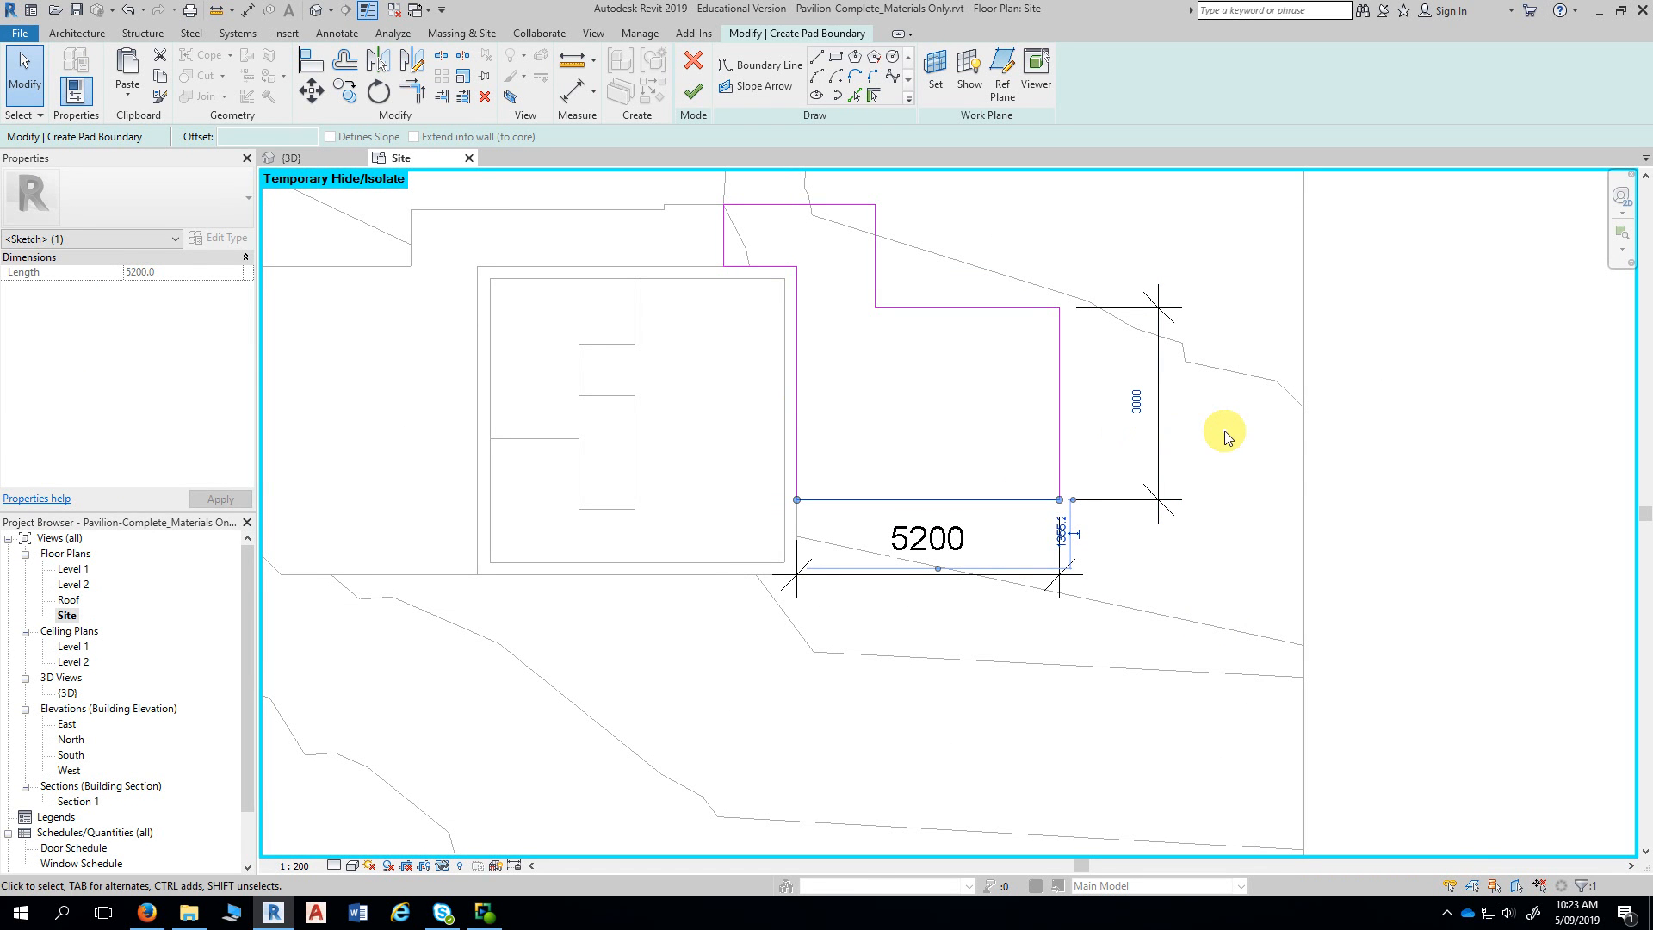
left_click(1538, 447)
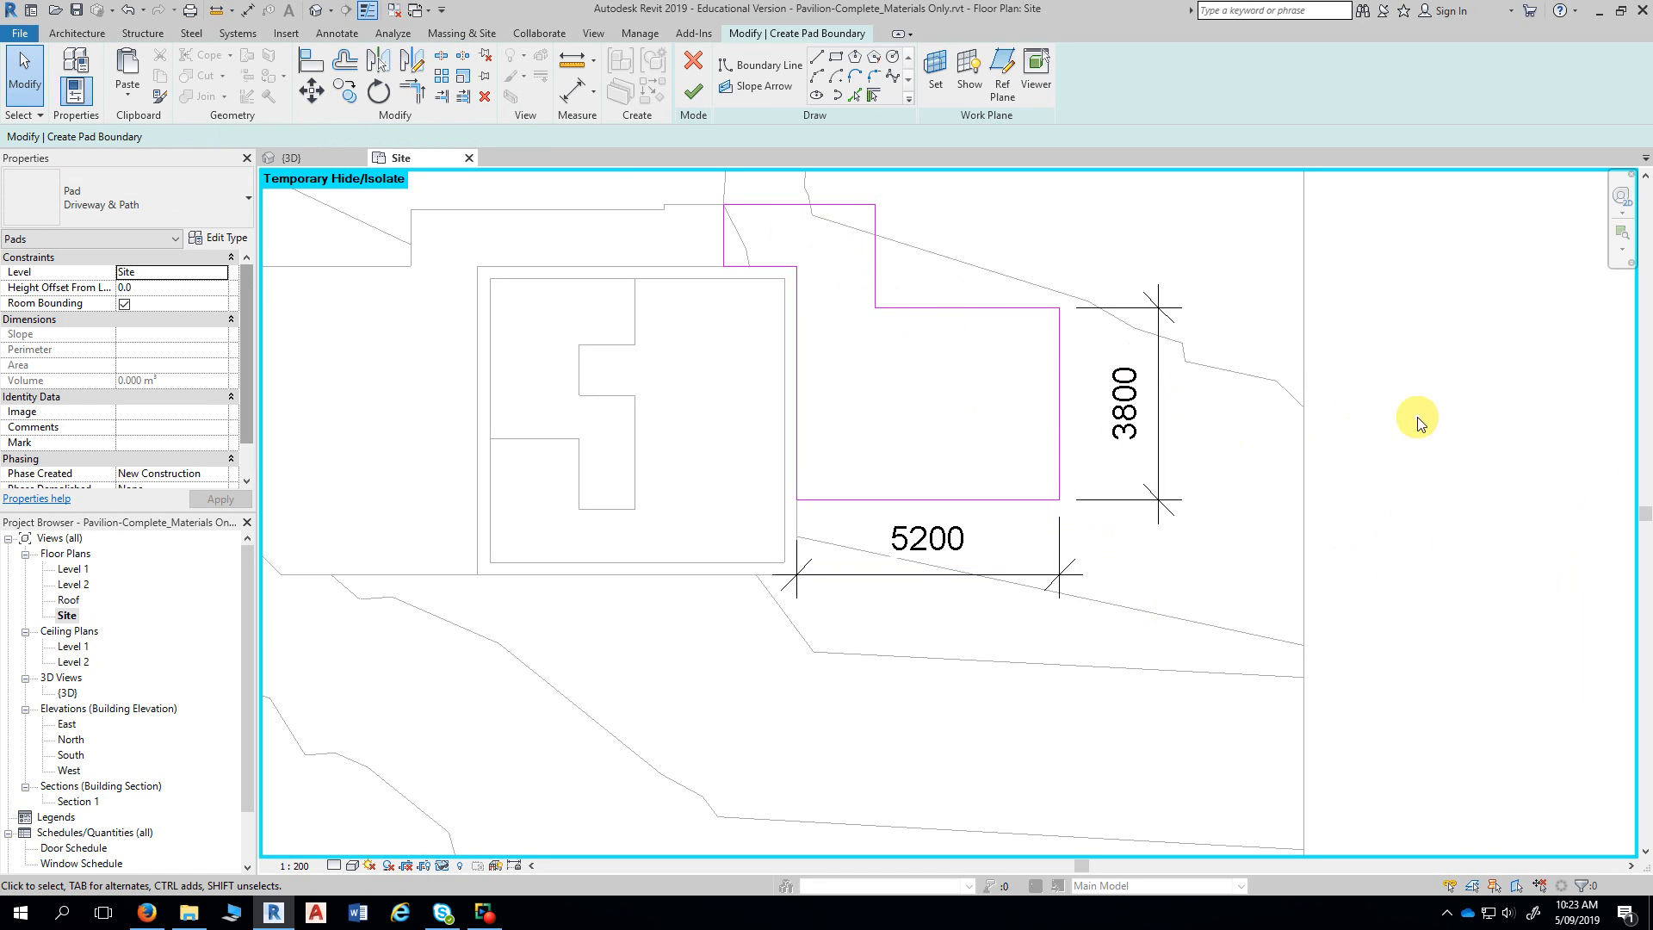
scroll(1433, 442, "up", 1)
middle_click_drag(1432, 440, 1447, 452)
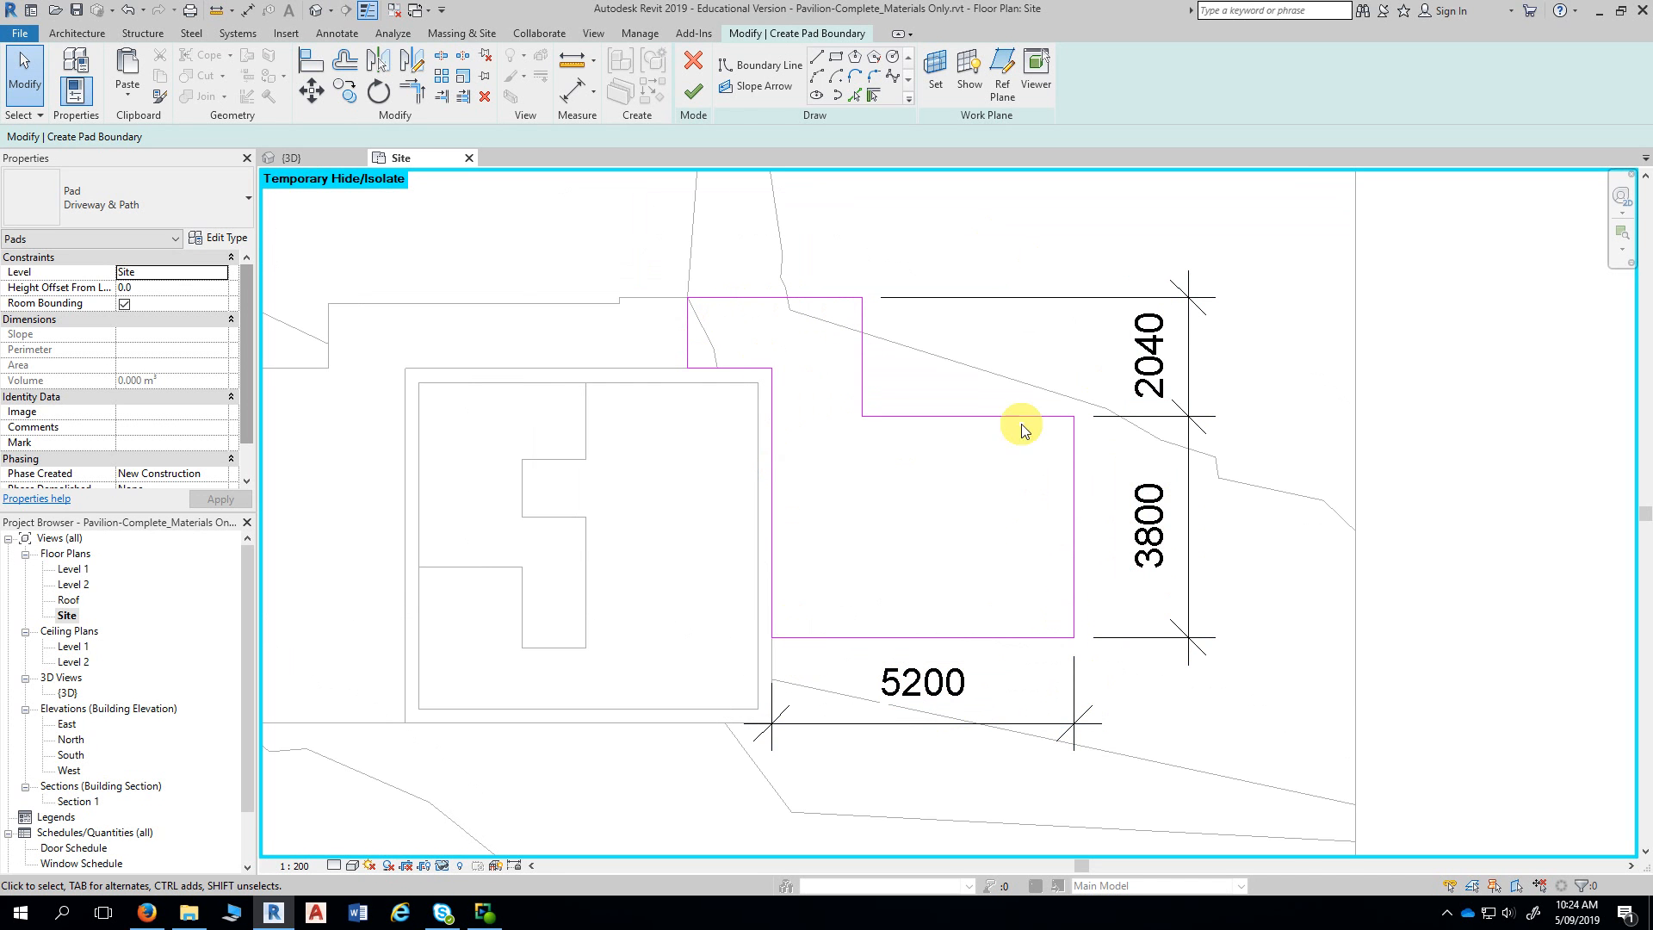
- Finish the Driveway & Path pad sketch beside the pavilion and deselect the resulting pad
left_click(694, 91)
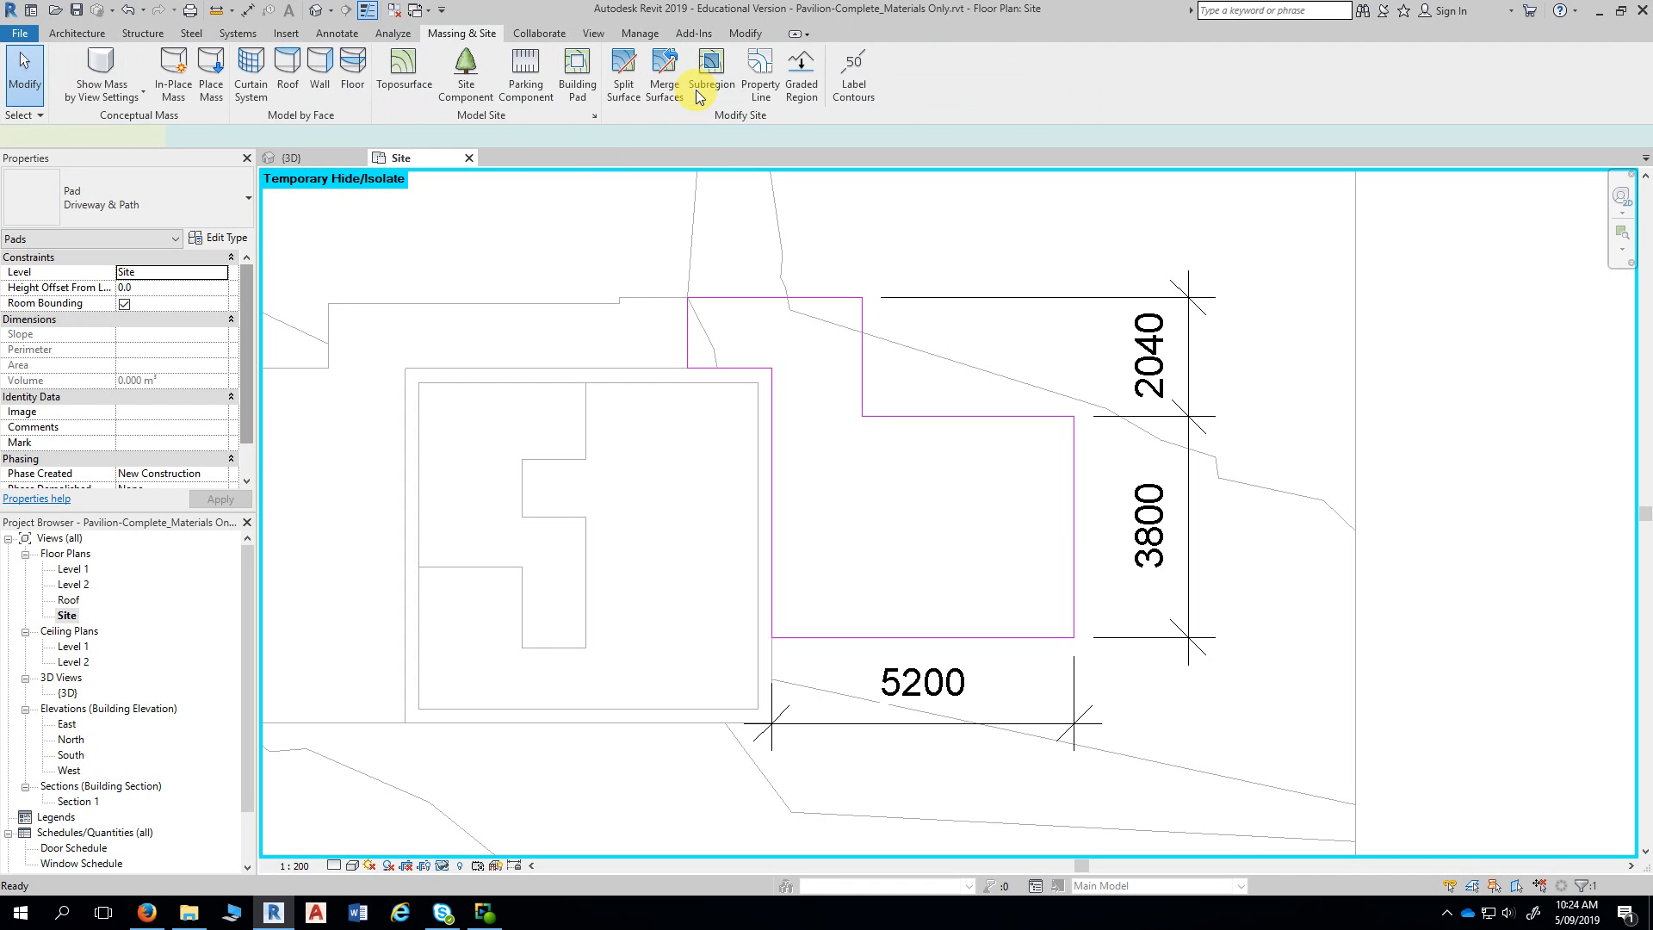
key("Escape")
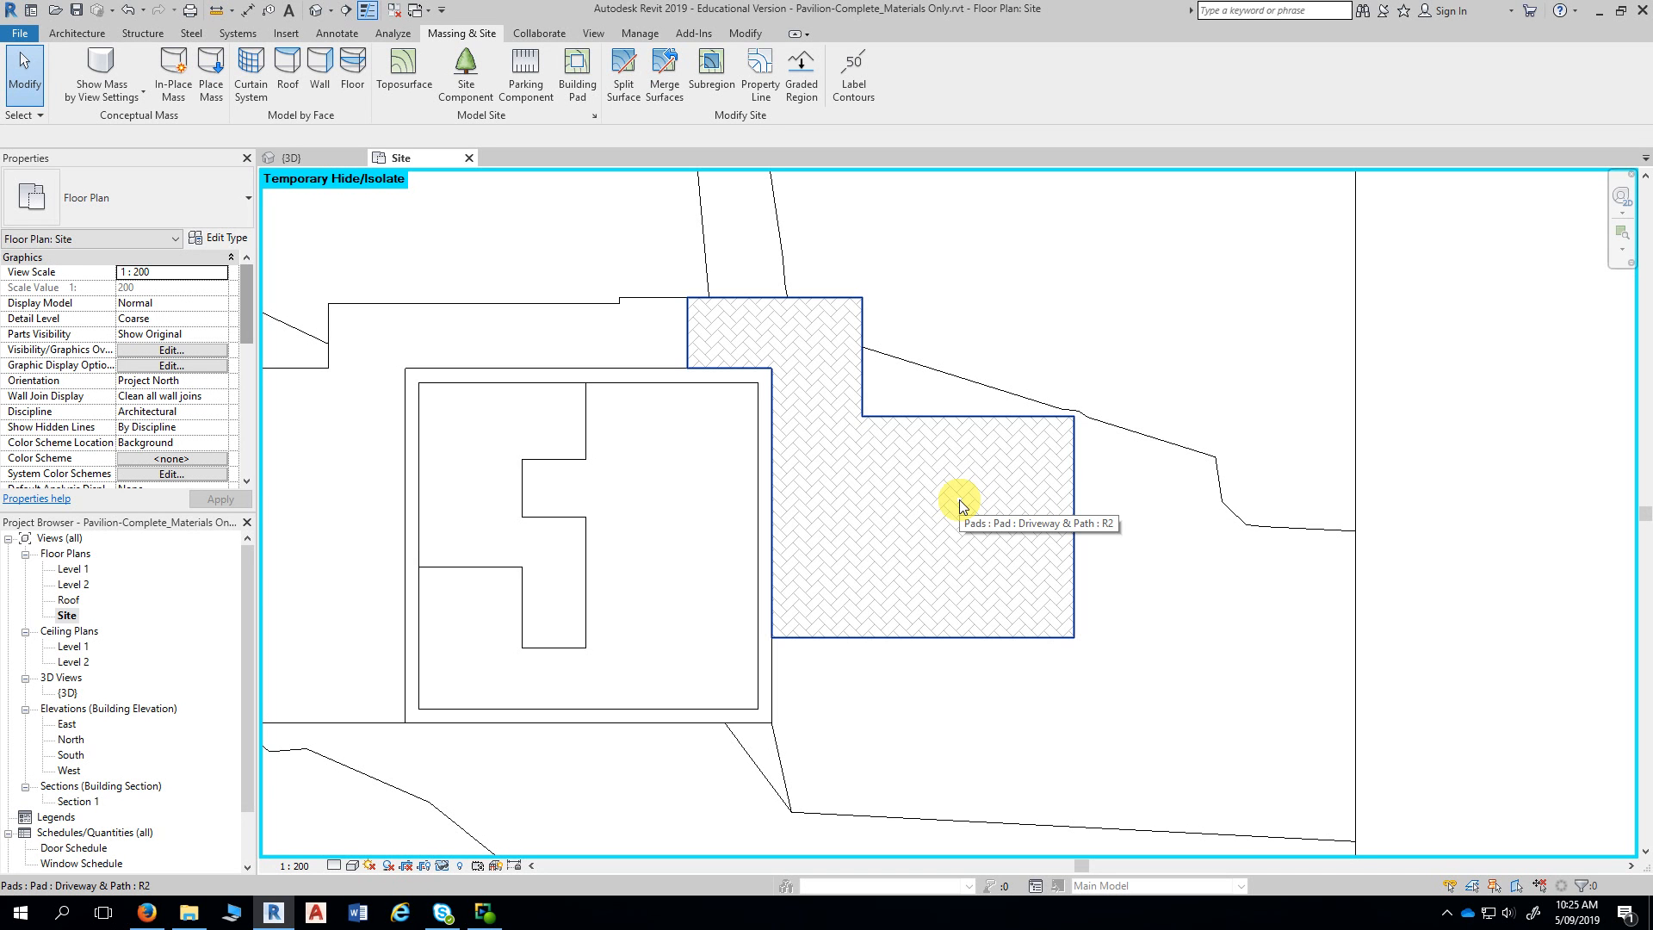
scroll(1438, 379, "down", 1)
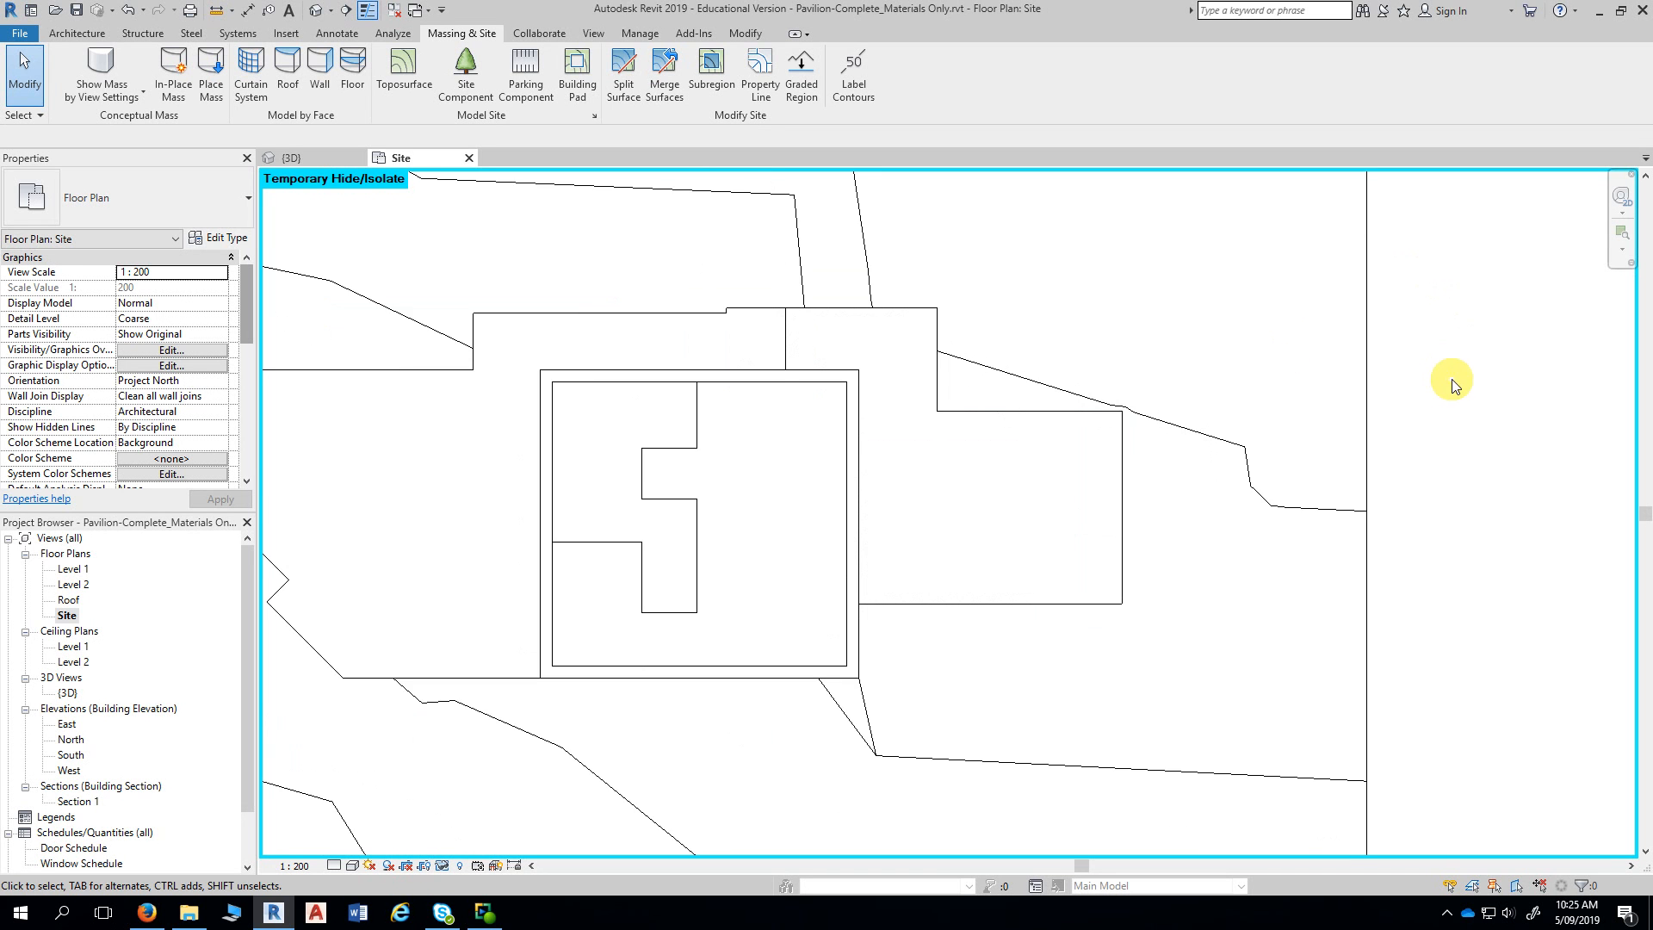
mouse_move(1469, 362)
middle_mouse_down()
mouse_move(1379, 331)
mouse_move(1373, 362)
mouse_move(1324, 371)
middle_mouse_up()
scroll(1433, 344, "down", 2)
scroll(1359, 323, "down", 2)
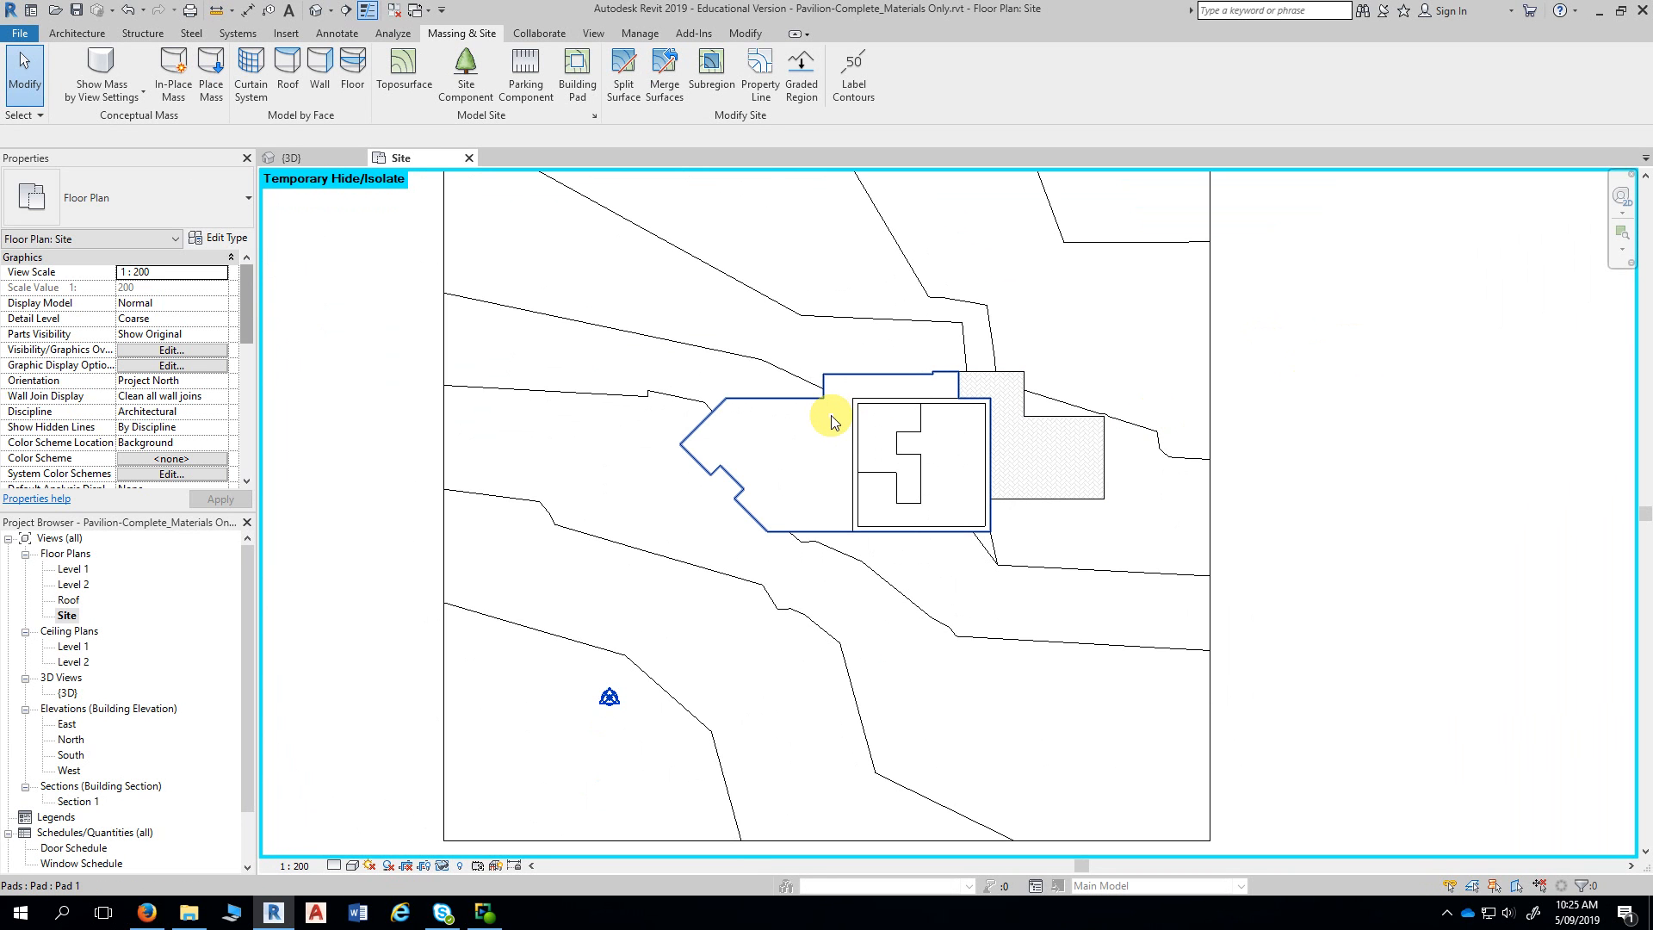
- Start a new building pad and duplicate the Driveway & Path pad type as Roadway
left_click(580, 84)
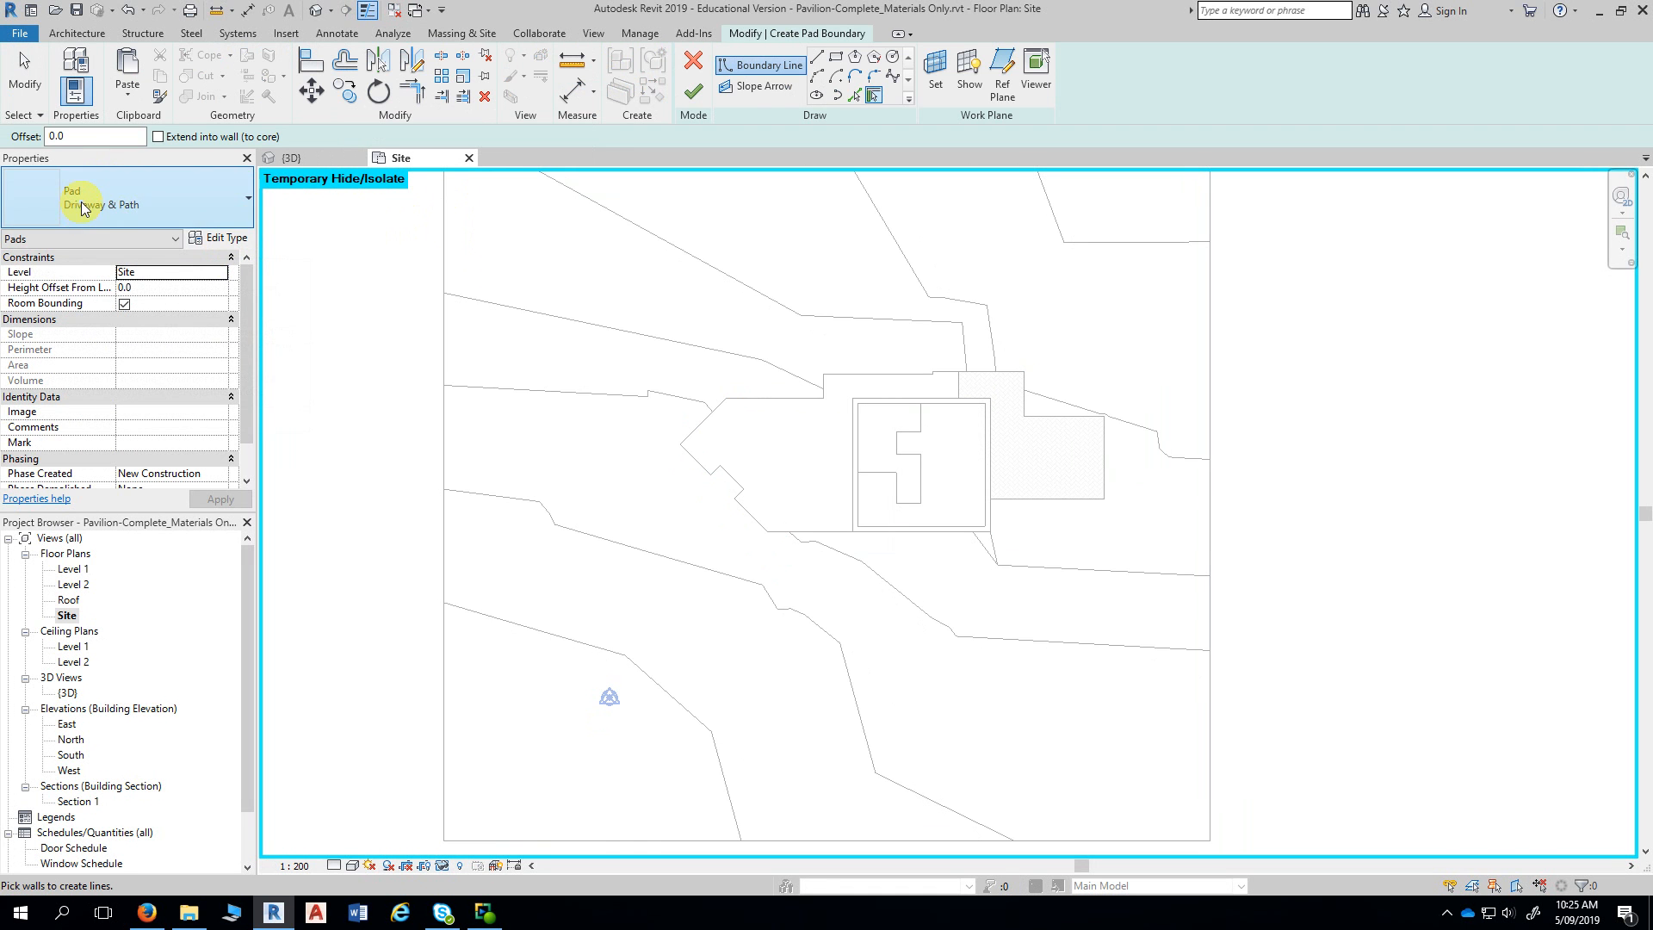
left_click(190, 204)
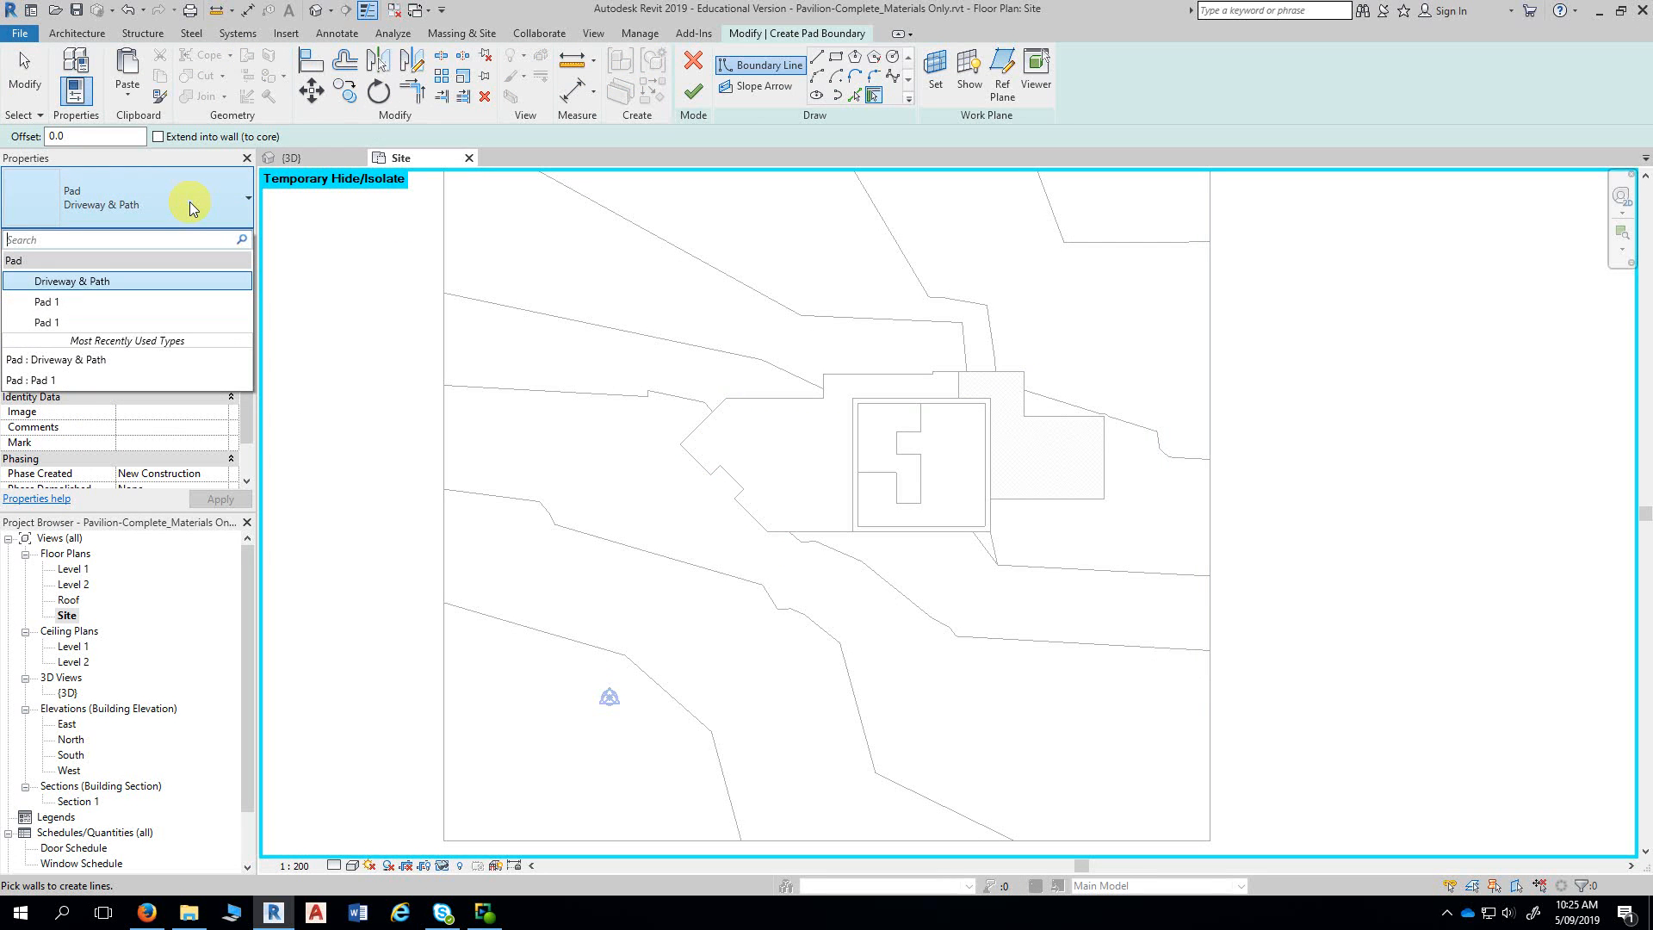
left_click(189, 204)
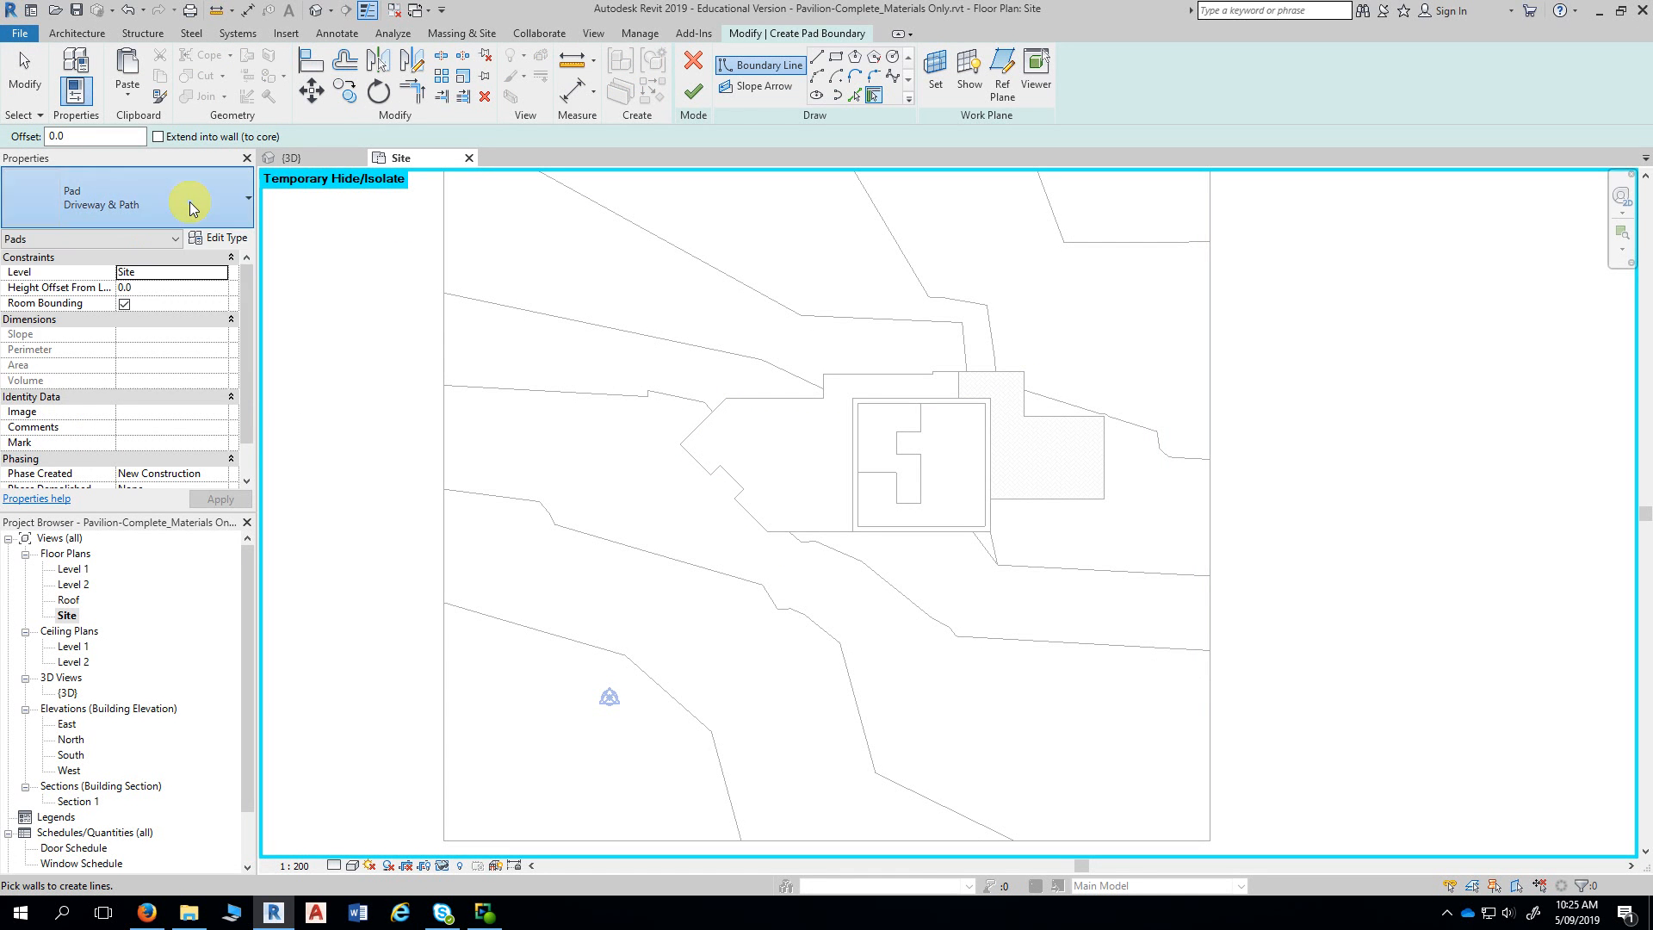
left_click(218, 239)
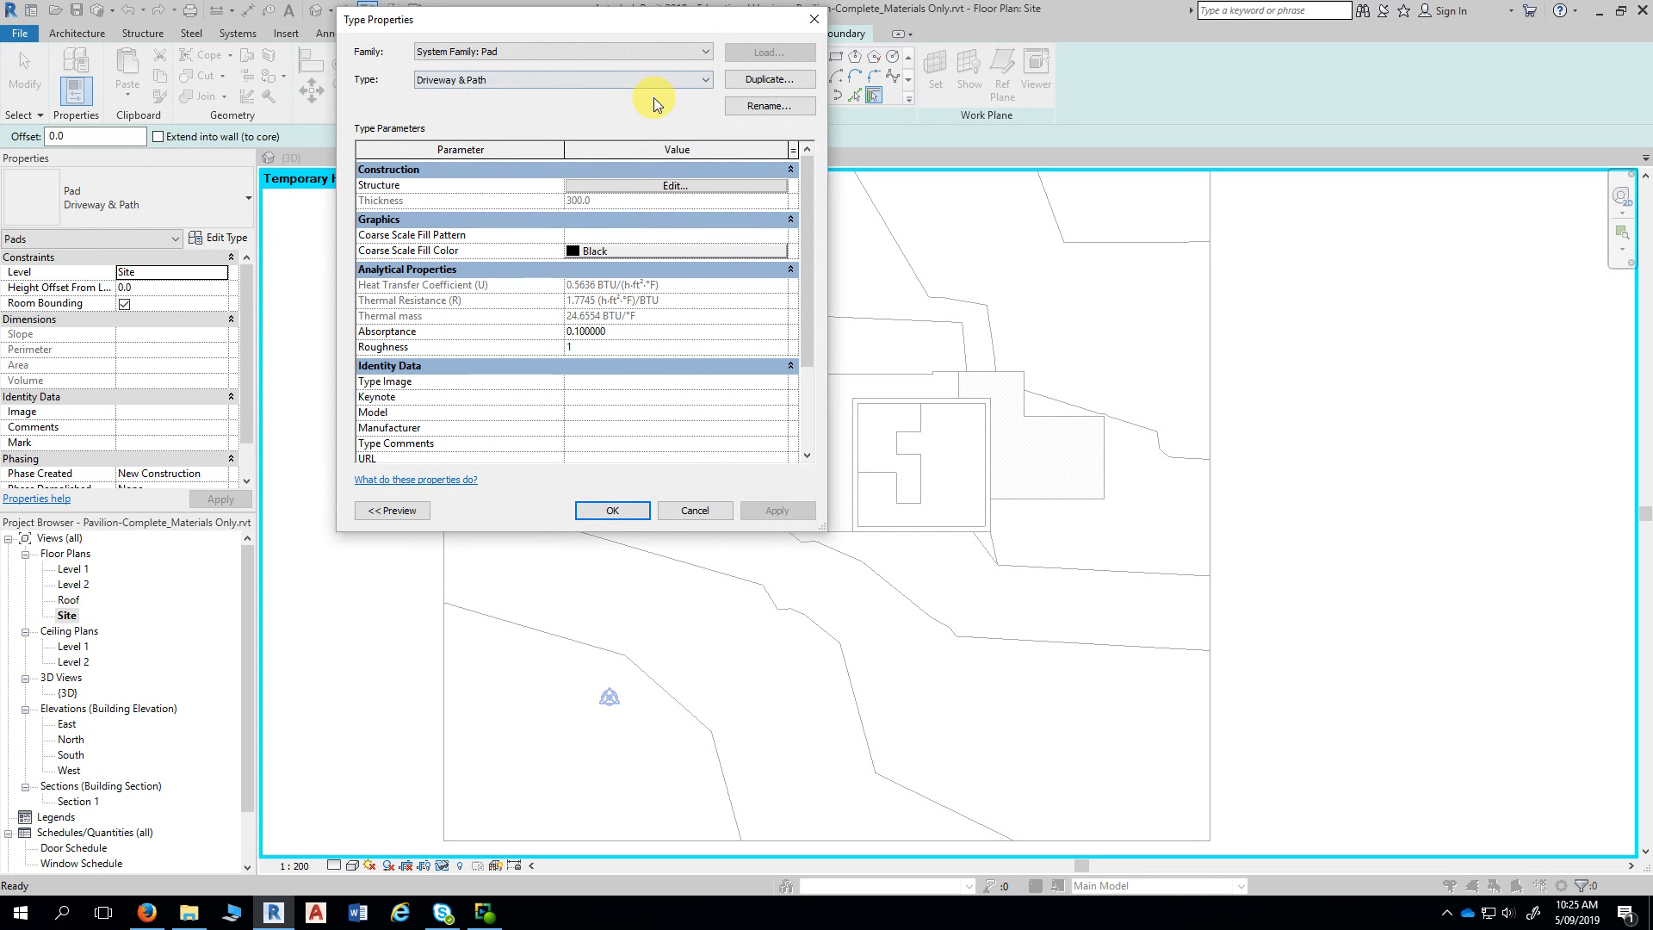
left_click(768, 79)
type("R")
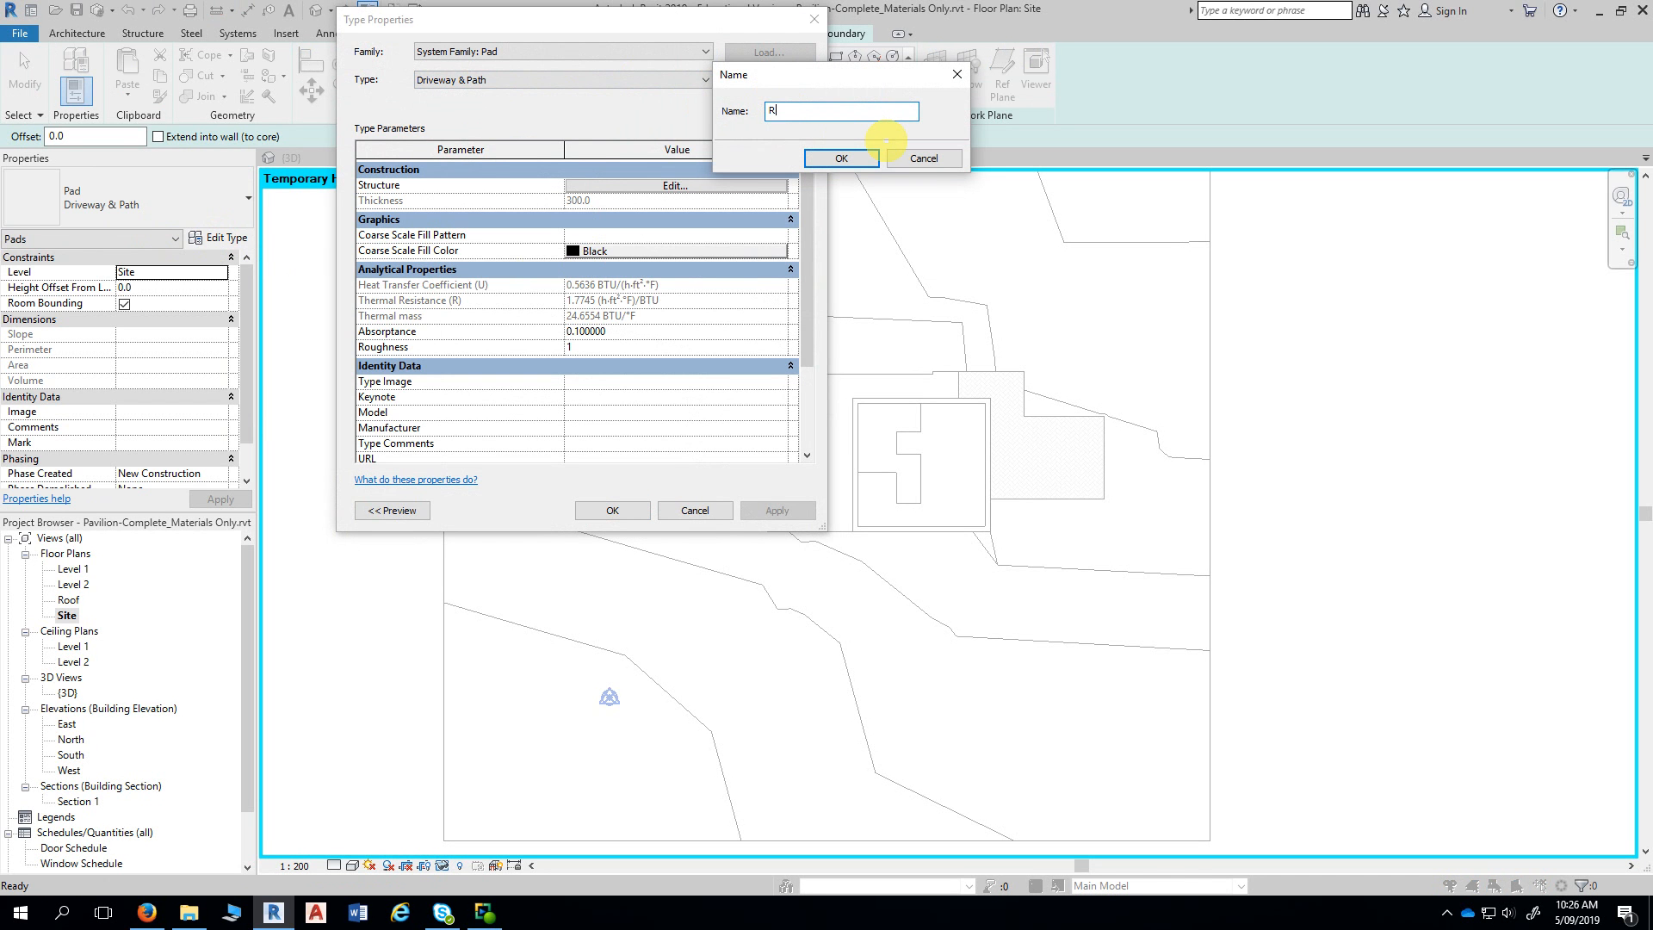
type("oadway")
left_click(851, 160)
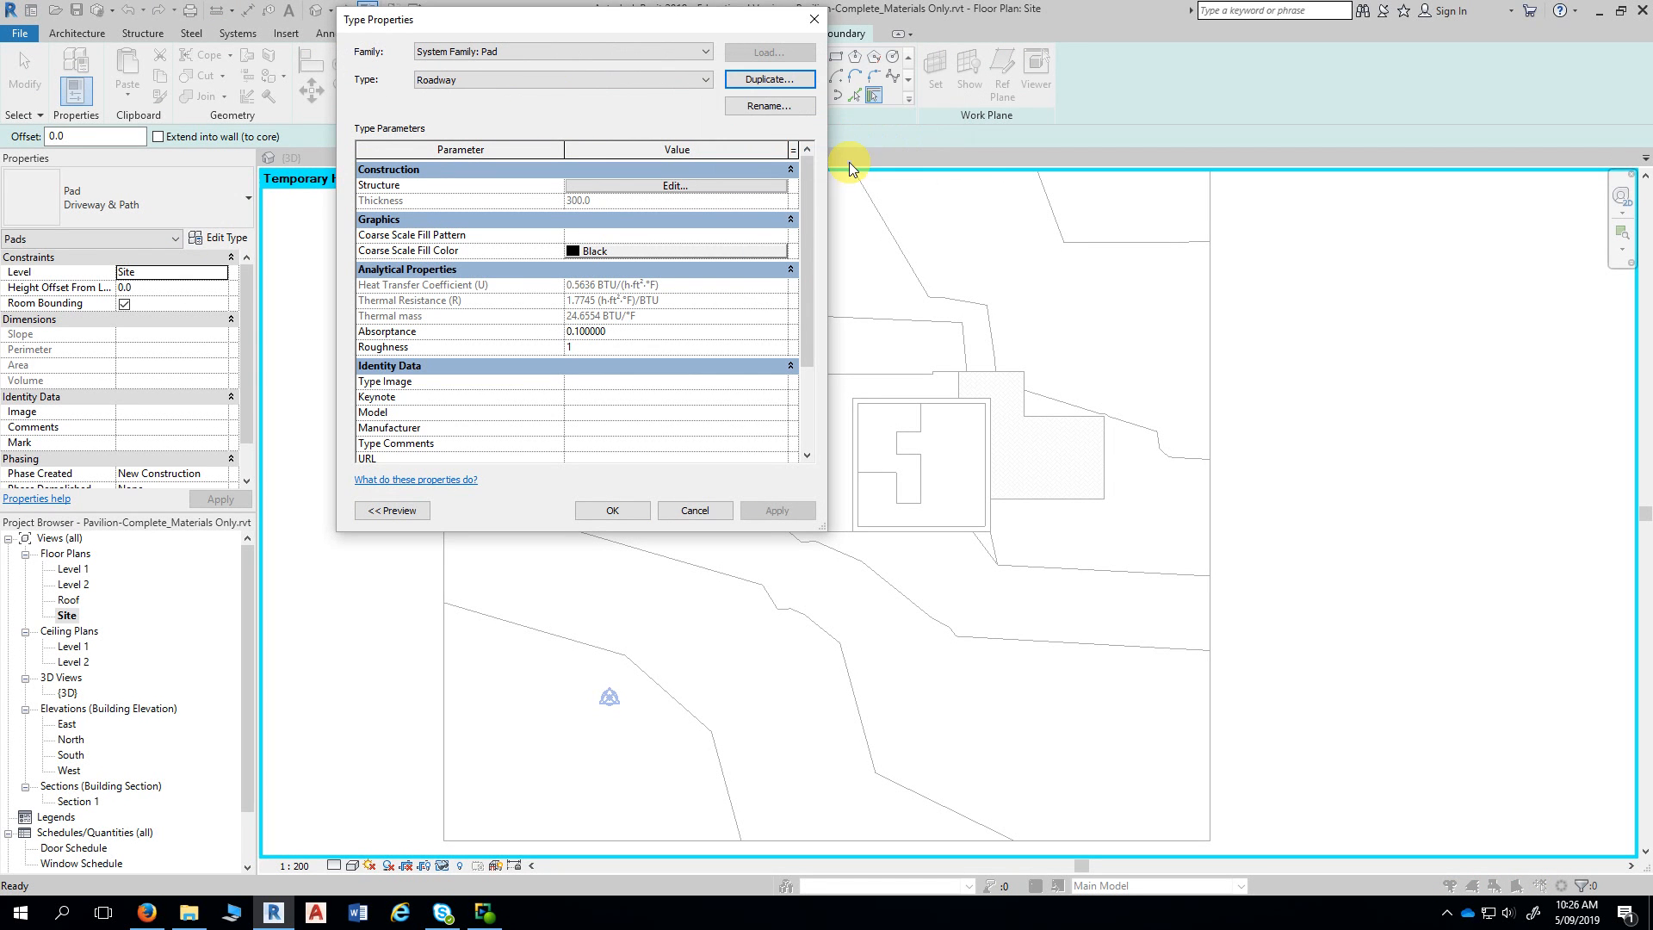
- Open the material selection for the Roadway type's structure layer and search the materials for bitumen
left_click(674, 186)
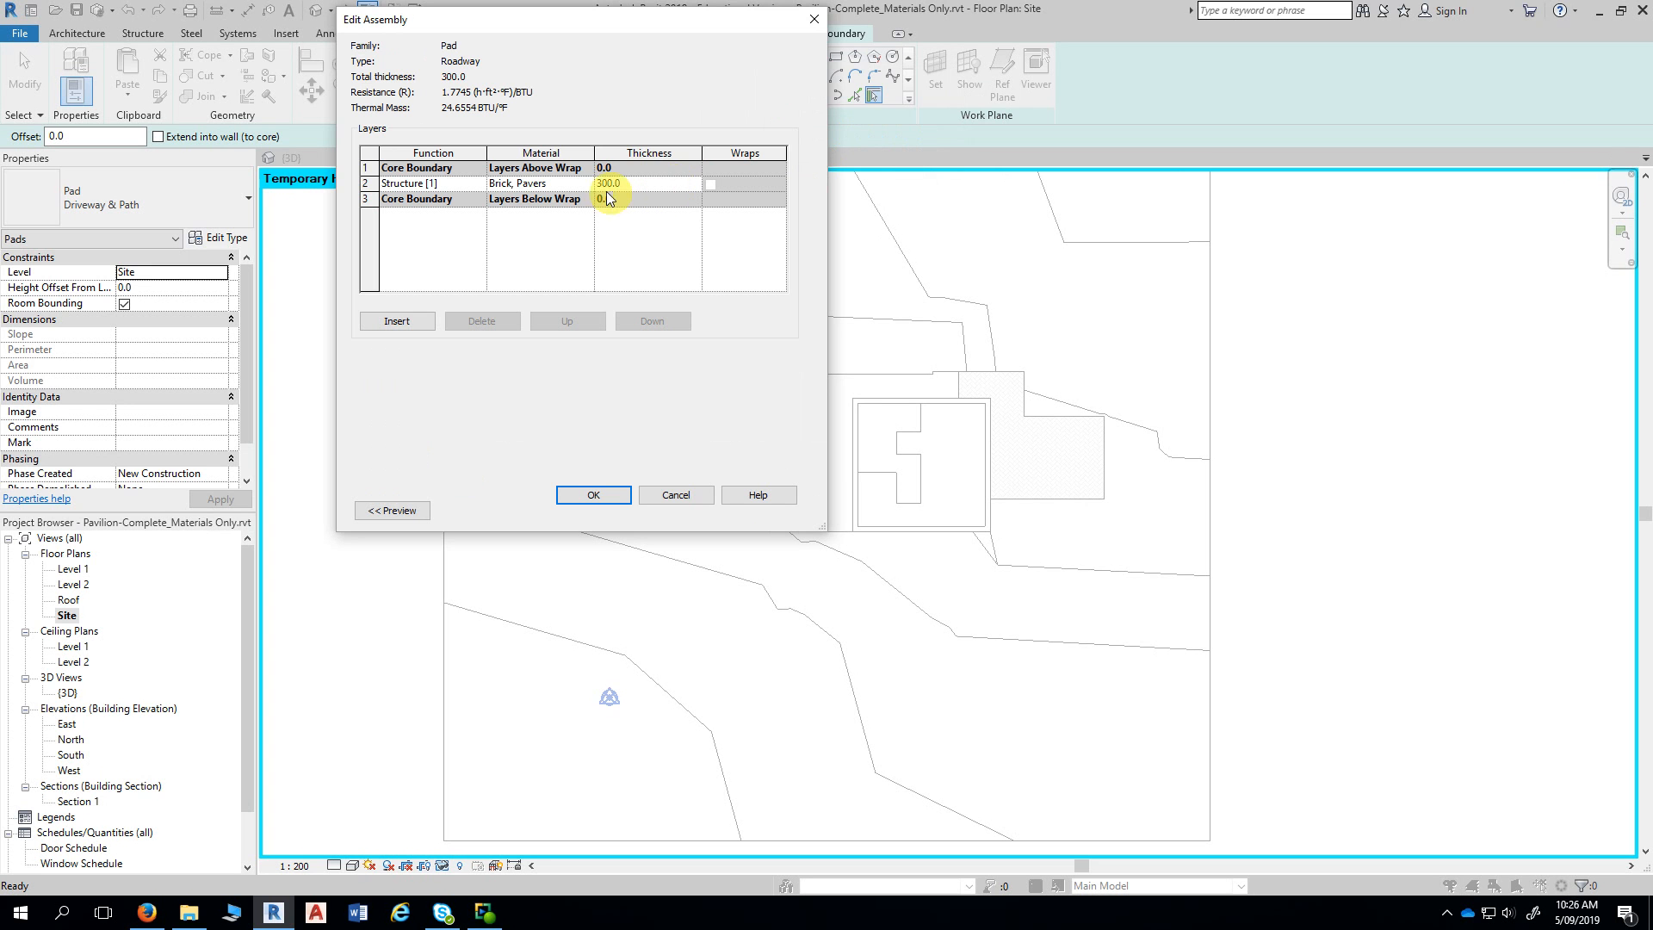
left_click(591, 185)
left_click(590, 186)
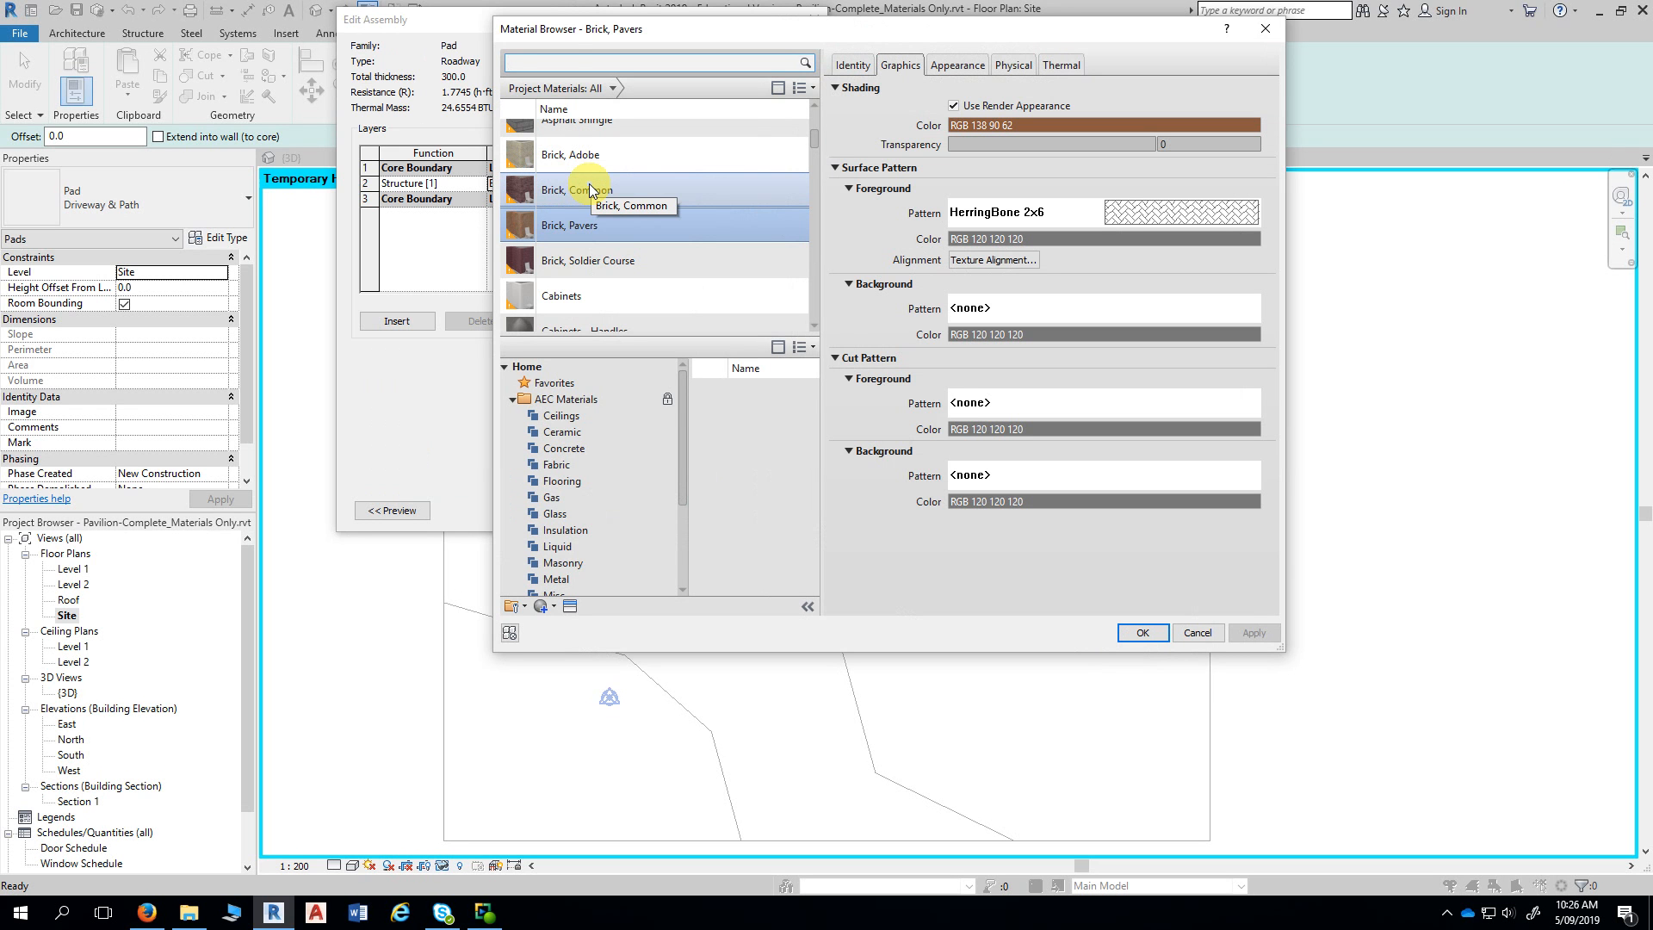
scroll(590, 189, "up", 2)
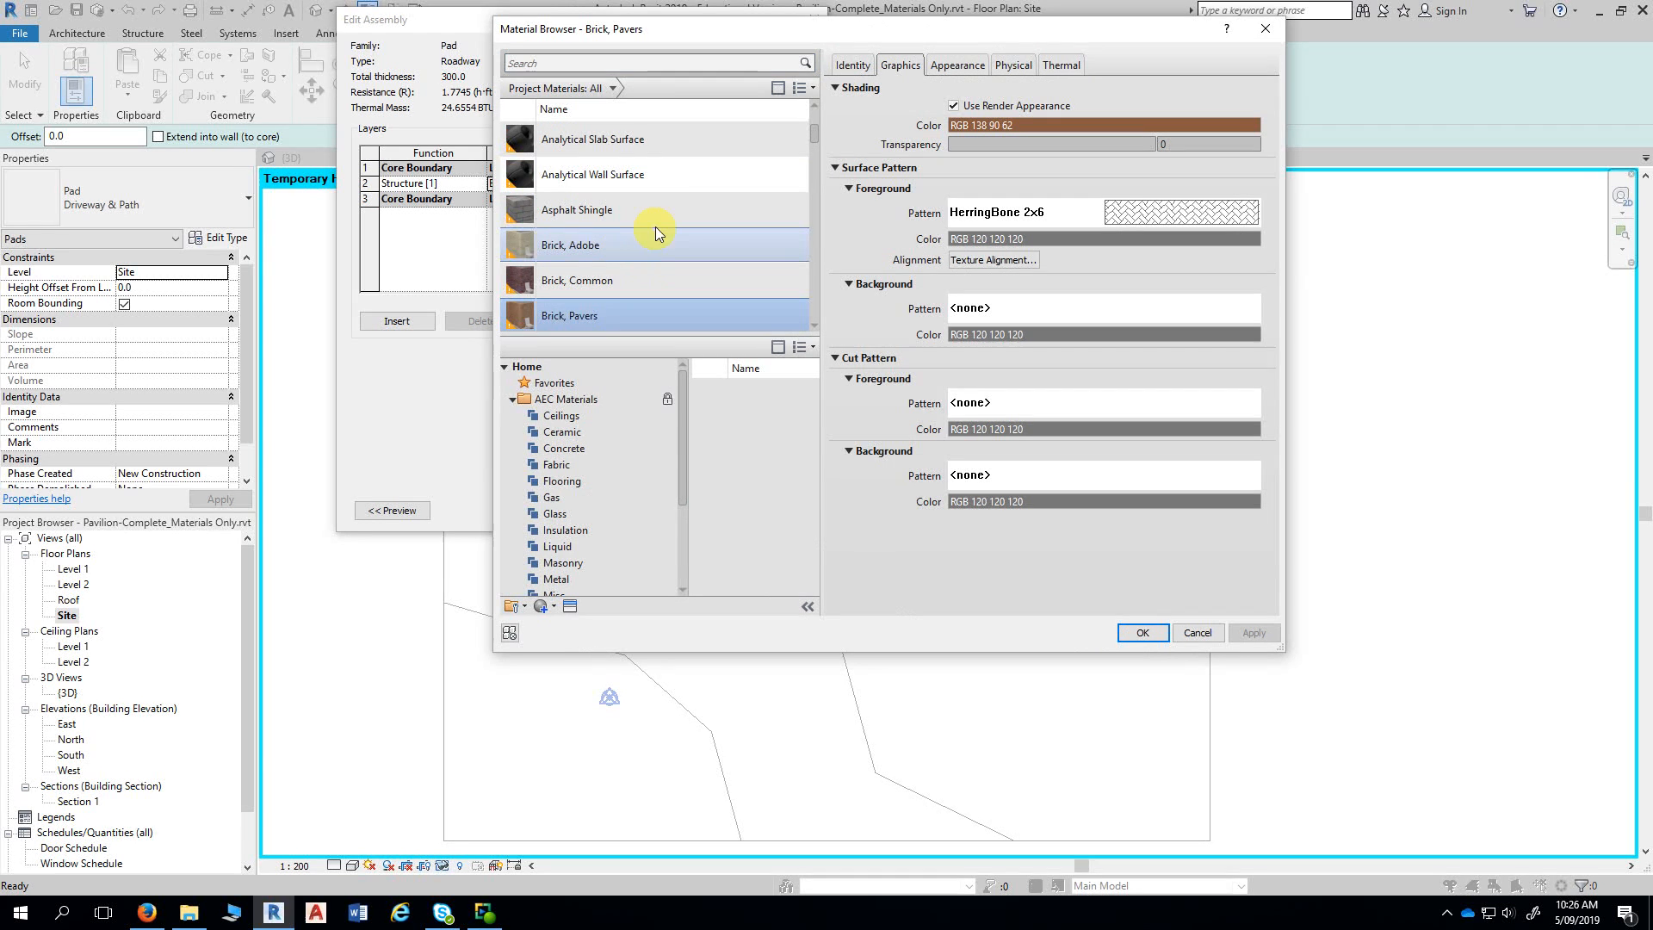
left_click(580, 64)
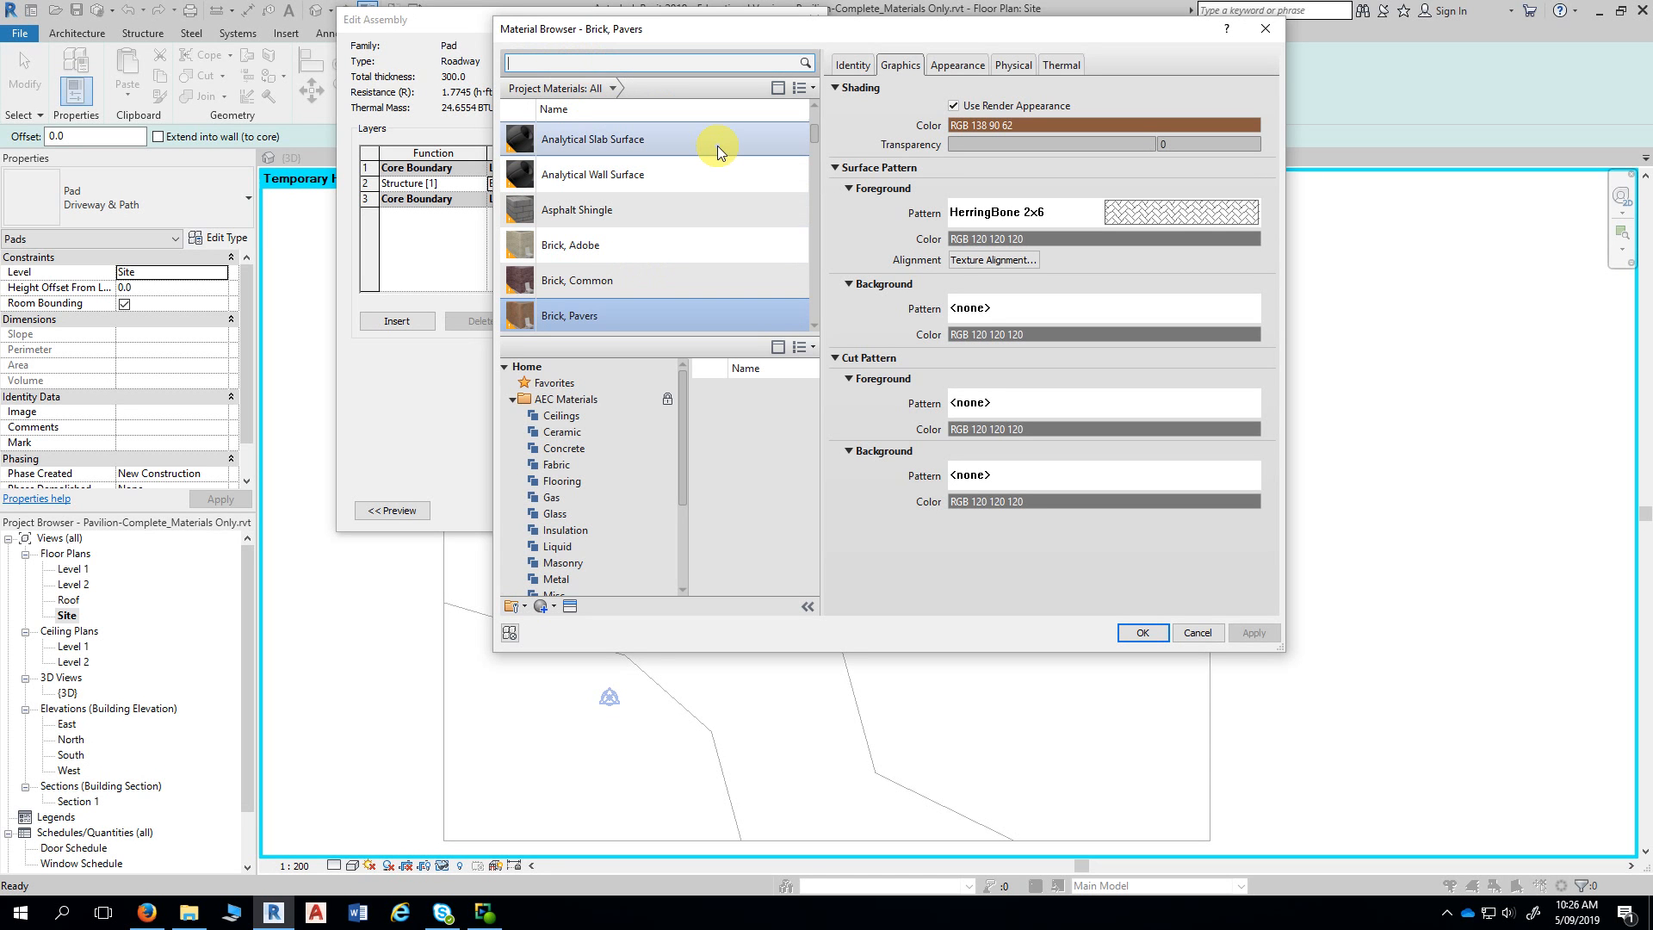
type("bit")
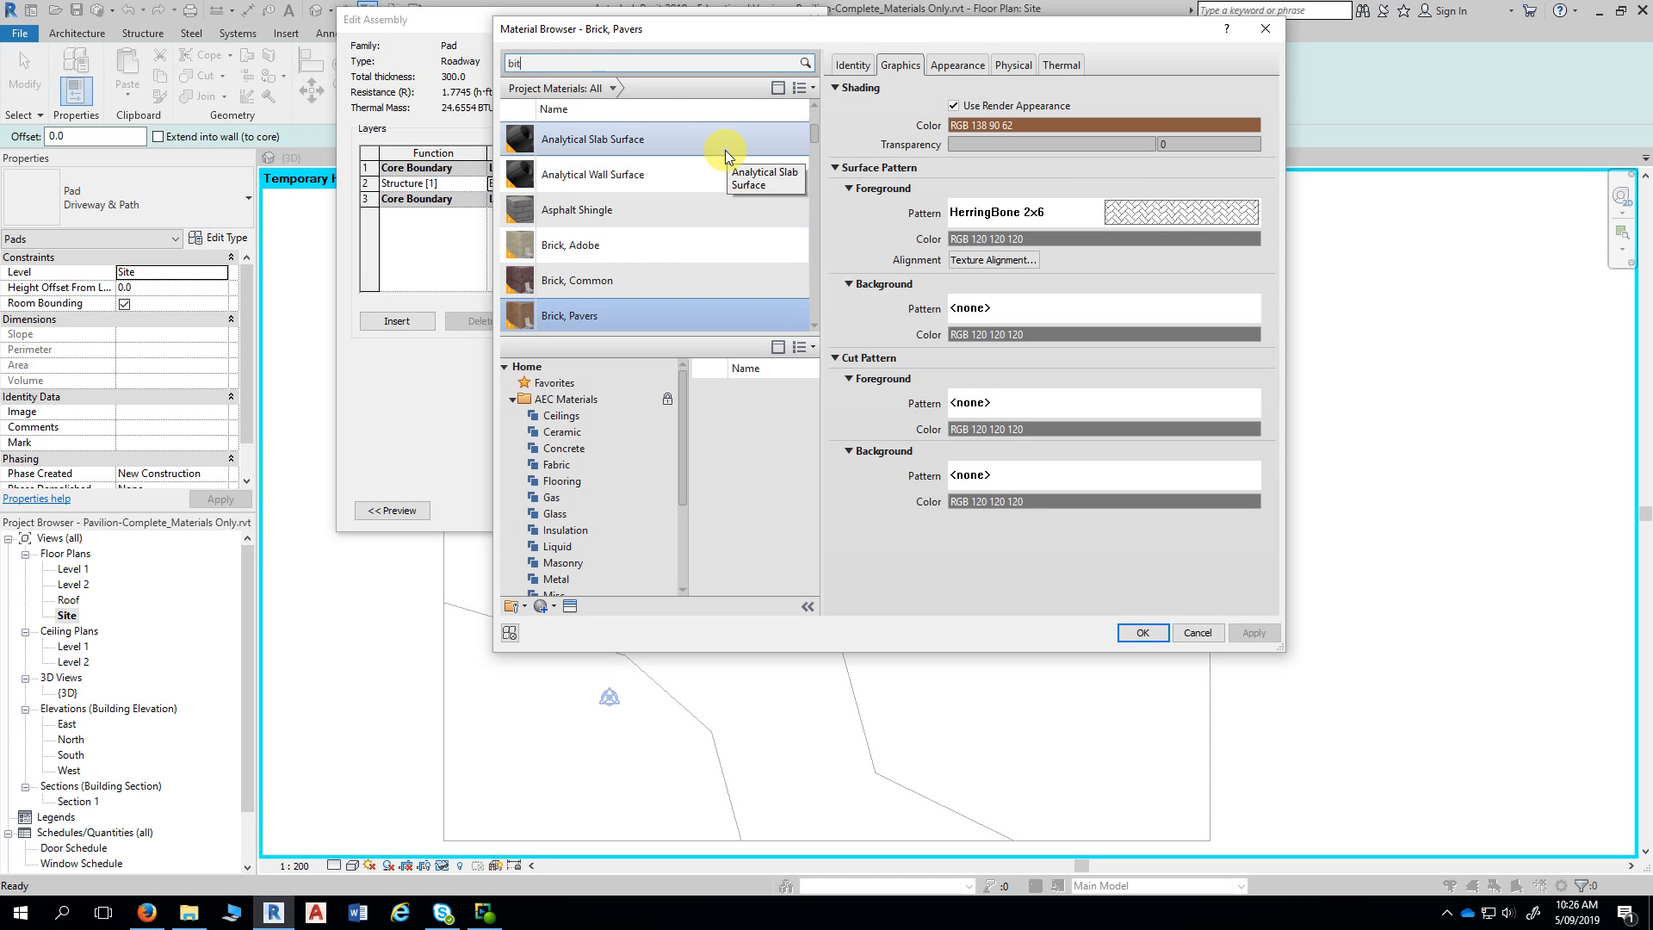
type("umen")
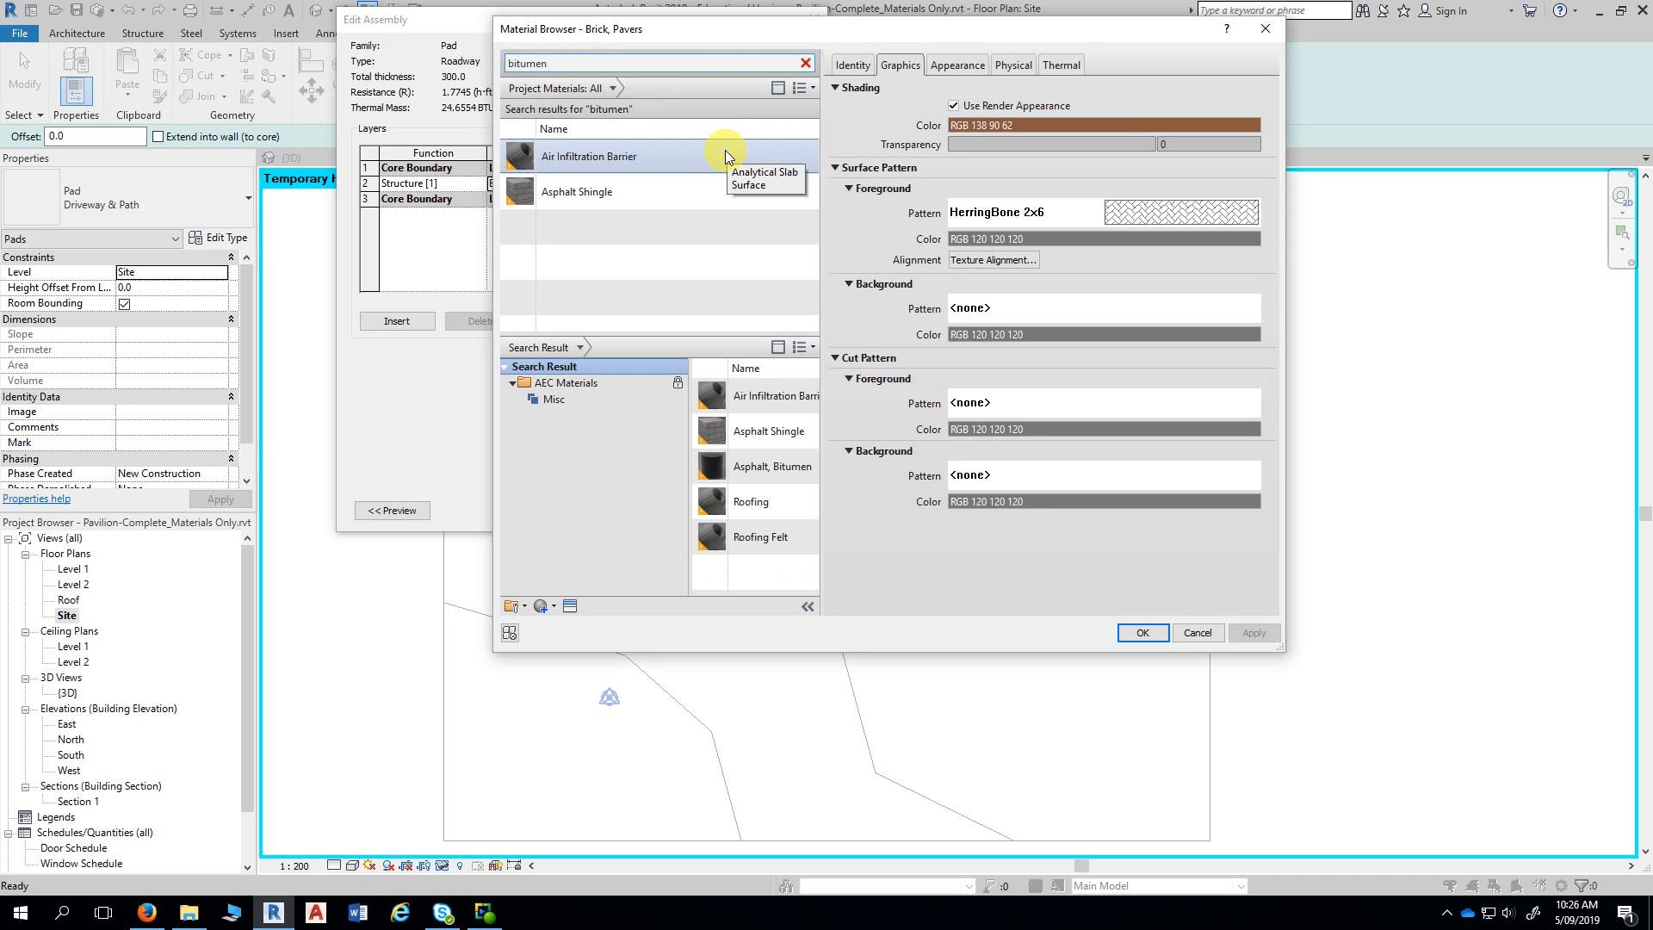
- Assign the library material Asphalt, Bitumen to the Roadway structure layer with render appearance used for shading, and accept the type
left_click_drag(821, 254, 908, 254)
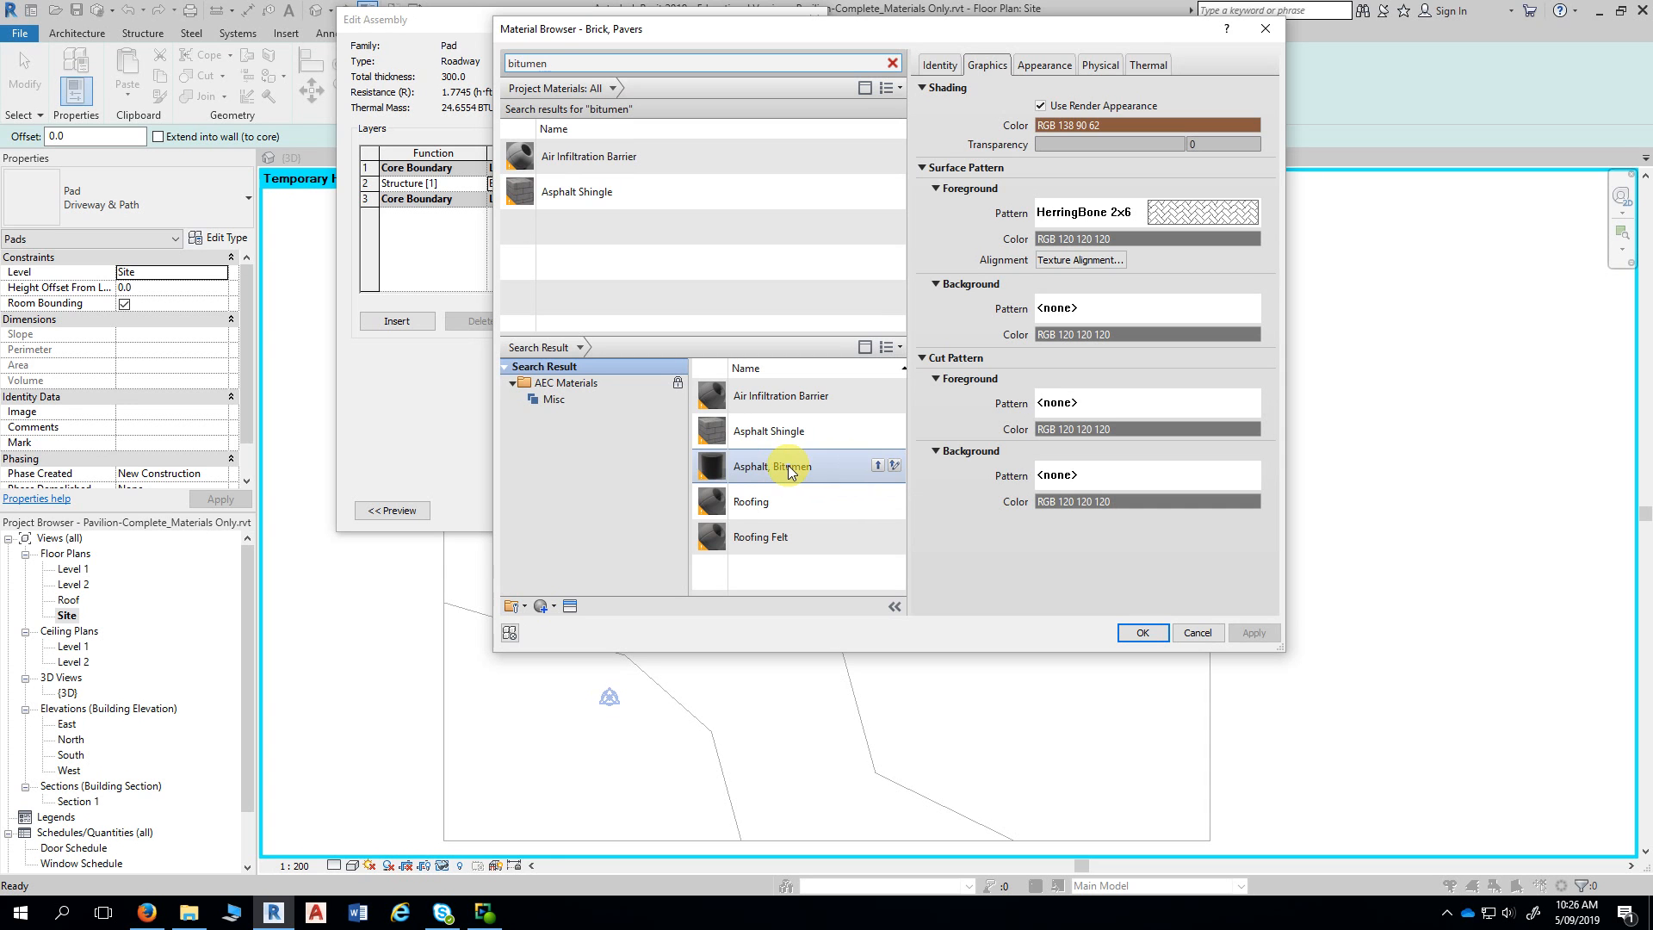
left_click(877, 465)
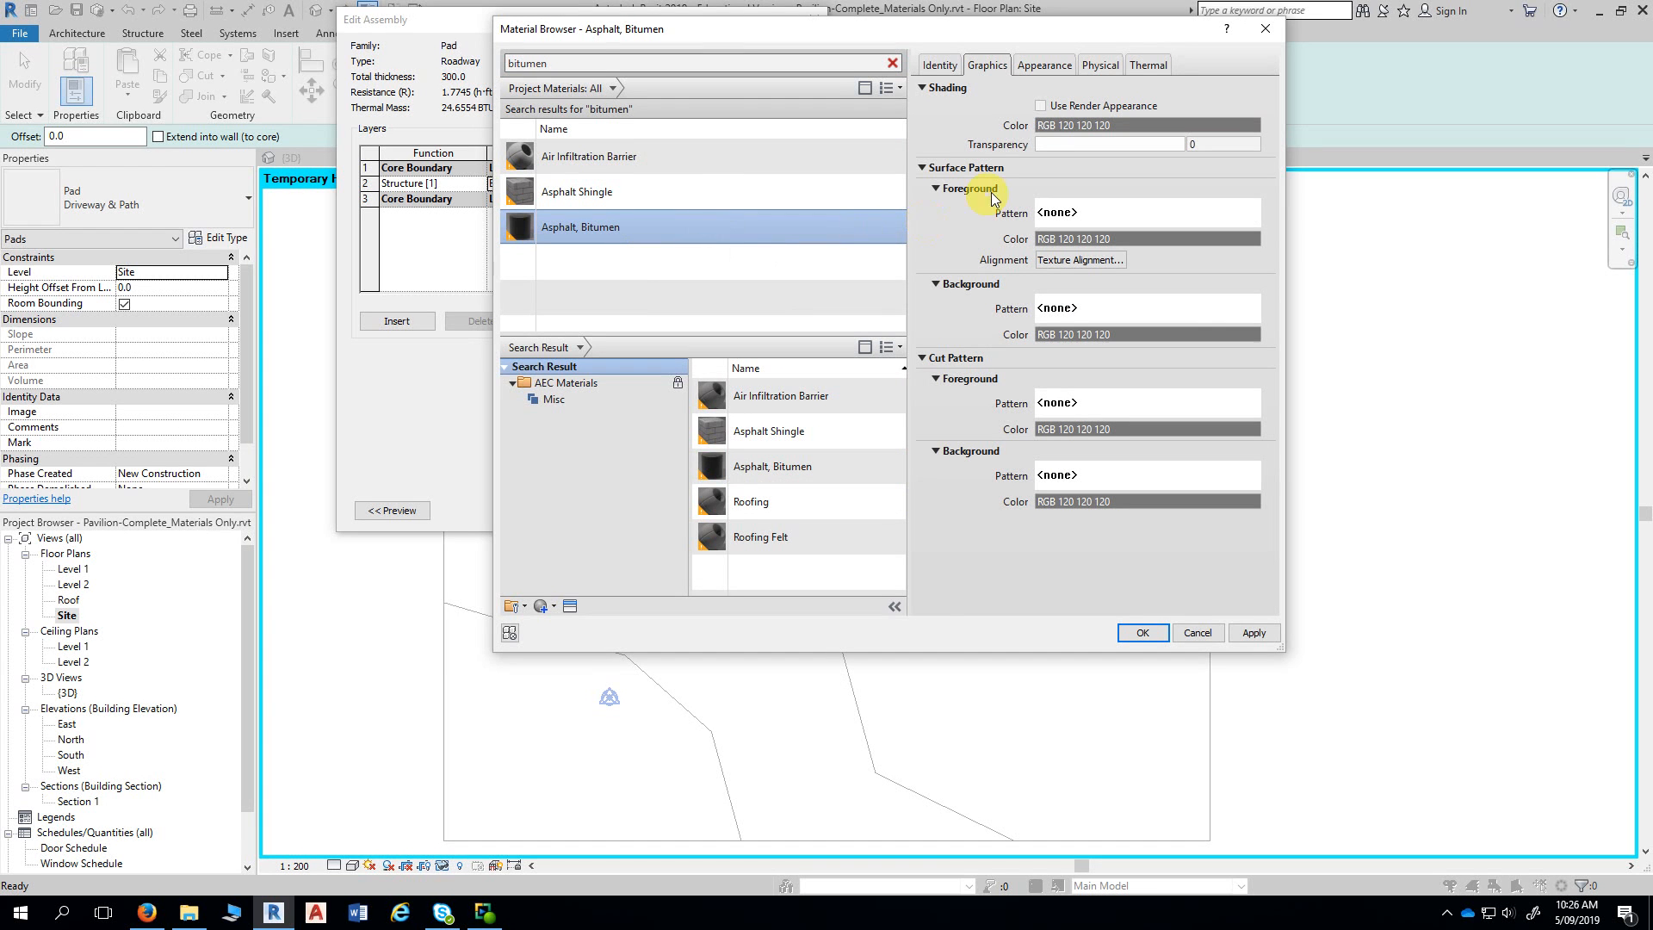
left_click(1041, 106)
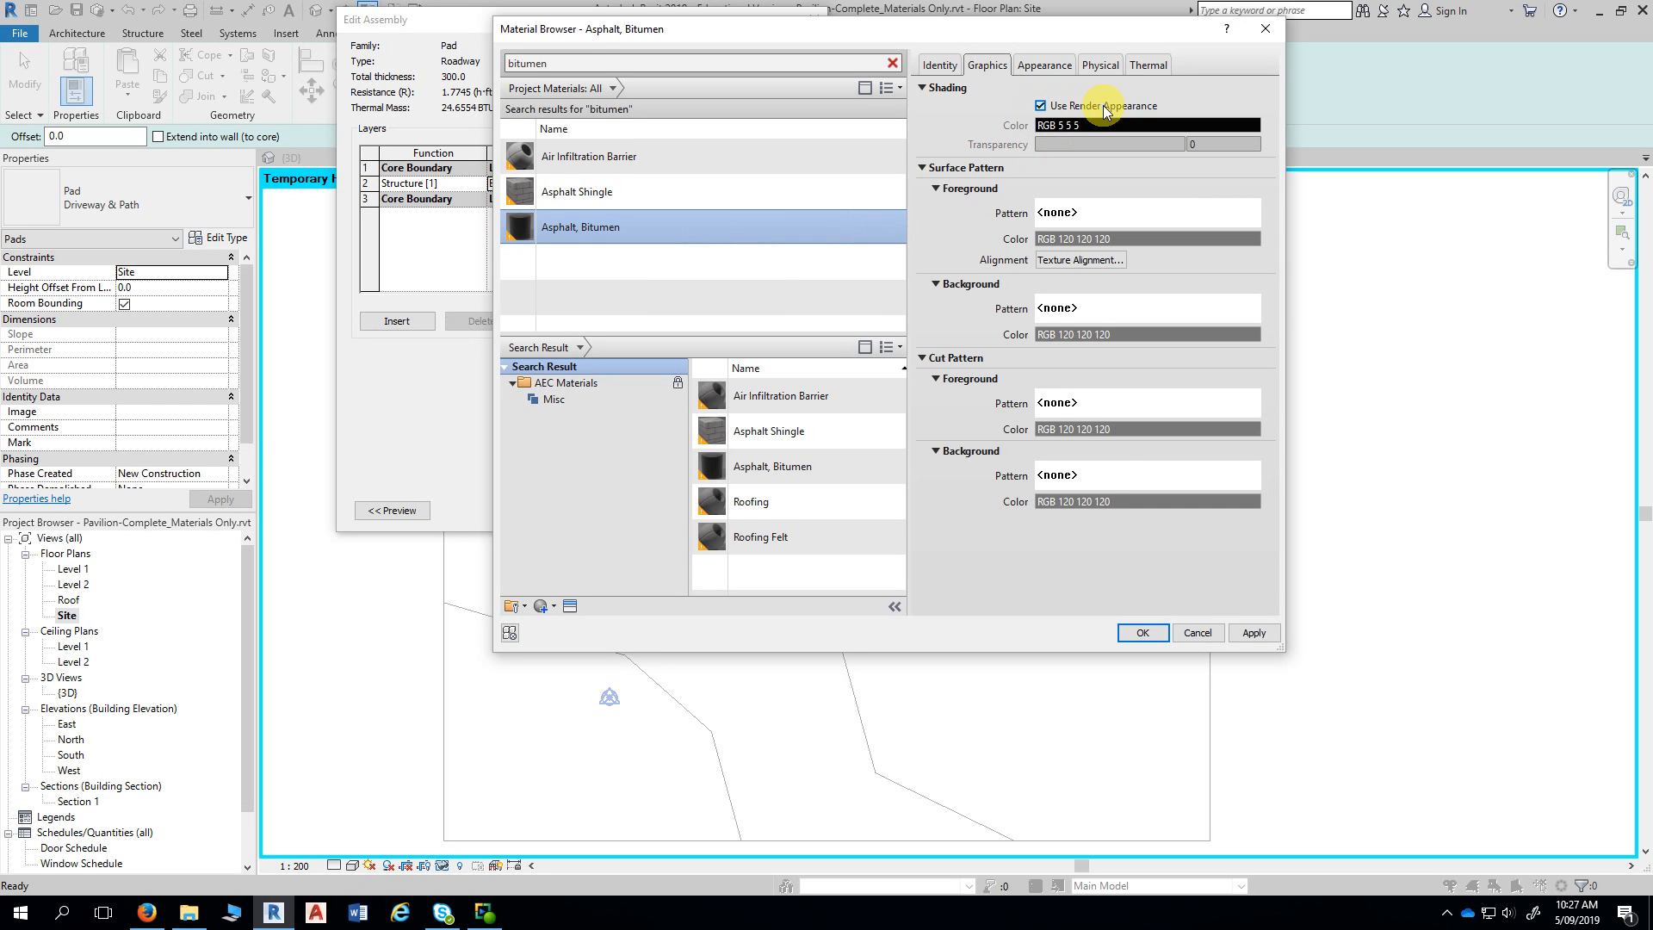
left_click(1143, 634)
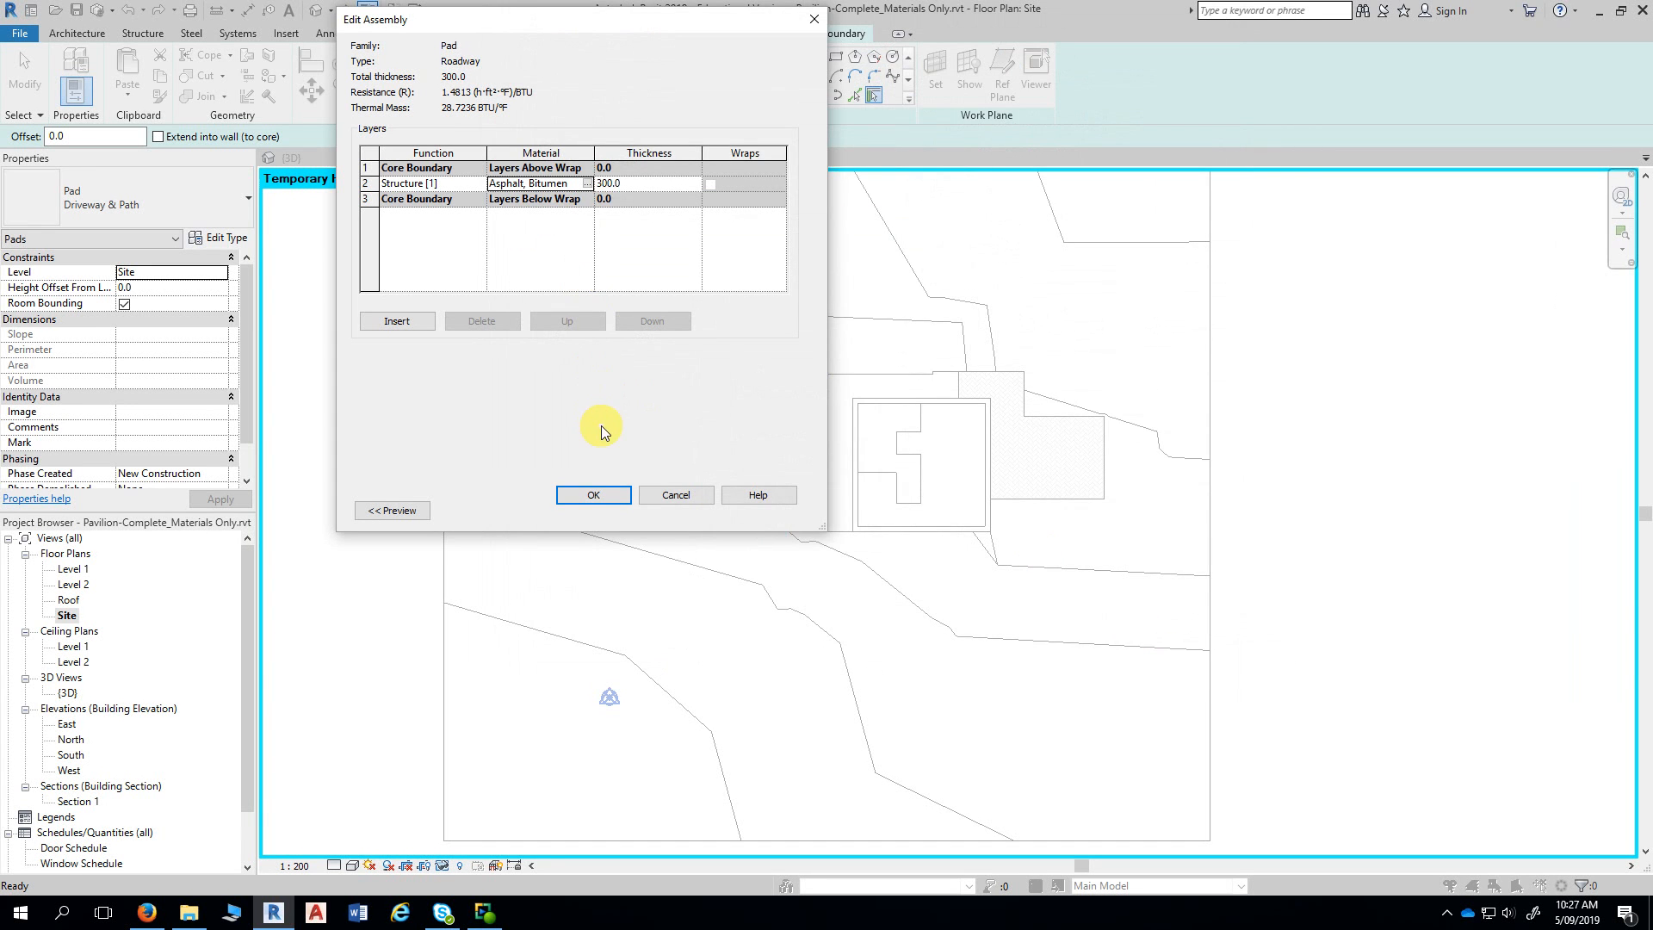
left_click(604, 494)
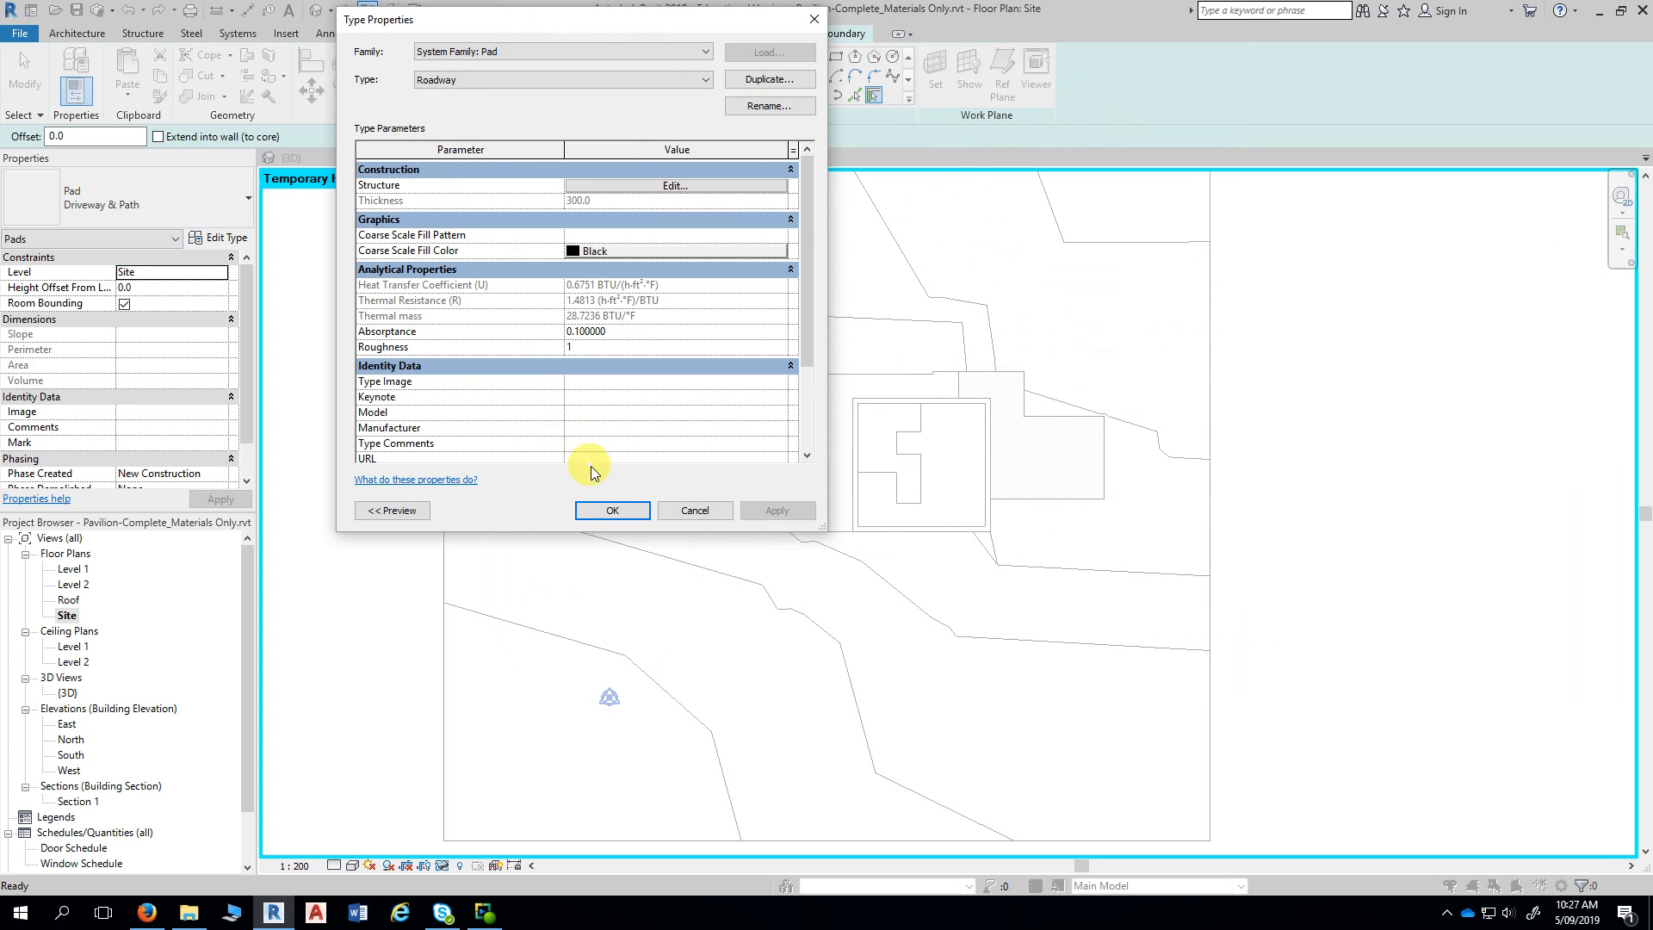
left_click(610, 511)
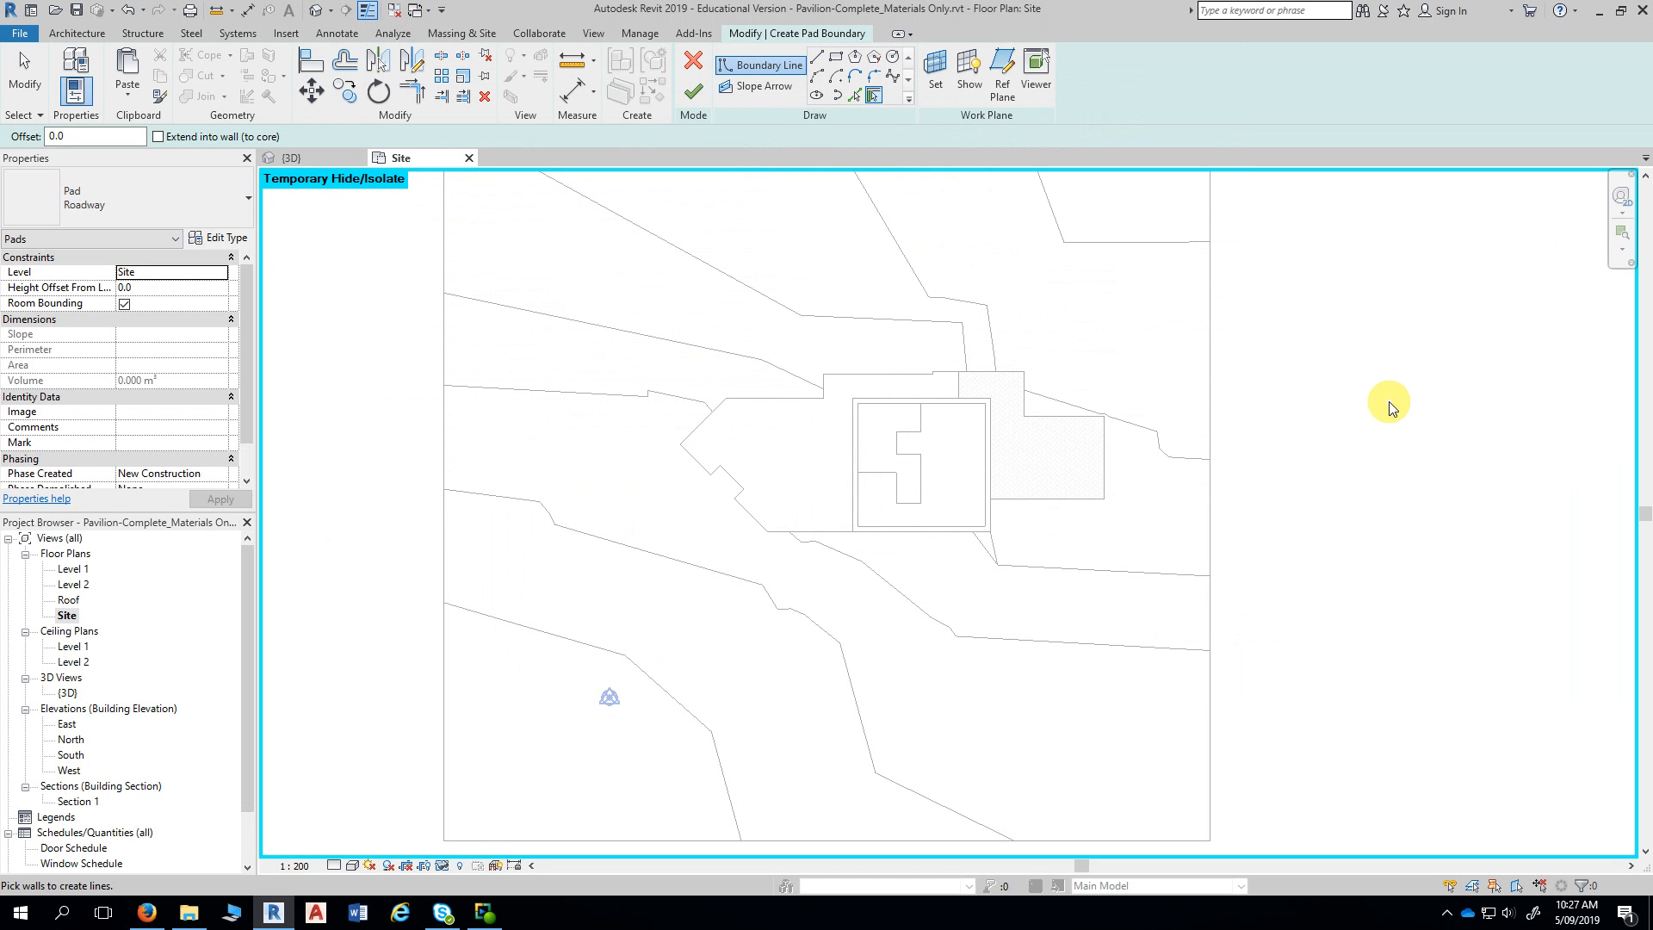
- Sketch a vertical boundary line about 12900 mm long from the paved pad's upper outer corner up to just below the site's upper edge
scroll(1387, 401, "down", 3)
middle_click_drag(1413, 384, 1221, 379)
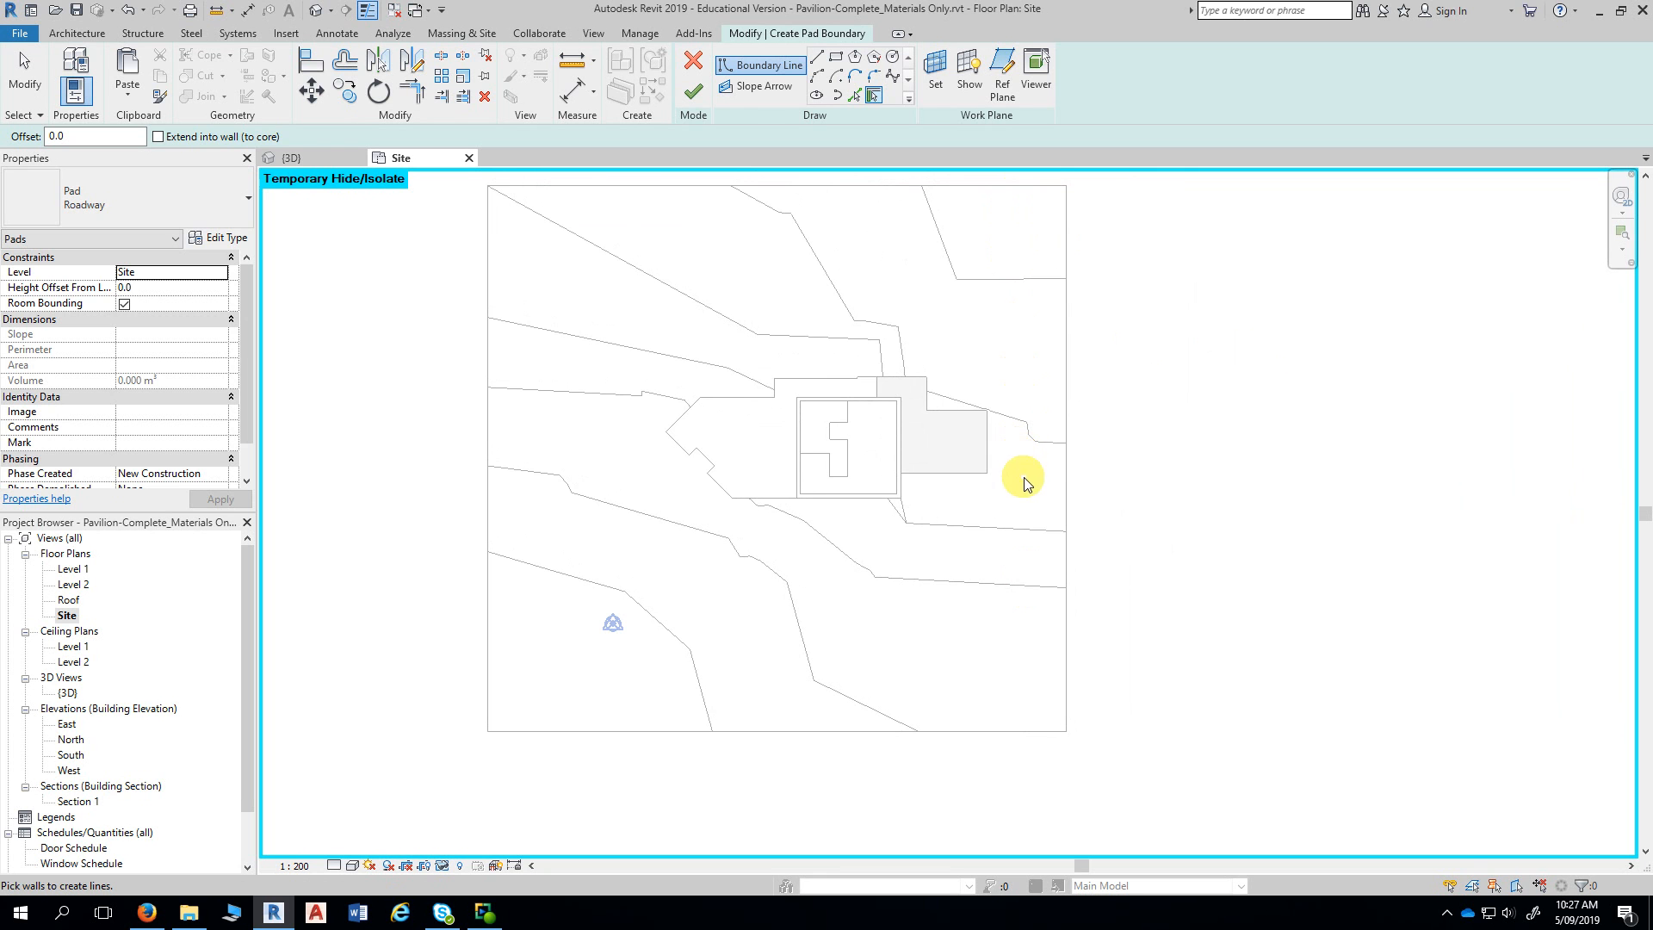
middle_click_drag(1025, 686, 1039, 393)
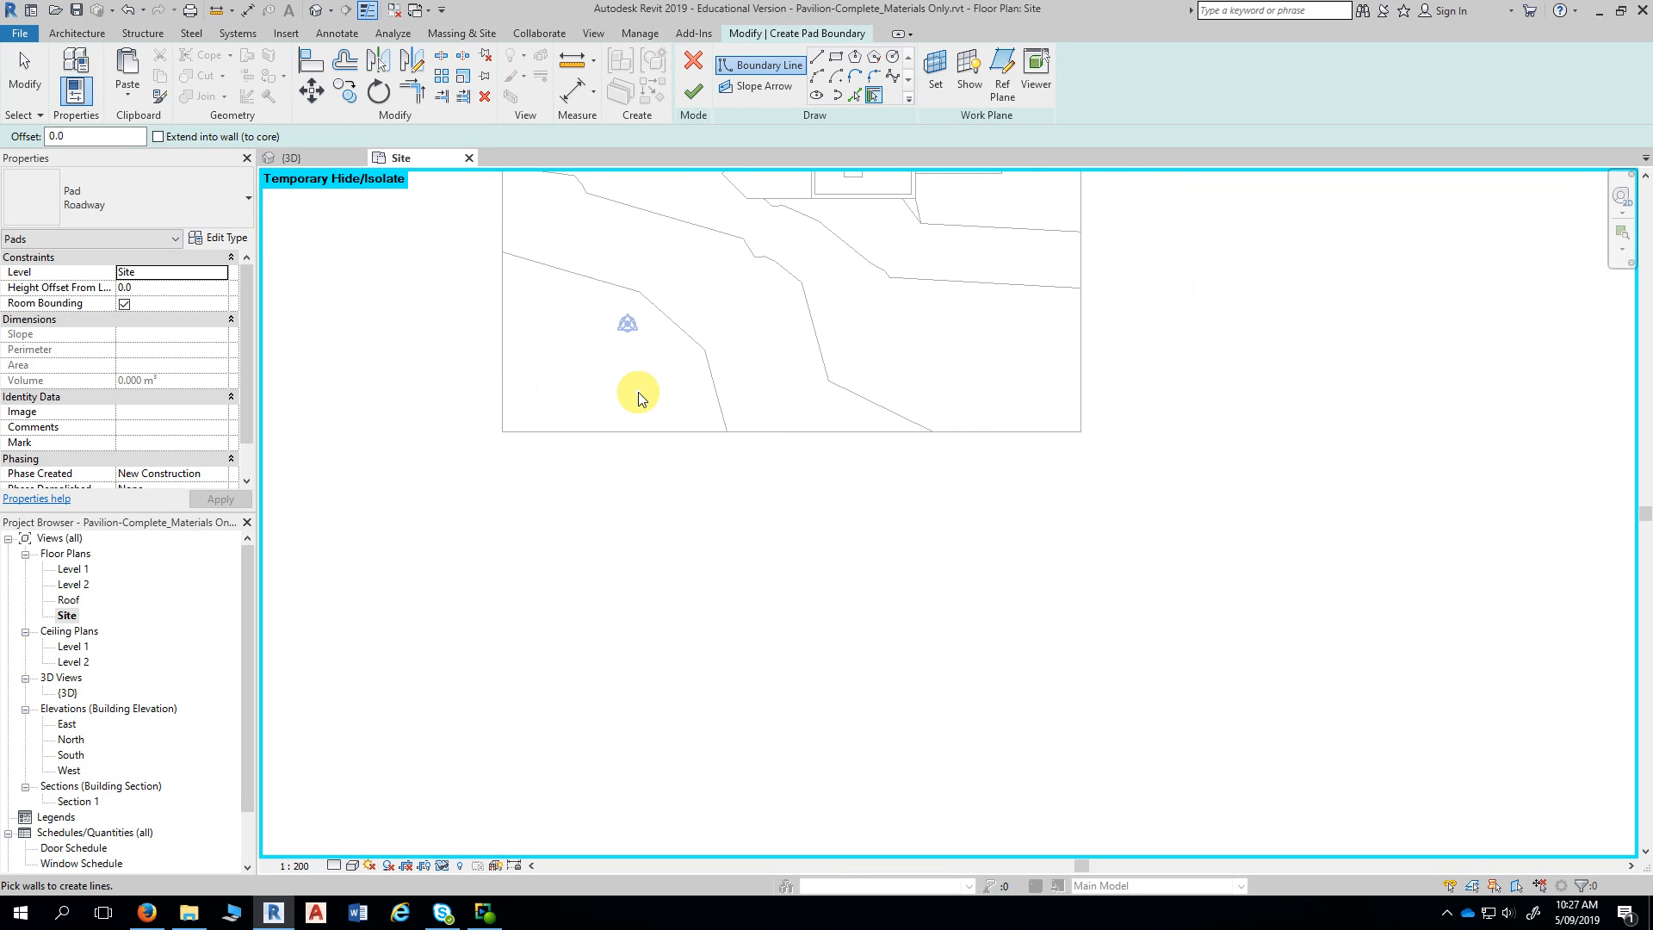
middle_click_drag(1024, 297, 956, 557)
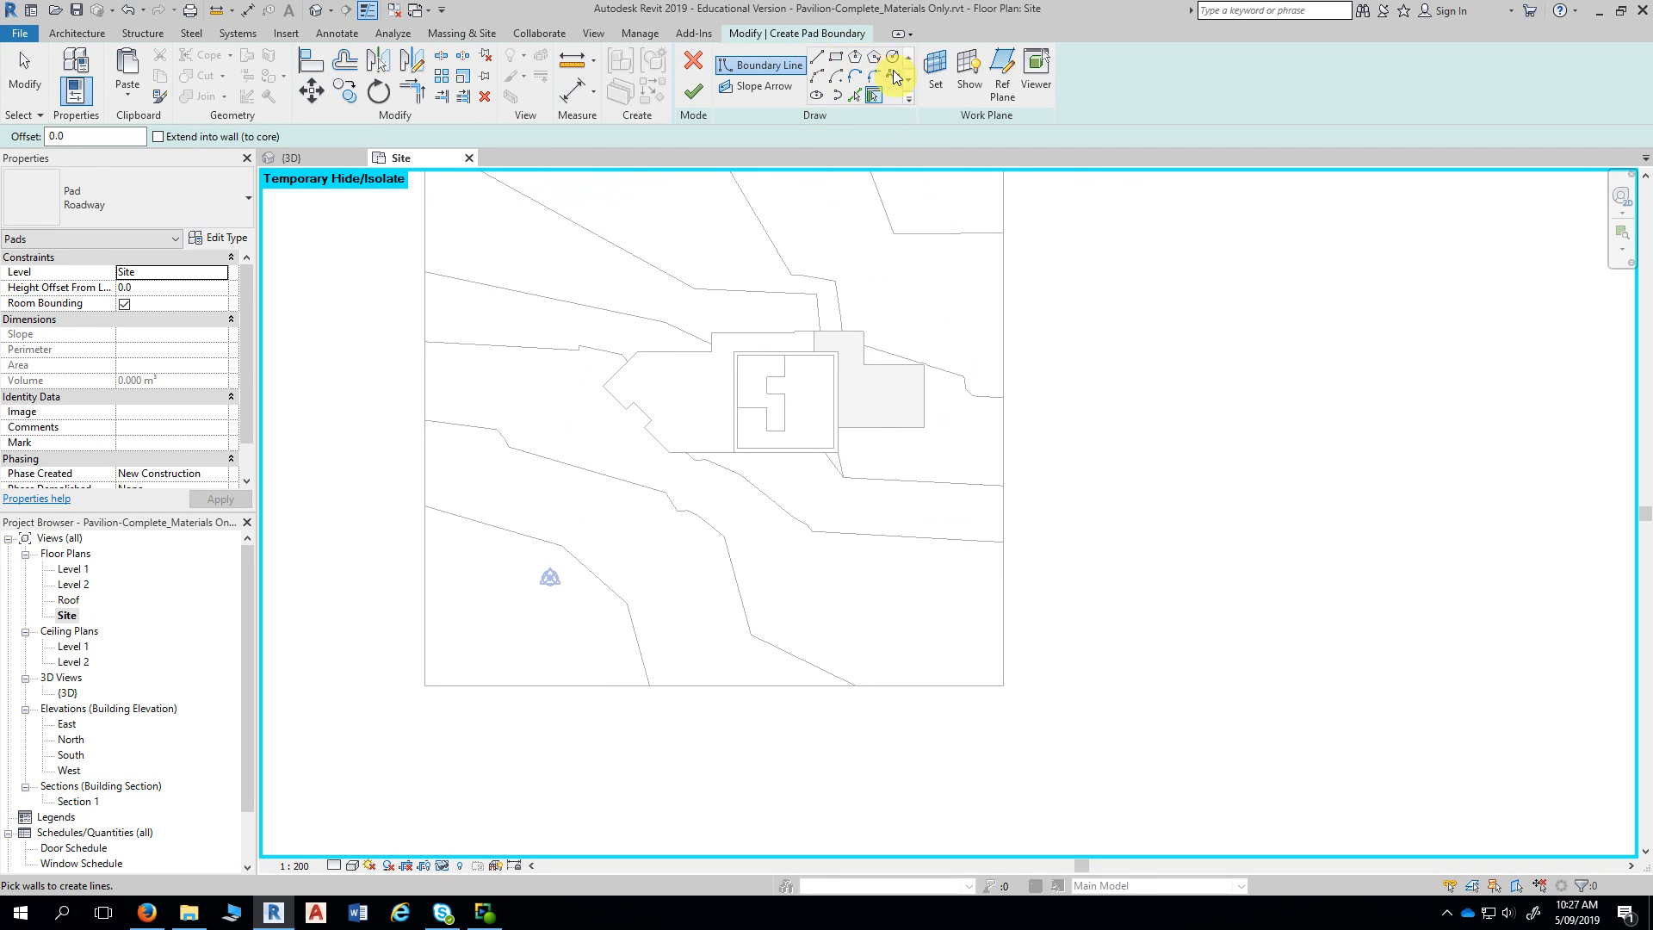
left_click(817, 60)
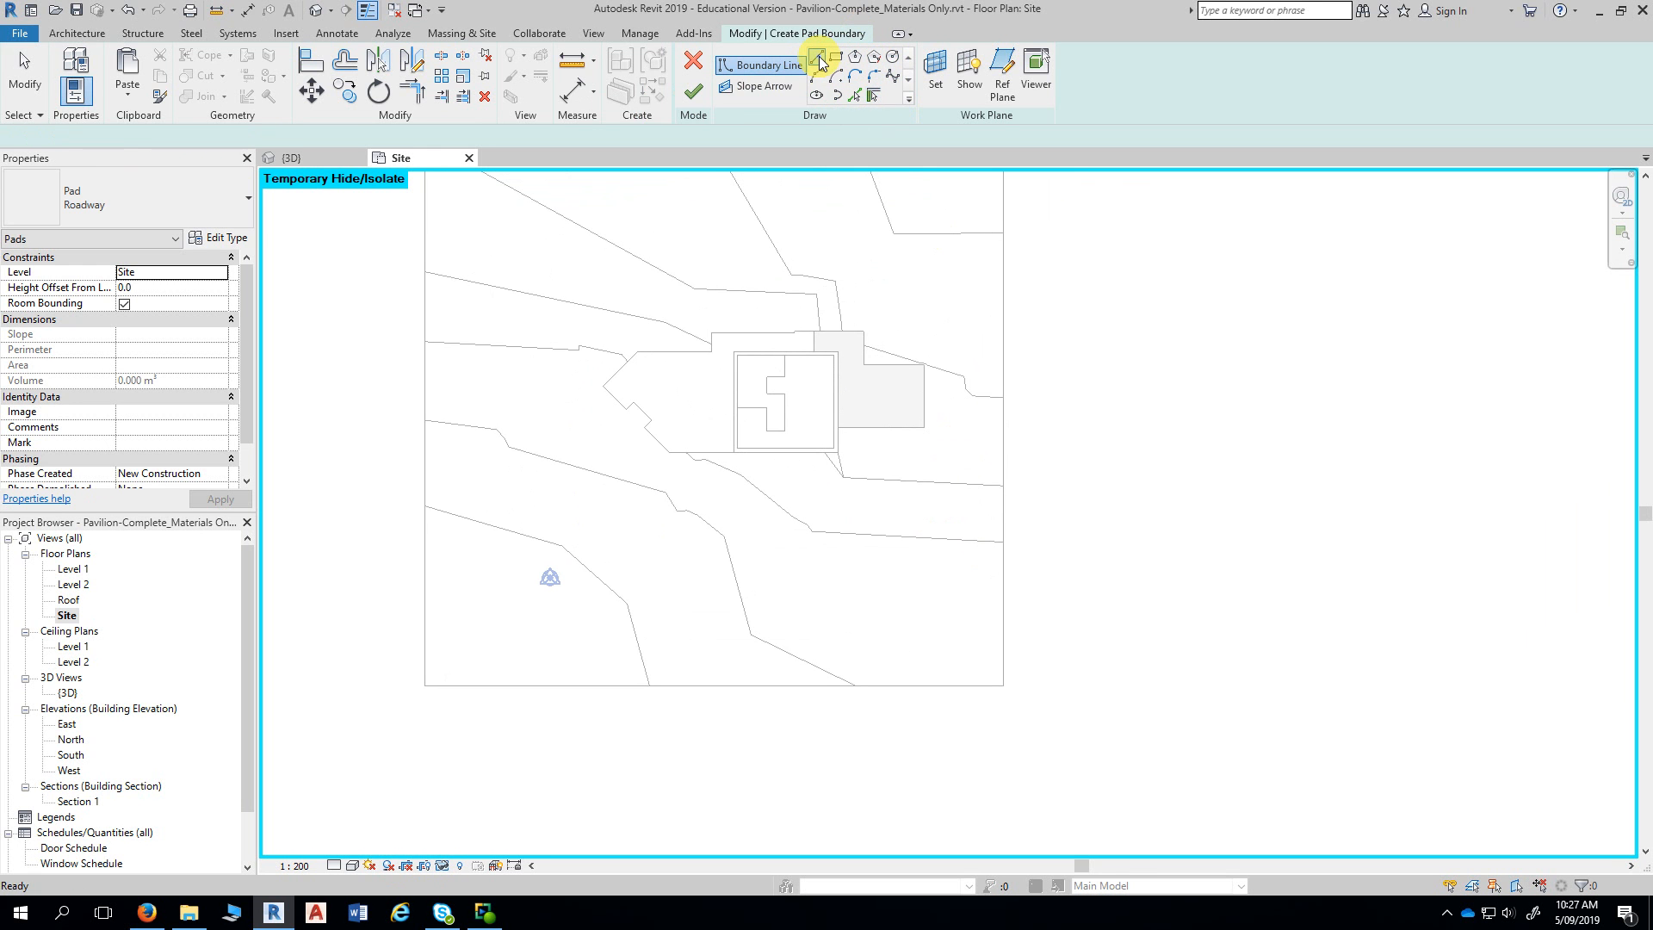
middle_click_drag(1128, 273, 1132, 336)
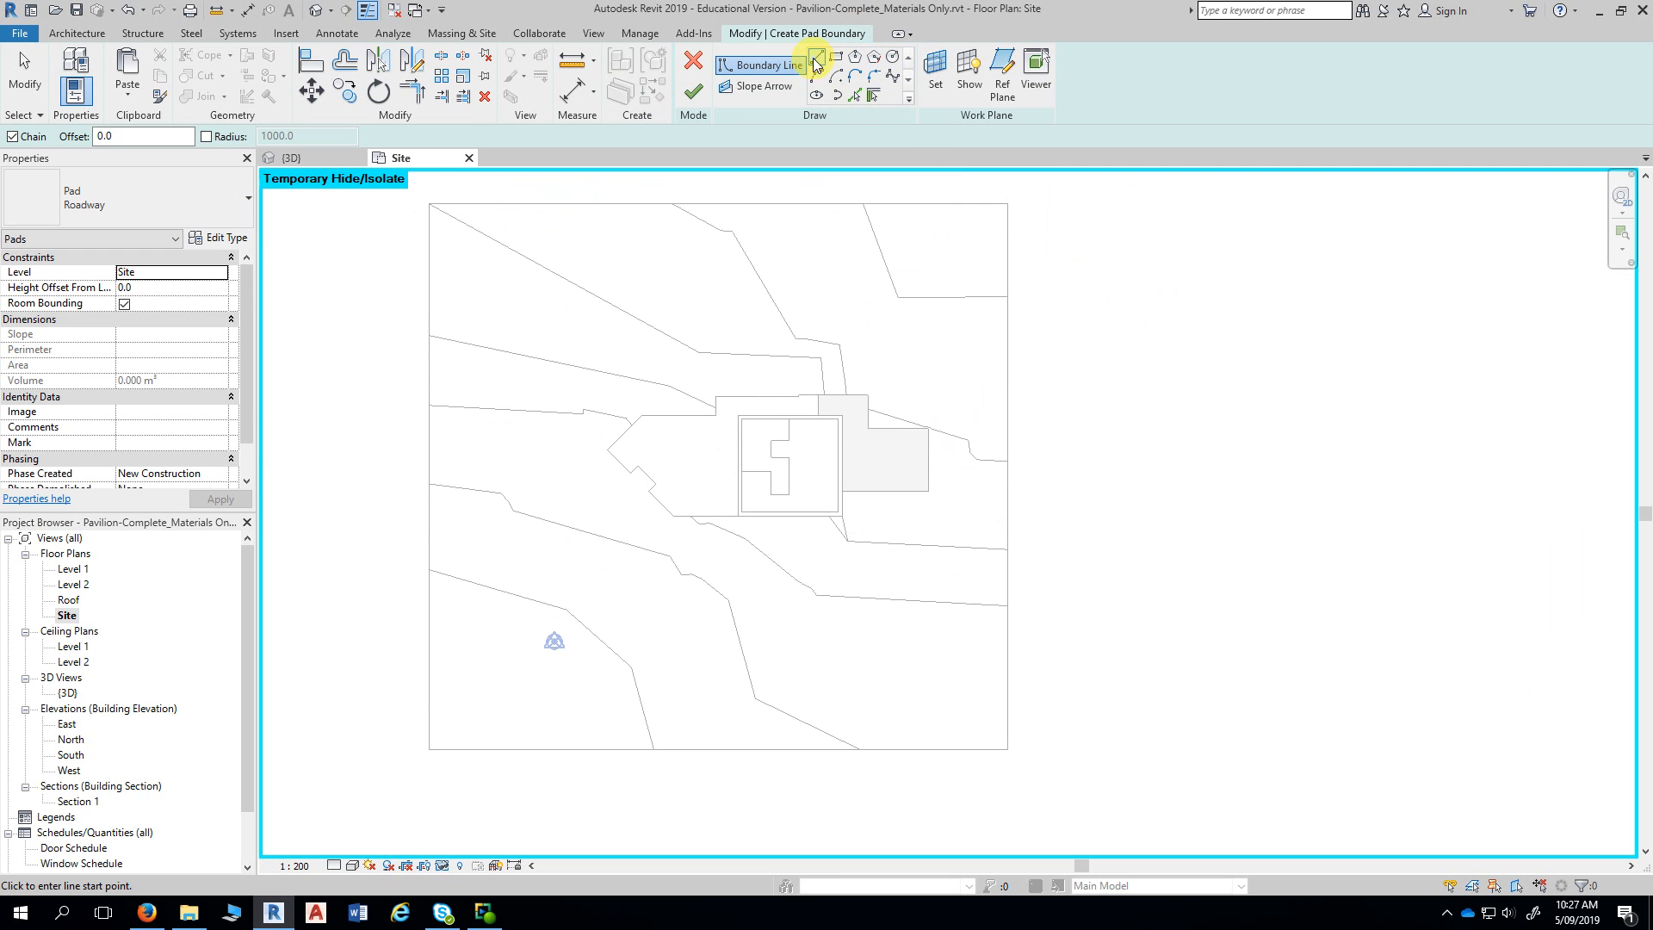
scroll(935, 405, "up", 3)
middle_click_drag(933, 406, 881, 214)
scroll(881, 229, "up", 3)
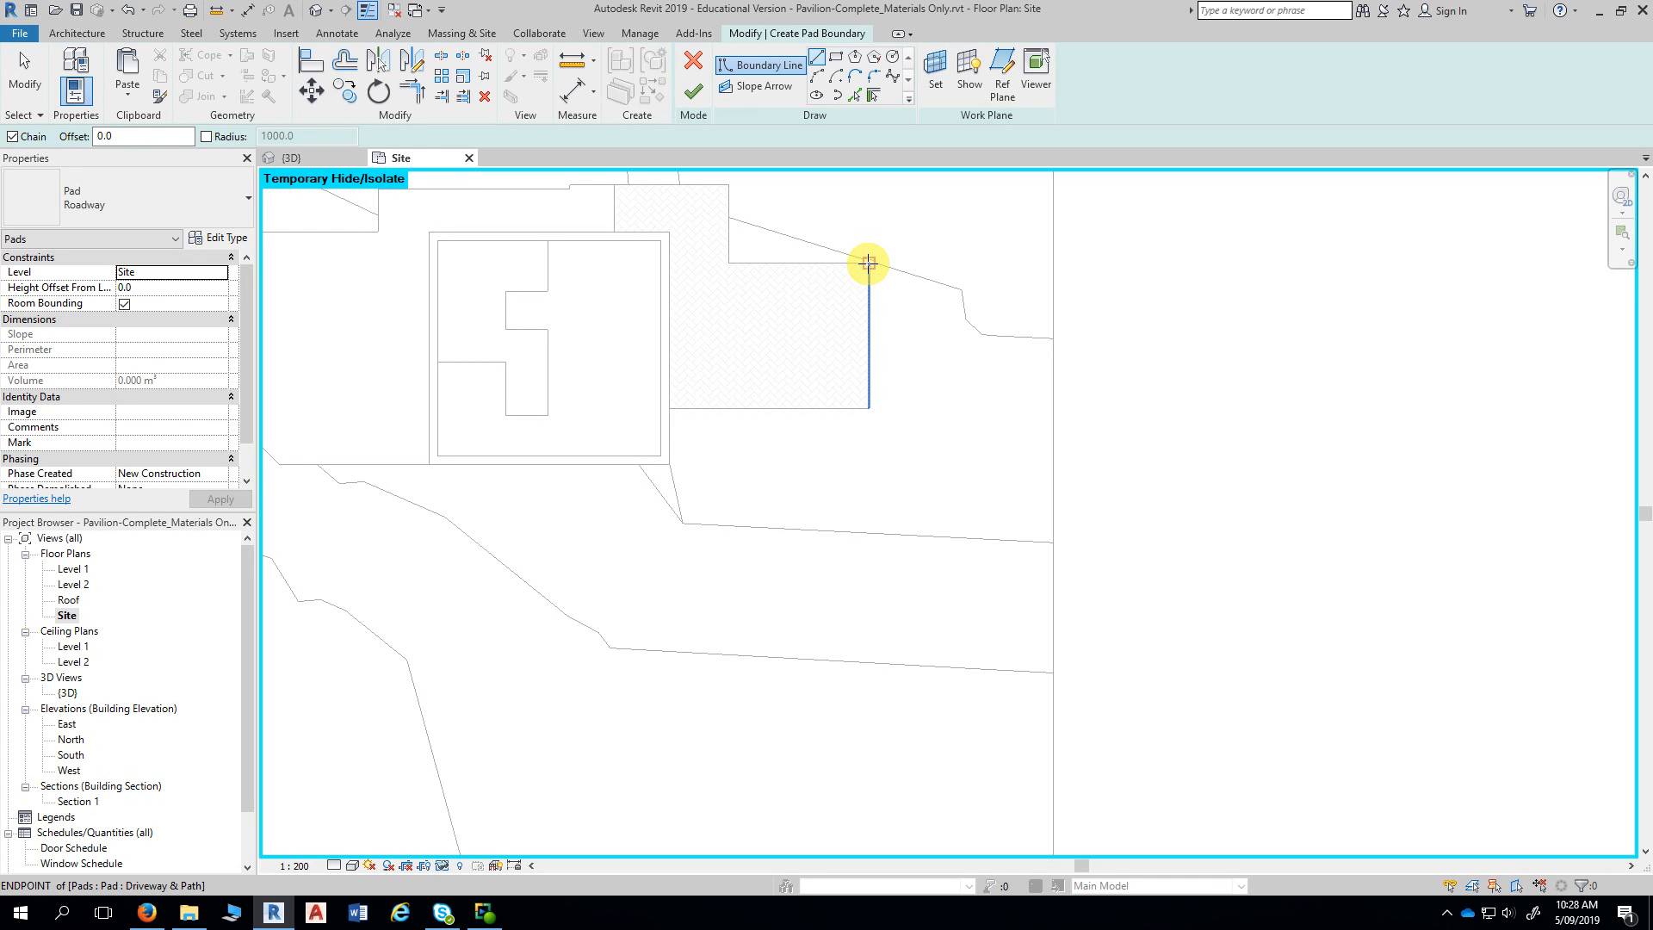
key("Escape")
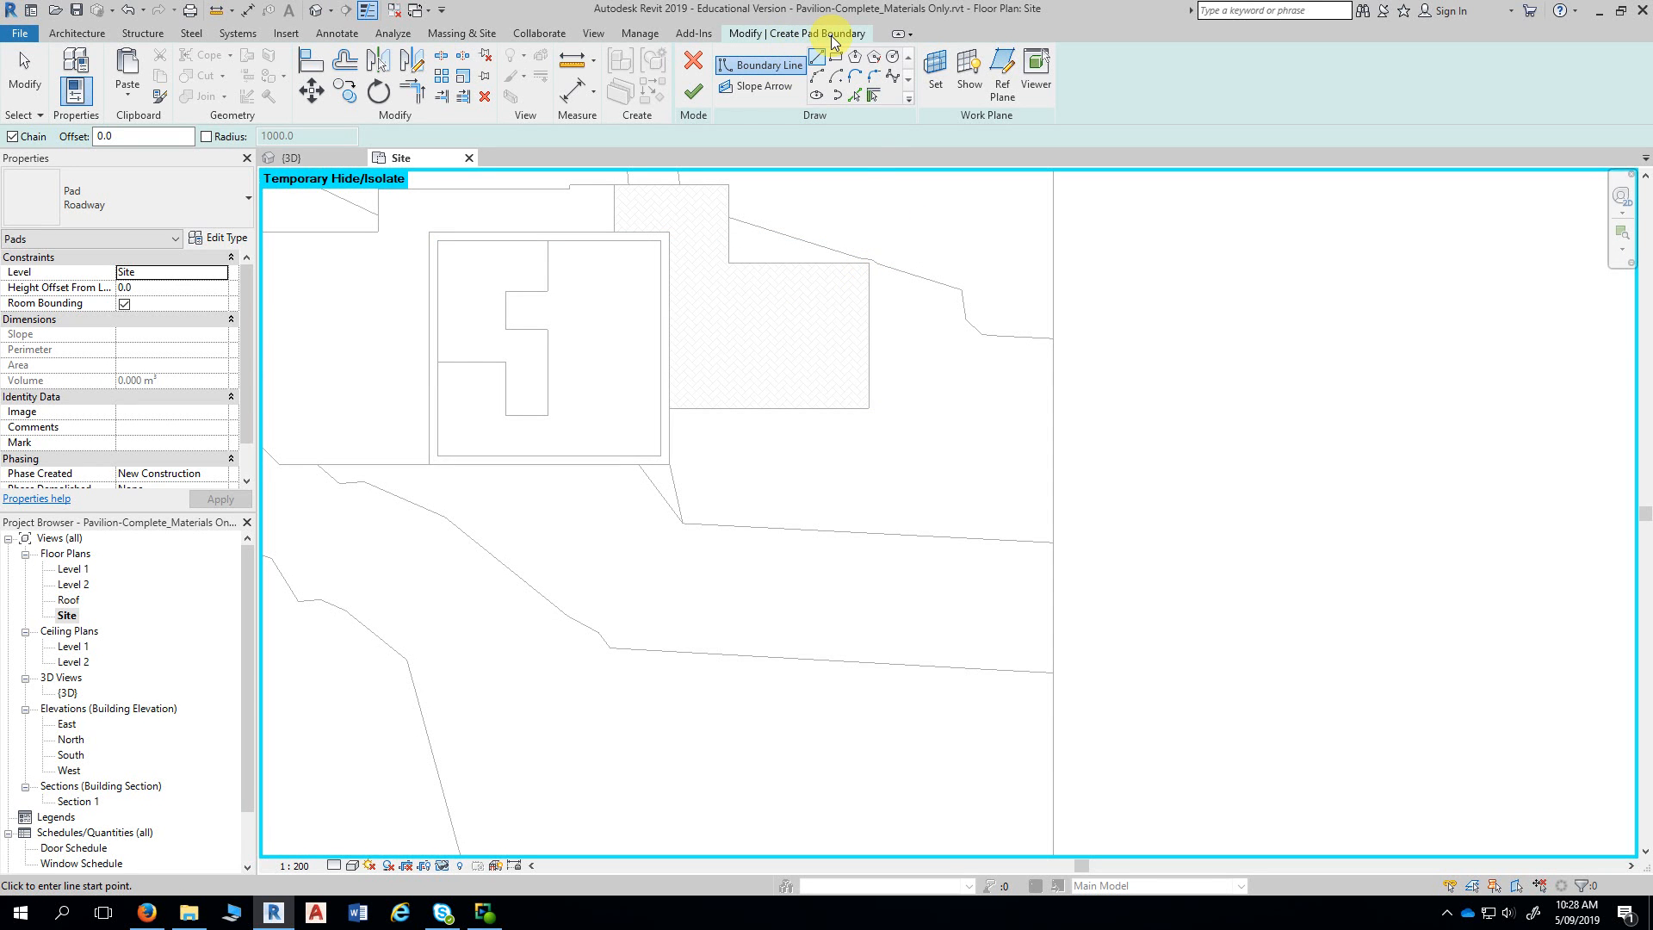
left_click(868, 263)
scroll(882, 213, "down", 5)
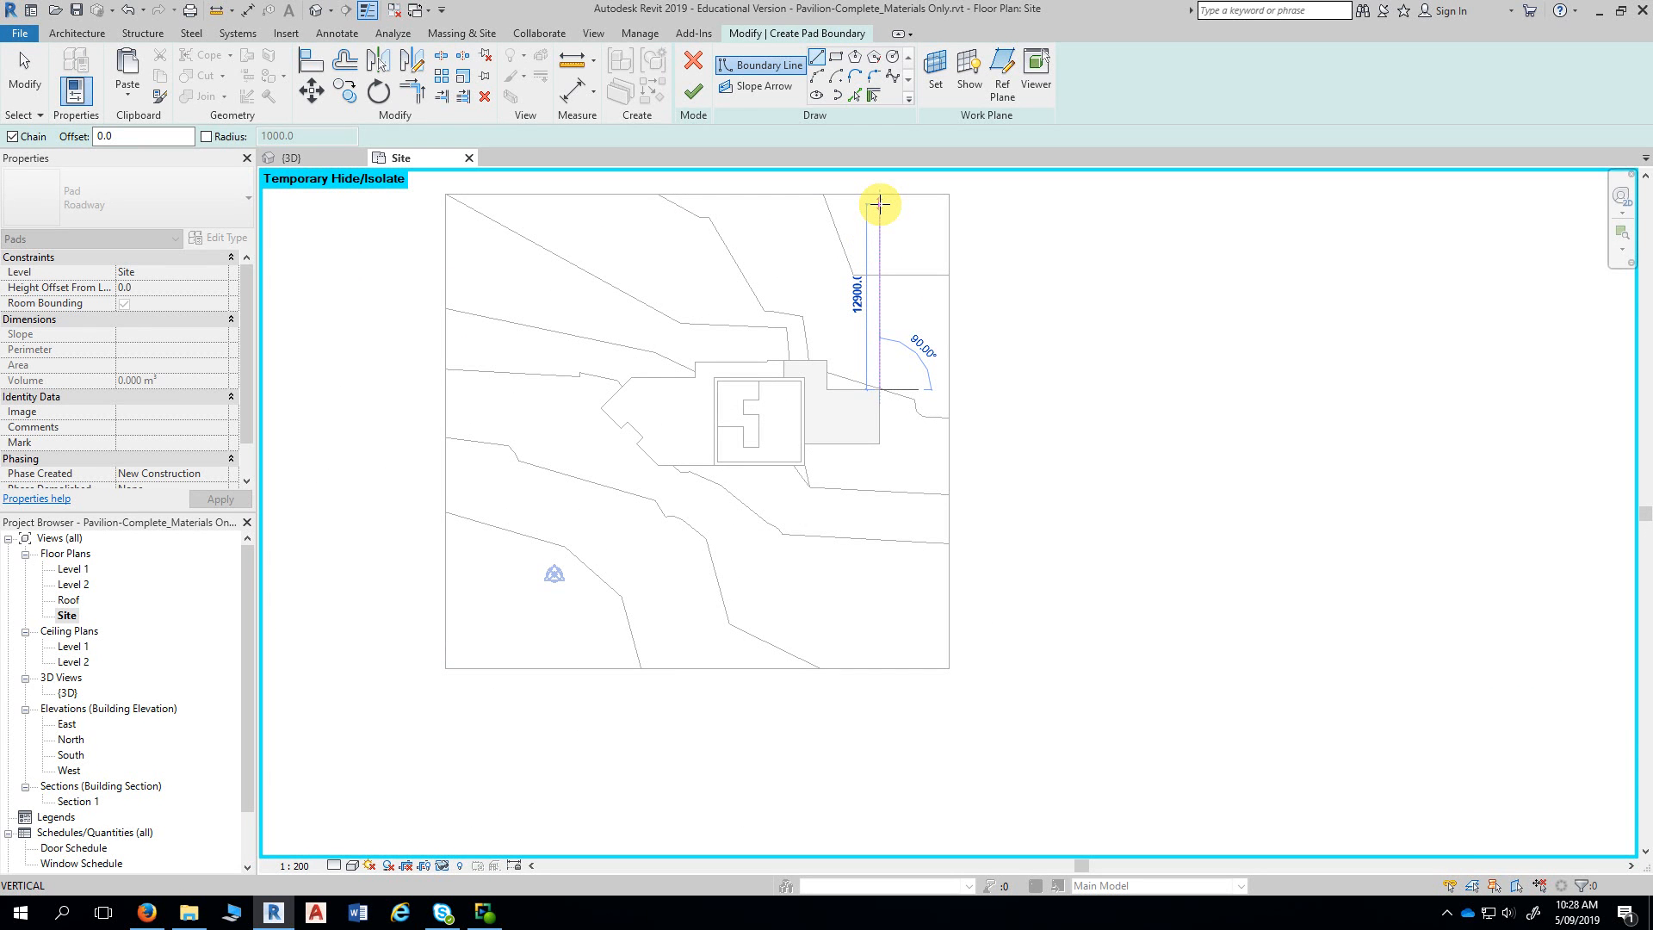
left_click(880, 201)
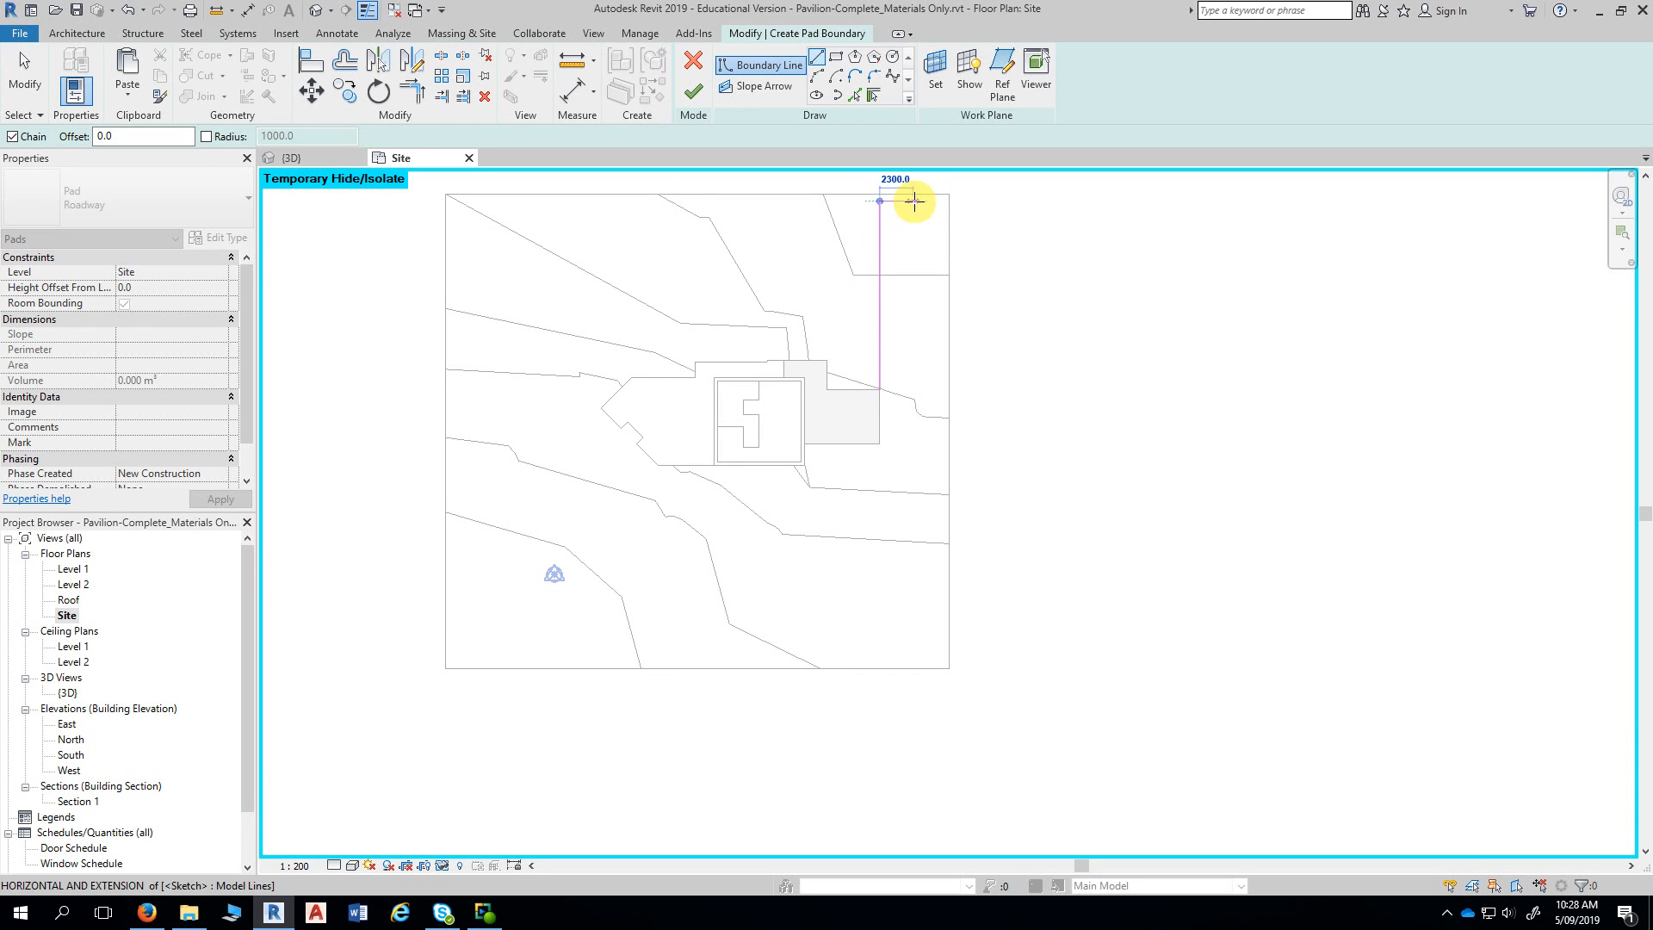
- Continue the Roadway boundary with a 4500 mm horizontal line from the vertical line's upper end toward the site's nearest side edge
scroll(941, 201, "up", 5)
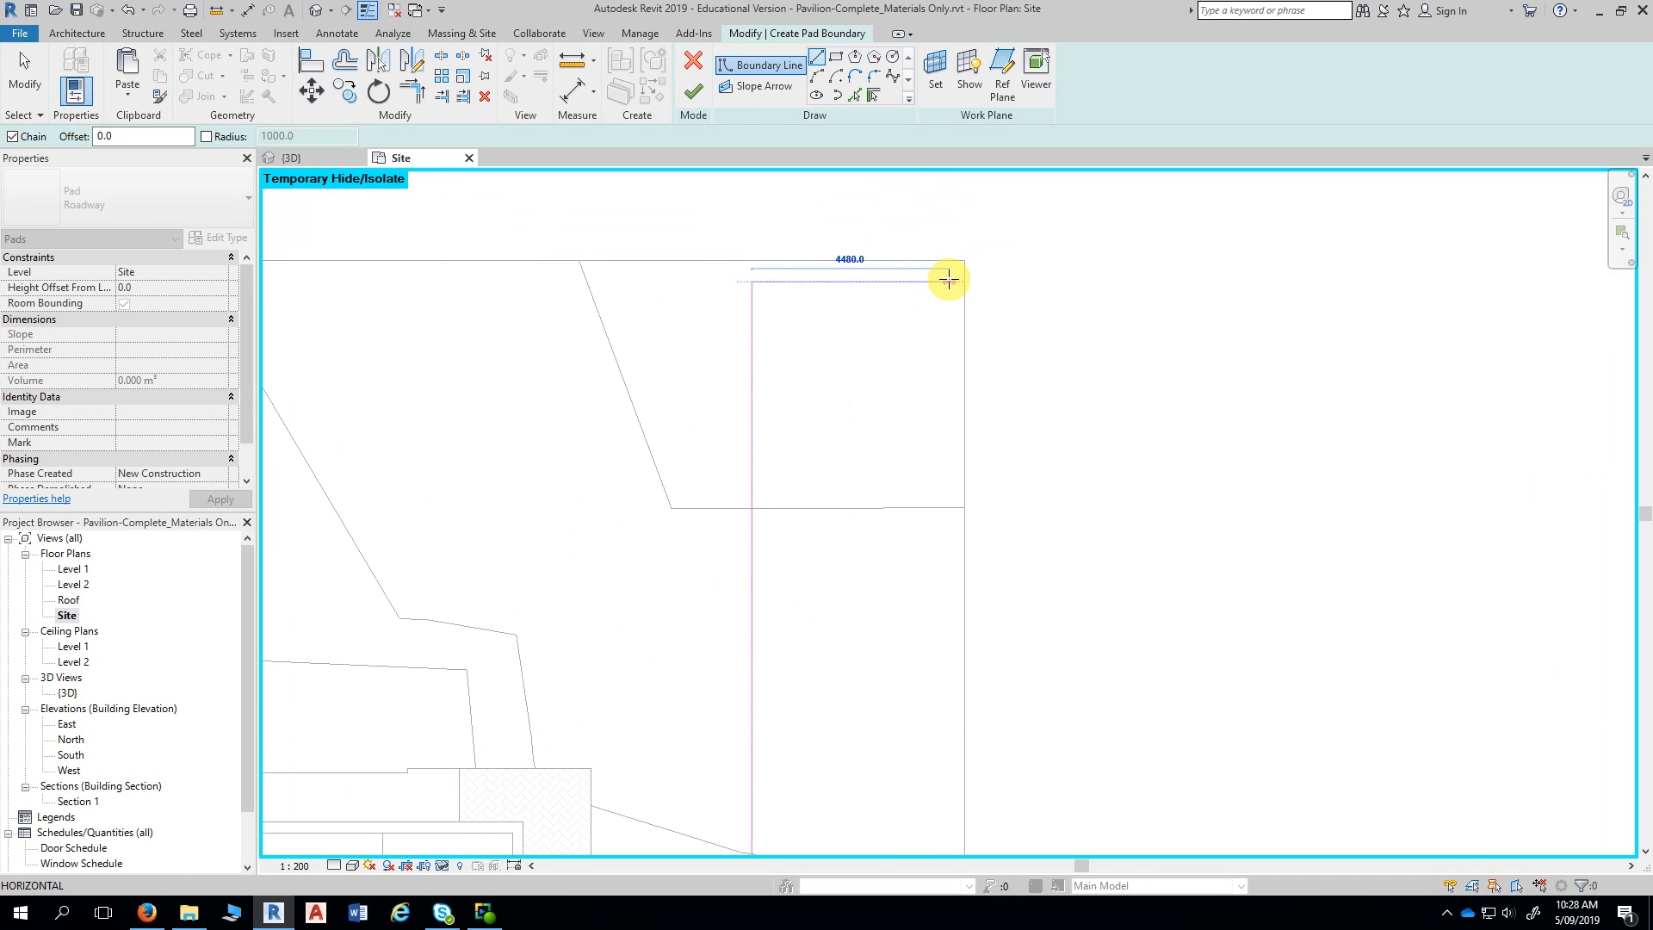
type("4500")
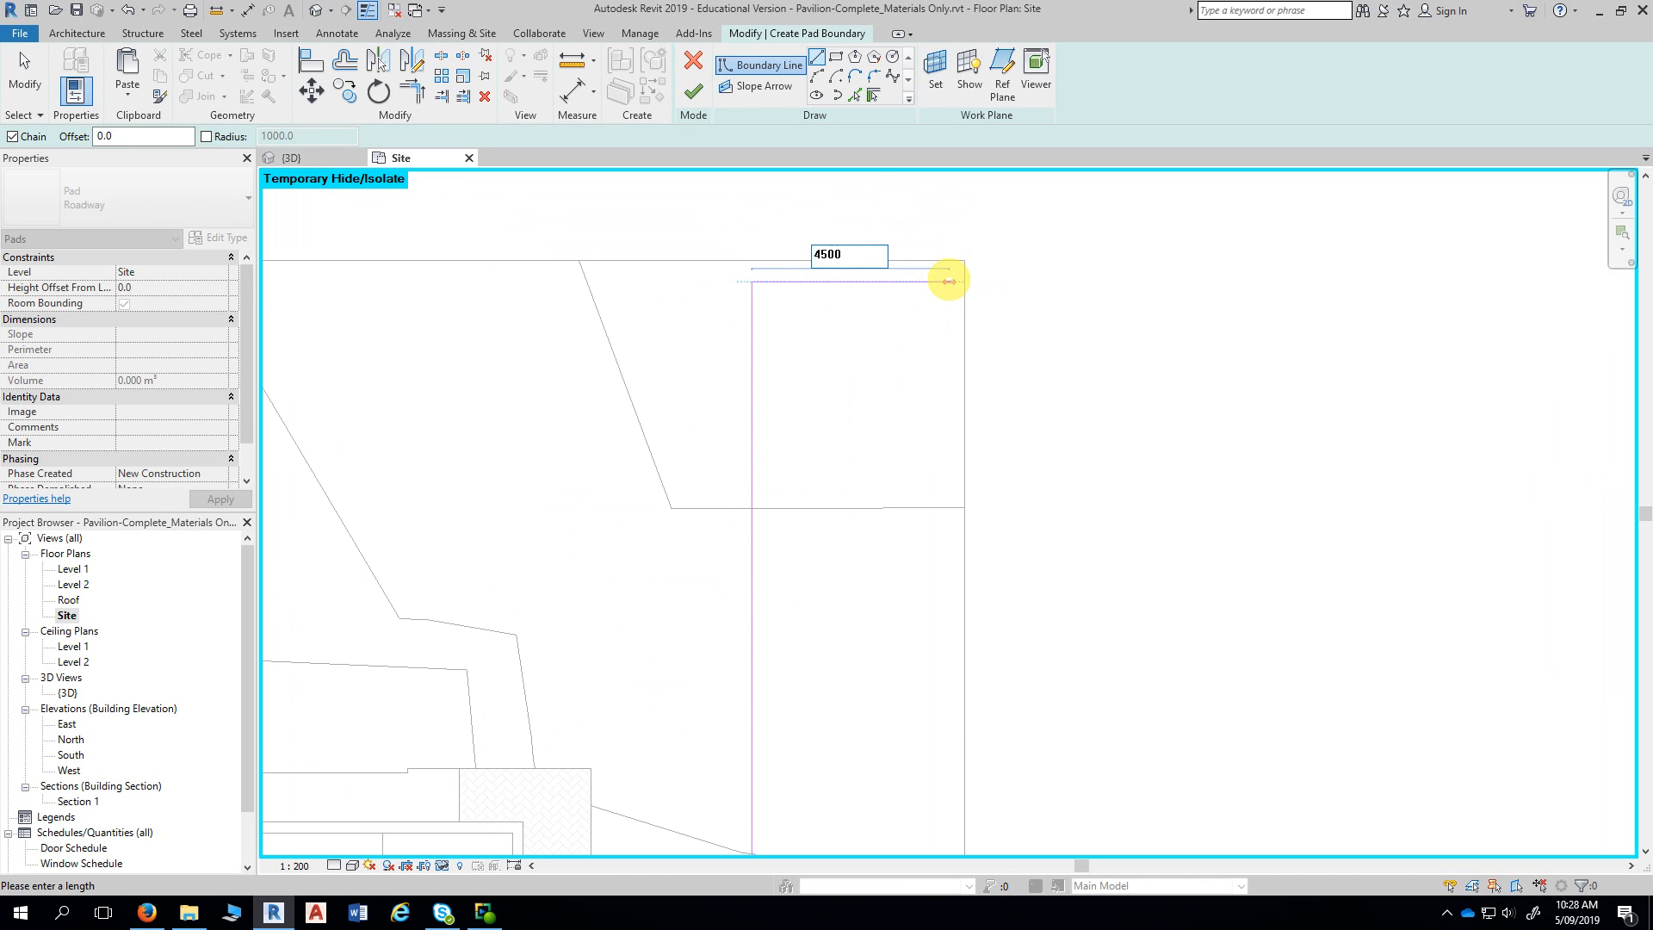
key("Return")
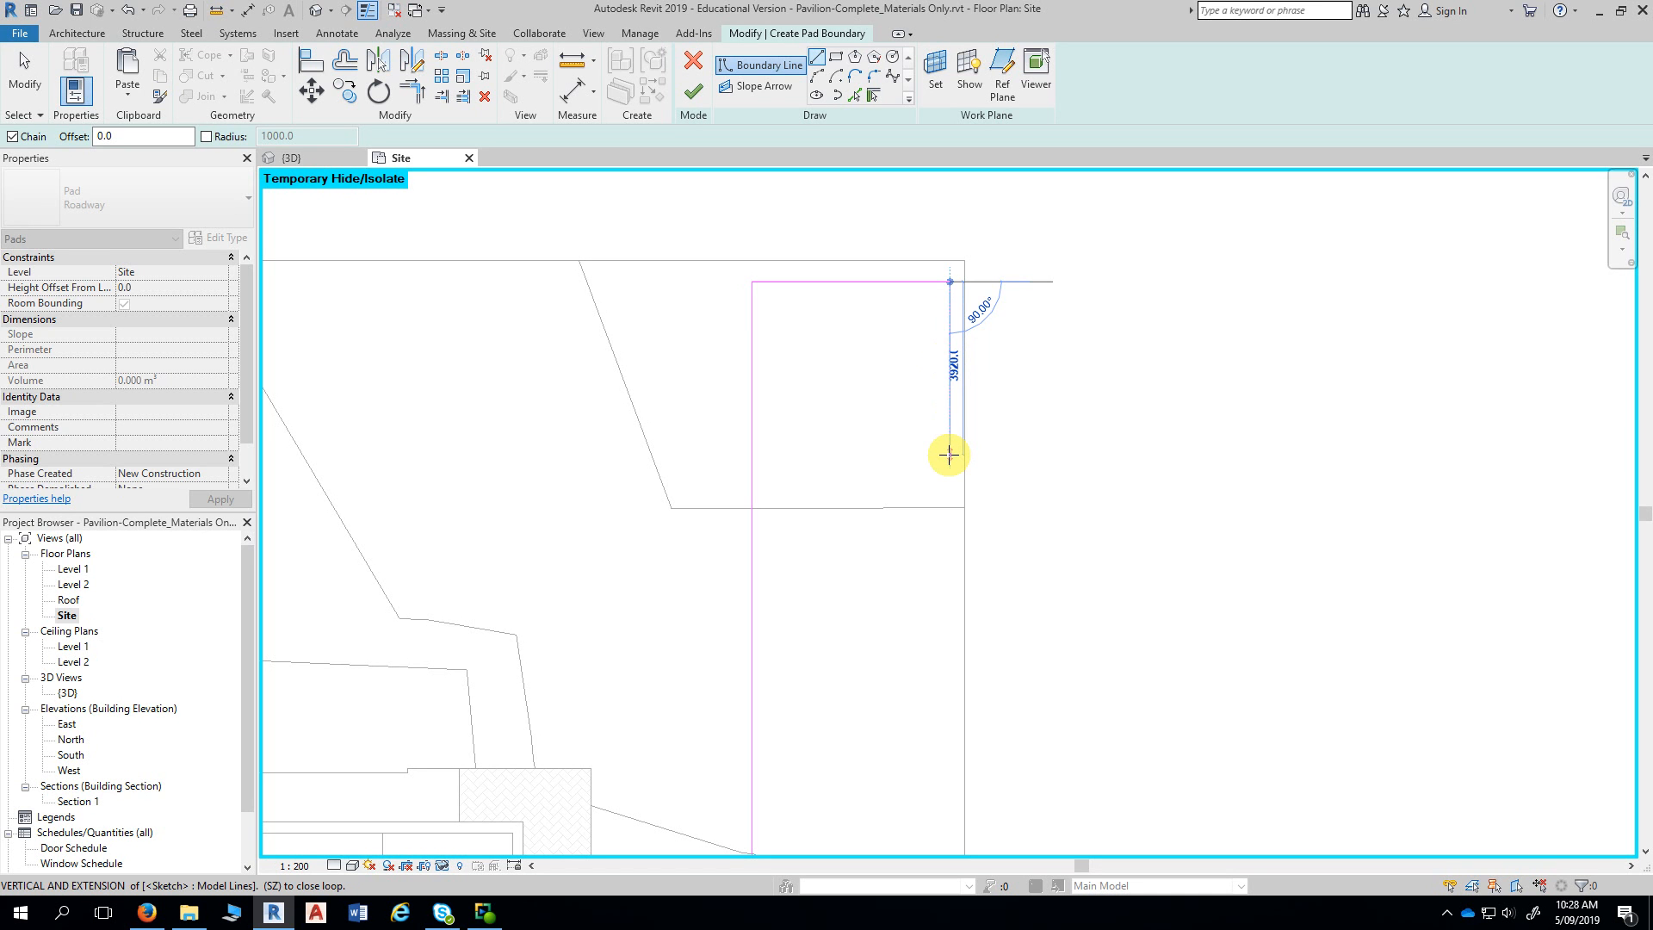
scroll(947, 456, "down", 3)
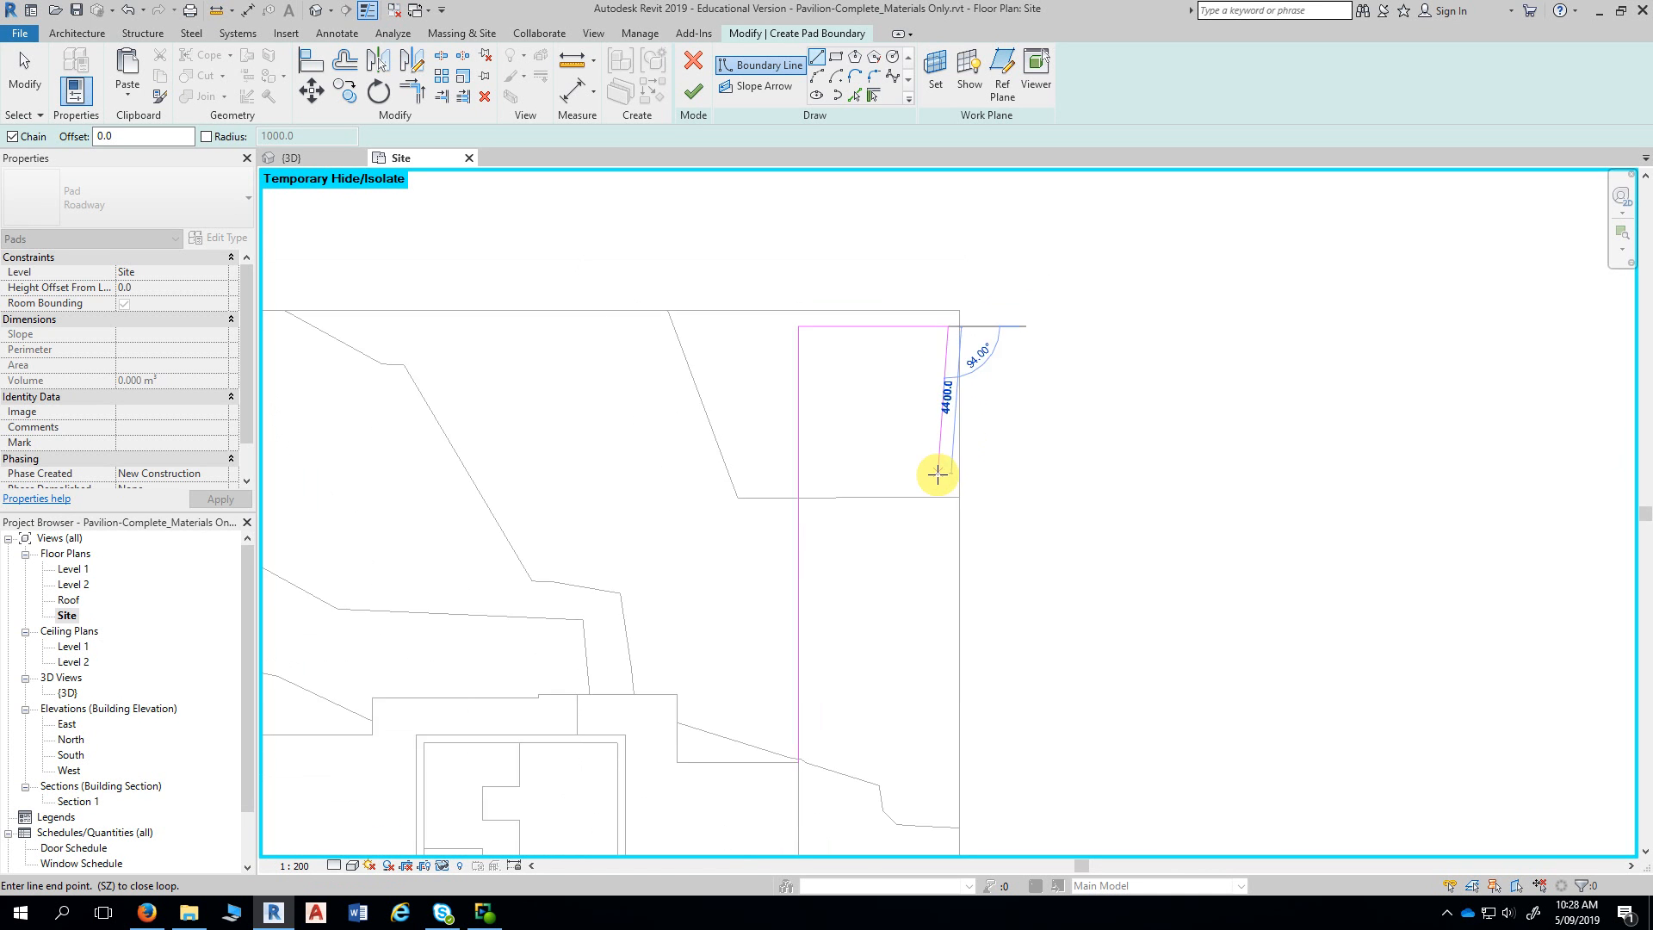
- Continue the Roadway boundary down the site's side edge about 31700 mm to near the lower corner, and along the lower edge to near the opposite corner
scroll(952, 671, "down", 1)
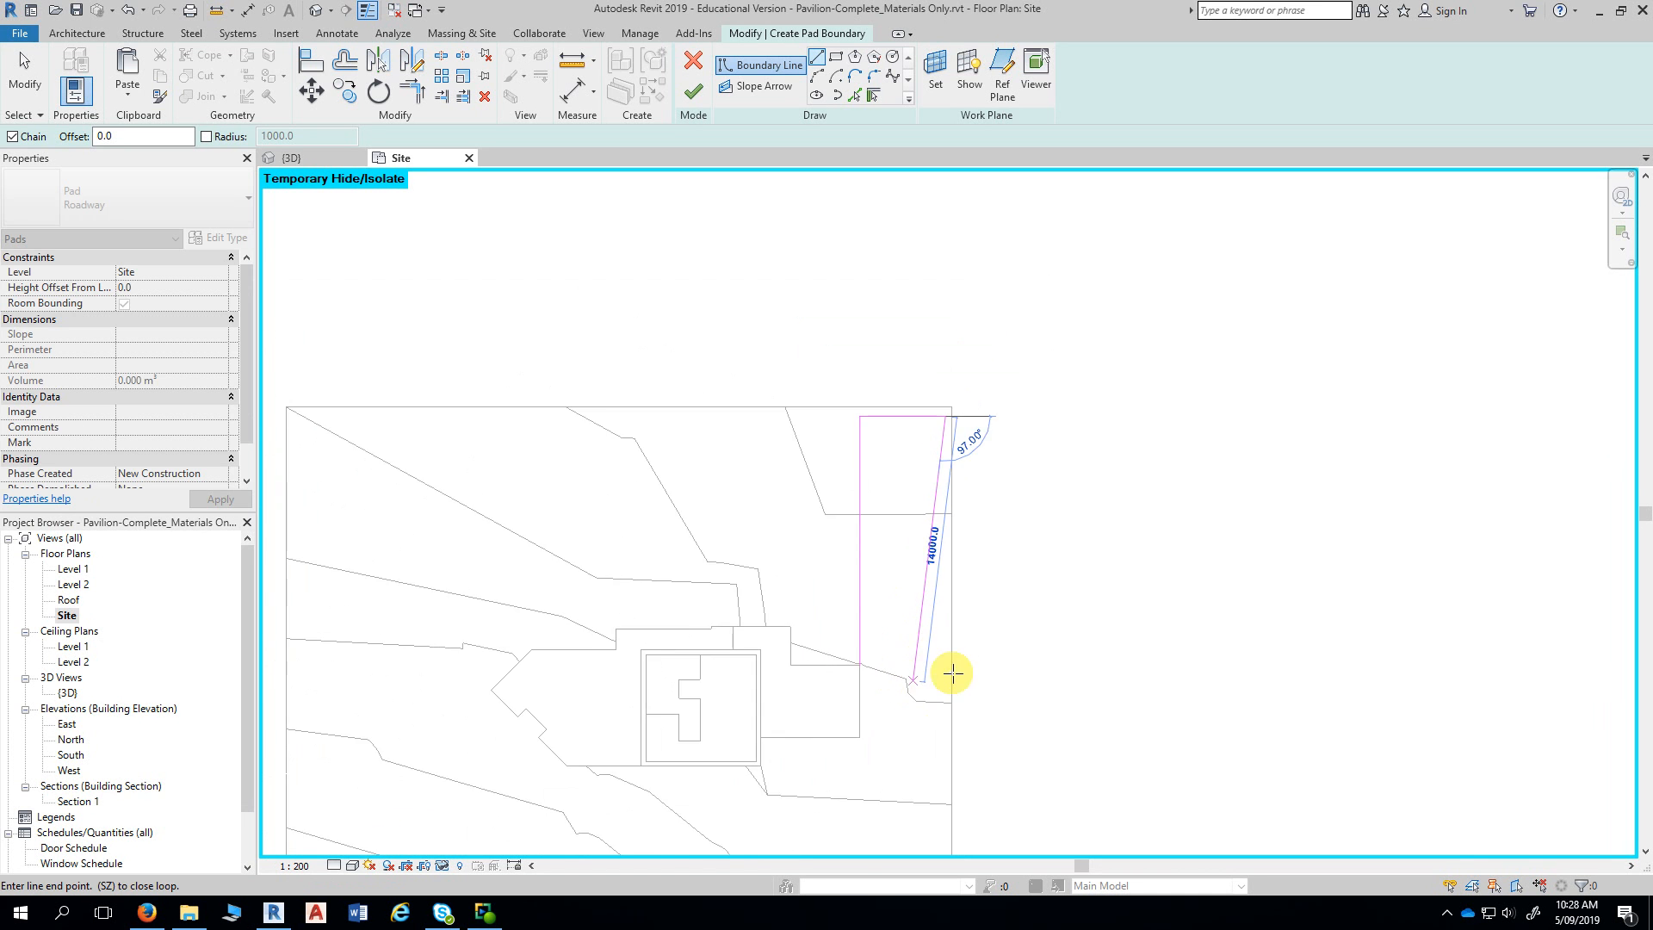
scroll(1003, 636, "down", 1)
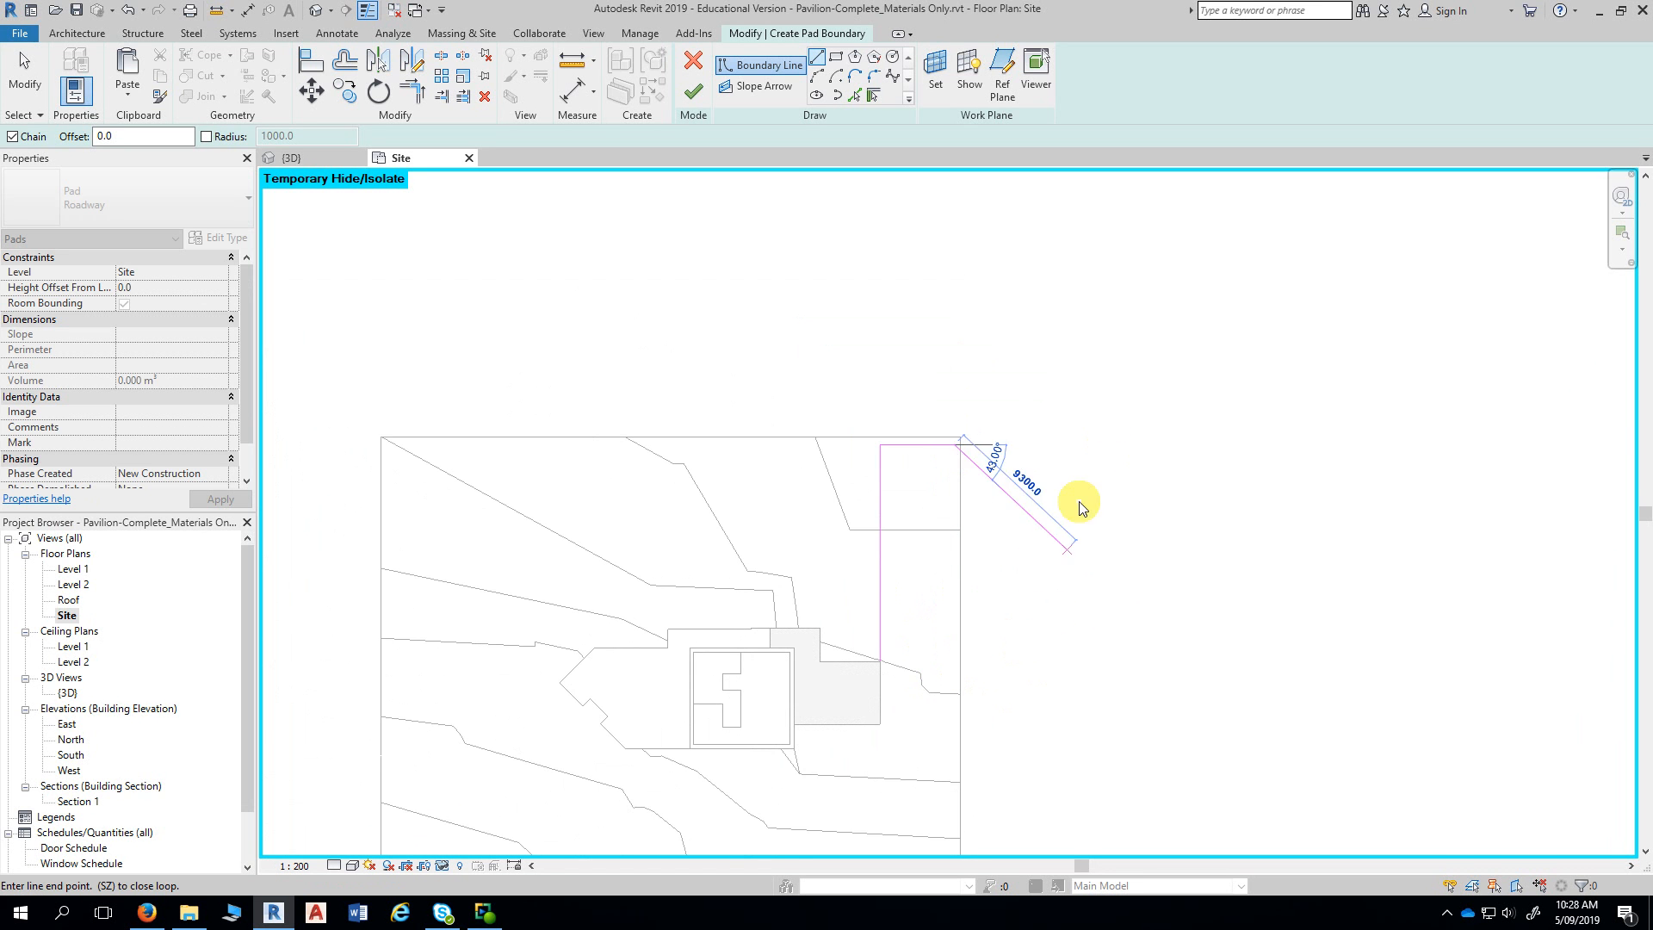
middle_click_drag(1028, 638, 1064, 481)
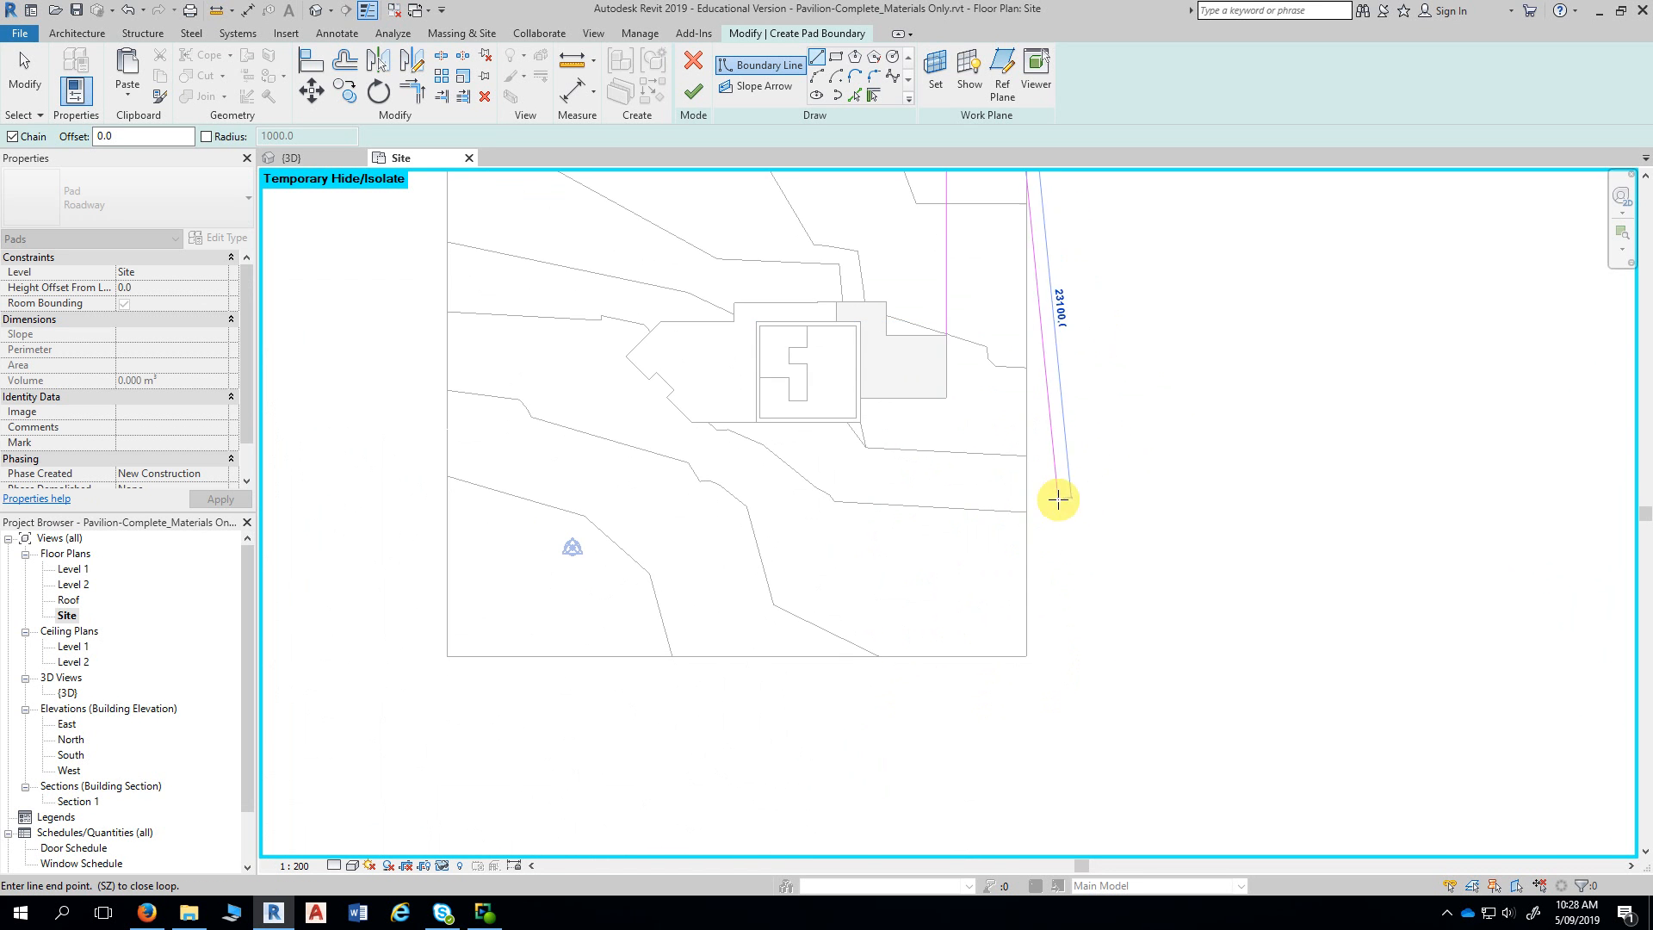
middle_click_drag(1011, 588, 1030, 350)
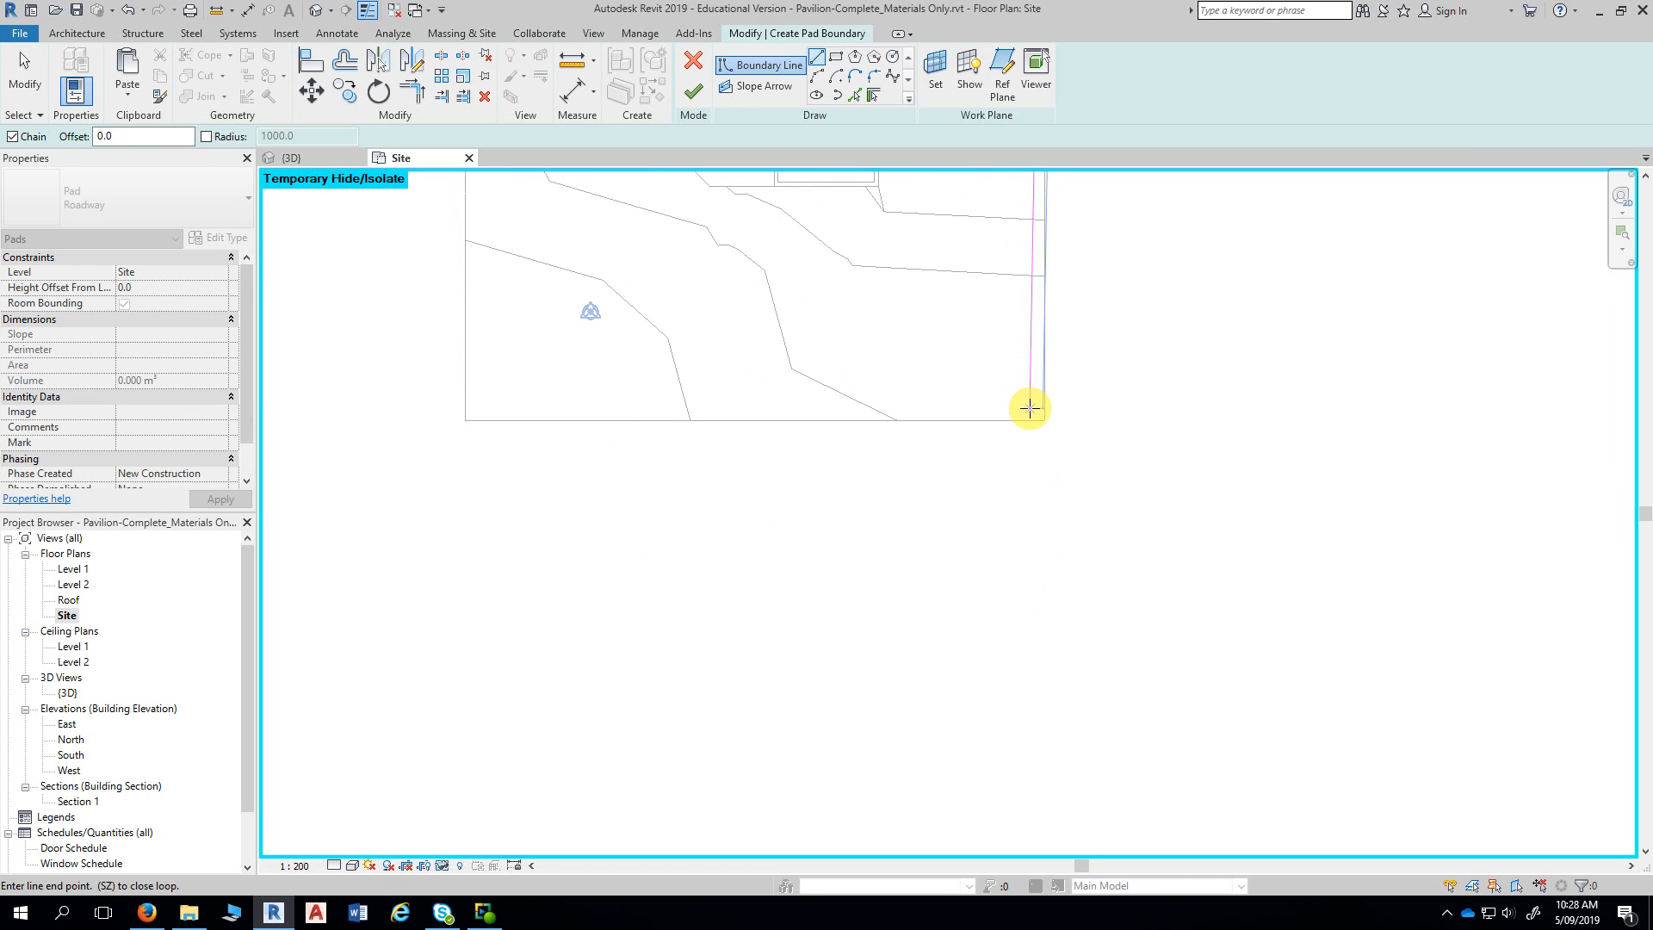
left_click(1030, 409)
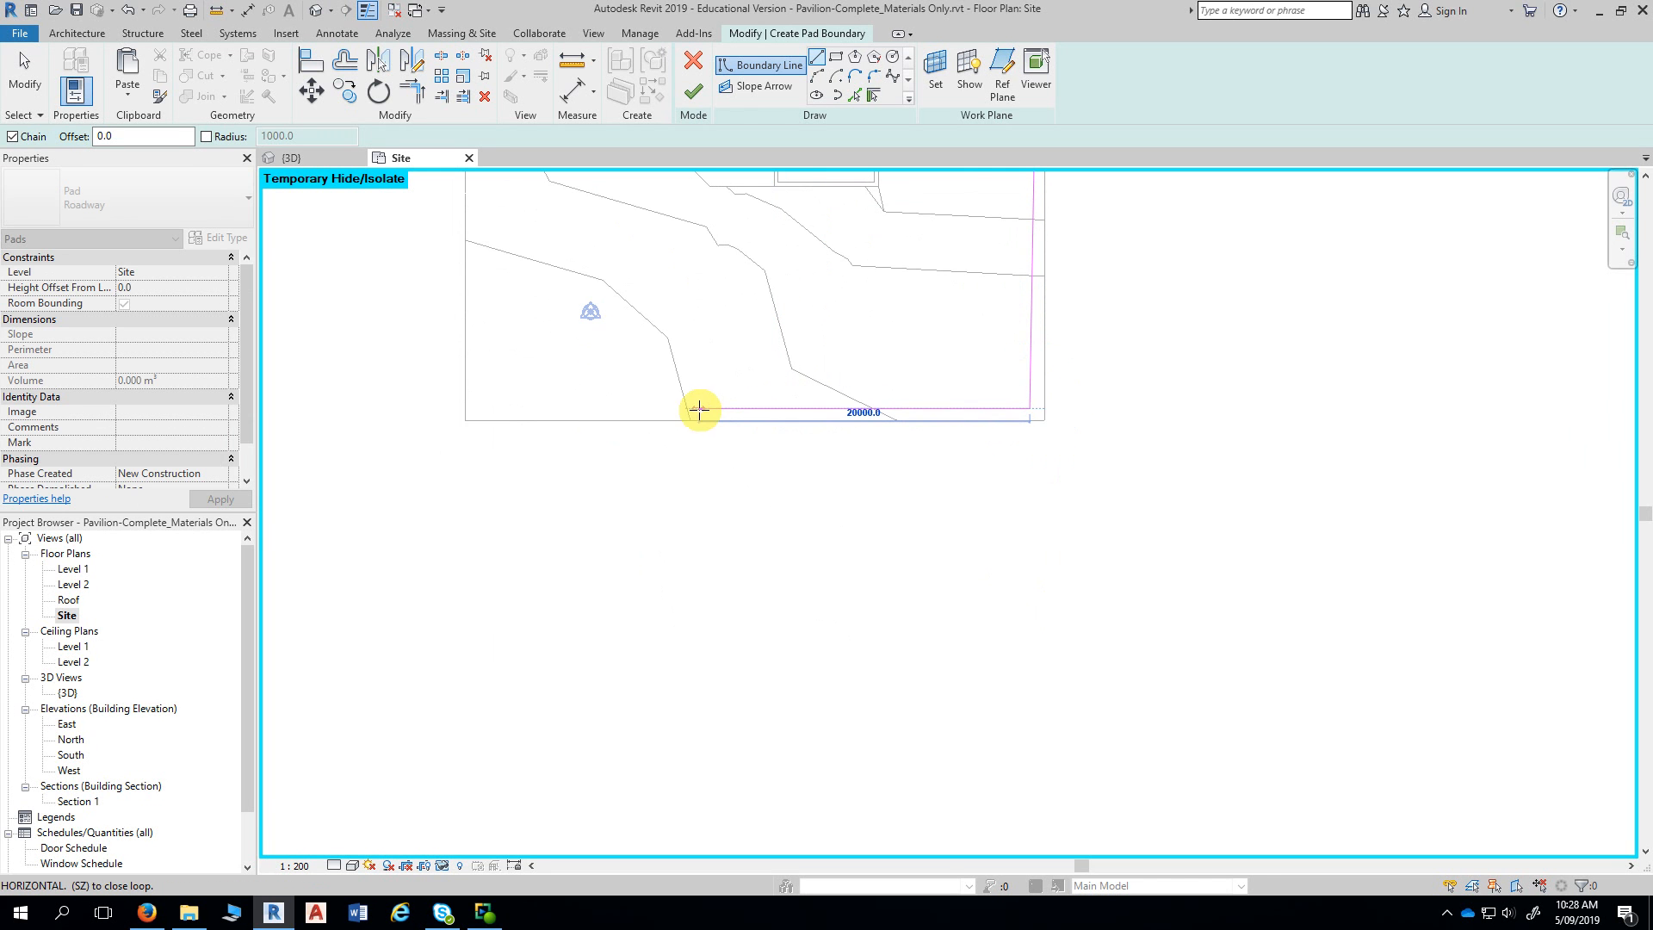
left_click(479, 406)
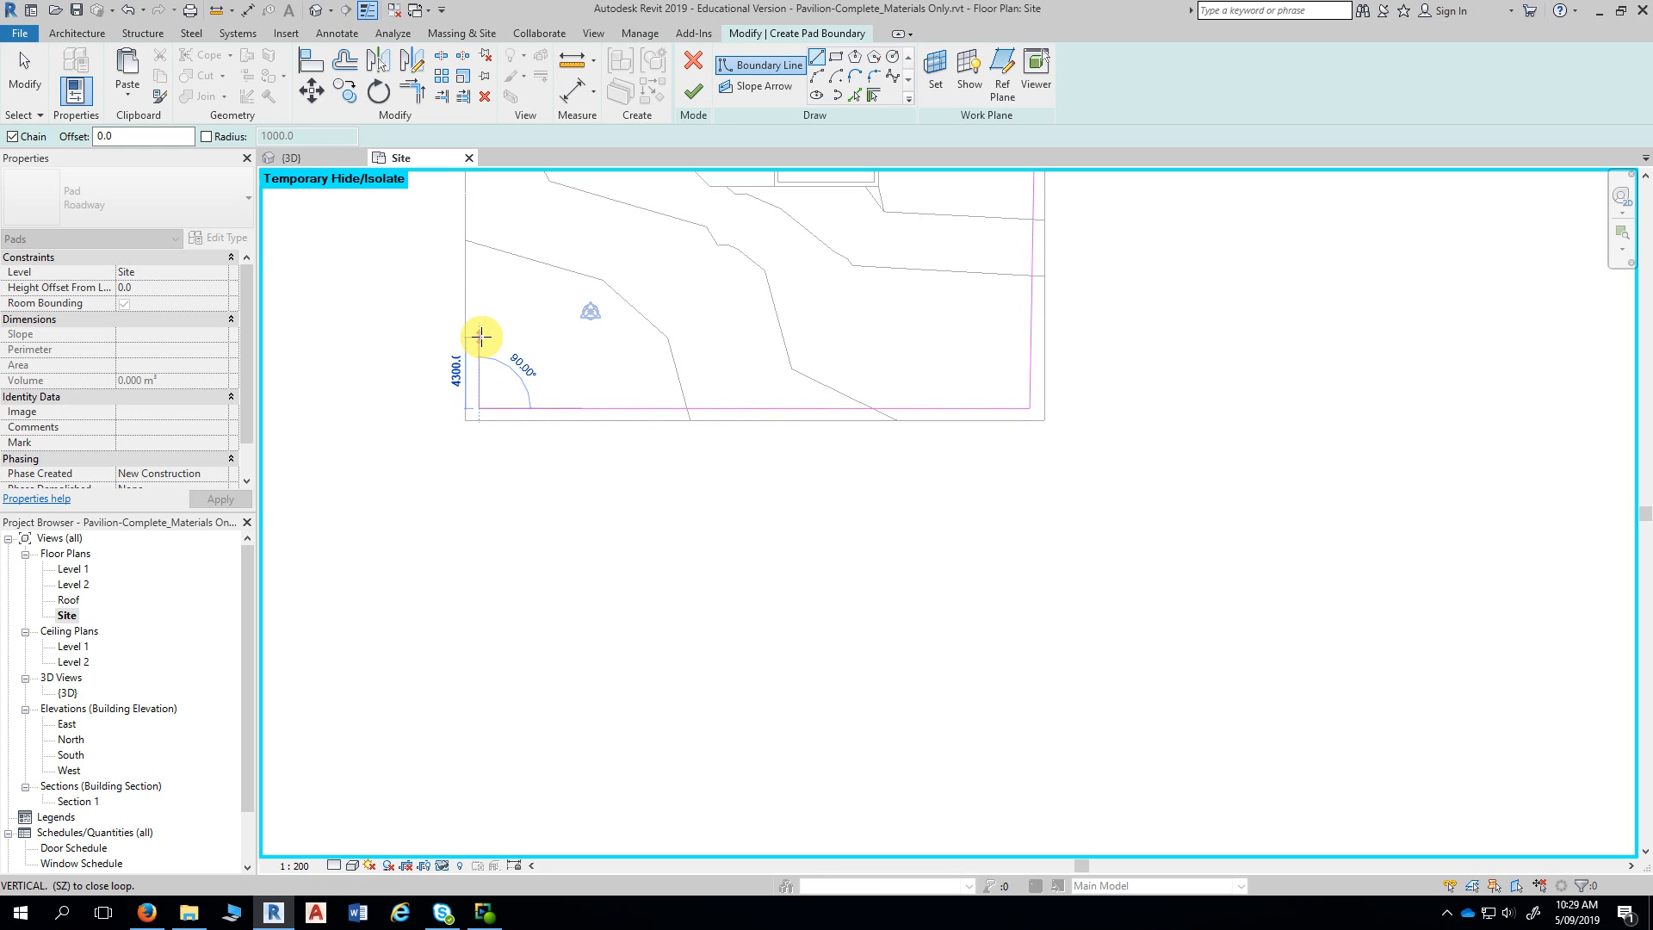
- Add a 4500 mm vertical boundary line and a 29355 mm horizontal one back to align with the paved pad's outer edge, and end line drawing
type("4")
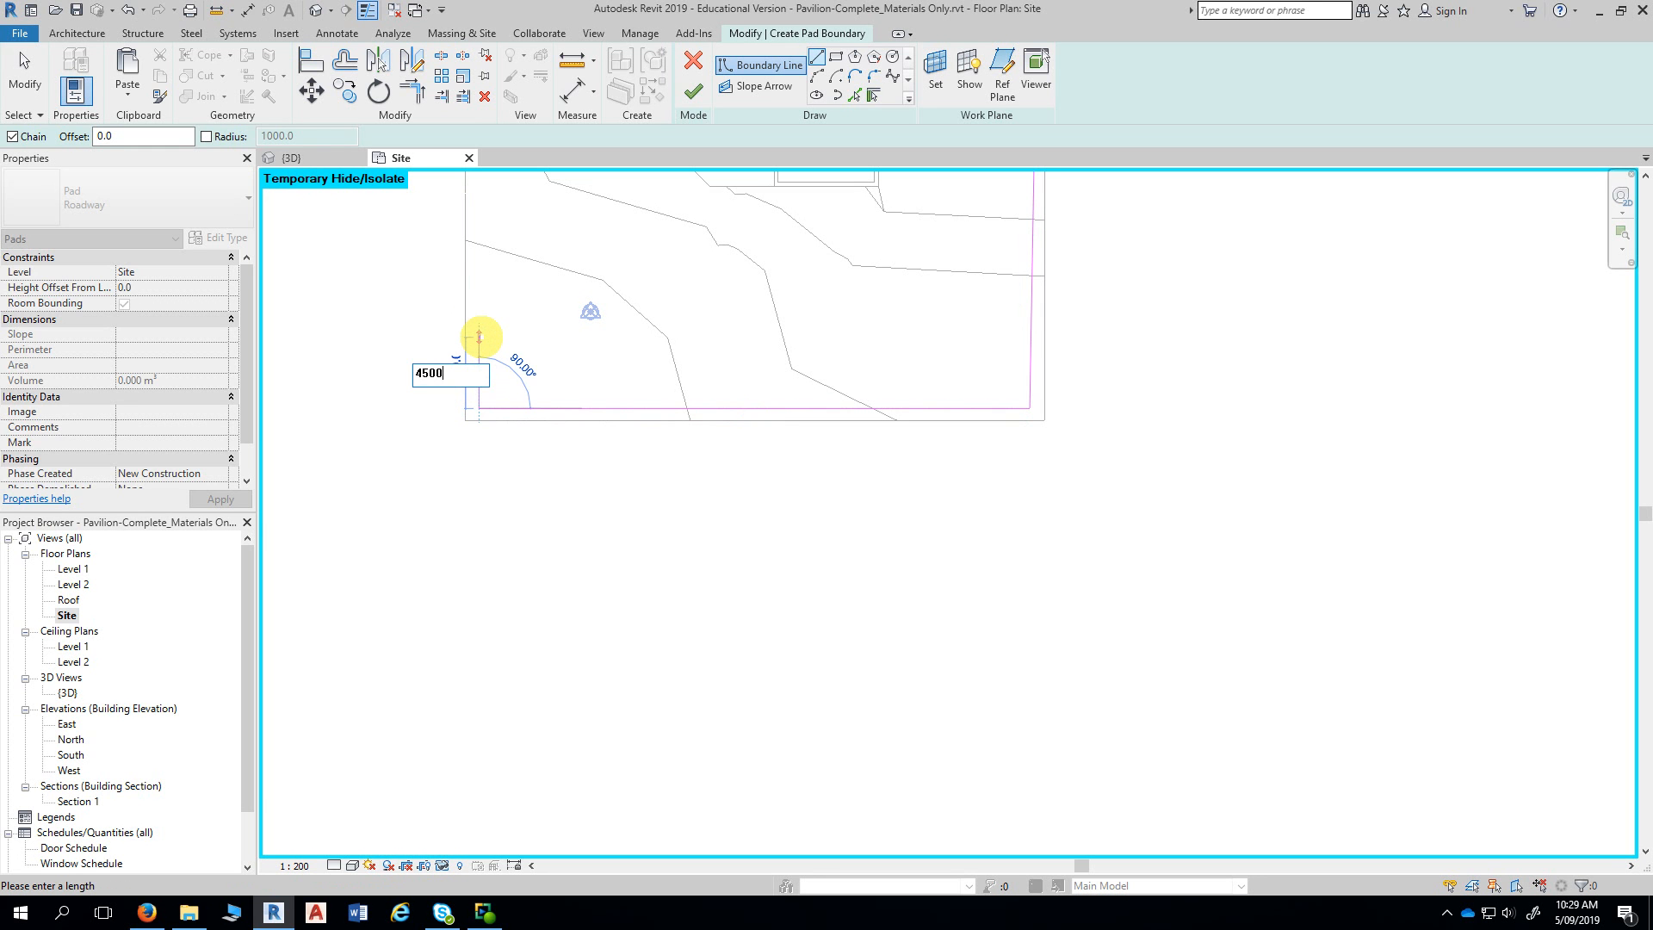
type("500")
key("Return")
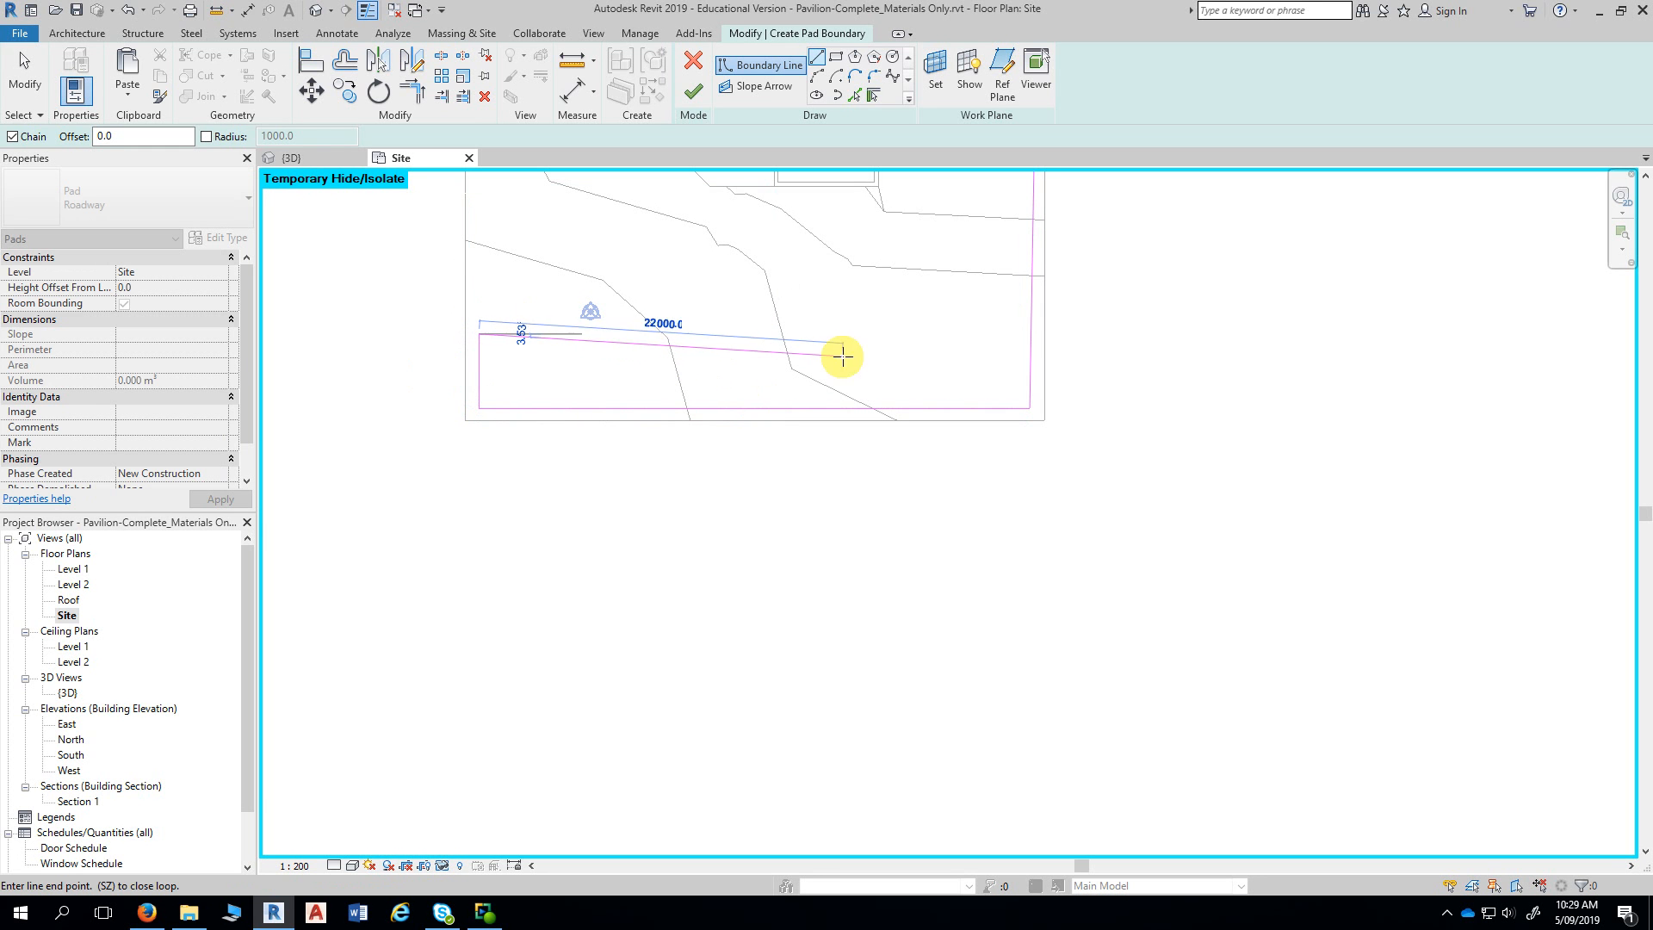
middle_click_drag(922, 356, 778, 402)
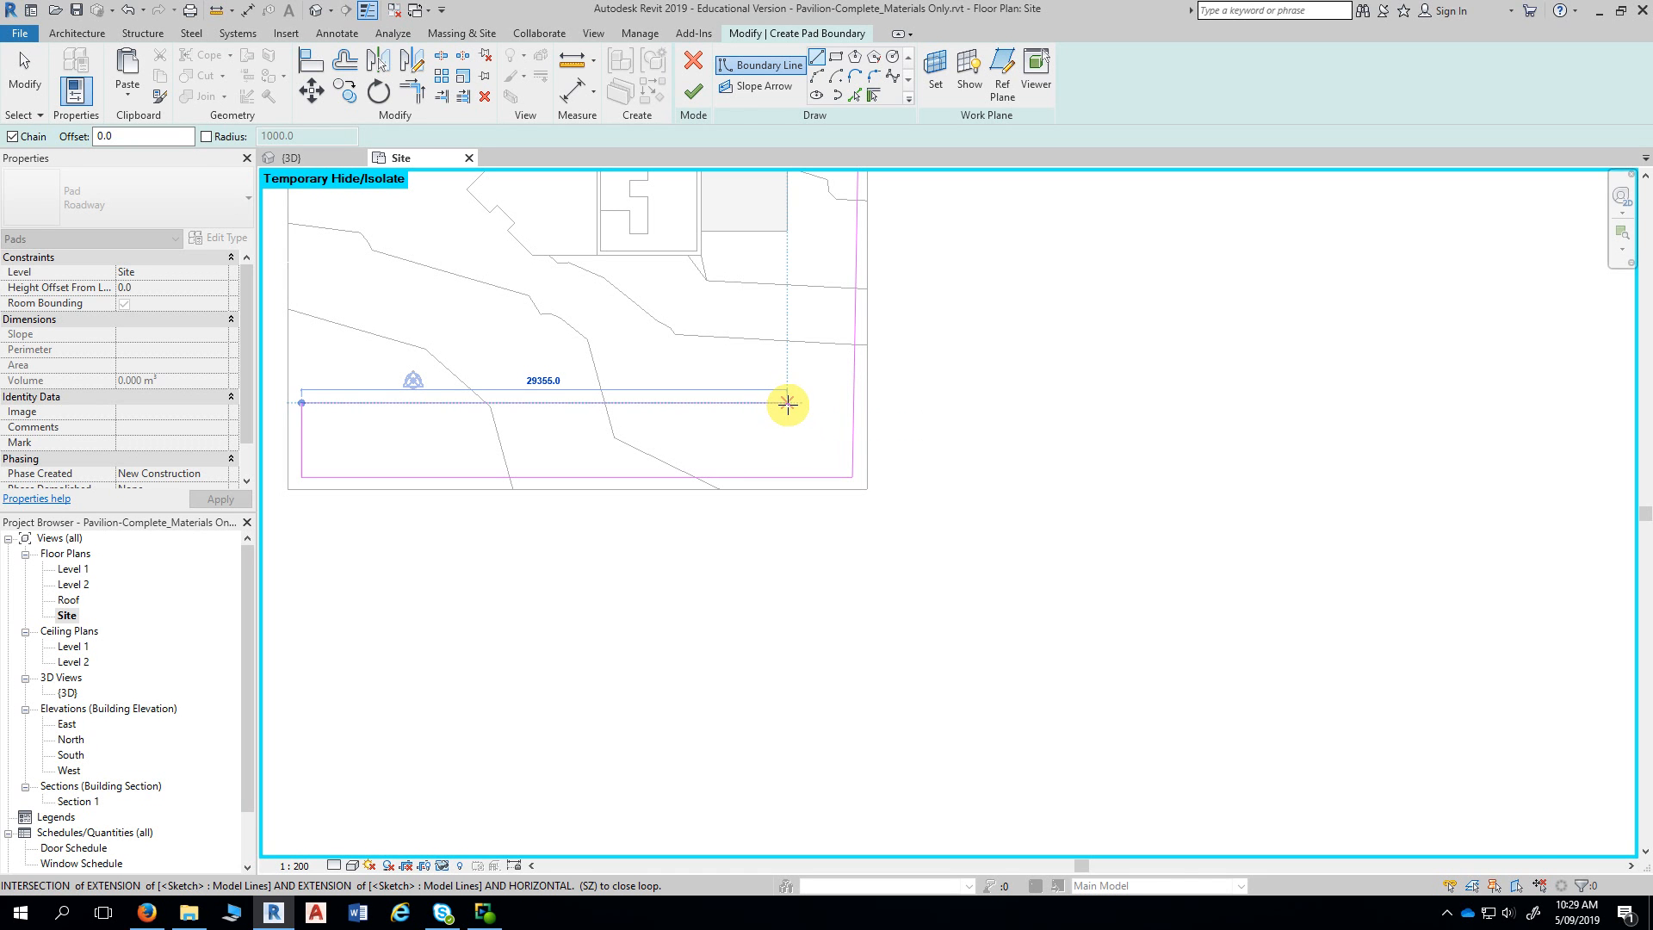
left_click(786, 402)
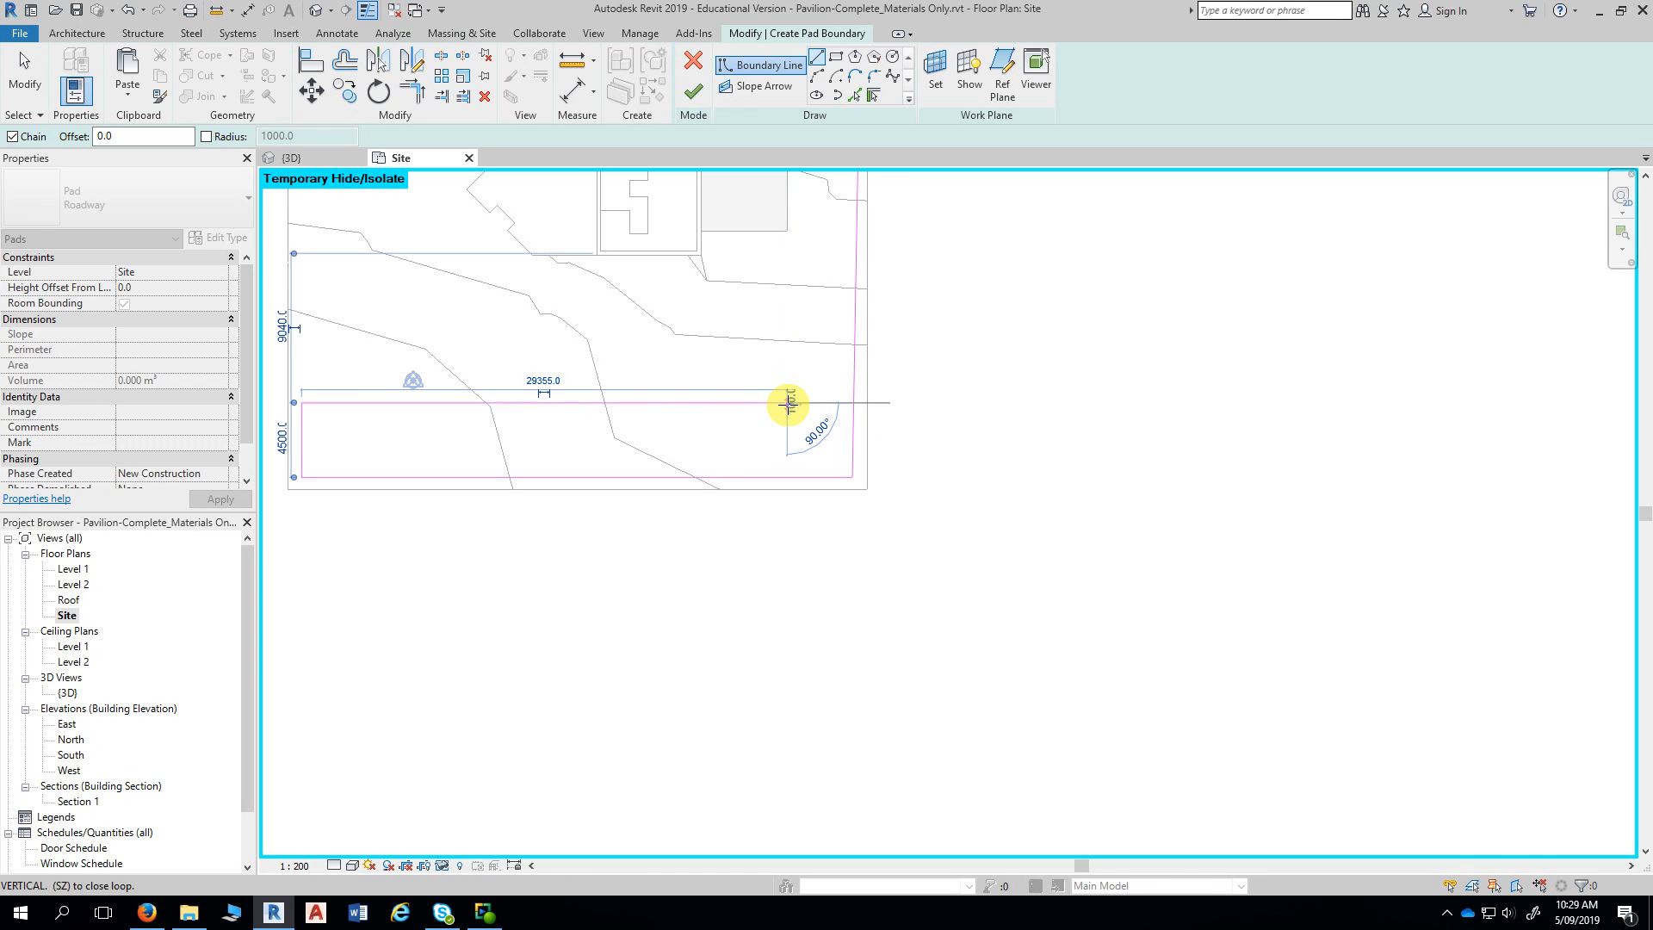
key("Escape")
key("Escape")
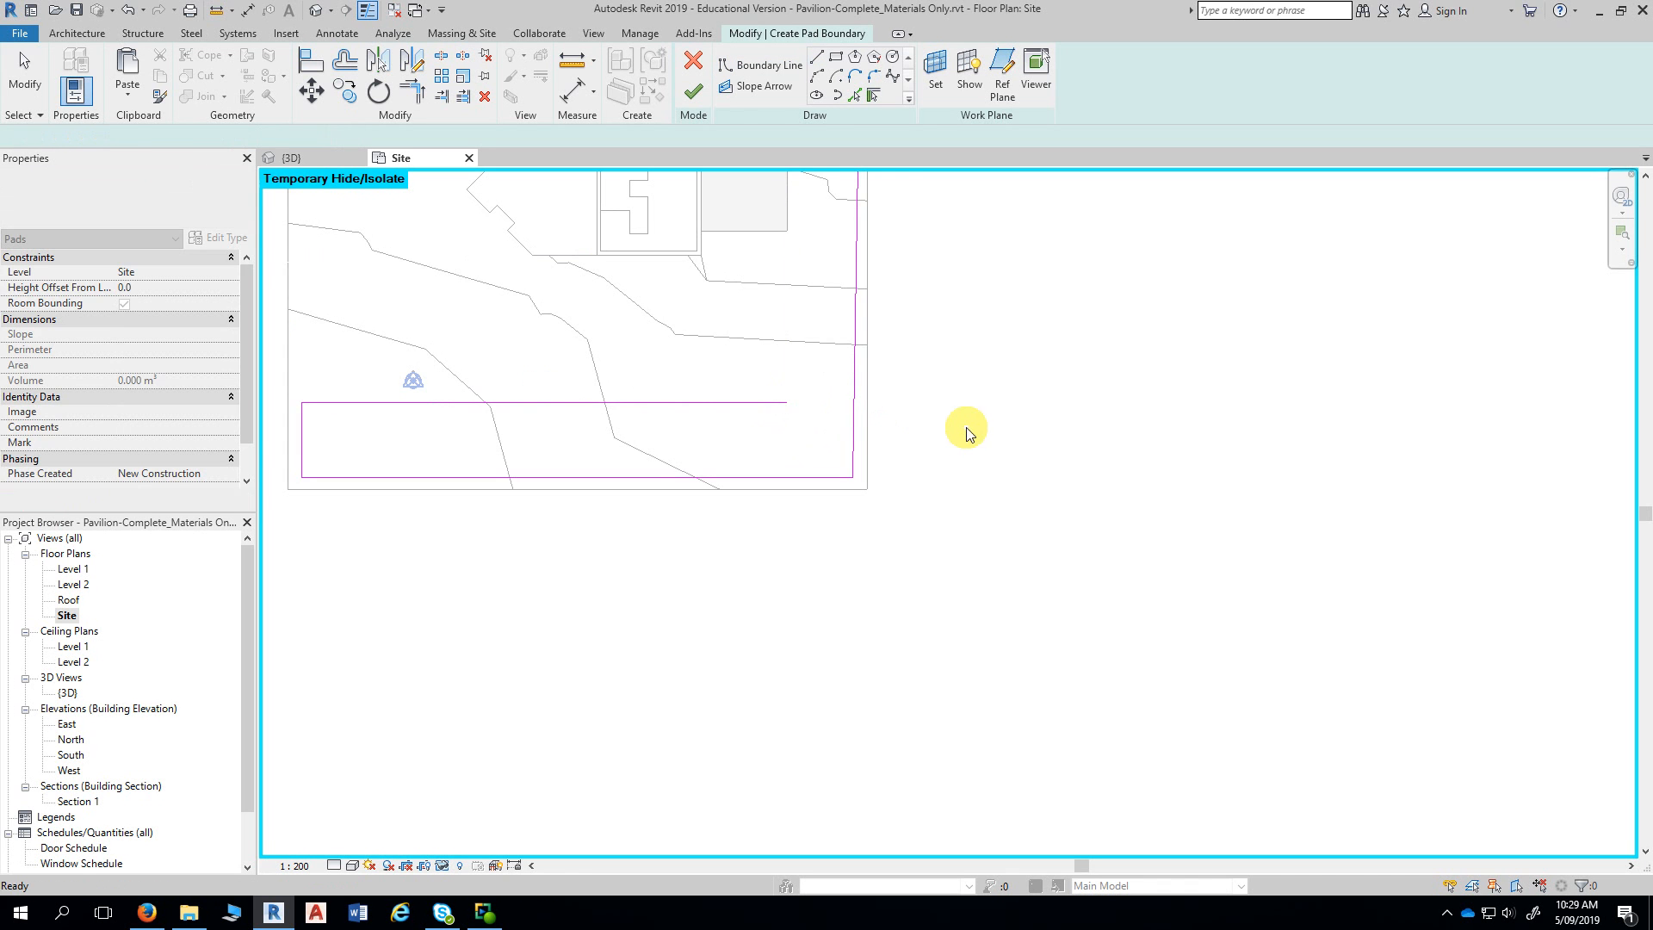
- Straighten the slightly slanted long side line of the Roadway boundary by moving its lower endpoint until the line is vertical
scroll(1019, 324, "down", 4)
middle_click_drag(1060, 506, 1069, 507)
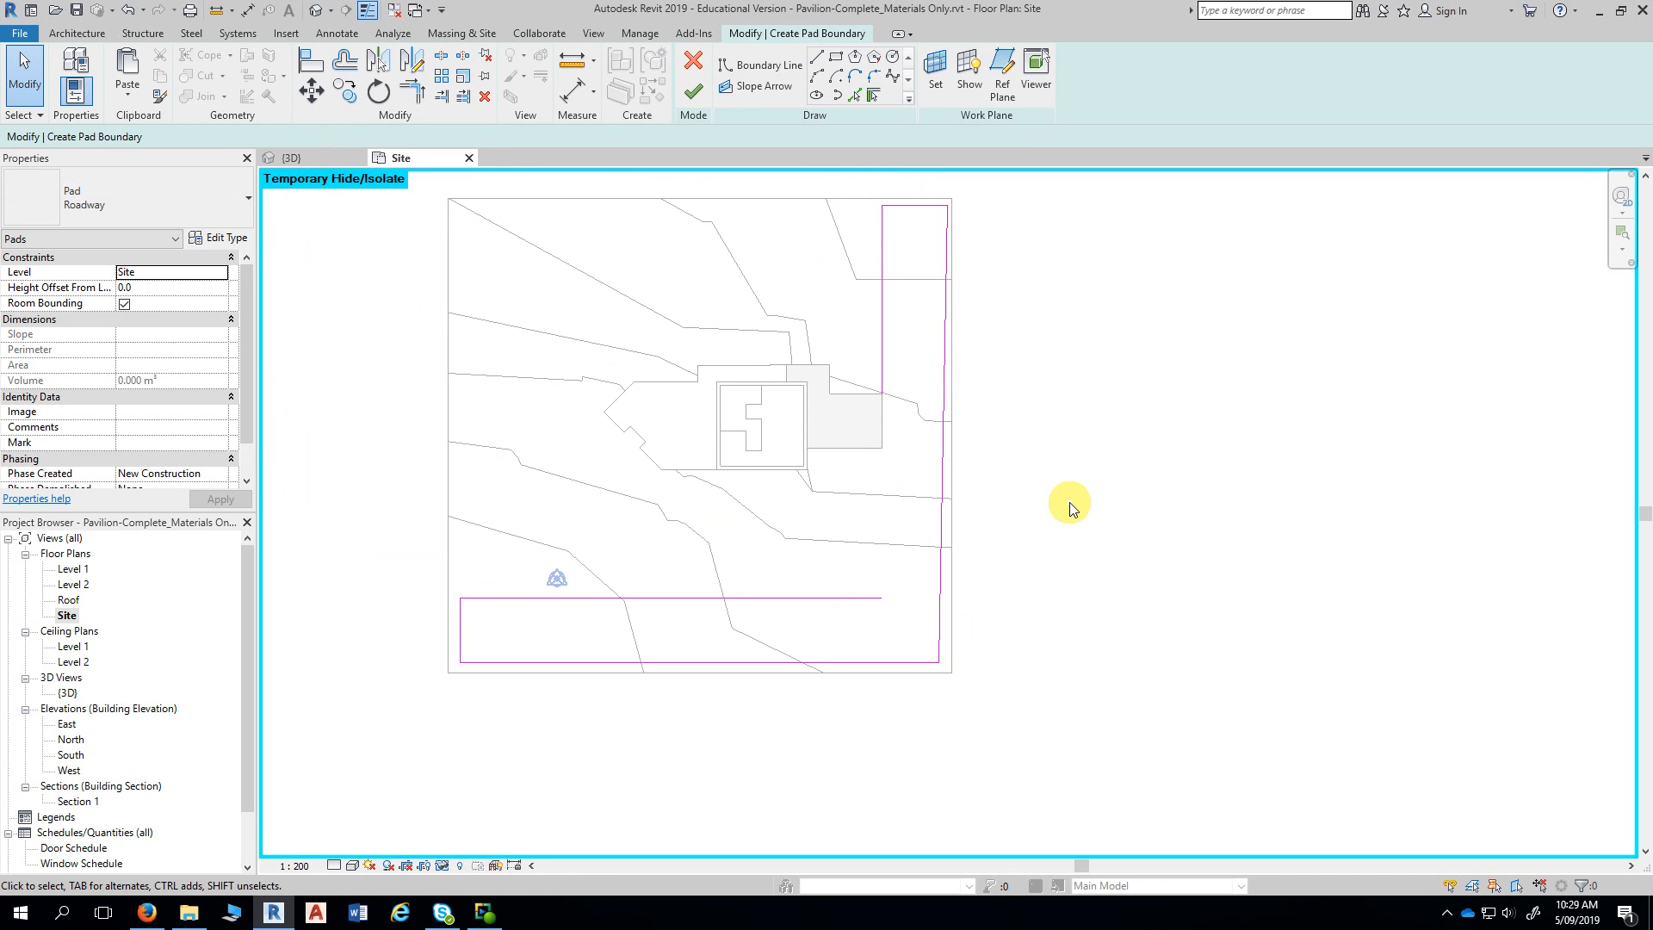
left_click(938, 643)
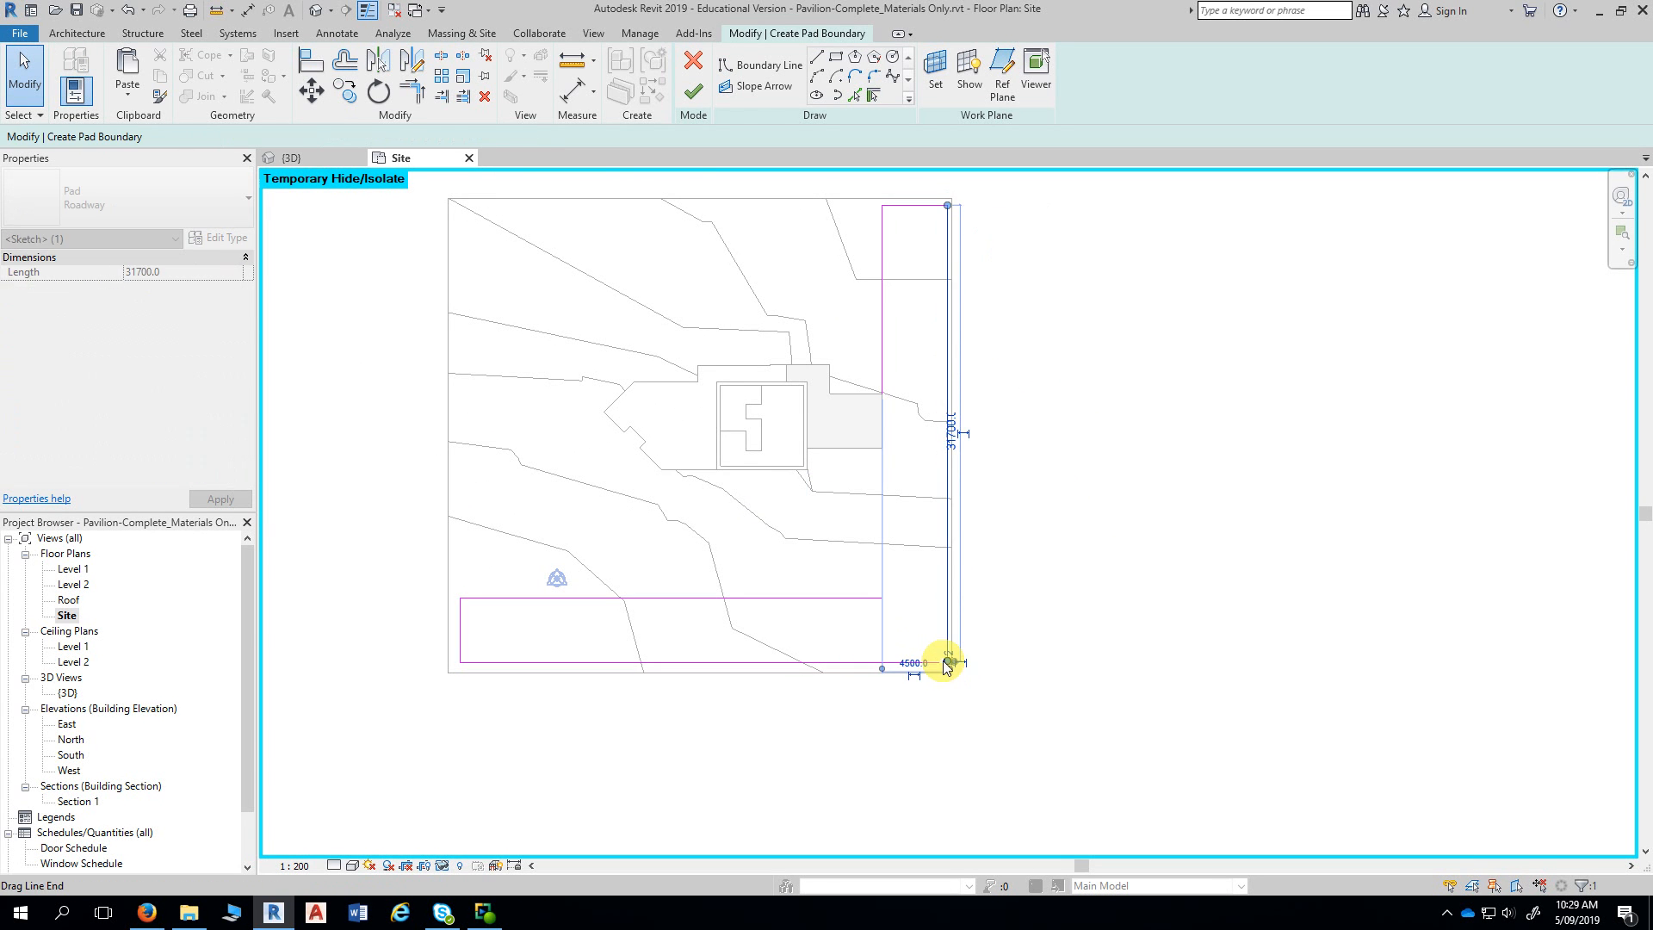
left_click(1066, 652)
- Extend the vertical line beside the paved pad to meet the upper line of the lower road strip in a corner
scroll(1042, 642, "up", 1)
scroll(1042, 643, "up", 1)
middle_click_drag(1041, 642, 1074, 373)
middle_click_drag(1051, 303, 1066, 463)
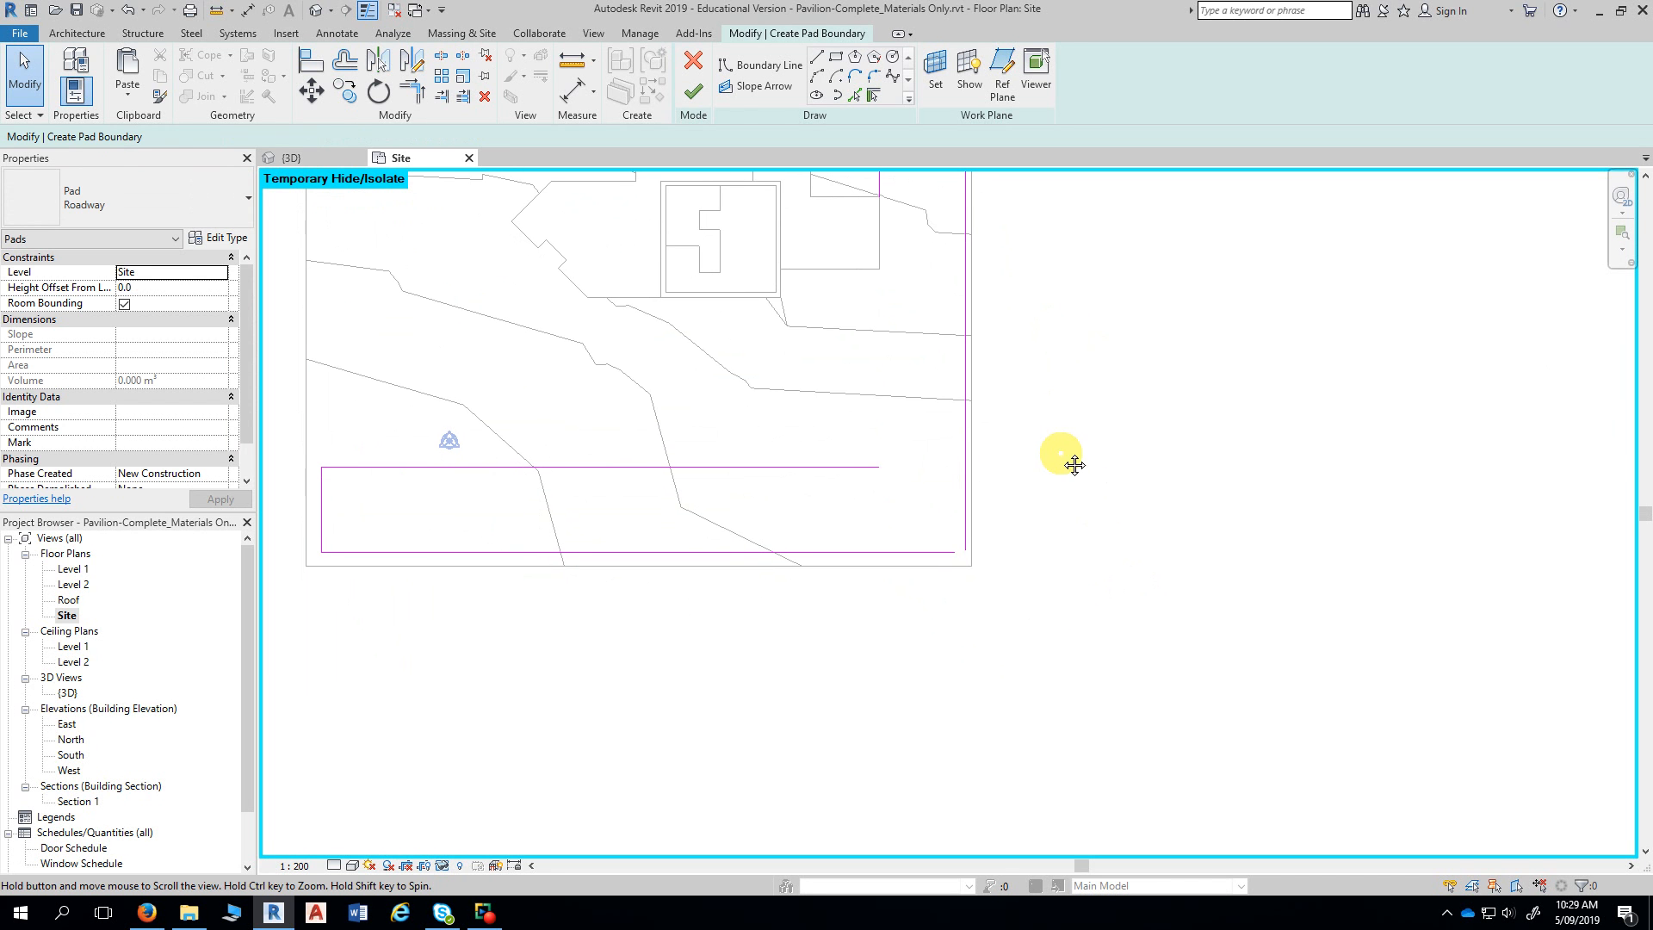
left_click(414, 93)
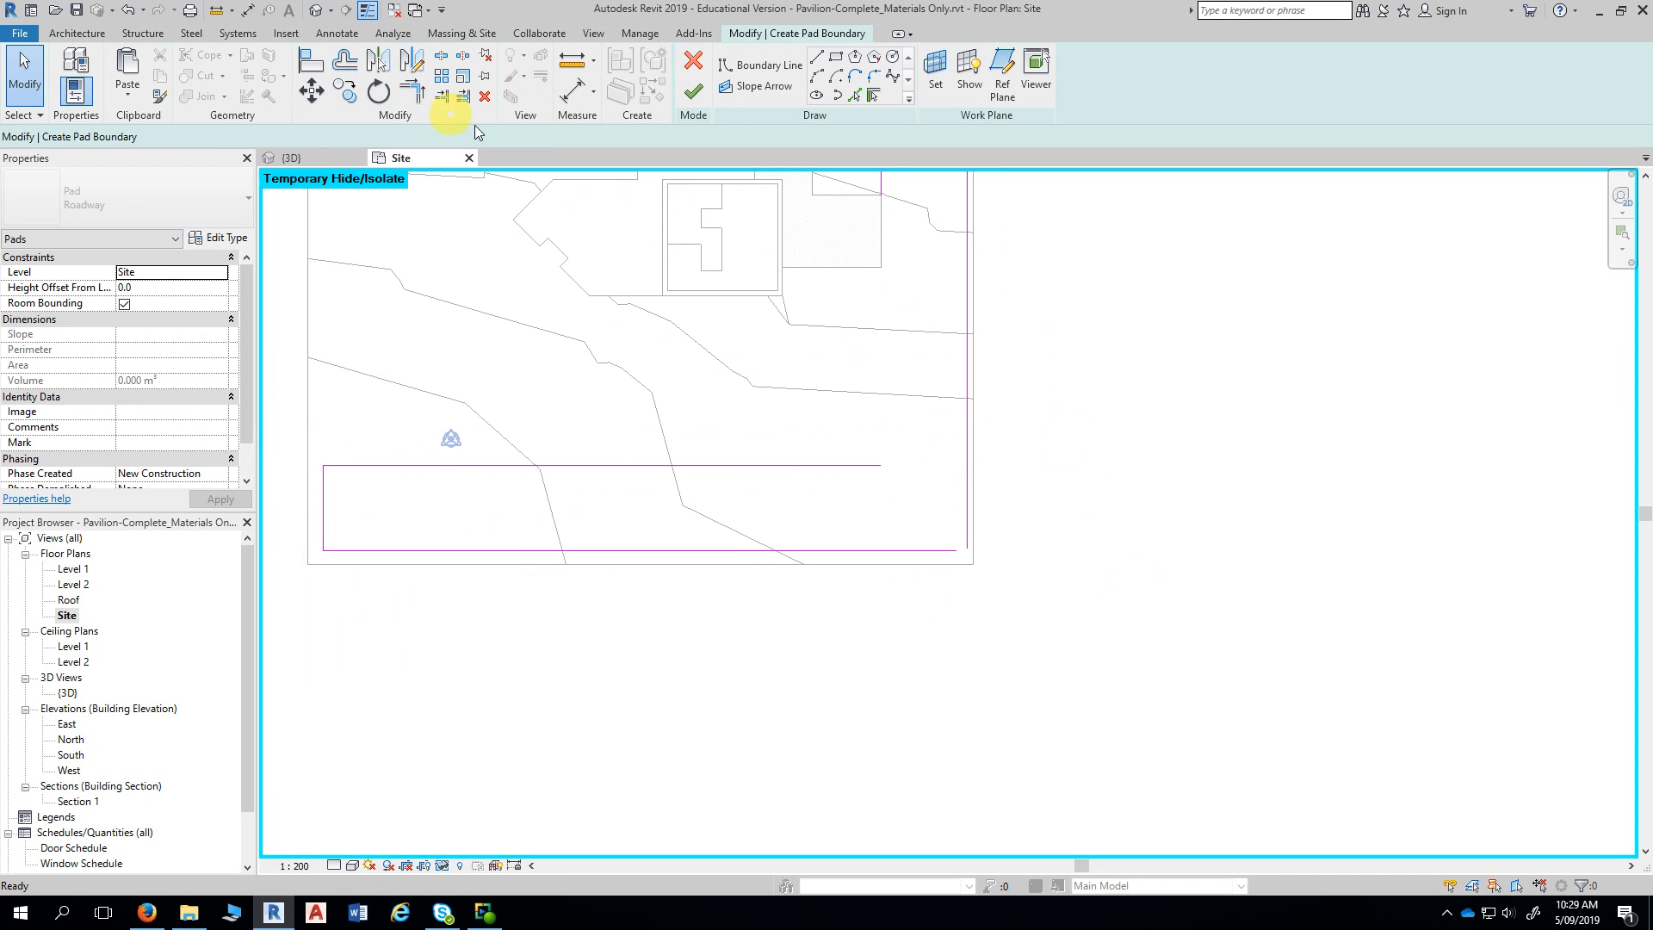
middle_click_drag(1062, 312, 1070, 336)
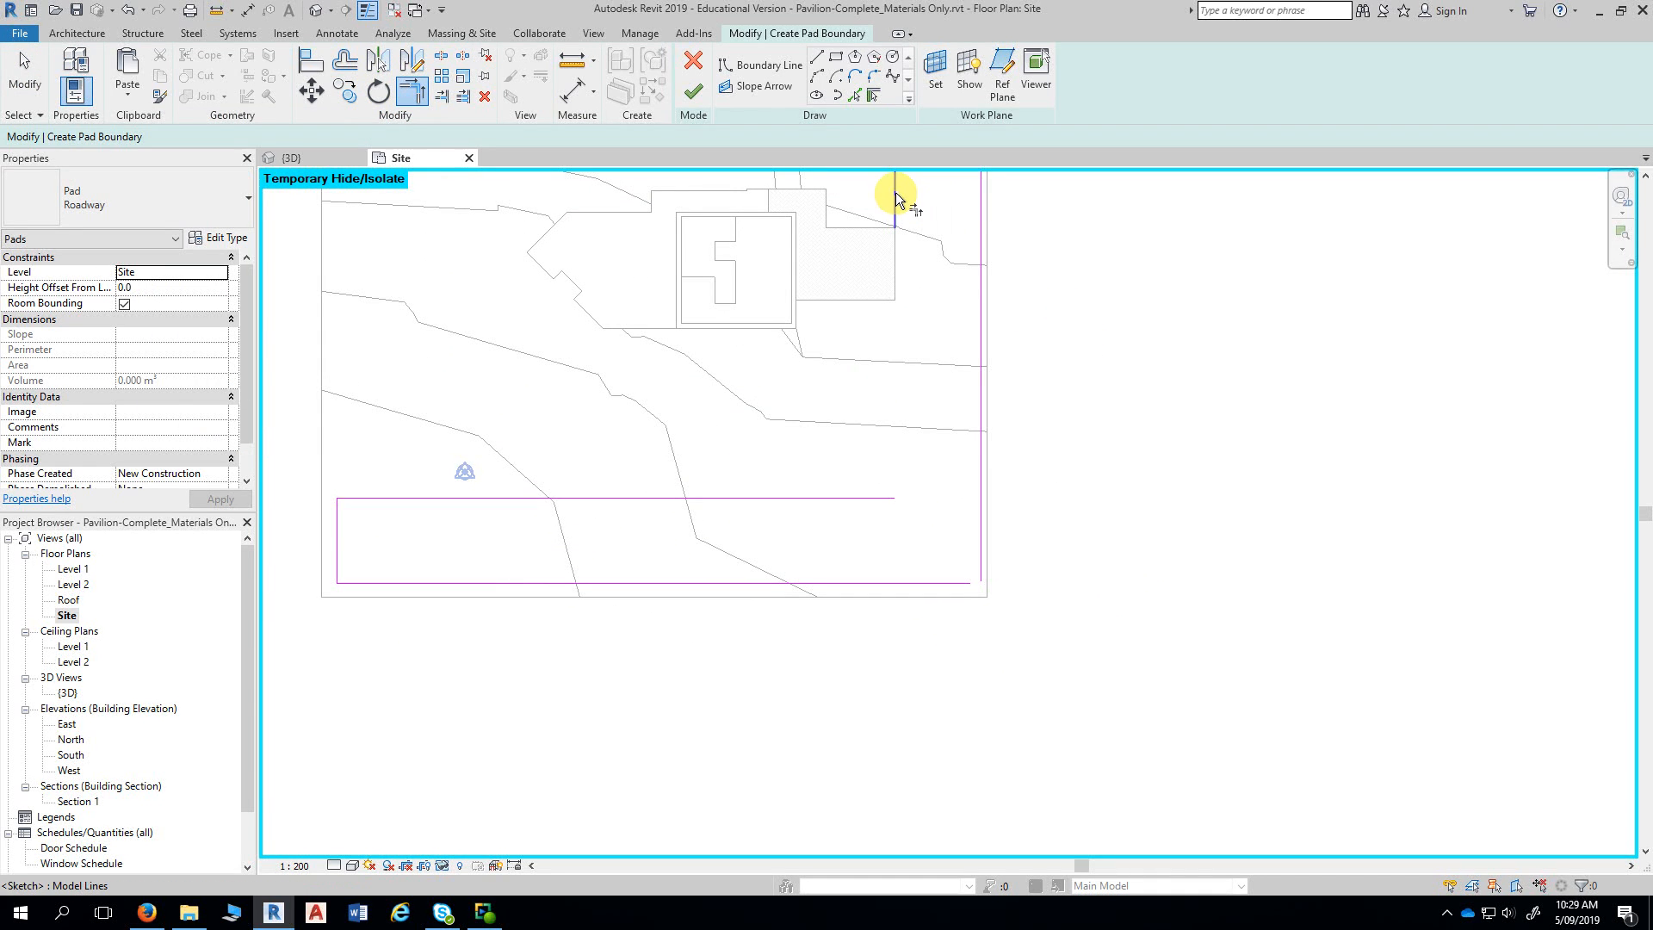
middle_click_drag(895, 192, 906, 246)
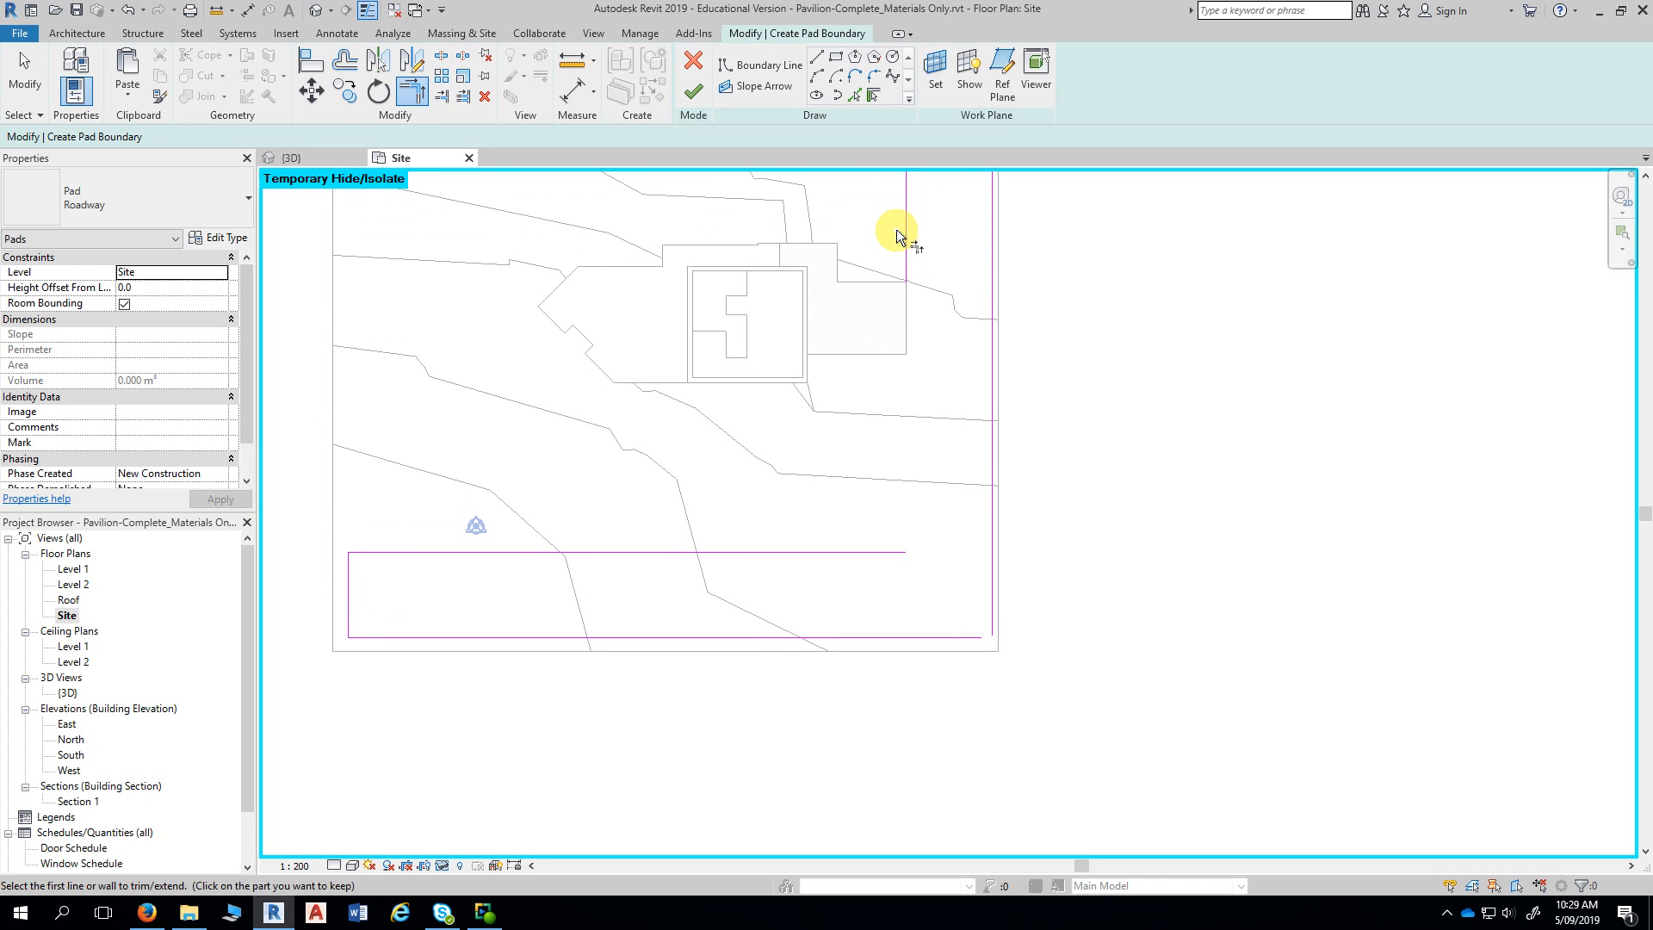
left_click(905, 227)
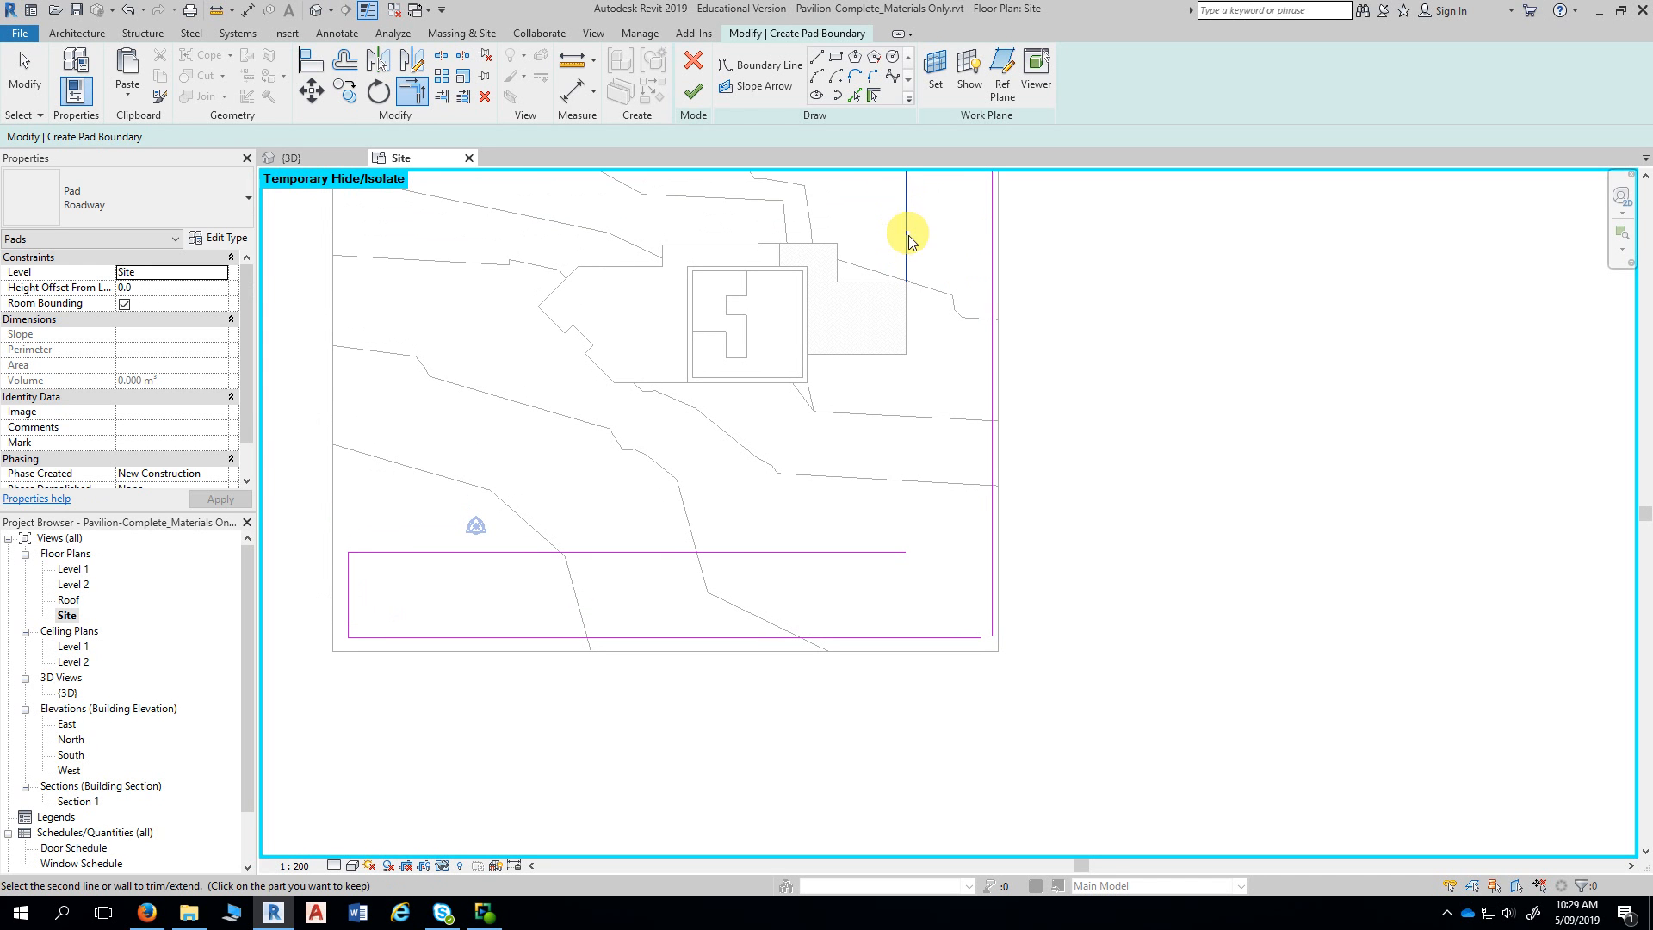
left_click(878, 554)
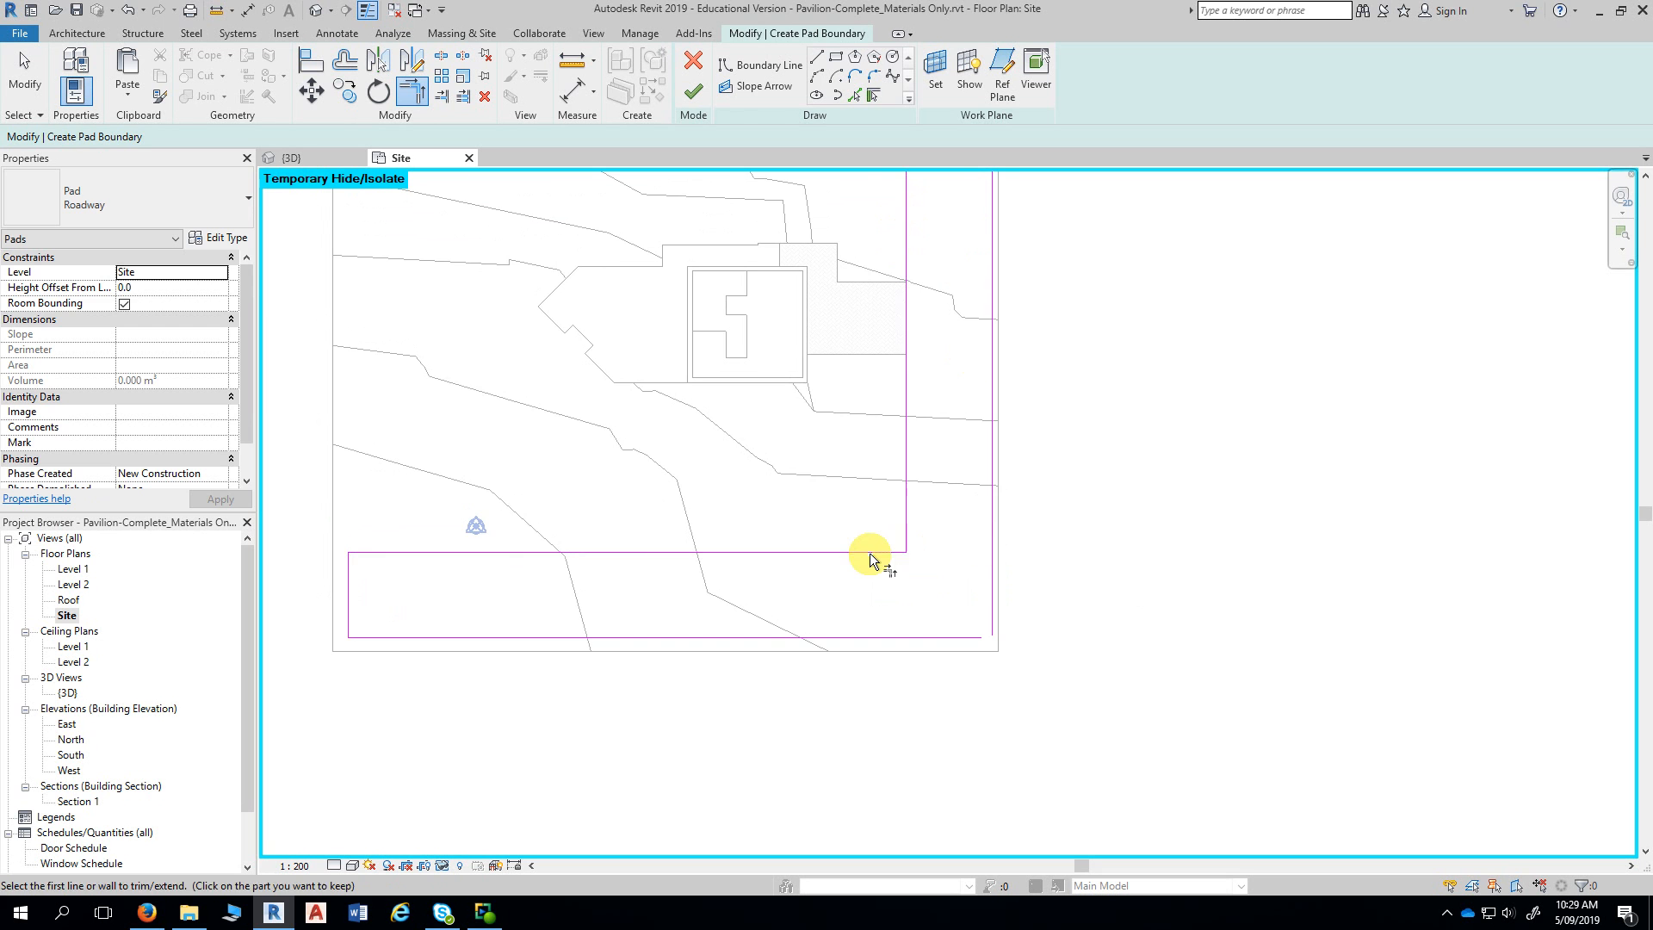
- Join the lower boundary line and the long side line into a corner near the site's lower corner, and end trimming
middle_click_drag(1062, 628, 1060, 506)
left_click(986, 510)
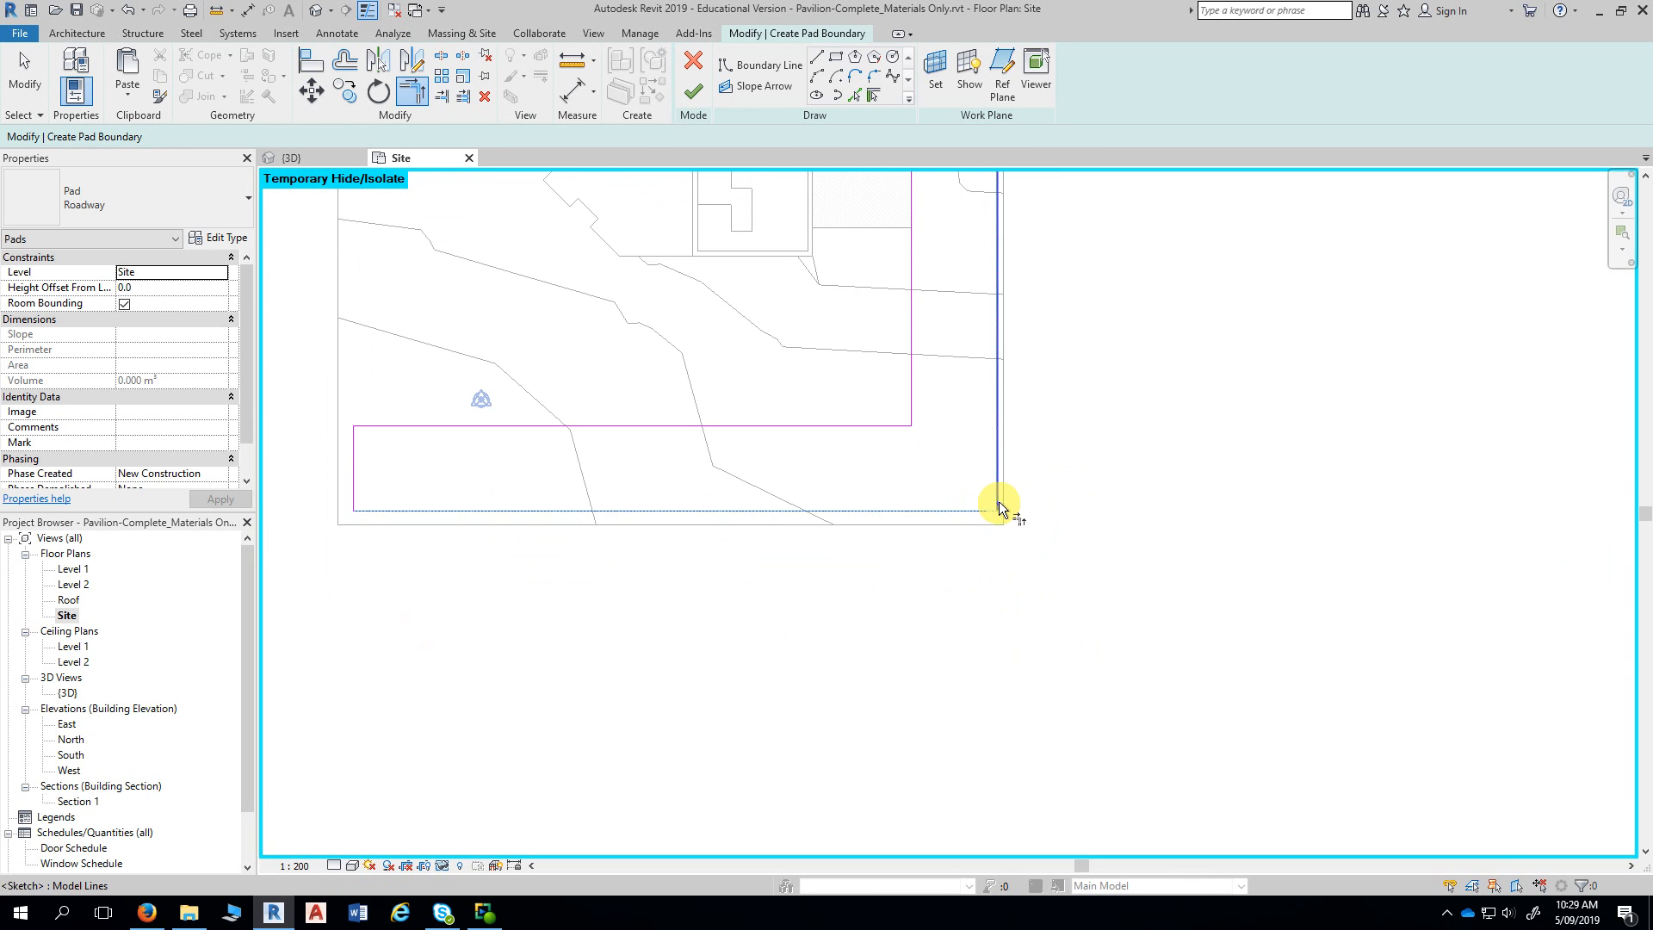
left_click(998, 500)
scroll(1180, 321, "down", 1)
middle_click_drag(1180, 321, 1180, 528)
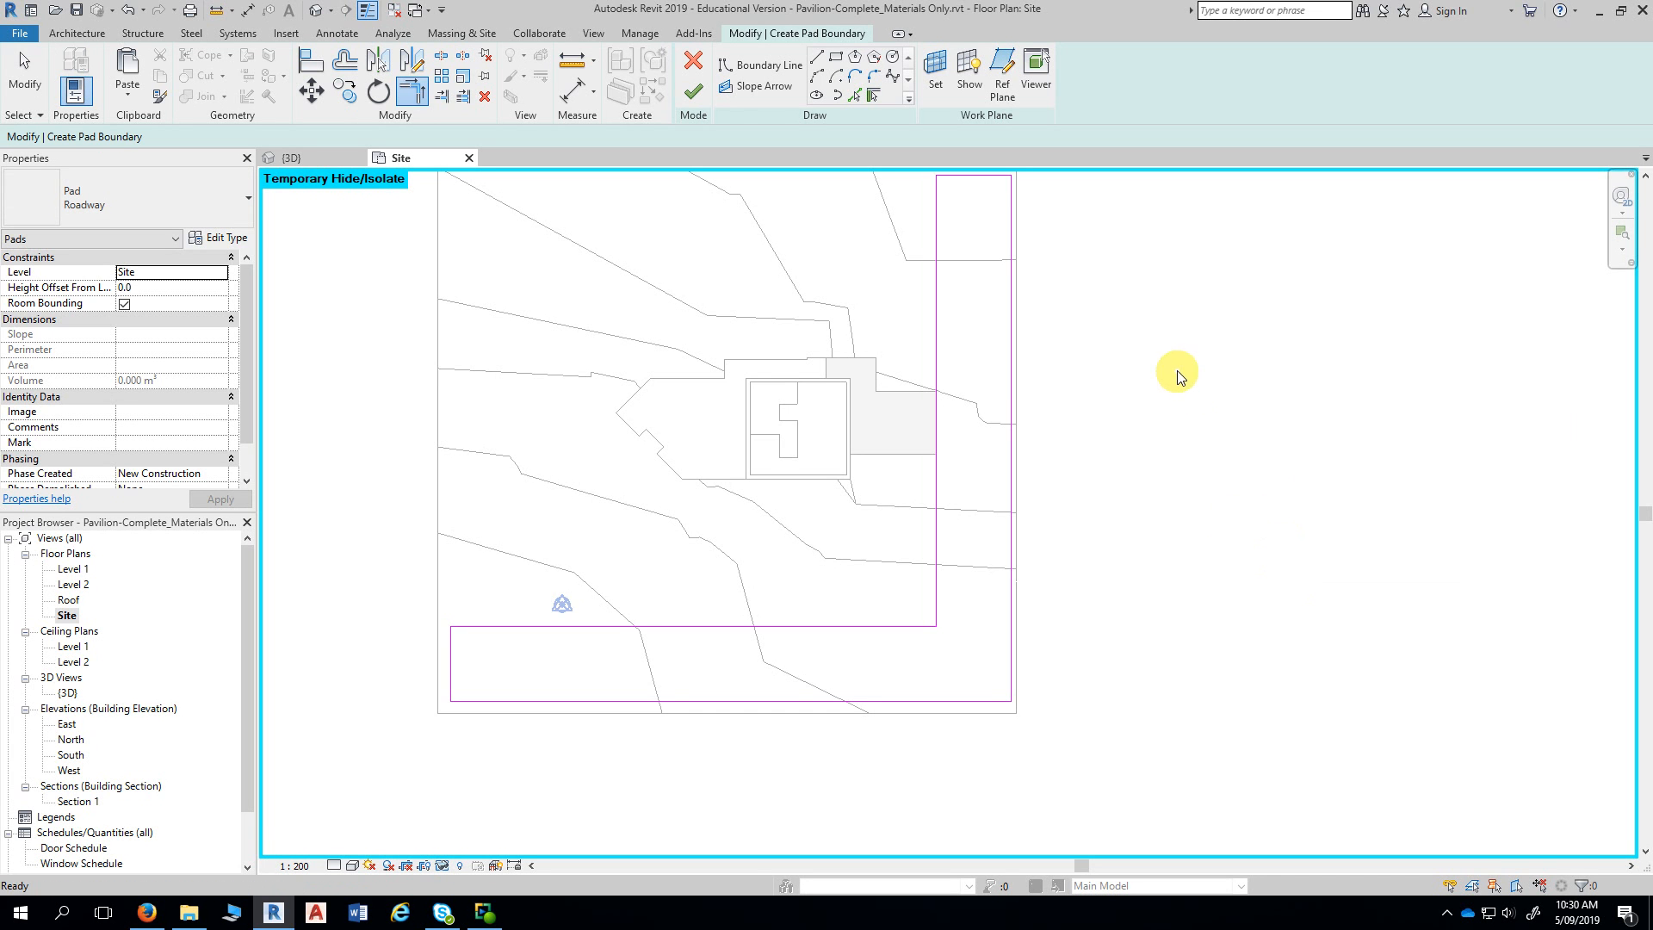
middle_click_drag(1175, 370, 1226, 389)
key("Escape")
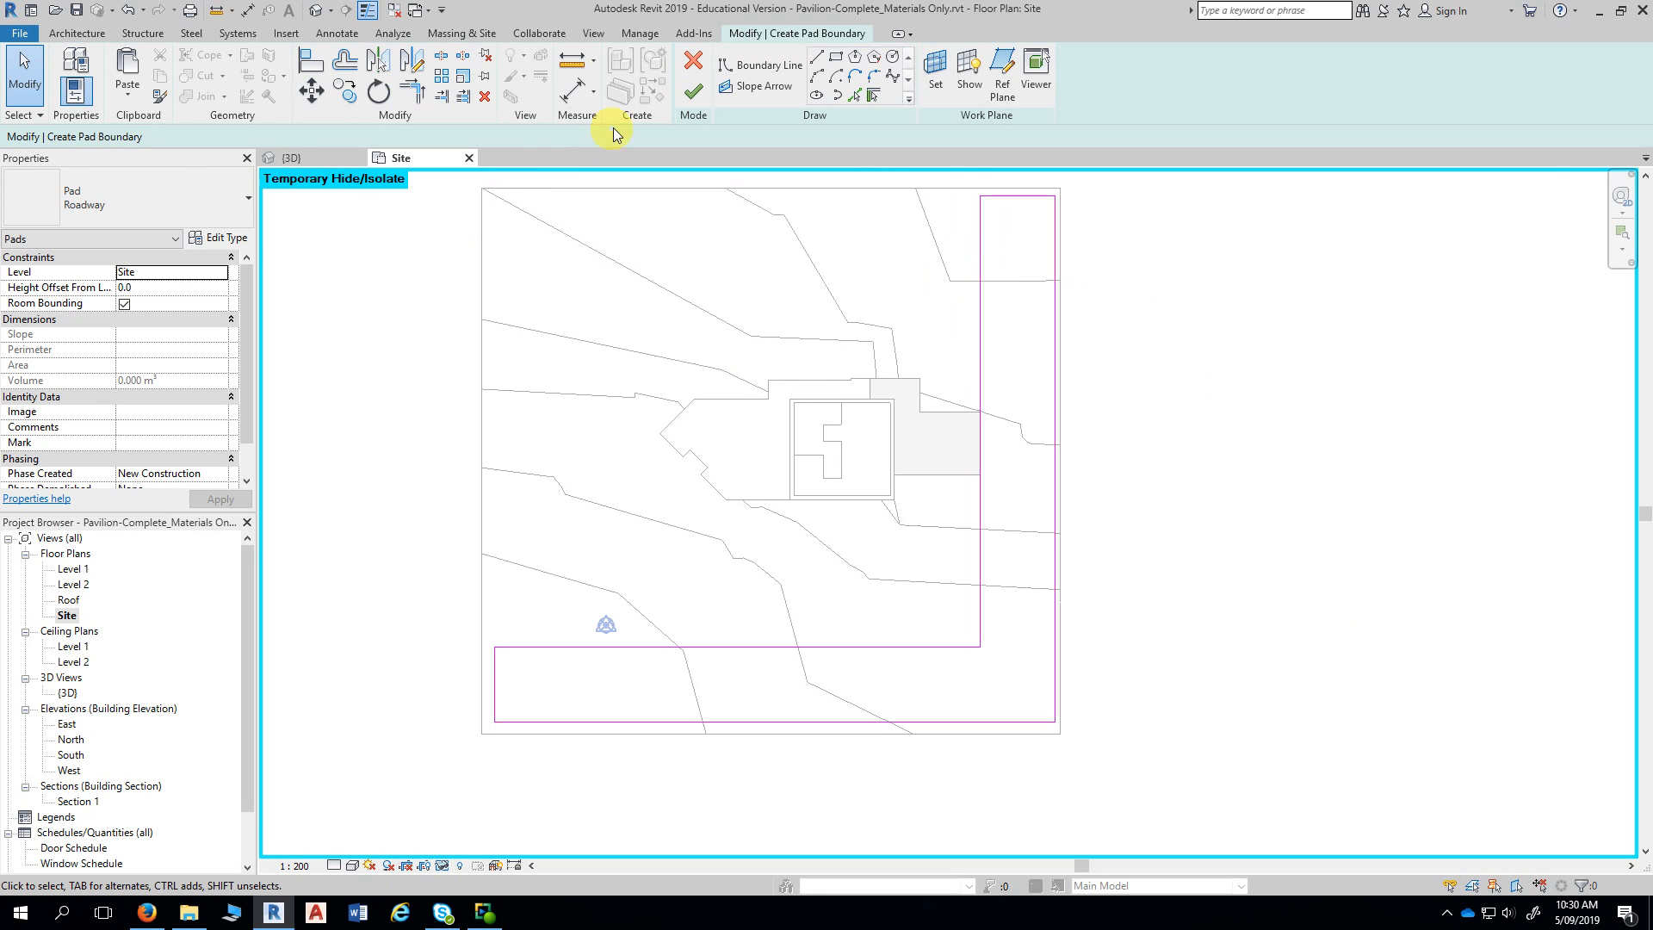
- Finish the L-shaped boundary sketch to create the Roadway building pad
left_click(693, 92)
left_click(1262, 456)
middle_click_drag(1262, 456, 1294, 457)
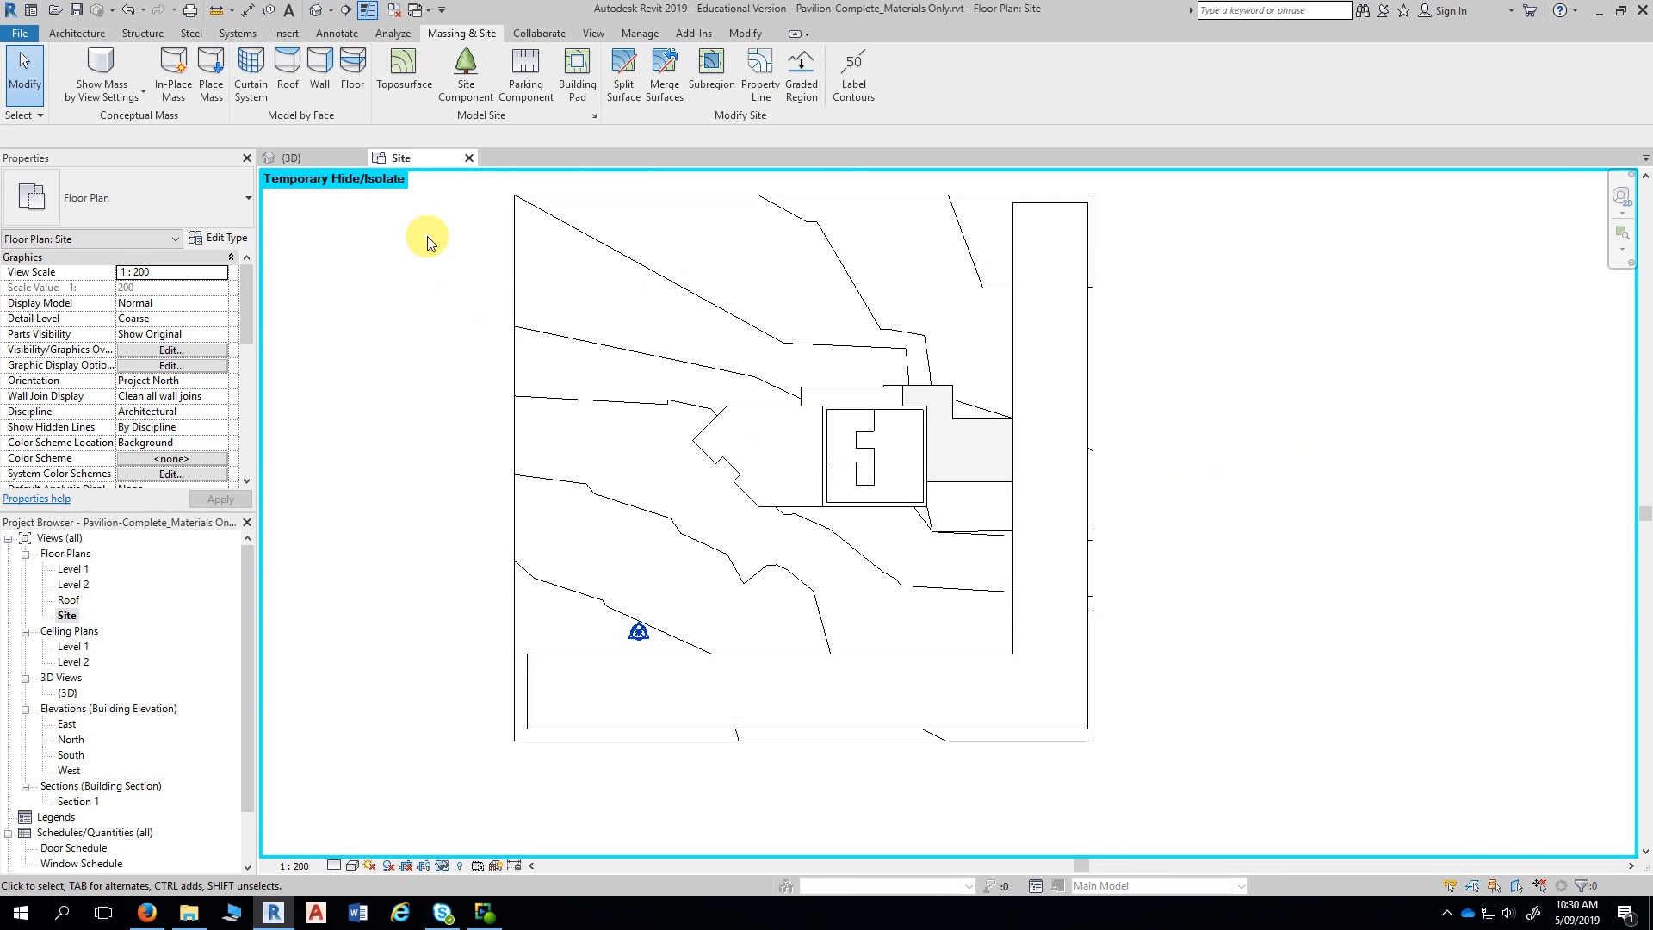
- Open the default 3D view and set its visual style to Hidden Line
left_click(315, 14)
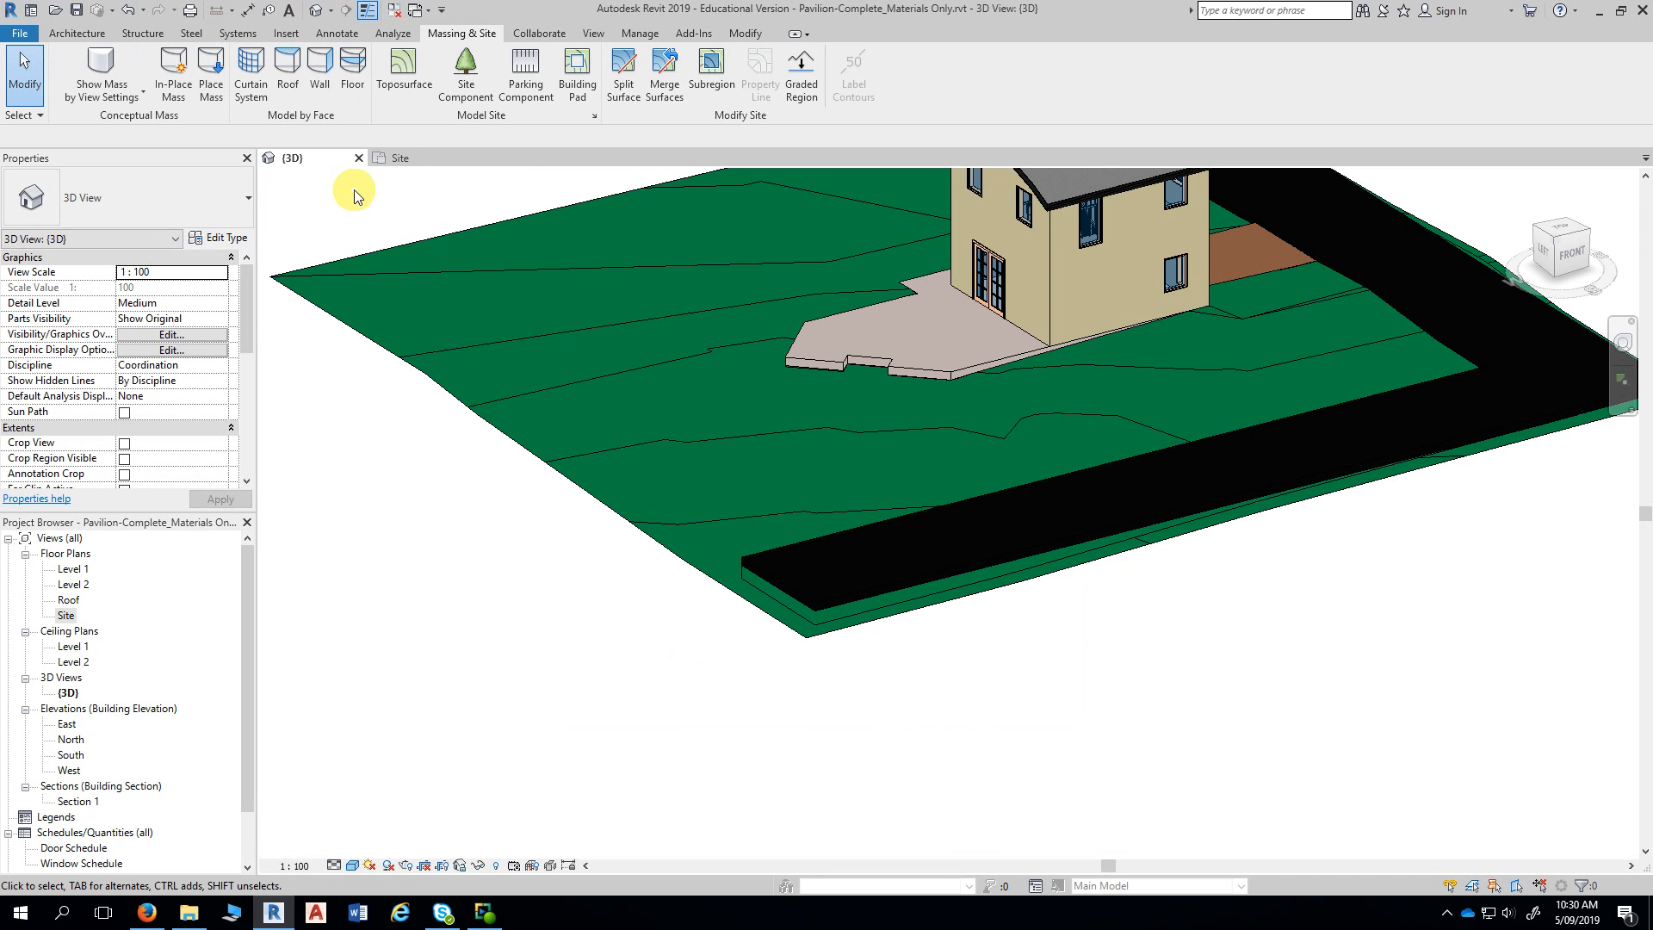
middle_click_drag(1129, 716, 799, 680, "shift")
key("h")
key("l")
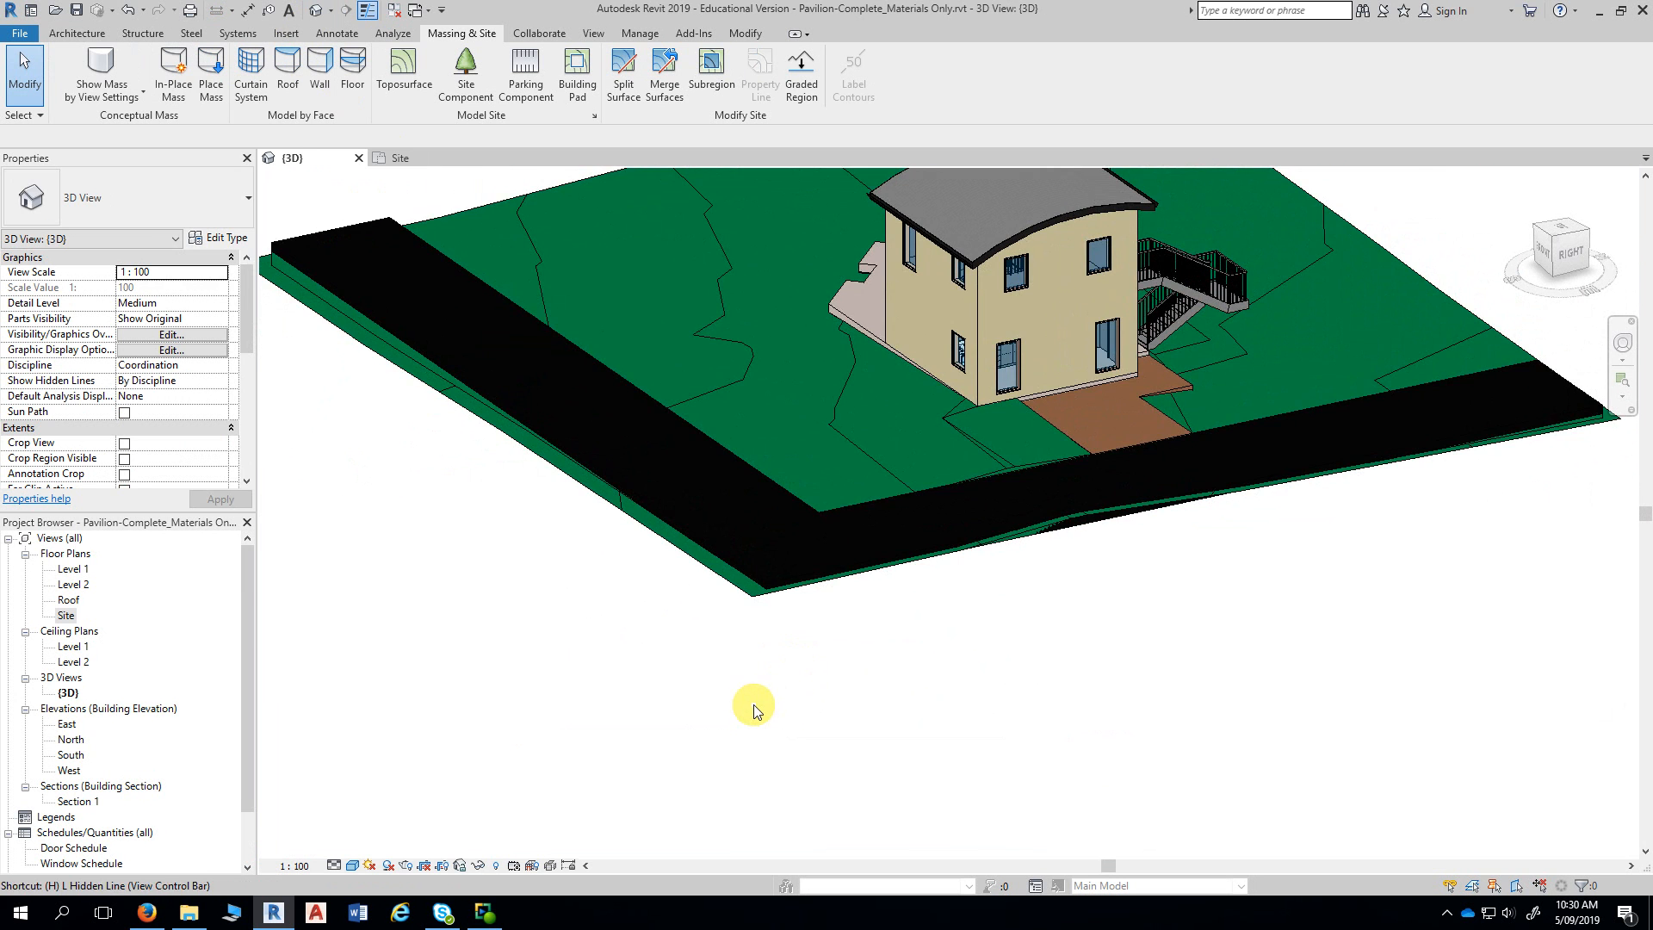
- Examine from several angles how the Roadway and Driveway & Path pads sit relative to the topography surface and its edges
mouse_move(1059, 657)
middle_mouse_down("shift")
mouse_move(730, 642)
mouse_move(808, 668)
mouse_move(1169, 668)
mouse_move(1091, 670)
mouse_move(1111, 668)
middle_mouse_up("shift")
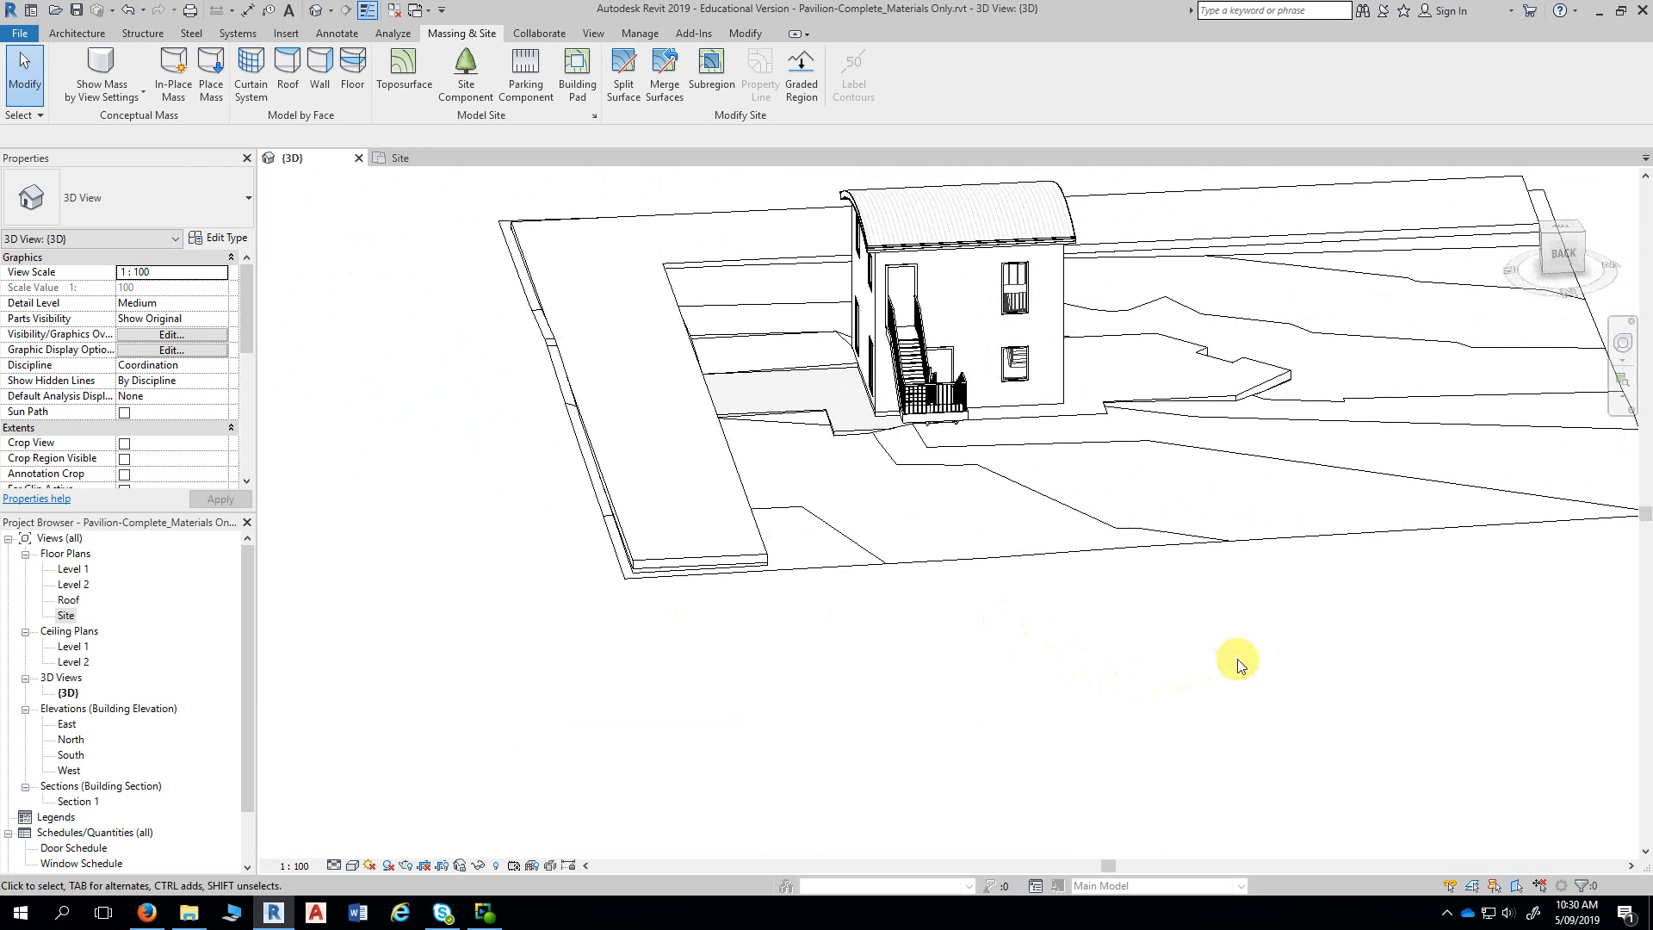
scroll(870, 668, "down", 3)
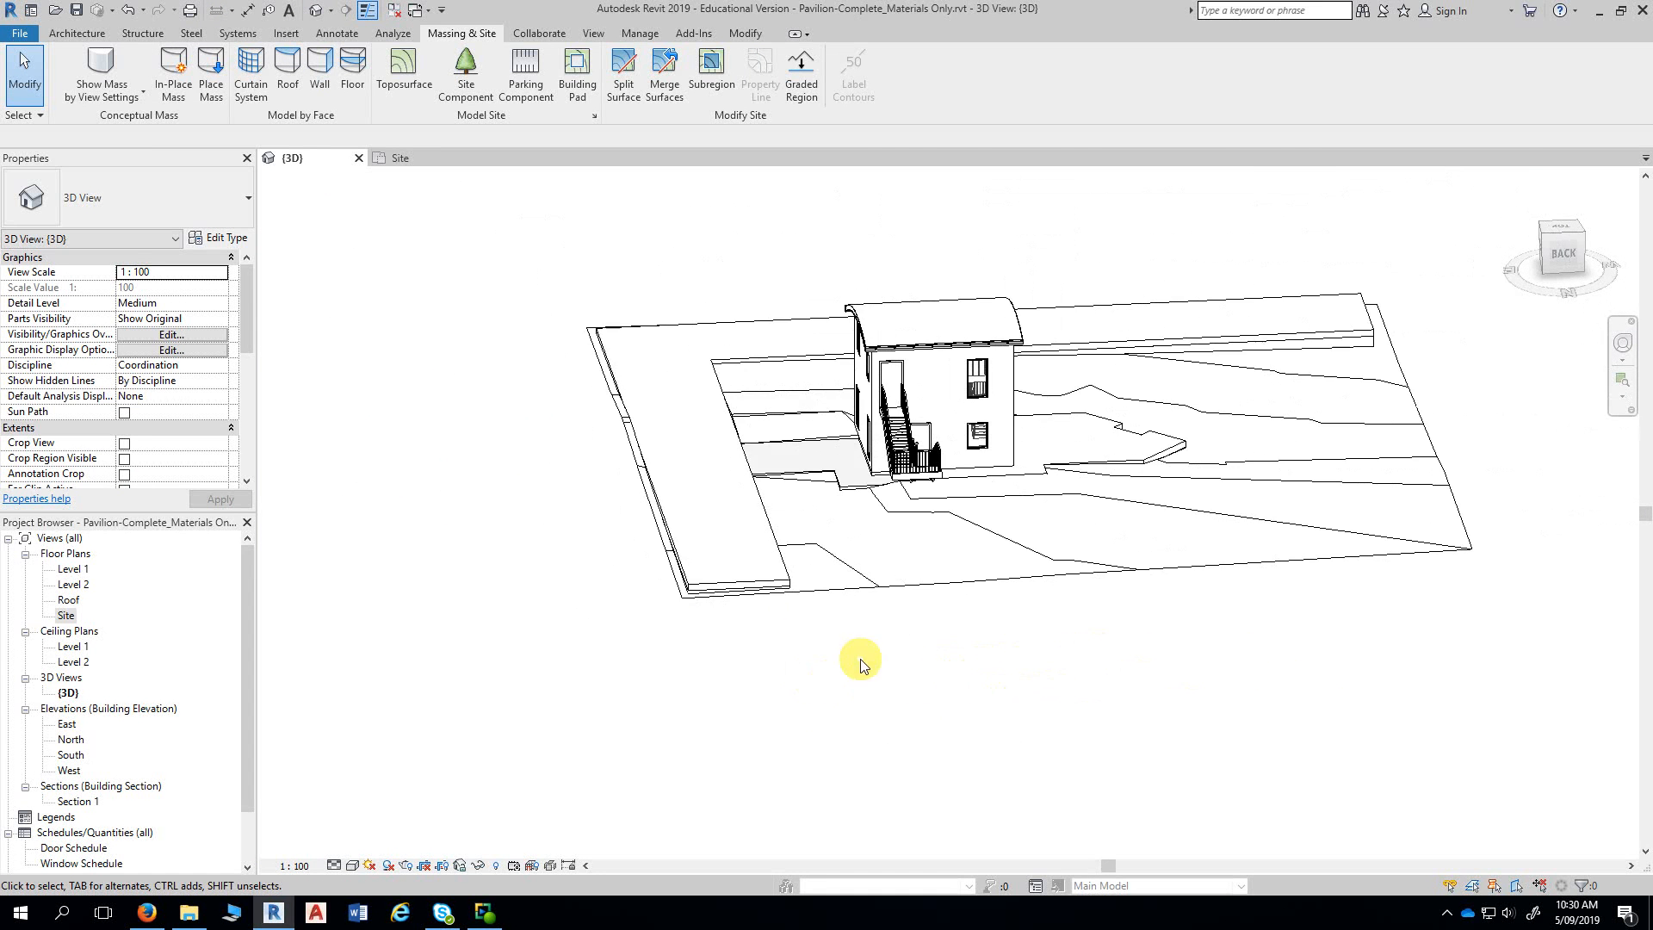
scroll(620, 663, "down", 2)
middle_click_drag(634, 657, 749, 654, "shift")
scroll(756, 646, "up", 3)
scroll(757, 645, "up", 3)
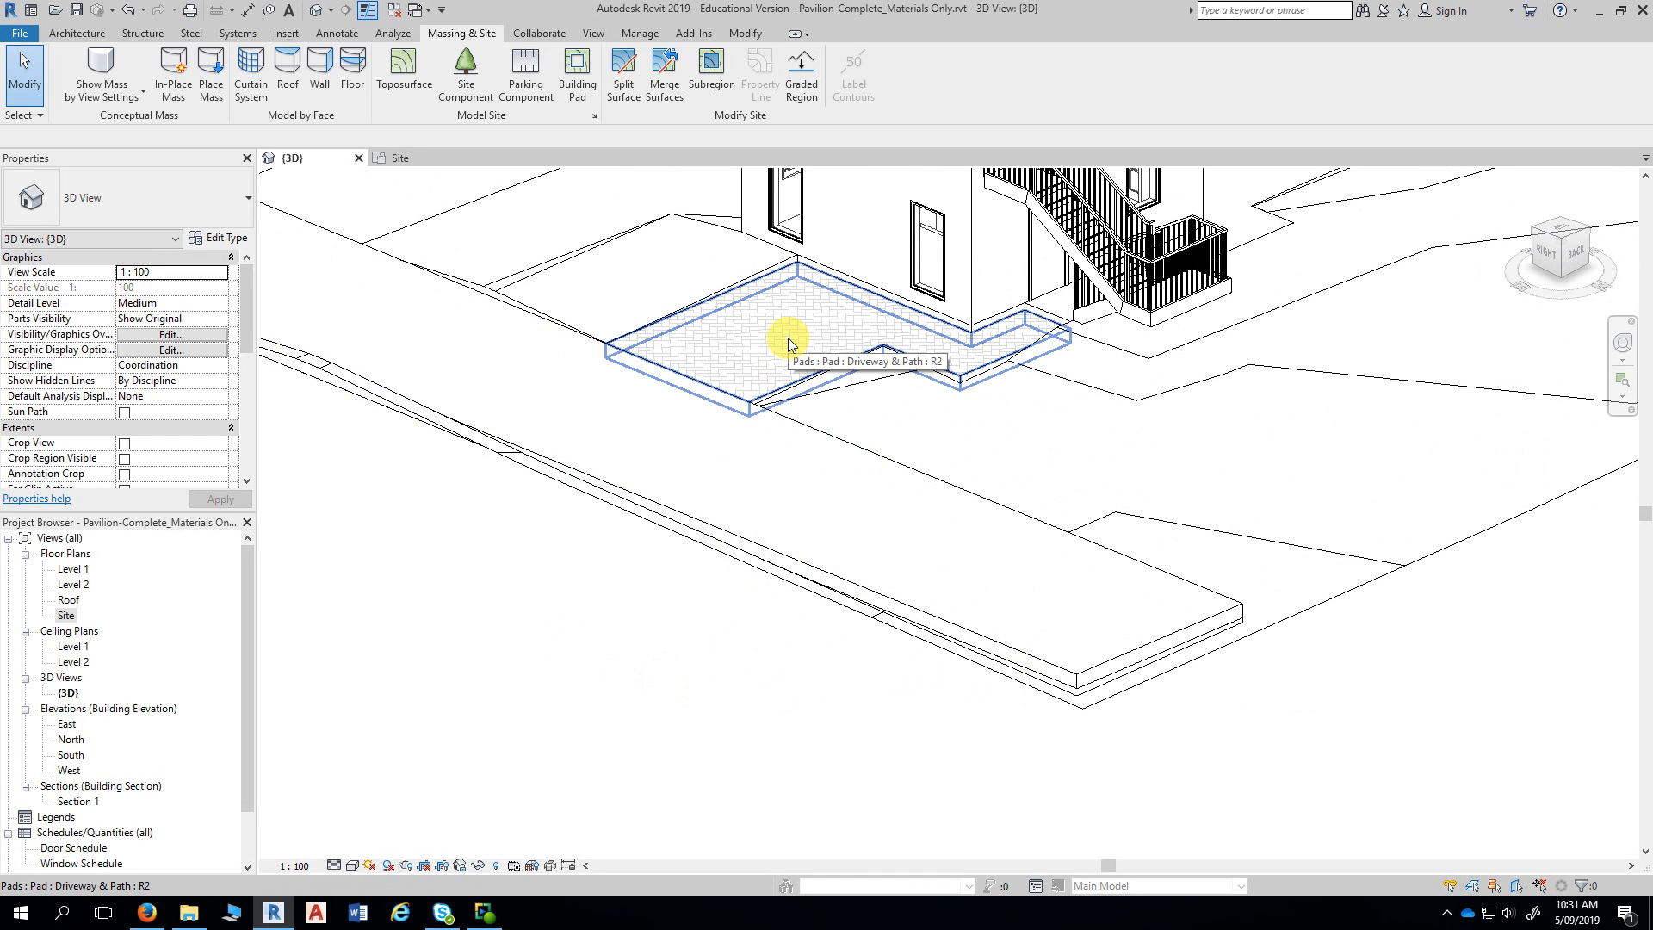
middle_click_drag(1235, 683, 1210, 569)
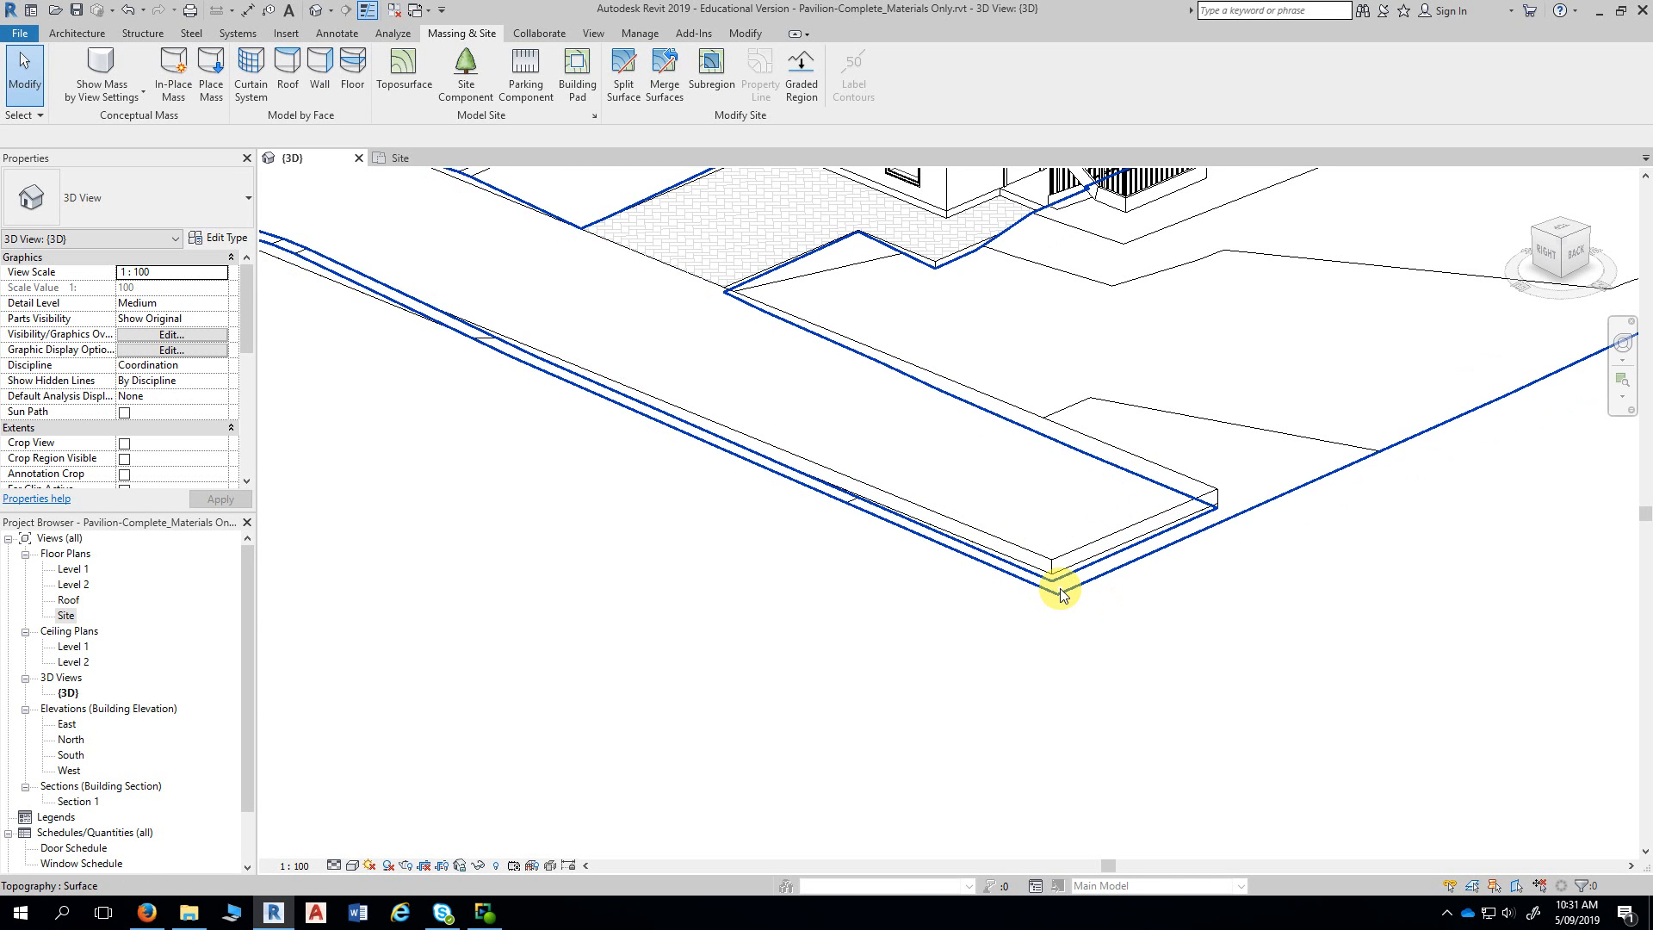
middle_click_drag(1061, 587, 1205, 725, "shift")
middle_click_drag(621, 710, 676, 702, "shift")
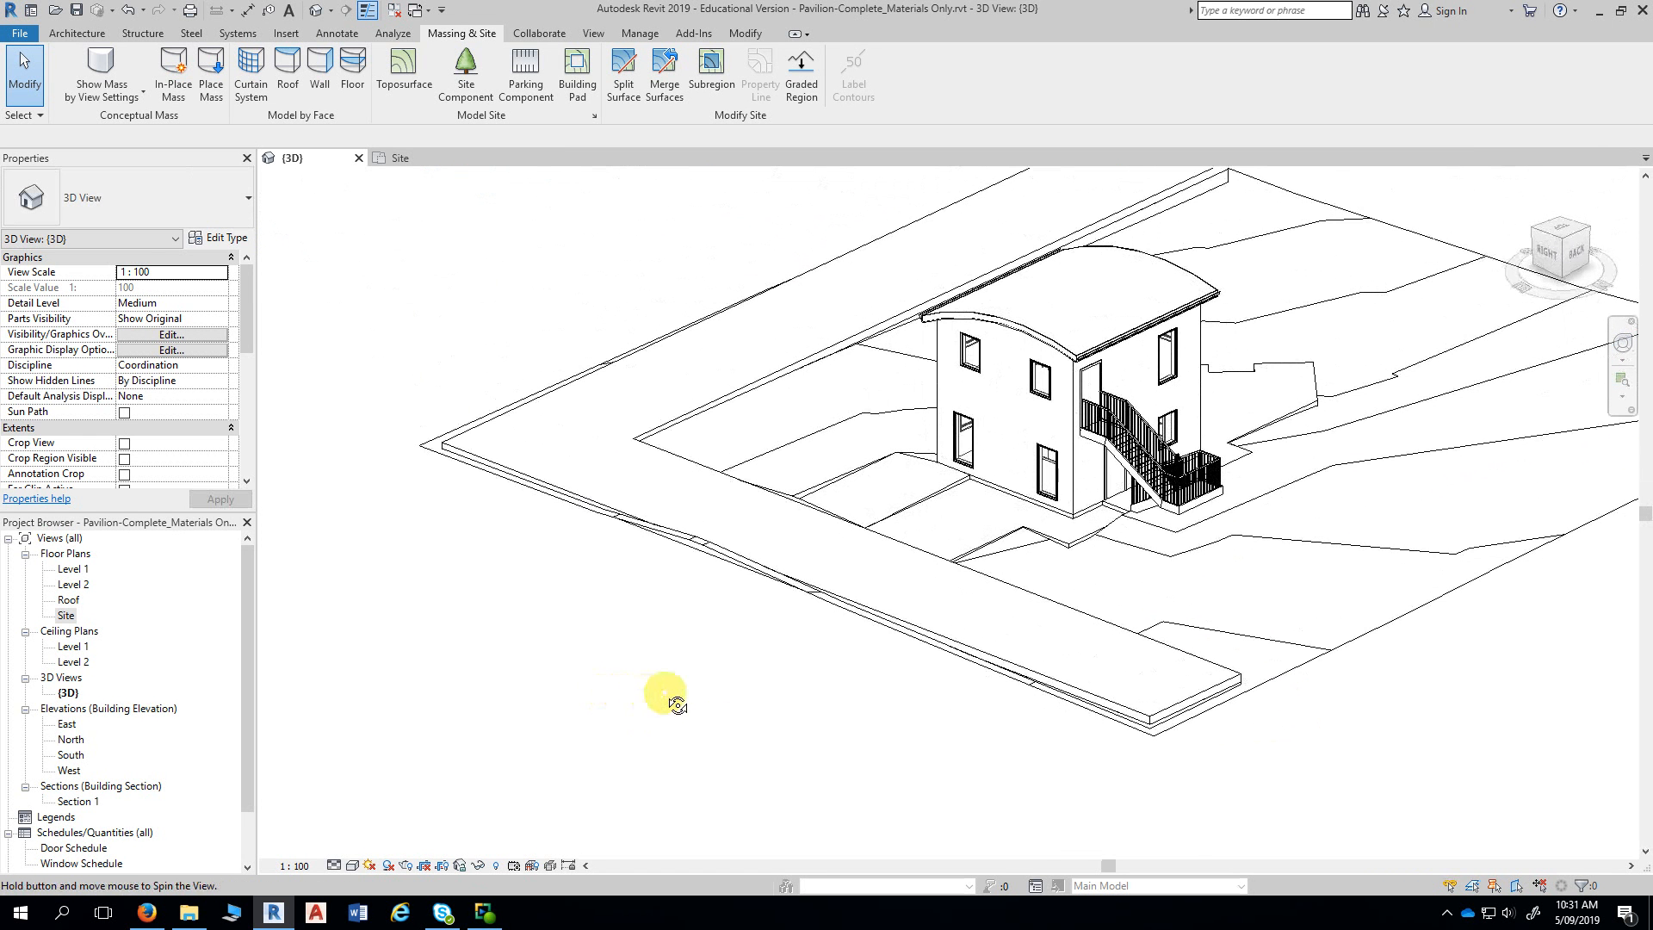
- Temporarily hide the Roadway pad to examine the topography beneath it, and reset the temporary hide
left_click(601, 497)
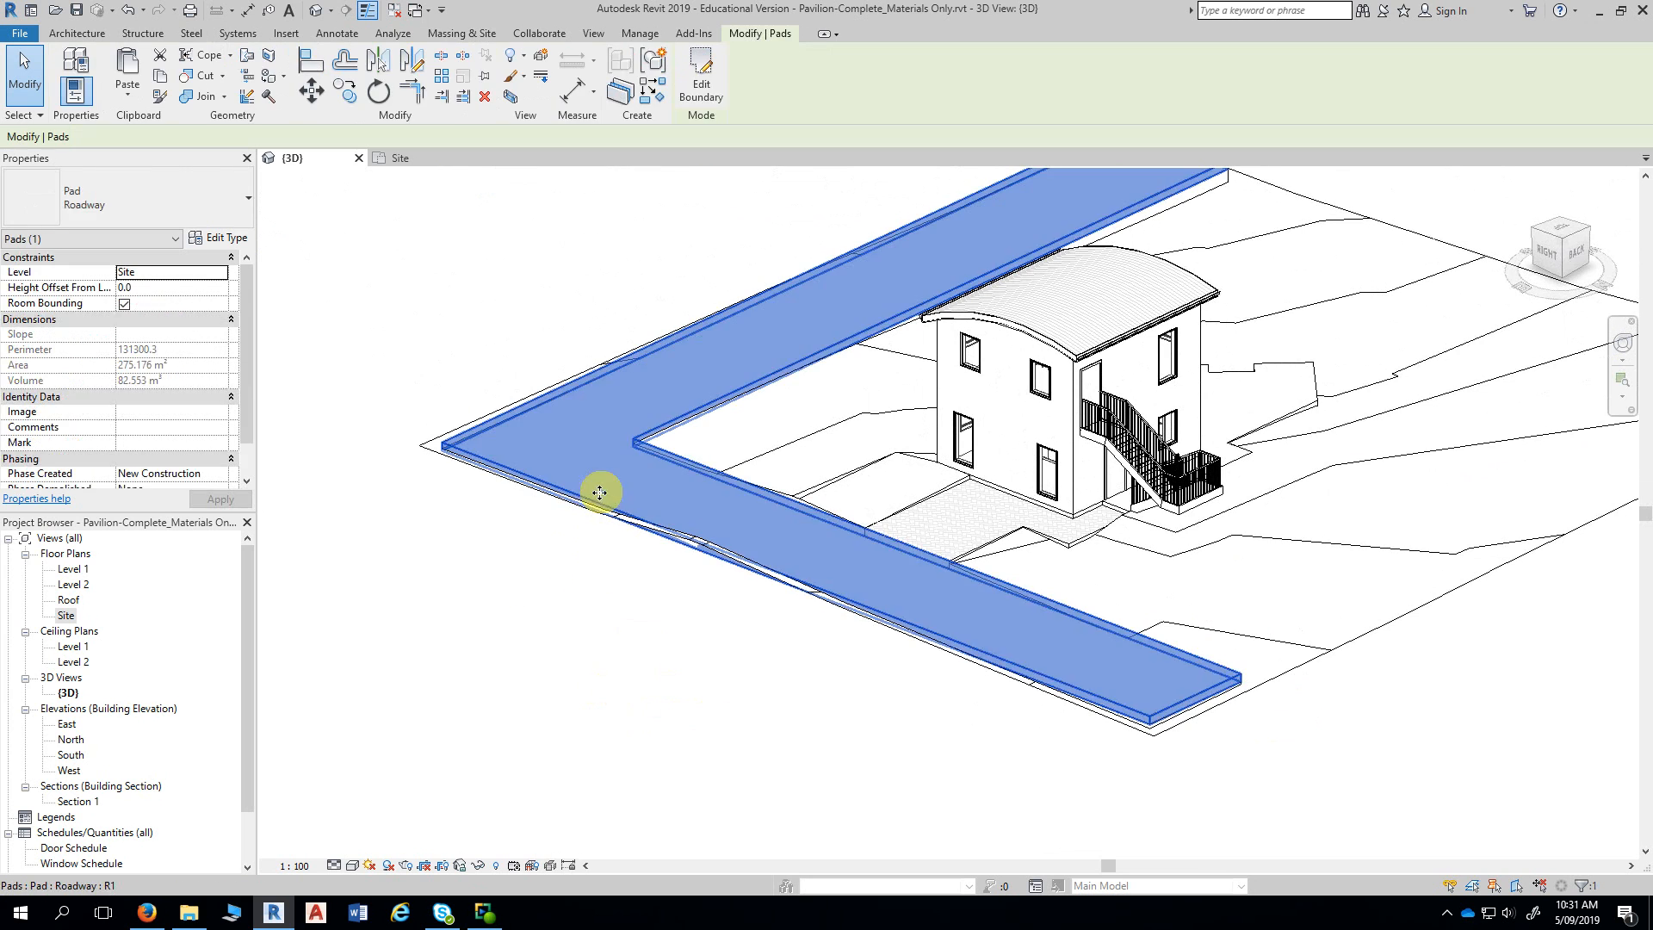
key("h")
key("h")
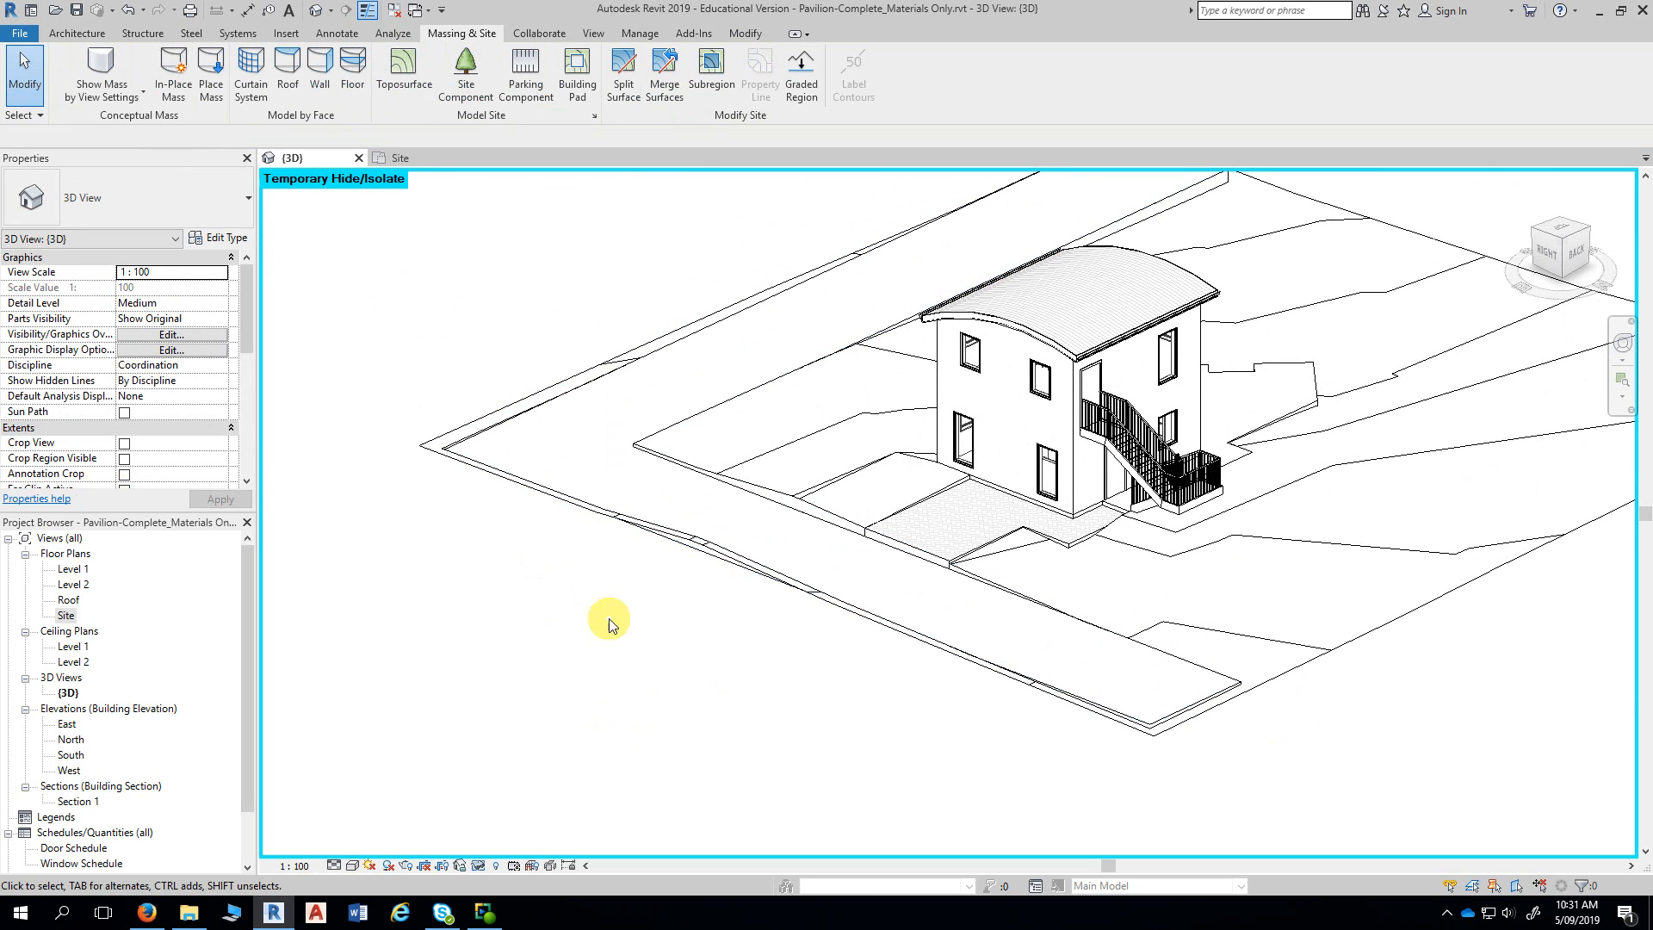
mouse_move(807, 710)
middle_mouse_down("shift")
mouse_move(856, 712)
mouse_move(865, 672)
mouse_move(835, 713)
middle_mouse_up("shift")
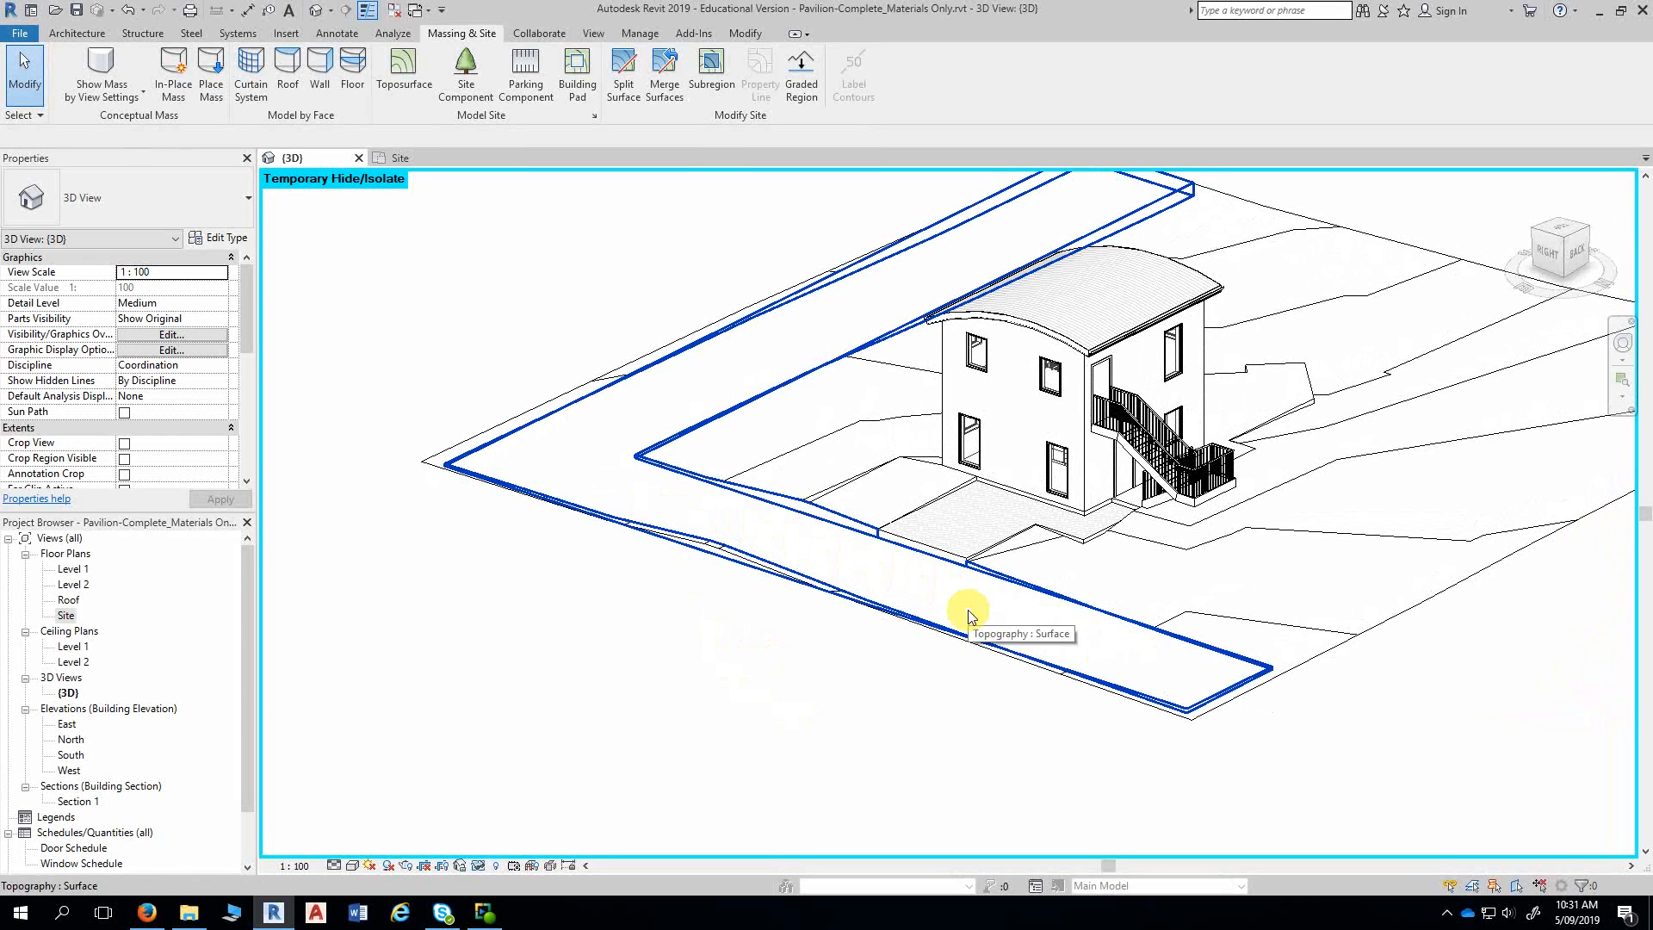
middle_click_drag(882, 779, 834, 760, "shift")
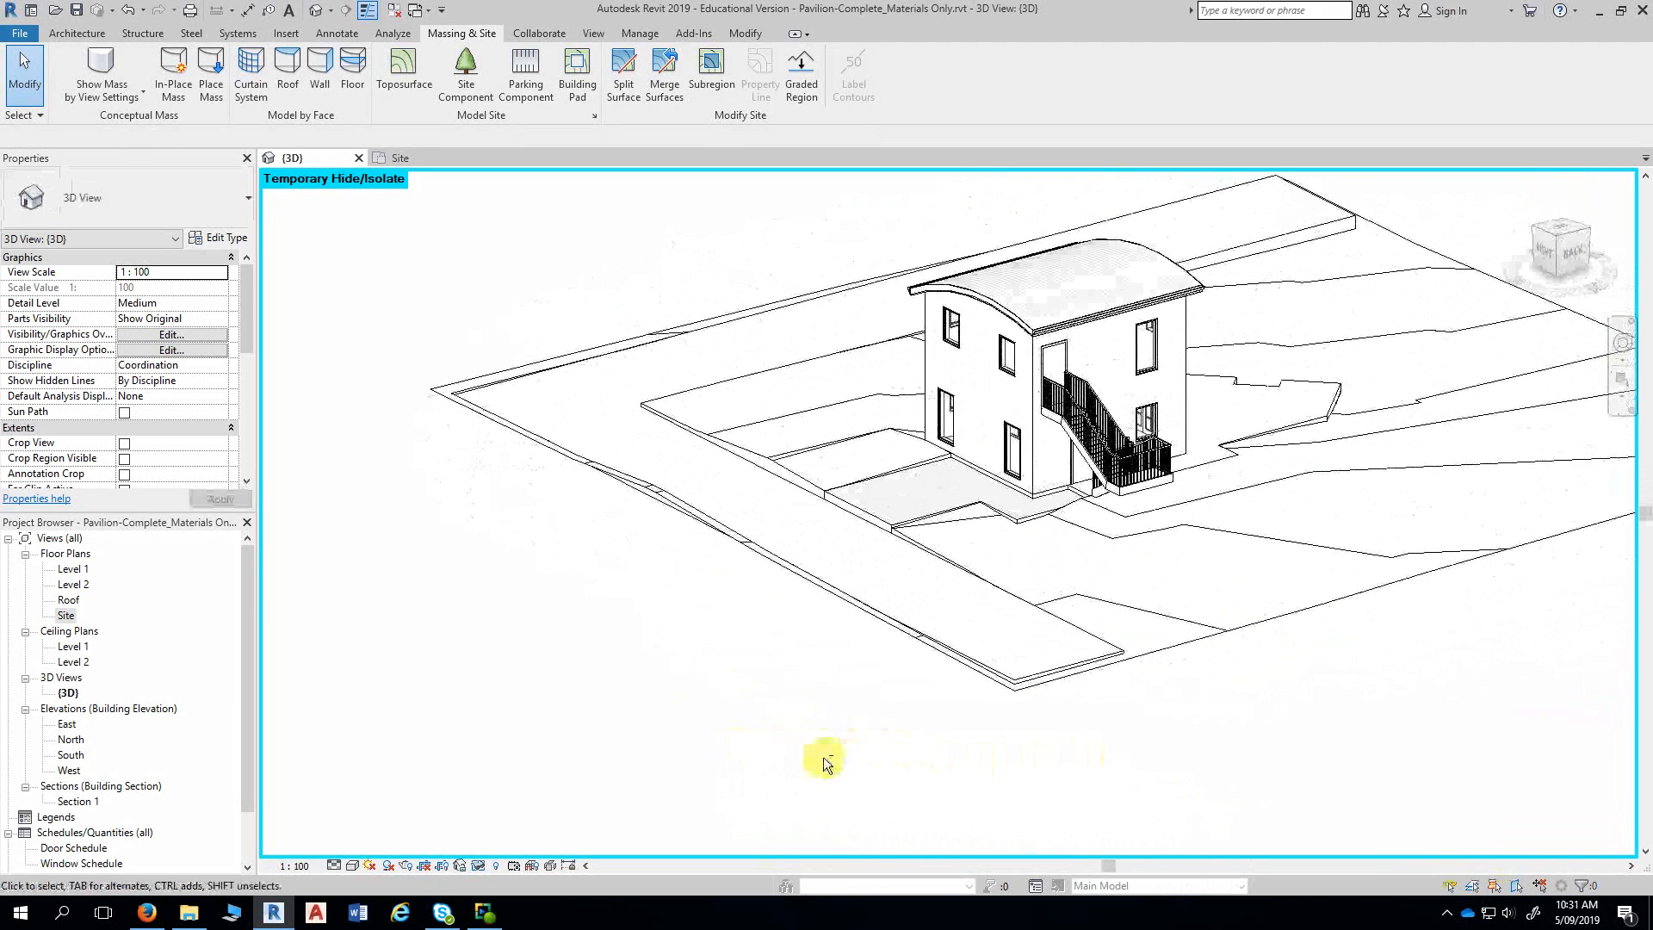
key("h")
key("r")
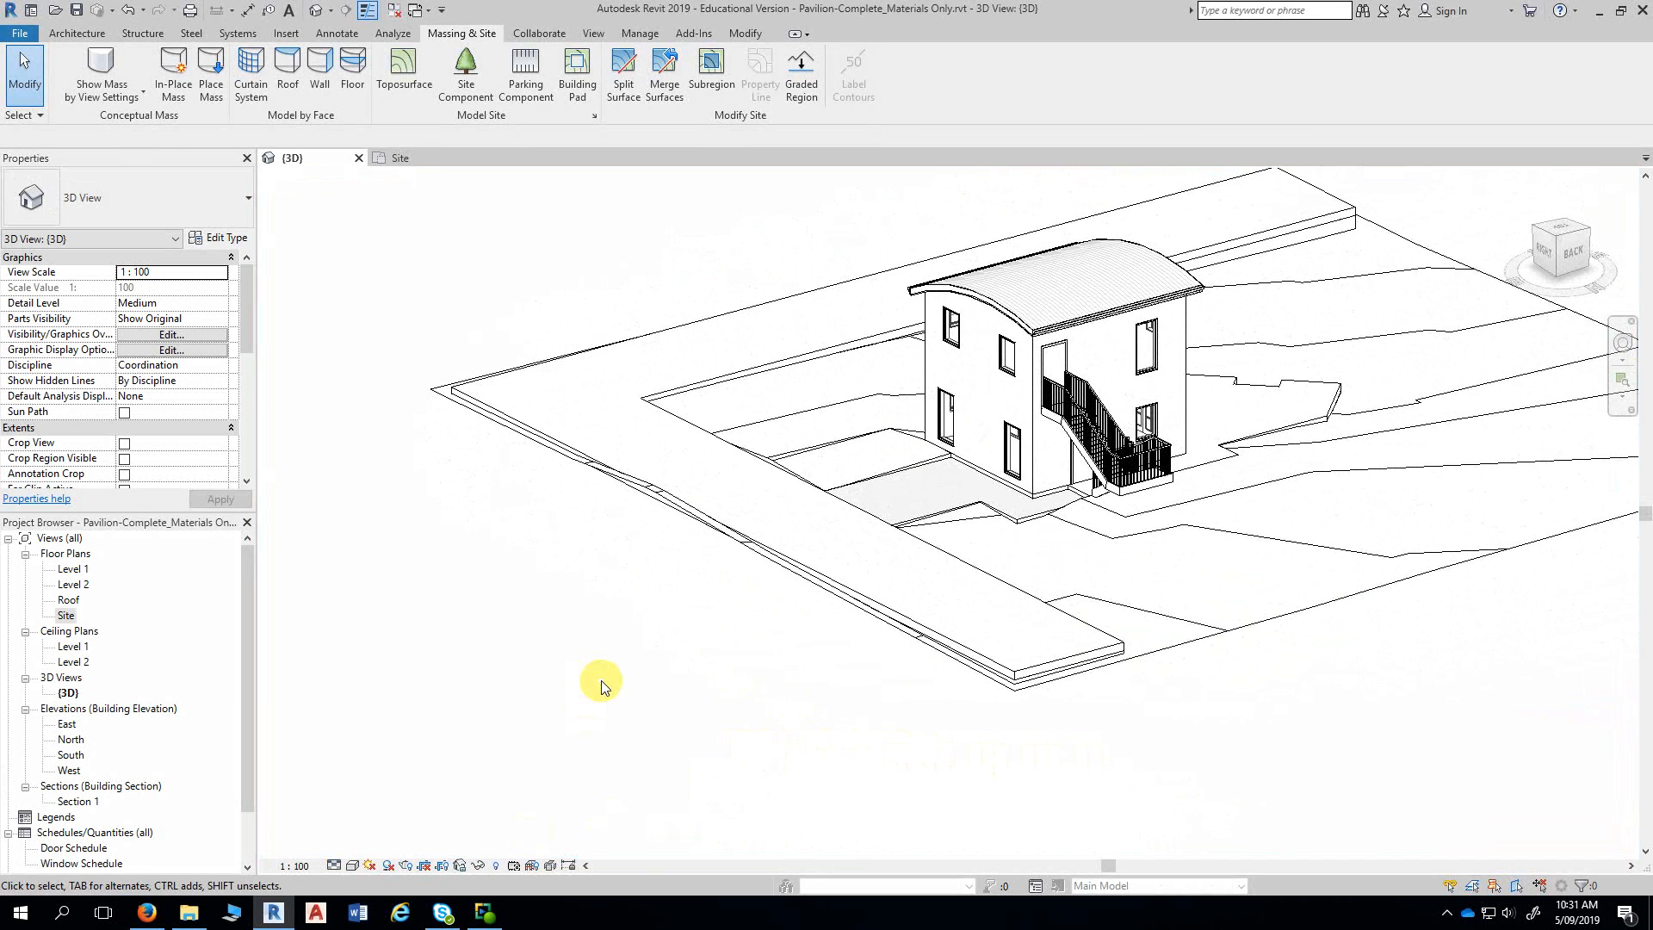
- Set the Driveway & Path pad's height offset from level to 100
scroll(740, 711, "up", 2)
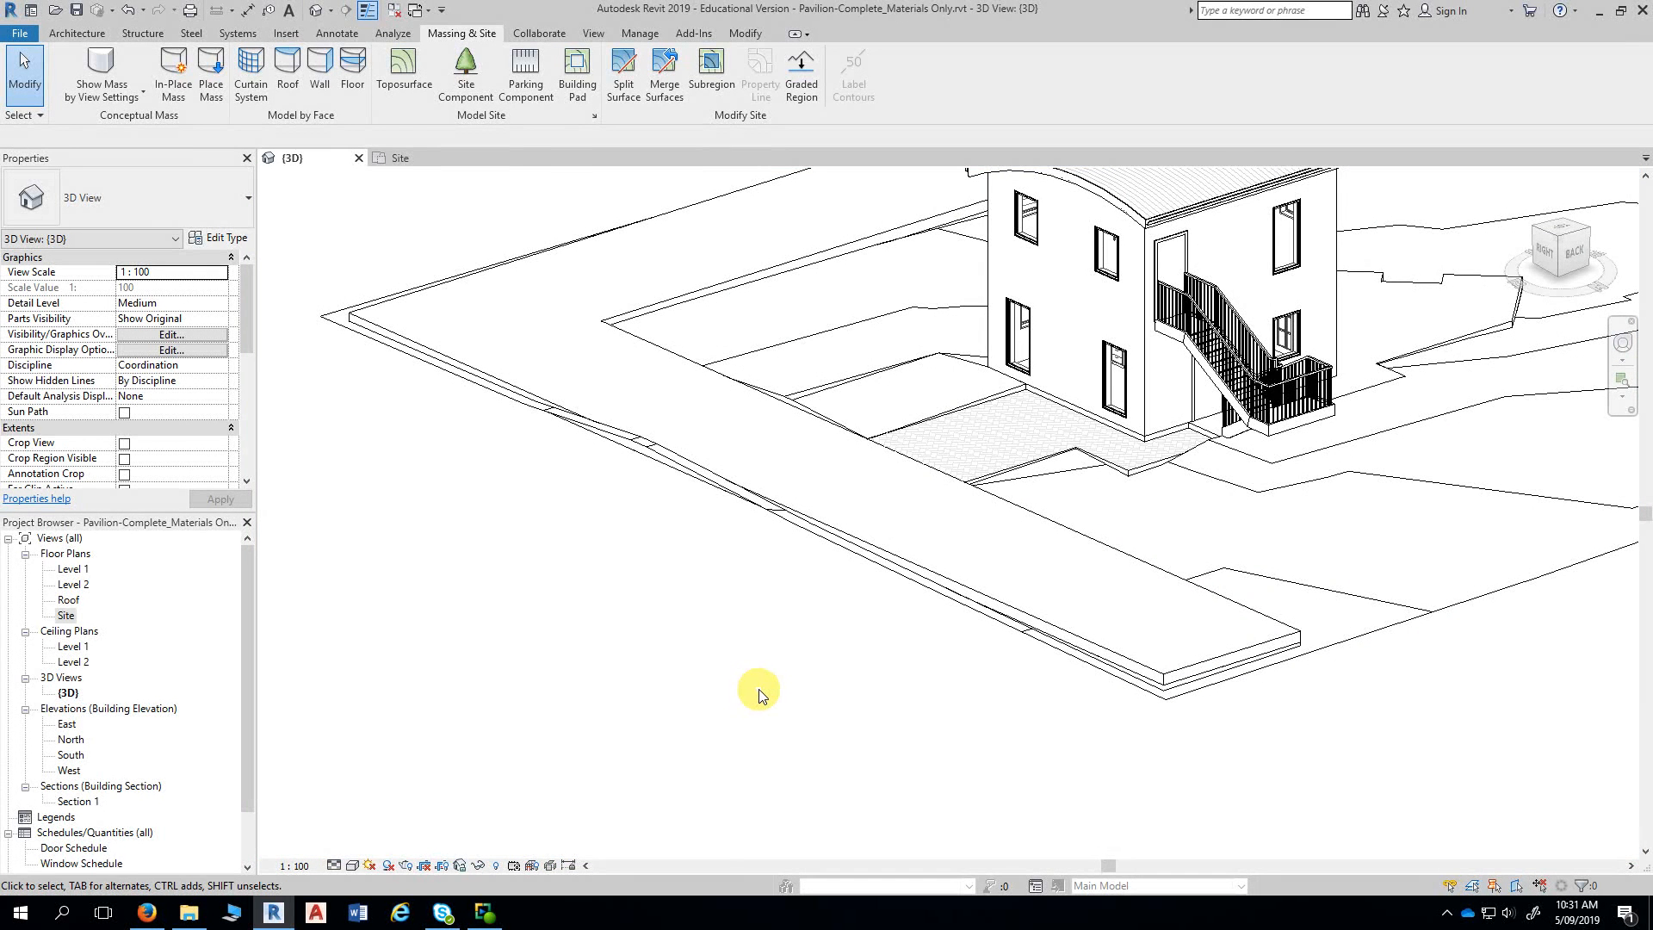
scroll(757, 691, "up", 1)
middle_click_drag(786, 694, 721, 689)
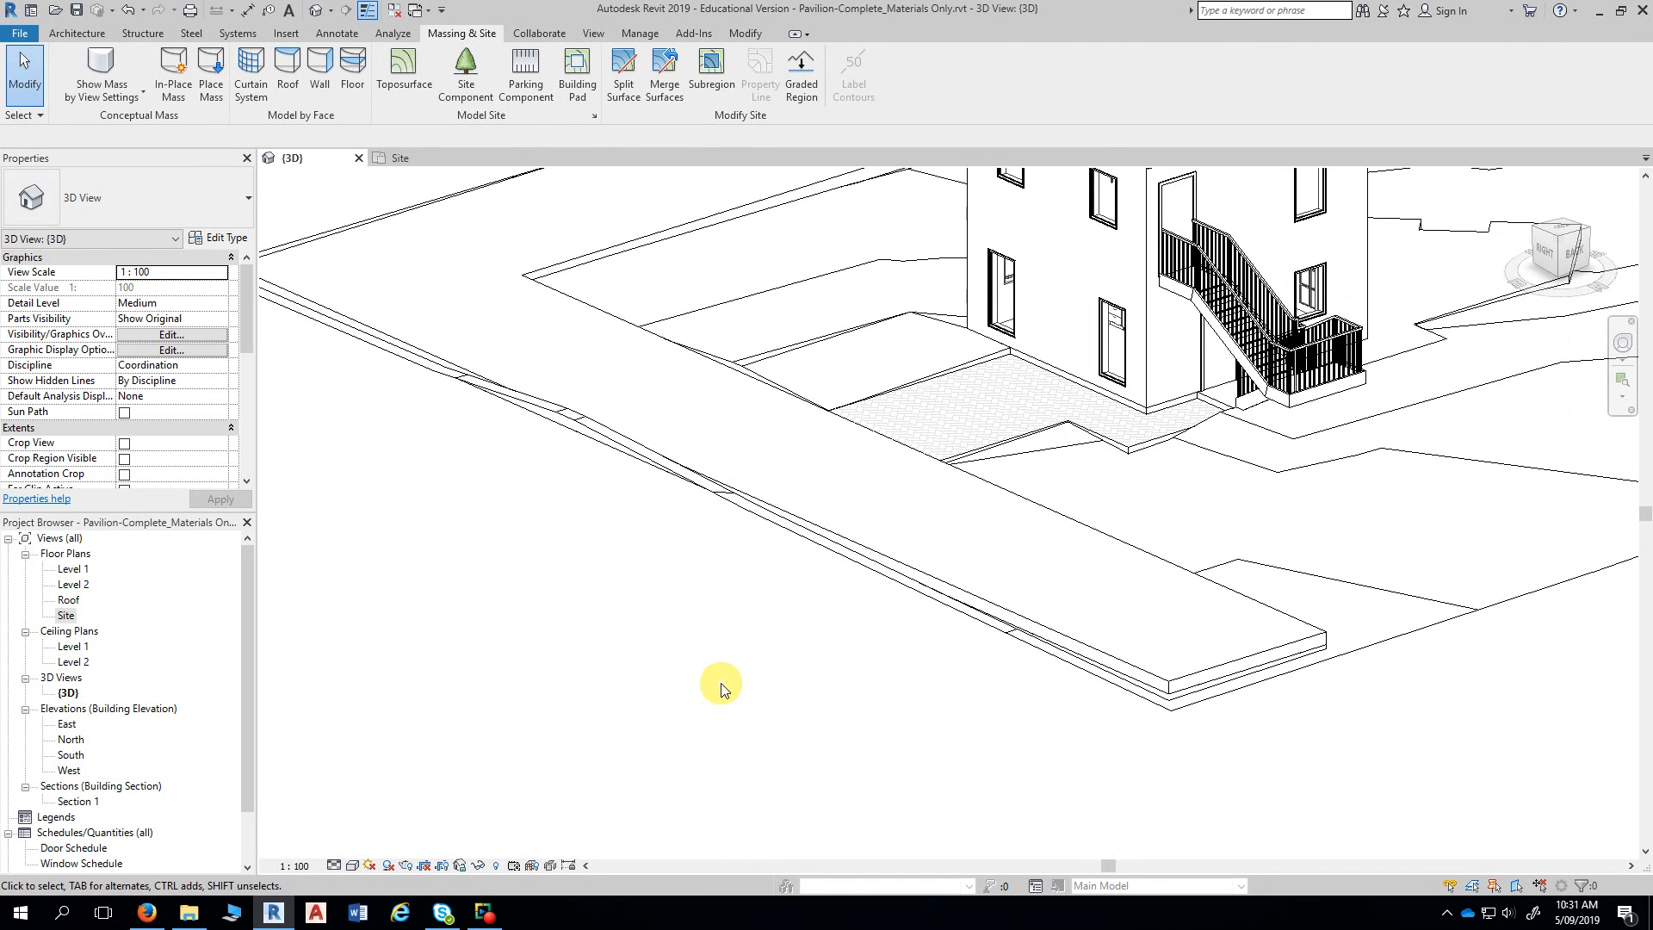
left_click(949, 417)
middle_click_drag(710, 641, 738, 617, "shift")
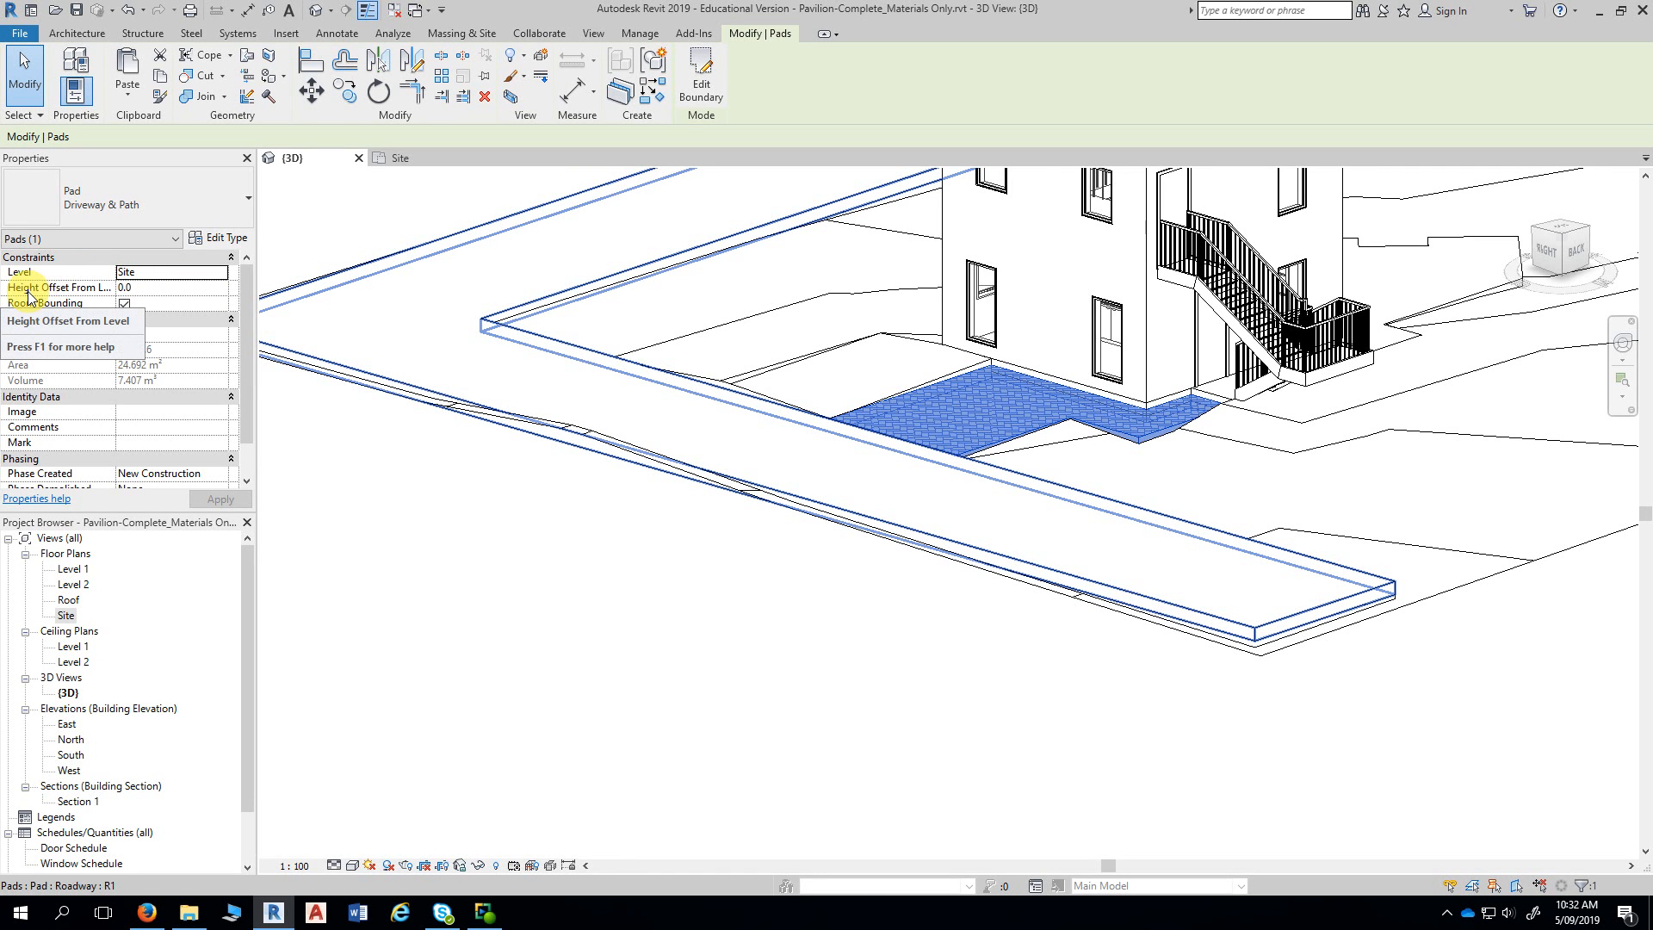
left_click(138, 289)
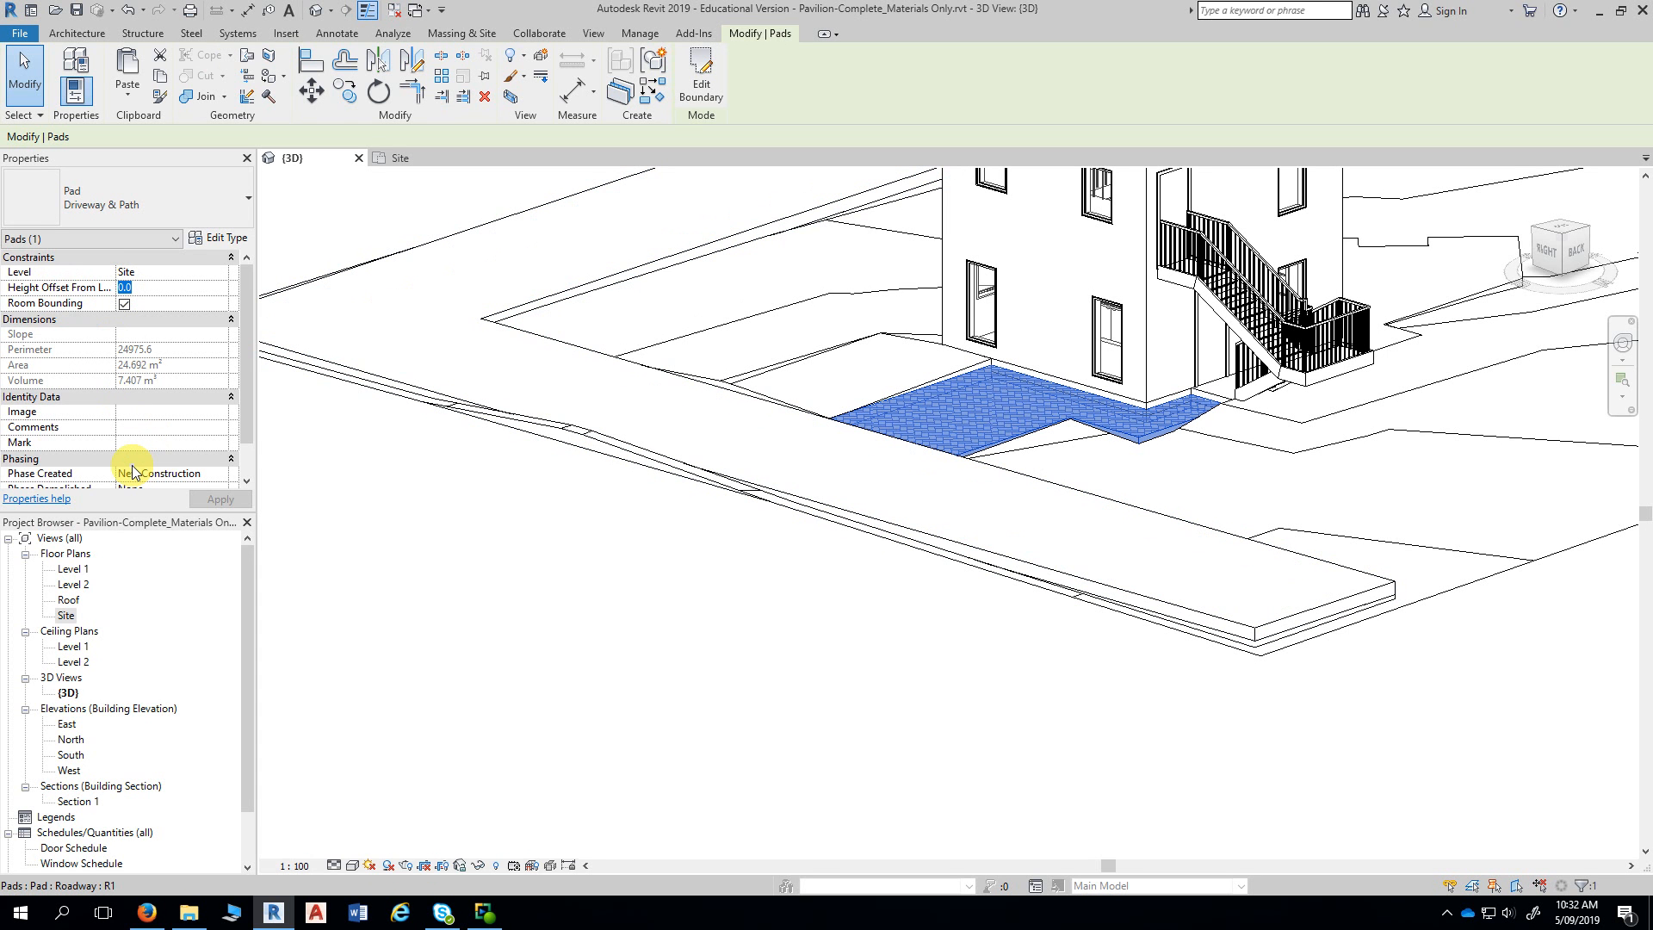
type("100")
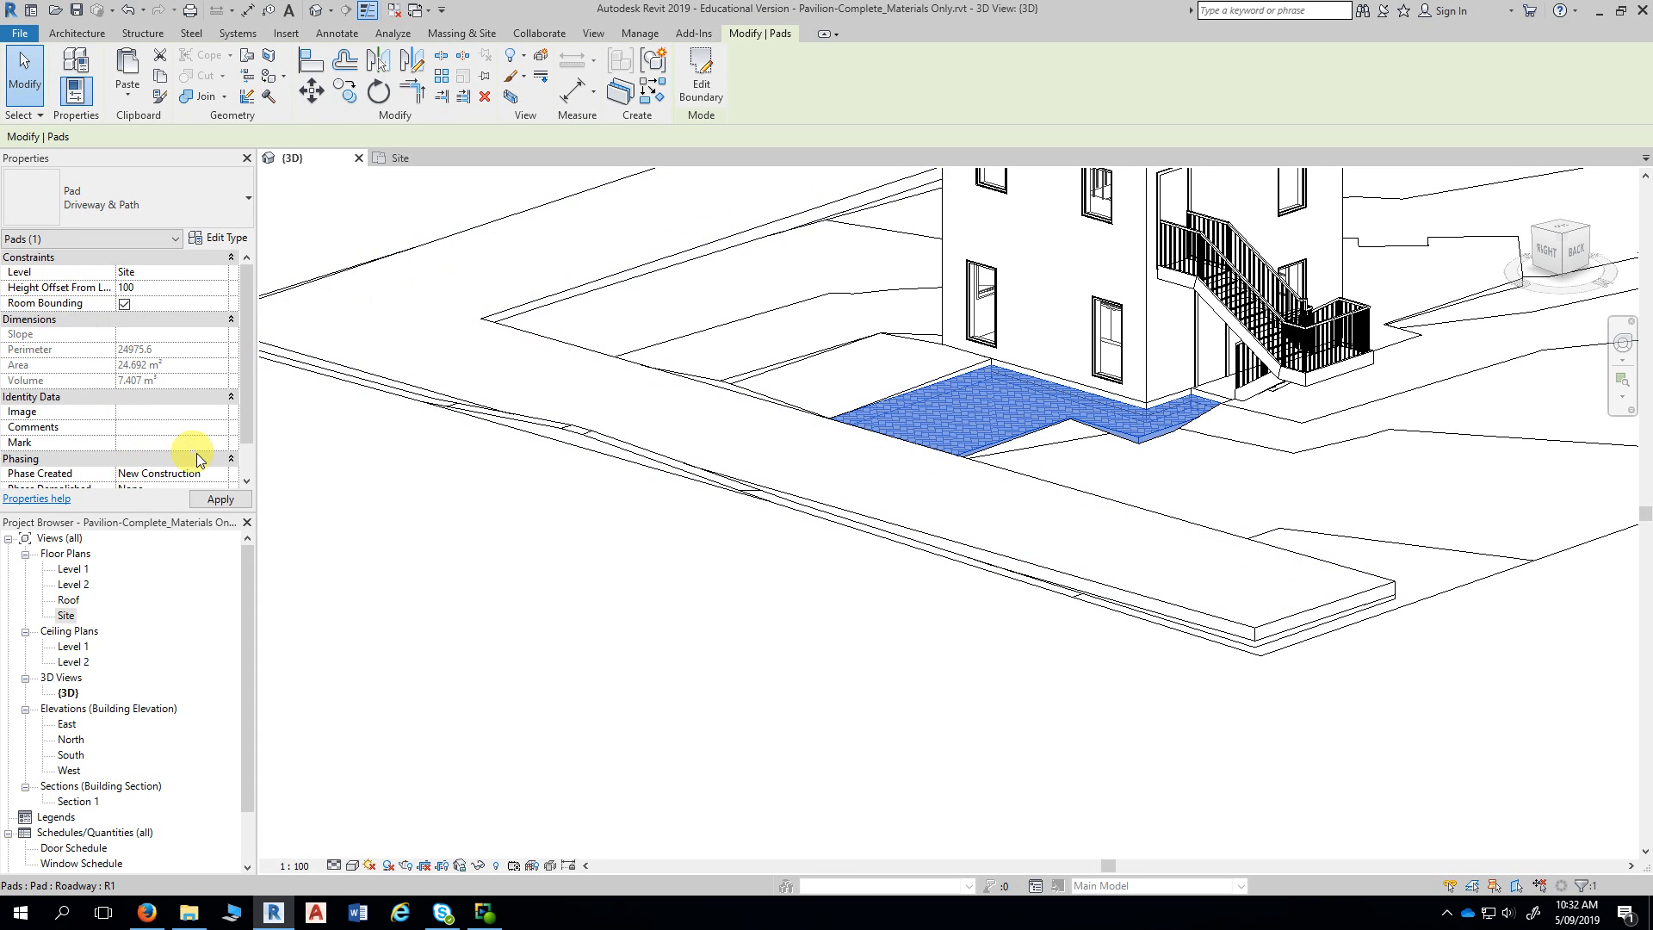
key("Return")
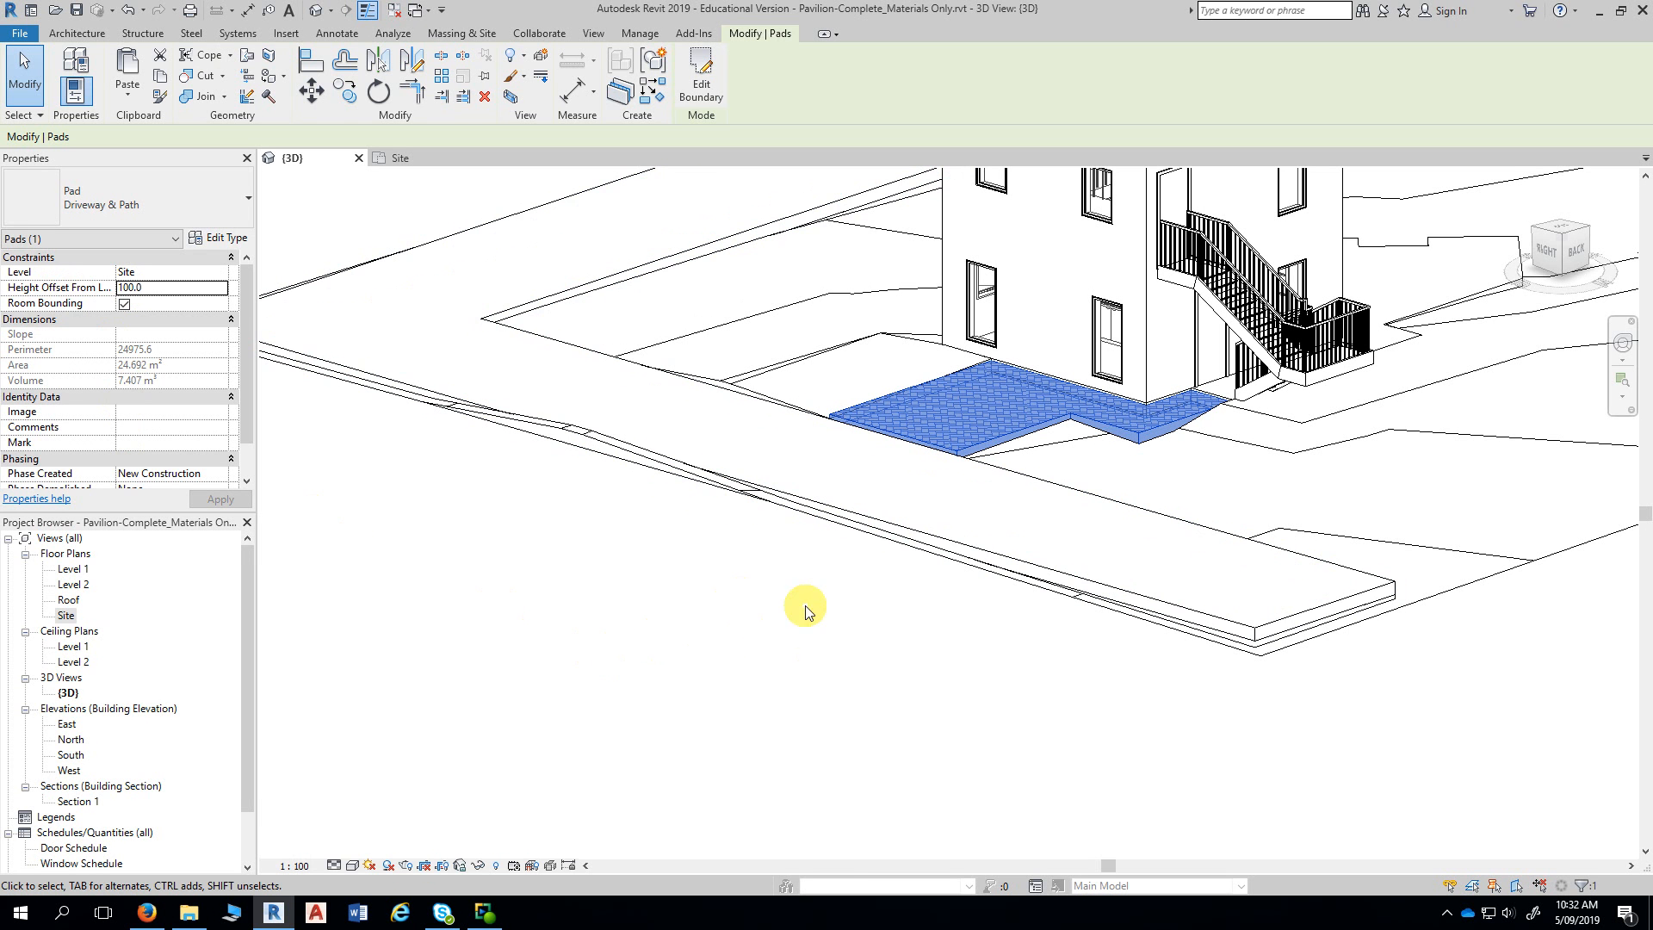
key("Escape")
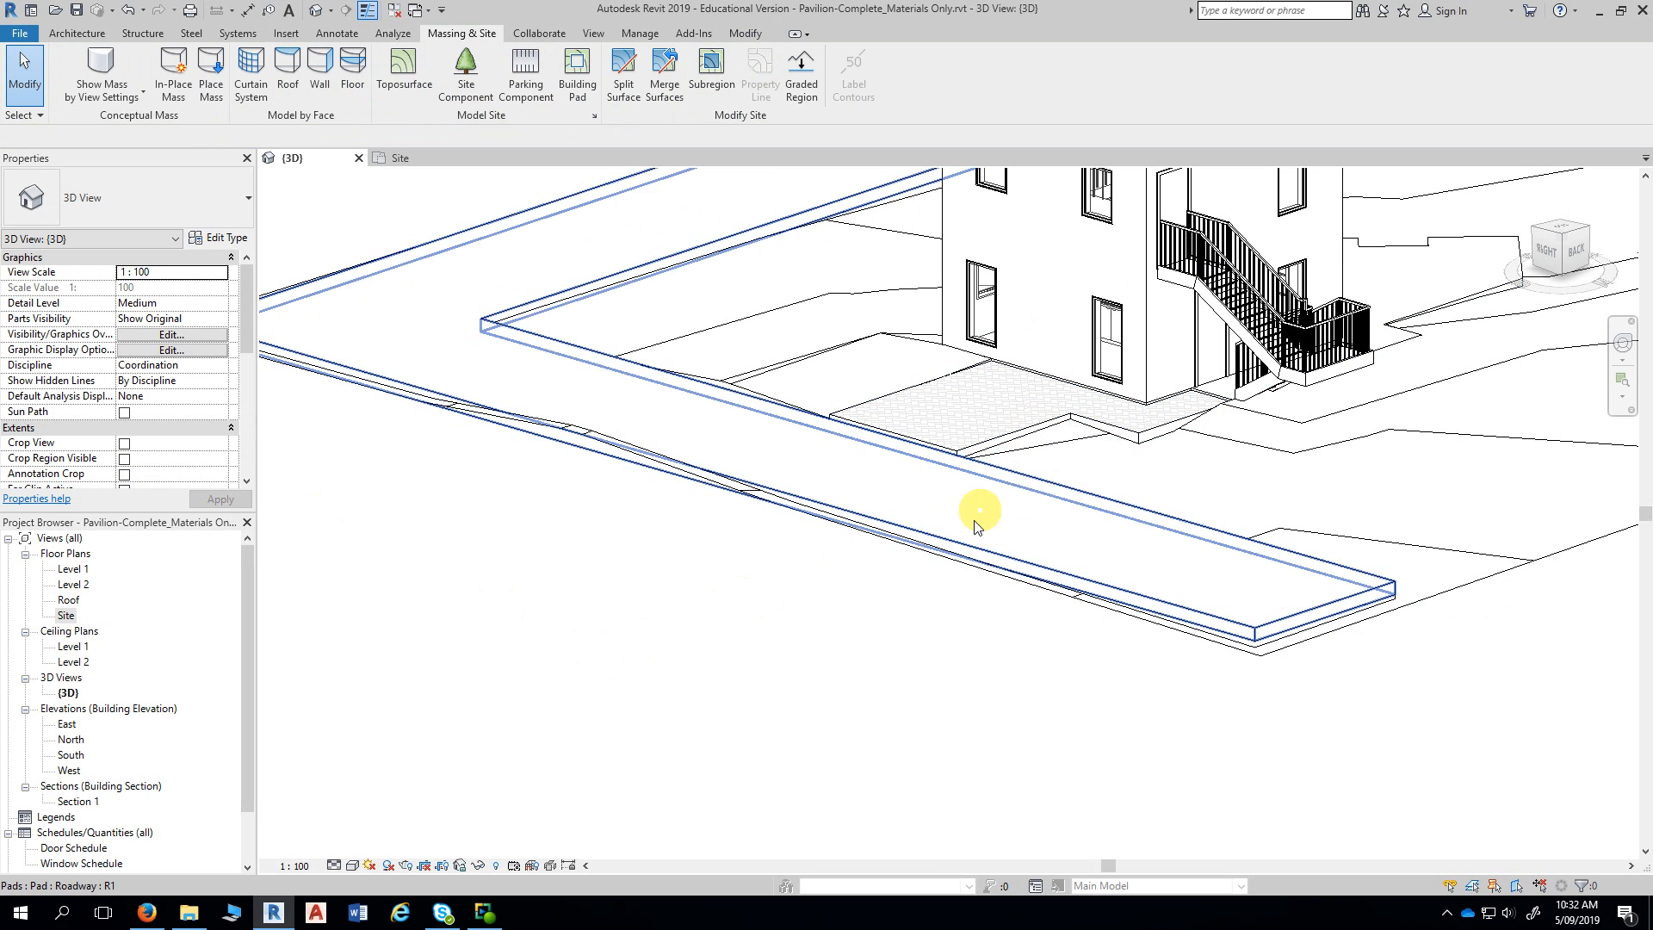
- Set the height offset from level of Pad 1, beneath the building and patio, to 100
scroll(881, 579, "up", 1)
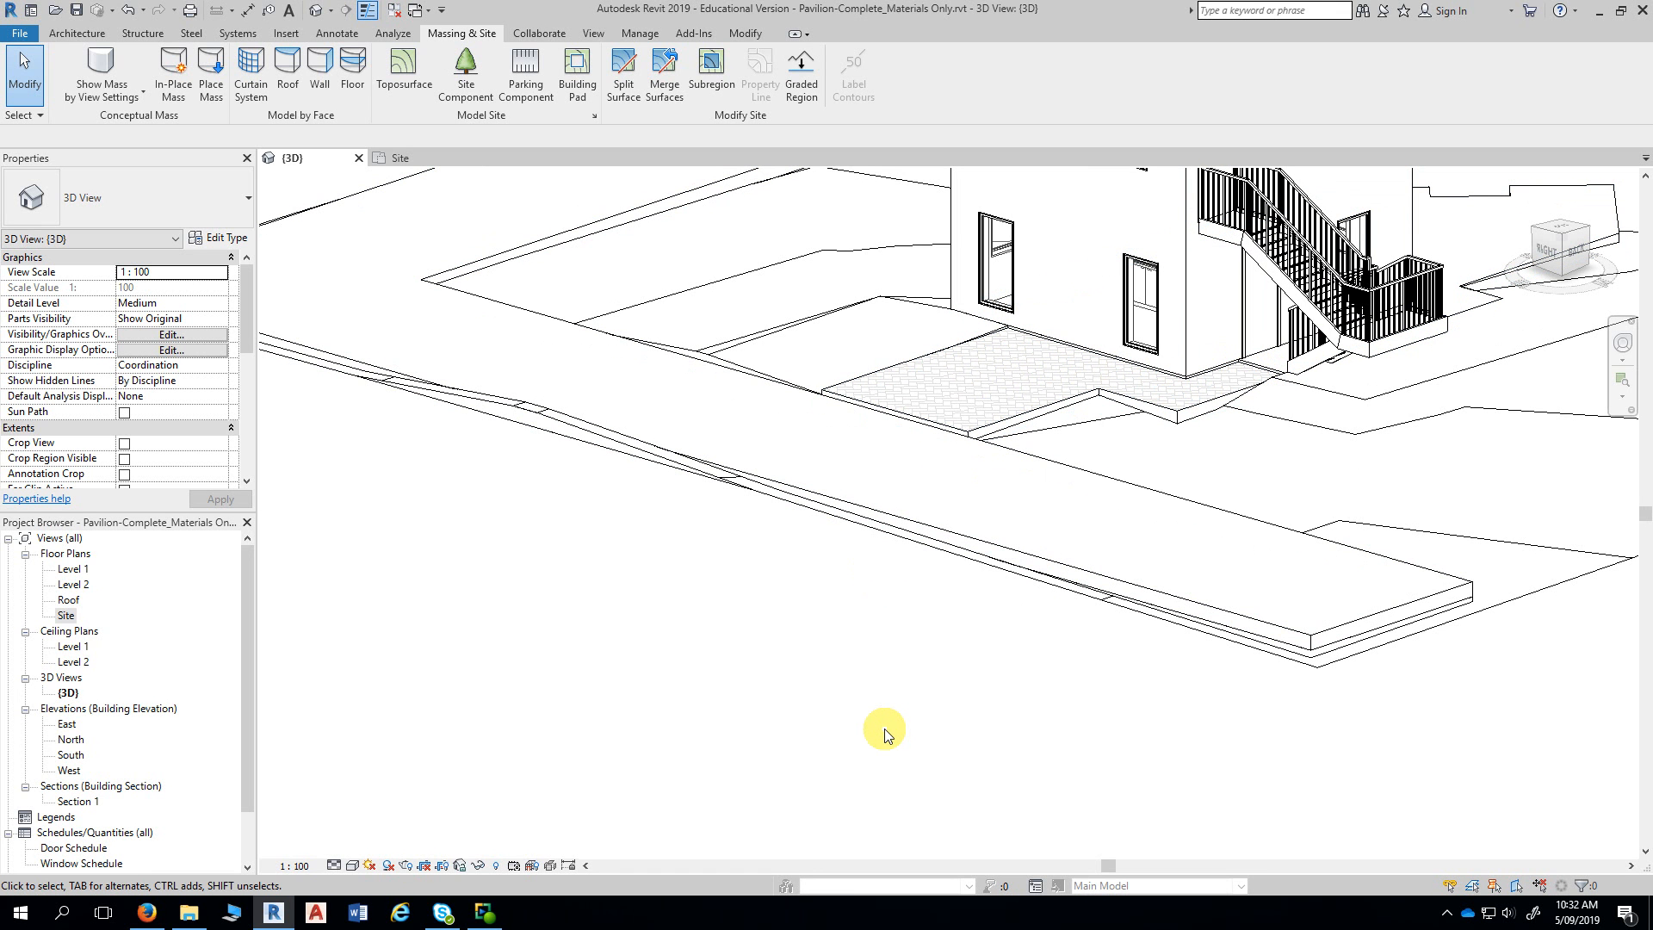
left_click(1277, 365)
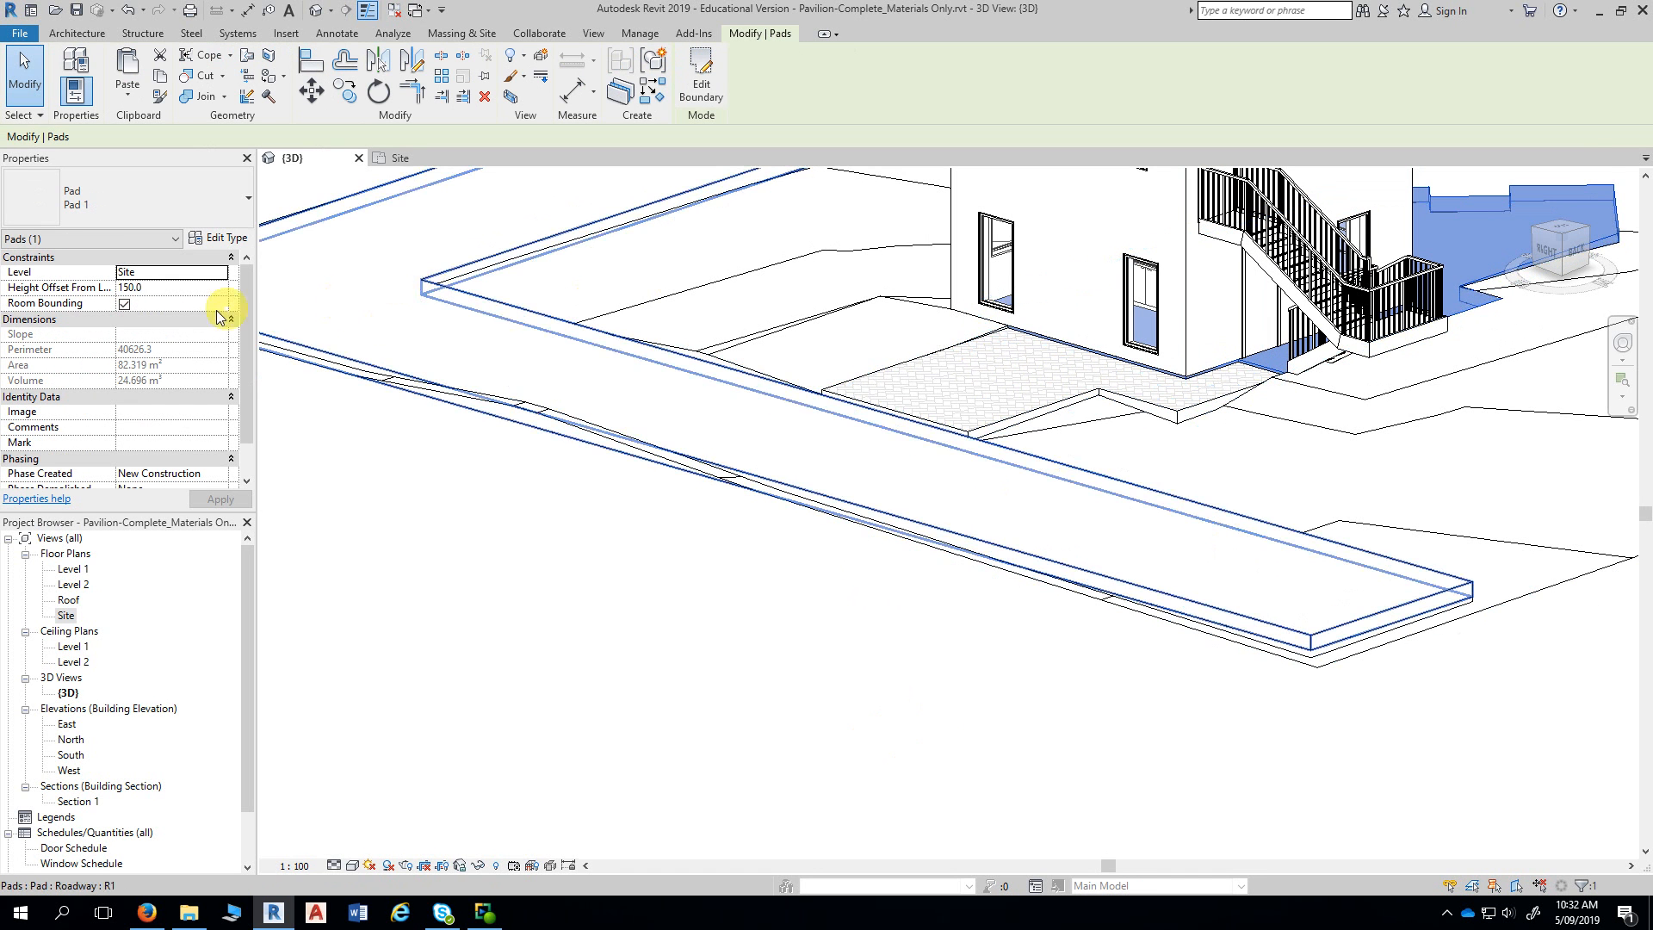
left_click(167, 290)
type("100")
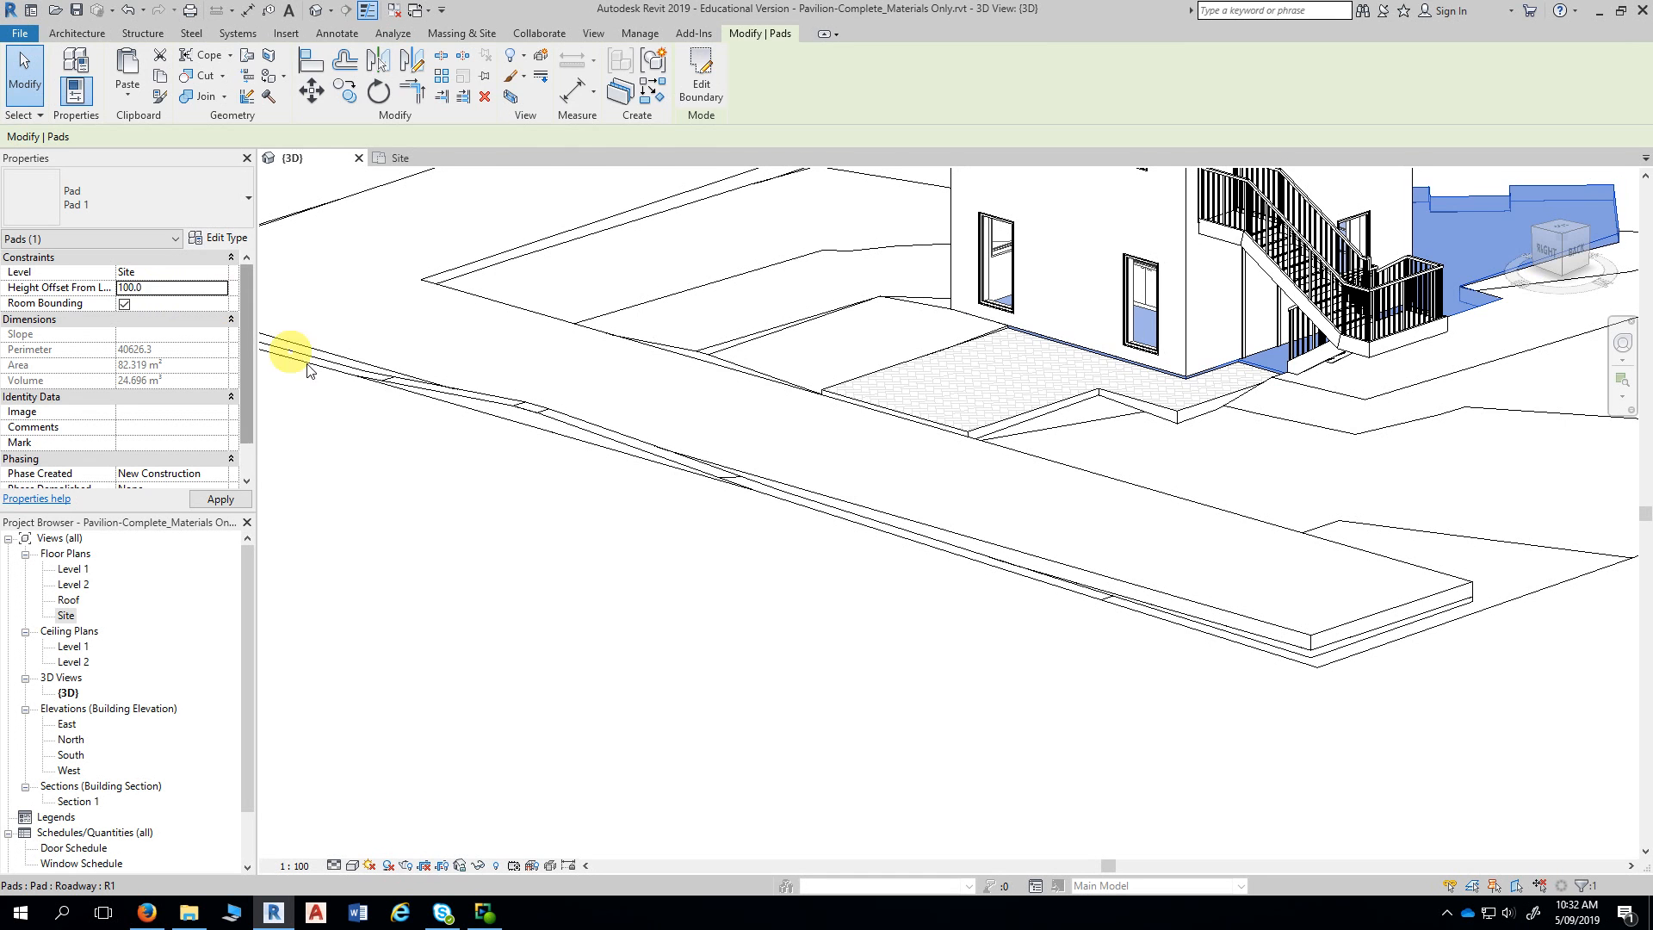
left_click(702, 541)
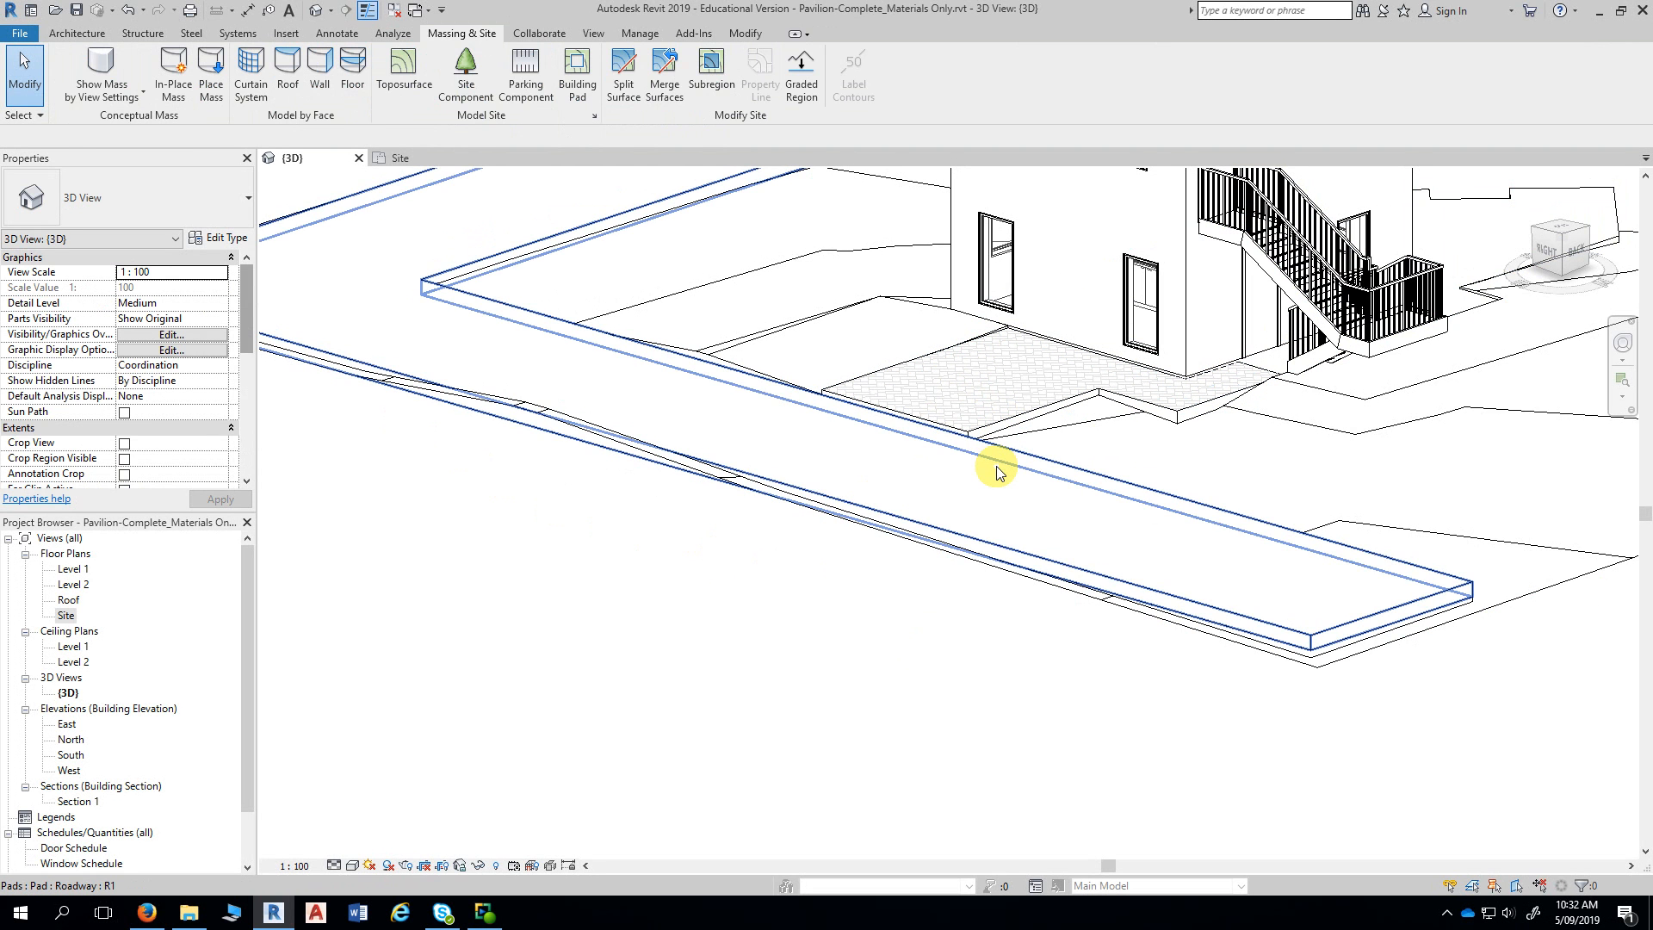
- Set the Roadway pad's height offset from level to 100 and inspect the pads against the topography from several sides
left_click(997, 467)
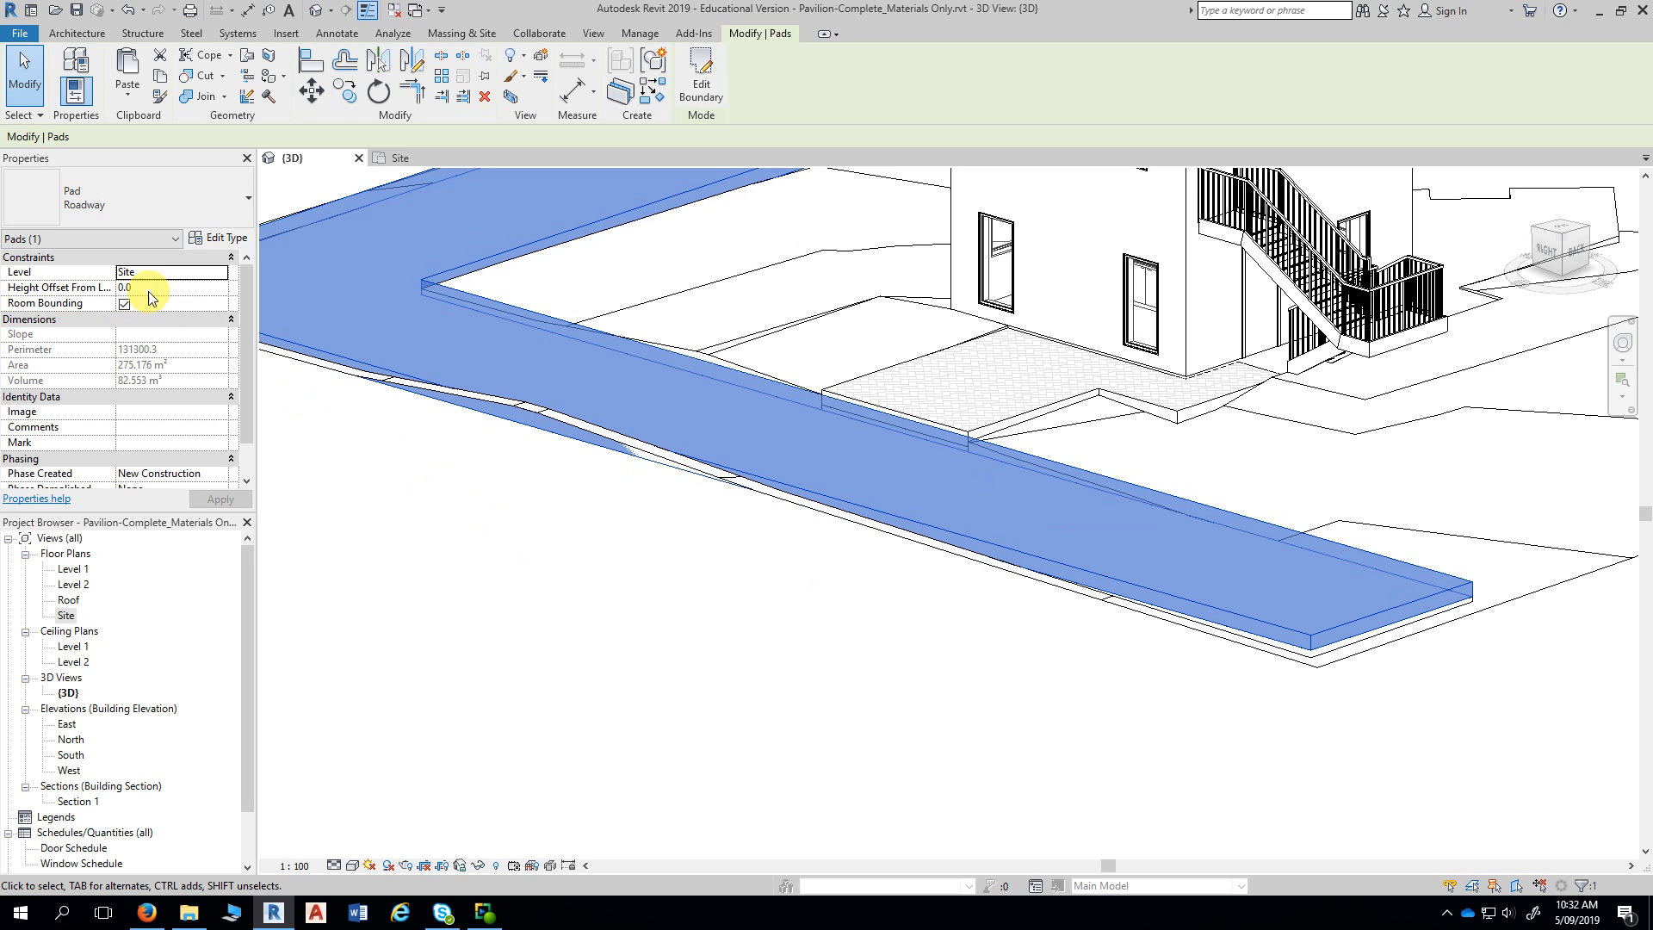
left_click(185, 287)
type("100")
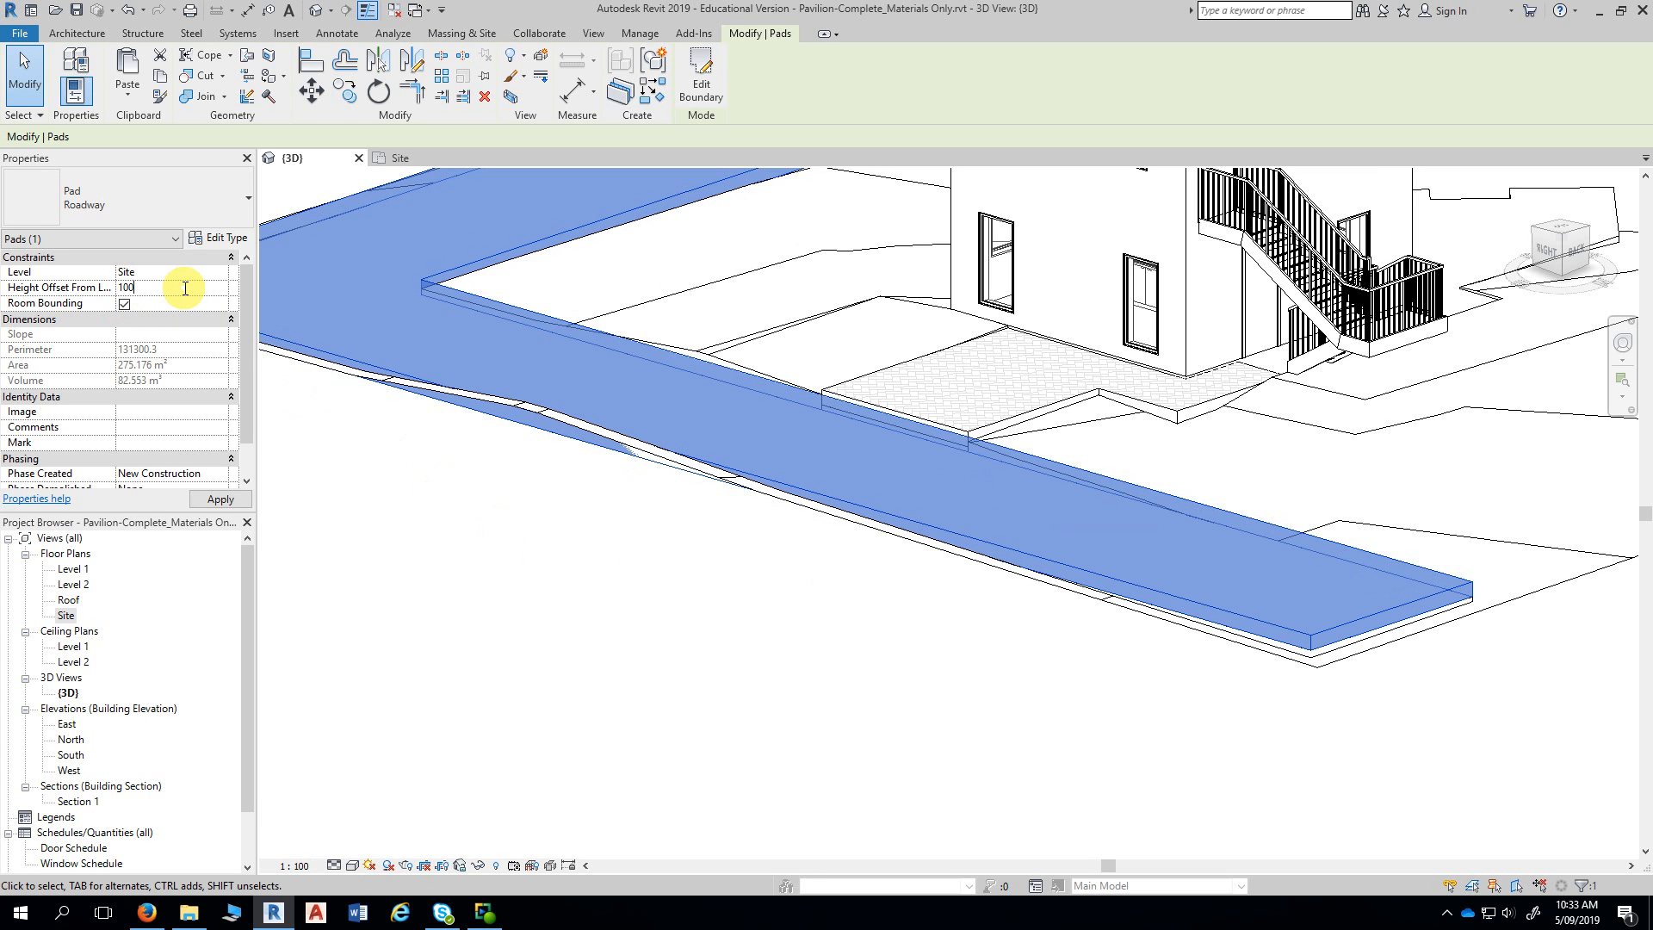
left_click(546, 576)
middle_click_drag(694, 591, 911, 676, "shift")
middle_click_drag(969, 728, 916, 758, "shift")
middle_click_drag(816, 761, 866, 759, "shift")
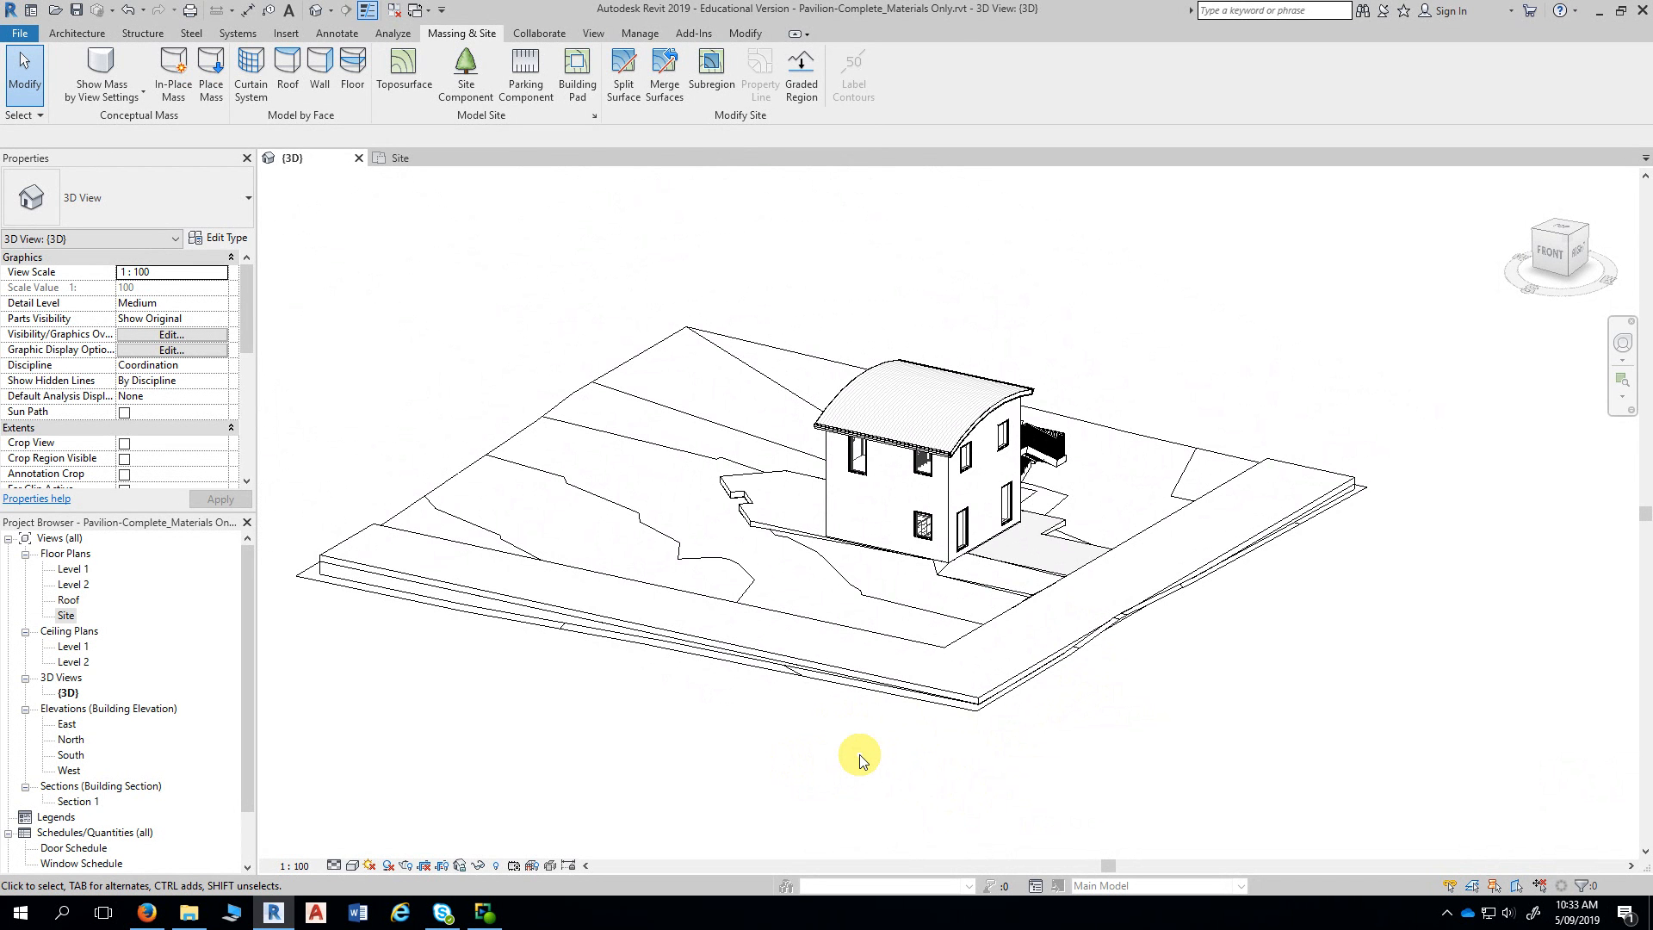
middle_click_drag(970, 766, 966, 727, "shift")
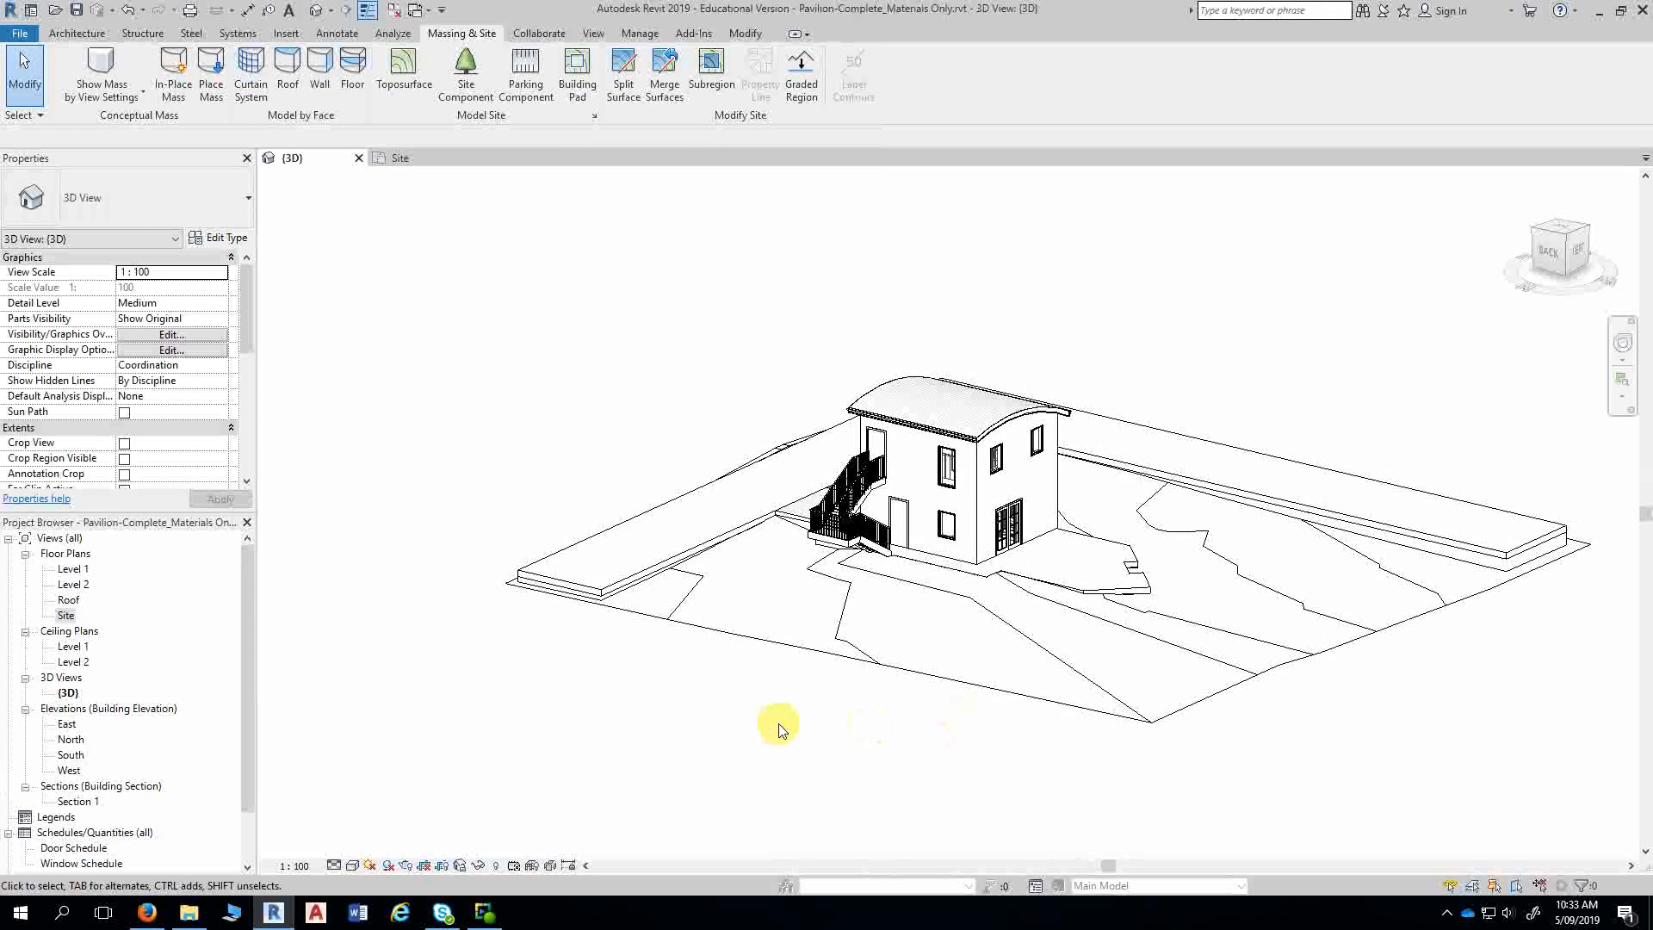
mouse_move(1070, 786)
middle_mouse_down("shift")
mouse_move(1314, 783)
mouse_move(1251, 749)
mouse_move(1263, 736)
middle_mouse_up("shift")
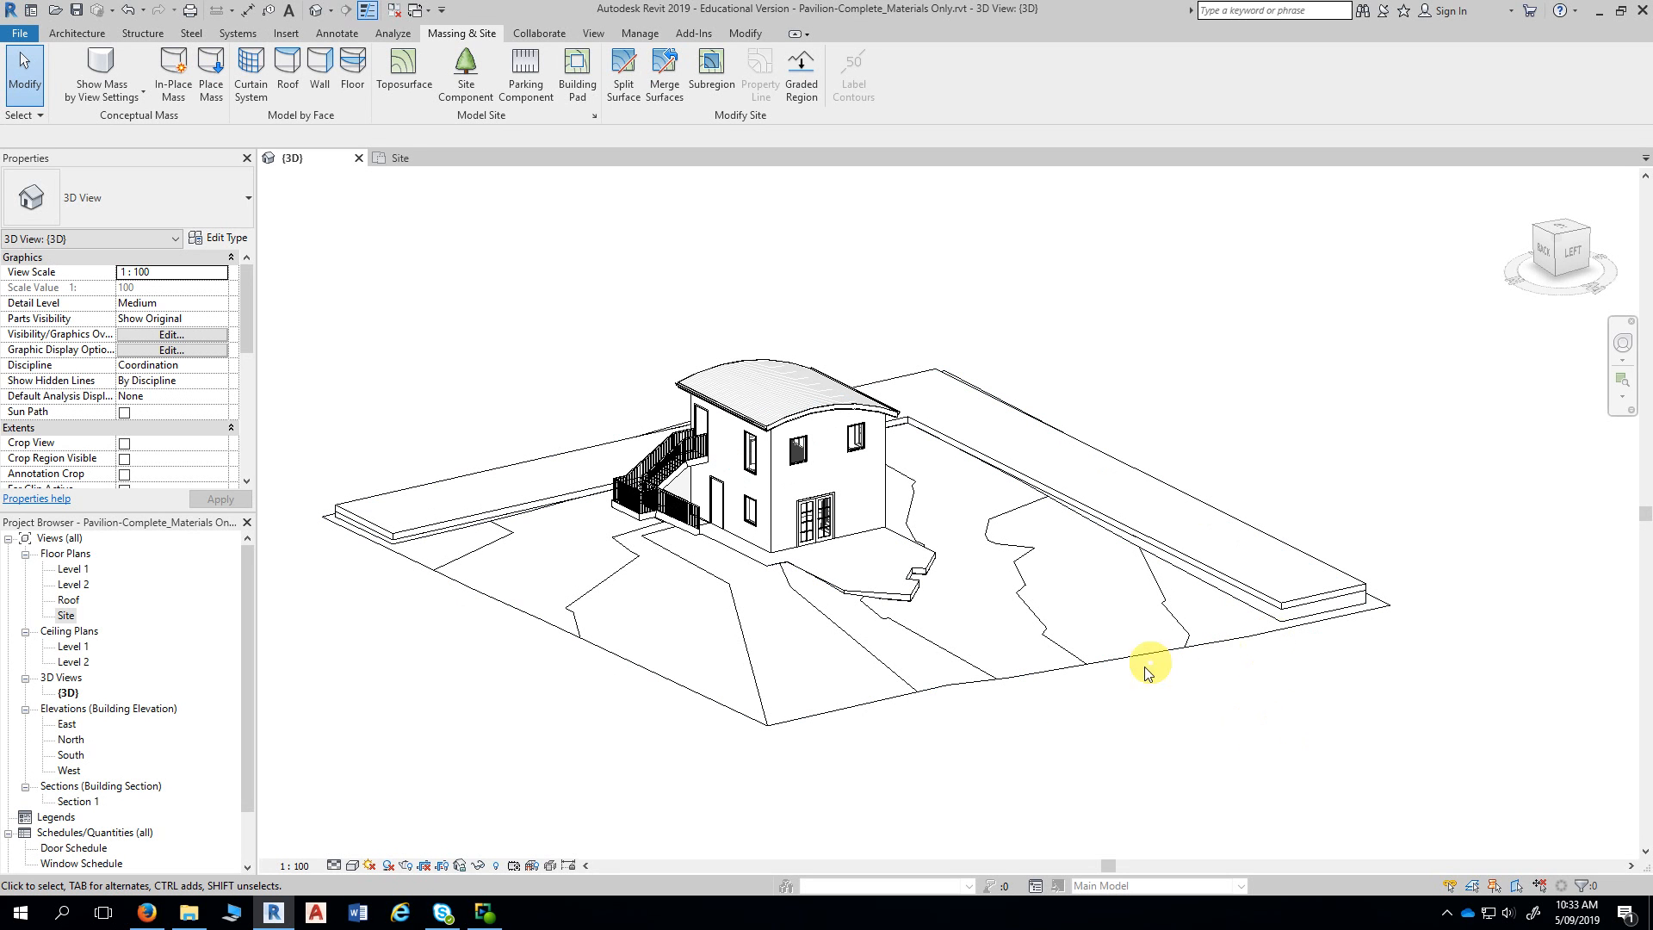
- Open the Site floor plan and put the grass topography surface into surface editing
double_click(69, 617)
middle_click_drag(348, 505, 360, 517)
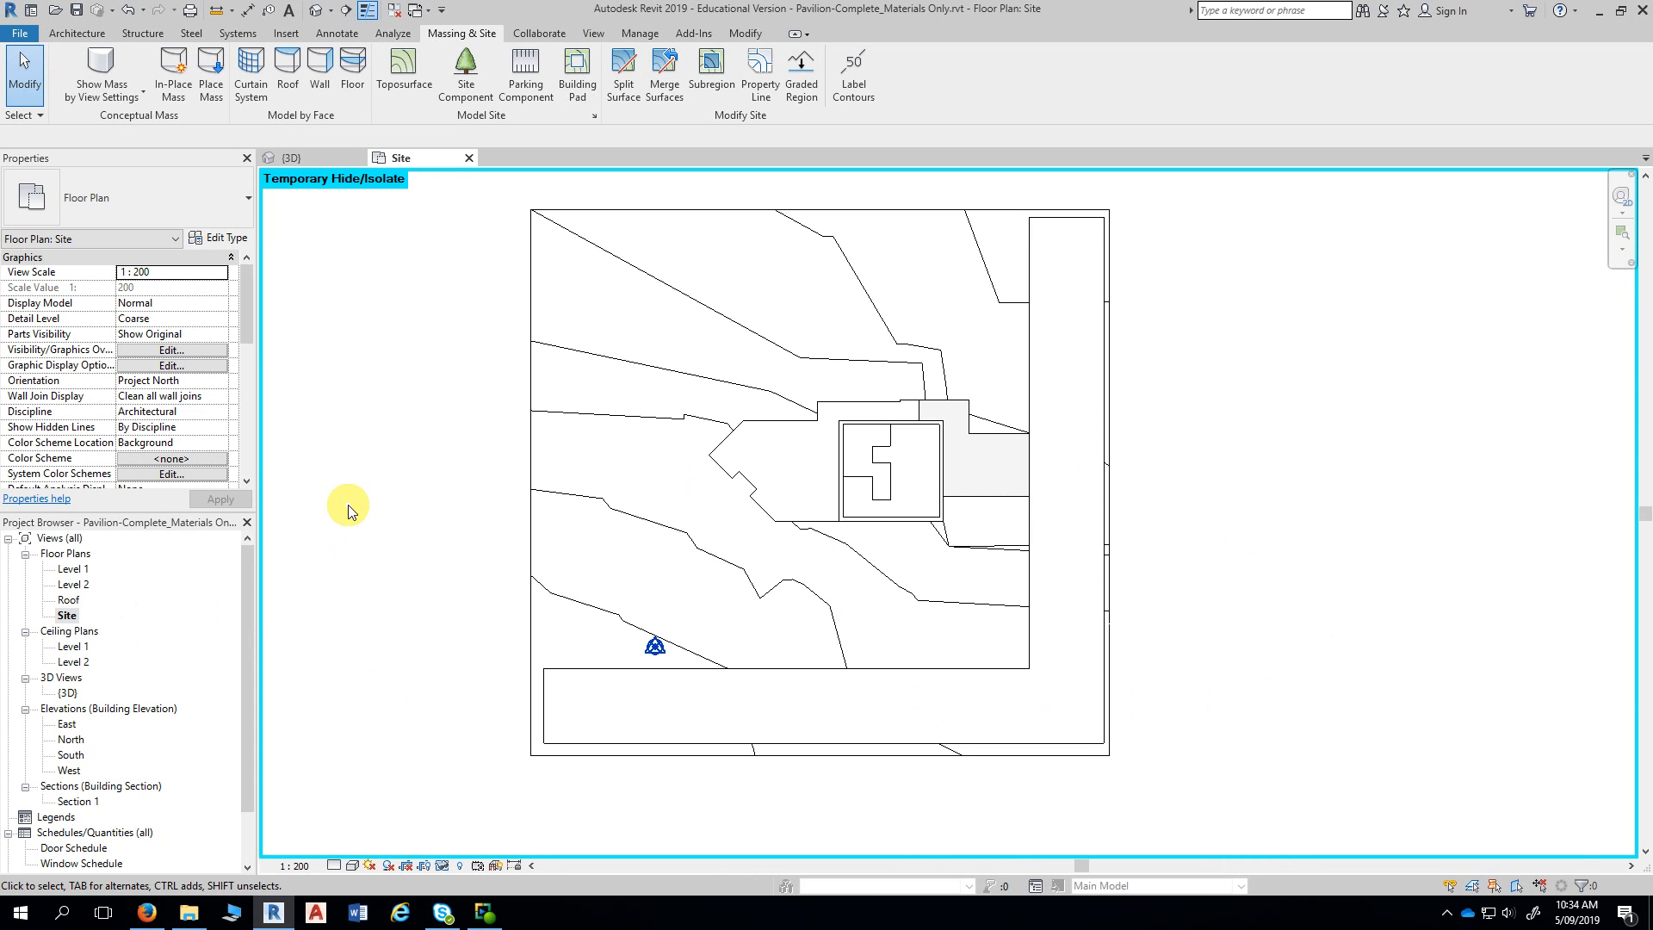
left_click(640, 277)
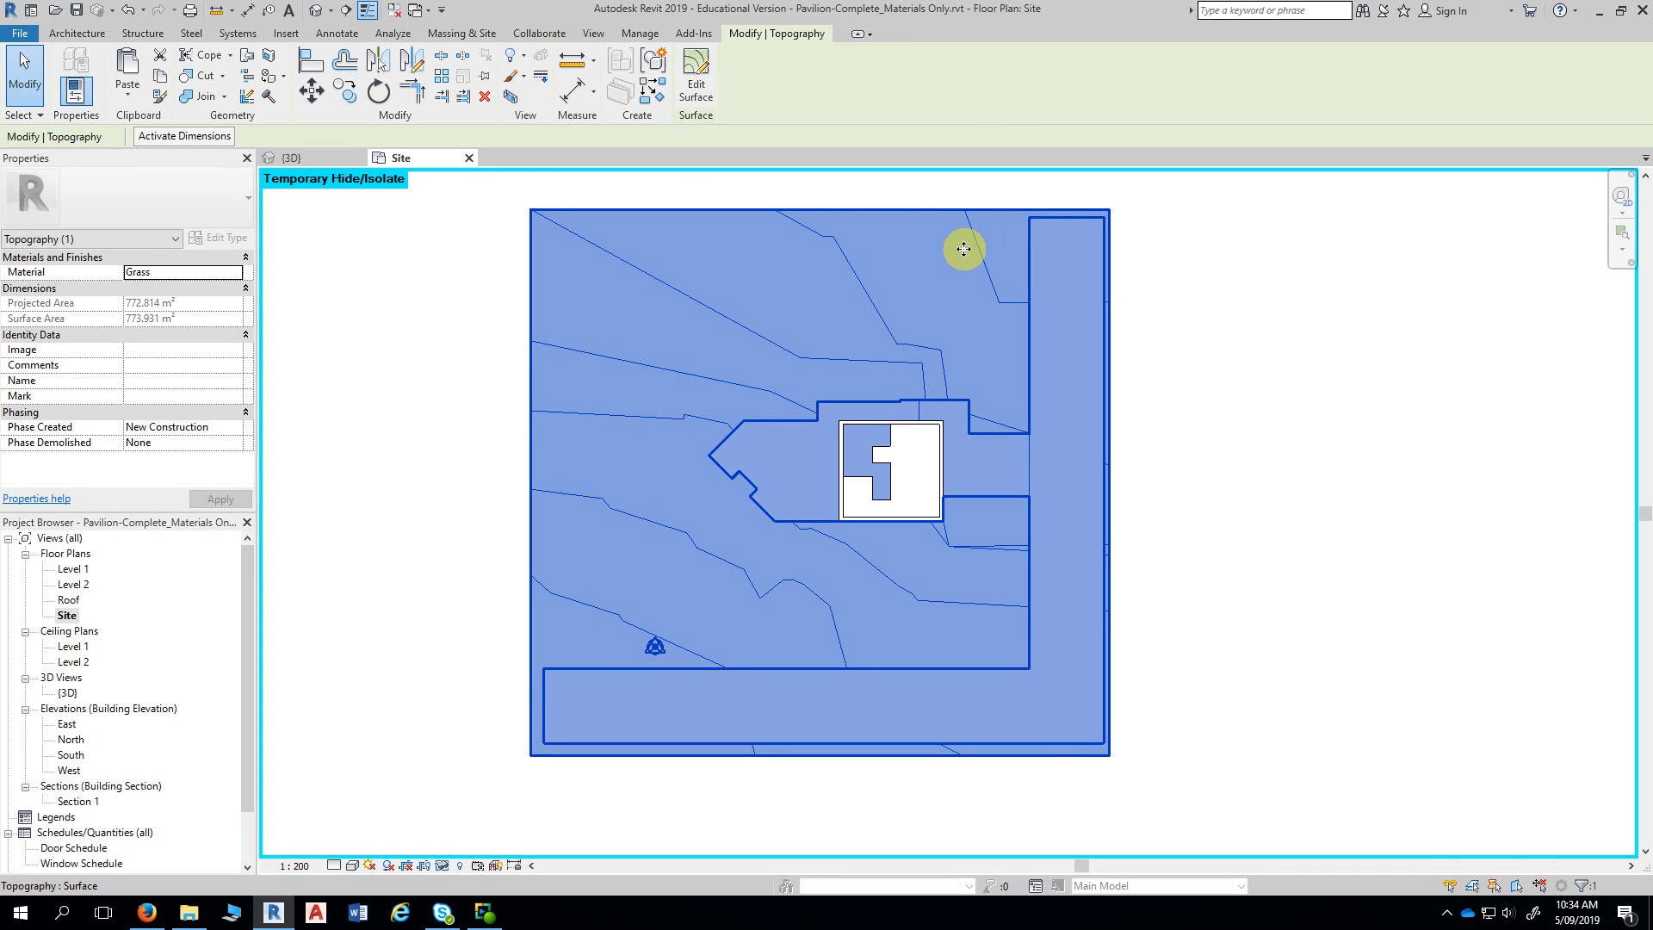
left_click(698, 90)
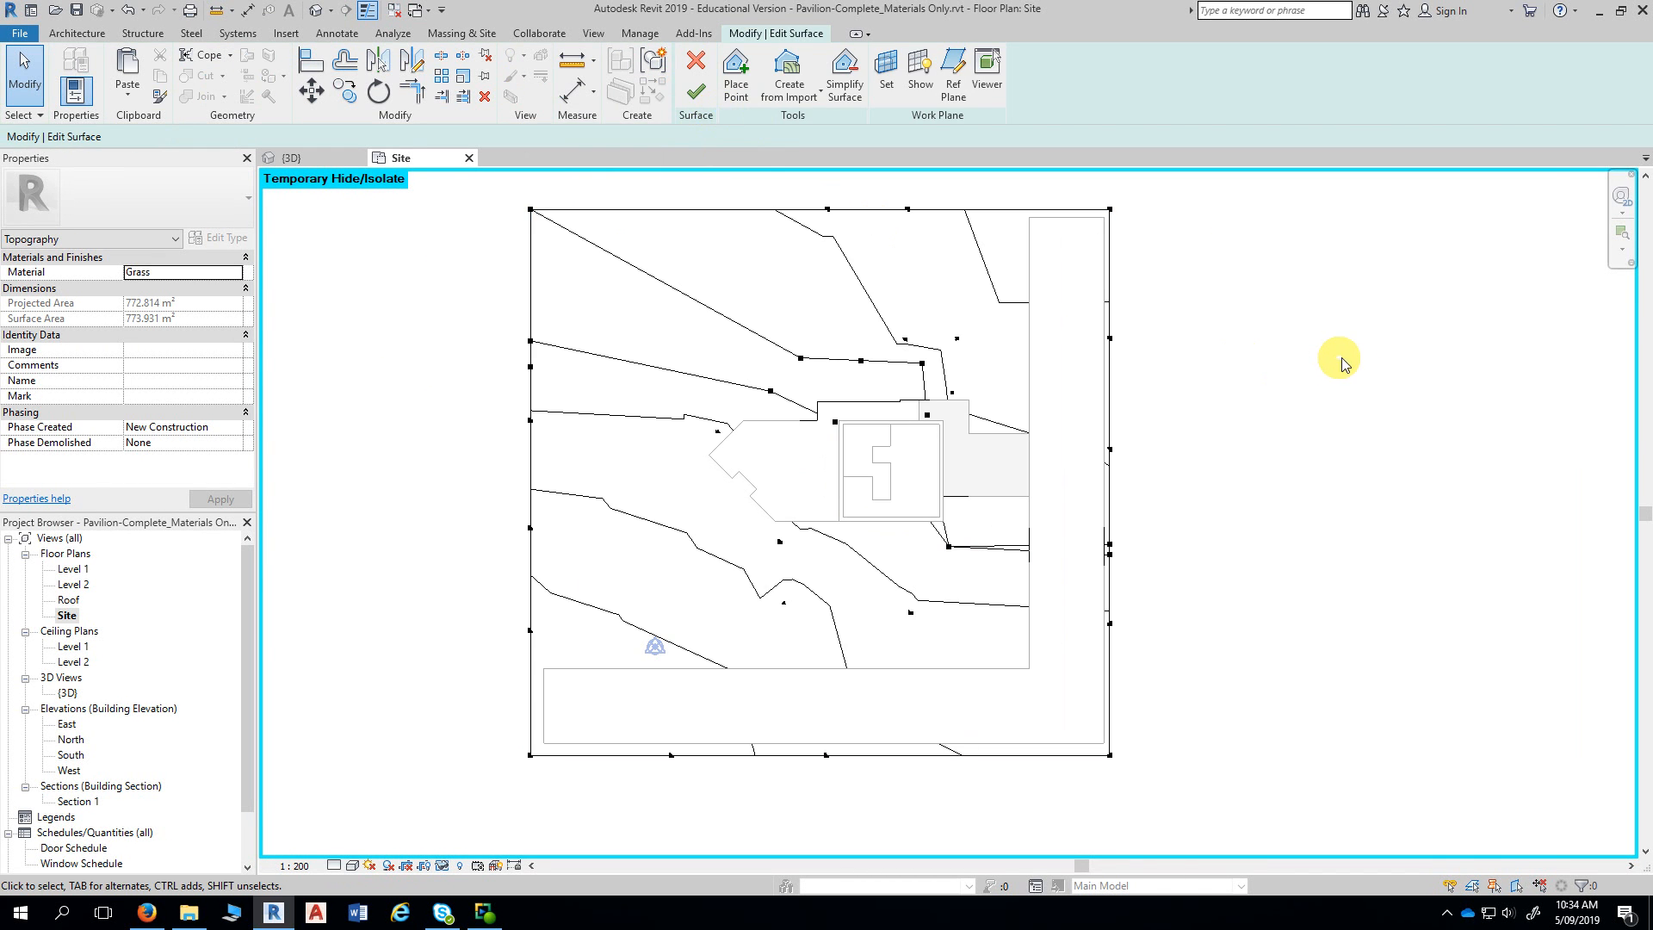
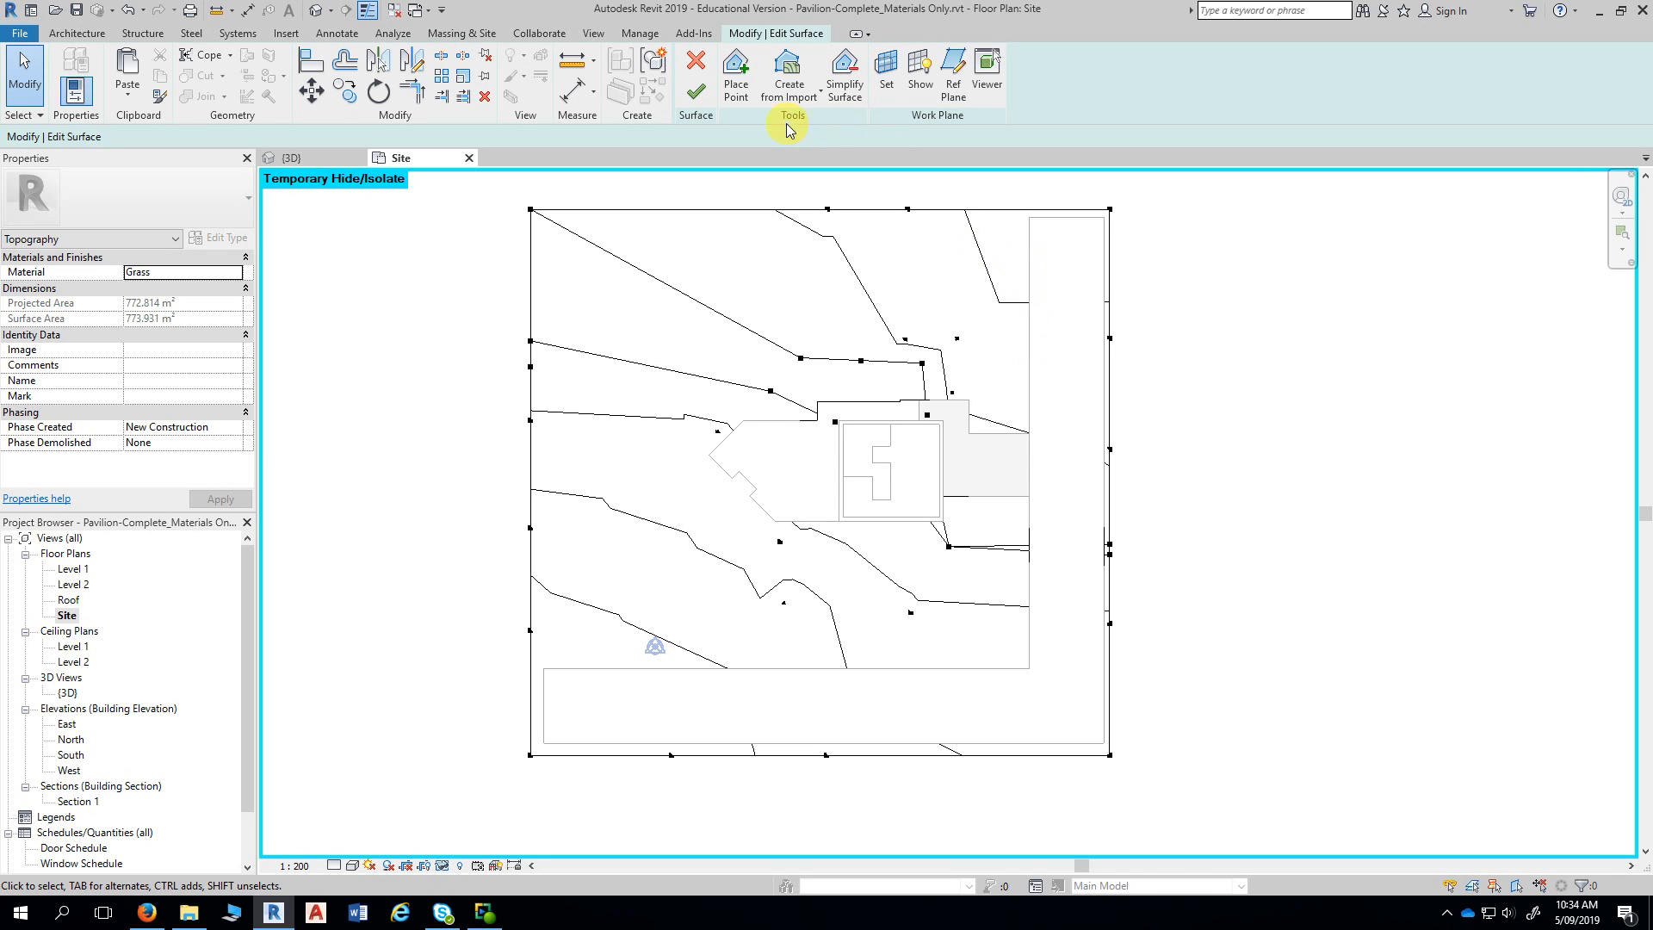
- Try to place a surface point at elevation 0.0 outside the topography boundary, east of the roadway
left_click(737, 90)
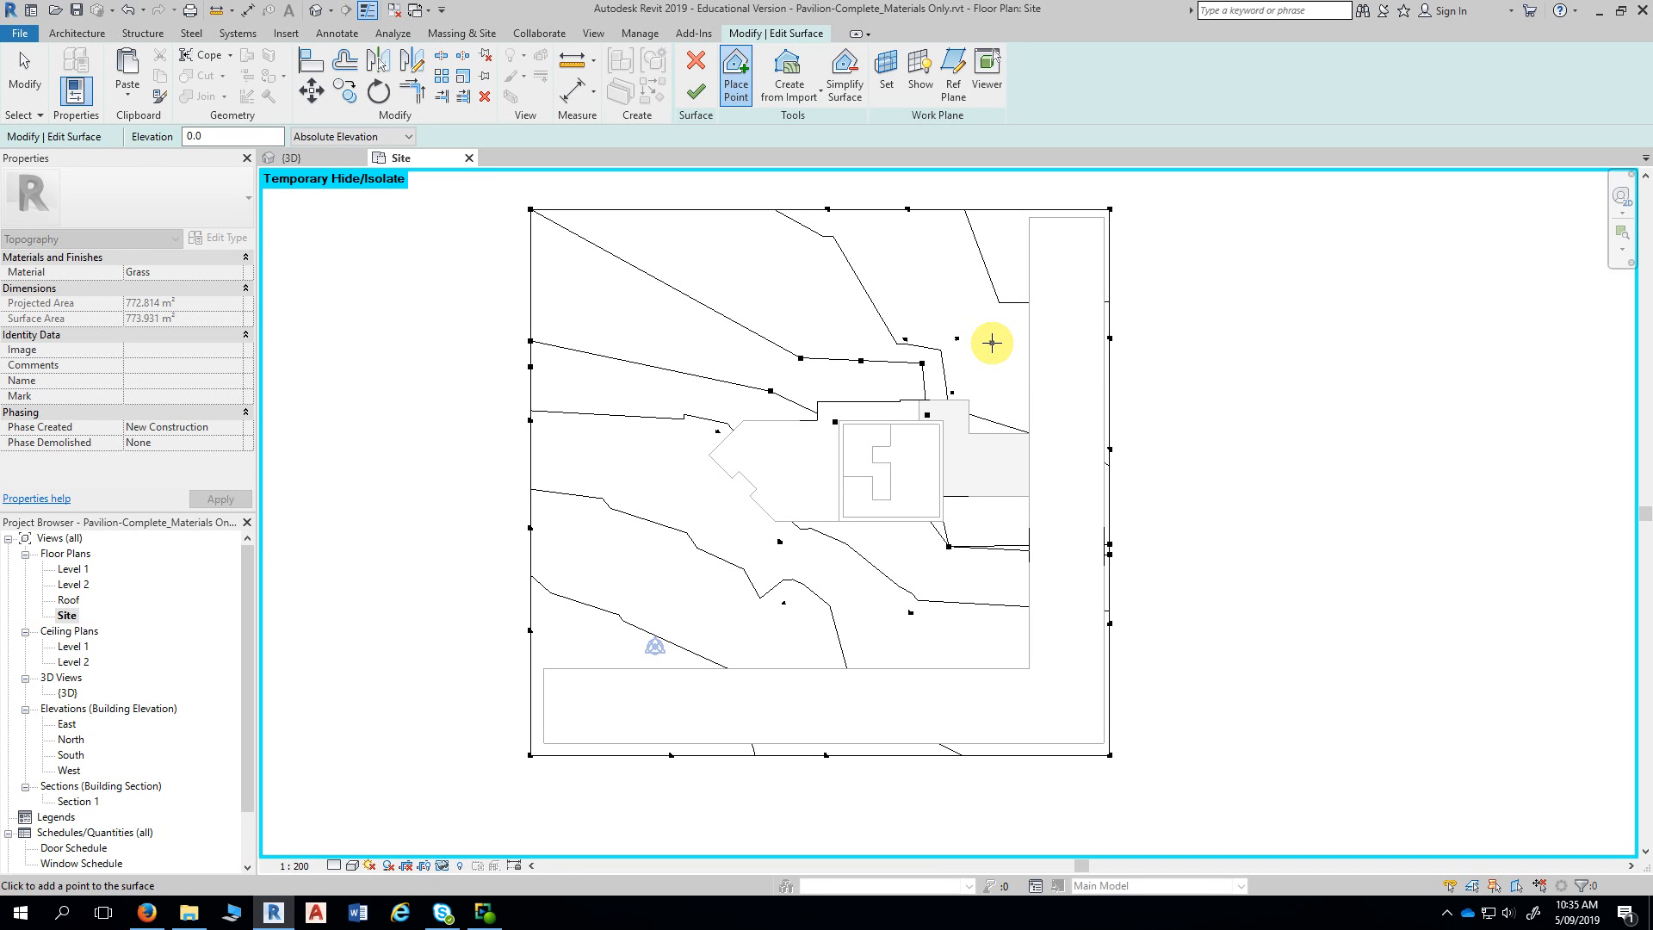
left_click_drag(210, 138, 148, 161)
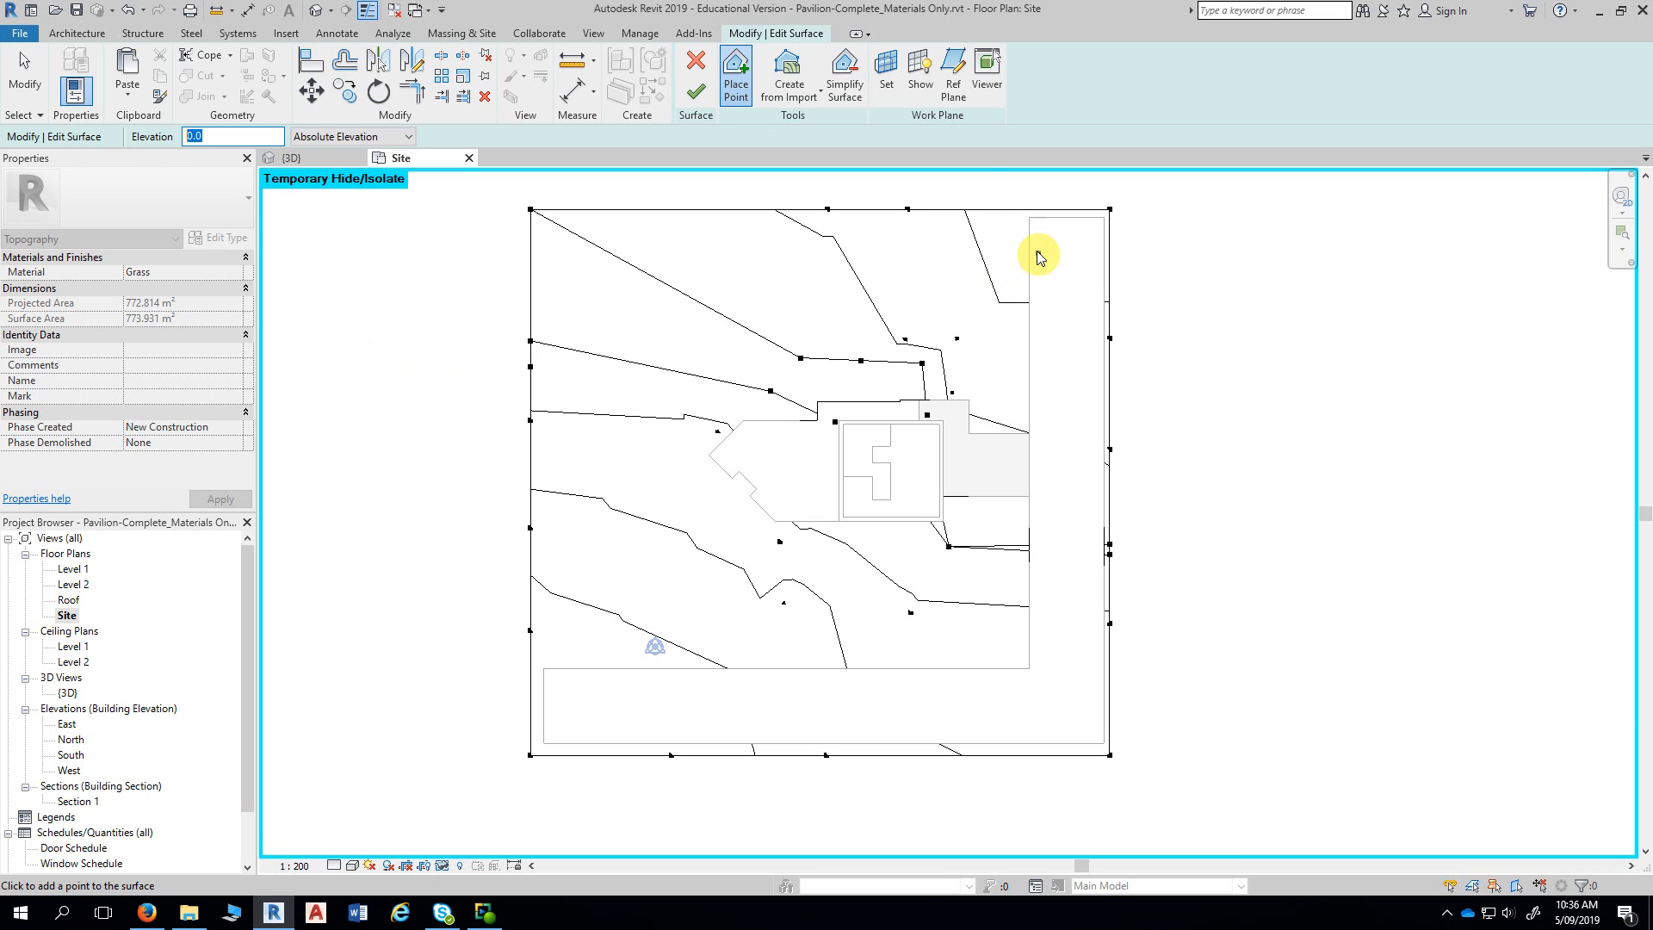
left_click(1299, 225)
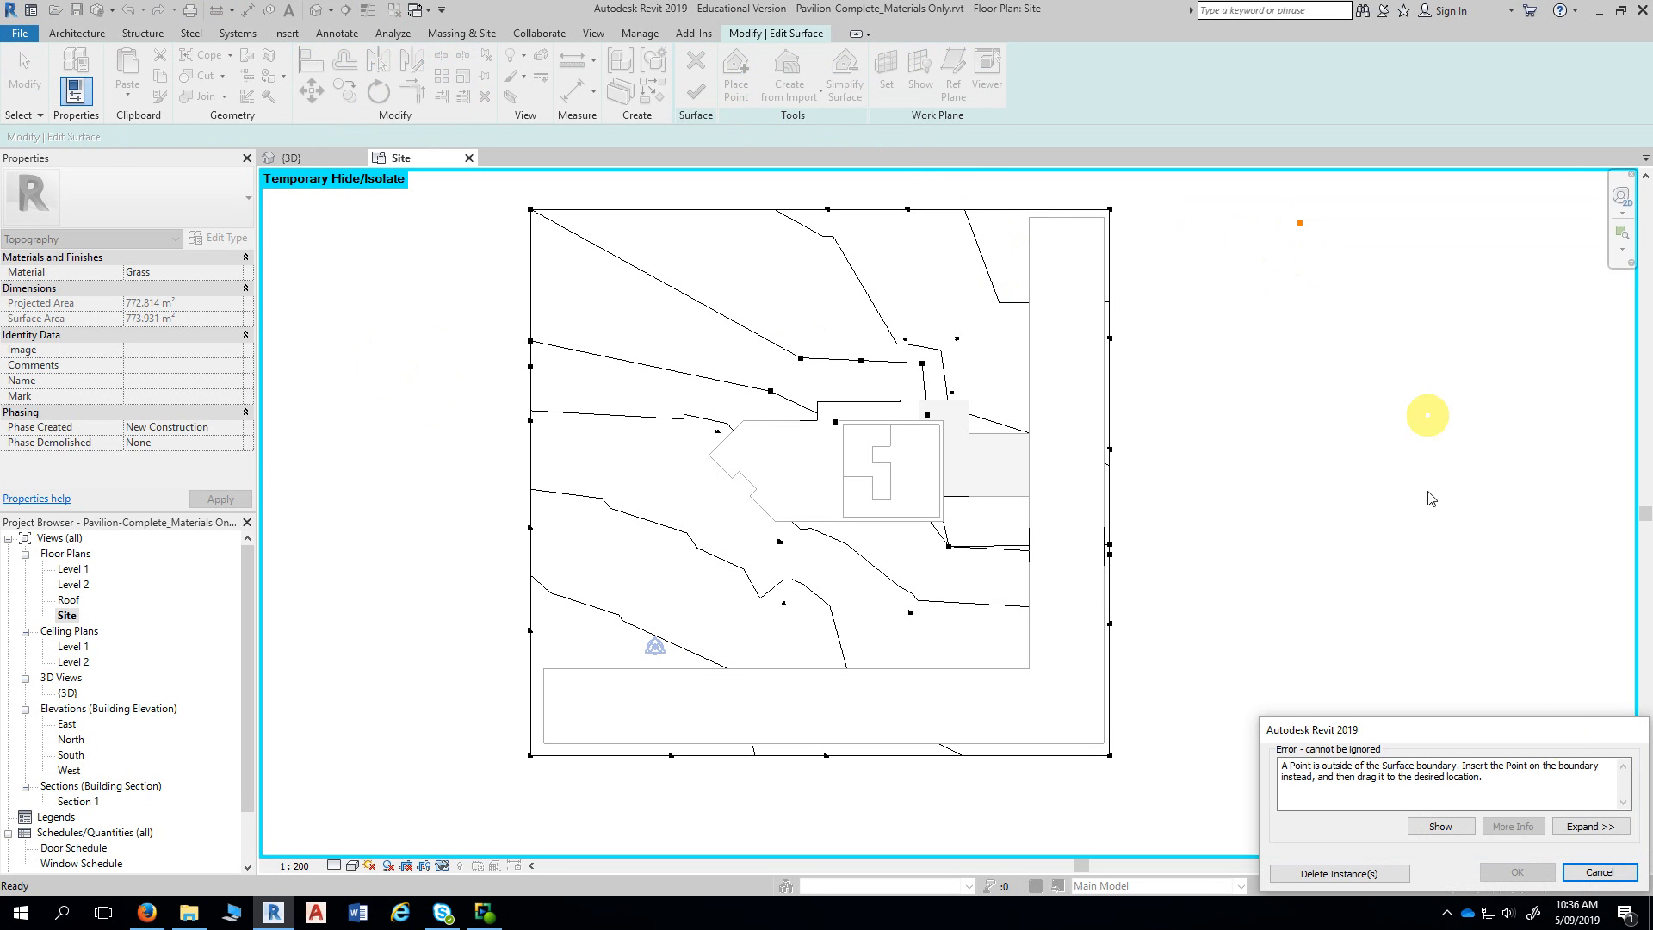
left_click(1597, 871)
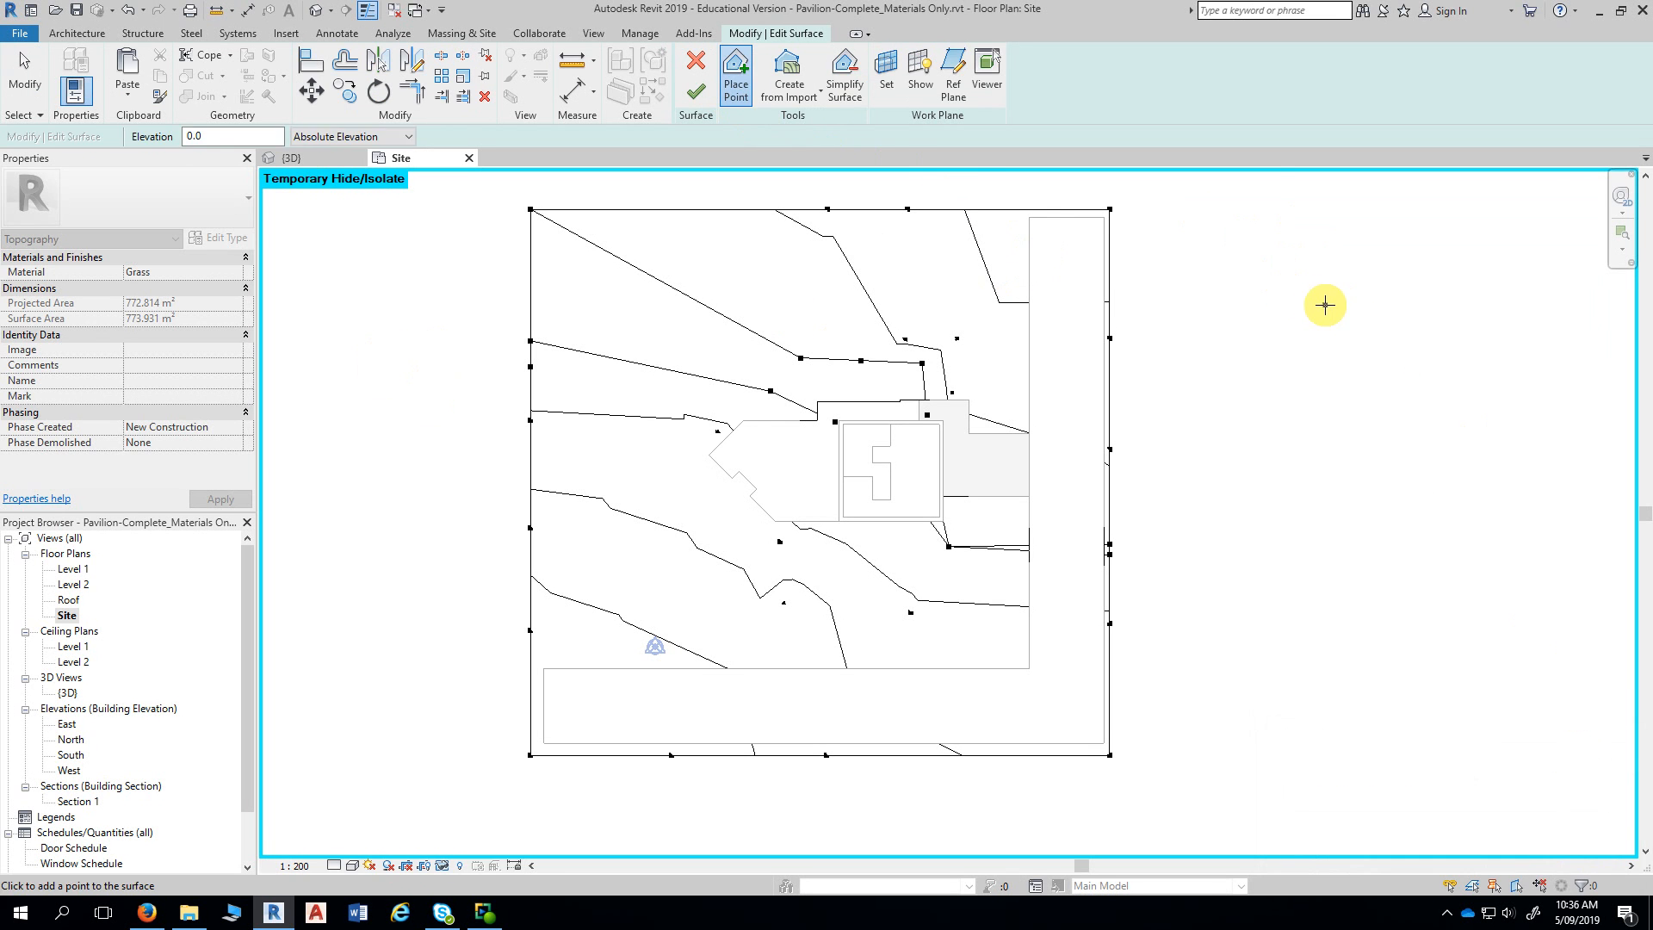
key("Escape")
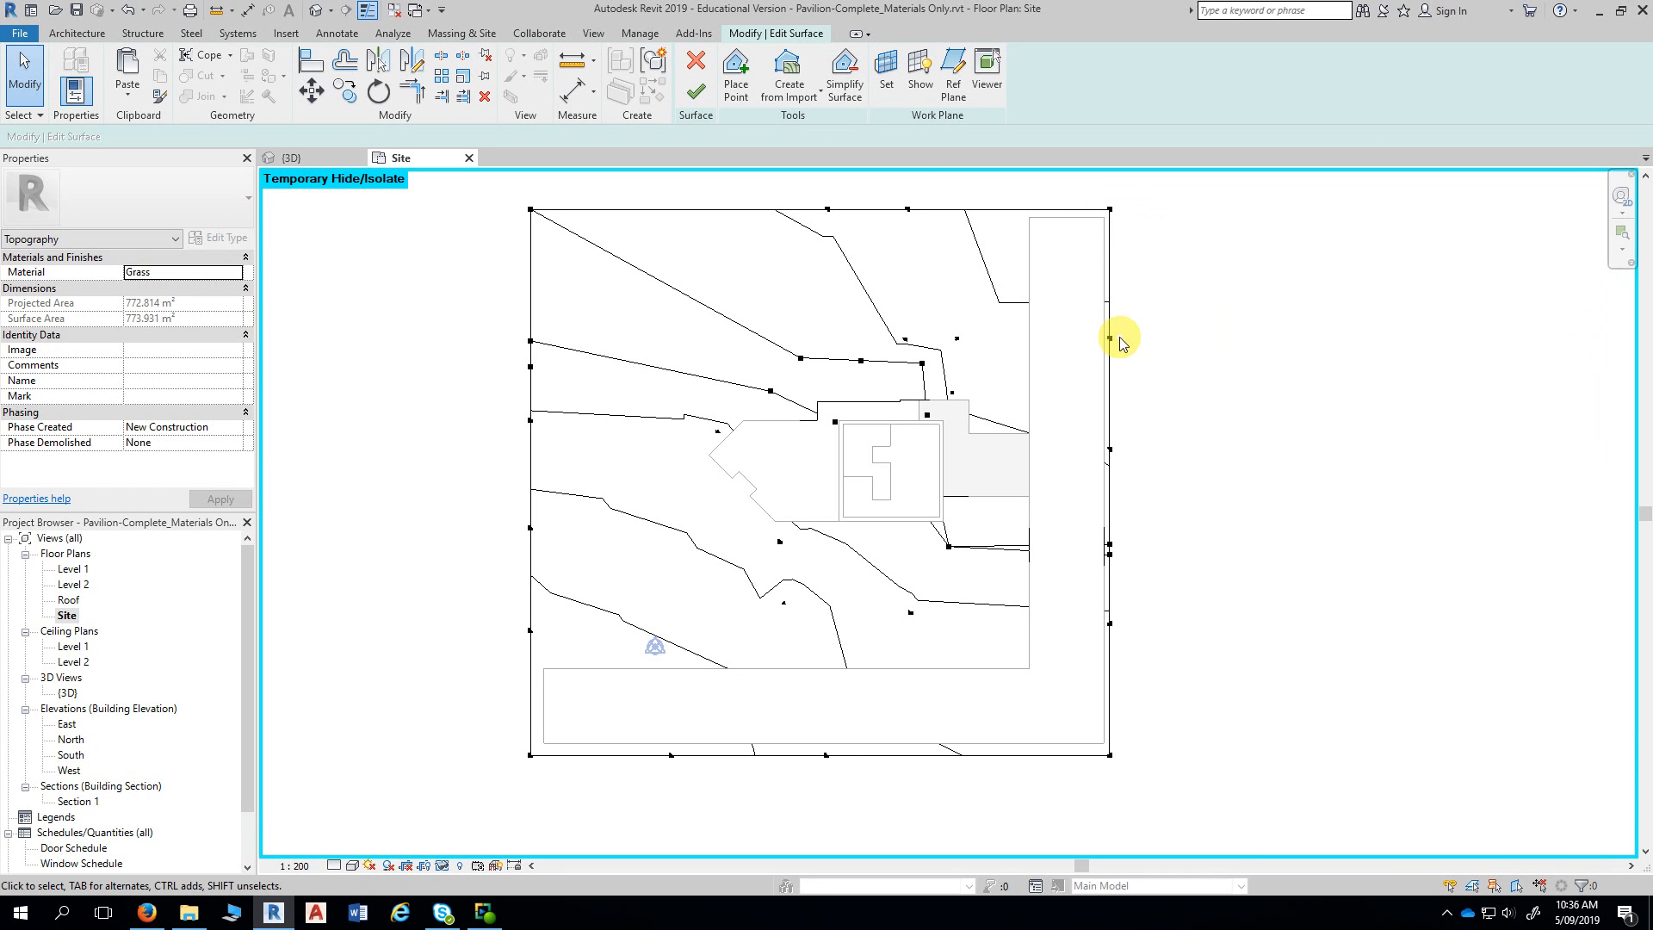
- Check the elevations of the topography's northeast and northwest corner points, an east boundary point and an interior point north of the building
left_click(1110, 211)
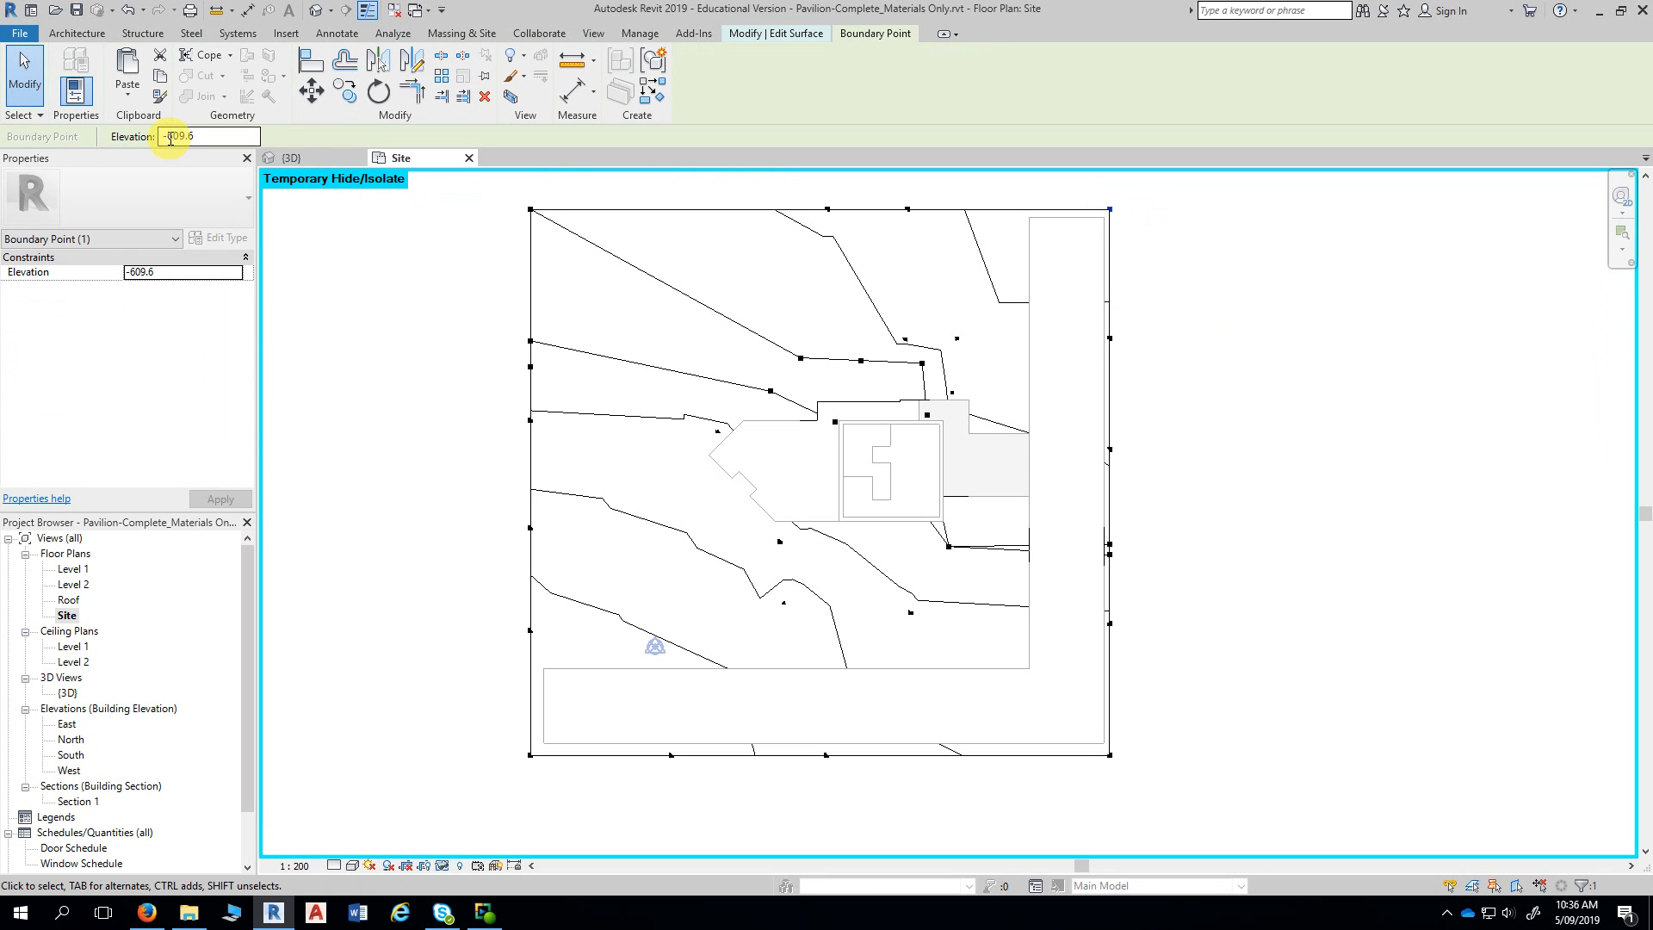
left_click(923, 277)
left_click(1111, 341)
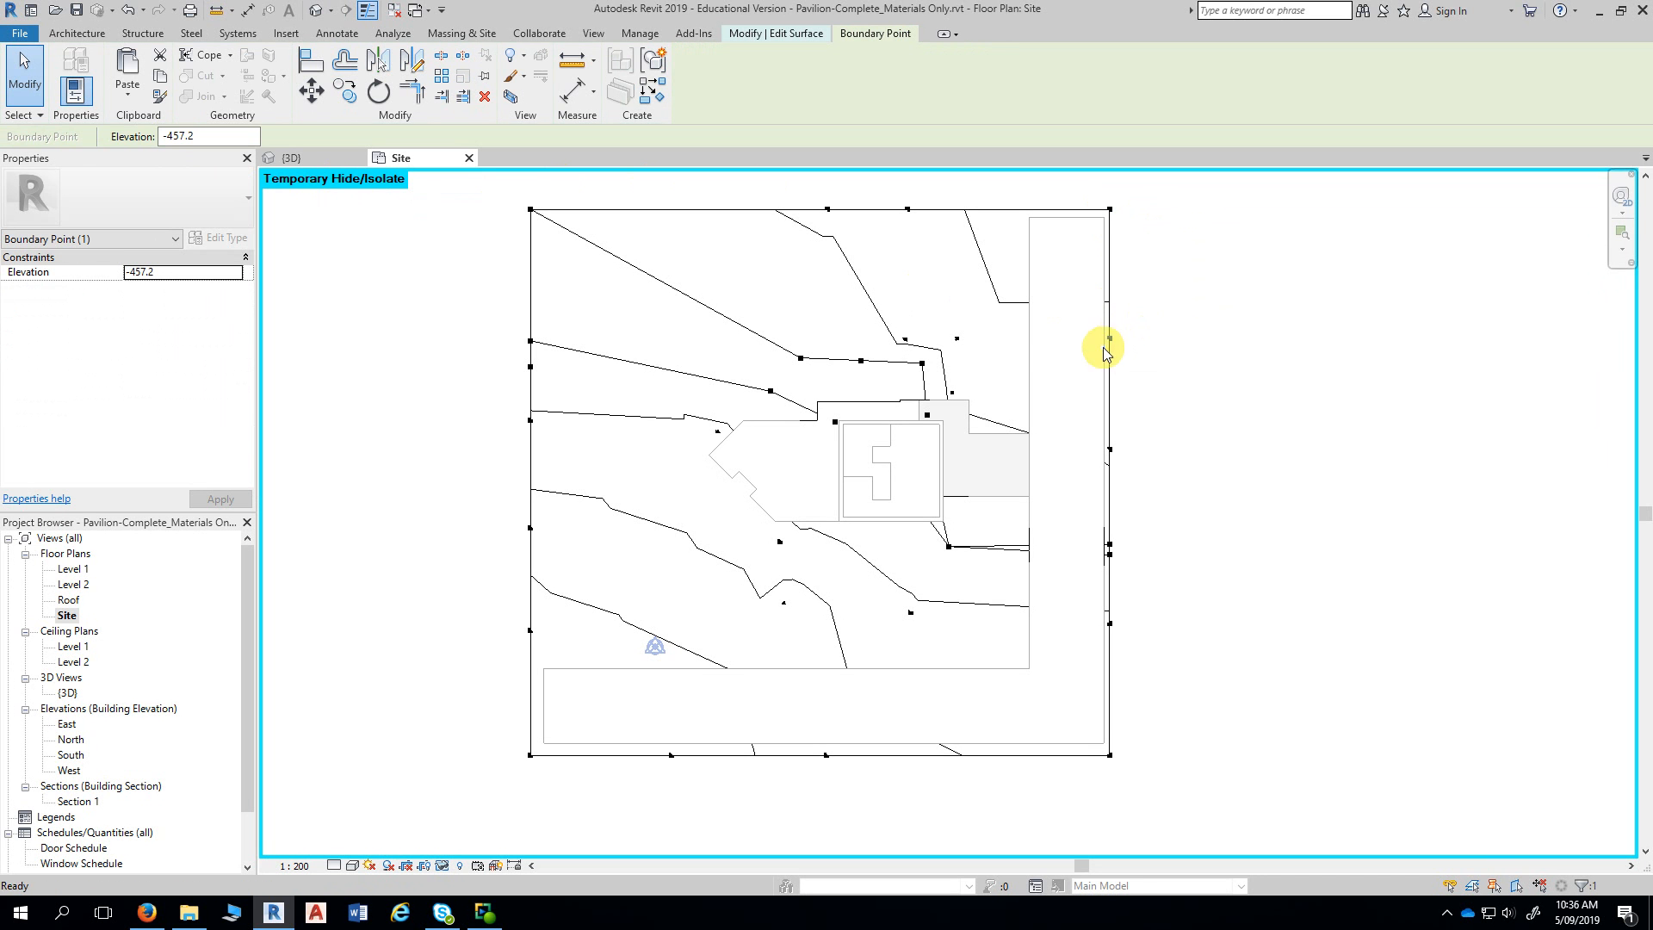
key("Escape")
left_click(922, 365)
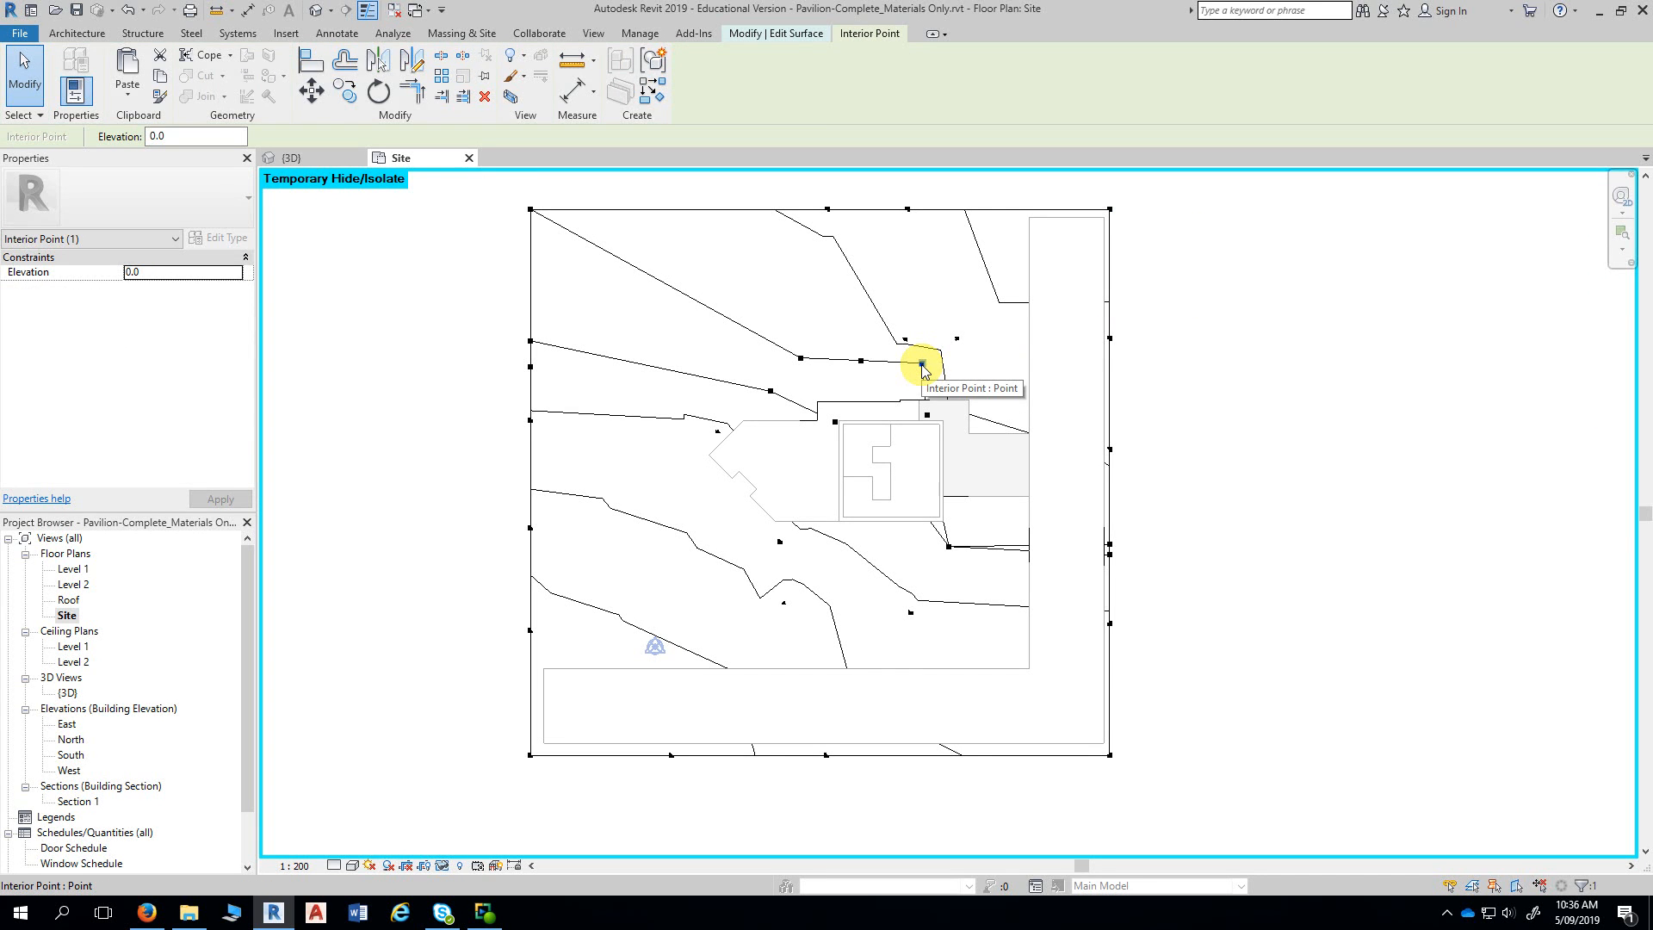
key("Escape")
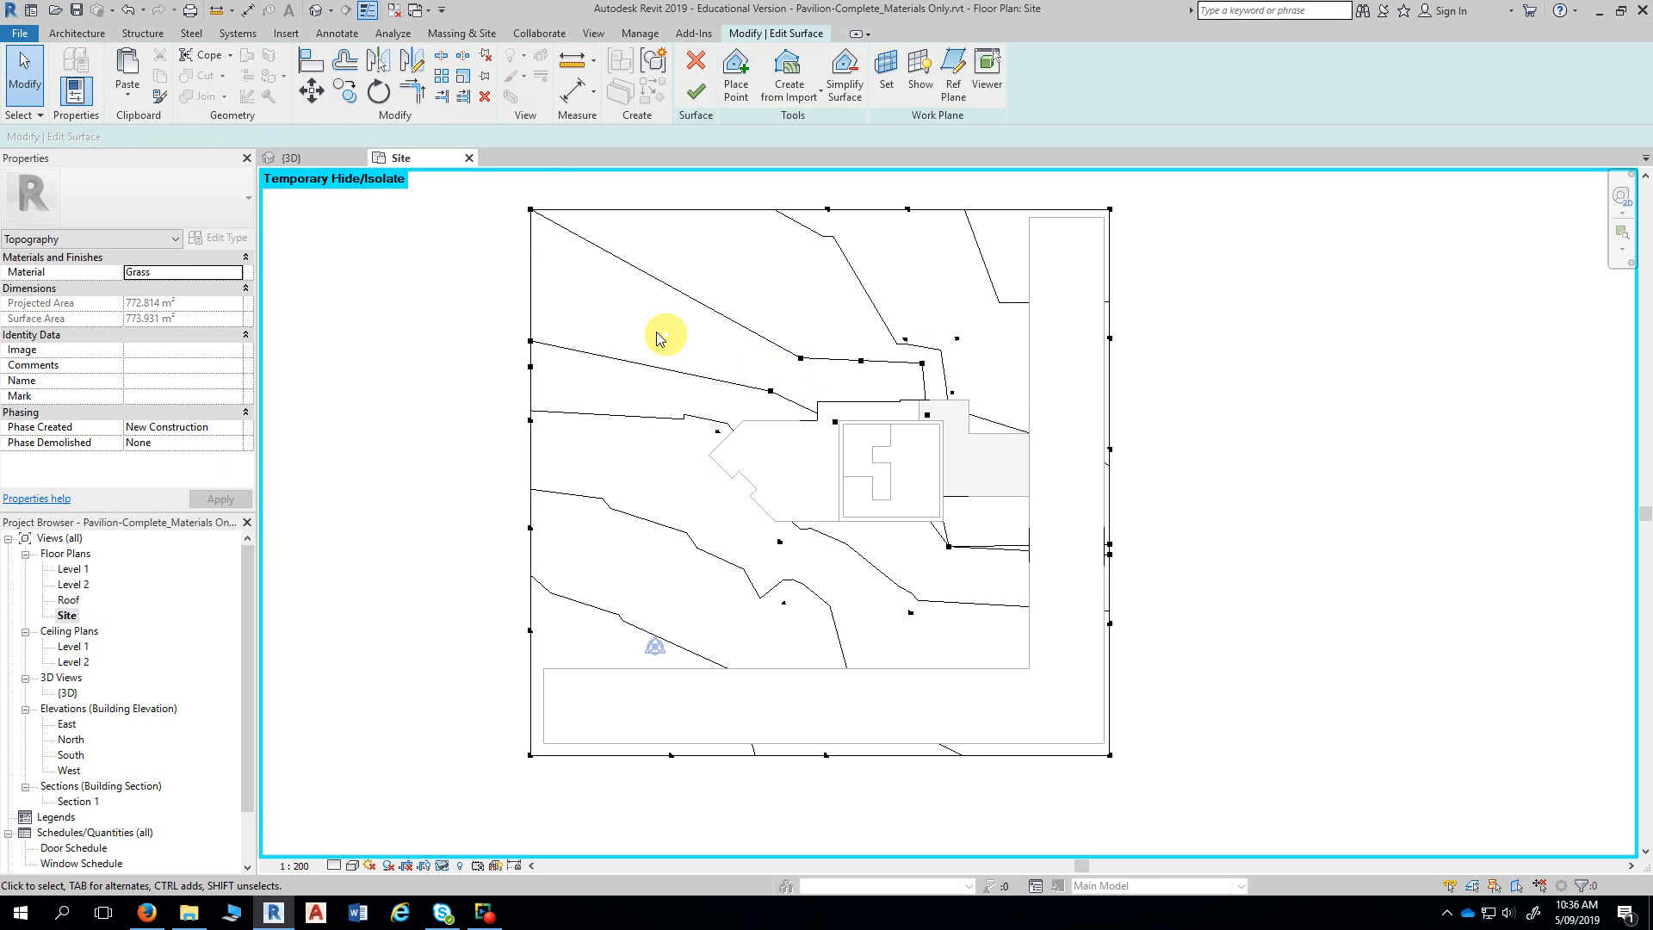
left_click(530, 210)
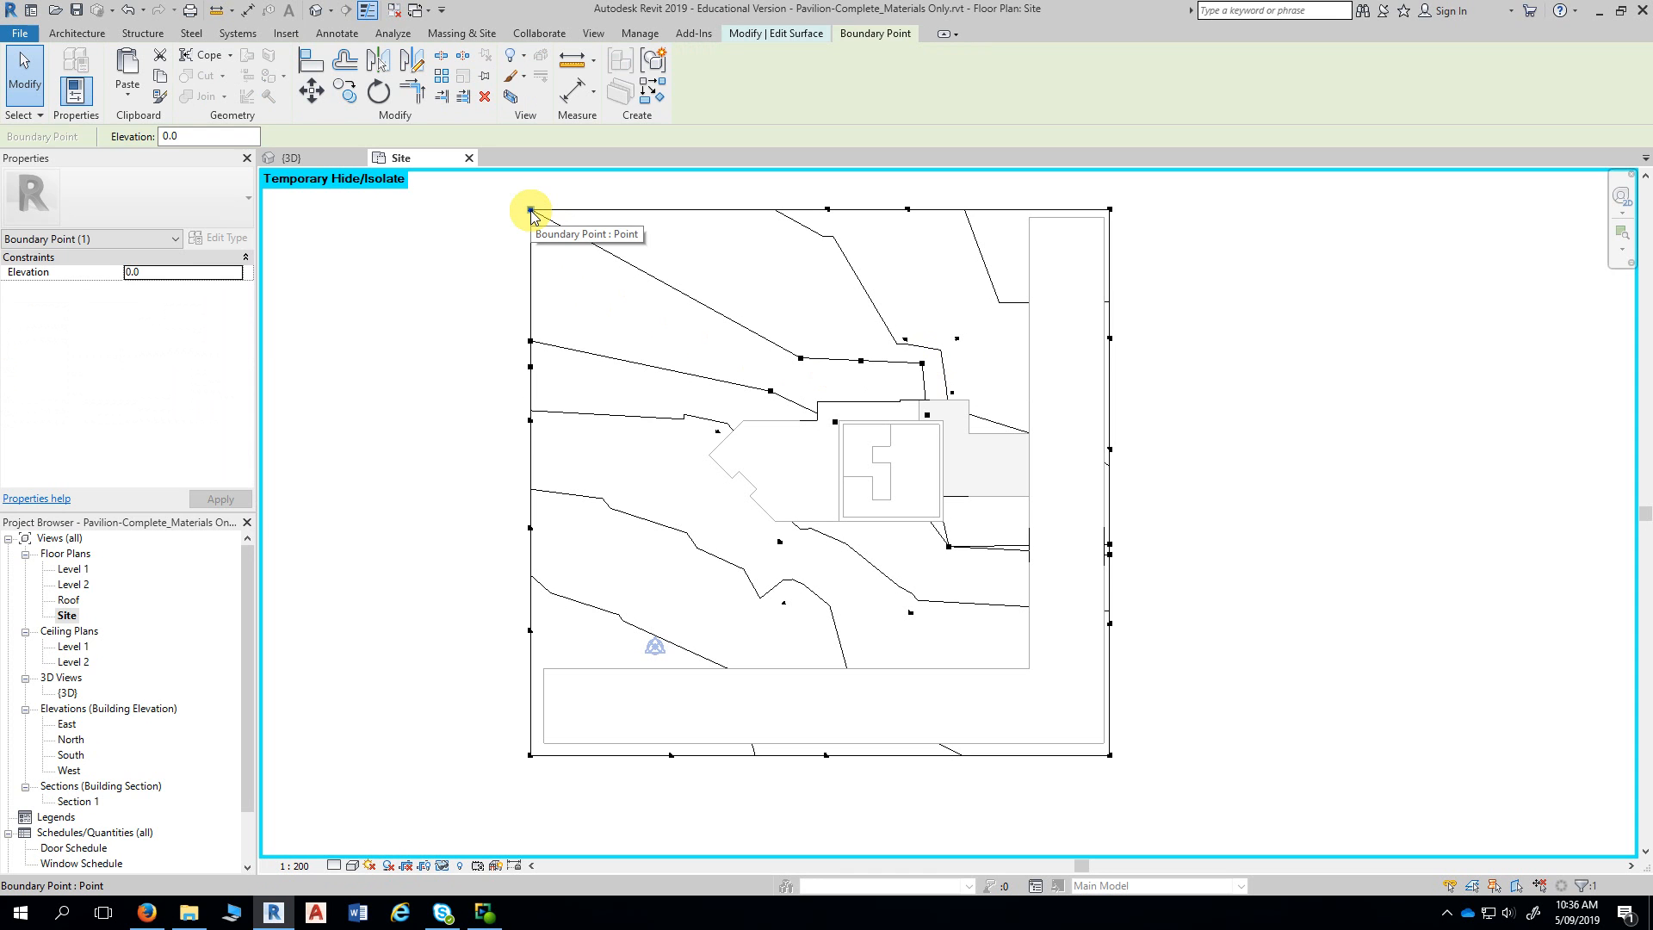
key("Escape")
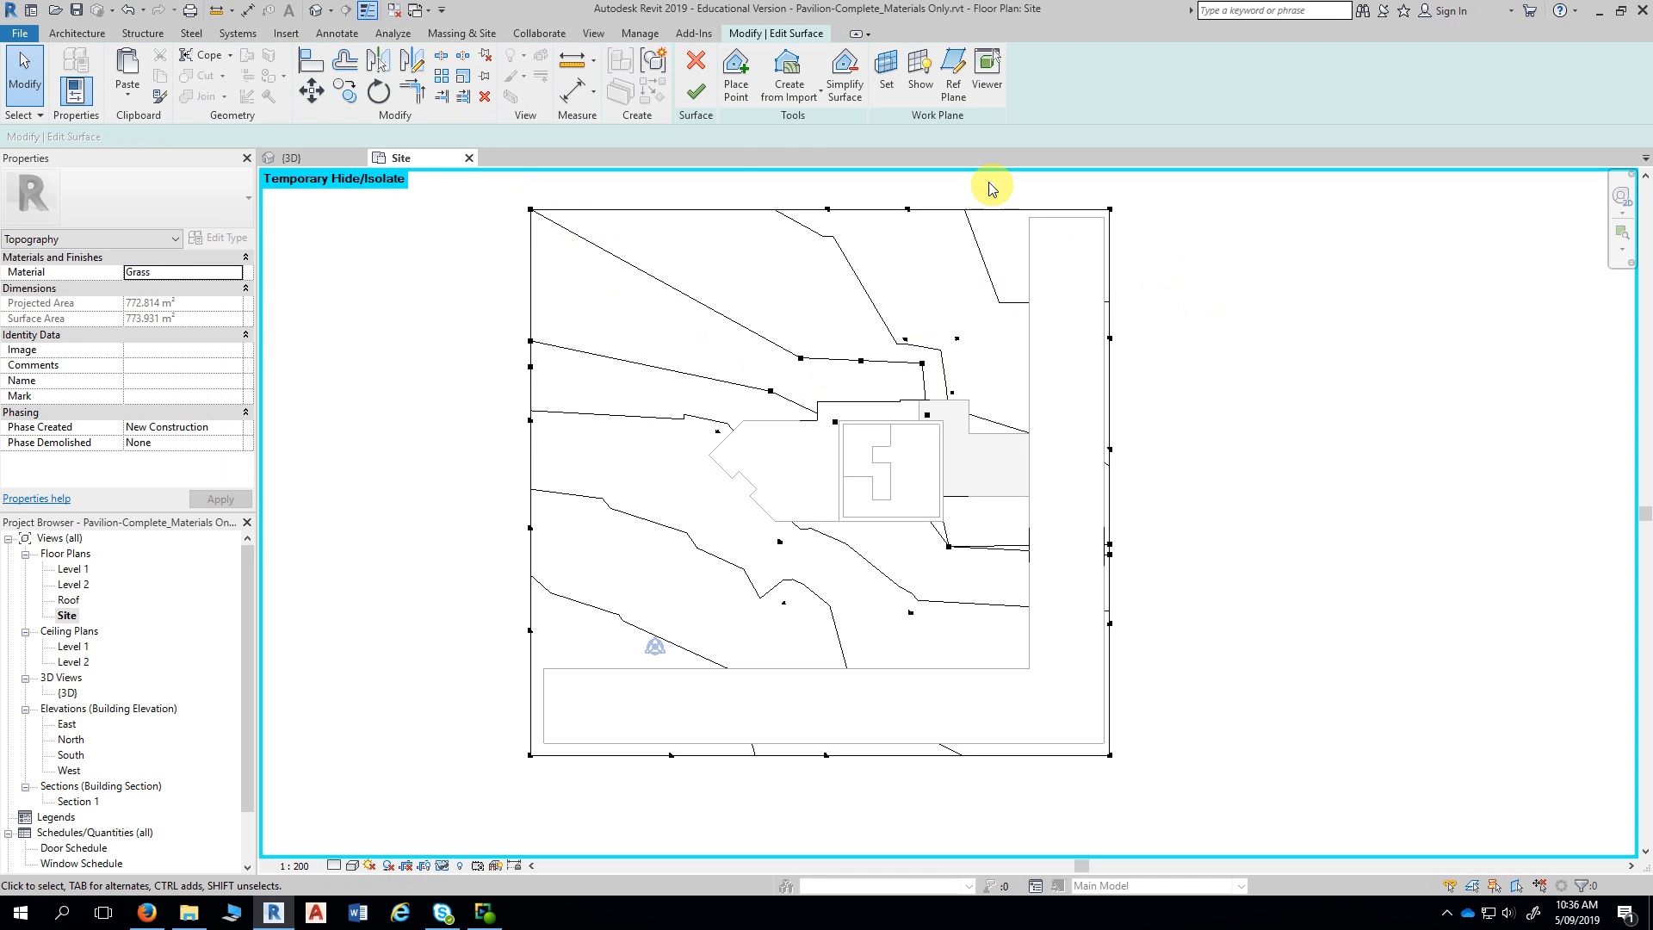
- Place surface points at absolute elevation -100 along the roadway's inner north-south edge, from its north end to the inside corner
left_click(736, 91)
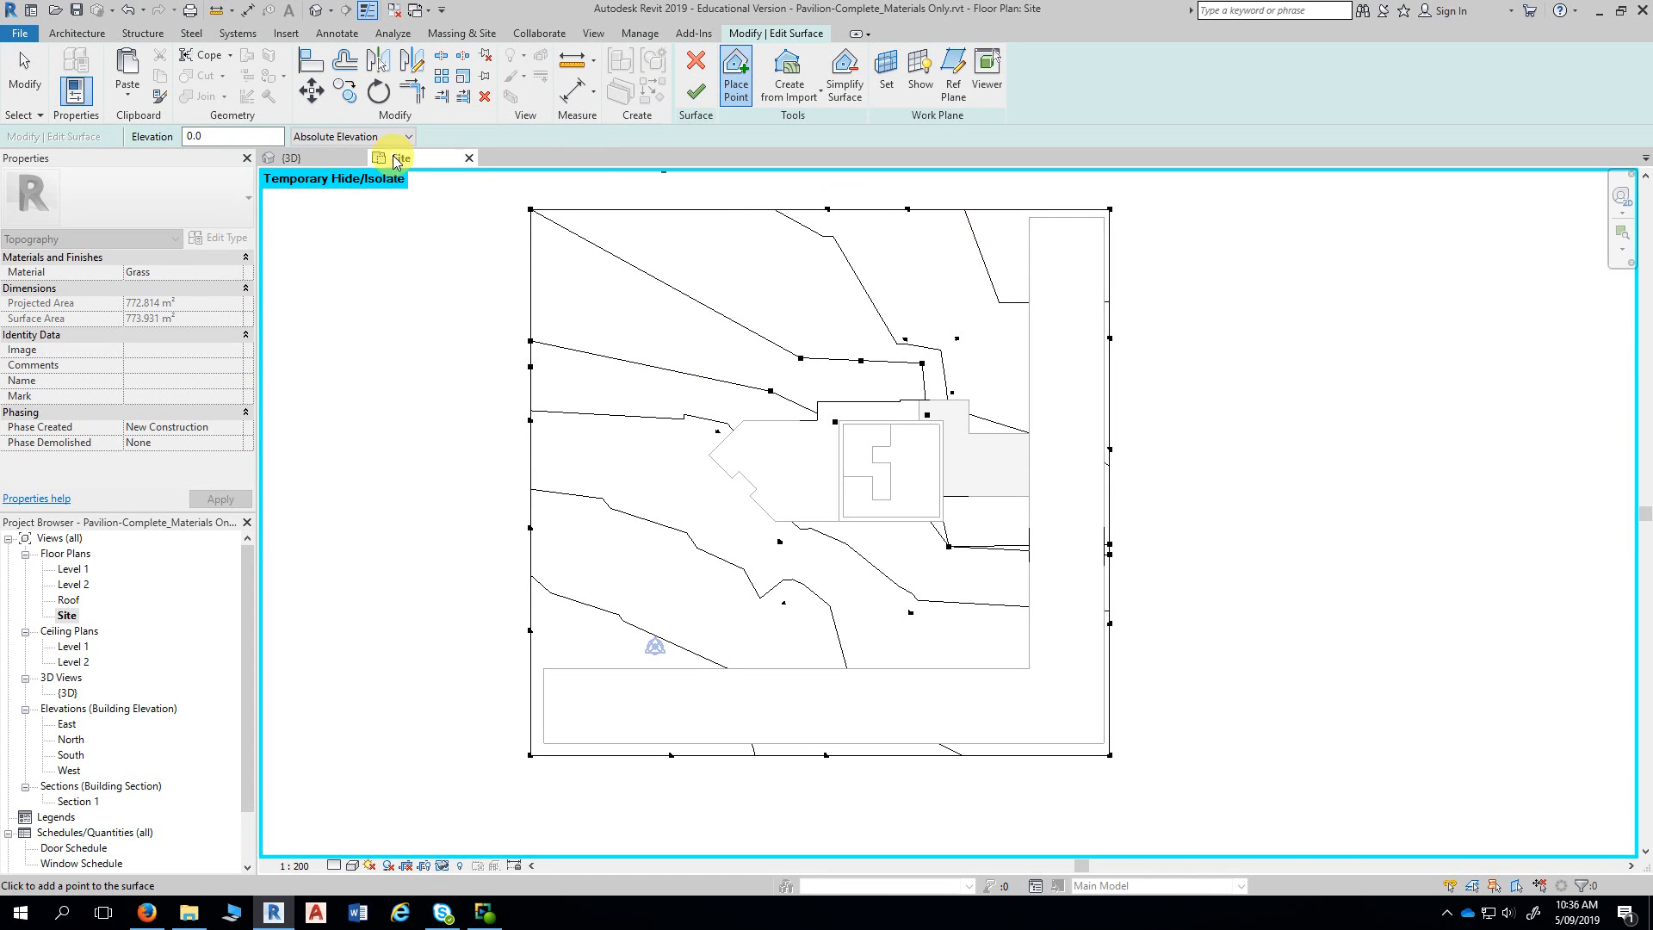
left_click(215, 136)
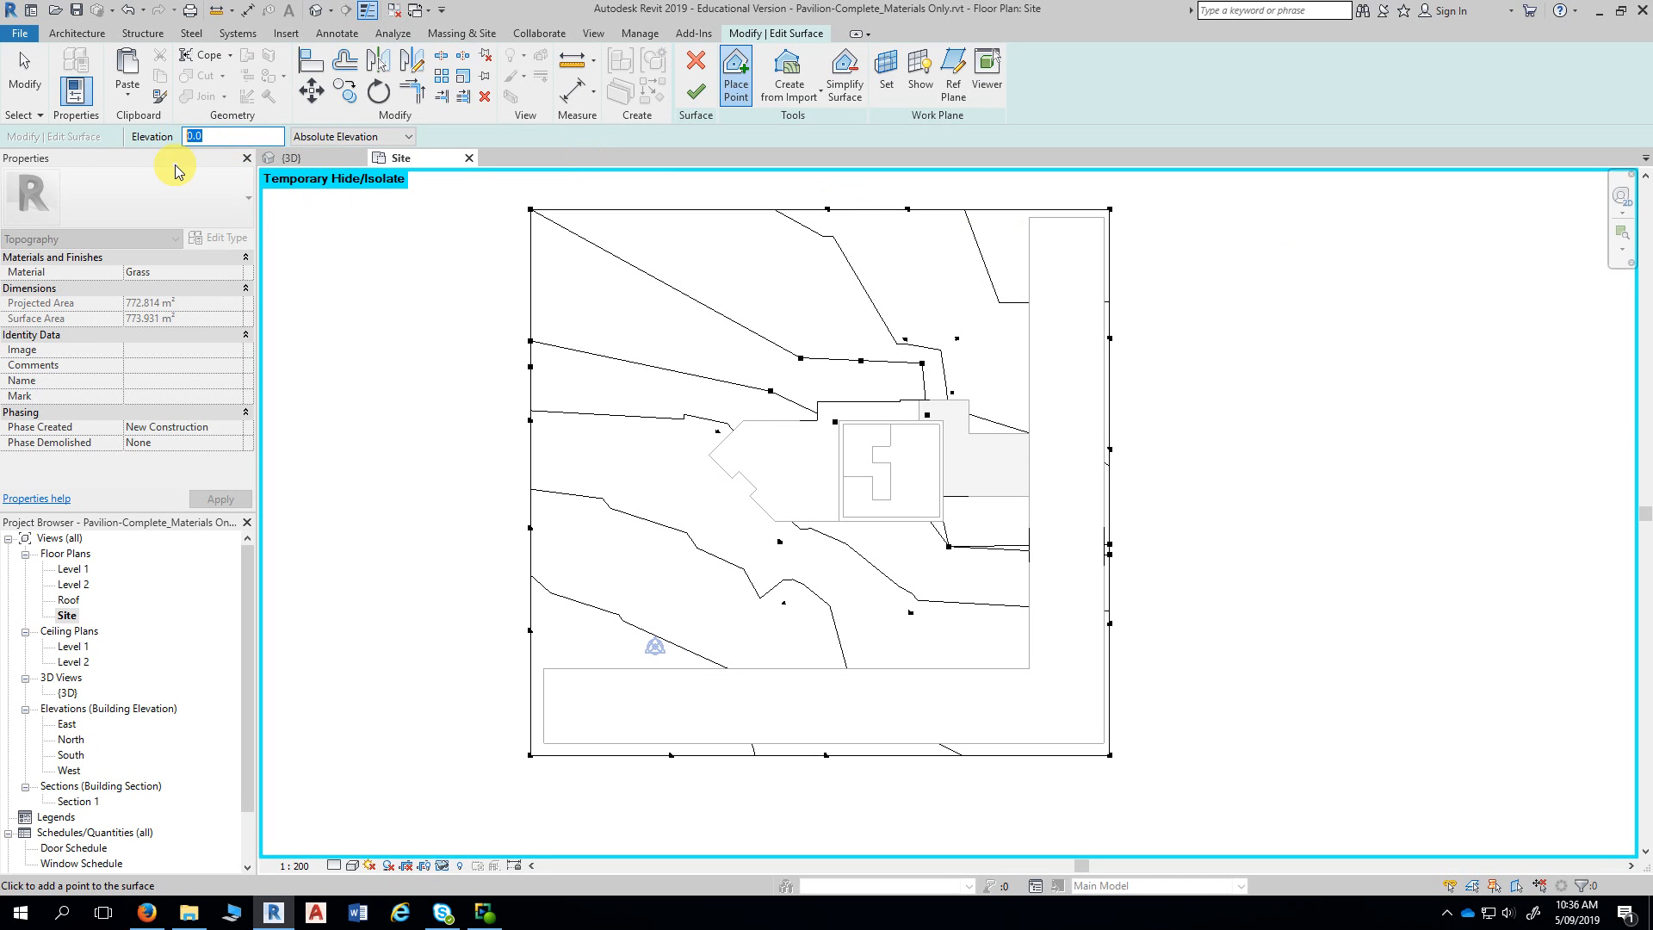
type("-100")
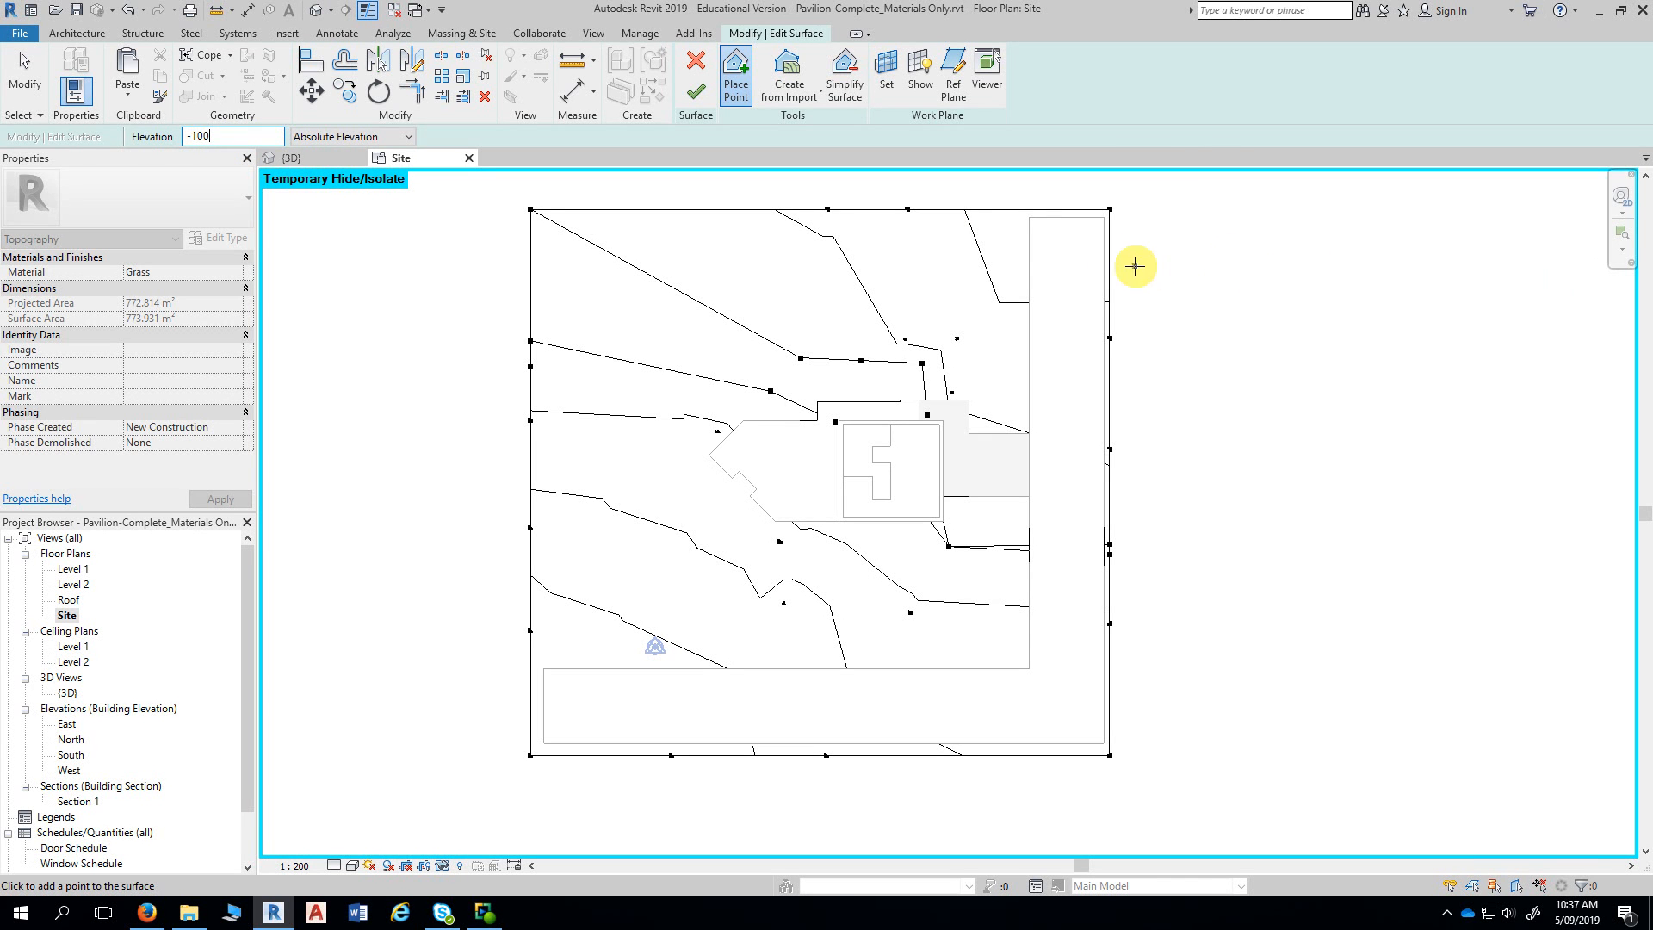
left_click_drag(226, 136, 184, 136)
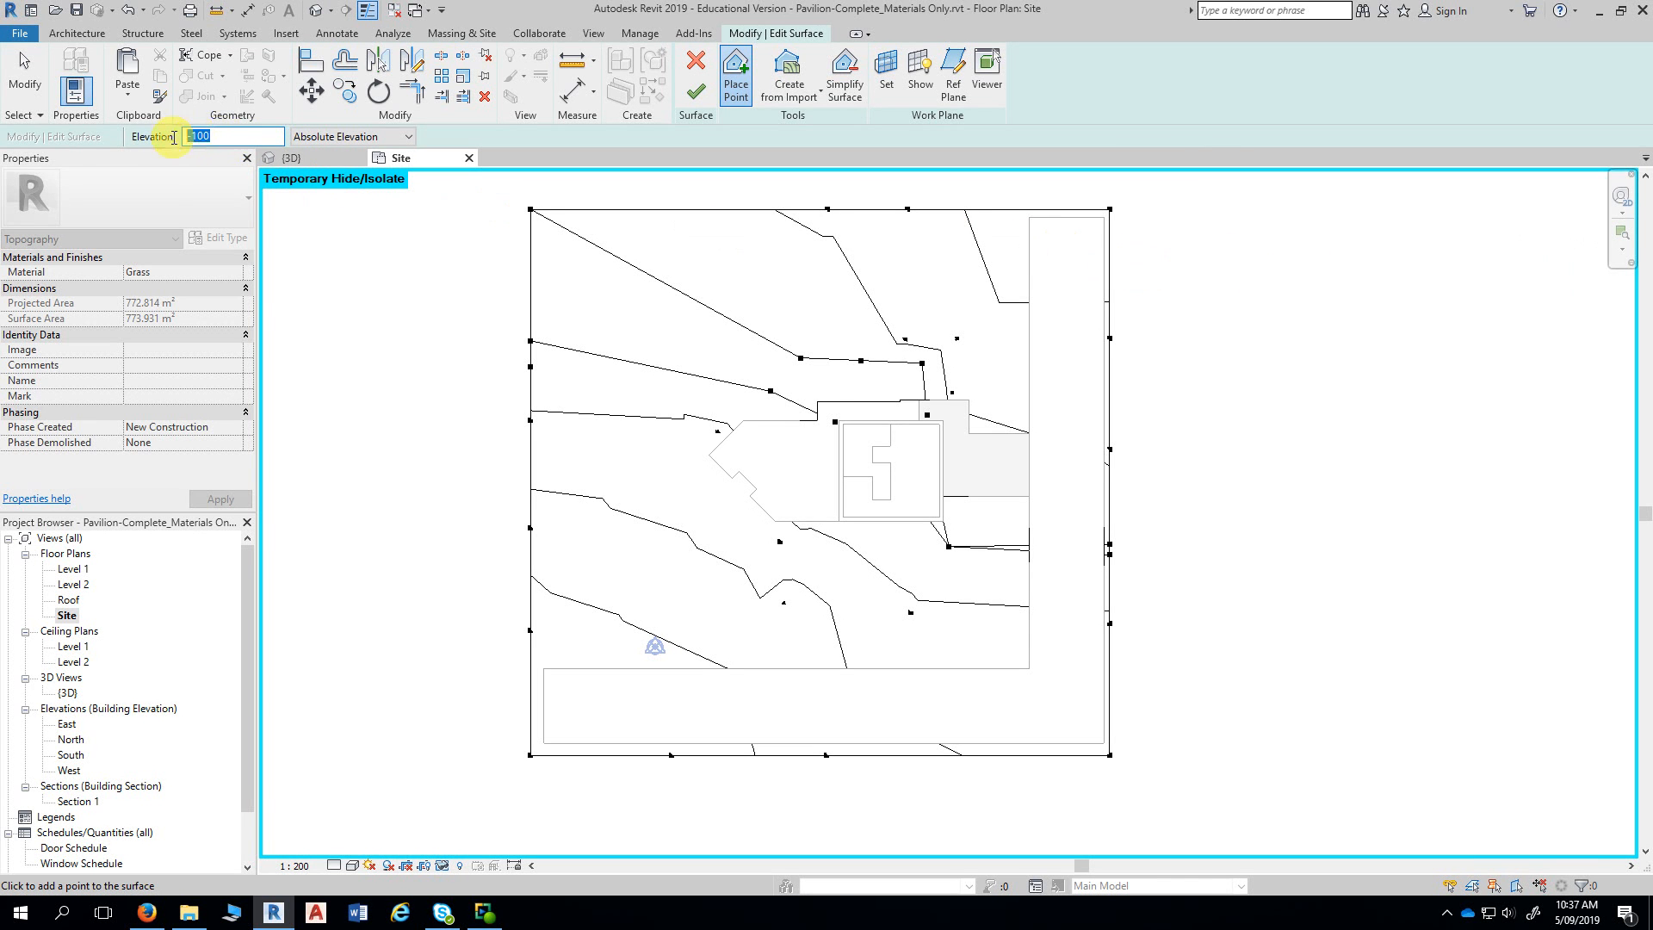
left_click(1029, 217)
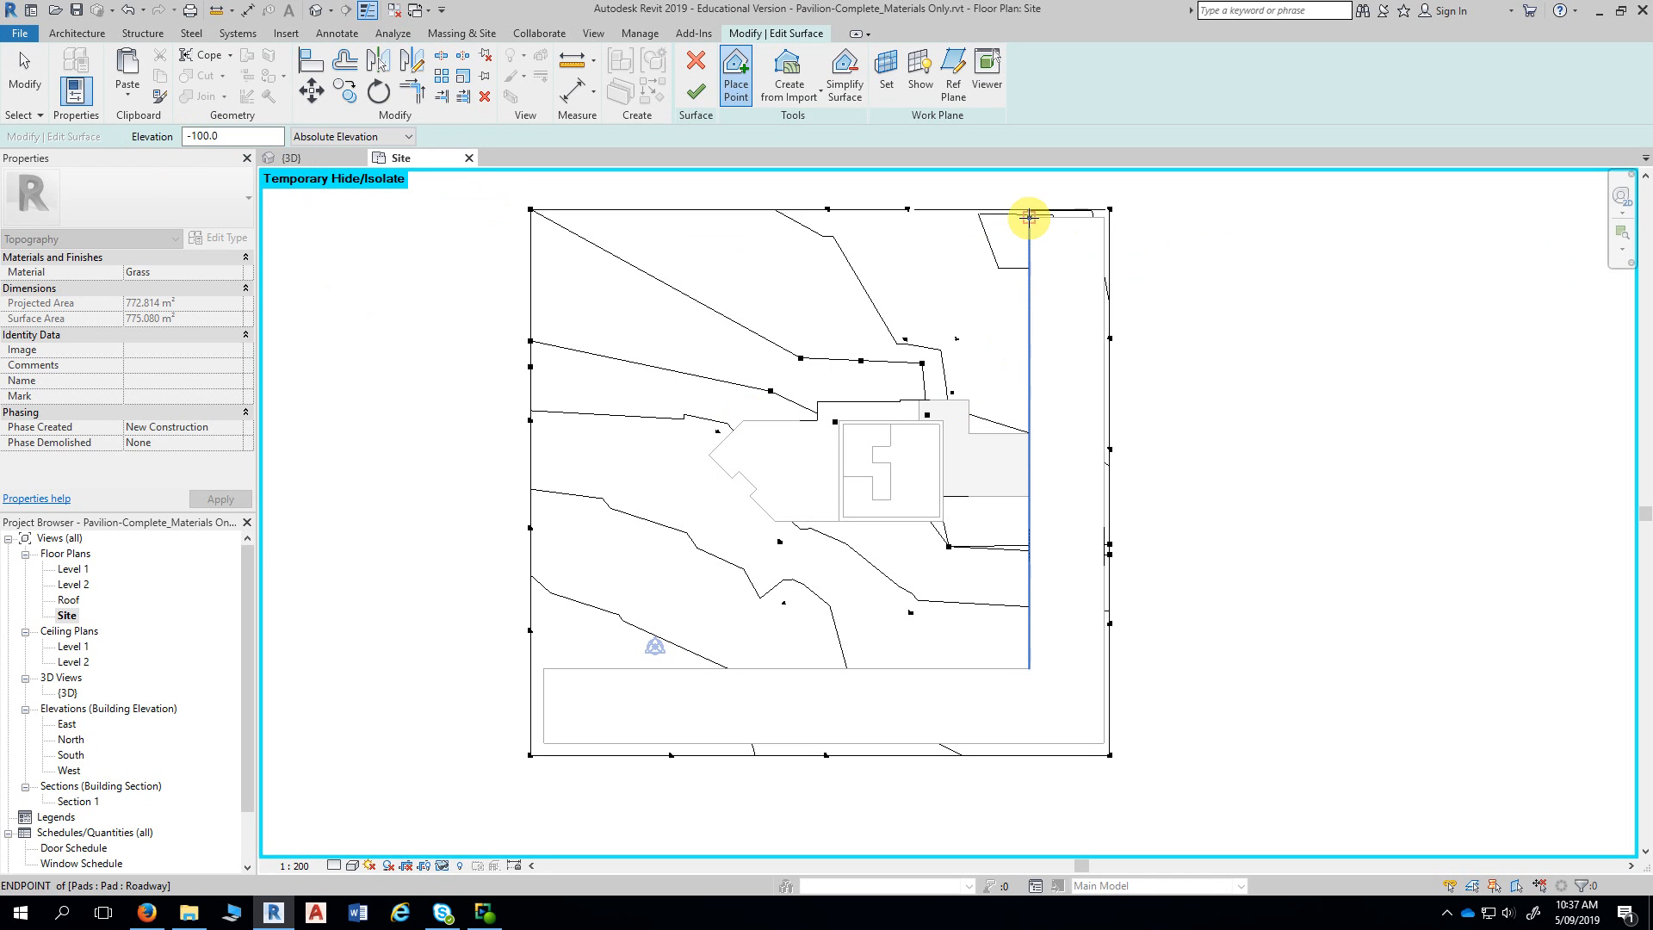
left_click(1029, 321)
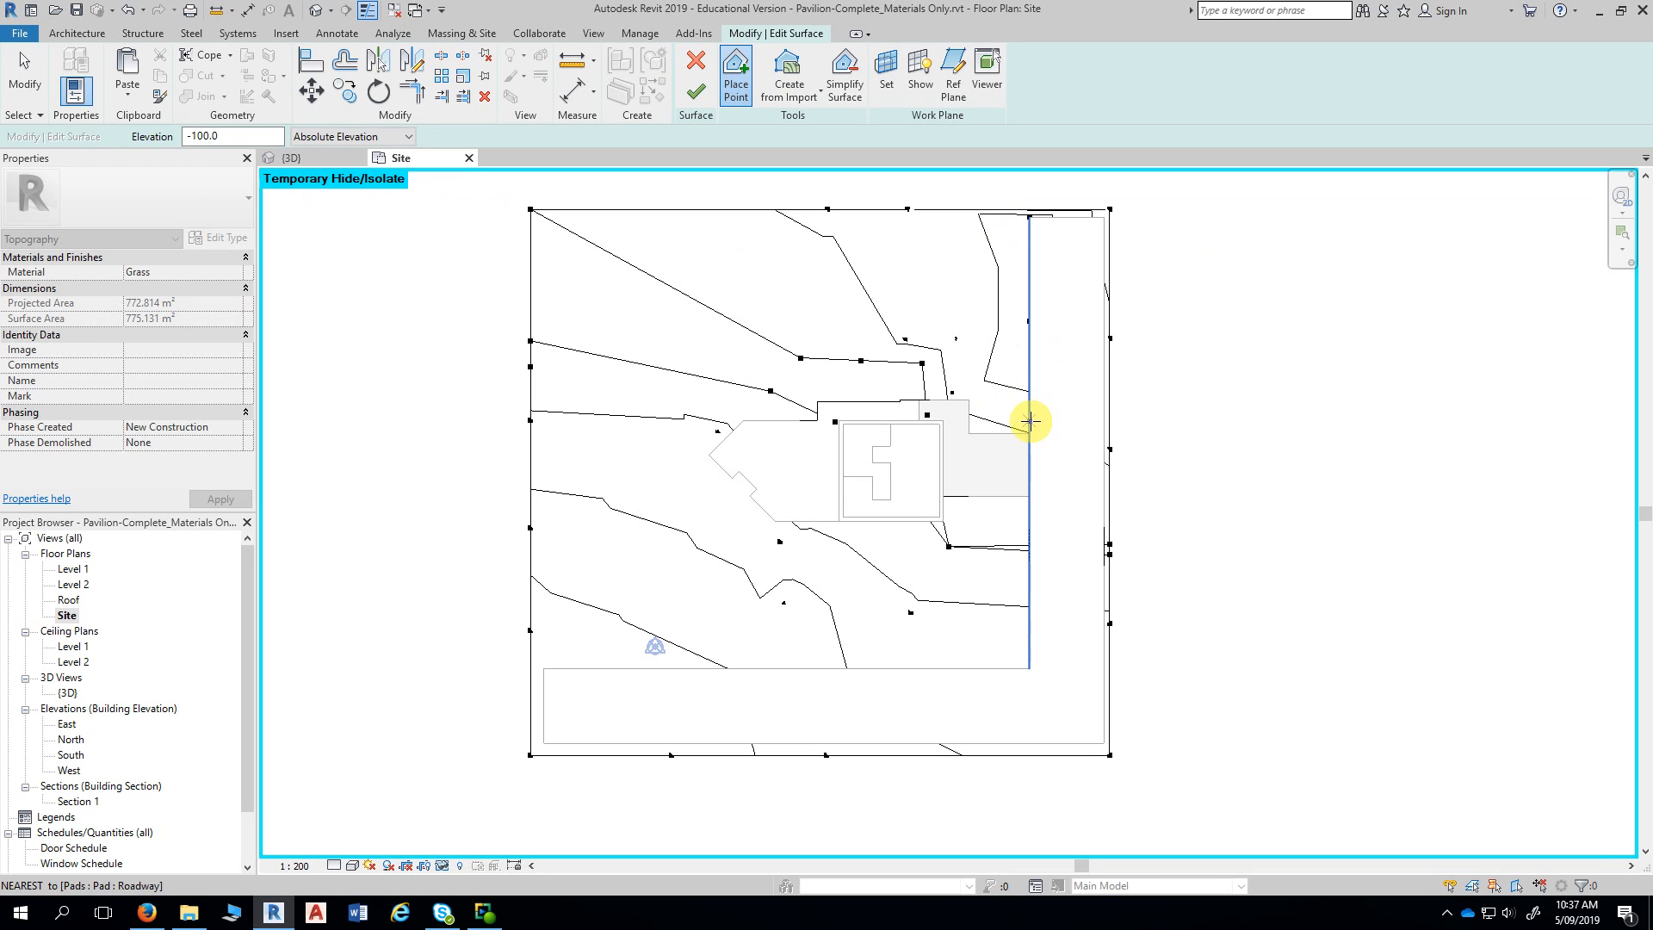
left_click(1030, 421)
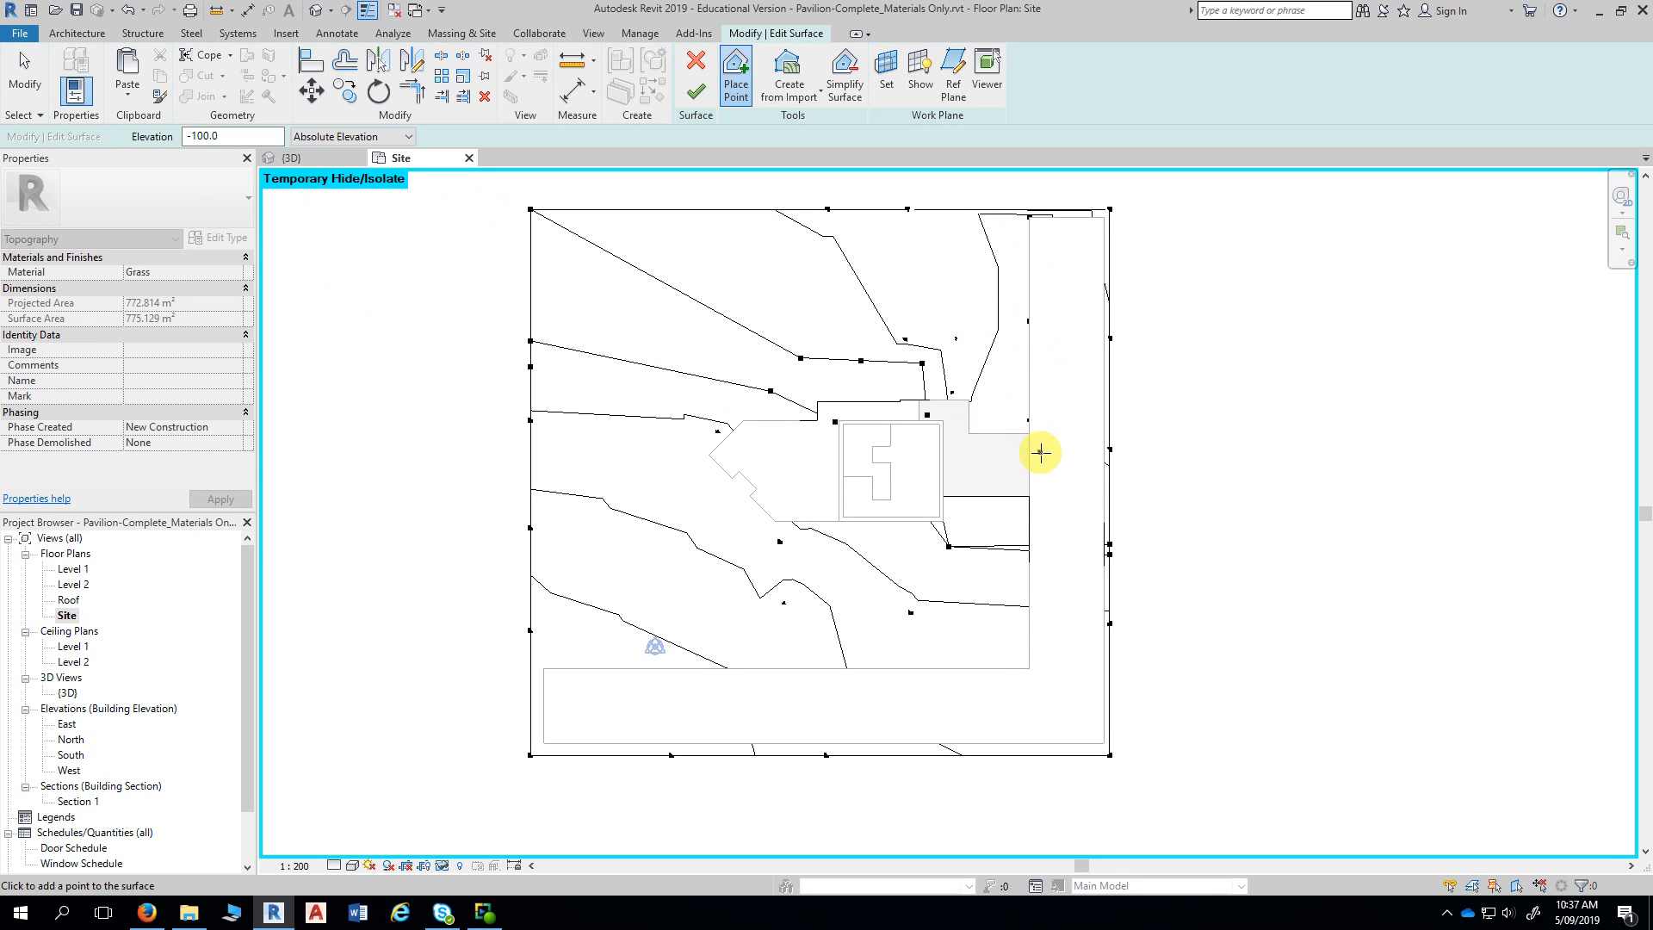
left_click(1029, 510)
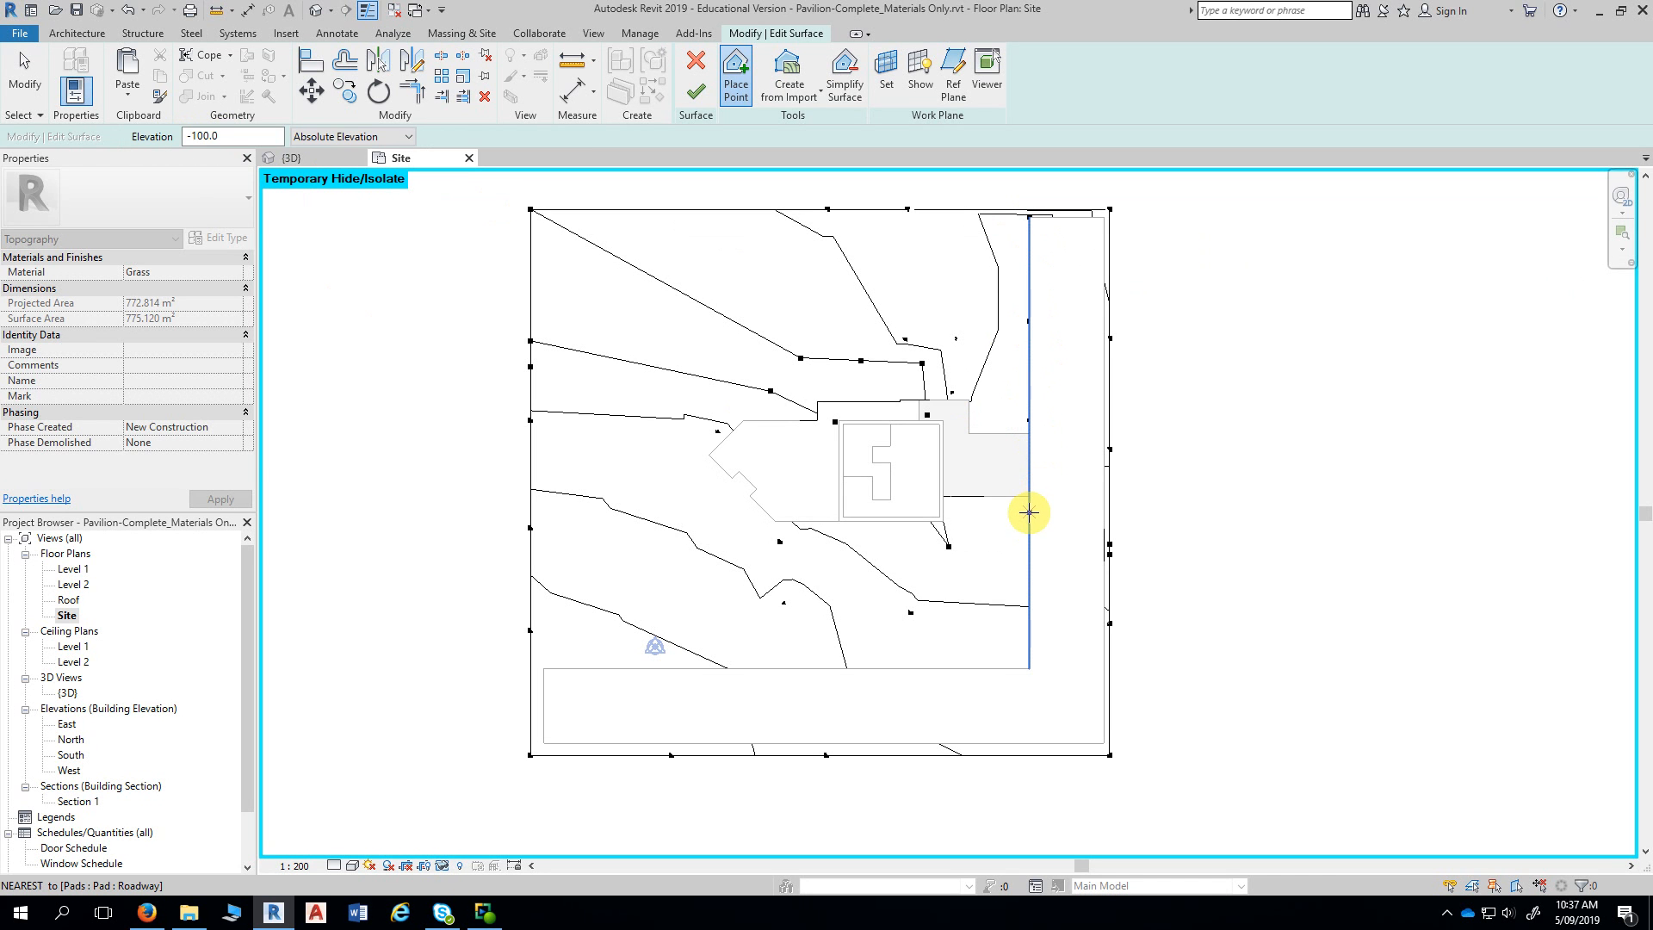
left_click(1028, 583)
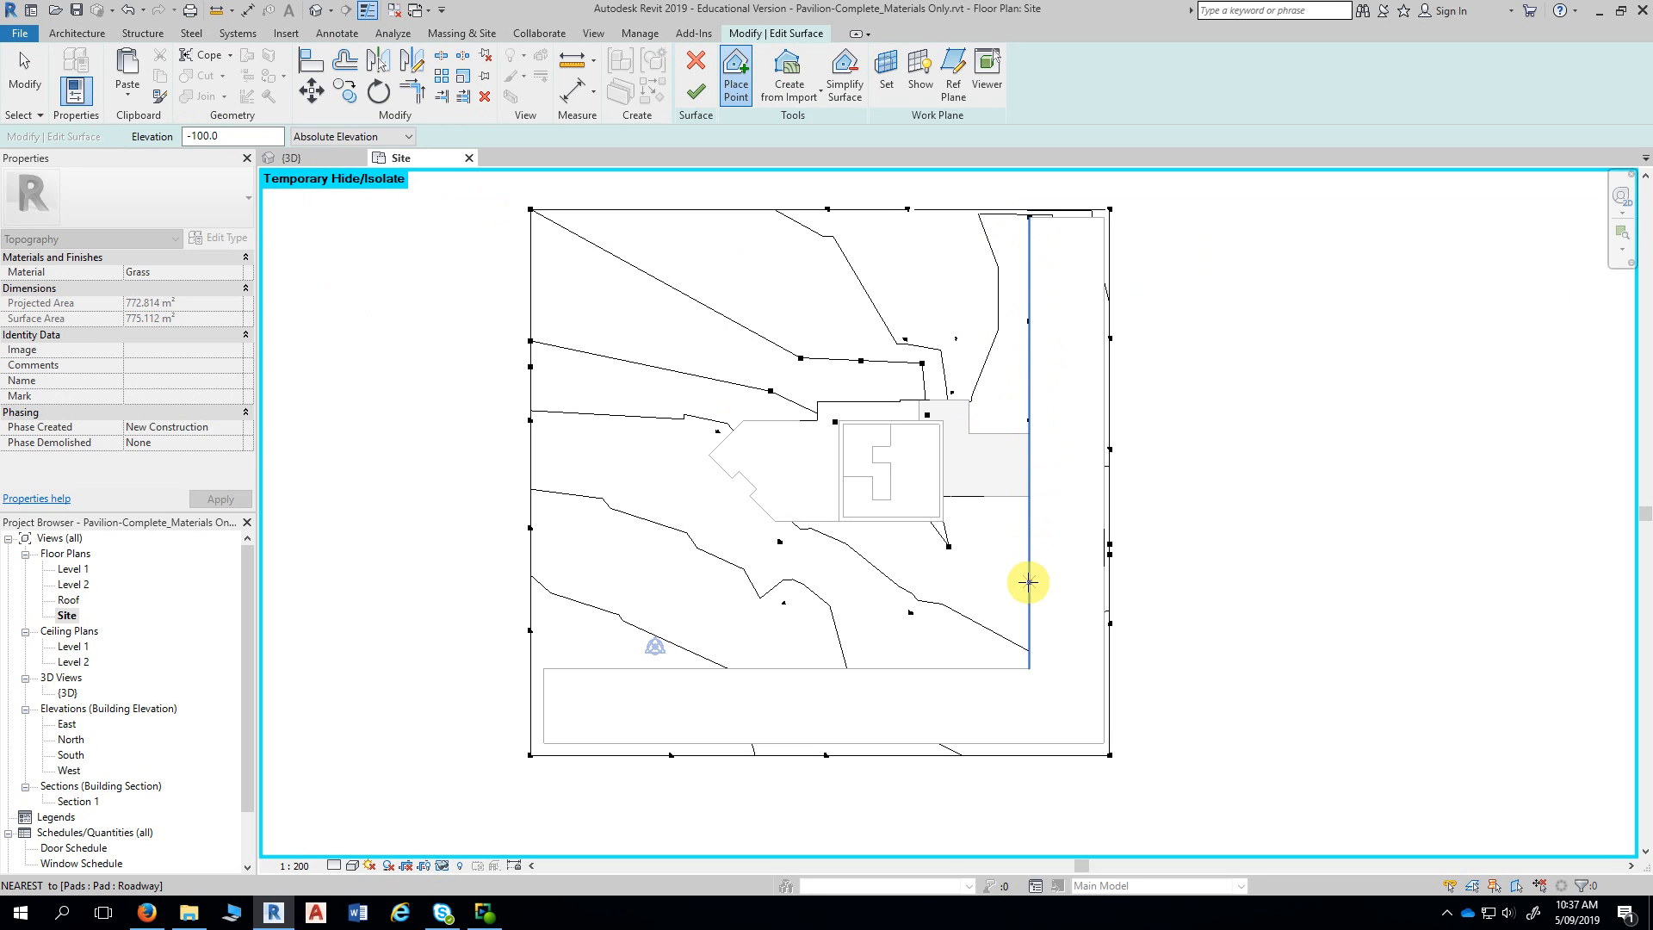
left_click(1029, 669)
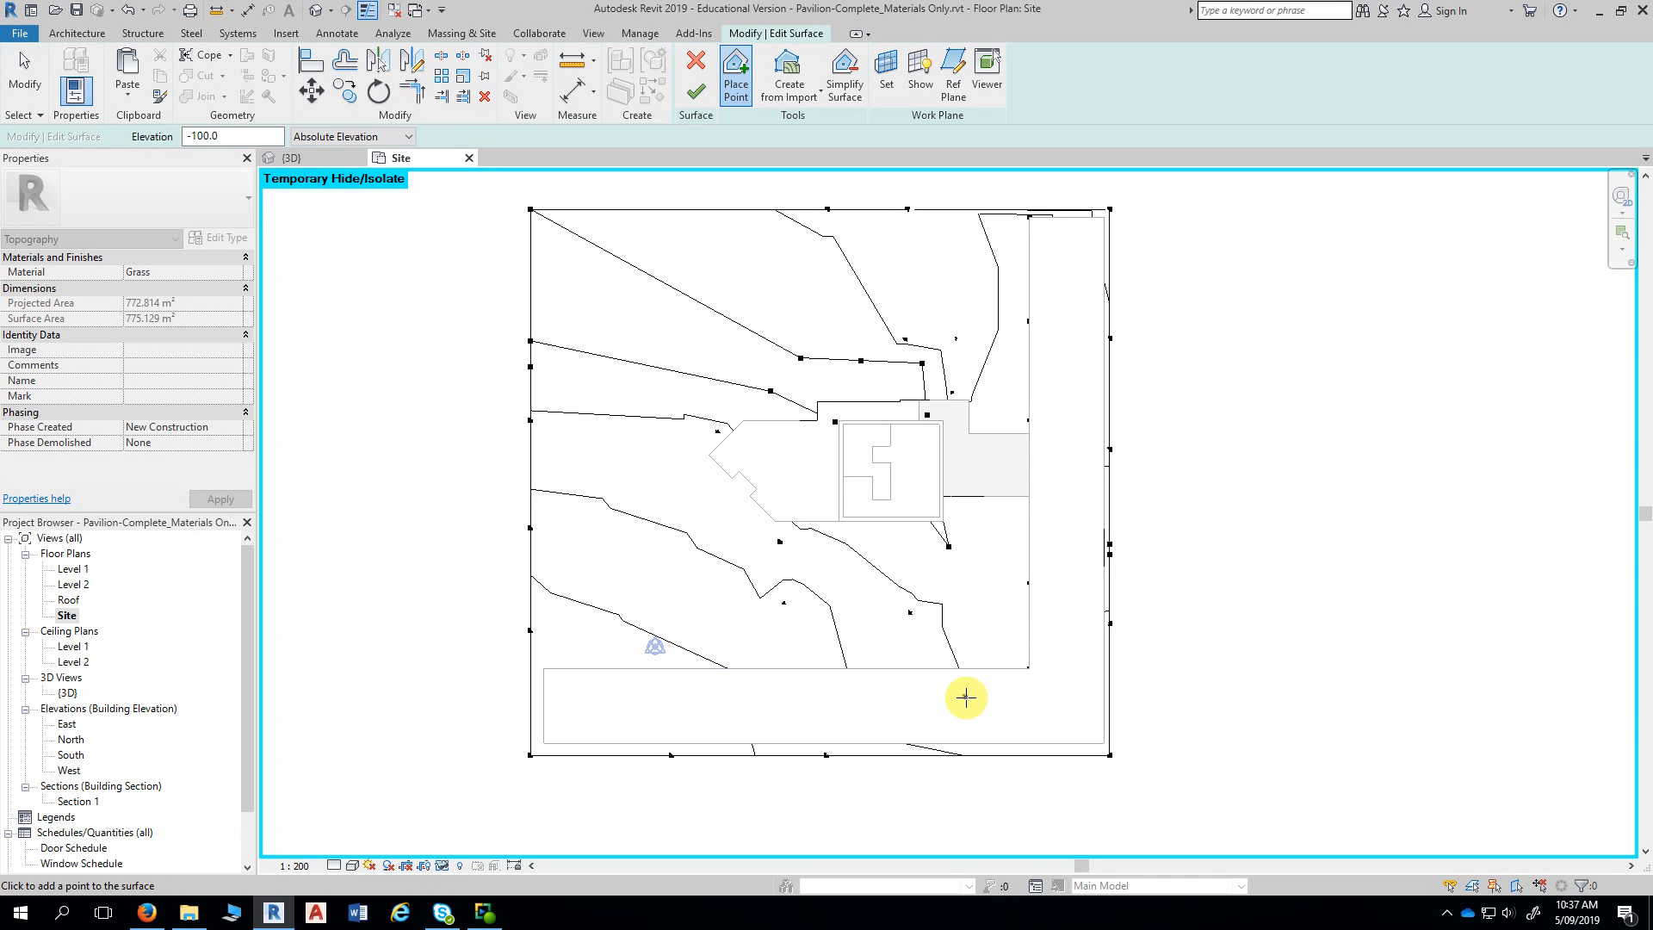
- Place more -100 elevation points along the north edge of the roadway's southern leg and at both corners of its west end
middle_click_drag(960, 669, 1015, 327)
left_click(1020, 324)
left_click(937, 324)
left_click(860, 323)
left_click(751, 323)
left_click(668, 323)
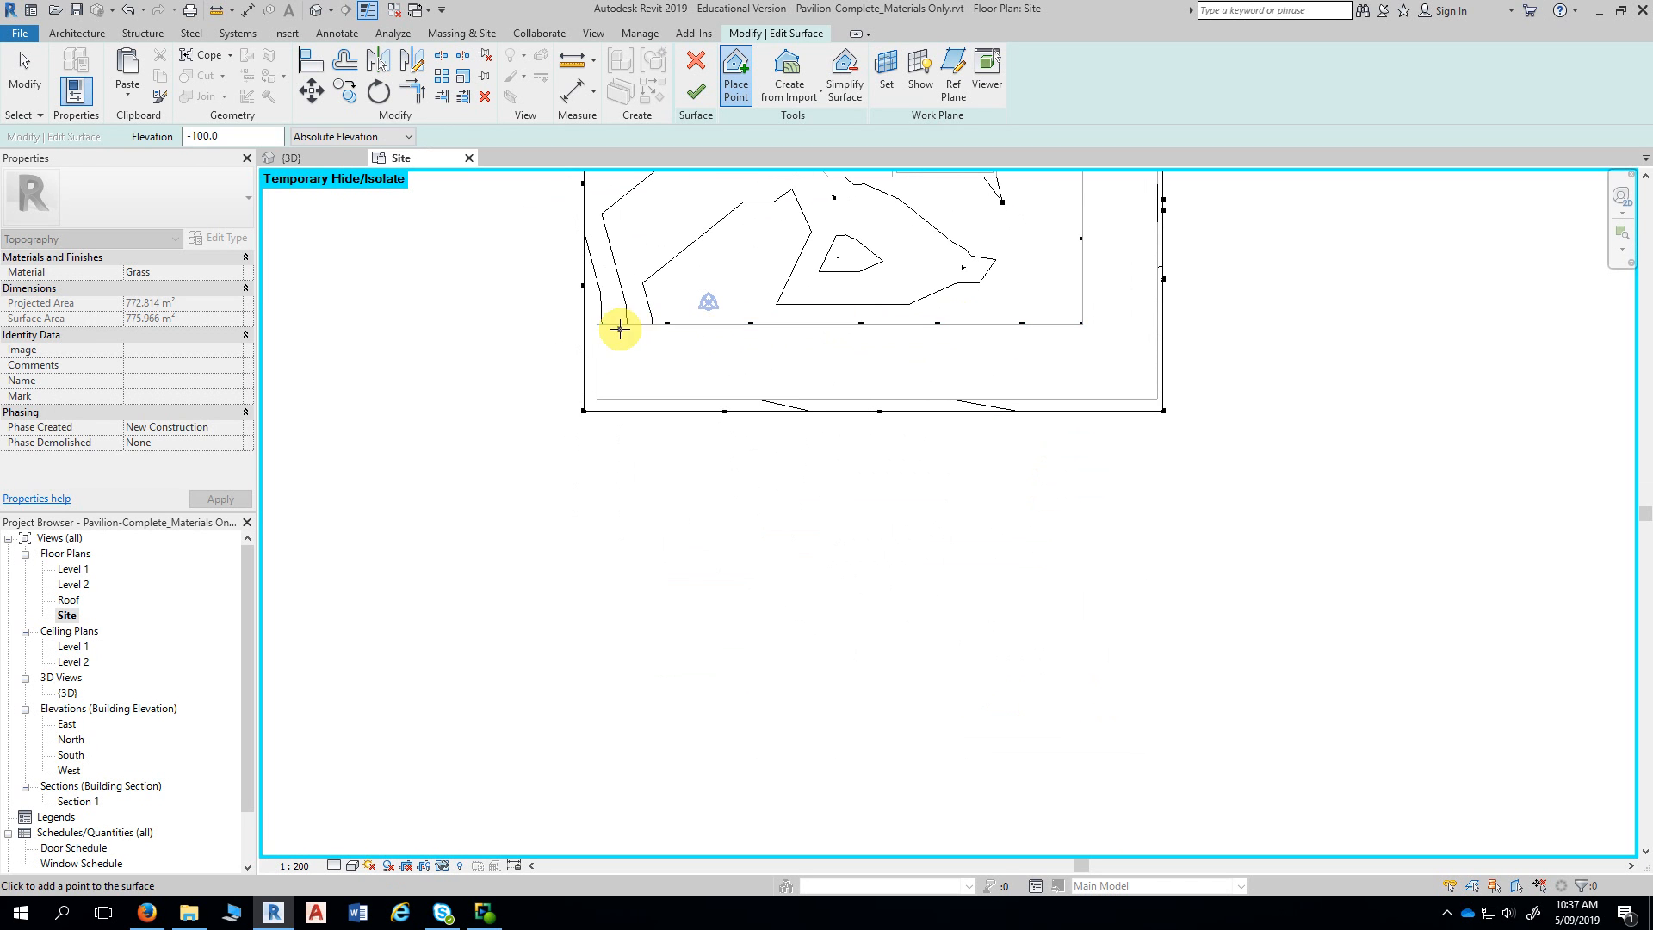
left_click(597, 324)
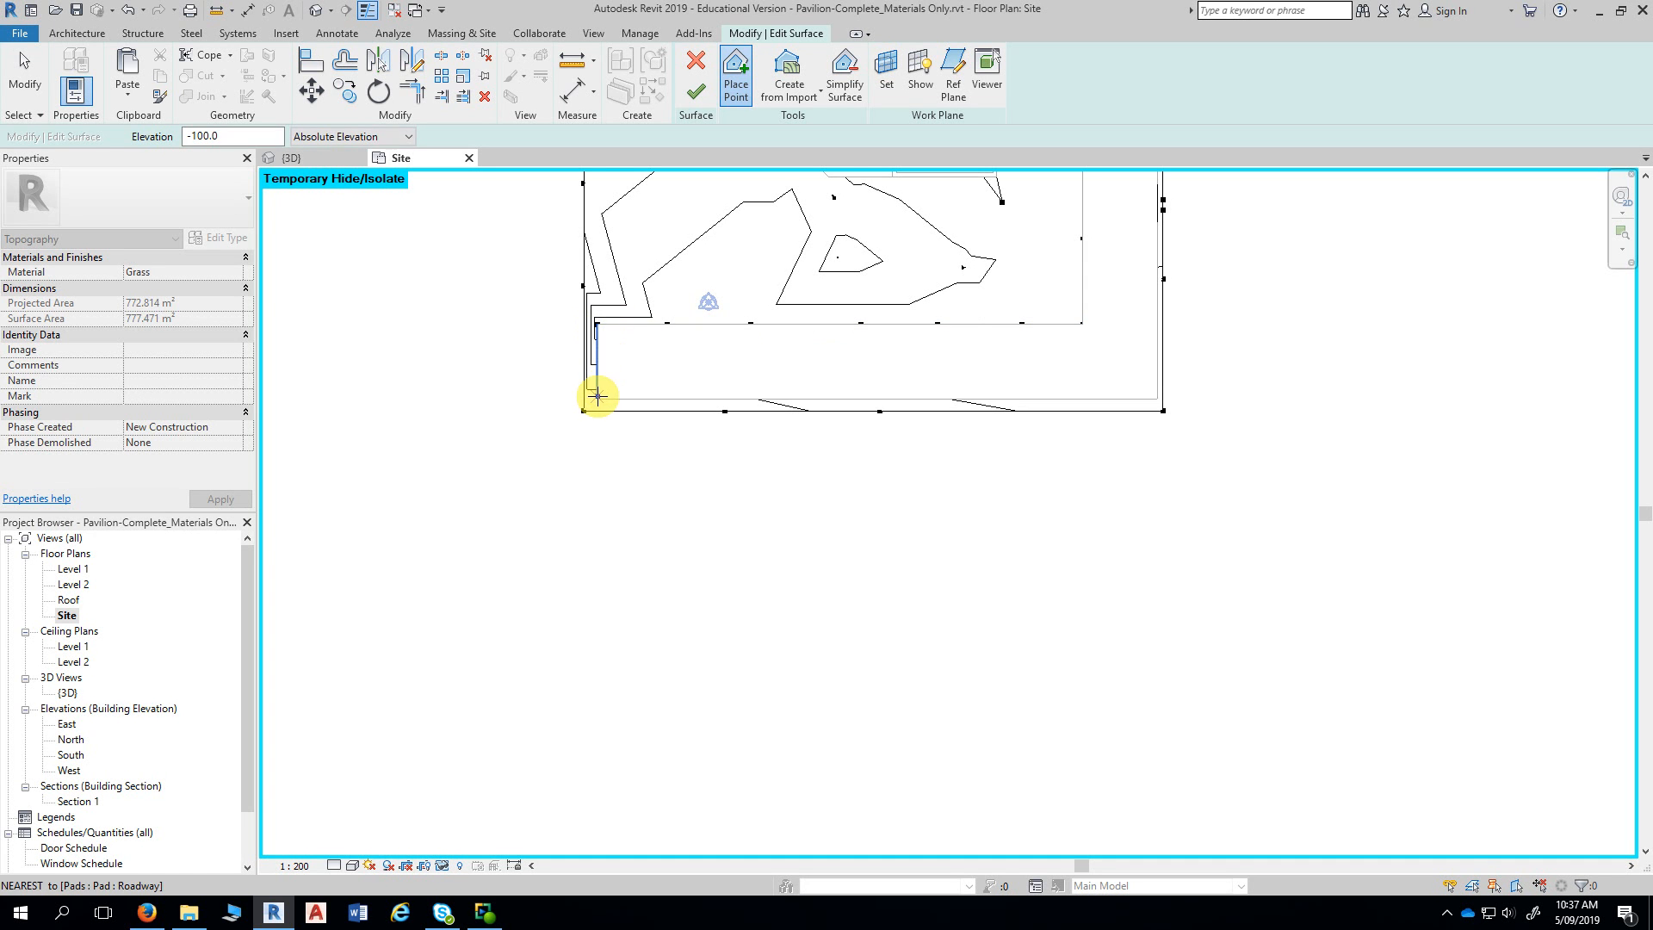
left_click(598, 397)
- Place a surface point at elevation -100 on the roadway's outer northeast corner
middle_click_drag(1365, 365, 1217, 786)
scroll(1067, 323, "up", 2)
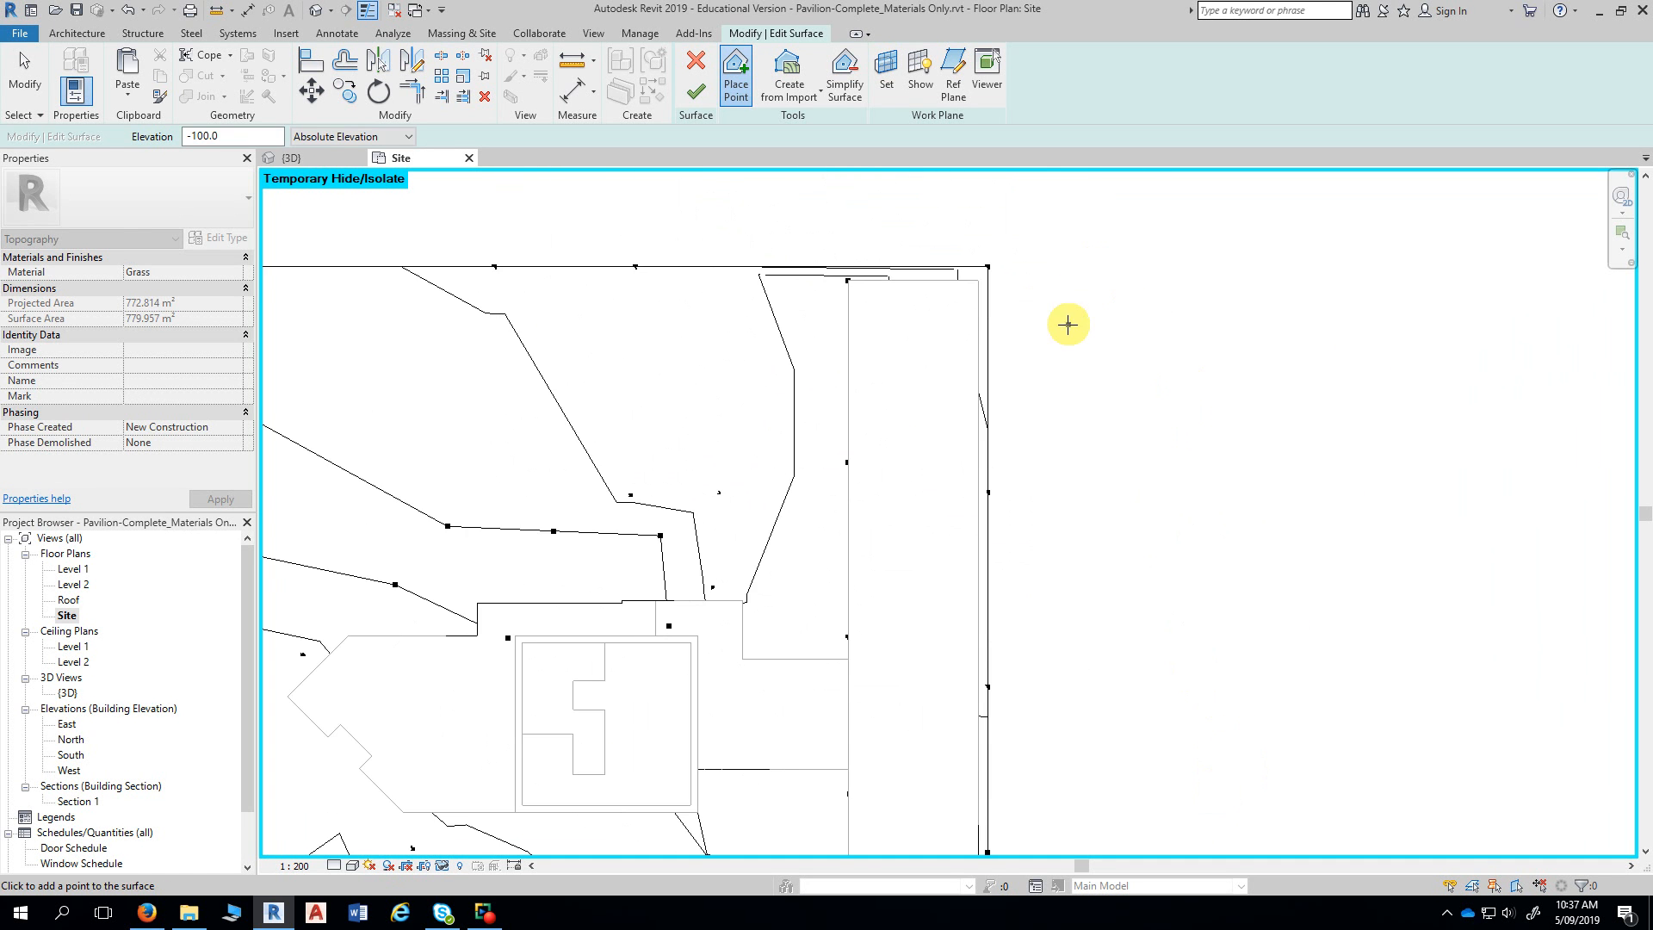
left_click(976, 281)
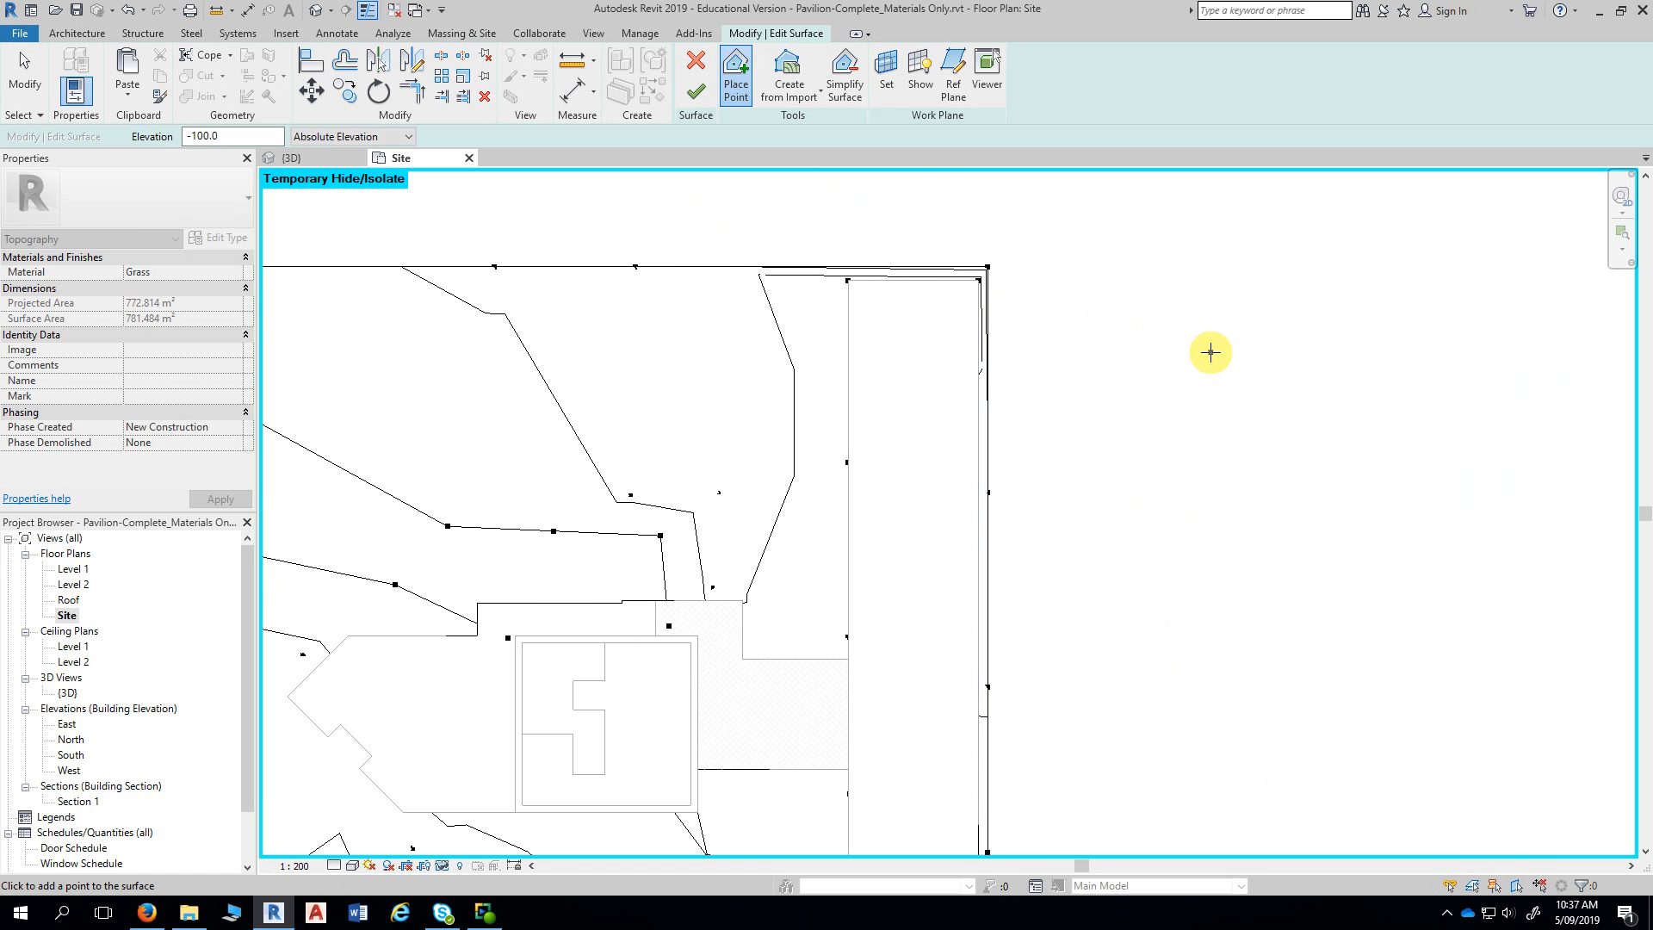
scroll(1208, 352, "down", 2)
left_click(1284, 448)
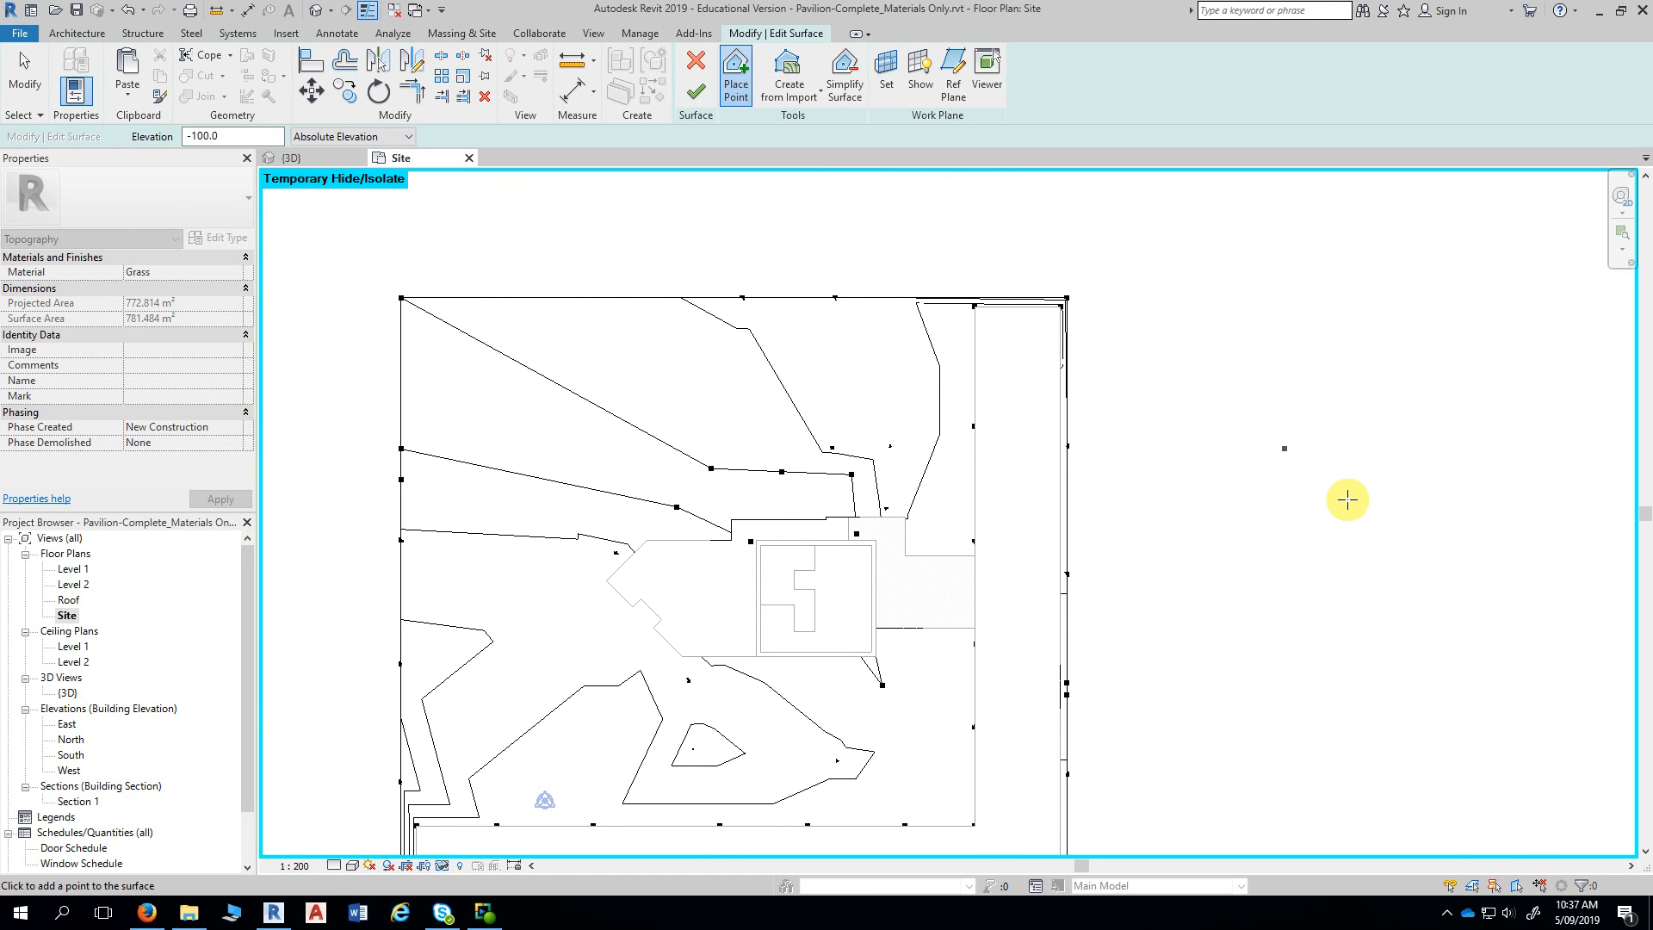
left_click(1284, 450)
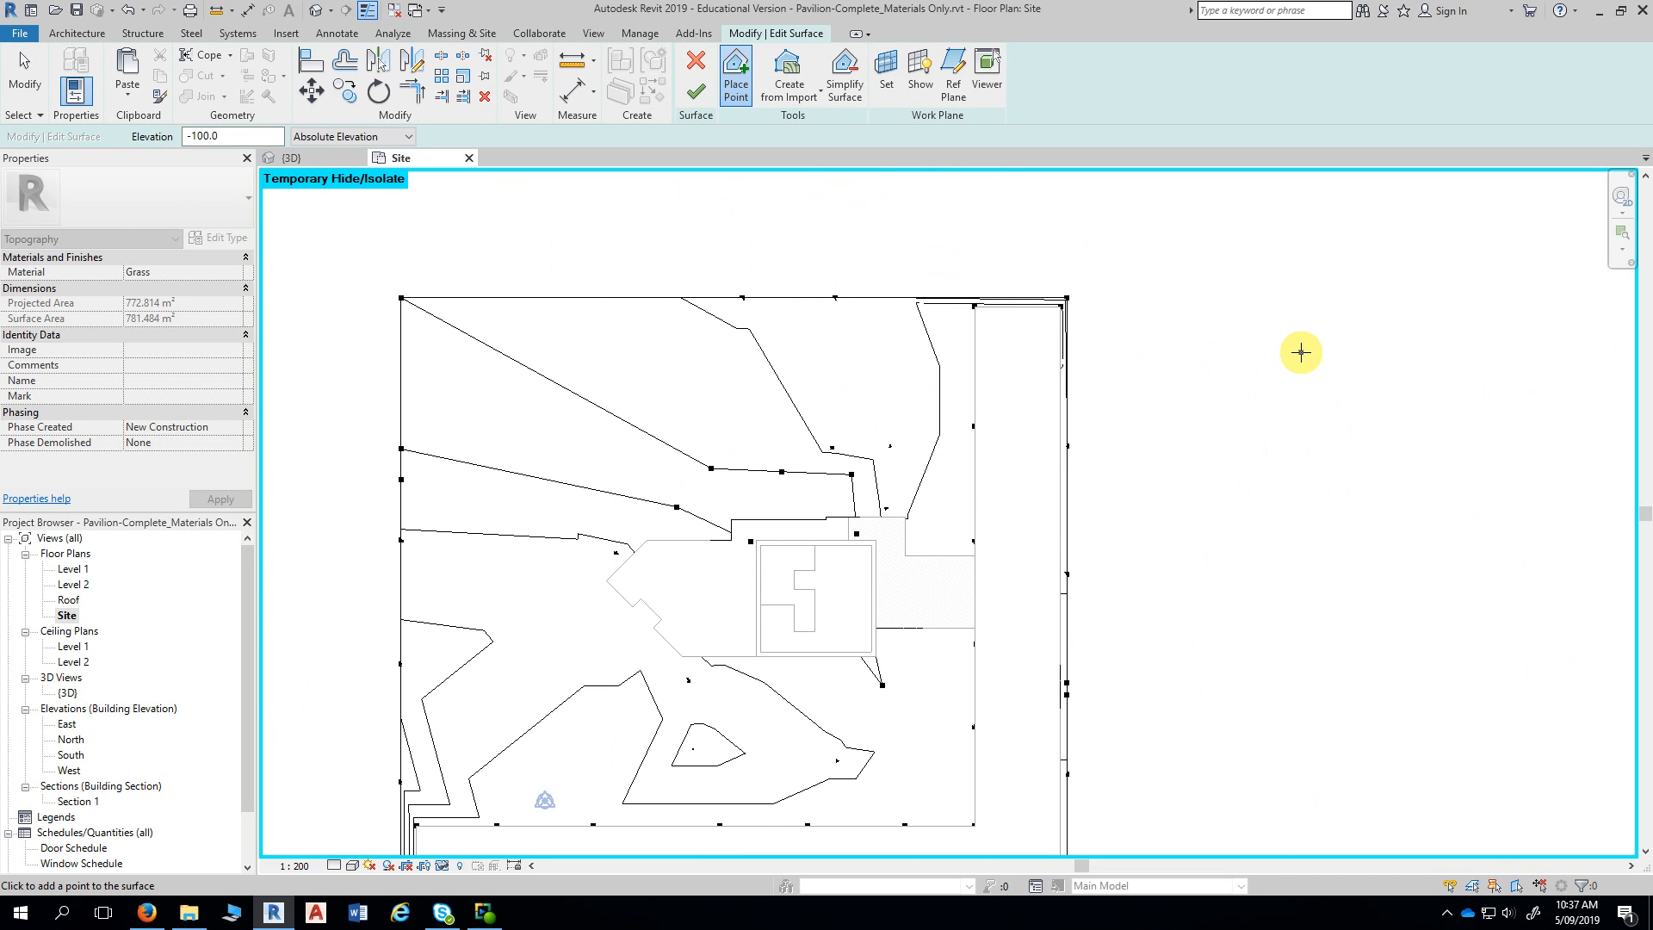
scroll(1271, 309, "down", 2)
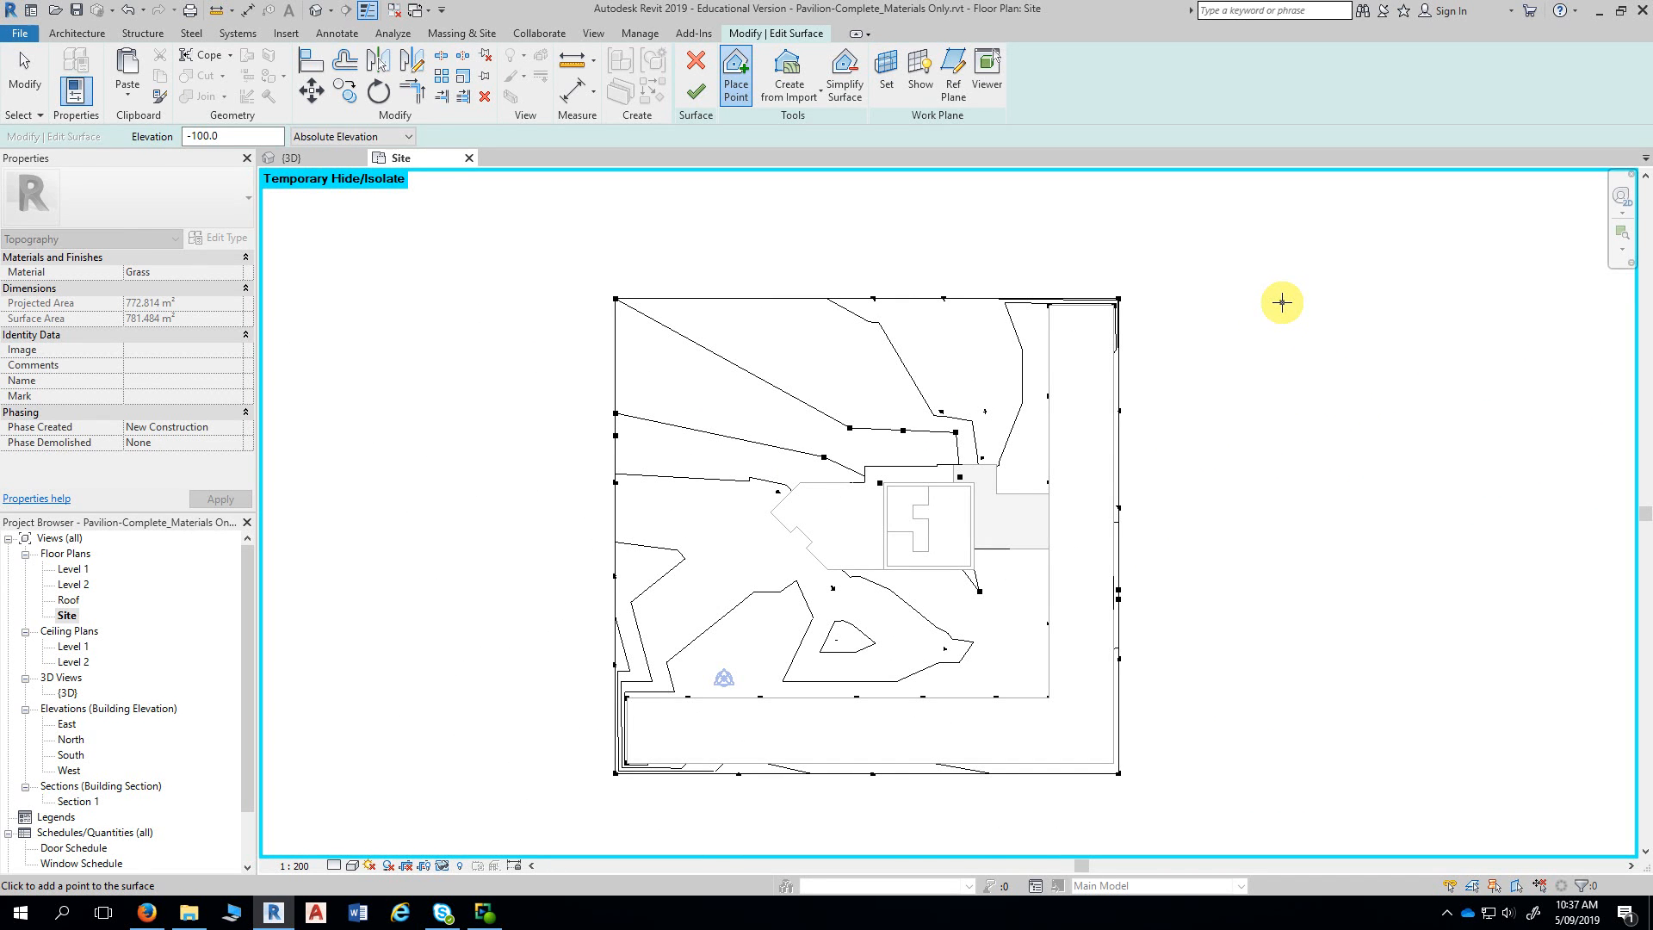
middle_click_drag(1265, 380, 1299, 284)
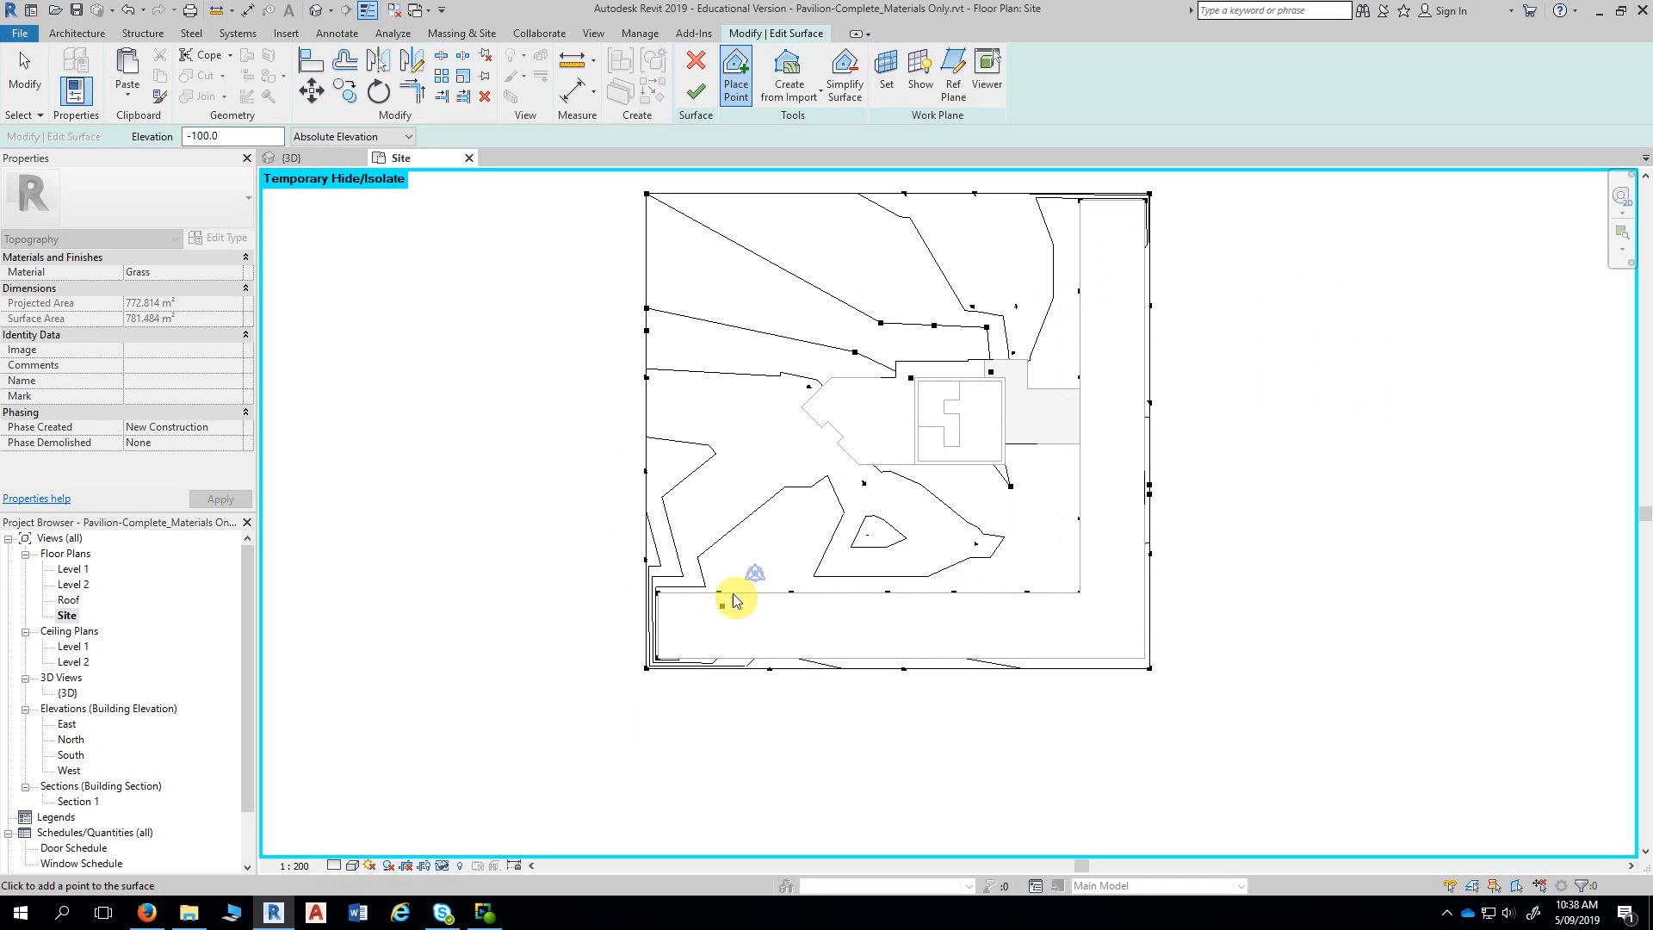
- Place -100 elevation points at the Driveway & Path pad's northeast corner, its inner corner and its northern junction with the roadway
left_click(324, 190)
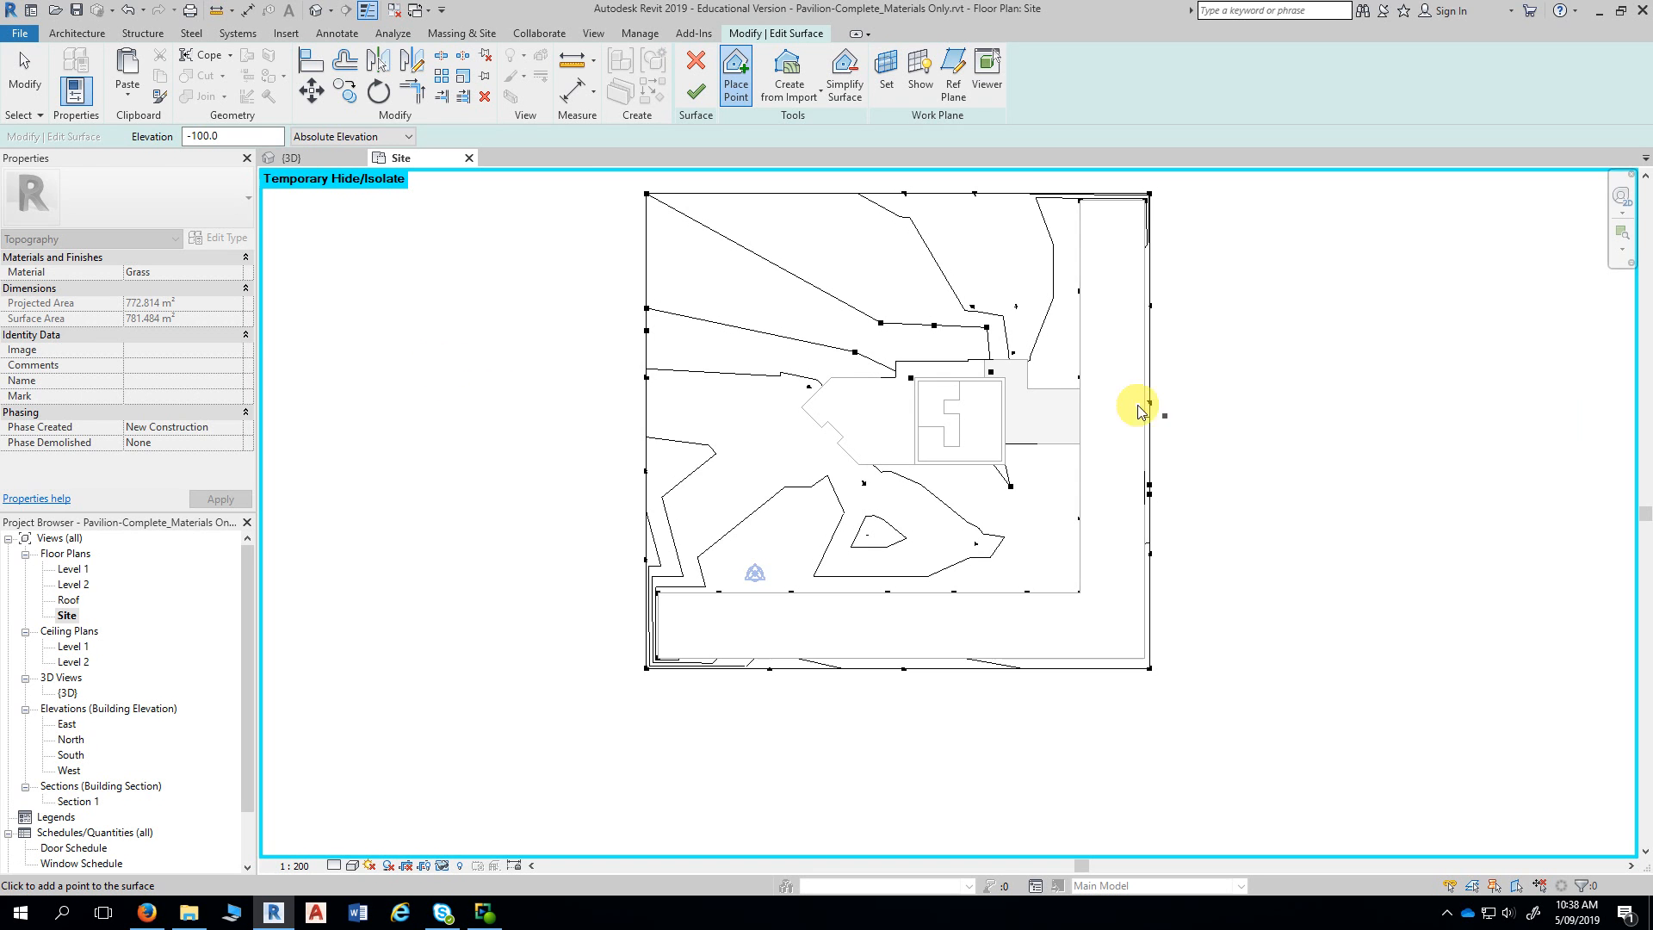
scroll(1047, 379, "up", 4)
scroll(1032, 368, "up", 3)
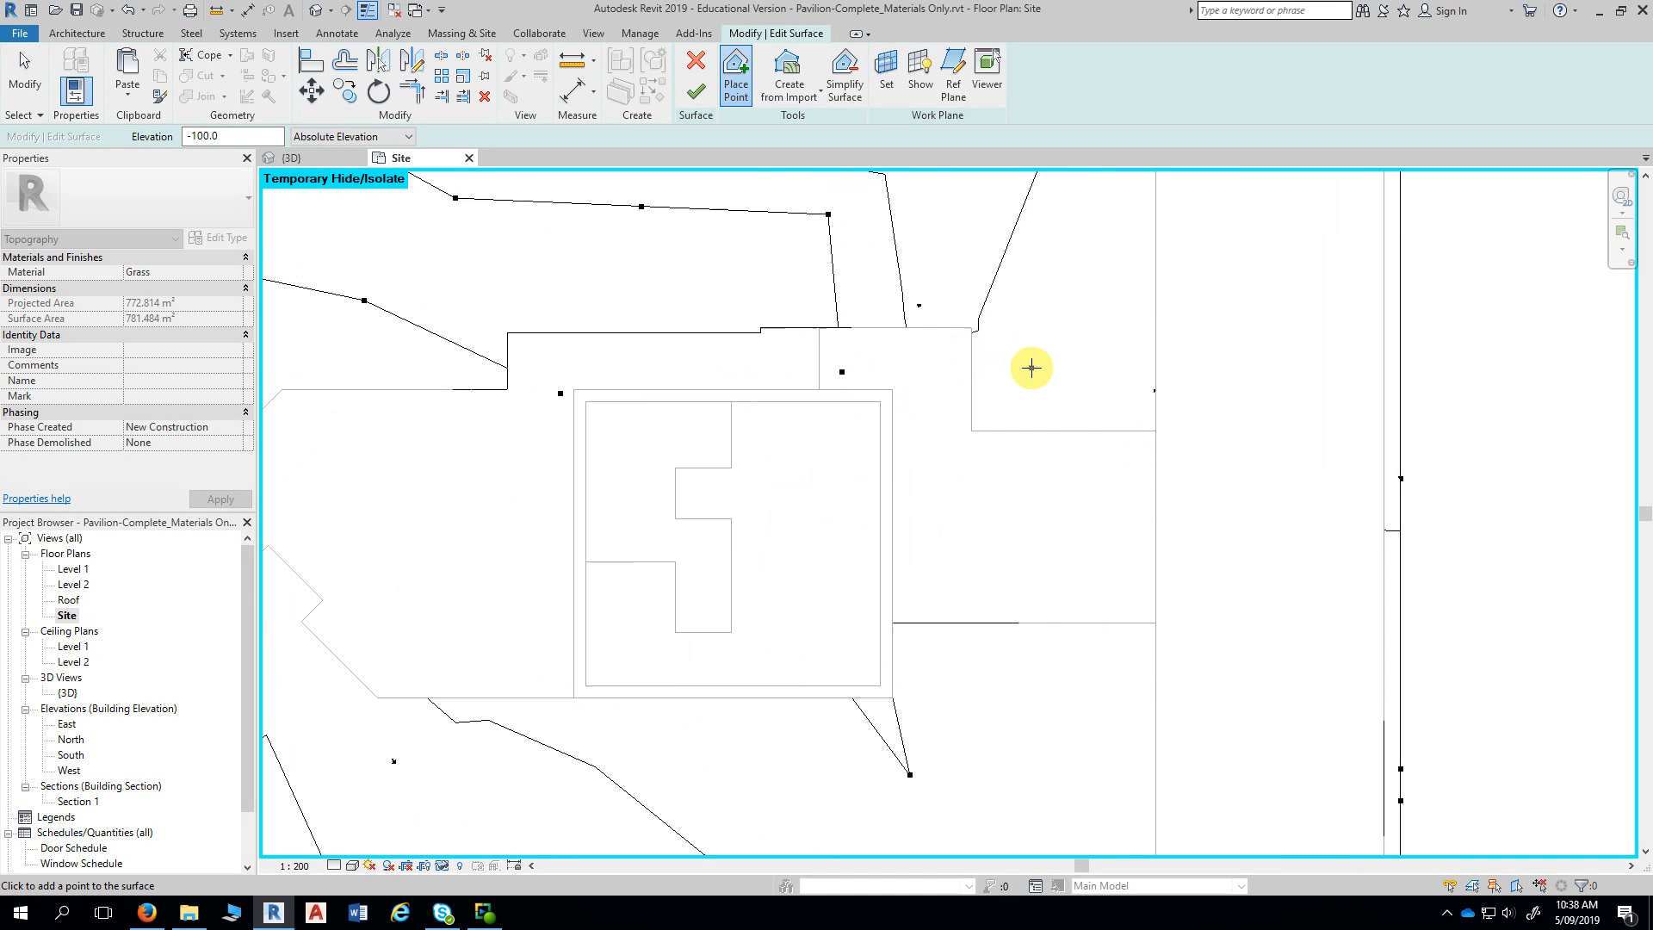
middle_click_drag(1032, 367, 956, 313)
scroll(955, 314, "up", 1)
left_click(937, 314)
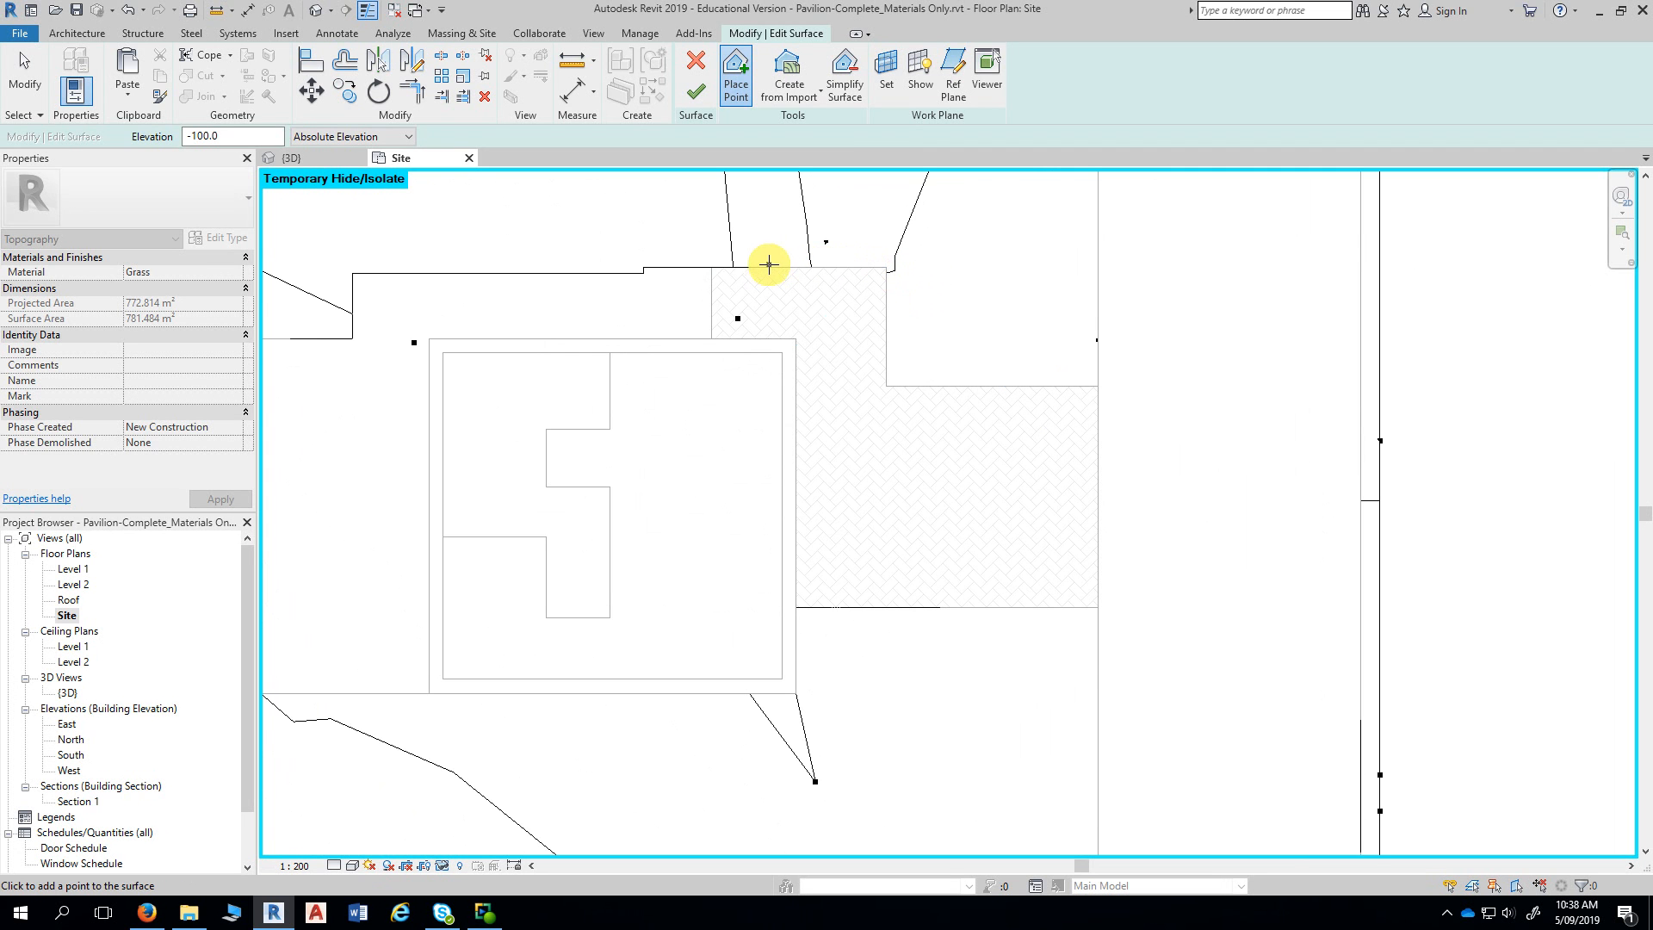
left_click(886, 267)
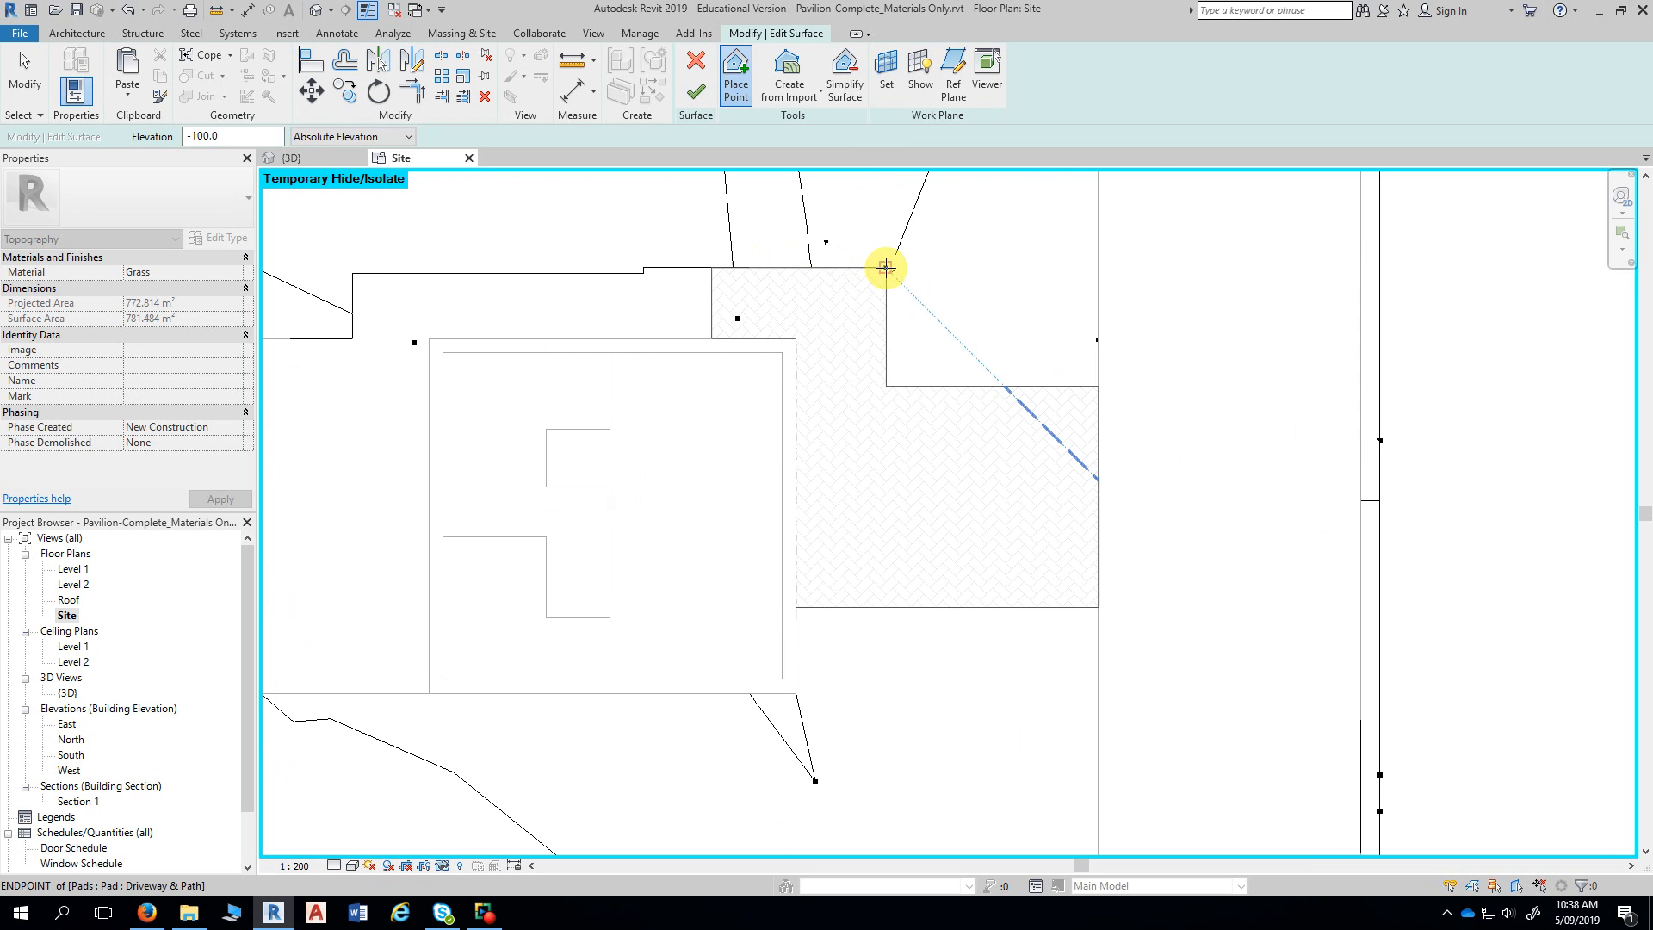
left_click(886, 386)
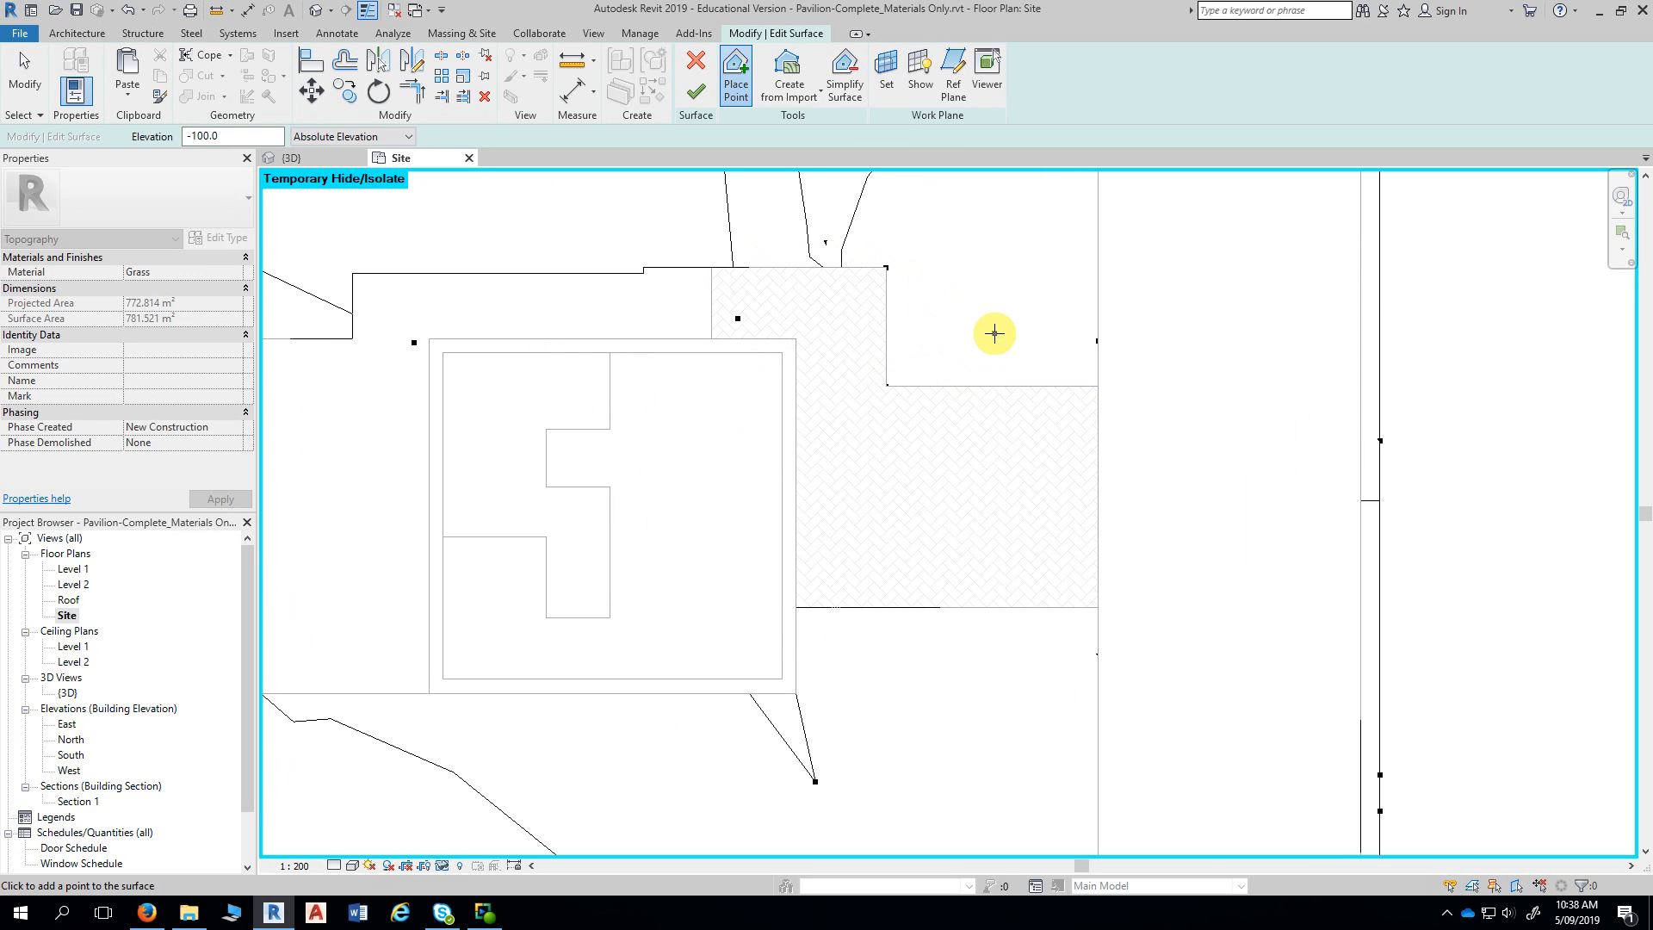
left_click(1094, 385)
- Place -100 elevation points along the Driveway & Path pad's south edge, including its roadway junction and the middle of the edge
middle_click_drag(967, 352, 969, 233)
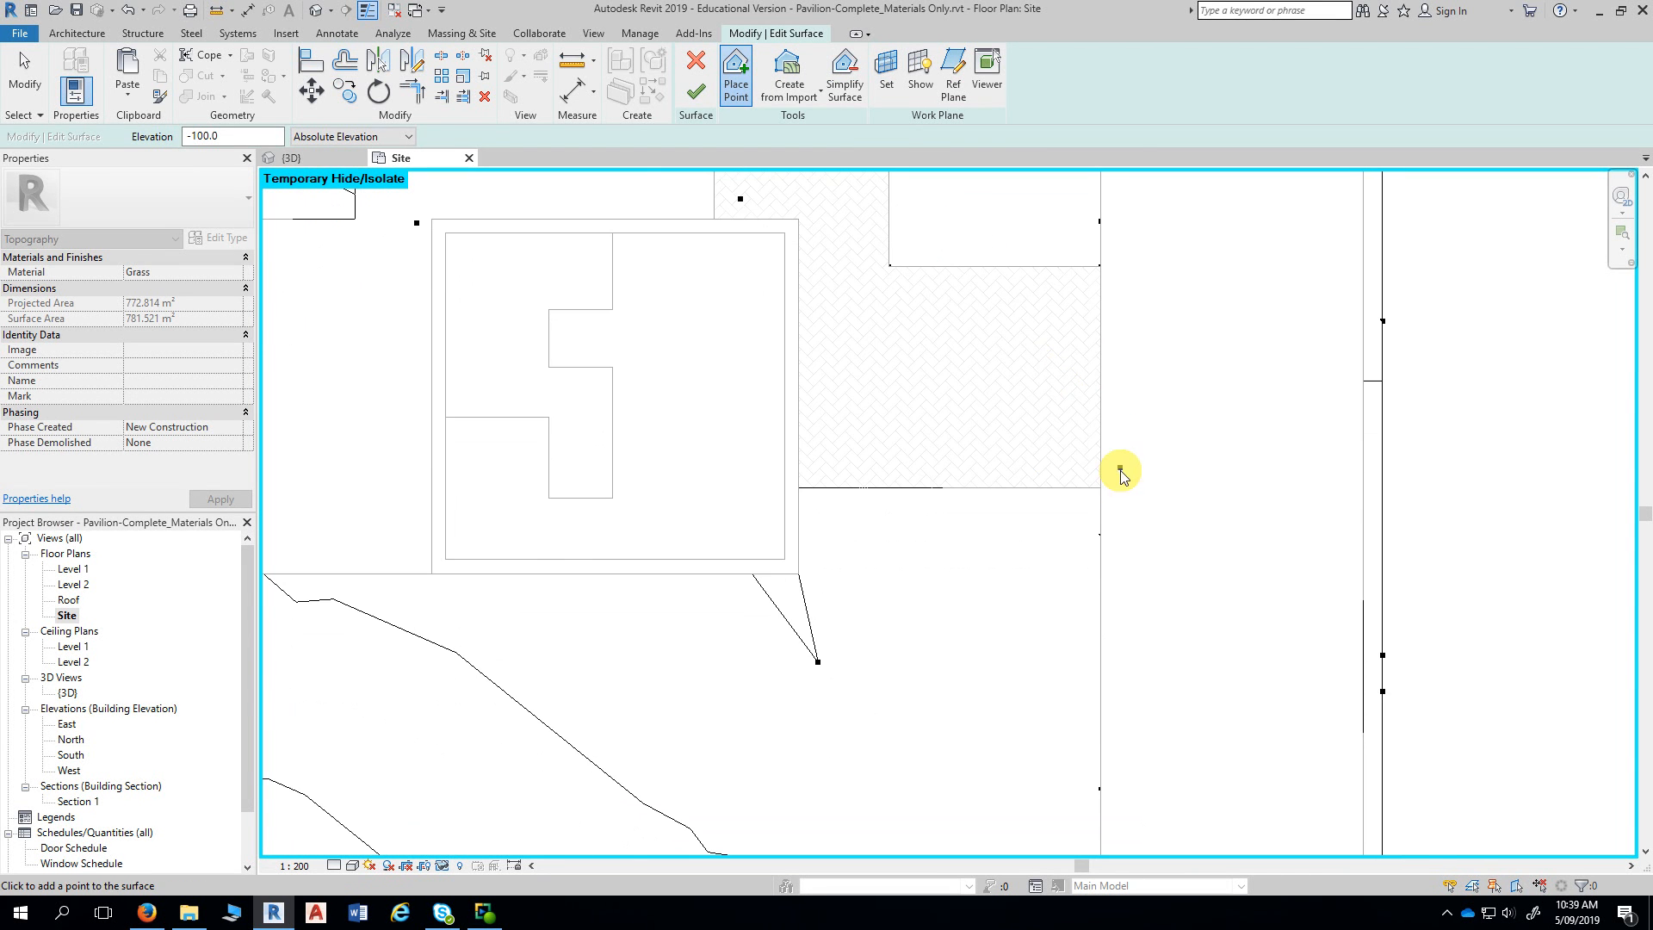
left_click(1101, 488)
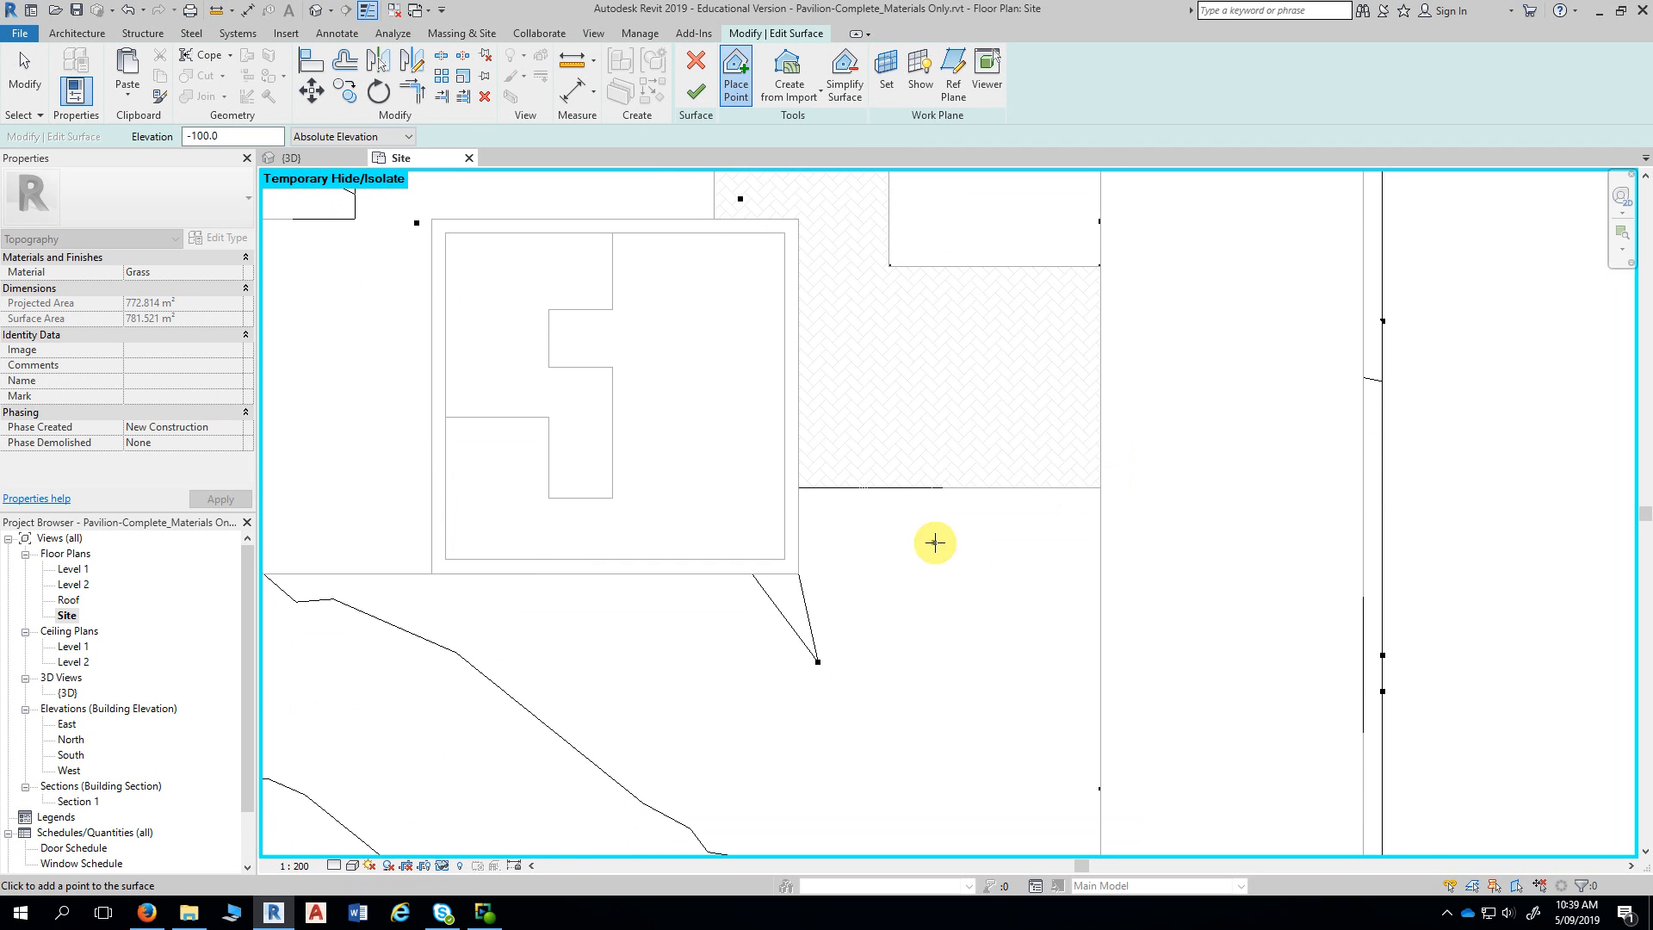
left_click(798, 492)
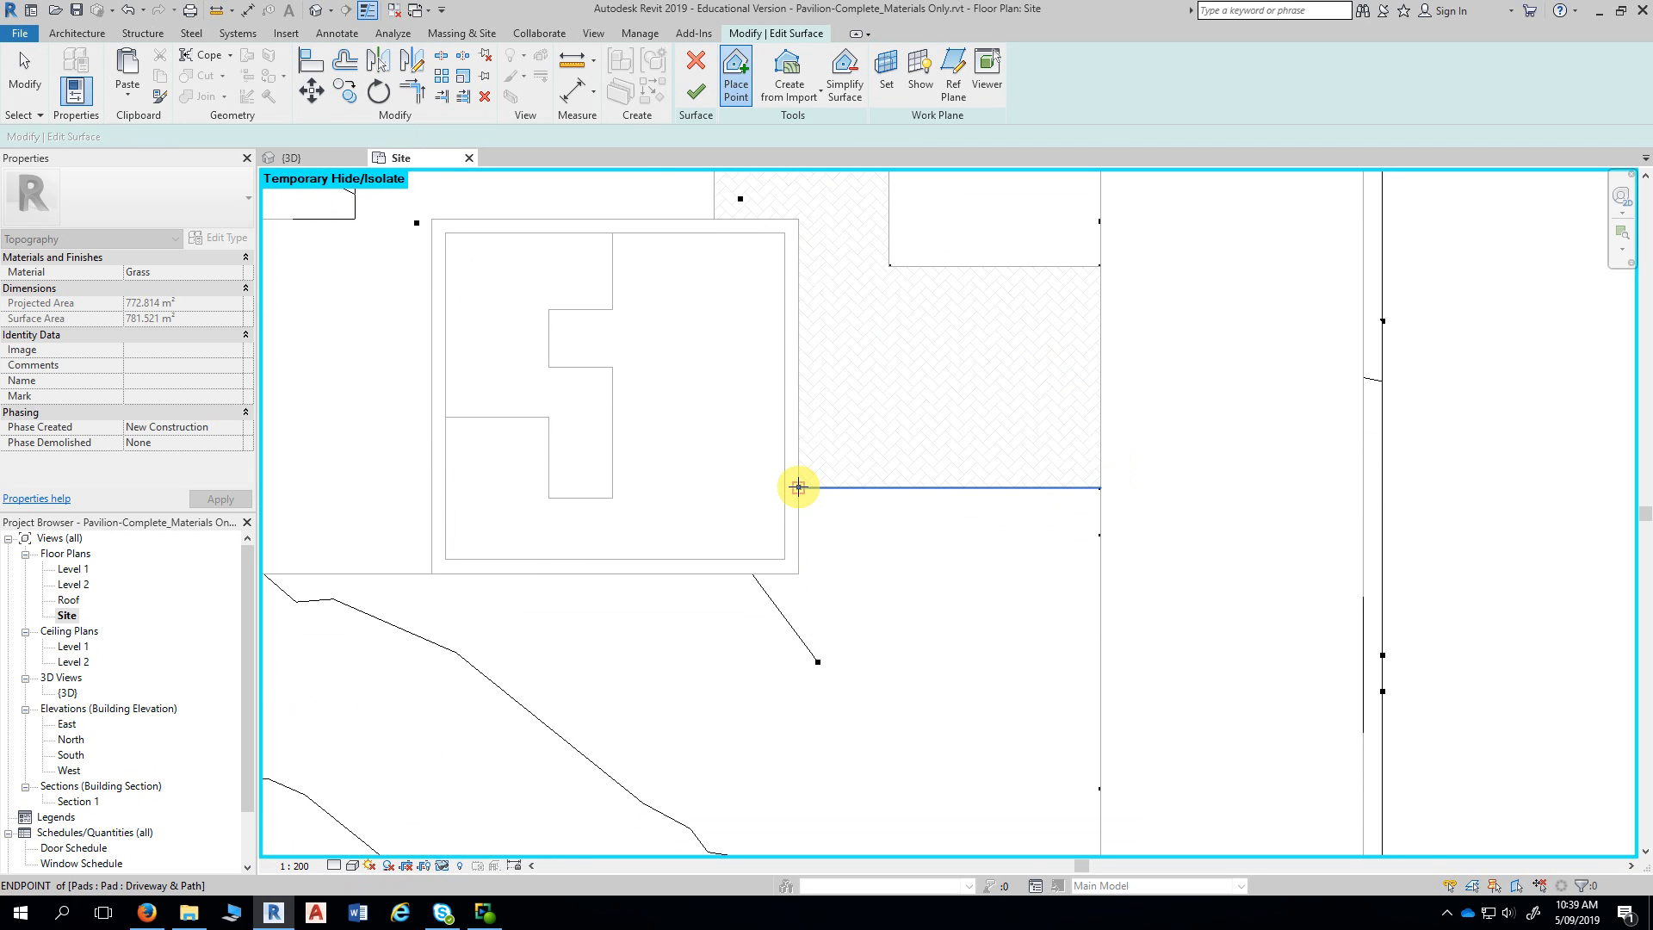
left_click(943, 488)
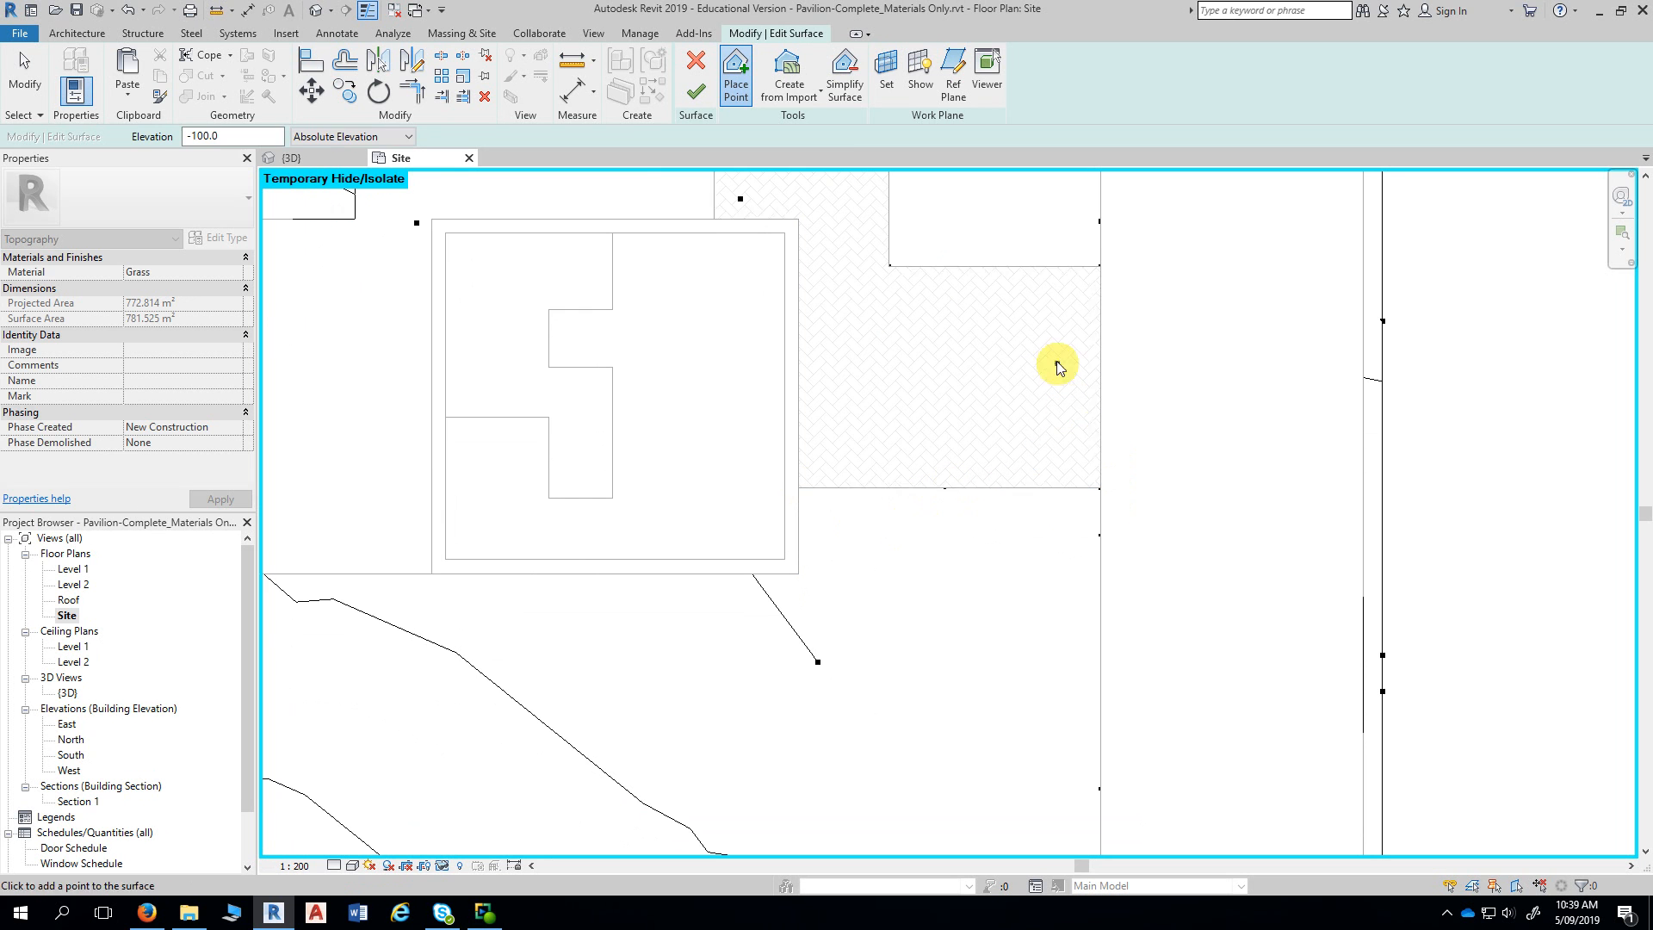
- Add -100 elevation points midway along the driveway's north edge, the path's east edge and the path's north edge
left_click(1000, 267)
middle_click_drag(1012, 194, 1030, 342)
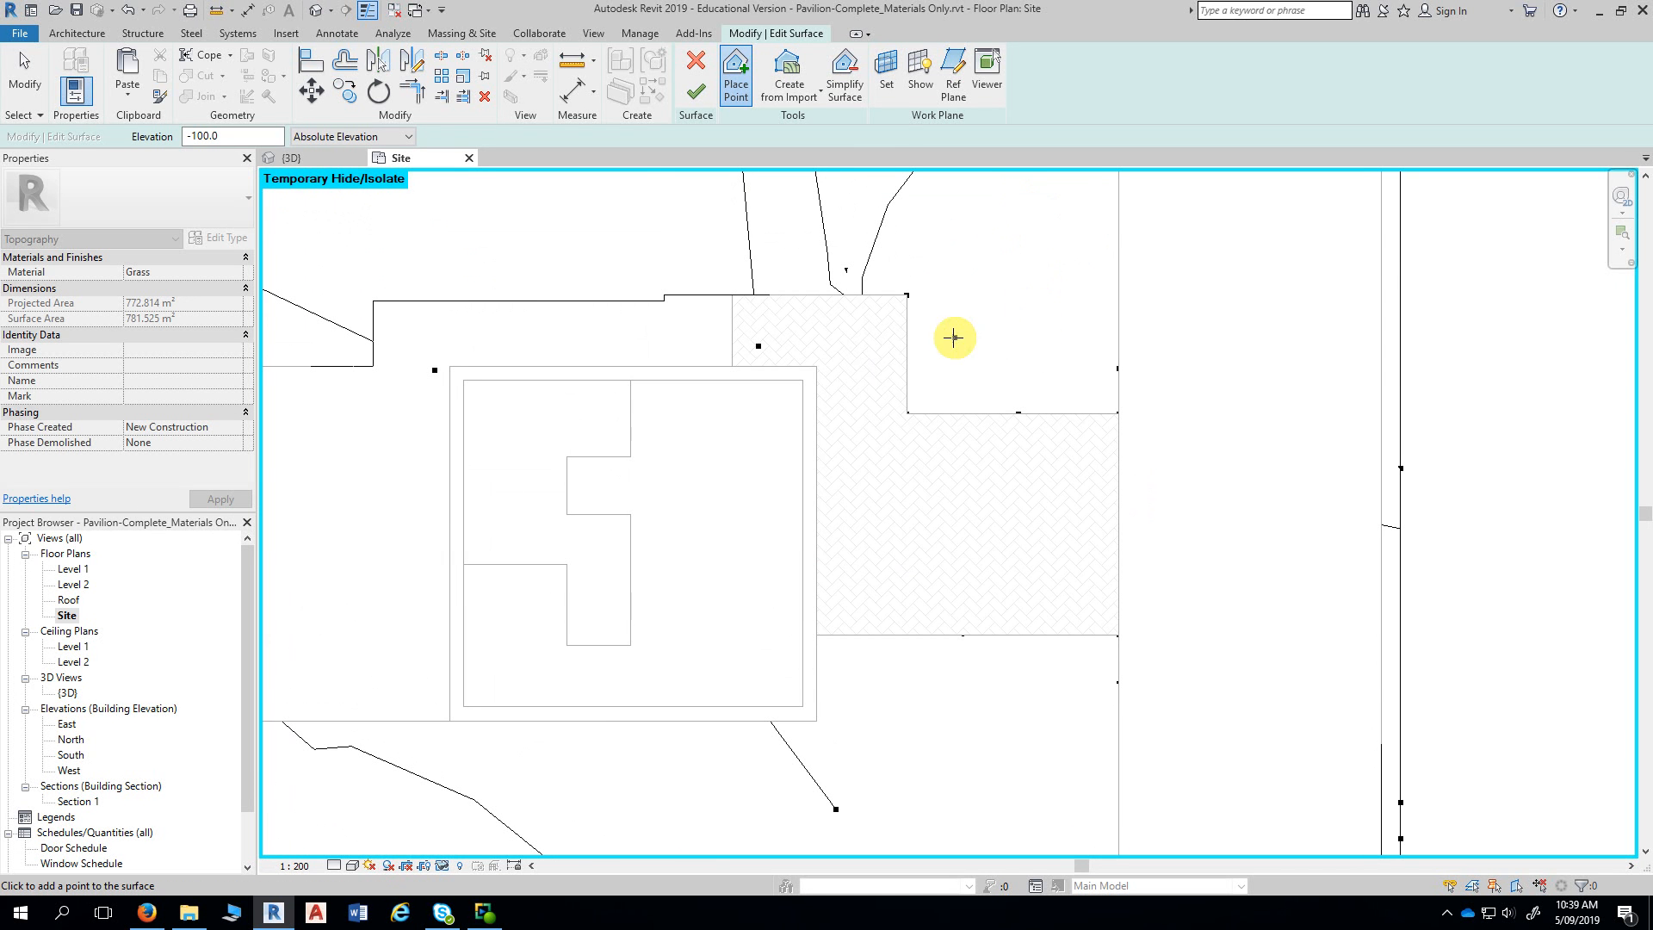
left_click(908, 346)
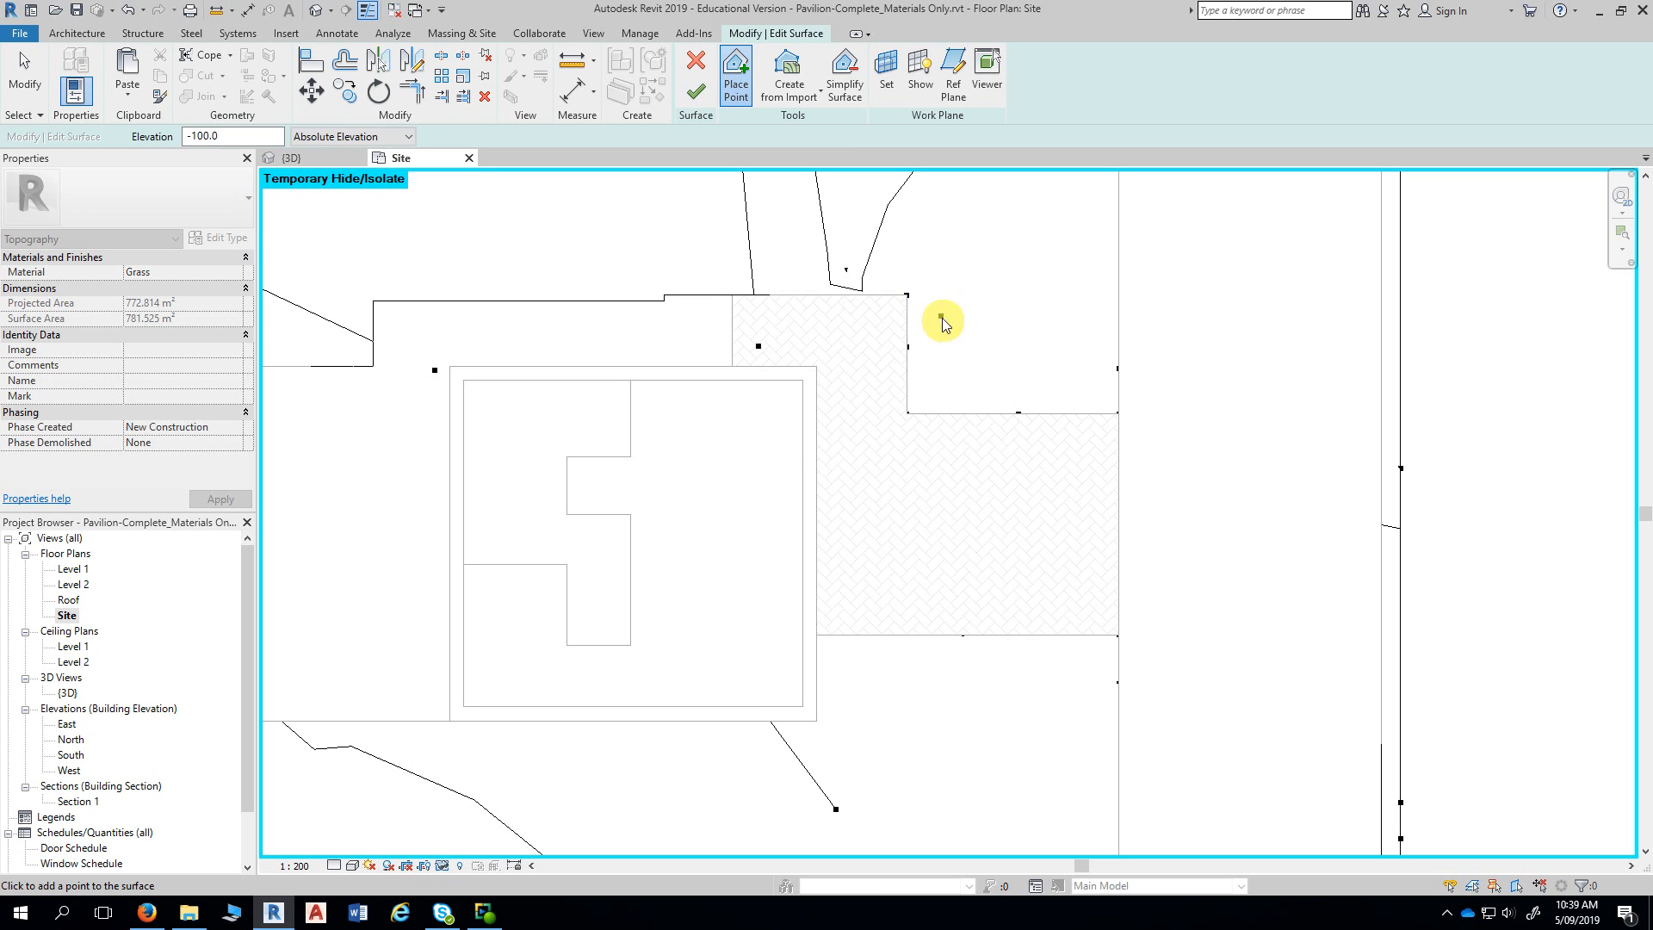
left_click(827, 294)
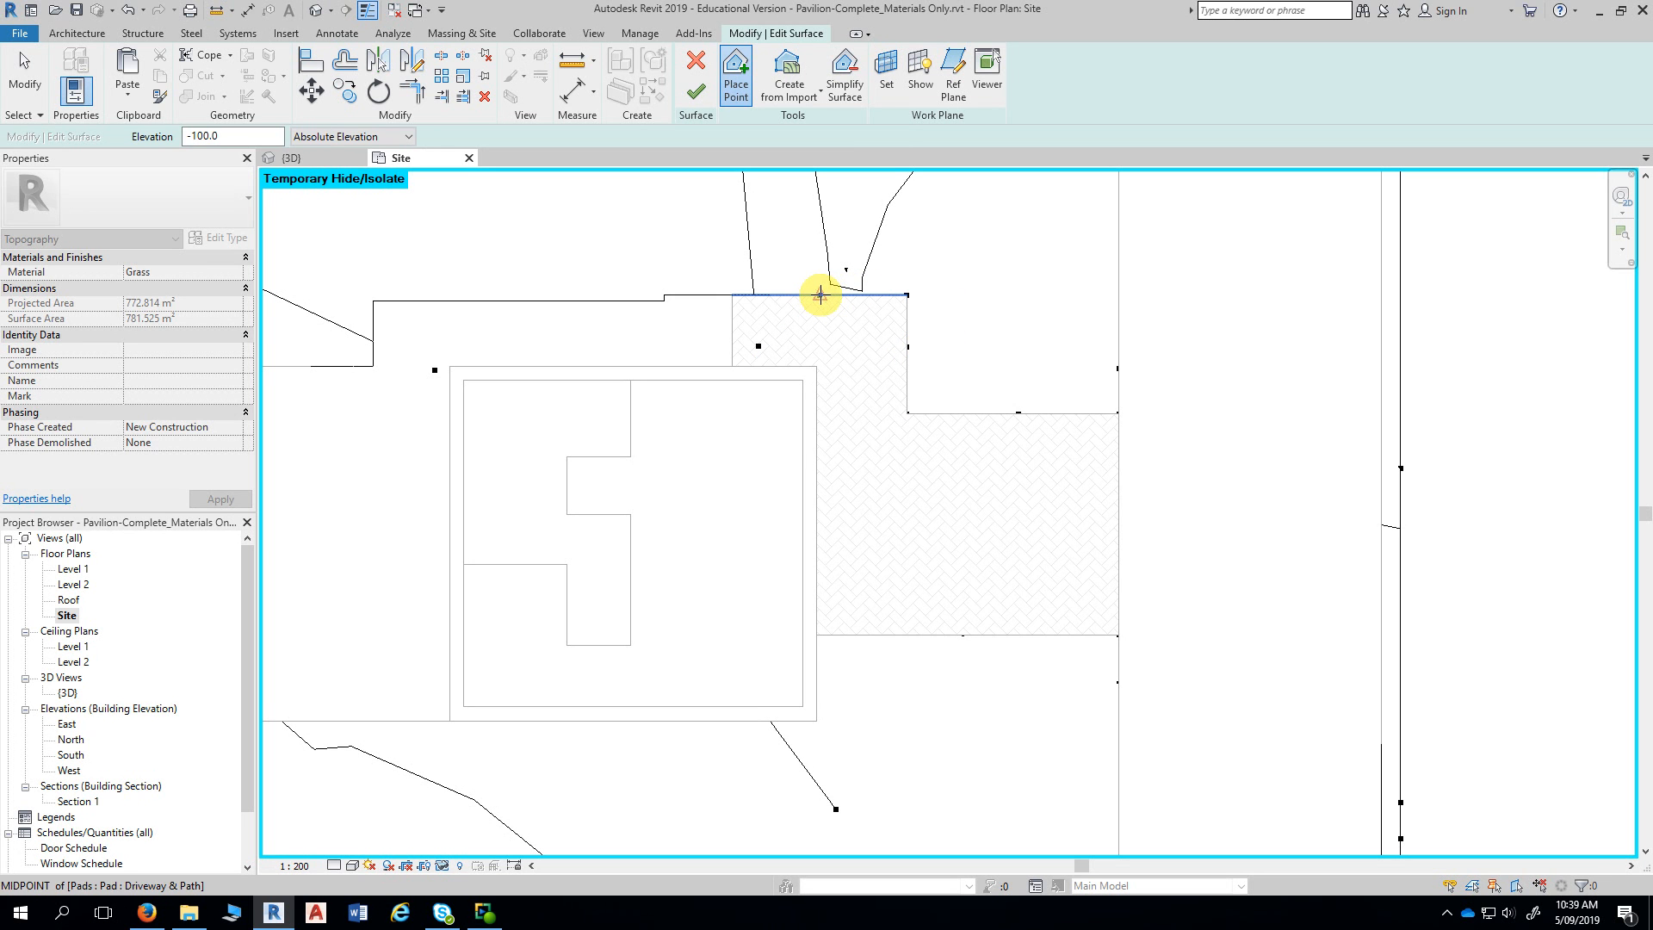
left_click(741, 297)
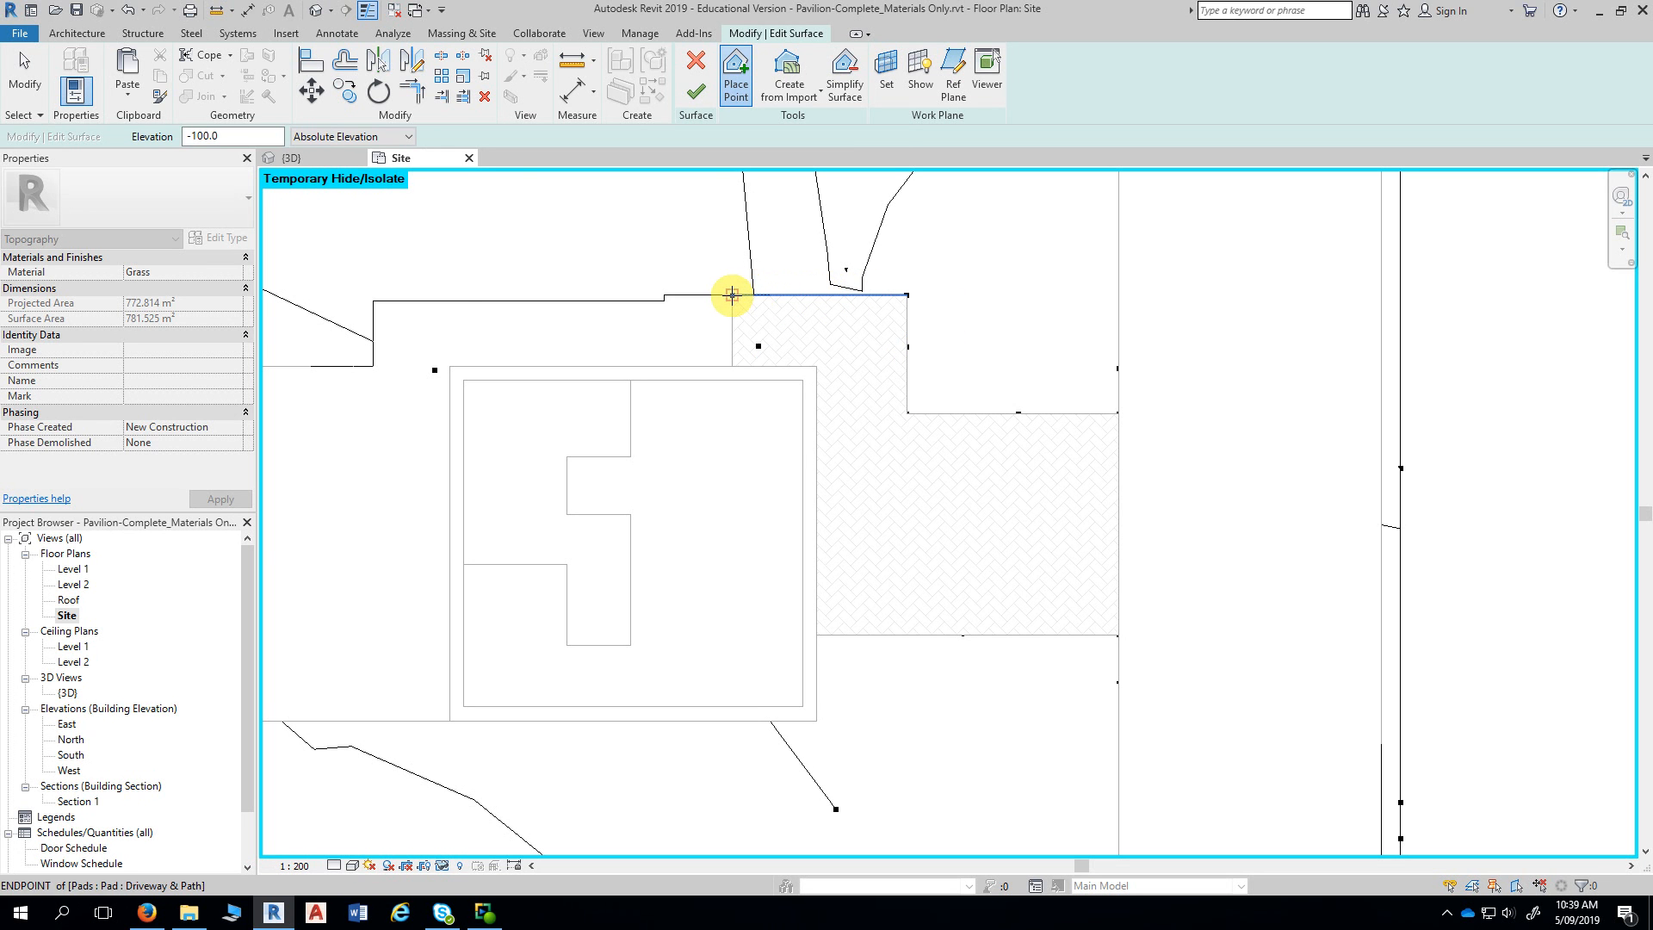
left_click(818, 295)
- Finish editing the topography surface, keeping the added points
mouse_move(1236, 364)
middle_mouse_down()
mouse_move(1250, 338)
mouse_move(1237, 317)
middle_mouse_up()
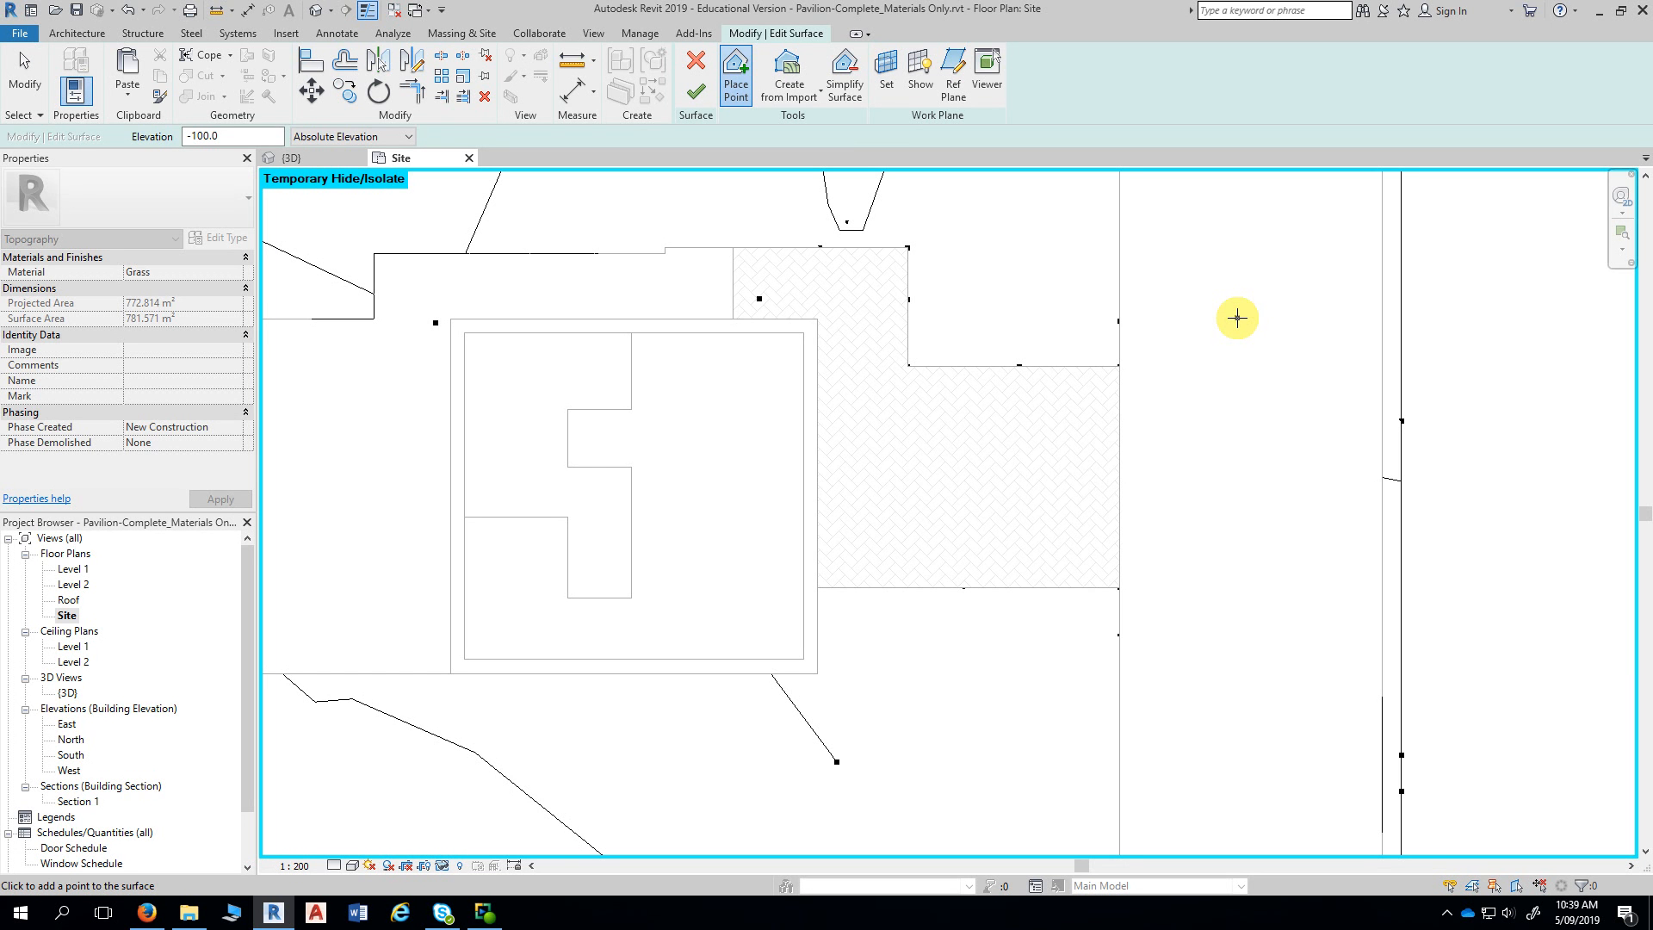
scroll(1373, 413, "down", 3)
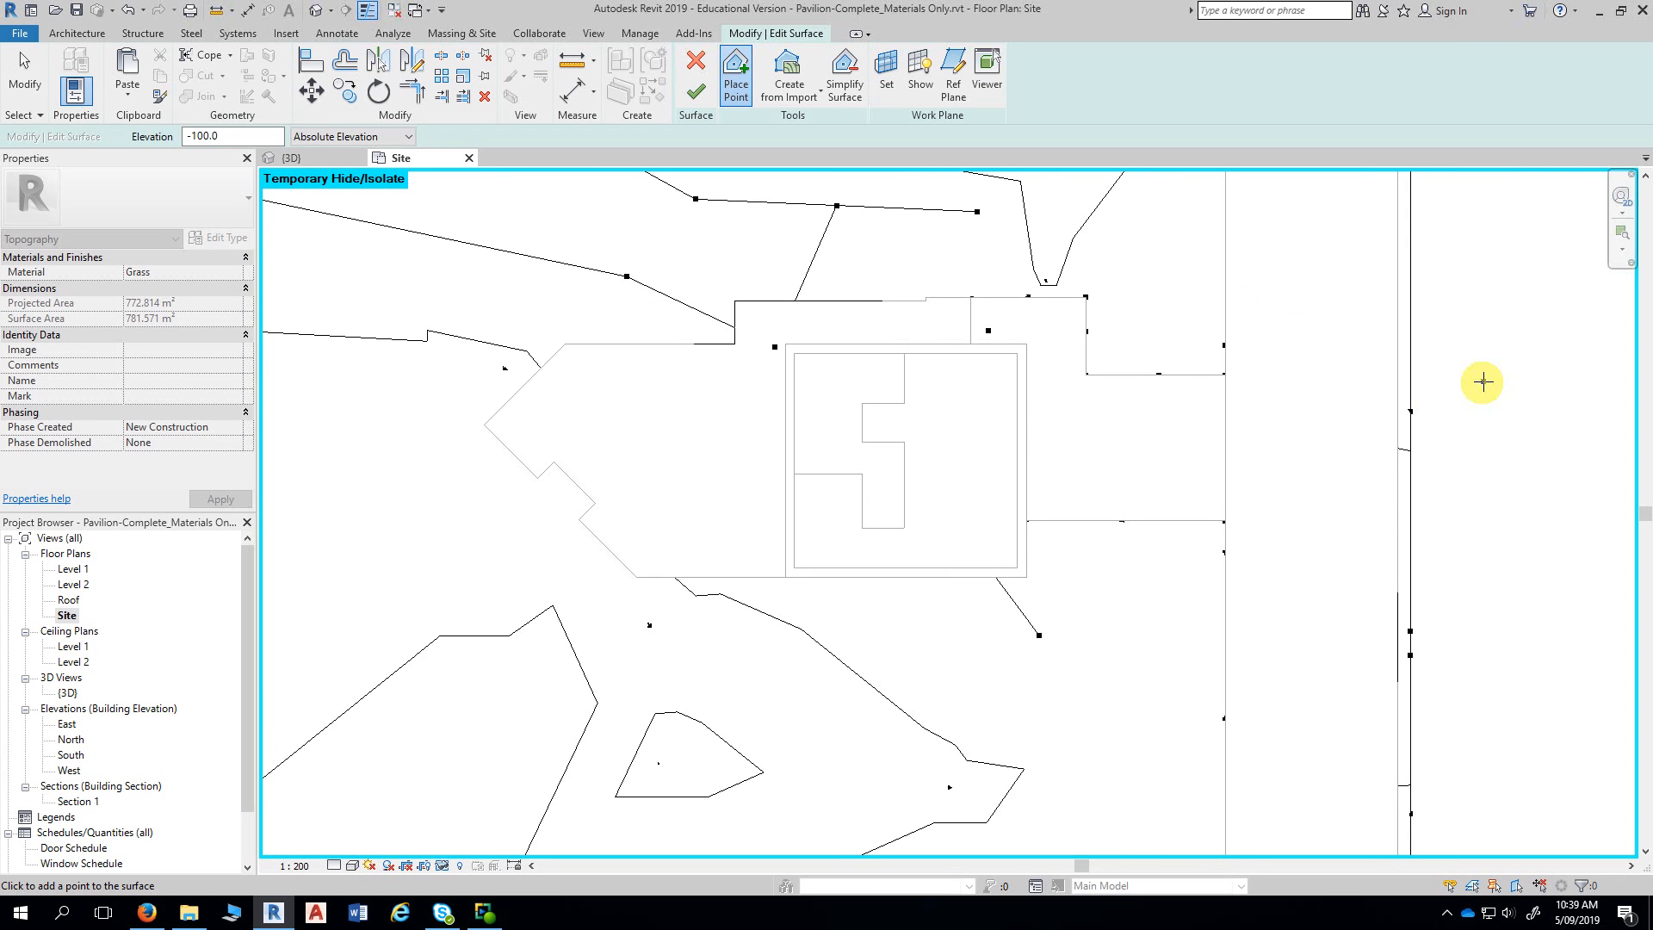
left_click(1170, 188)
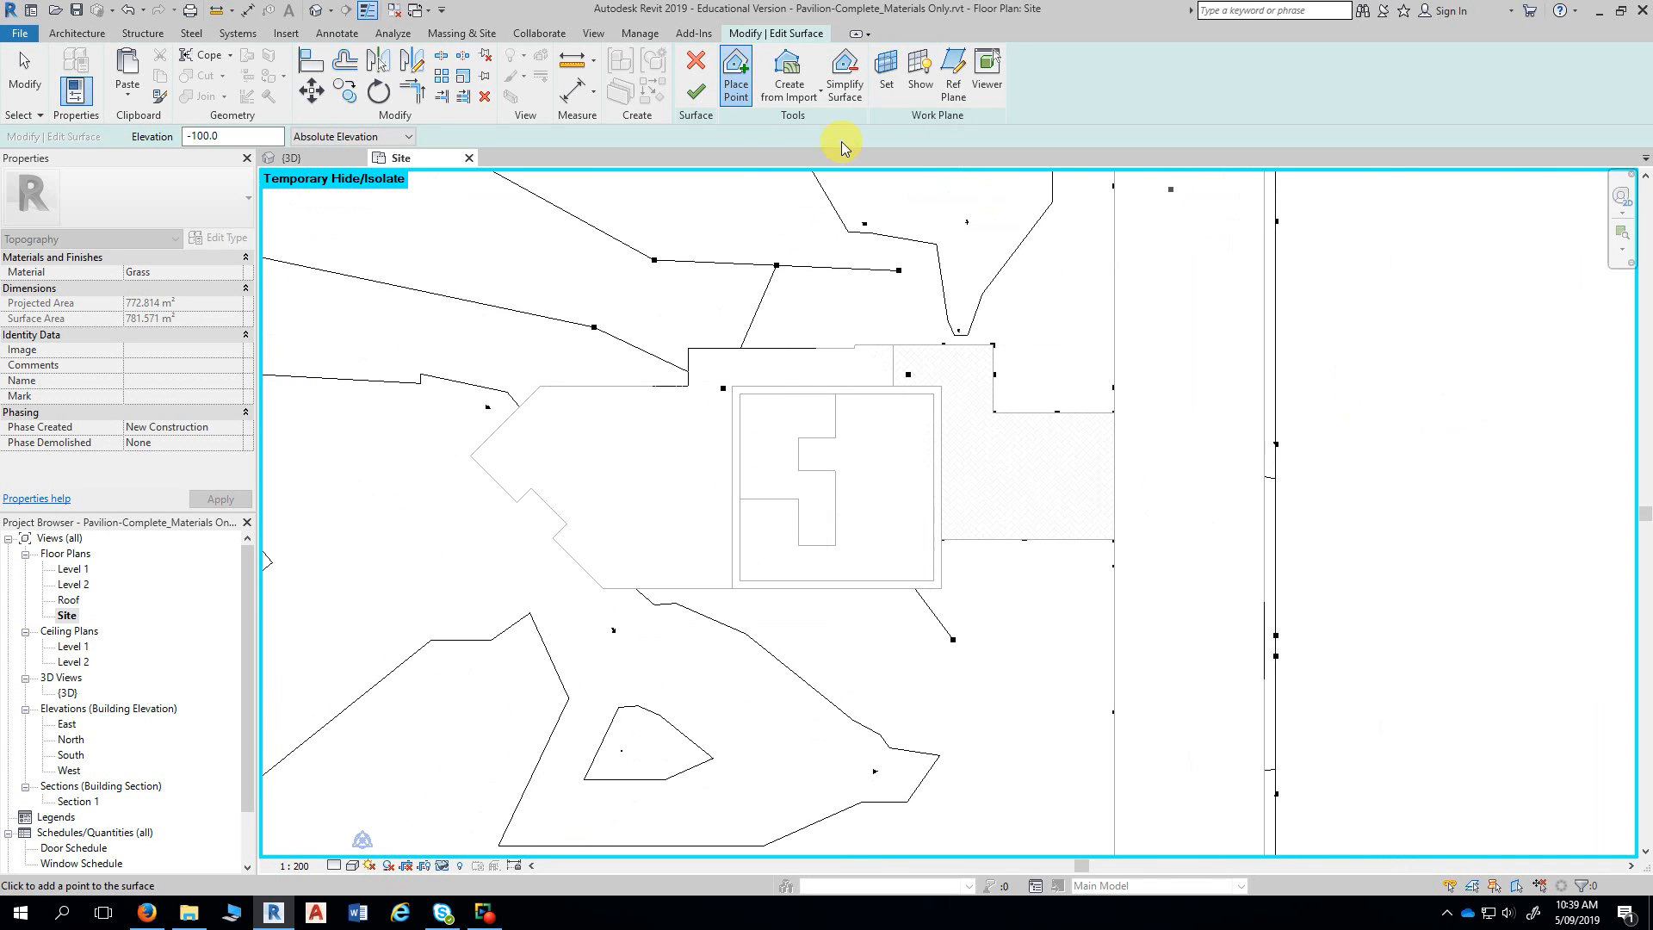
left_click(694, 94)
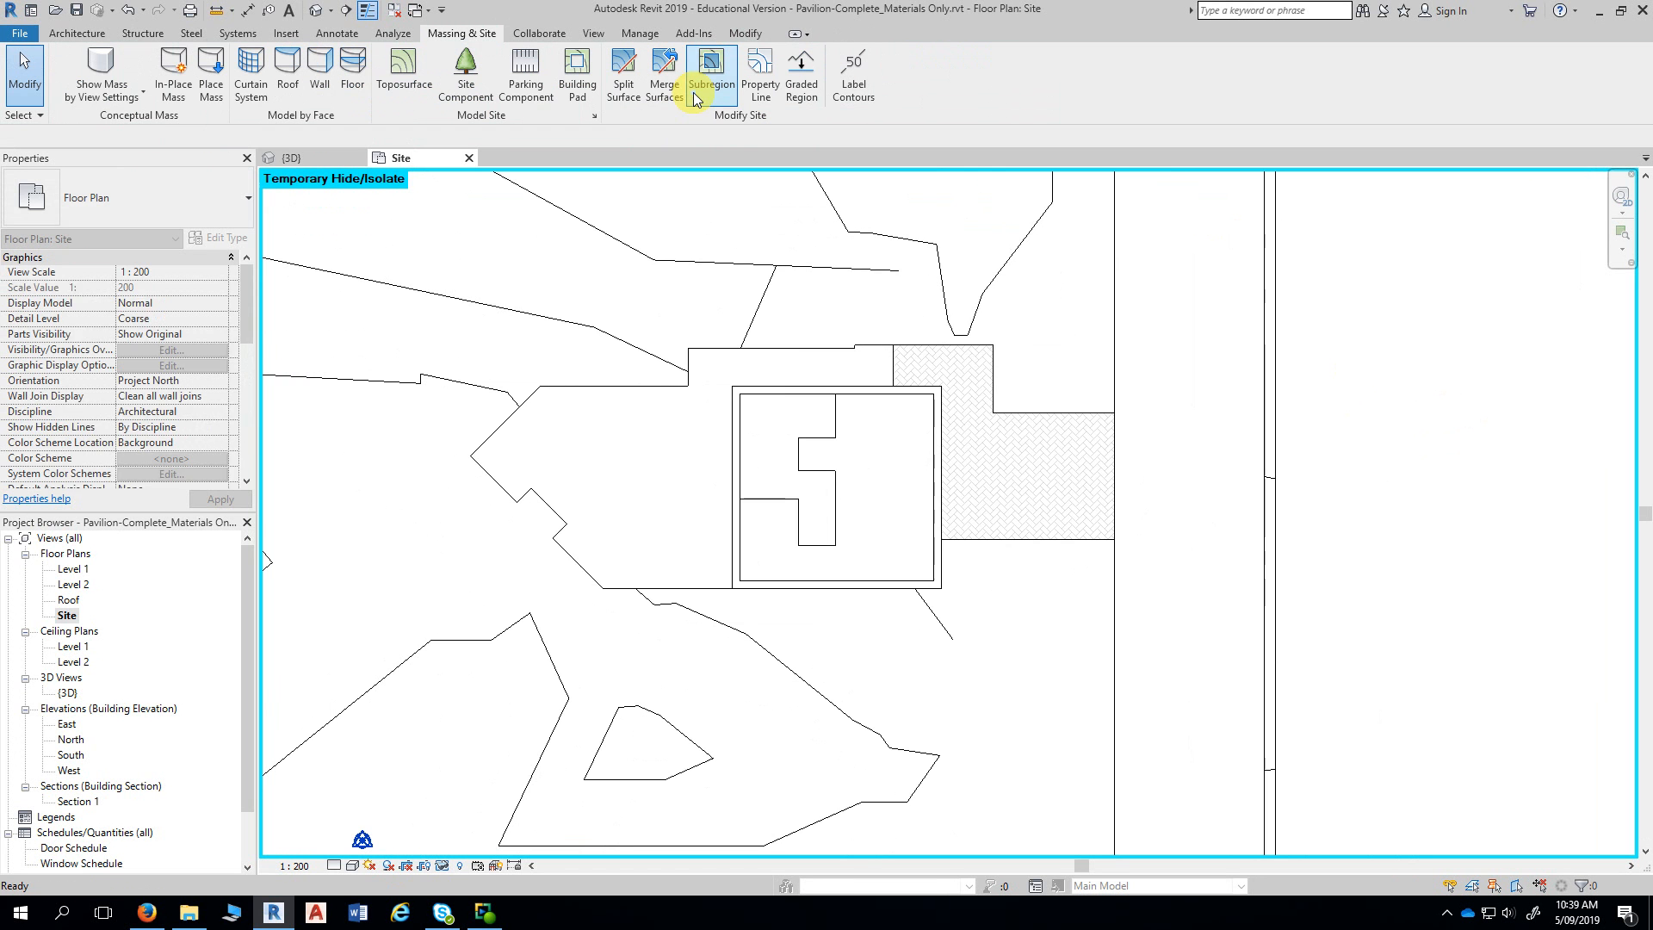
- Save the project without setting reminder intervals
scroll(1370, 475, "down", 3)
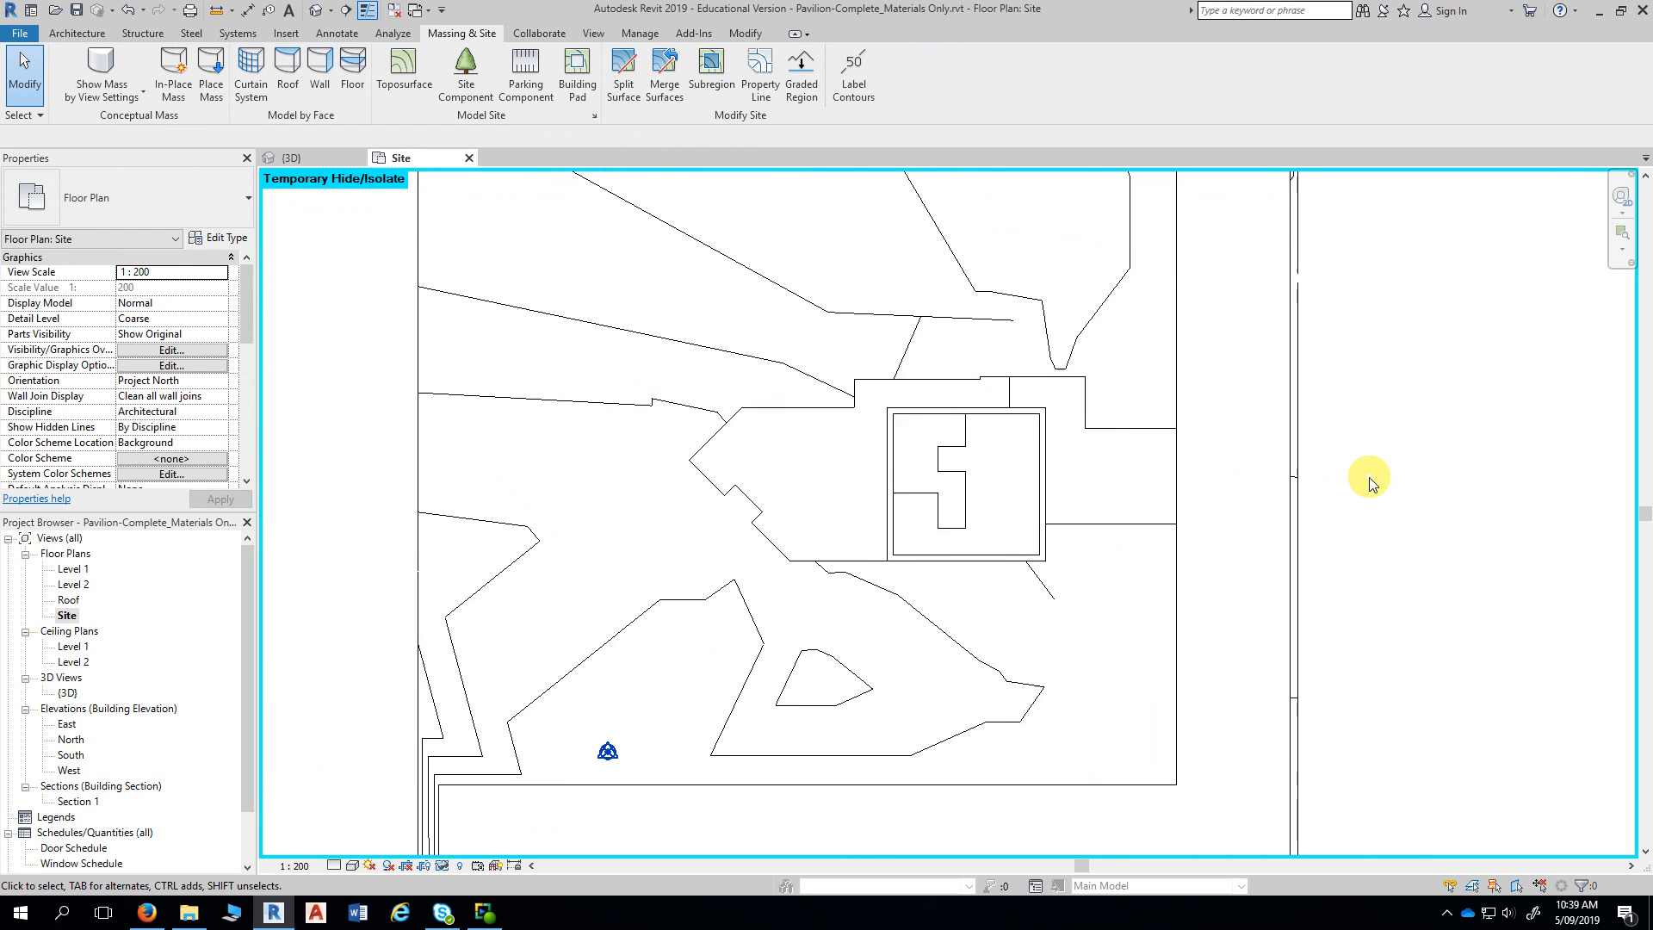
middle_click_drag(1430, 467, 1321, 484)
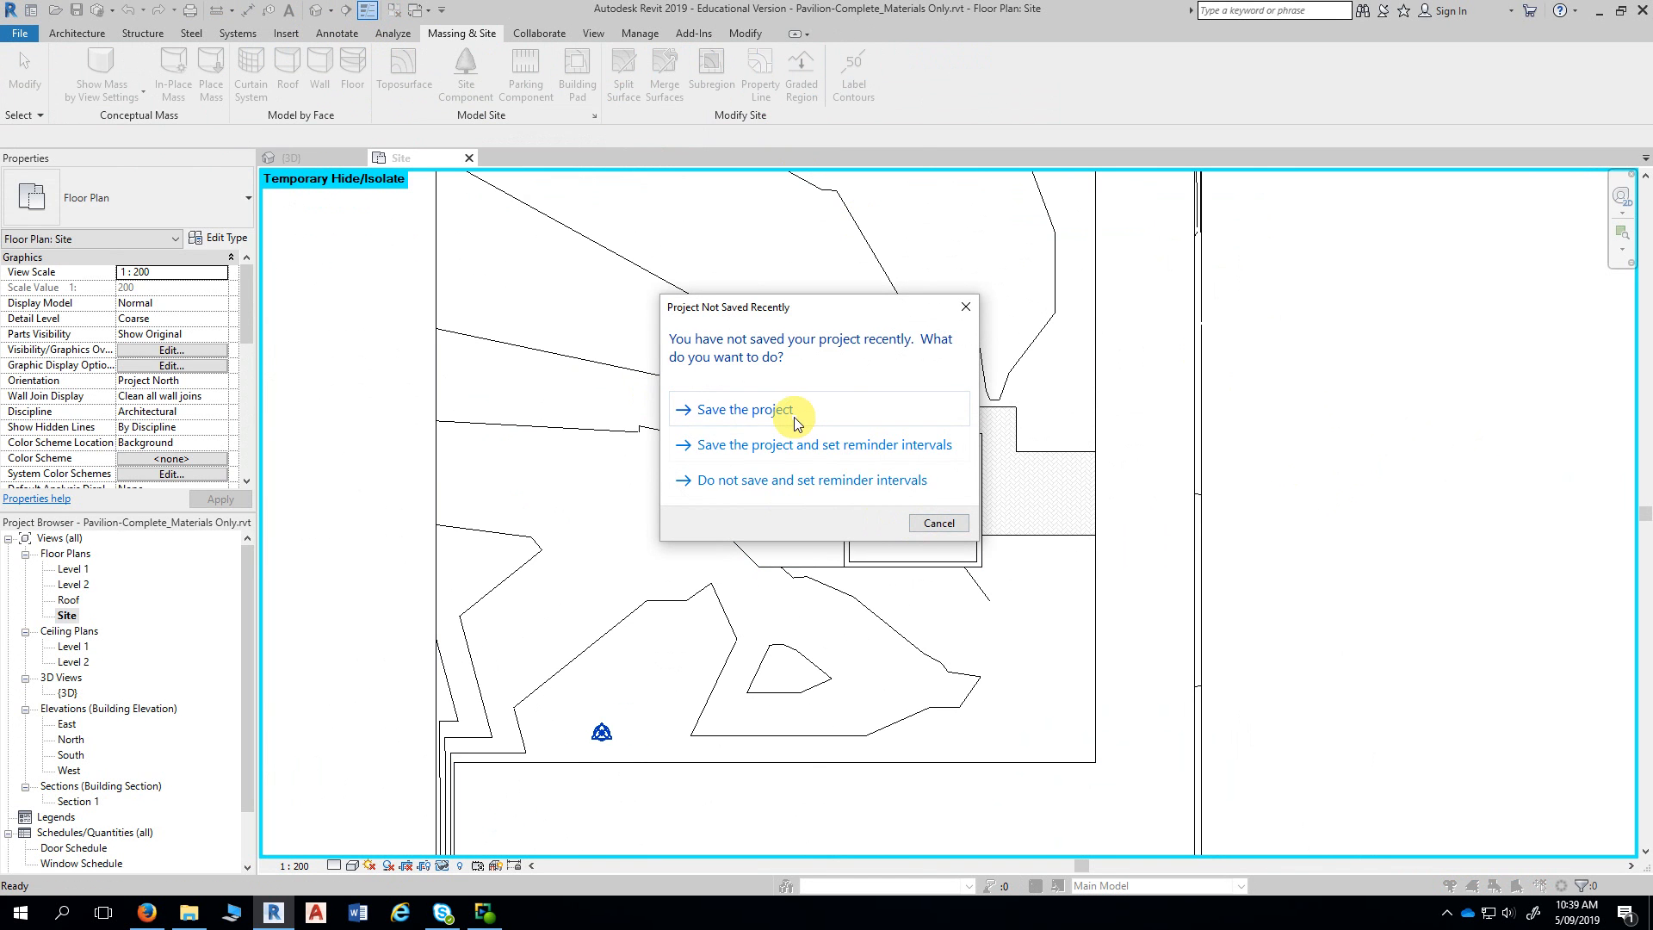
left_click(800, 420)
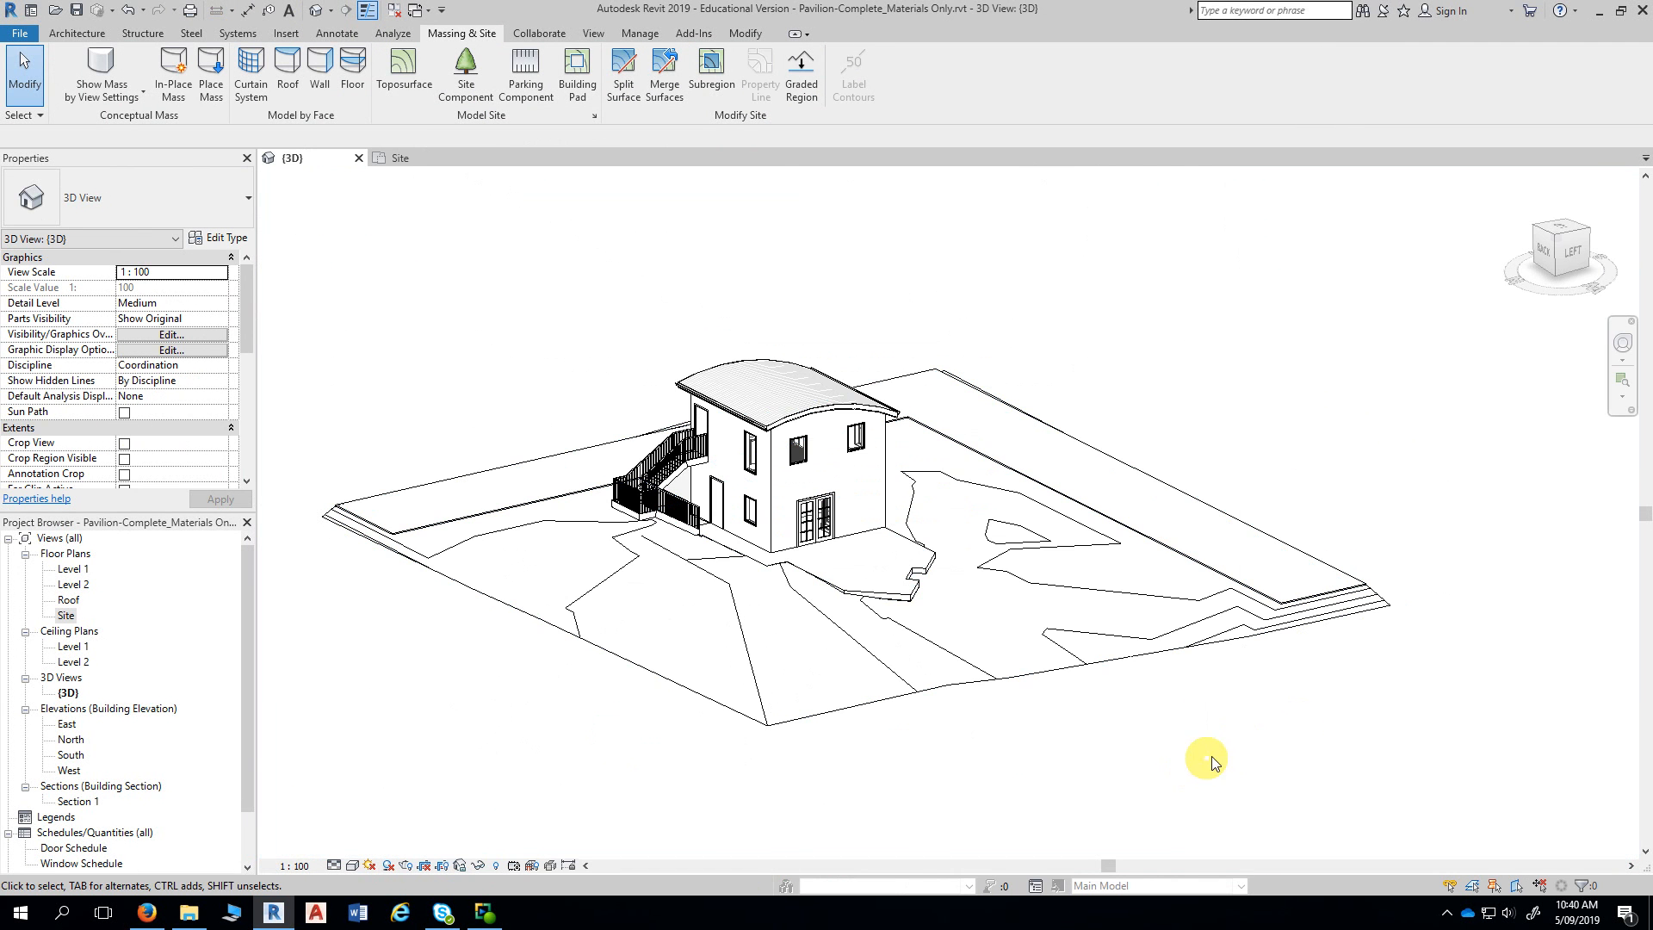
- Examine the driveway pad, the staircase base and the surrounding terrain from several angles in the 3D view
middle_click_drag(450, 686, 590, 694, "shift")
scroll(590, 688, "up", 5)
middle_click_drag(542, 598, 583, 674)
scroll(580, 672, "up", 3)
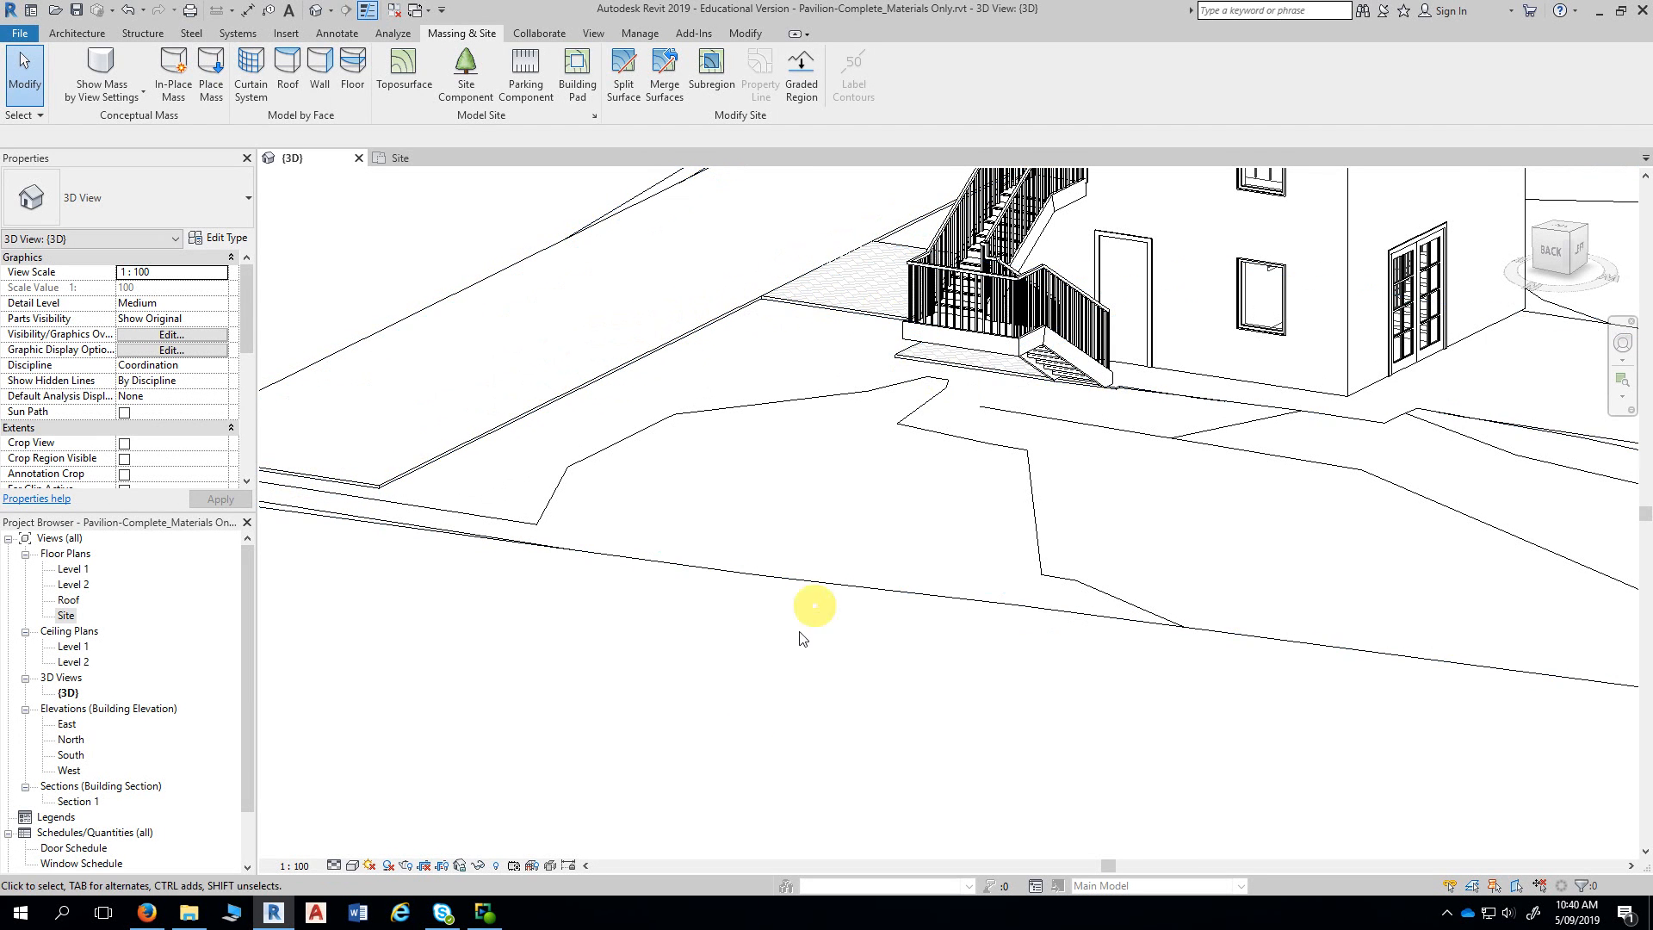
middle_click_drag(732, 769, 704, 757, "shift")
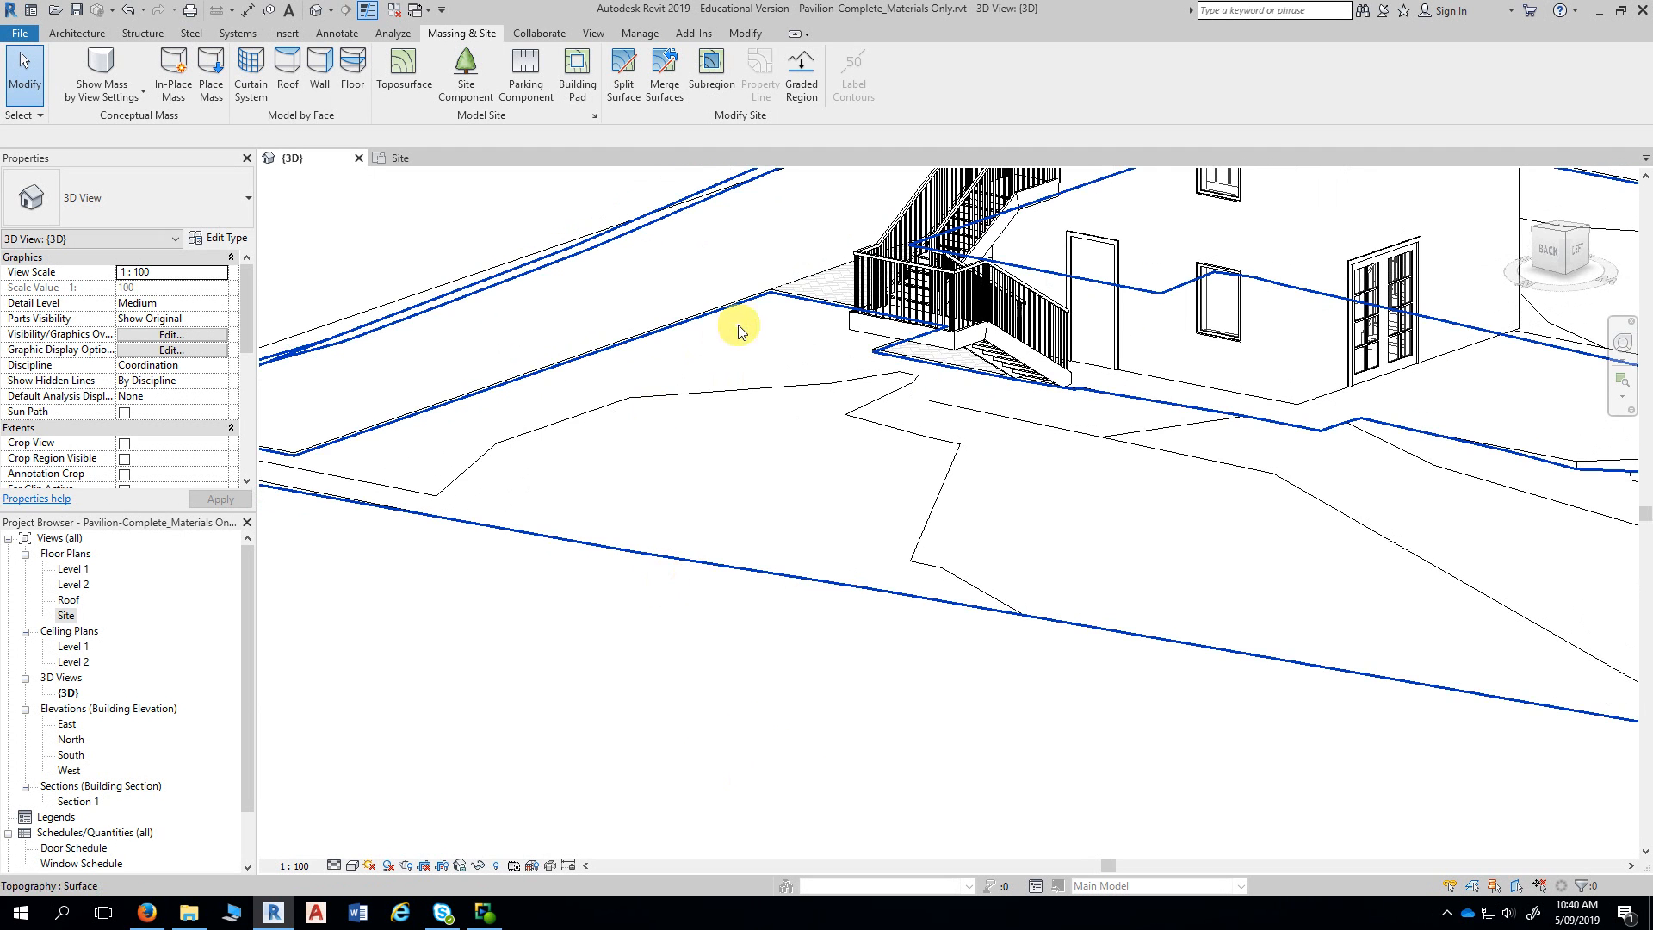
scroll(859, 736, "down", 5)
middle_click_drag(904, 749, 1062, 668, "shift")
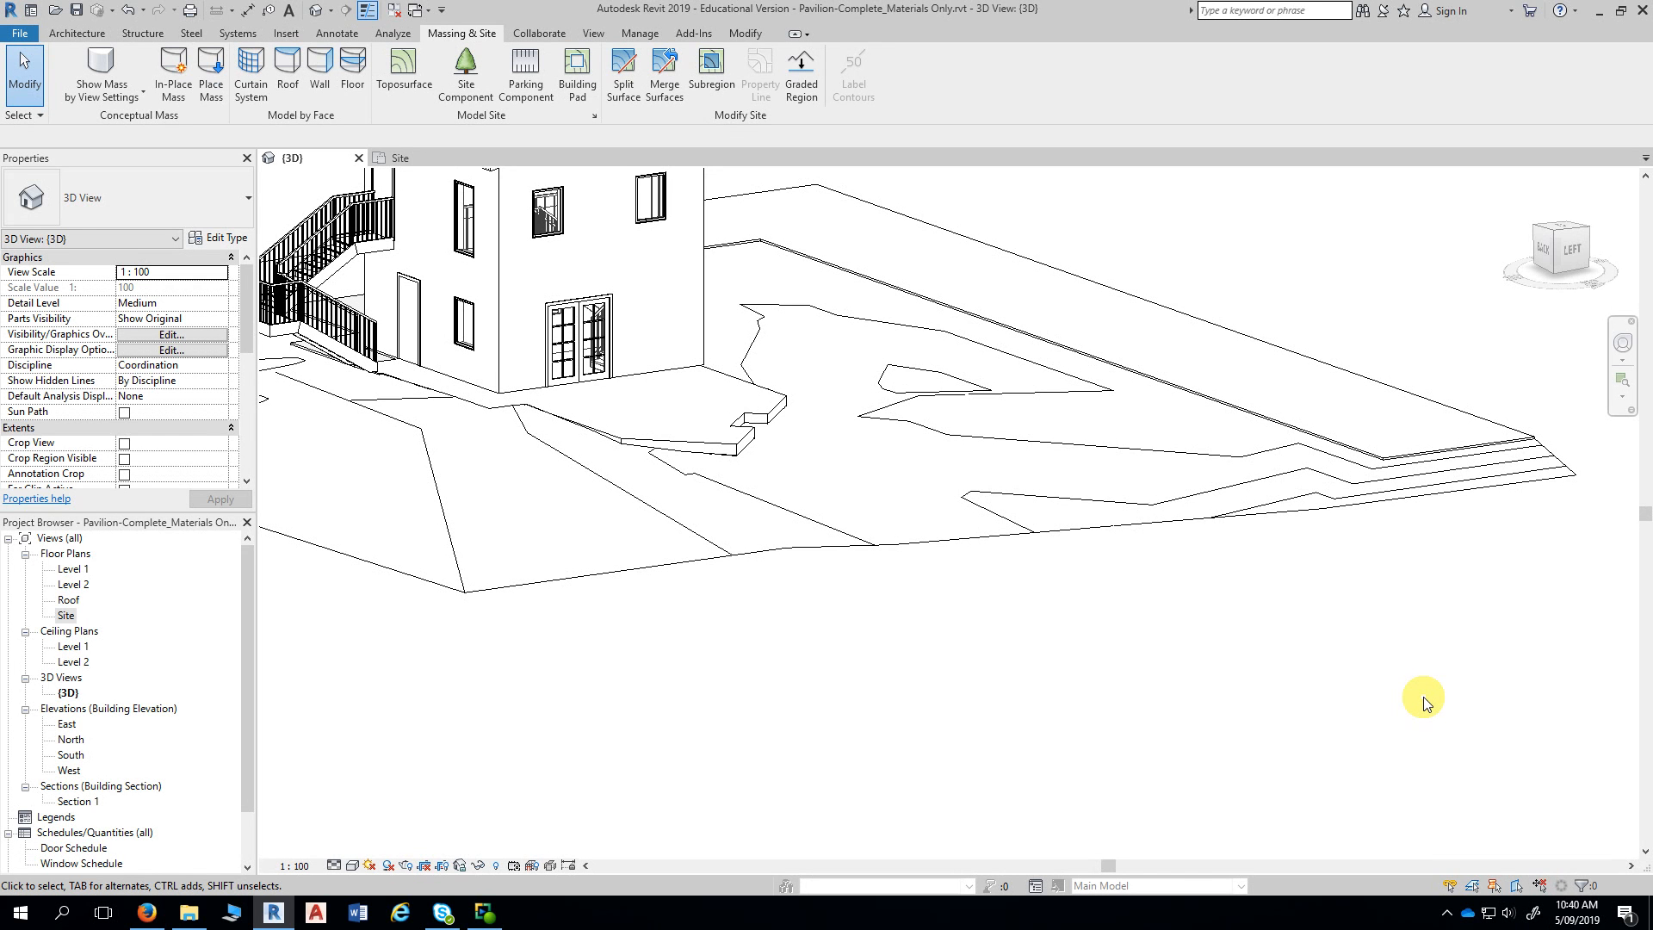
mouse_move(1412, 690)
middle_mouse_down("shift")
mouse_move(1358, 707)
mouse_move(1391, 700)
mouse_move(1394, 674)
middle_mouse_up("shift")
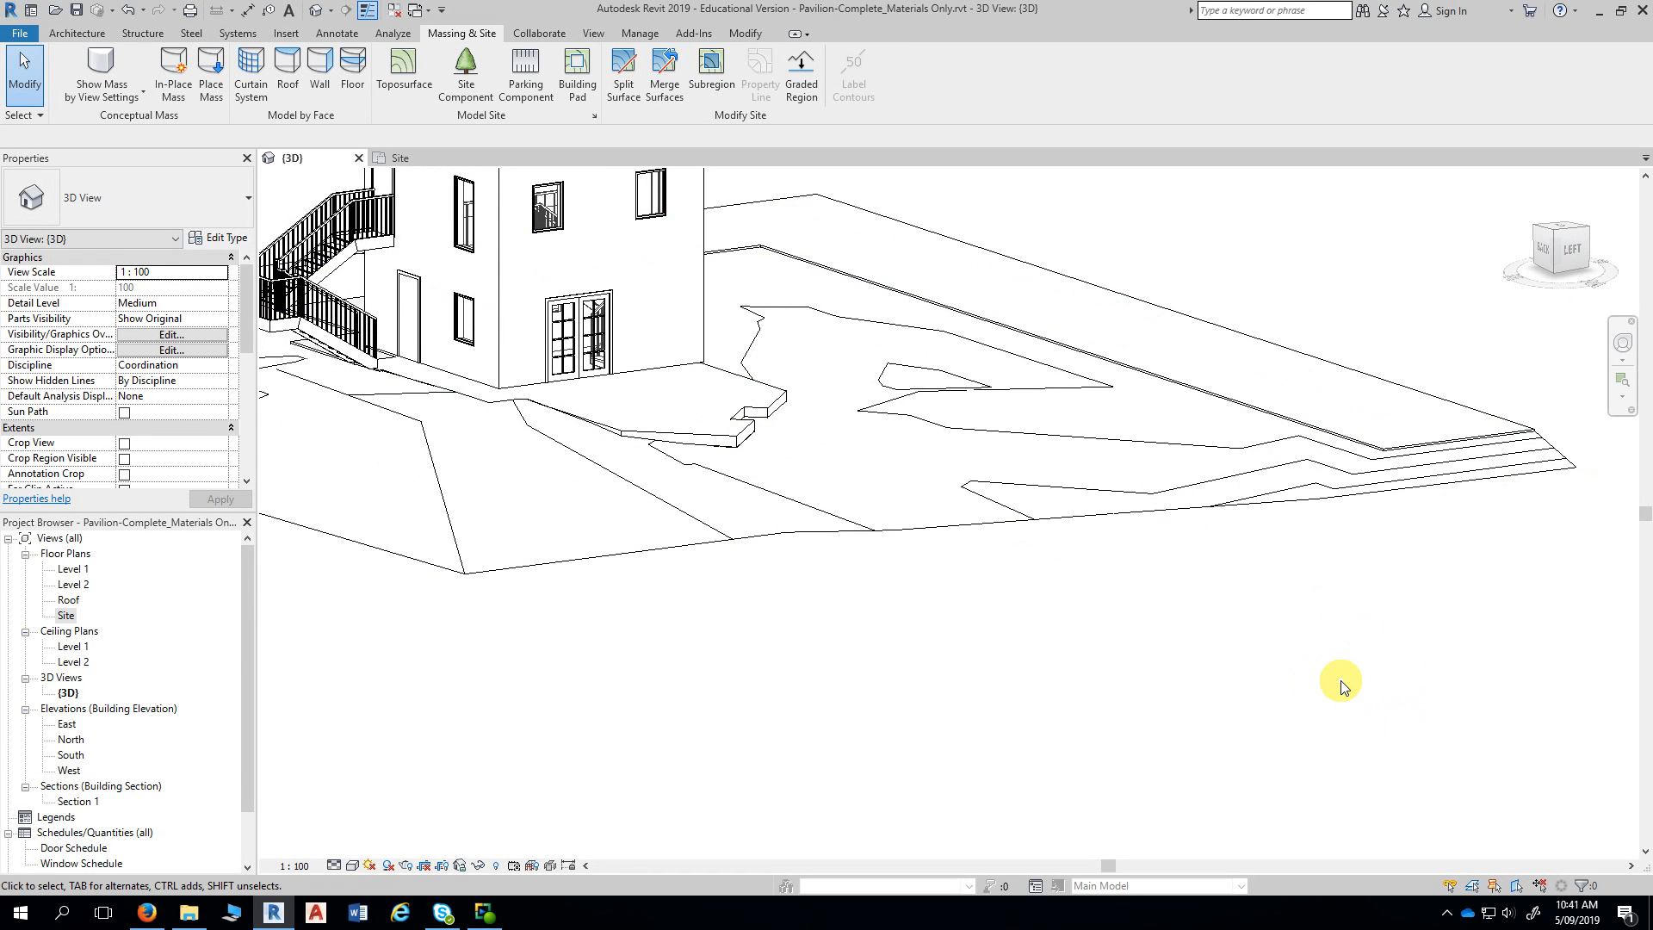
- Open the Site floor plan and start editing the topography surface
double_click(66, 615)
middle_click_drag(394, 547, 527, 529)
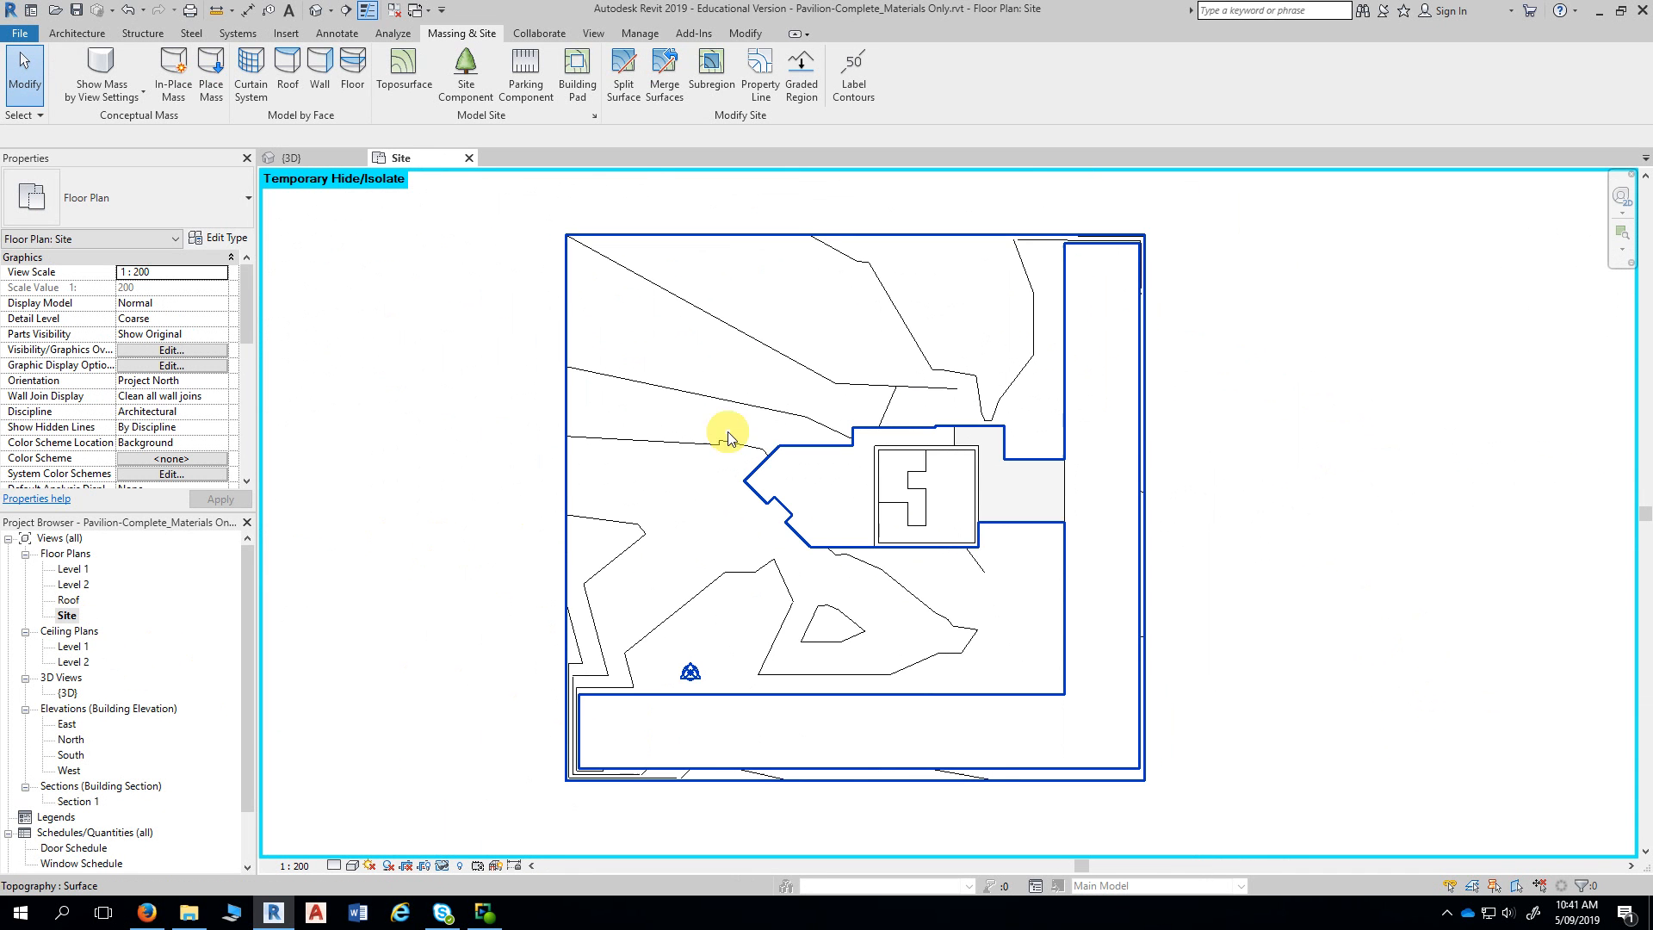
left_click(762, 343)
left_click(697, 87)
scroll(543, 725, "up", 2)
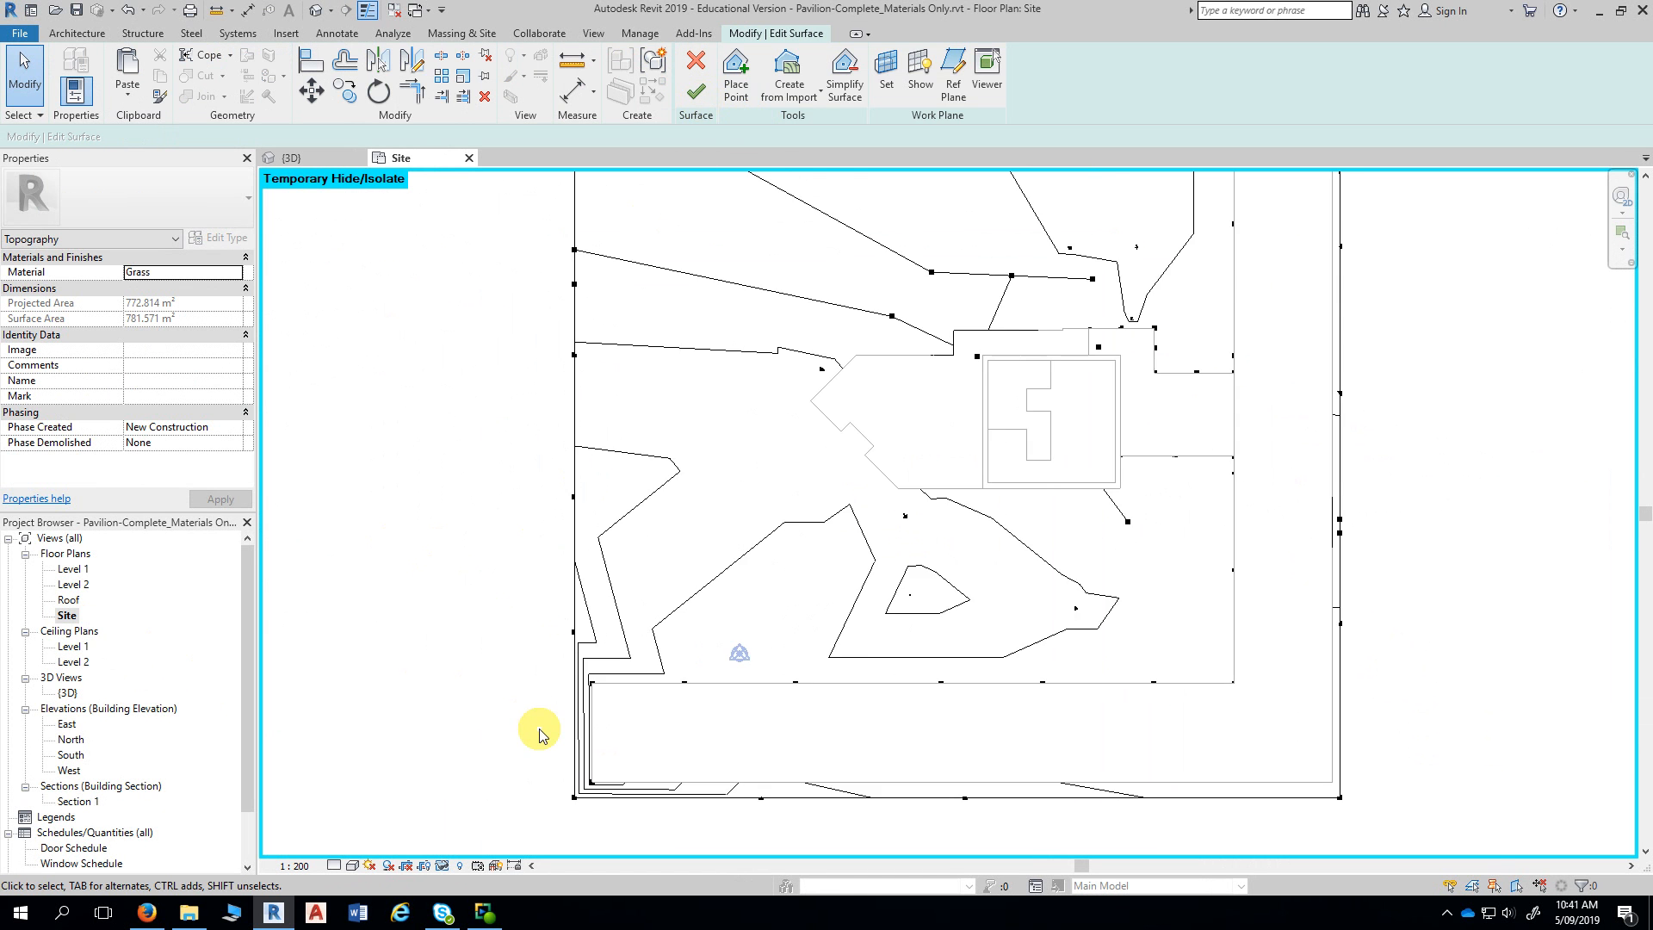
- Examine the elevation points along the roadway and site boundary, and finish editing the surface without changes
middle_click_drag(543, 726, 538, 531)
scroll(537, 530, "up", 3)
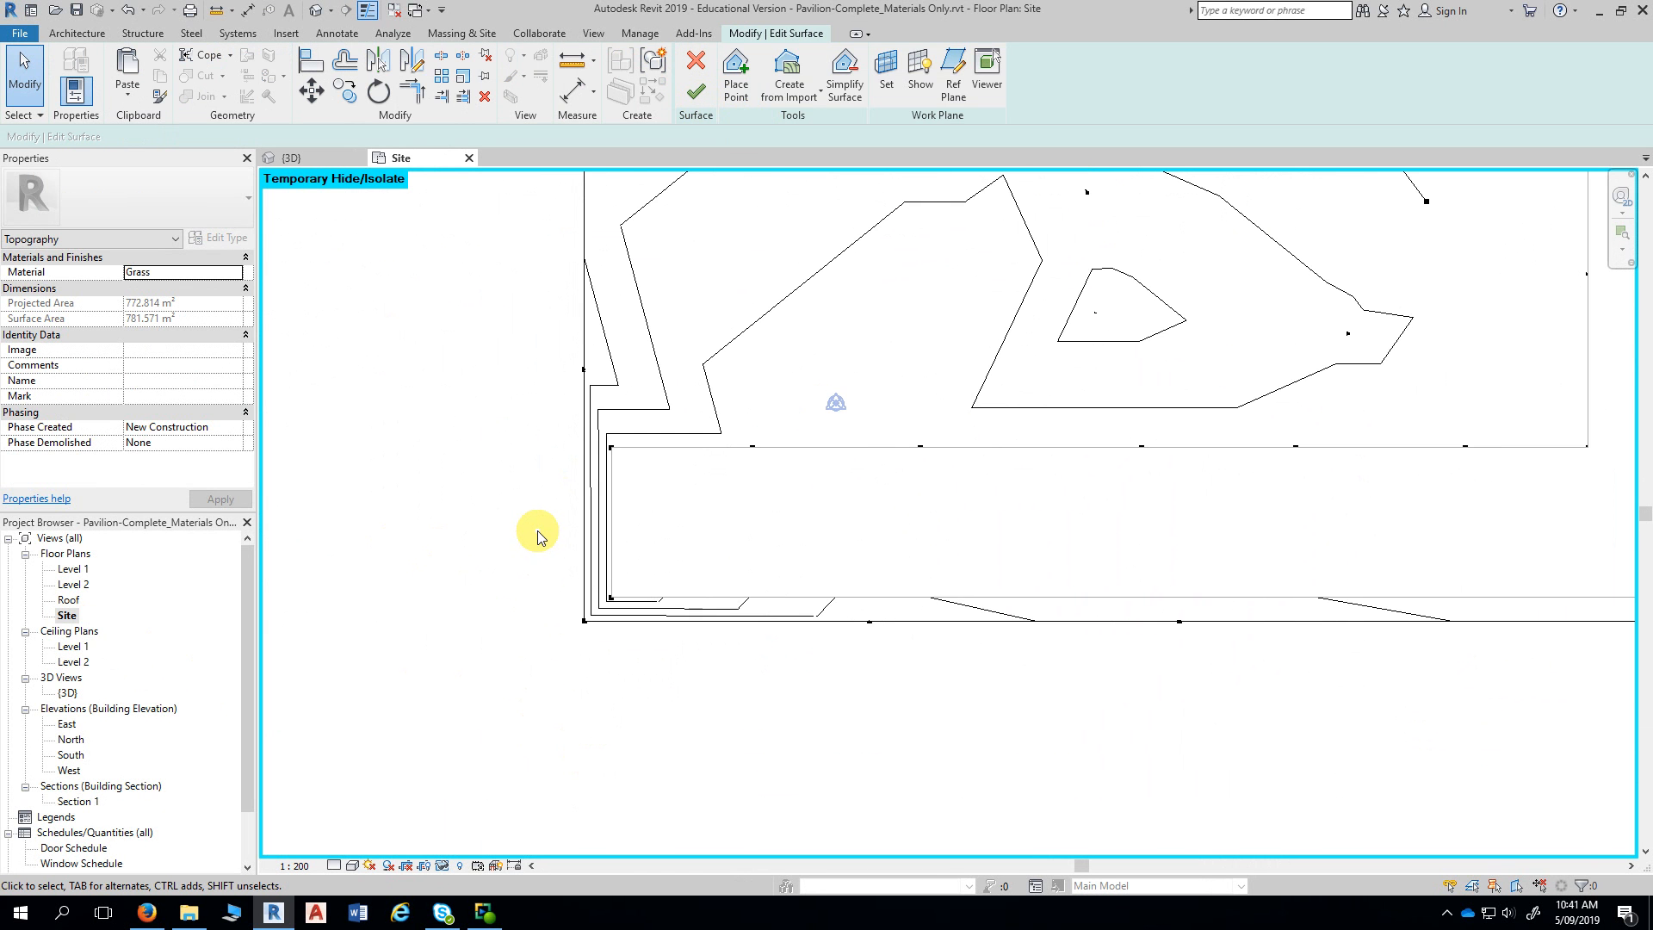
middle_click_drag(537, 533, 481, 527)
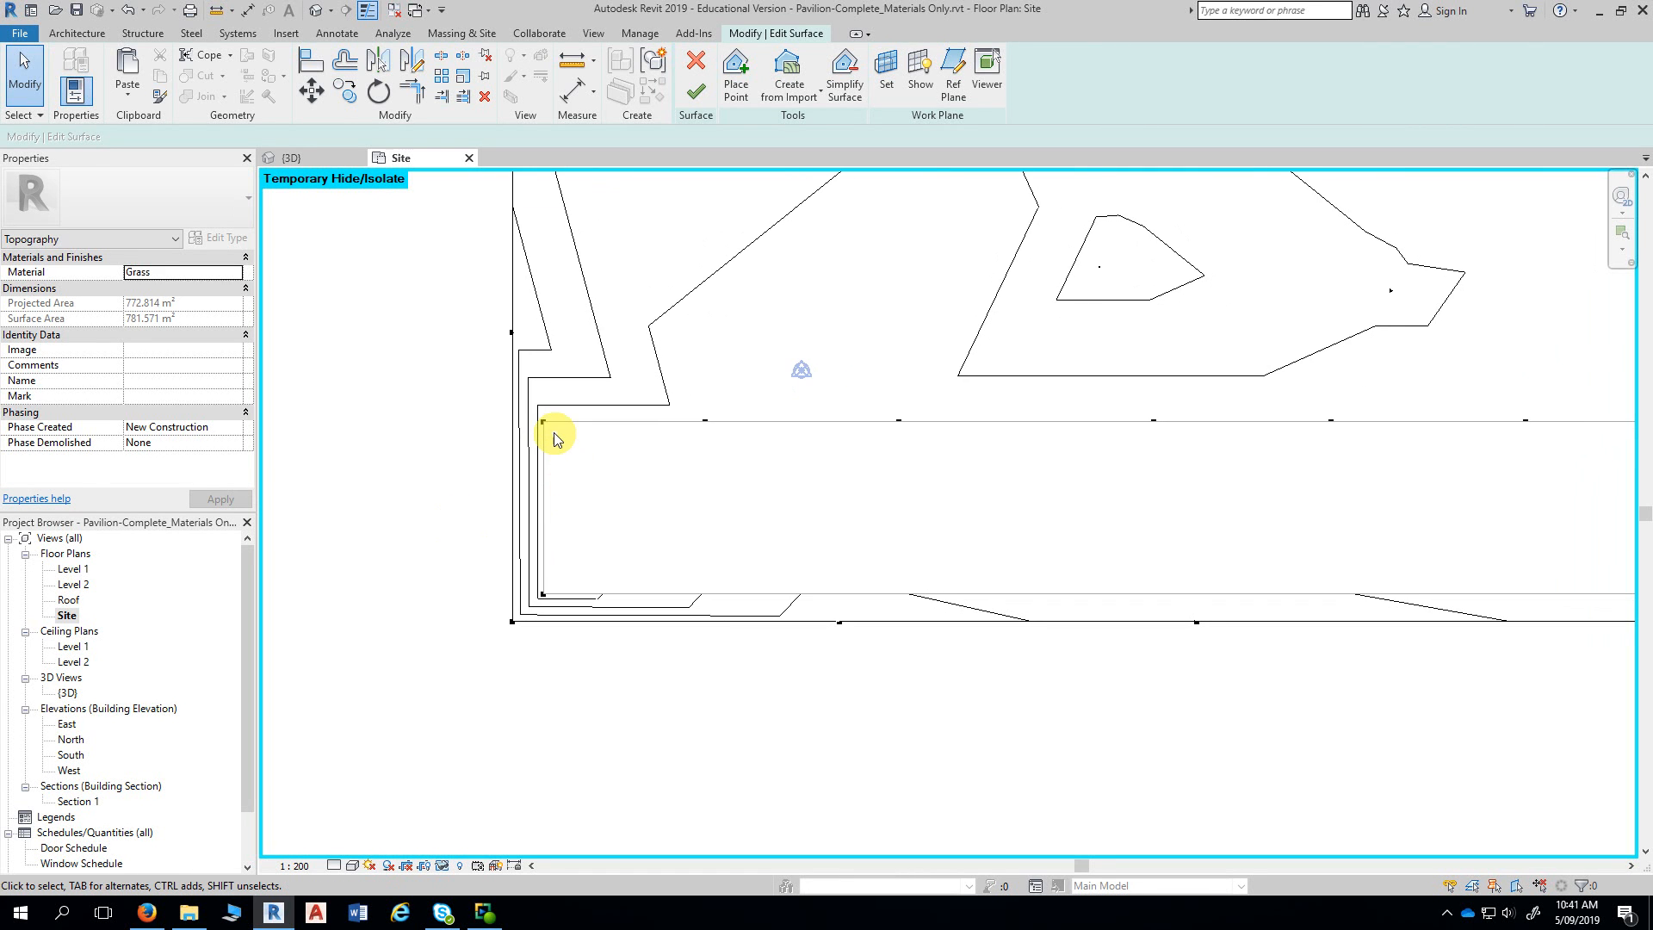
scroll(545, 437, "down", 1)
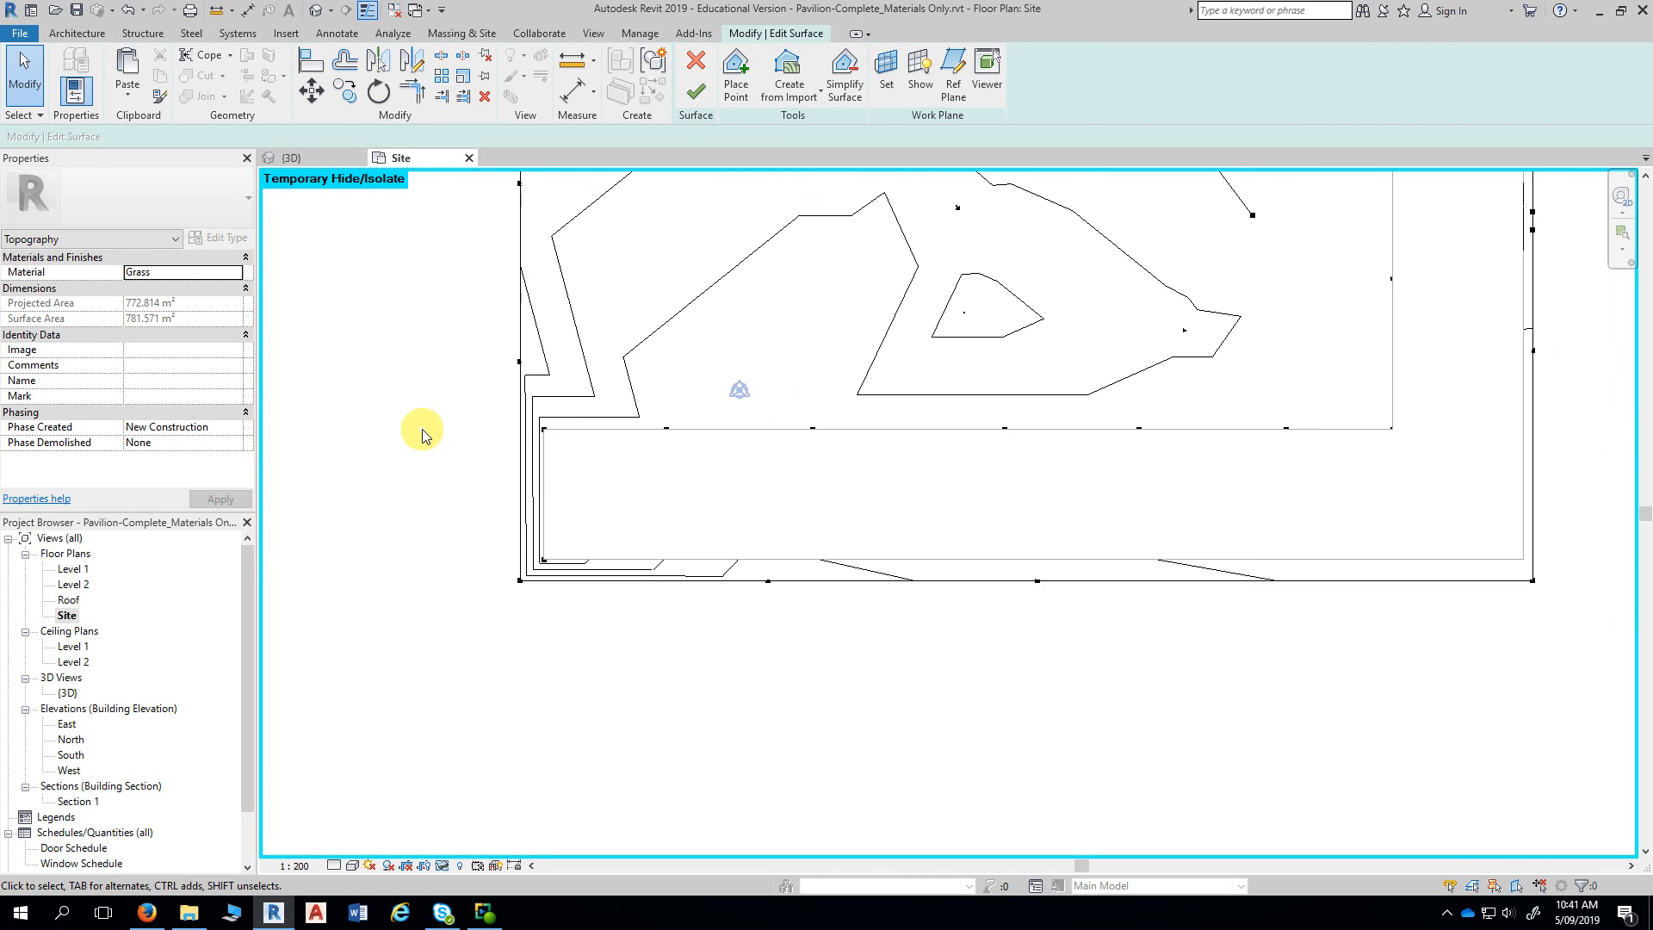
middle_click_drag(438, 436, 413, 525)
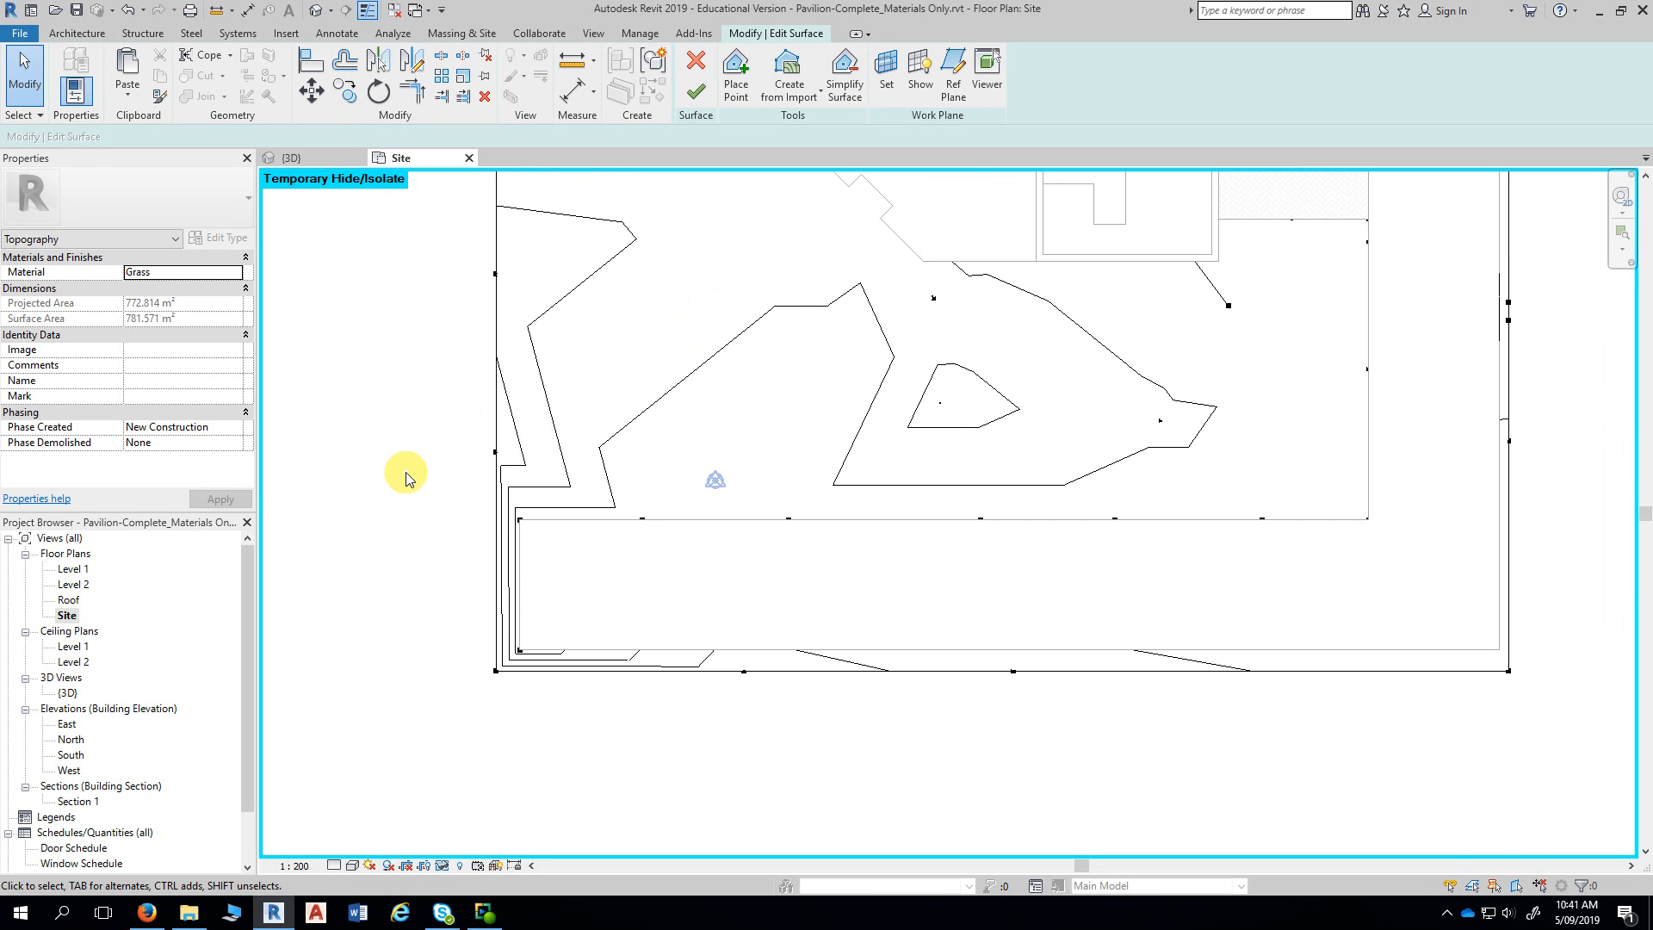
middle_click_drag(417, 634, 376, 499)
scroll(497, 575, "up", 1)
middle_click_drag(498, 571, 462, 651)
scroll(461, 652, "up", 1)
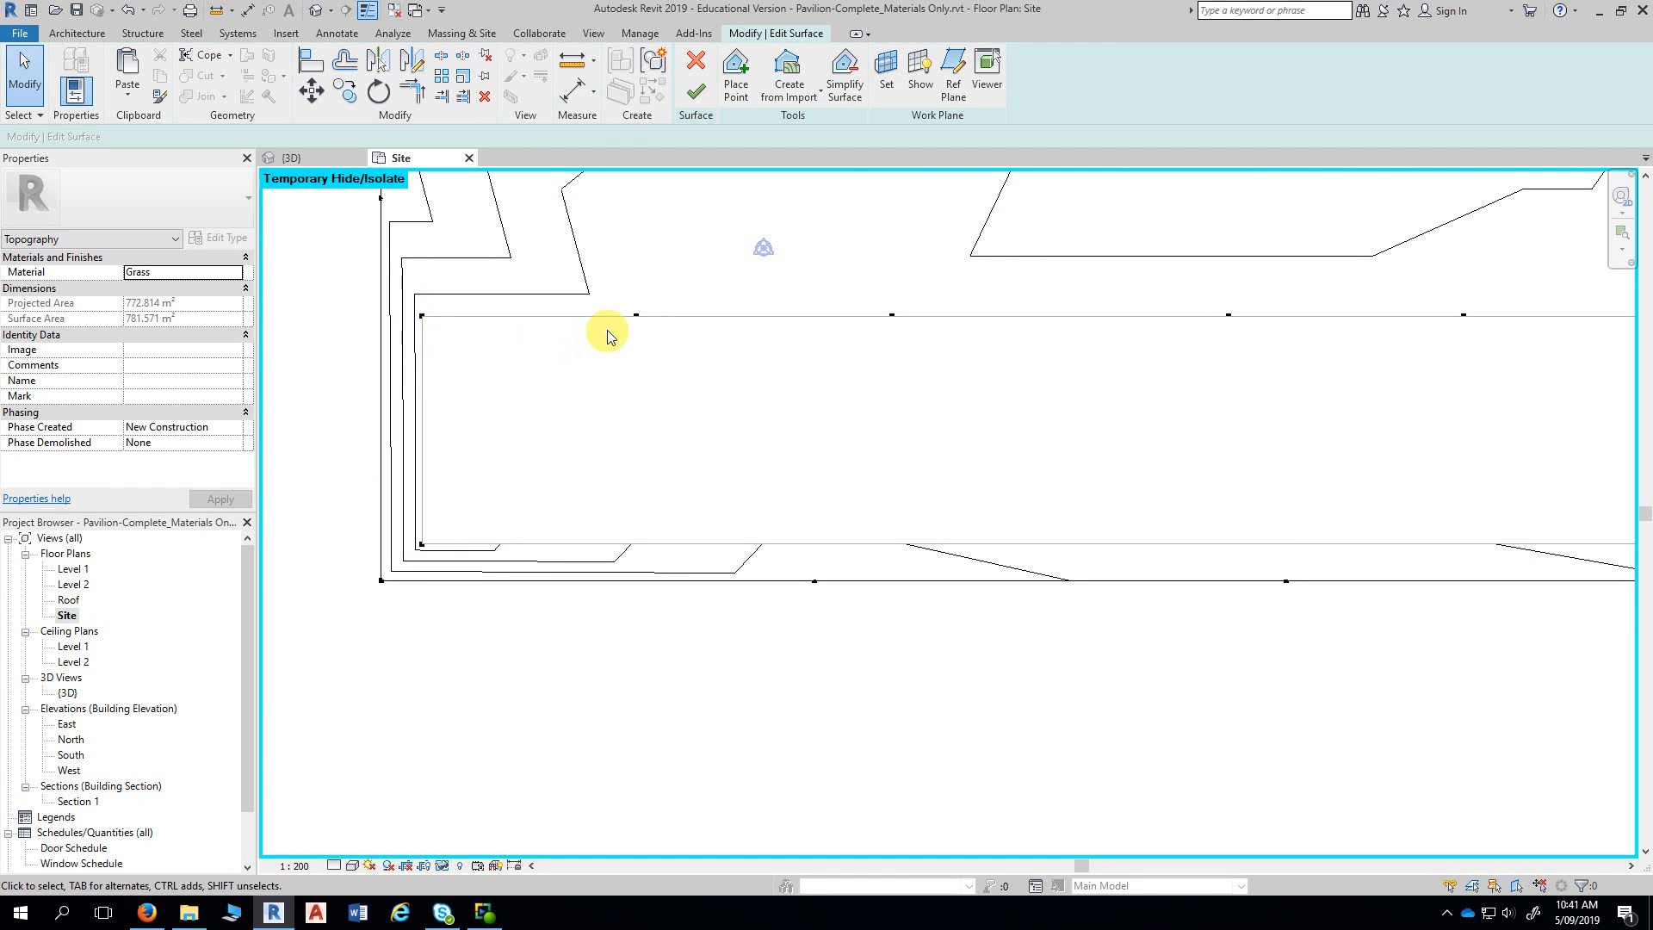
middle_click_drag(875, 333, 509, 376)
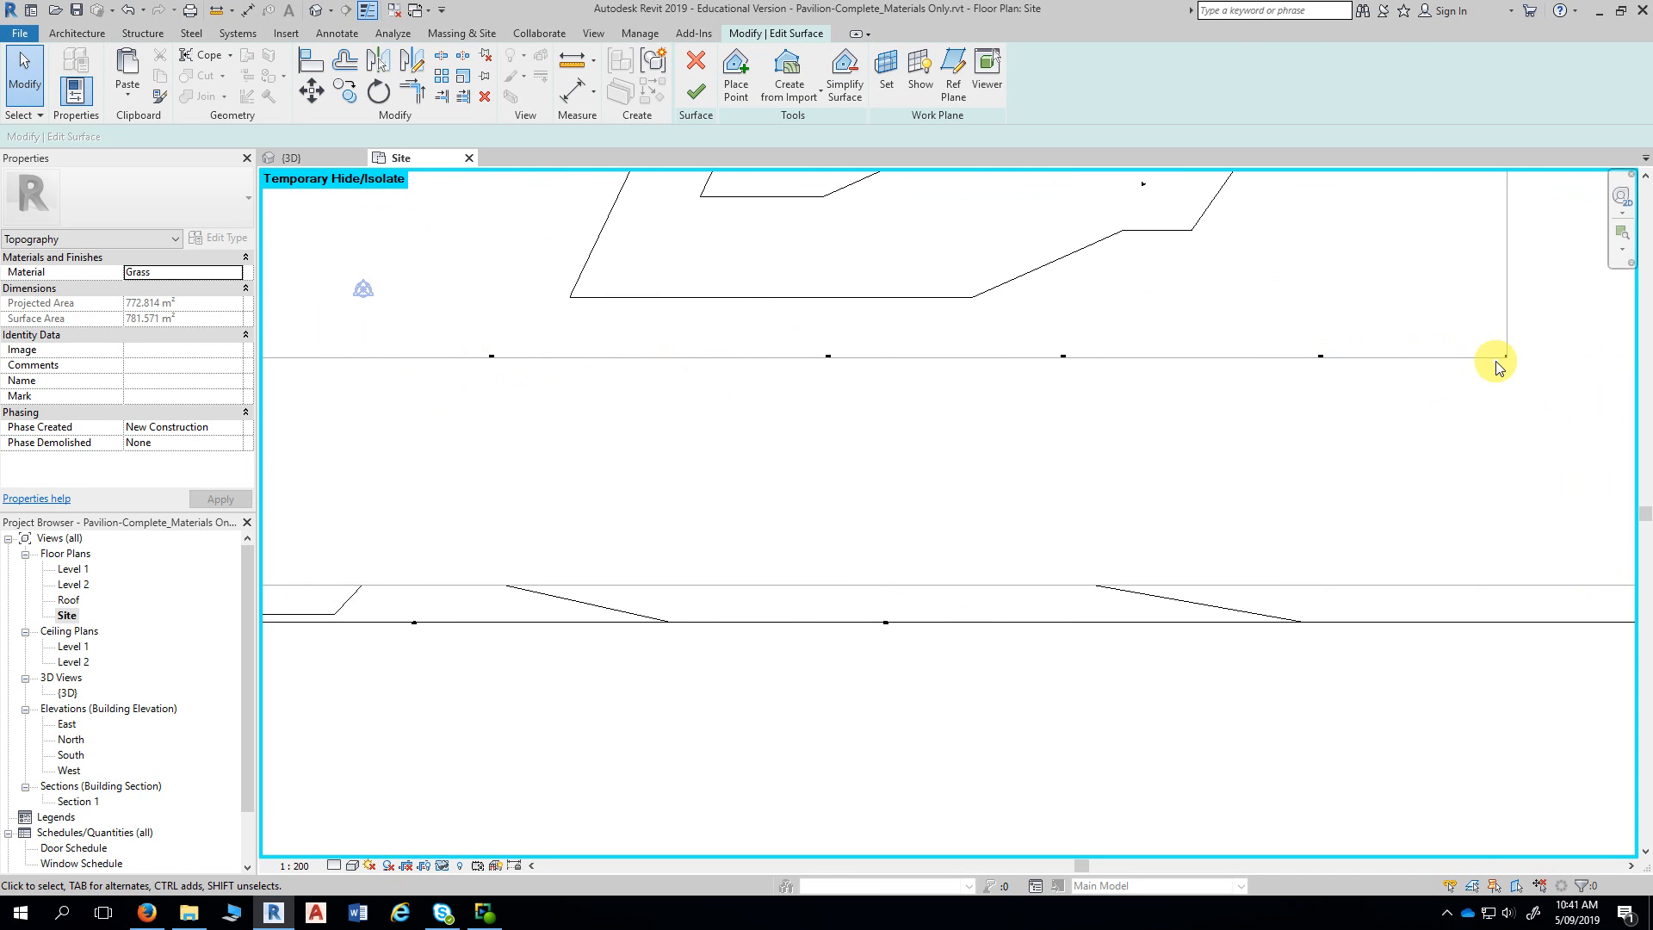
scroll(1539, 343, "down", 5)
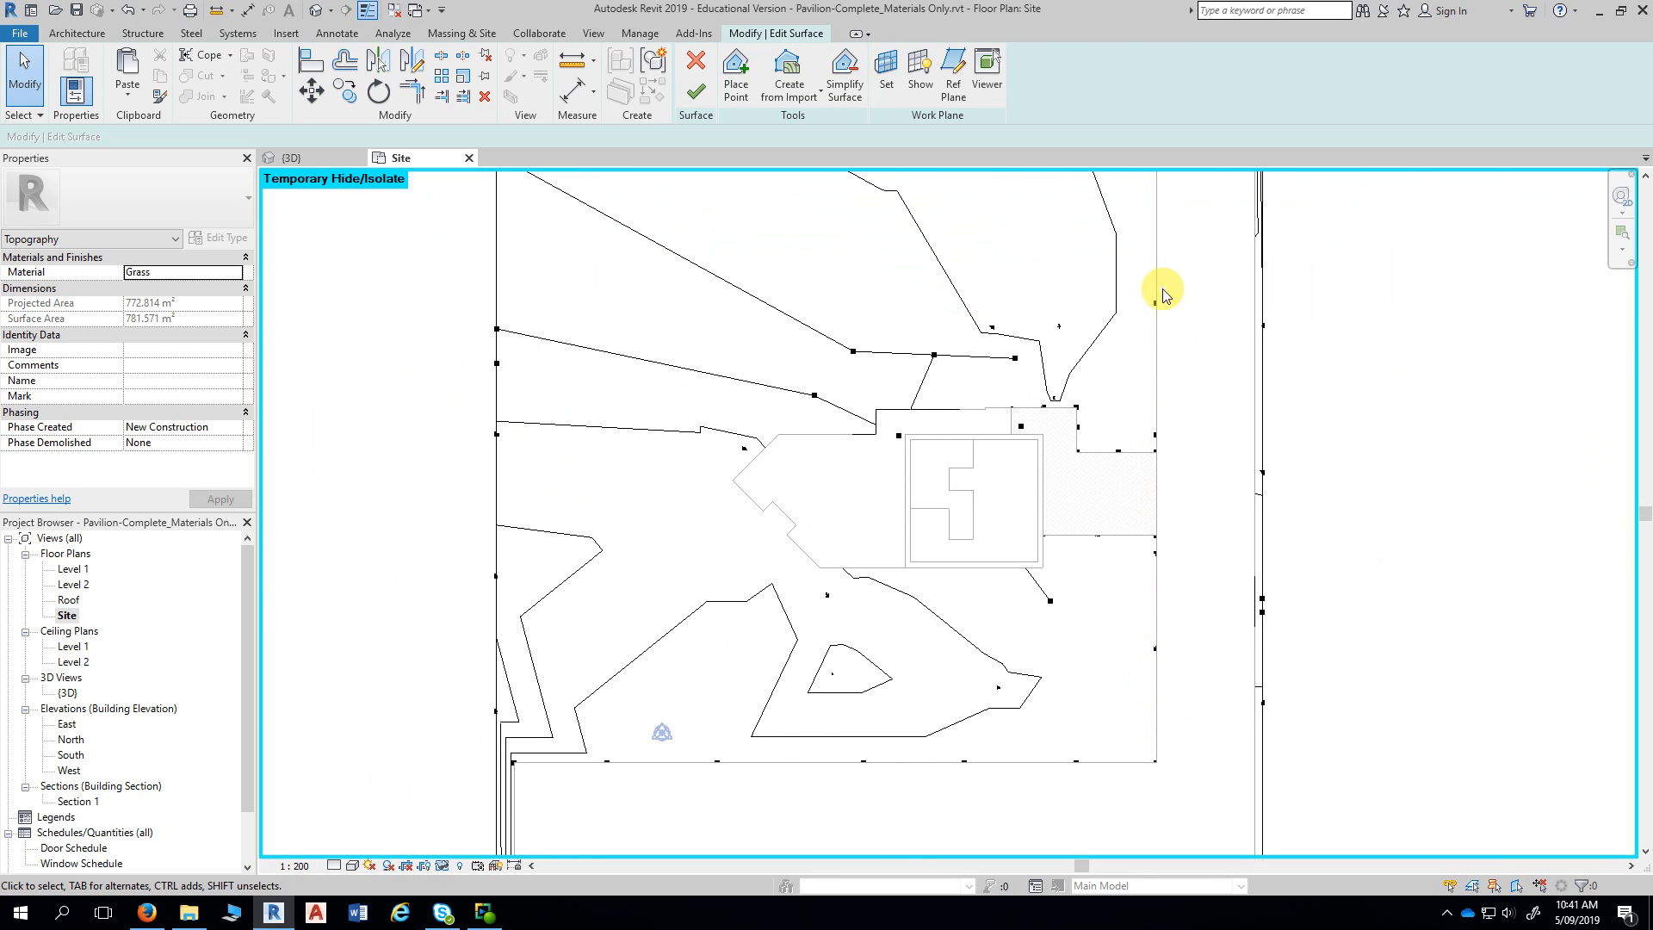
middle_click_drag(1166, 284, 1155, 397)
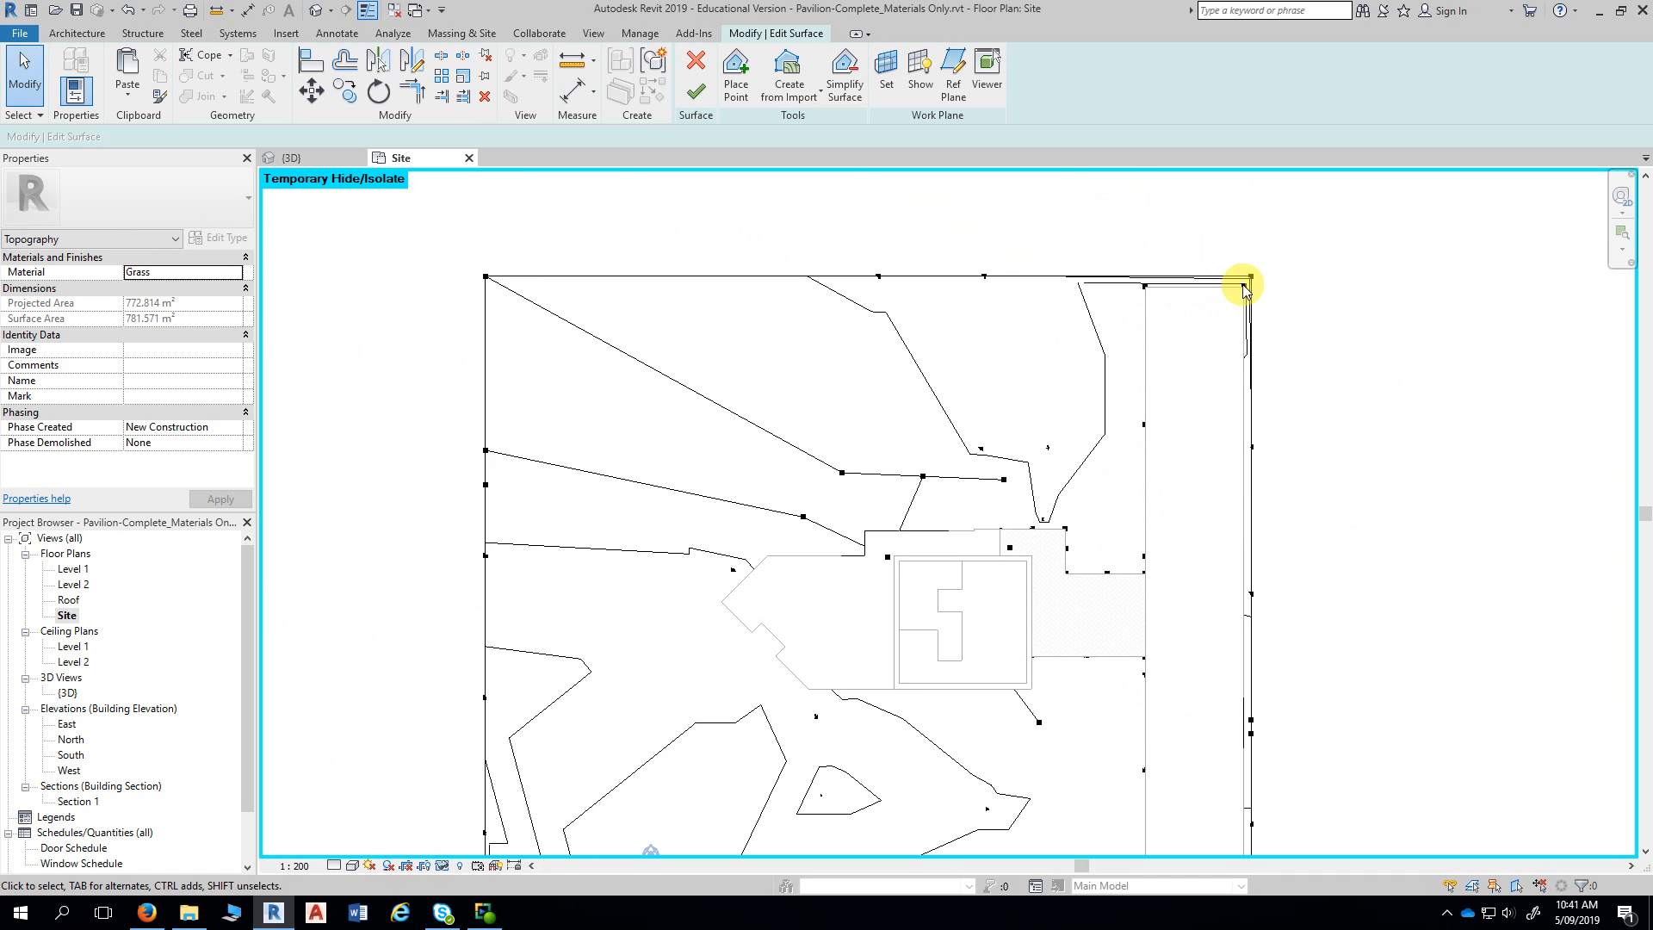
scroll(1325, 431, "down", 2)
middle_click_drag(1358, 552, 1376, 488)
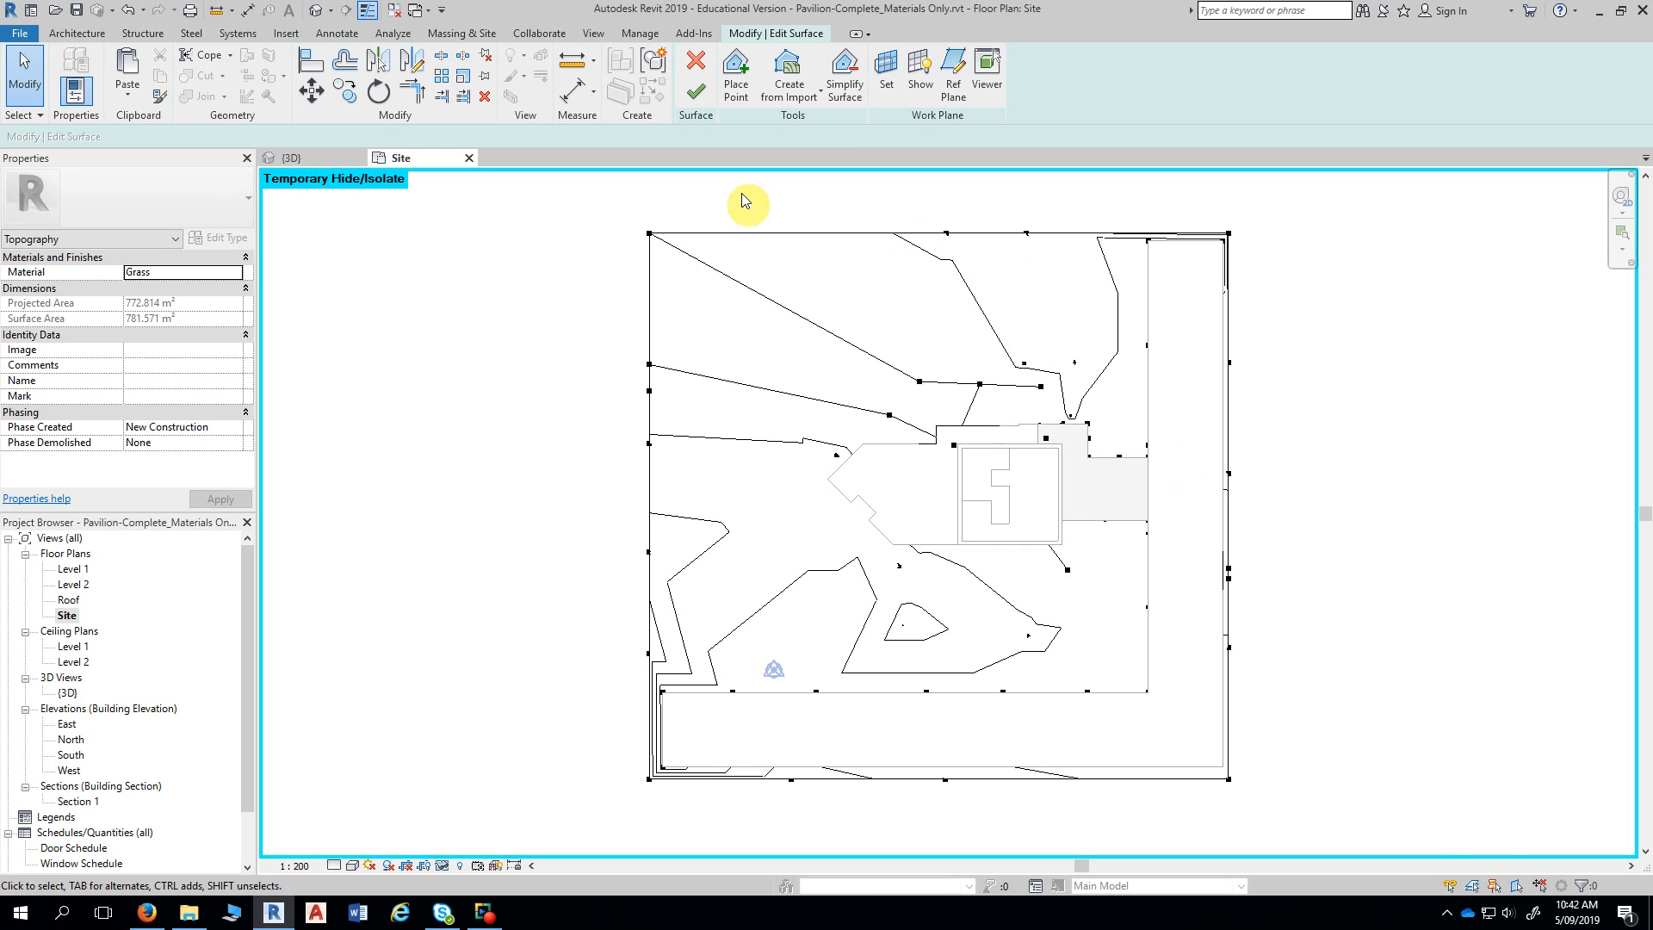
left_click(696, 92)
- Change the Pad 1 building pad on the west side and beneath the pavilion to the Driveway & Path type
middle_click_drag(583, 343, 457, 354)
scroll(521, 357, "up", 1)
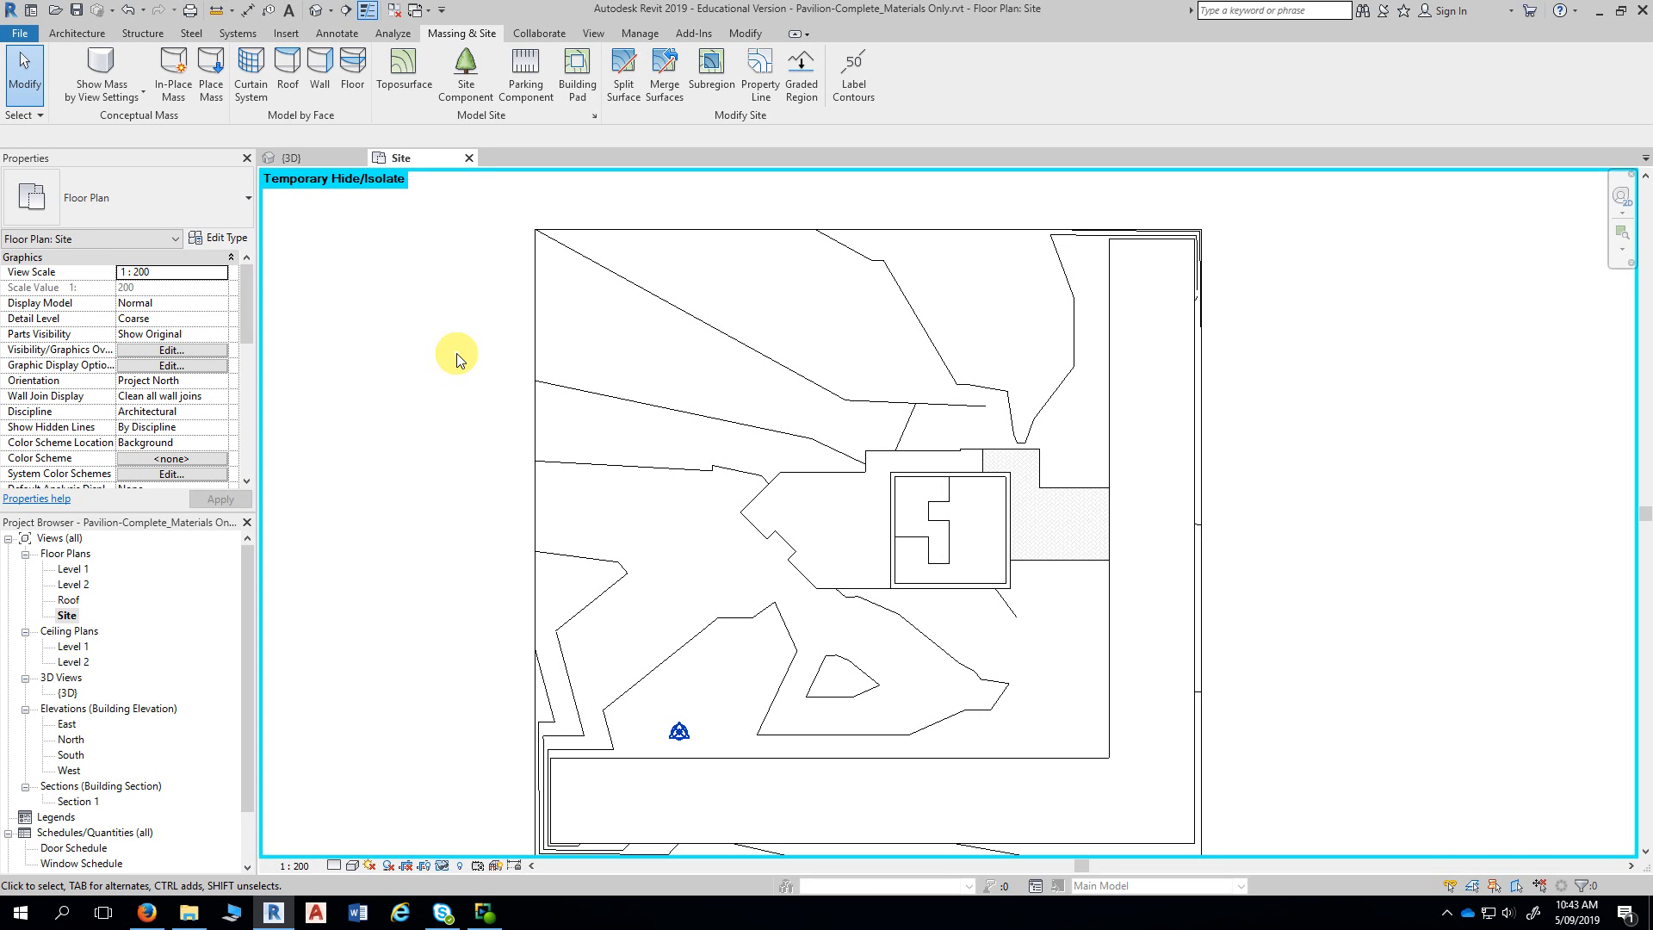
scroll(528, 511, "up", 1)
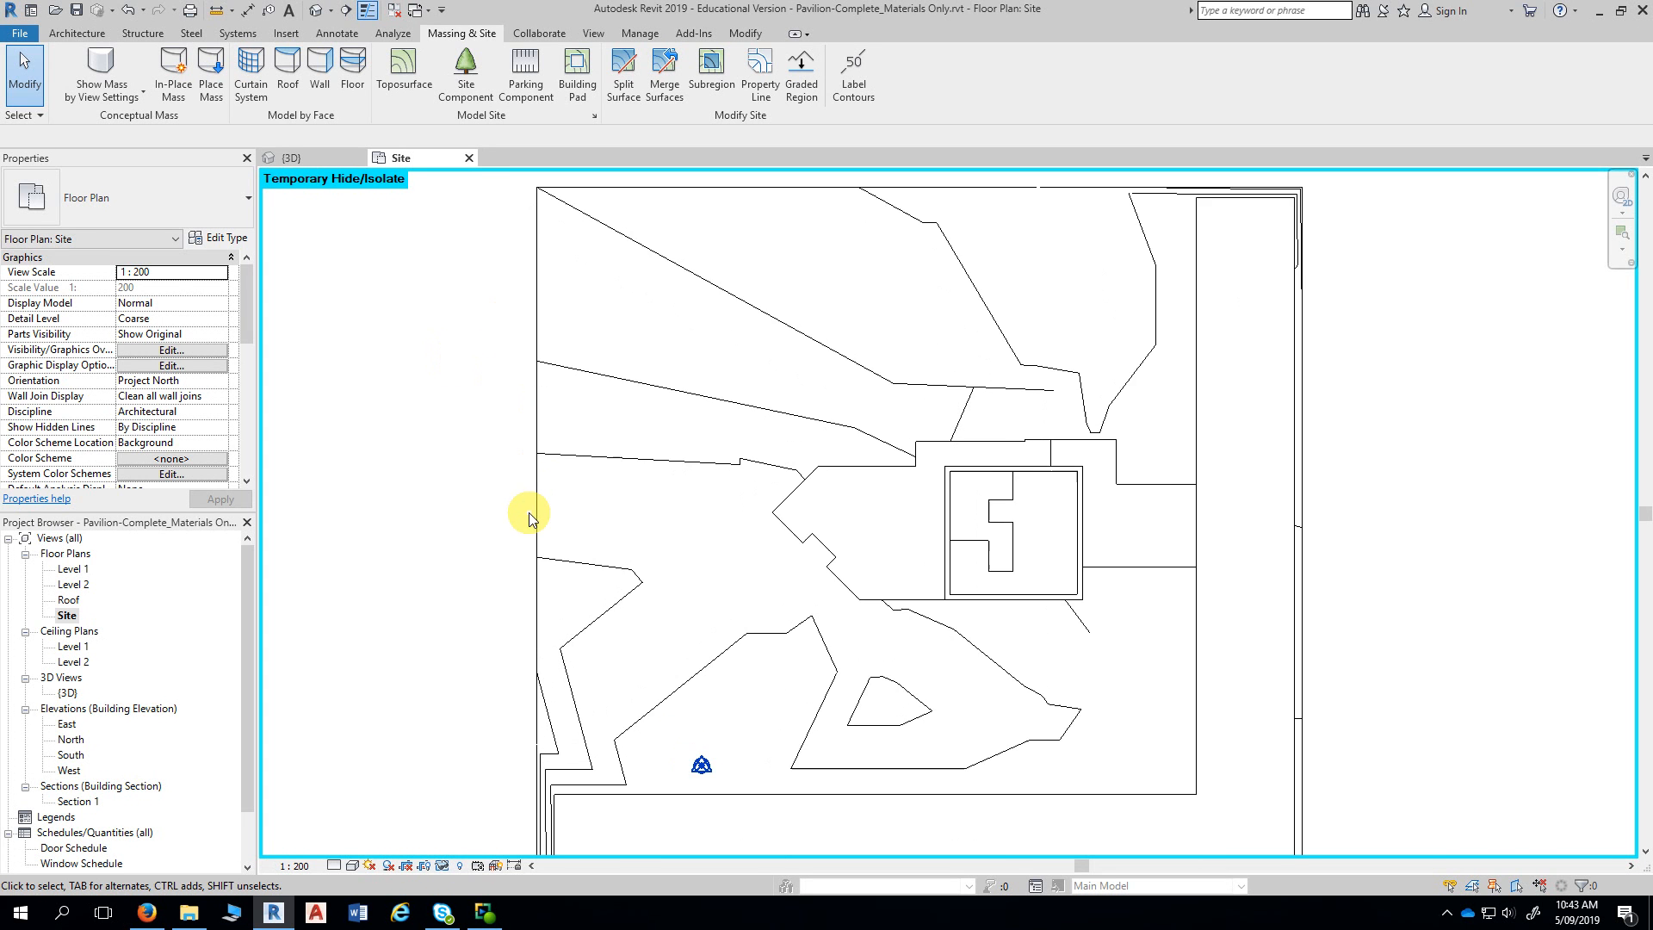
middle_click_drag(532, 517, 485, 484)
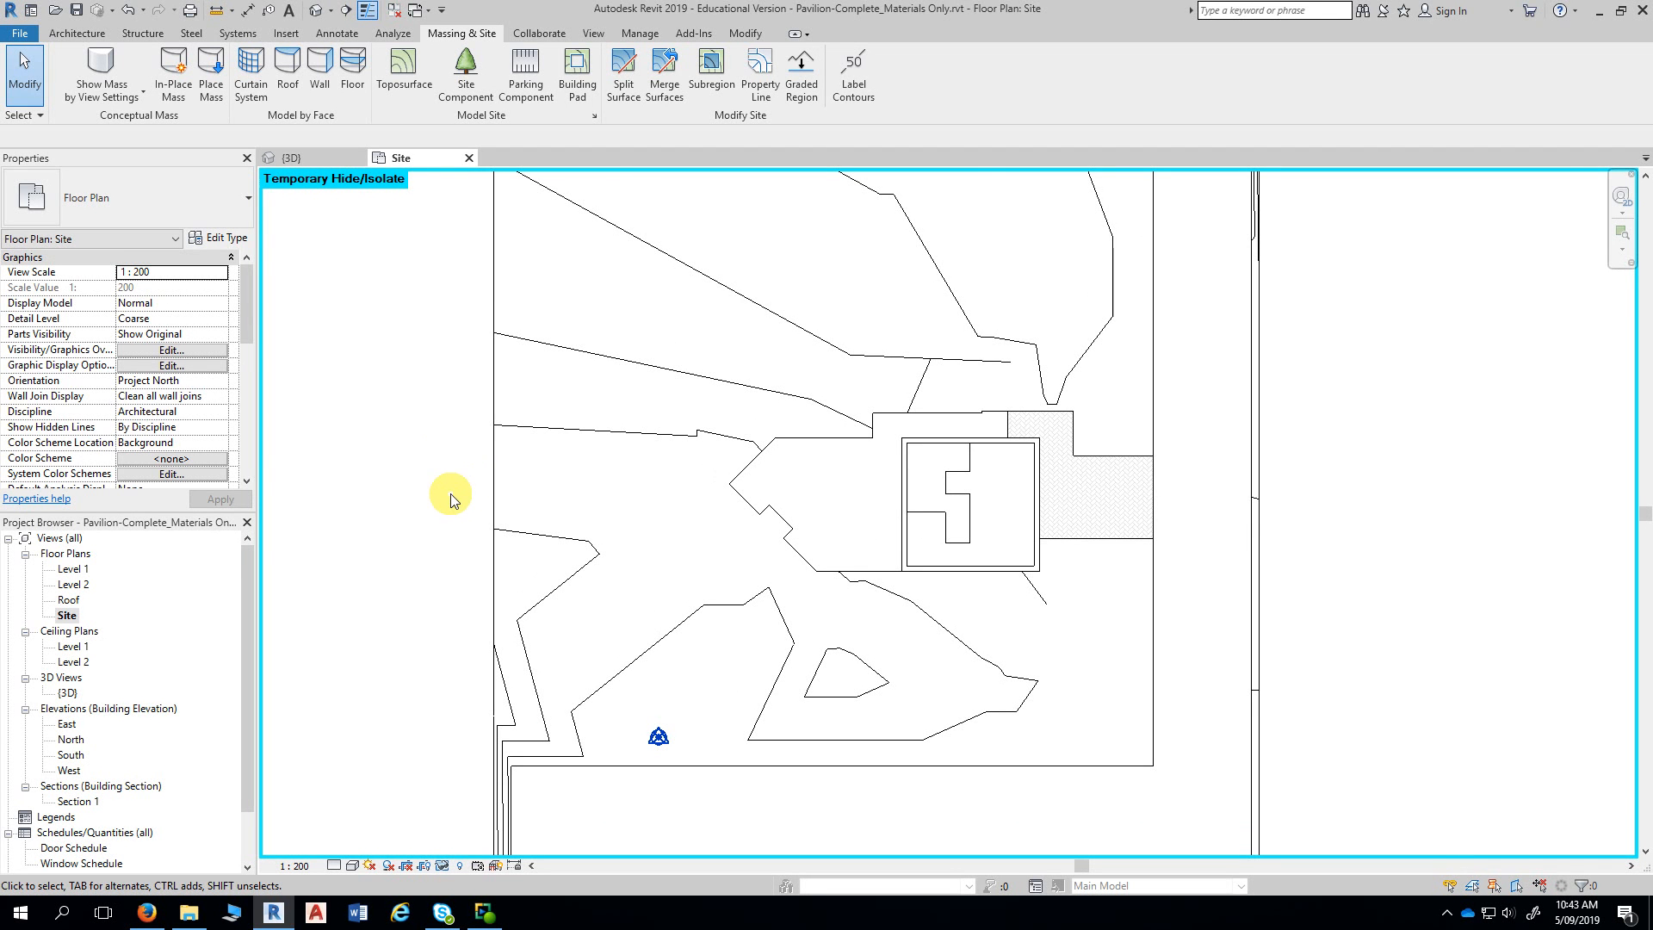
scroll(452, 495, "up", 1)
middle_click_drag(458, 495, 338, 409)
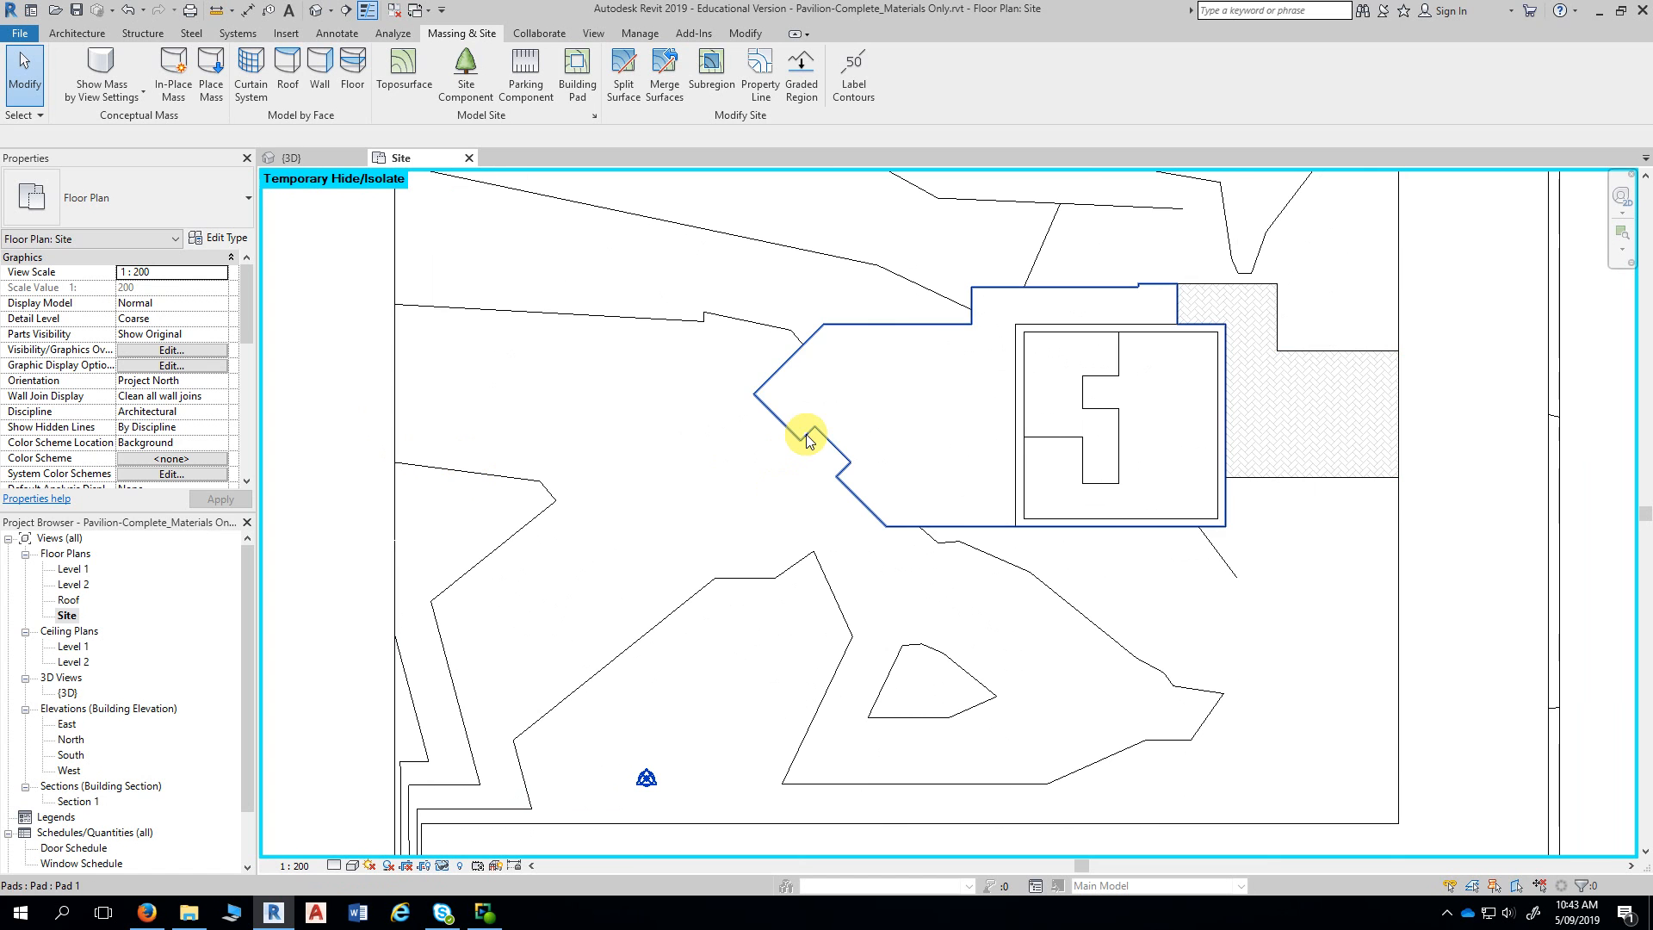
left_click(891, 326)
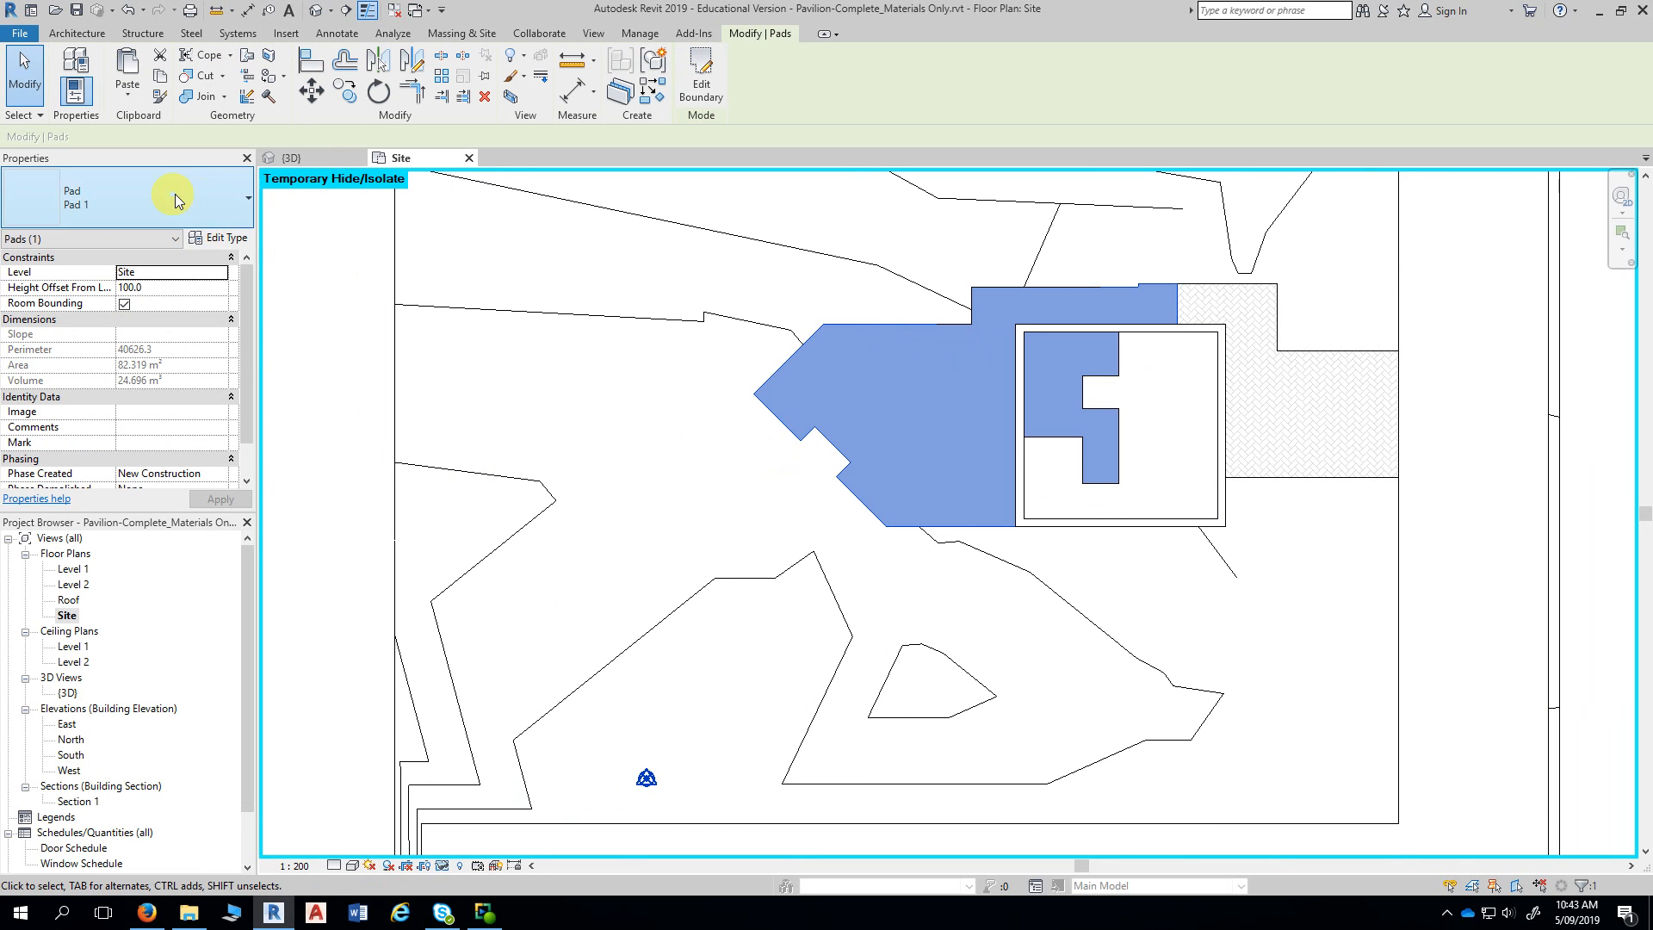
left_click(219, 203)
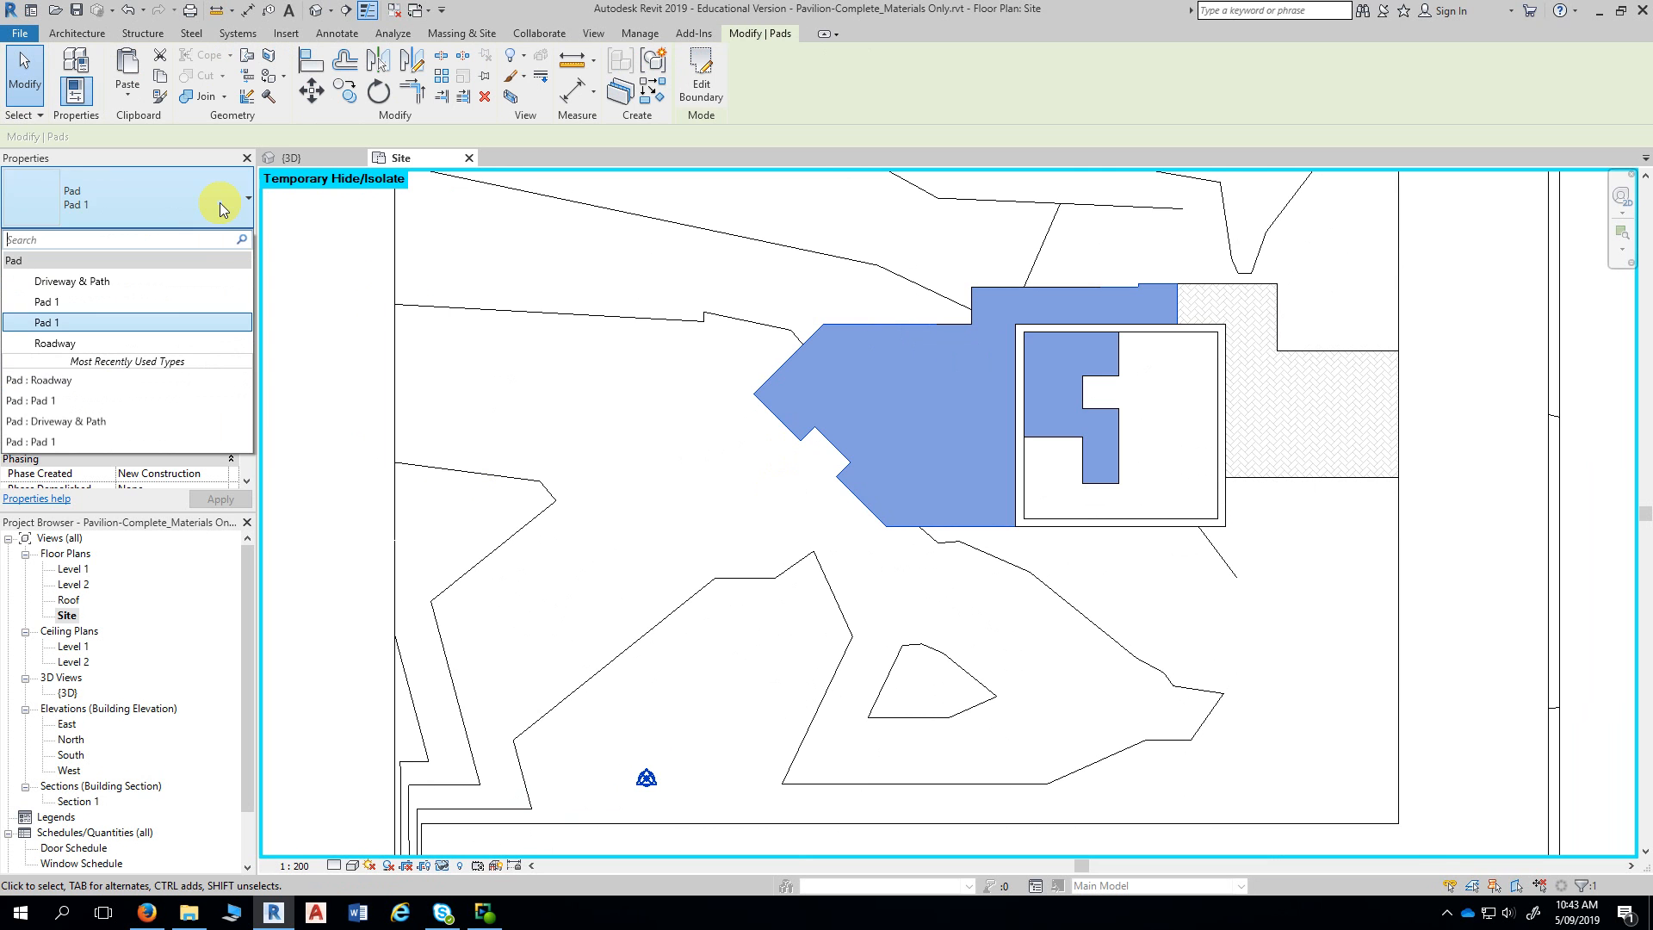
left_click(100, 286)
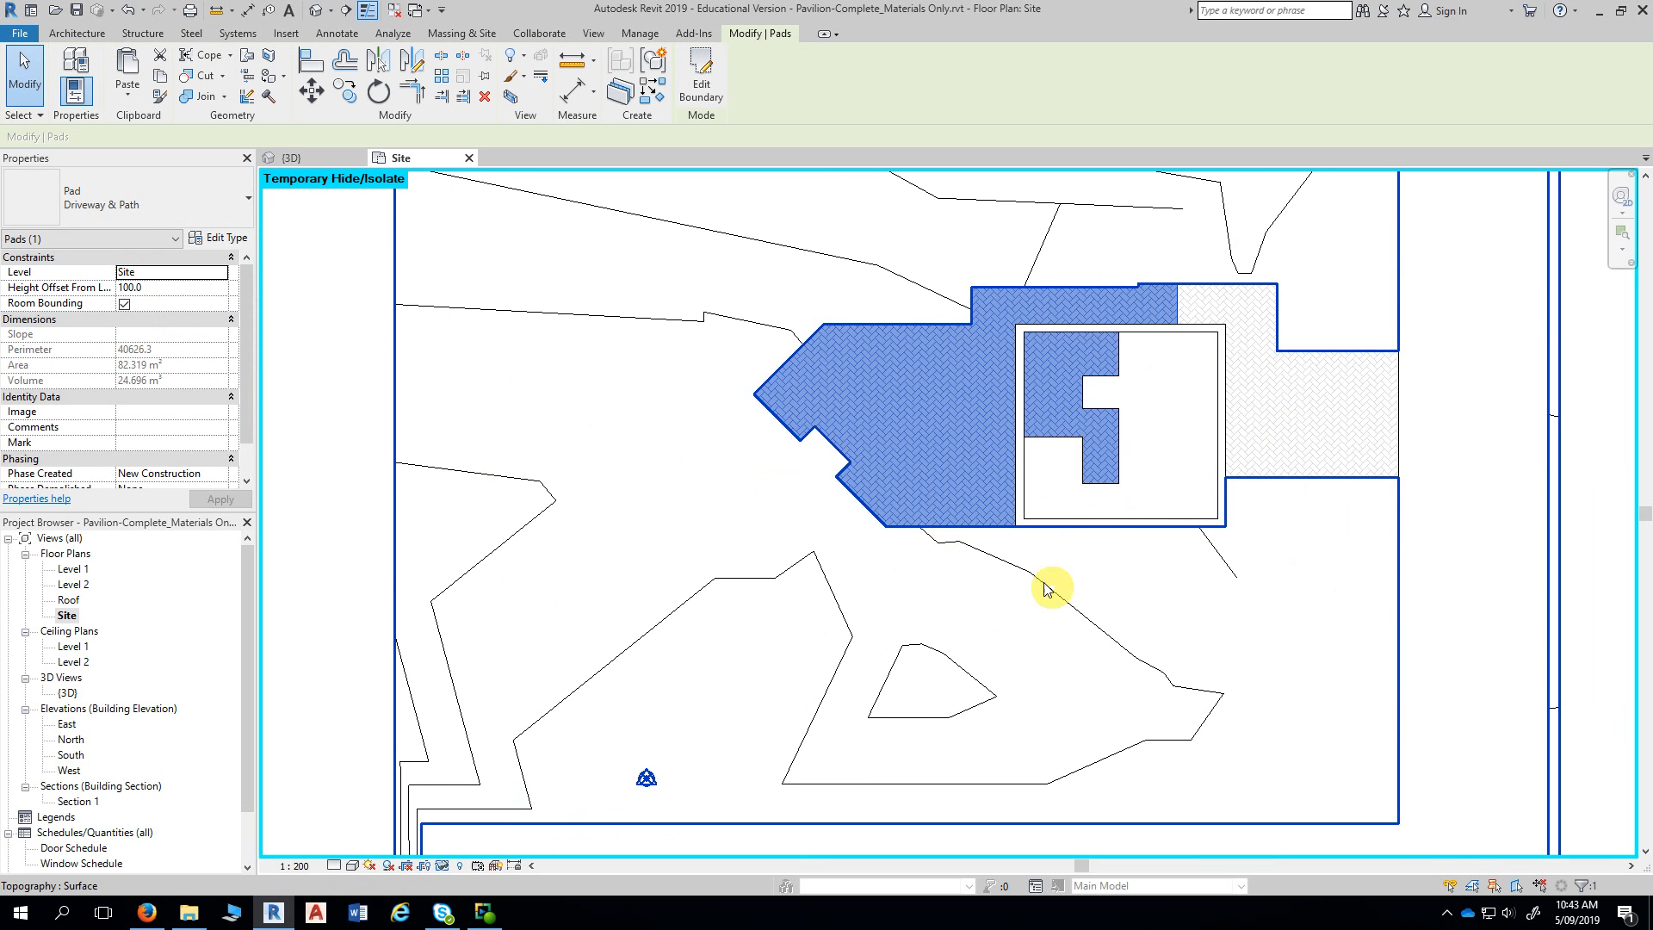
scroll(916, 425, "up", 1)
scroll(916, 424, "up", 1)
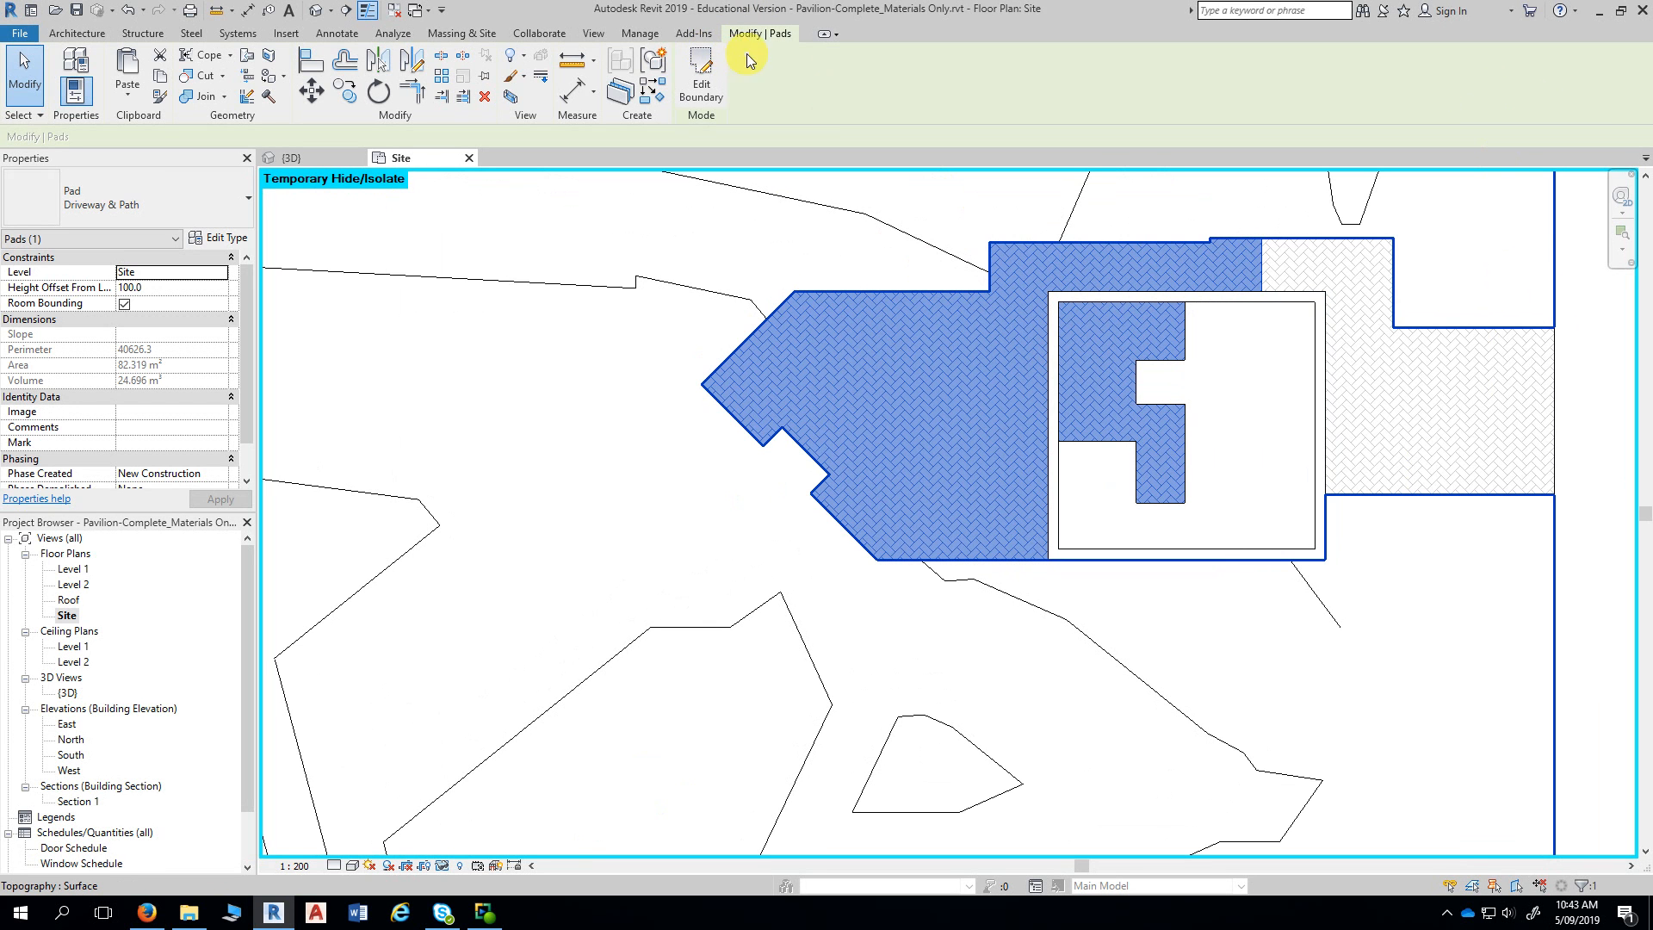
key("Escape")
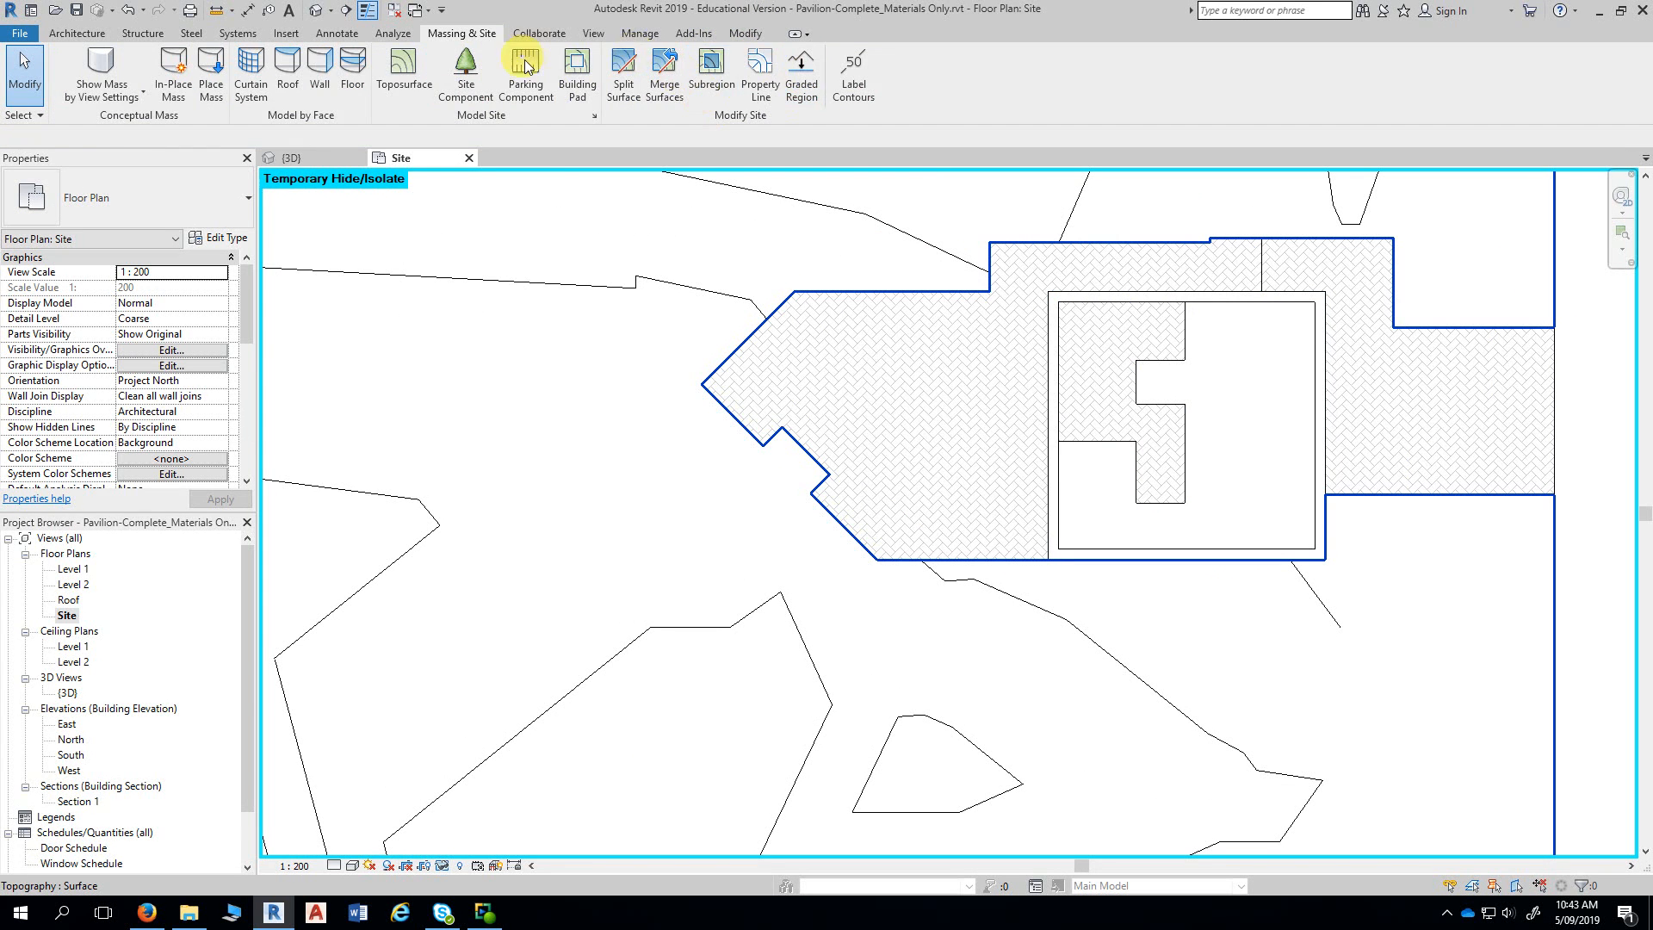
- Start a new building pad and duplicate the Roadway pad type as Pool
left_click(583, 95)
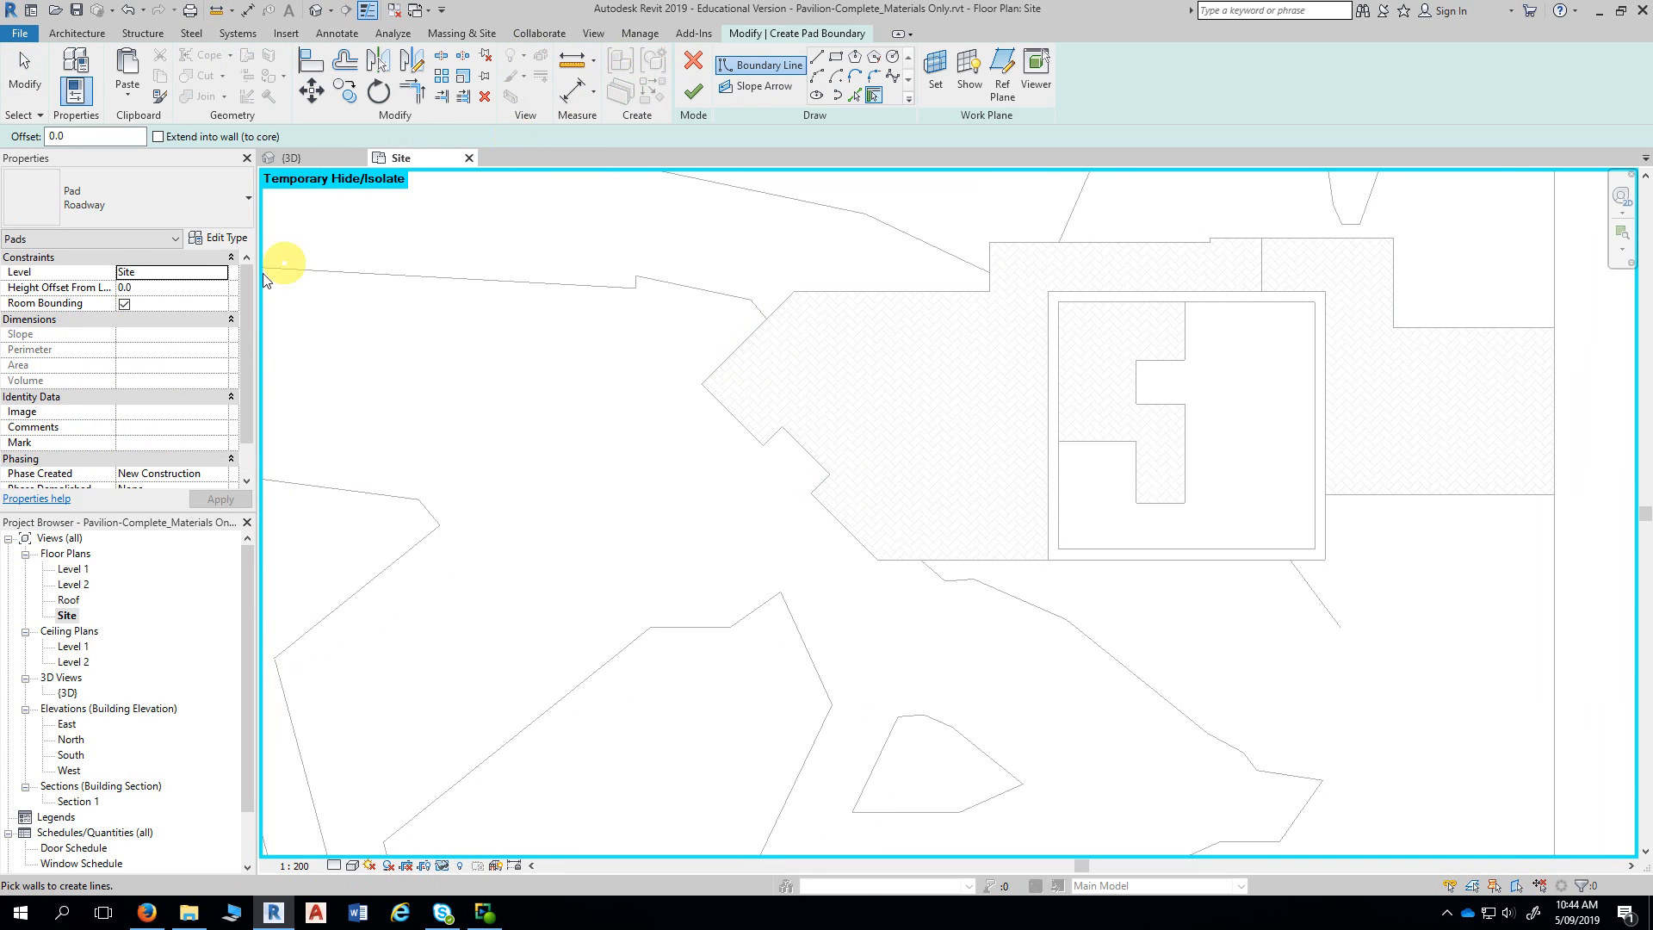
left_click(230, 241)
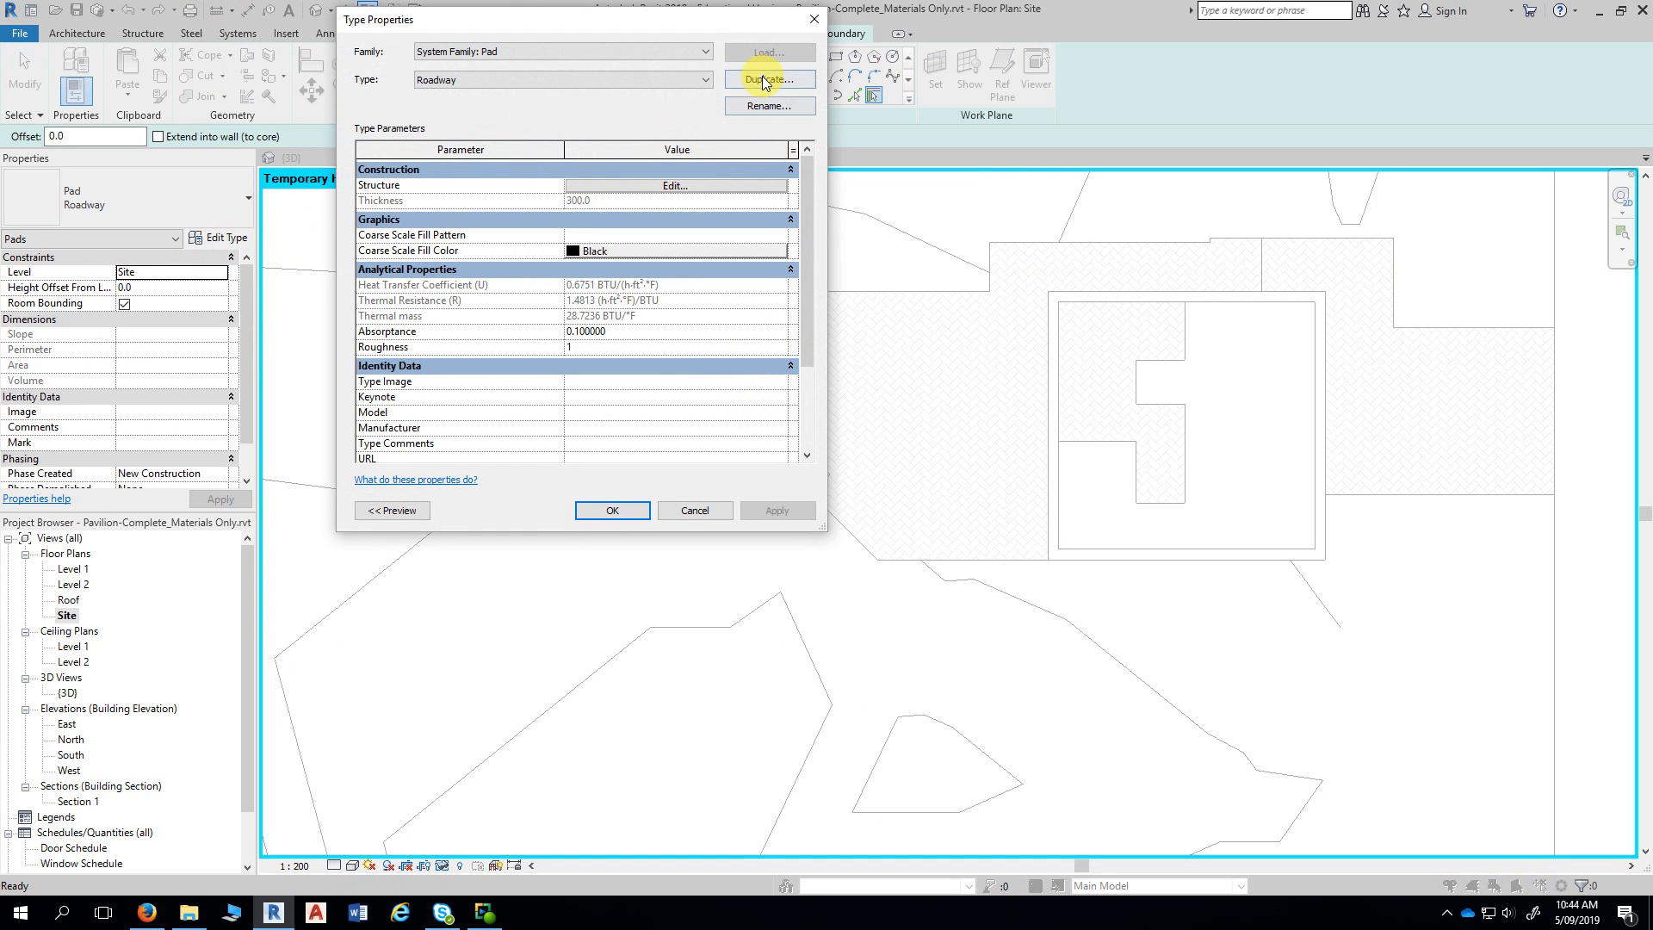
left_click(762, 78)
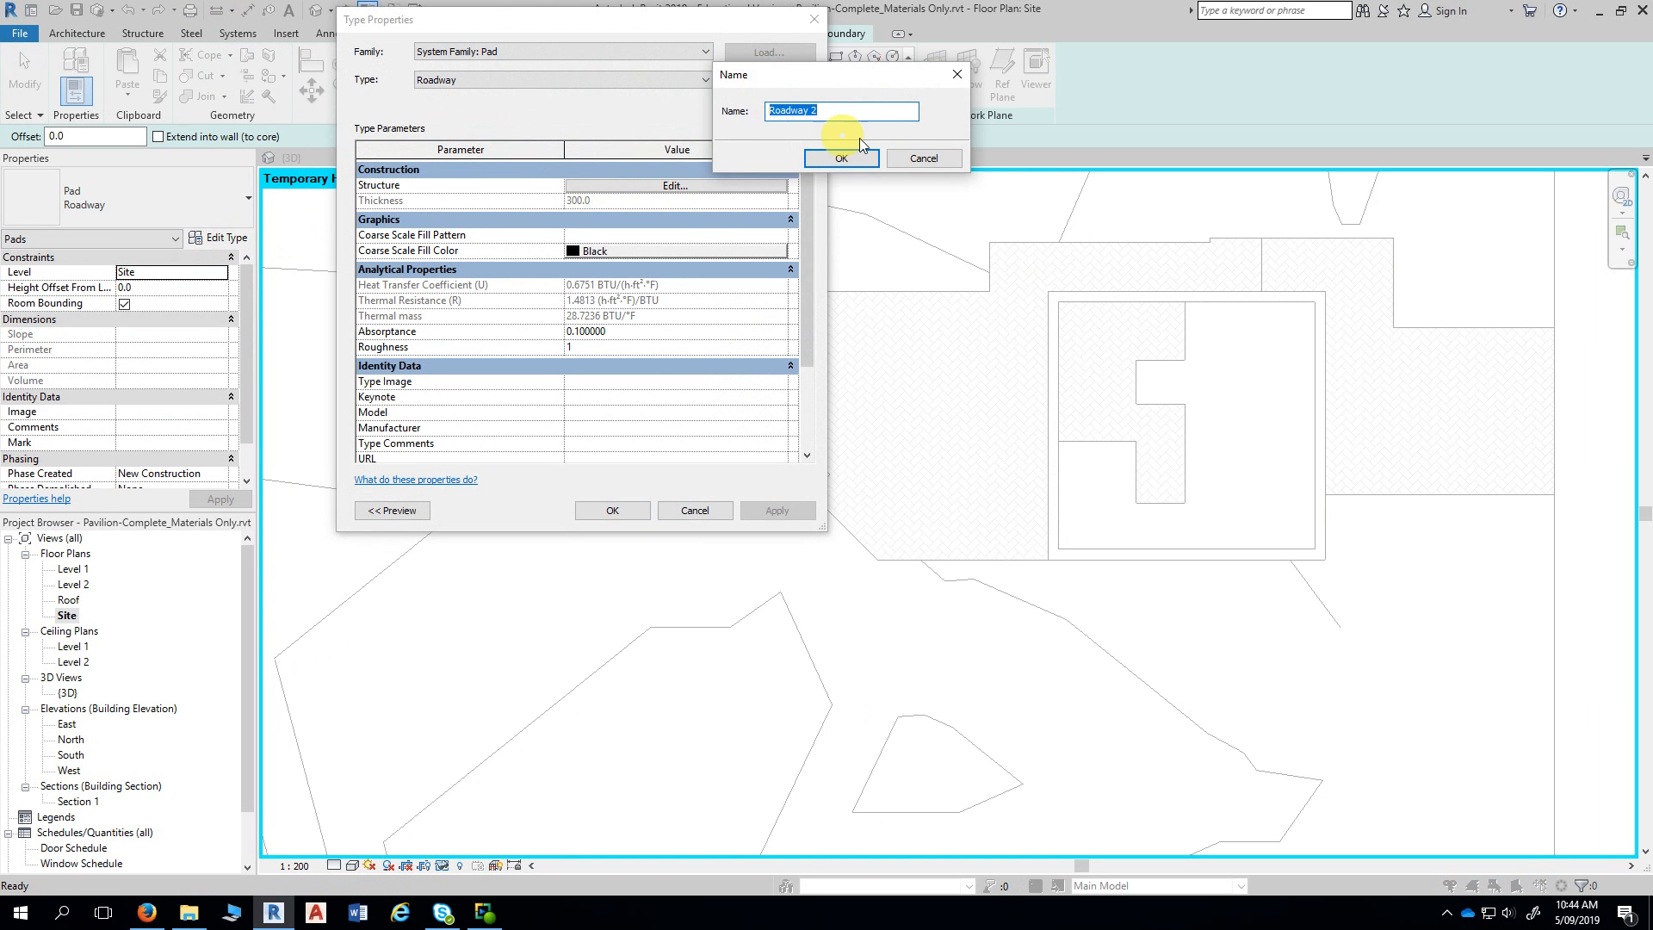
type("p")
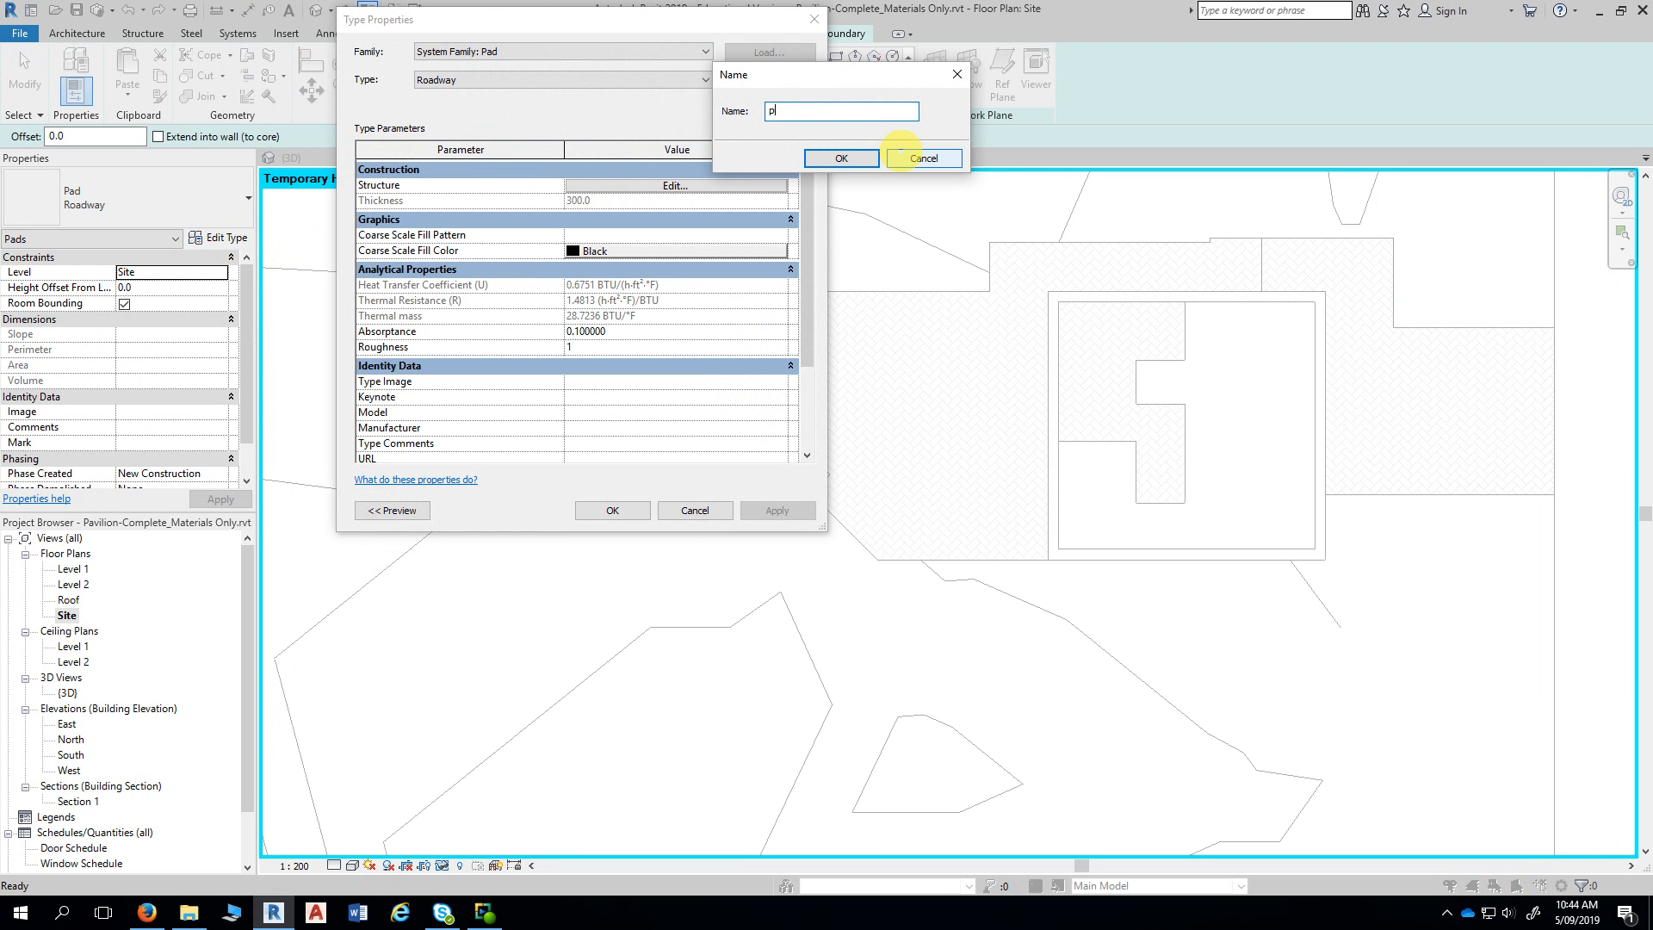
type("oo")
key("BackSpace")
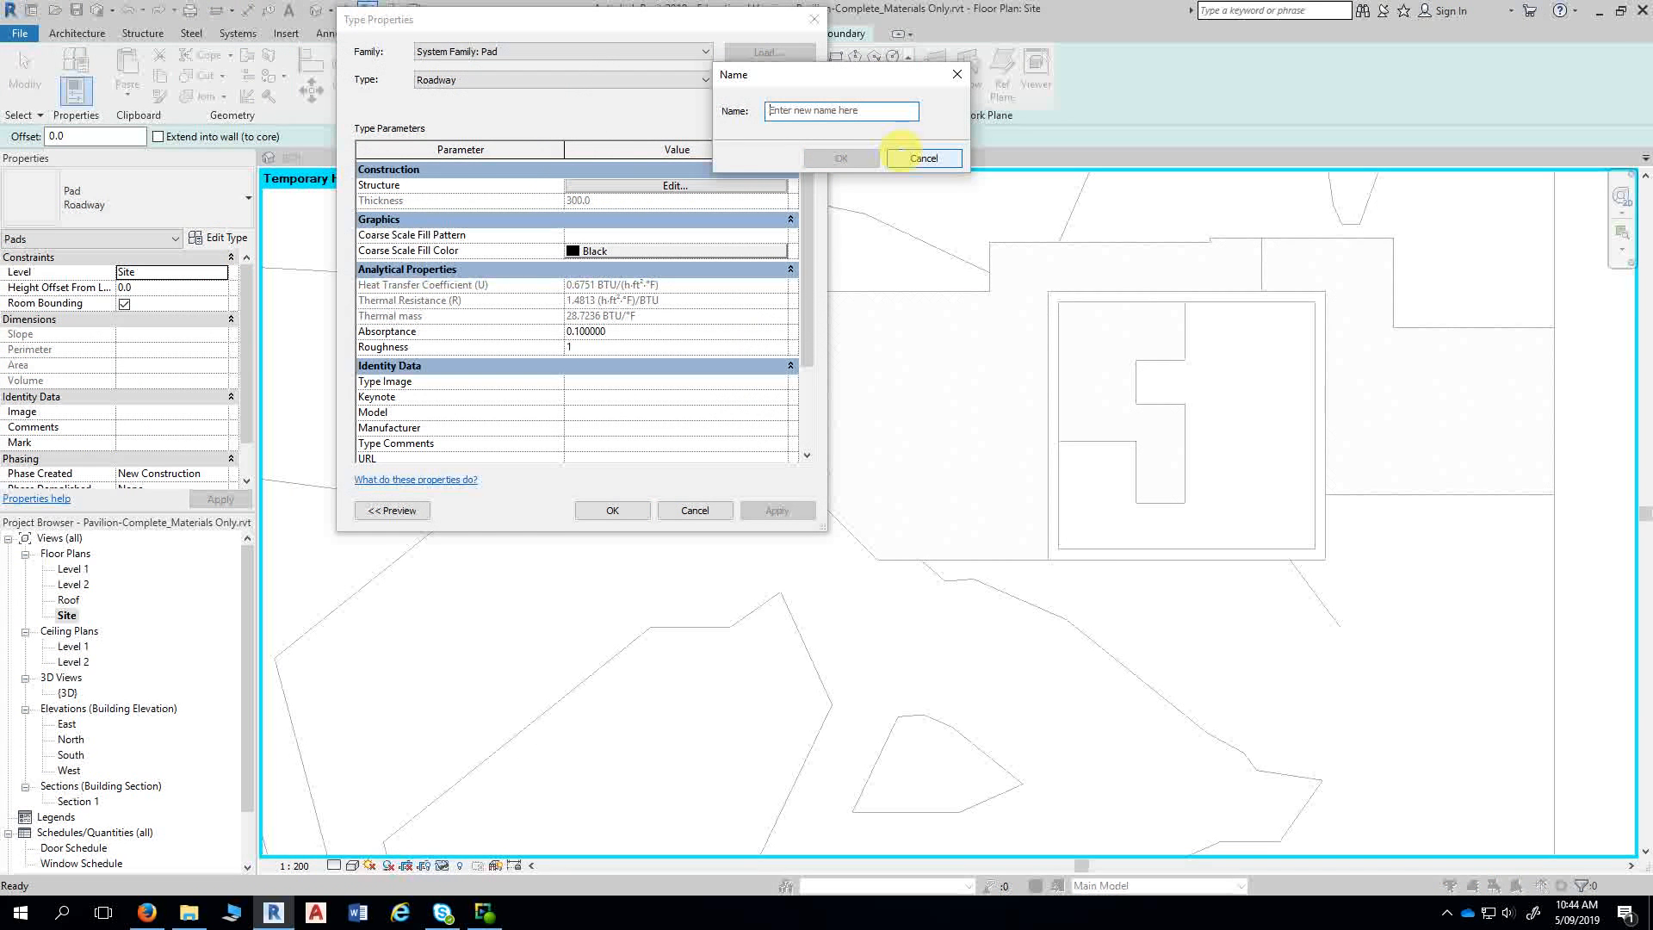
type("pool")
key("BackSpace")
key("BackSpace")
key("BackSpace")
key("BackSpace")
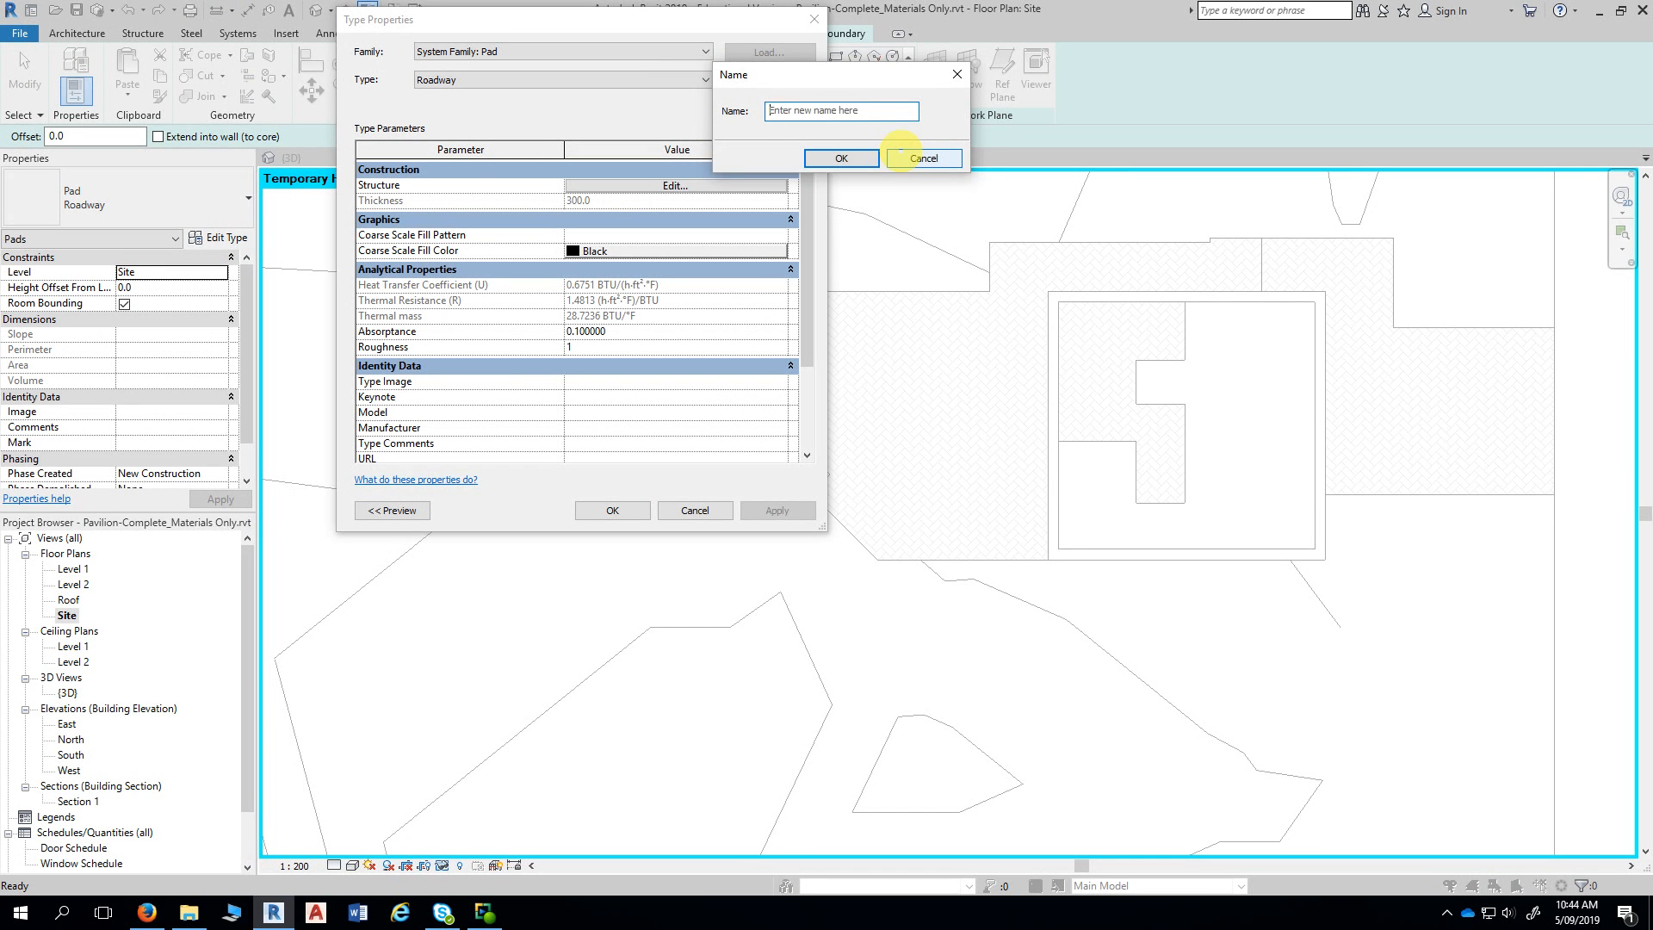
type("Poo")
left_click(845, 161)
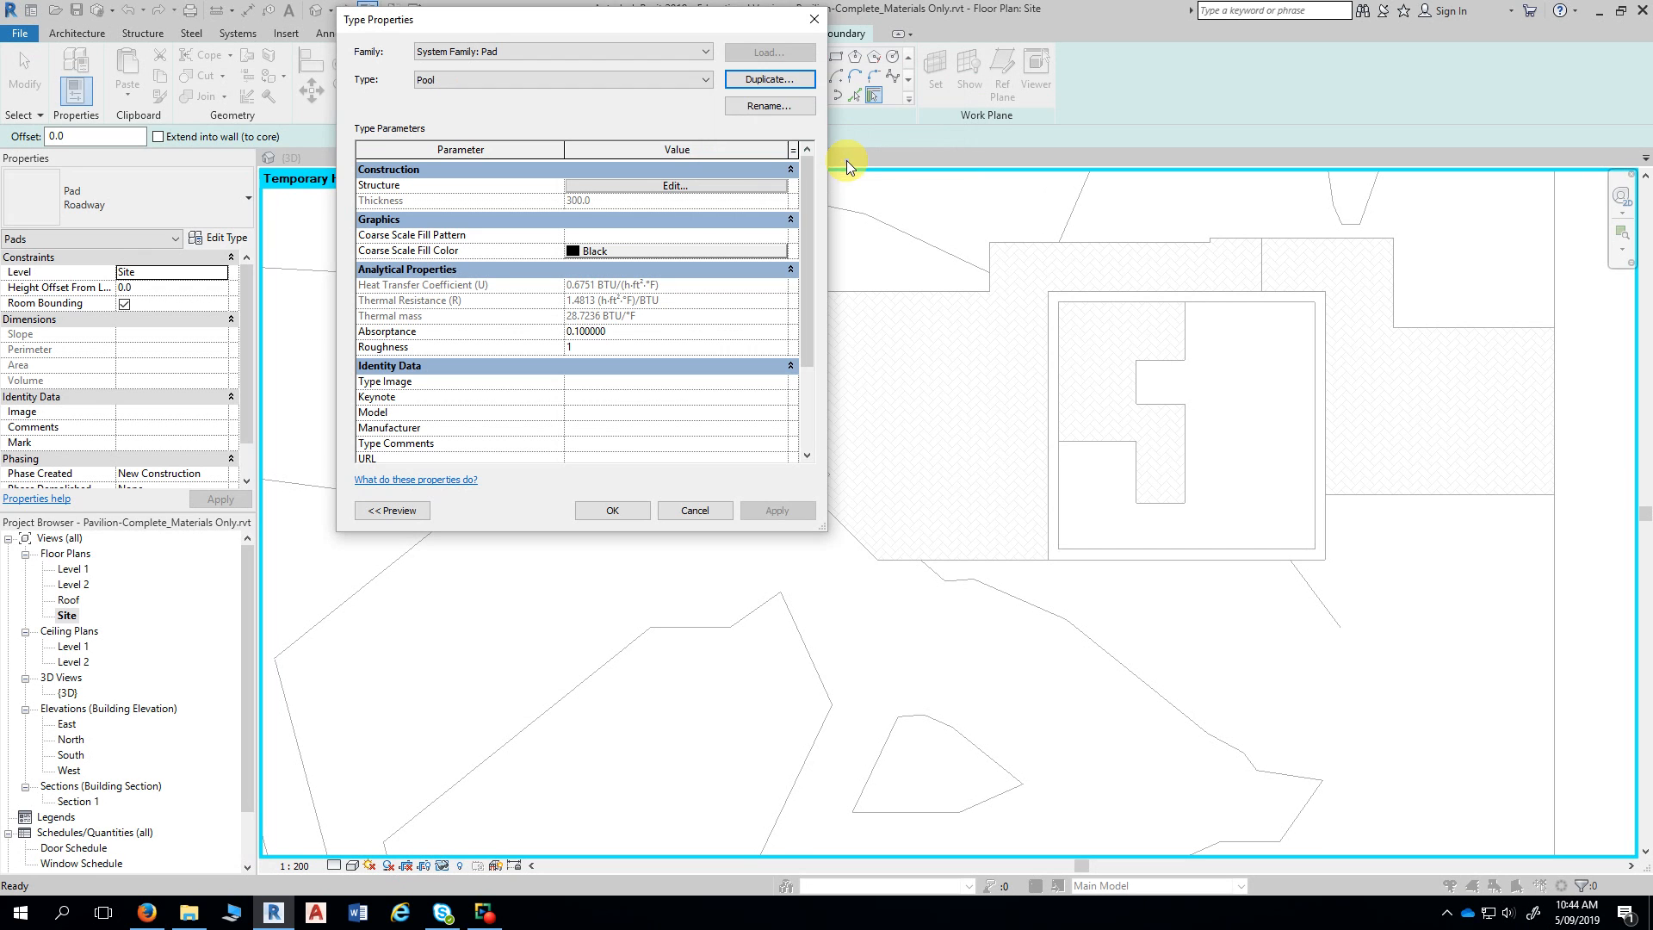
- Set the structure layer thickness of the Pool pad type to 1000
left_click(674, 186)
left_click(650, 184)
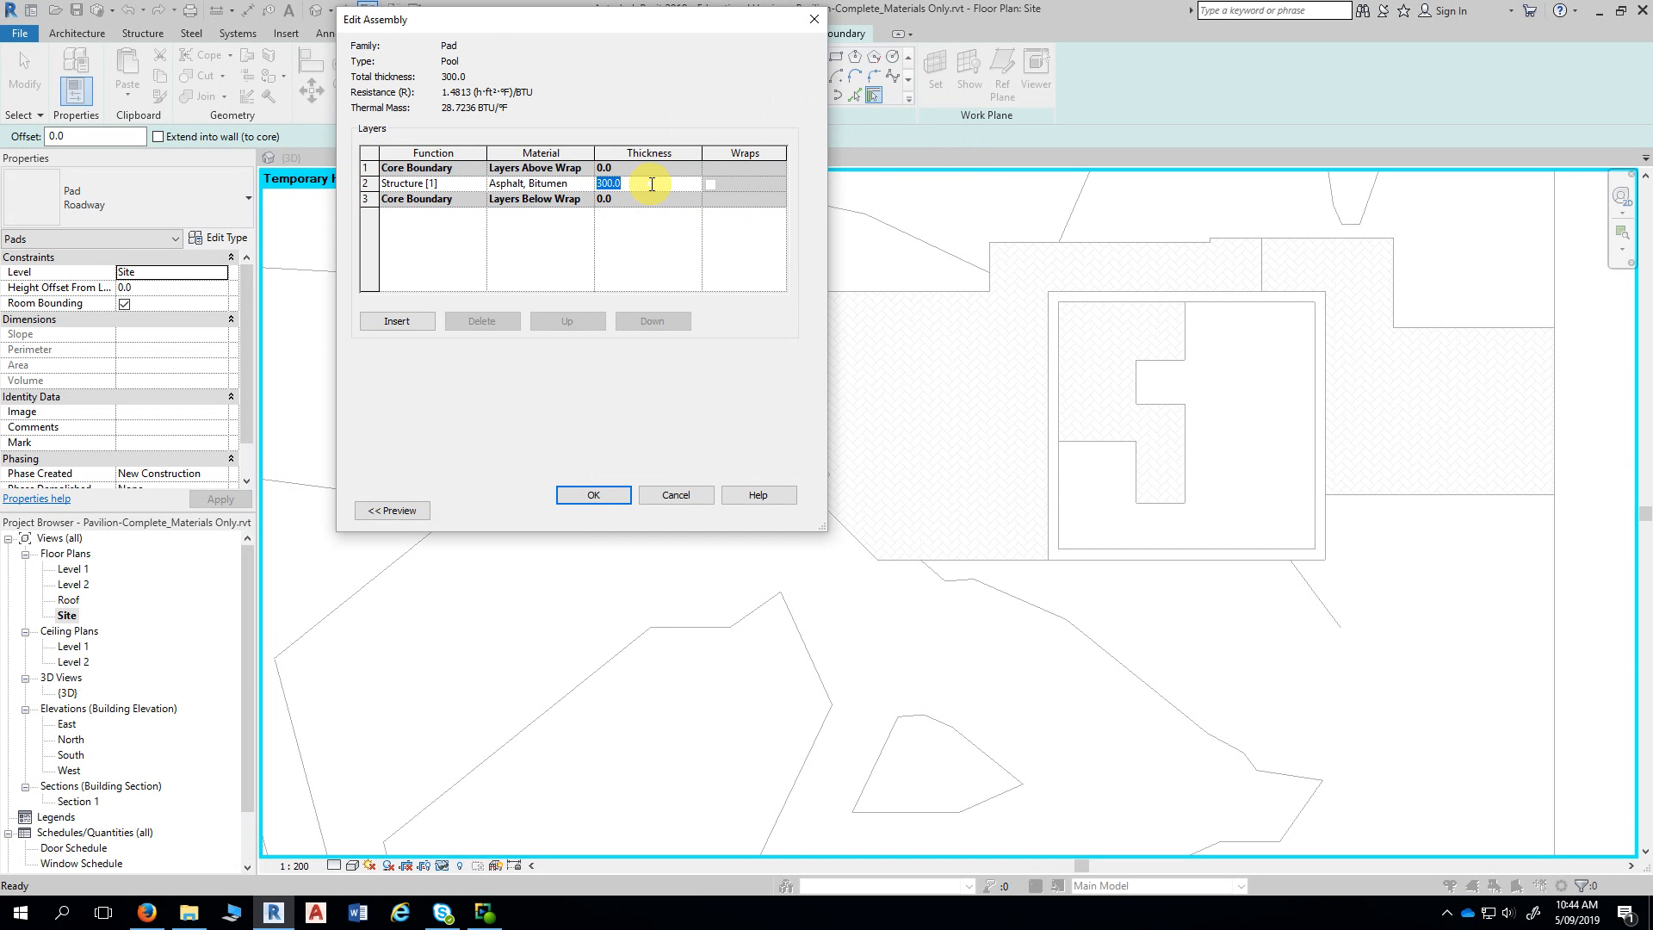
type("1000")
- Assign the AEC library's Water material to the Pool pad's structure layer, using its render appearance for shading, and accept the type settings
left_click(591, 186)
left_click(588, 184)
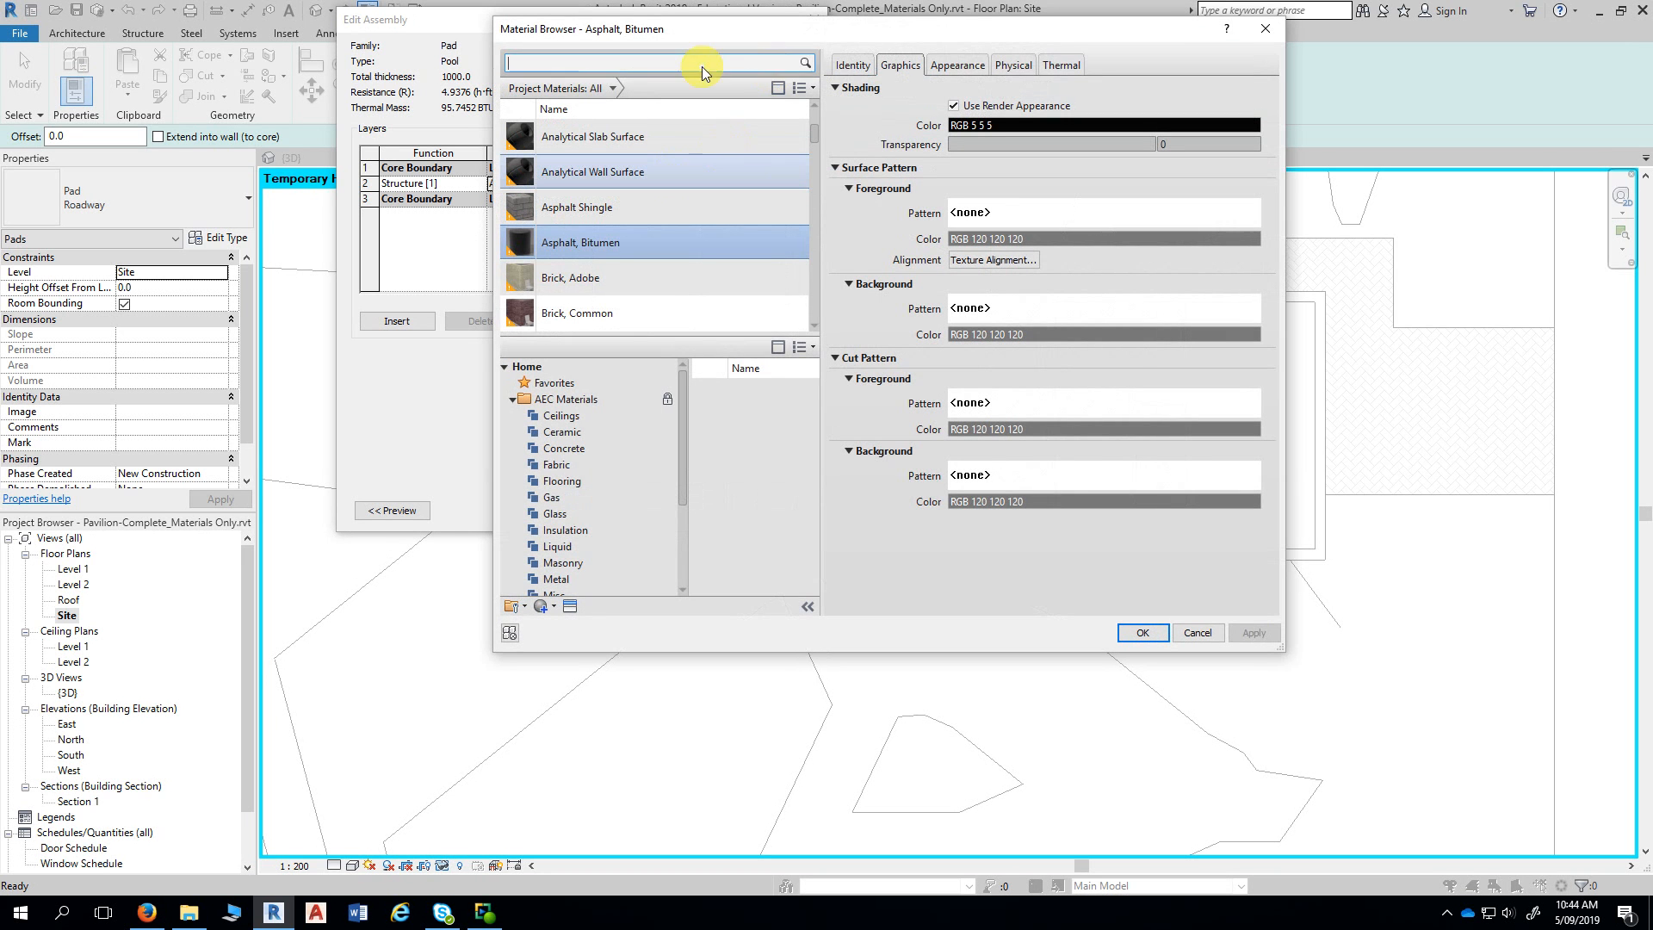
type("water")
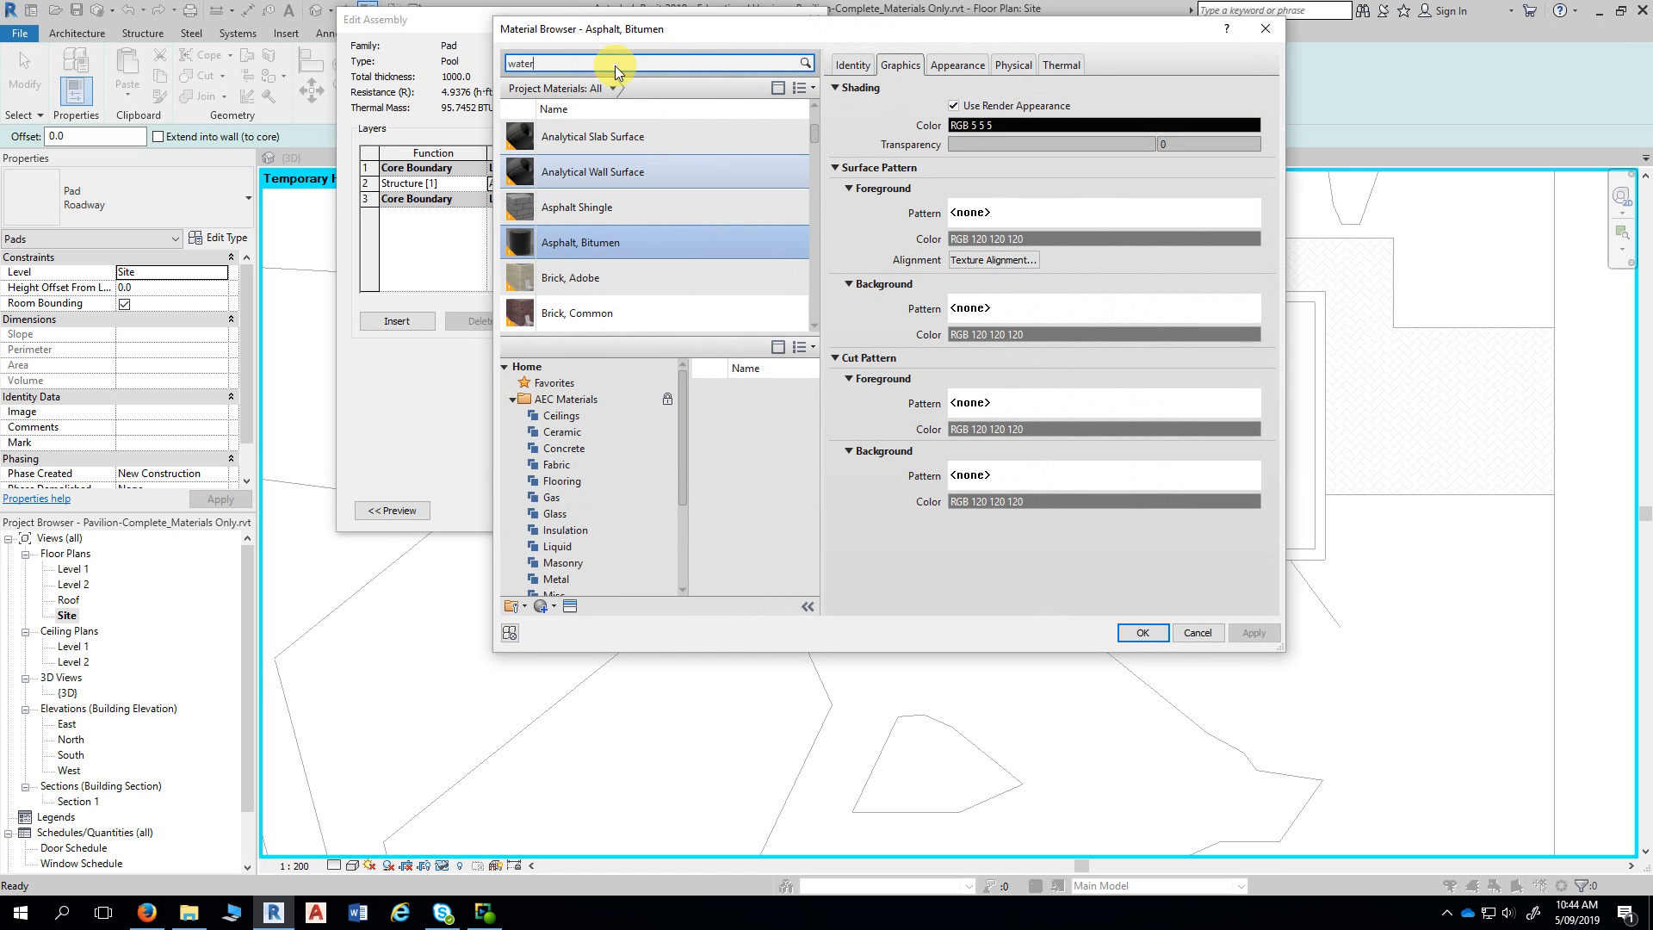
key("Return")
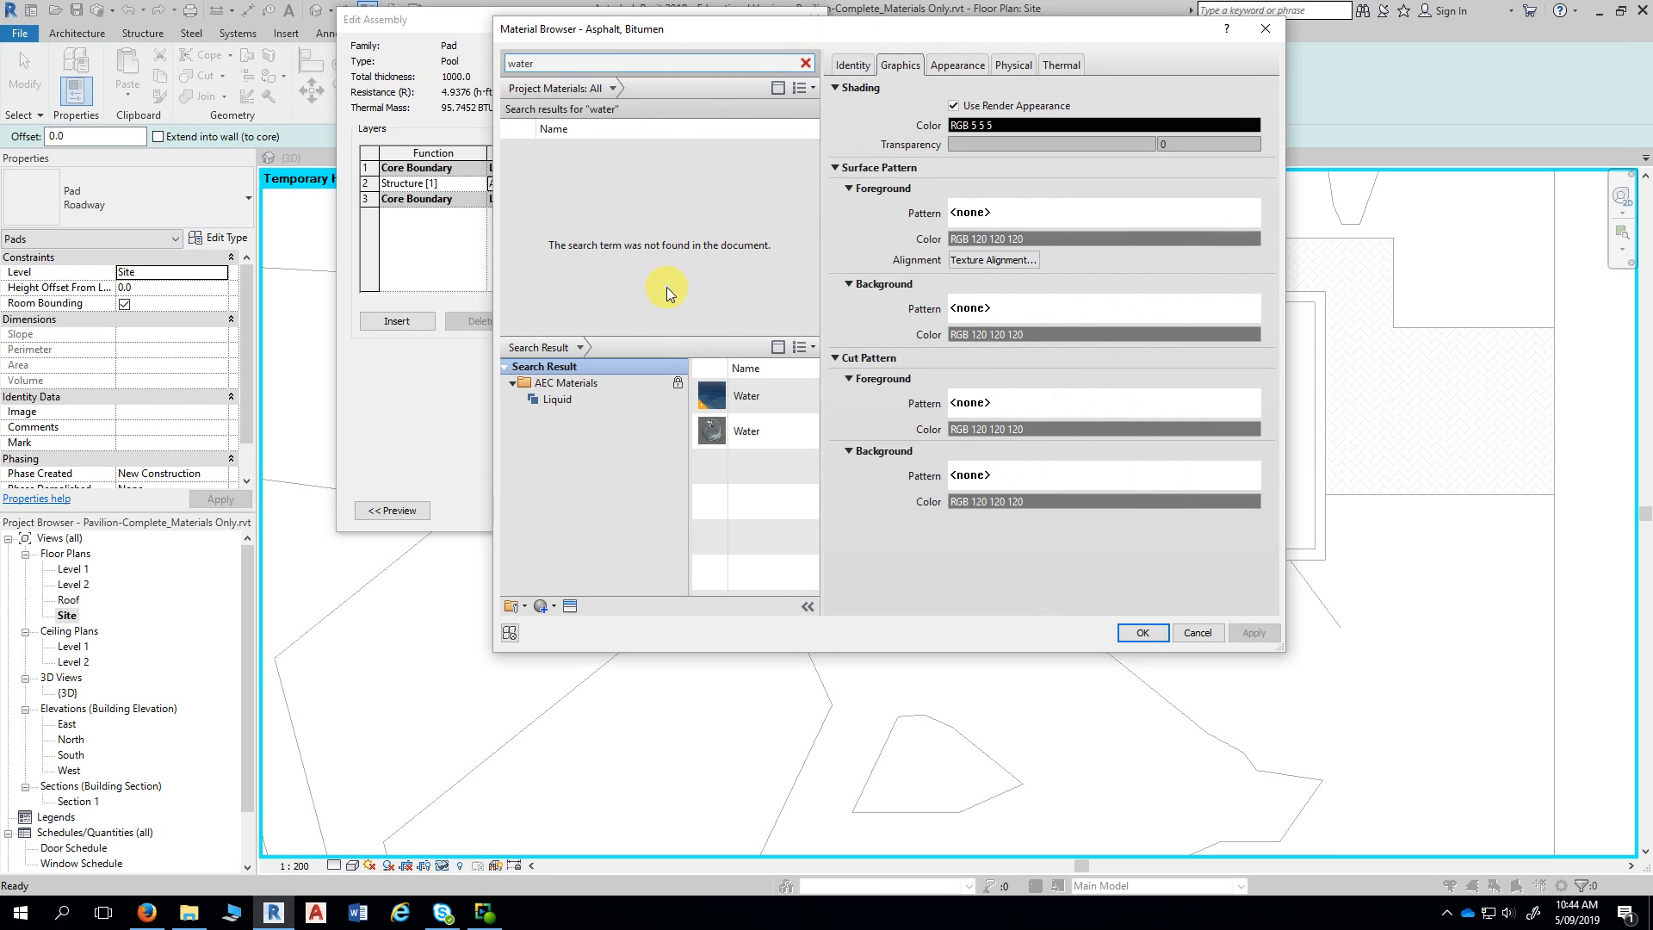
left_click(791, 395)
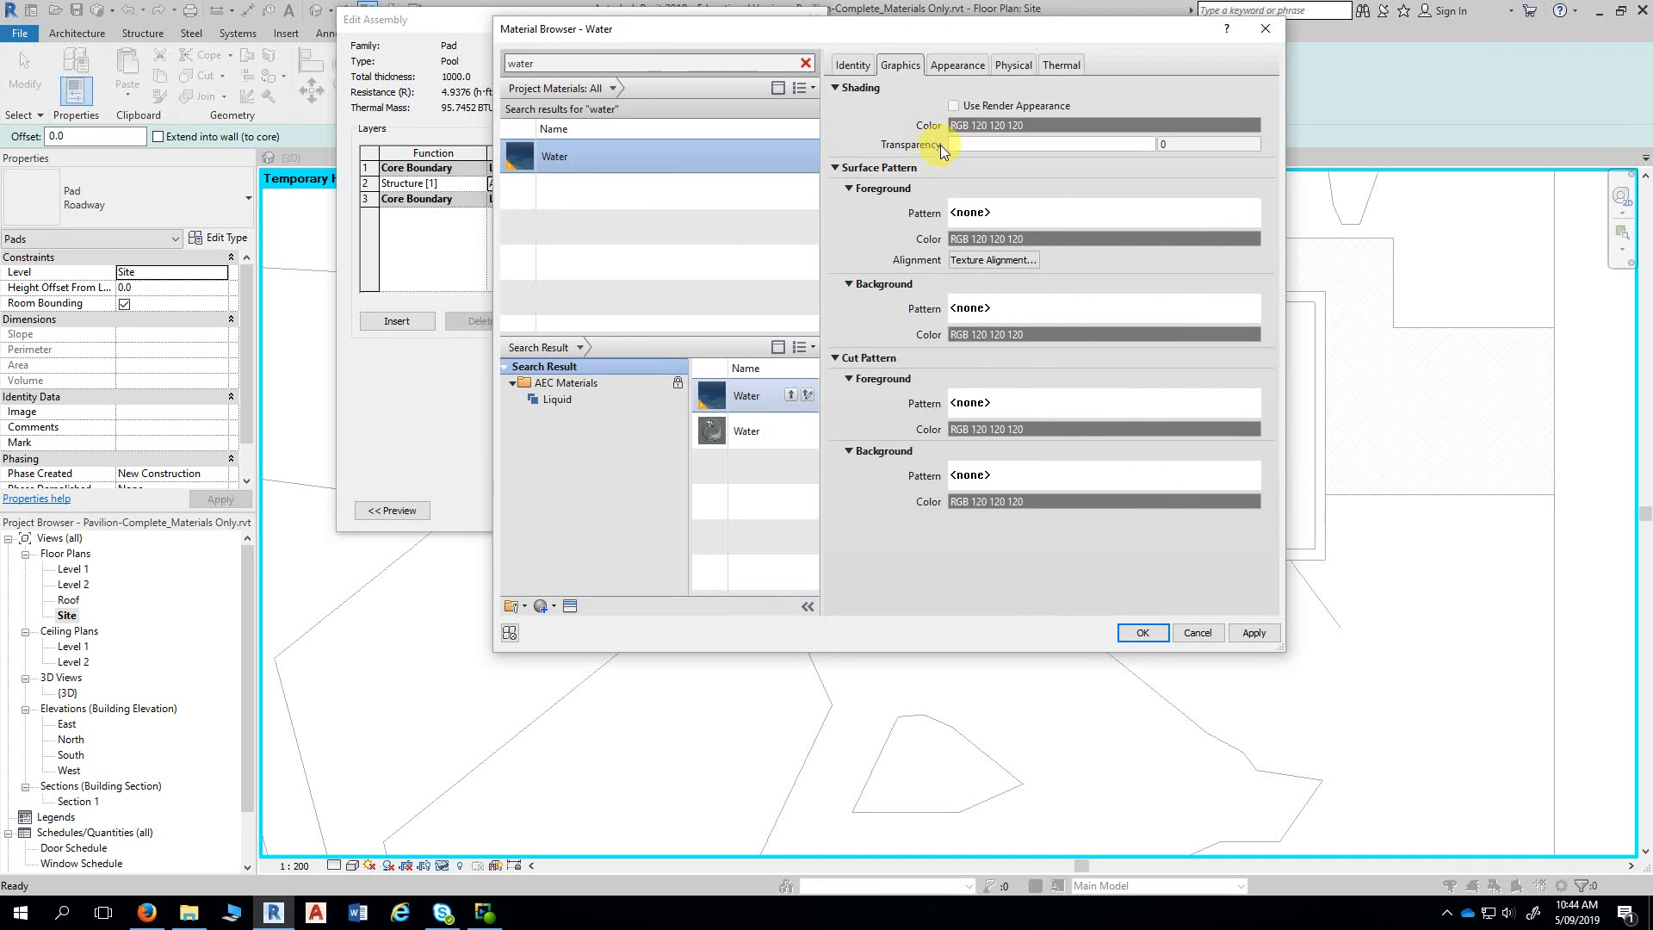
left_click(953, 105)
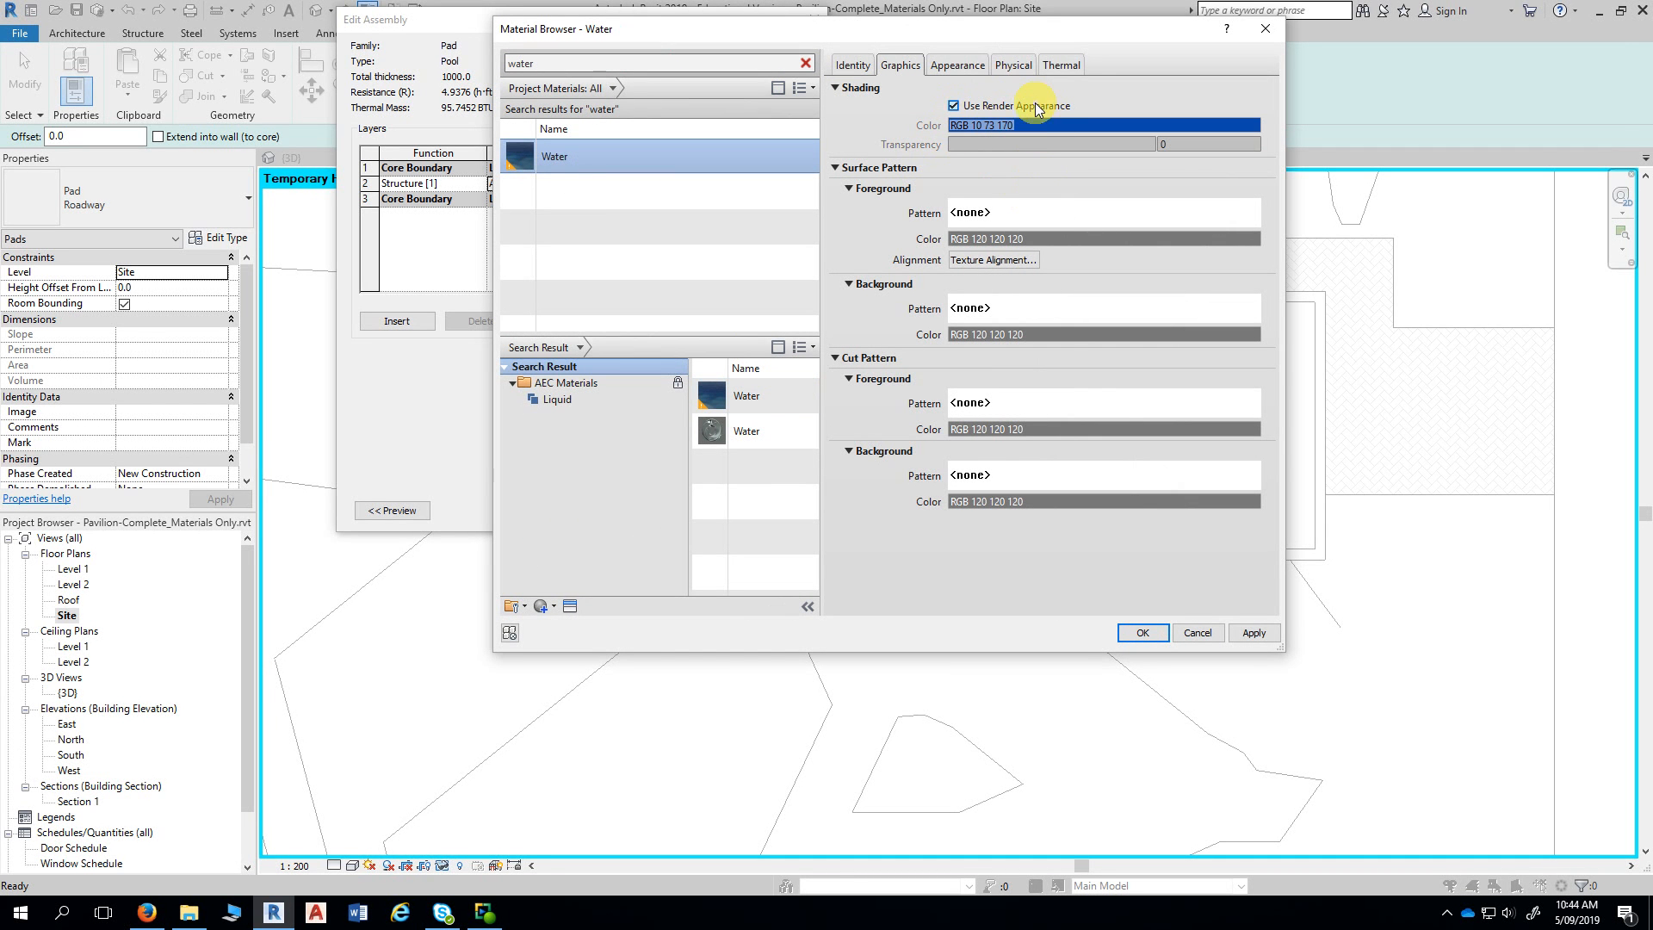
left_click(1141, 632)
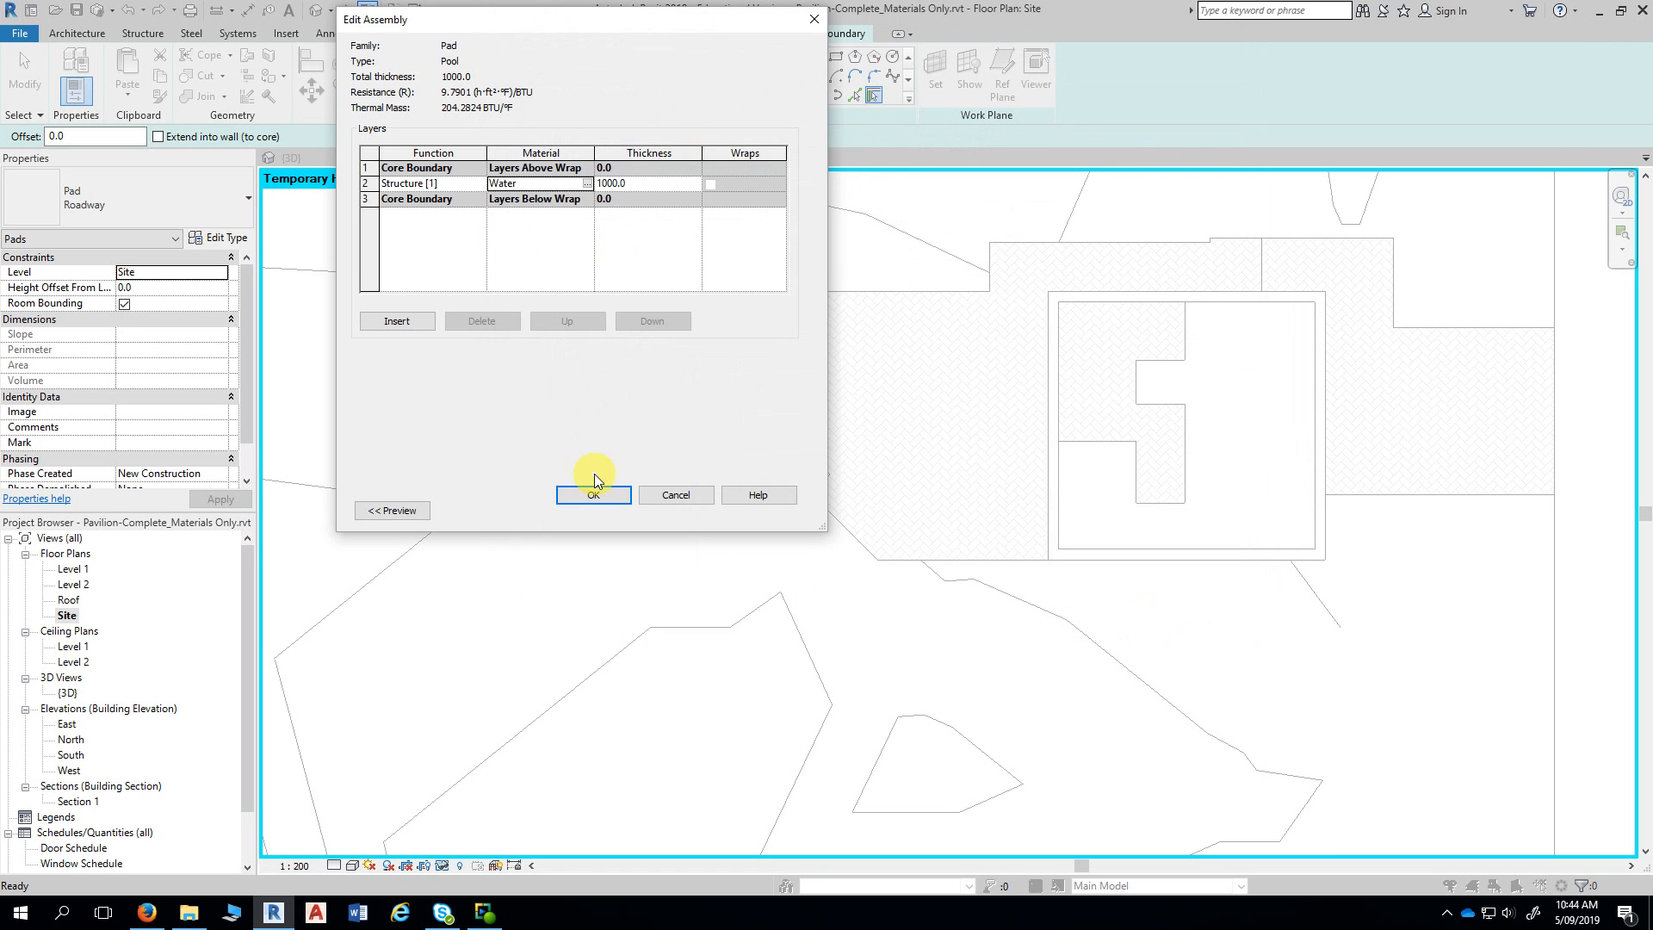
left_click(594, 496)
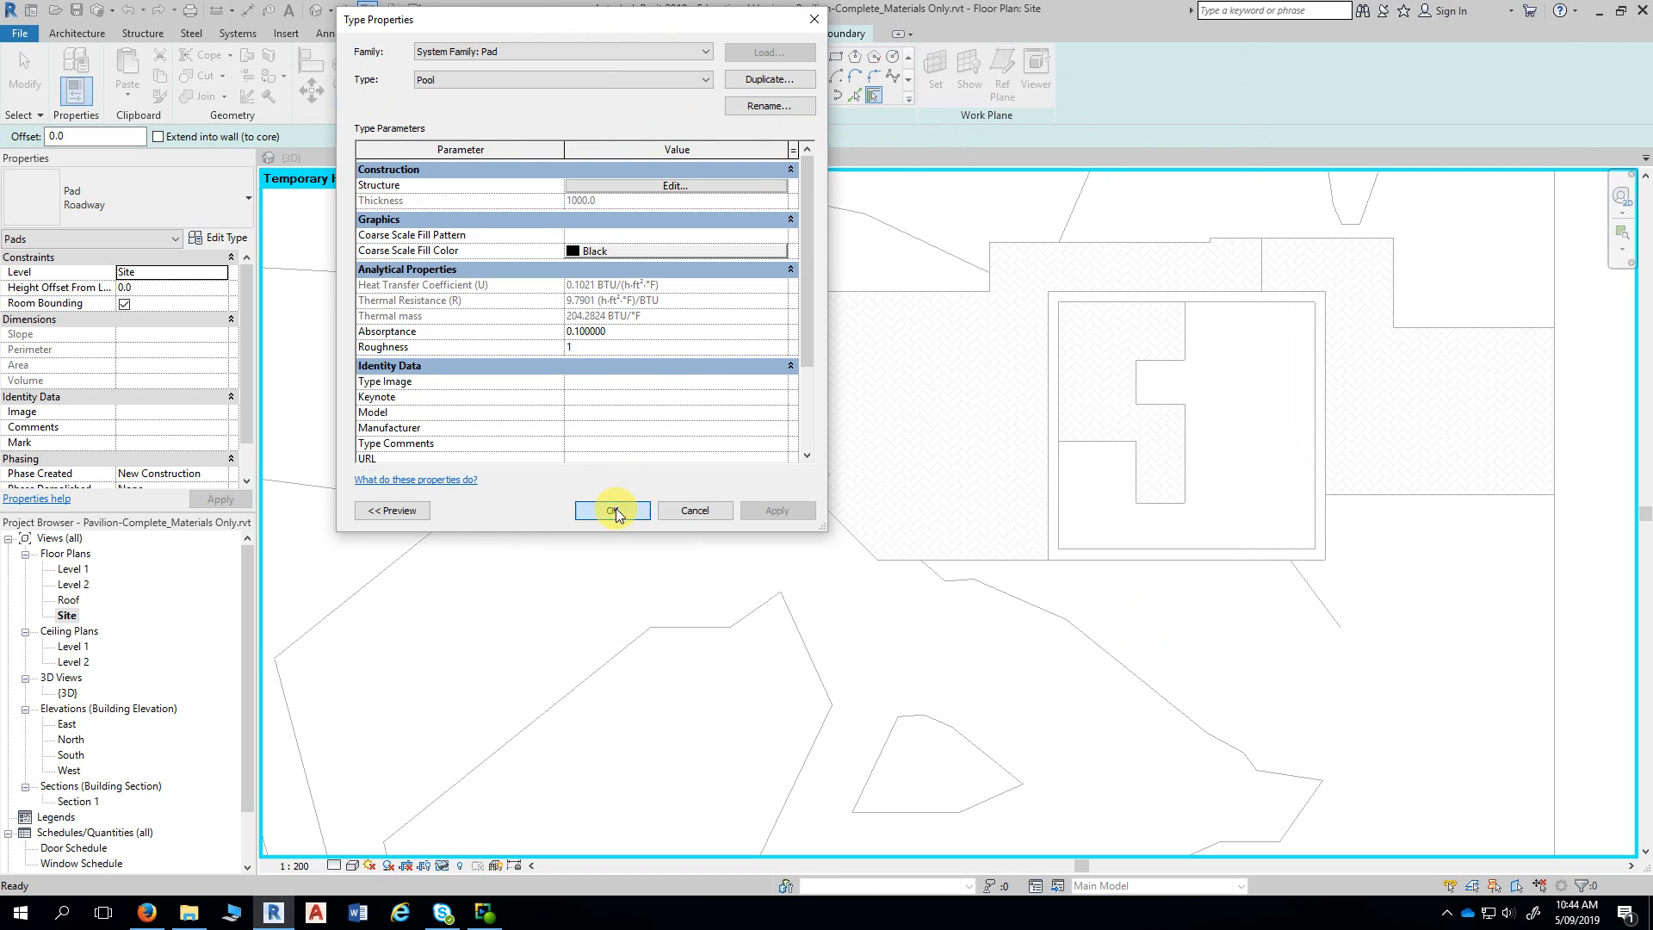
left_click(616, 506)
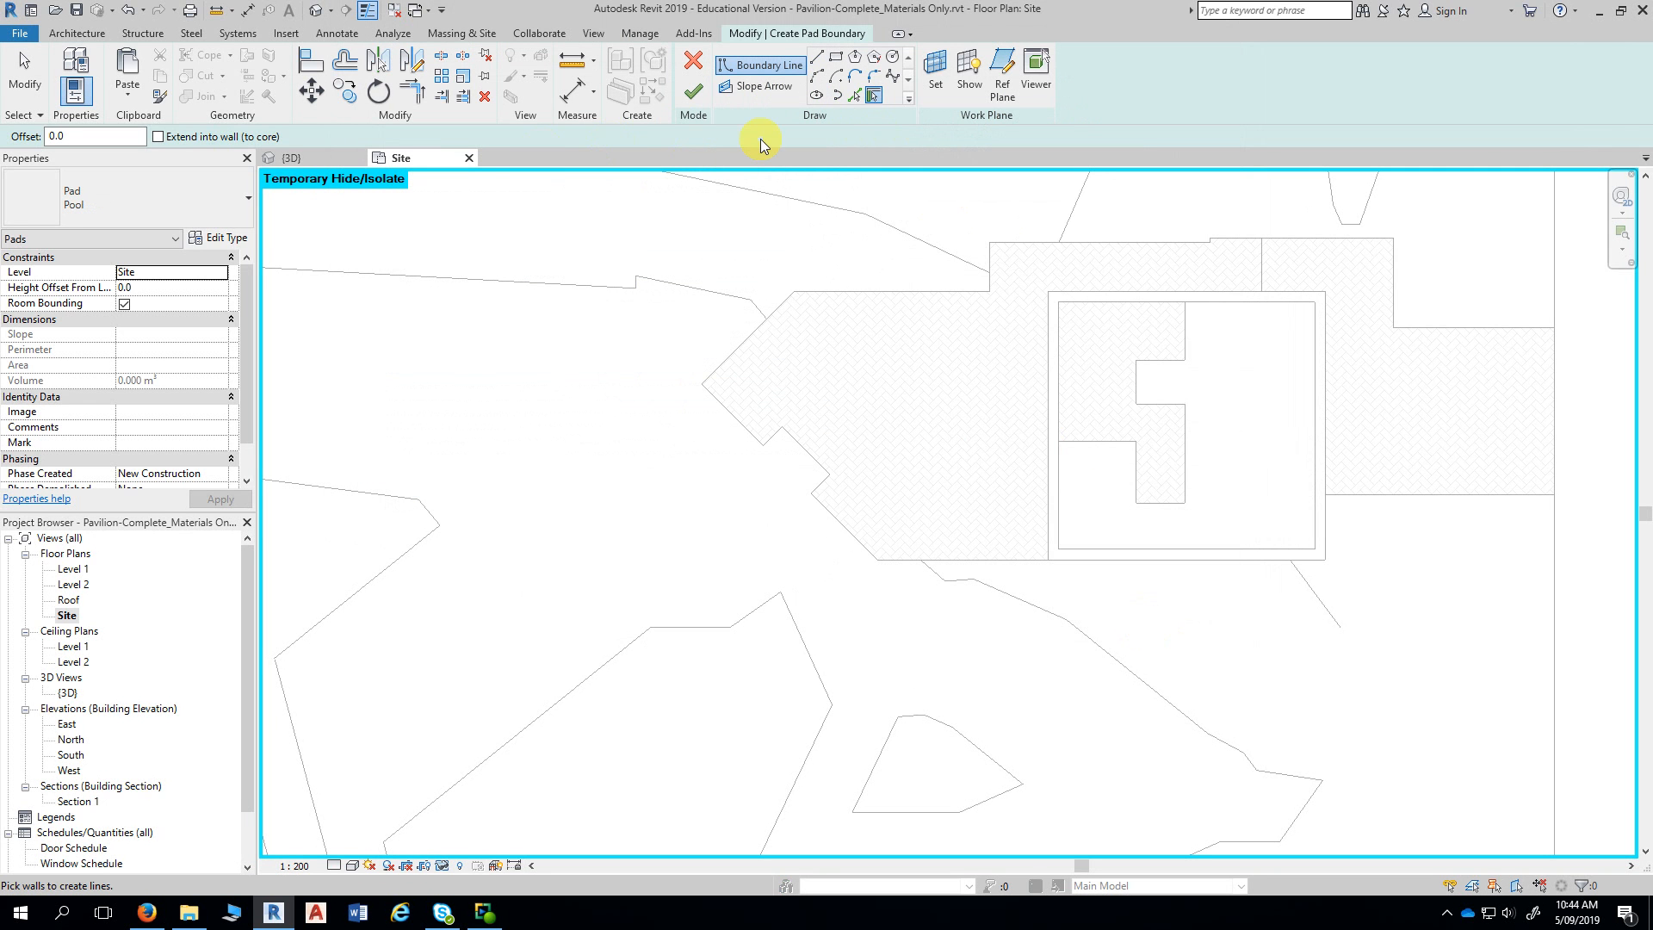
- Quit the new Pool pad's boundary sketch and discard the pad
left_click(236, 191)
key("Escape")
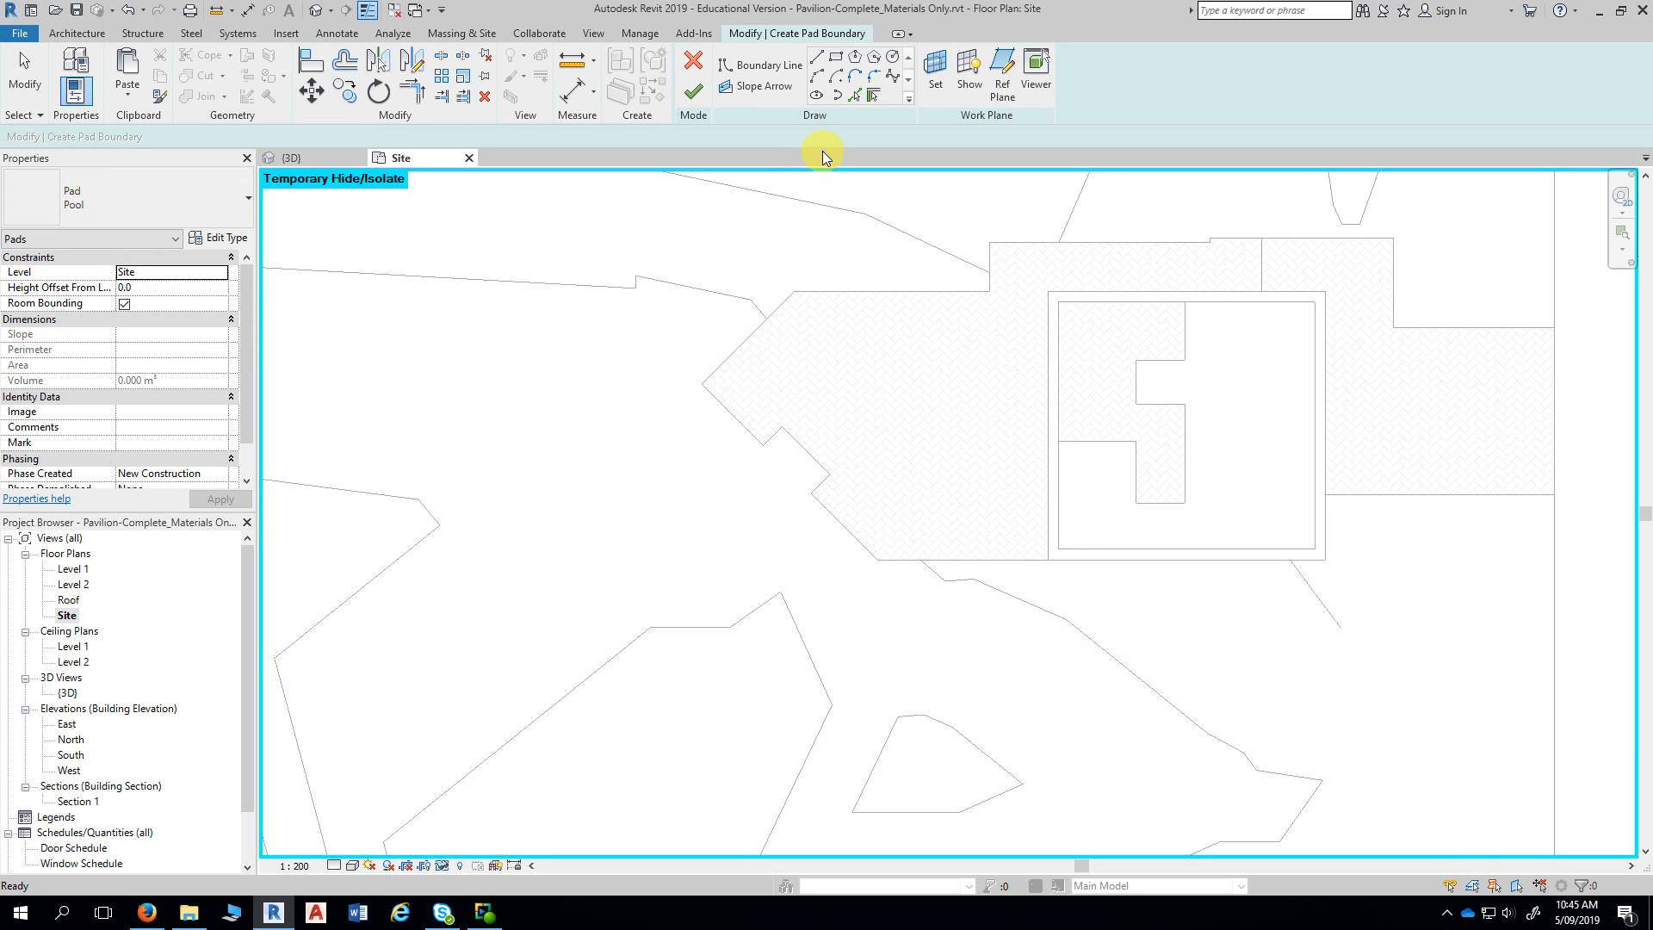
left_click(695, 62)
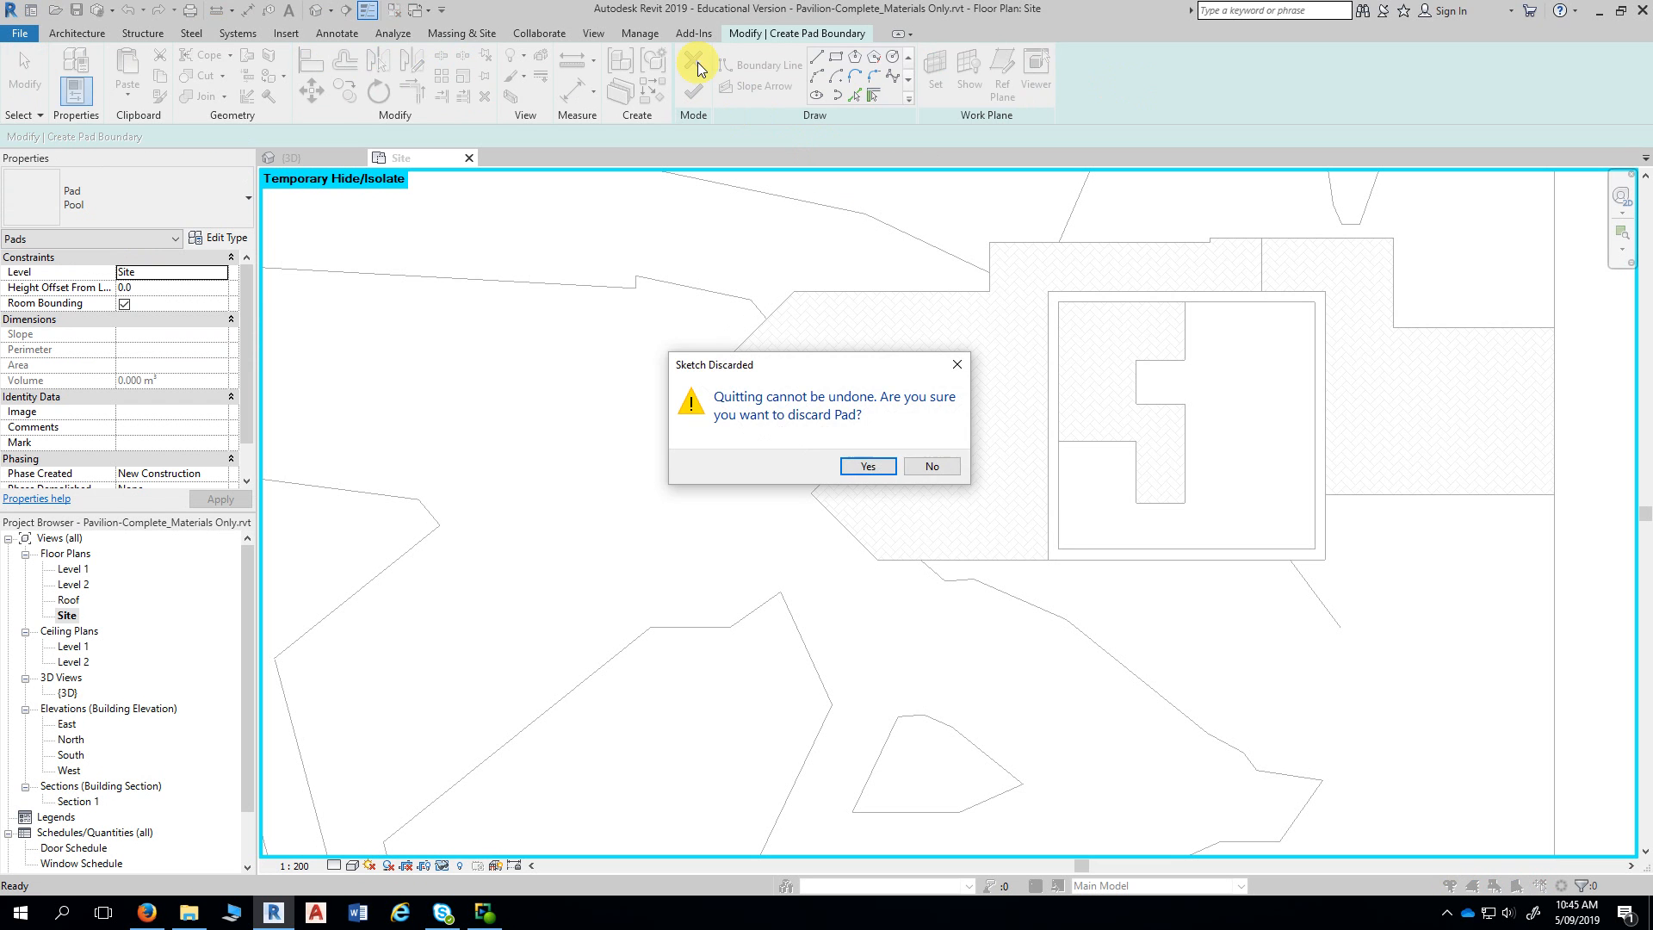
left_click(871, 466)
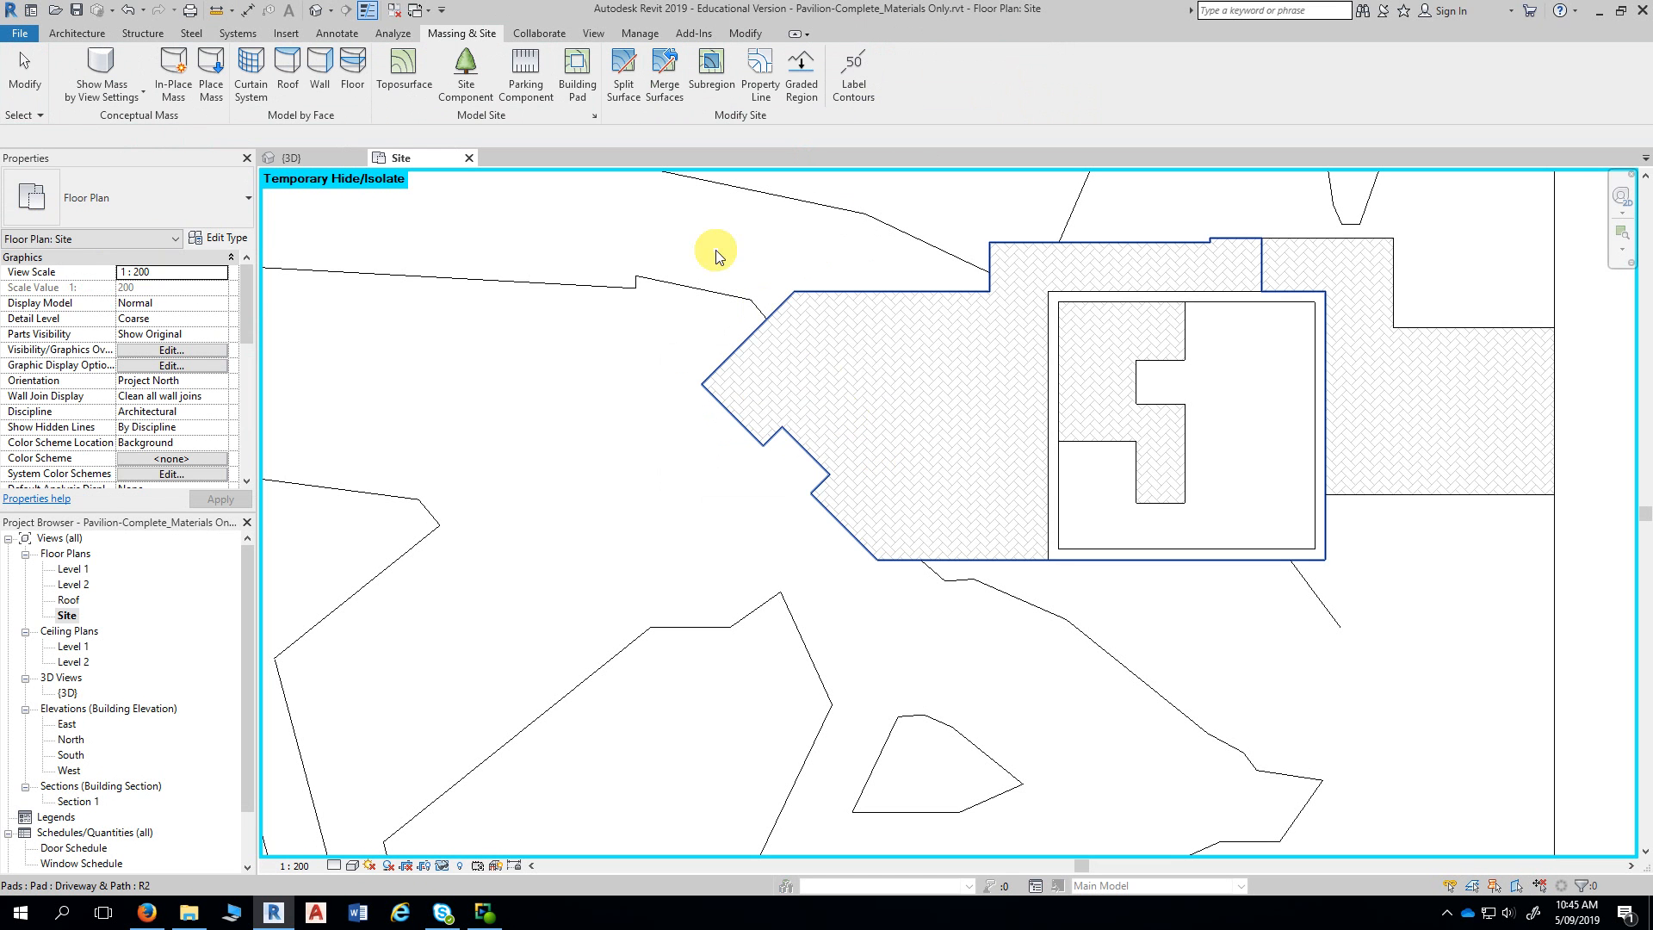
- Start a new building pad and check the available pad types, keeping Roadway selected
left_click(575, 79)
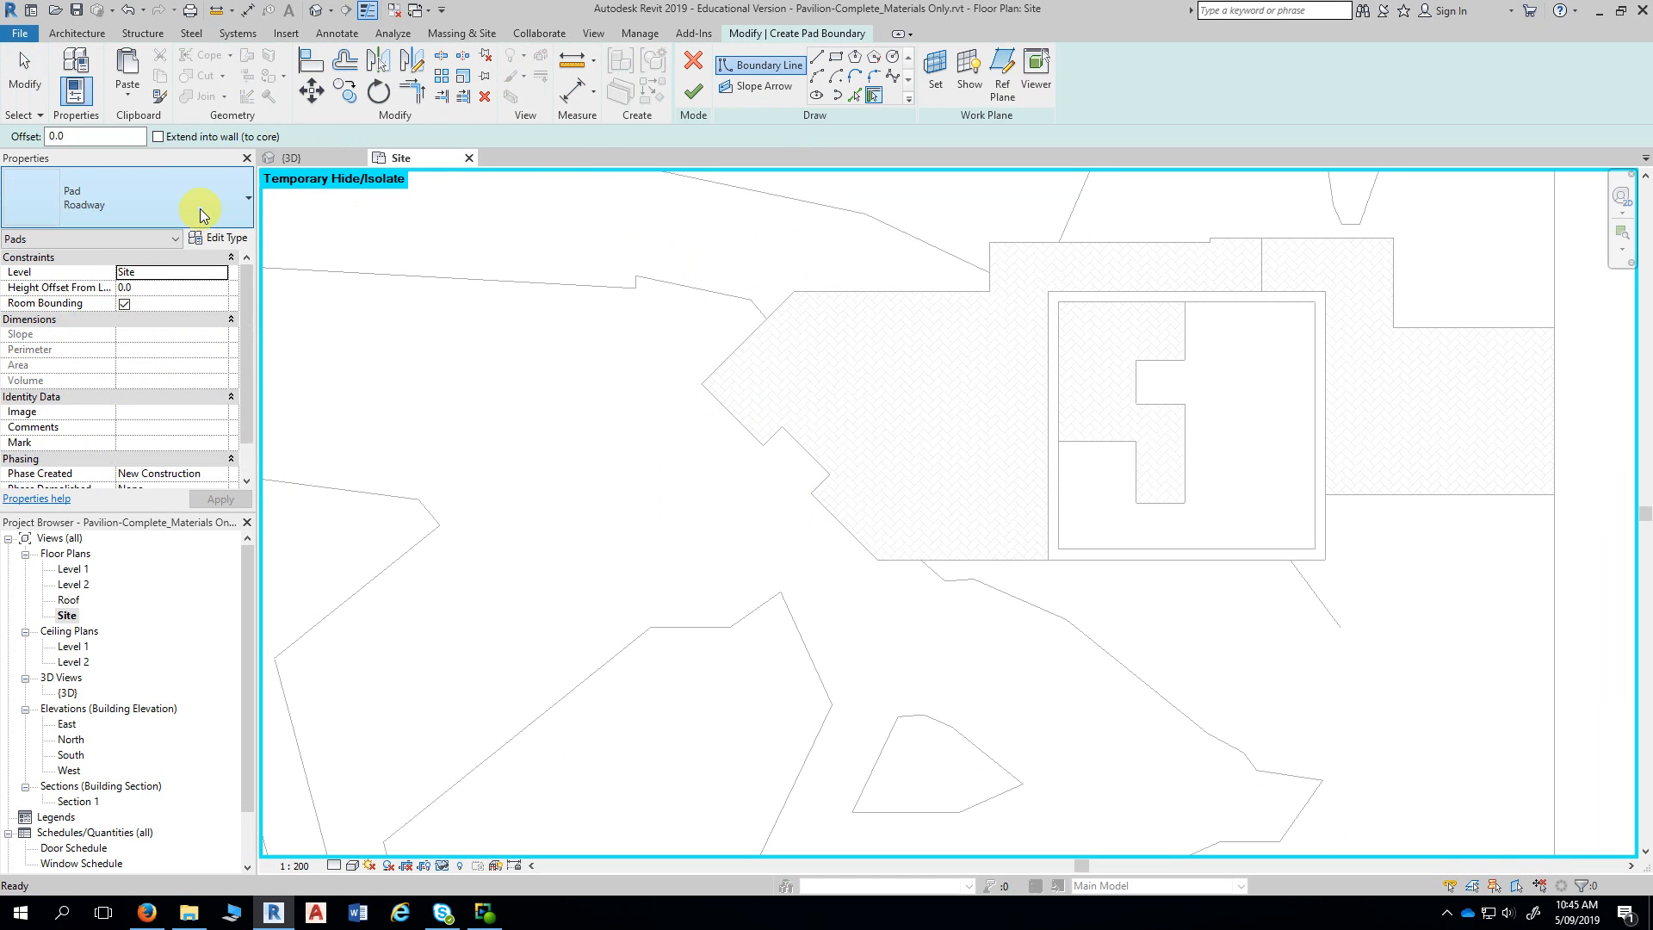
left_click(202, 209)
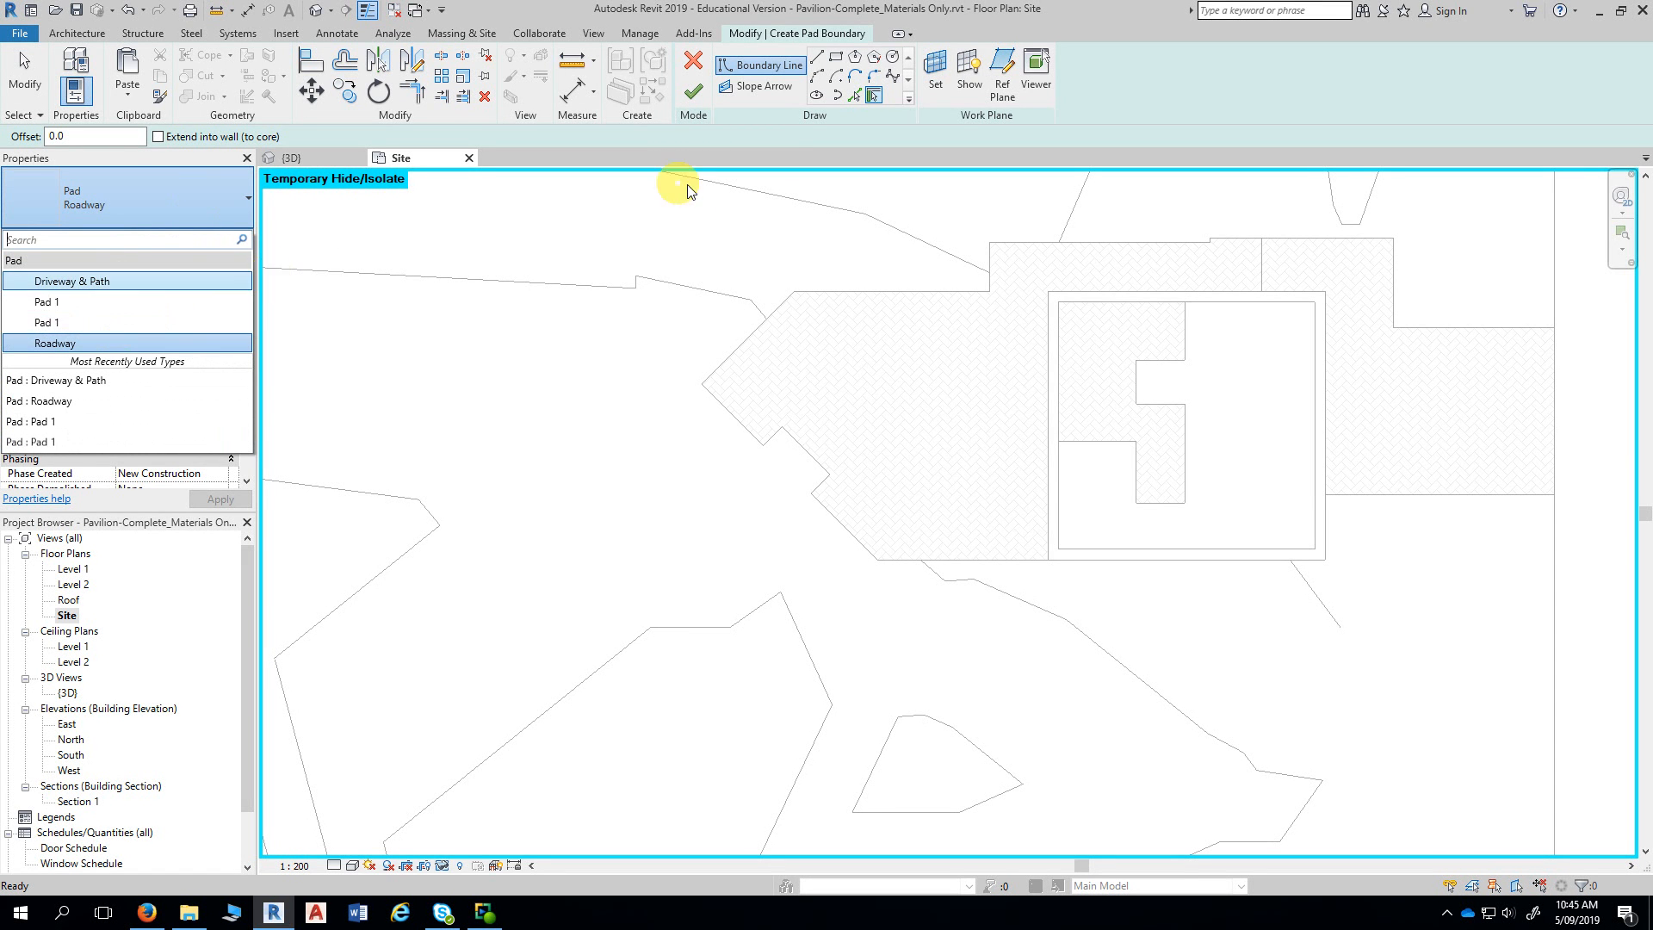
key("Escape")
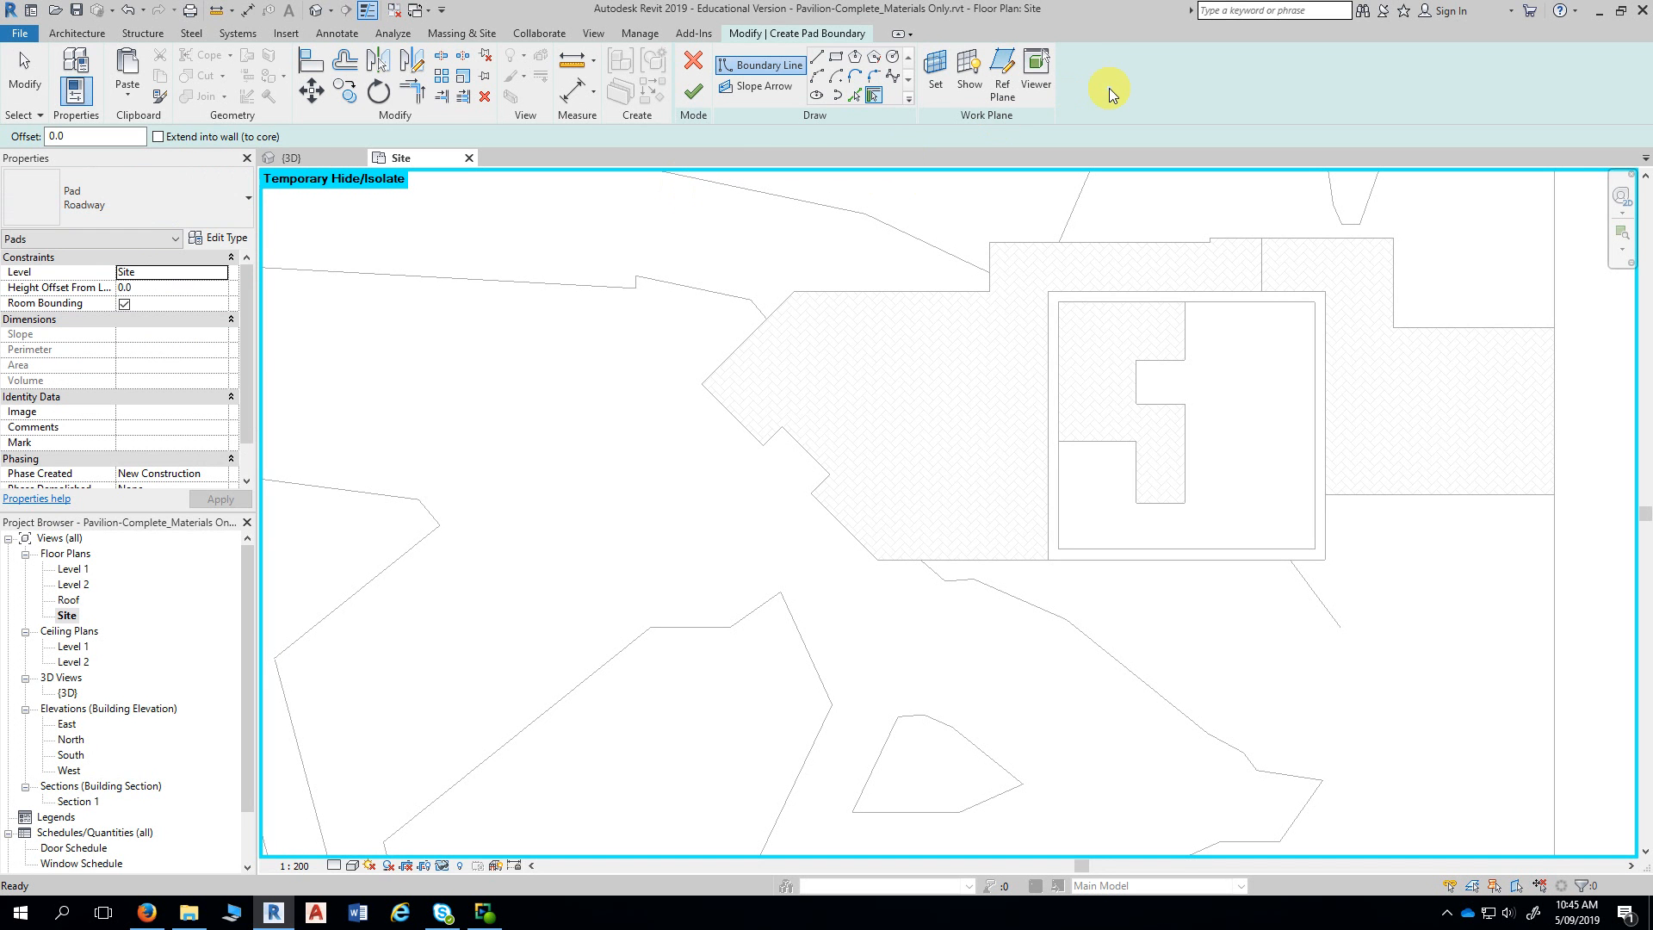
- Close the open pad sketch and open the boundary sketch of the Driveway & Path pad for editing
key("Escape")
left_click(693, 91)
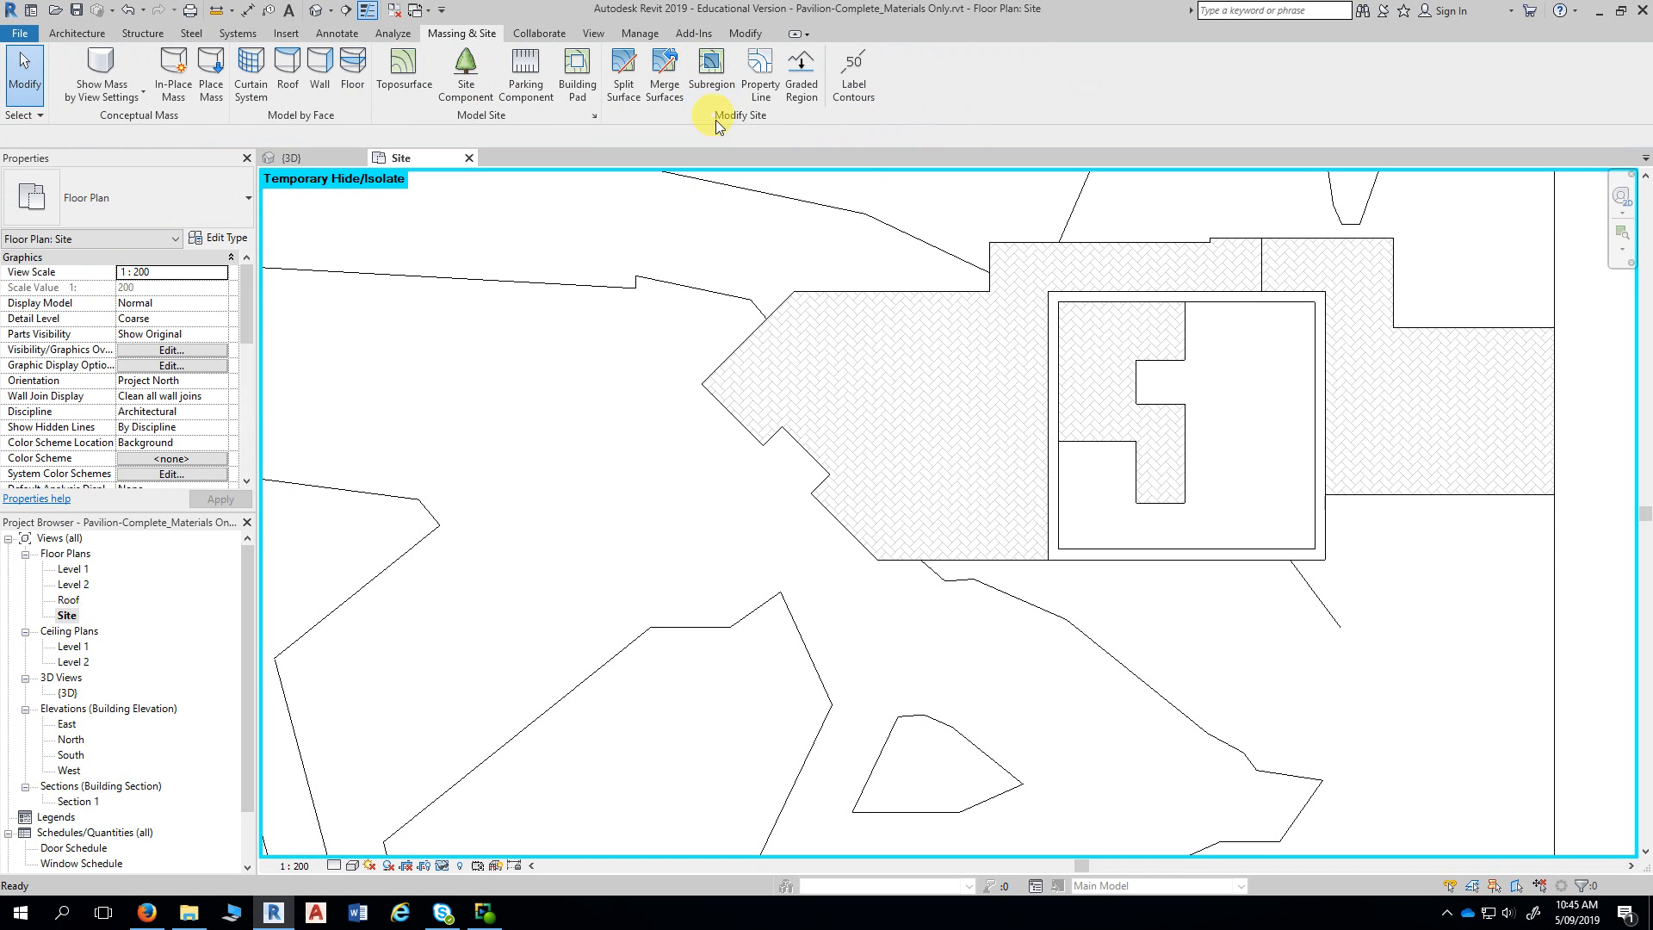
left_click(912, 358)
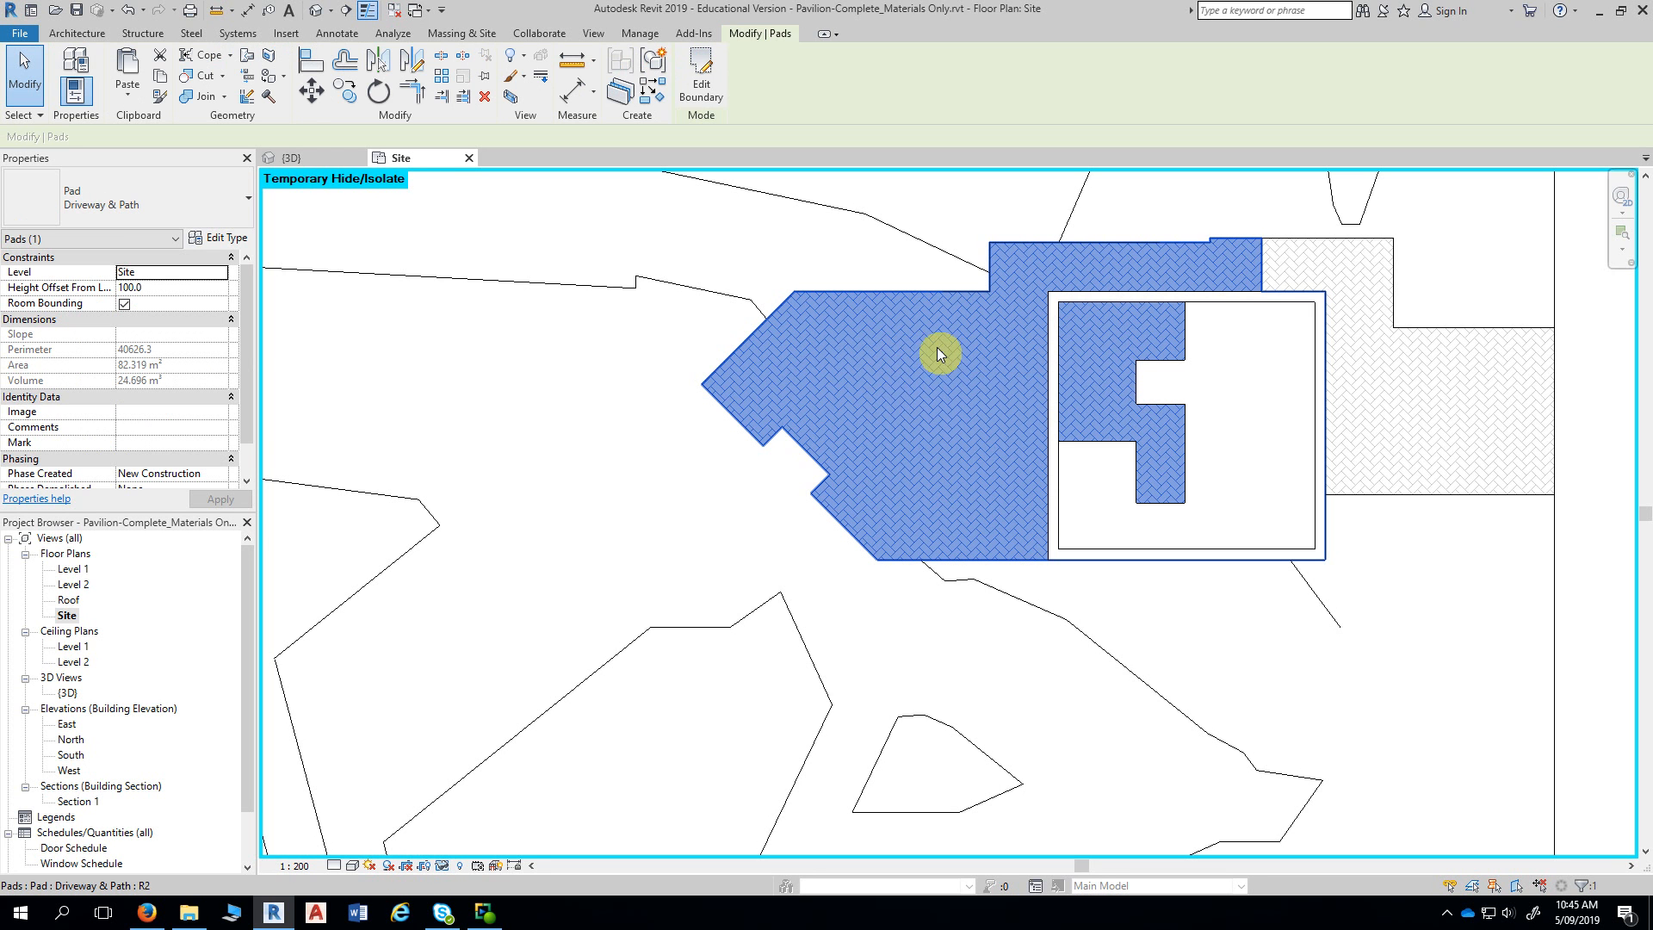
middle_click_drag(952, 369, 849, 333)
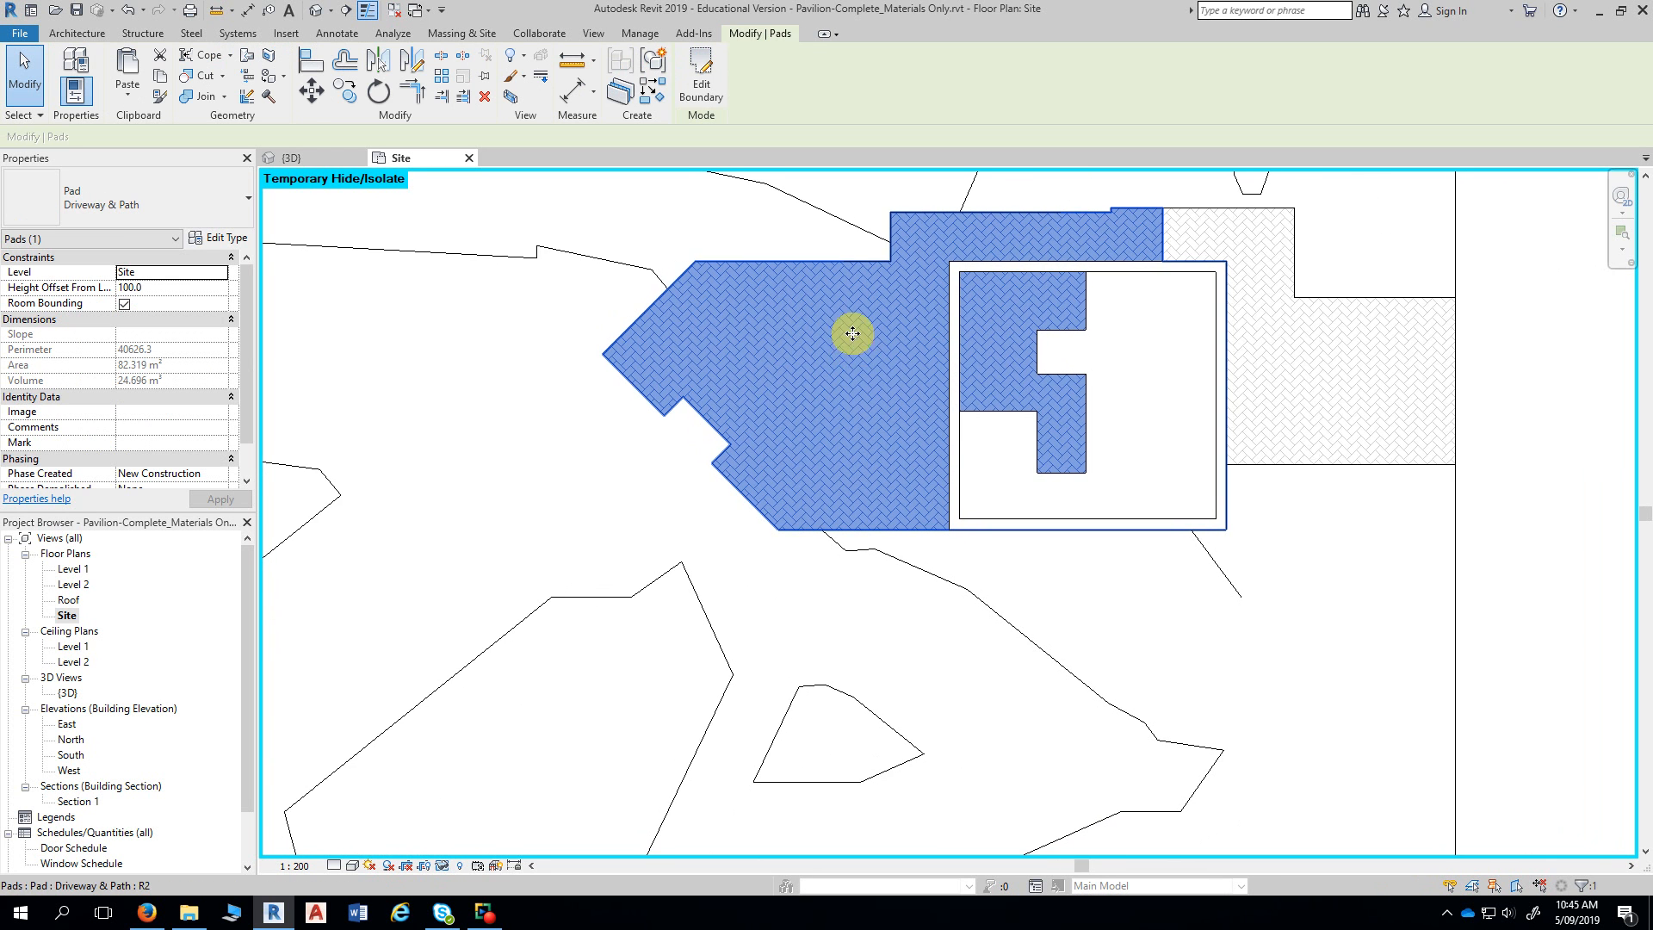
left_click(709, 101)
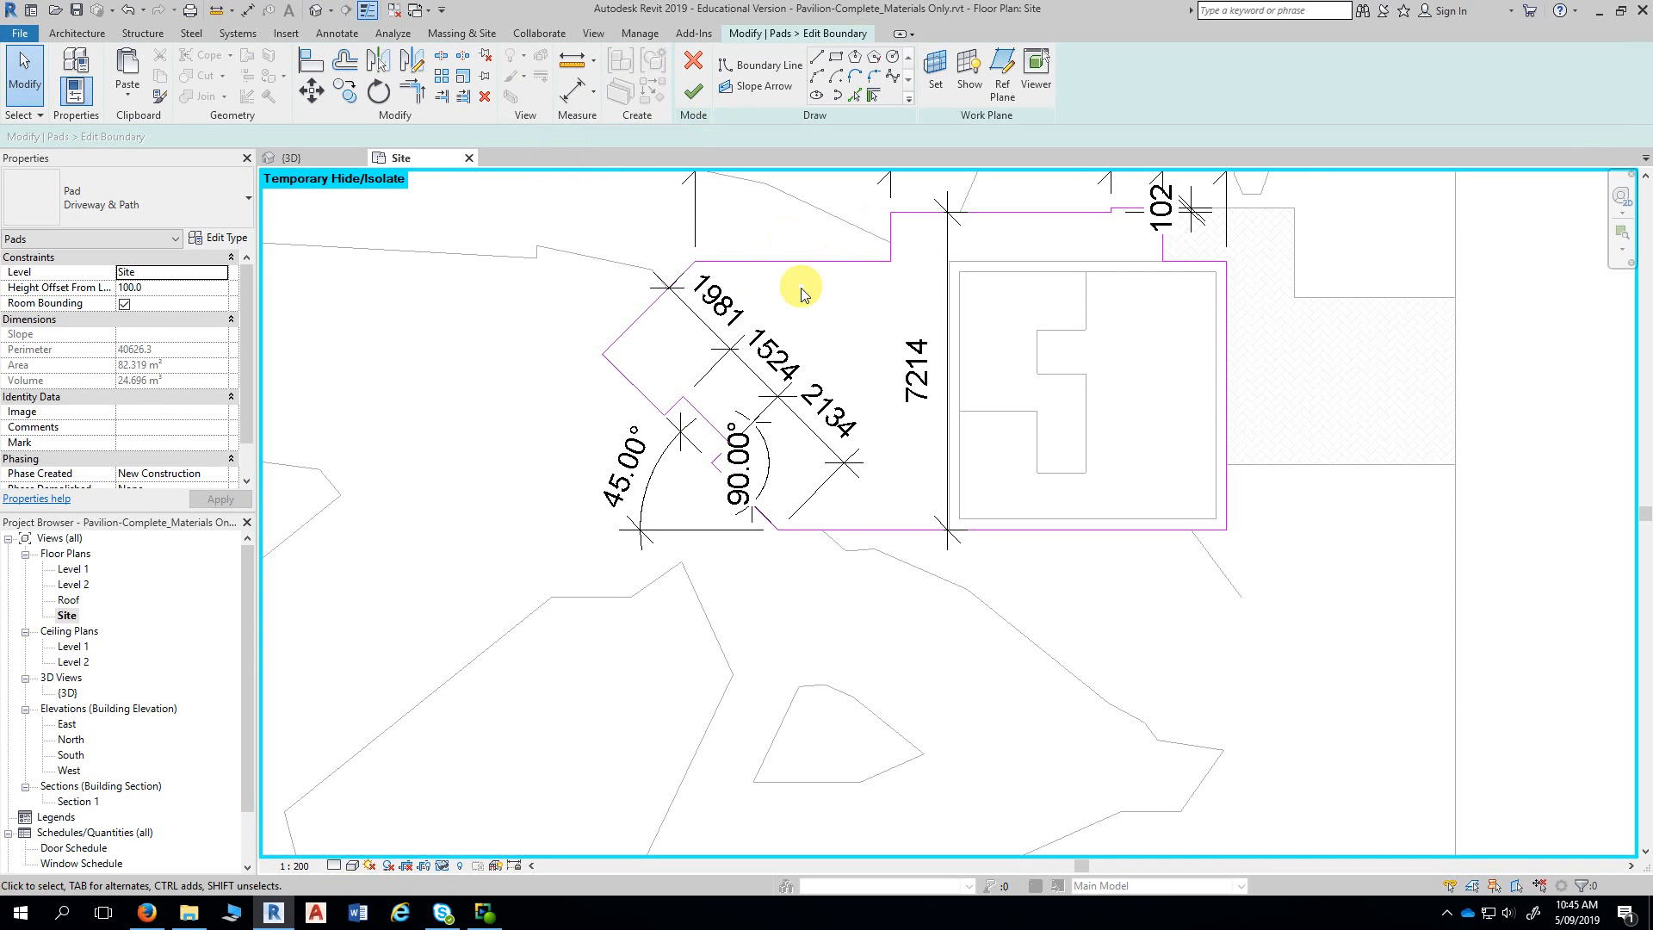
- Delete the linear and angular dimensions cluttering the angled patio area of the pad sketch
left_click(818, 419)
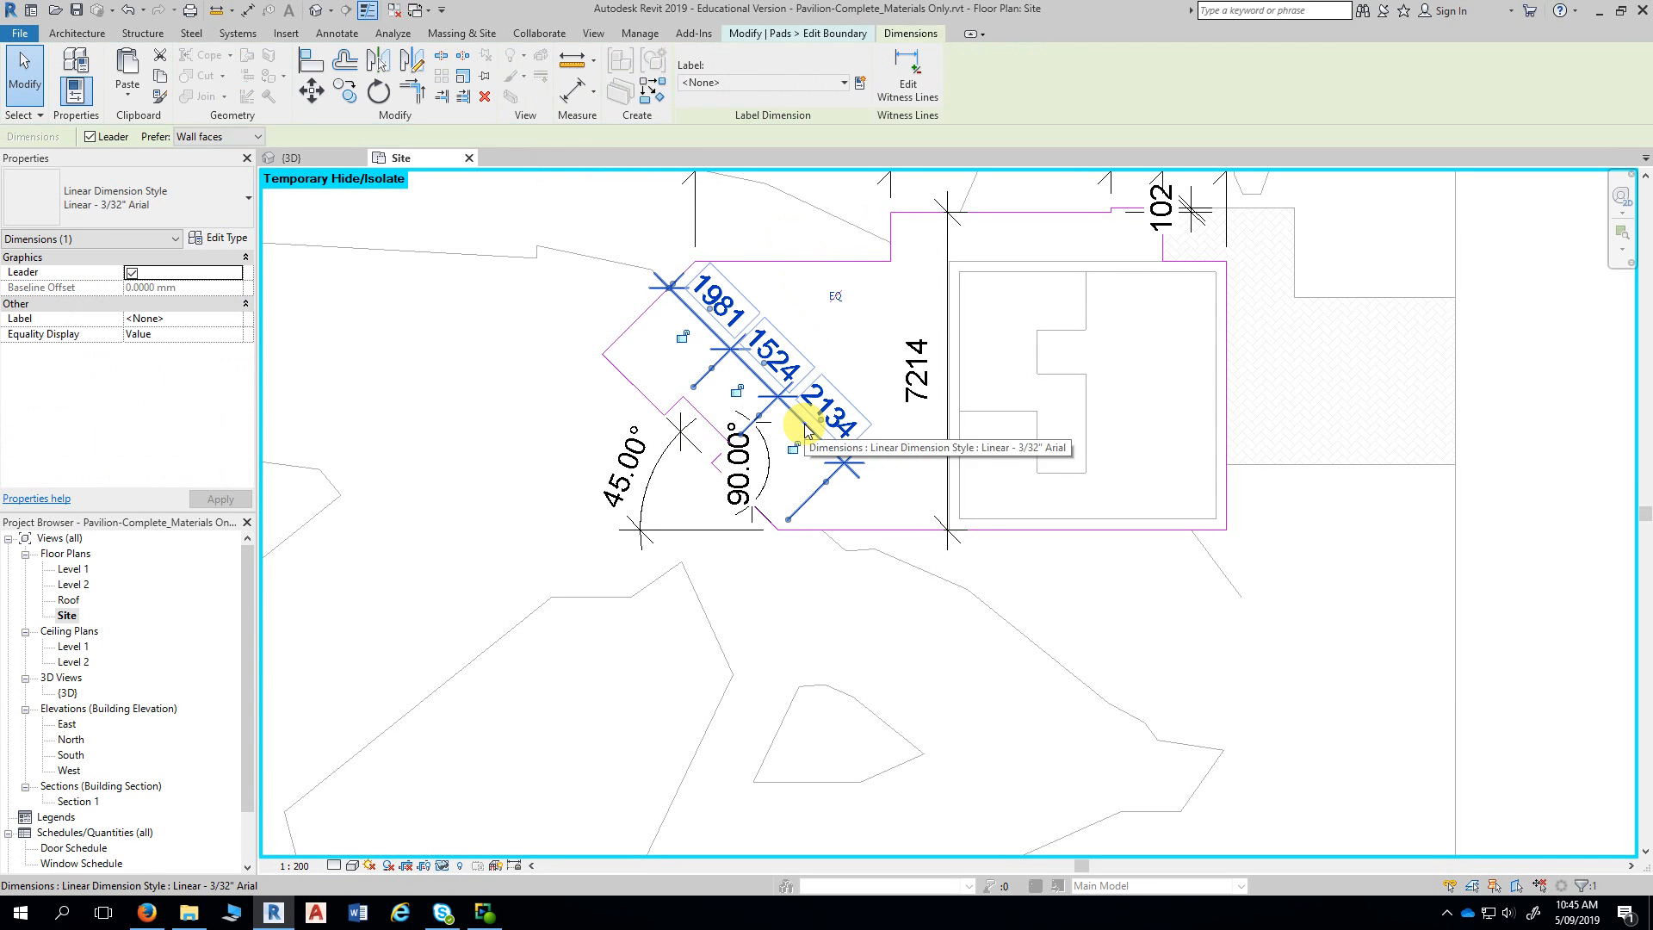
key("Delete")
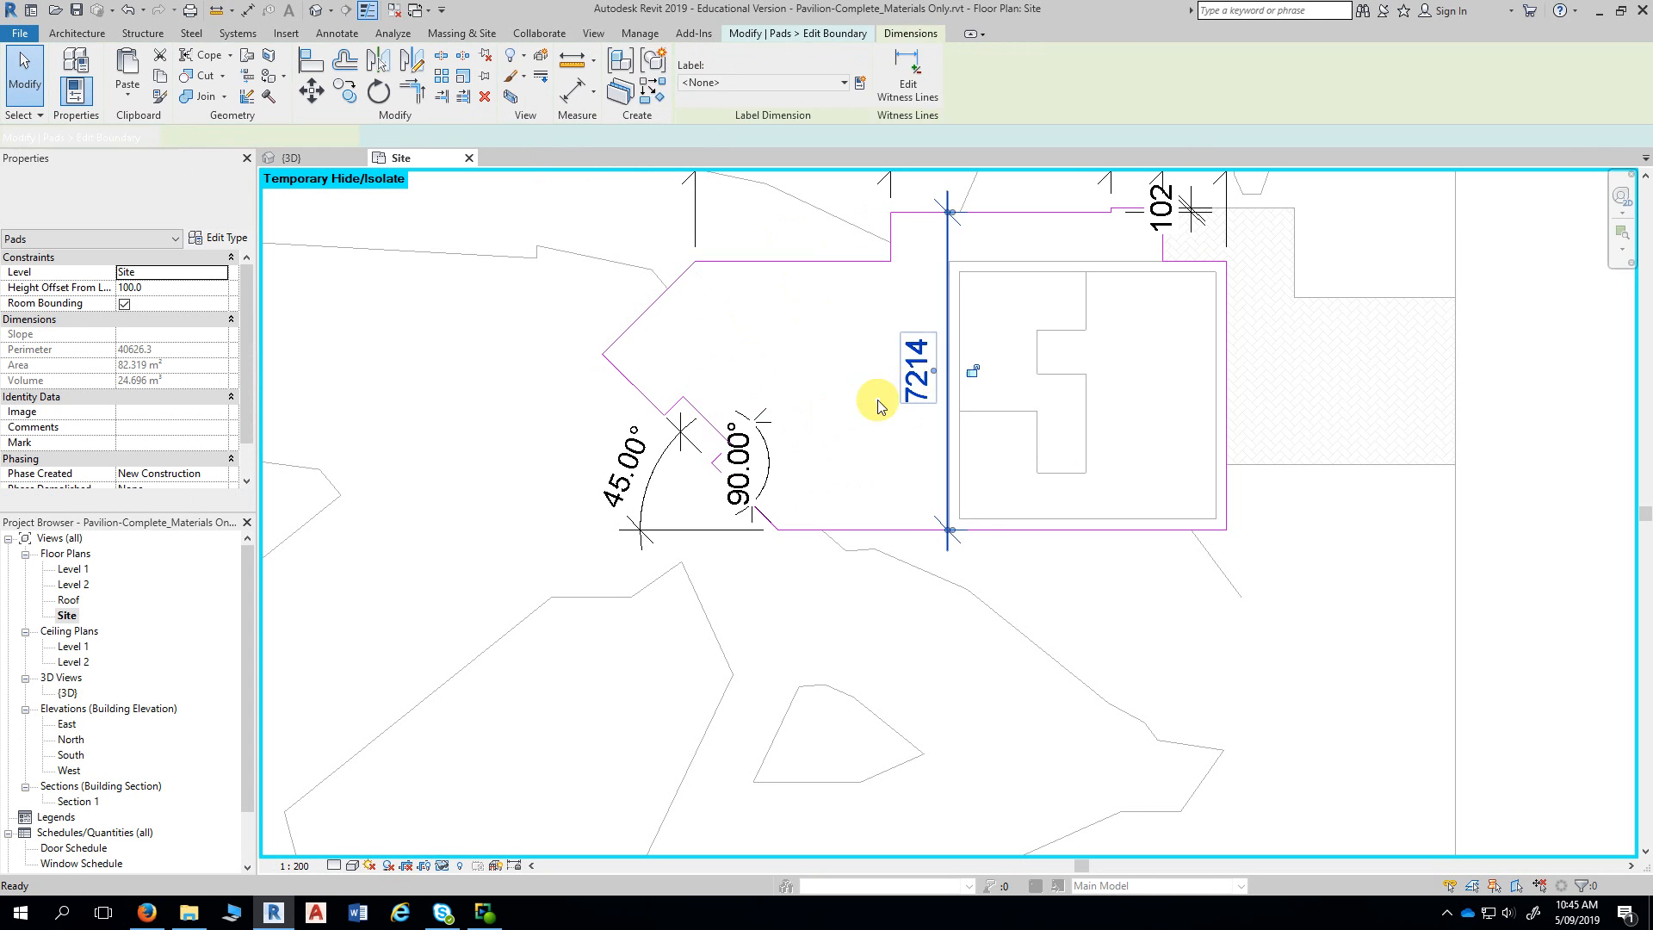
left_click(721, 476)
key("Delete")
left_click(670, 453)
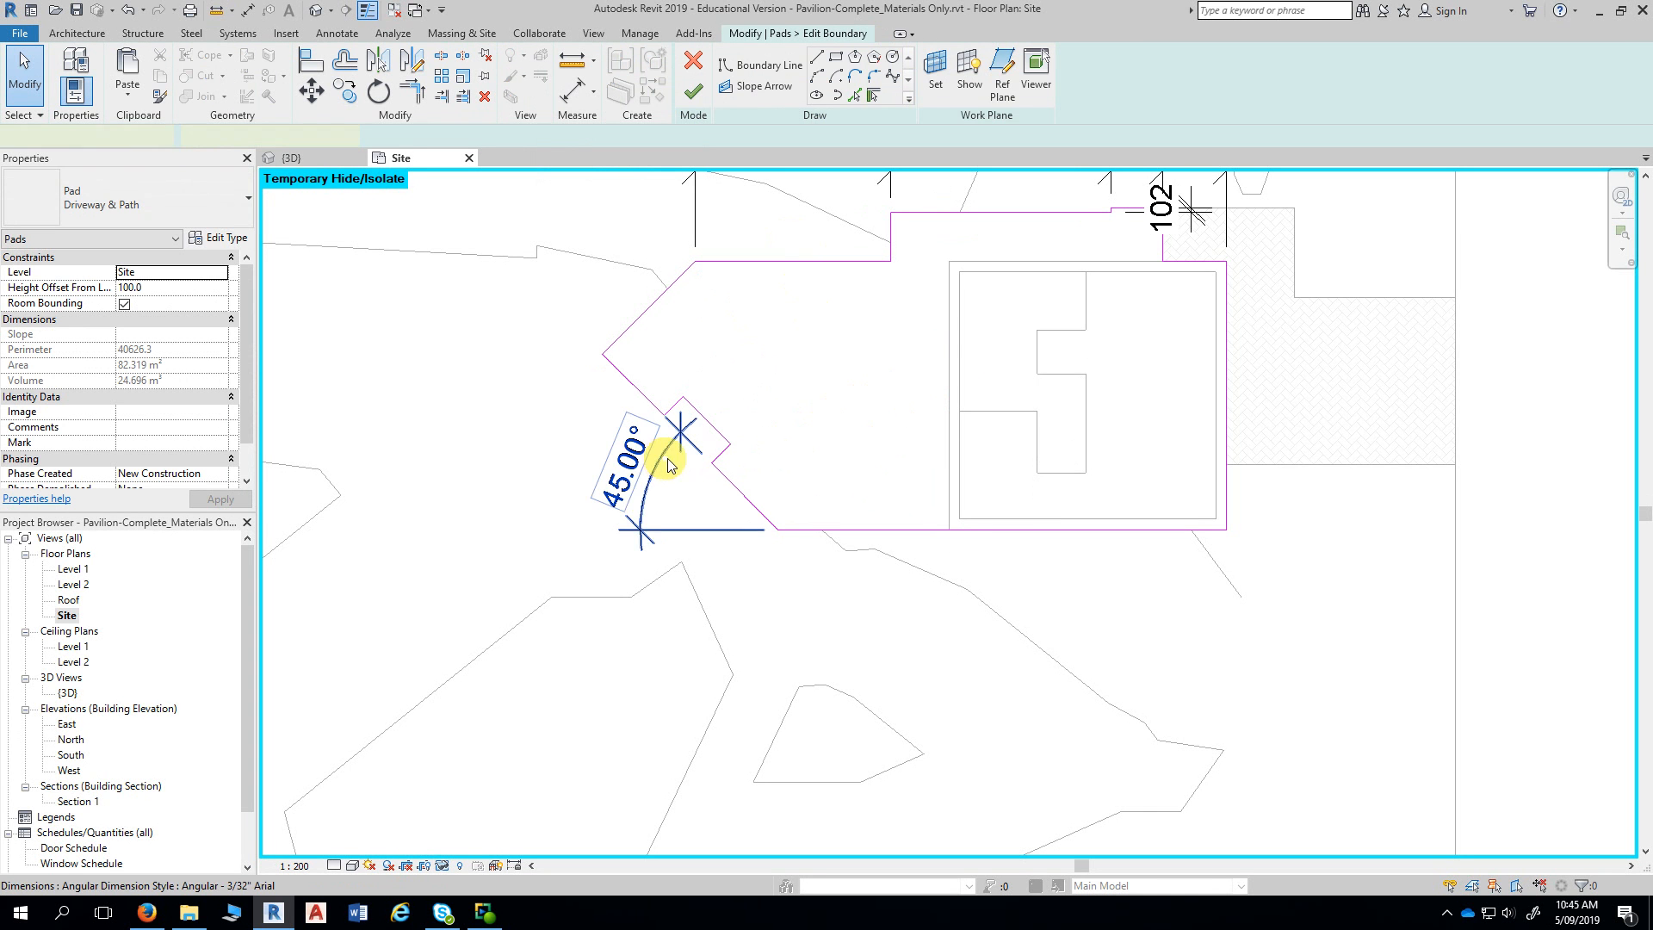
key("Delete")
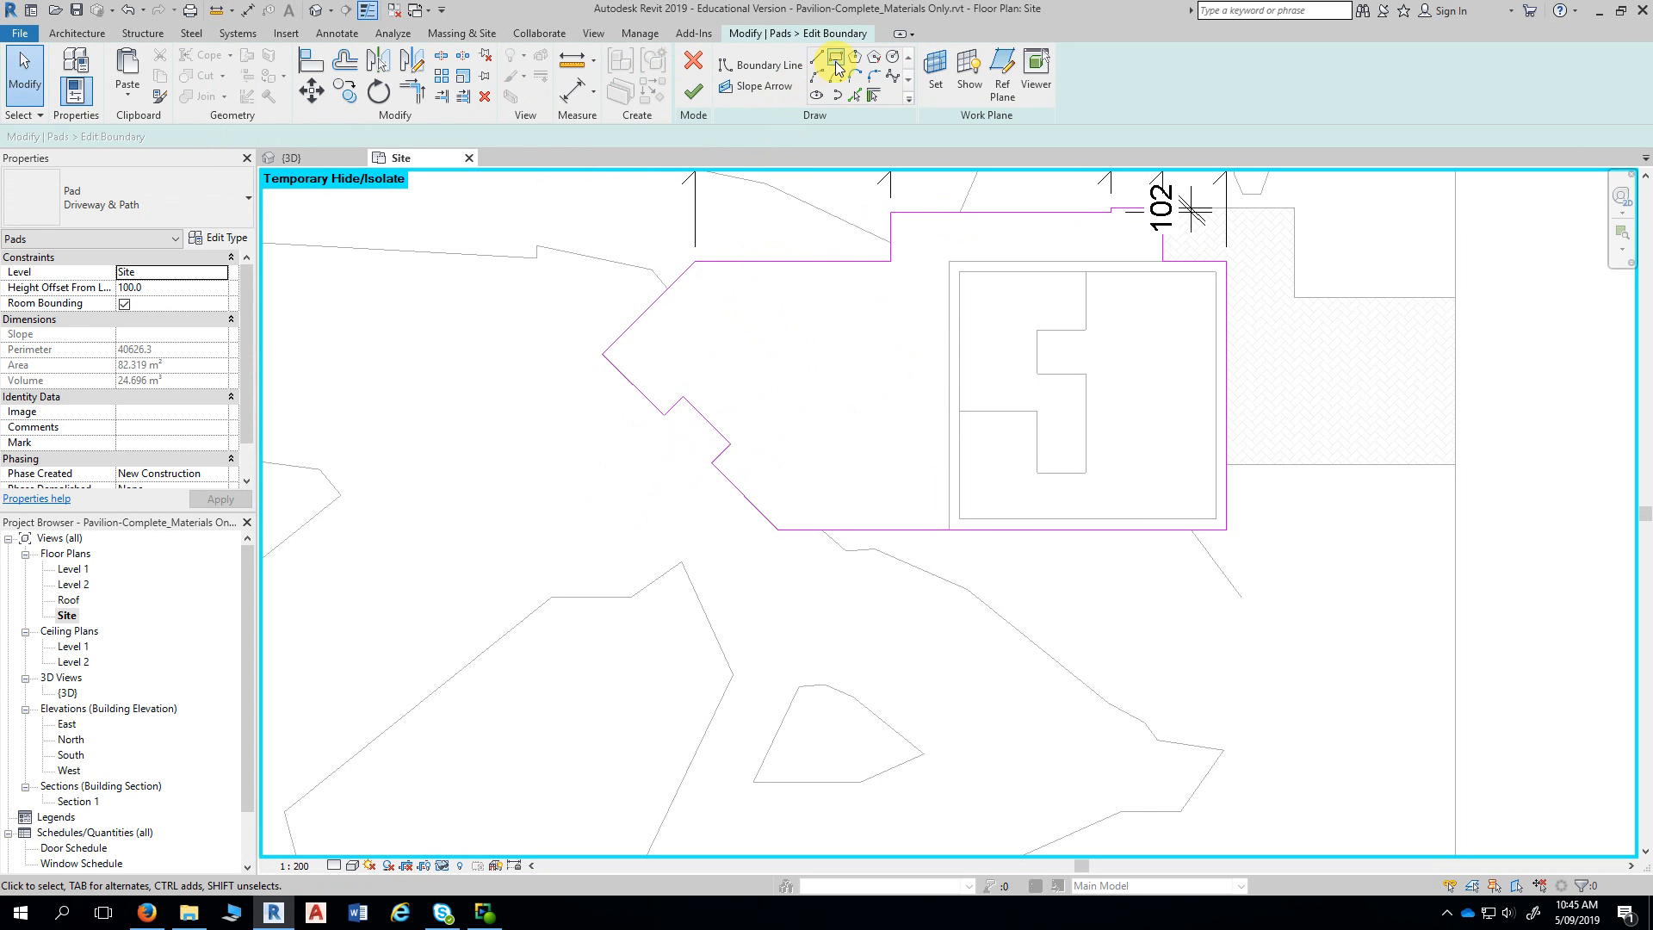
- Cut a rectangular opening of 3960 by 2000 into the patio area of the Driveway & Path pad and finish the sketch
left_click(836, 62)
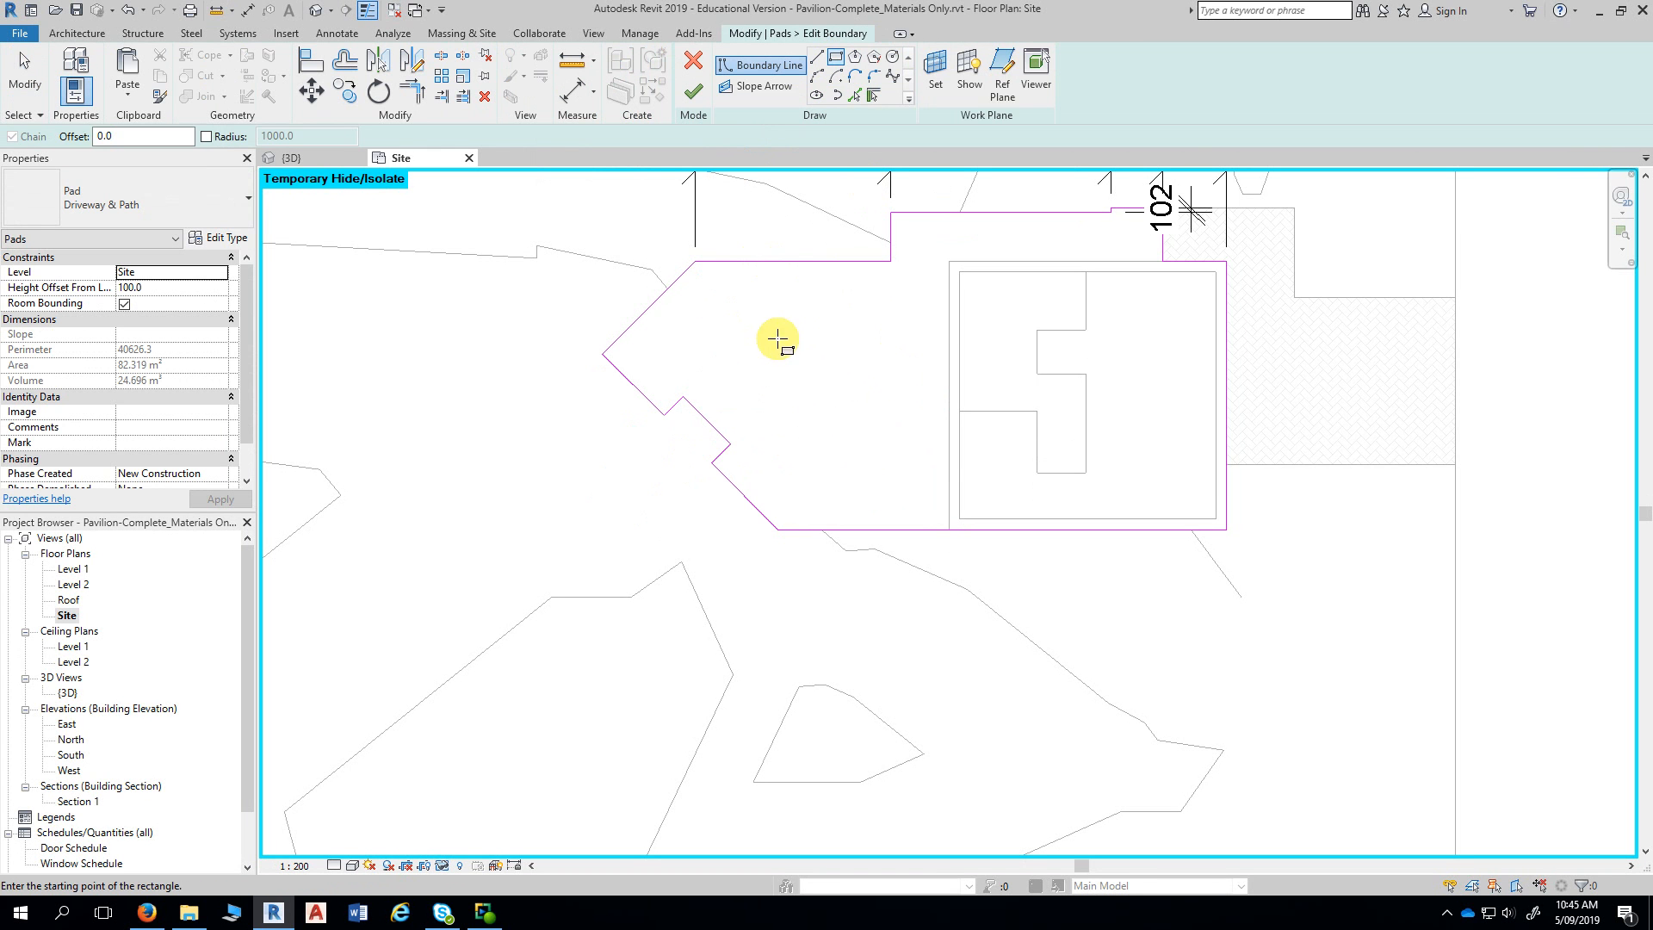
left_click(732, 309)
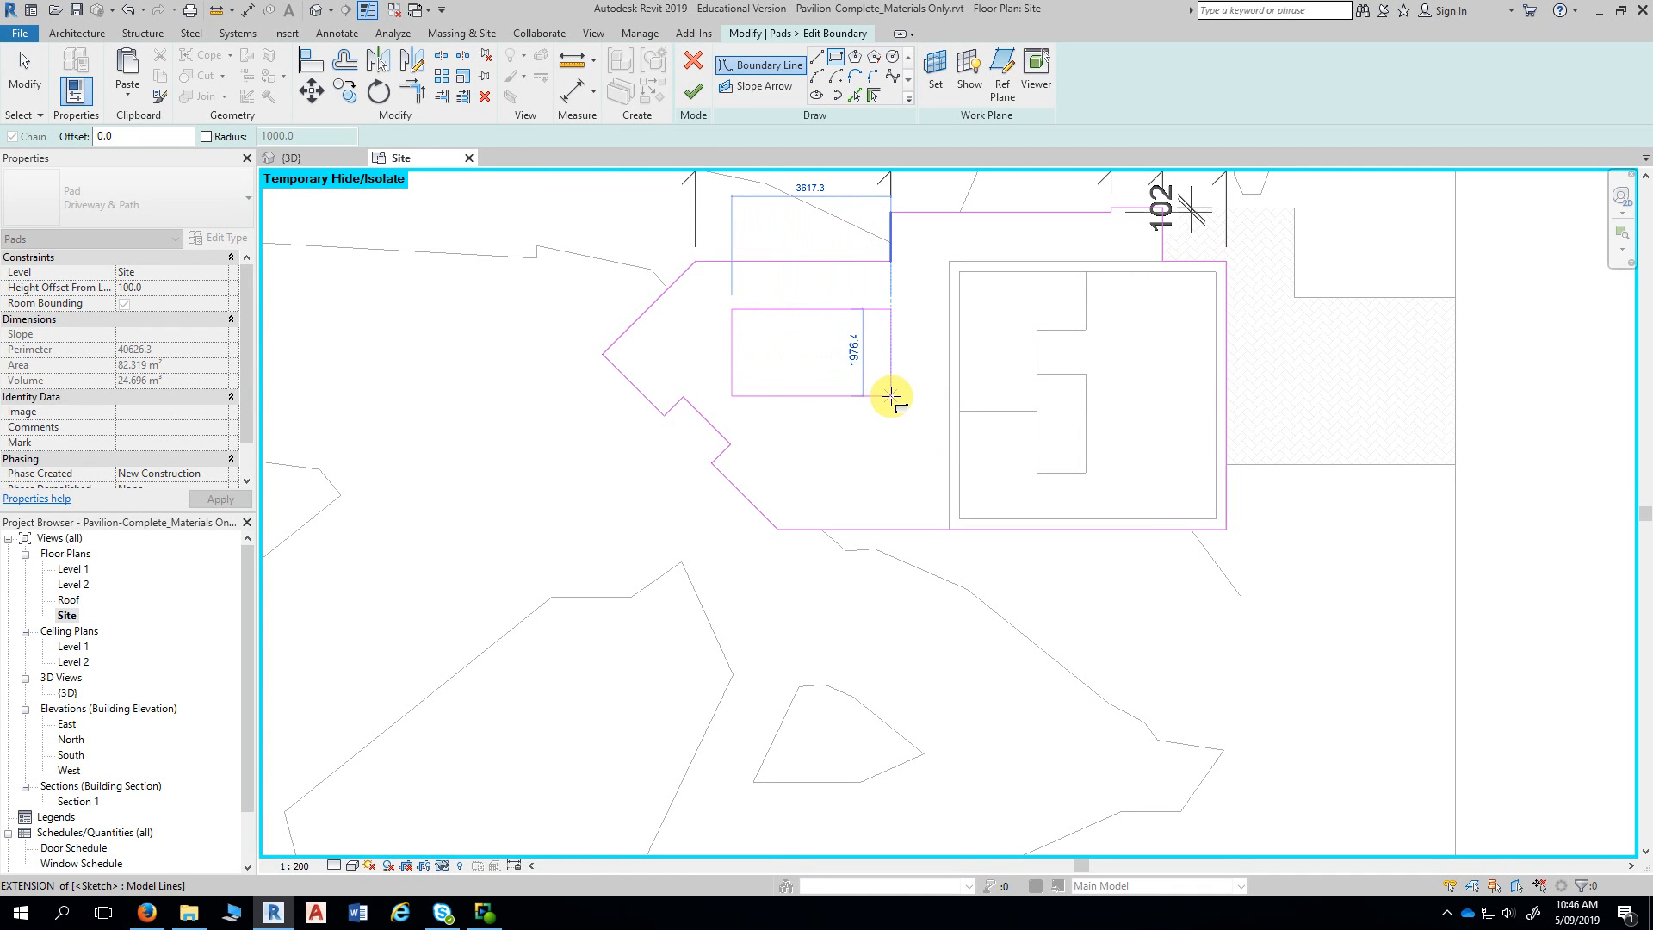
left_click(906, 398)
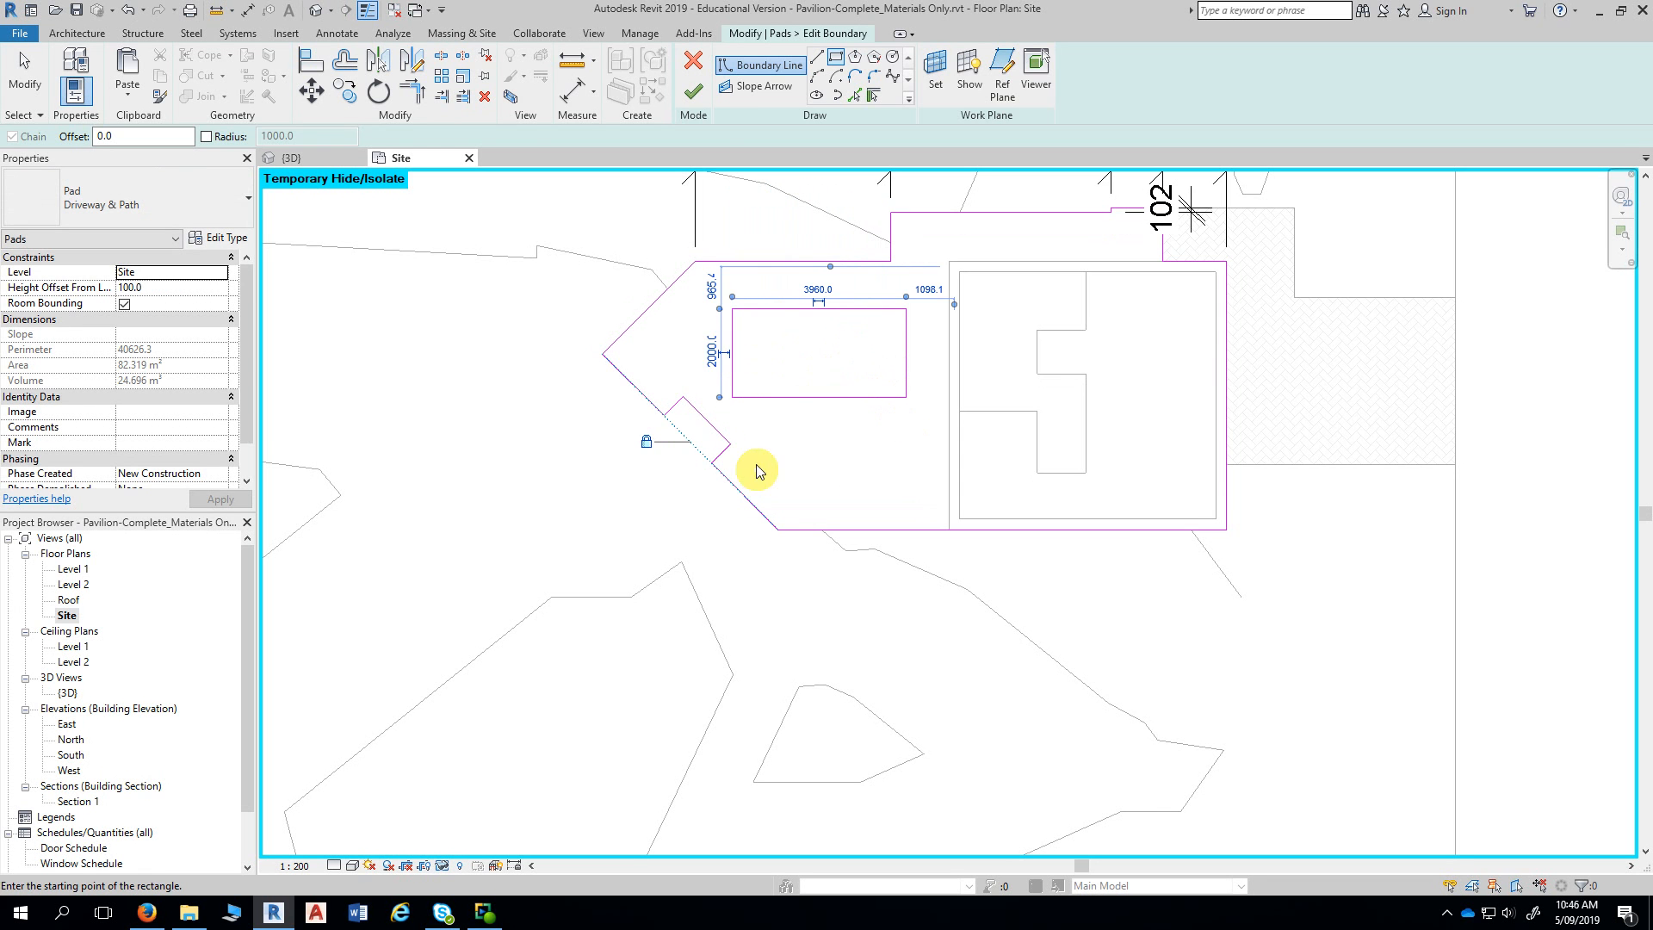
left_click(694, 101)
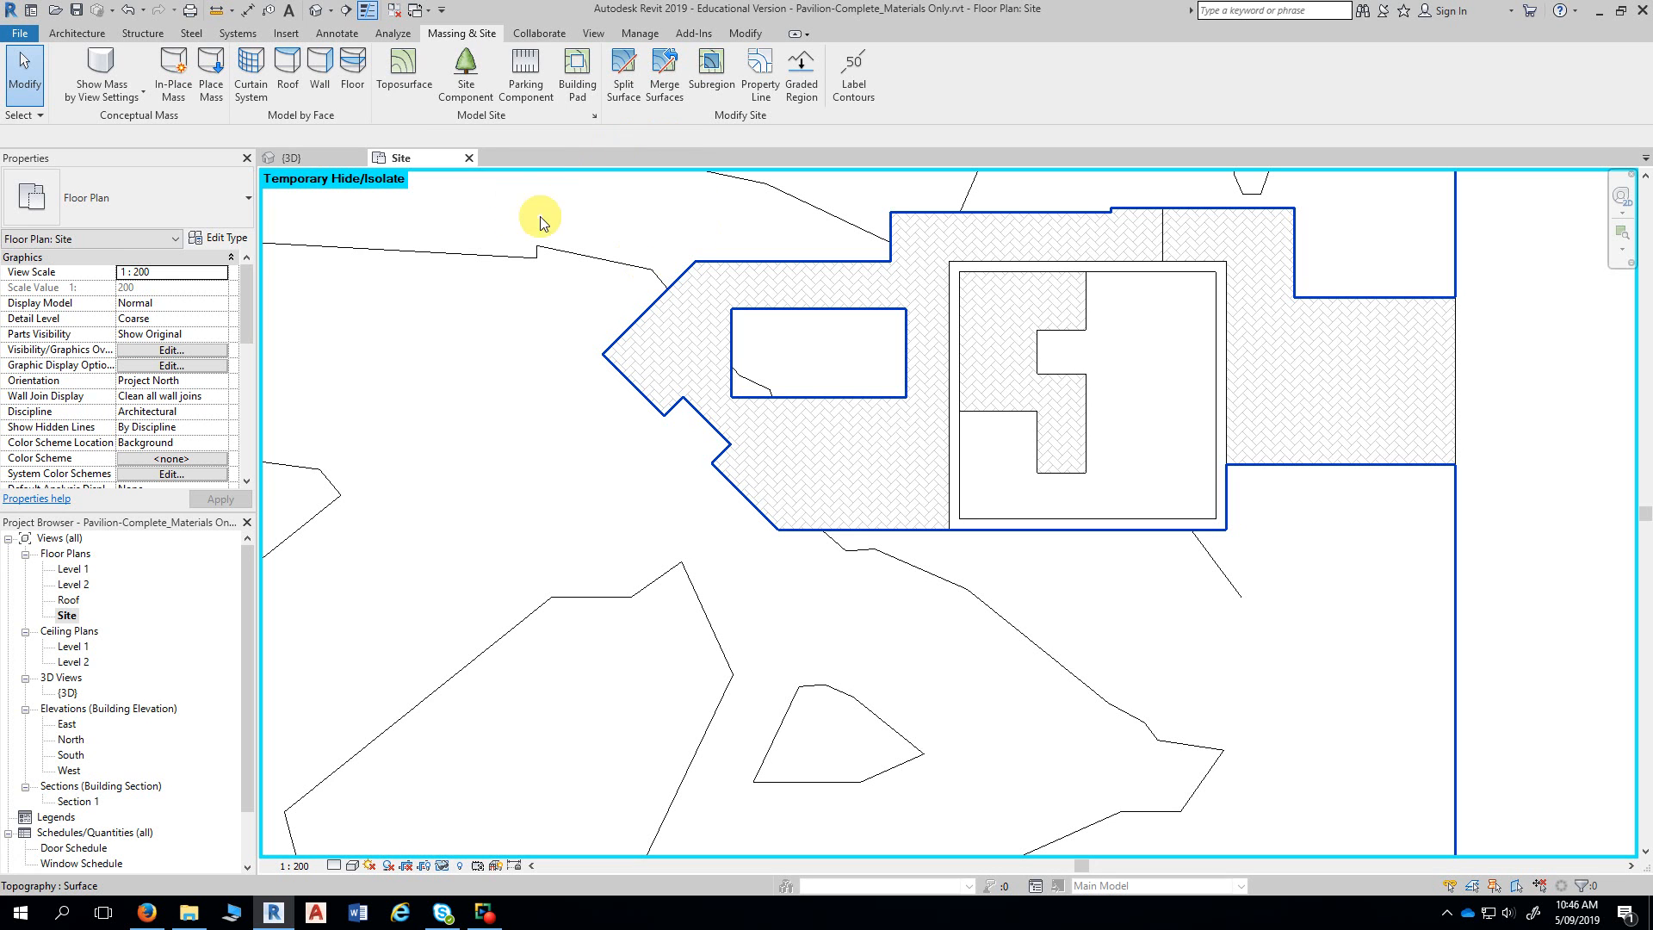
- Start a new building pad and duplicate the Roadway type under the name Pool
left_click(584, 85)
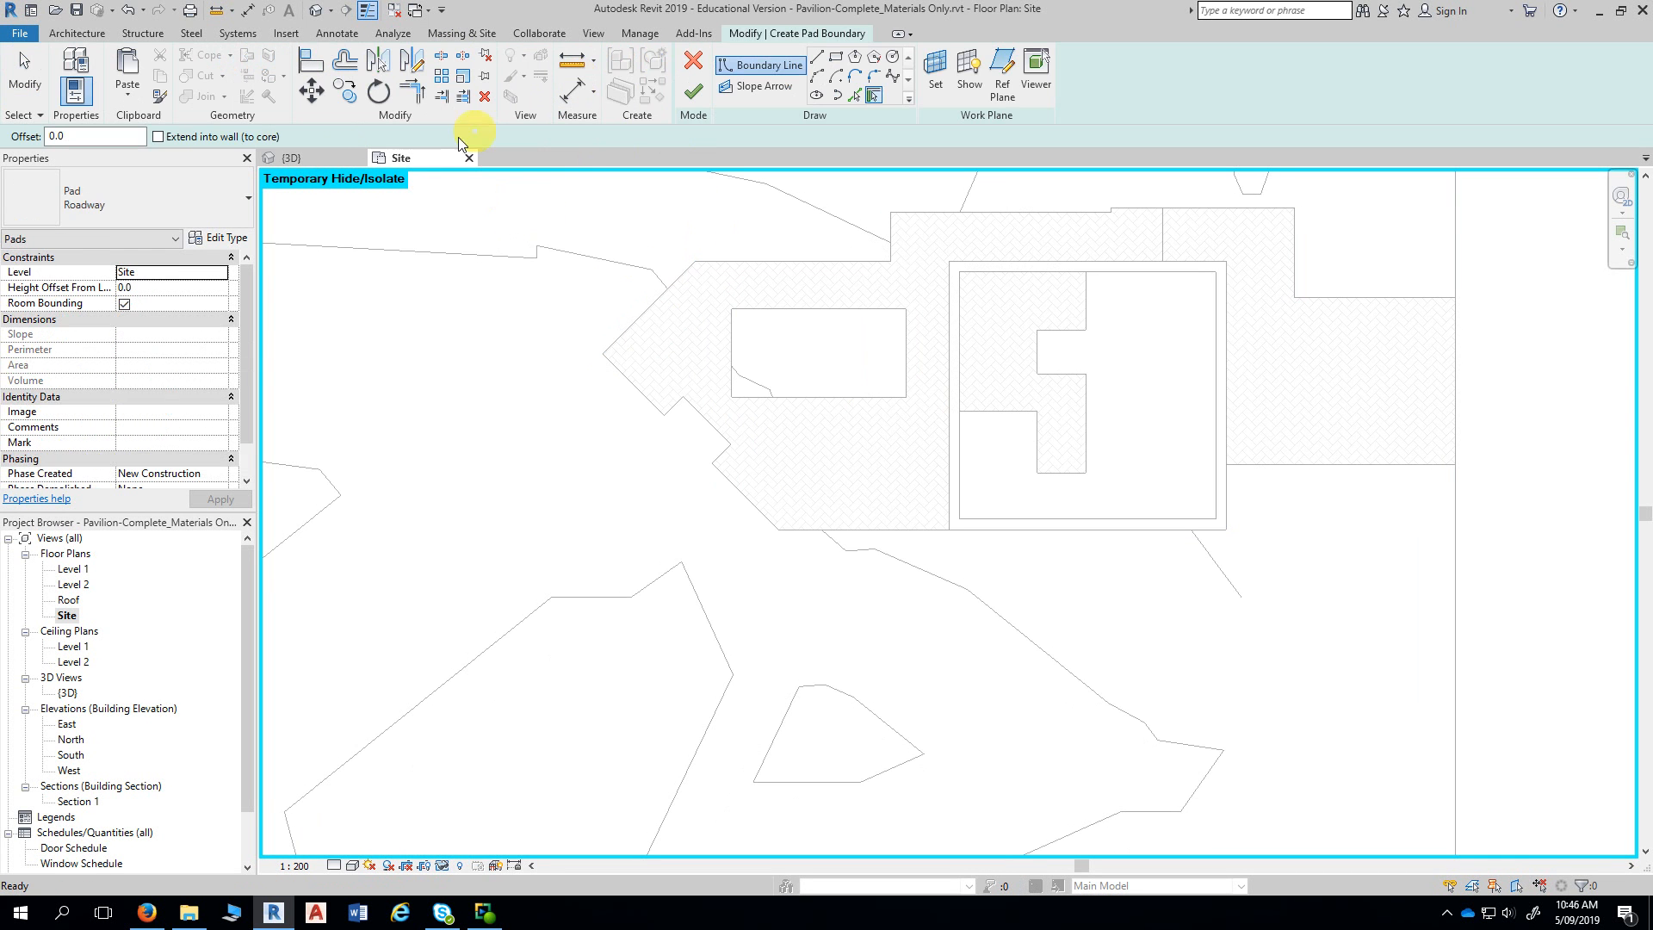
left_click(218, 240)
left_click(745, 80)
type("Pool")
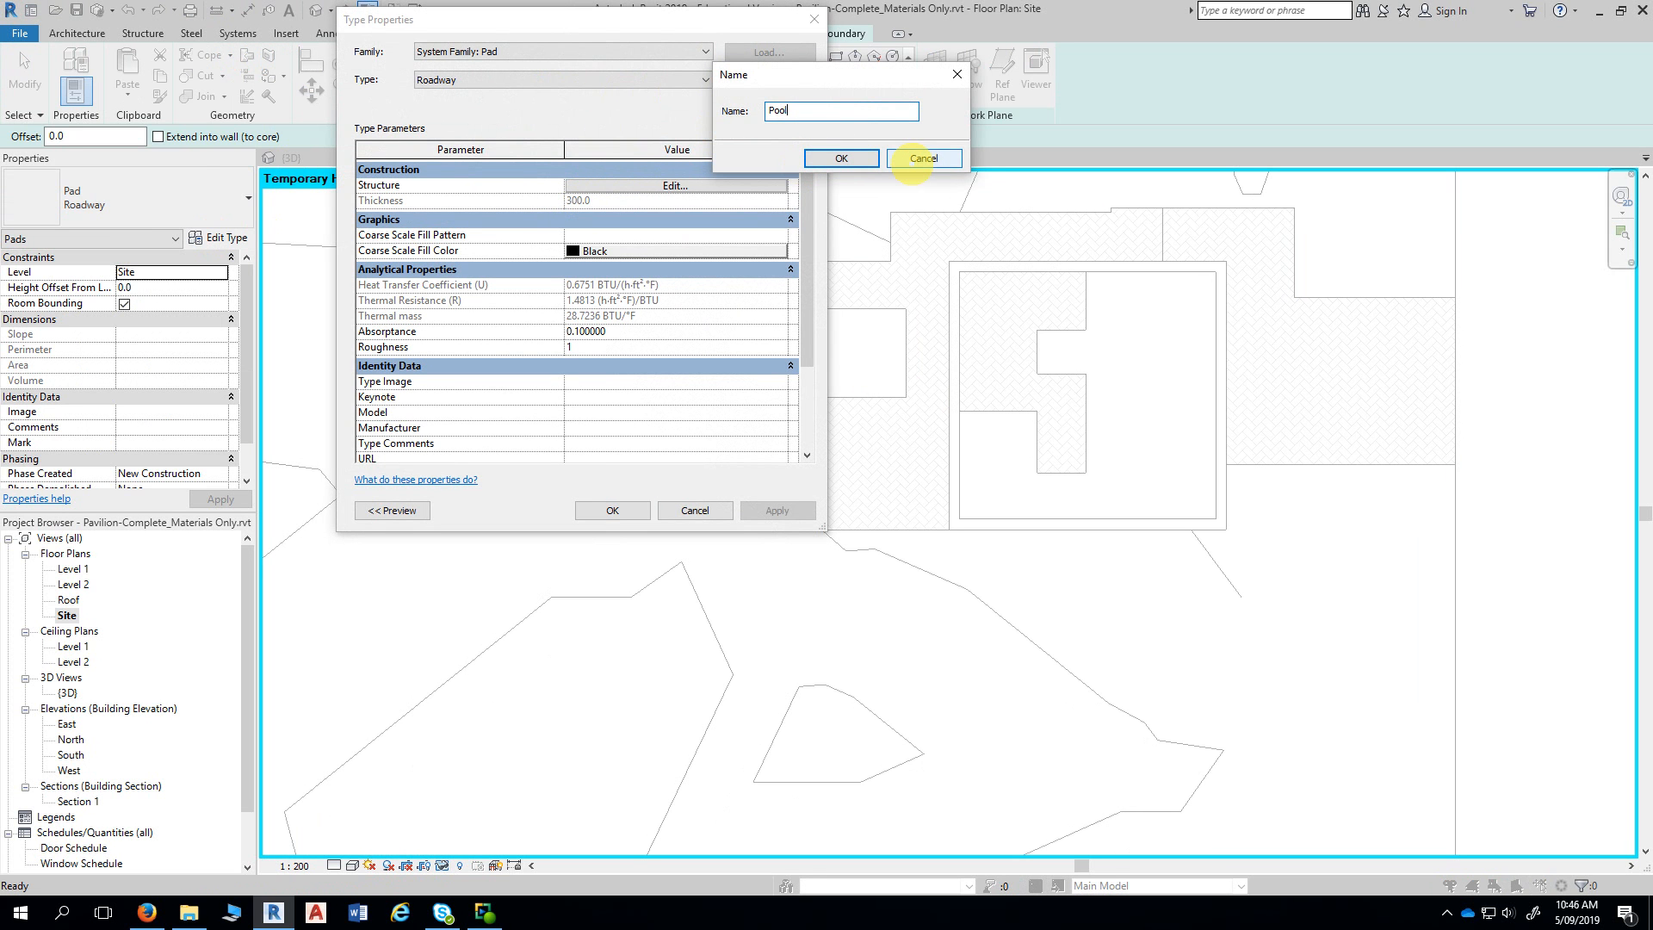
left_click(841, 158)
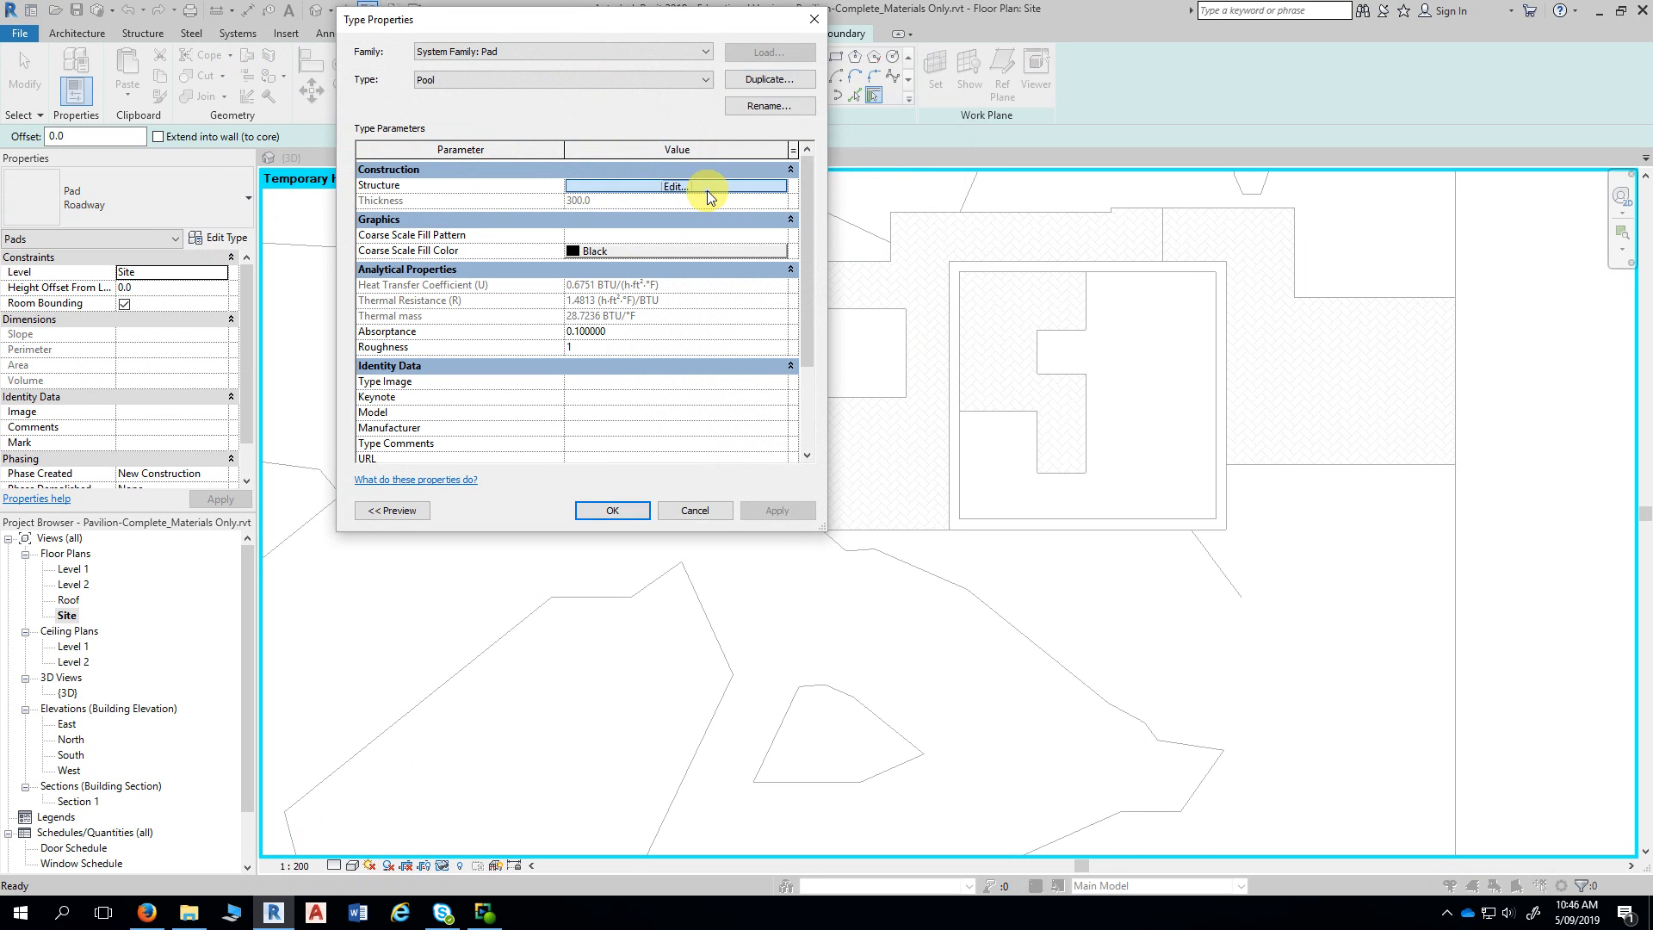
- Set the structure layer thickness of the Pool pad type to 1000
left_click(702, 186)
left_click(646, 183)
type("1000")
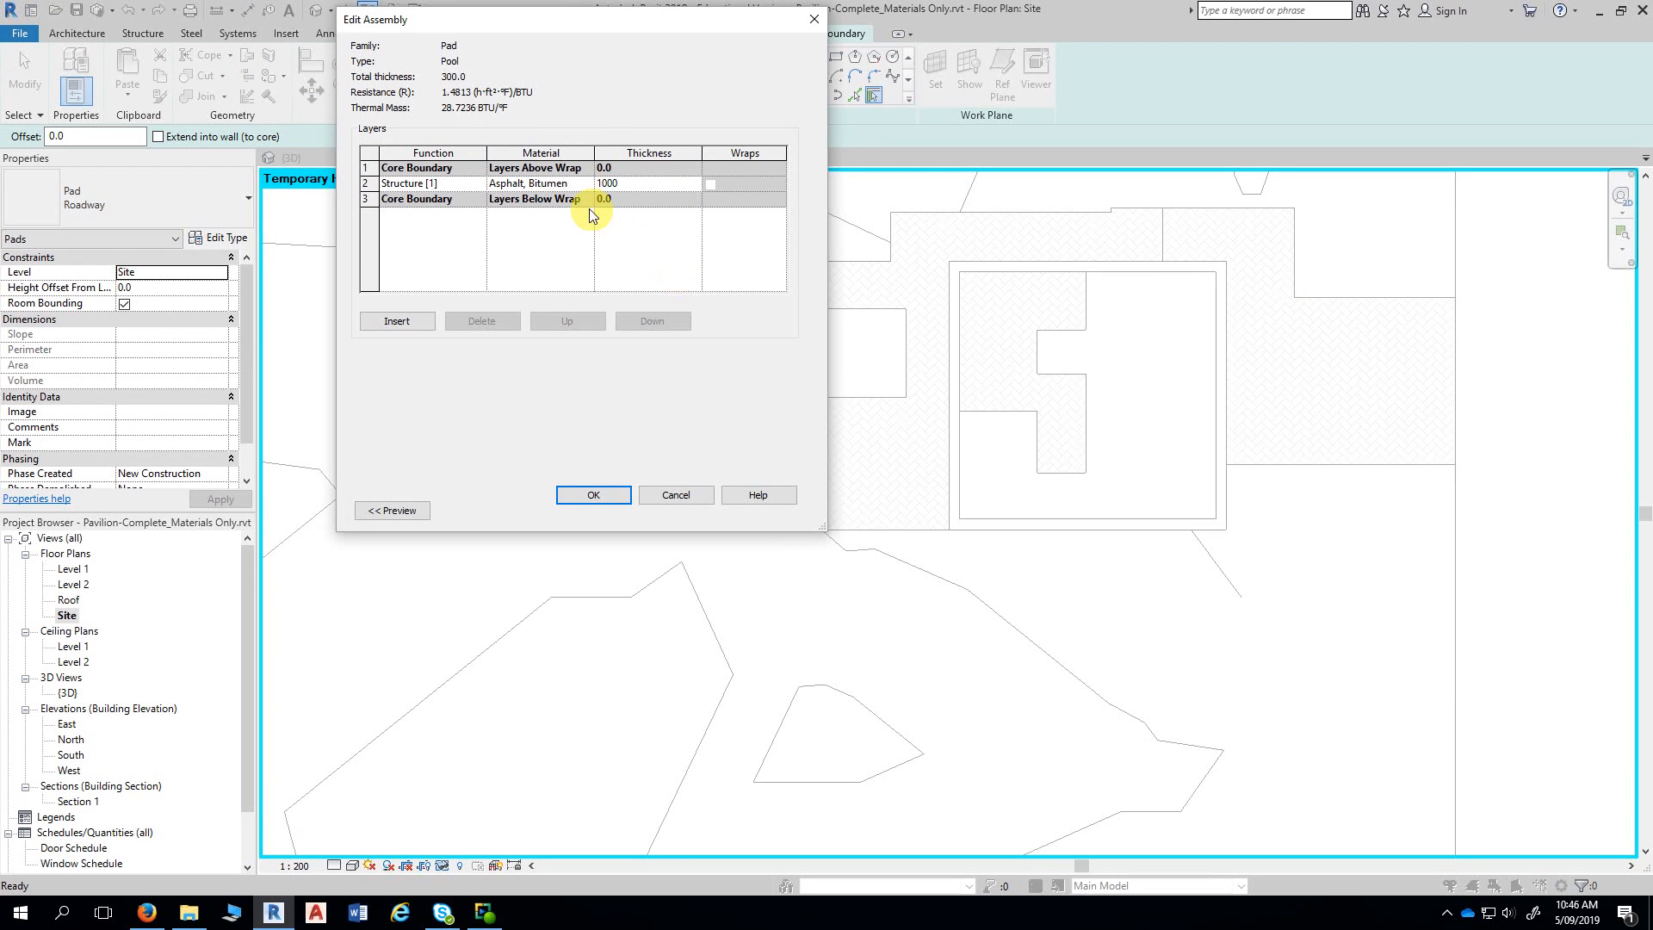
- Search the materials for water, assign Water from AEC Materials to the Pool structure layer, and accept the type changes
left_click(568, 183)
left_click(588, 184)
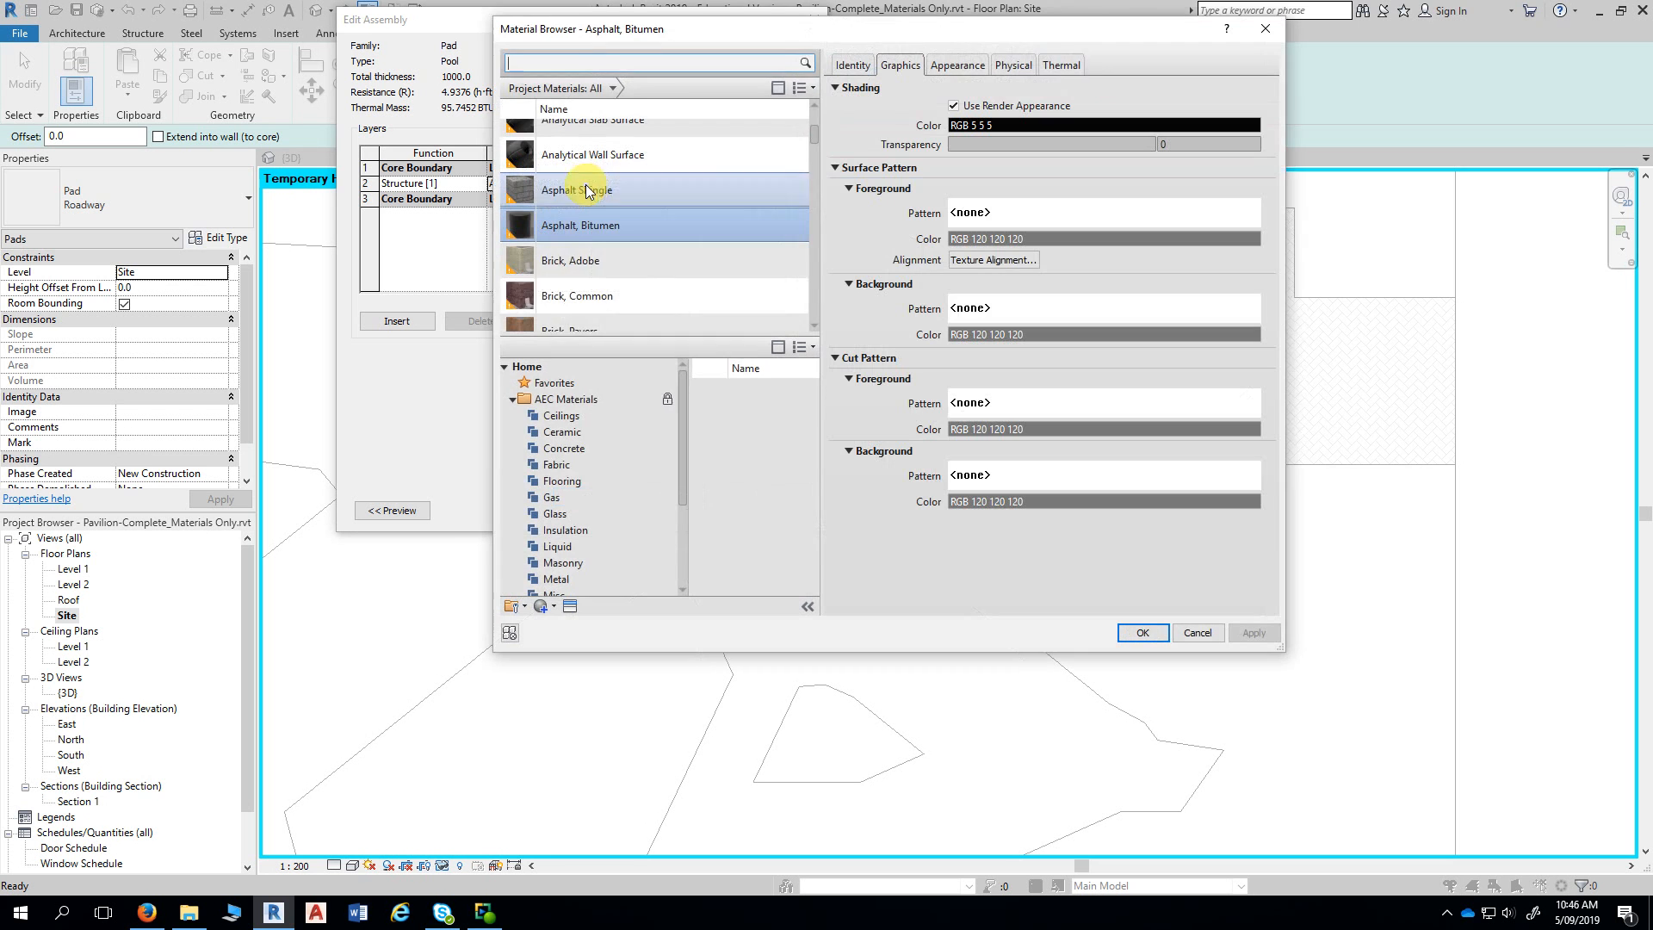
left_click(572, 62)
type("water")
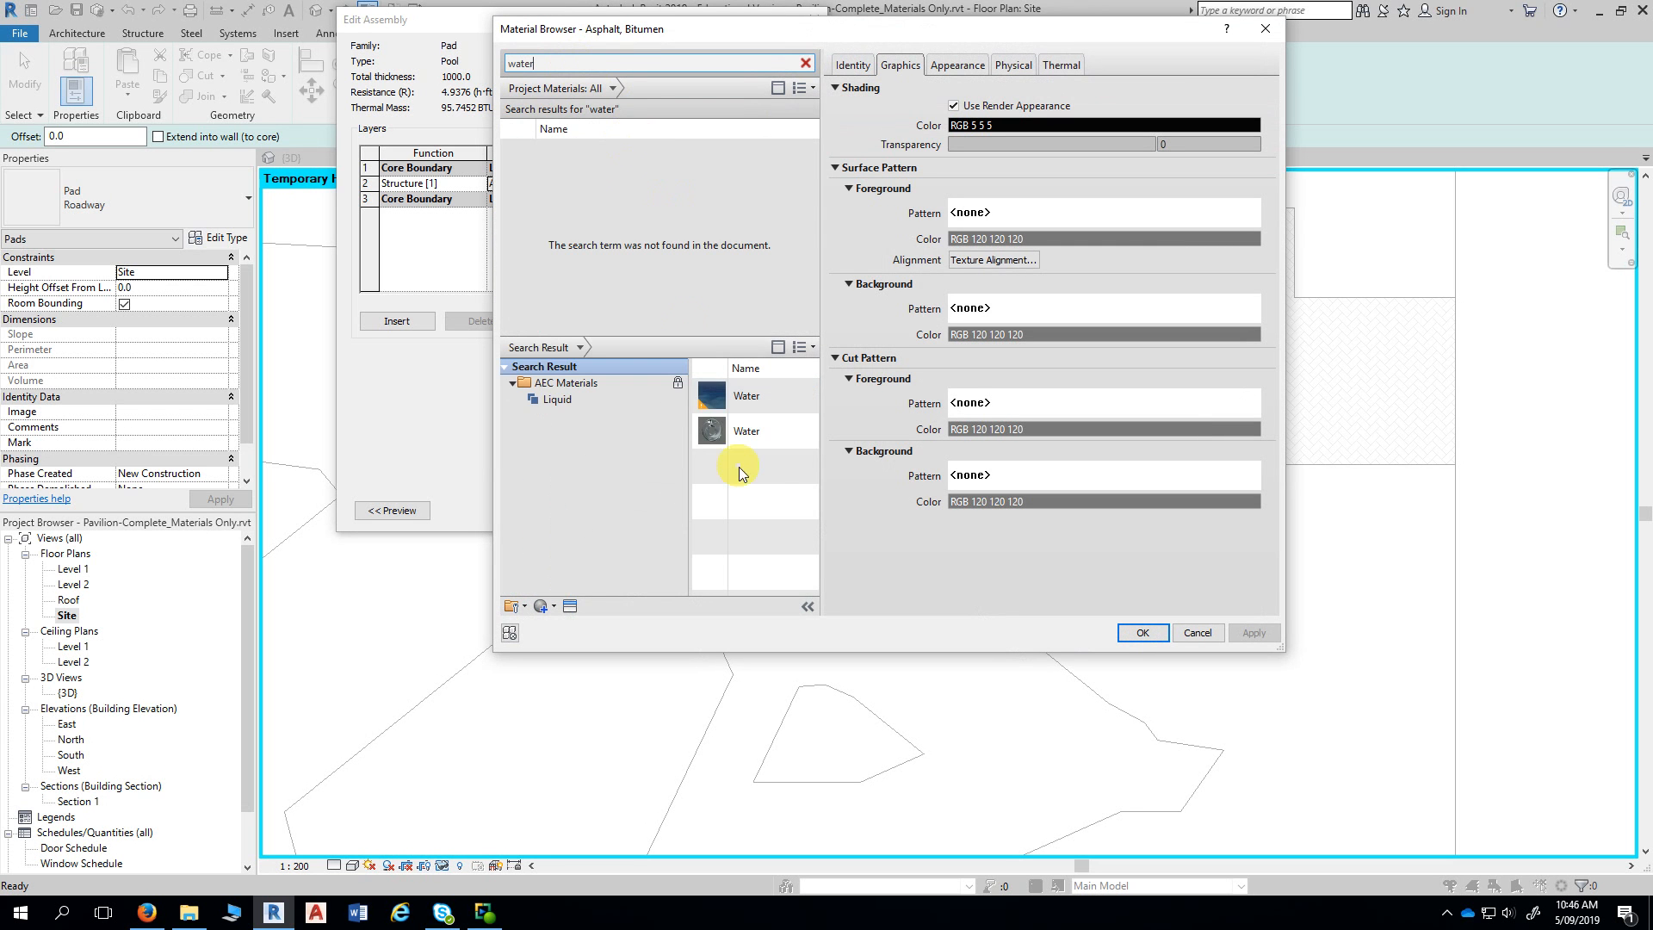
left_click(790, 395)
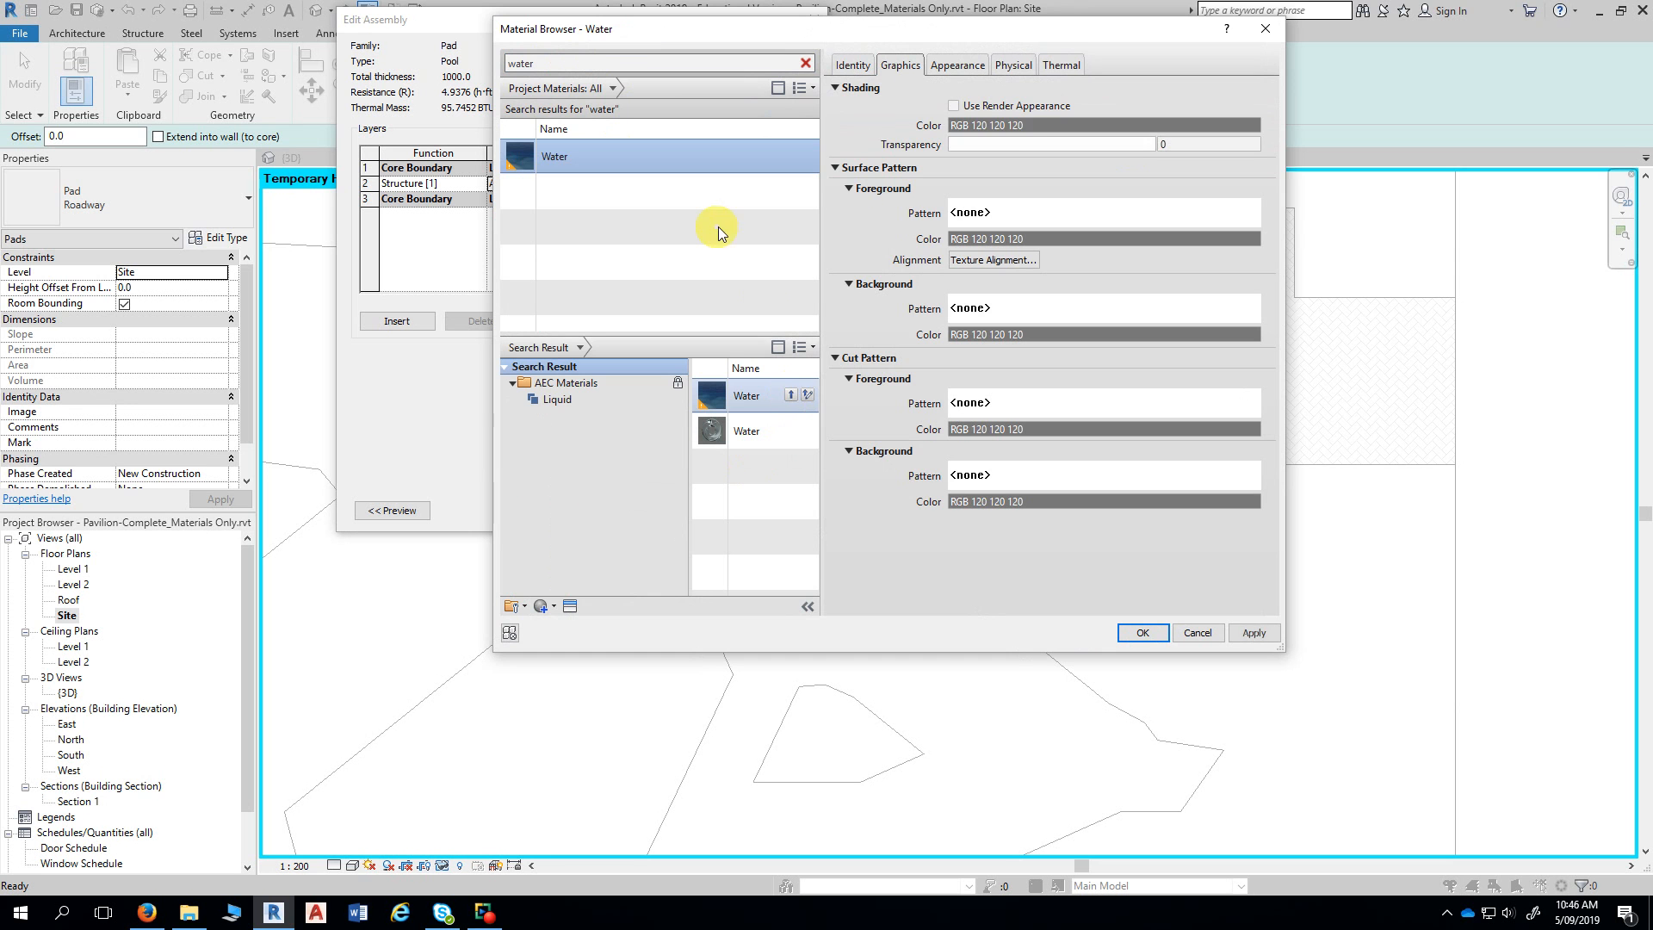
left_click(953, 106)
left_click(954, 106)
left_click(1142, 632)
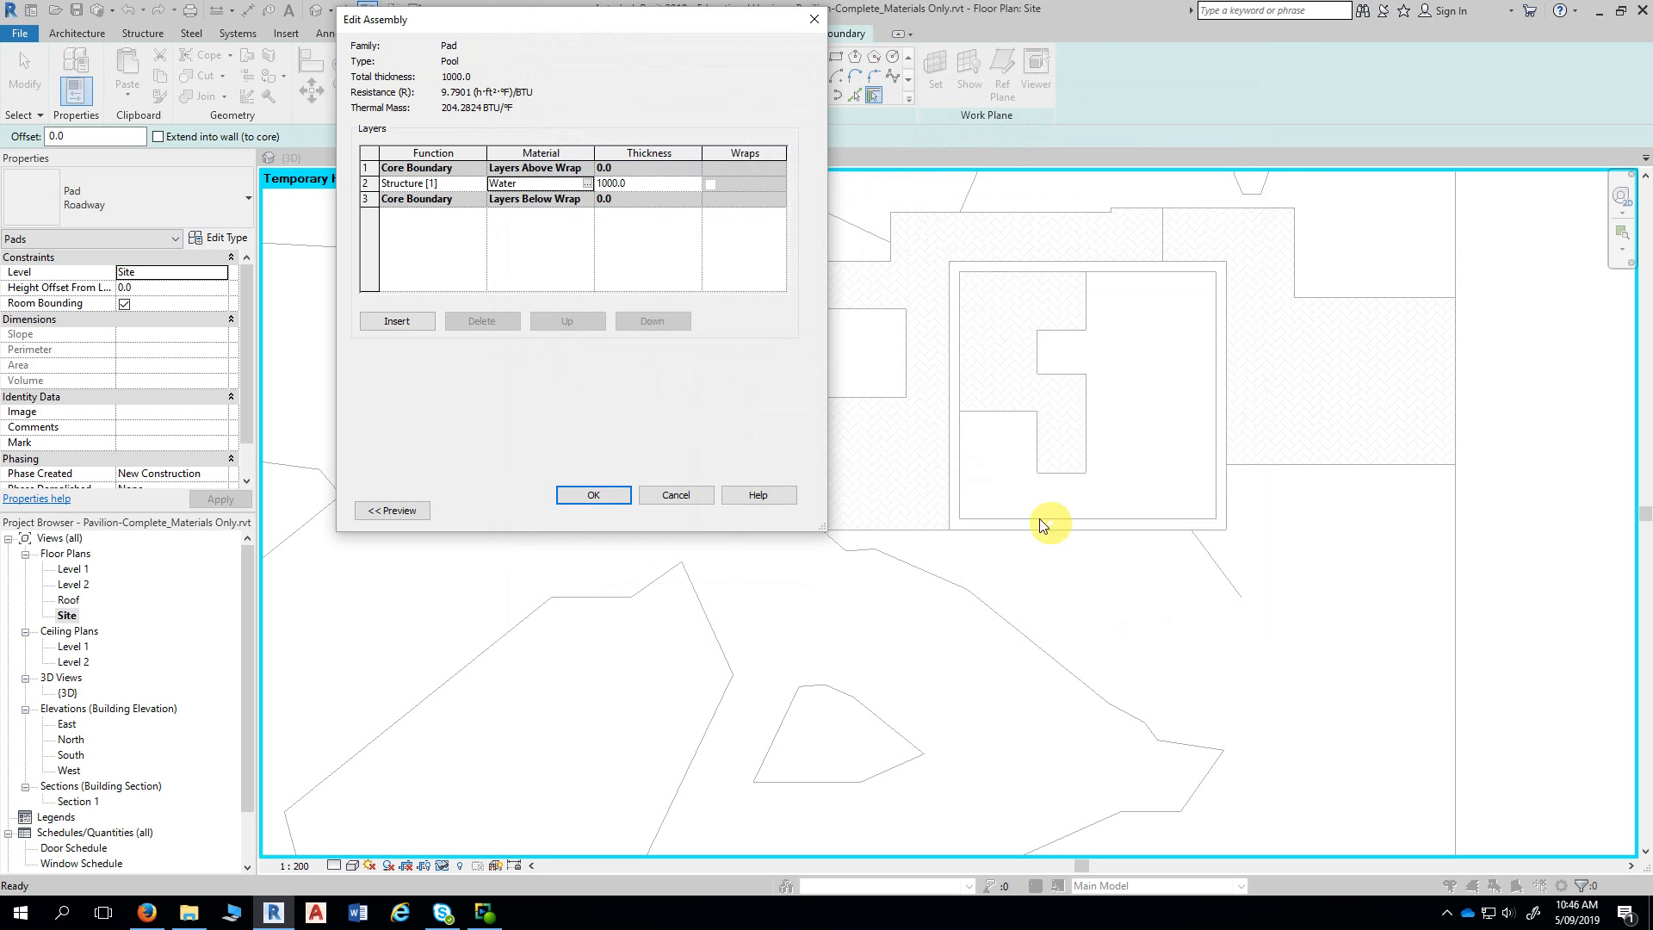
left_click(593, 494)
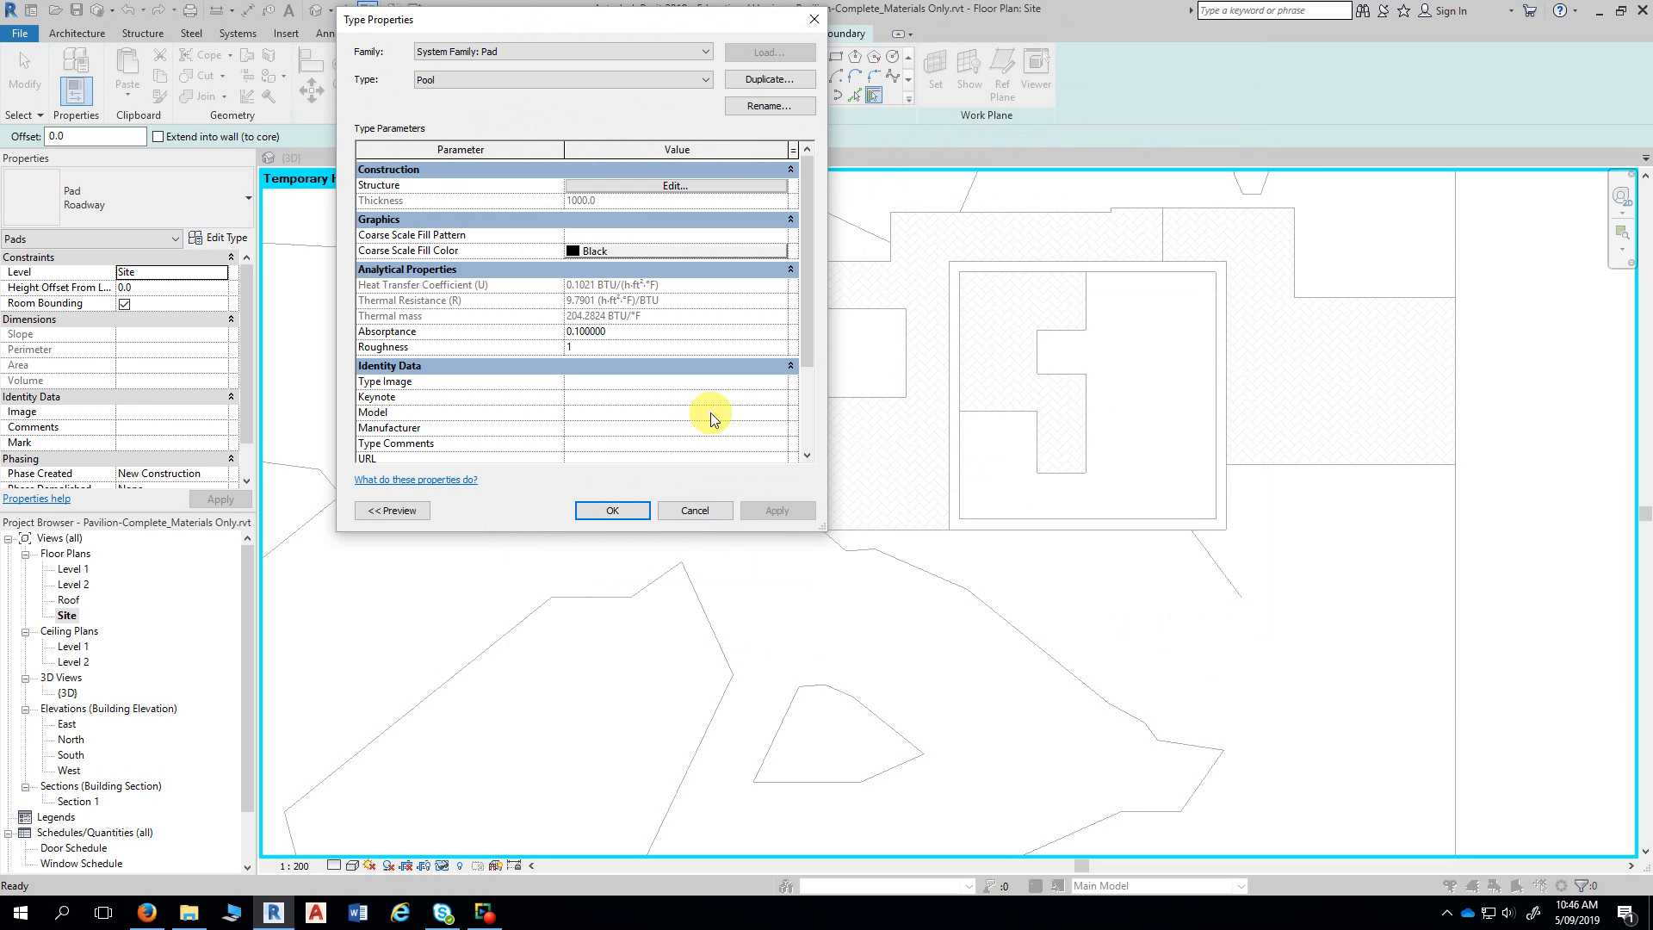
left_click(604, 513)
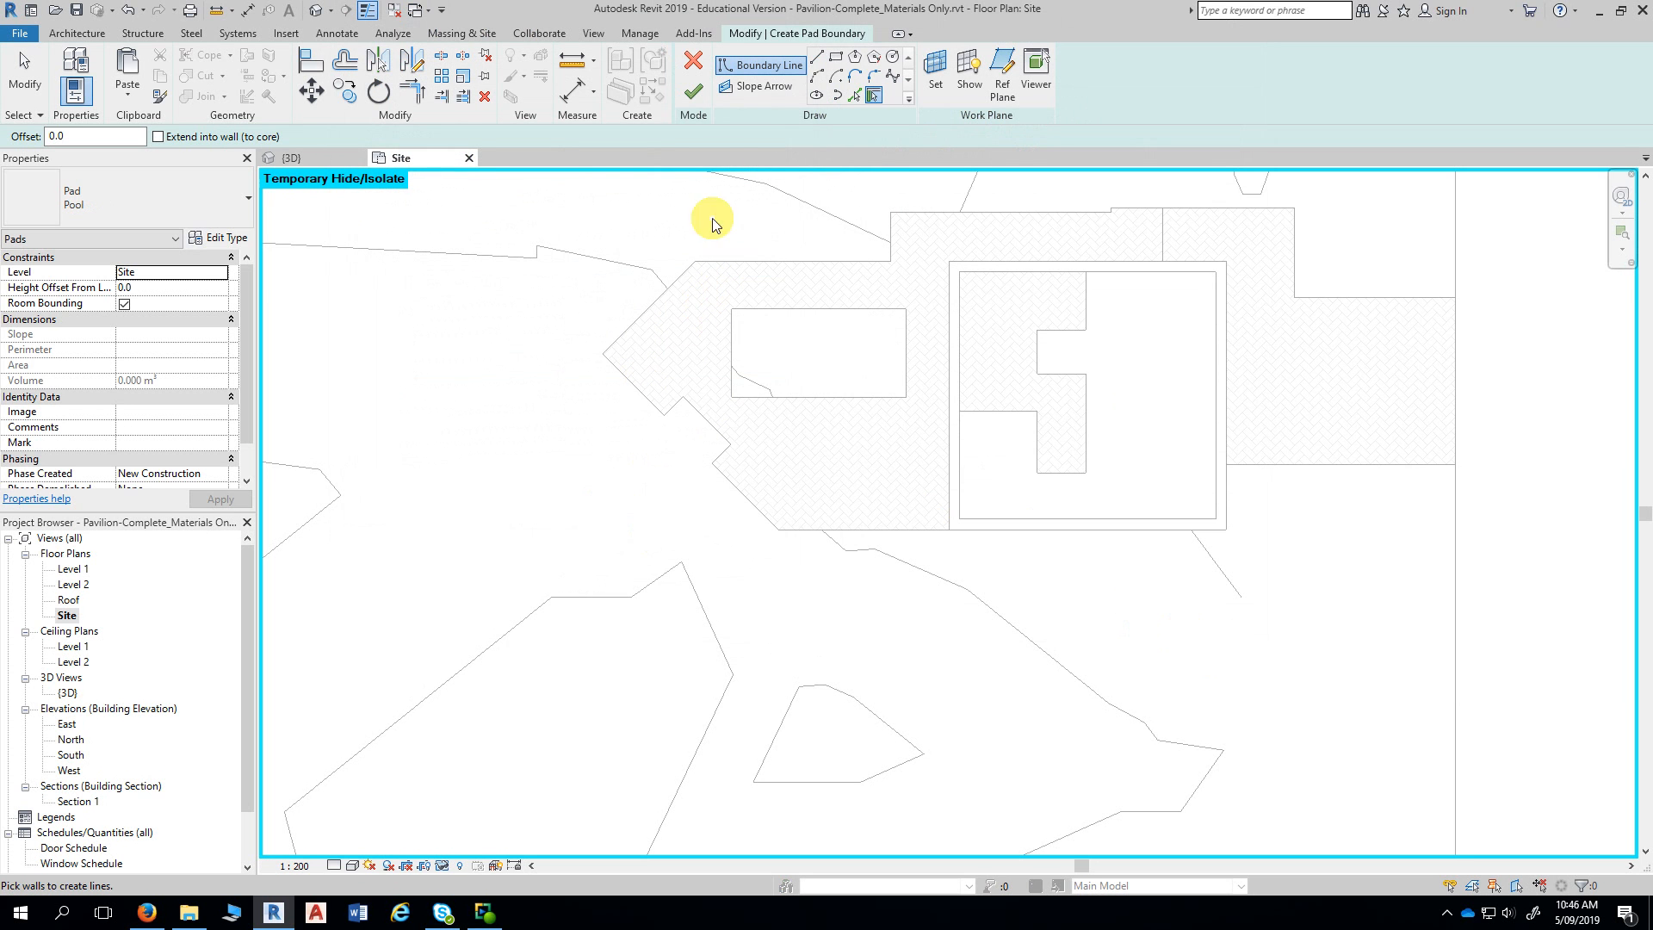
- Sketch the pool pad boundary as a 3960 by 2000 rectangle matching the patio opening, and finish the pad
left_click(836, 63)
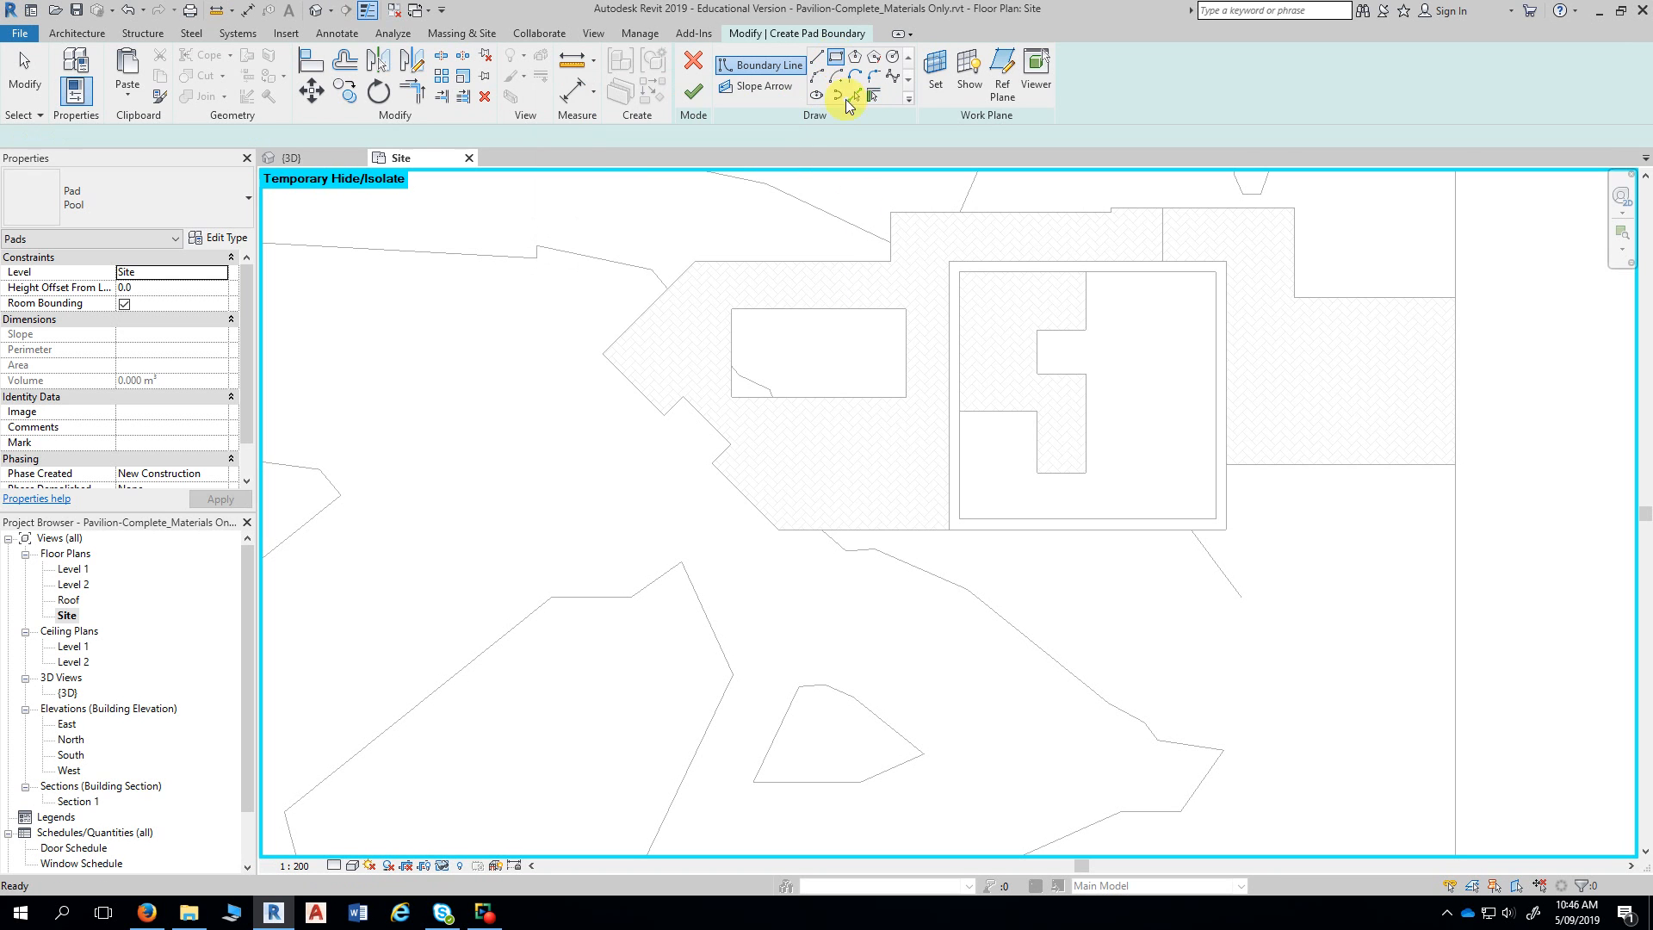
left_click(732, 310)
left_click(906, 397)
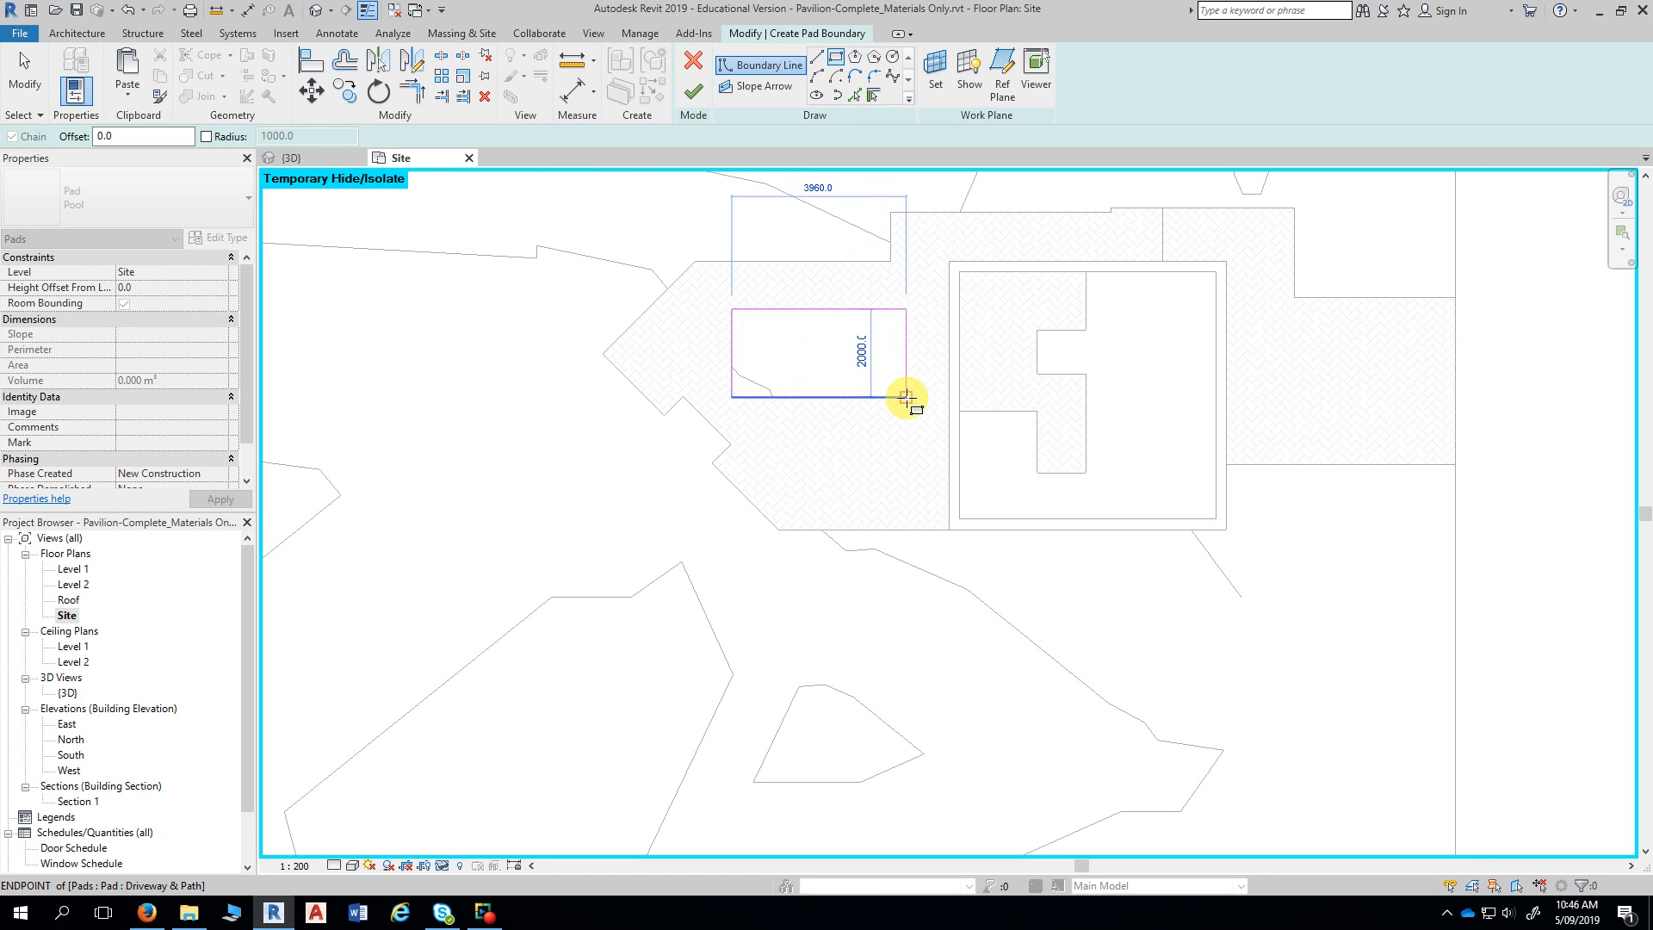
left_click(693, 93)
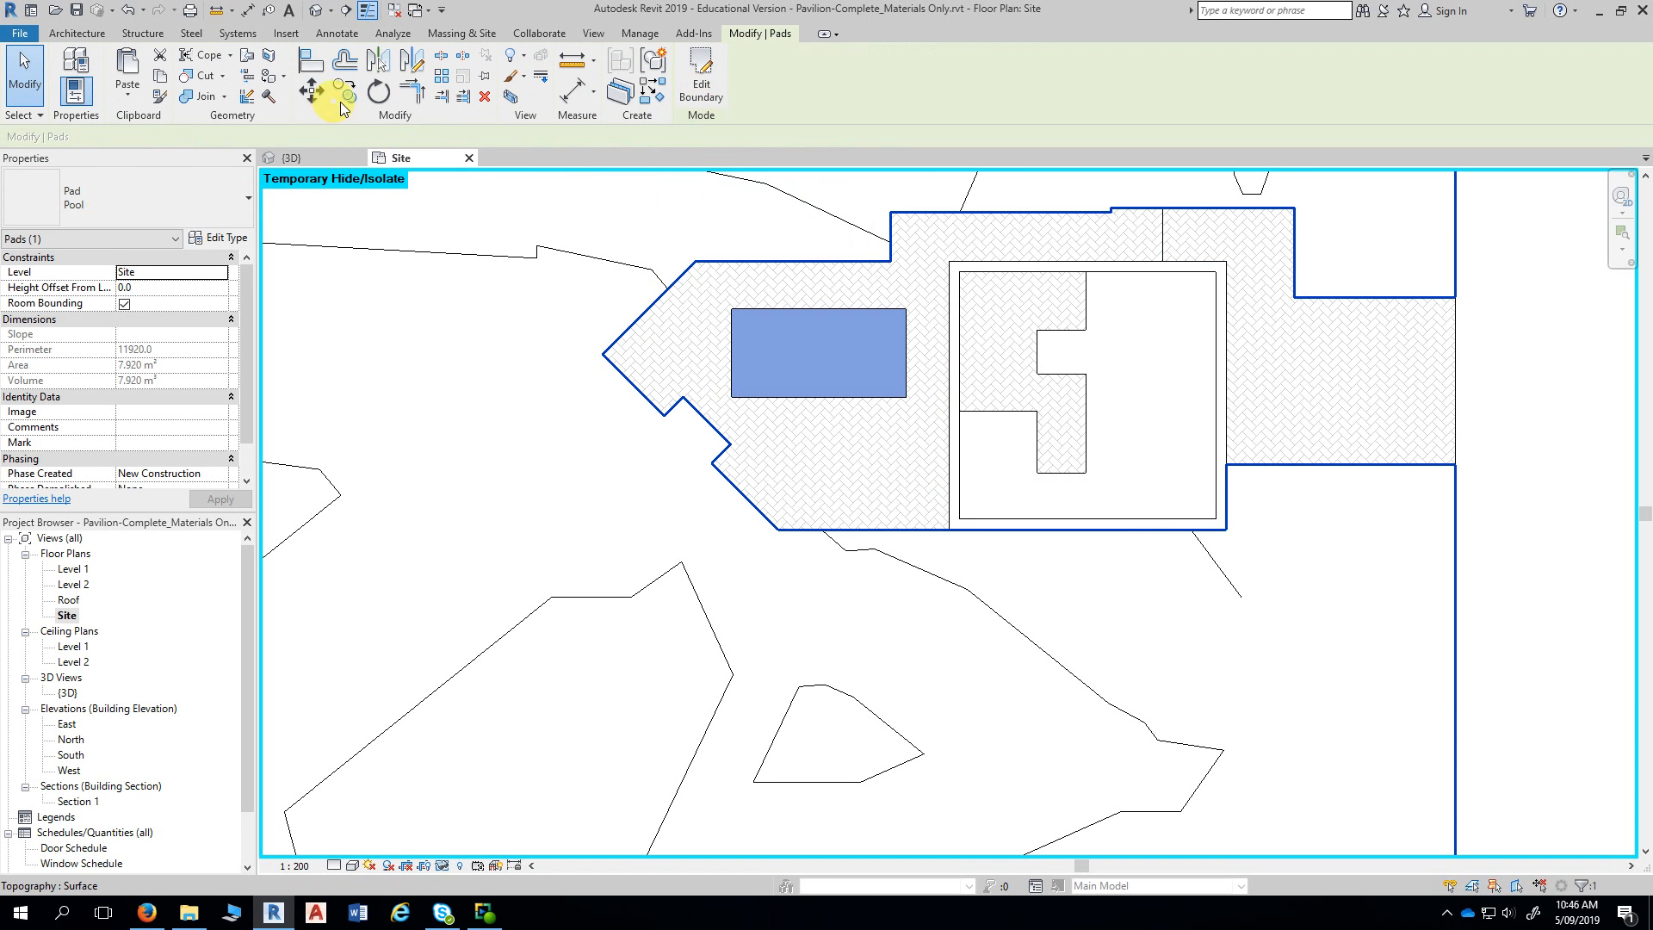
key("Escape")
- In the 3D view, set the pool pad's height offset from level to 50
left_click(316, 9)
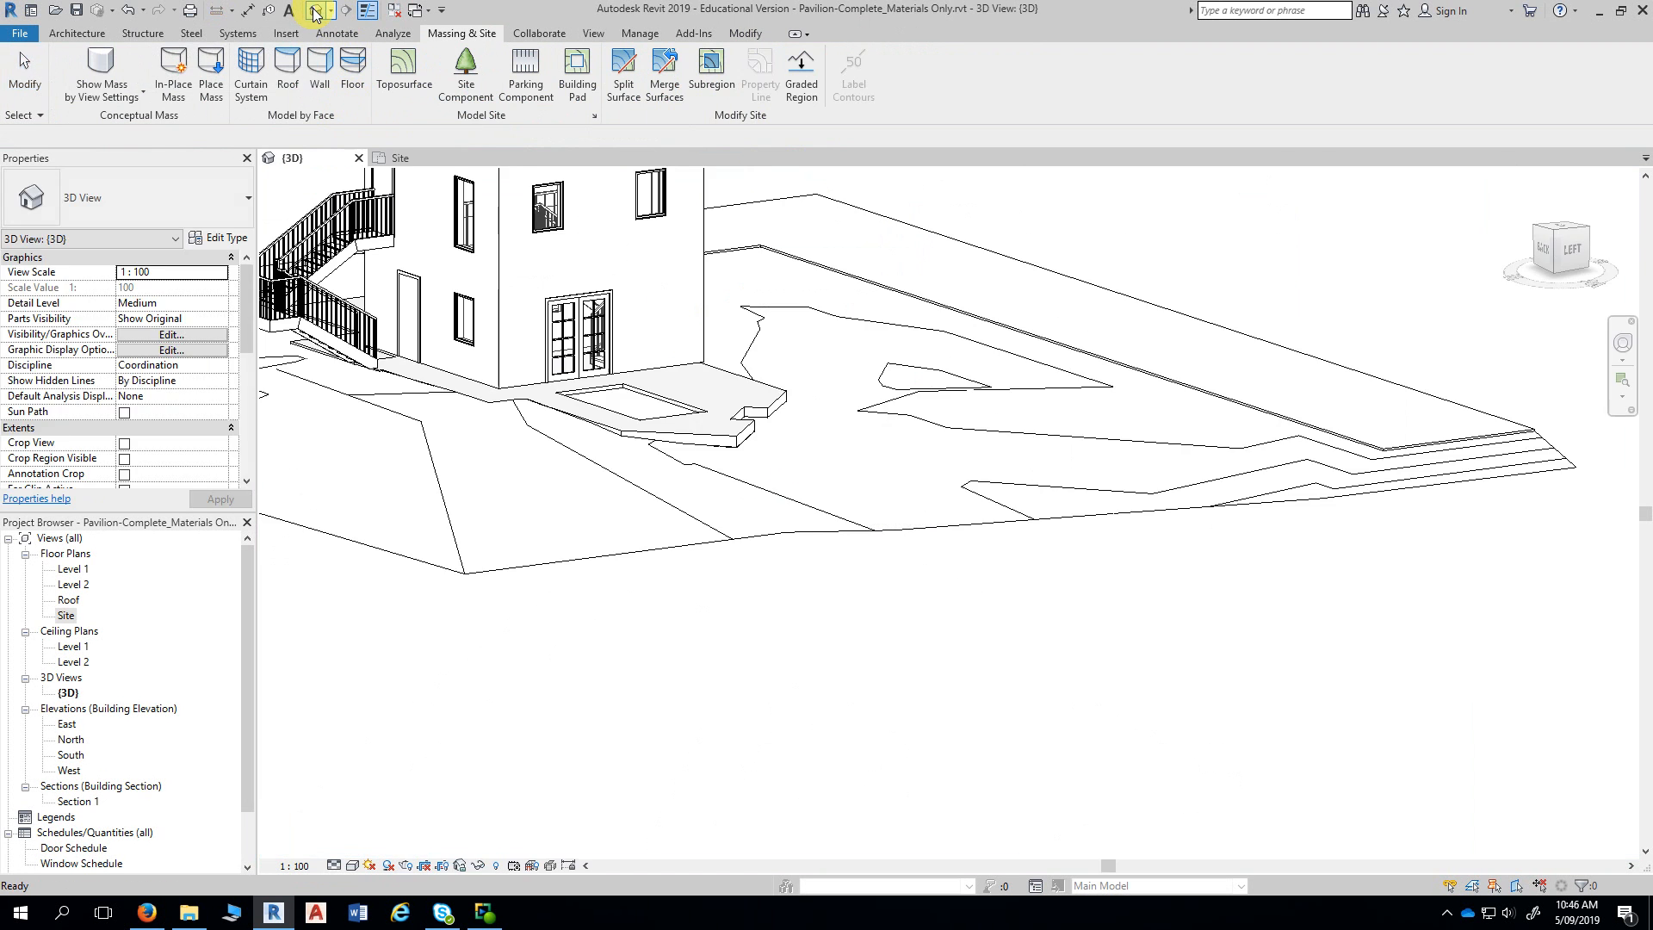
scroll(627, 436, "up", 3)
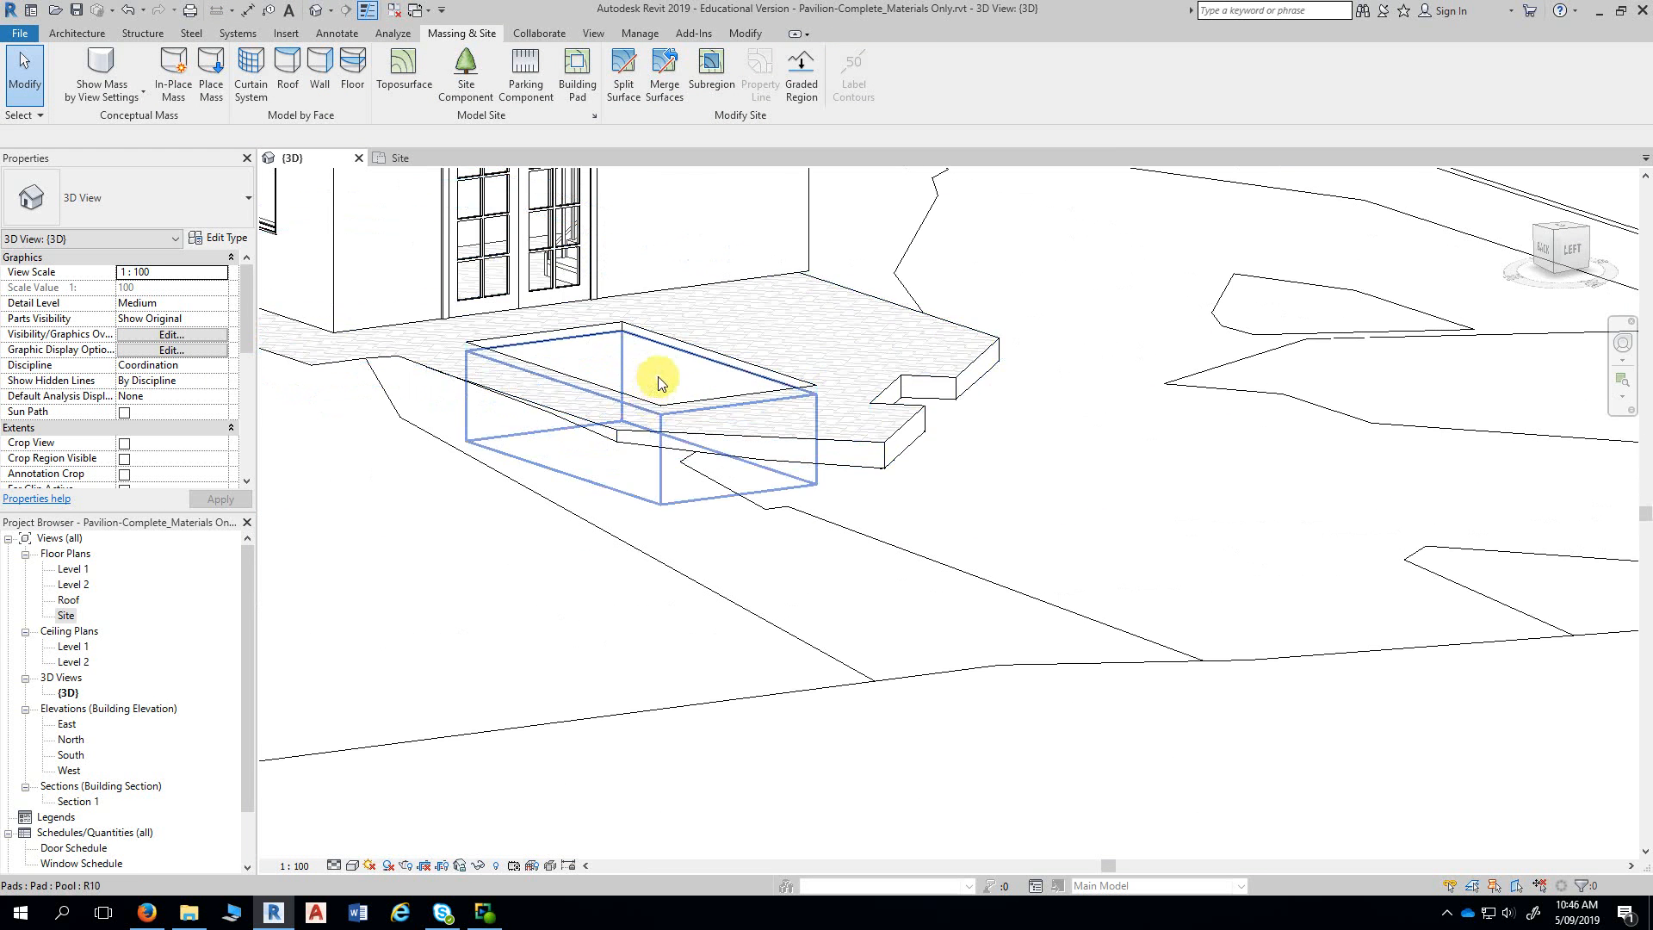
middle_click_drag(661, 384, 660, 423, "shift")
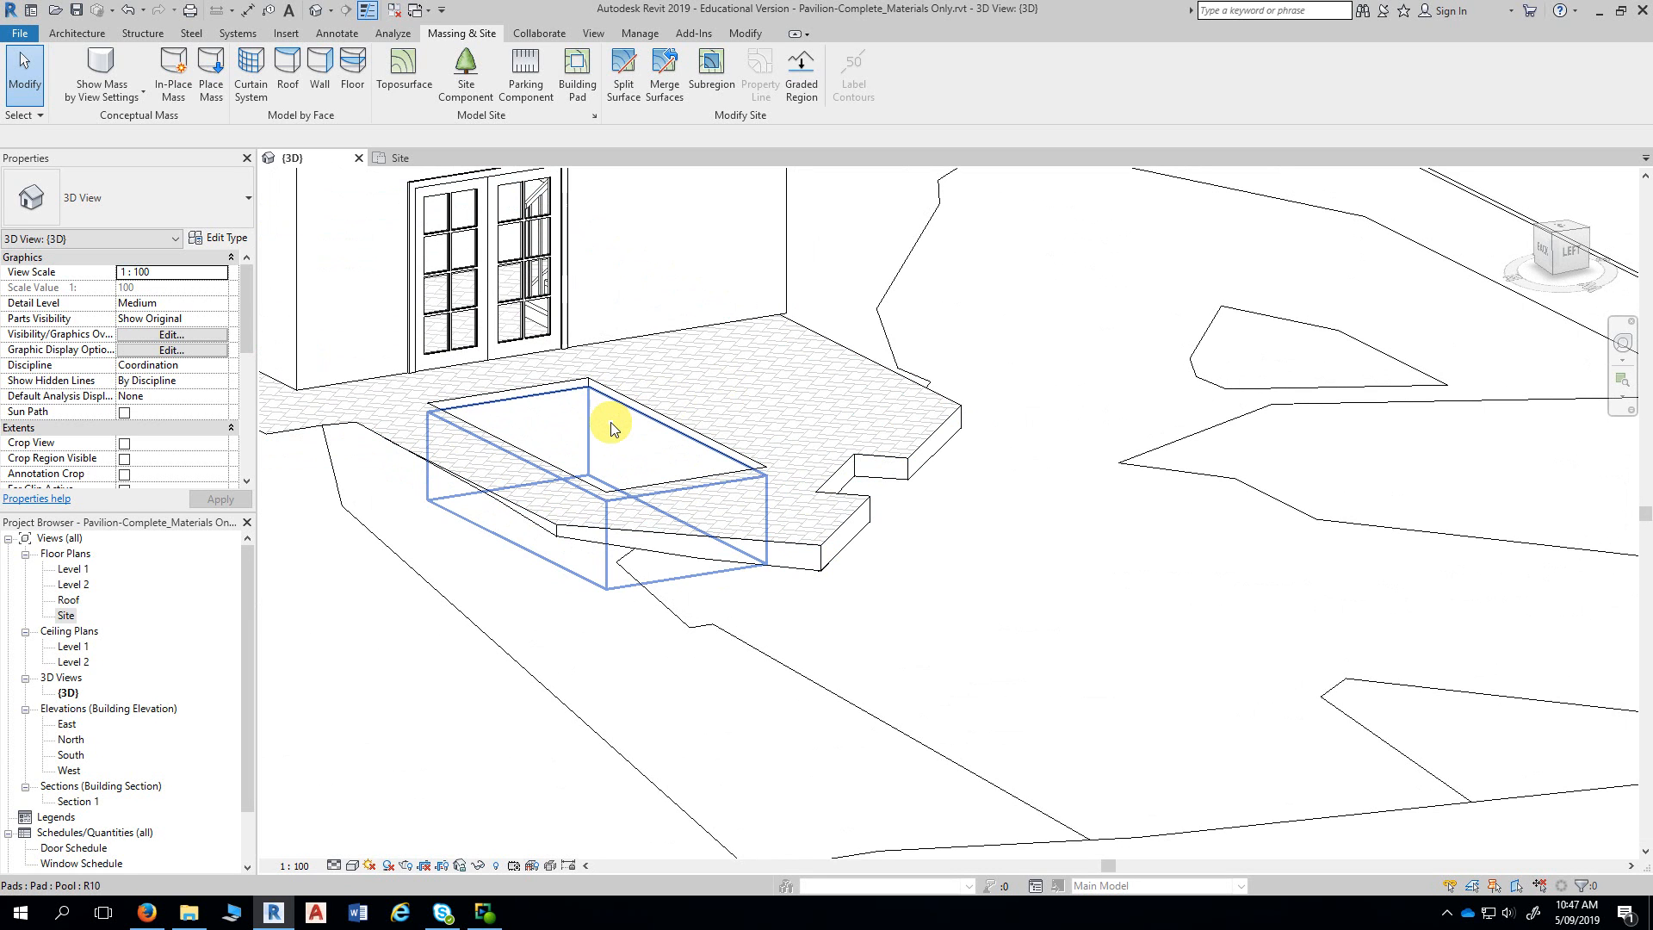
left_click(611, 426)
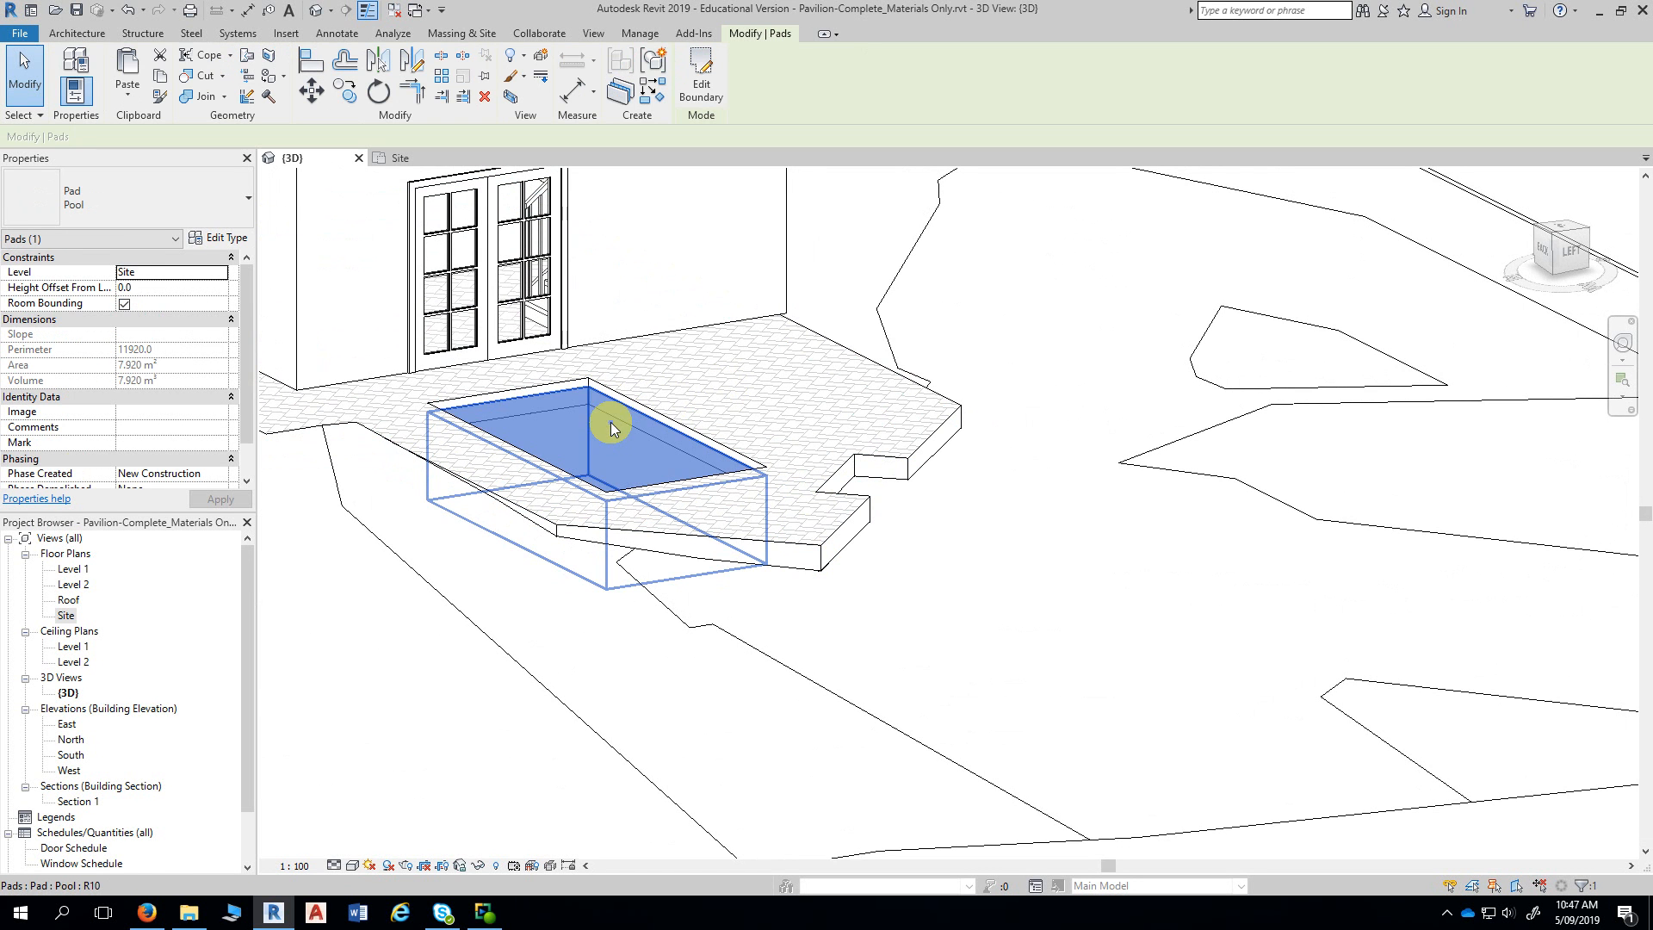
left_click(208, 290)
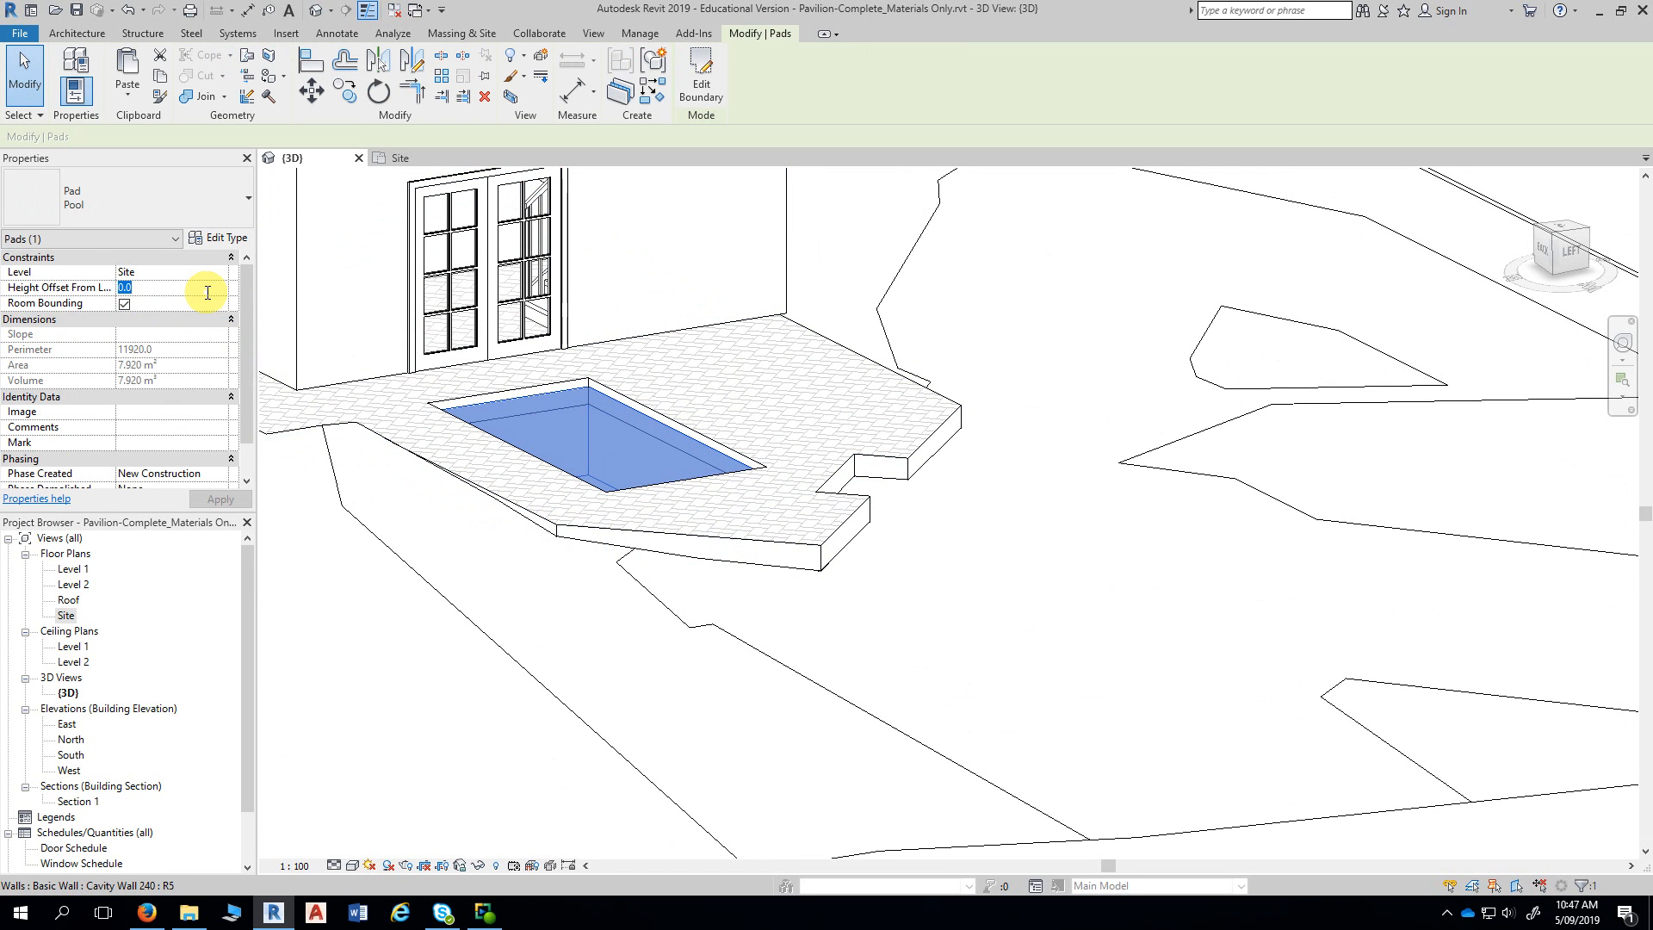
type("50")
key("Return")
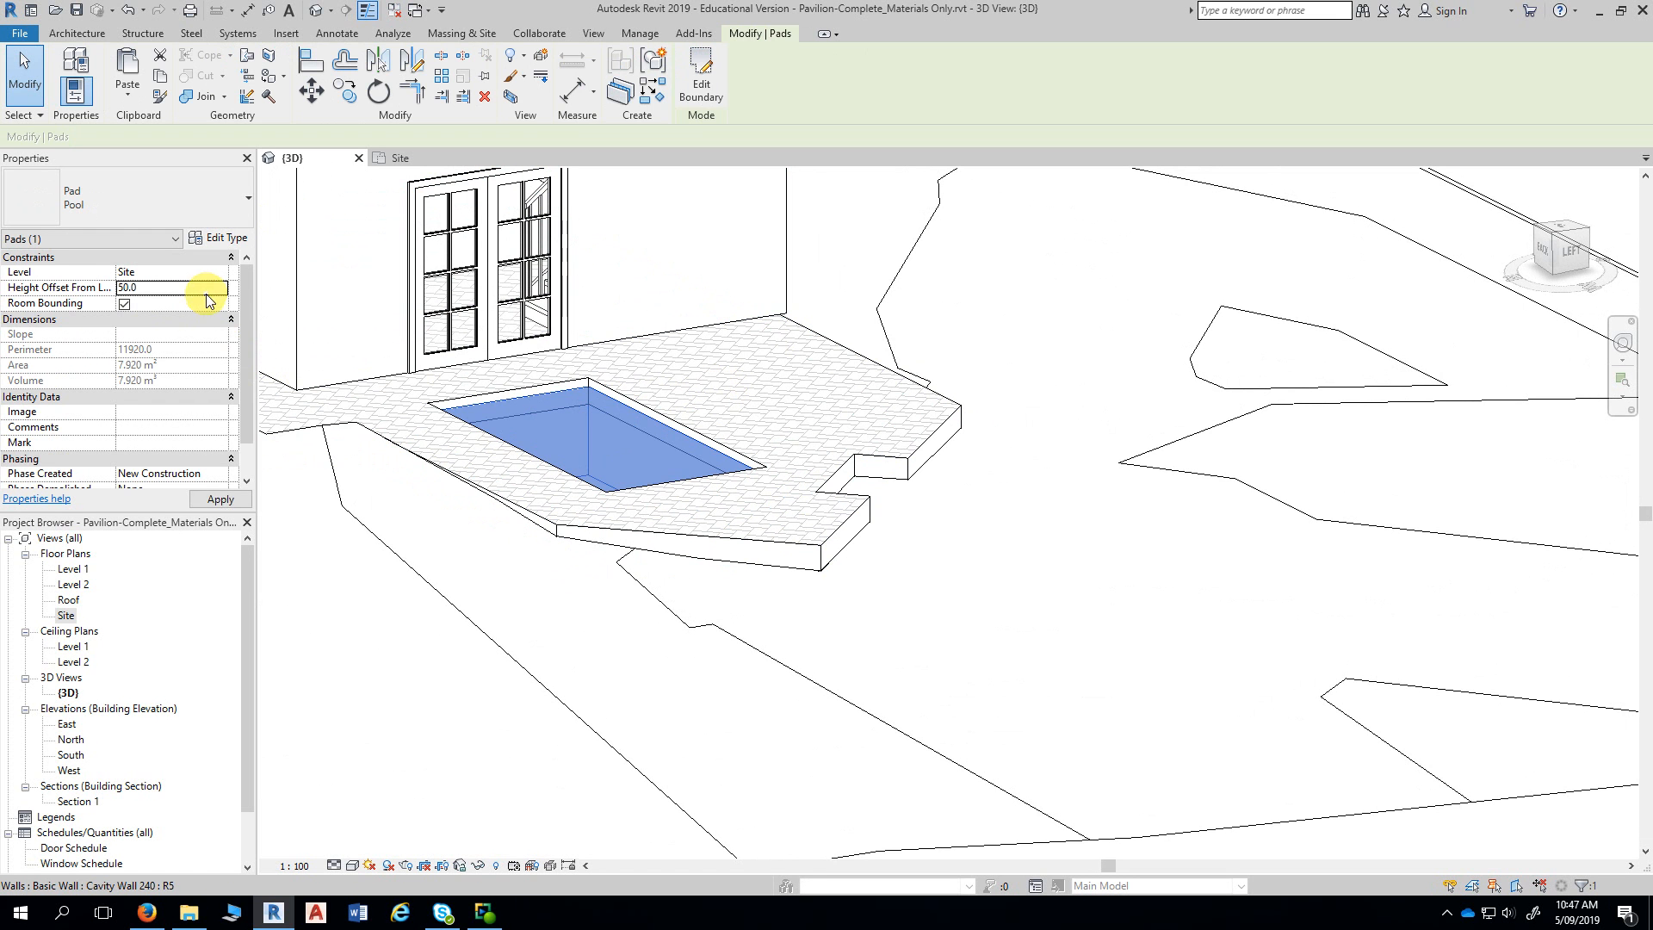
left_click(989, 564)
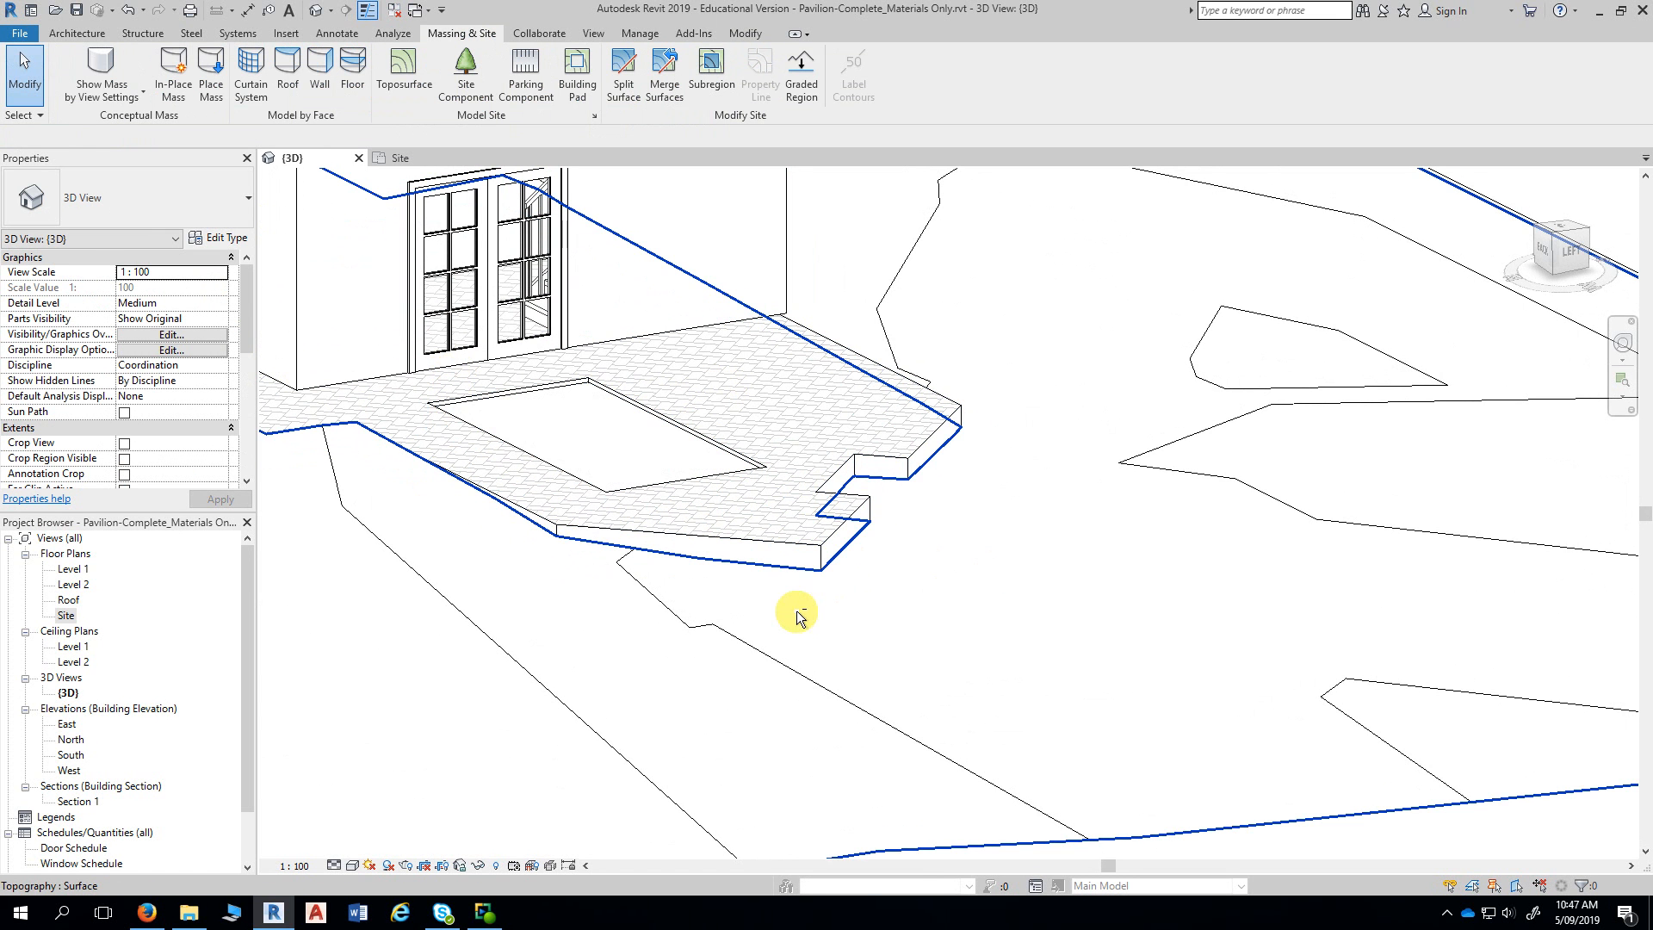
- Display the patio and pool in the 3D view with the Ray Trace visual style
middle_click_drag(801, 613, 828, 623, "shift")
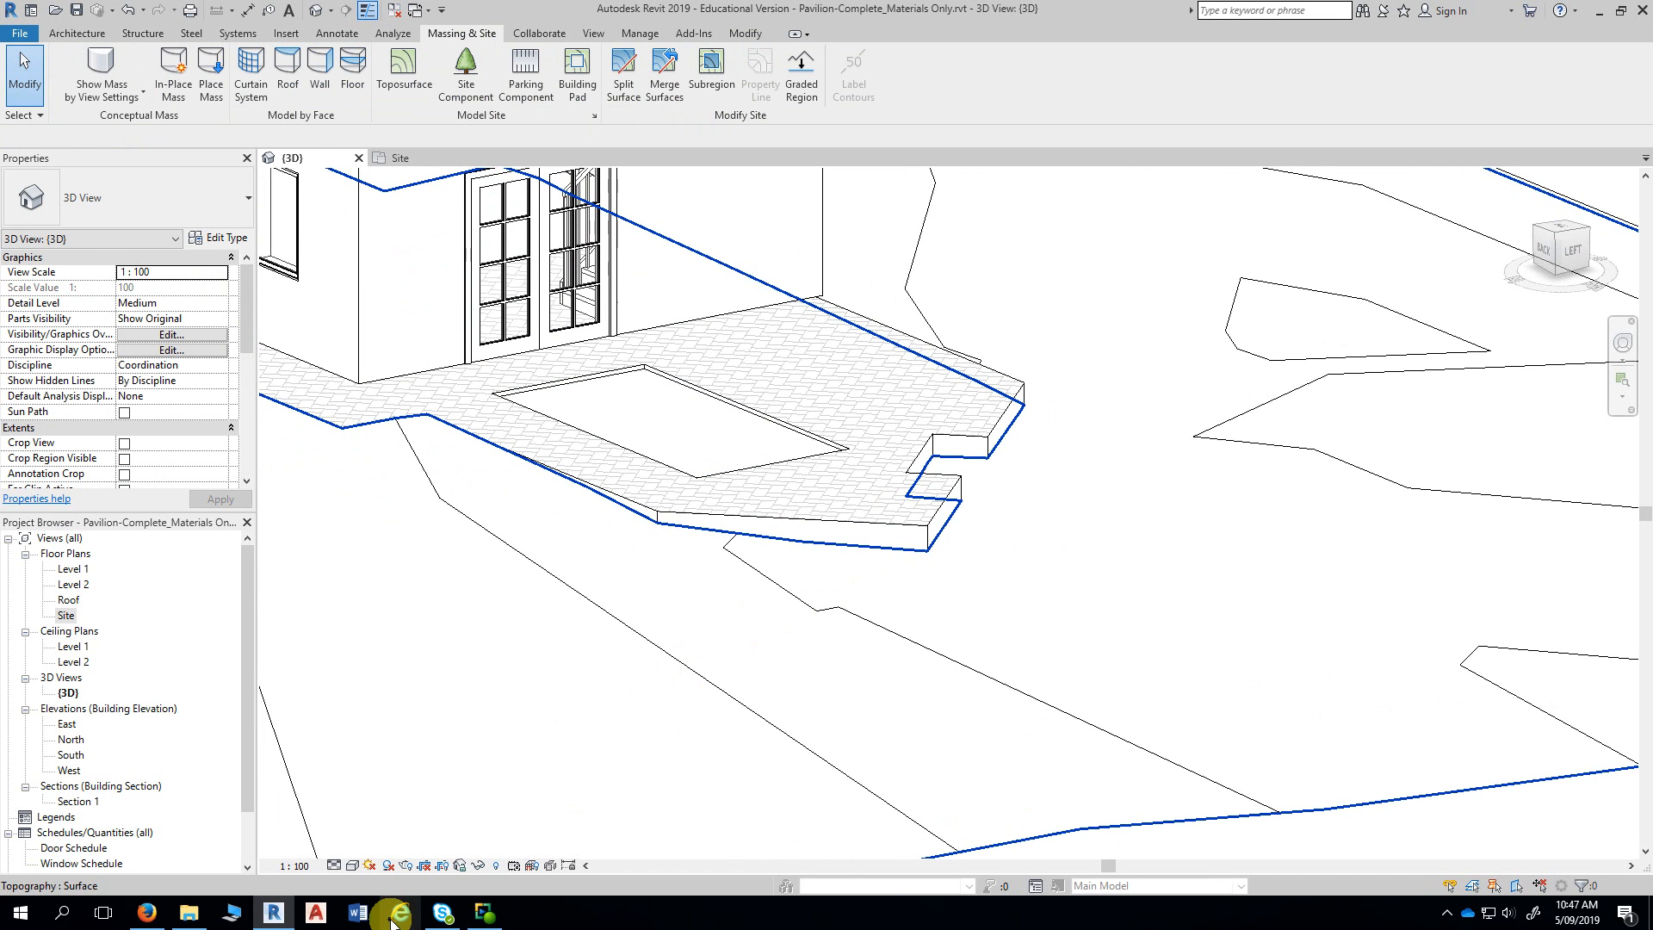
left_click(352, 865)
left_click(372, 855)
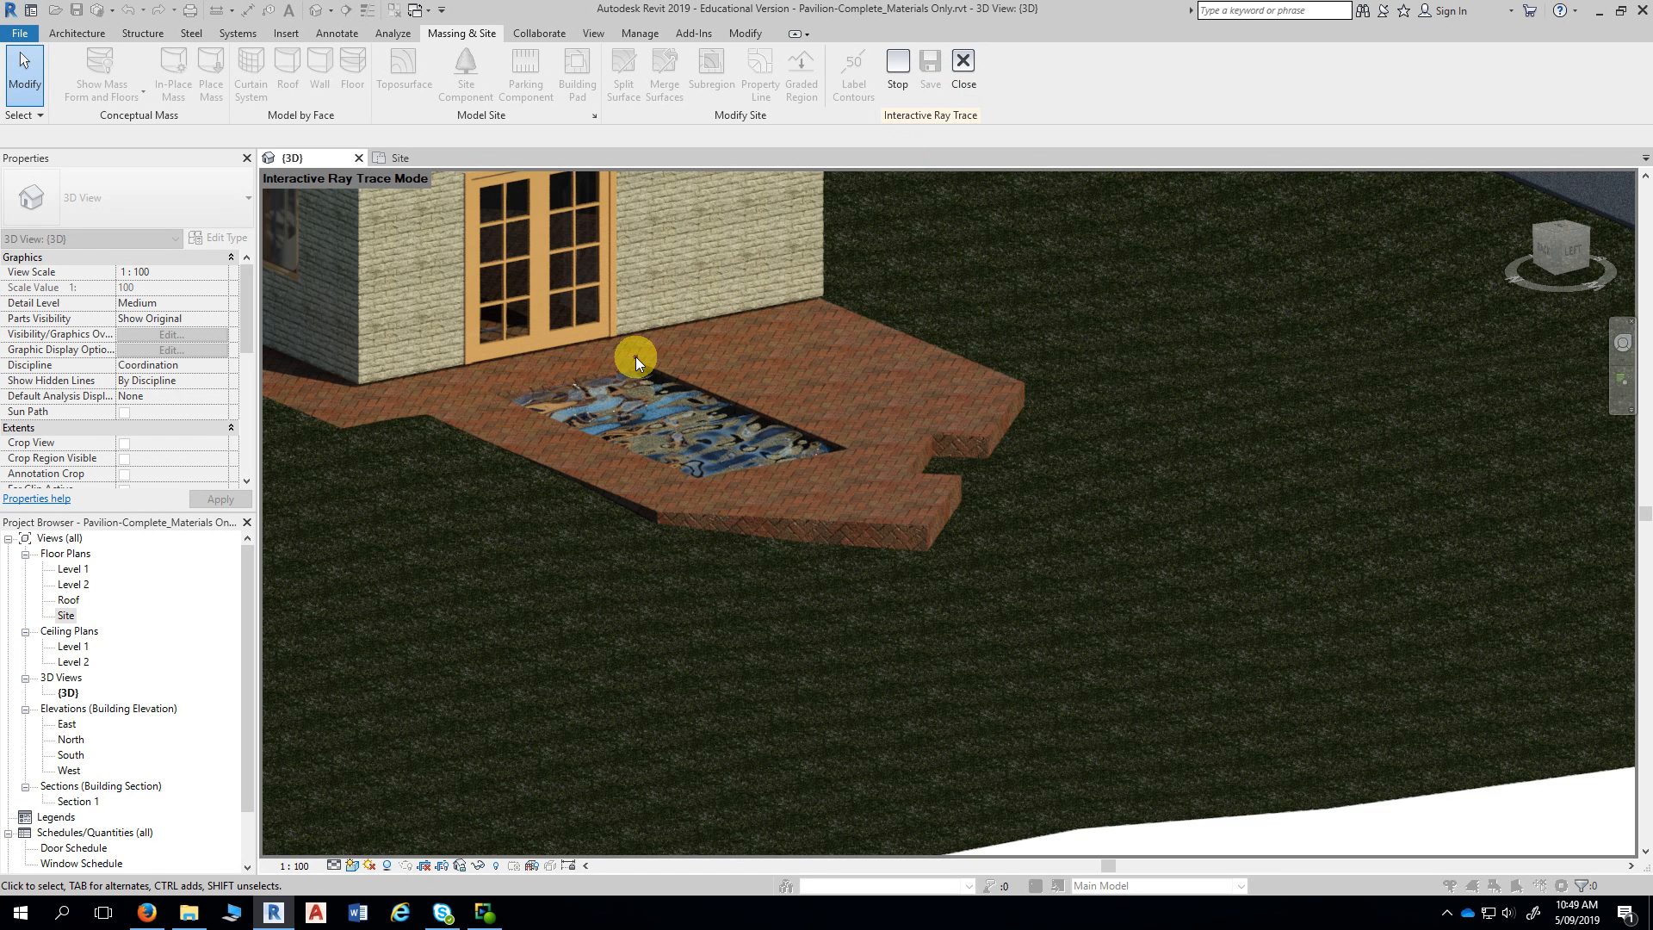
- Compare the patio pool in the Realistic and Ray Trace visual styles, and stop and close the ray trace rendering
left_click(352, 866)
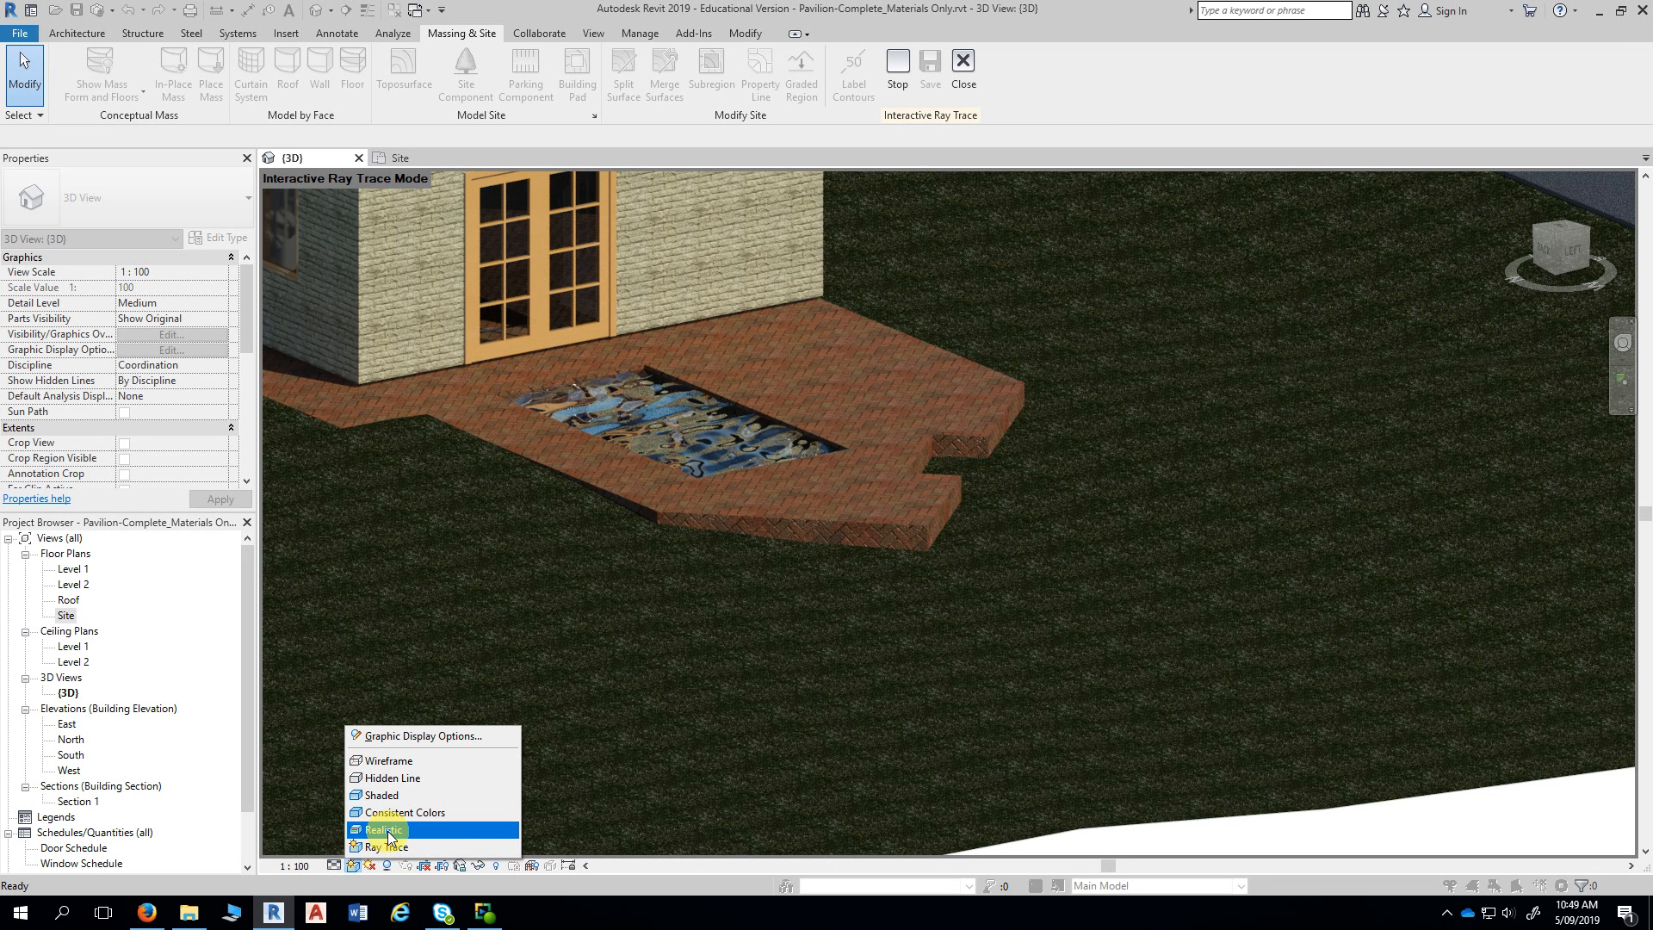
left_click(387, 832)
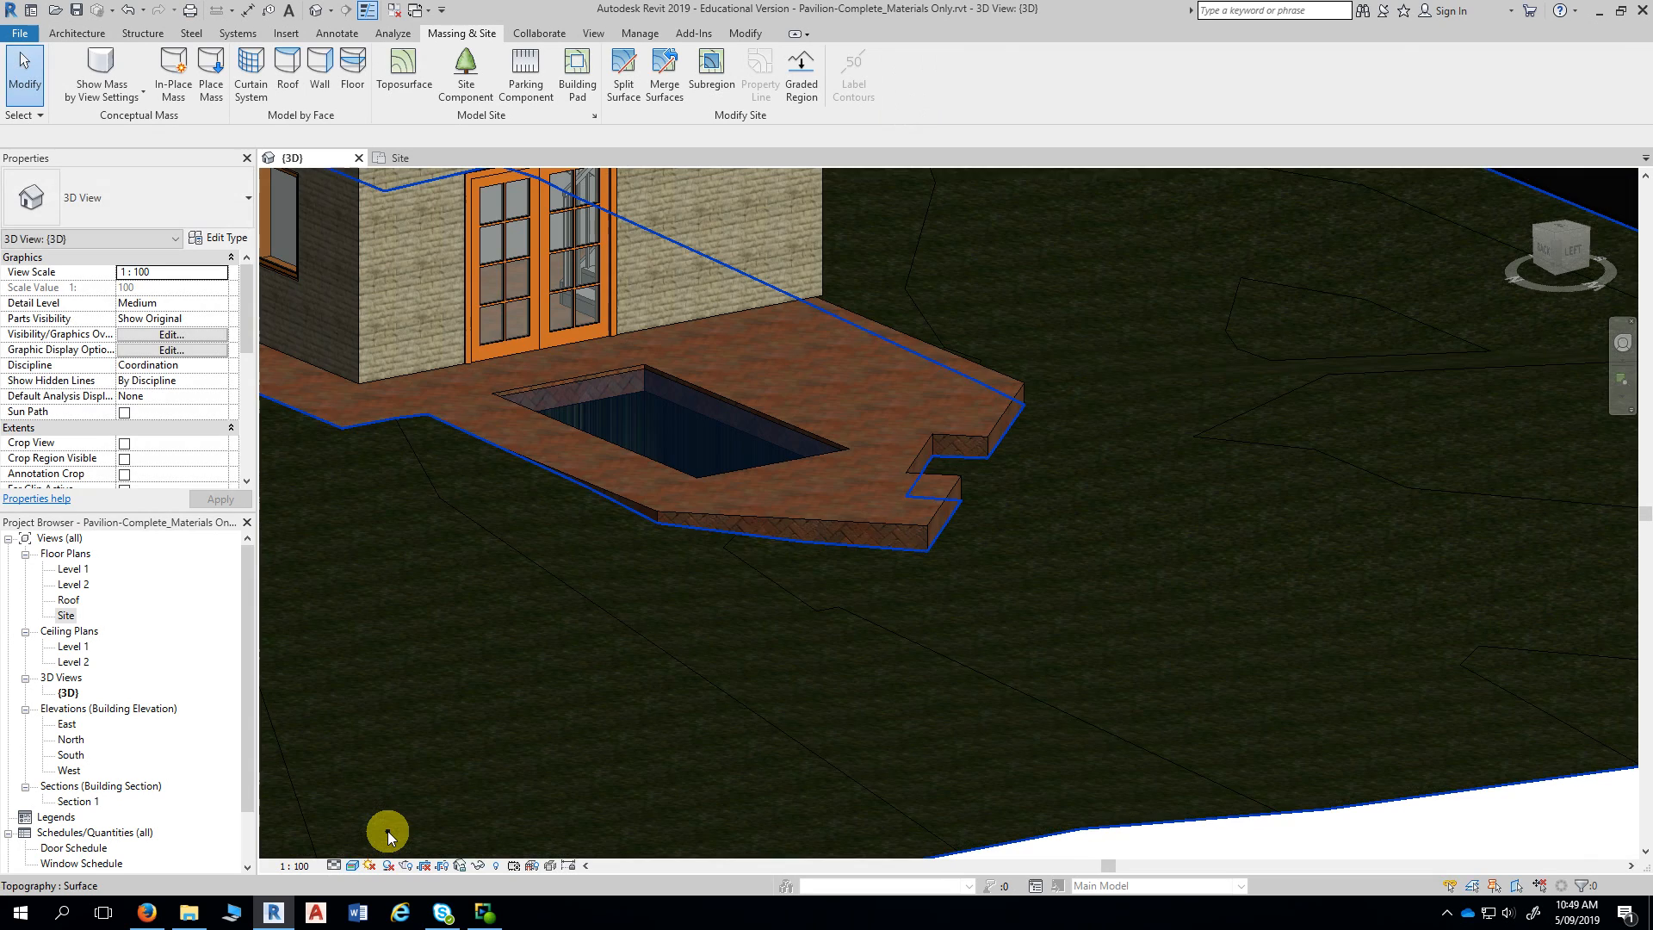
left_click(354, 866)
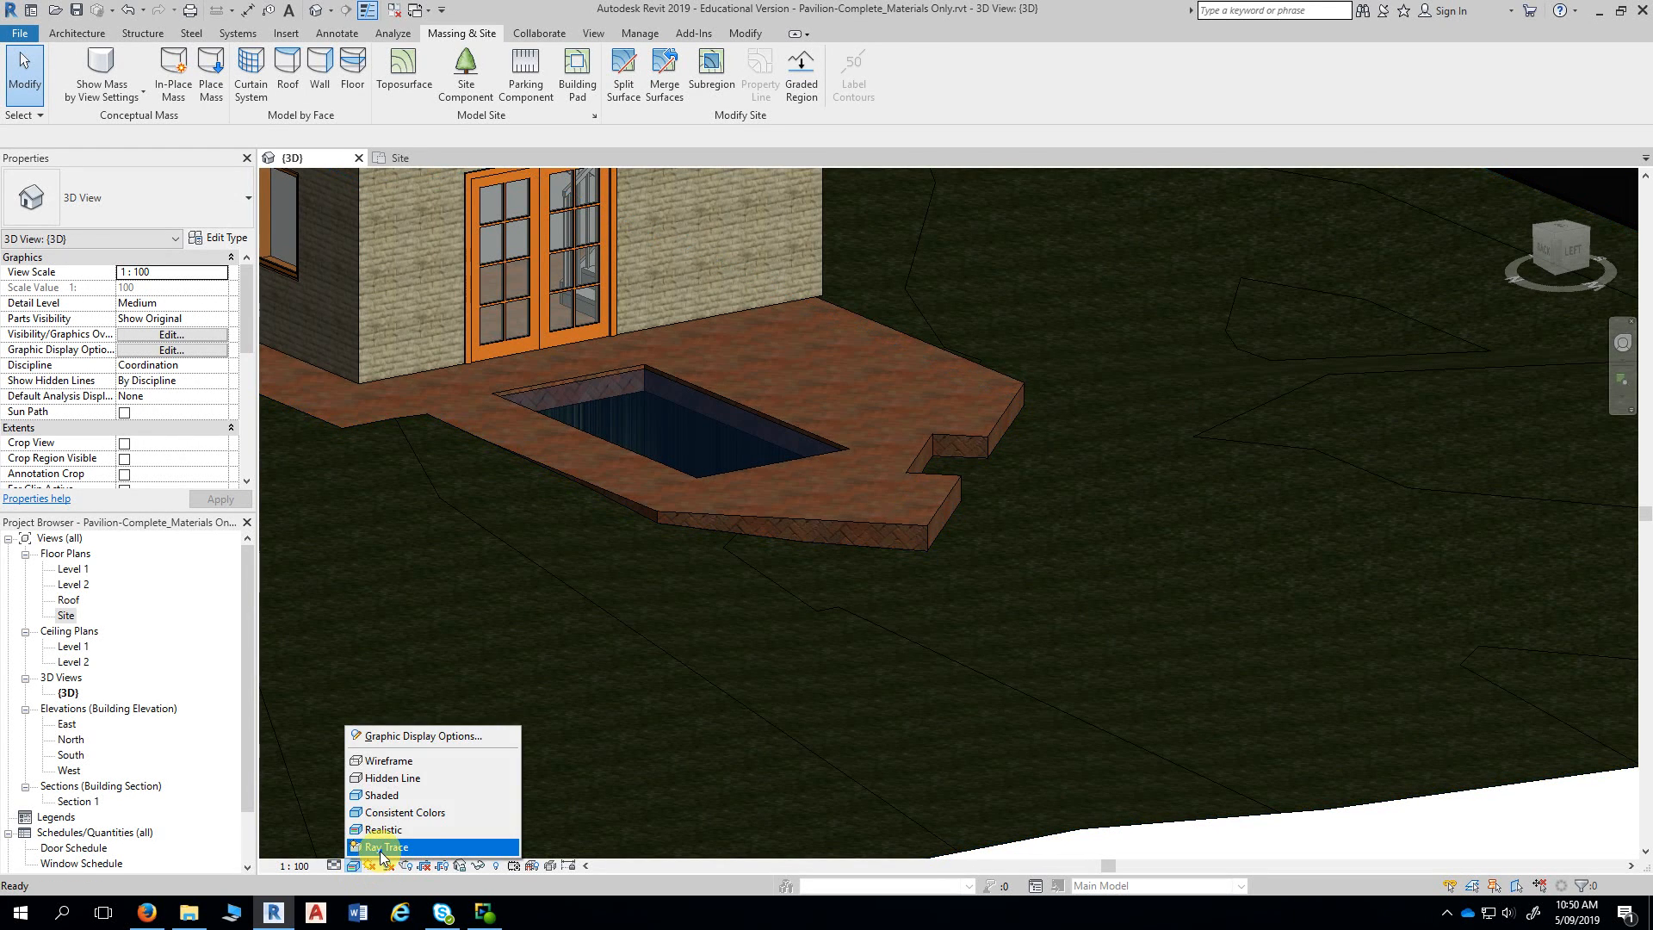
left_click(406, 846)
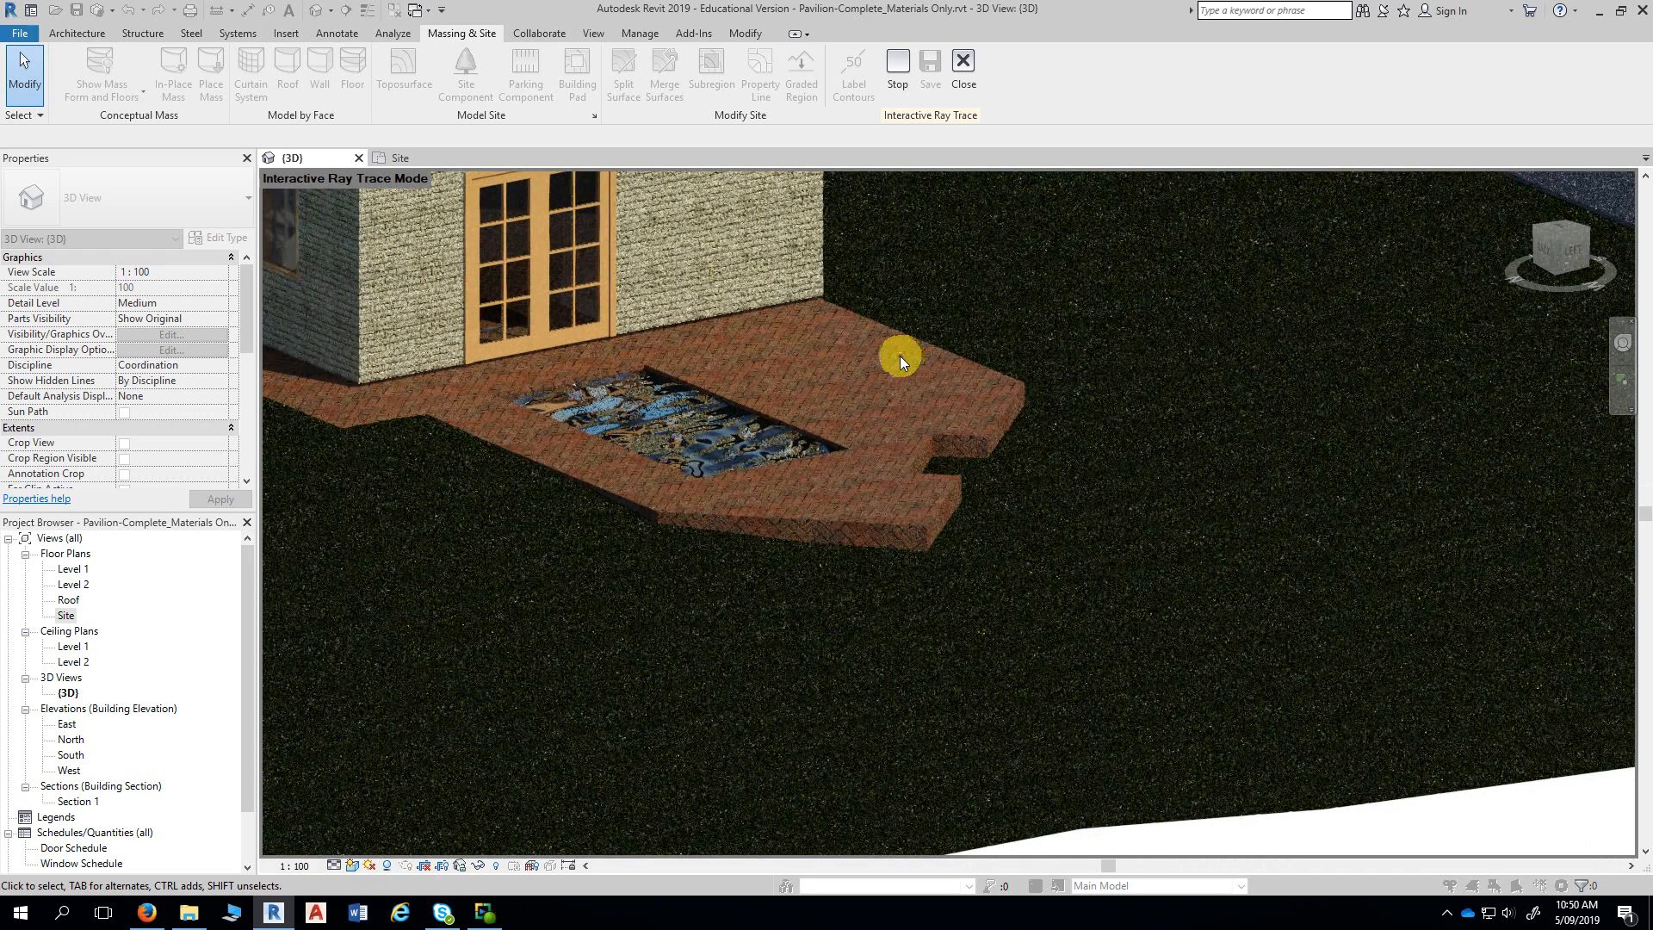
left_click(901, 84)
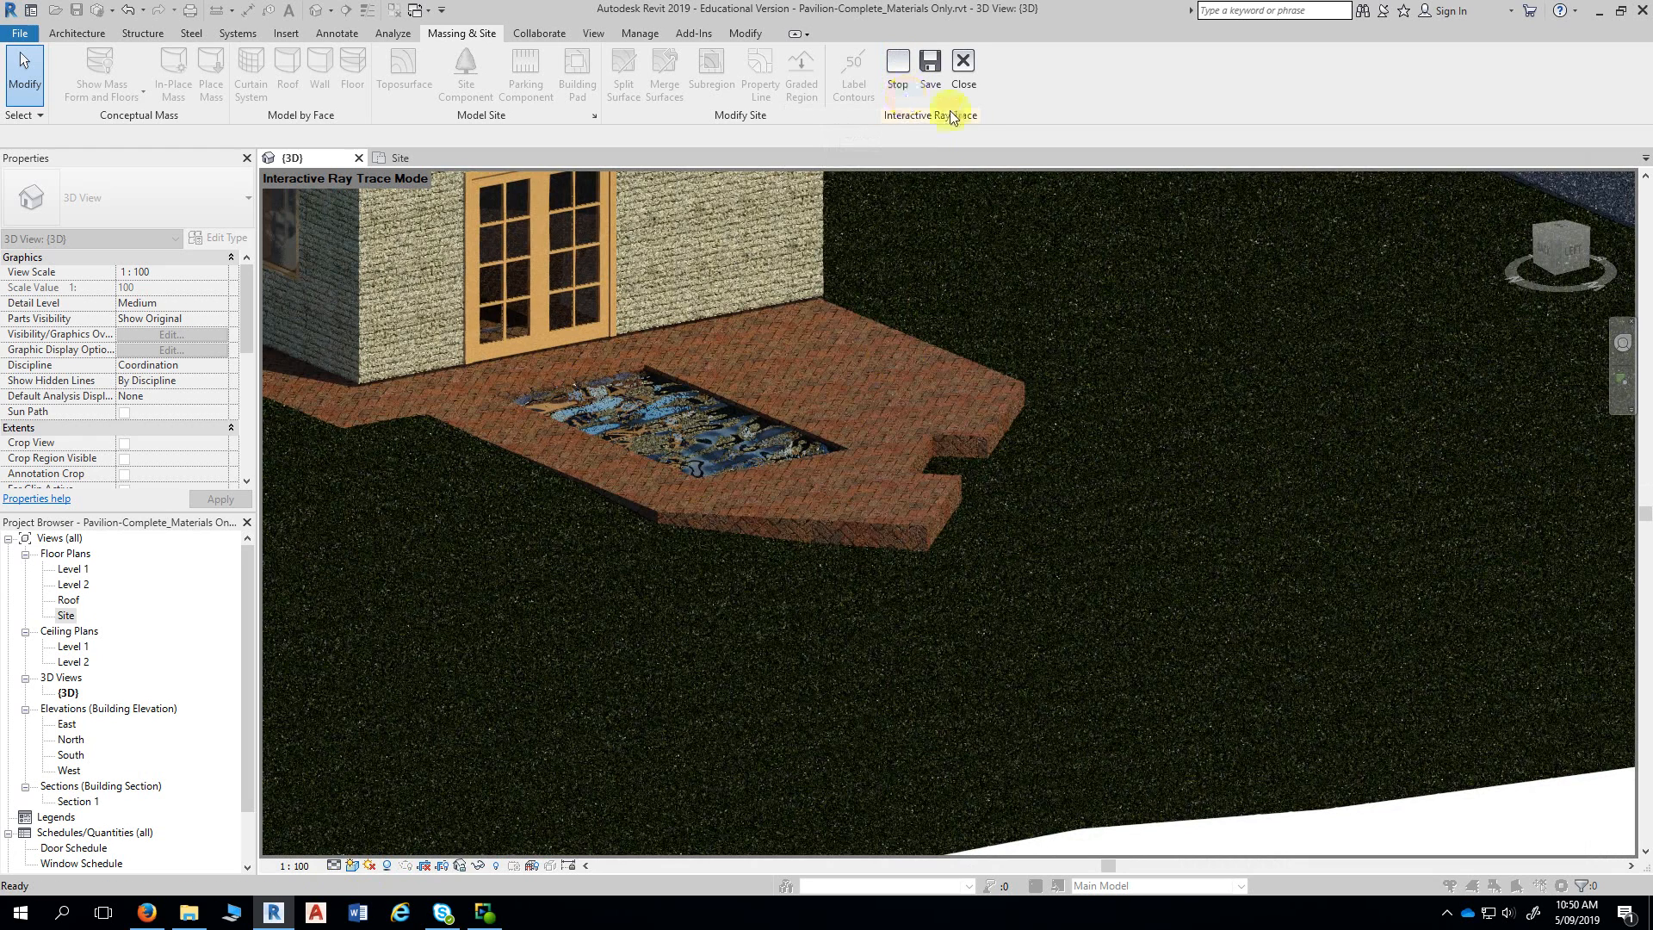
left_click(965, 82)
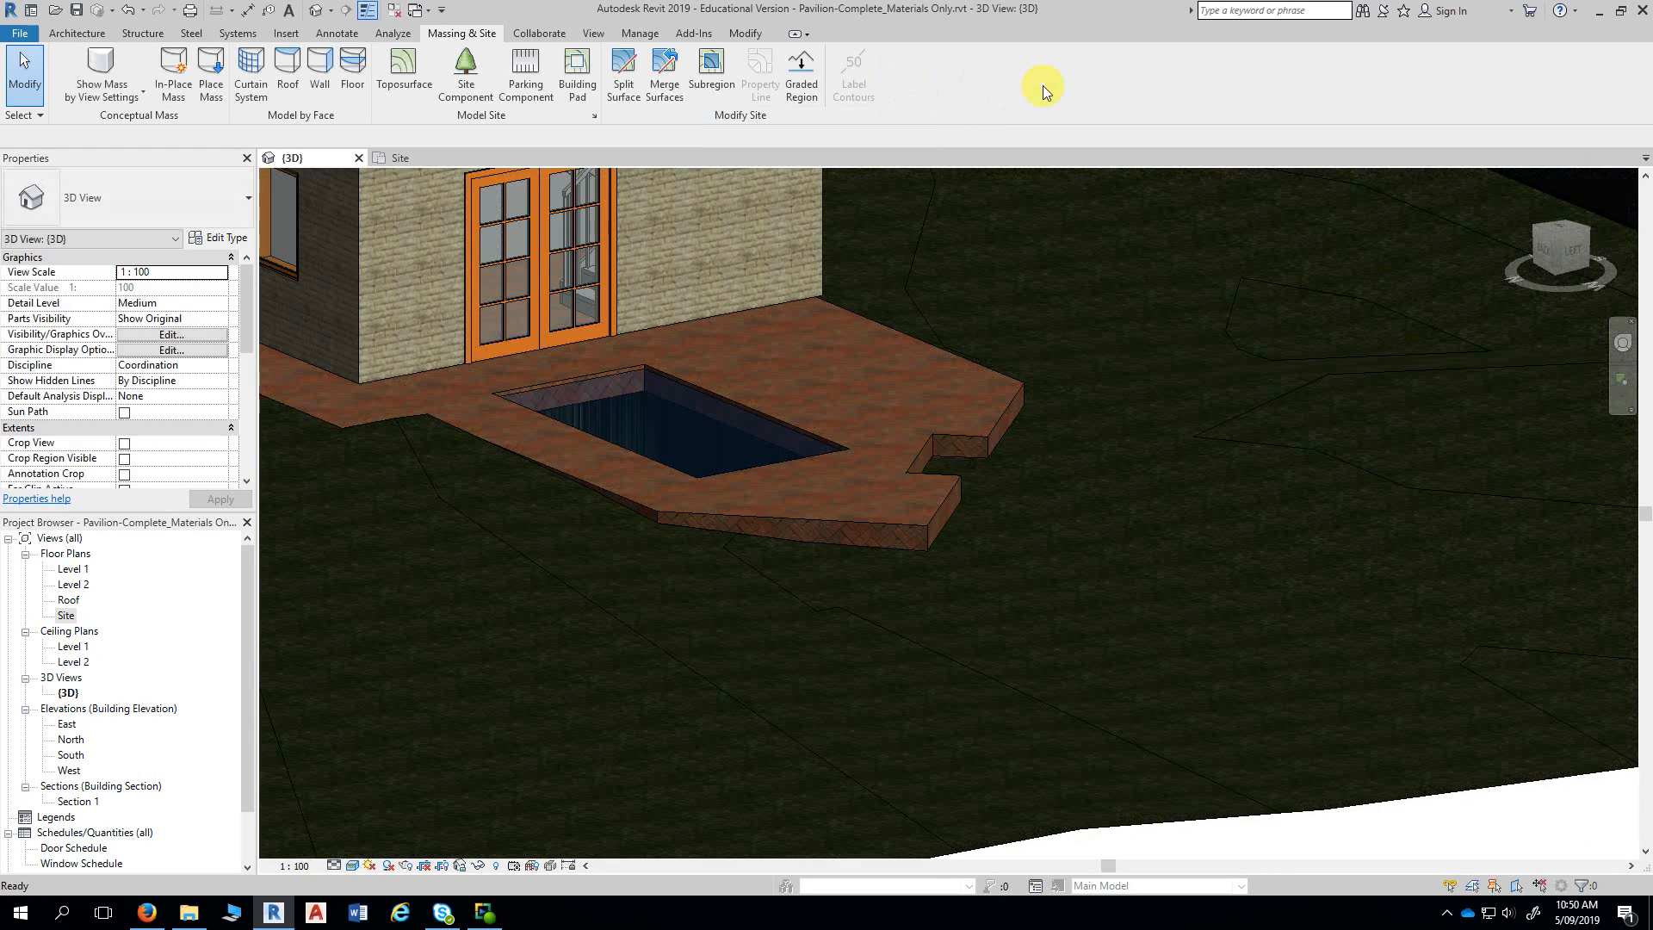
- Display the 3D view of the pavilion and its patio in the Hidden Line visual style
left_click(352, 865)
left_click(396, 779)
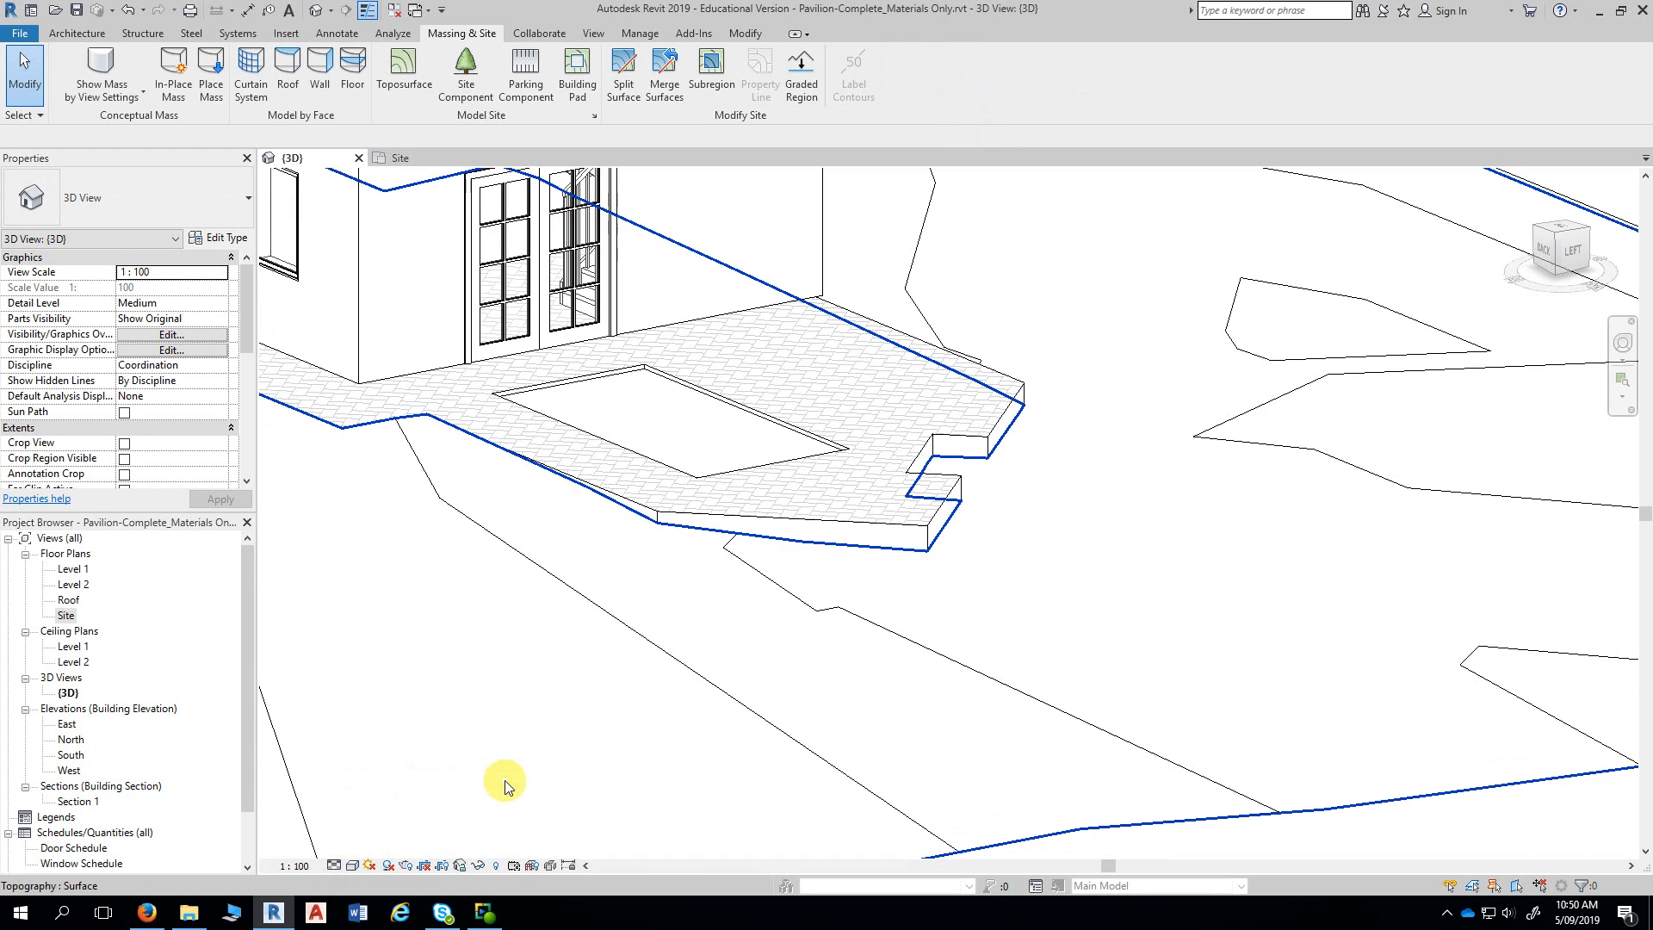
scroll(517, 744, "down", 2)
scroll(527, 723, "up", 3)
middle_click_drag(527, 723, 742, 697)
scroll(774, 701, "down", 2)
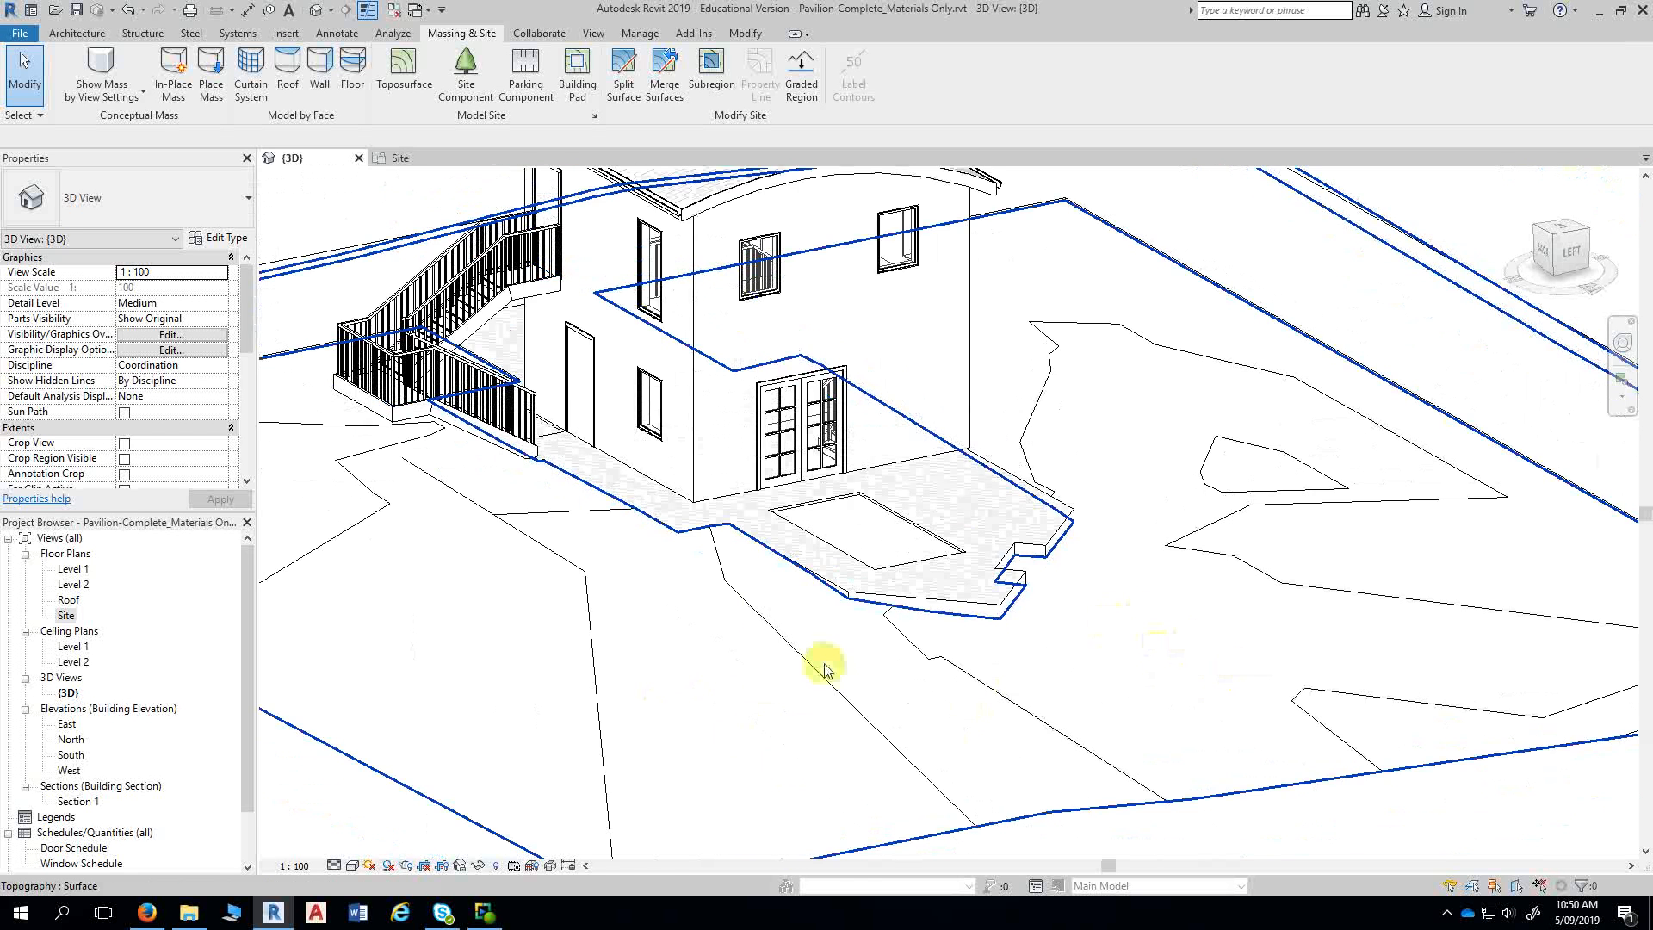
scroll(708, 654, "down", 1)
middle_click_drag(708, 654, 793, 571)
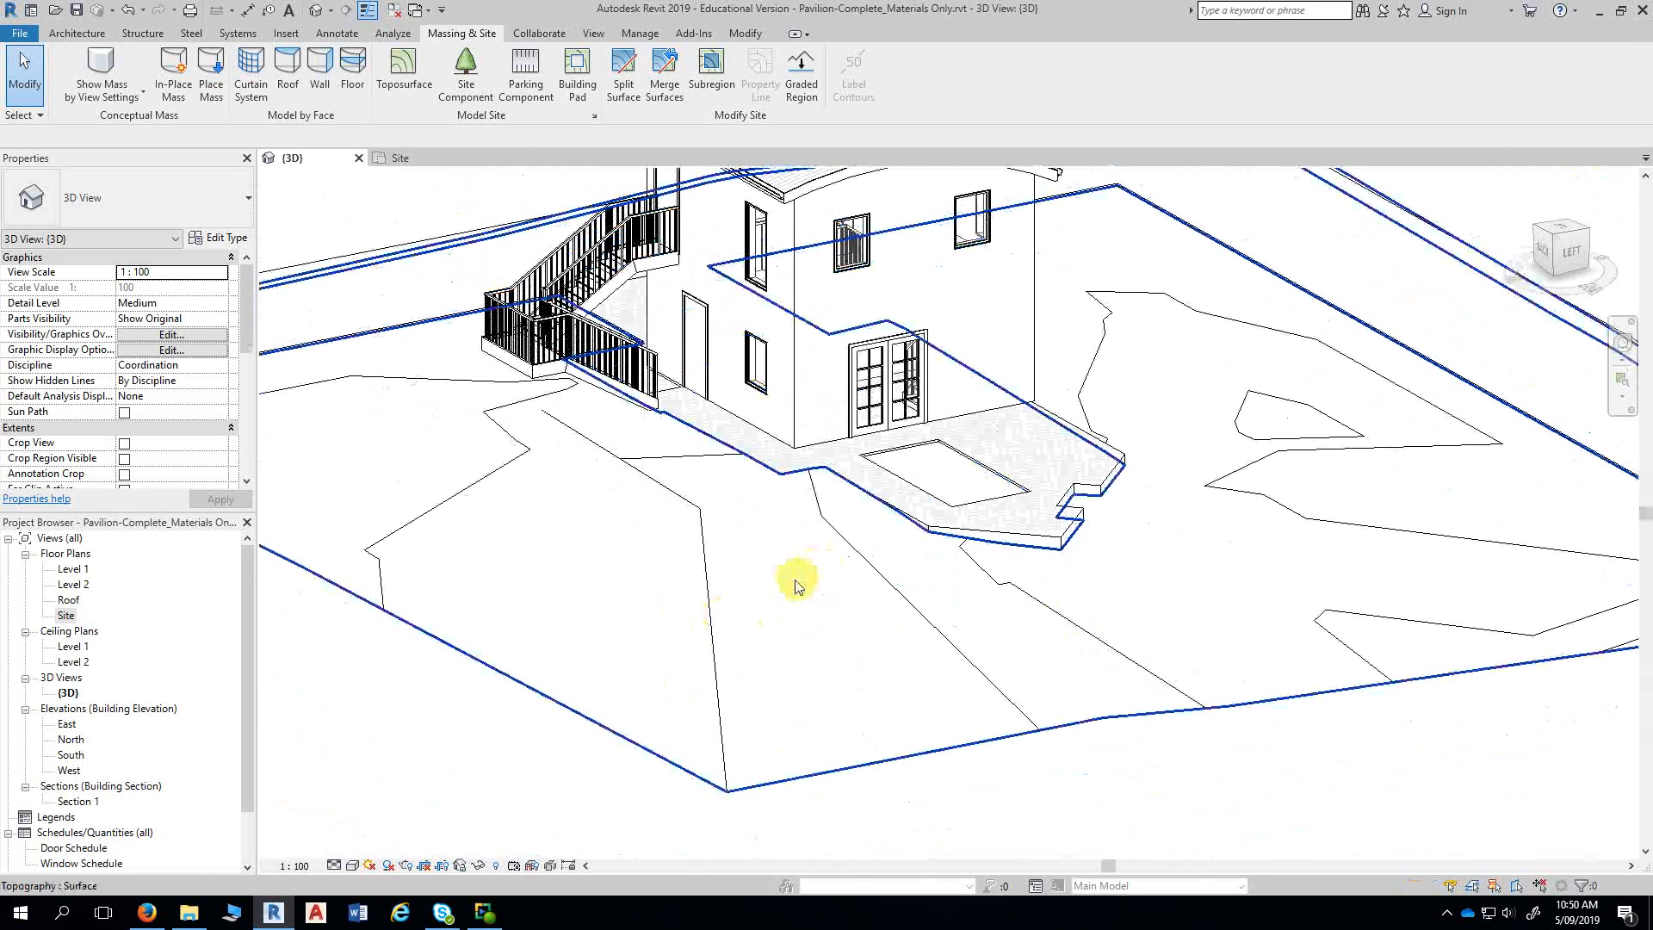
- Open the Site floor plan and reset its temporary hide/isolate so the whole site plan is displayed
double_click(66, 617)
scroll(921, 553, "down", 2)
scroll(997, 612, "down", 2)
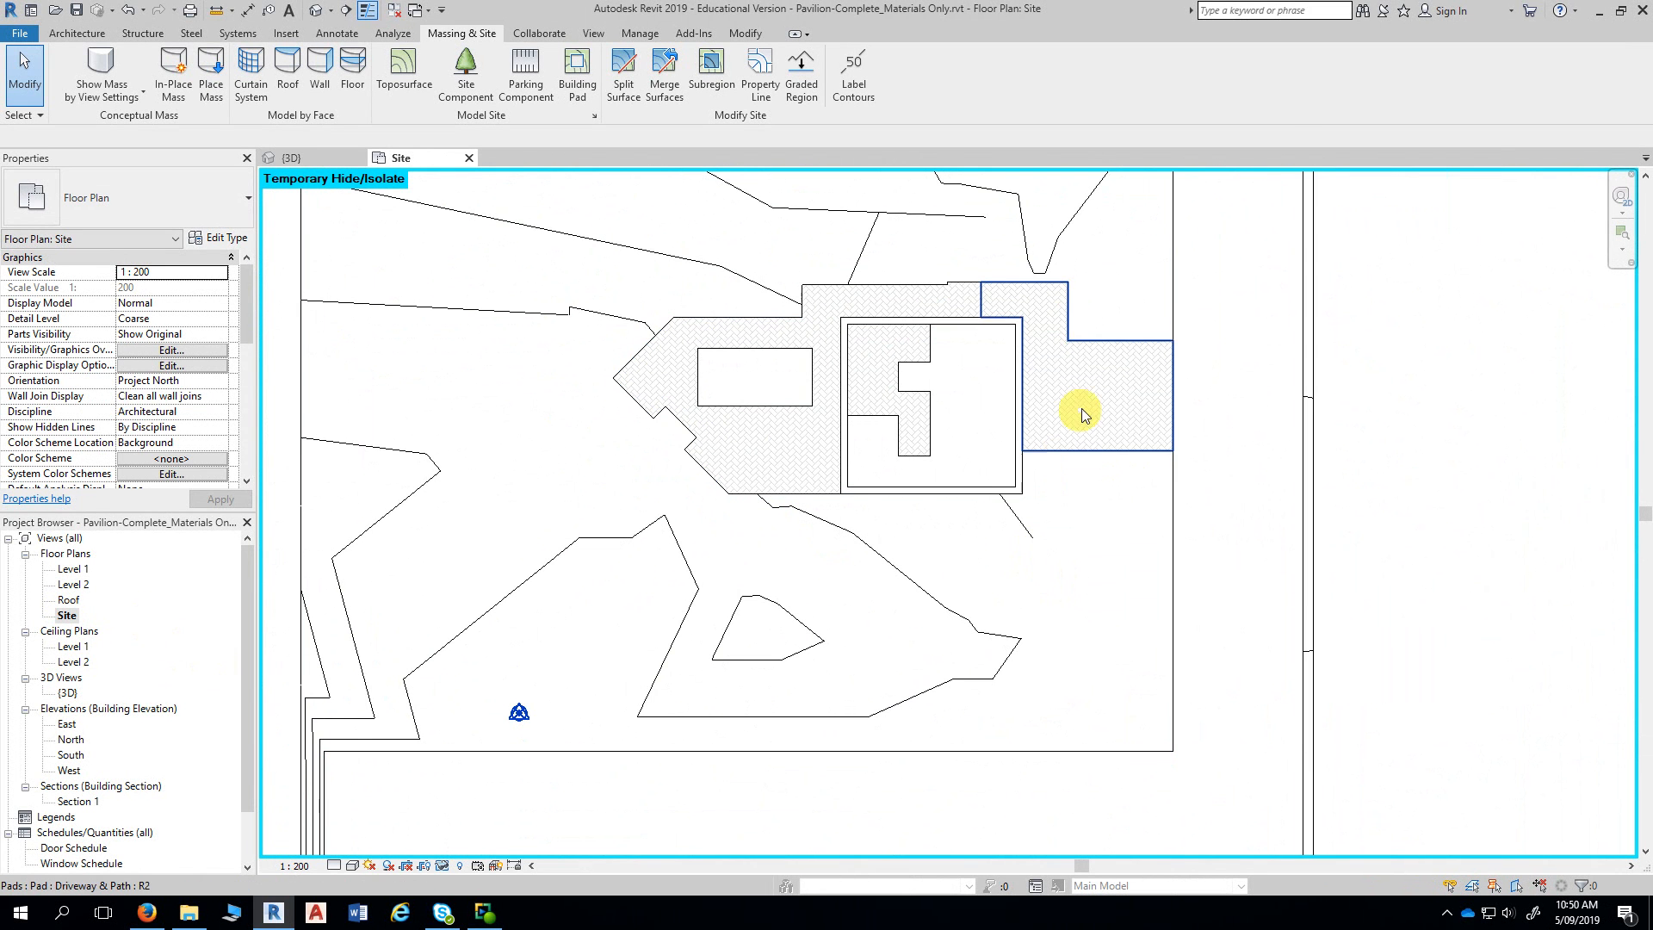
scroll(1452, 469, "down", 2)
middle_click_drag(1459, 464, 1279, 469)
scroll(1404, 483, "down", 1)
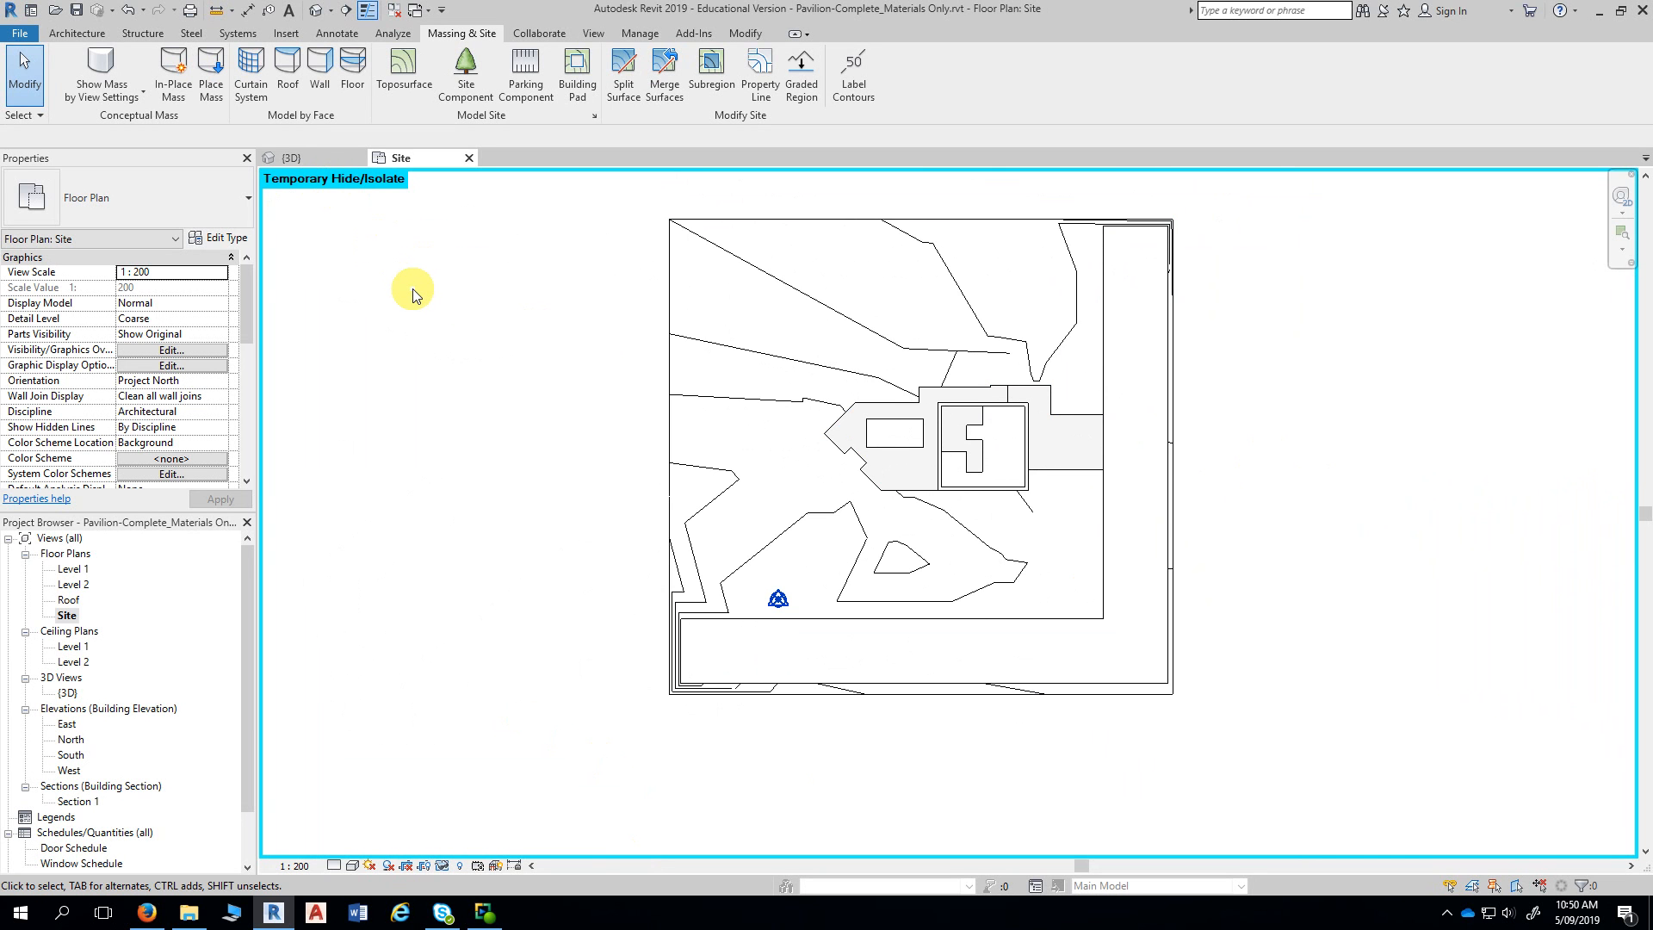
key("h")
key("r")
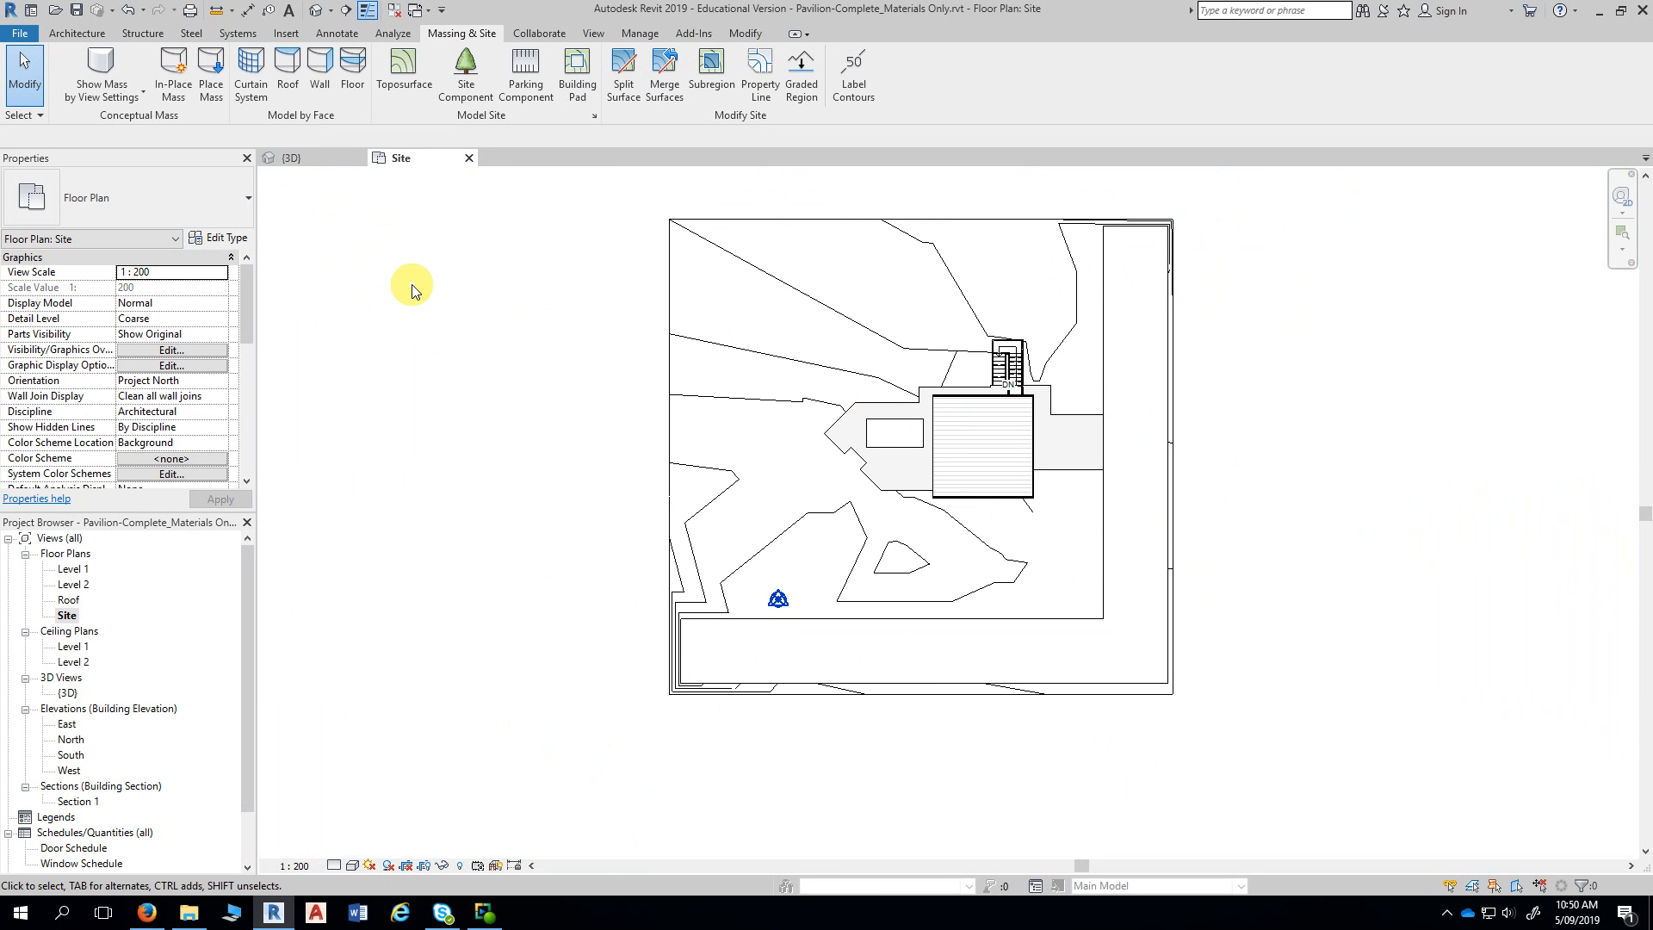
scroll(1236, 350, "up", 2)
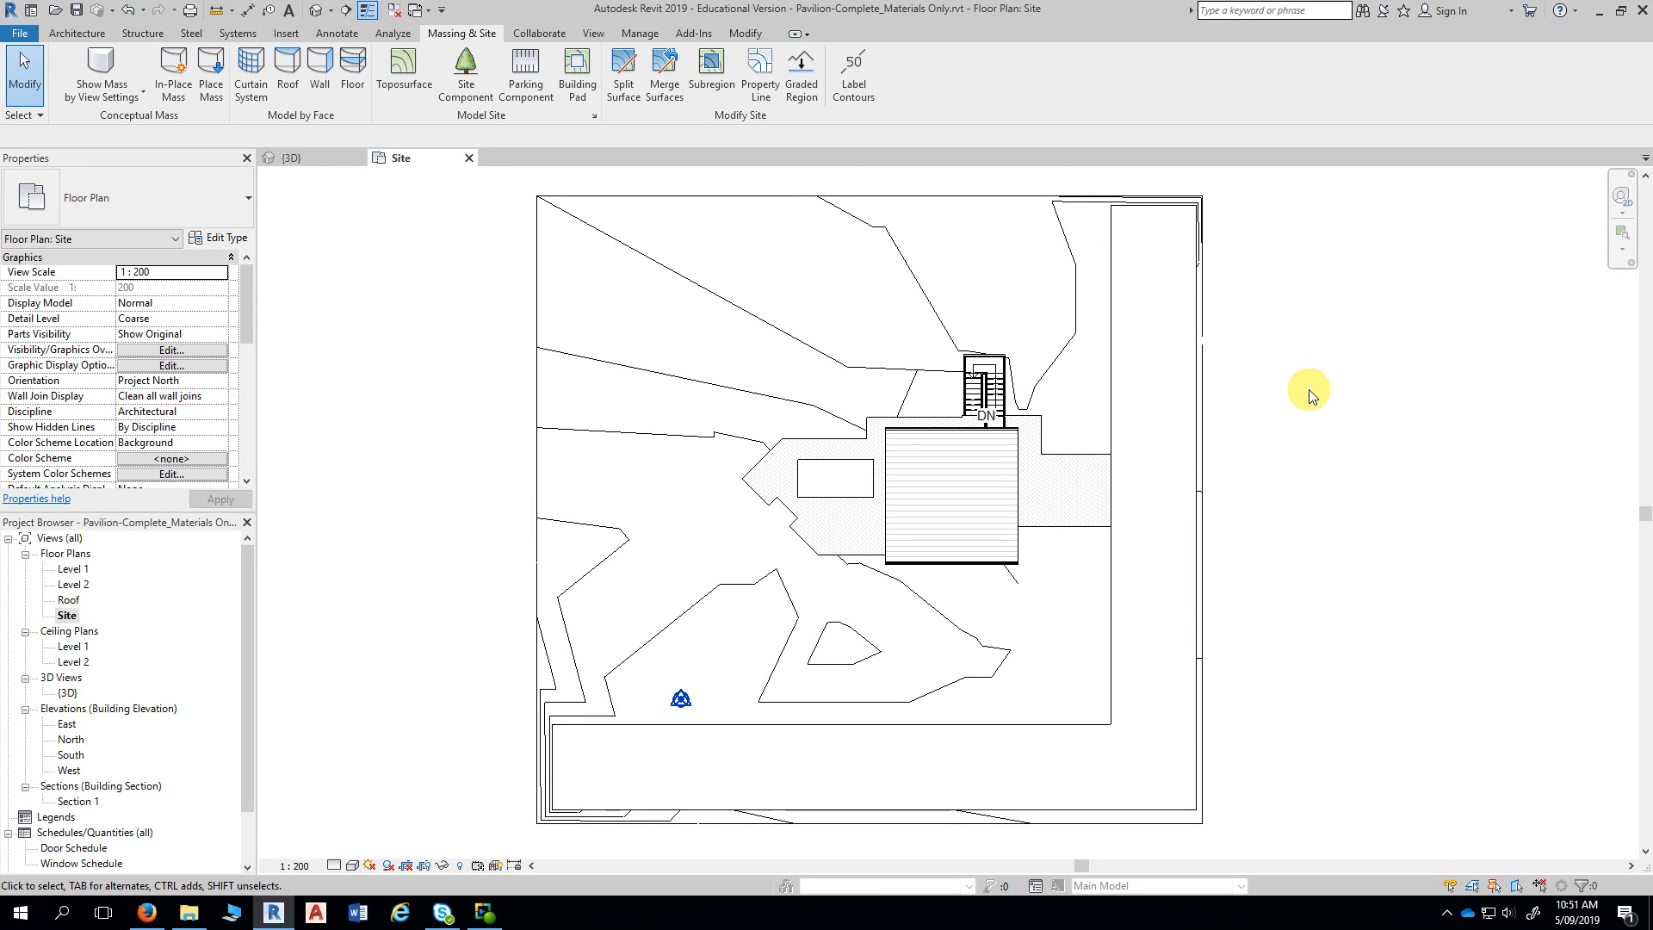
middle_click_drag(1265, 431, 1291, 372)
scroll(1283, 357, "up", 2)
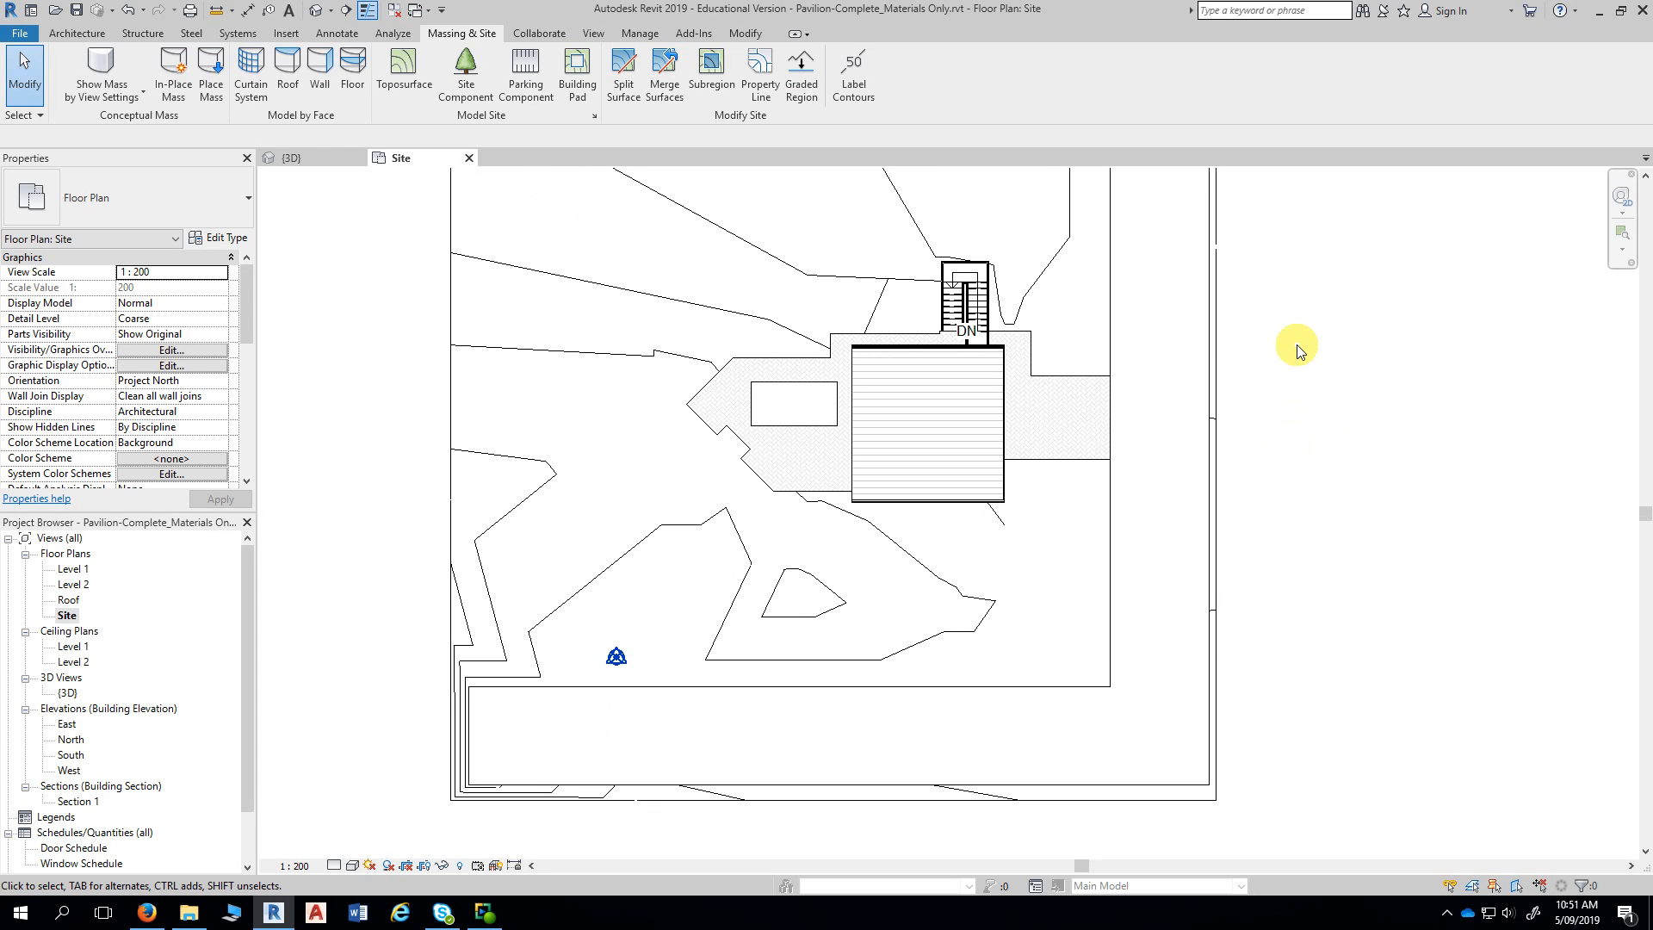
mouse_move(1289, 343)
middle_mouse_down()
mouse_move(1317, 413)
mouse_move(1335, 332)
mouse_move(1312, 299)
middle_mouse_up()
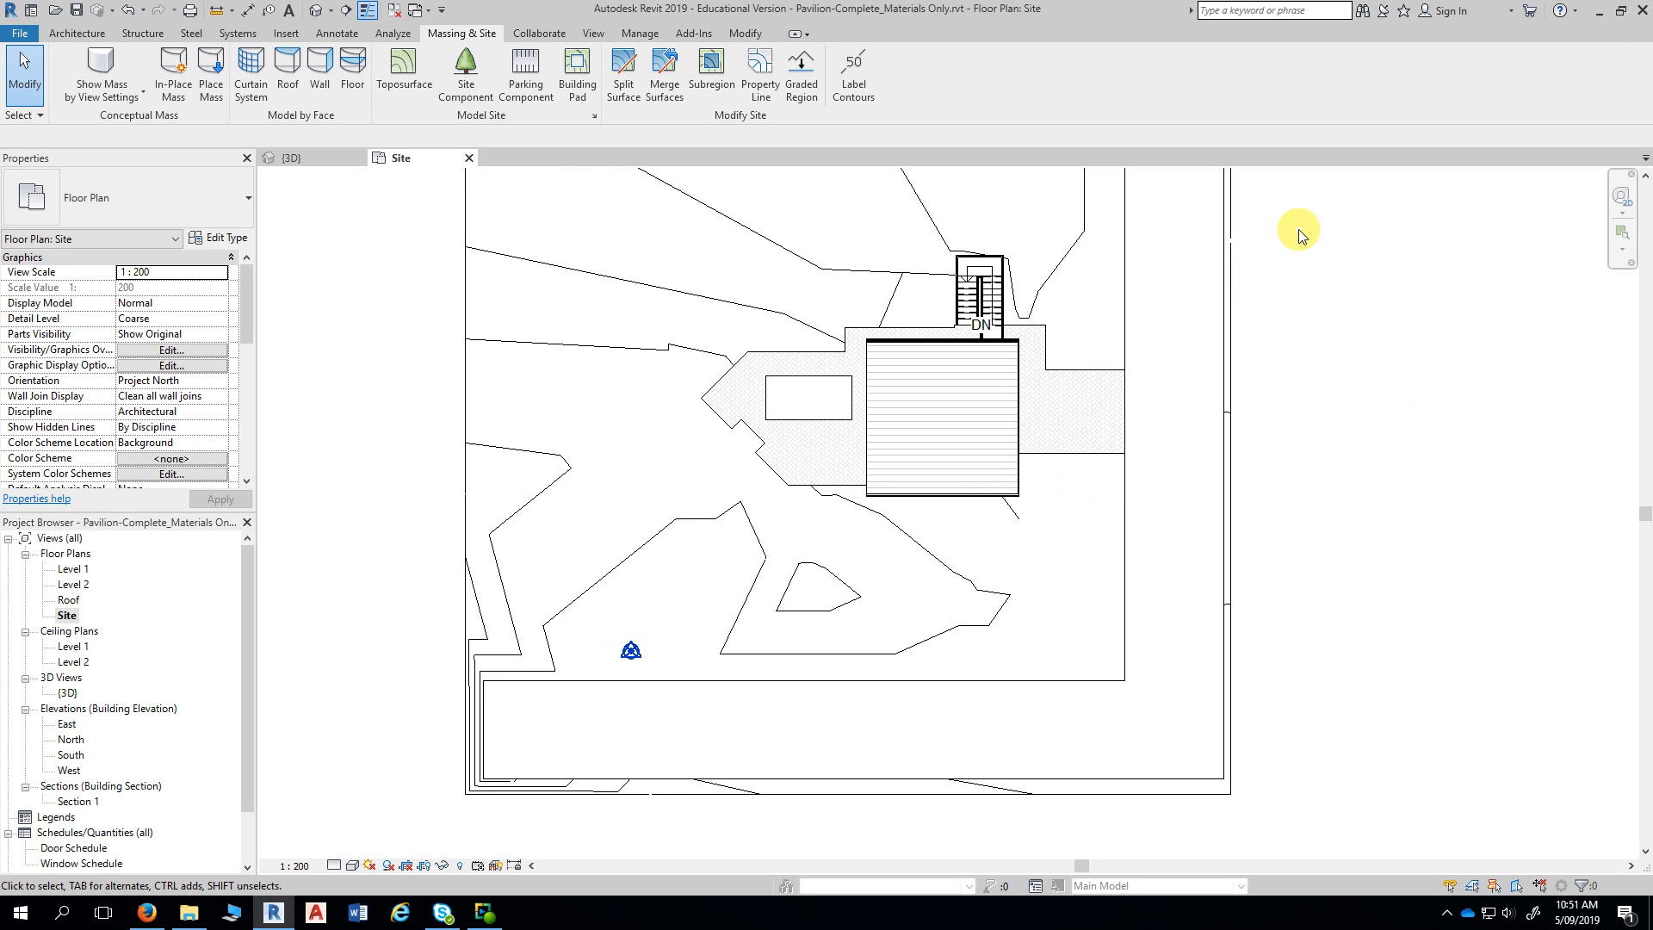
middle_click_drag(912, 399, 1051, 450)
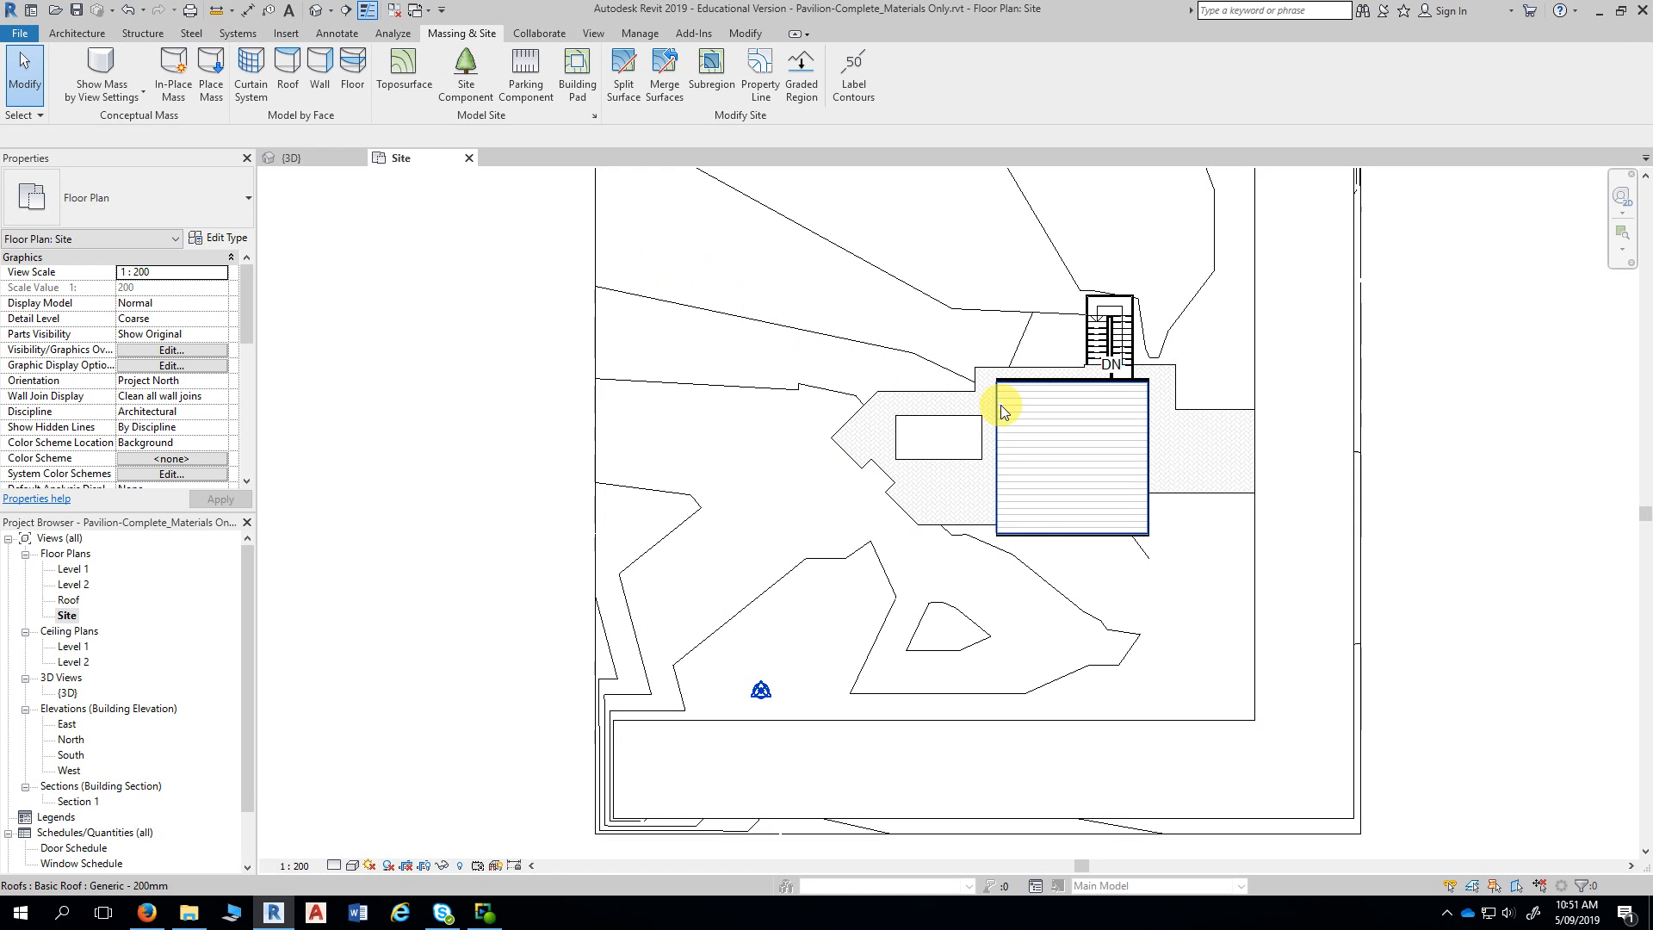
scroll(689, 268, "down", 2)
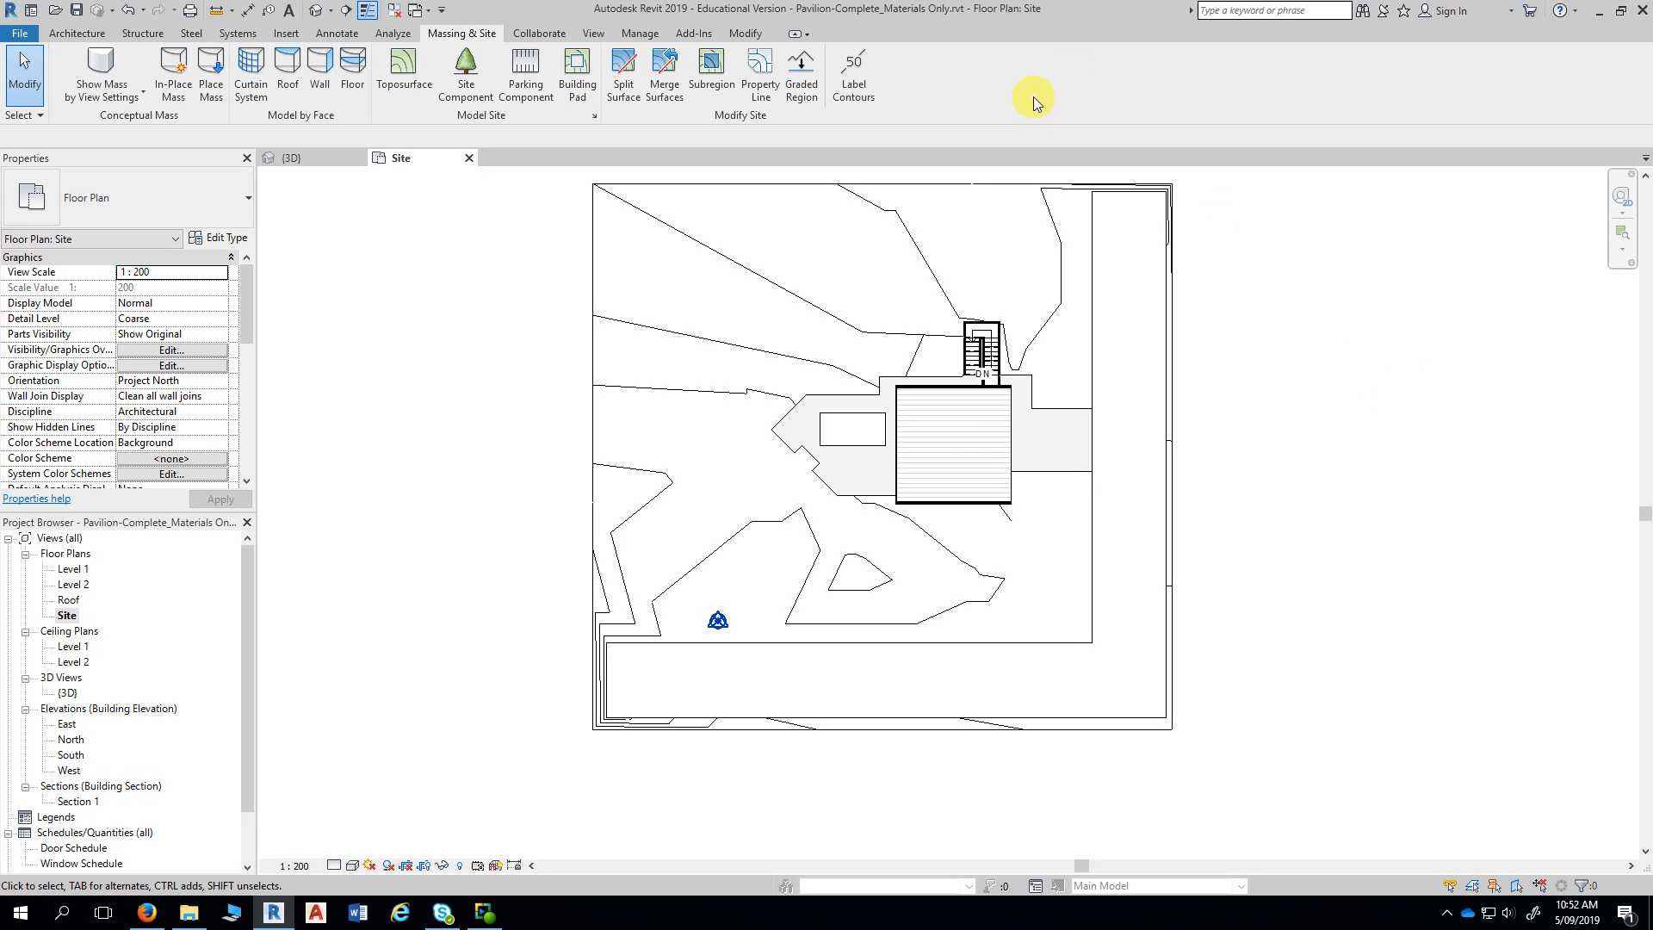
- Start a site component and review the tree types available in the RPC Tree - Deciduous family
left_click(485, 92)
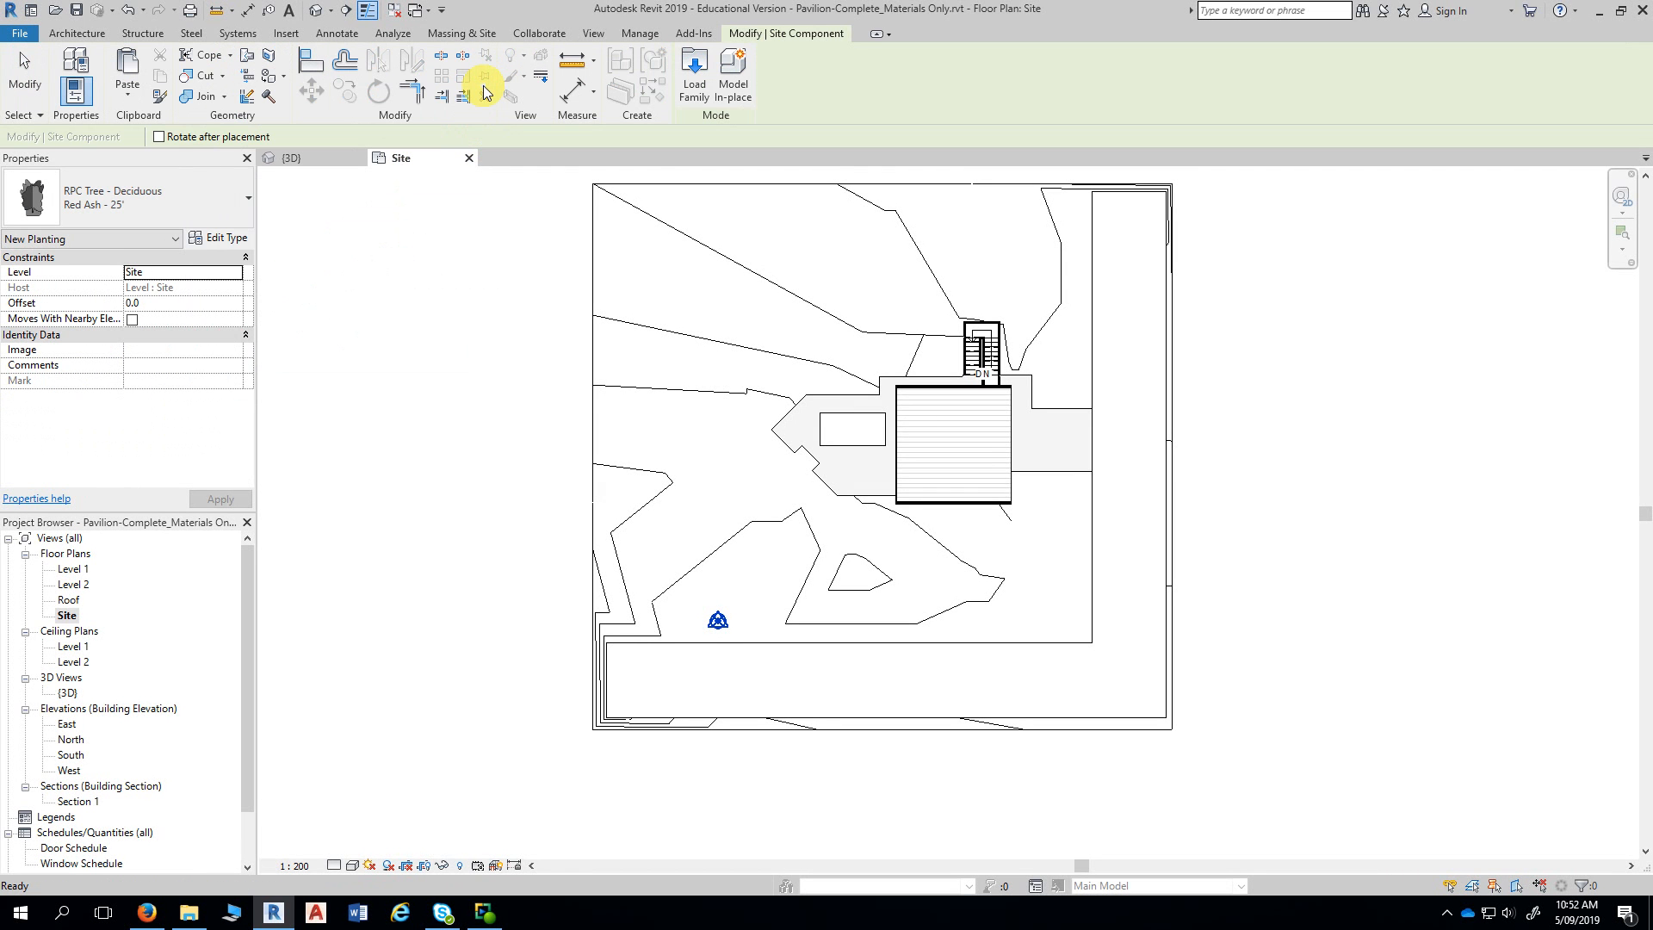
left_click(210, 199)
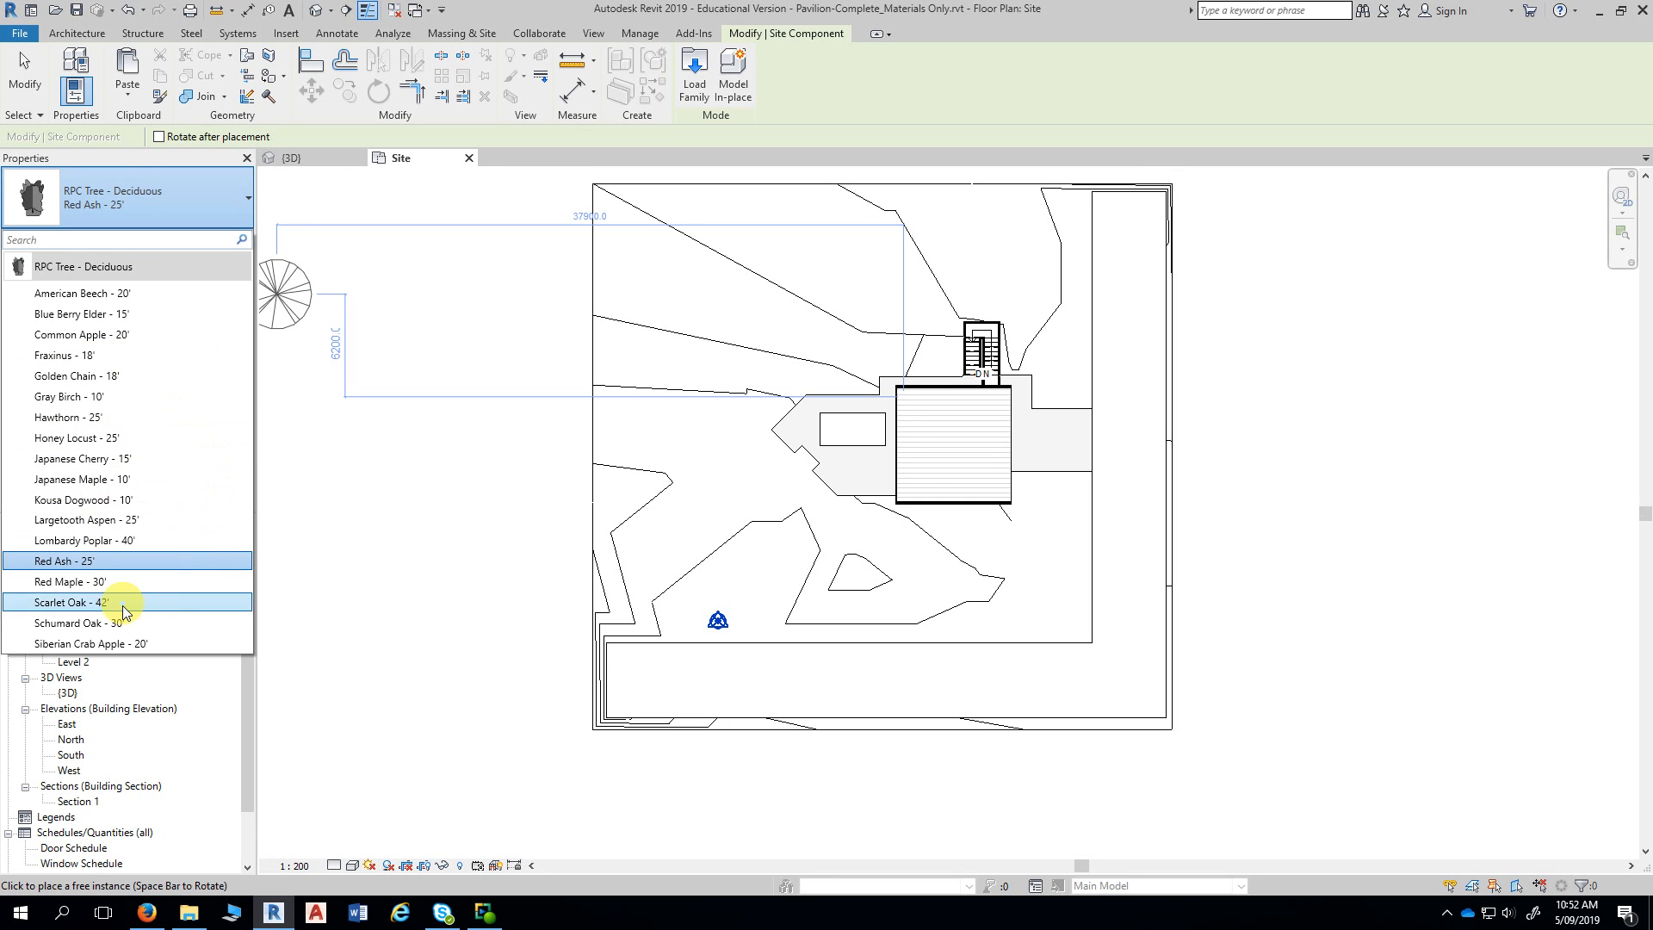
left_click(72, 304)
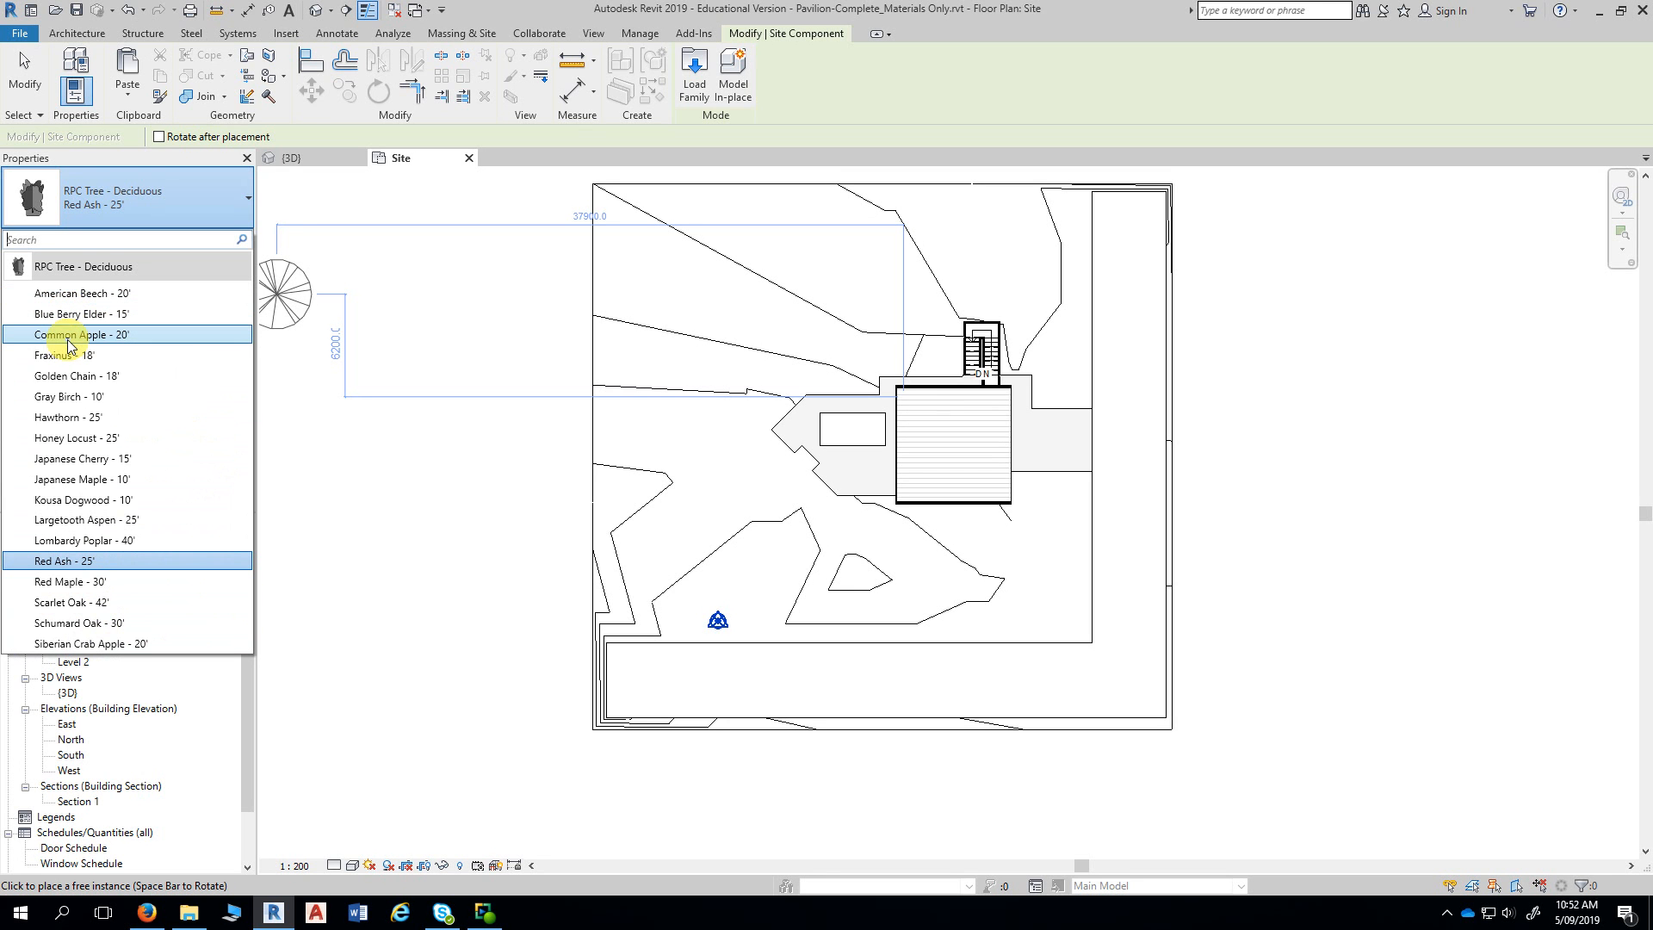
left_click(68, 341)
left_click(54, 274)
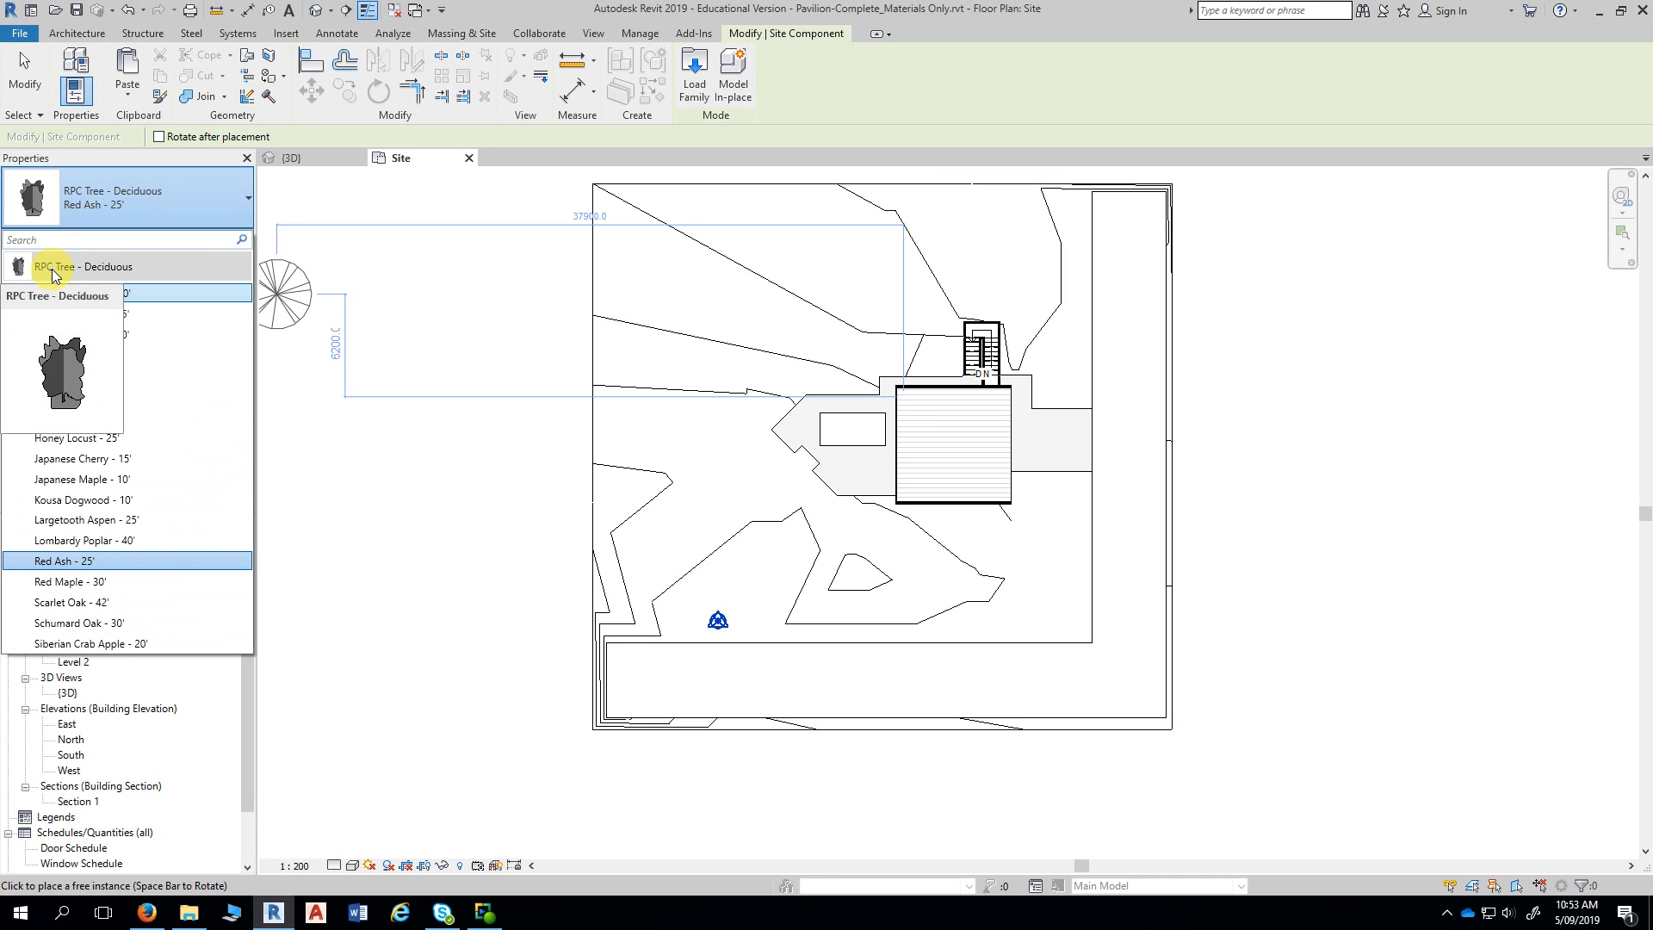
left_click(56, 270)
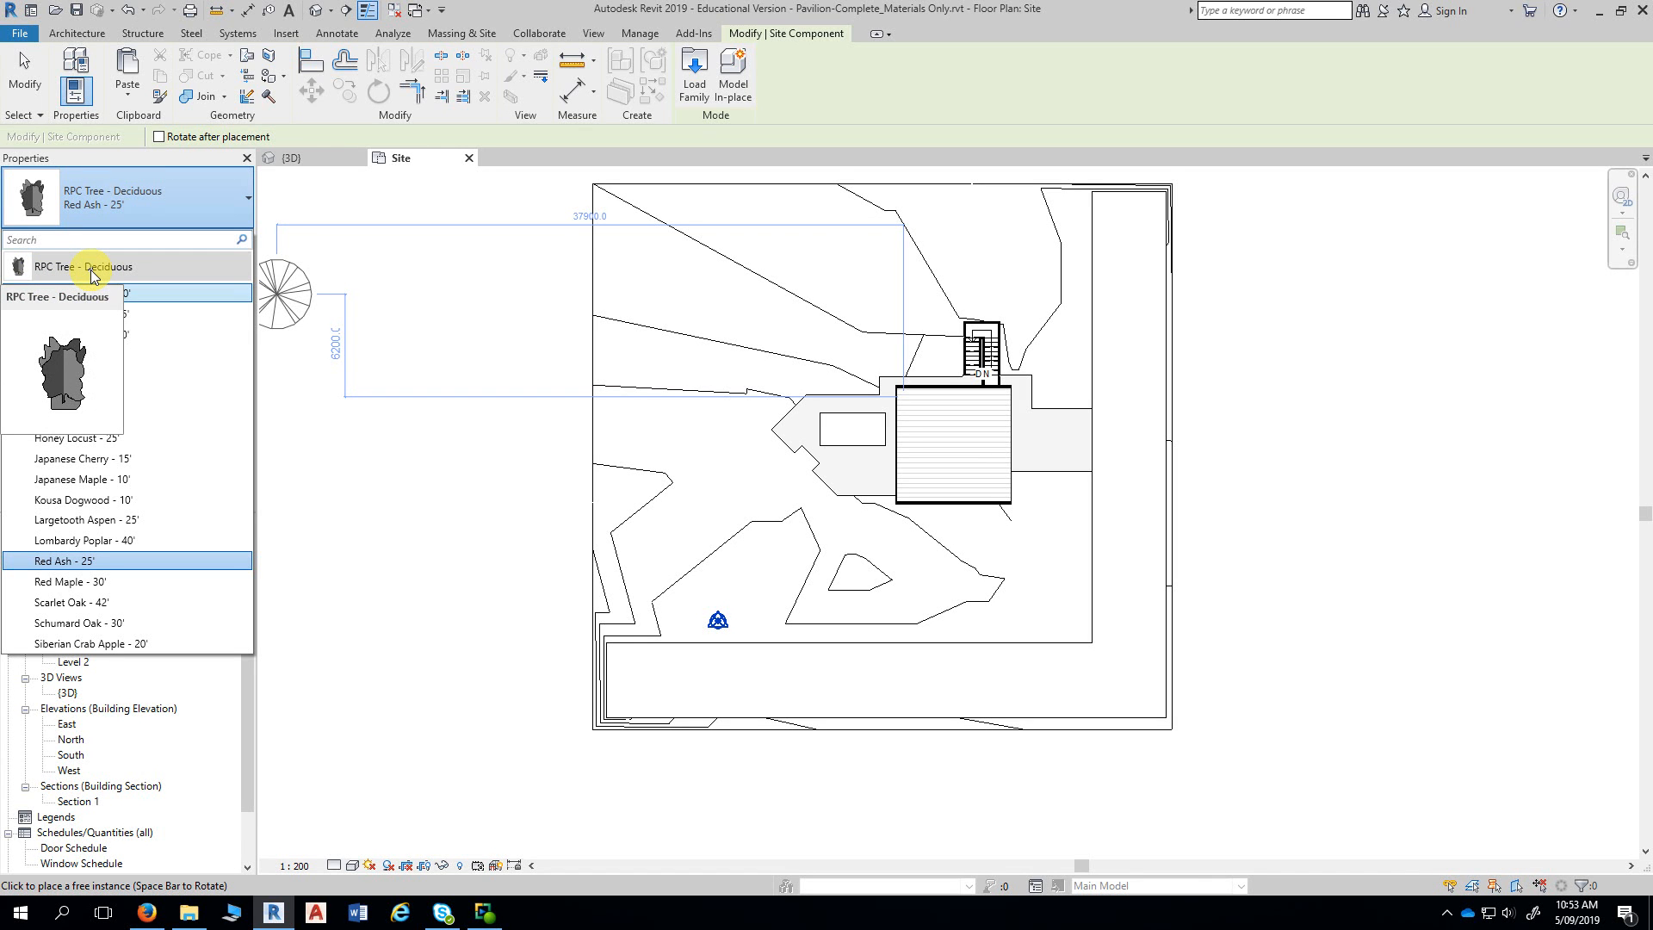
- Load the RPC Shrub.rfa family from the Planting folder of the Australia library
left_click(693, 93)
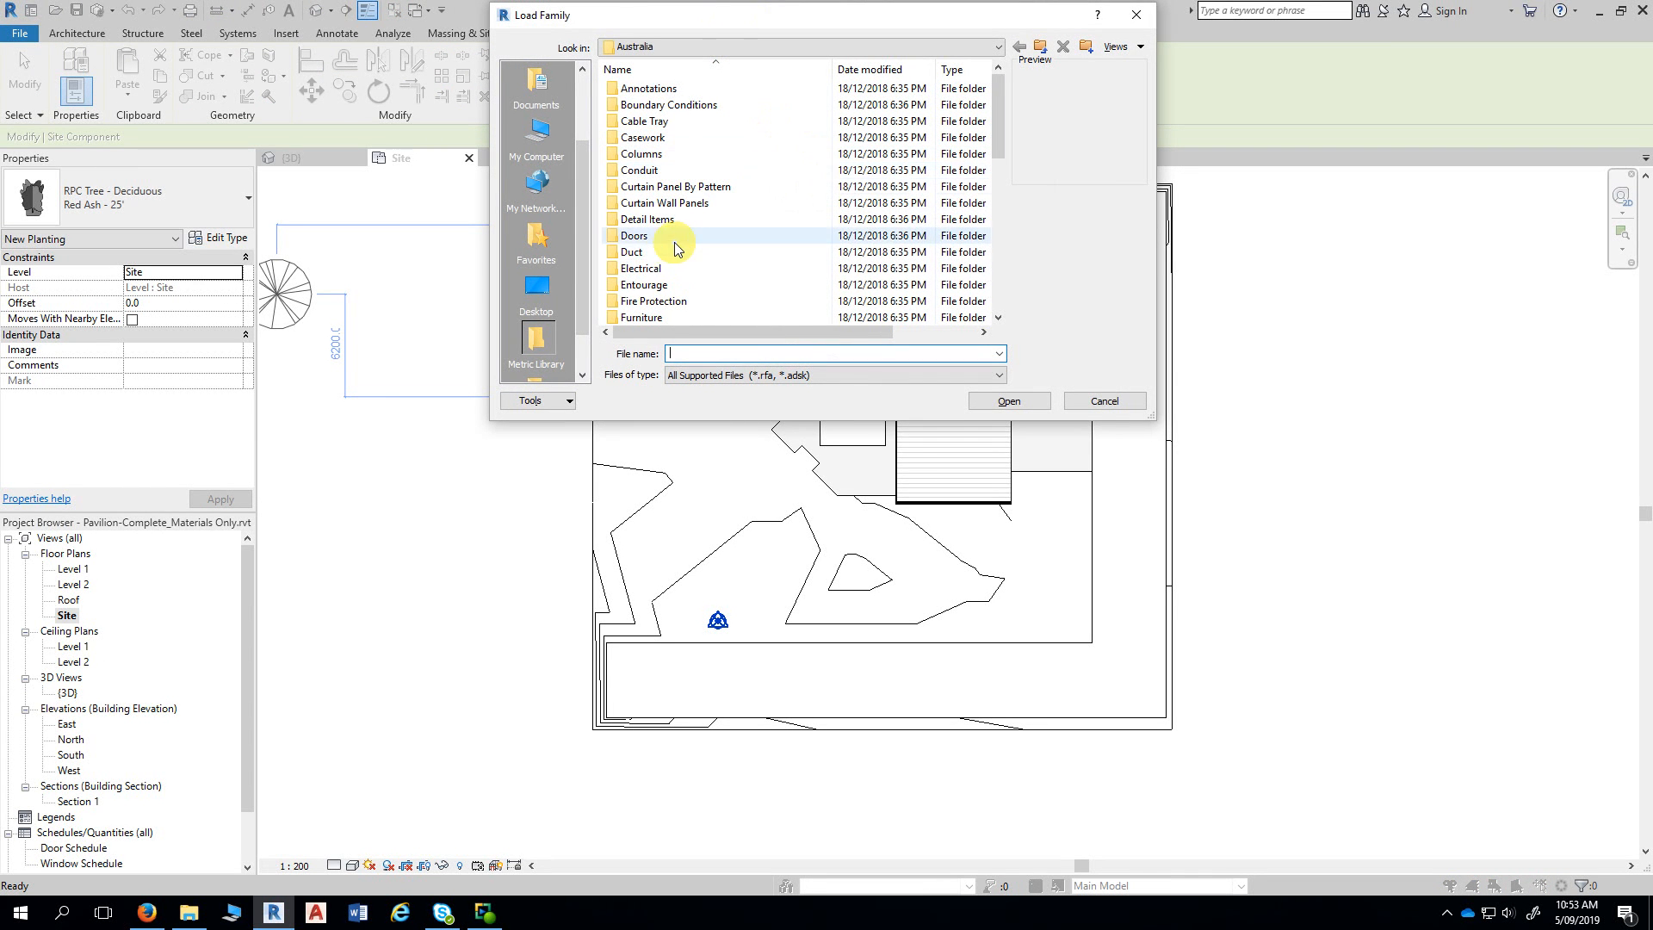
scroll(675, 245, "down", 4)
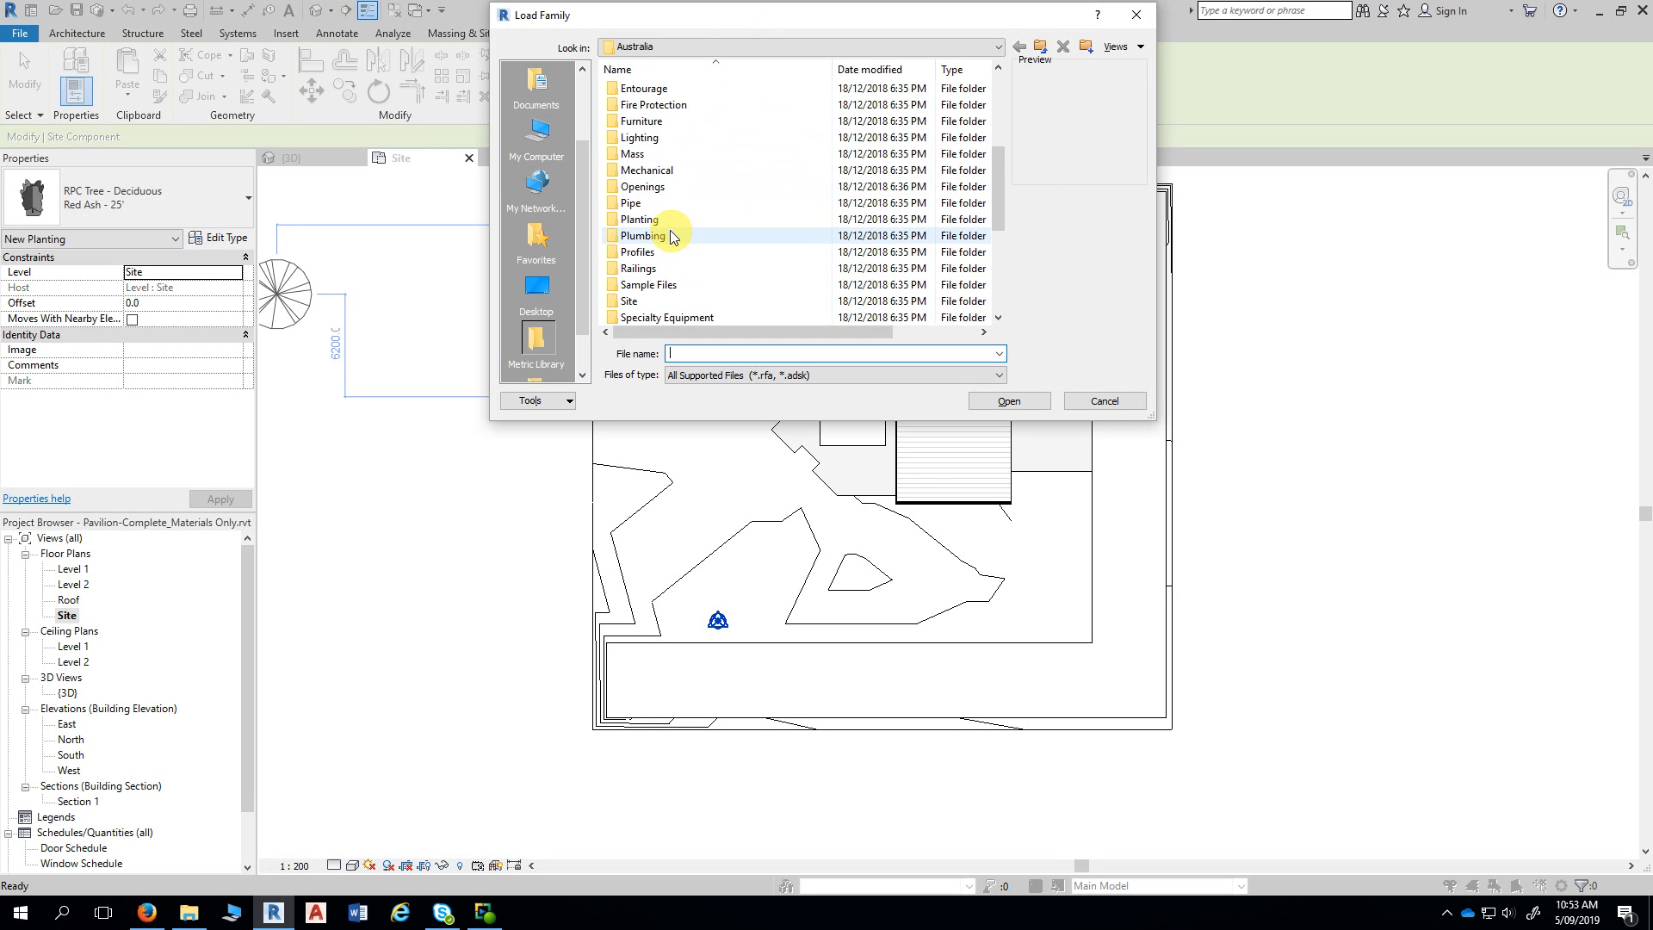
left_click(654, 220)
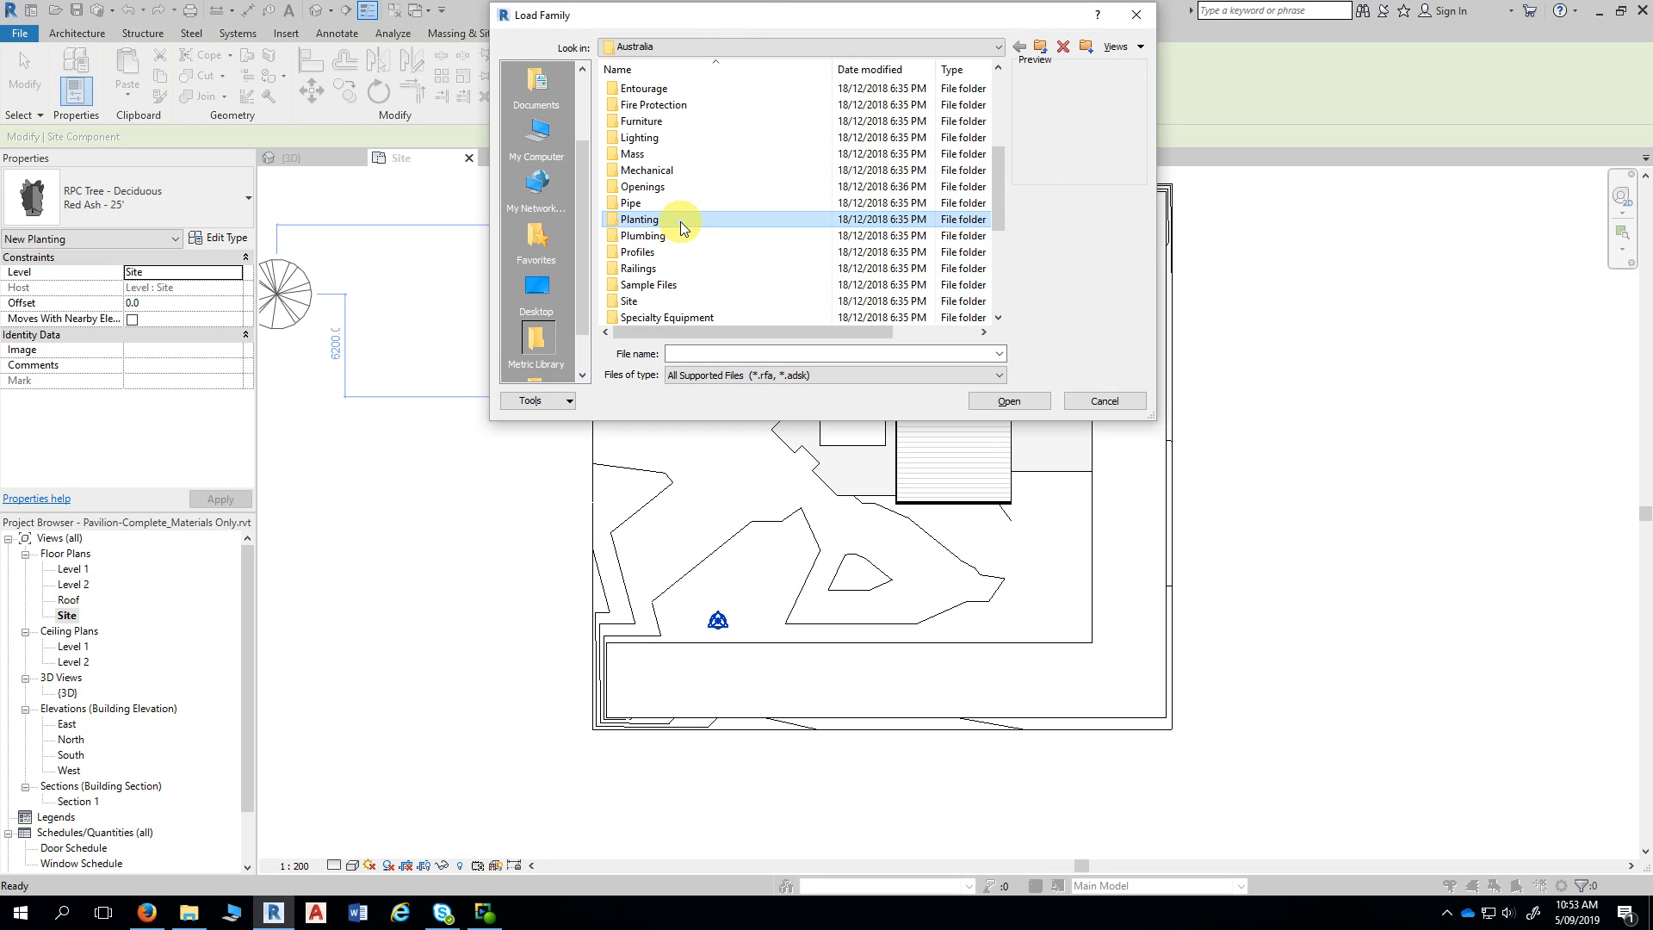
double_click(680, 220)
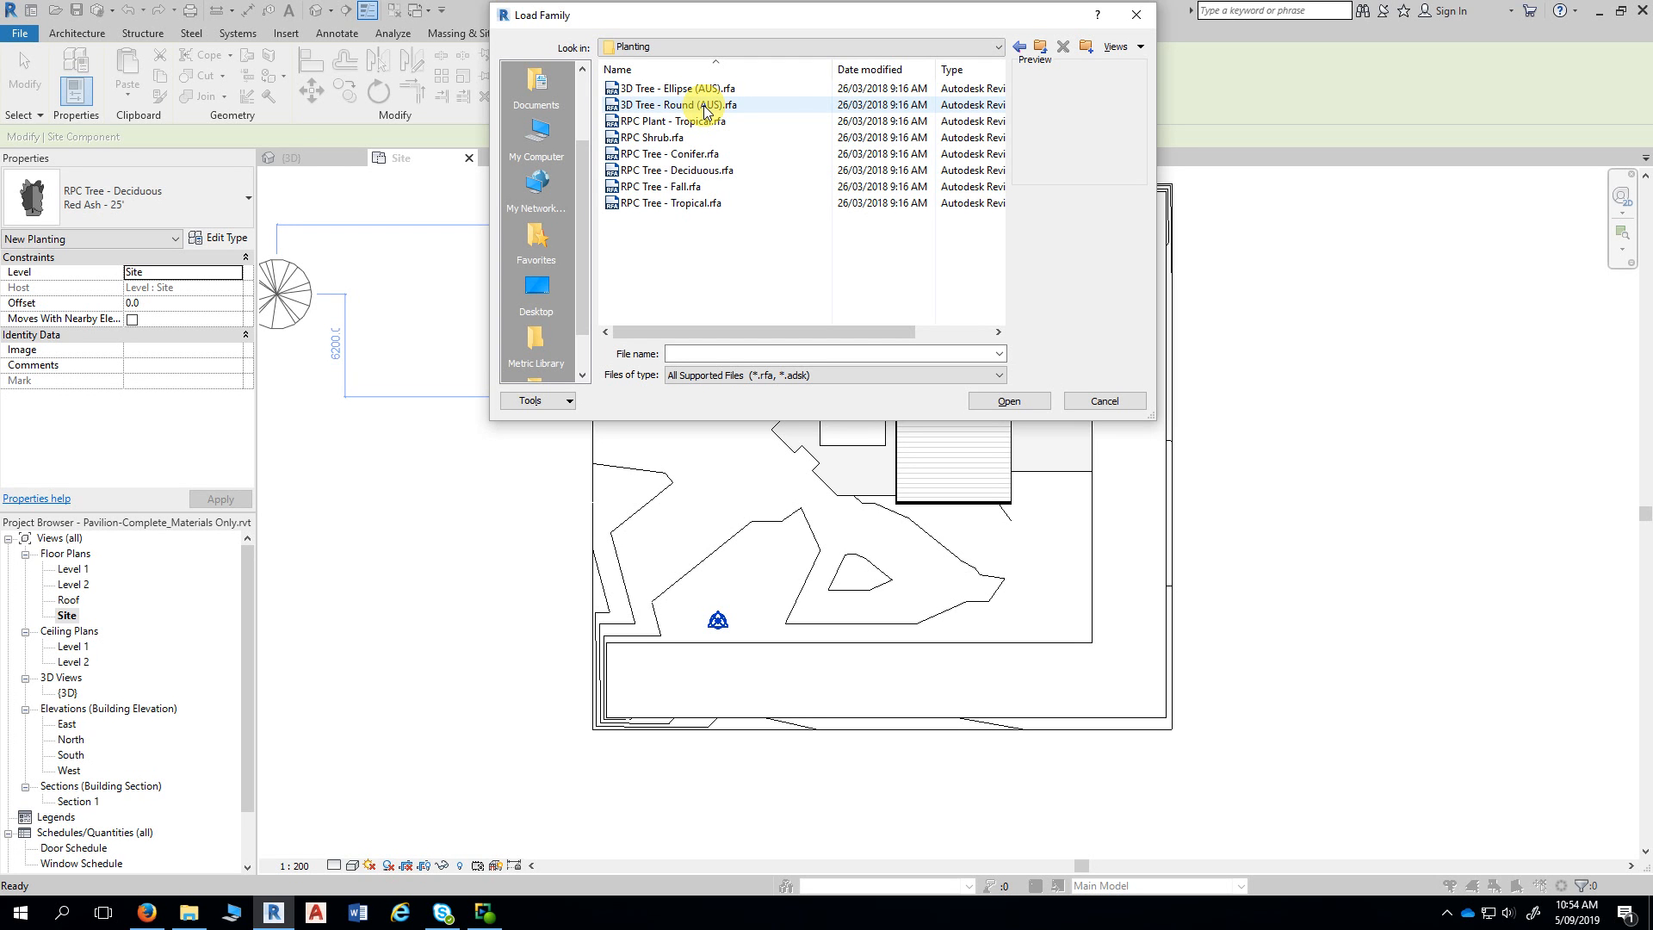
left_click(672, 140)
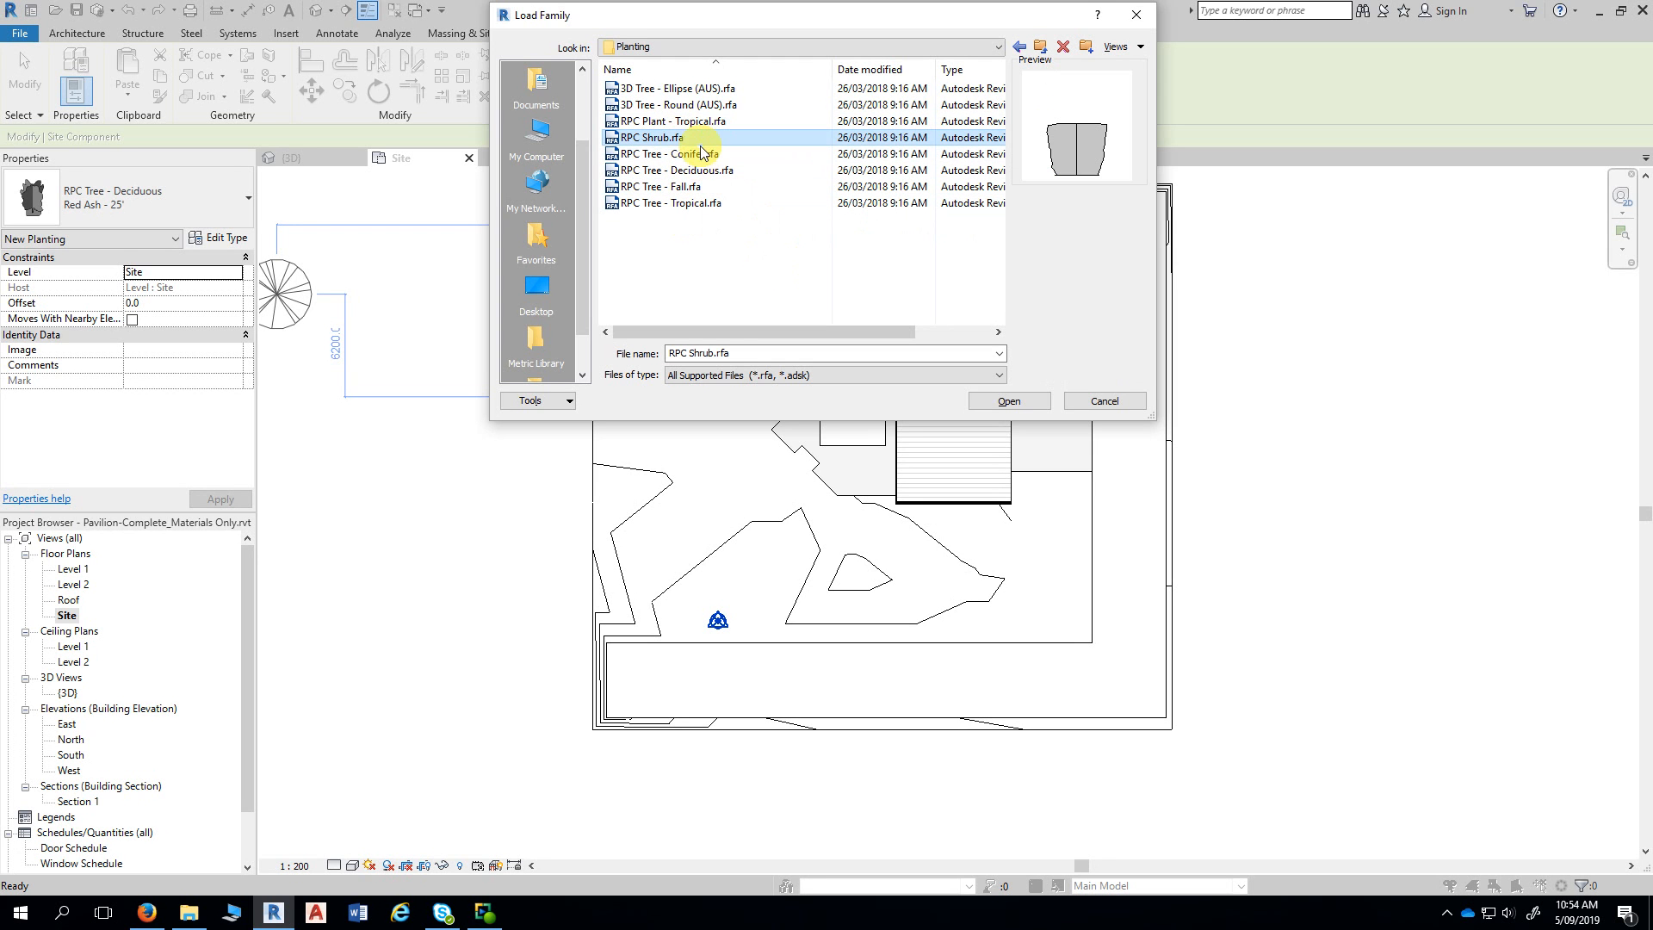
left_click(1015, 398)
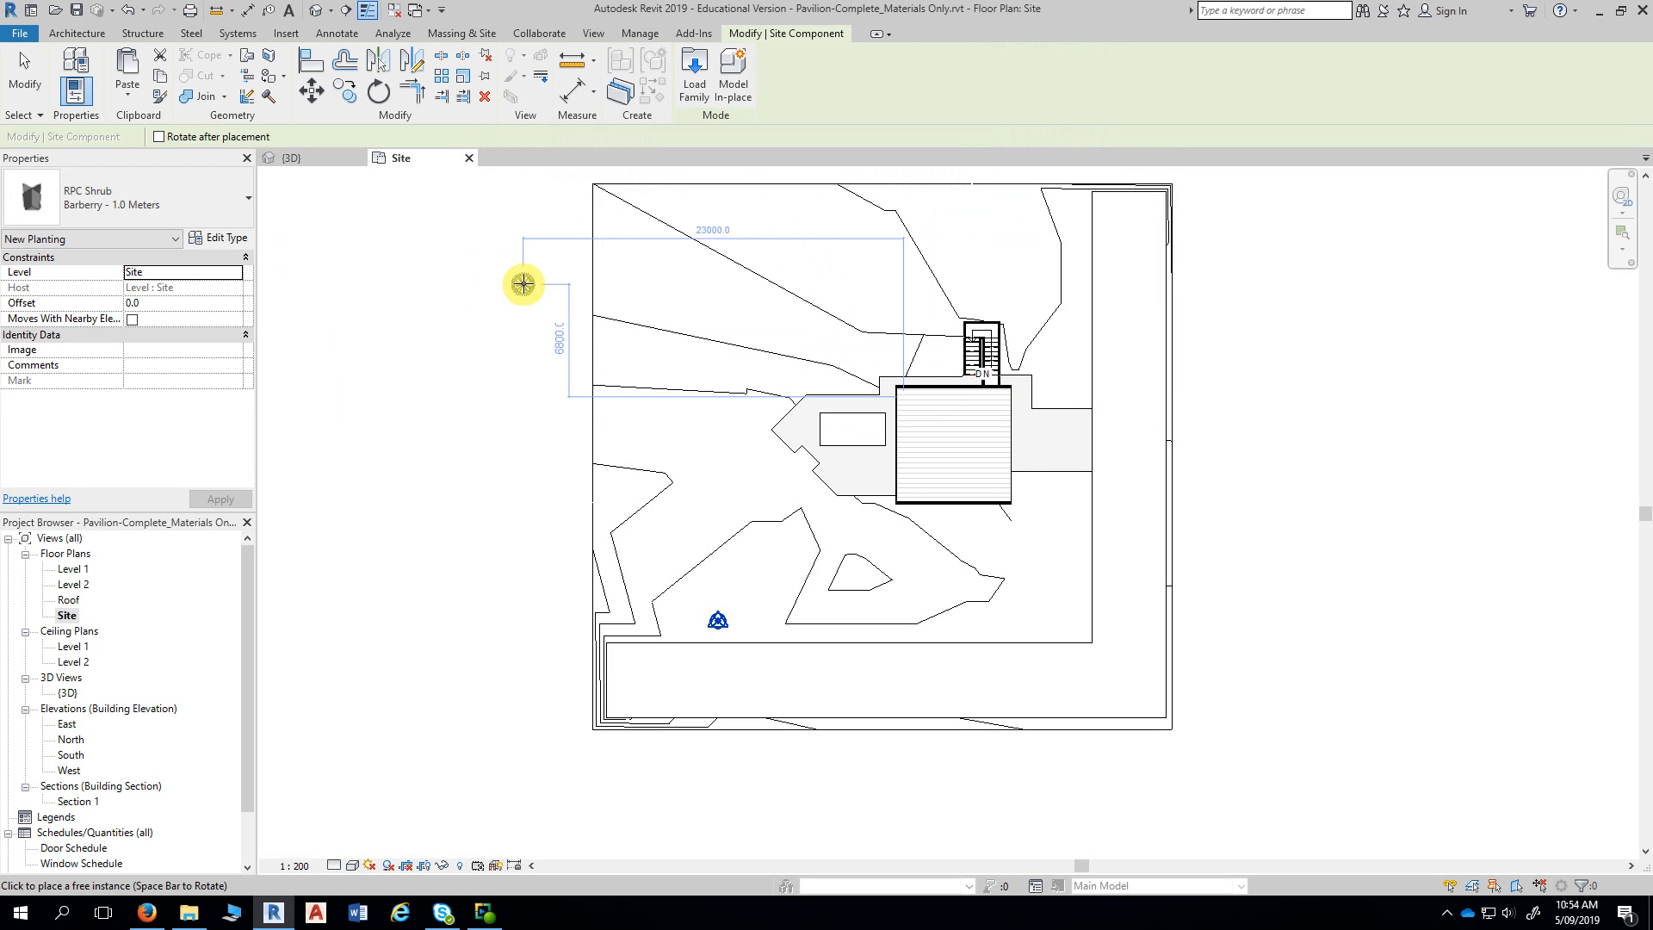
- Review the available RPC Shrub and RPC Tree - Deciduous types, and leave the Site Component command without placing a plant
left_click(205, 194)
scroll(194, 405, "up", 1)
scroll(193, 414, "down", 9)
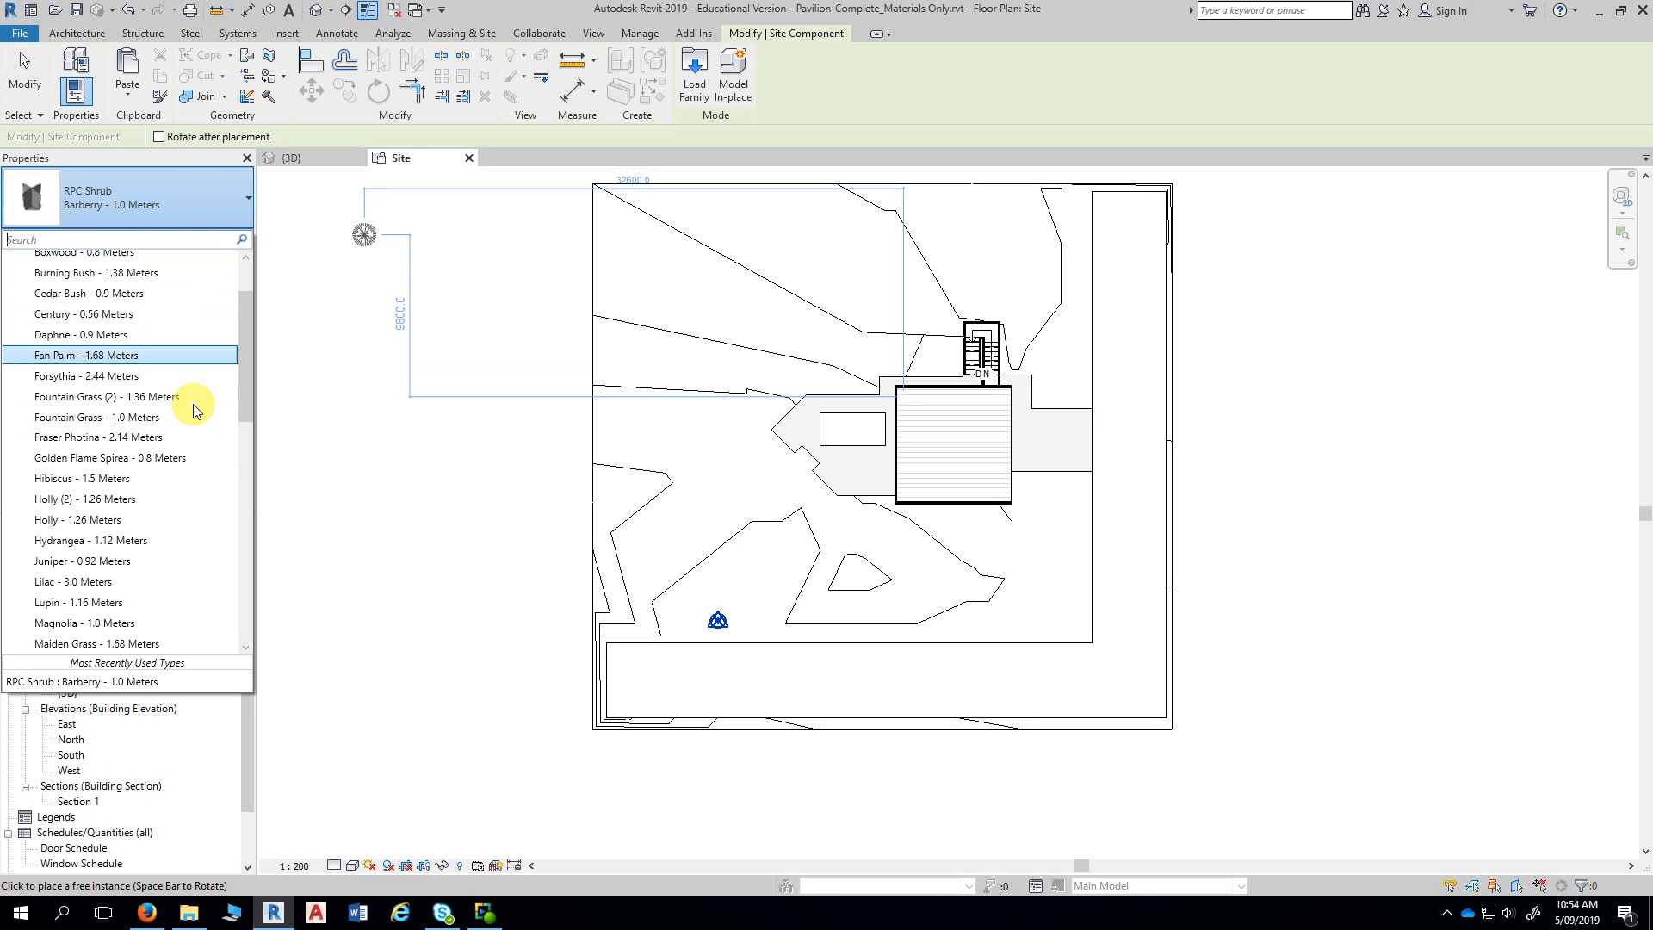
scroll(184, 421, "down", 3)
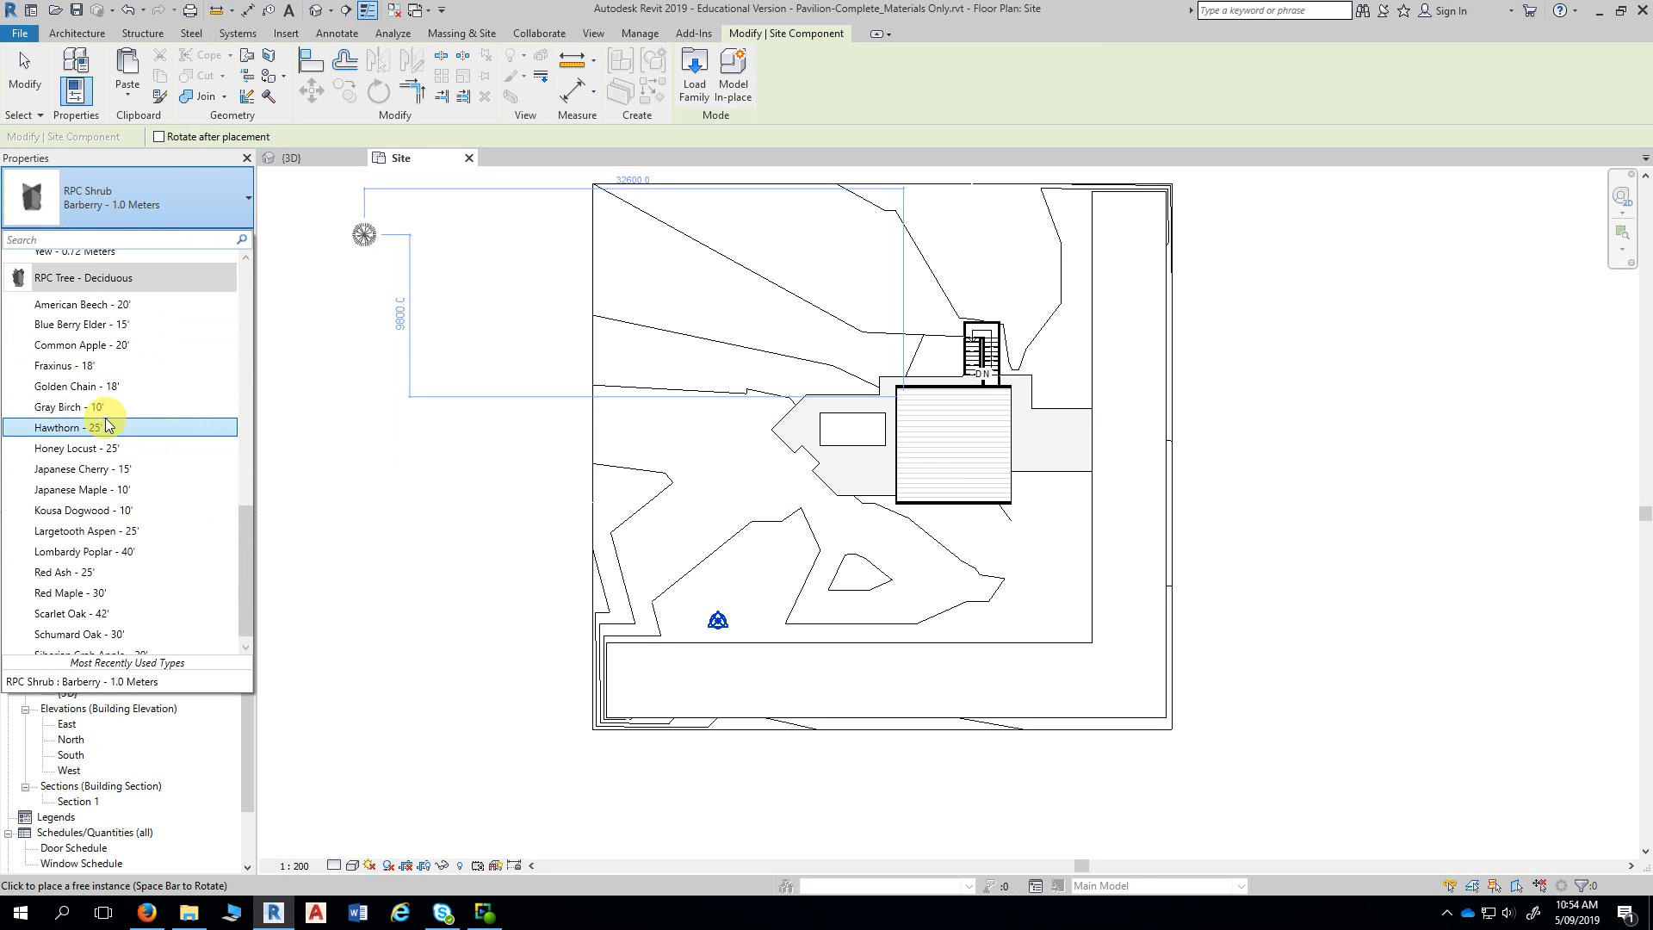
scroll(104, 422, "up", 7)
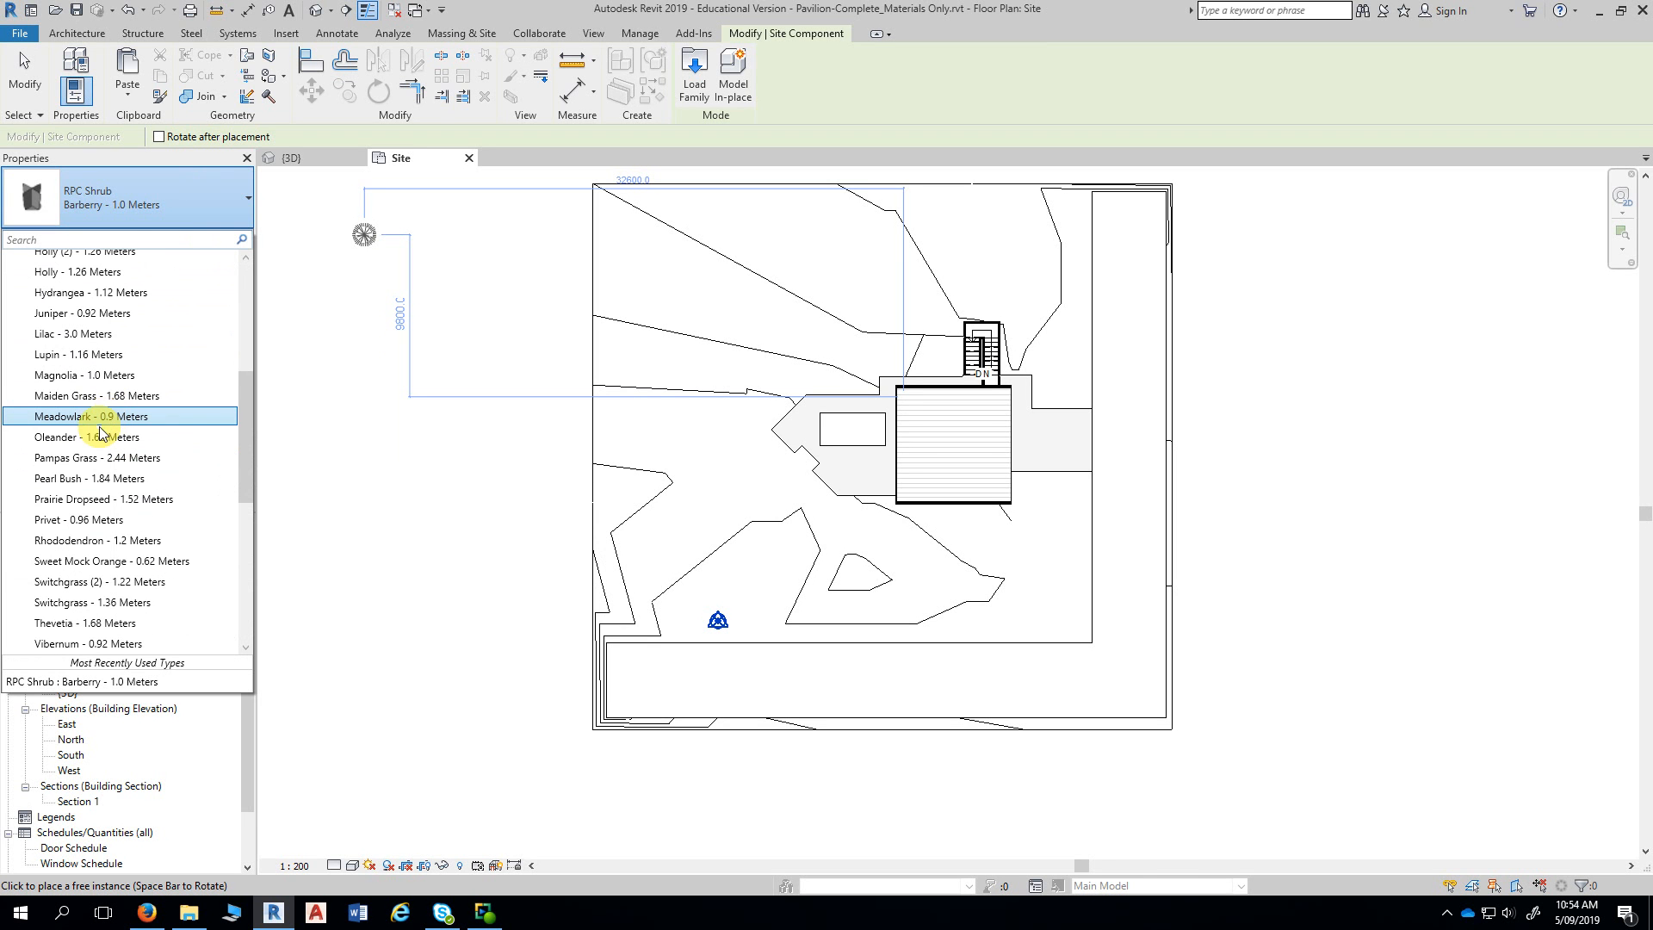
left_click(459, 317)
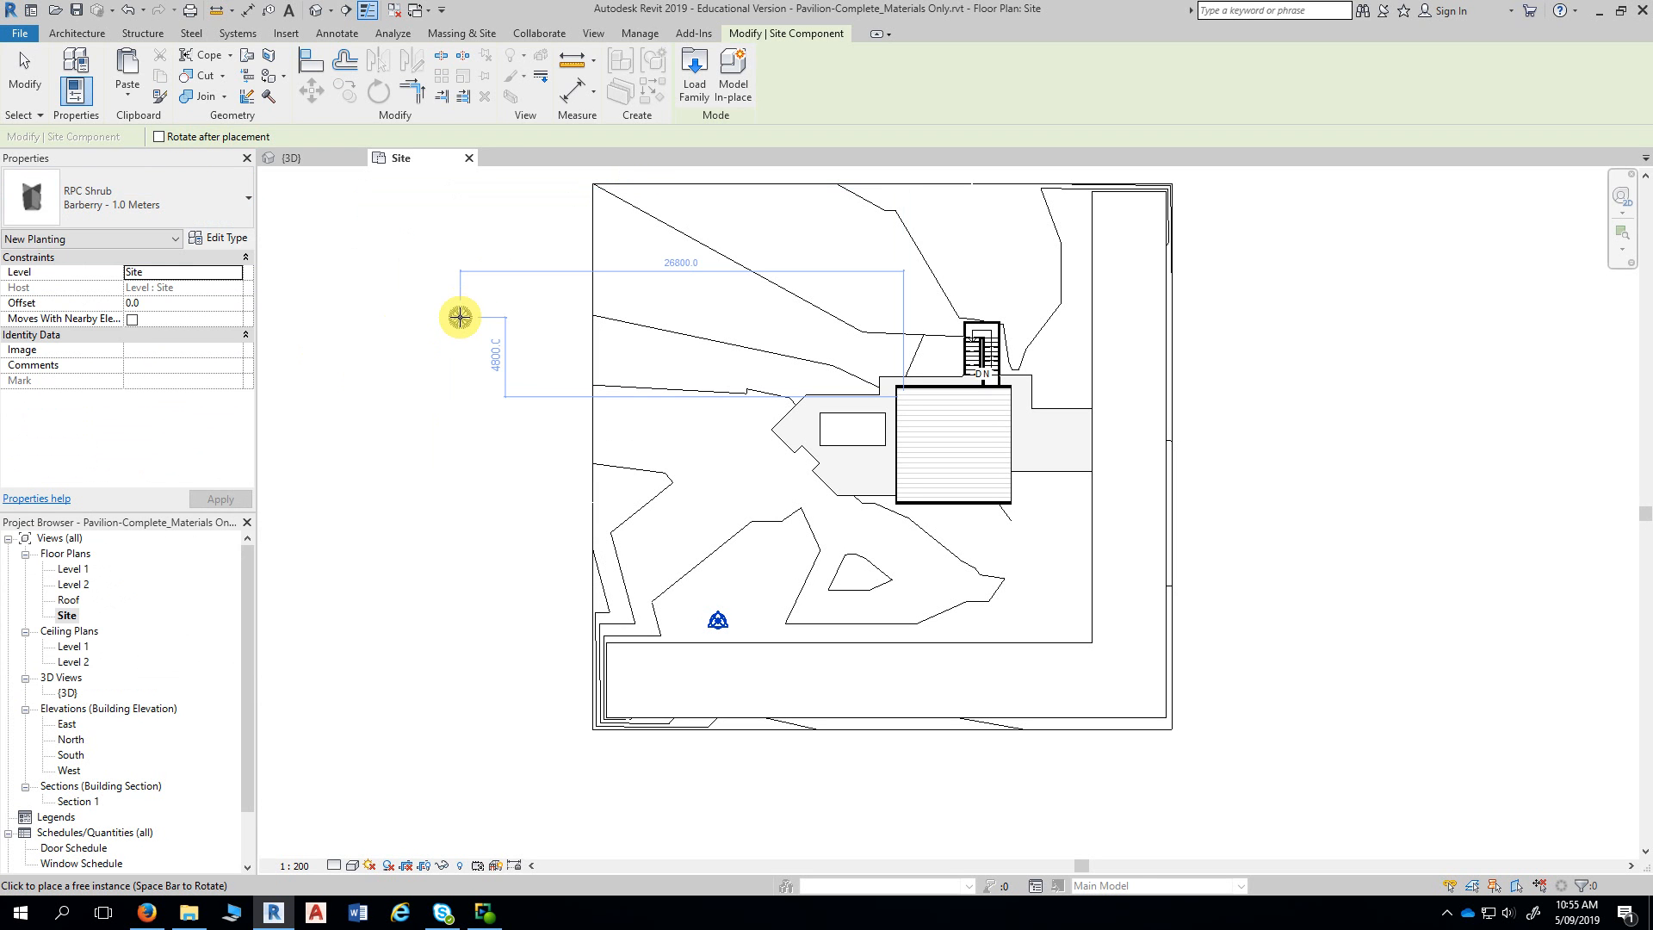
key("Escape")
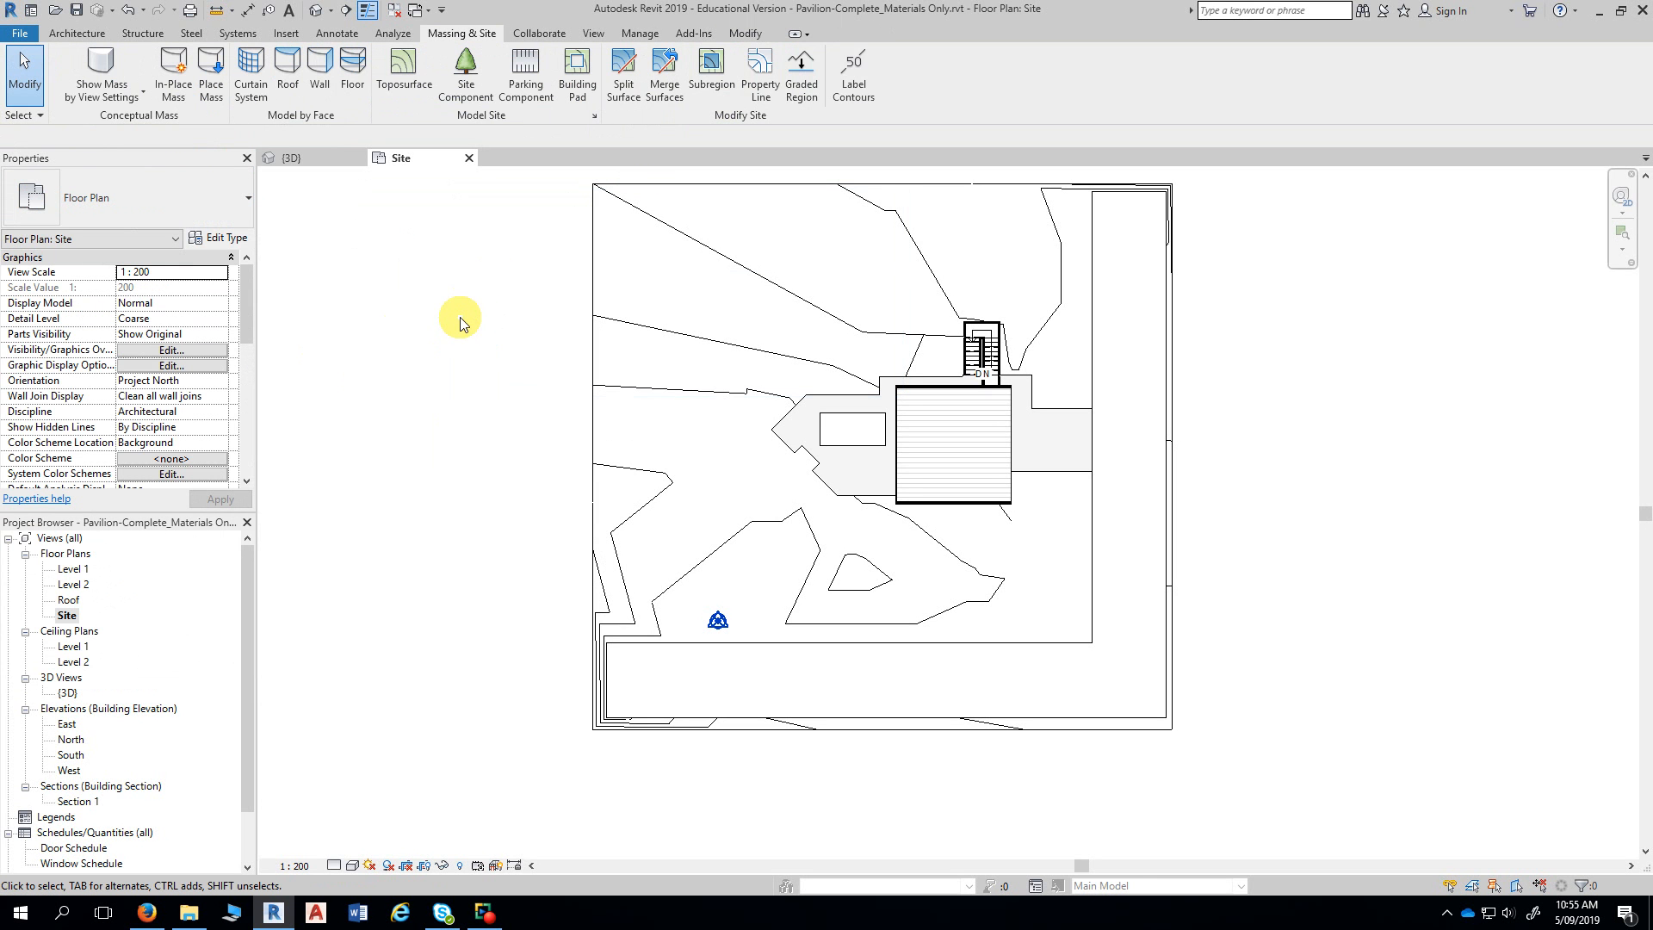
- Start loading another site component family, go to the Australia metric library and look into its Doors folder
left_click(465, 93)
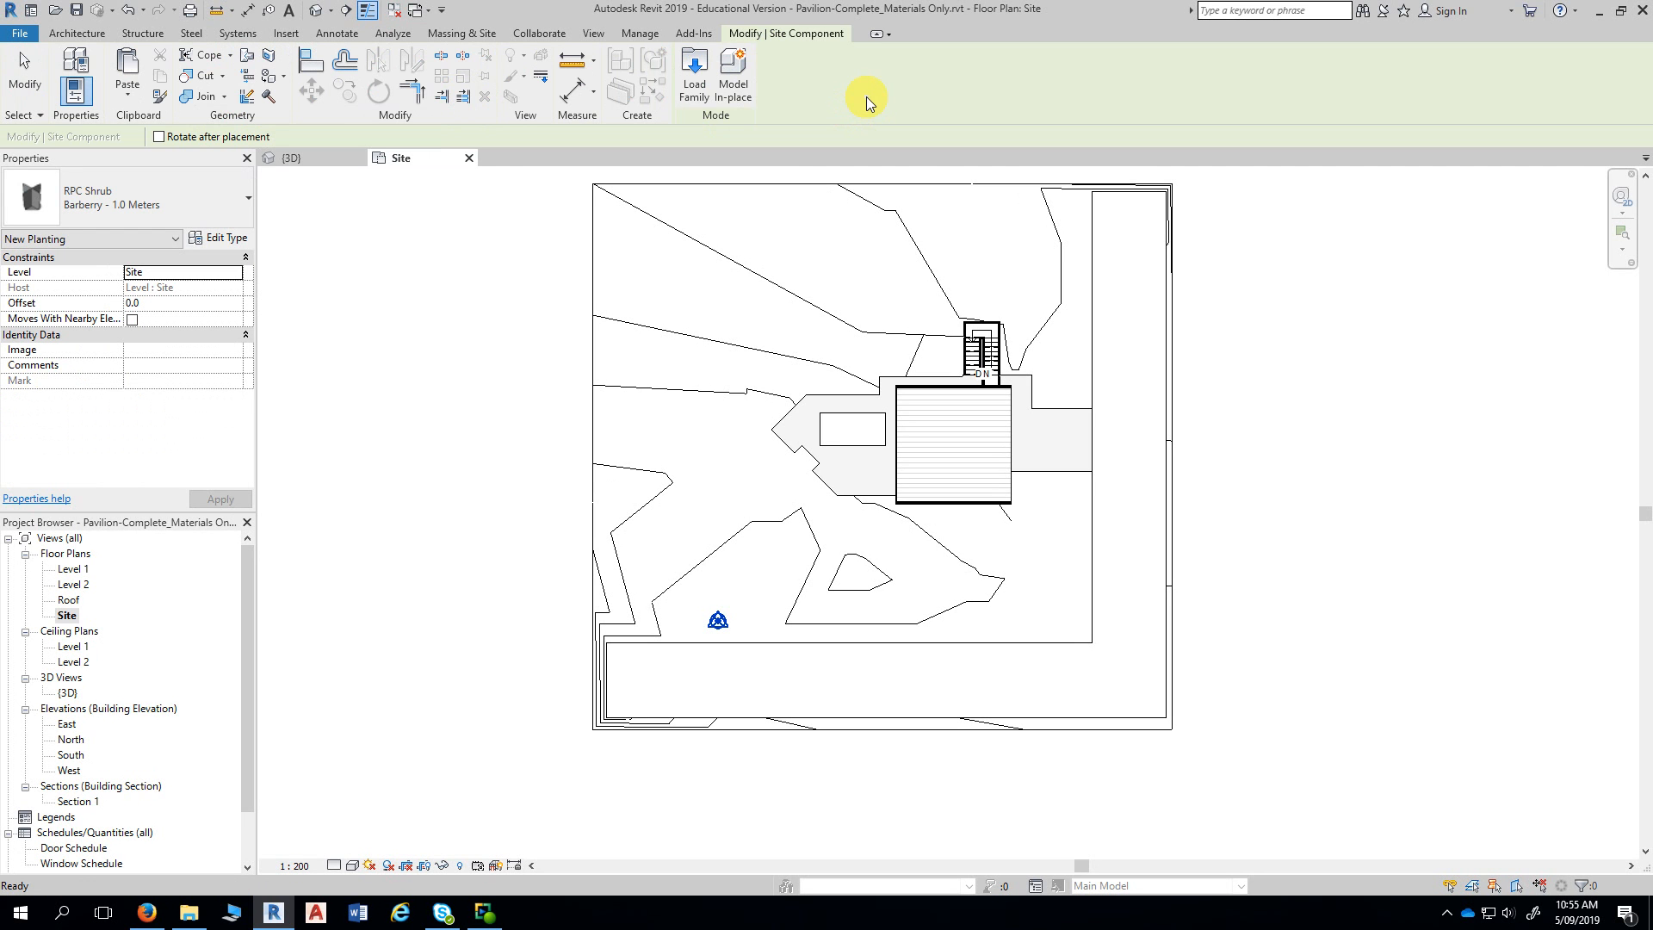
left_click(696, 97)
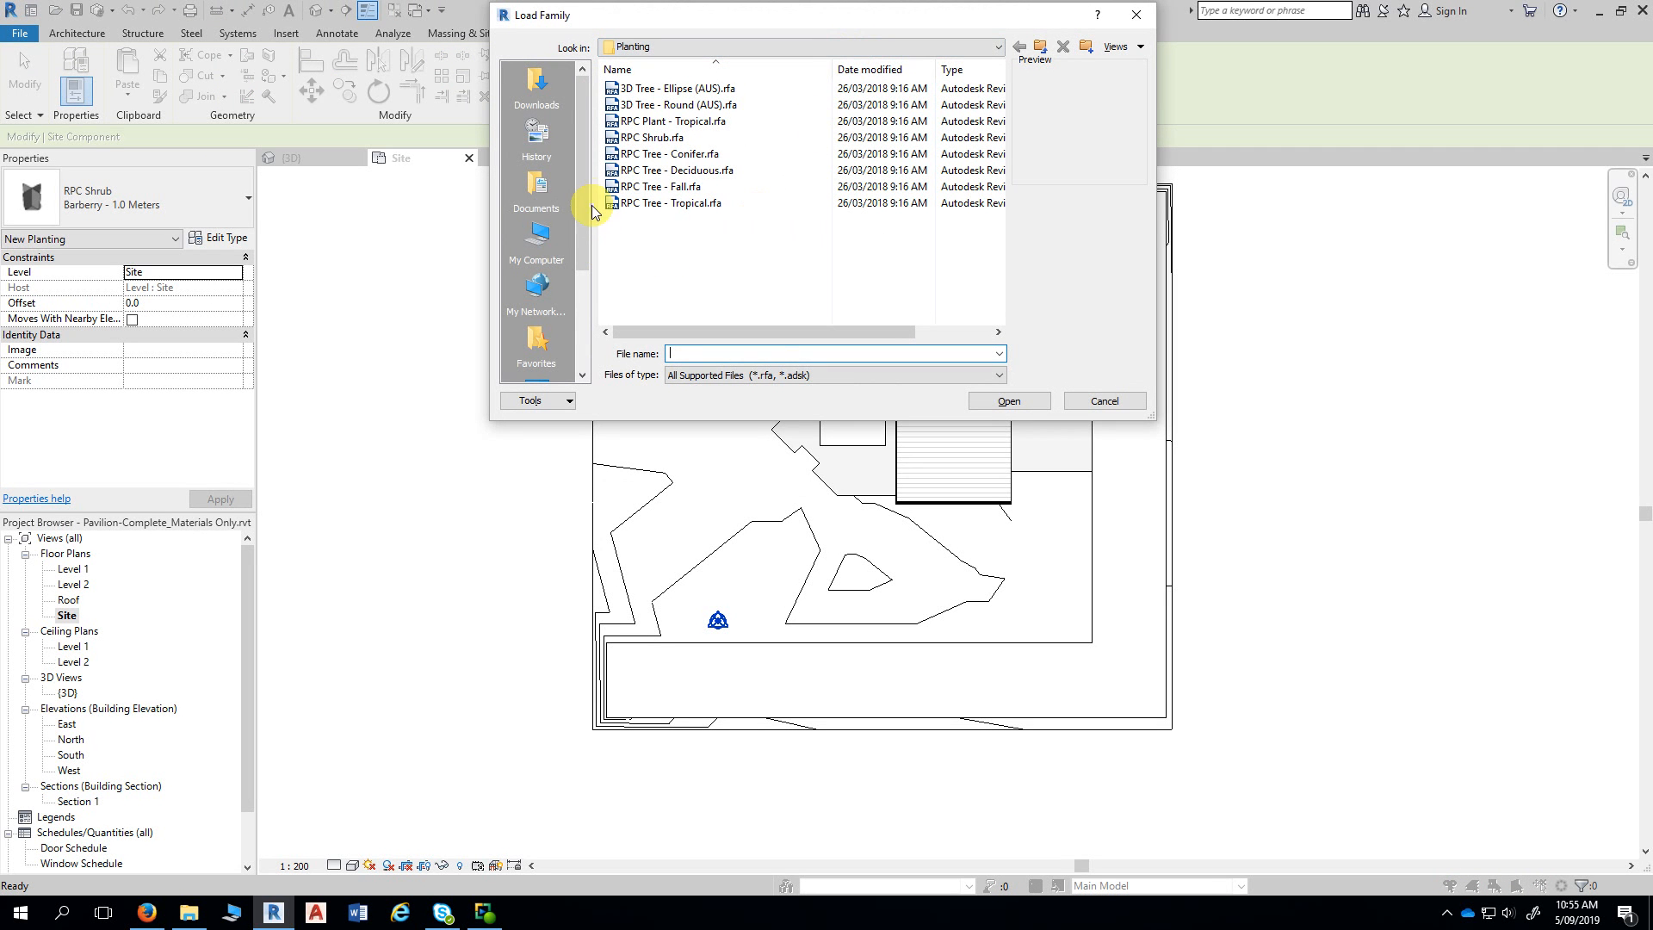
left_click_drag(585, 223, 591, 274)
left_click(541, 341)
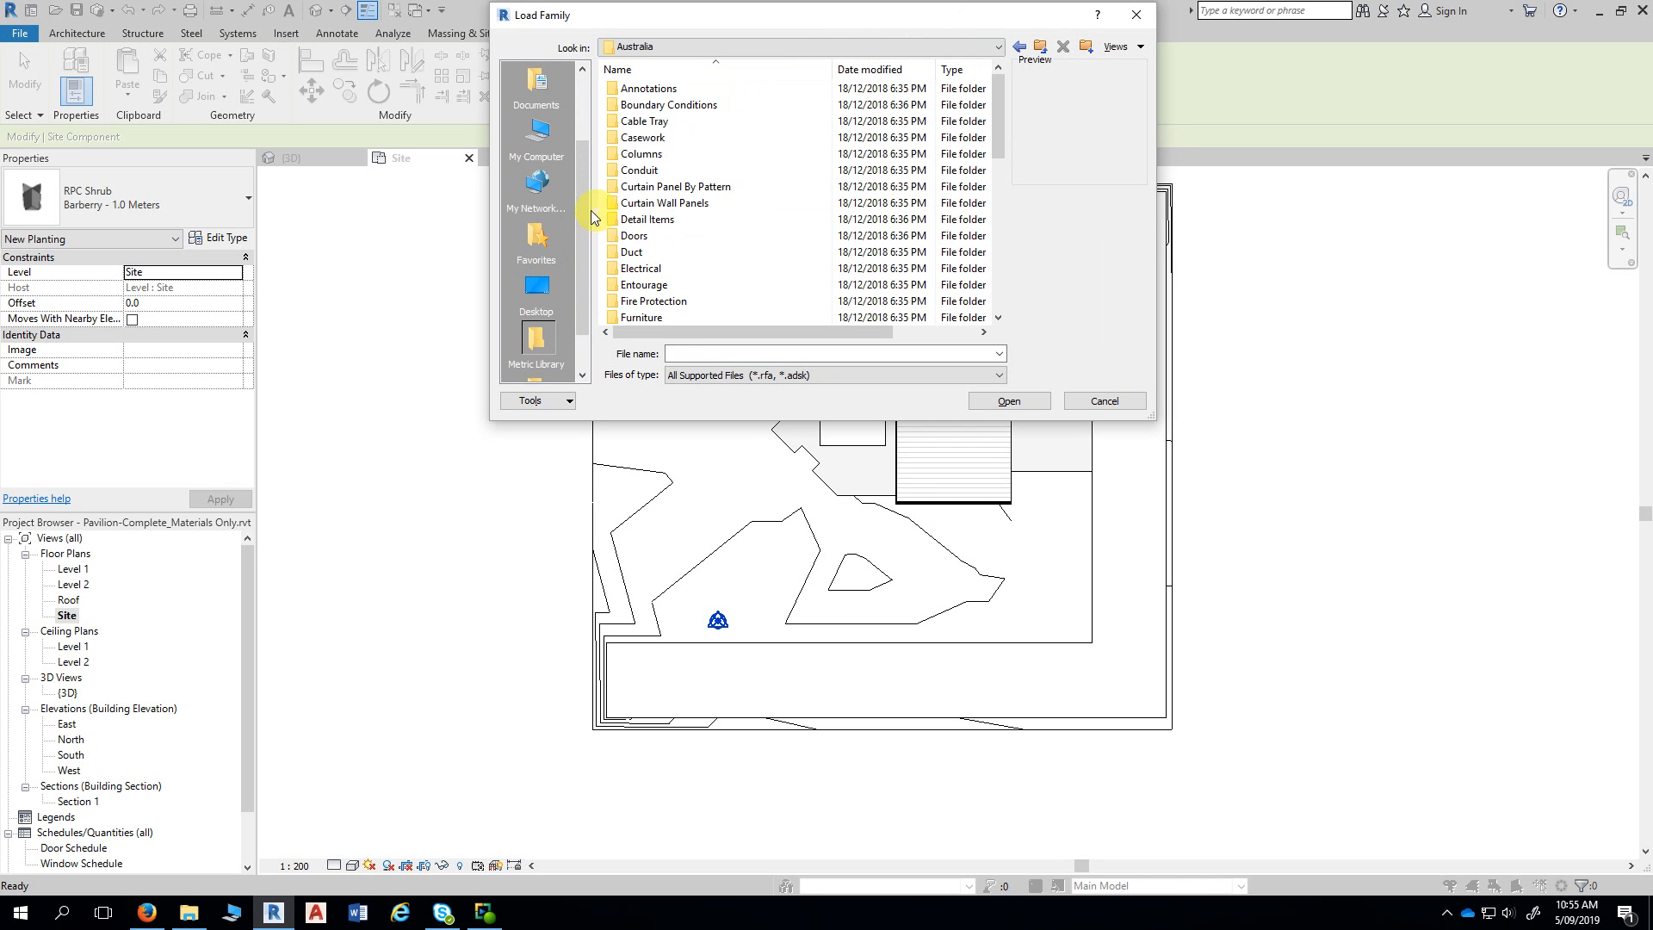
scroll(591, 224, "down", 1)
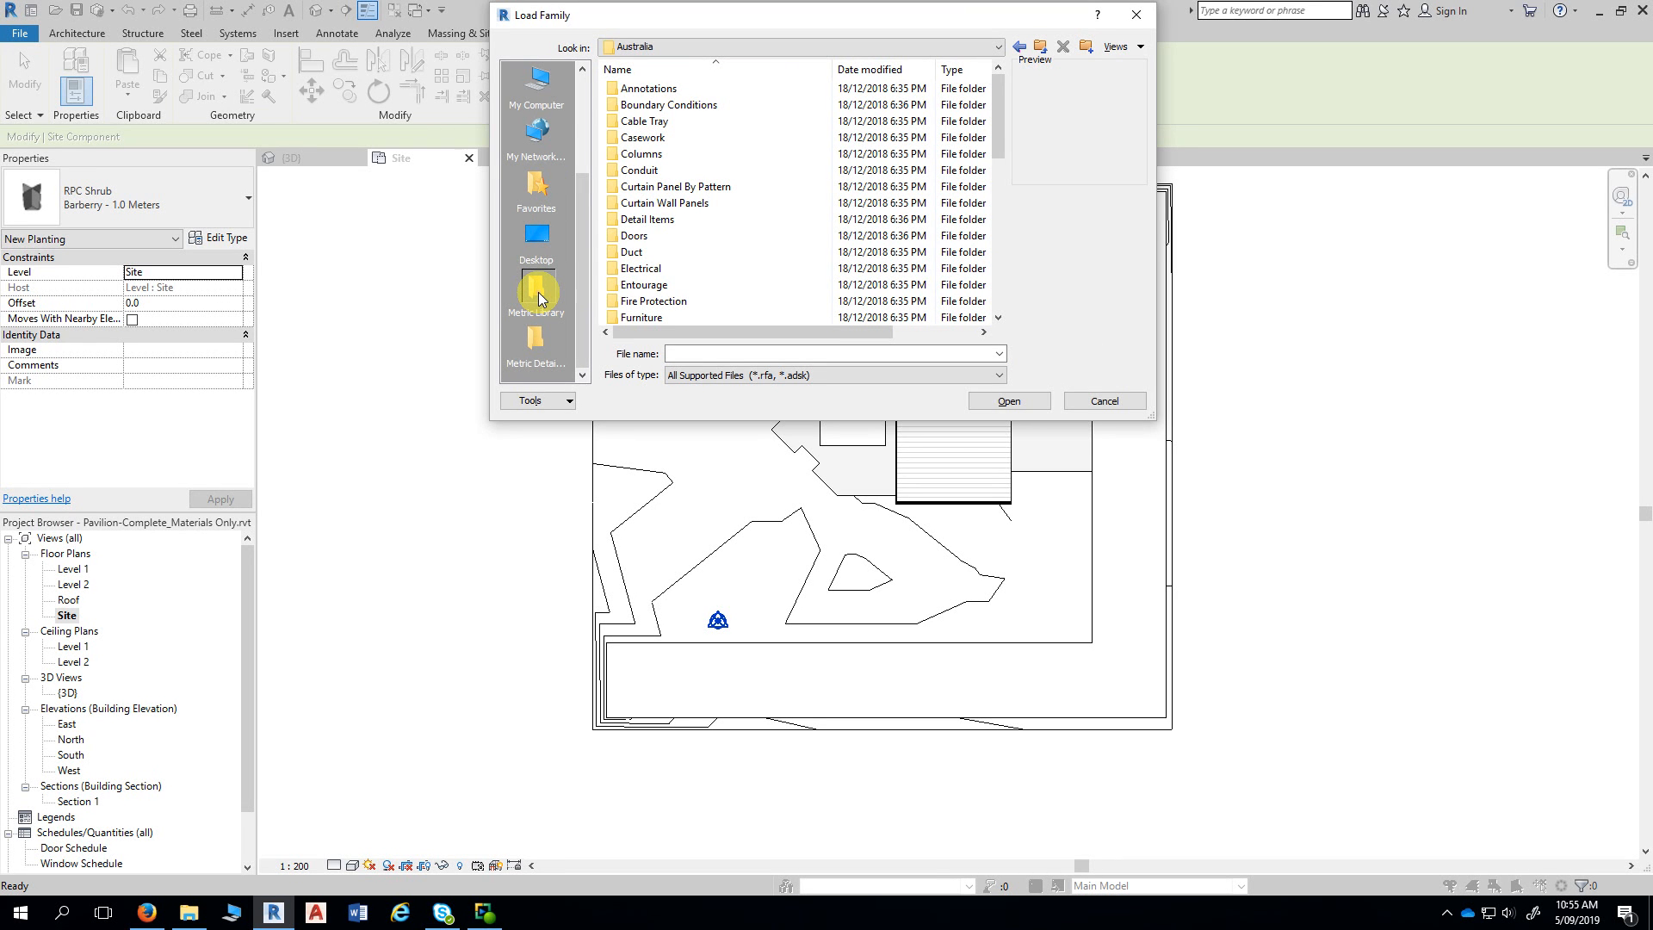
double_click(634, 237)
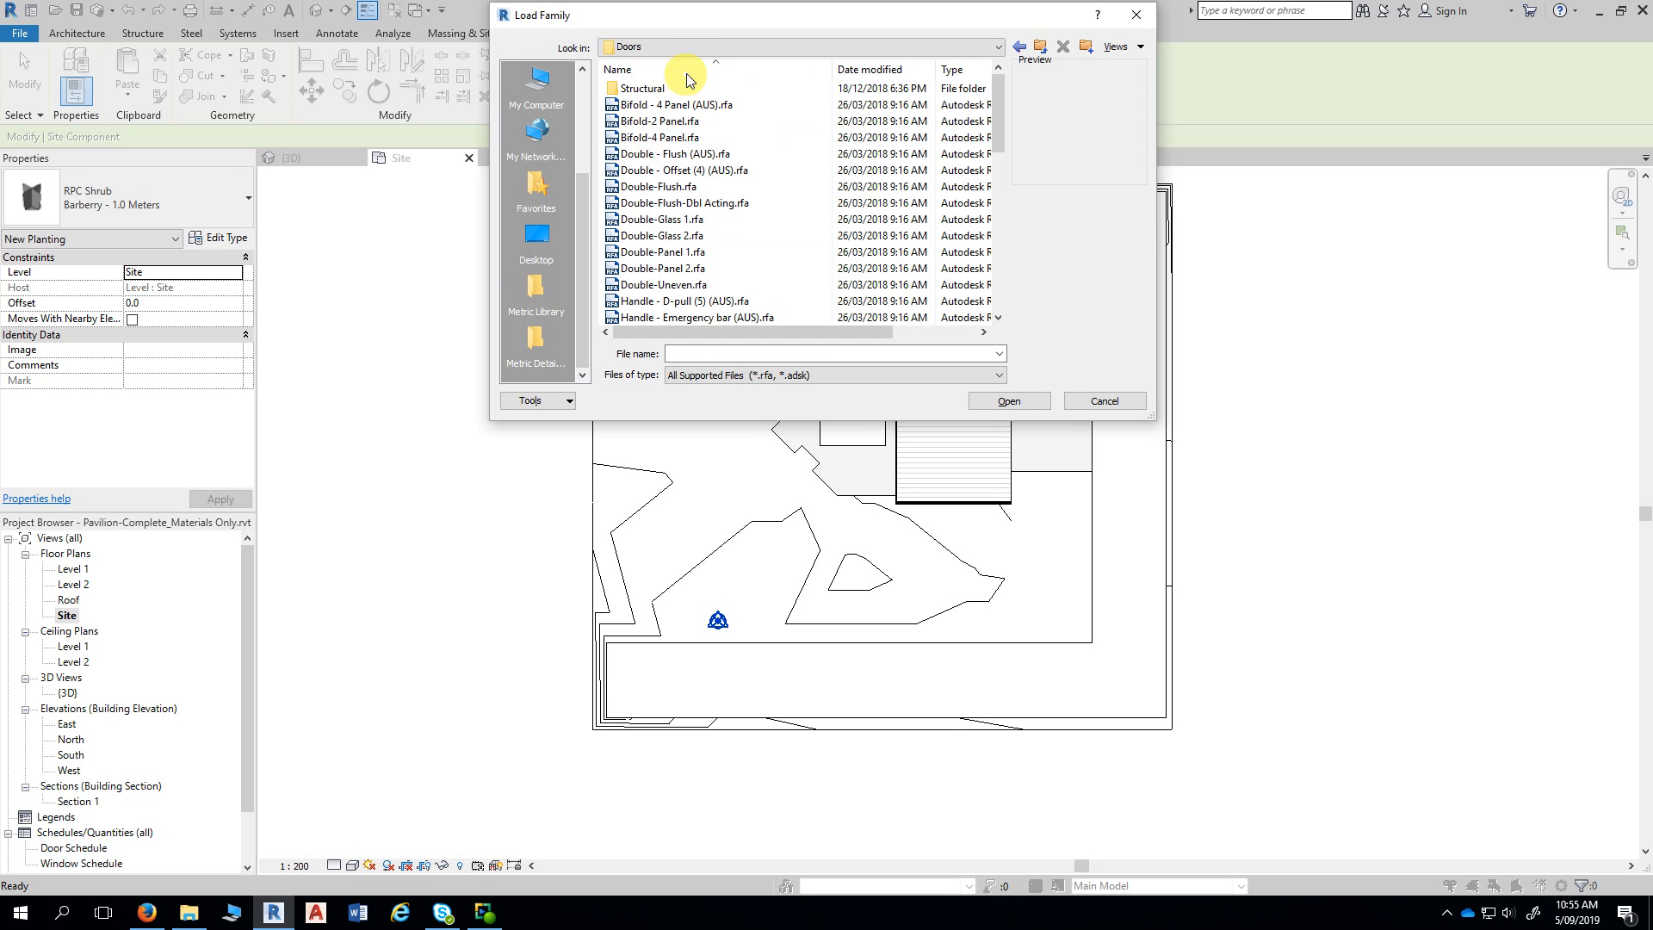
left_click(536, 288)
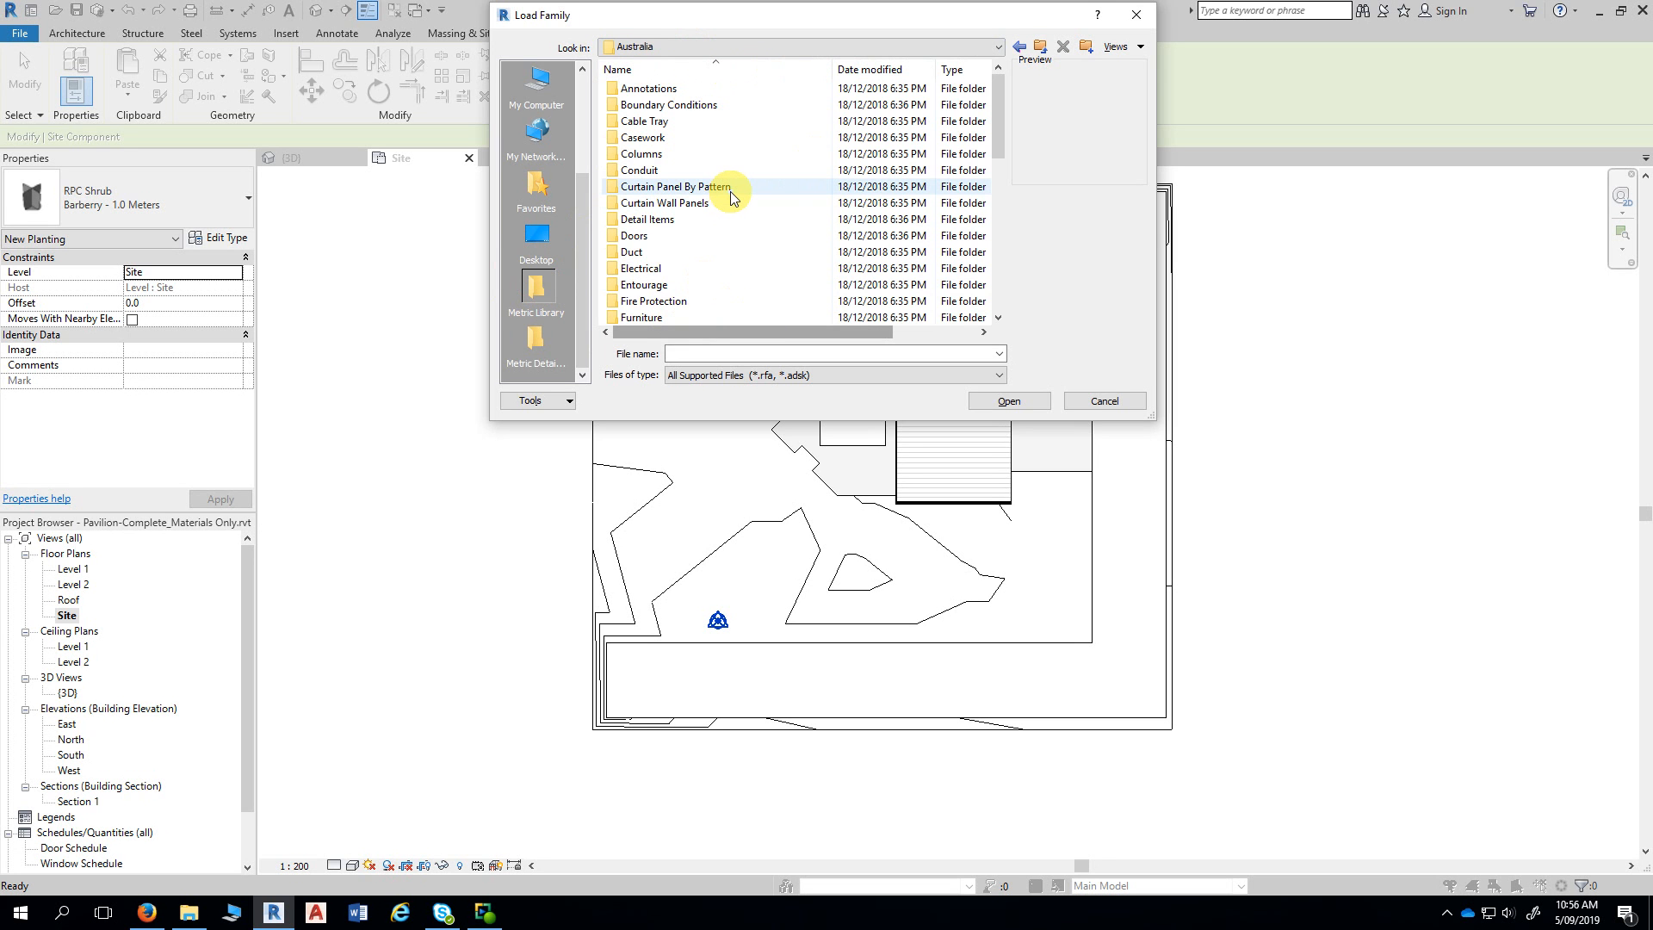
- Open the Entourage folder of the Australia library for loading a family
scroll(730, 191, "down", 1)
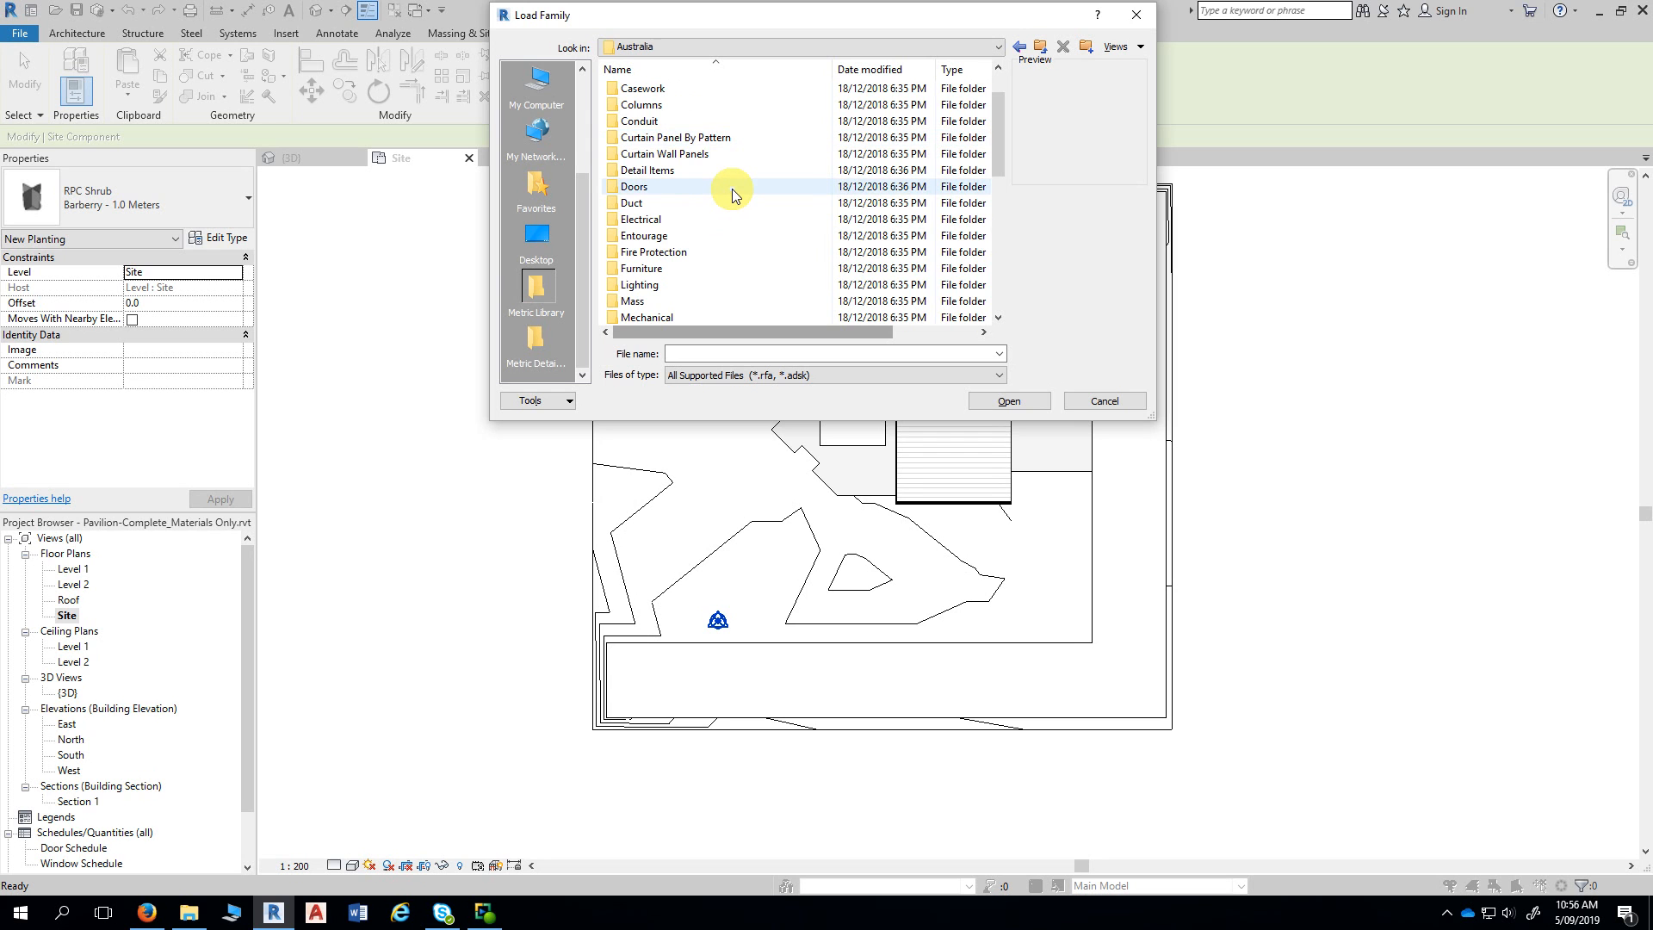
scroll(732, 189, "up", 1)
scroll(730, 190, "down", 1)
left_click(650, 239)
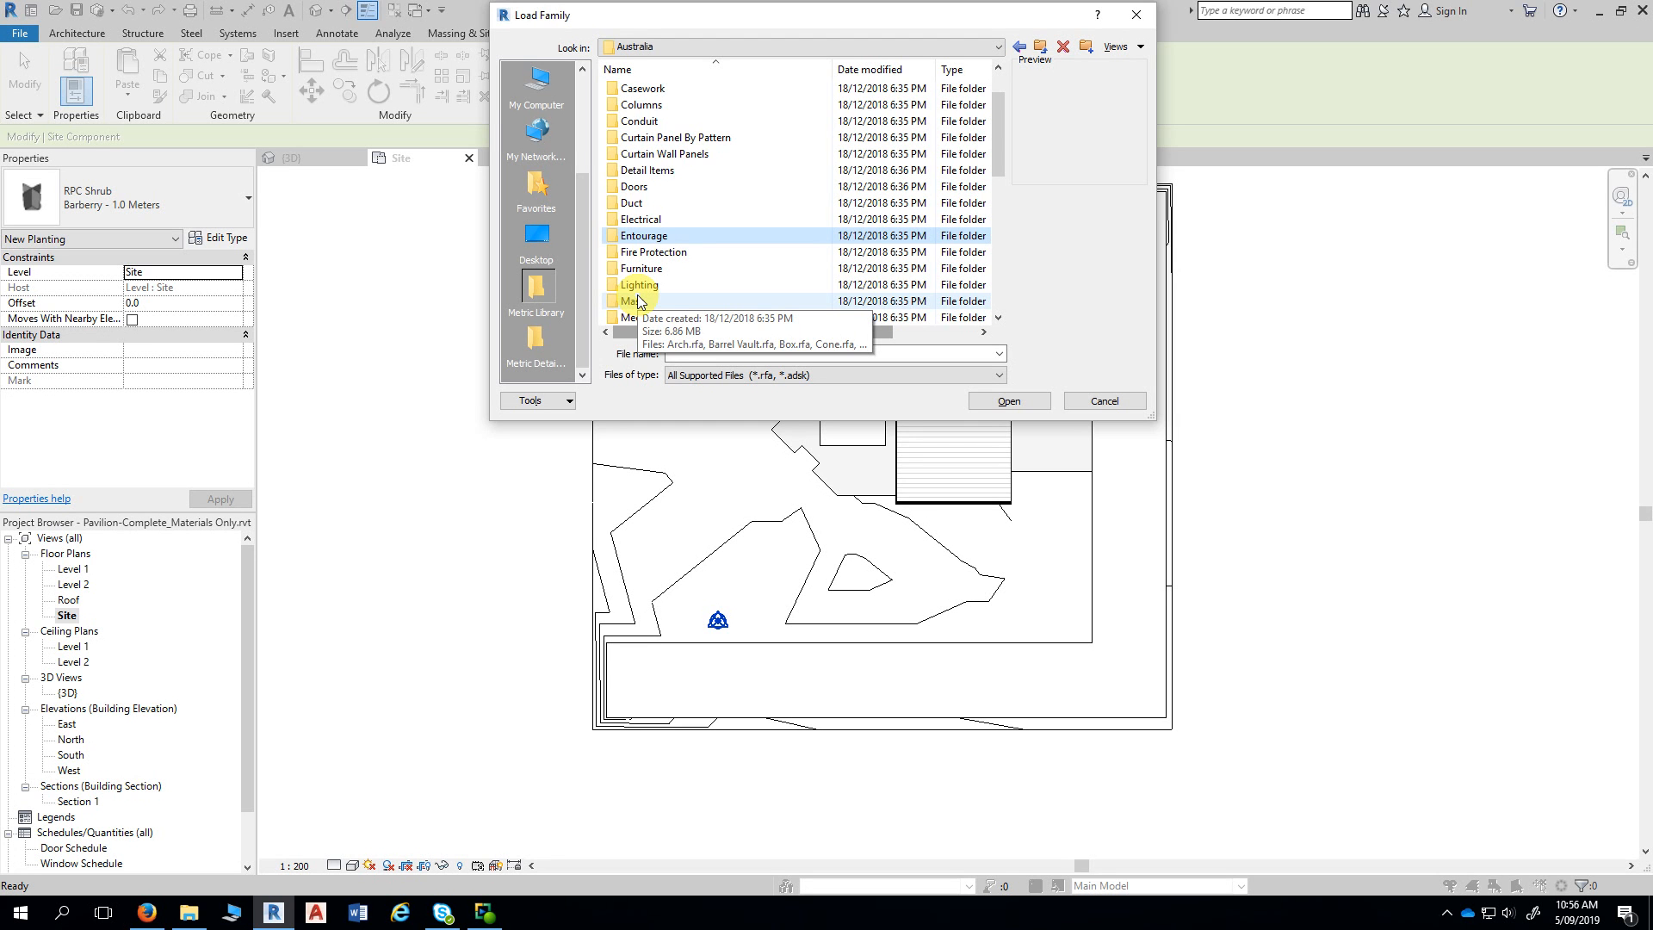
double_click(649, 238)
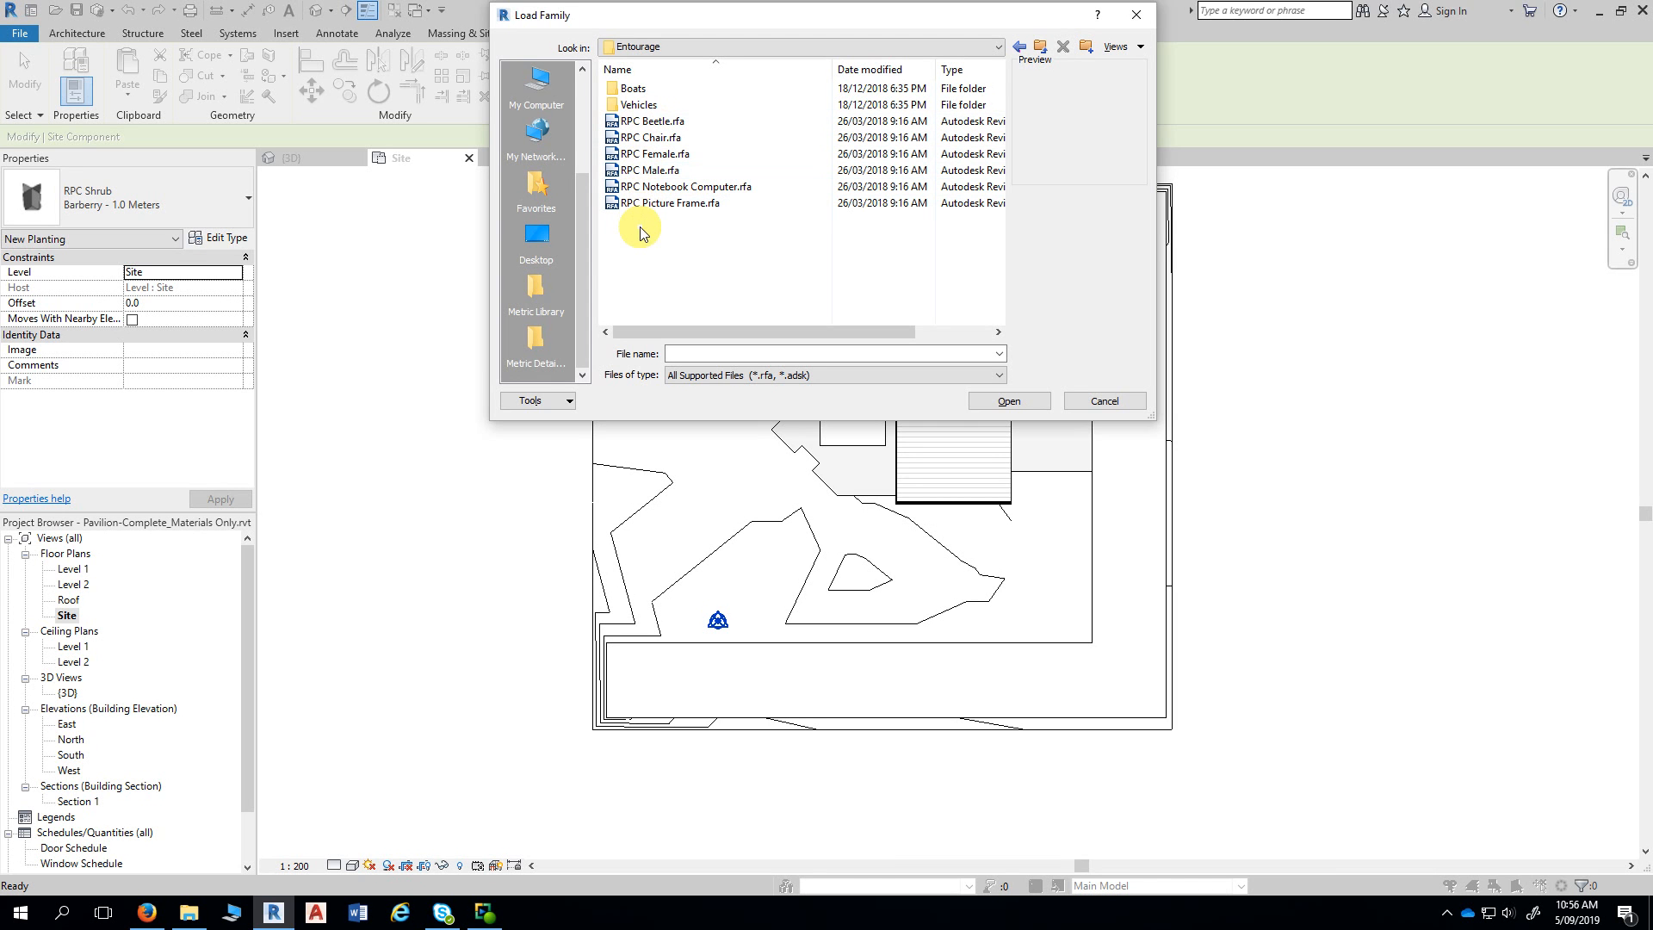
- Review the vehicle and boat families in the Vehicles and Boats subfolders of Entourage
double_click(638, 105)
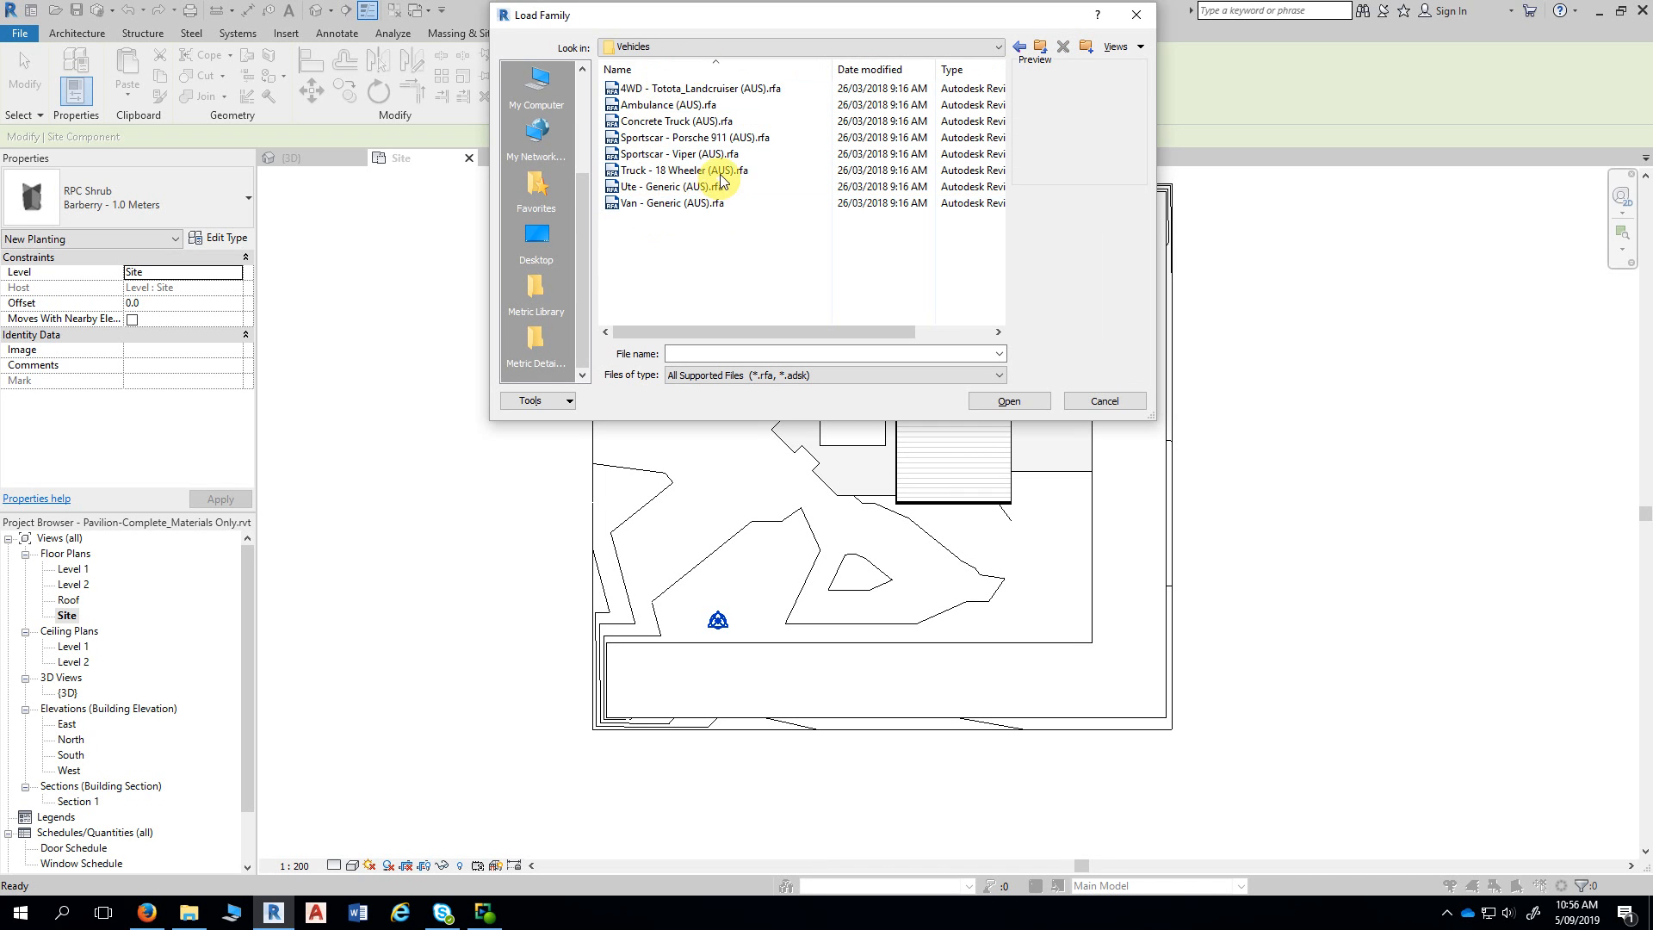
left_click(1041, 47)
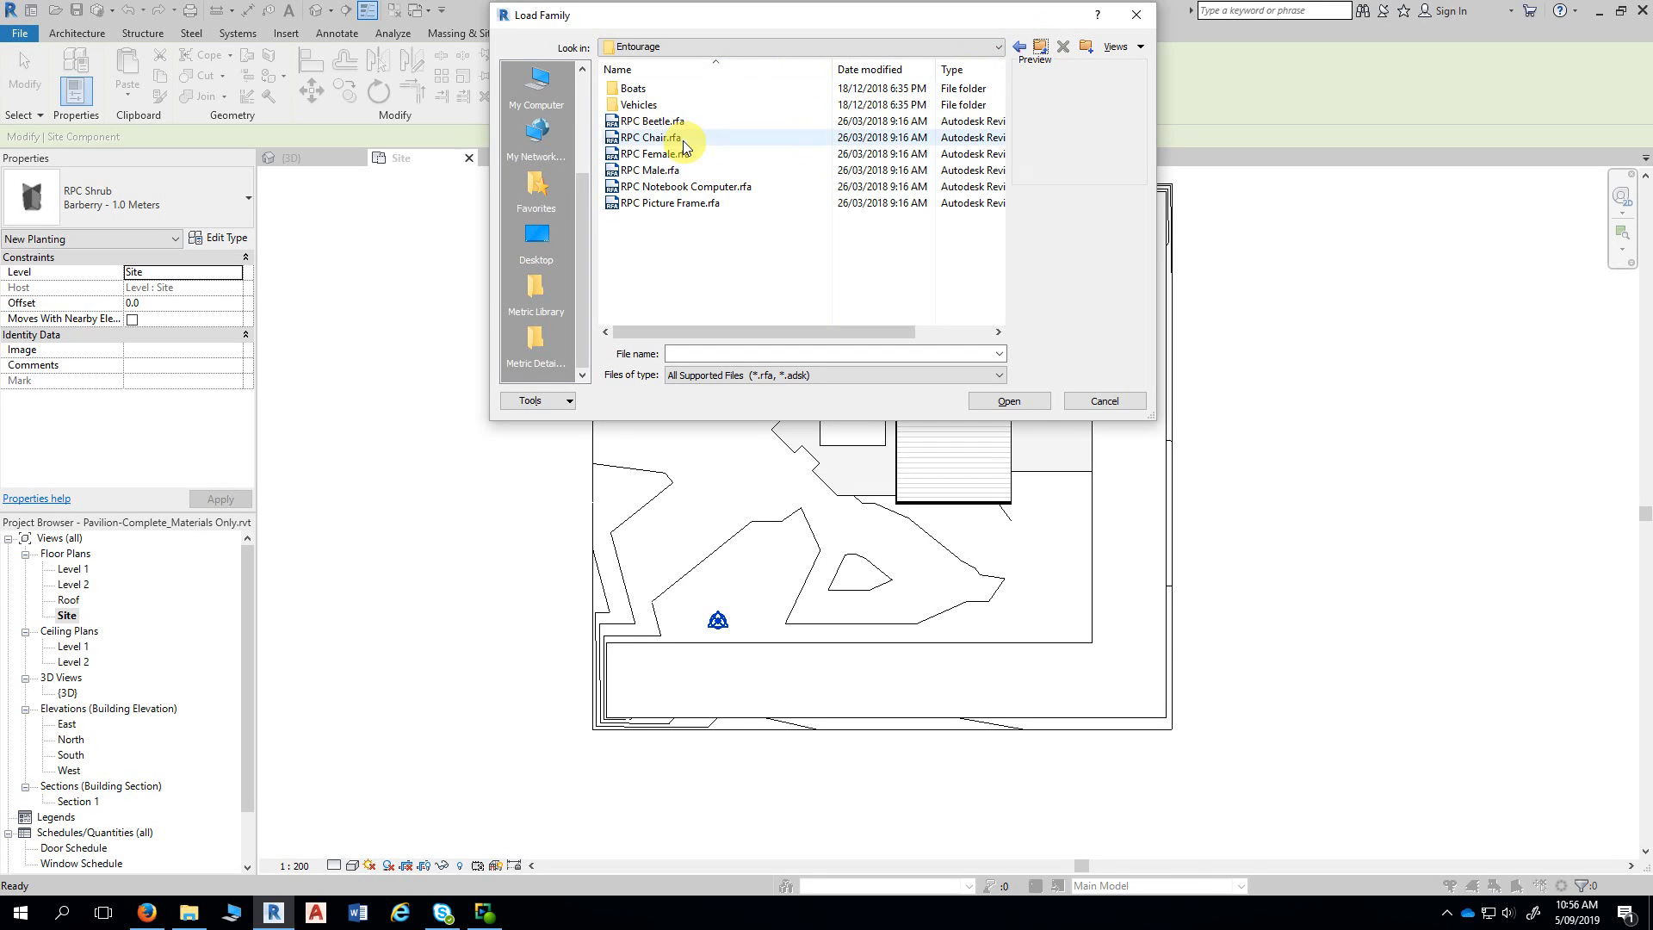
double_click(628, 91)
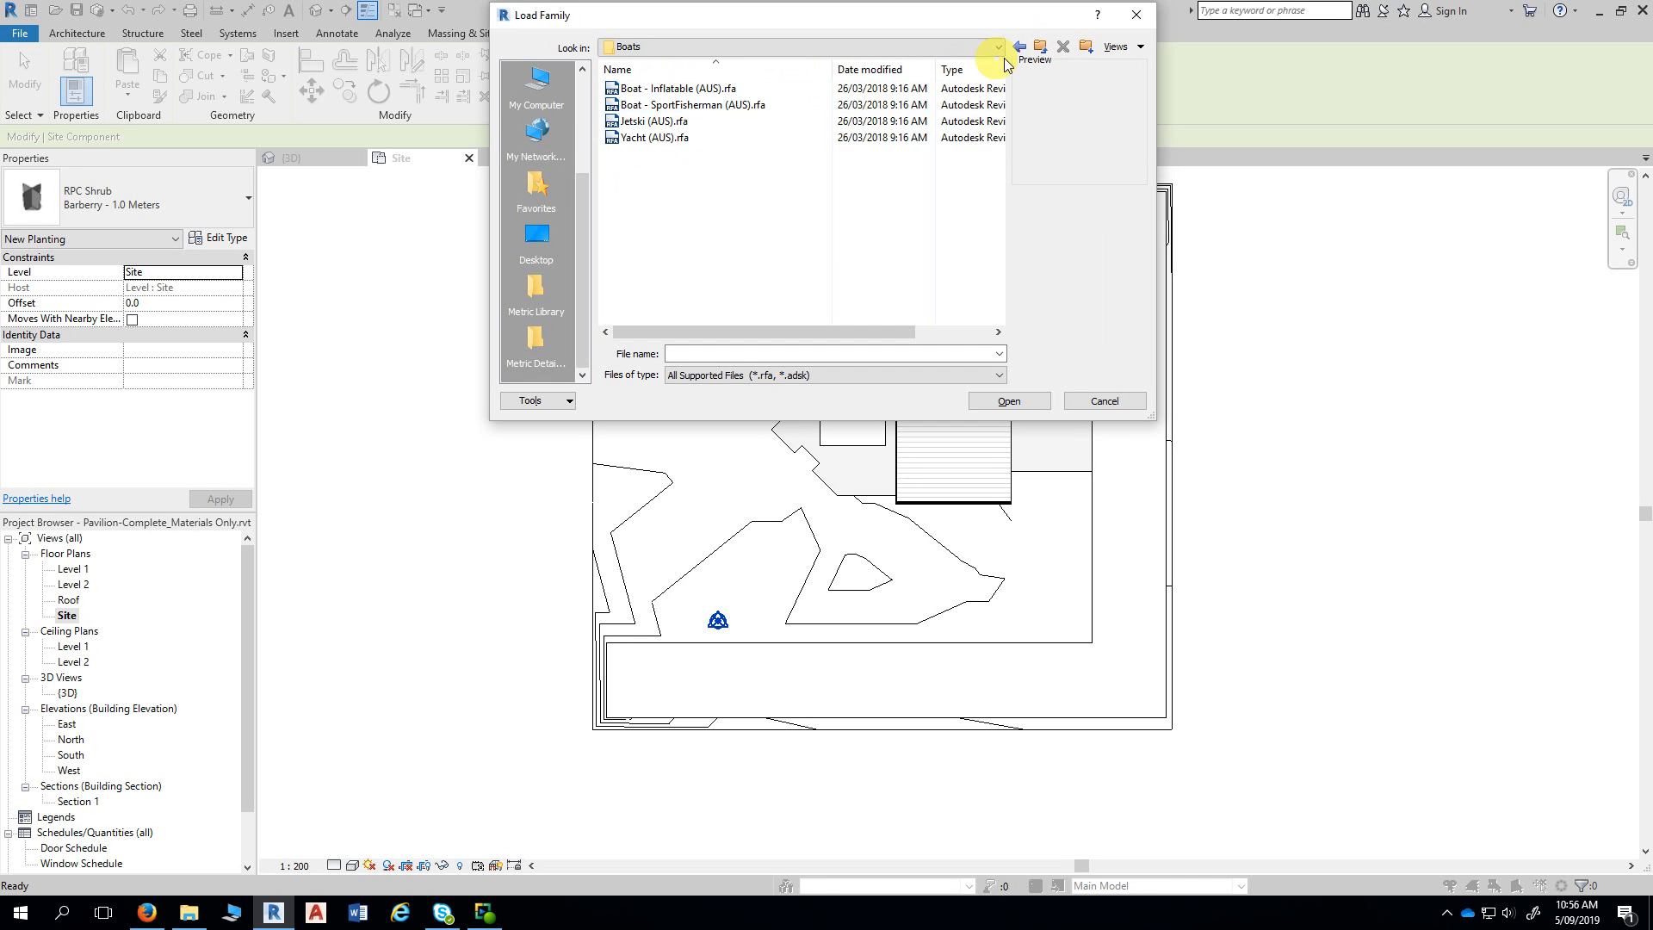
left_click(1041, 47)
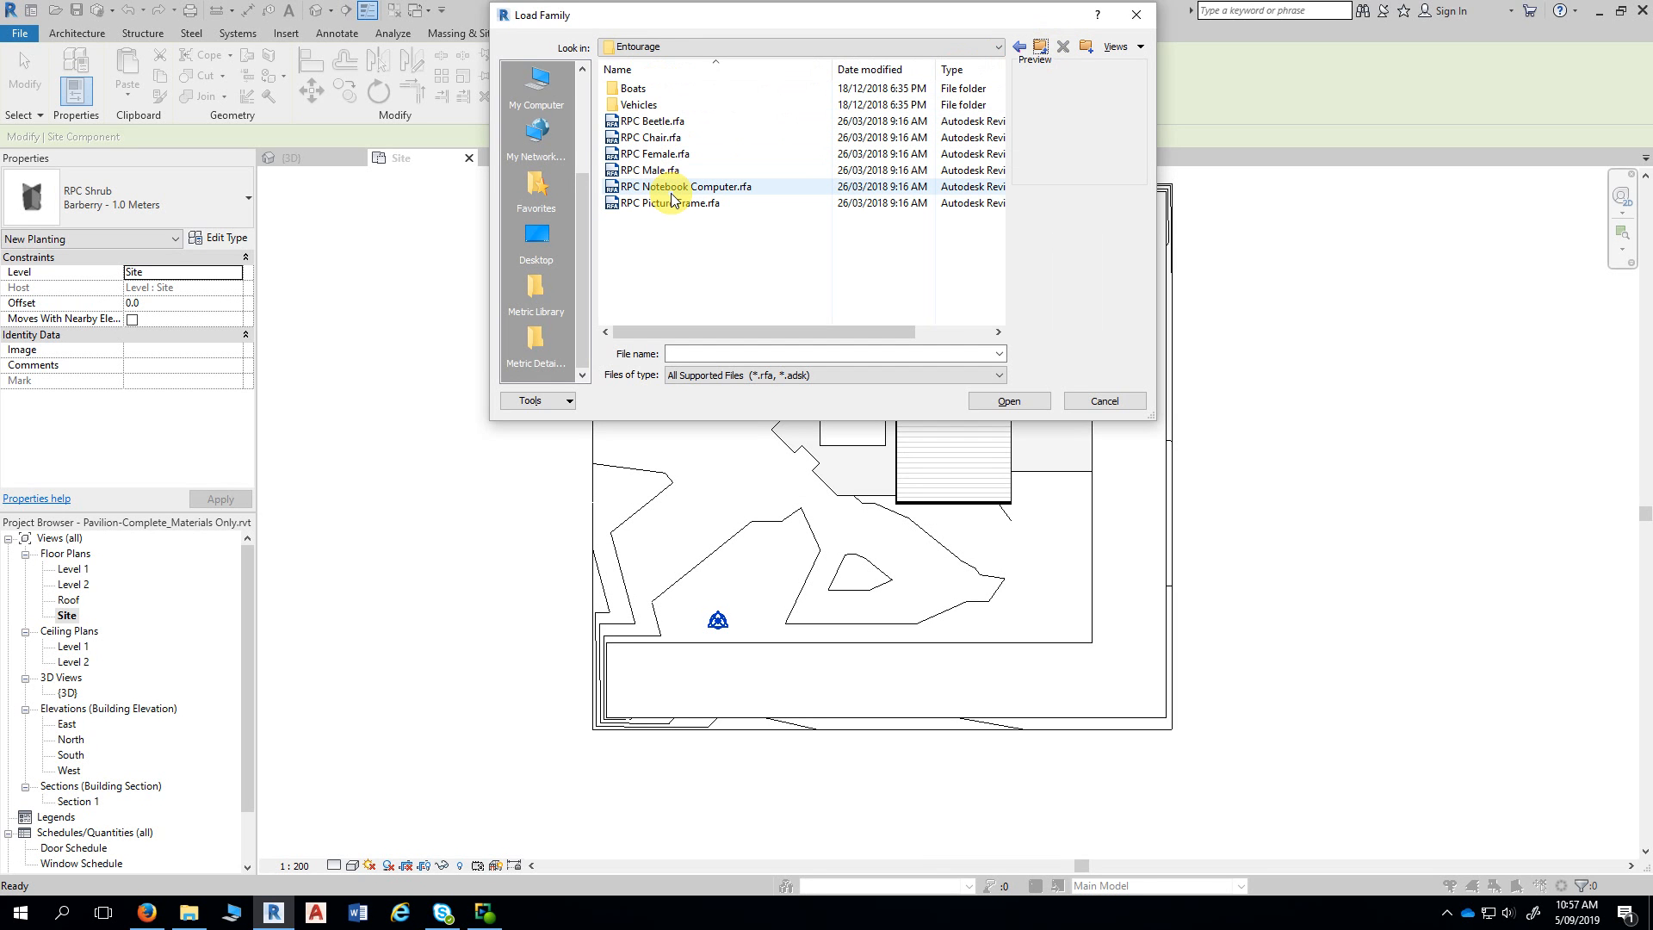
- Load RPC Beetle.rfa, RPC Female.rfa and RPC Male.rfa together from the Entourage folder, and leave the Site Component command without placing anything
left_click(661, 123)
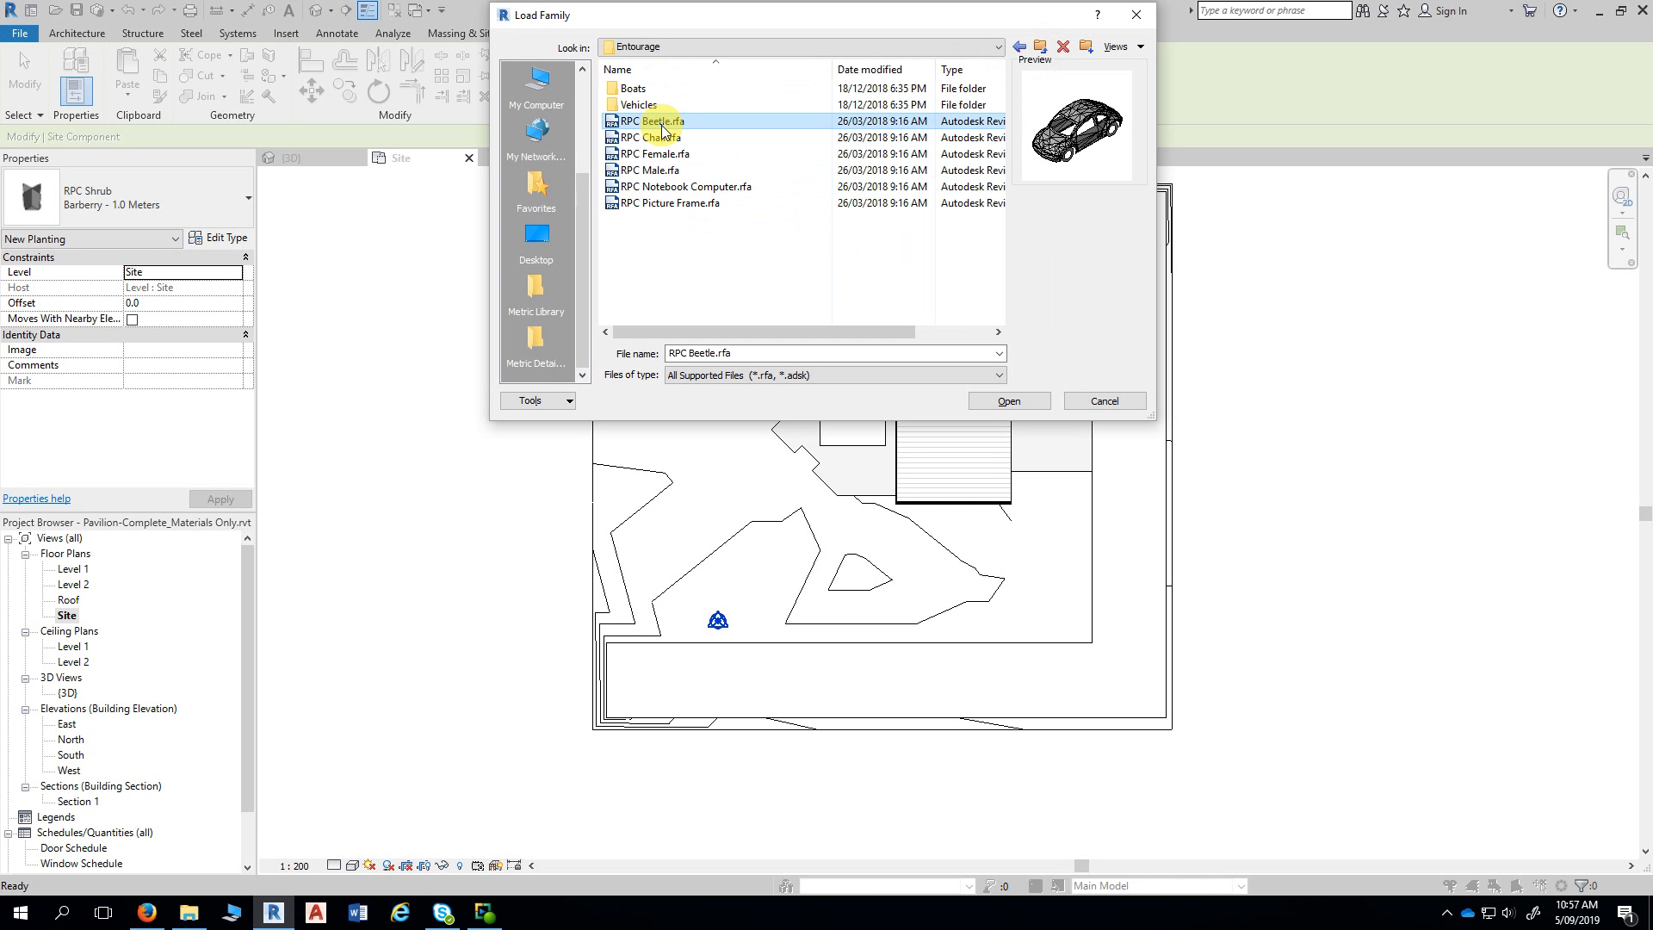
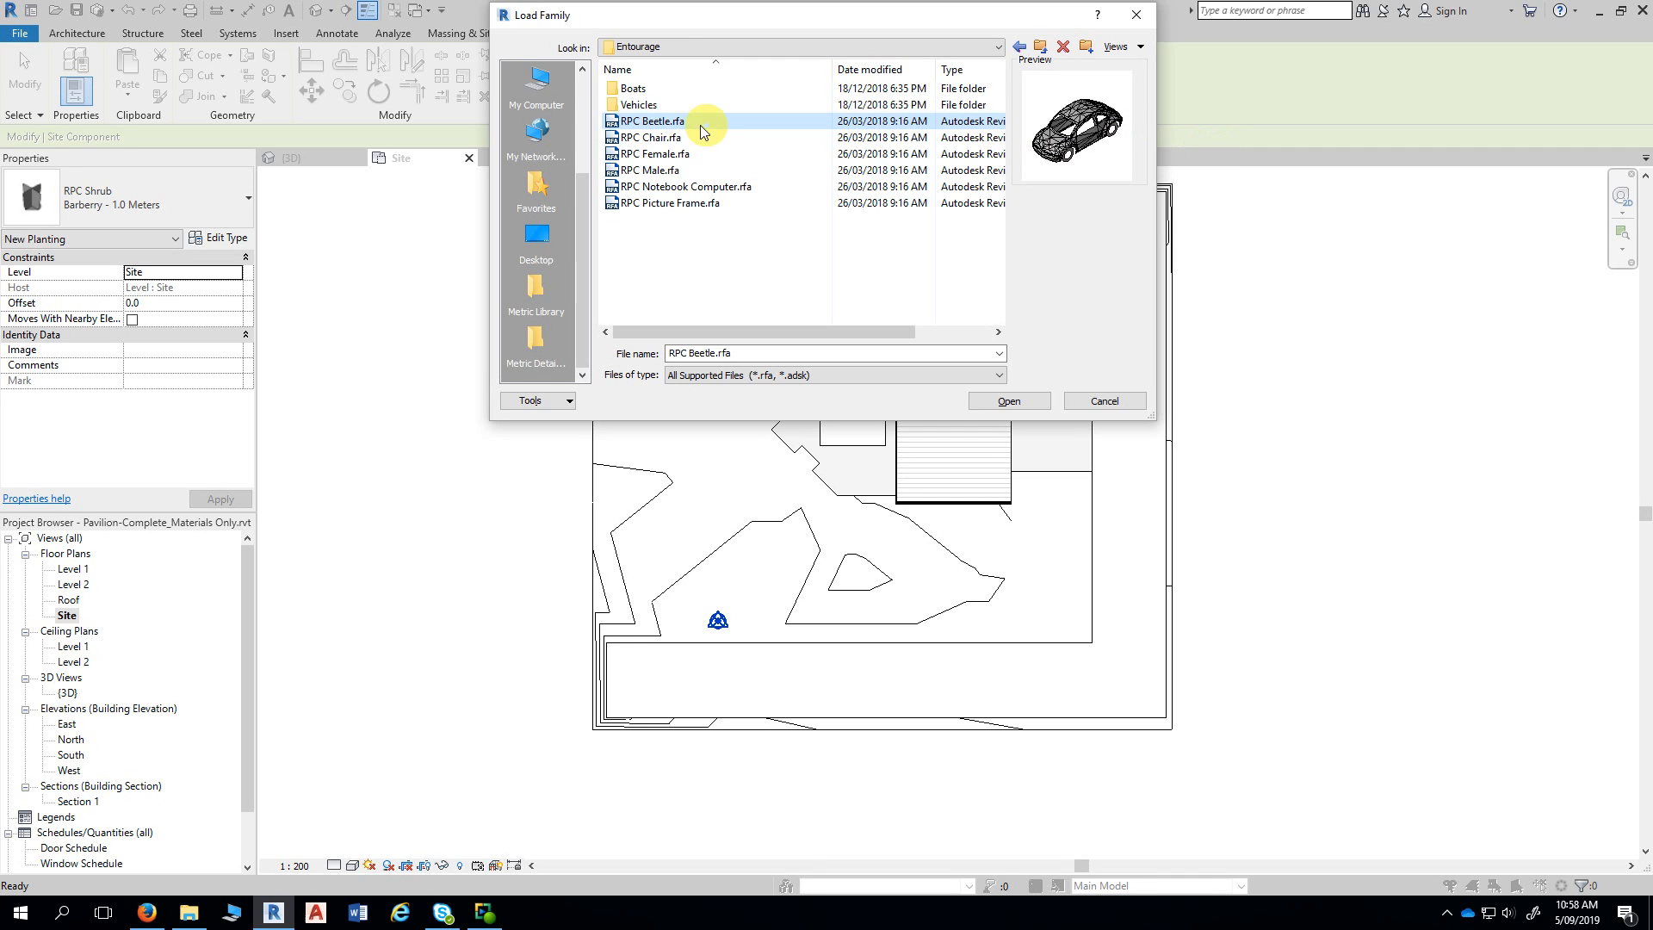
left_click(666, 127)
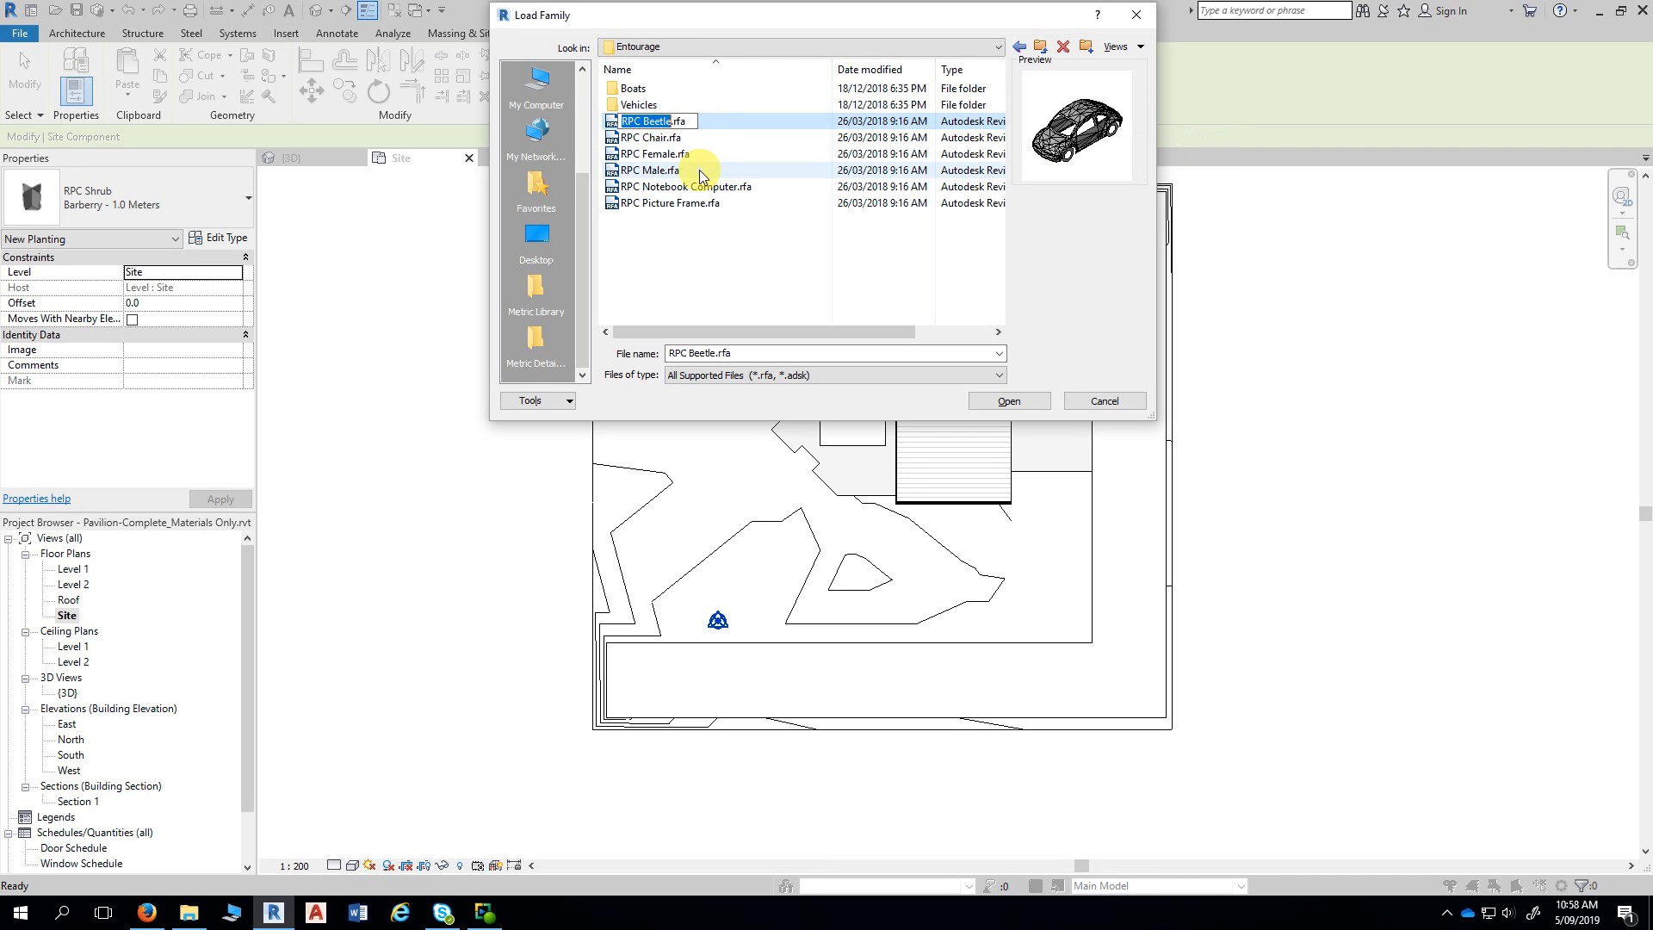
left_click(684, 155)
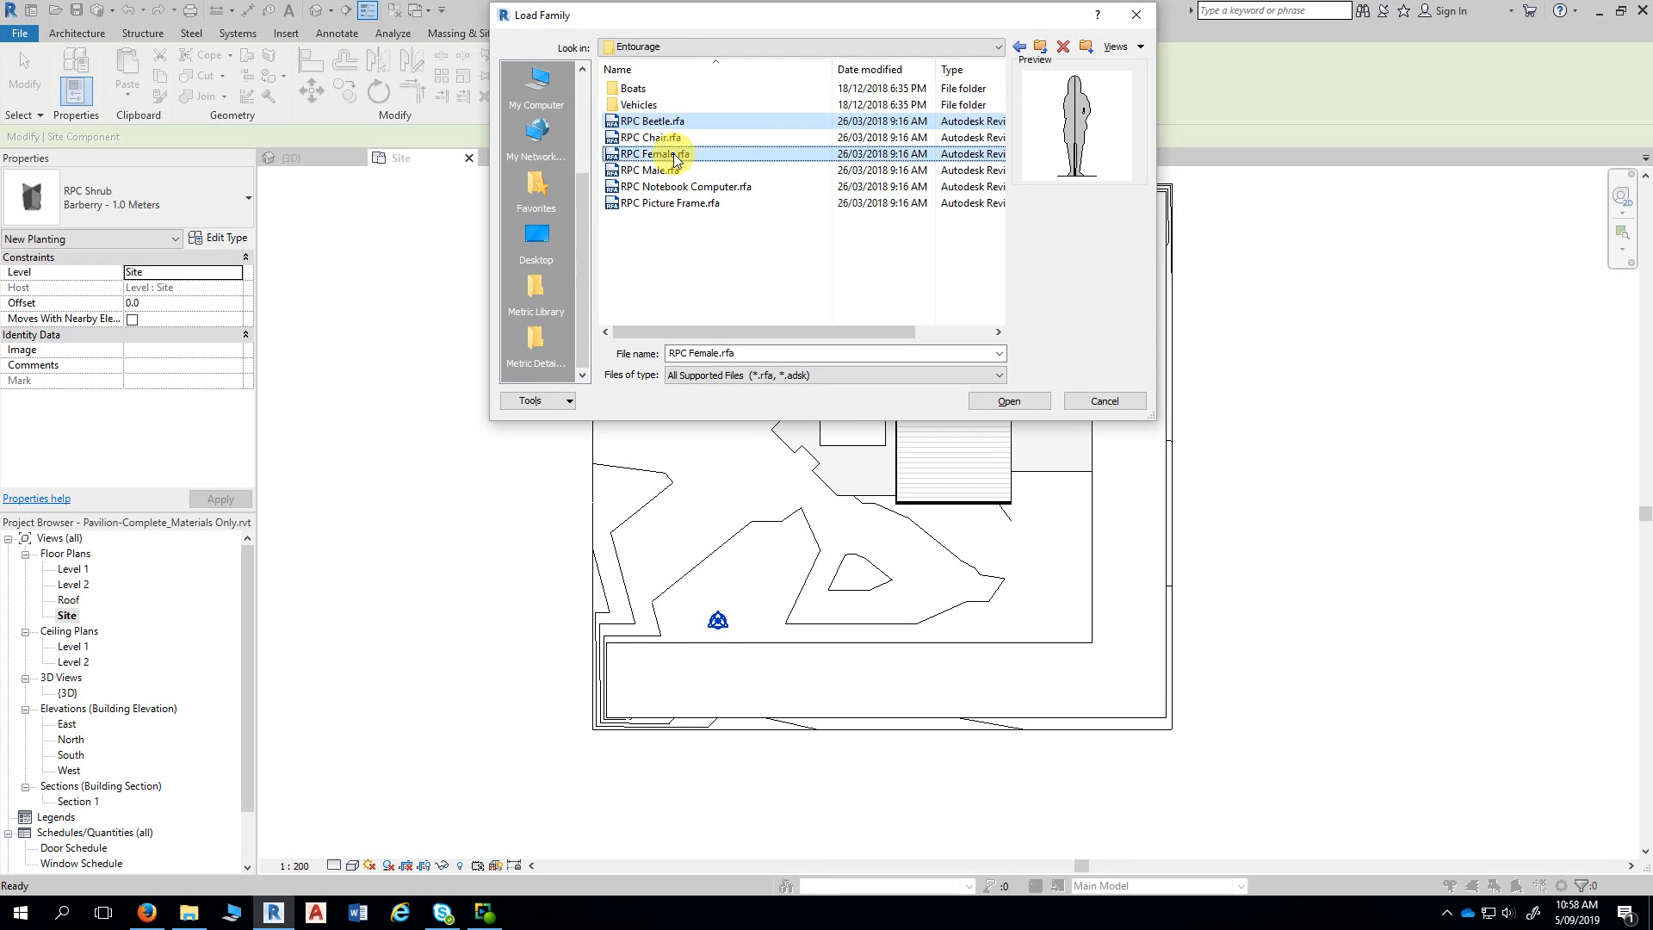
left_click(664, 171)
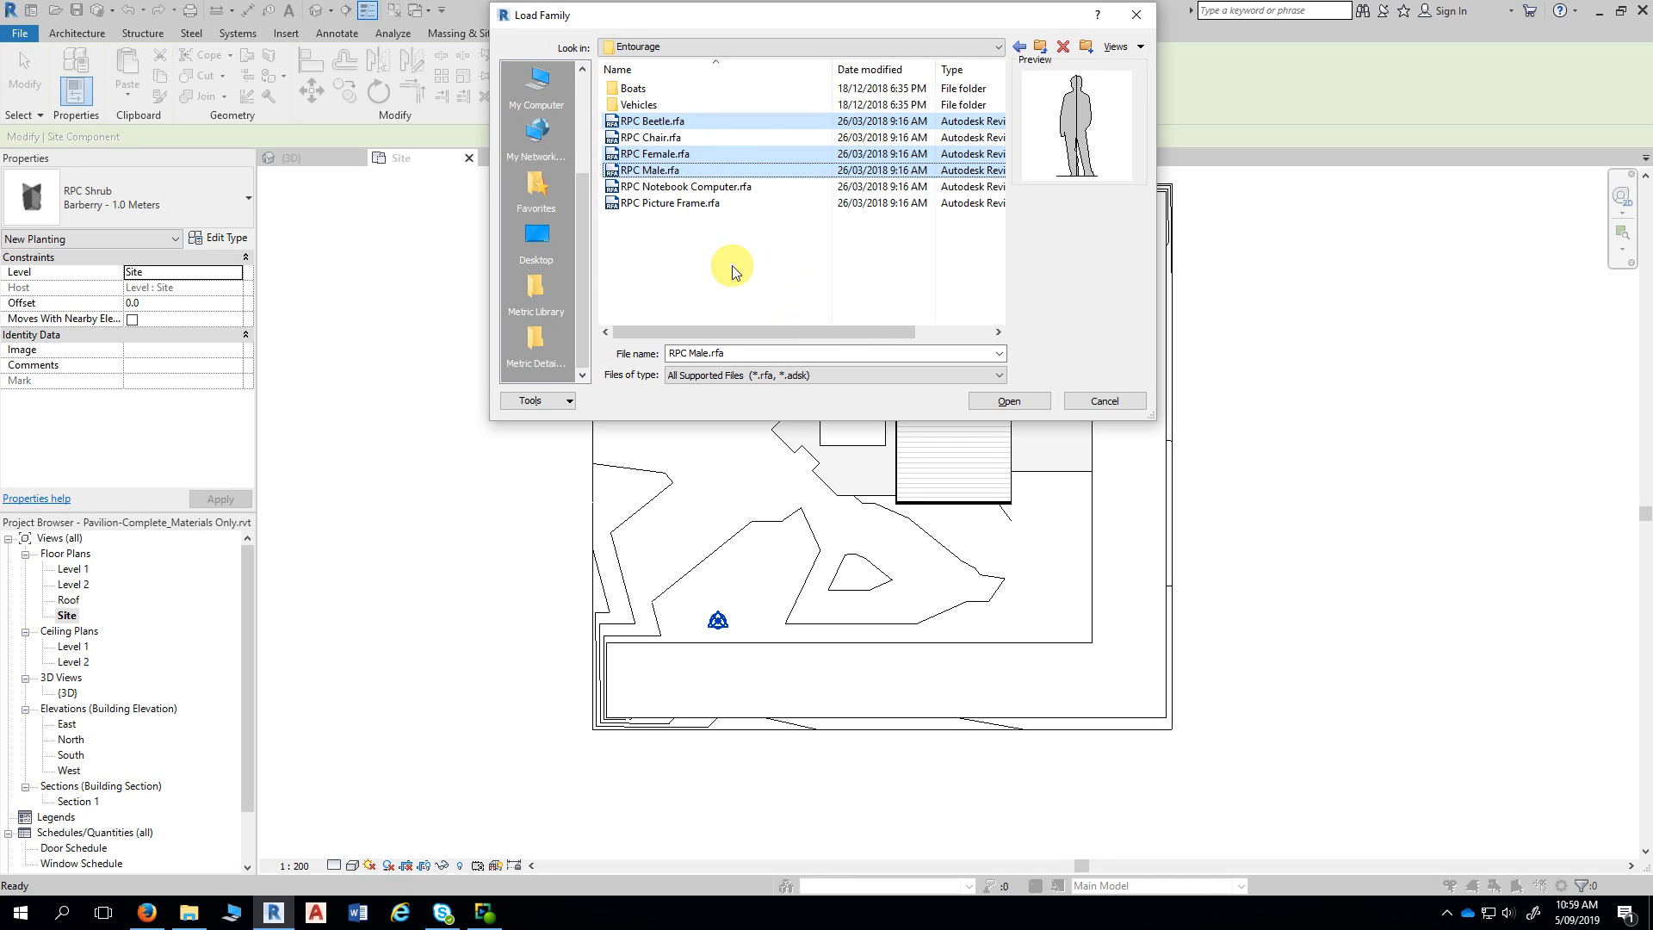
left_click(1004, 401)
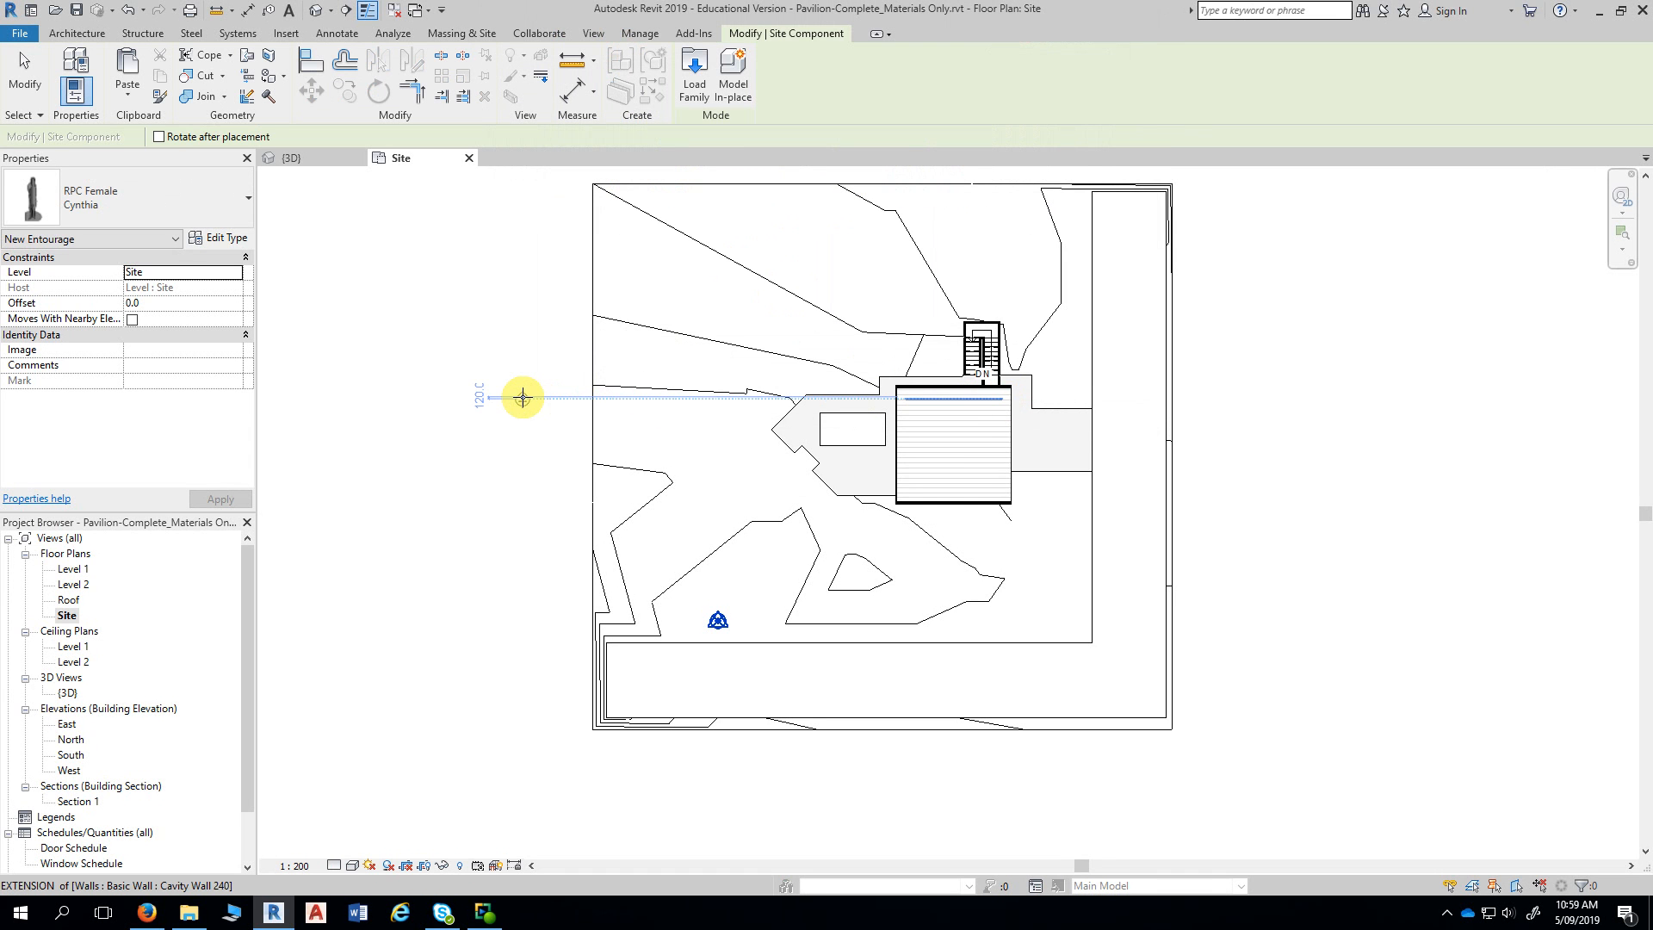
key("Escape")
key("Escape")
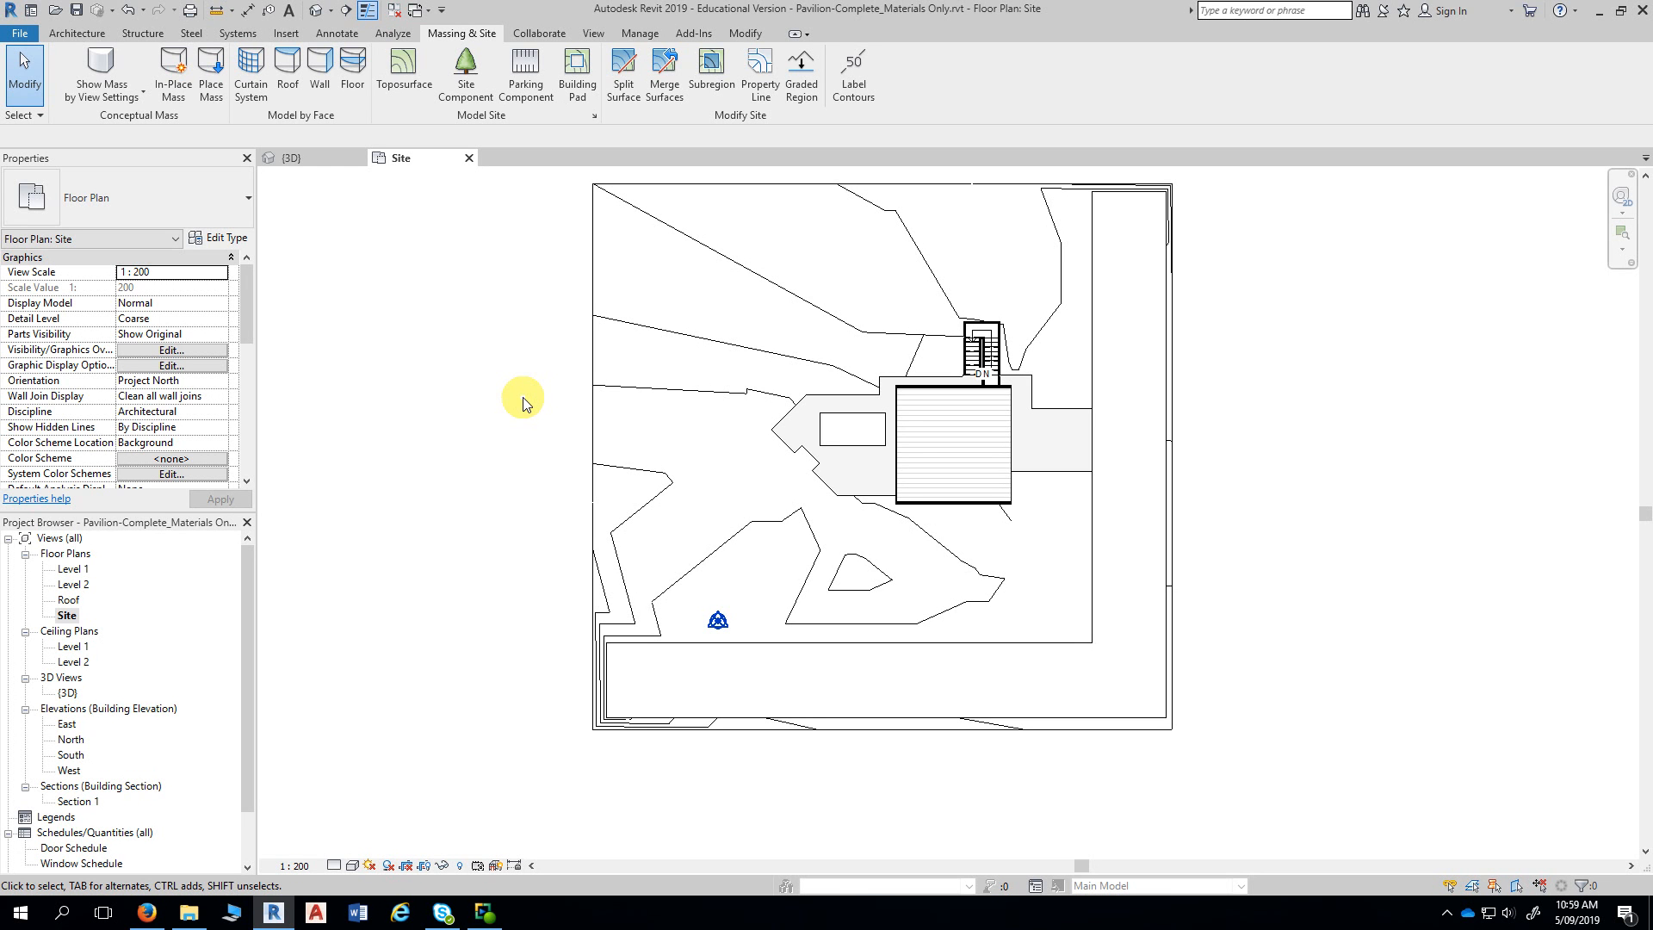
- Start a new site component beside the driveway pad in the Site plan, dismissing the save reminder without saving
scroll(1250, 484, "up", 2)
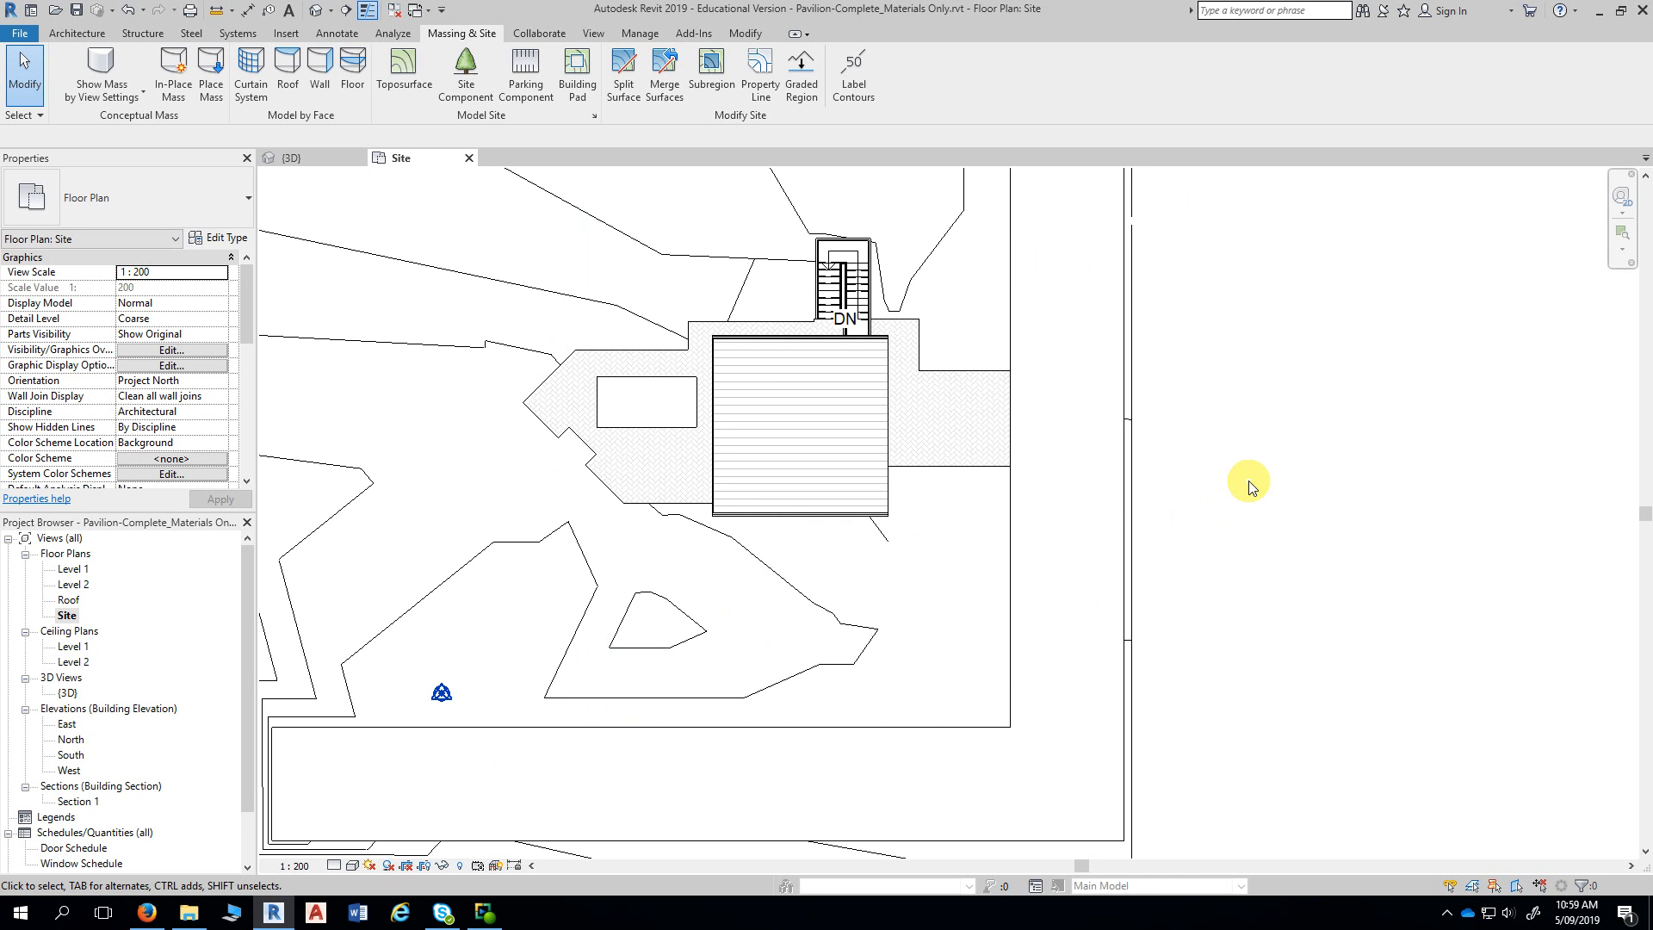
scroll(1187, 442, "up", 3)
mouse_move(1188, 442)
middle_mouse_down()
mouse_move(1227, 449)
mouse_move(1246, 422)
middle_mouse_up()
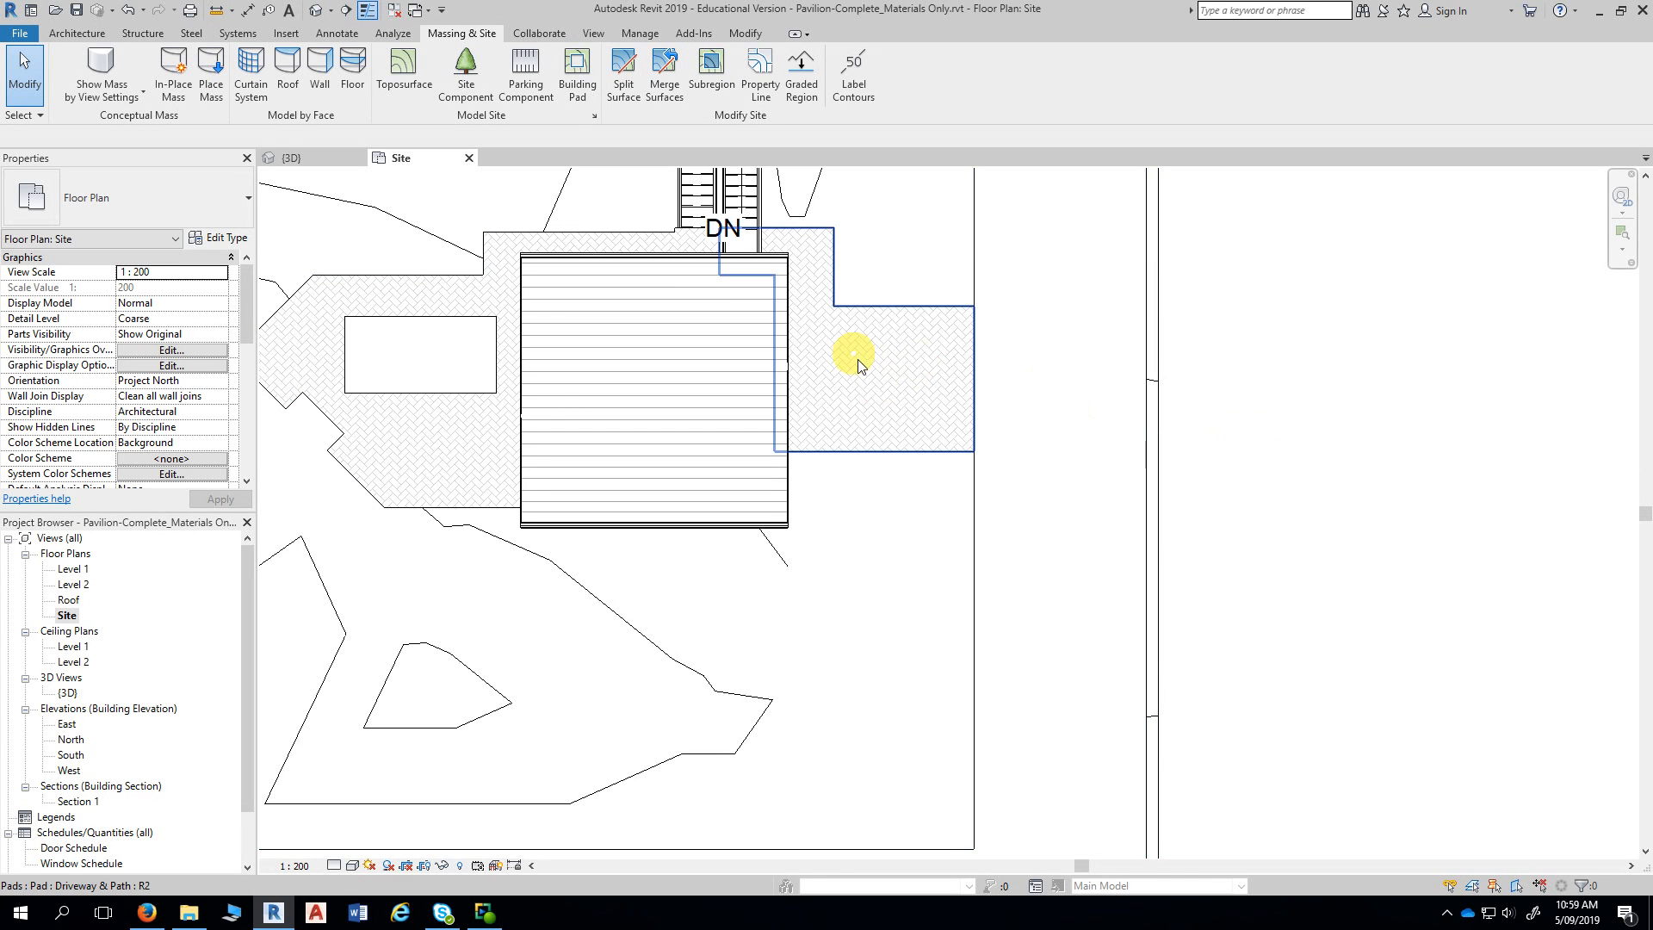
middle_click_drag(862, 348, 891, 365)
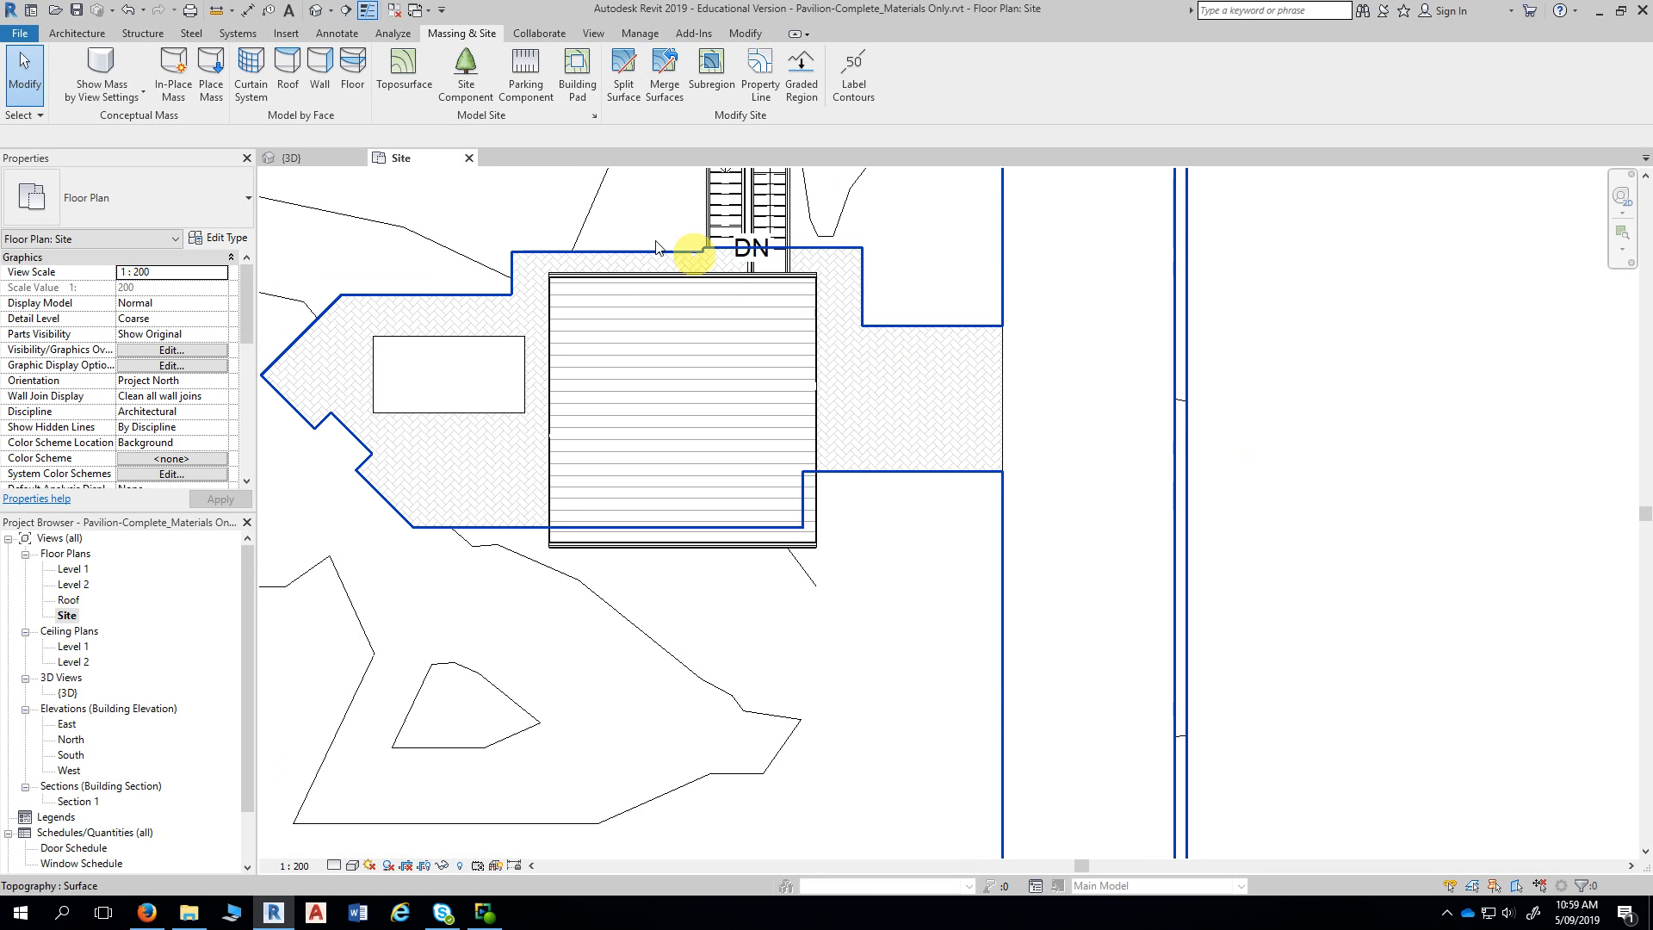
left_click(468, 101)
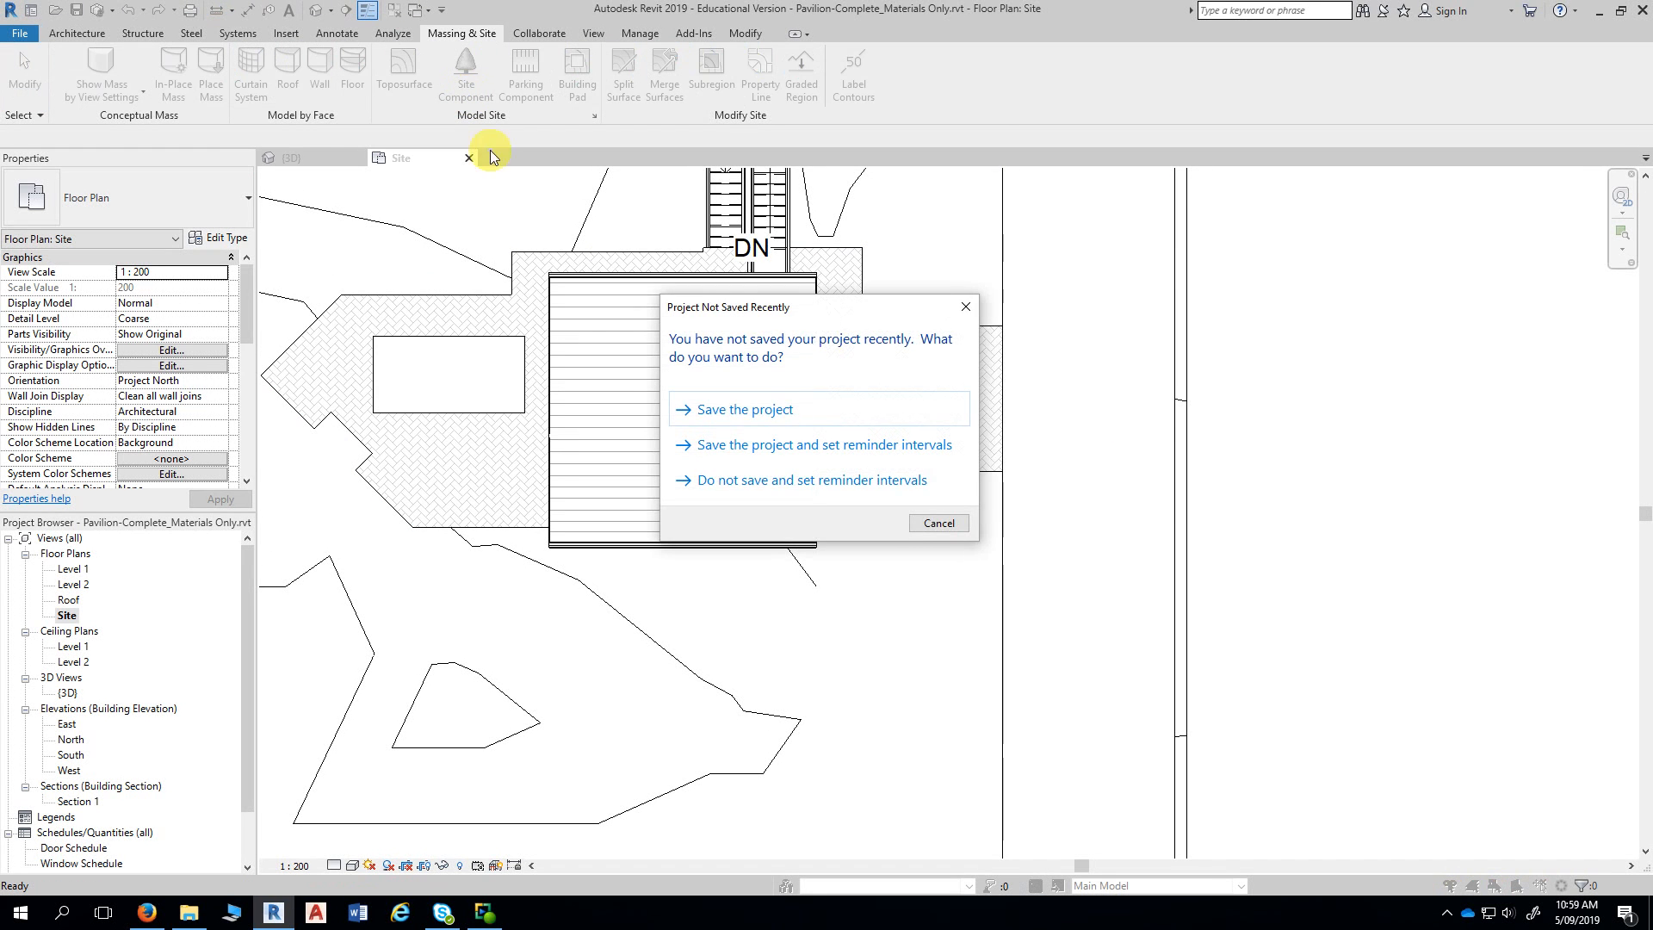
left_click_drag(877, 305, 893, 81)
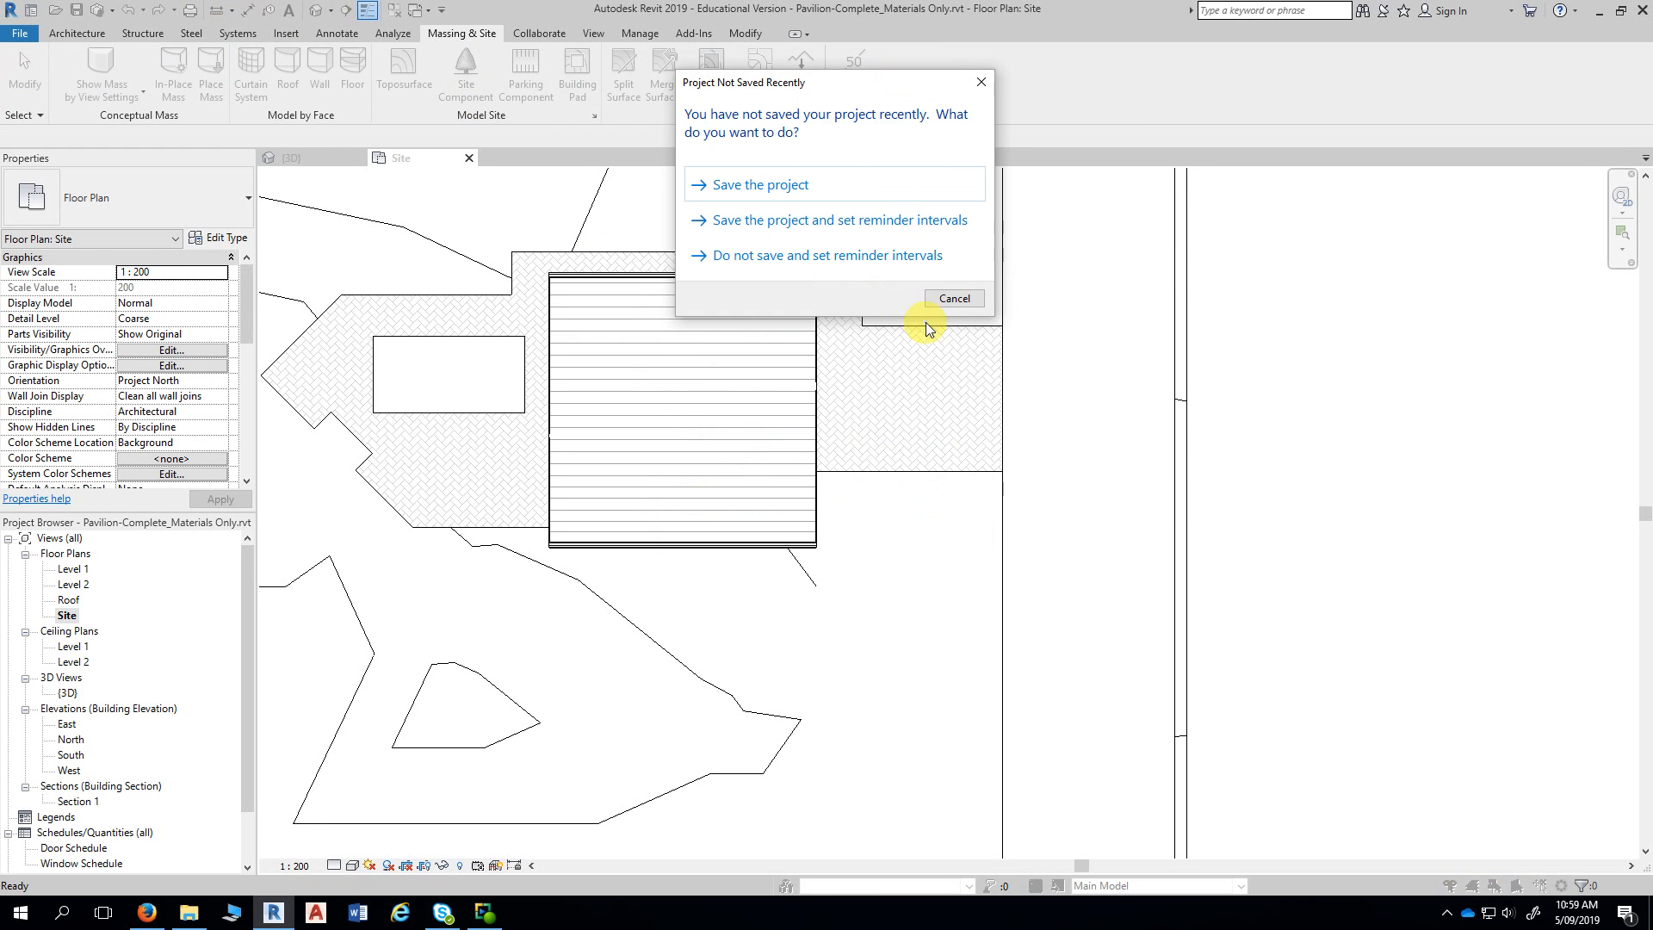
left_click(953, 298)
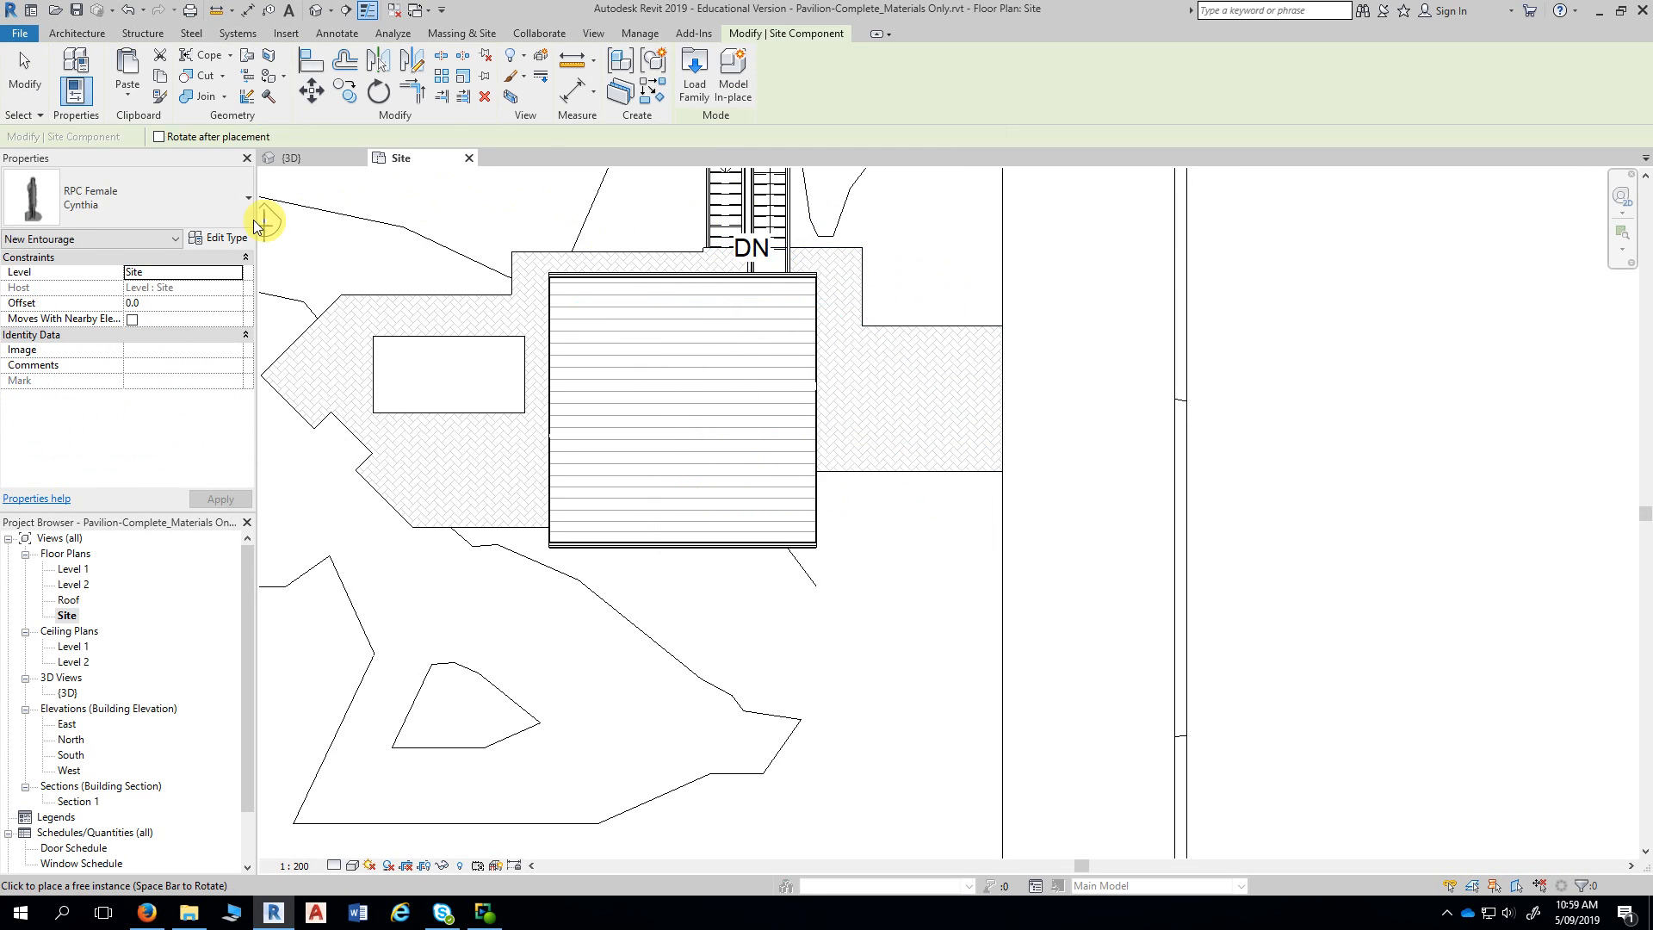
- Review the loaded RPC Female and RPC Male types and choose RPC Beetle as the component type
left_click(212, 209)
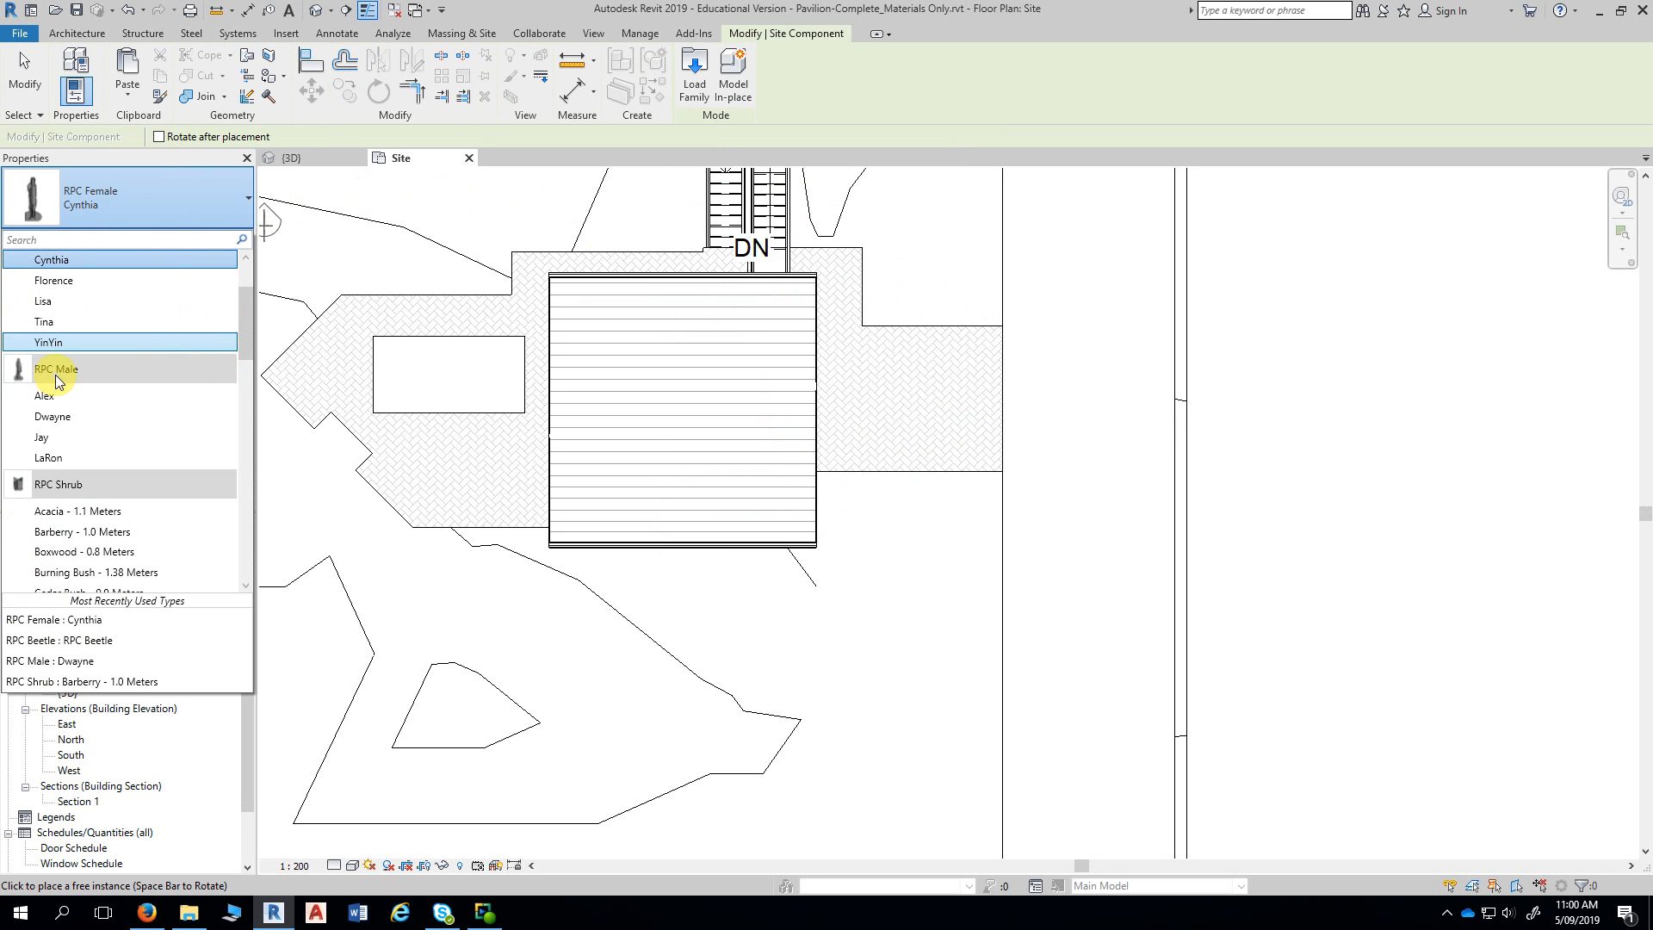
scroll(119, 379, "up", 1)
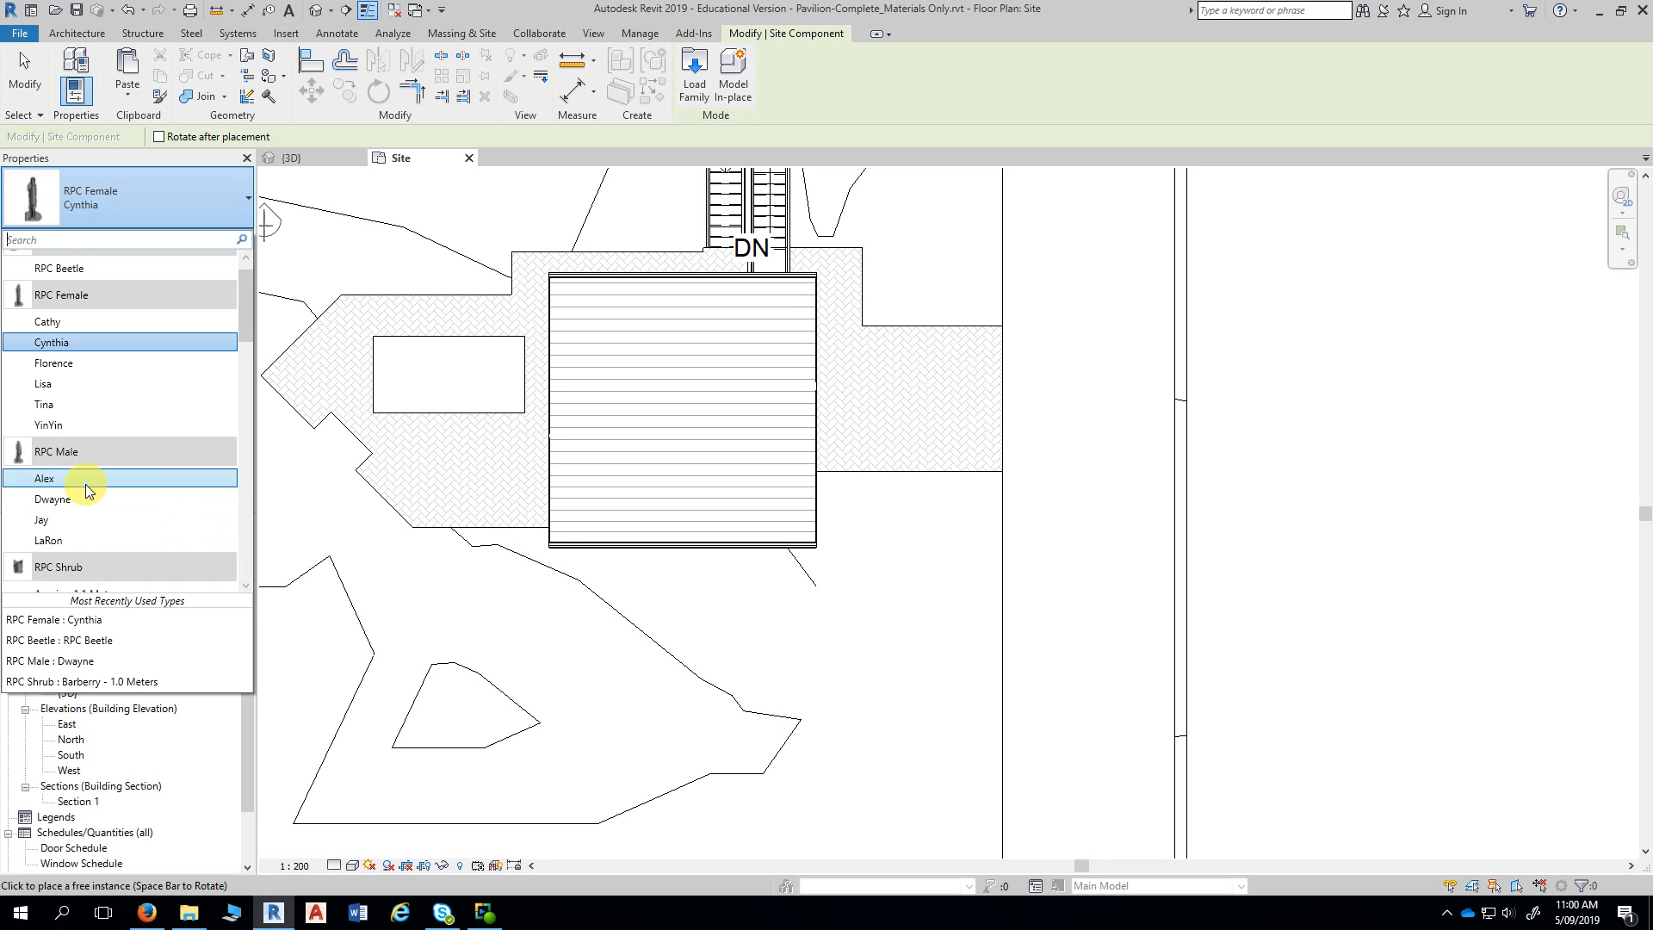
scroll(86, 484, "up", 1)
mouse_move(69, 297)
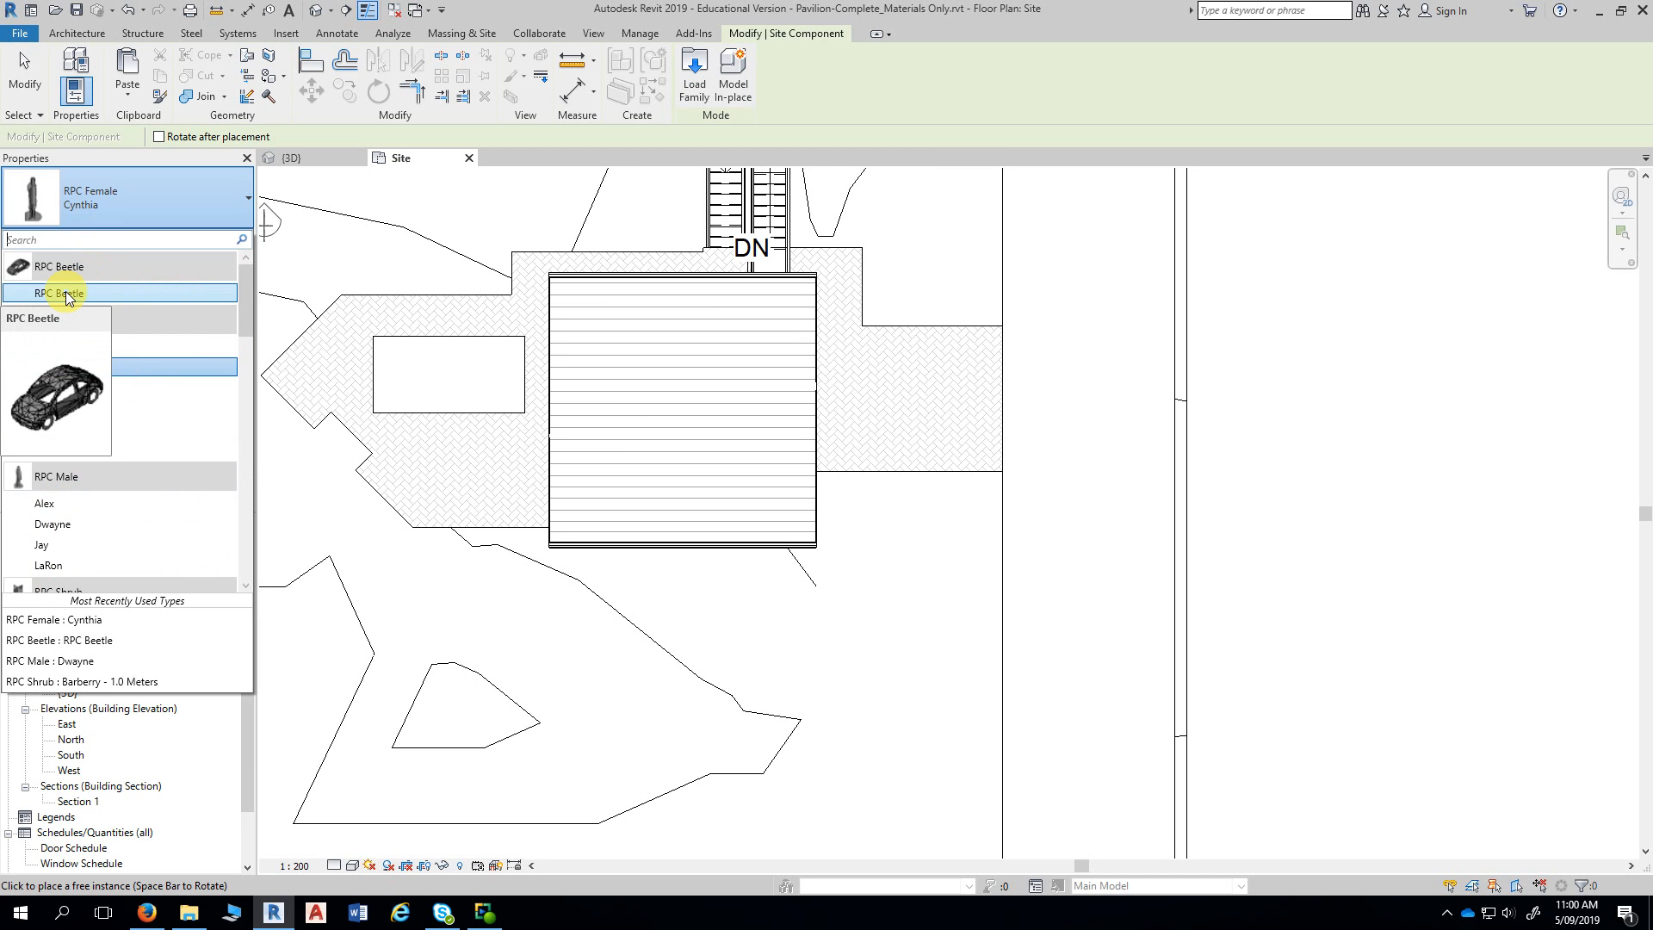
left_click(69, 294)
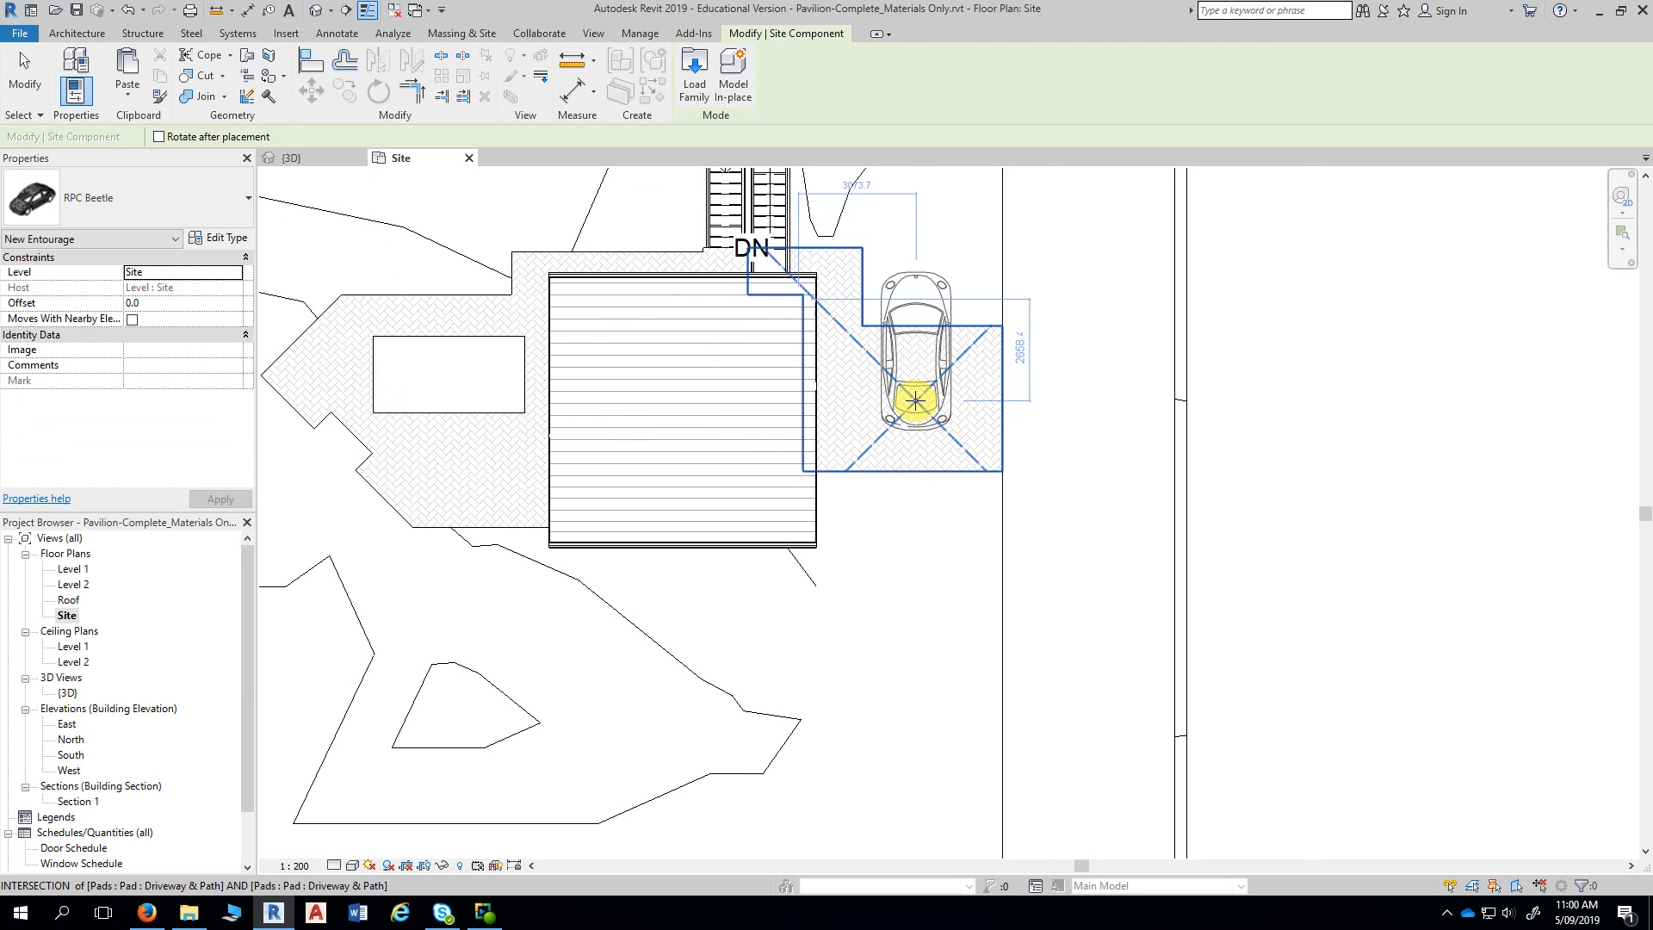
- Place the RPC Beetle on the driveway pad beside the roof, rotated horizontally with its front towards the building, and end the command
scroll(913, 434, "up", 3)
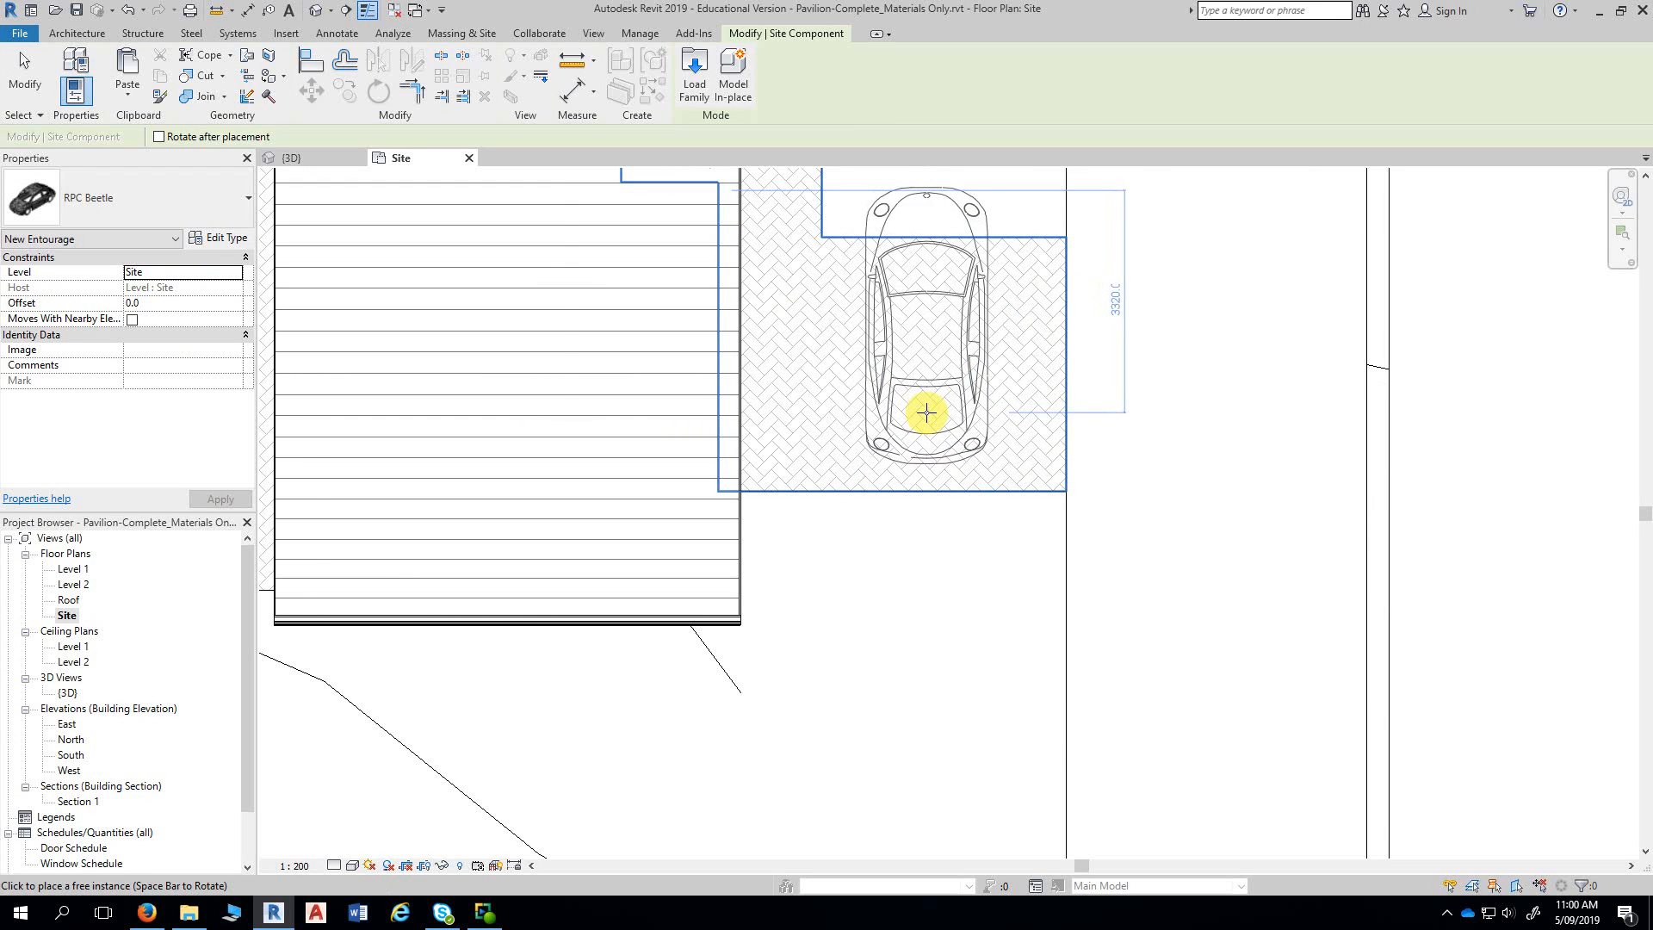
key("space")
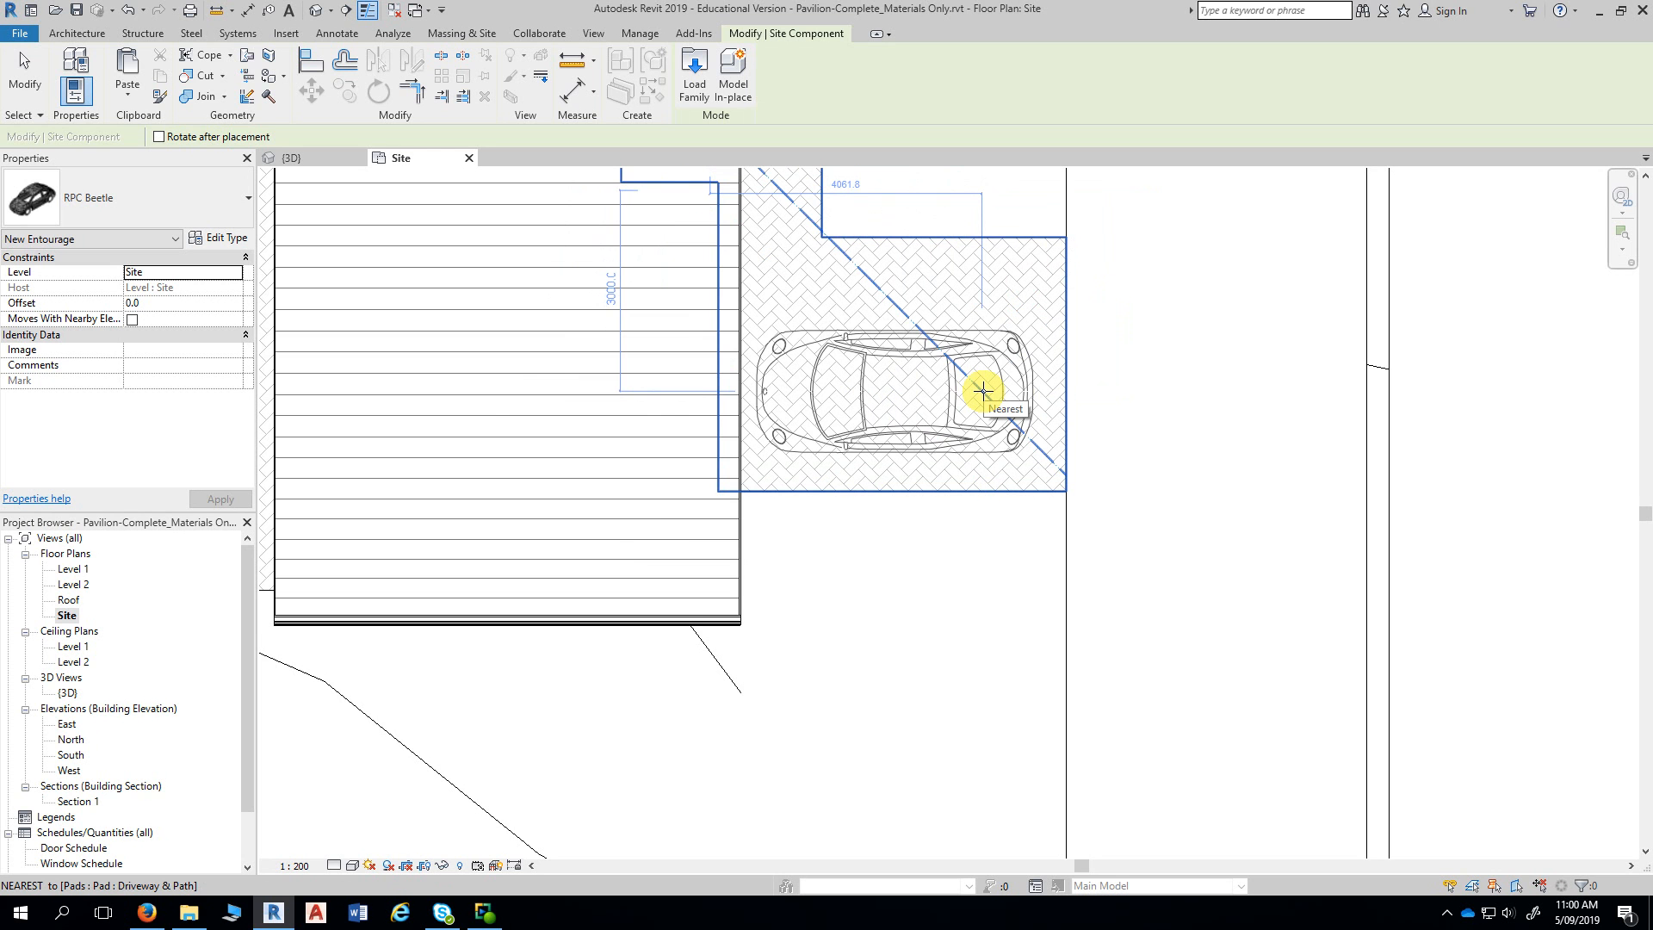
key("space")
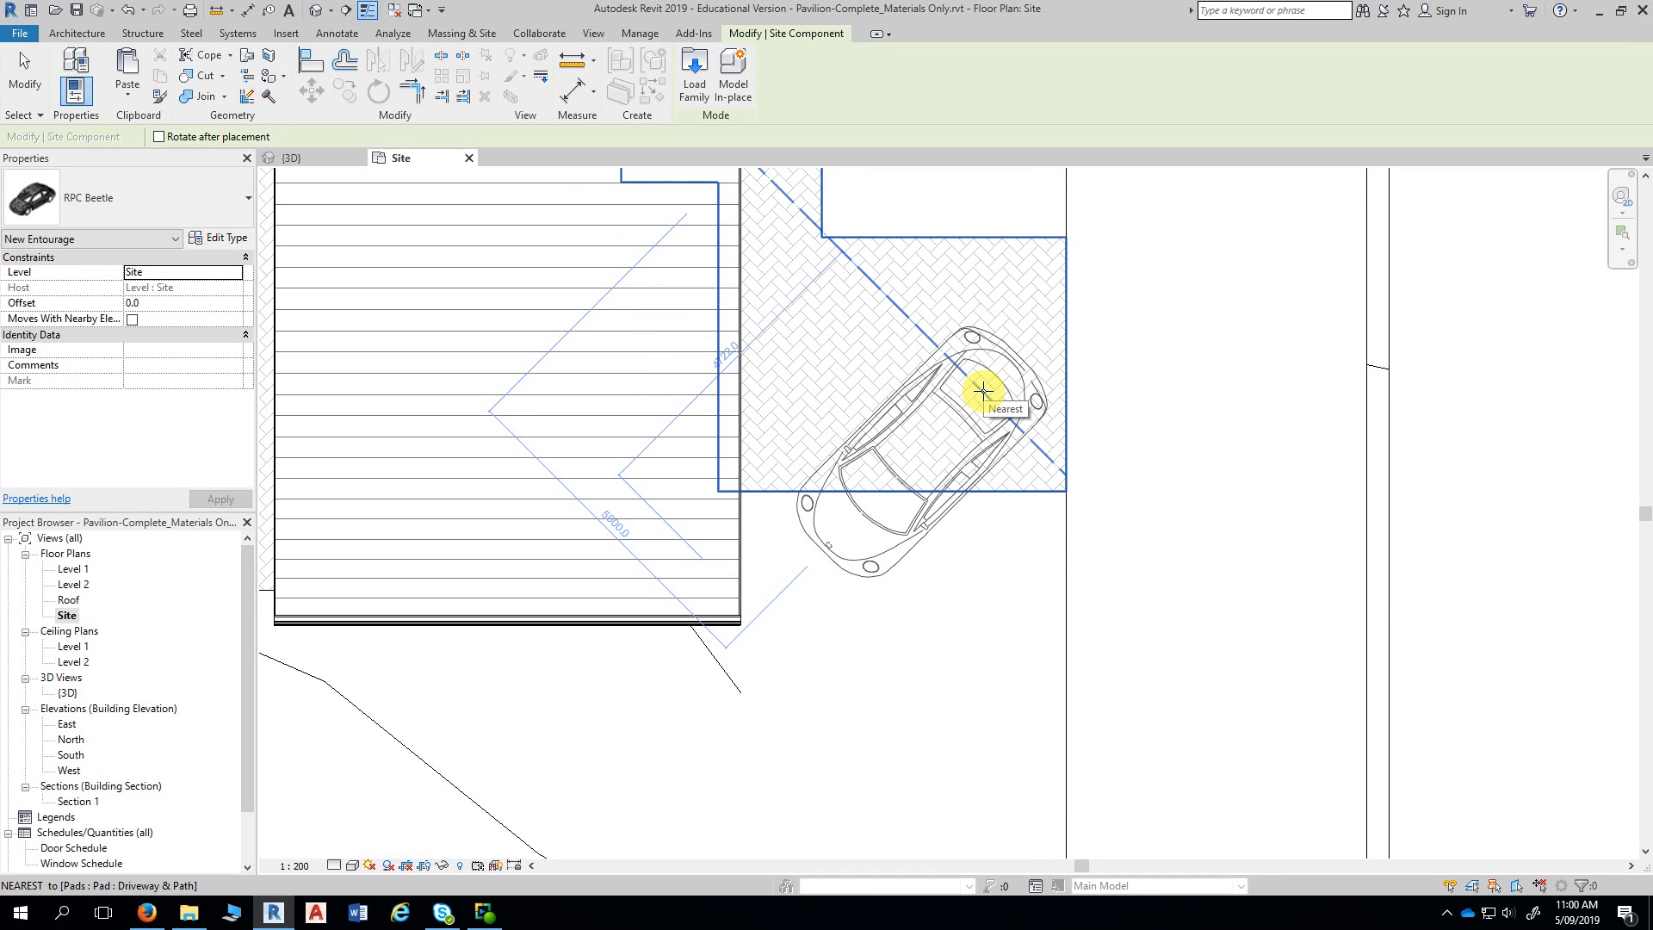
key("space")
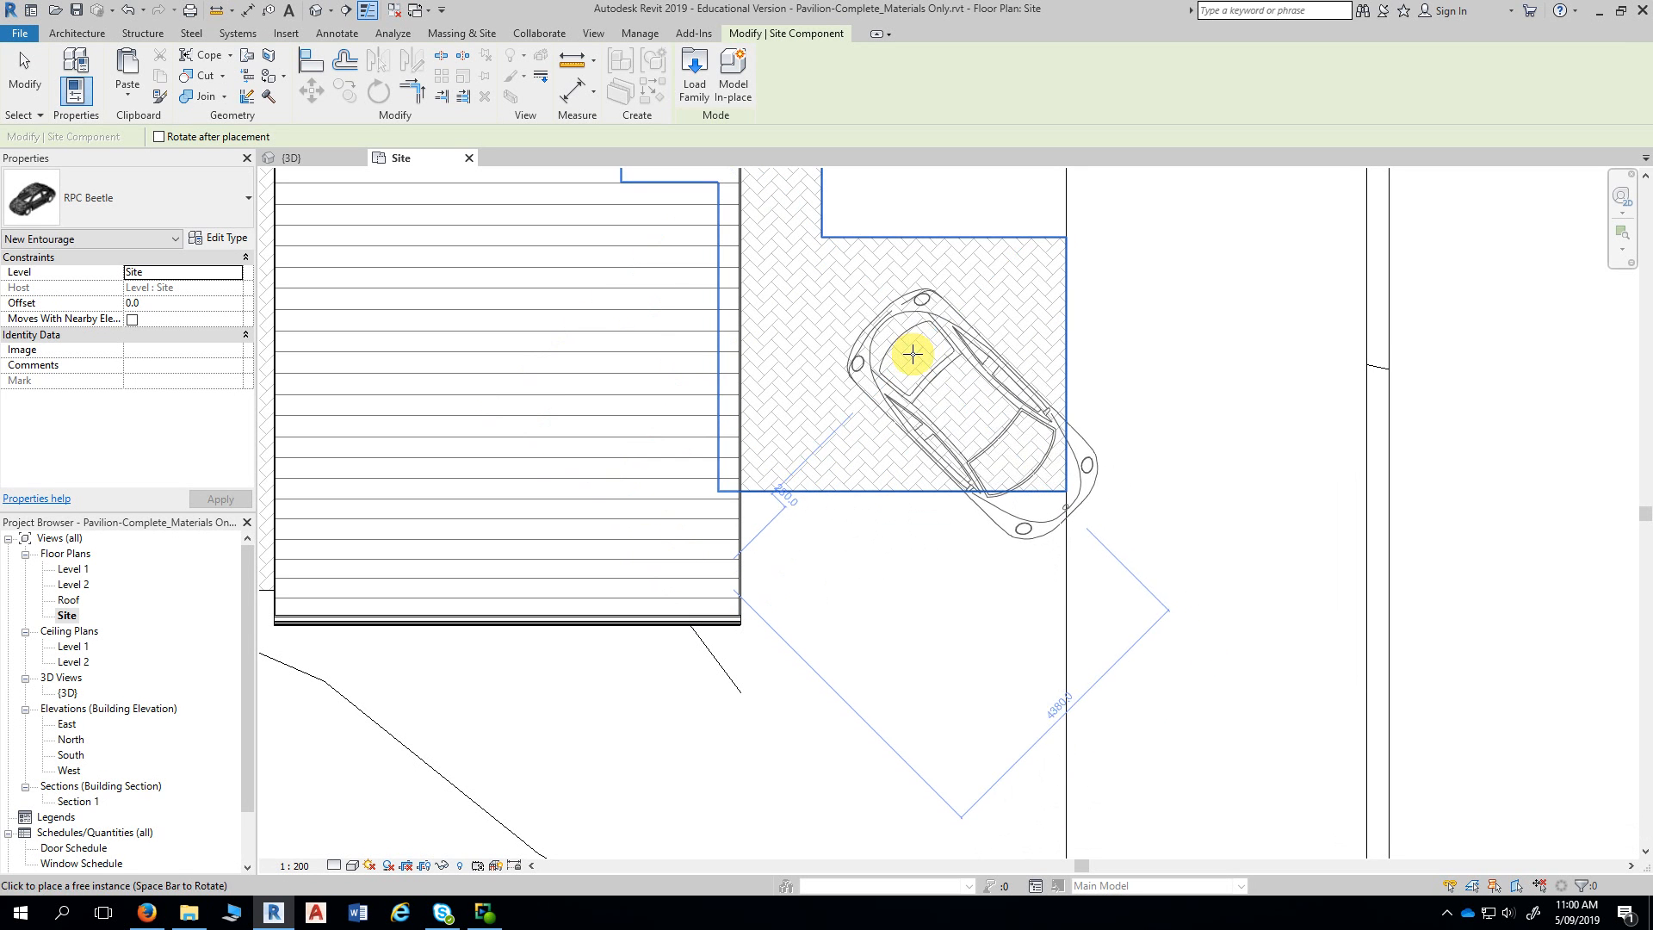
key("space")
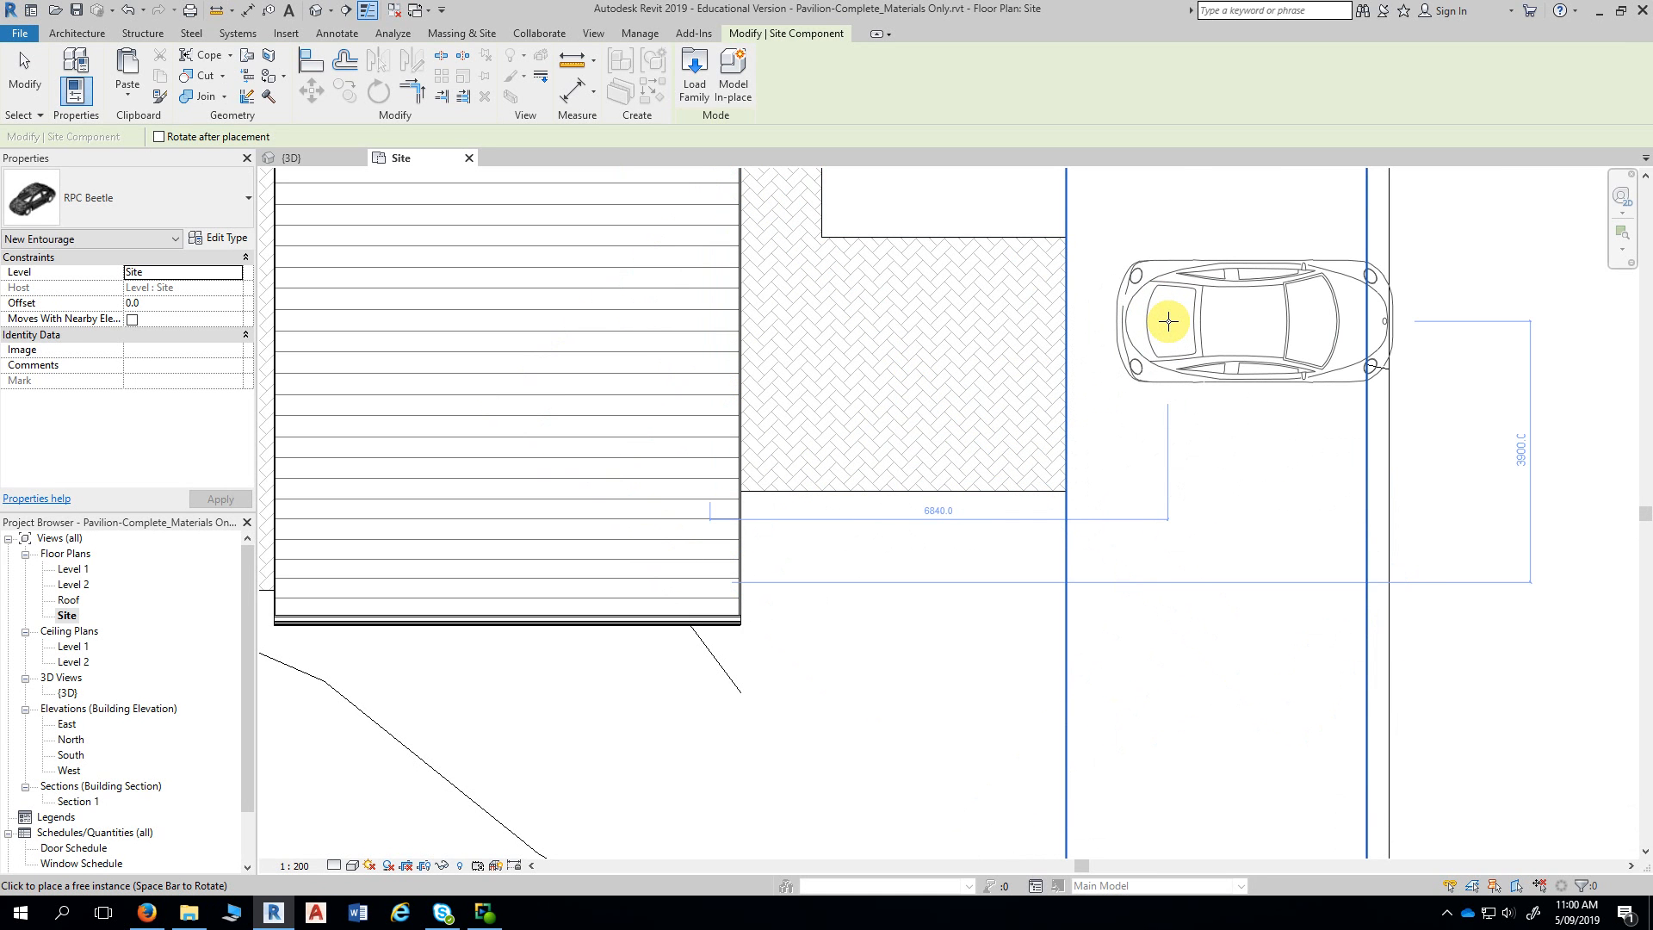
key("space")
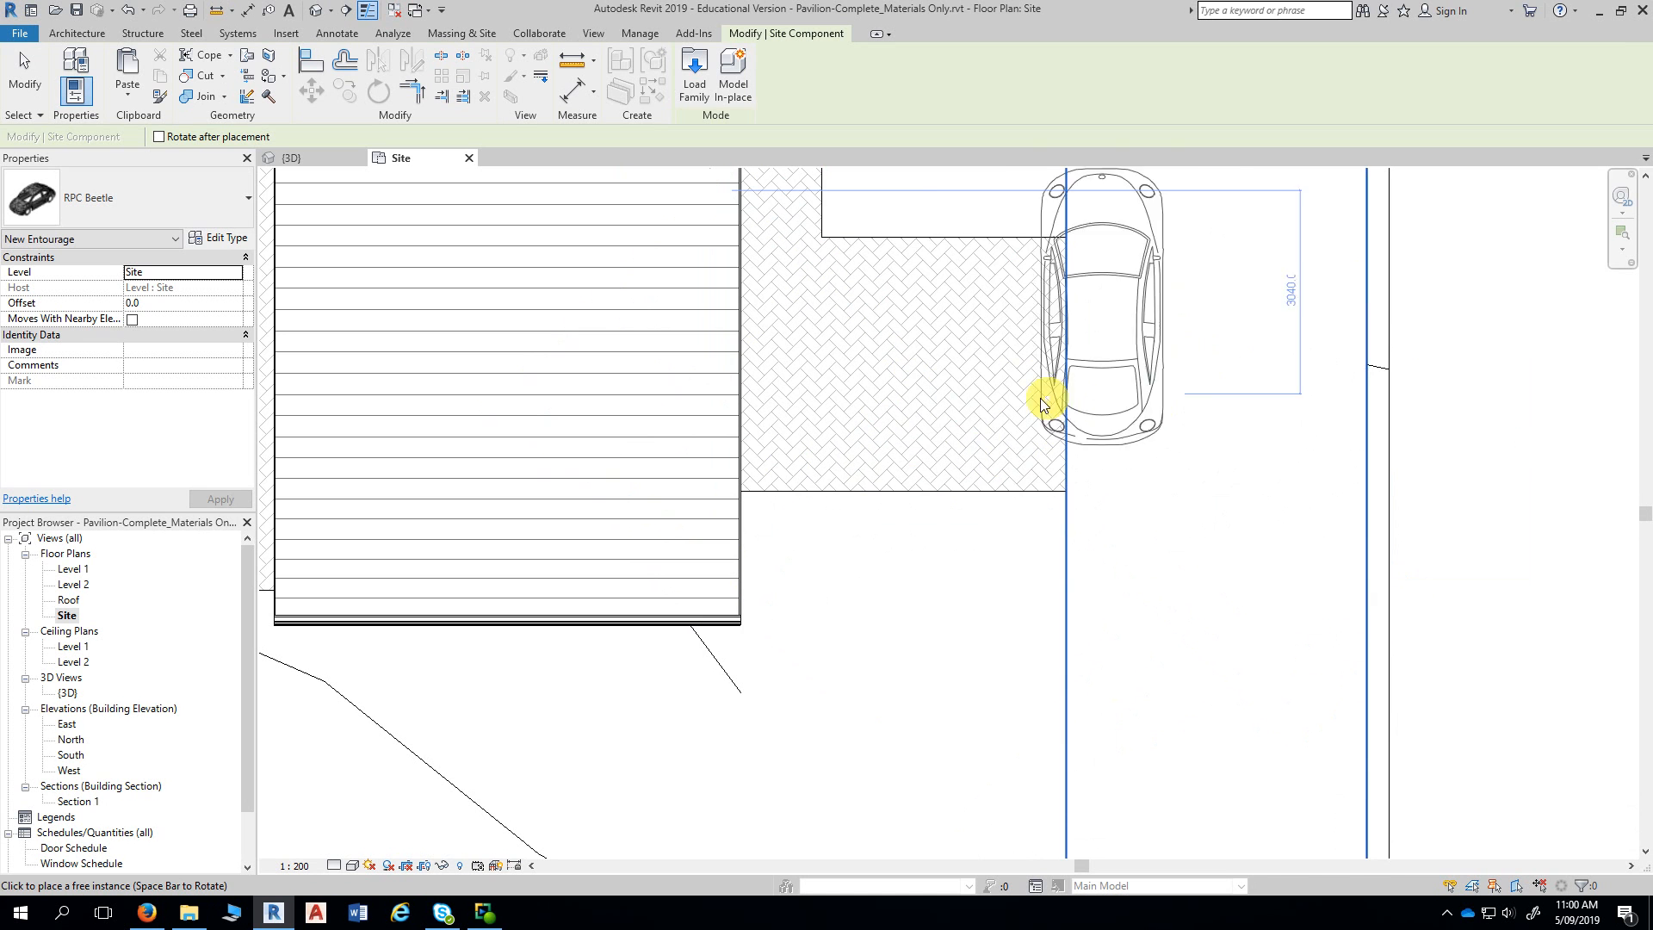
key("space")
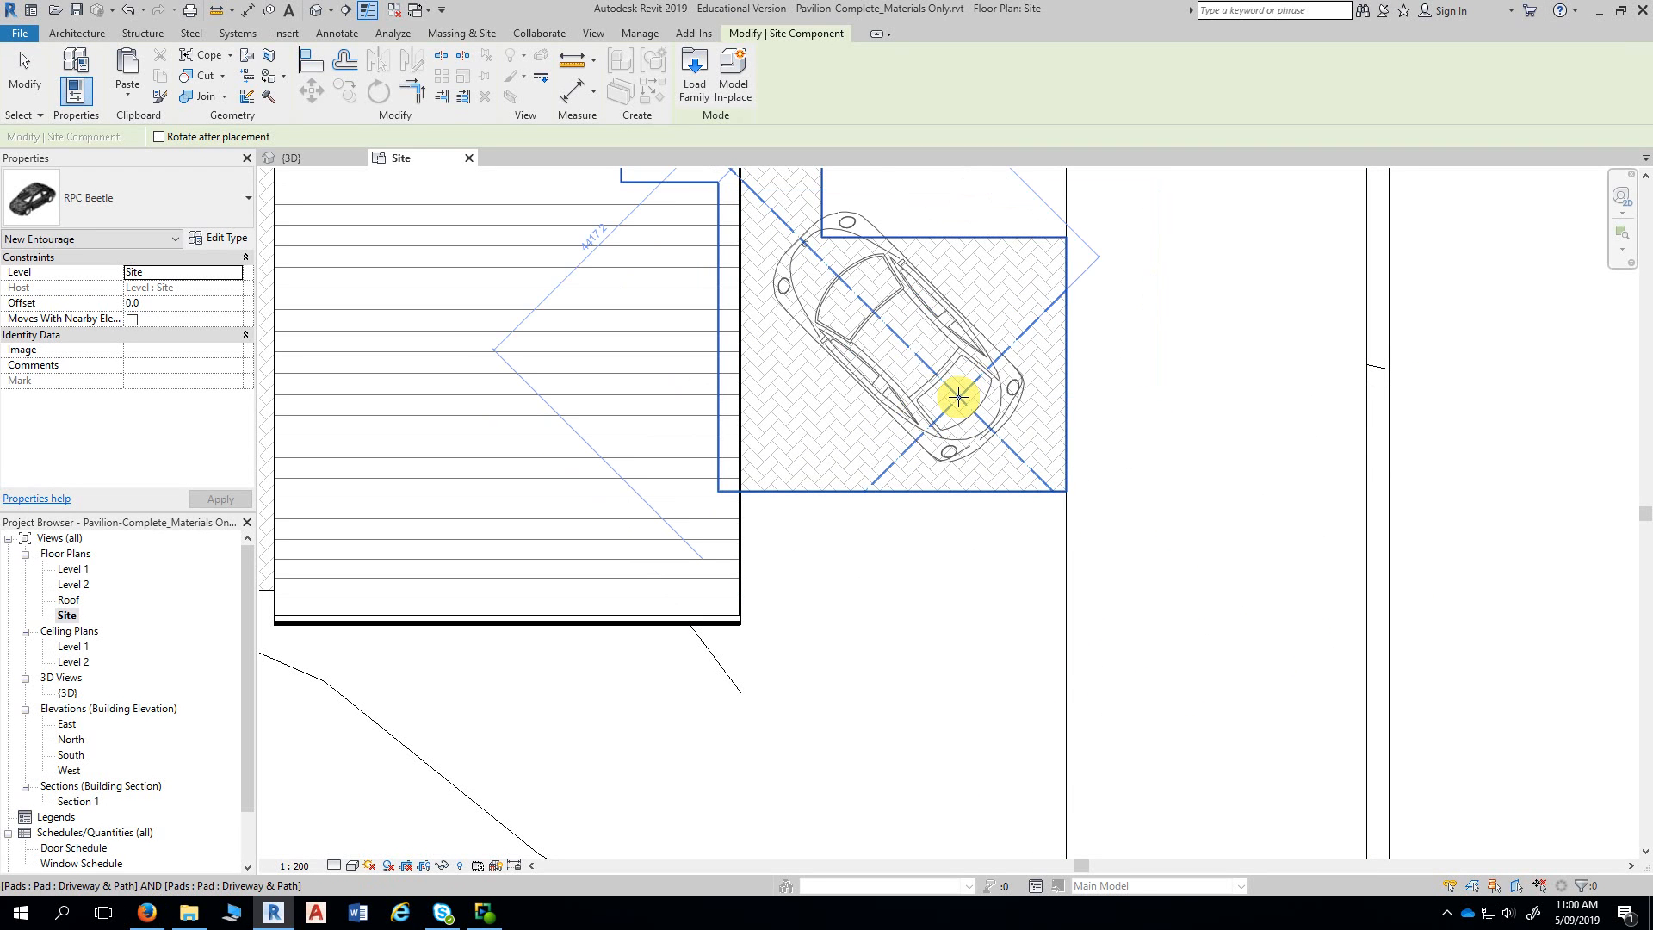
key("space")
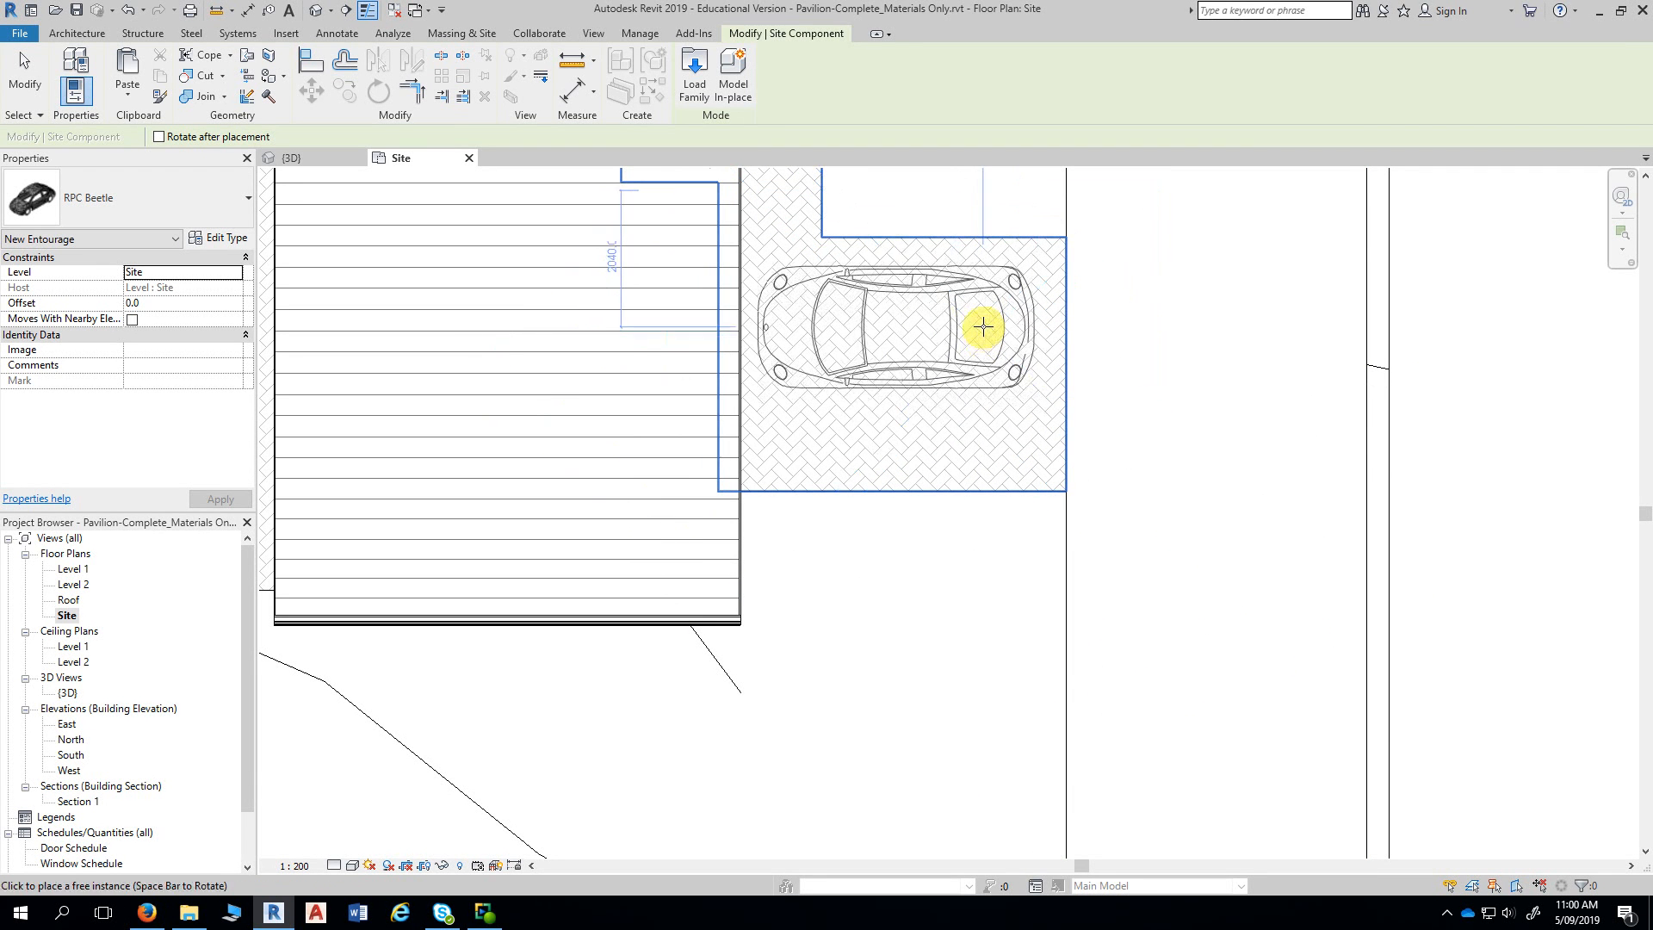
left_click(983, 322)
key("Escape")
key("Escape")
scroll(1228, 531, "down", 2)
scroll(1228, 531, "down", 1)
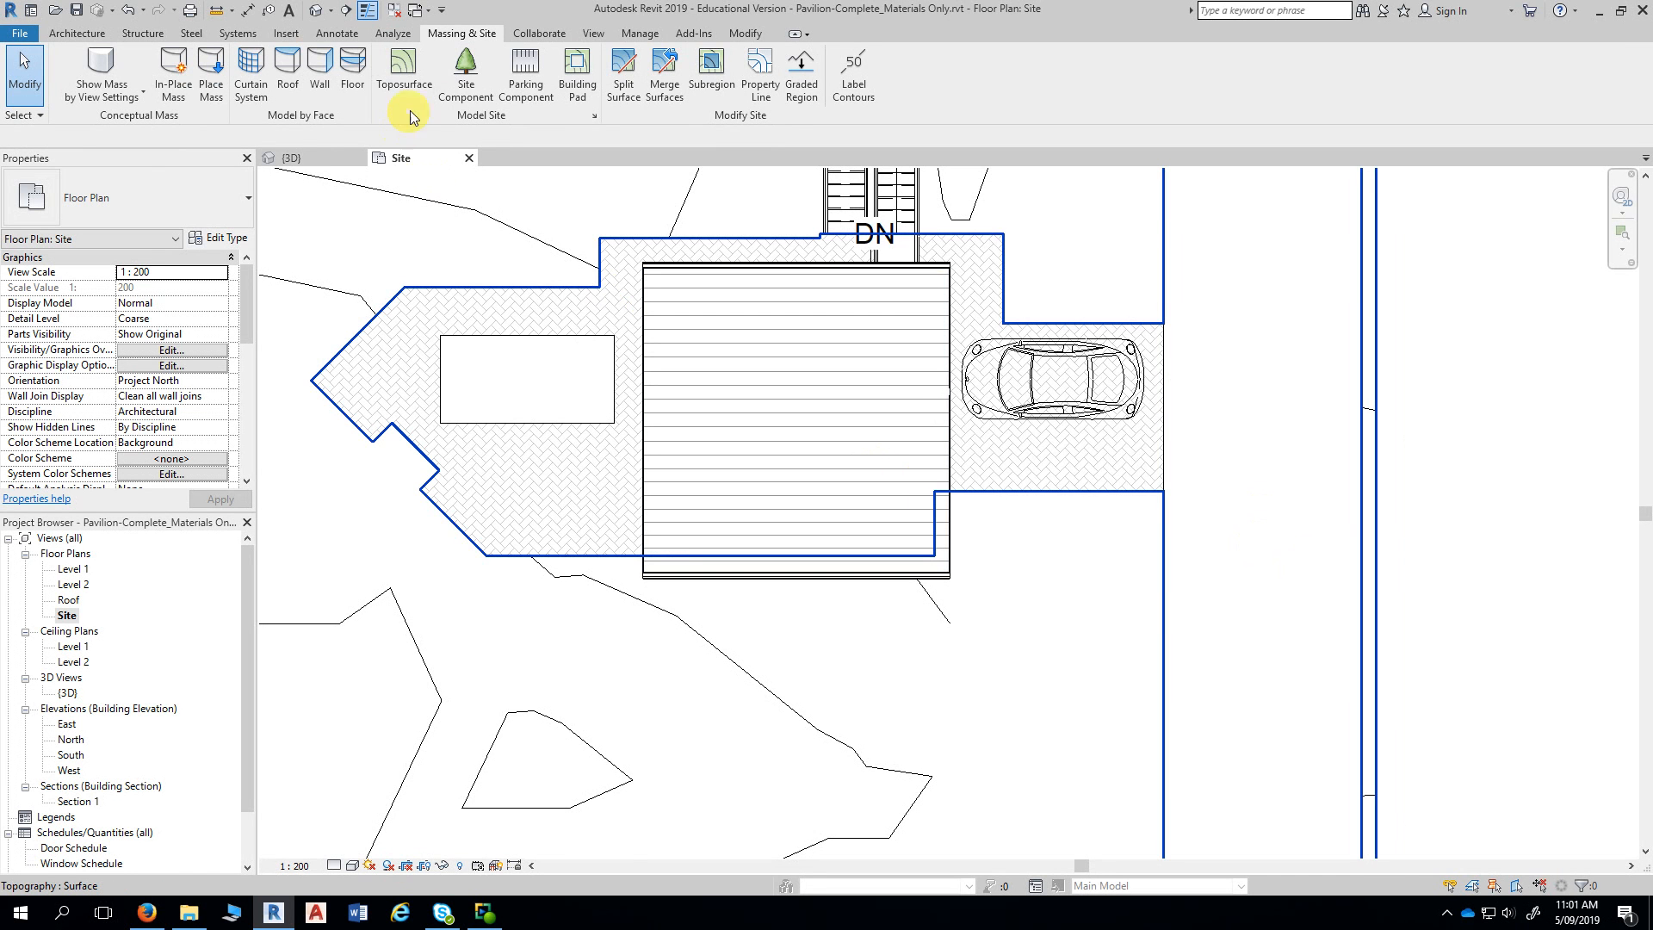
- Review the family types offered by the general Place a Component command, including the kitchen, desk and RPC entries
left_click(74, 34)
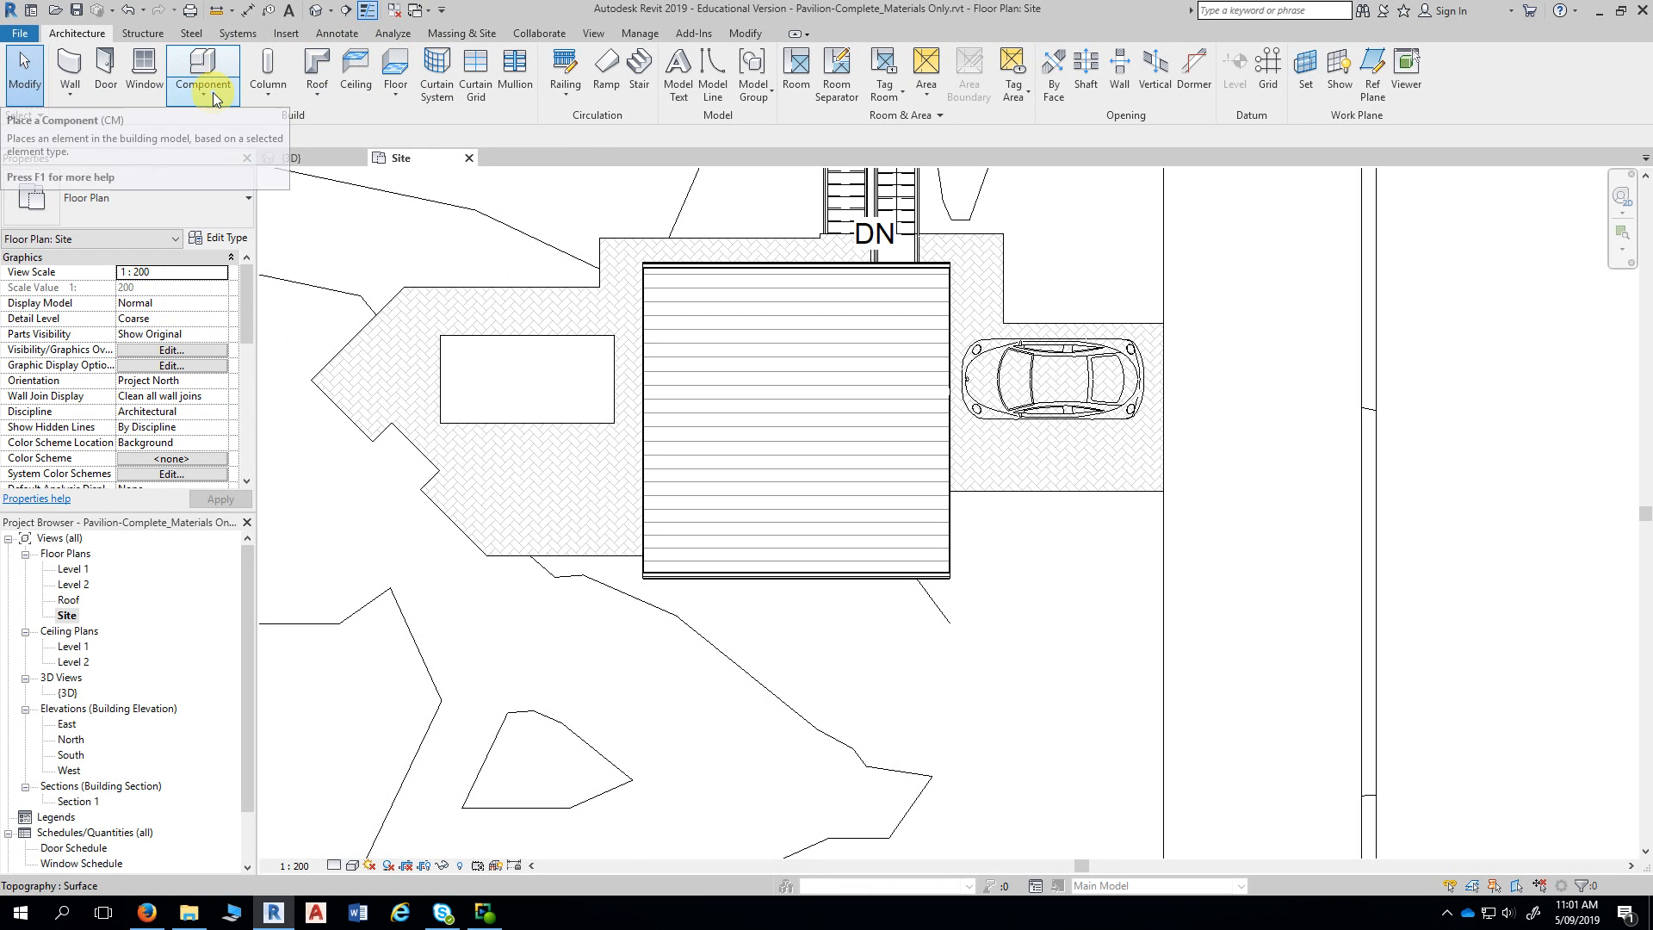
left_click(311, 188)
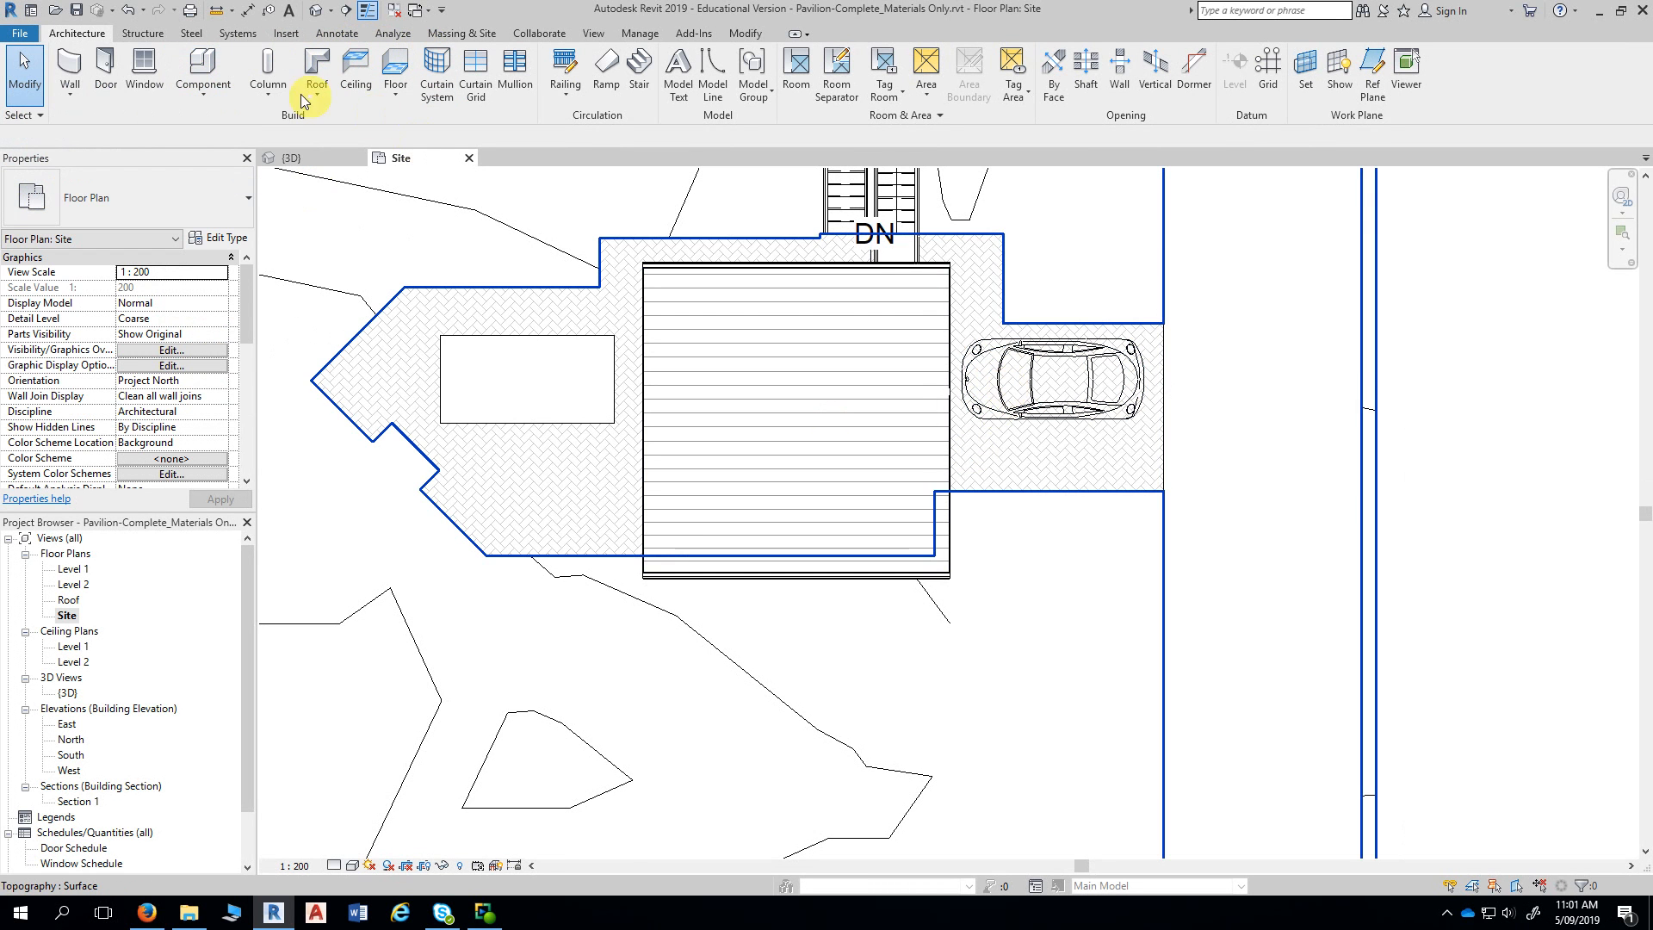
left_click(205, 72)
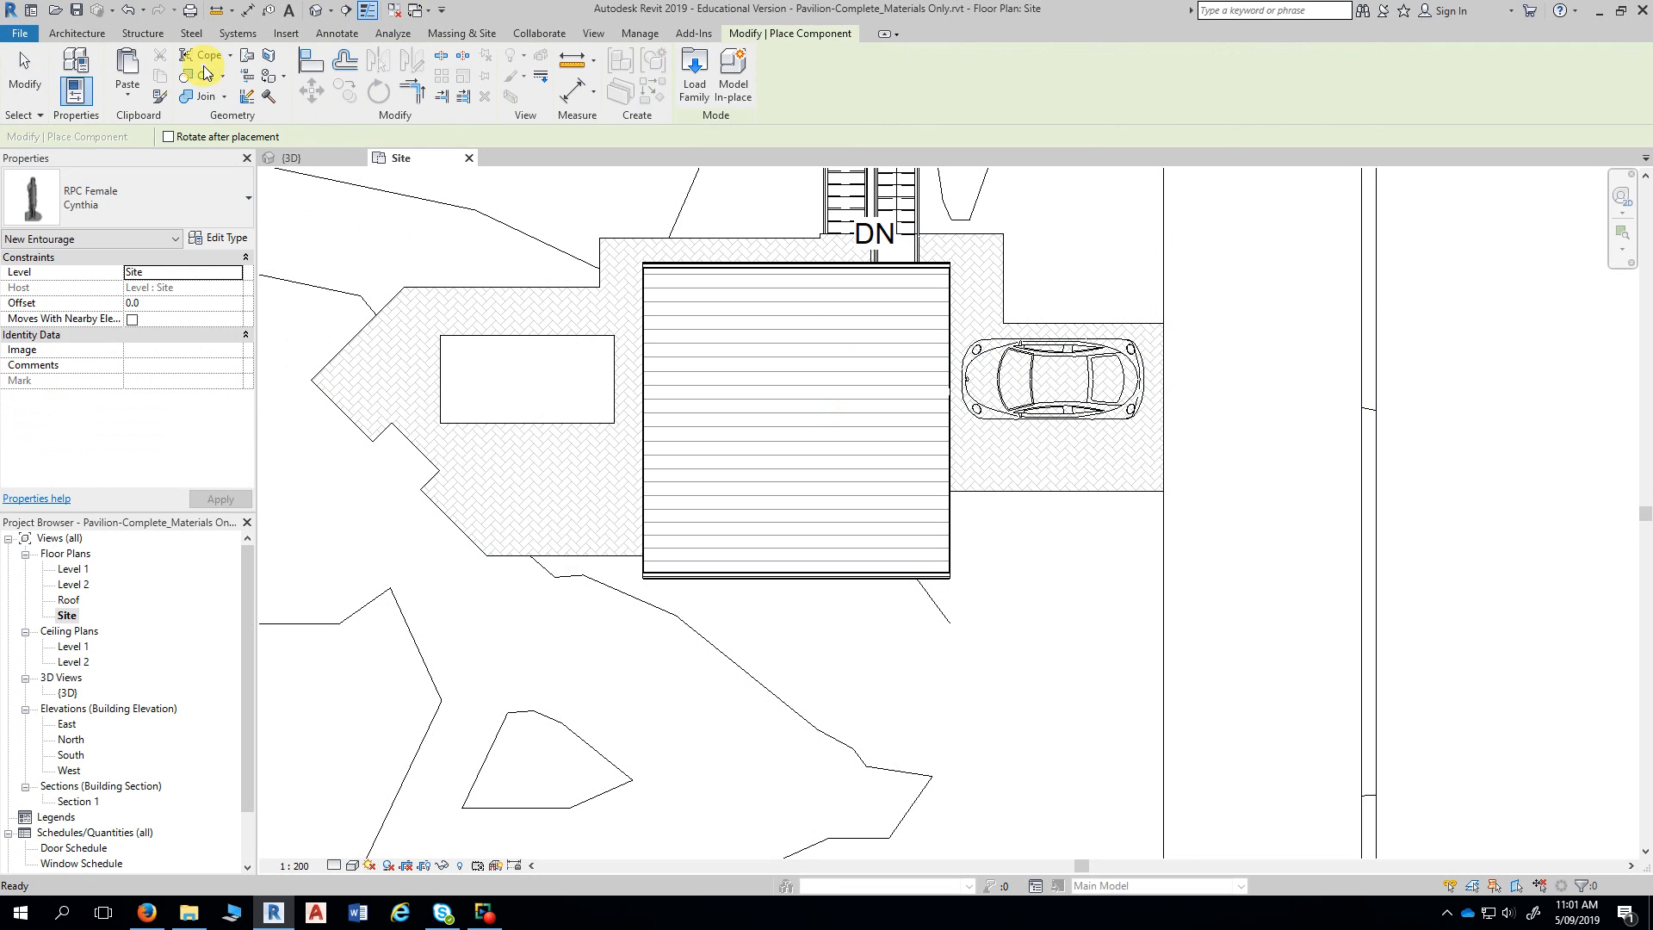
left_click(177, 195)
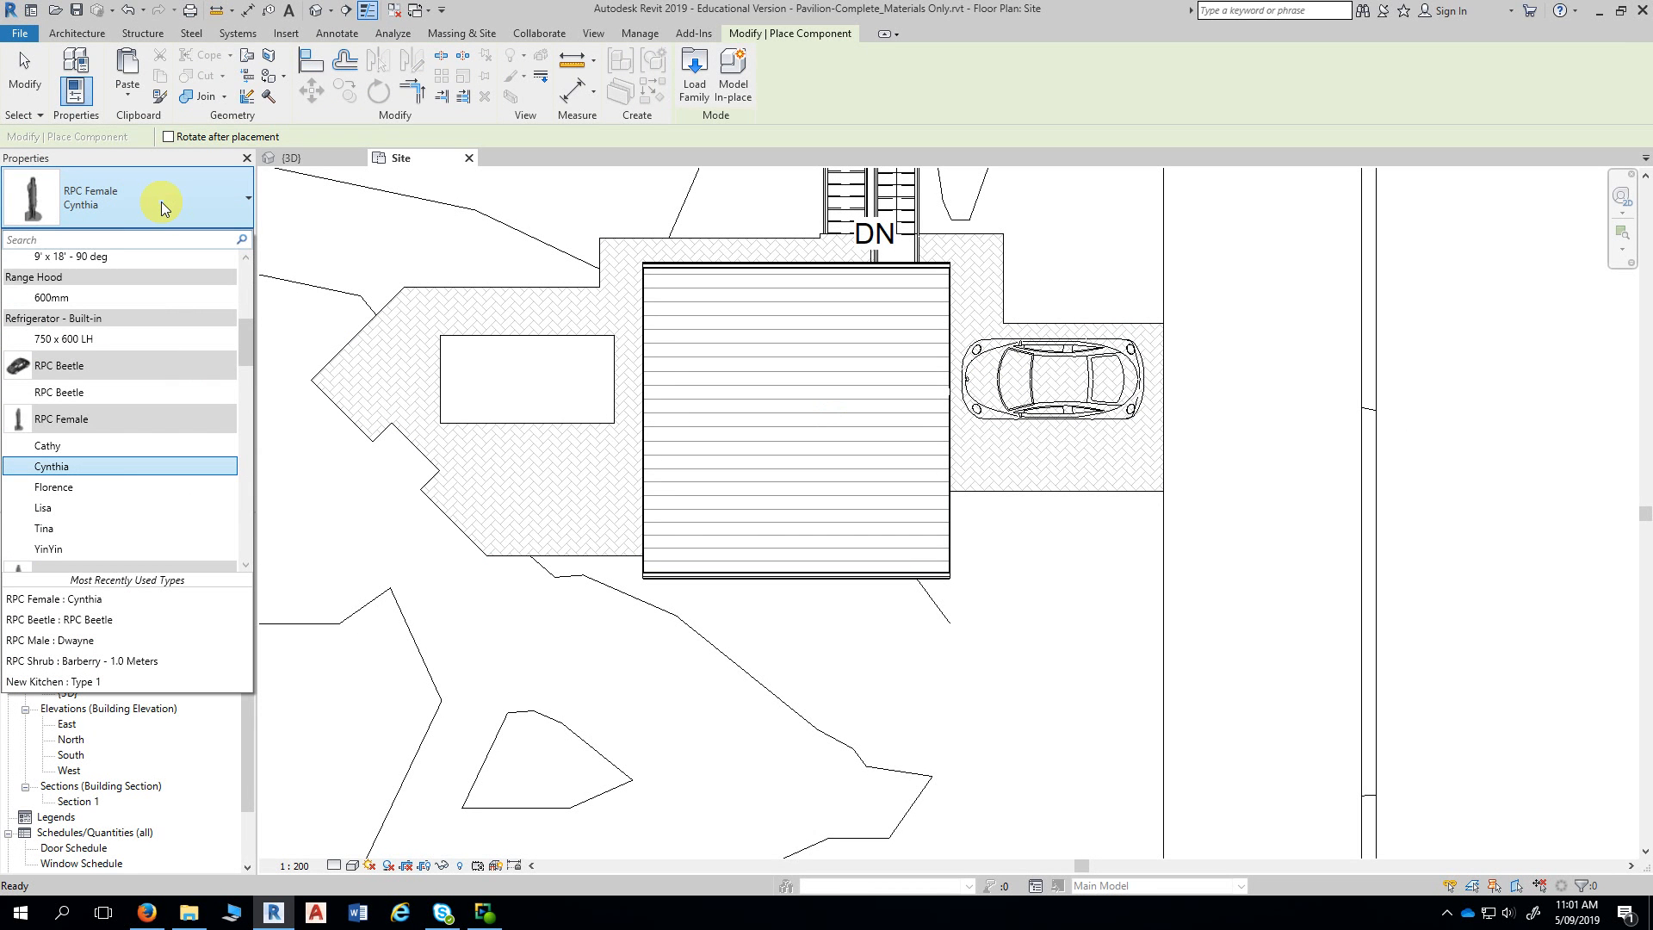
left_click_drag(248, 346, 232, 281)
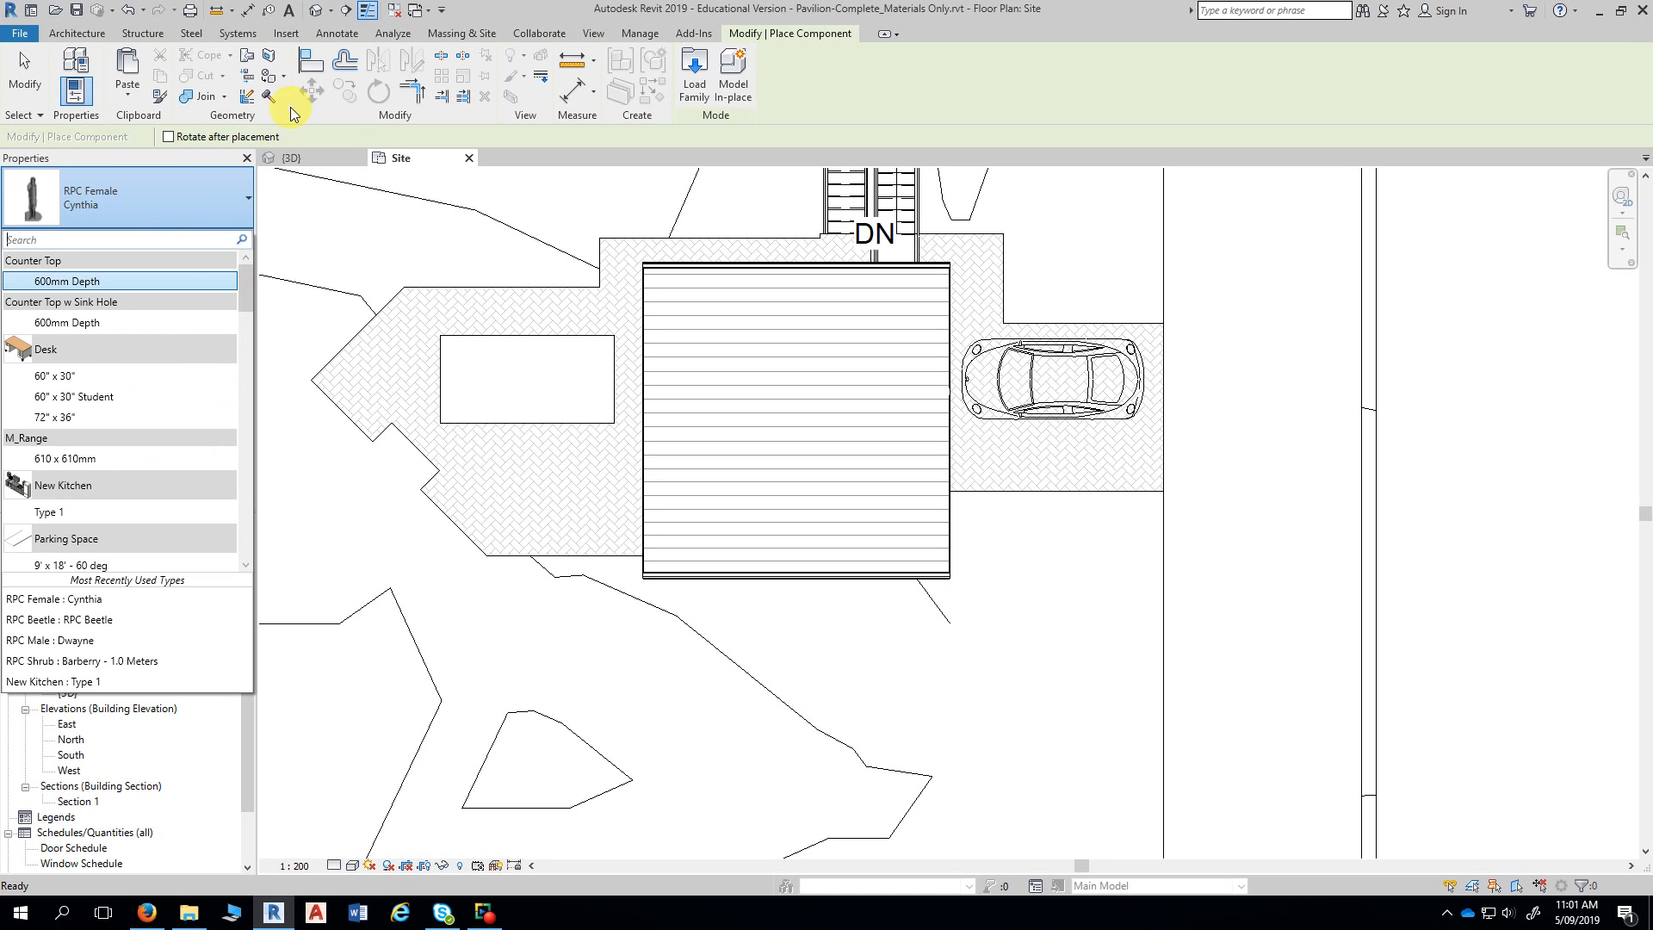
- Start a new site component and choose the RPC Female type Florence
left_click(461, 33)
left_click(474, 85)
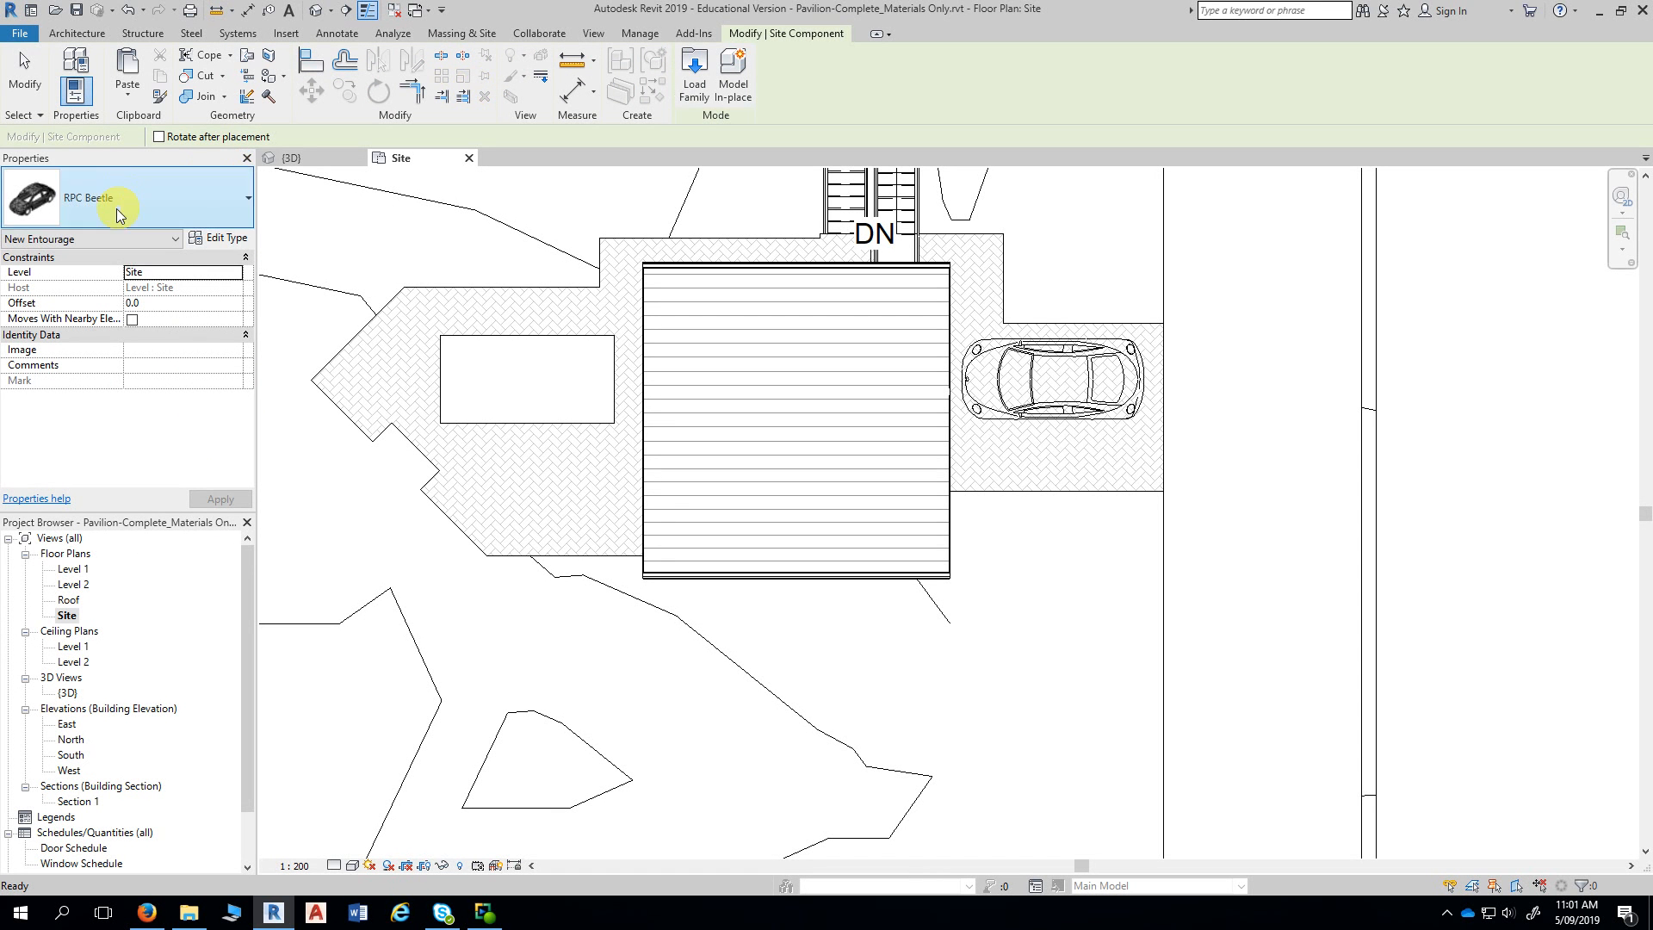
left_click(138, 194)
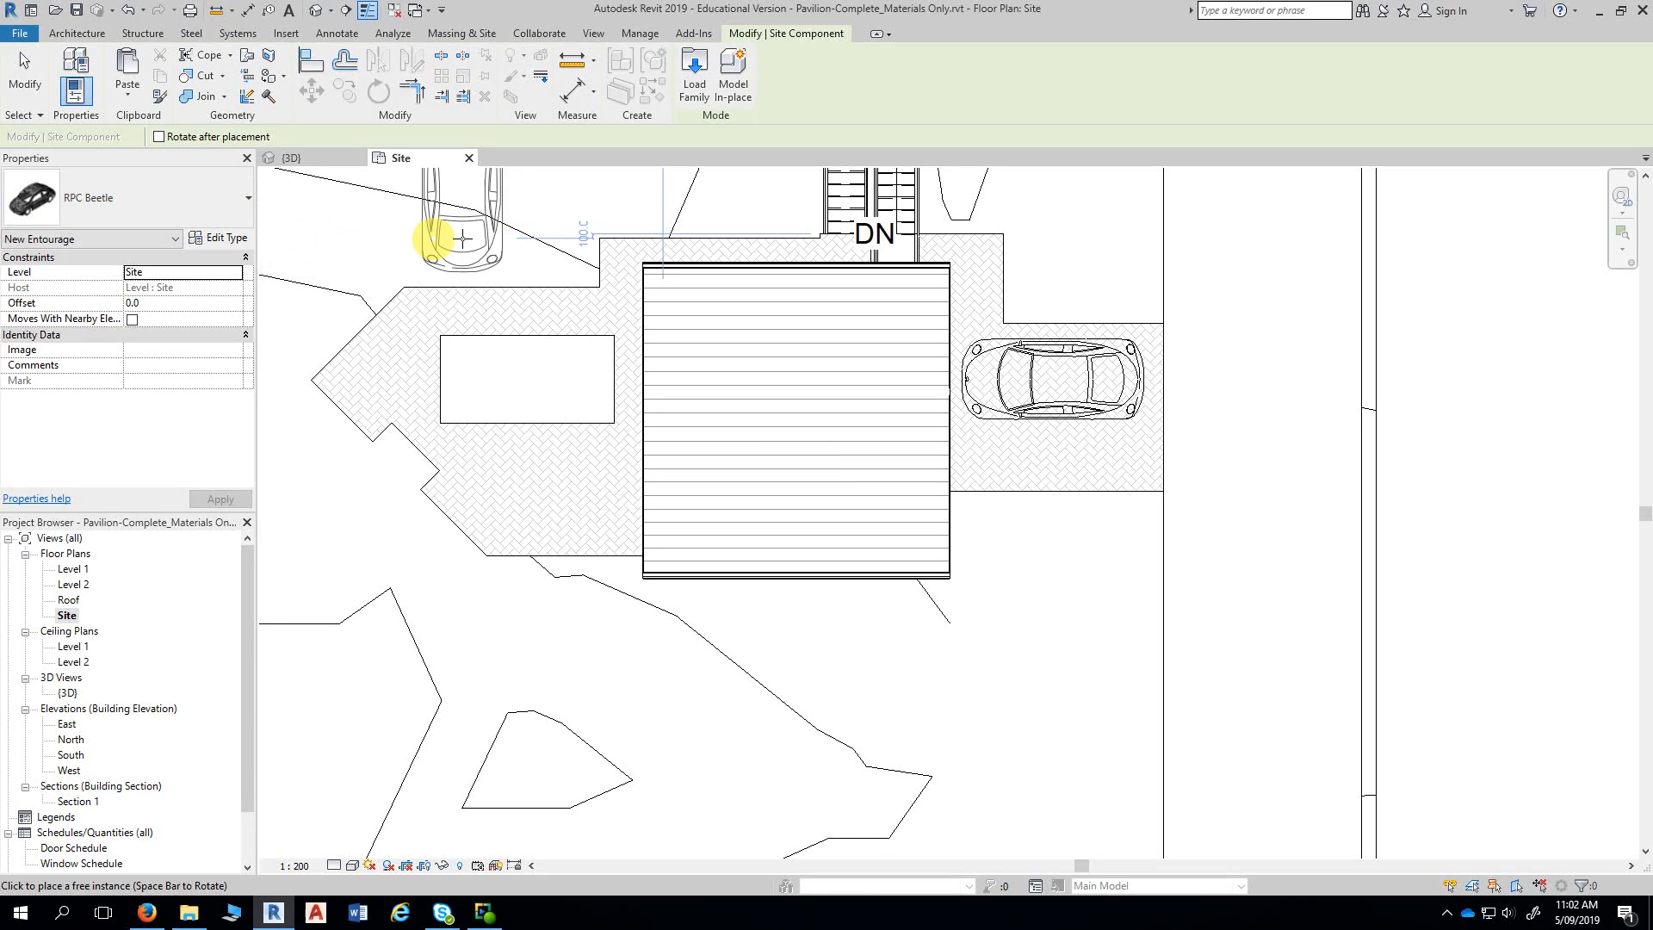
left_click(198, 213)
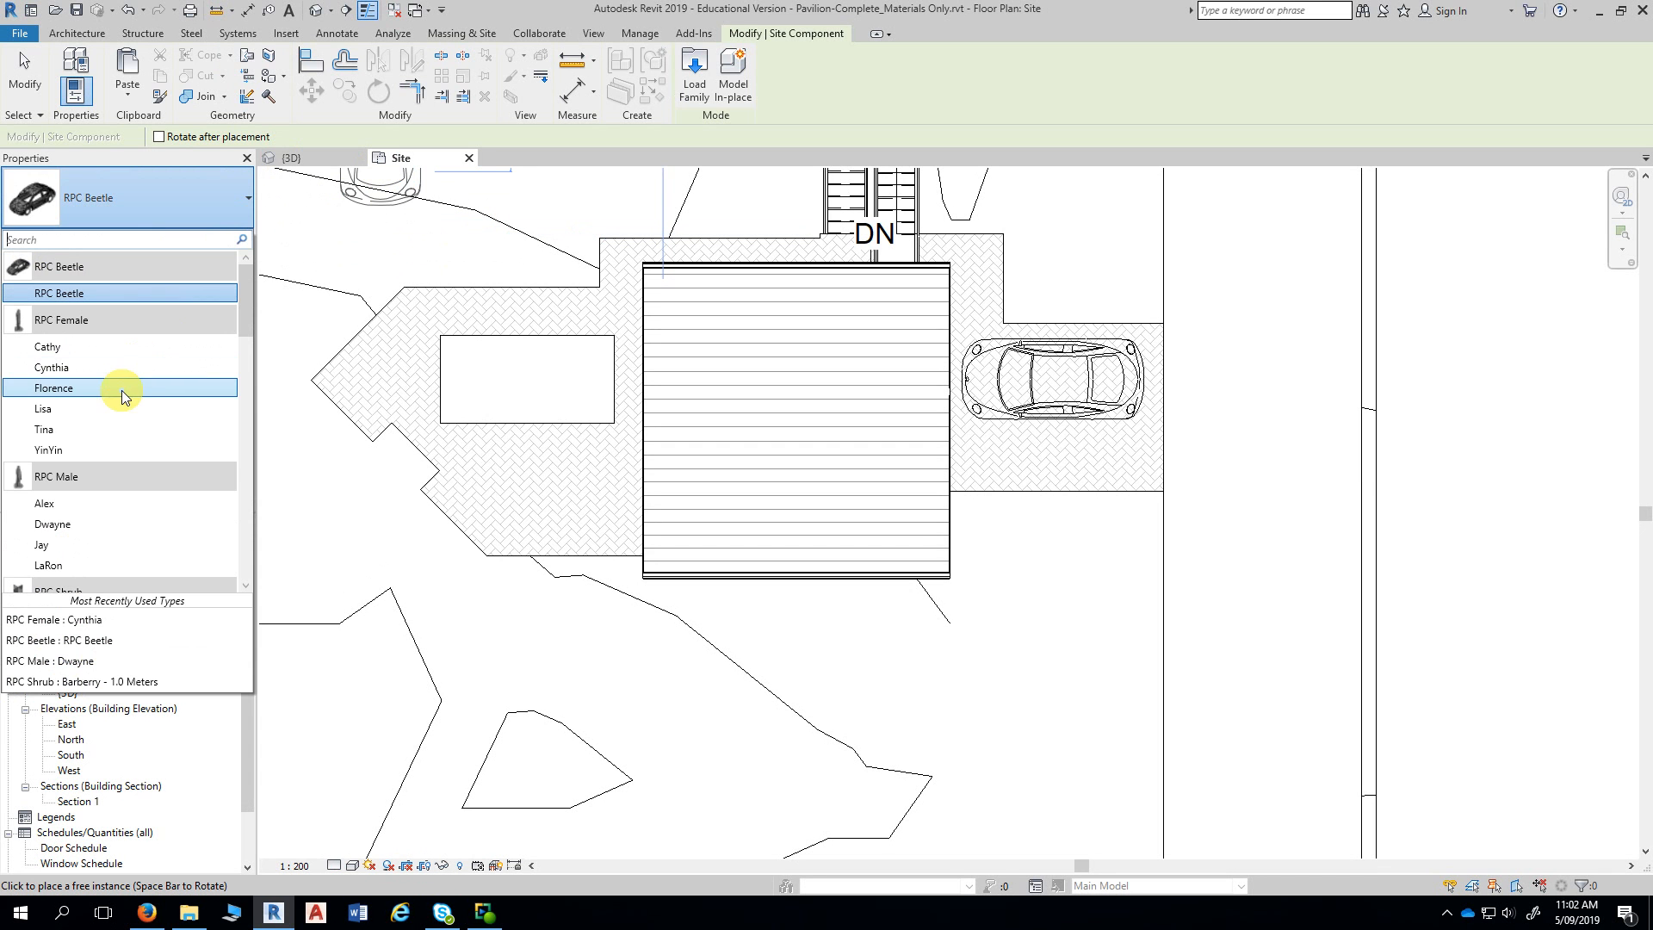
left_click(120, 369)
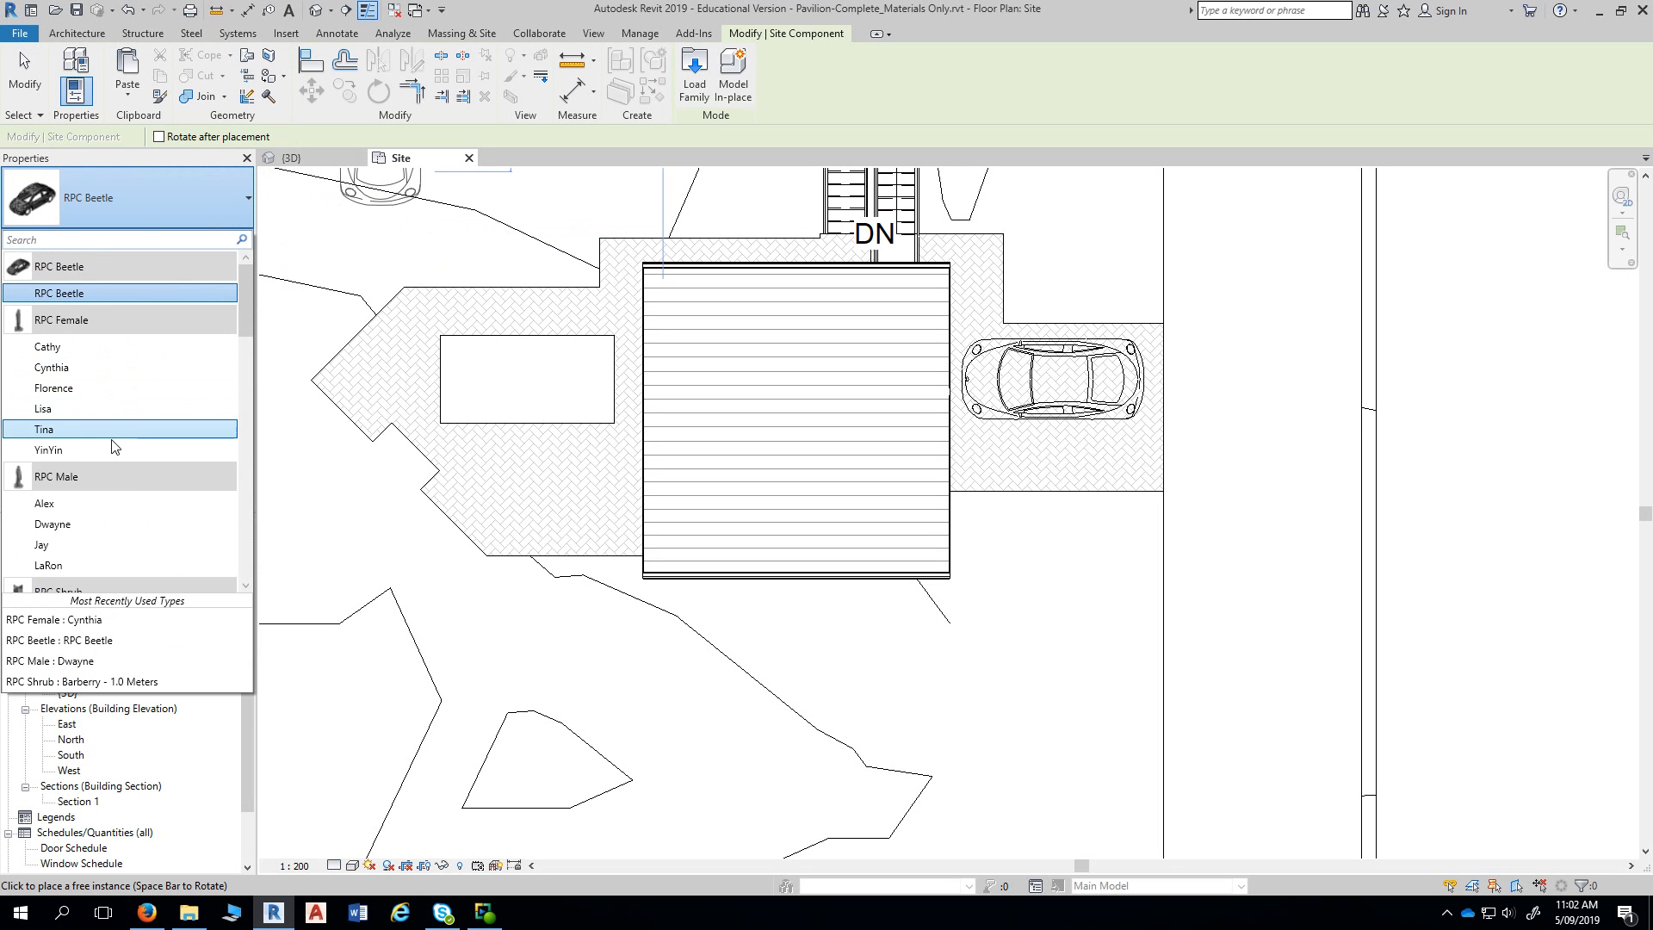
left_click(75, 391)
- Place the Florence figure on the path just above the car, rotated so its symbol points towards the car, and end the command
scroll(981, 307, "up", 3)
scroll(976, 266, "up", 2)
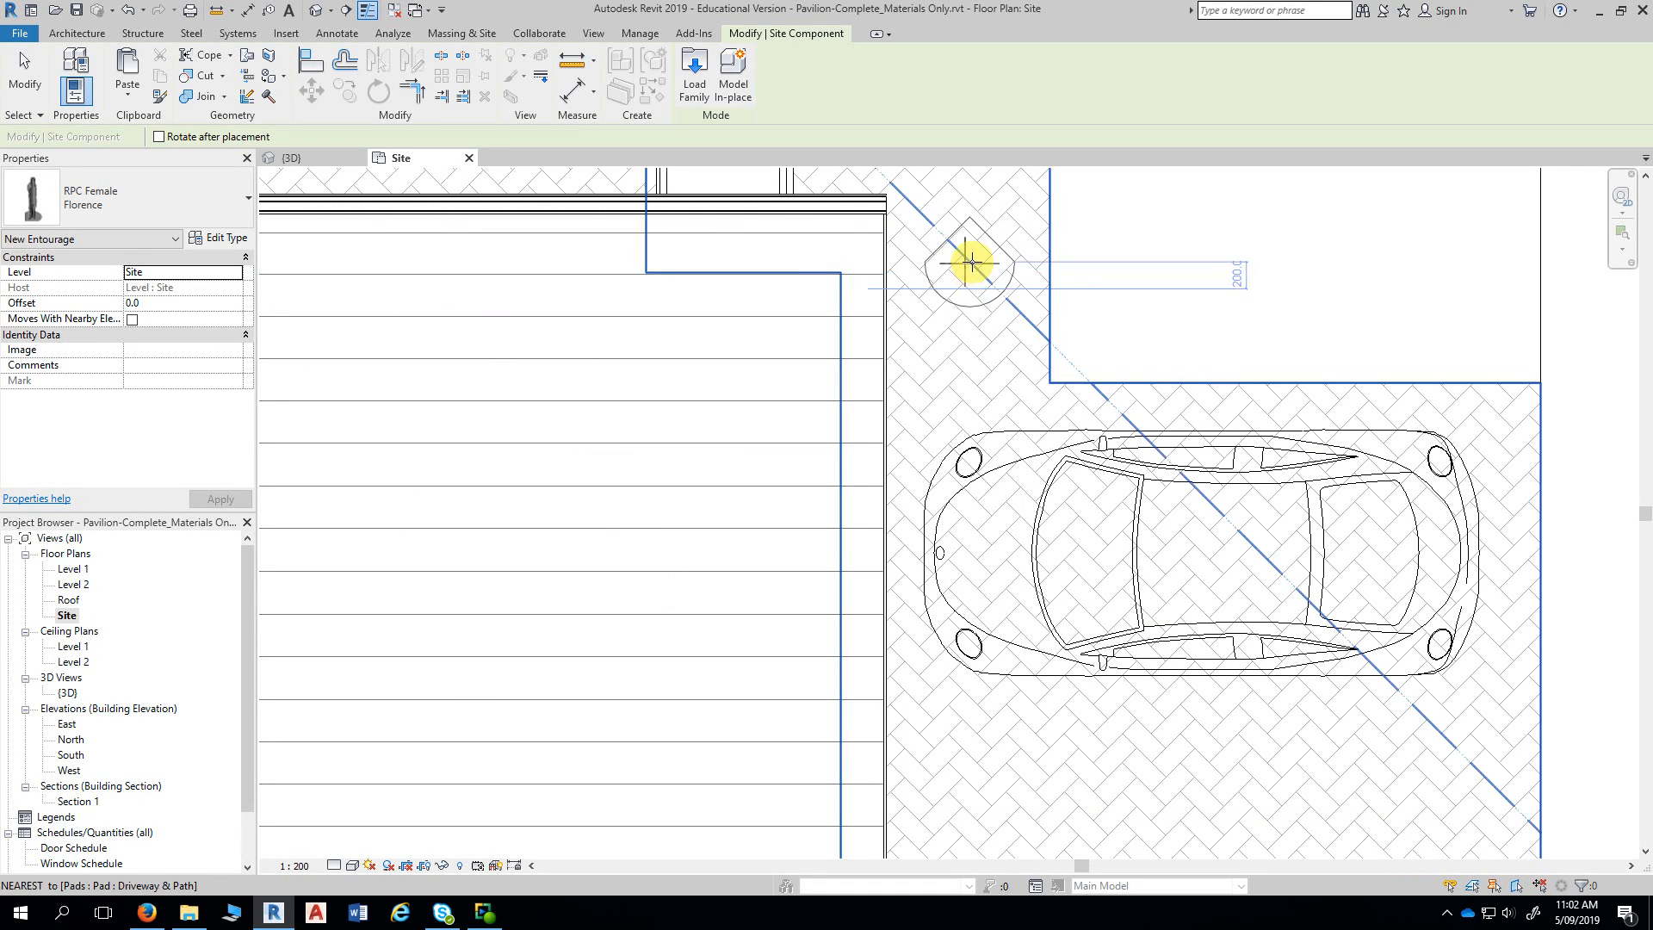
key("space")
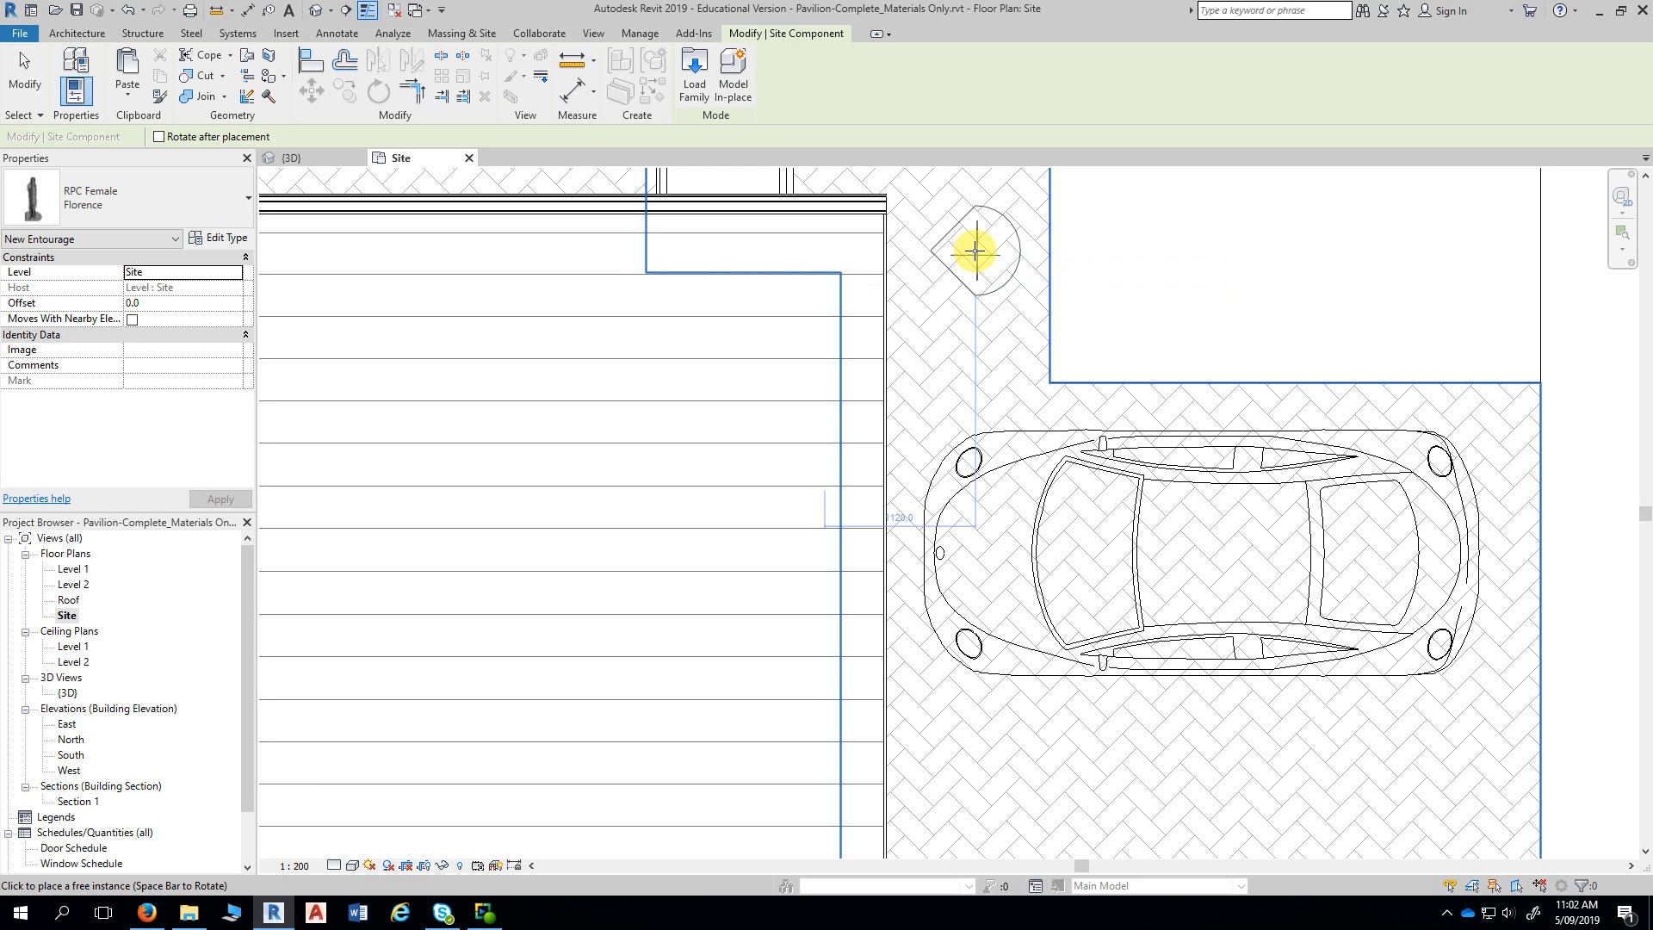
key("space")
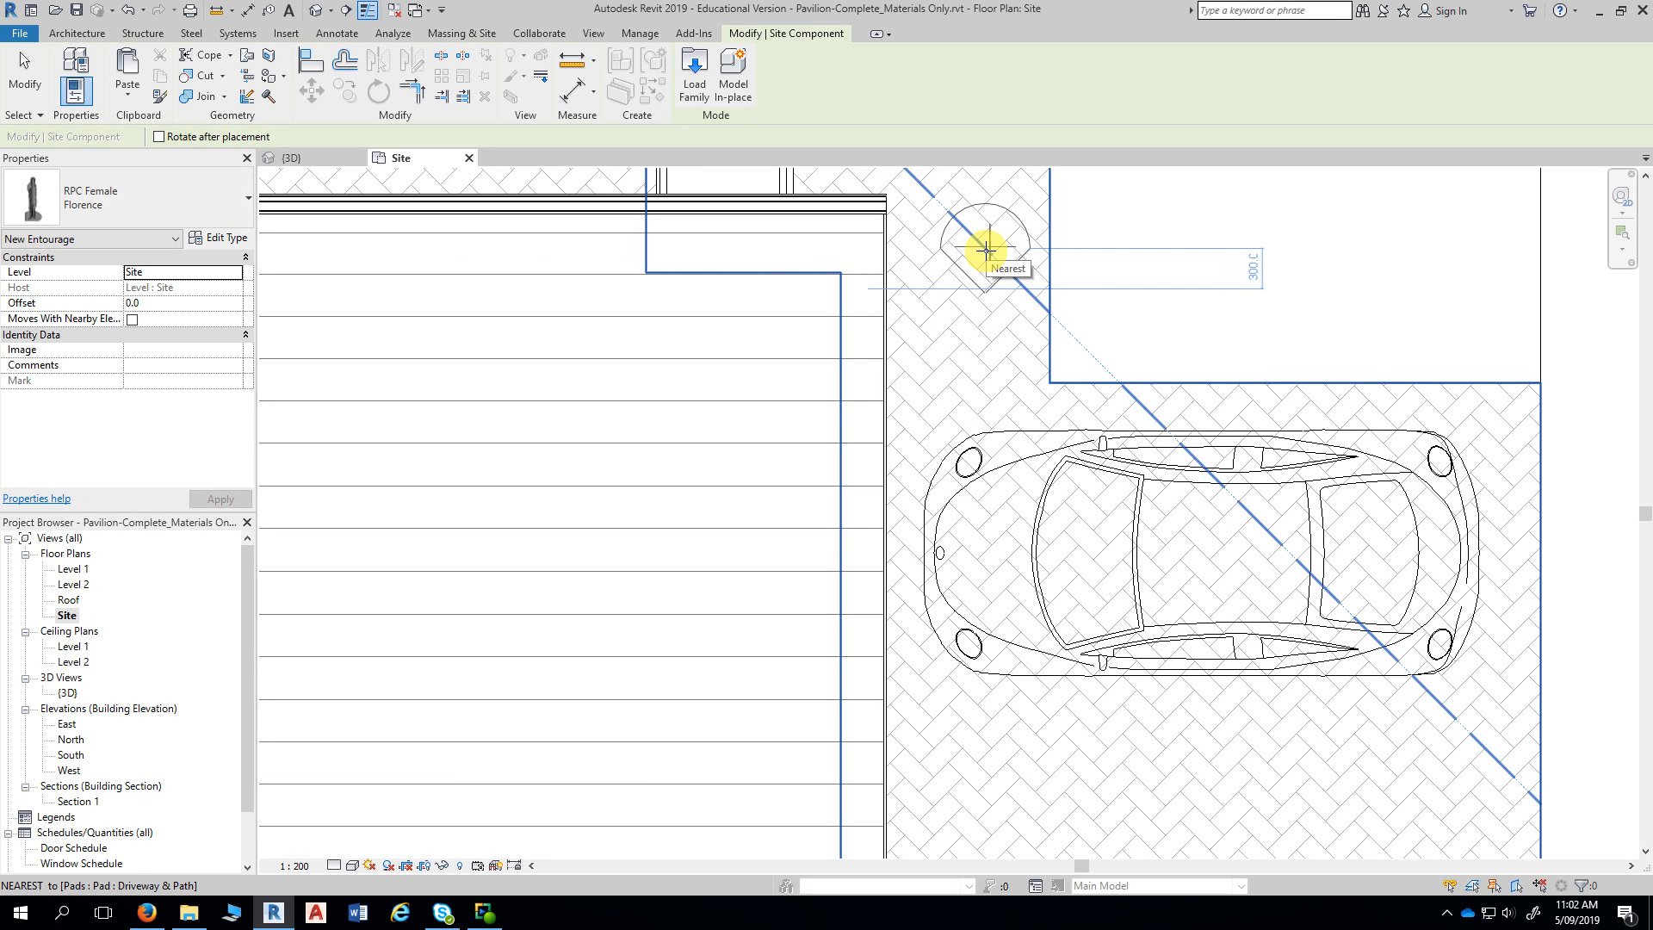
key("space")
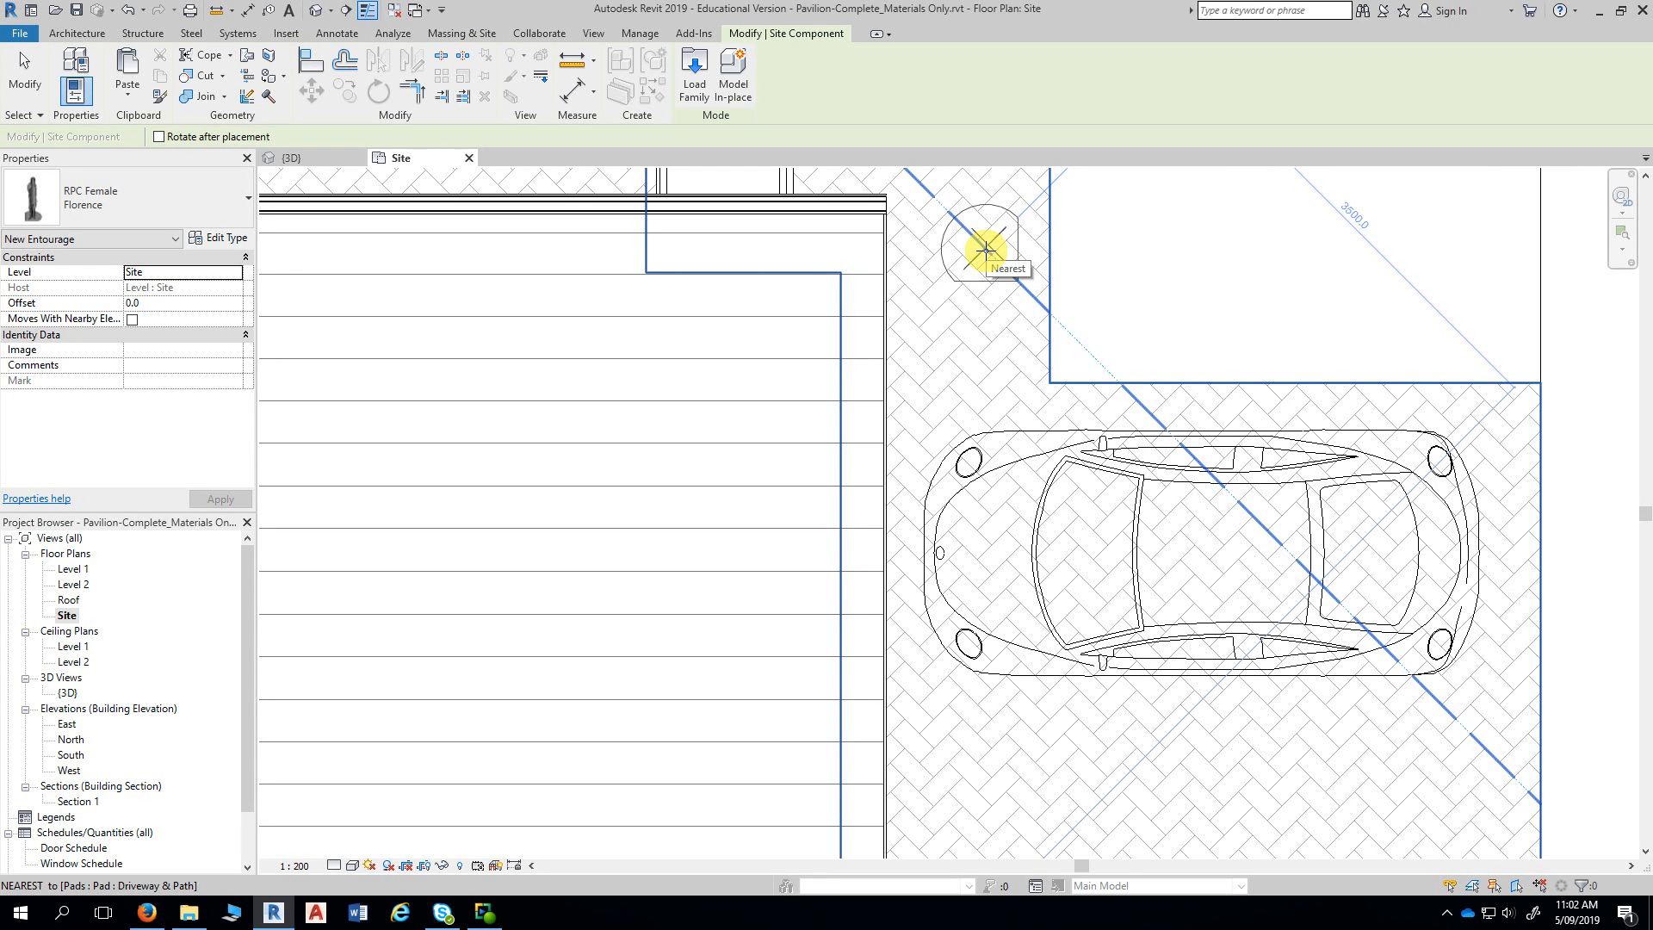
key("space")
key("space")
key("space")
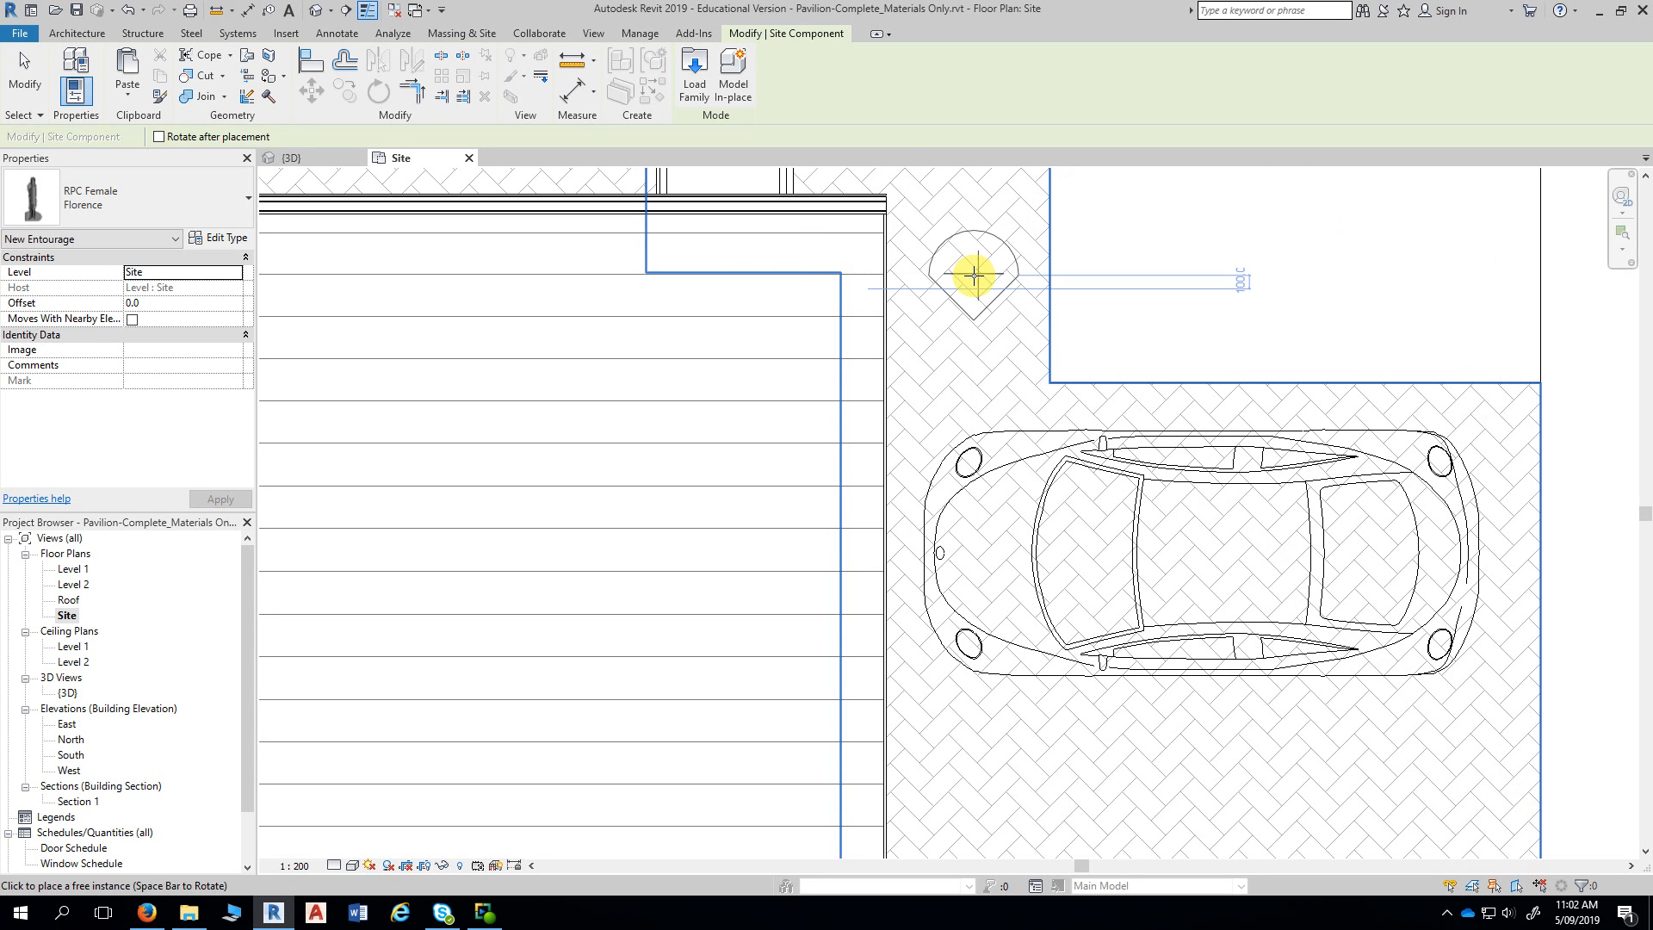
key("space")
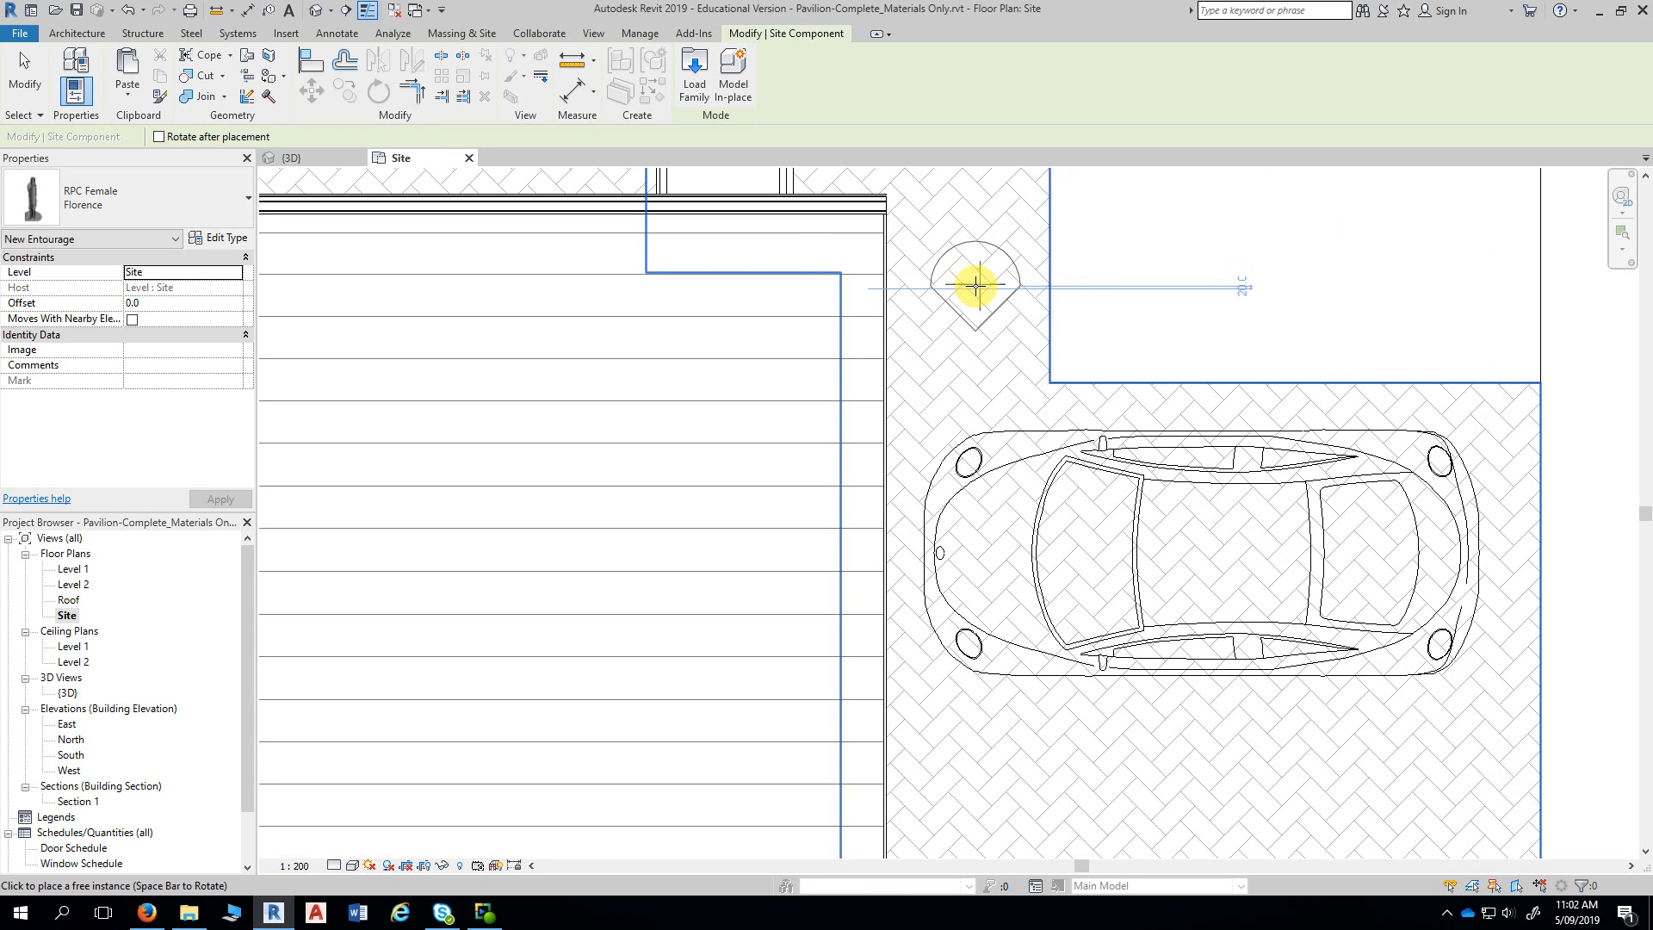
left_click(973, 279)
key("Escape")
key("Escape")
scroll(1175, 280, "down", 1)
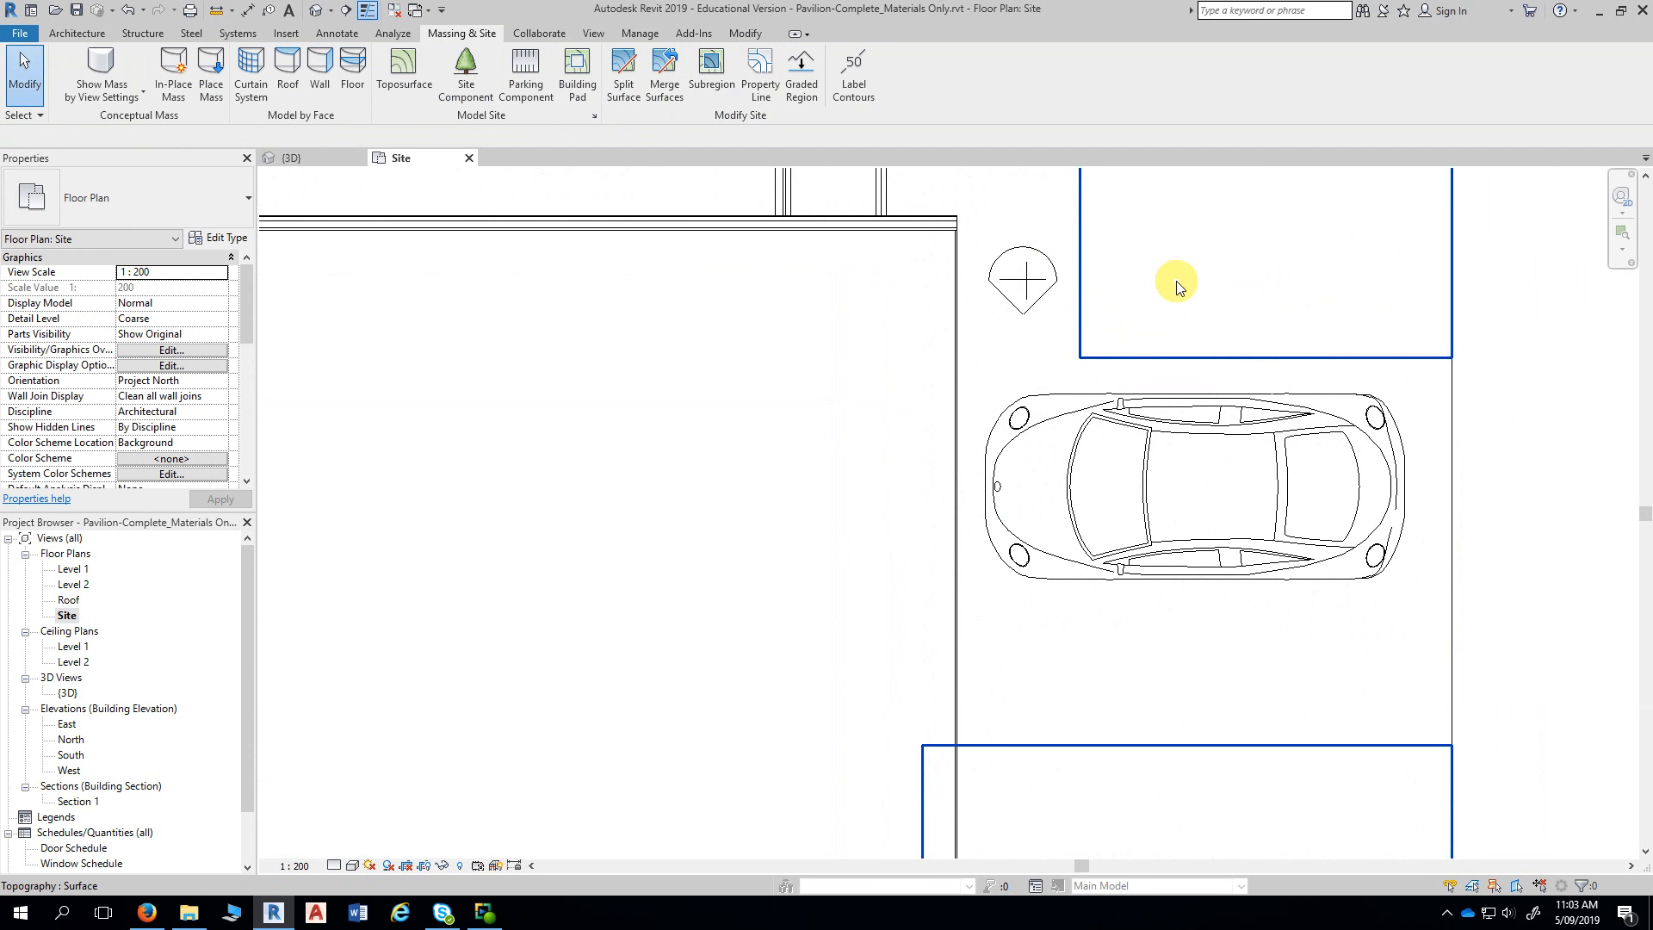
- Check the level and host properties of the Florence figure and the car, and inspect the Roadway pad's properties
left_click(1057, 286)
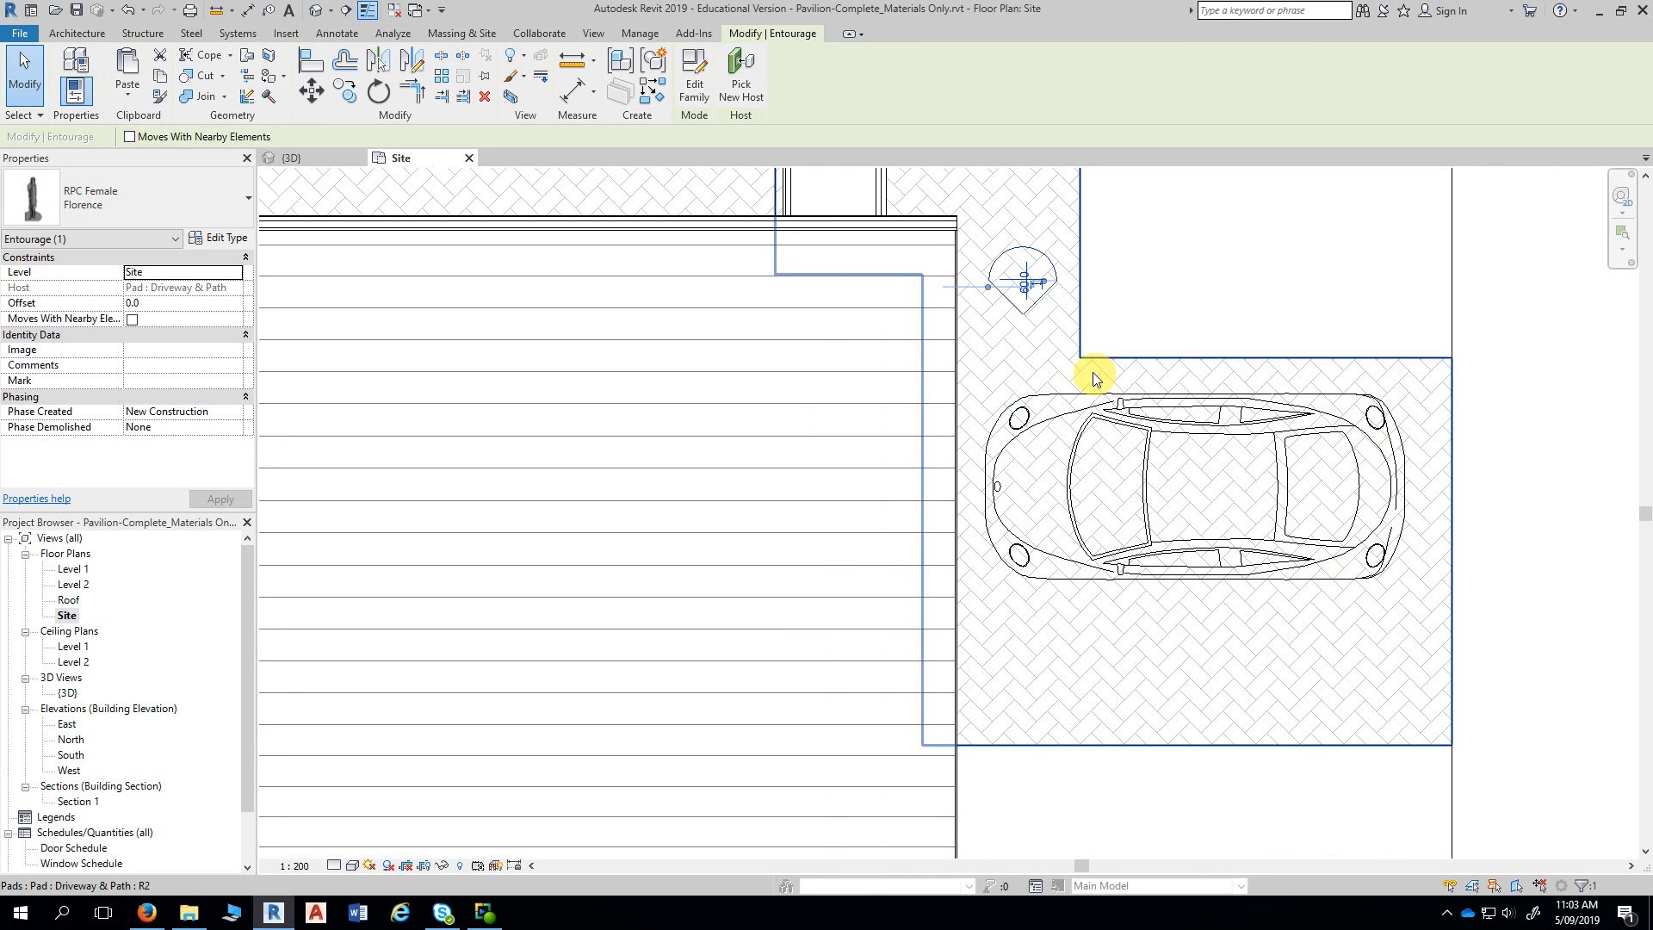
key("Escape")
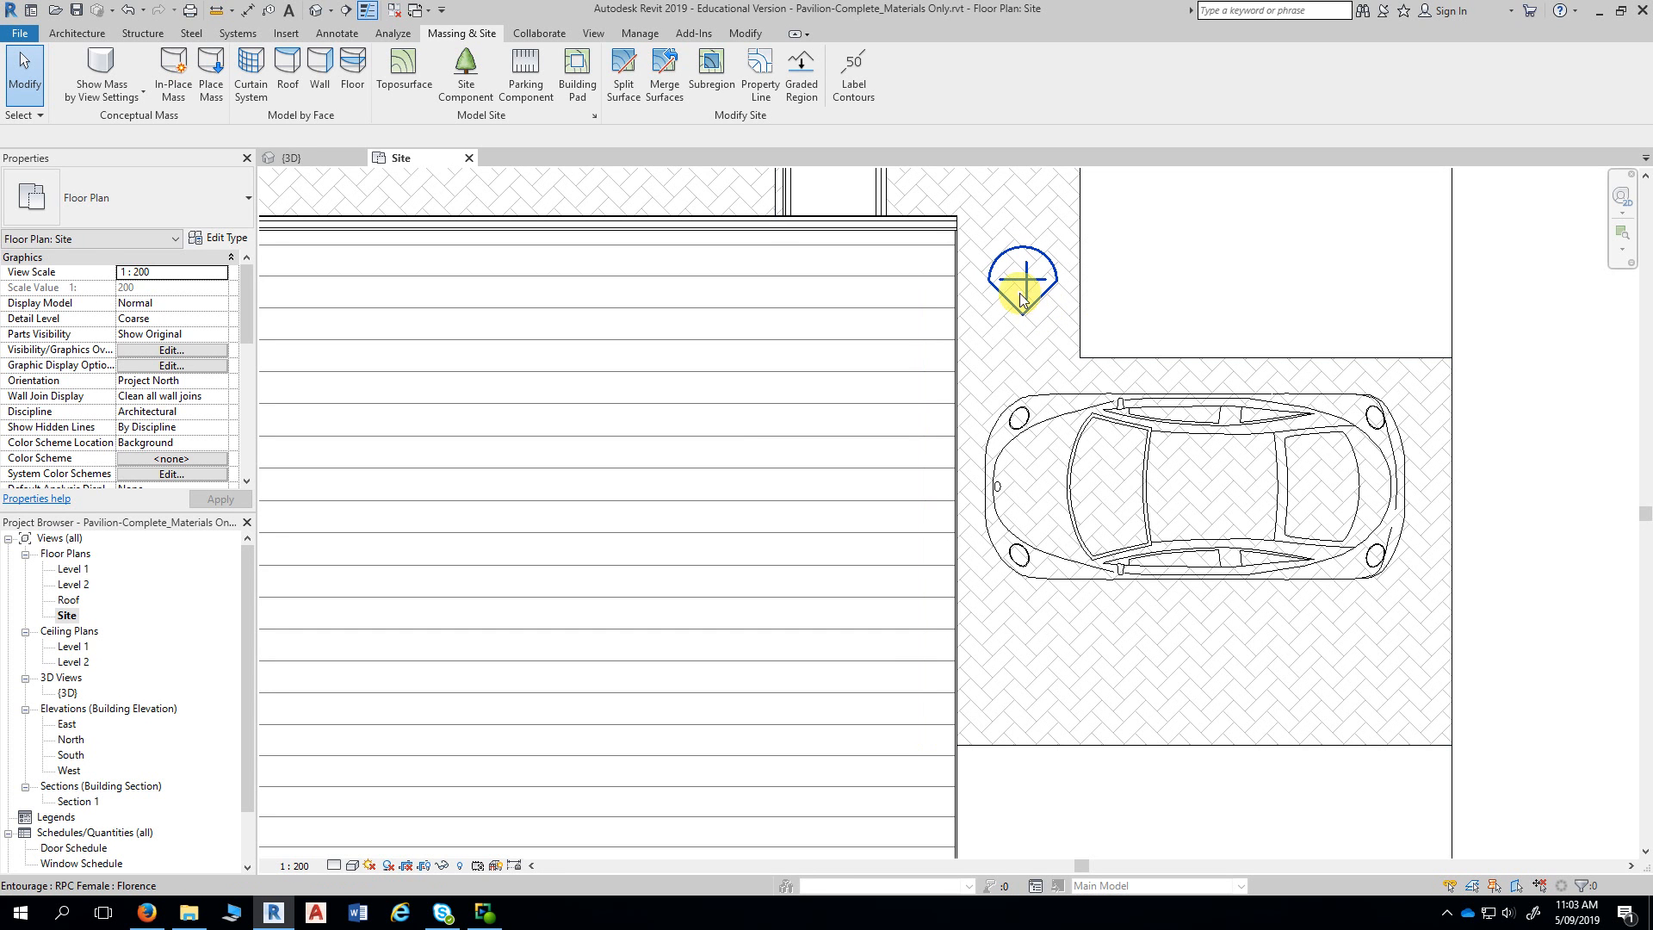
left_click(1035, 307)
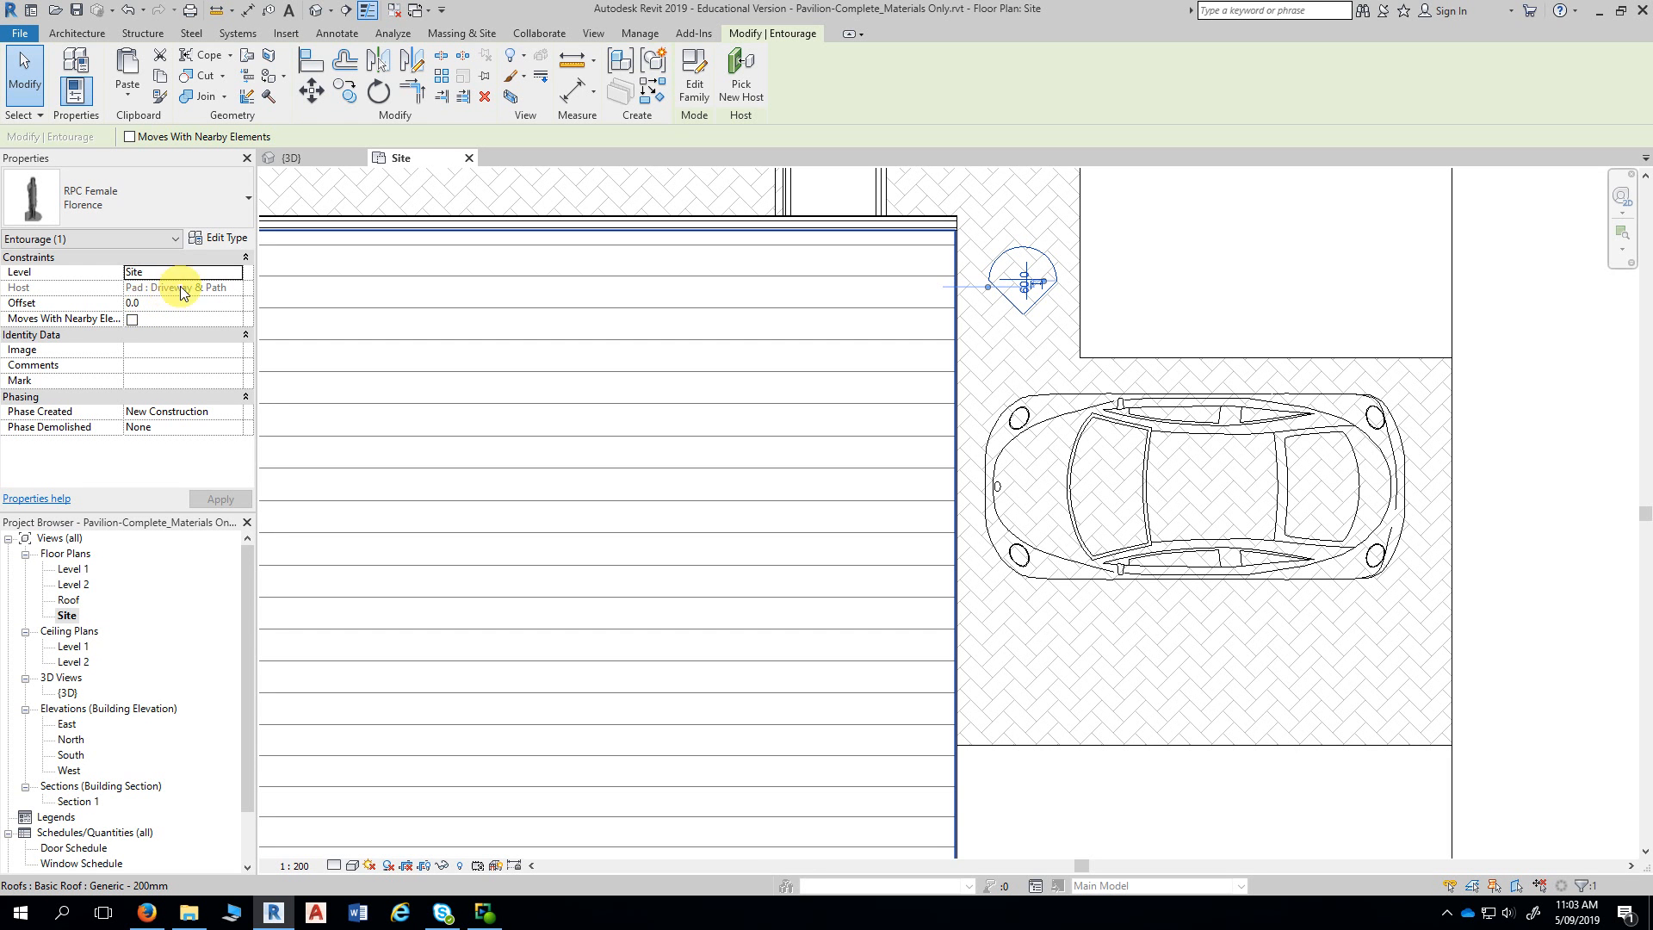
key("Escape")
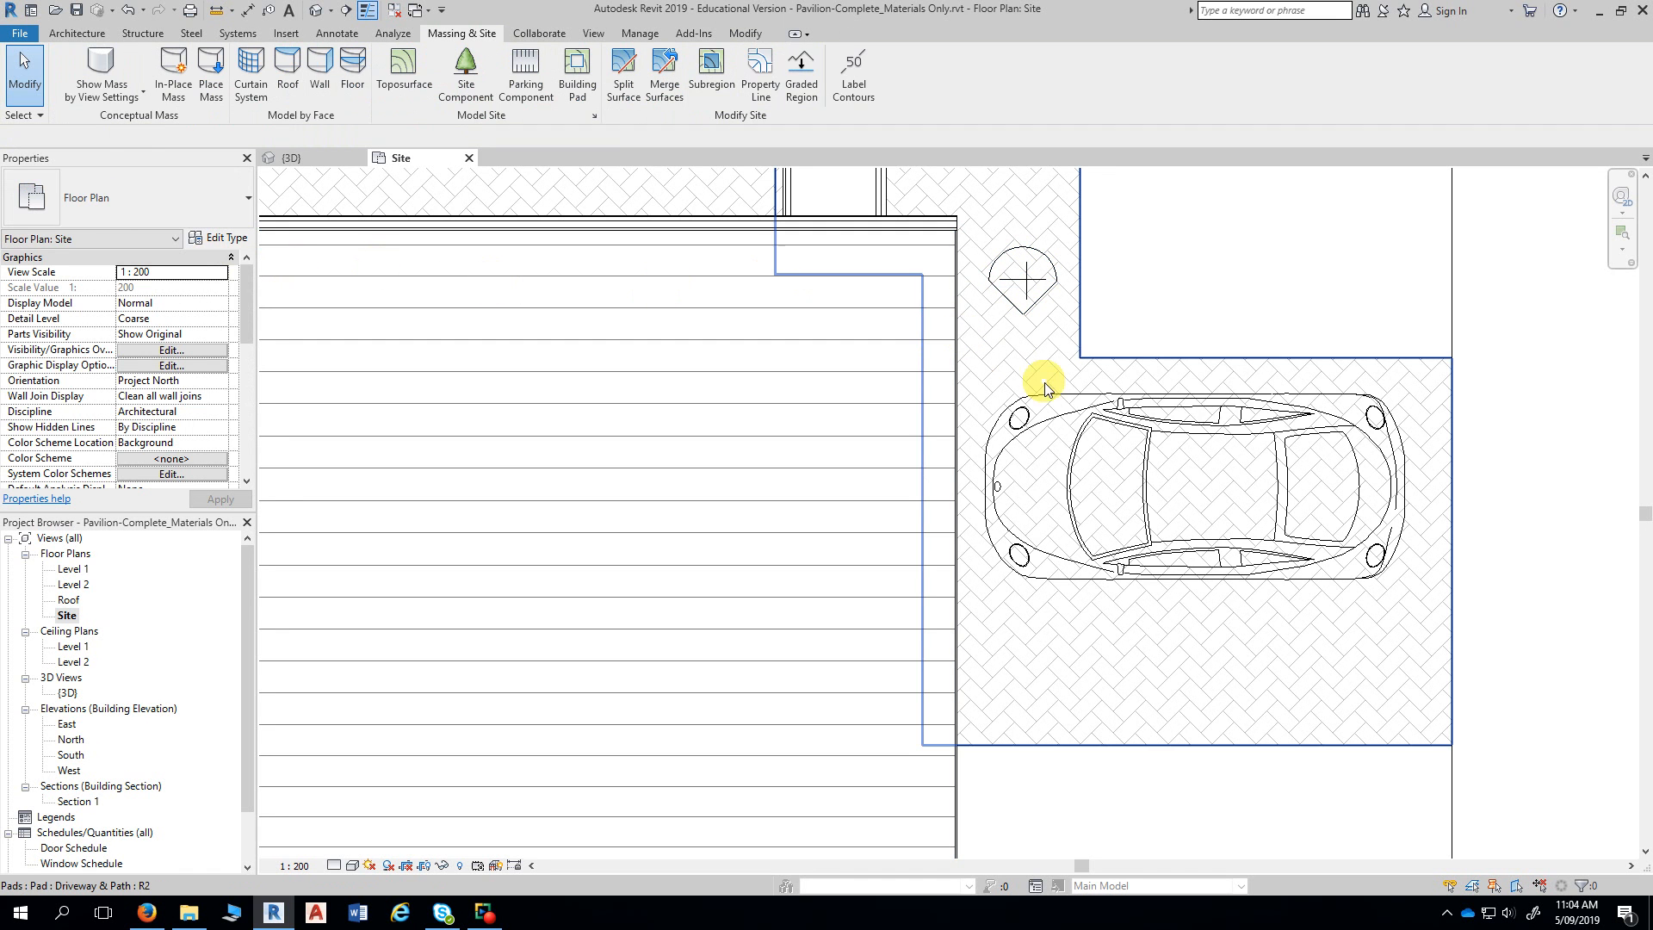
left_click(1070, 420)
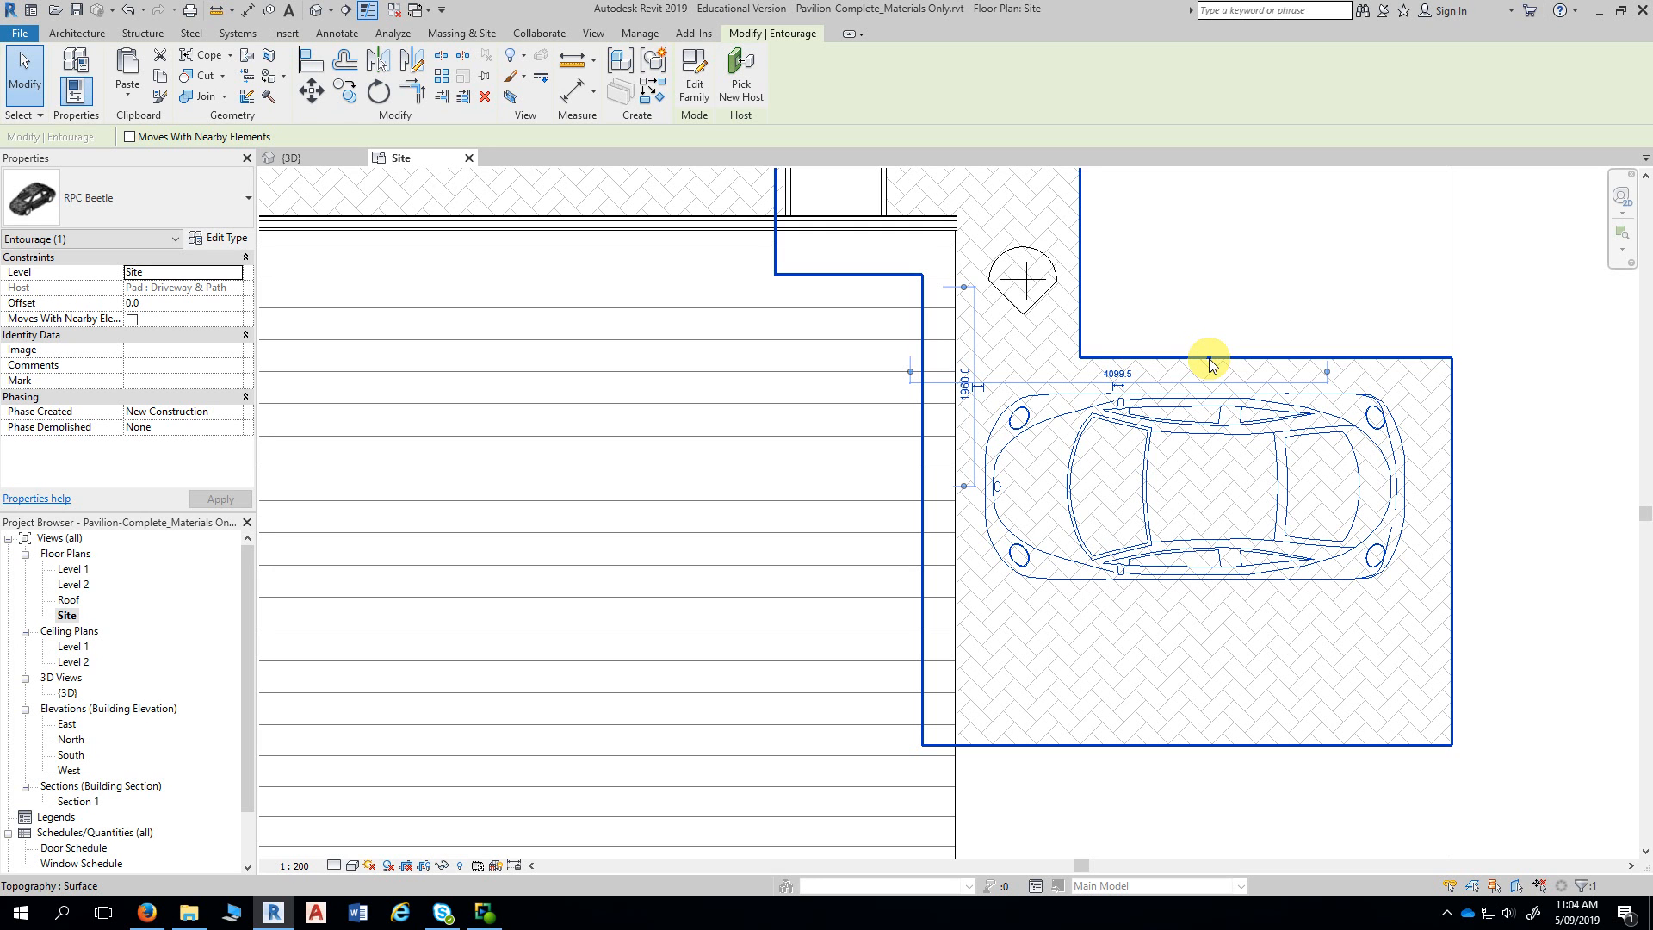
scroll(1372, 494, "down", 3)
left_click(1531, 509)
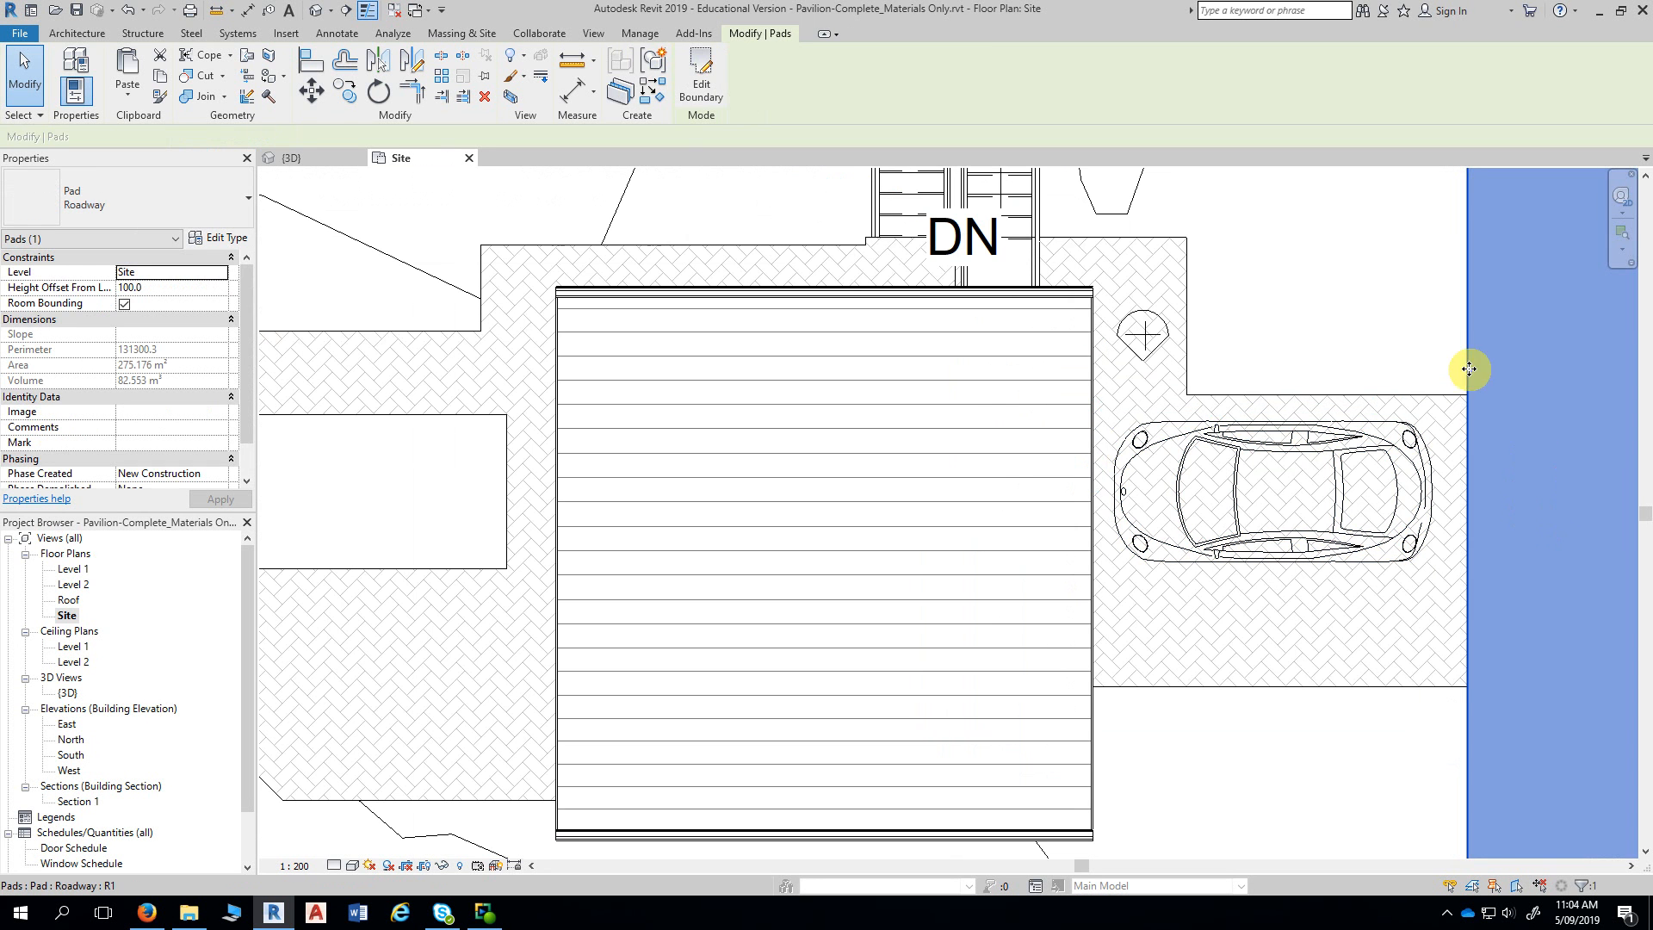
- Place an RPC Male figure of type Dwayne as a site component on the patio beside the pool's west end, near its upper corner
middle_click_drag(1366, 295, 1206, 276)
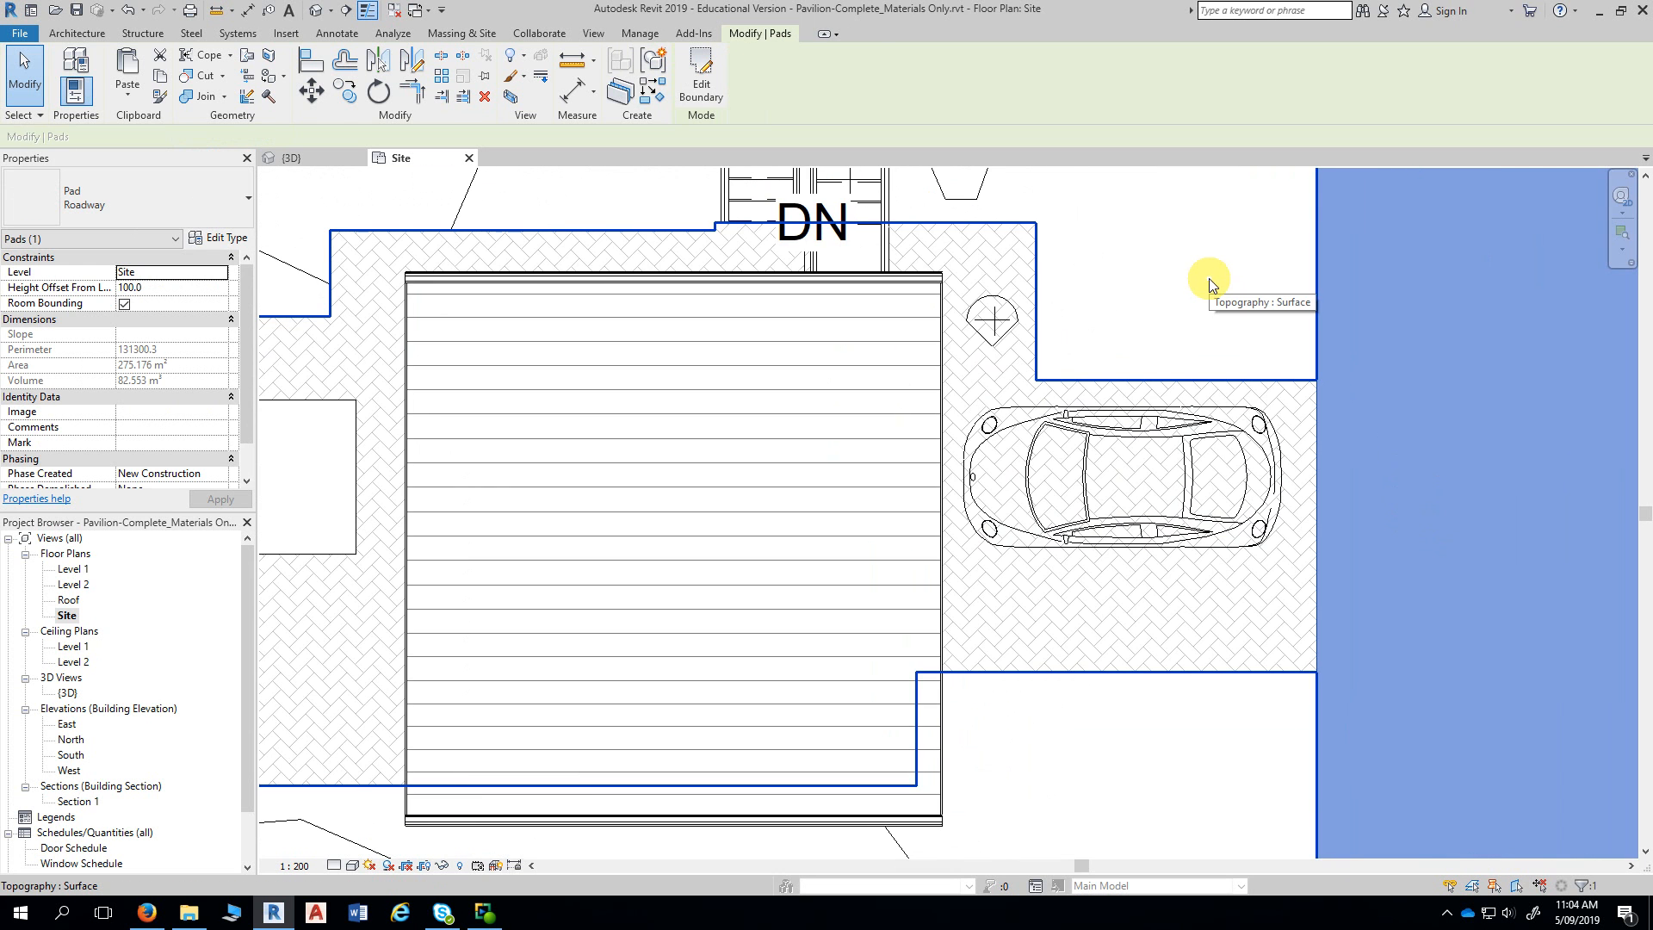
scroll(1209, 283, "down", 4)
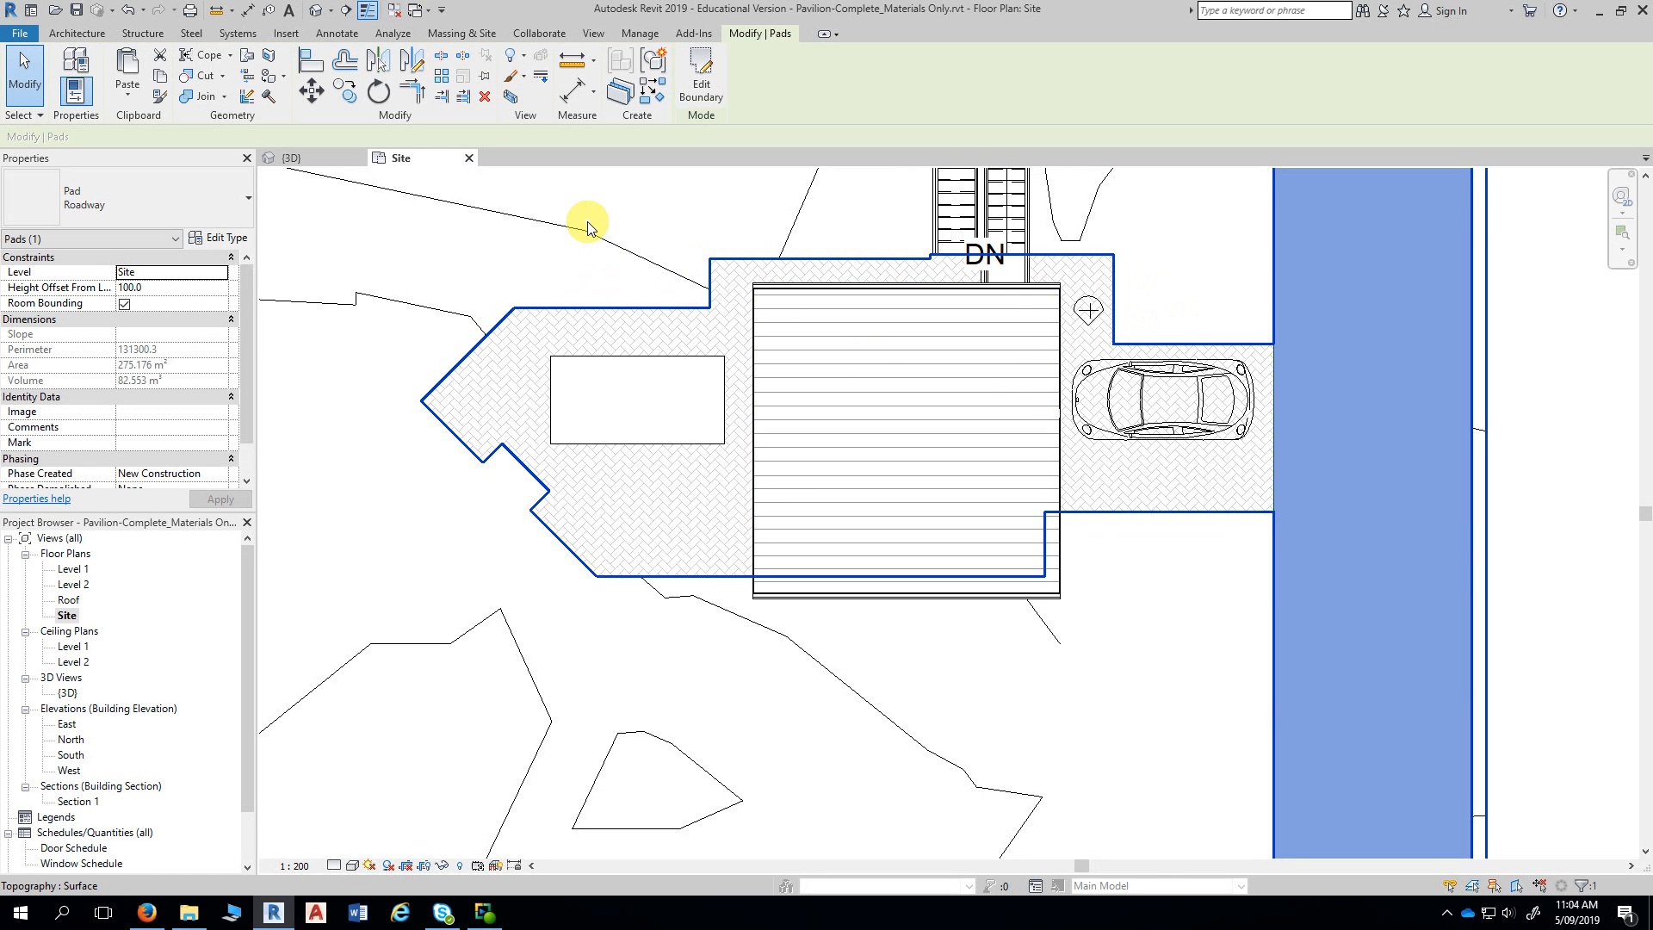
scroll(602, 244, "down", 2)
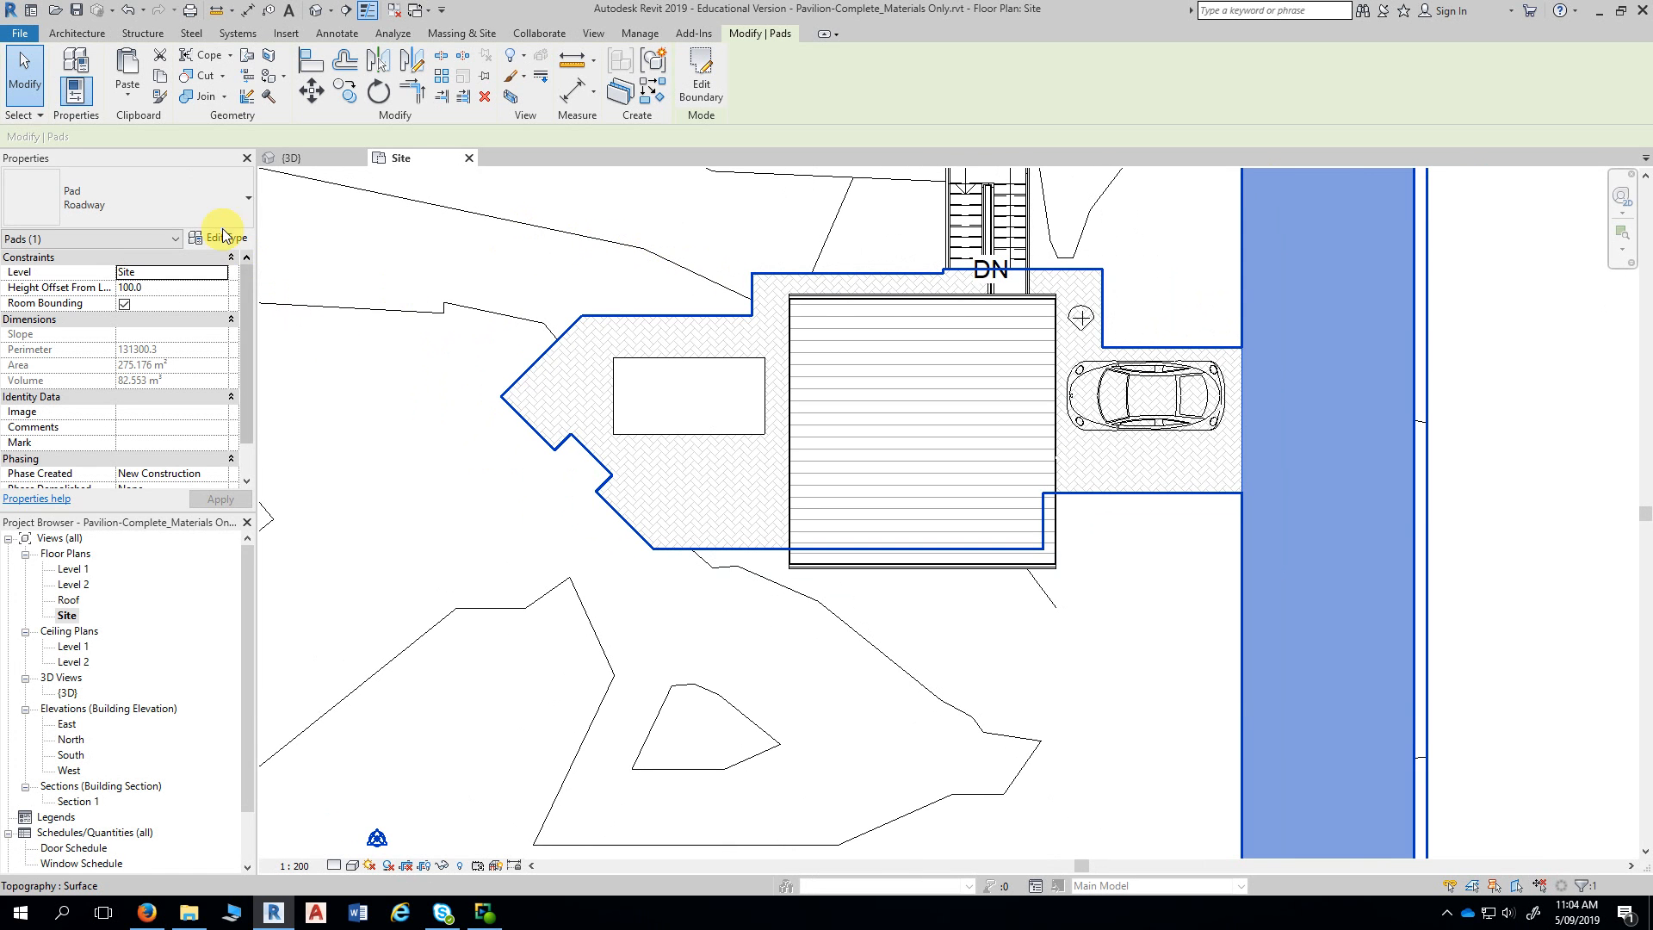
left_click(458, 36)
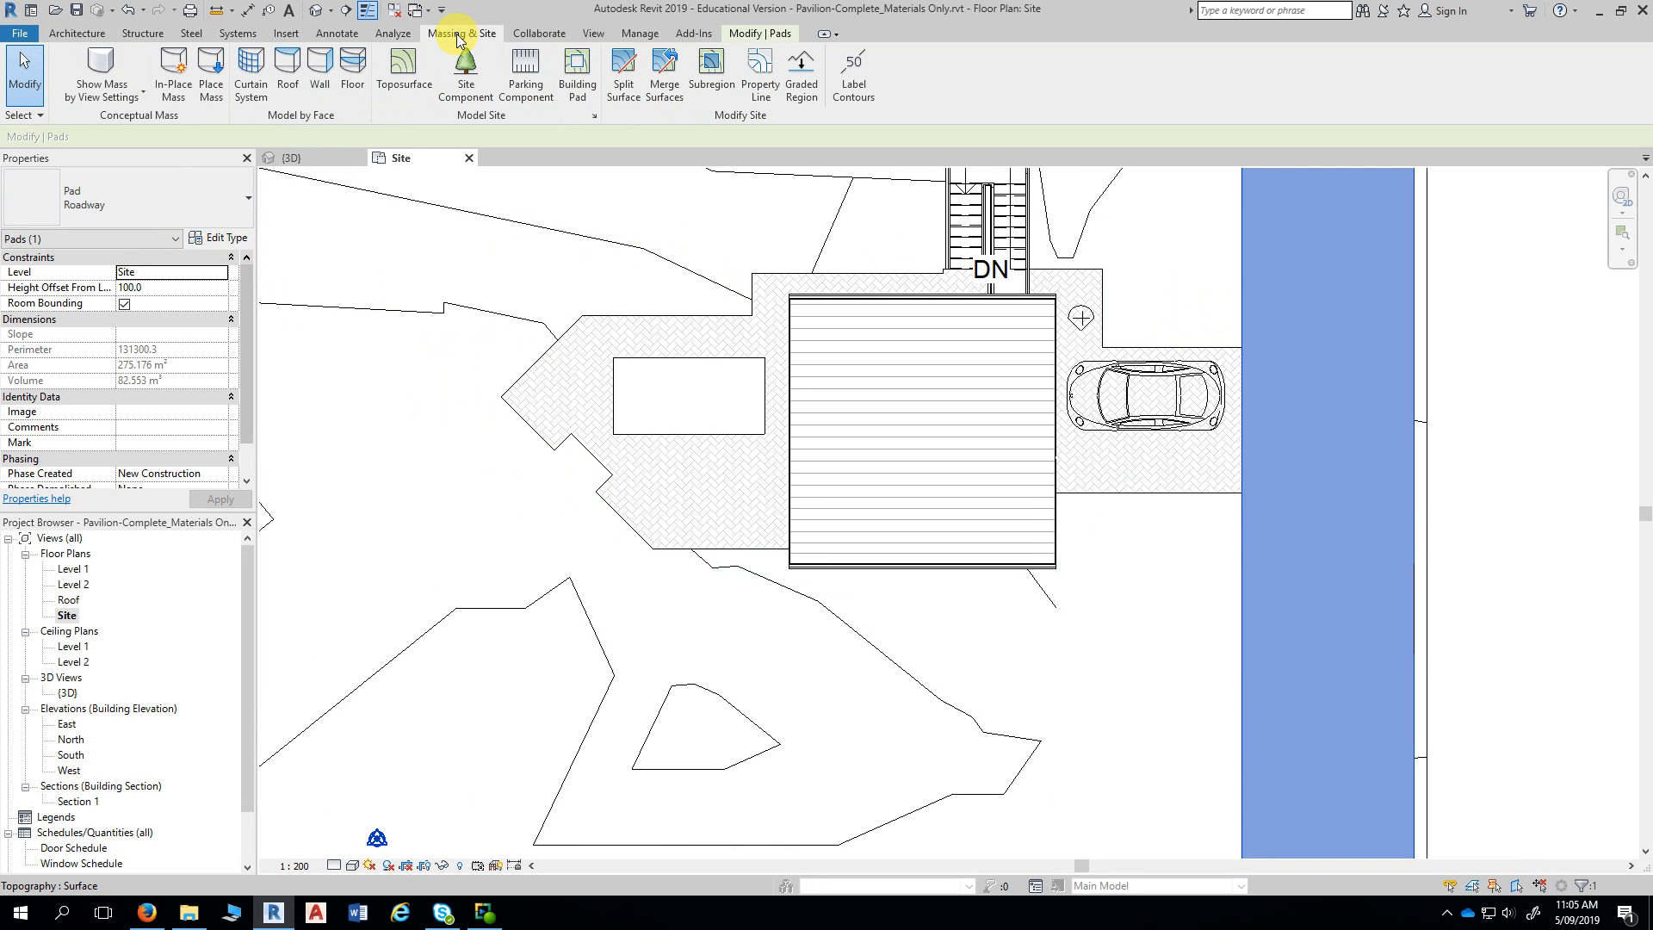
left_click(469, 86)
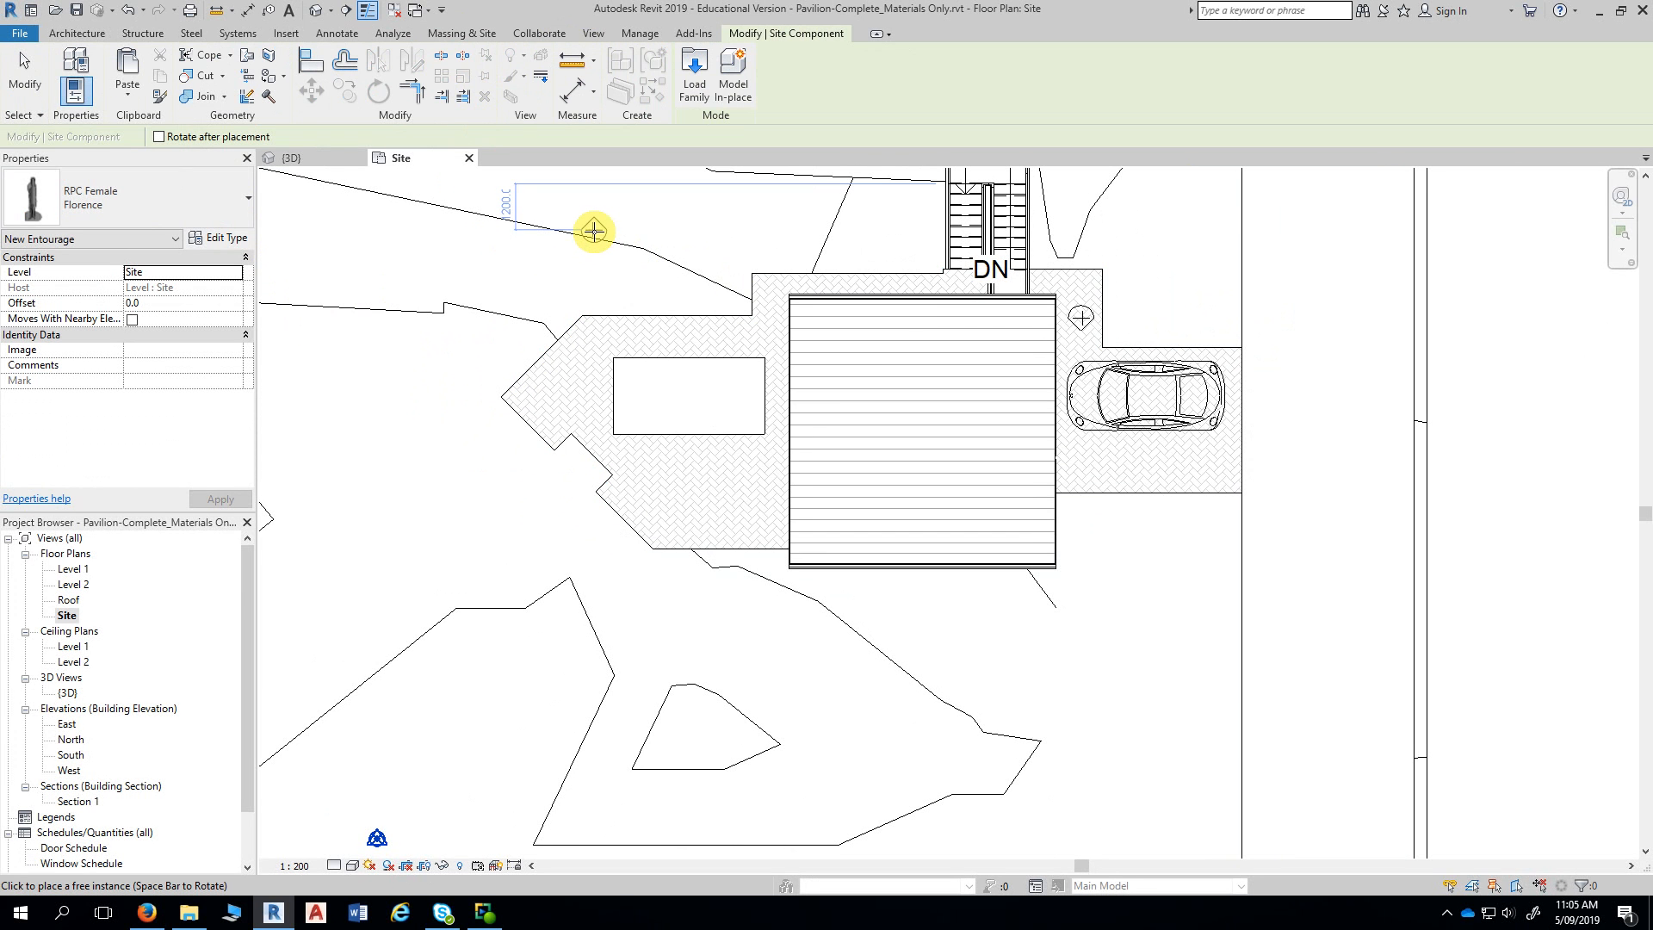
left_click(206, 211)
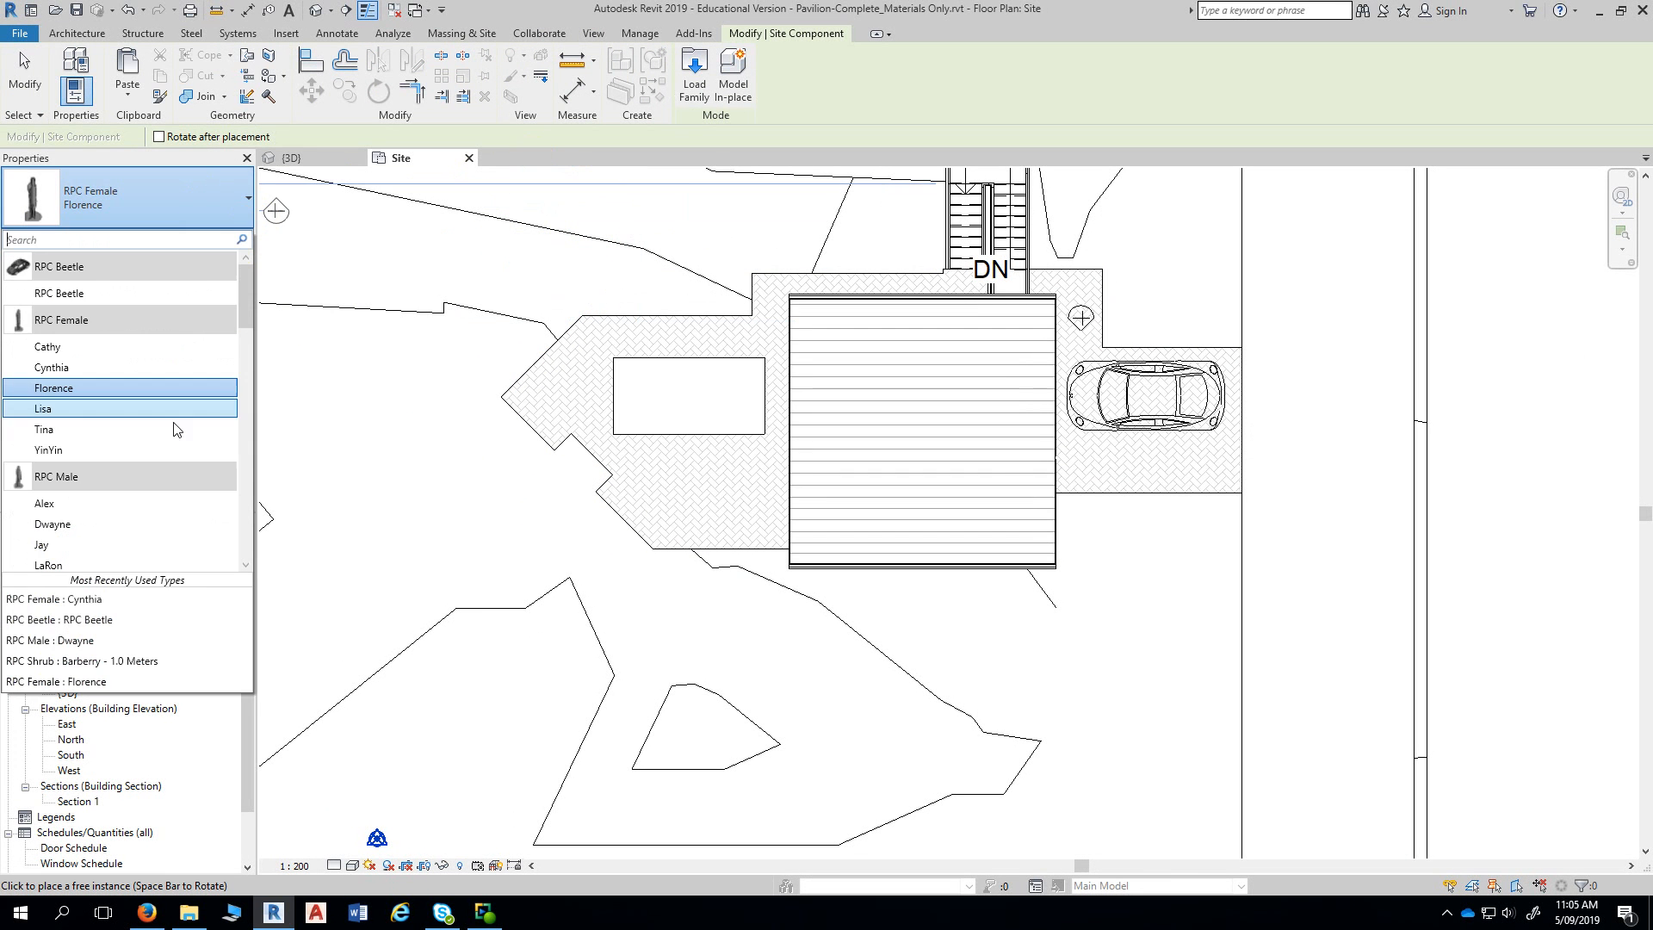
left_click(91, 524)
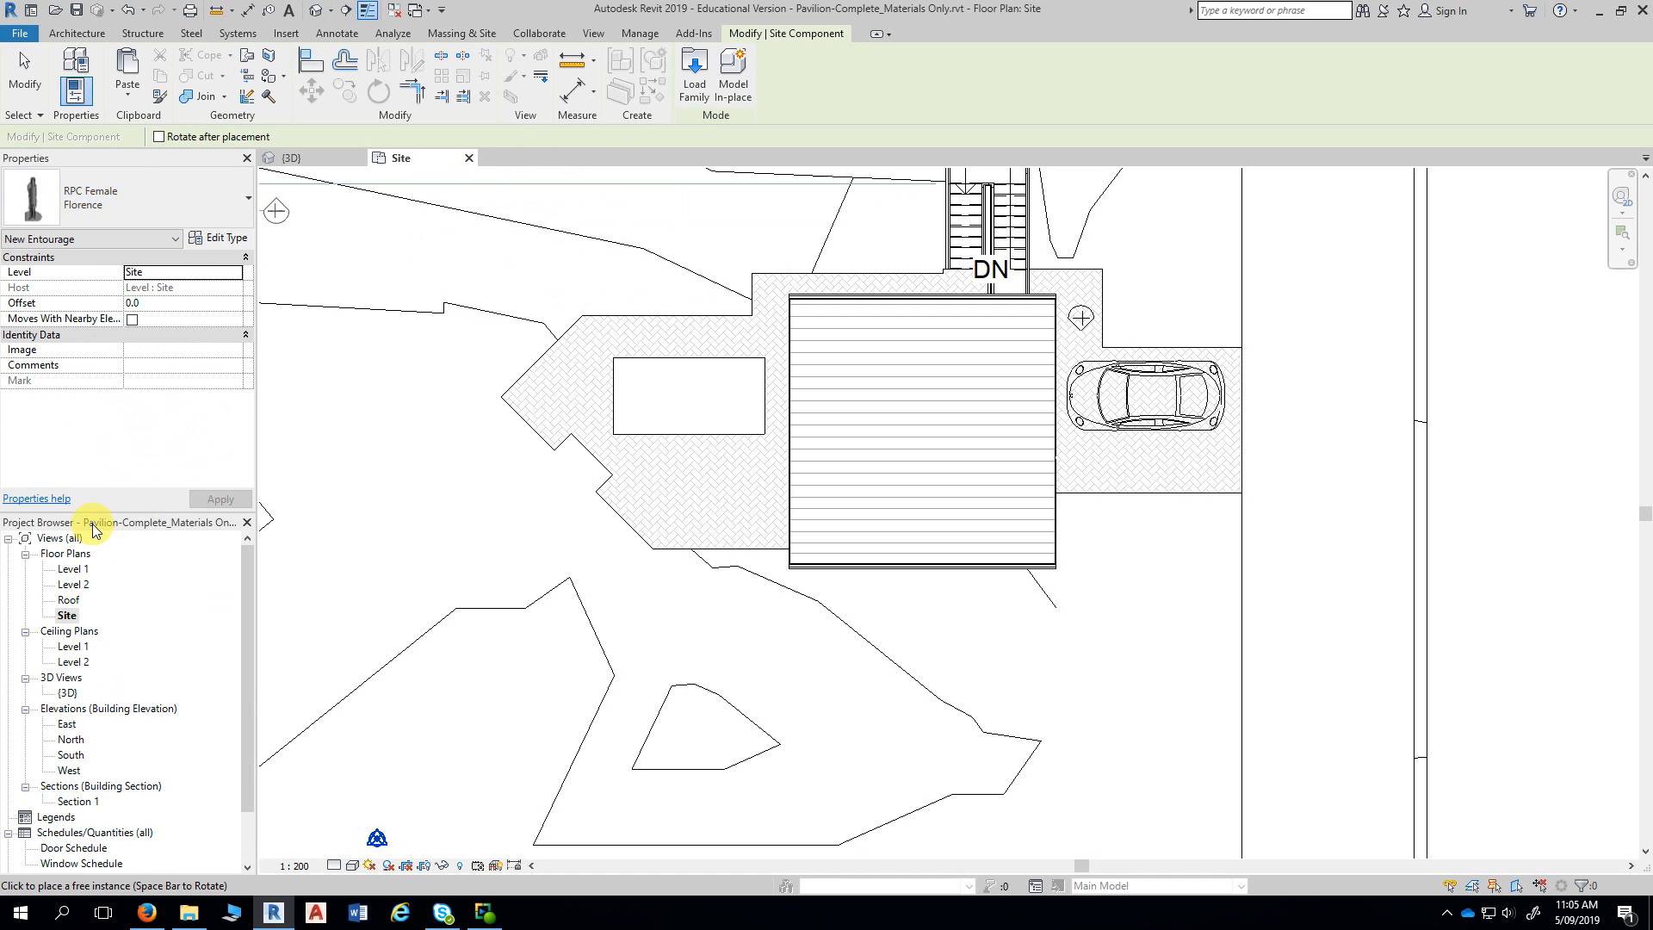
scroll(587, 361, "up", 3)
scroll(585, 349, "up", 2)
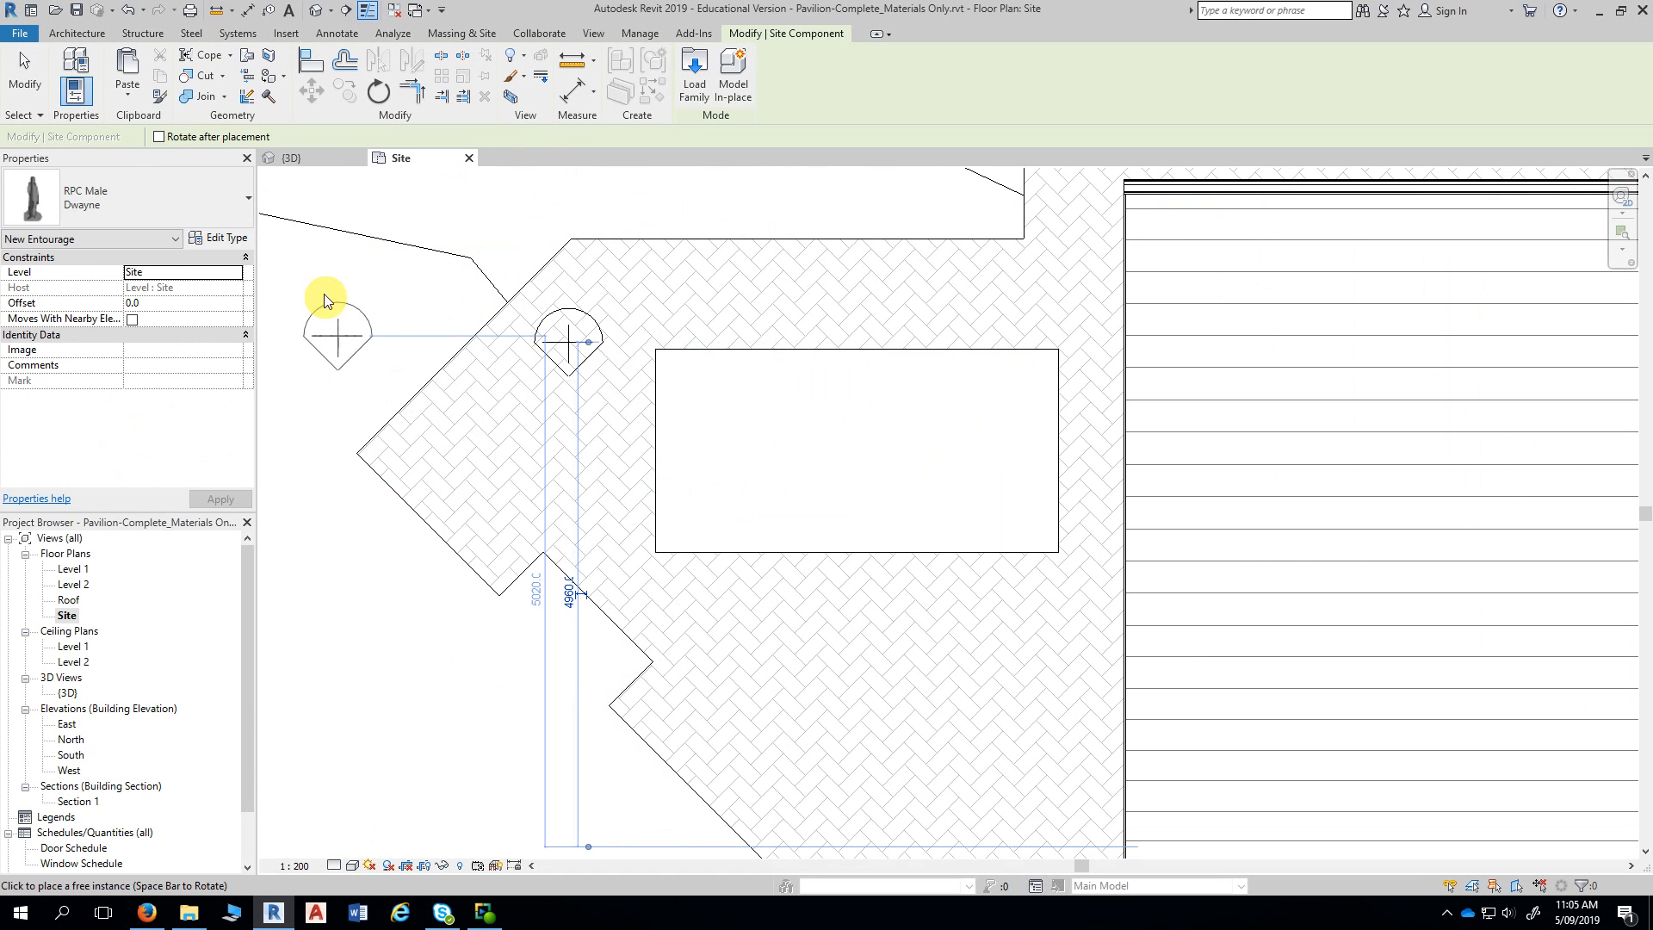
- Place an RPC Female figure of type Tina just below Dwayne, rotated so the two symbols point at each other, and end the command
left_click(216, 197)
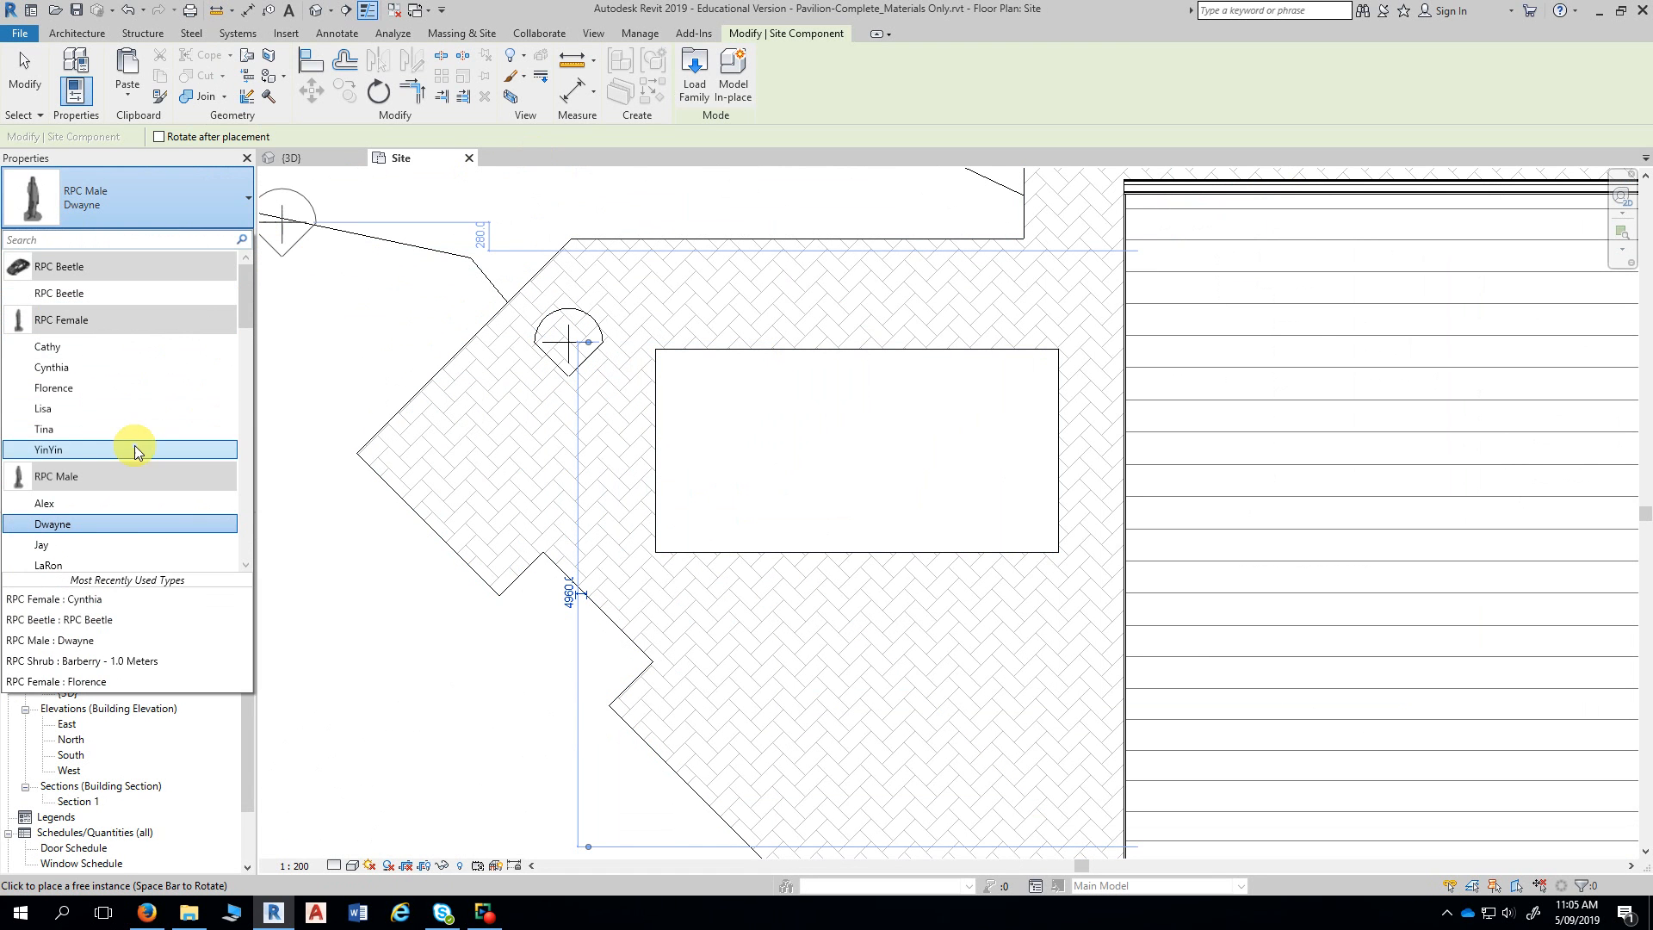
left_click(84, 428)
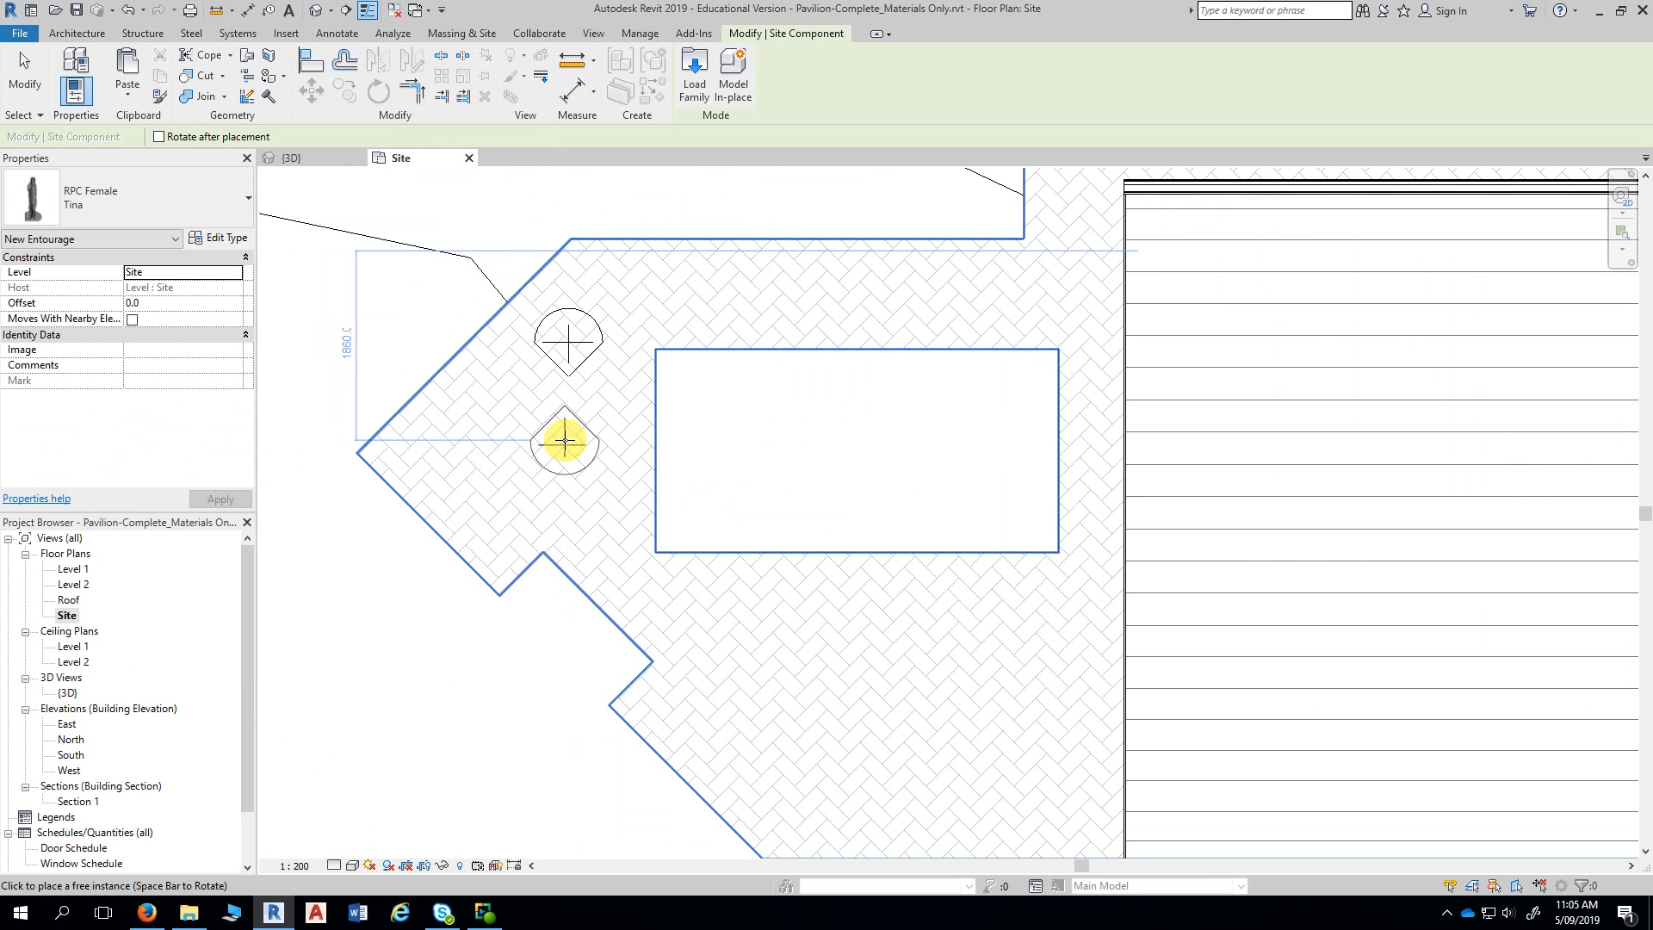
left_click(568, 439)
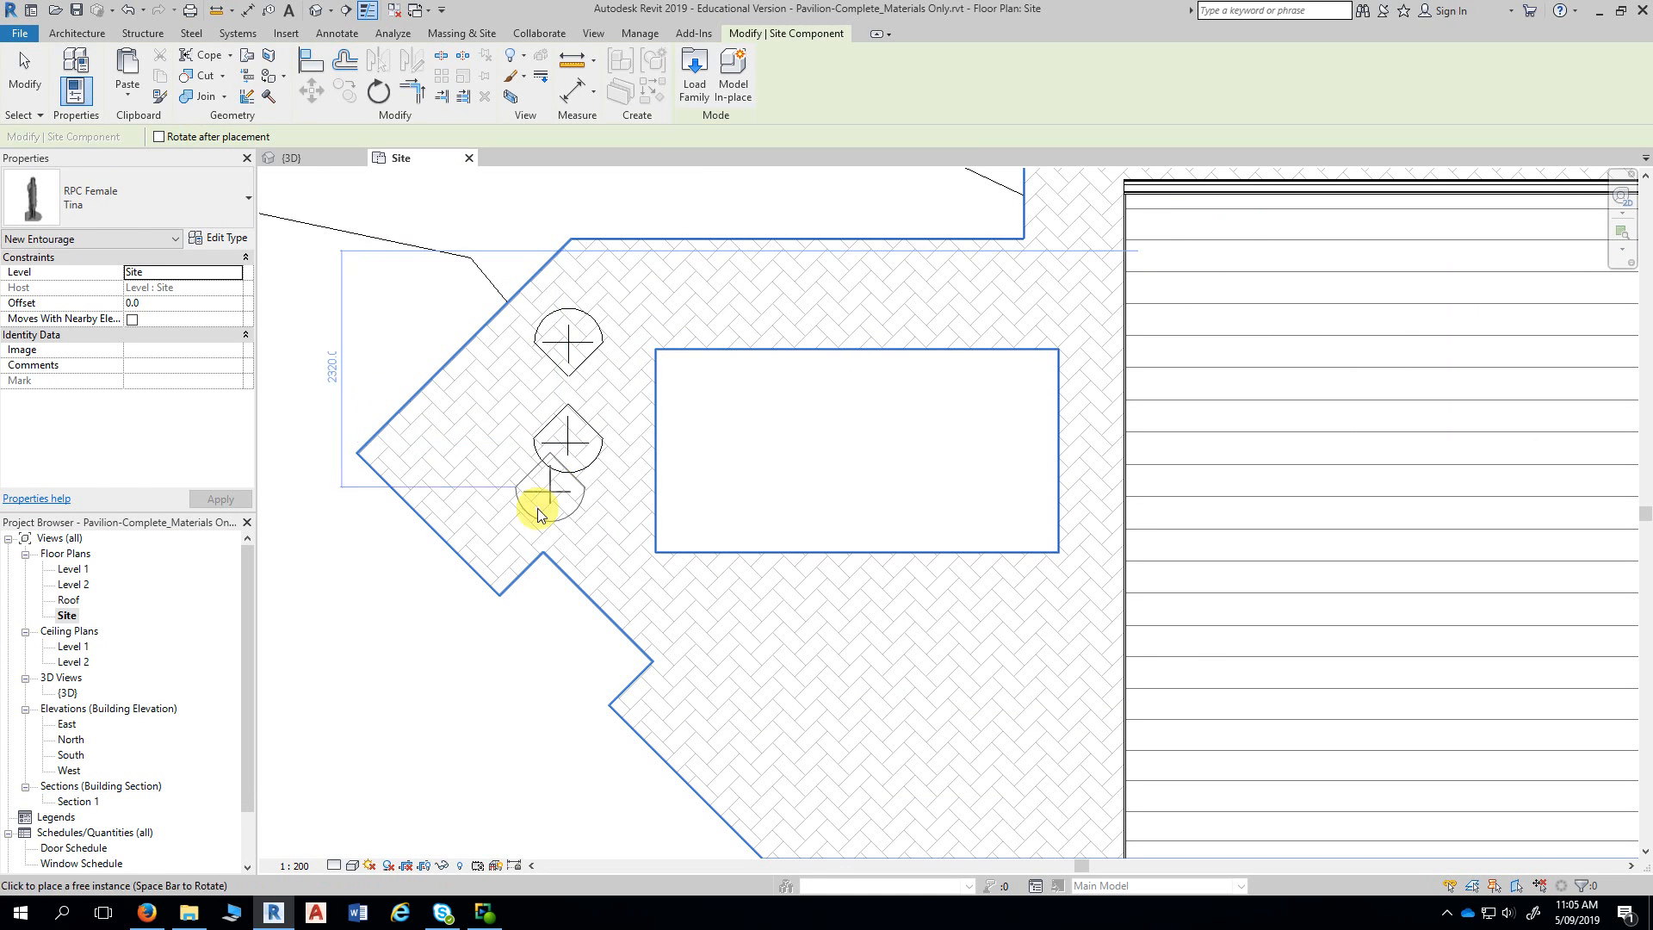
key("Escape")
key("Escape")
scroll(450, 686, "down", 3)
scroll(404, 702, "down", 1)
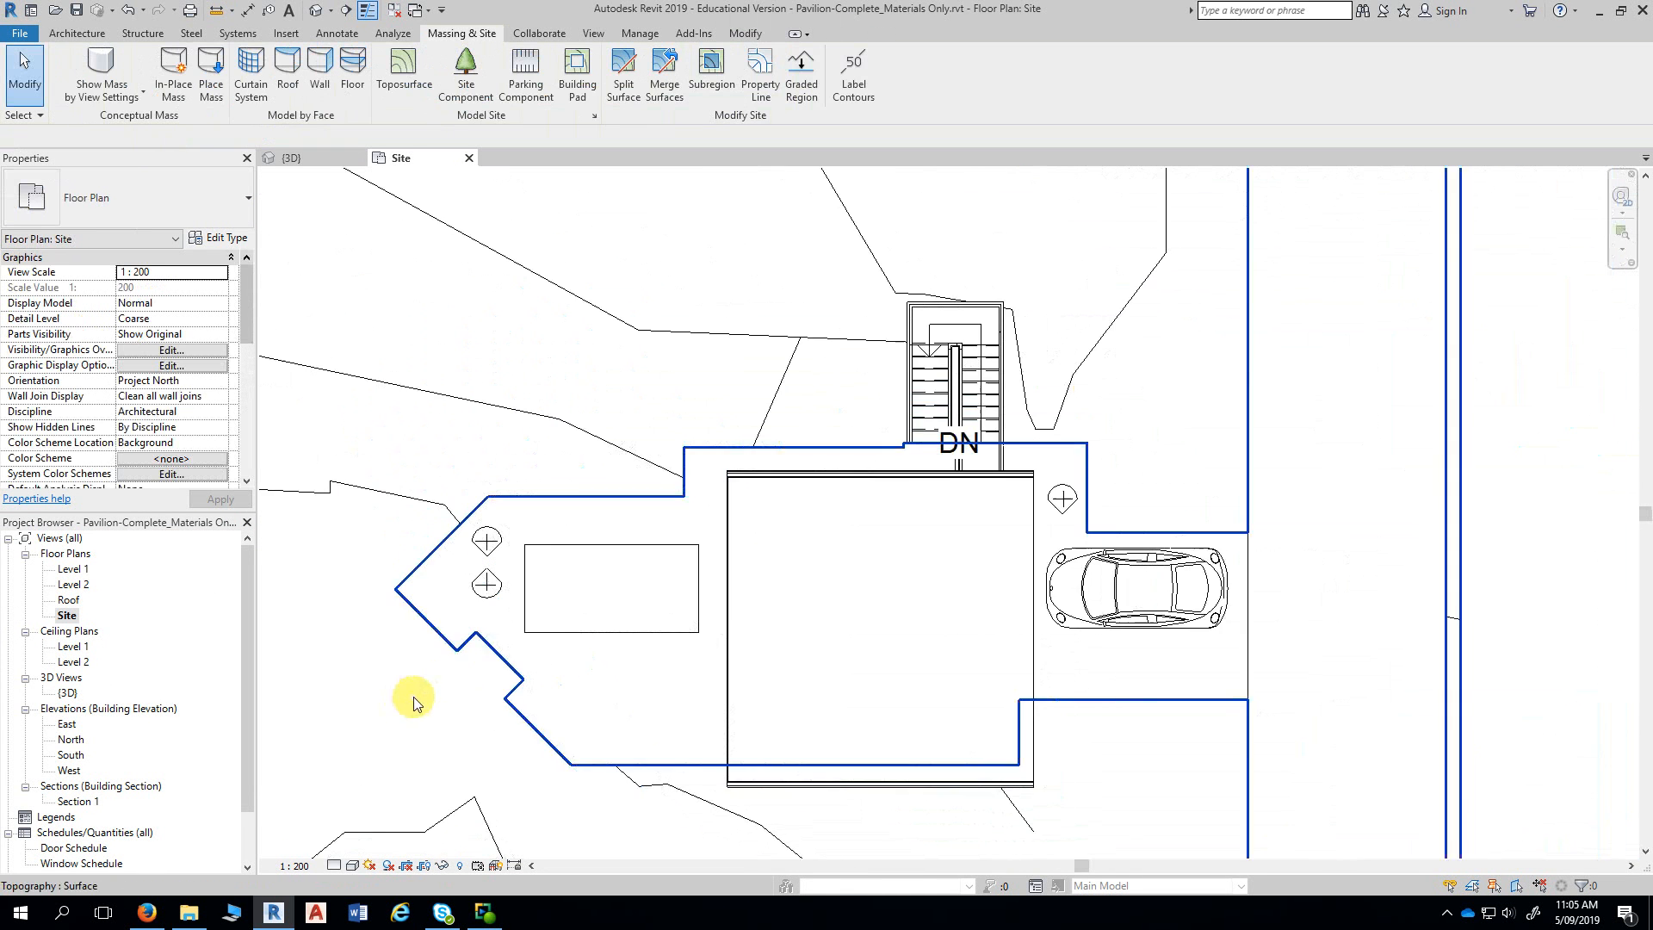
scroll(1604, 608, "down", 2)
scroll(1433, 499, "up", 1)
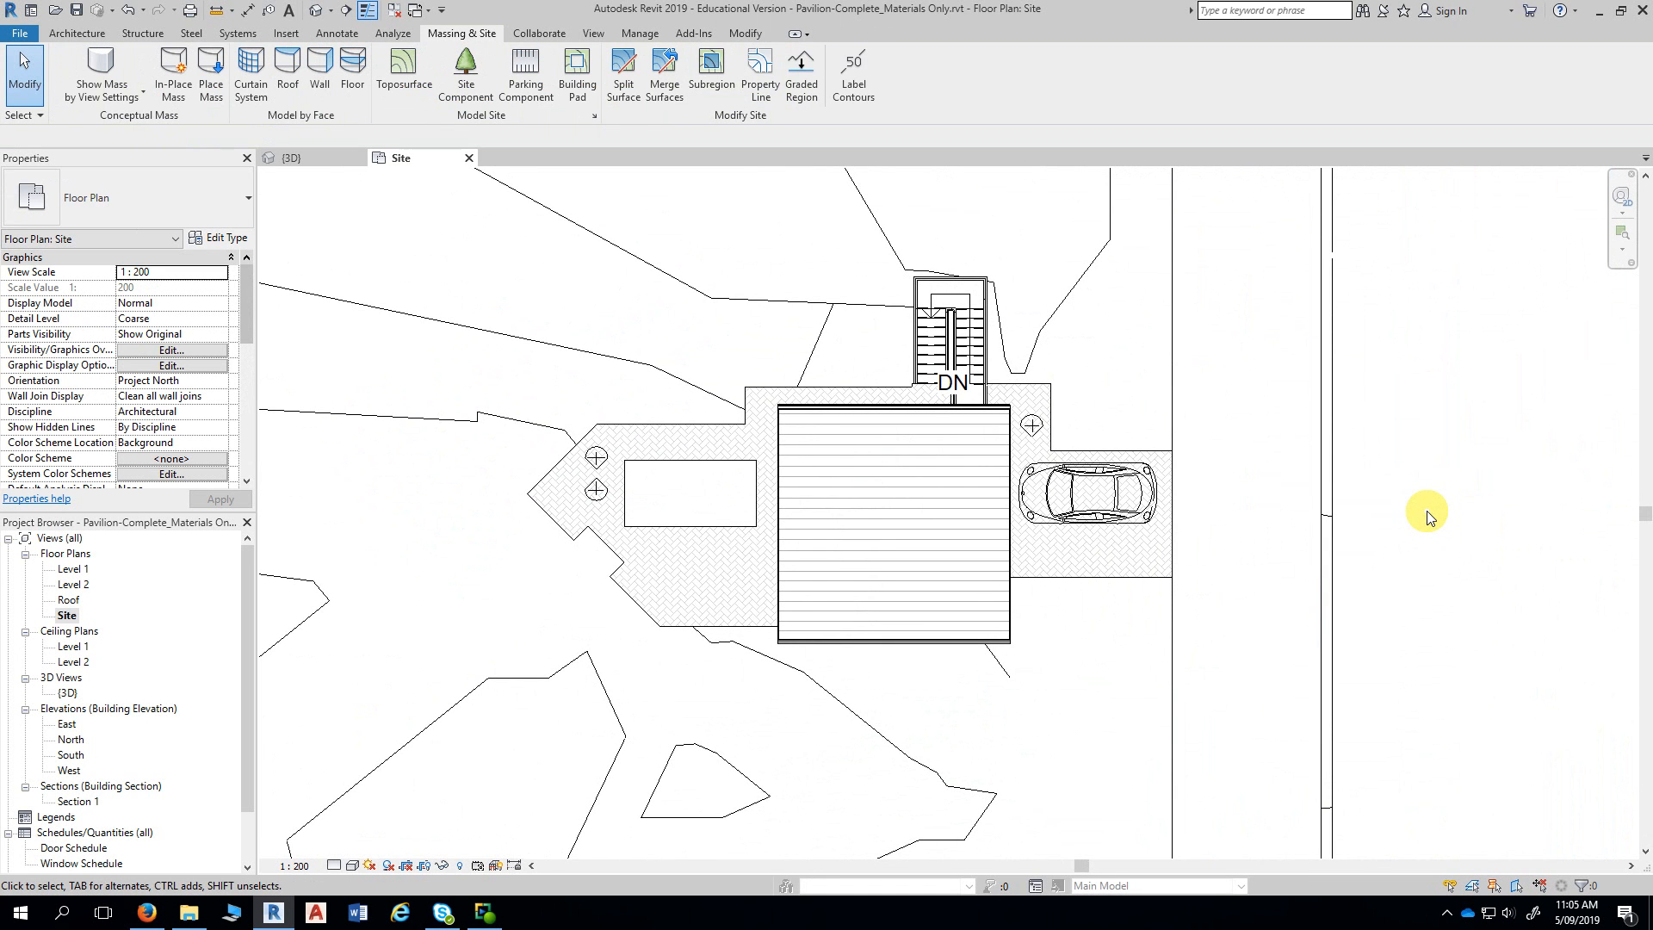
scroll(1426, 515, "down", 1)
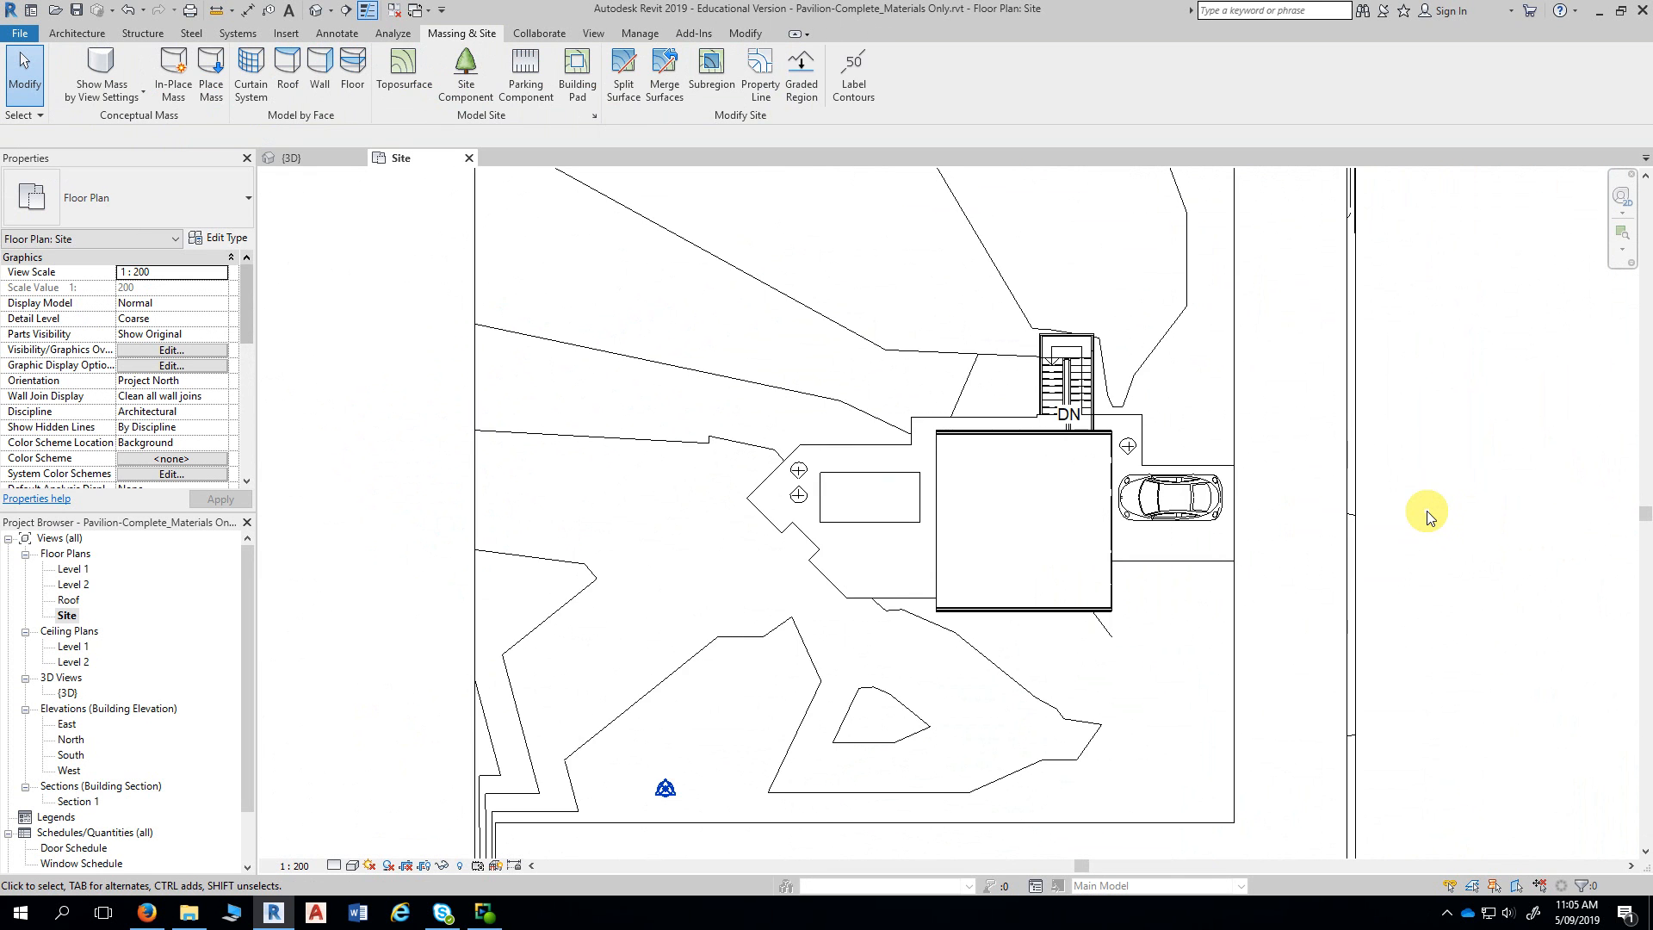
middle_click_drag(1461, 472, 1353, 480)
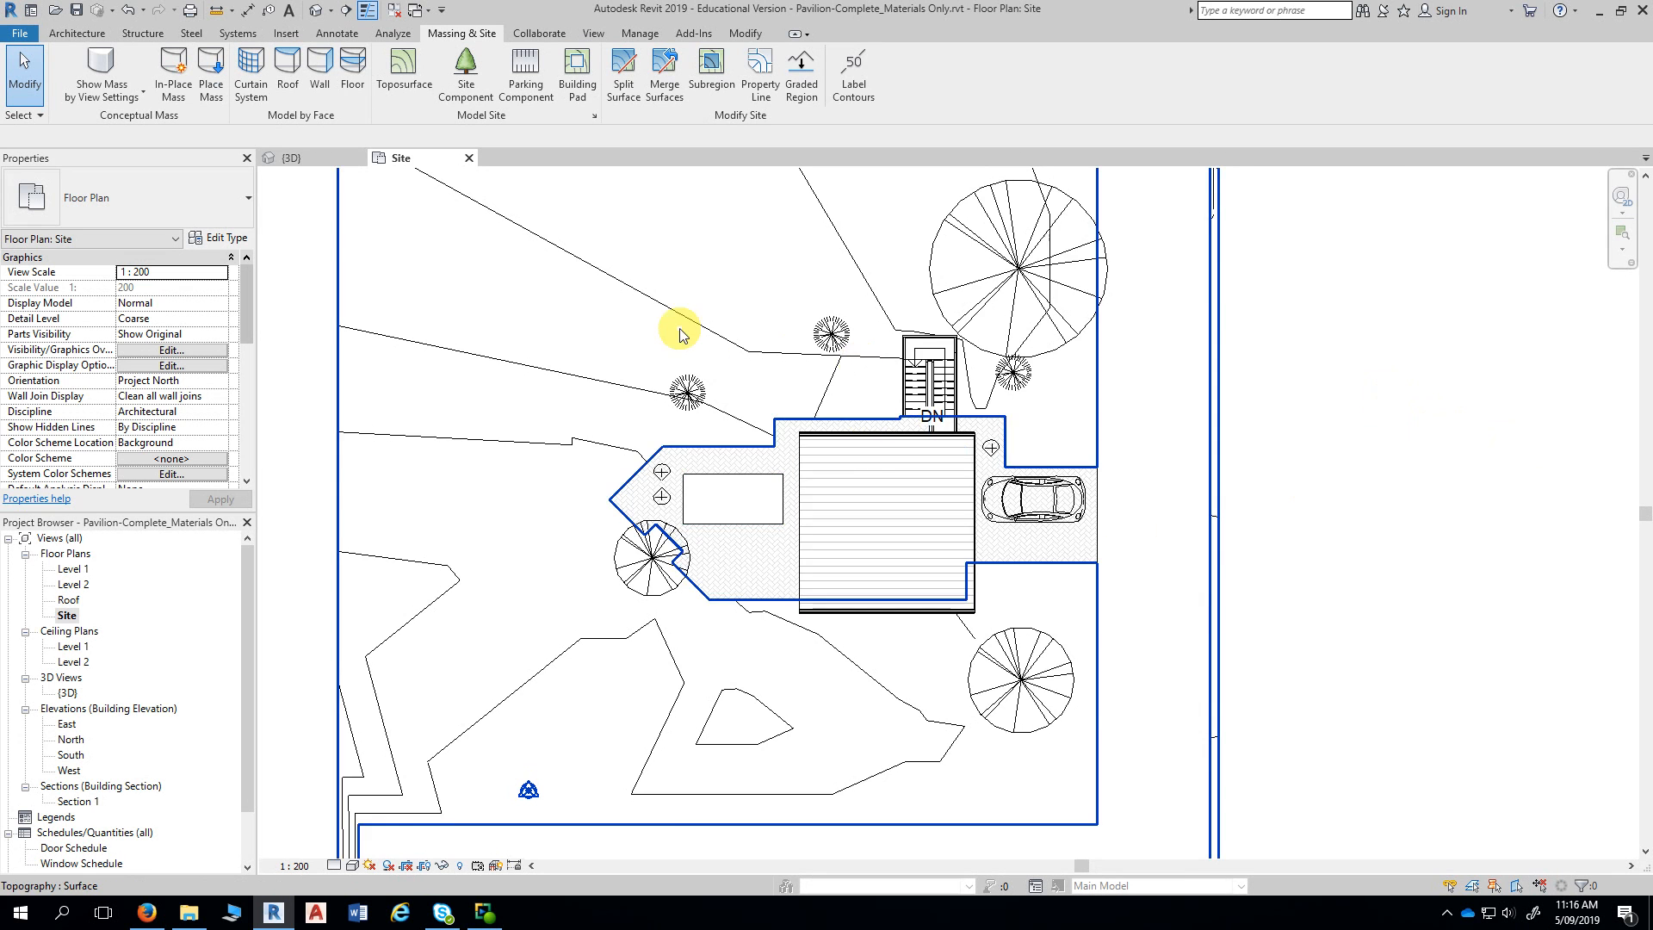
- Start a sketched railing path without saving the project, and choose the Glass Panel - Bottom Fill railing type
scroll(682, 340, "up", 2)
middle_click_drag(696, 370, 704, 235)
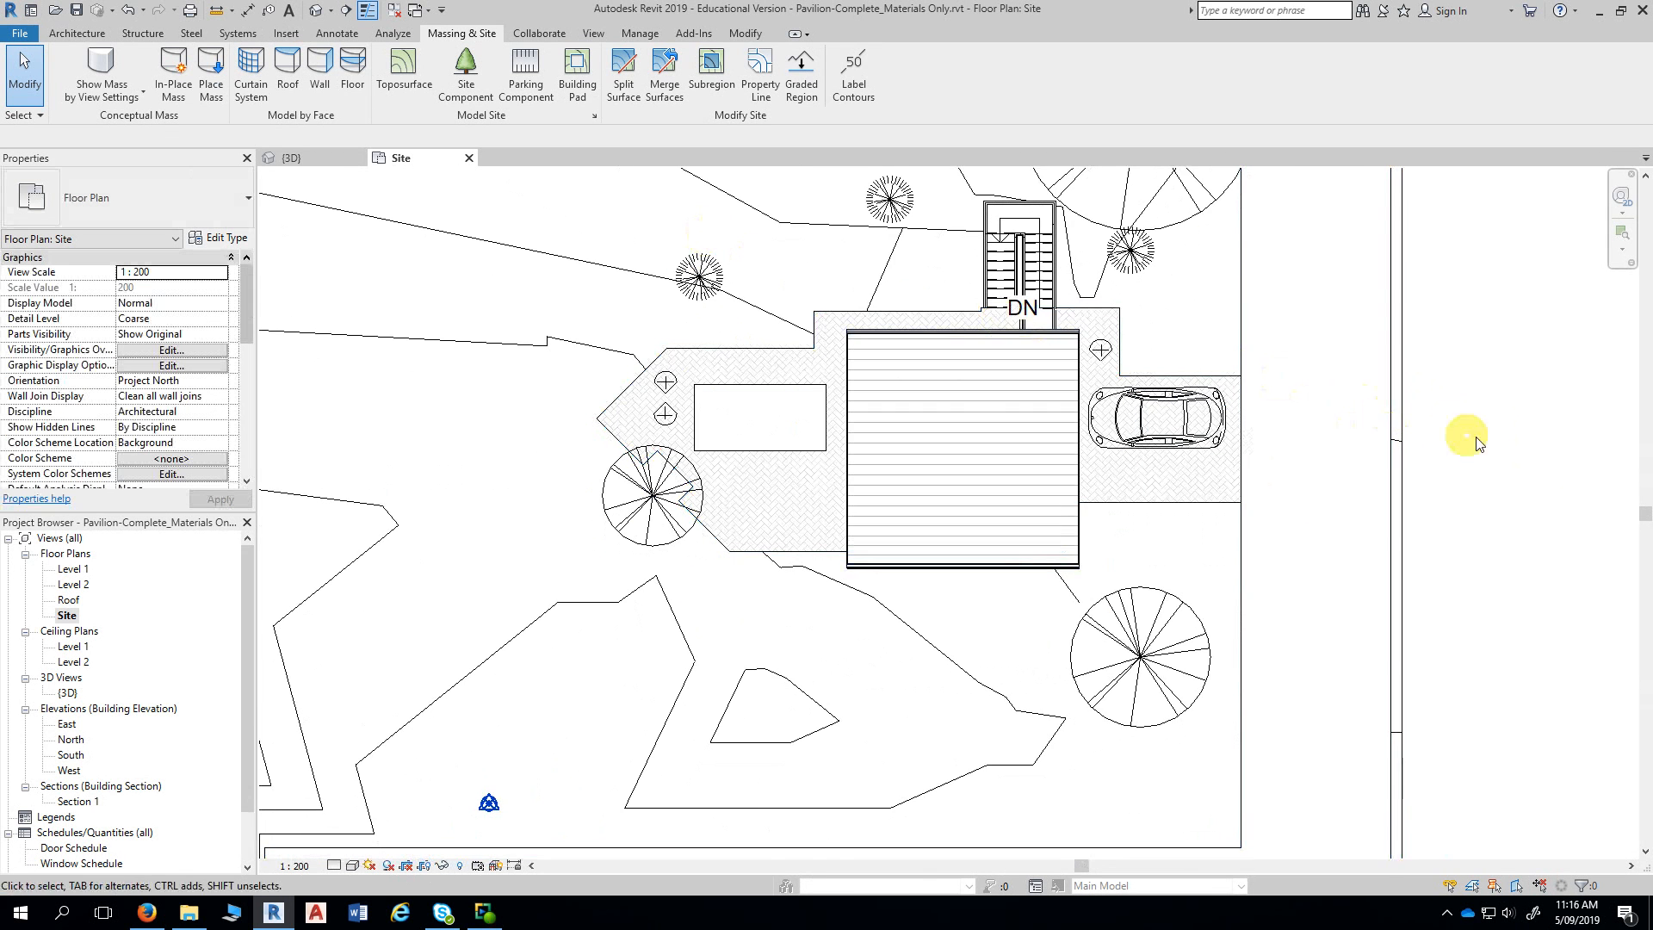
middle_click_drag(1508, 443, 1526, 418)
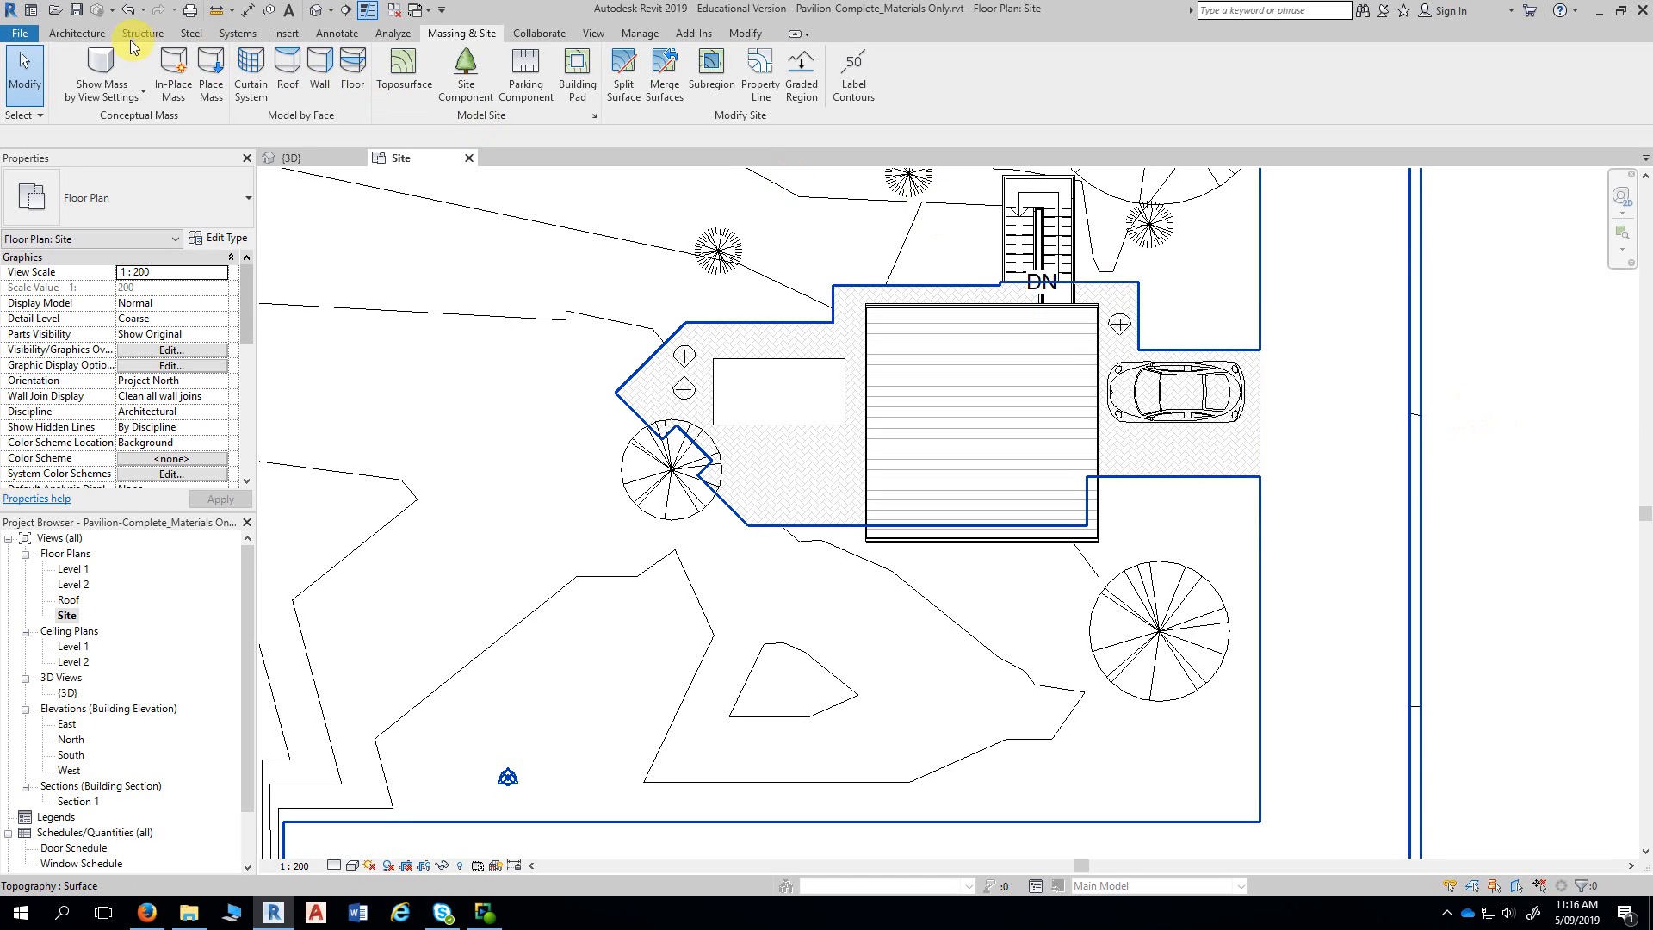
left_click(80, 39)
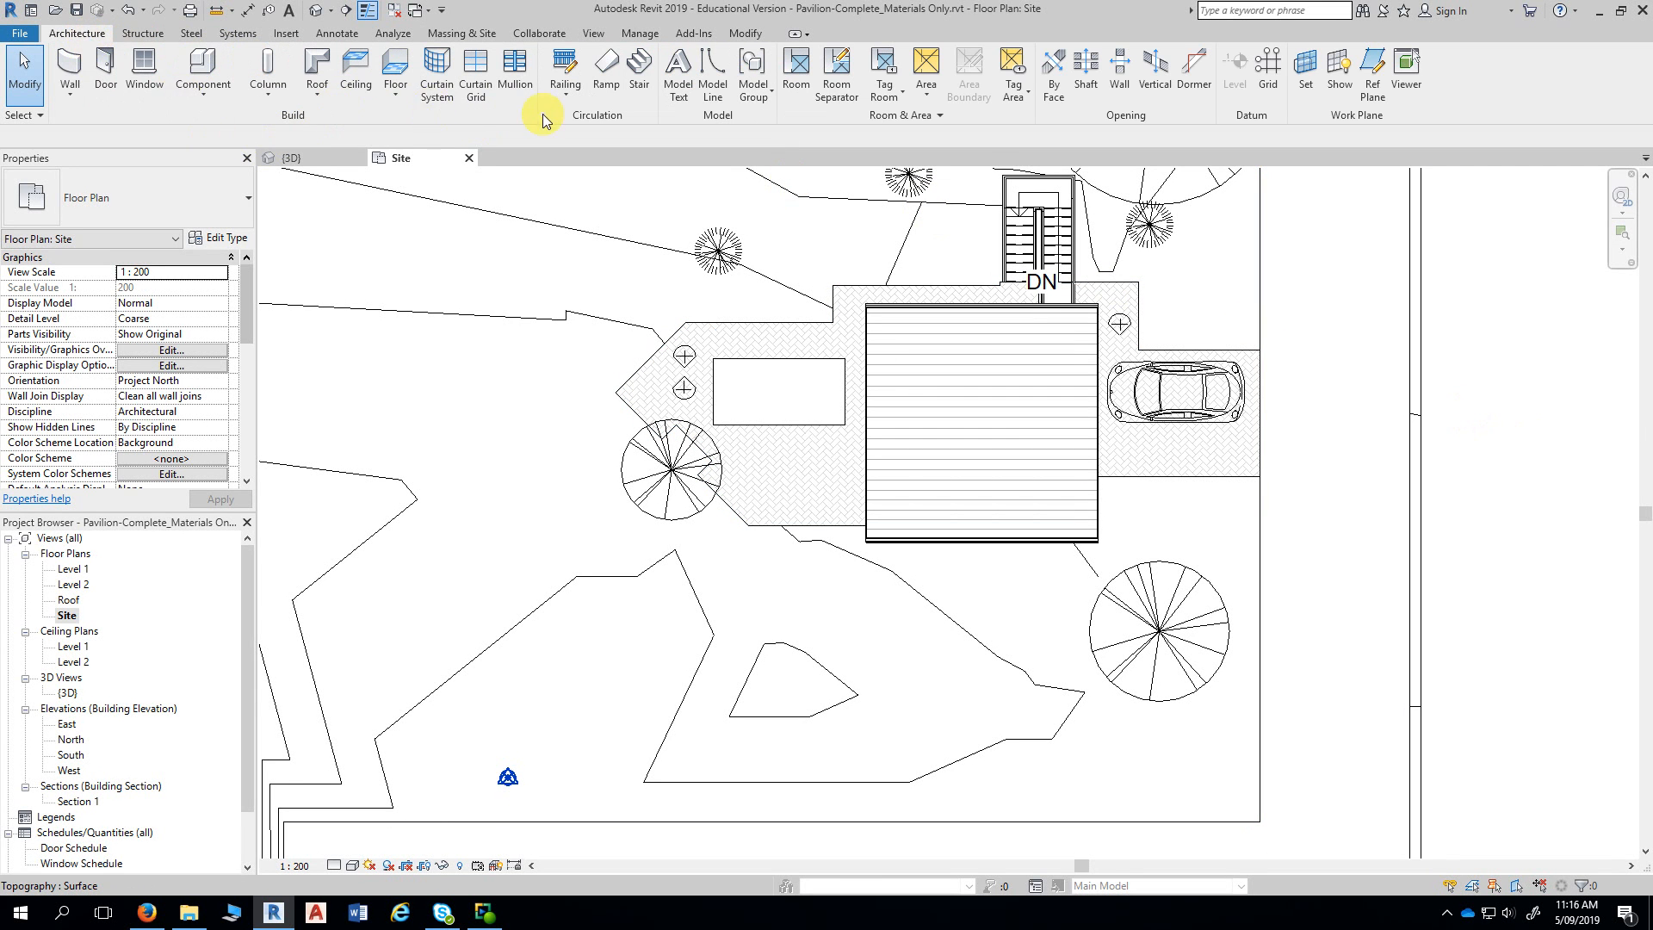
left_click(567, 105)
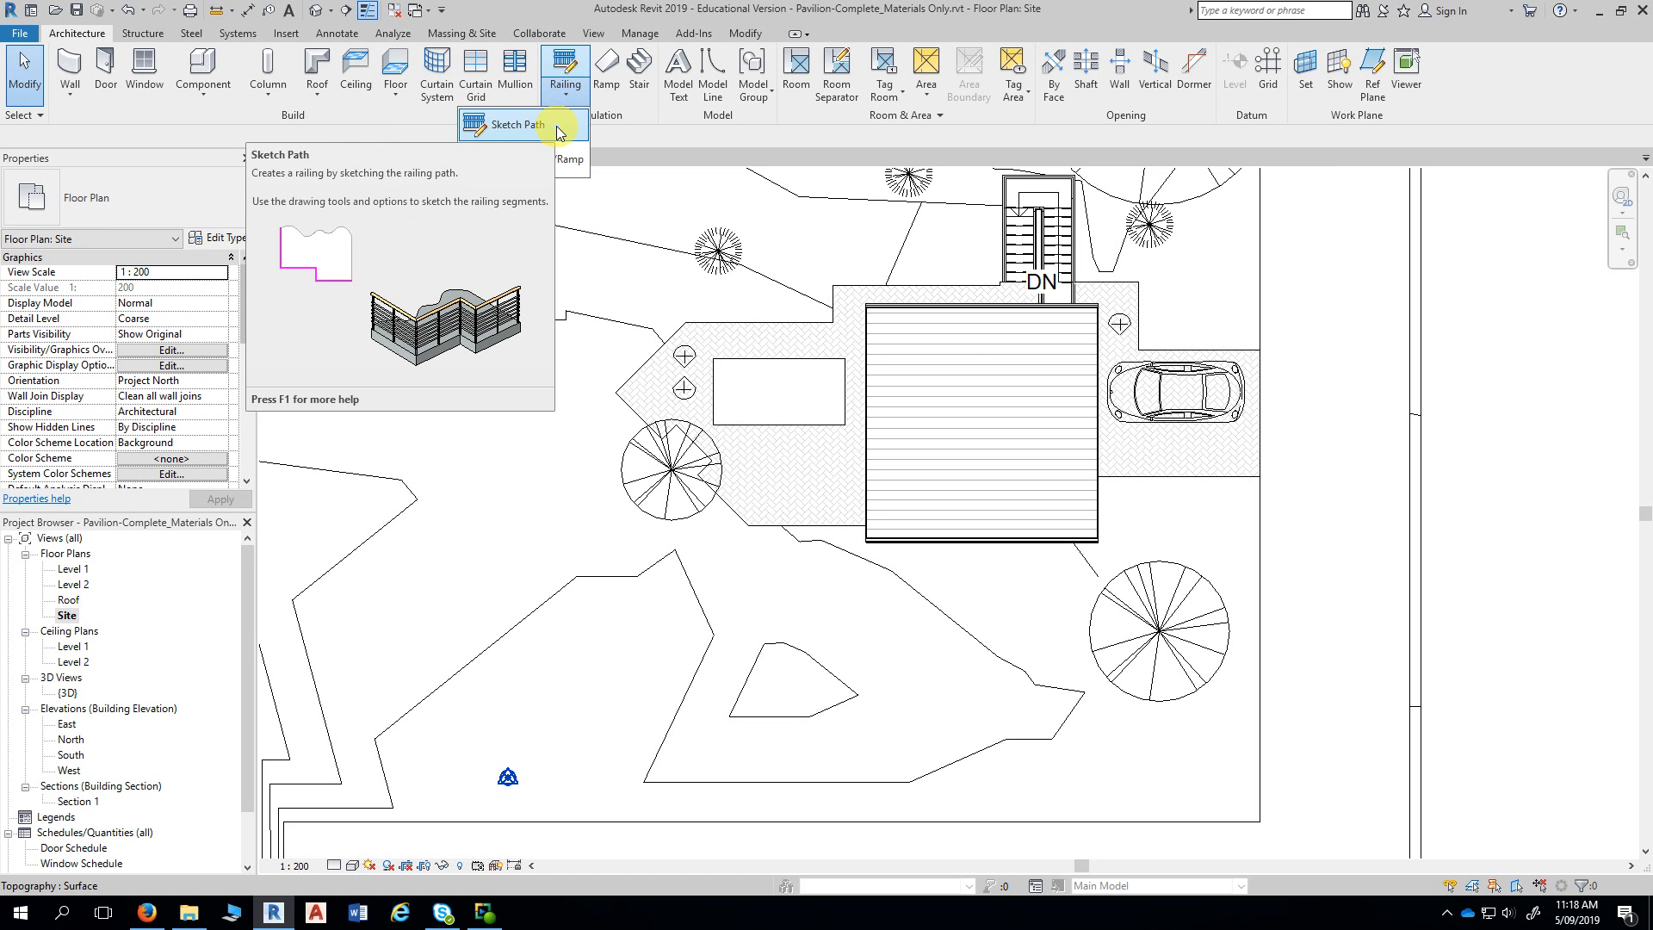
left_click(558, 129)
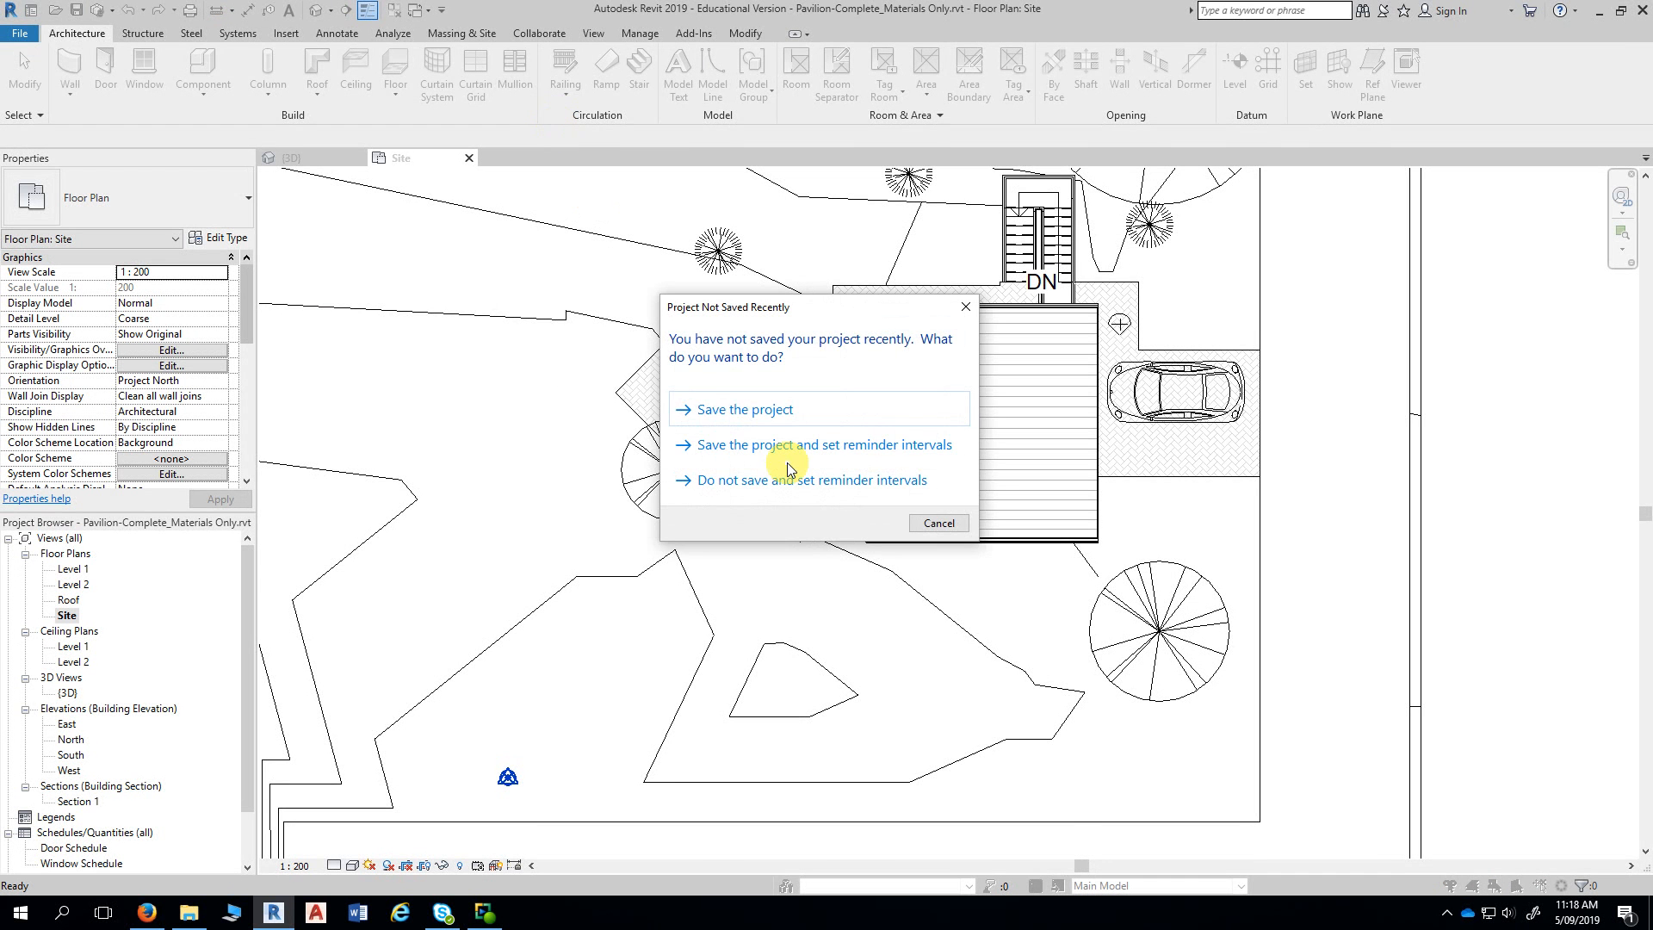
left_click(936, 520)
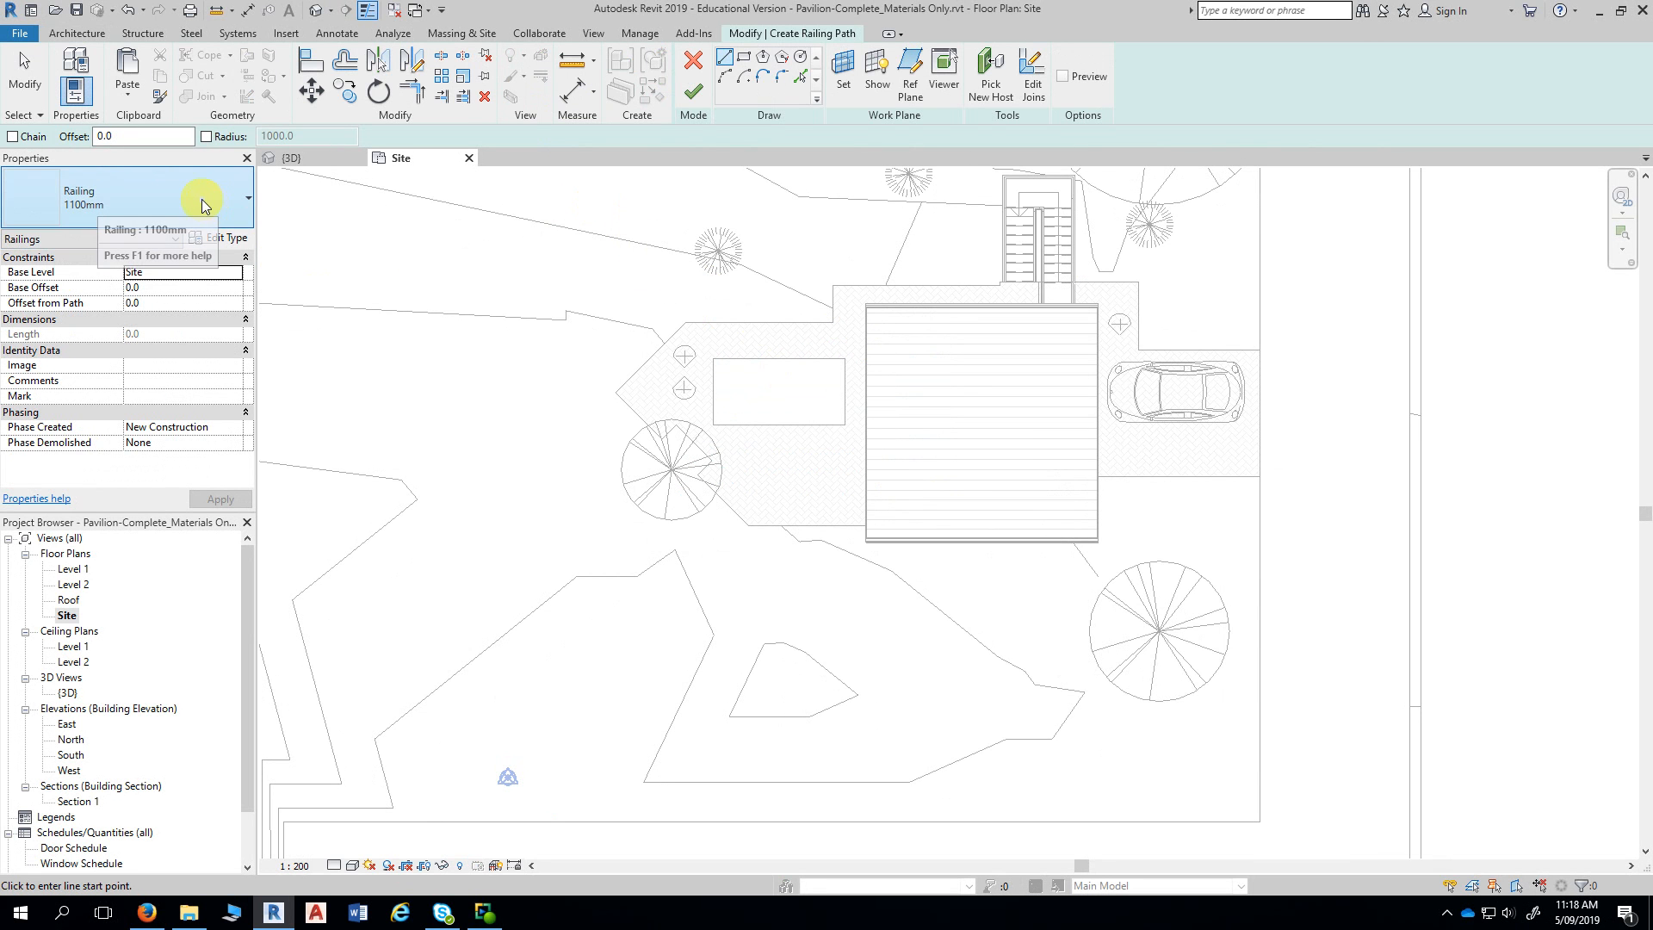
left_click(157, 201)
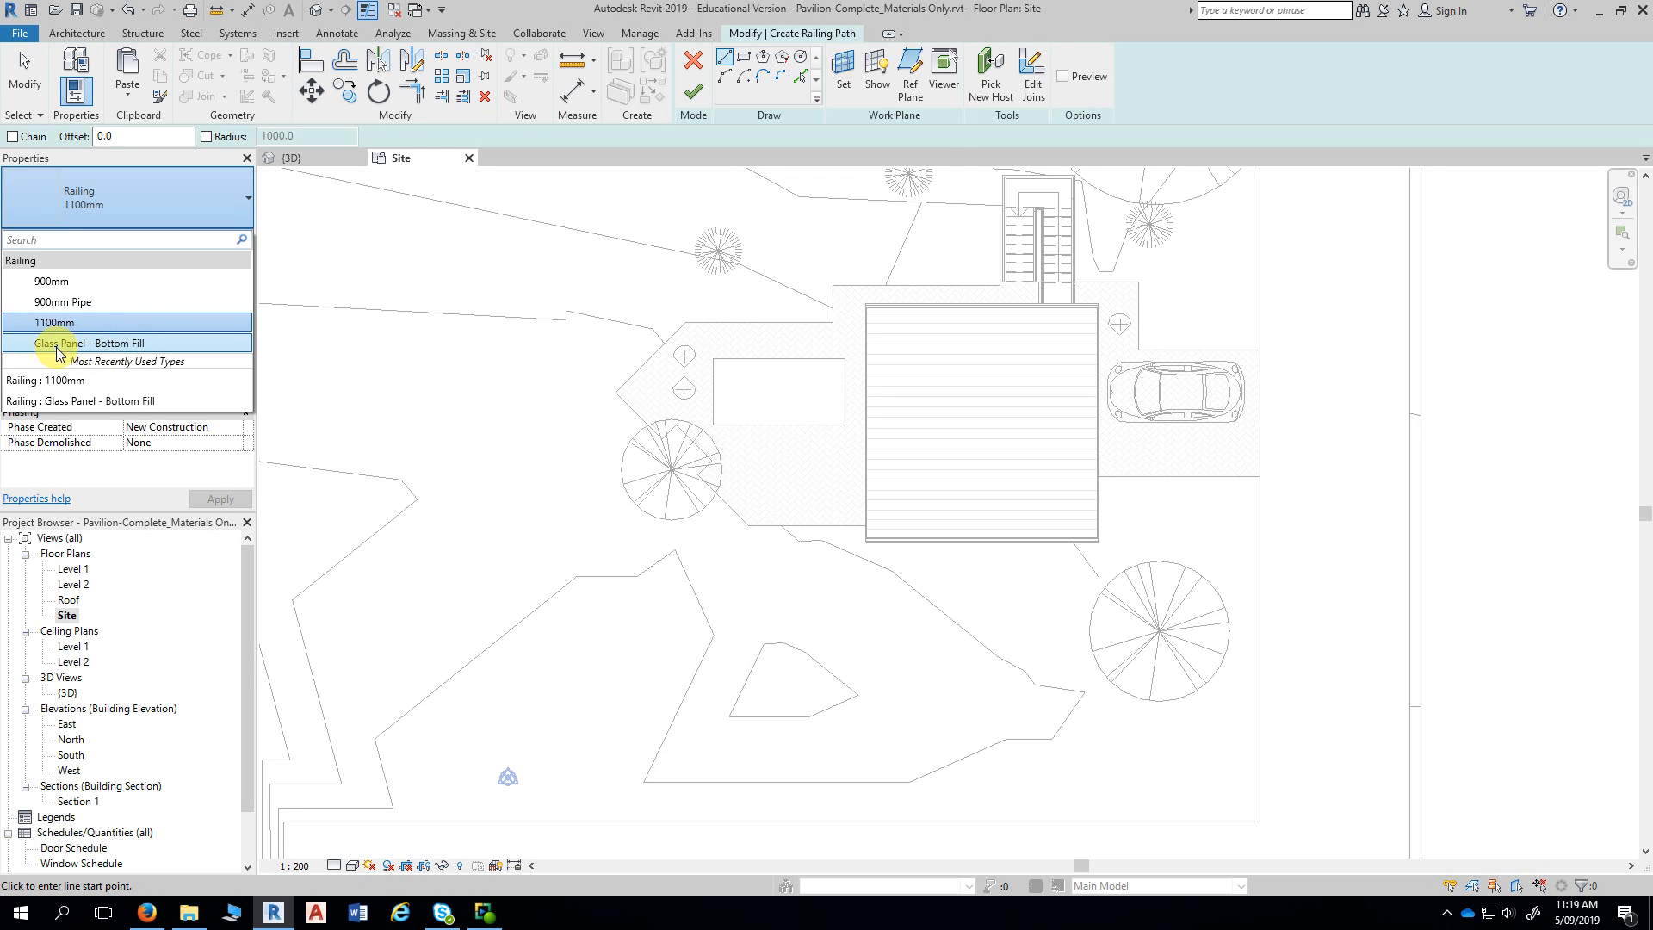
left_click(111, 344)
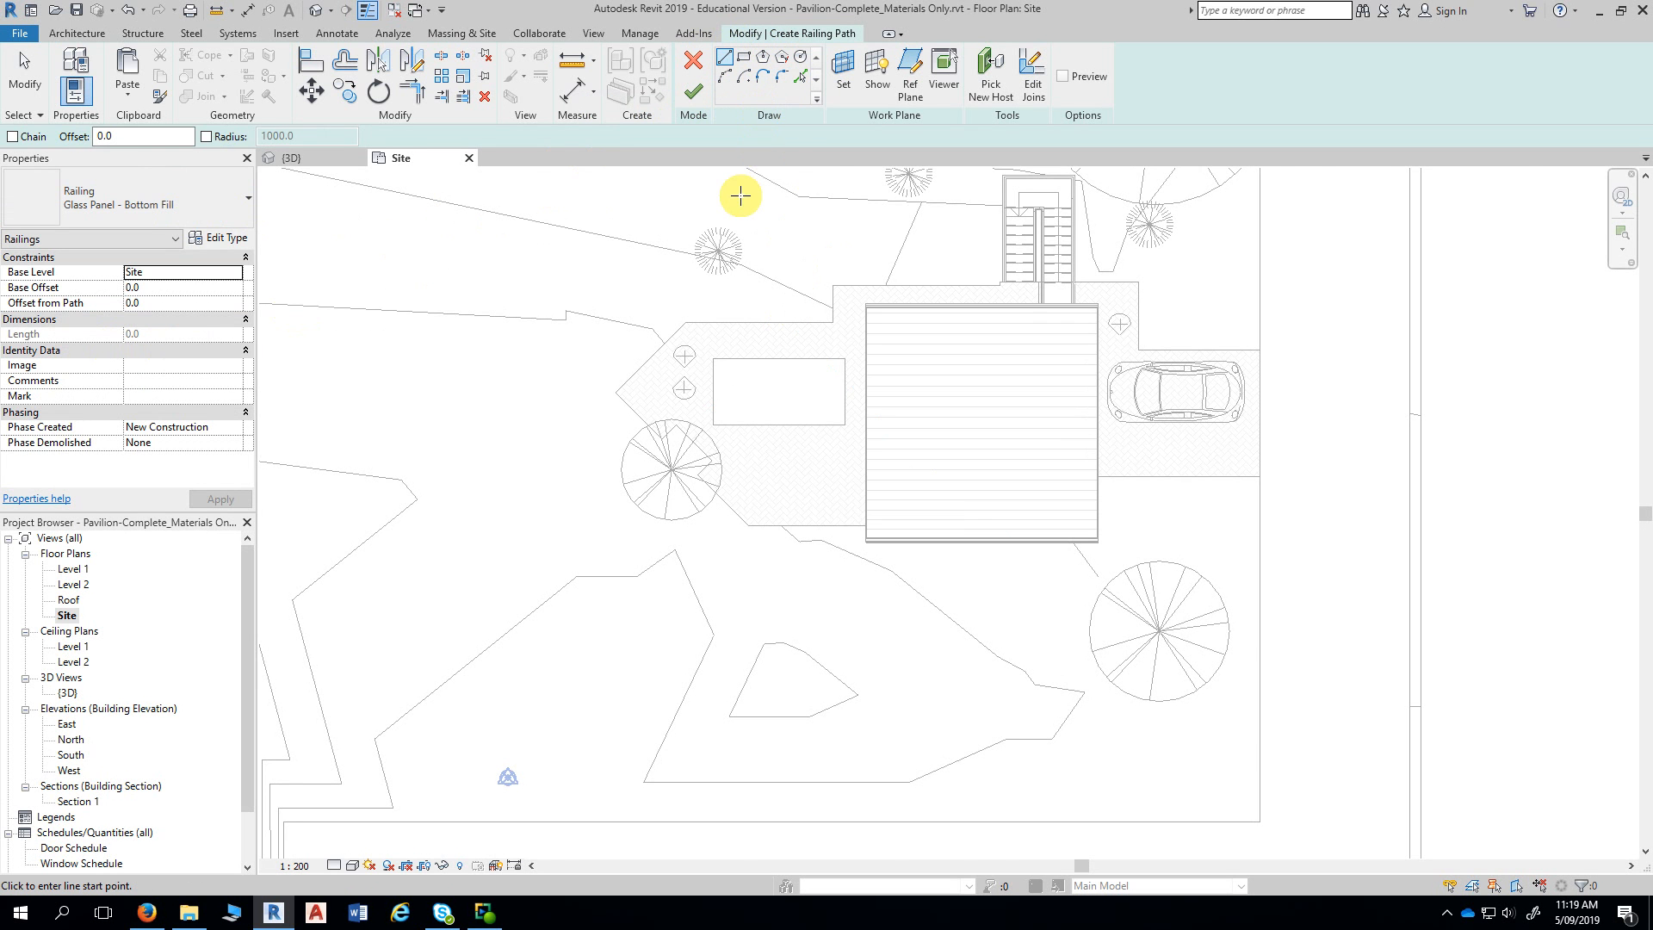
- Add a railing path line offset 500 mm outside the pool's lower long edge by picking that edge
scroll(750, 190, "up", 3)
scroll(750, 190, "up", 1)
middle_click_drag(819, 213, 759, 98)
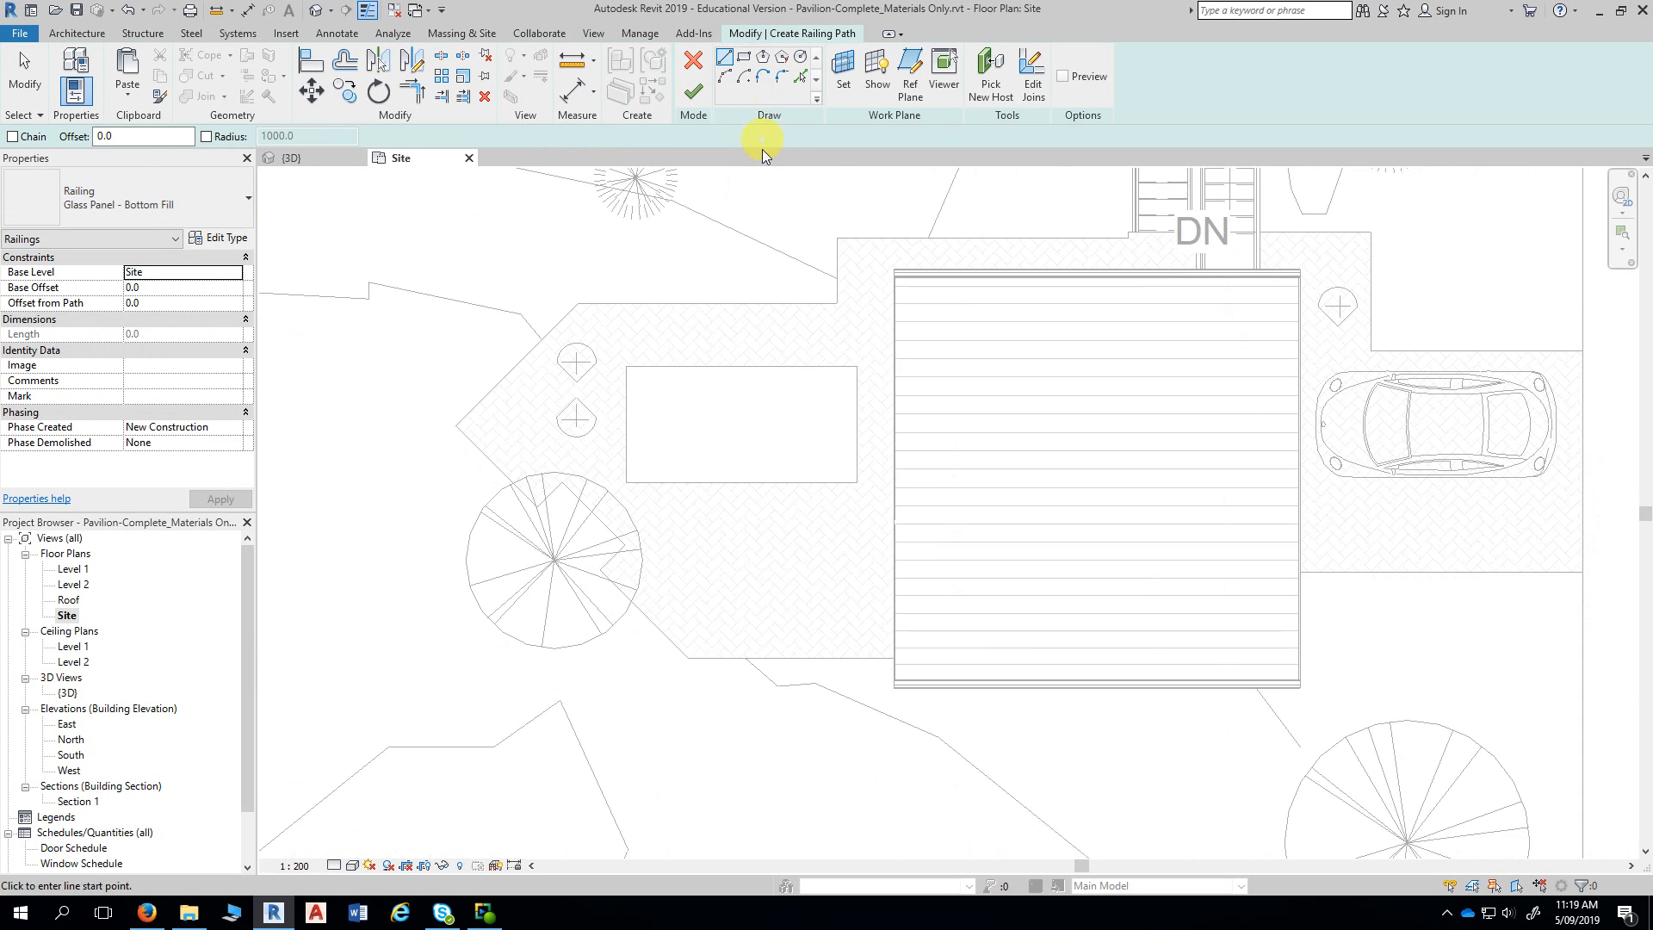
scroll(736, 250, "up", 1)
middle_click_drag(744, 258, 780, 182)
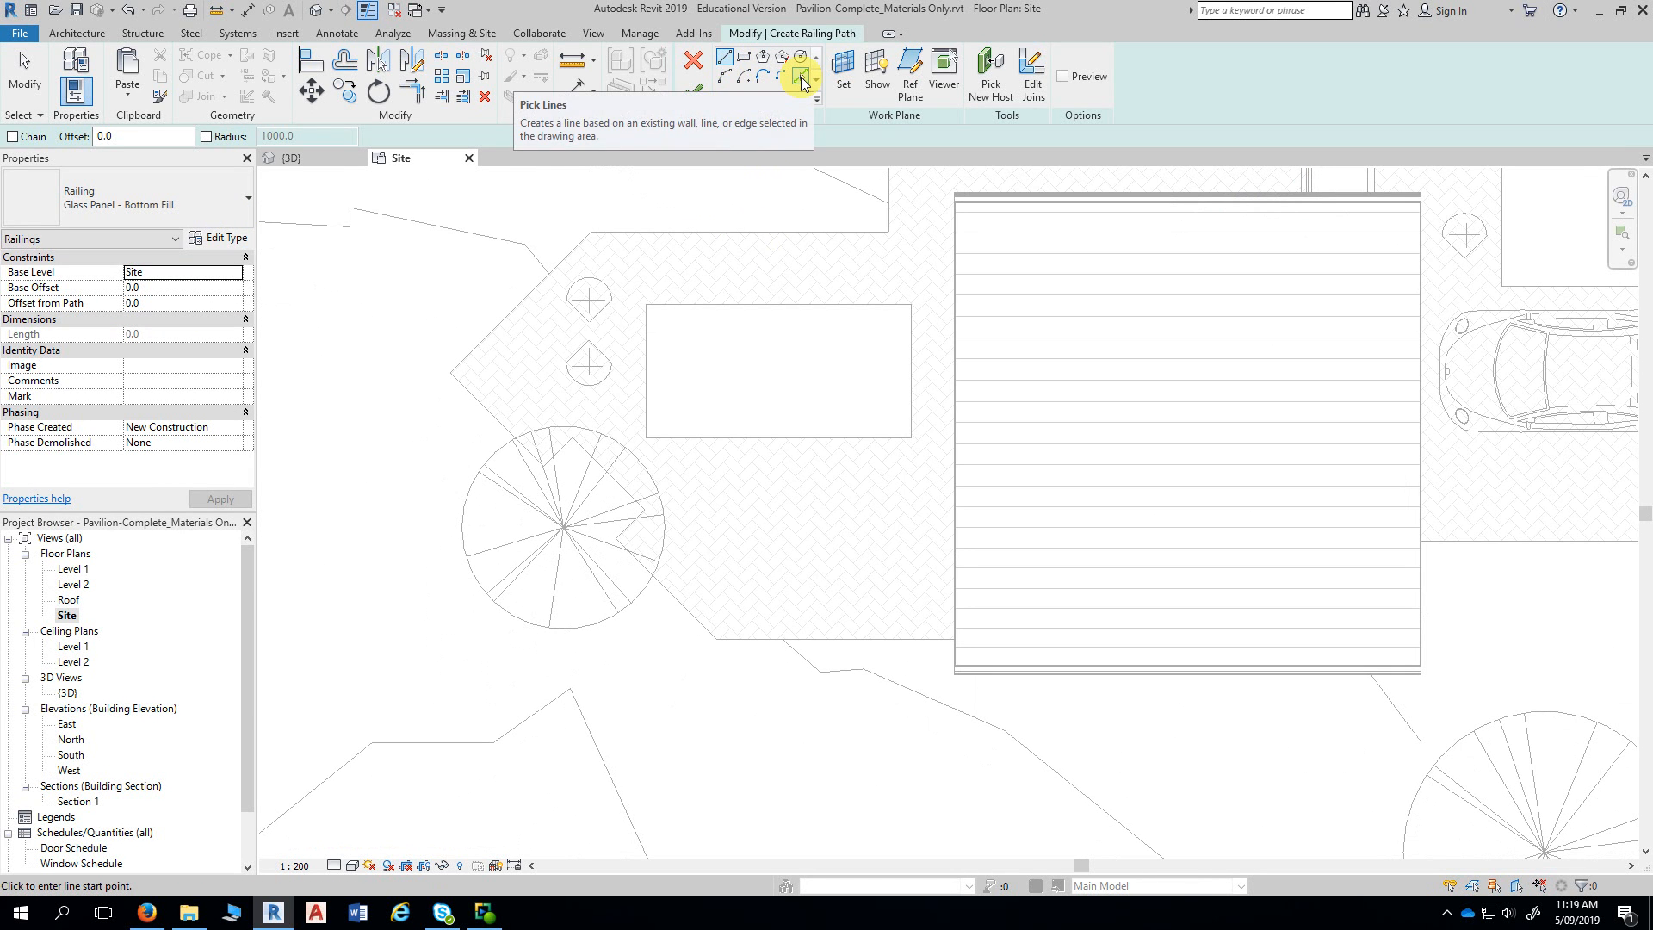
left_click(802, 82)
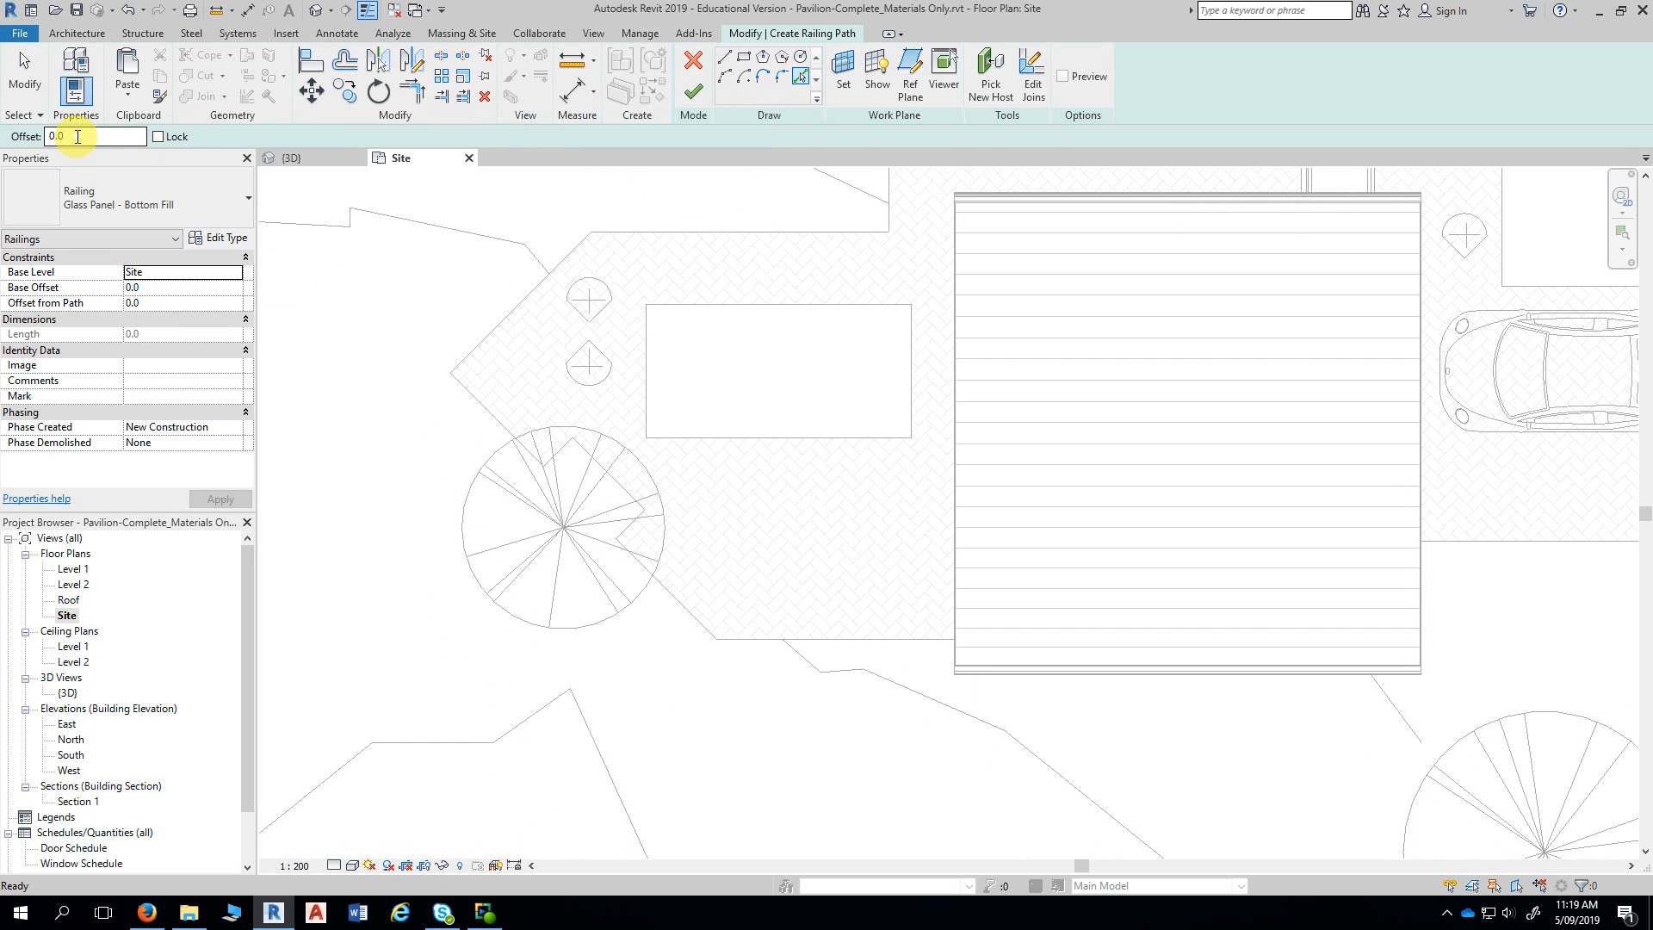
type("5")
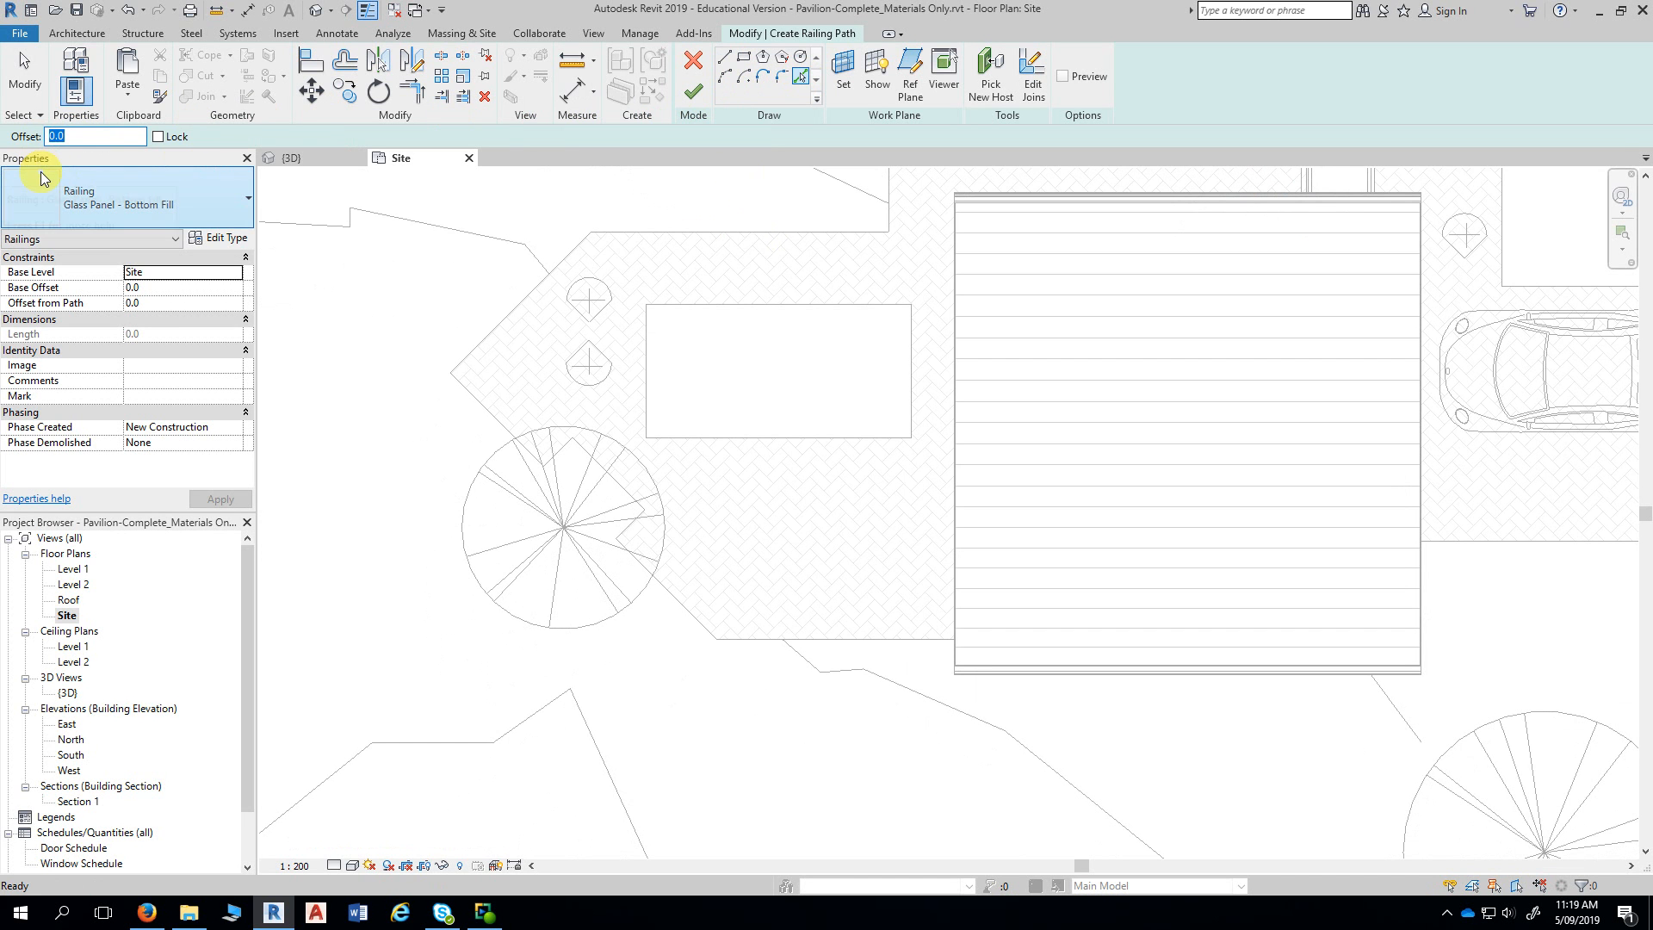
type("00")
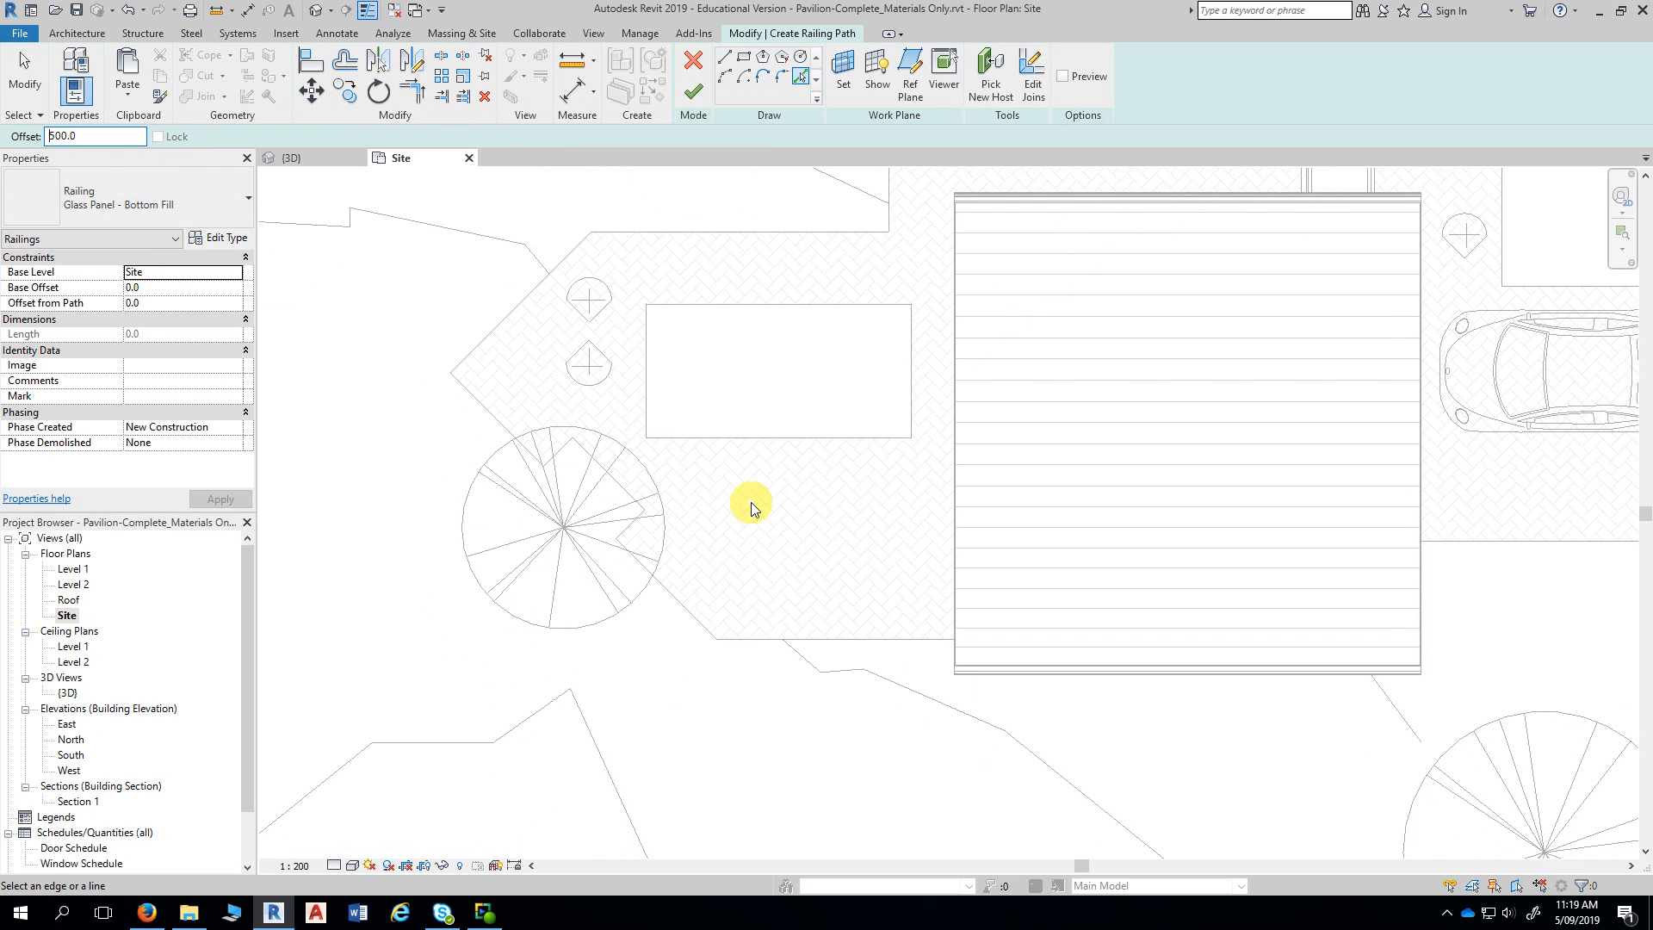
left_click(751, 439)
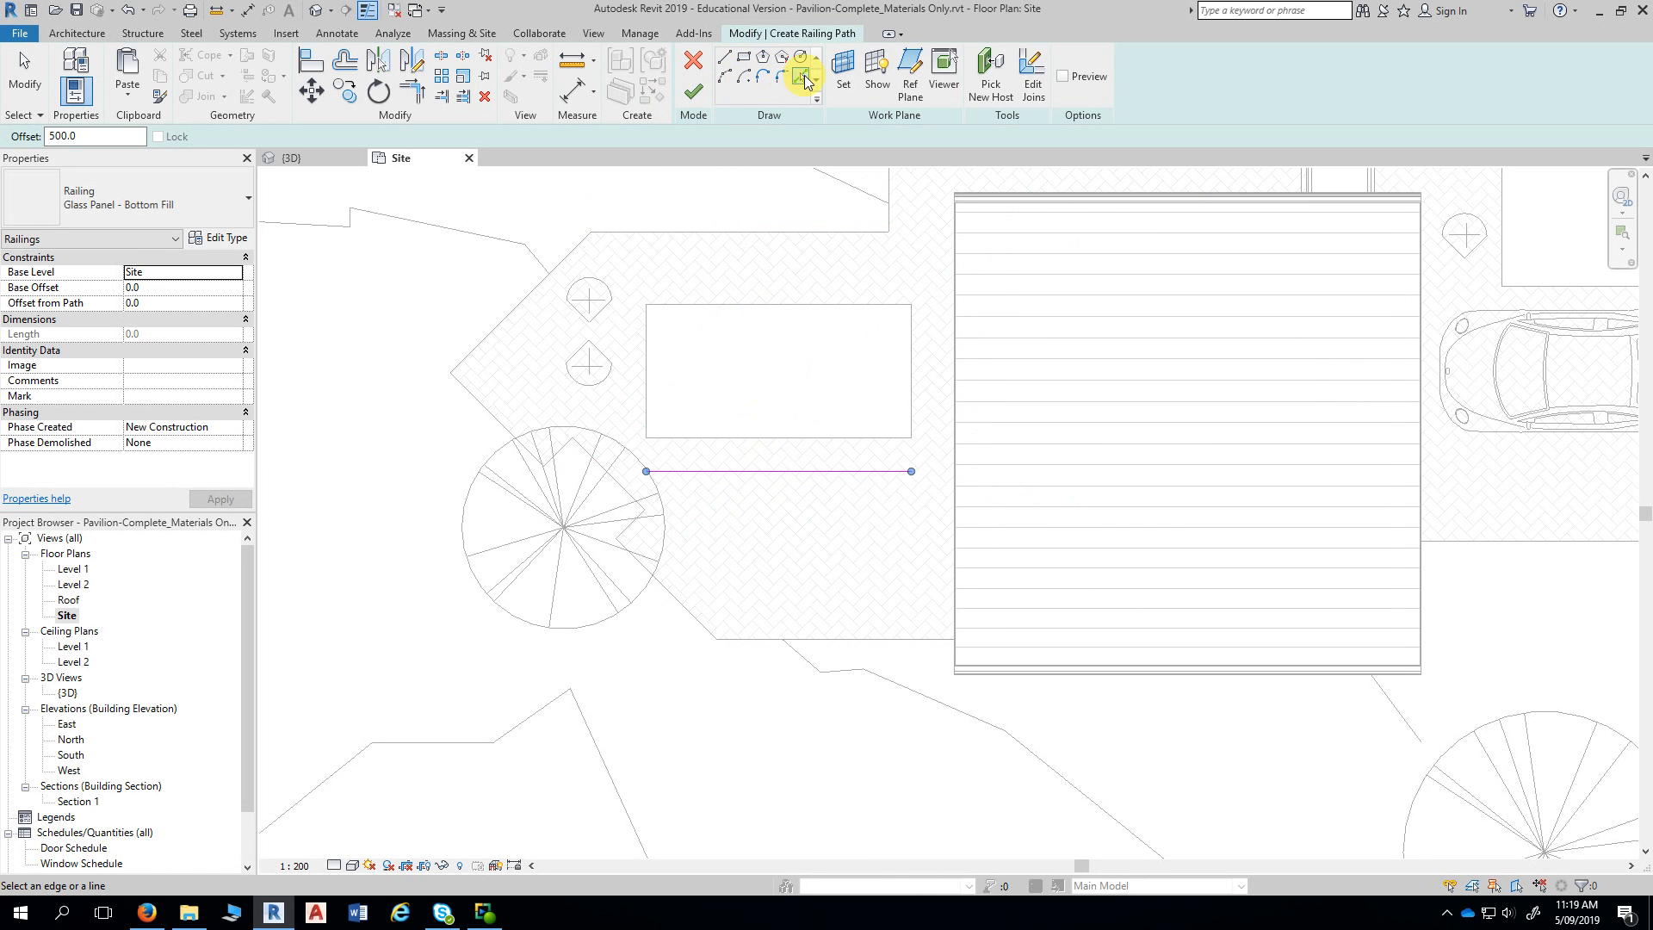
- Set the offset to 100 mm and pick the patio's upper edge, the angled edges around its west tip and the adjoining notch edges as railing path
left_click_drag(93, 136, 18, 138)
type("100")
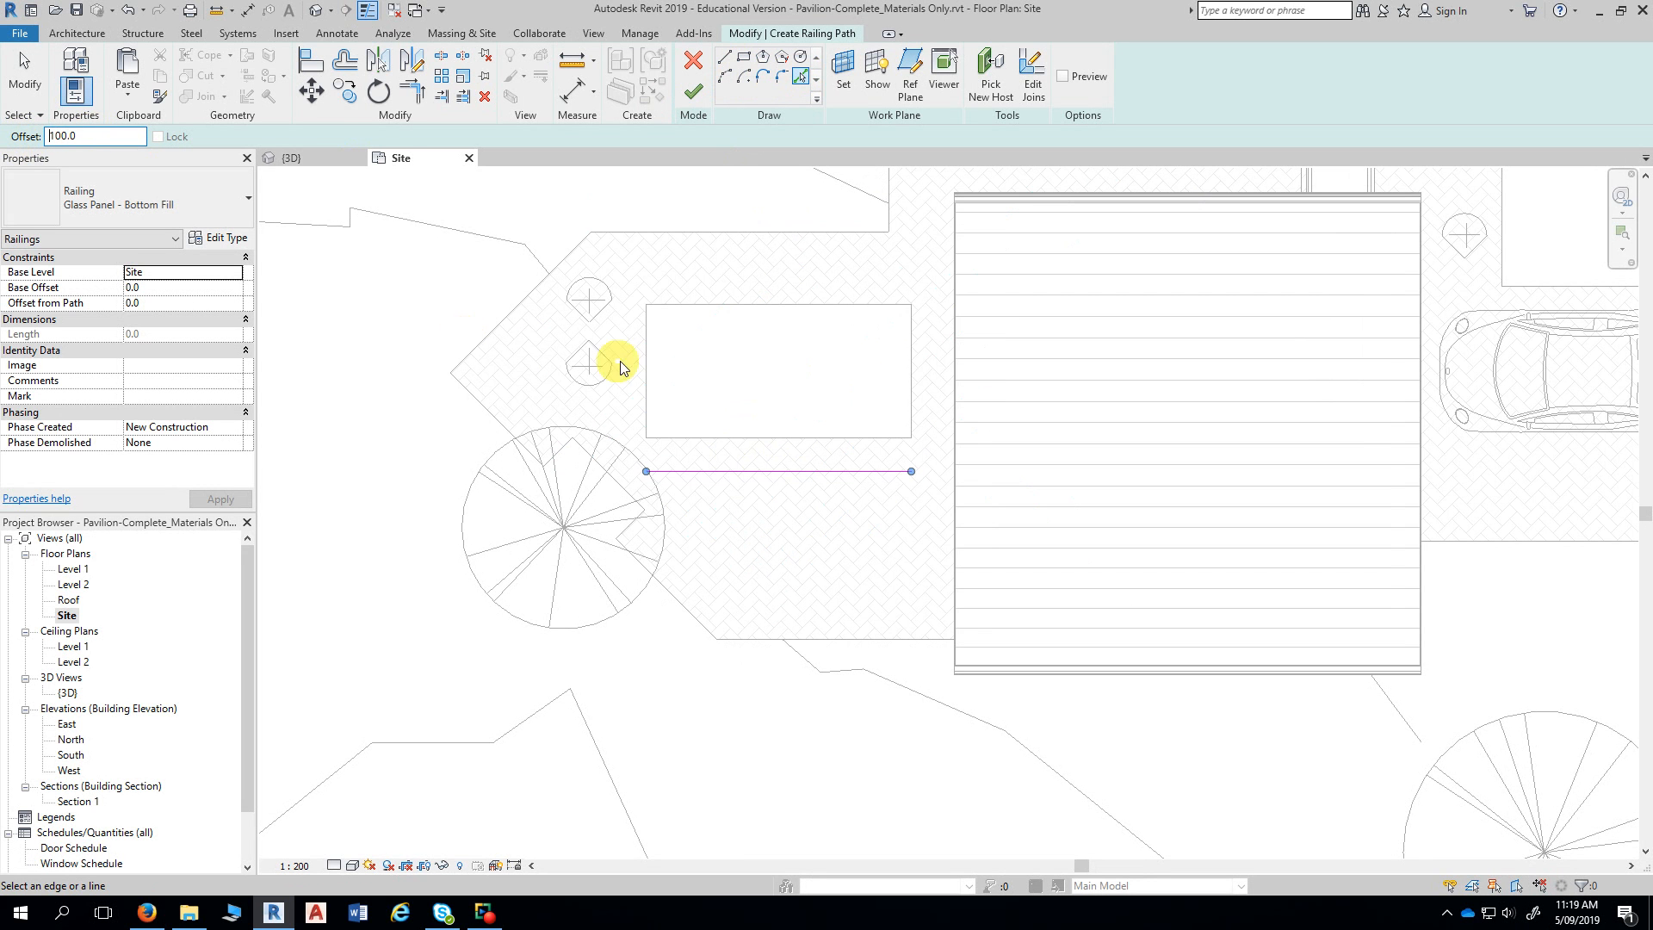
left_click(699, 235)
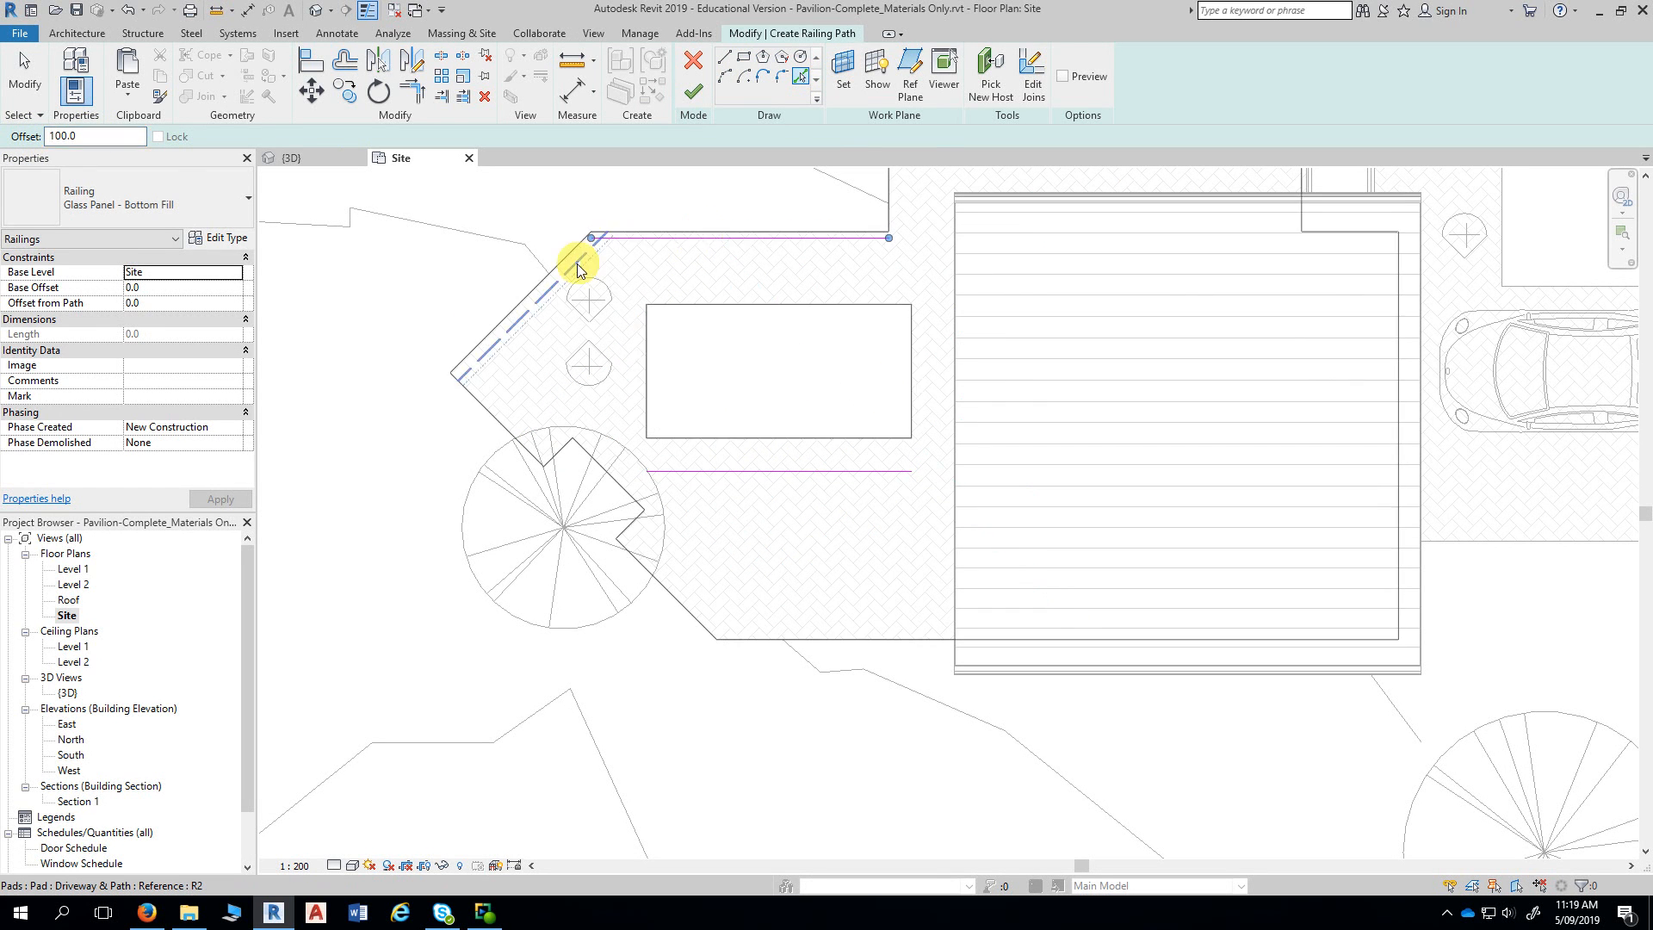
left_click(558, 272)
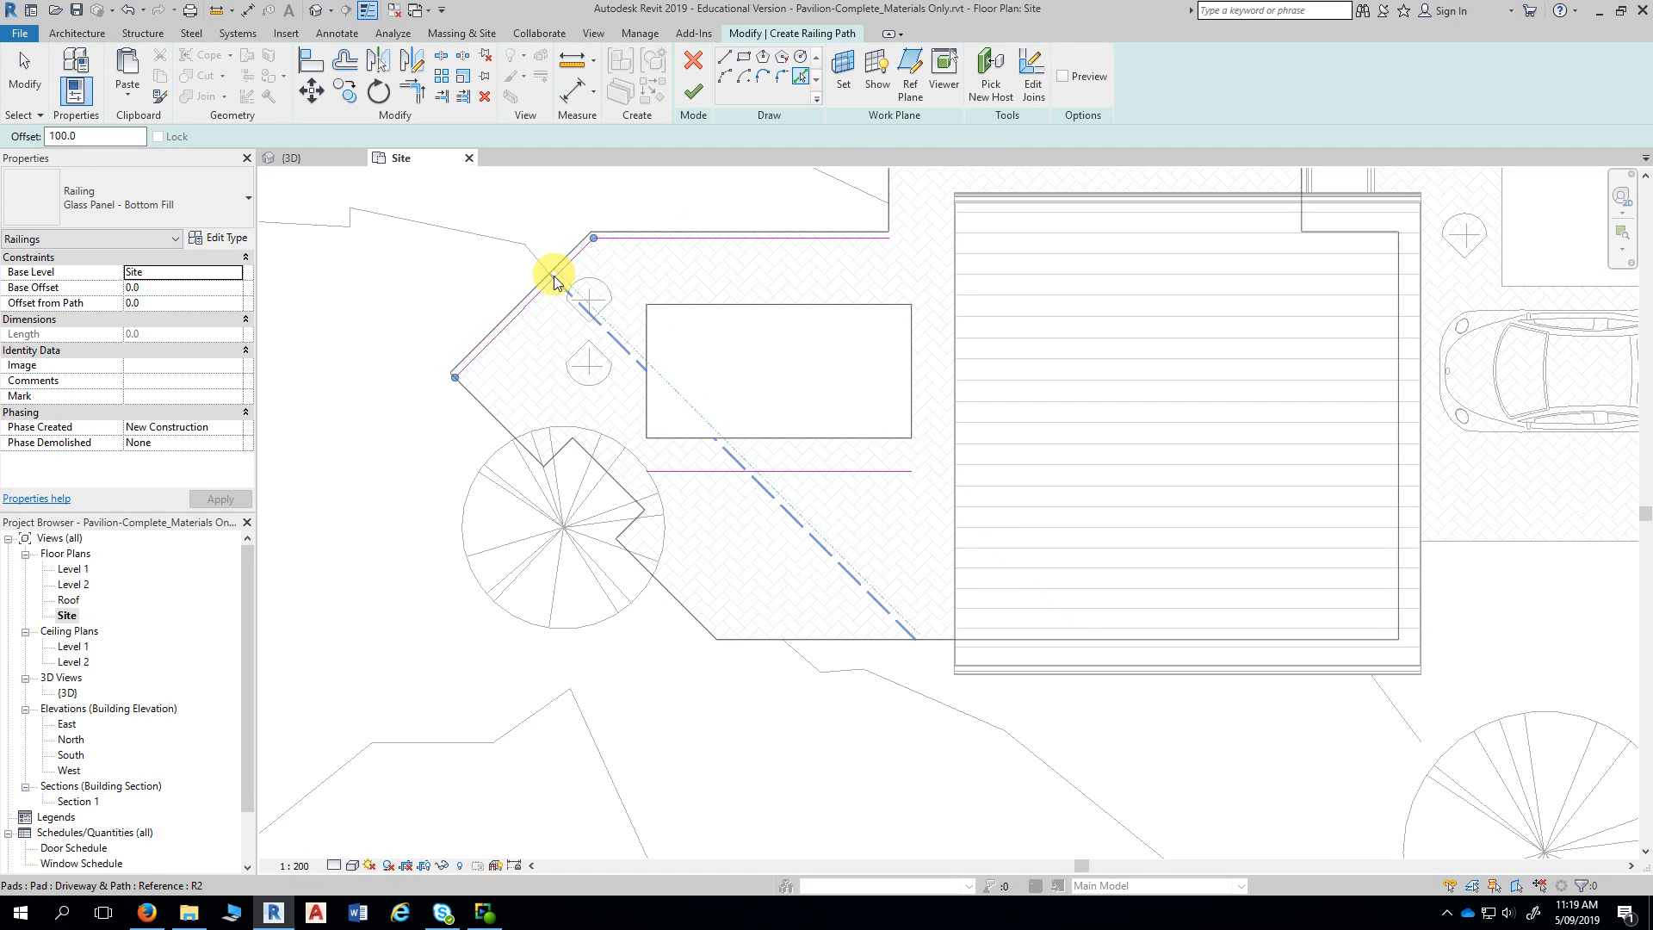
left_click(487, 410)
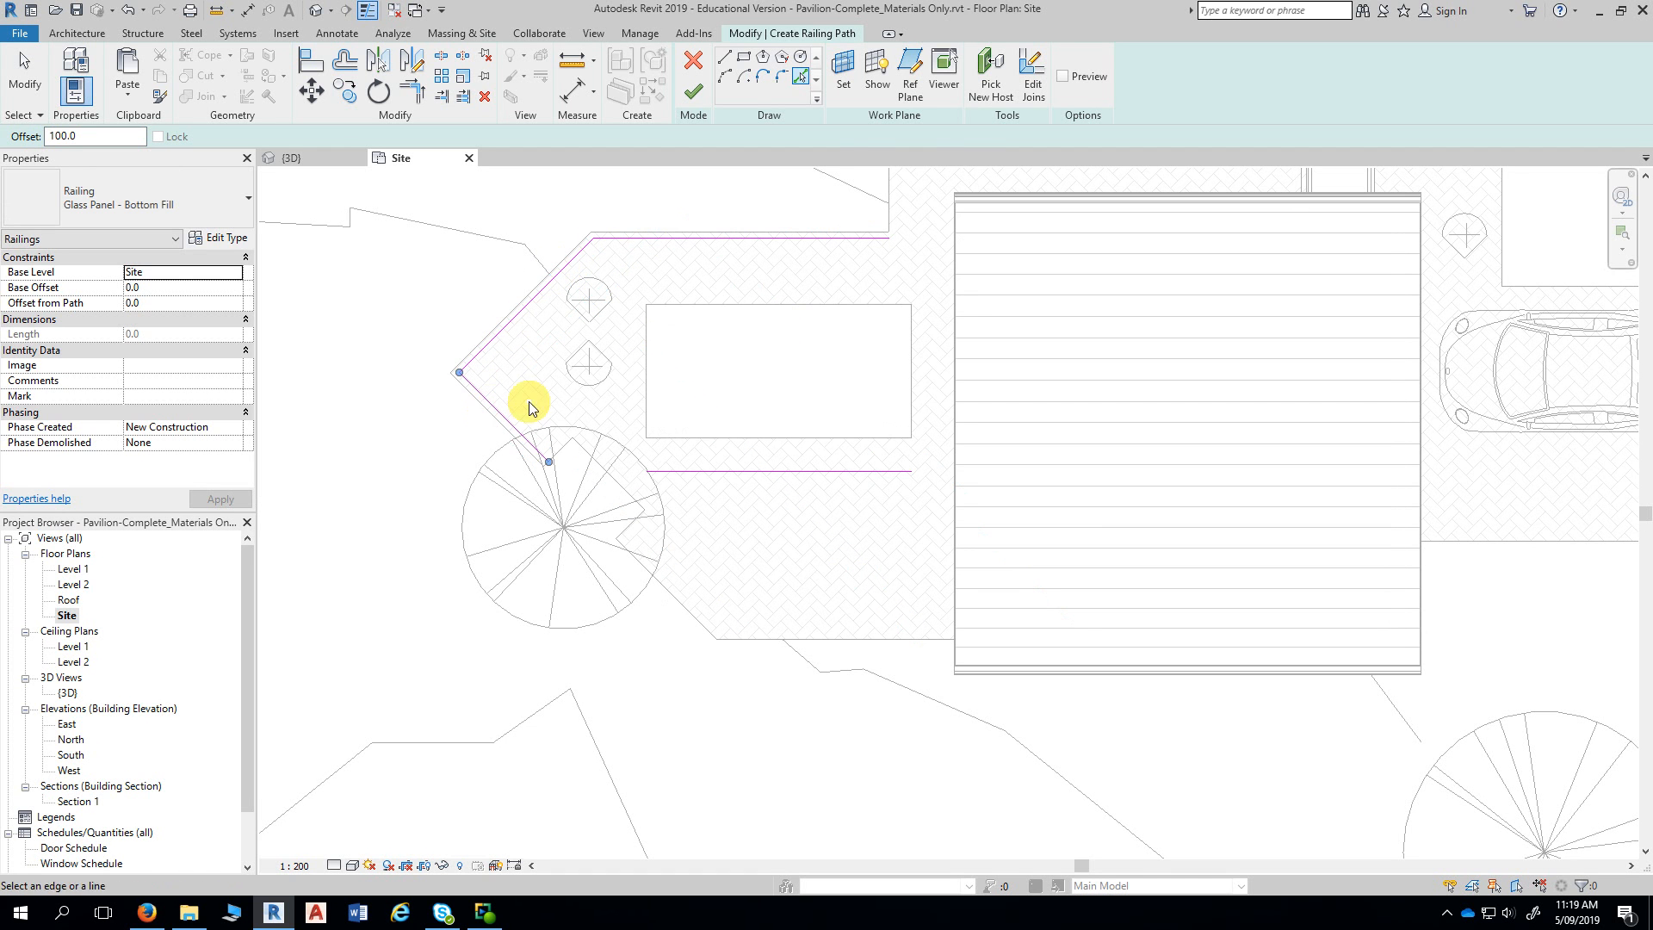
left_click(566, 446)
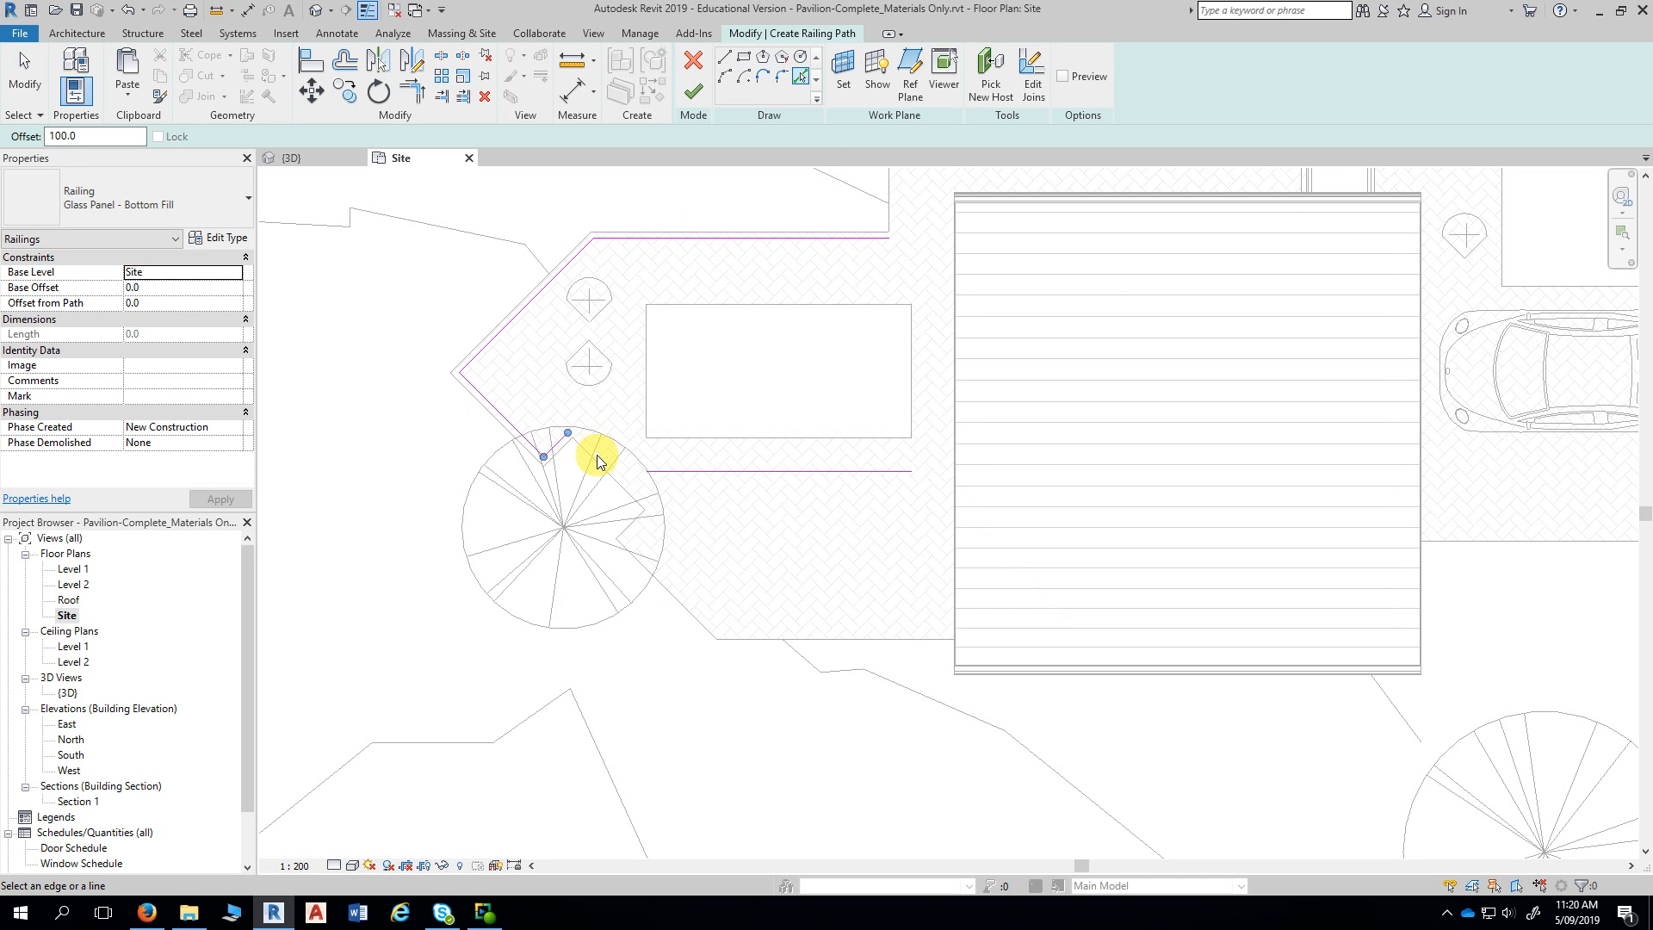
left_click(596, 454)
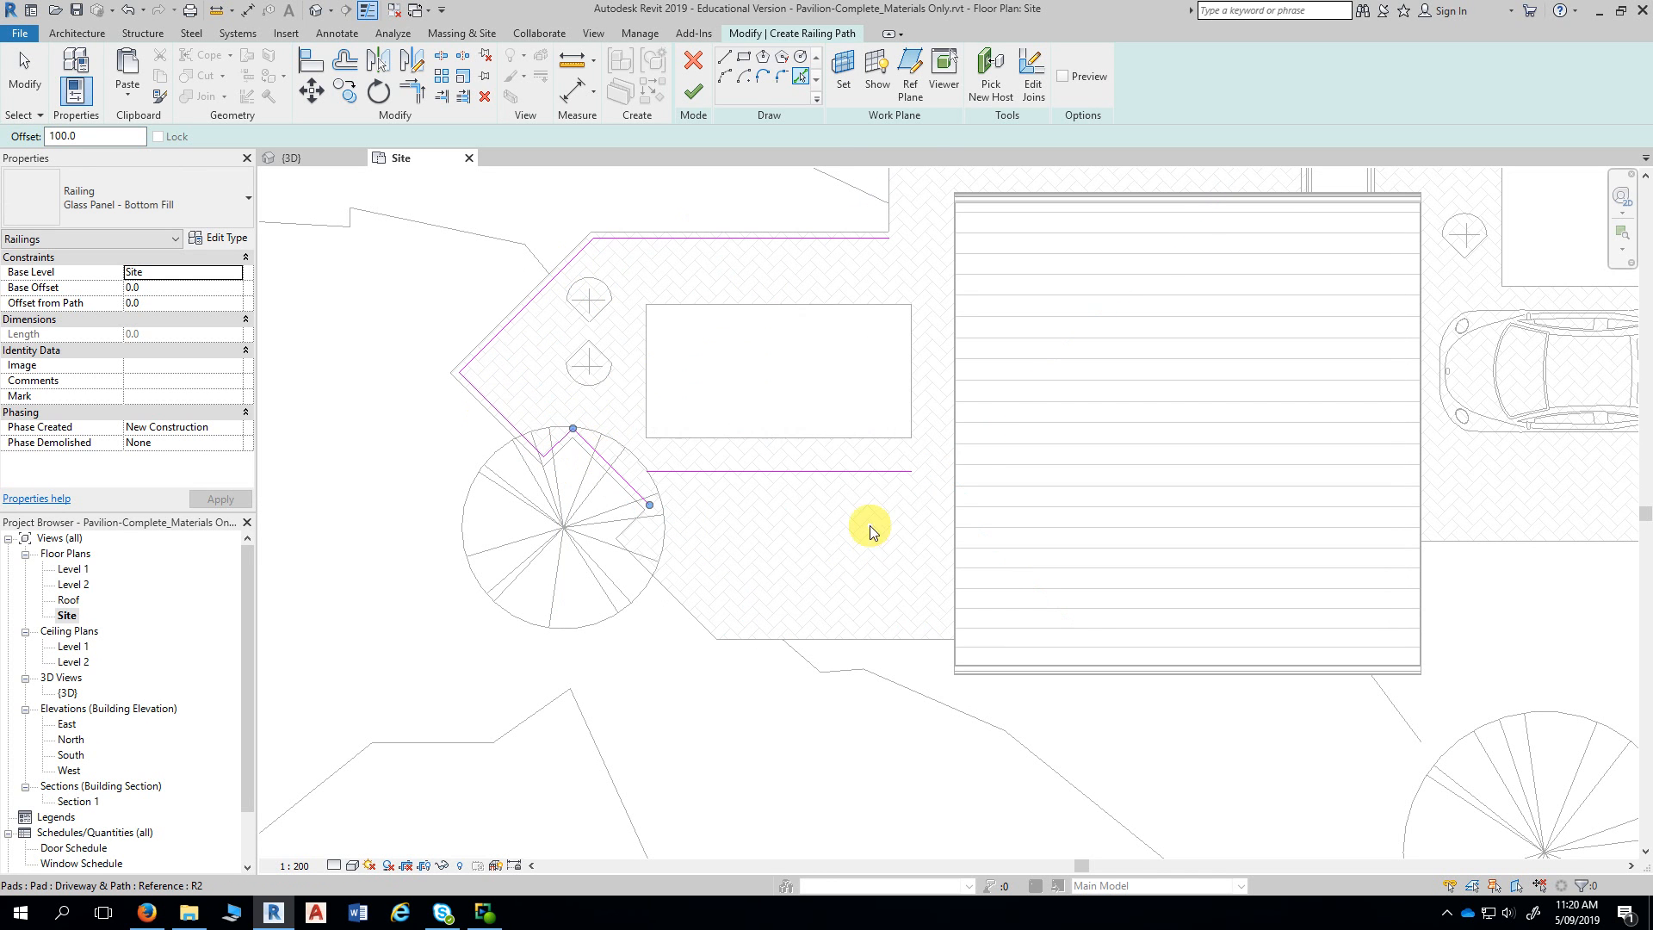
- Add path lines 100 mm inside the patio's short vertical edge and the uppermost edge beside the pavilion, and end line picking
middle_click_drag(886, 240, 882, 322)
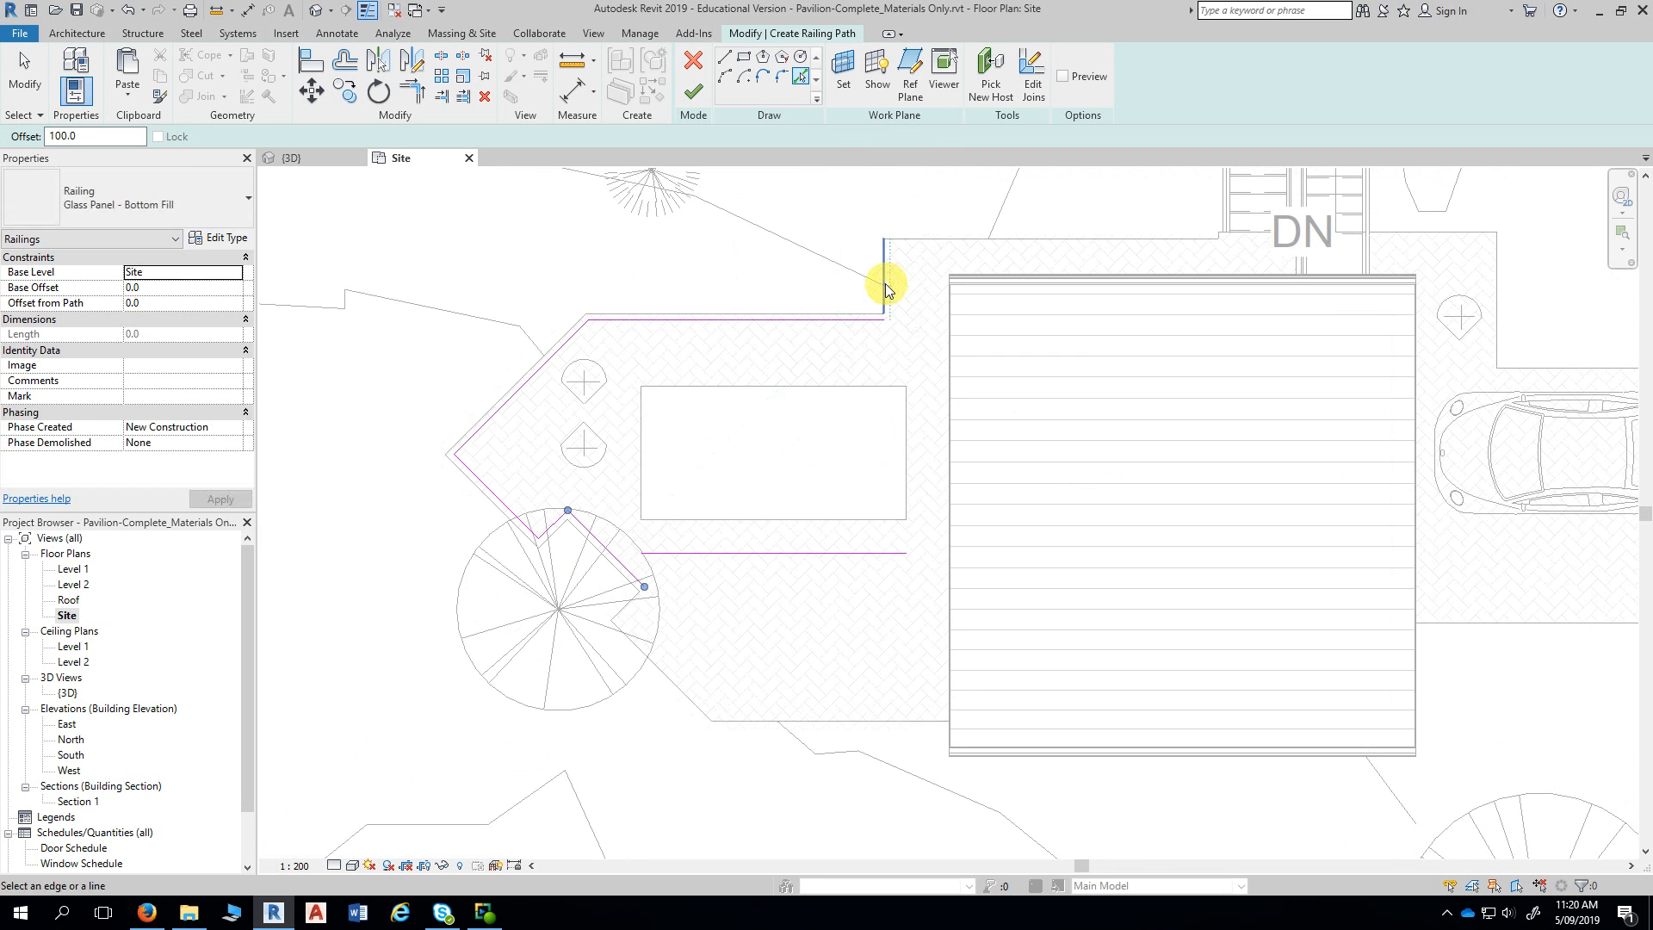
left_click(884, 287)
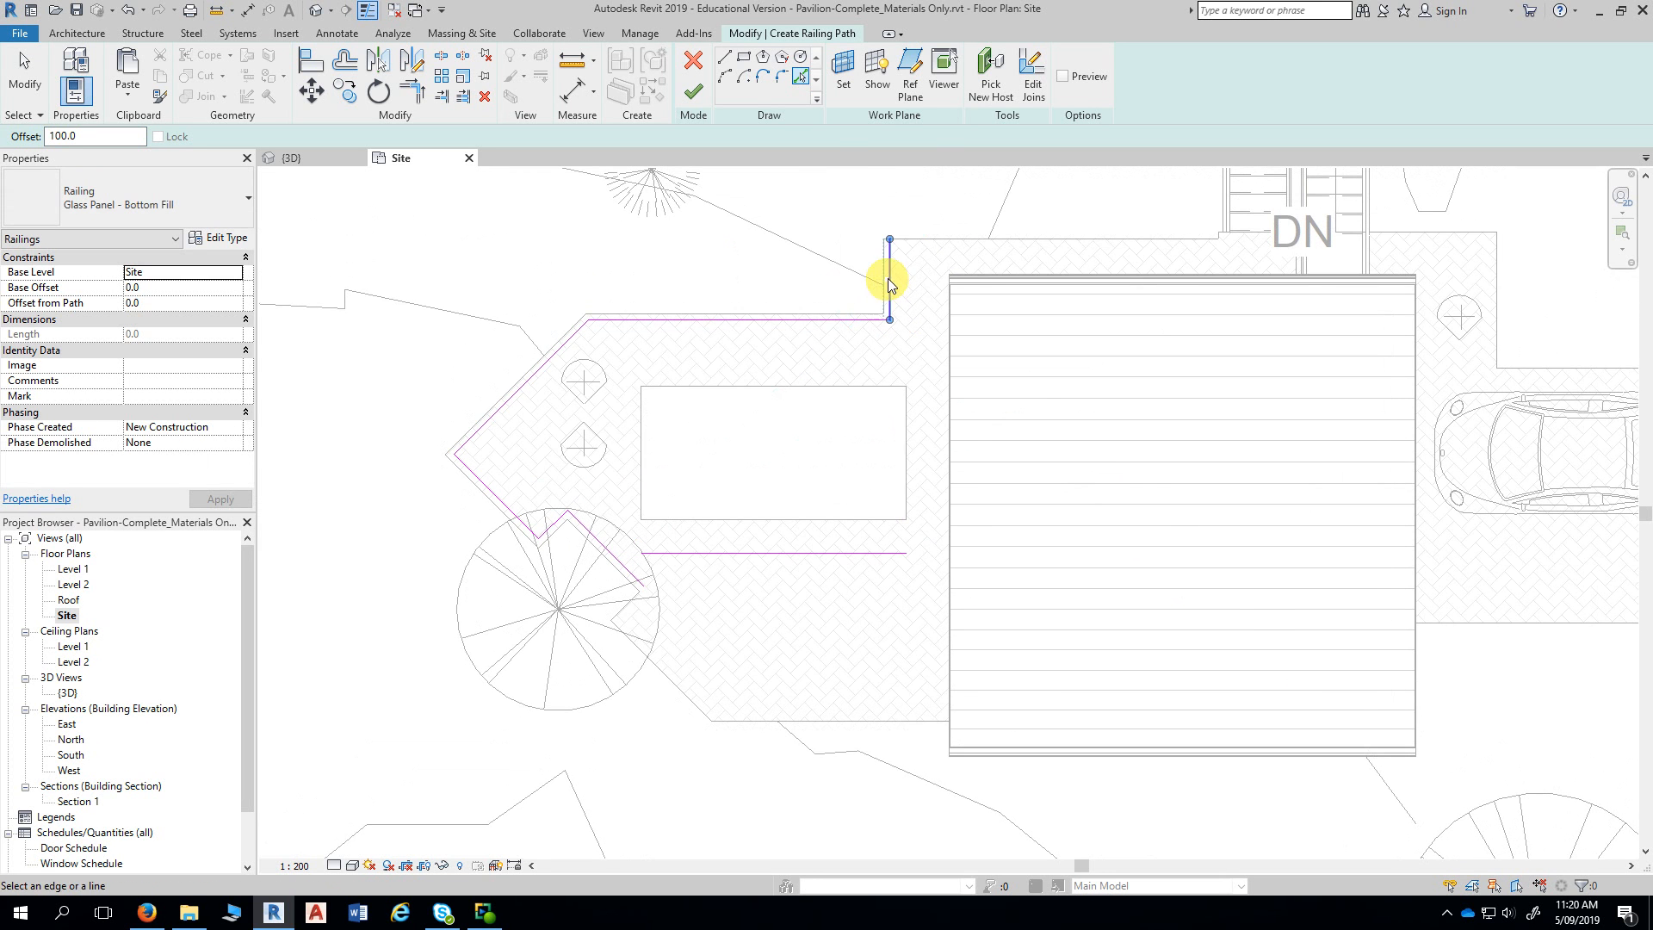
left_click(914, 241)
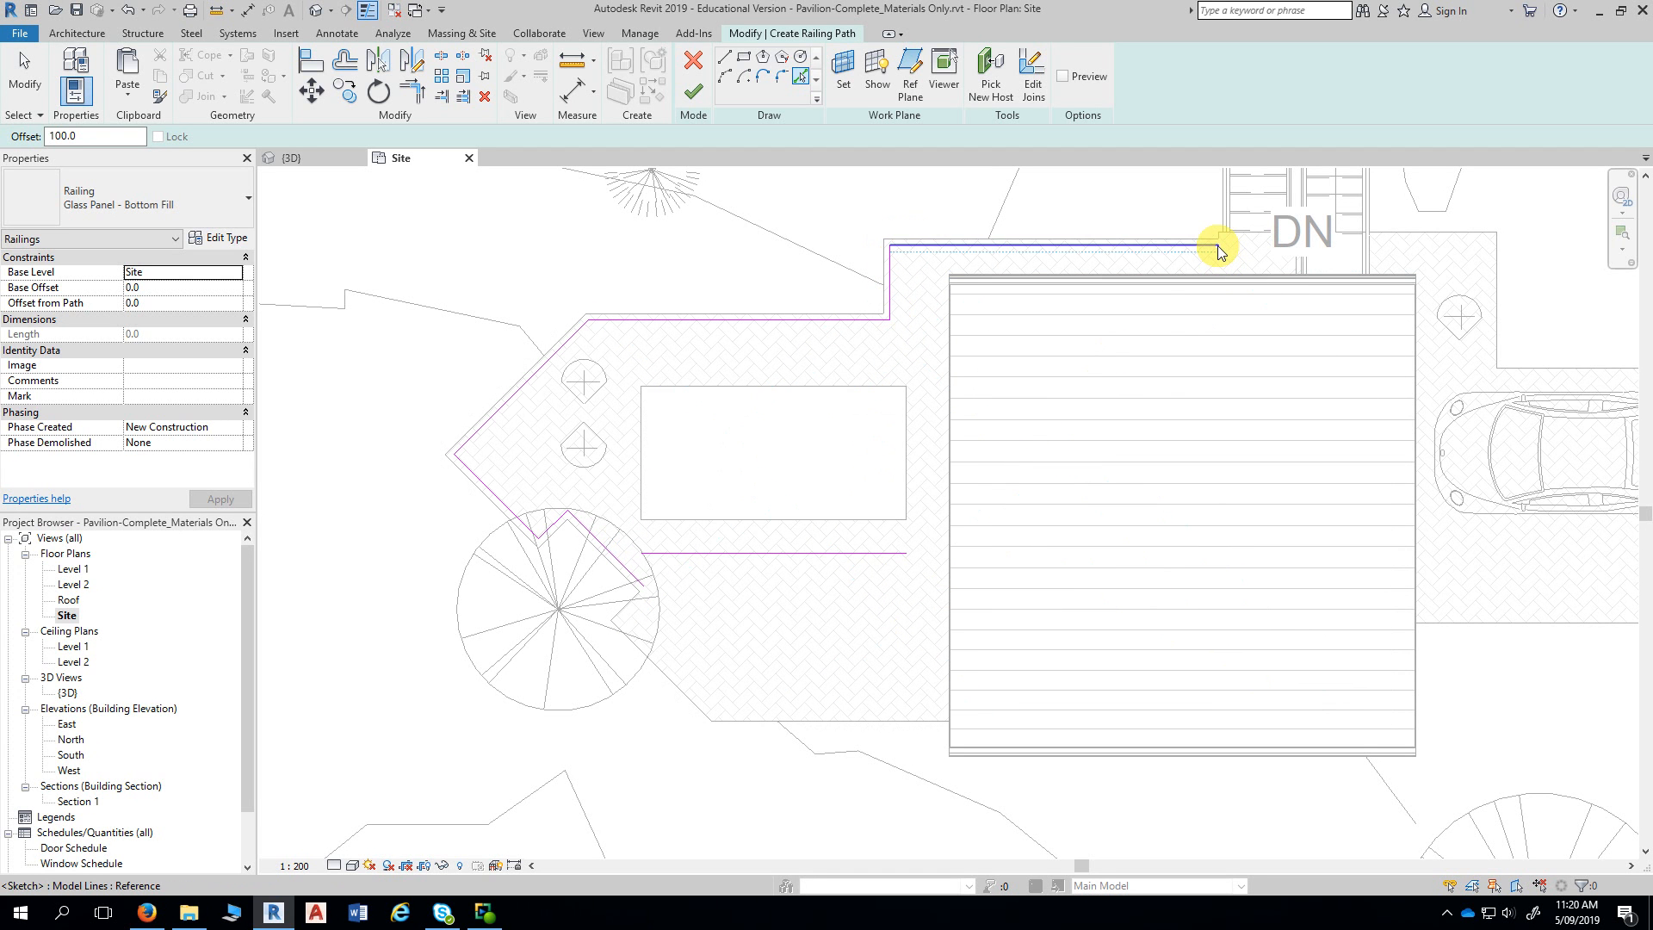
key("ctrl+z")
key("Escape")
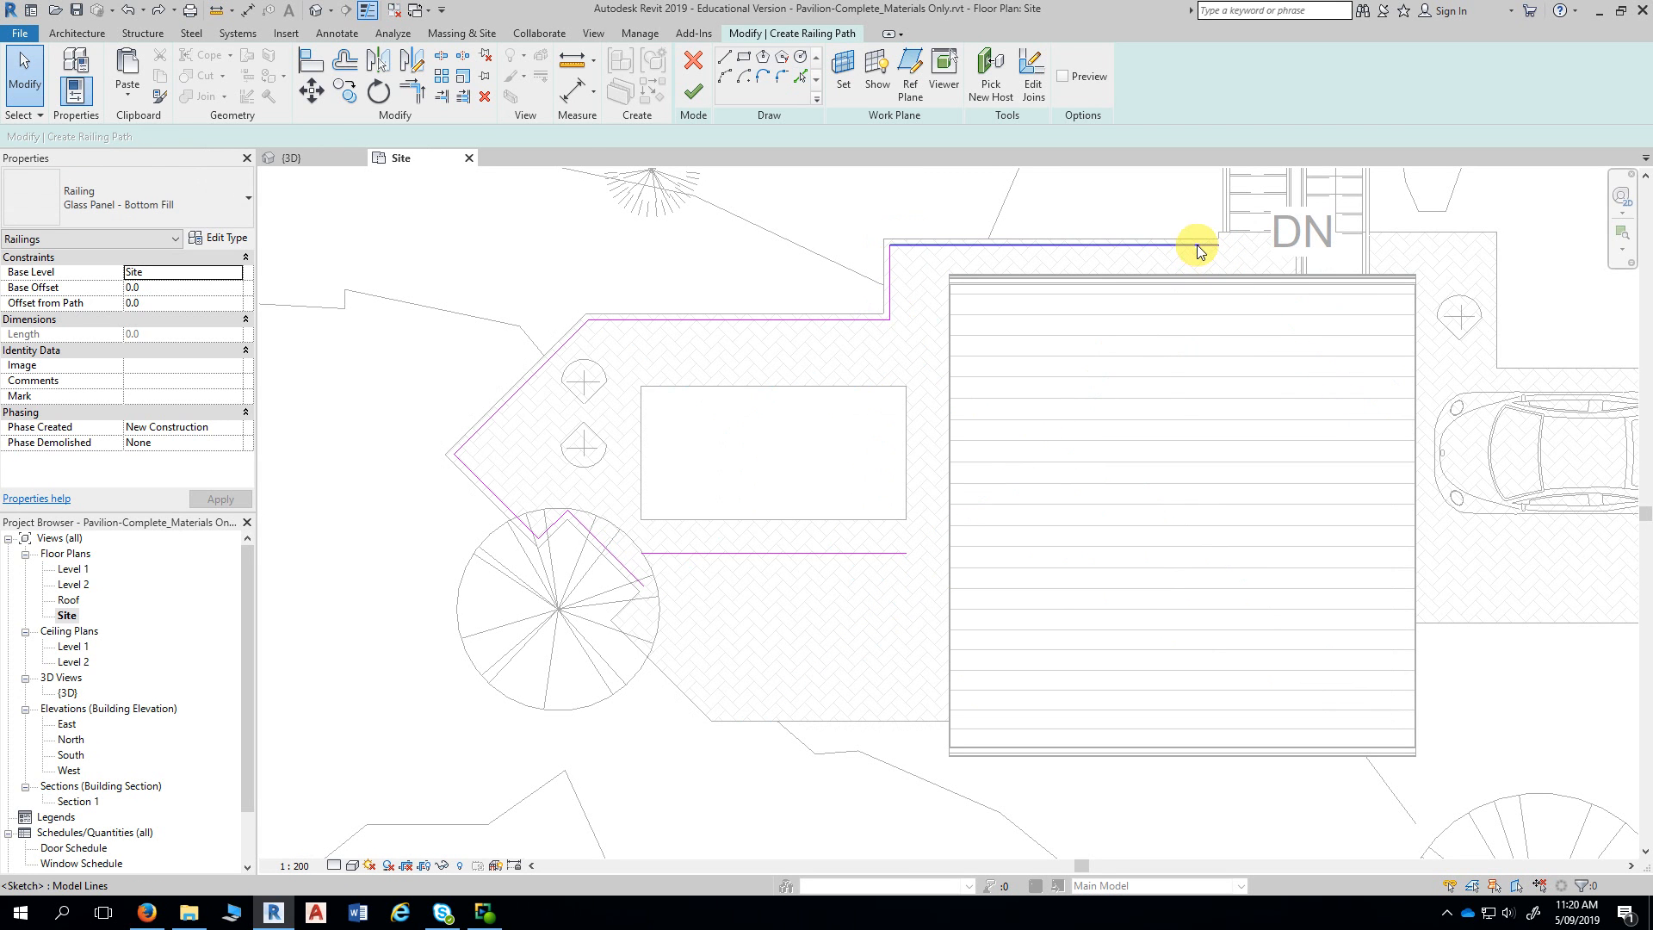
- Shorten the uppermost path line to about 1221 mm so it ends just past the pavilion roof's west edge
left_click(1205, 246)
left_click_drag(1221, 248, 970, 244)
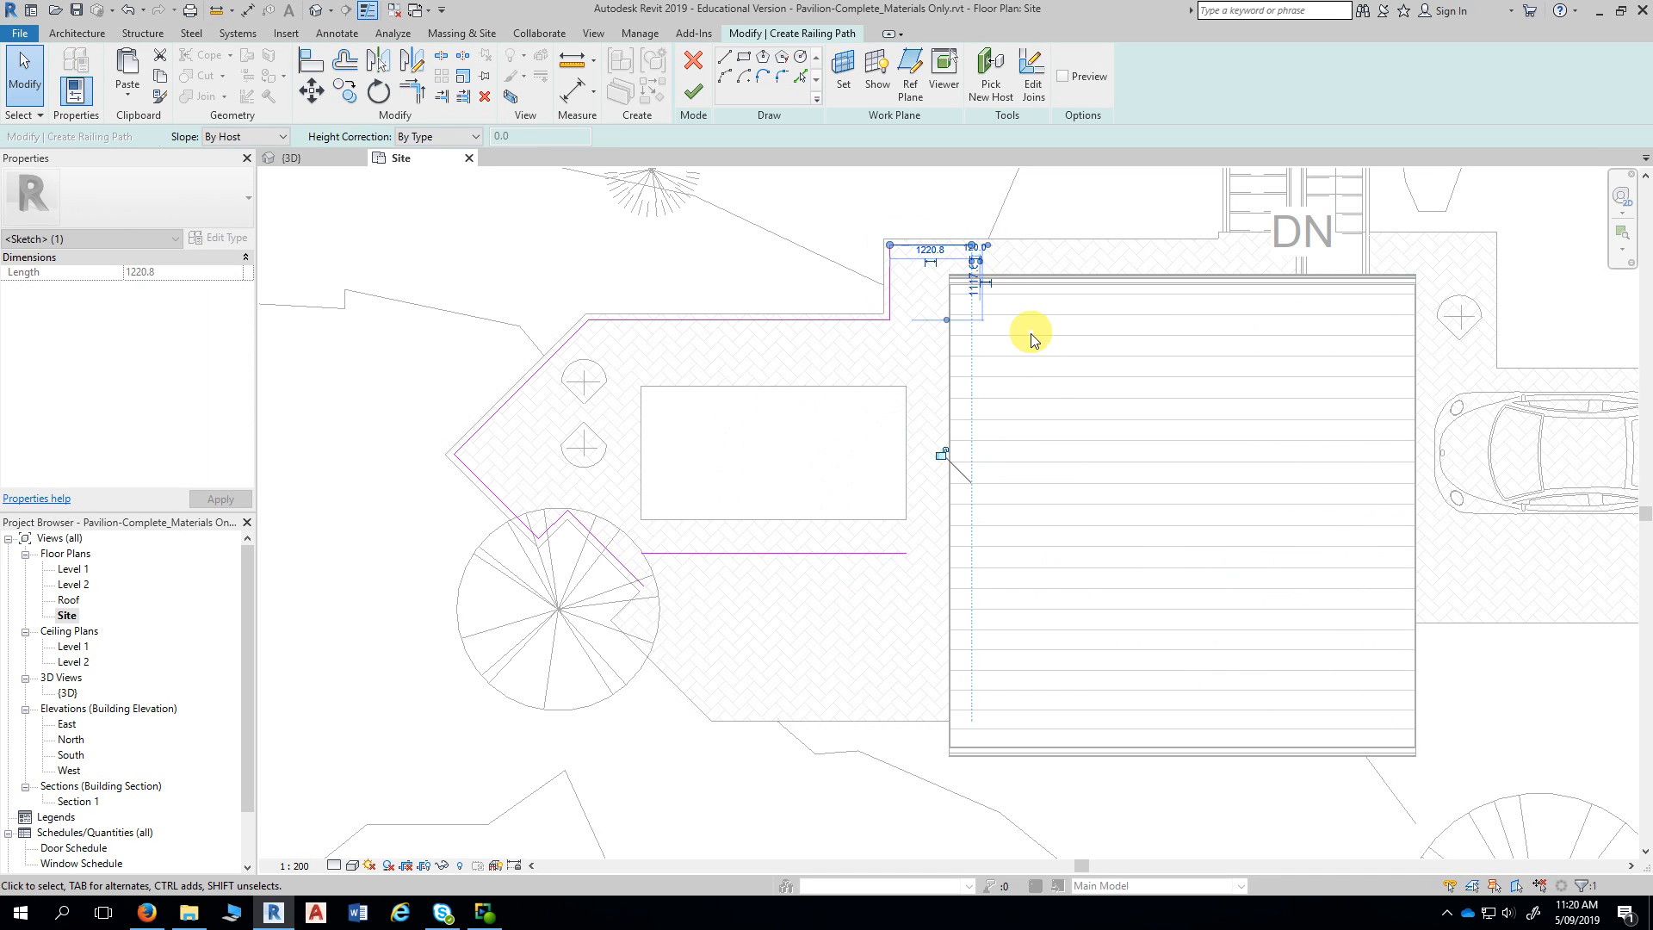
left_click(987, 381)
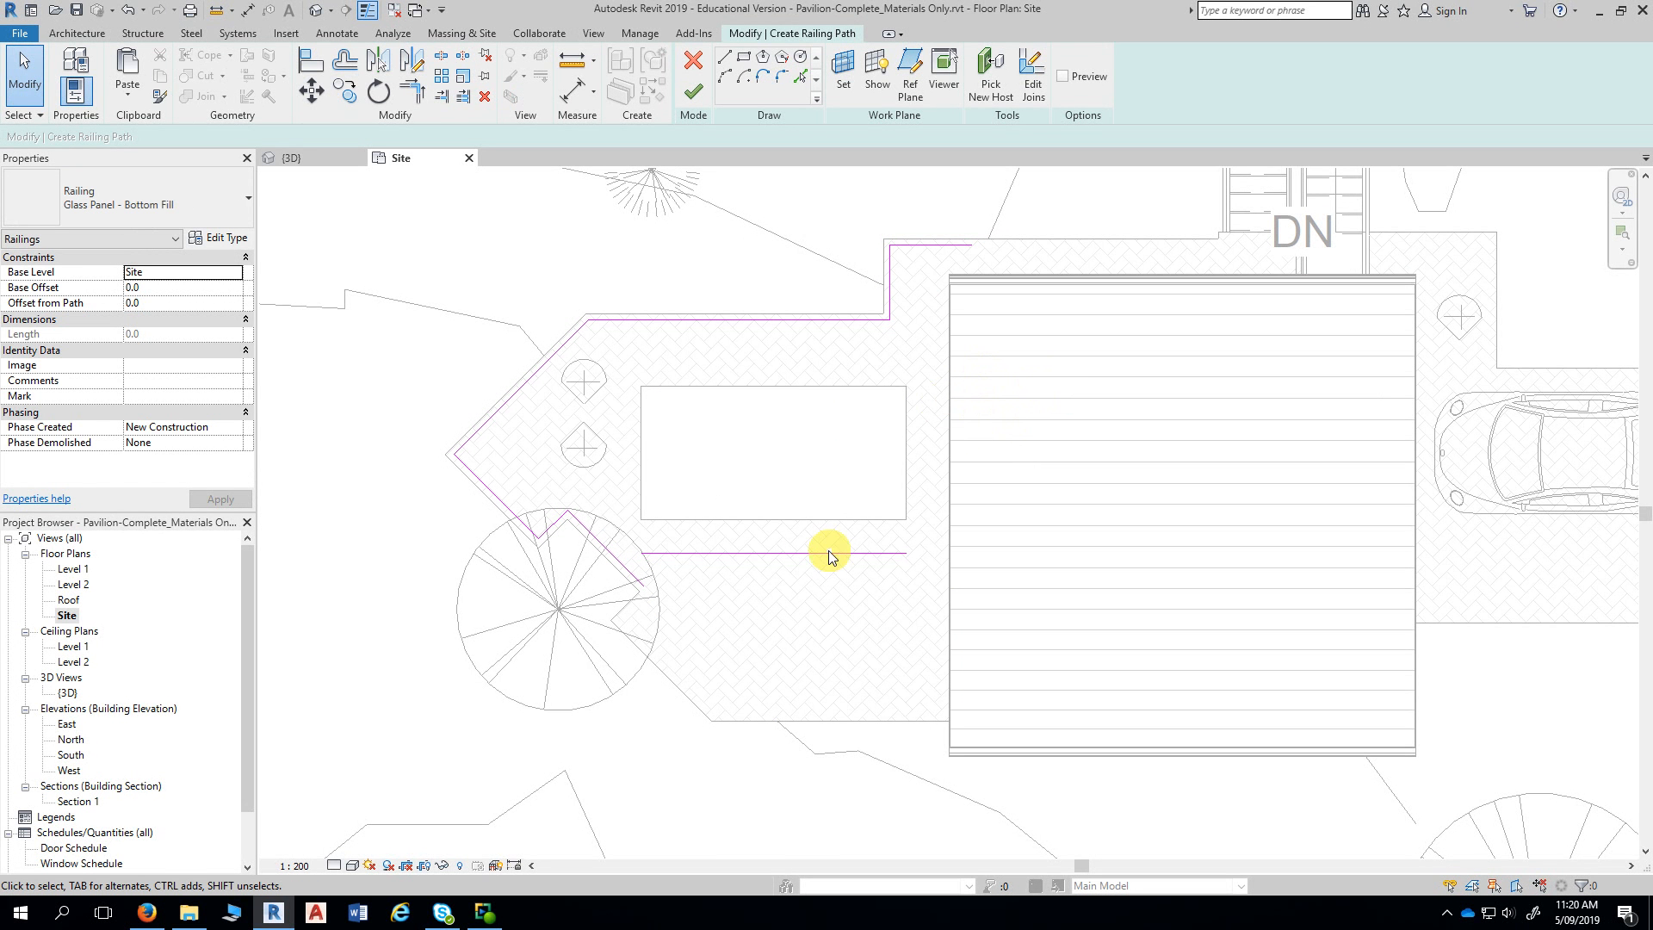
- Extend the path line below the pool toward the pavilion to about 4938 mm, aligning its end with the uppermost line's end
middle_click_drag(591, 286, 630, 182)
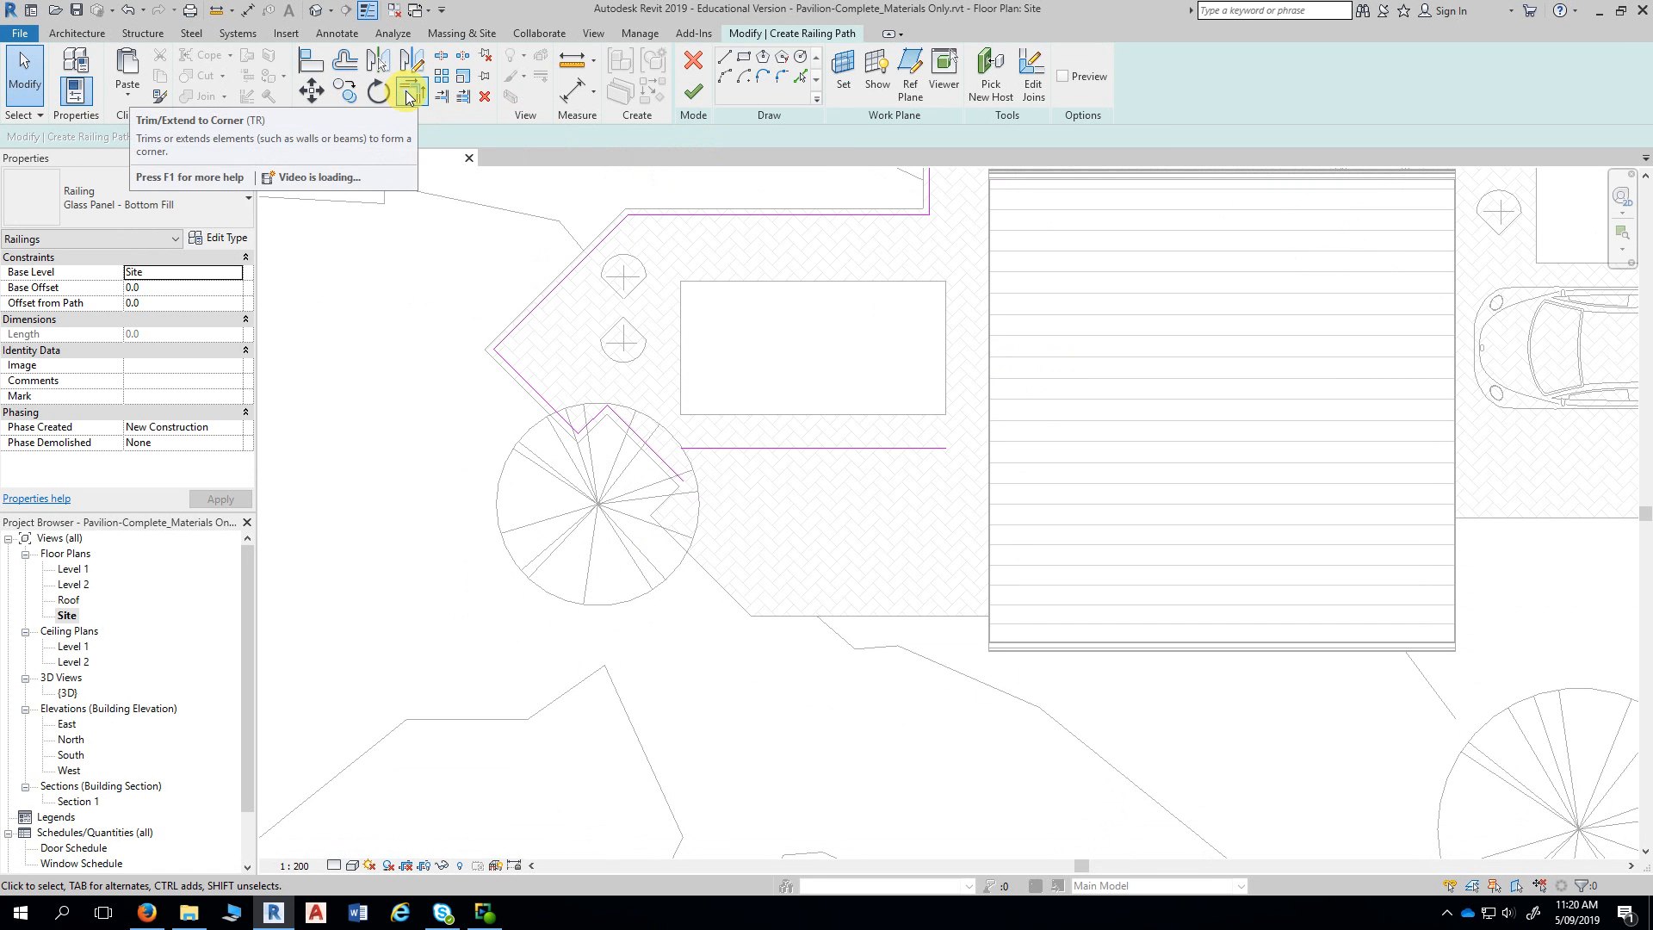
middle_click_drag(591, 250, 573, 292)
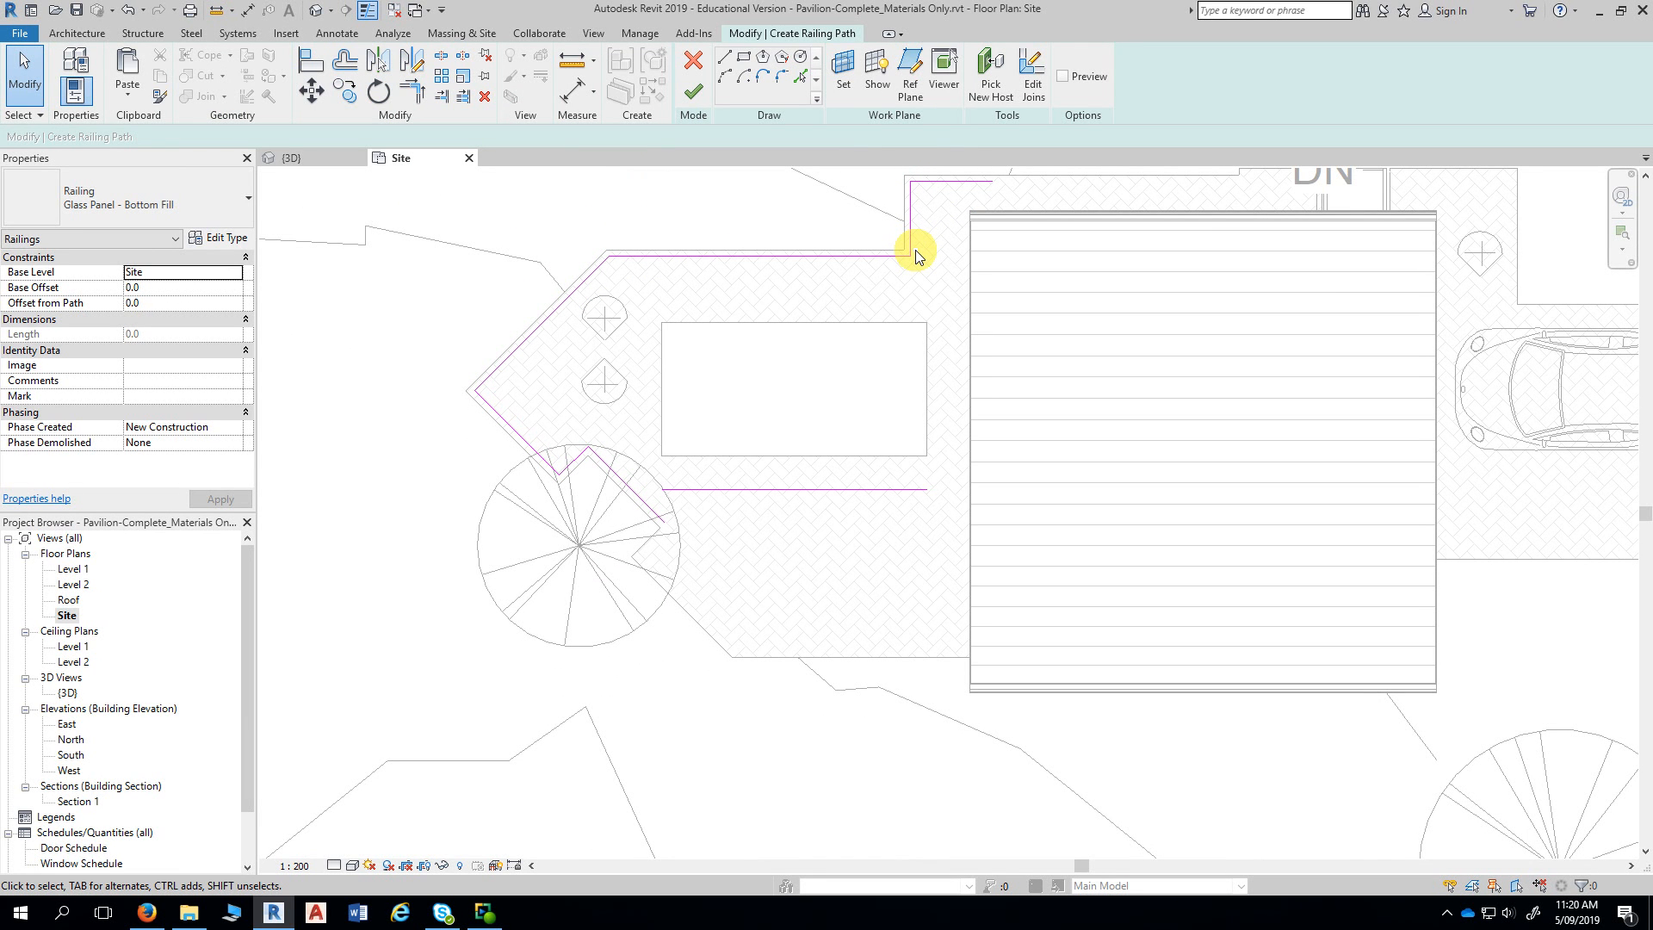
left_click(914, 490)
left_click_drag(927, 491, 992, 489)
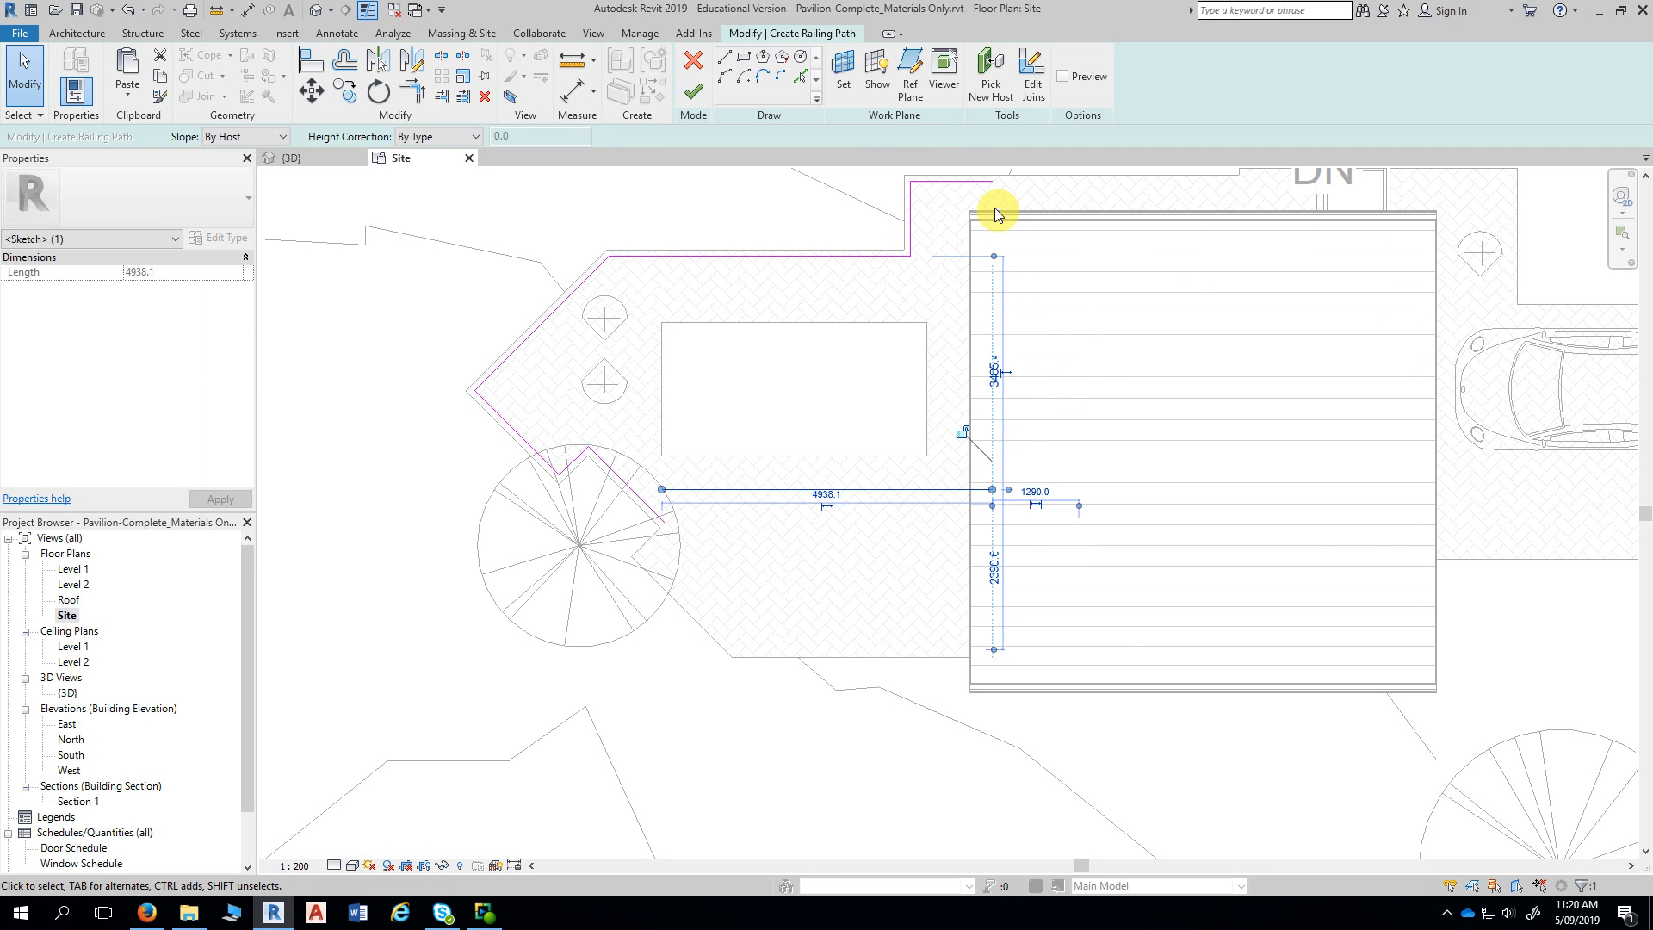
- Draw a vertical path line from the uppermost line's free end down under the pavilion roof, and end the line command
left_click(728, 58)
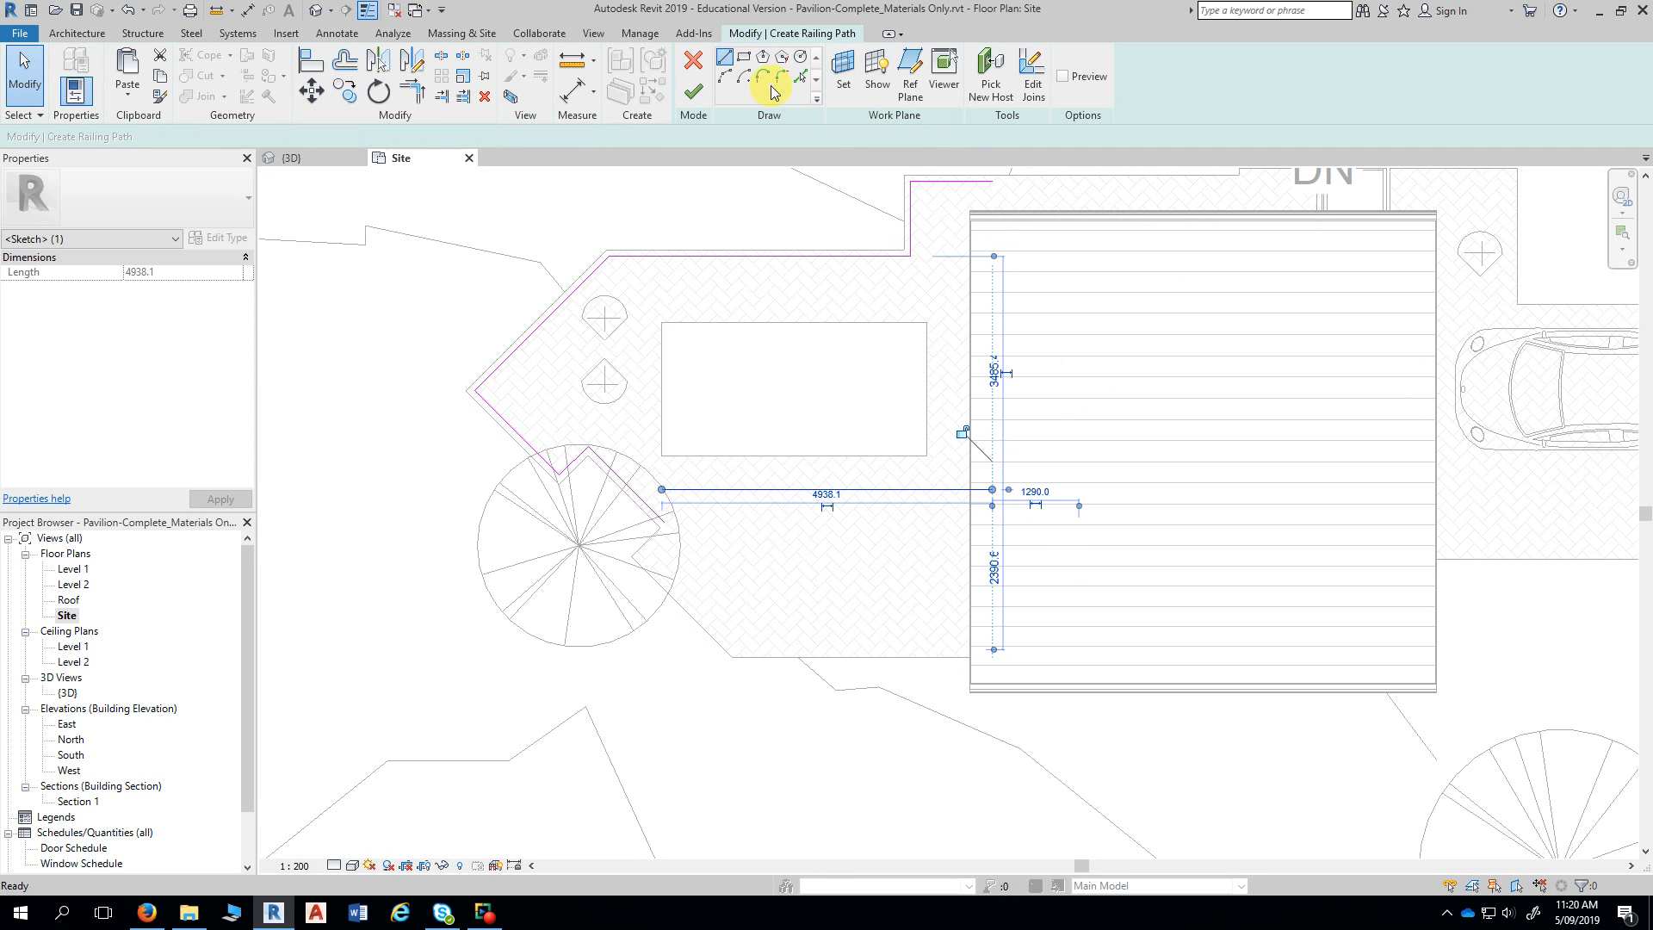
left_click(993, 179)
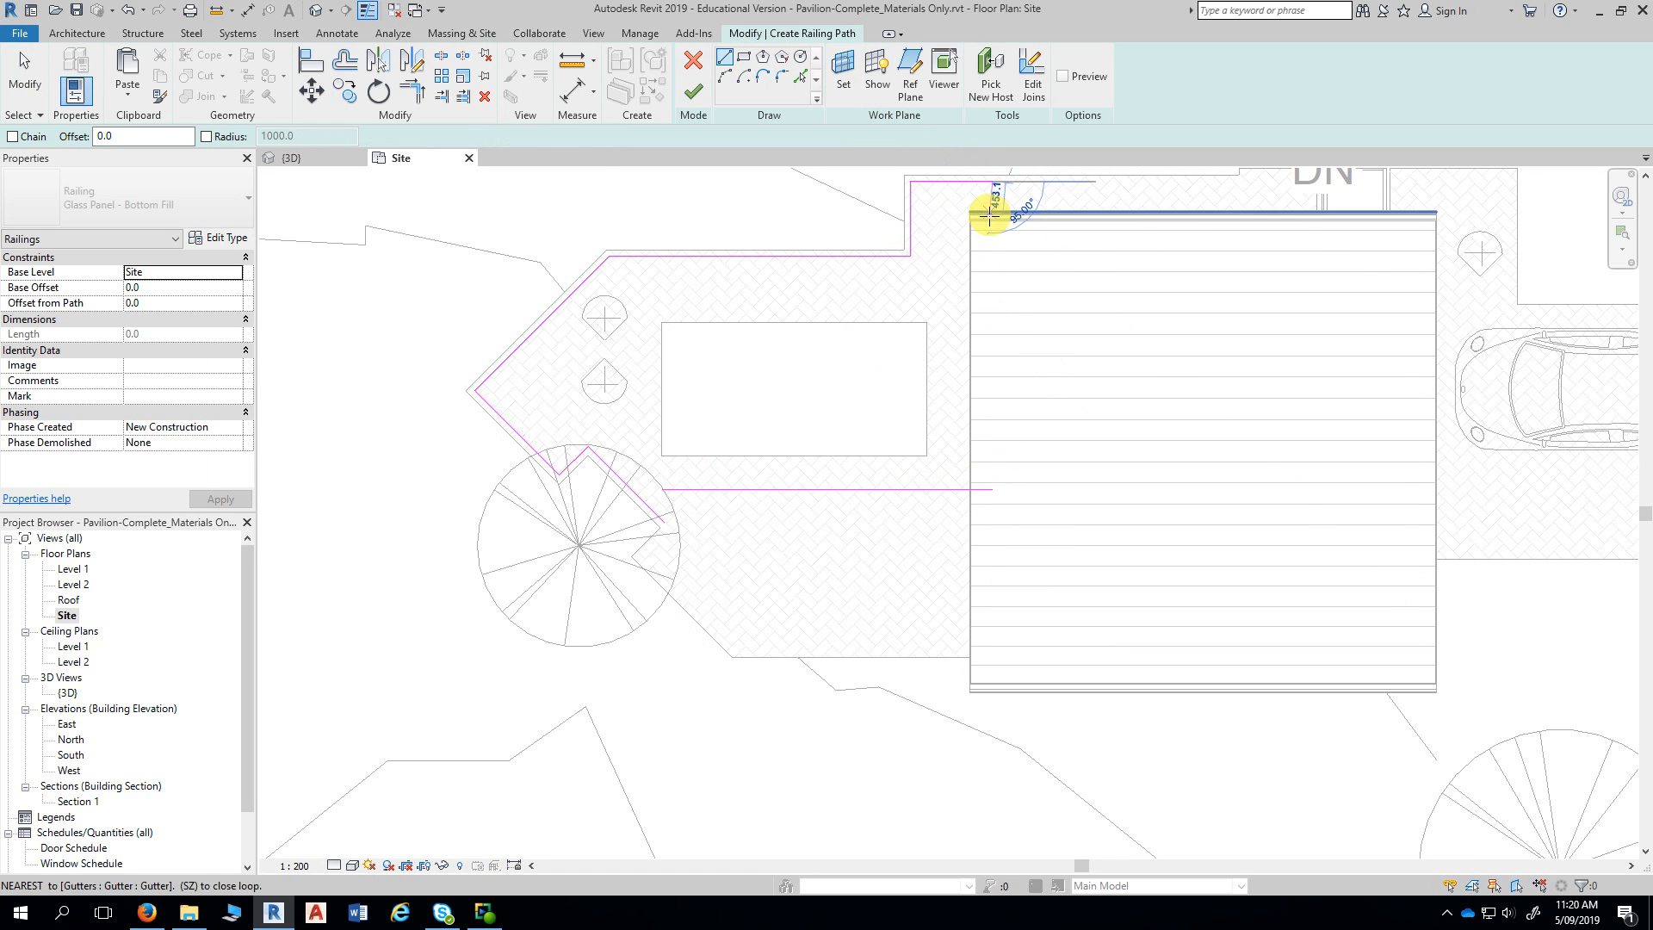
left_click(993, 262)
key("Escape")
key("Escape")
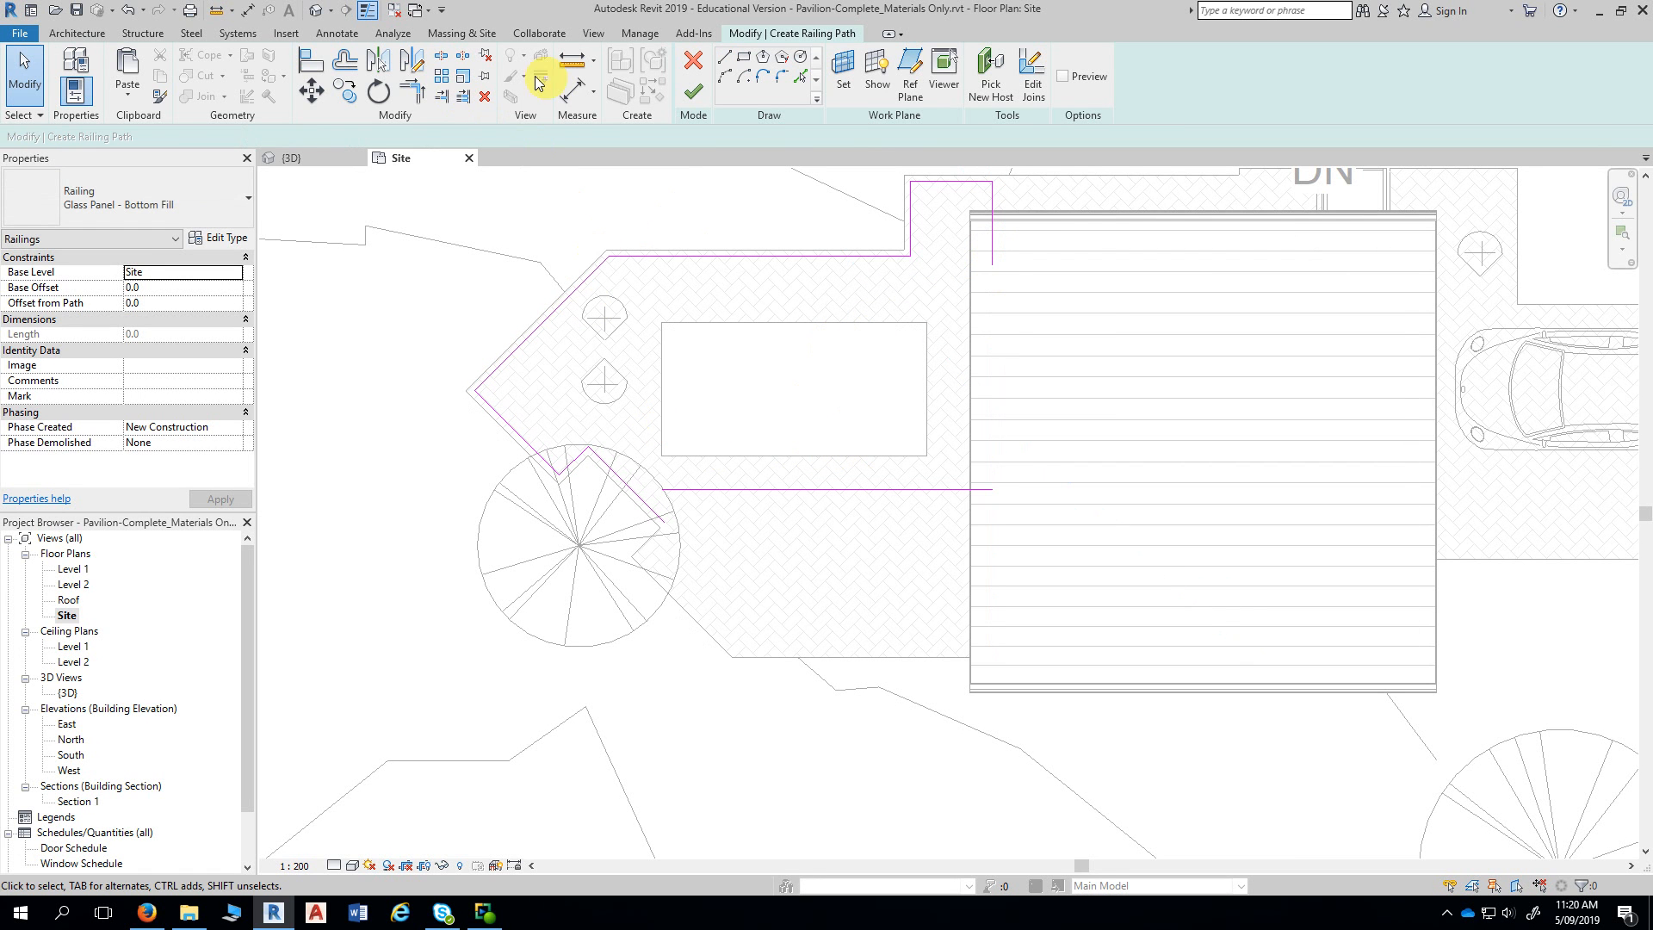
- Trim the path line below the pool and the diagonal edge line to a corner, and finish the railing sketch
left_click(415, 93)
left_click(682, 487)
left_click(623, 487)
key("Escape")
key("Escape")
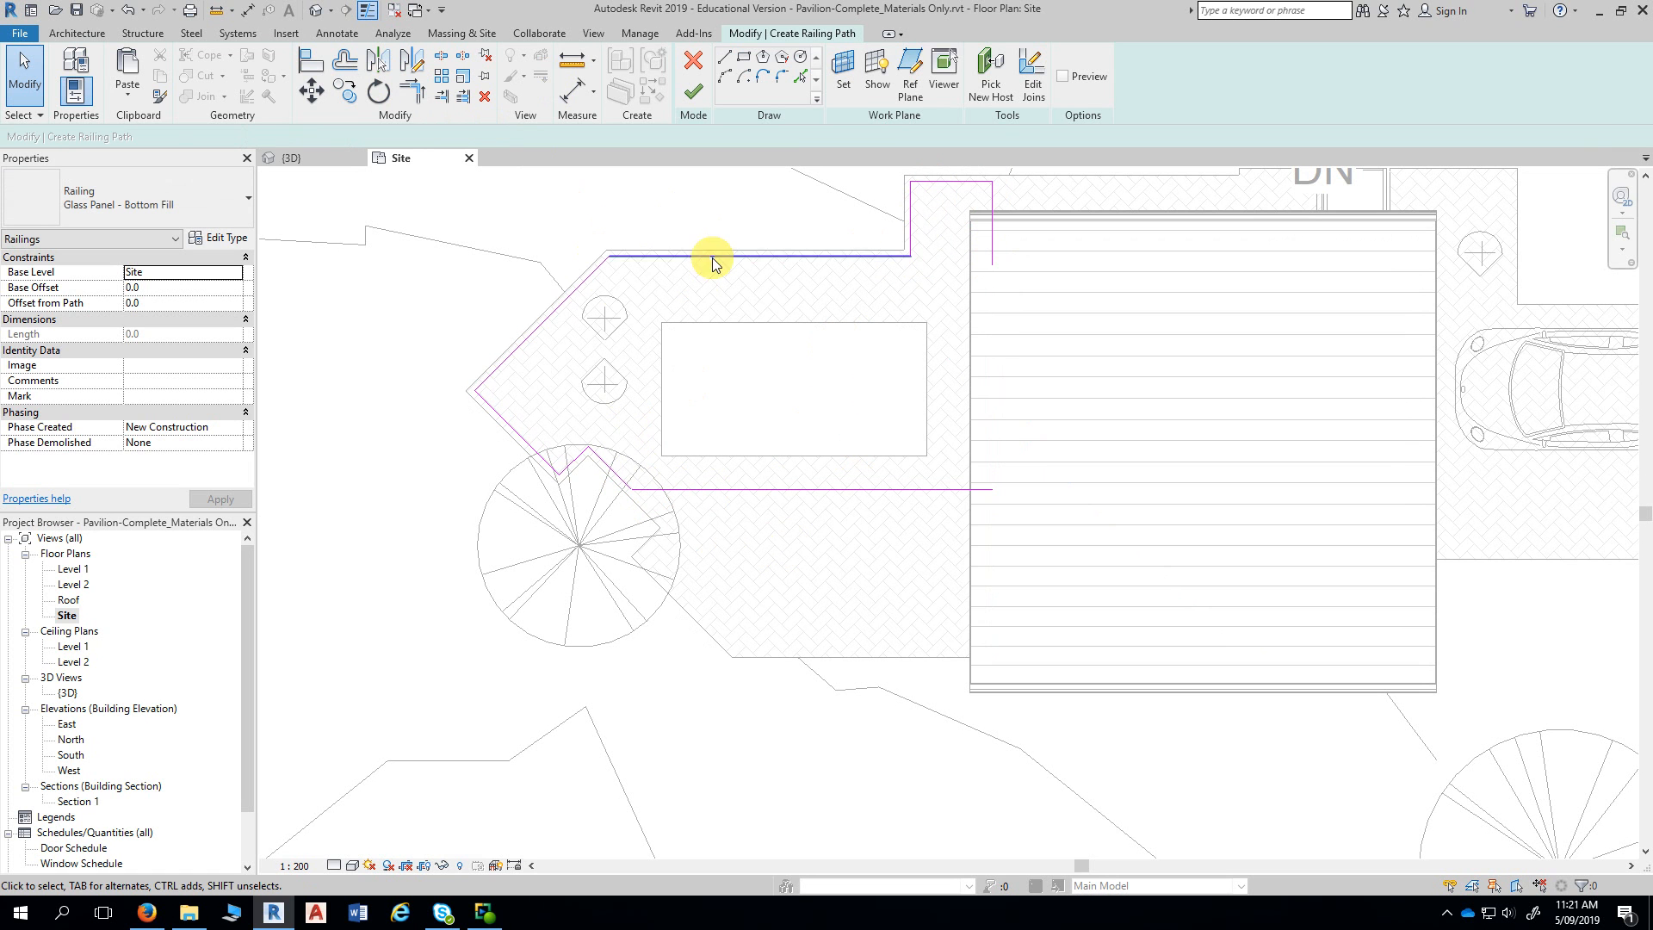
left_click(694, 102)
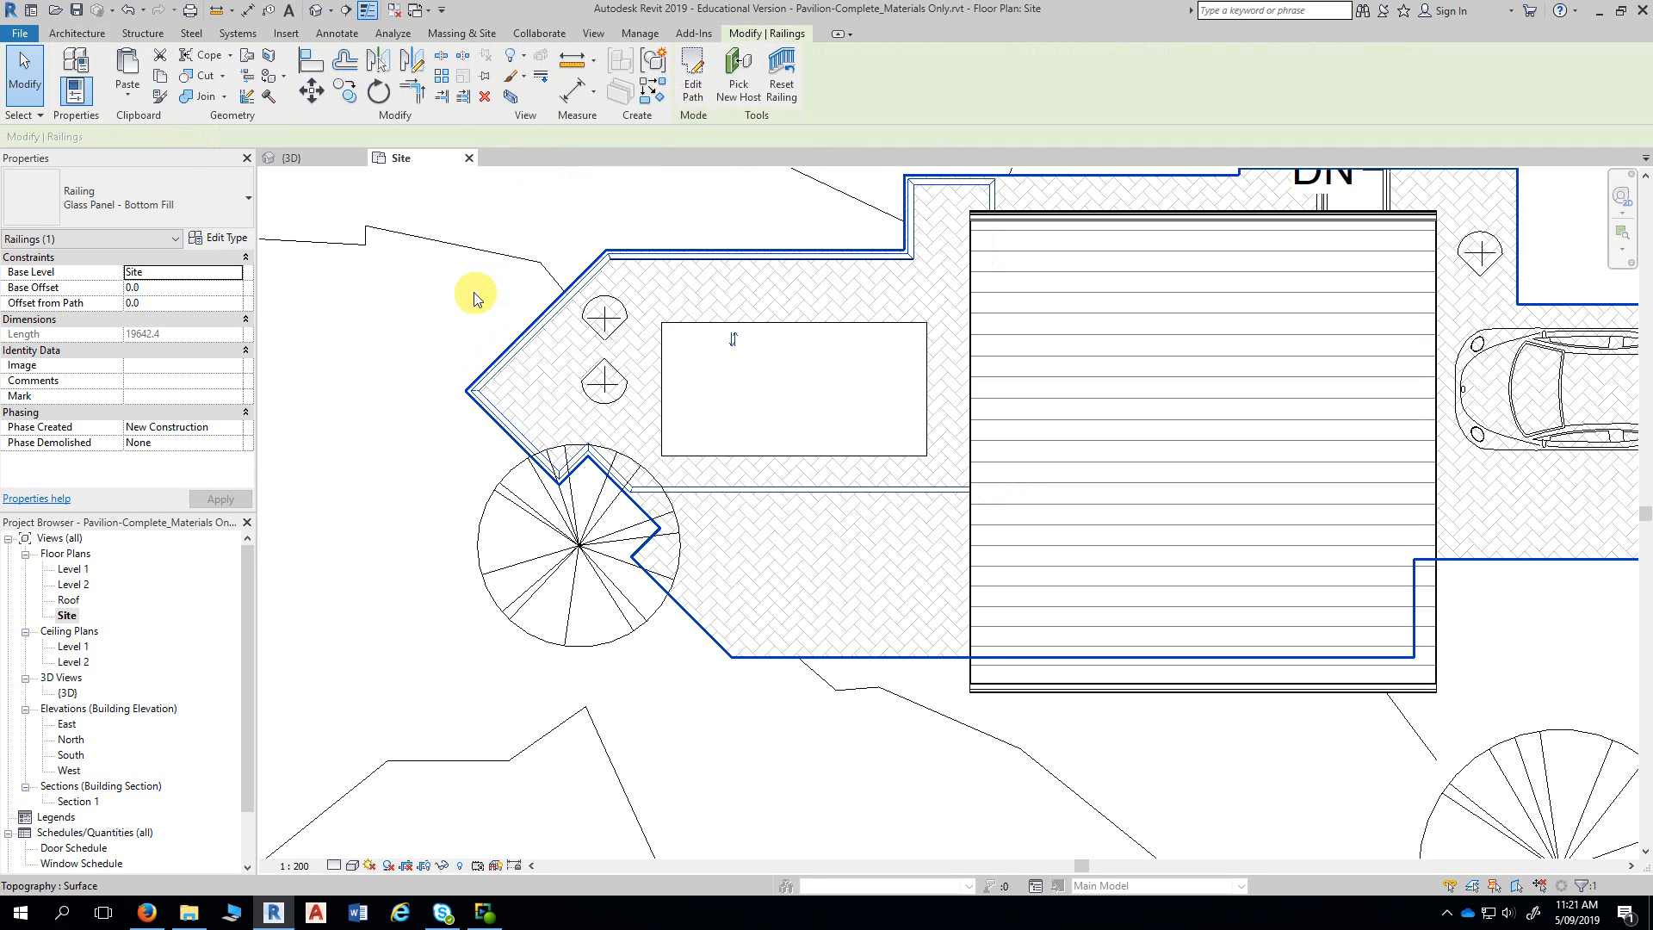
left_click(430, 340)
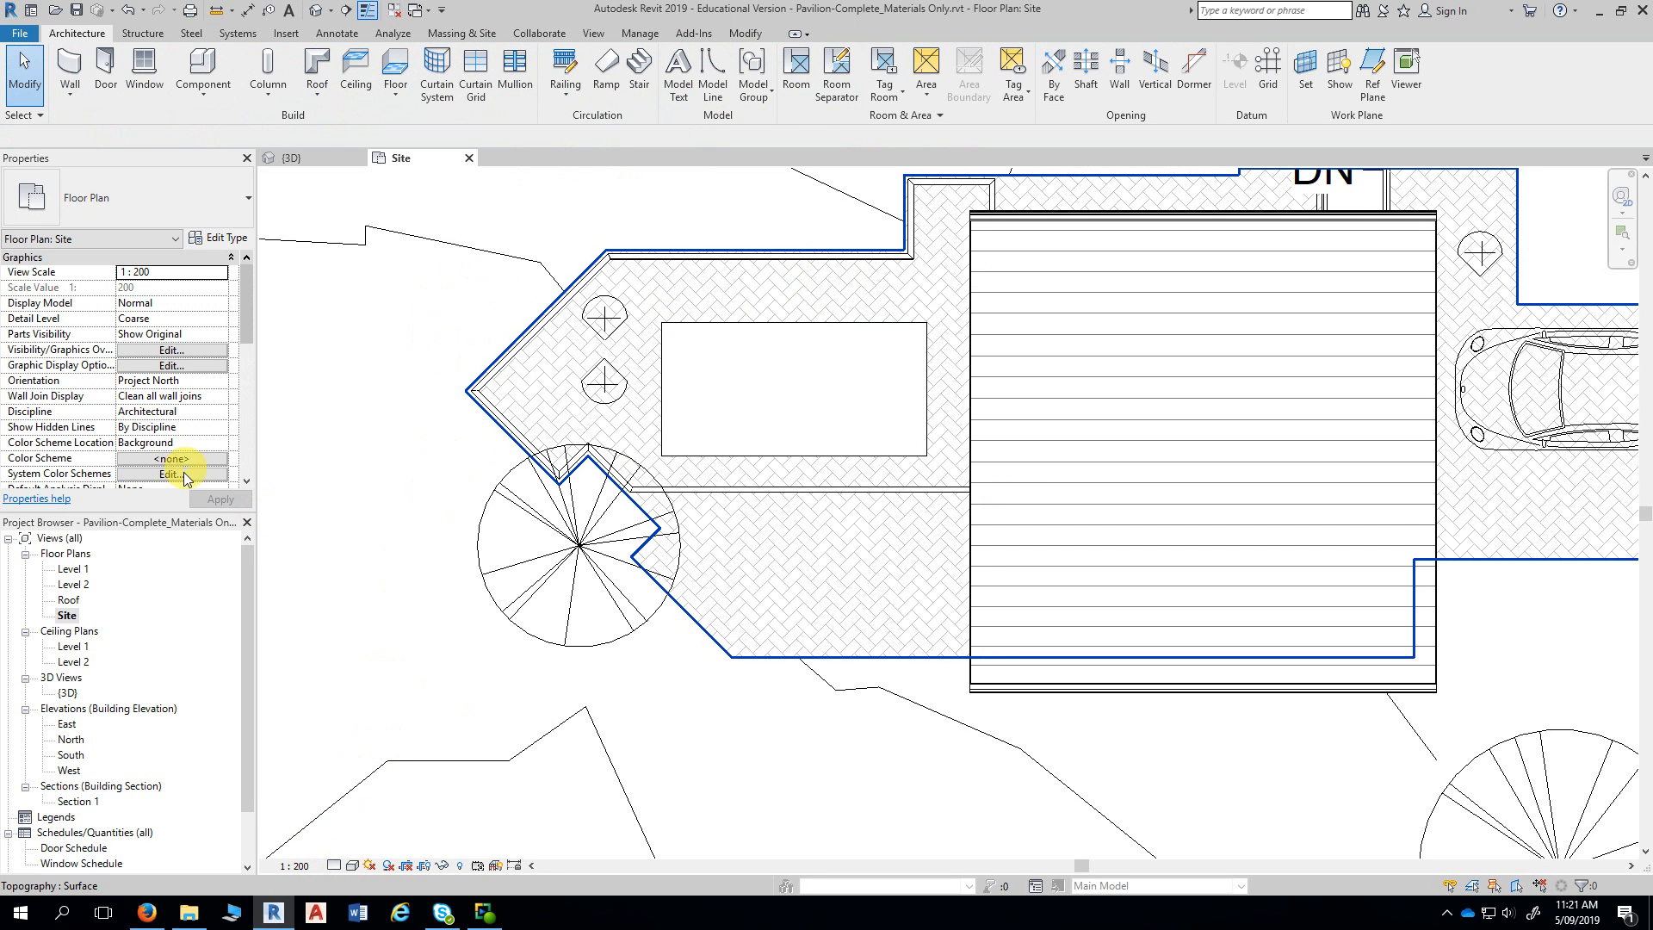
- Open the default 3D view and examine the new glass panel railing around the pool patio
double_click(68, 692)
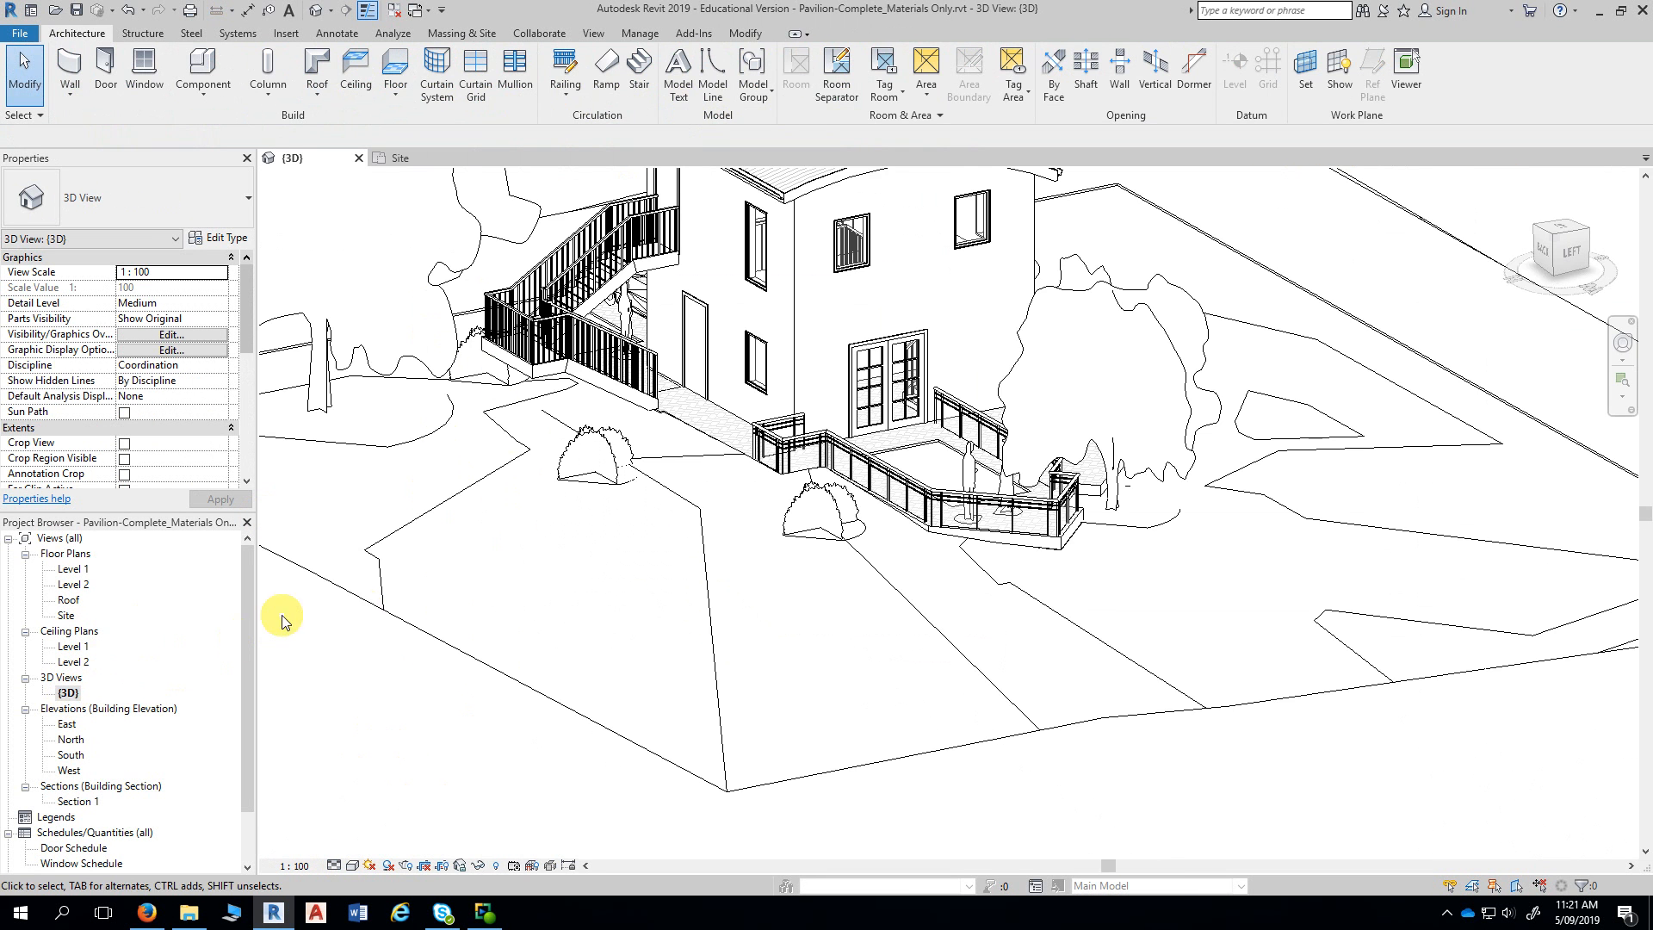
scroll(991, 605, "up", 1)
middle_click_drag(994, 606, 981, 599, "shift")
scroll(871, 586, "up", 1)
middle_click_drag(896, 689, 889, 572, "shift")
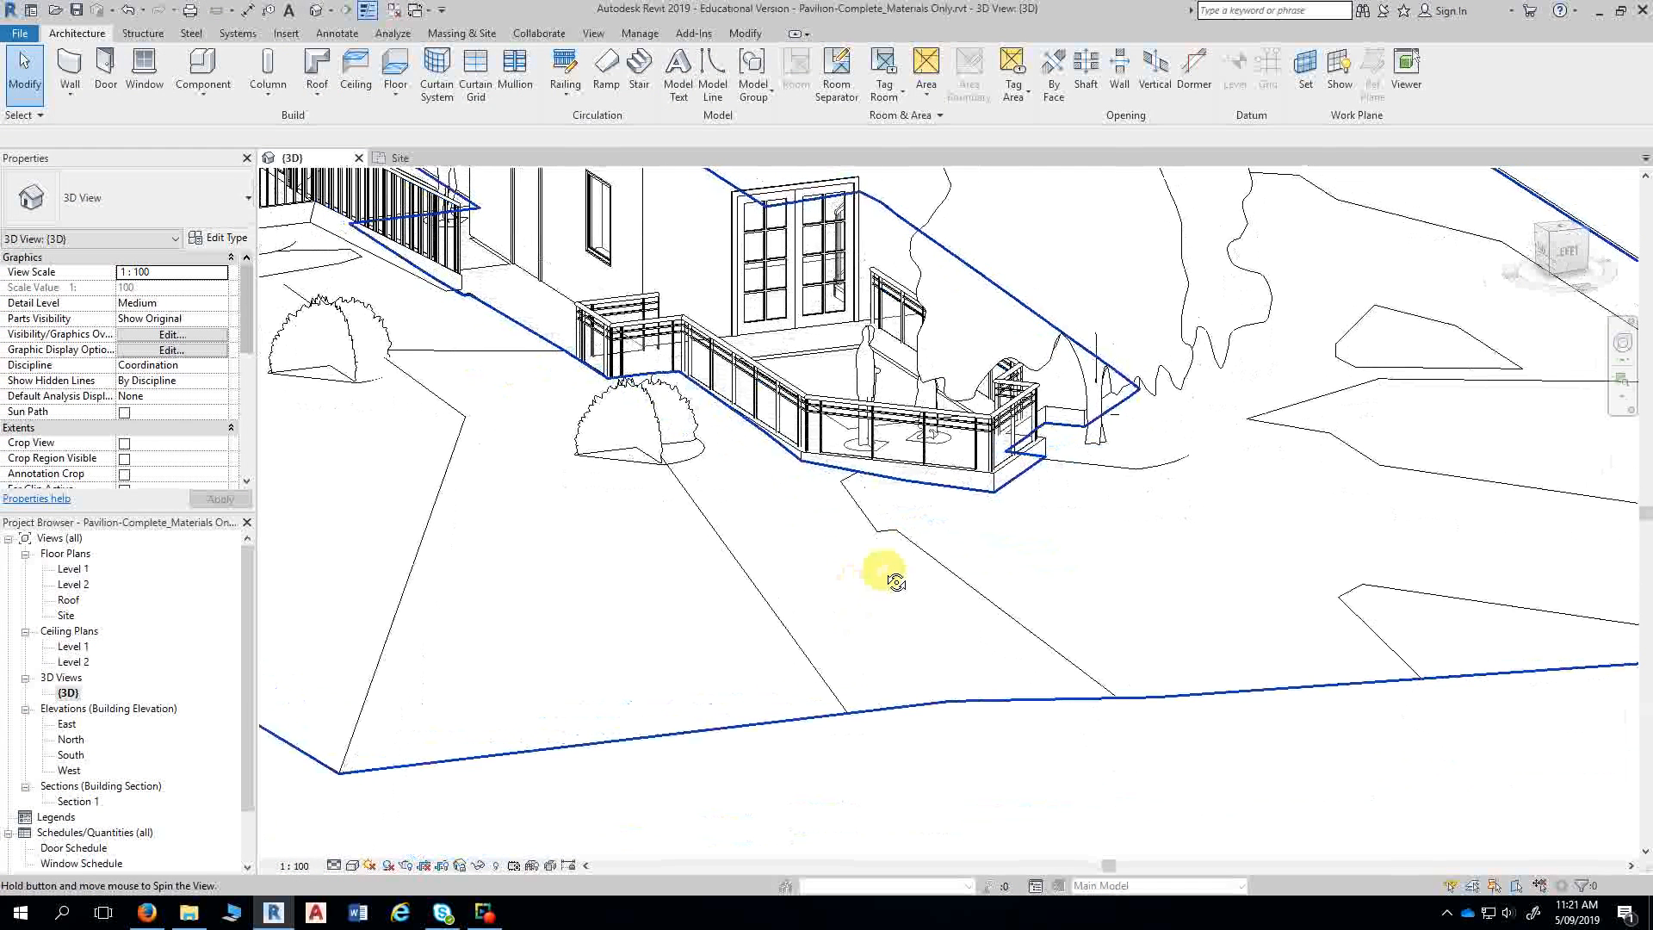
- Change the patio railing's type to 1100mm and deselect it
left_click(745, 368)
middle_click_drag(764, 506, 804, 620, "shift")
middle_click_drag(746, 448, 790, 488, "shift")
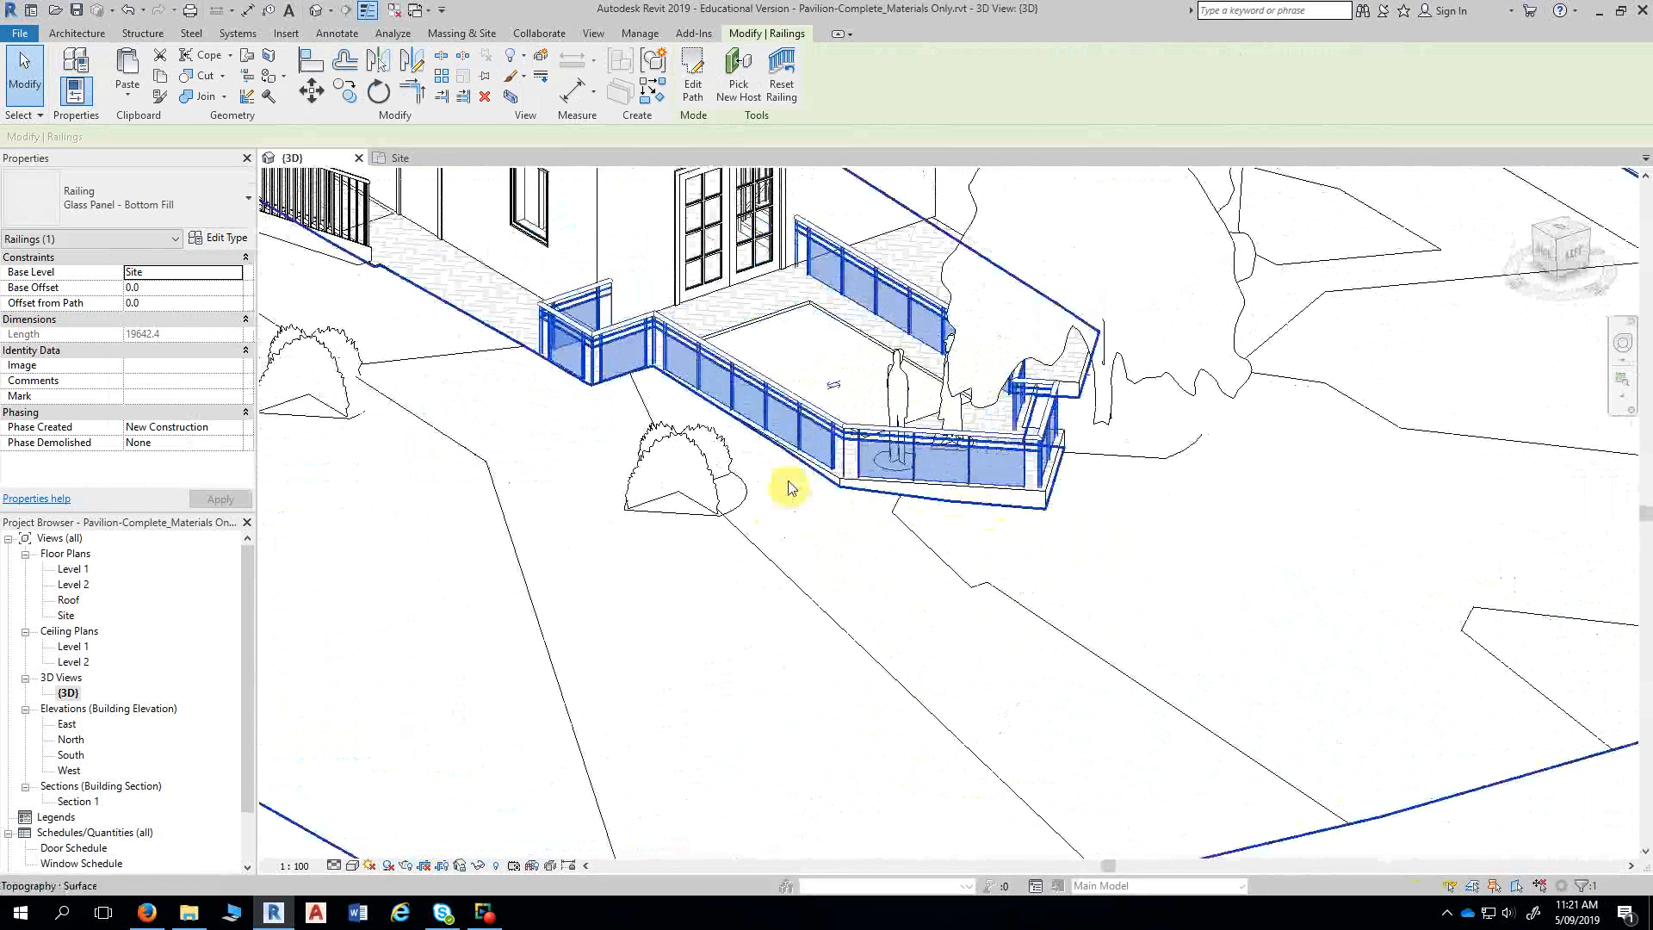
left_click(195, 205)
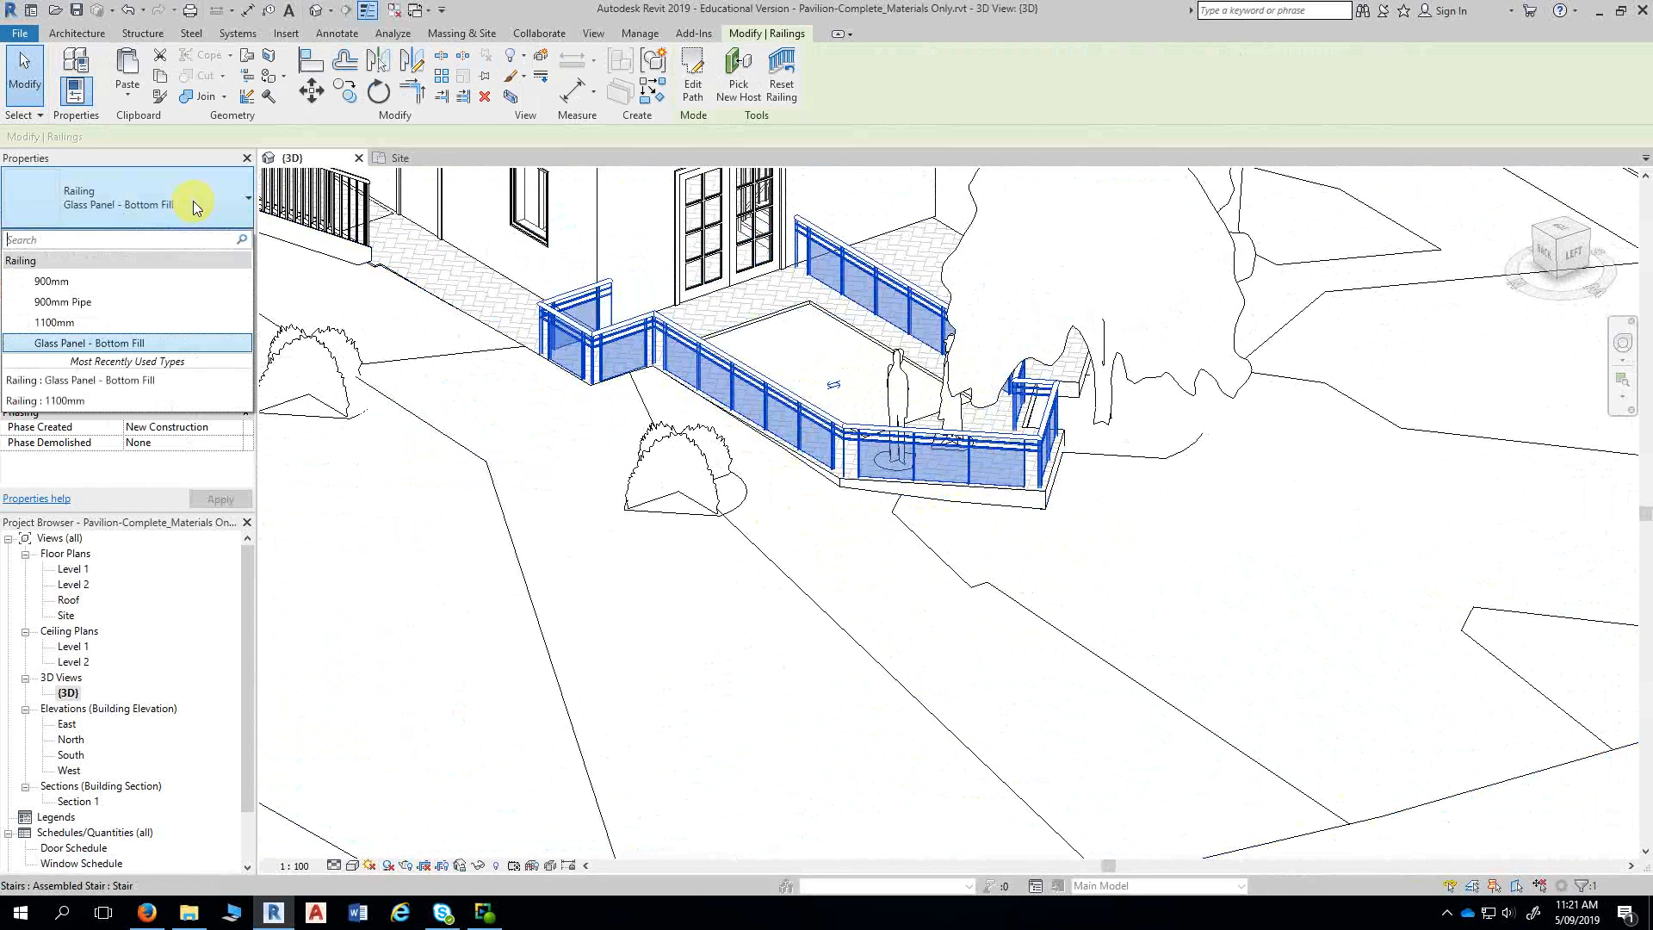
left_click(80, 323)
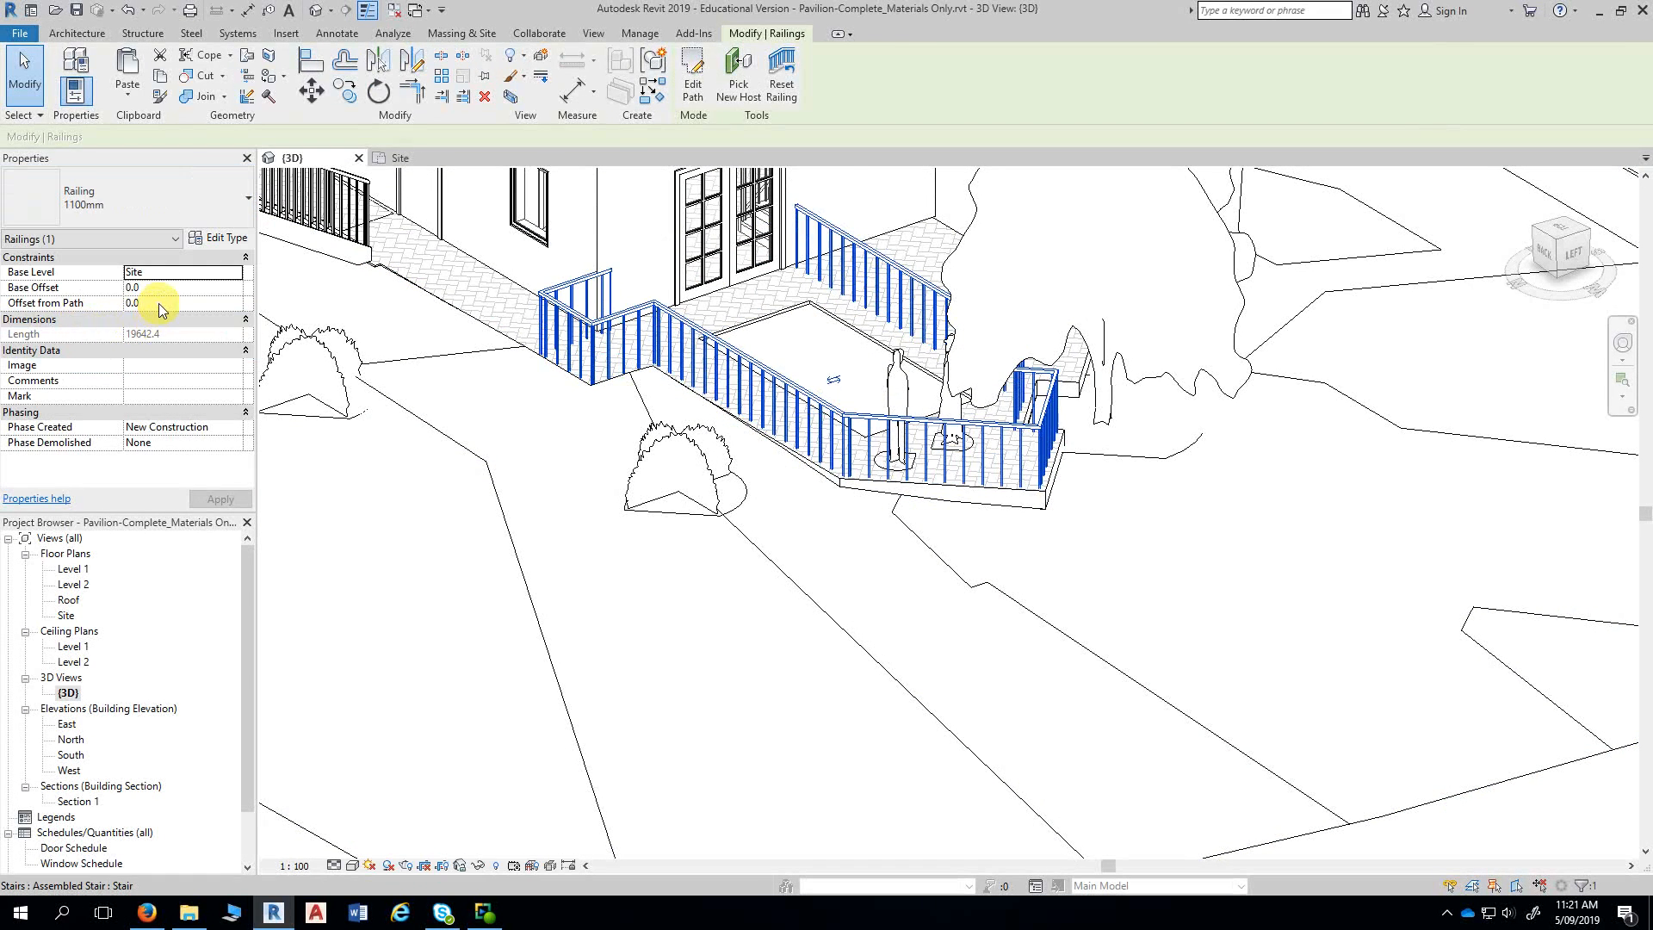
key("Escape")
- Set the patio railing's base offset to 100 mm and check it against the Driveway & Path pad's height offset
middle_click_drag(741, 761, 664, 705, "shift")
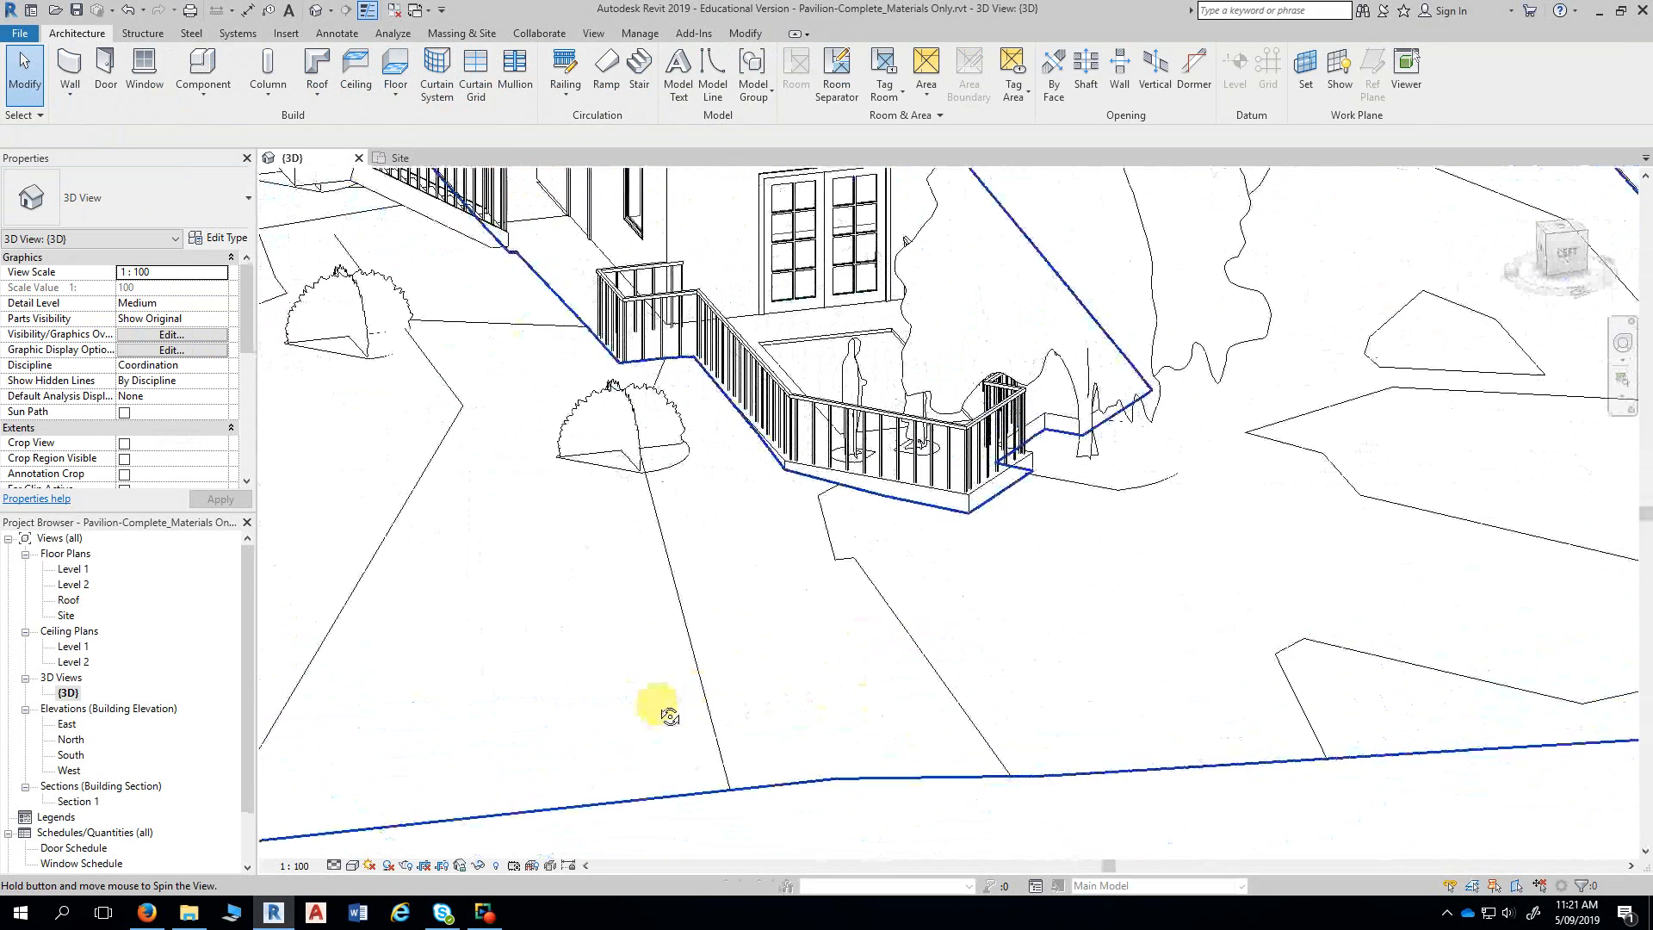
left_click(746, 381)
mouse_move(706, 529)
middle_mouse_down("shift")
mouse_move(752, 483)
mouse_move(757, 496)
mouse_move(719, 509)
middle_mouse_up("shift")
key("Escape")
scroll(757, 482, "up", 4)
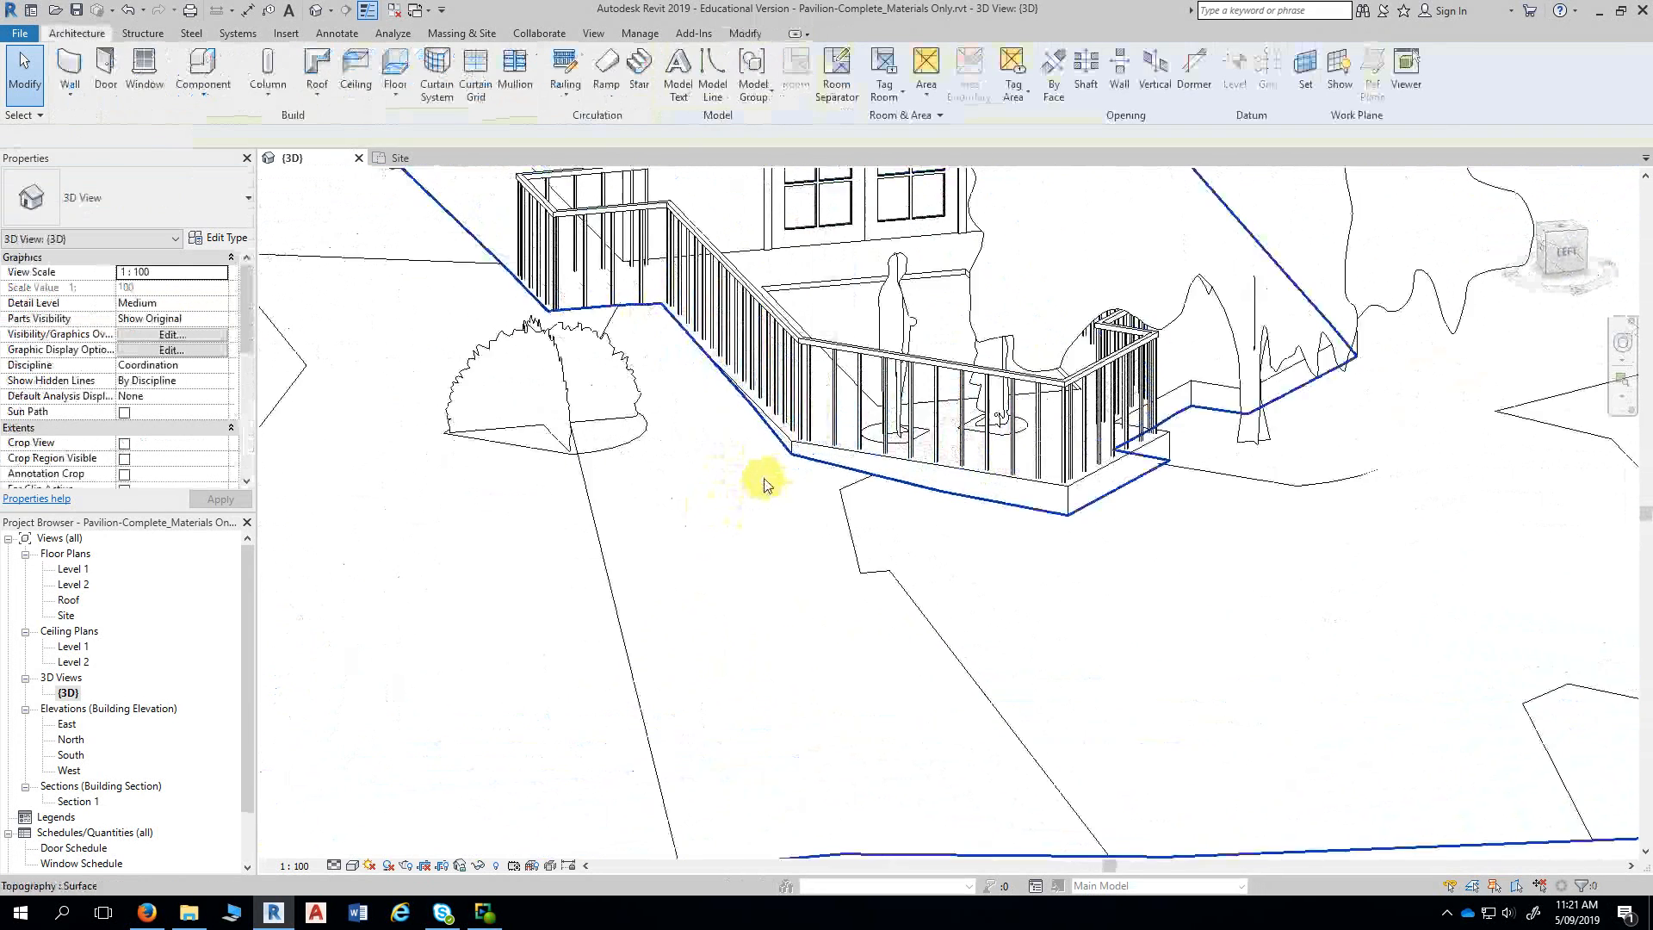
middle_click_drag(778, 376, 841, 321, "shift")
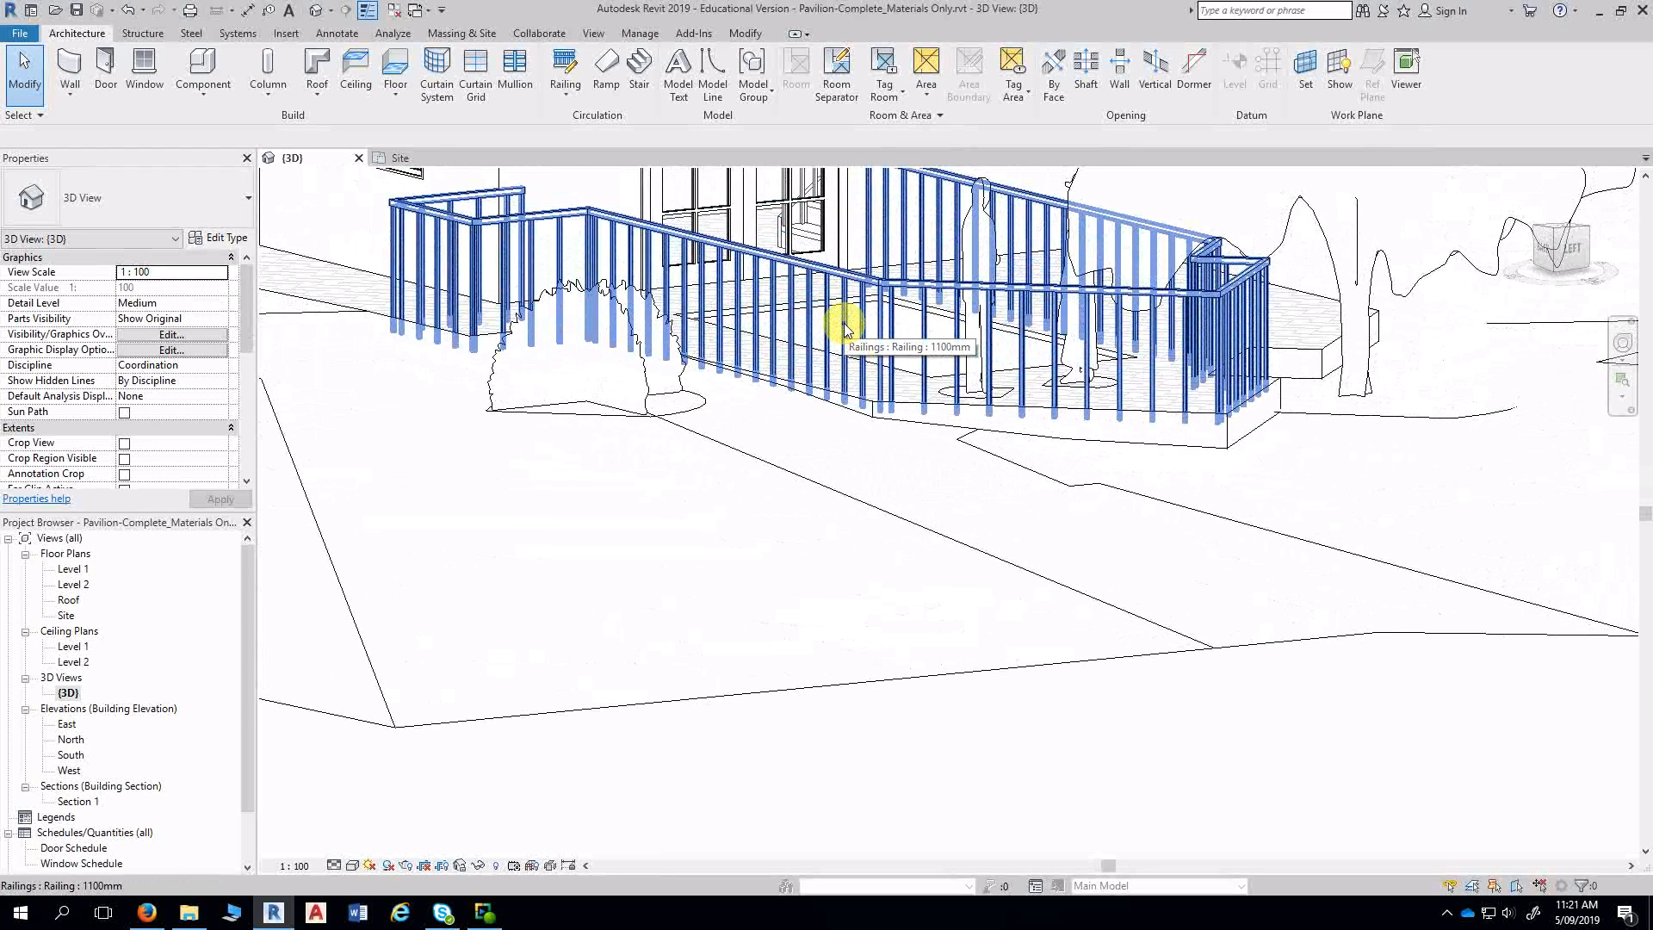
left_click(787, 297)
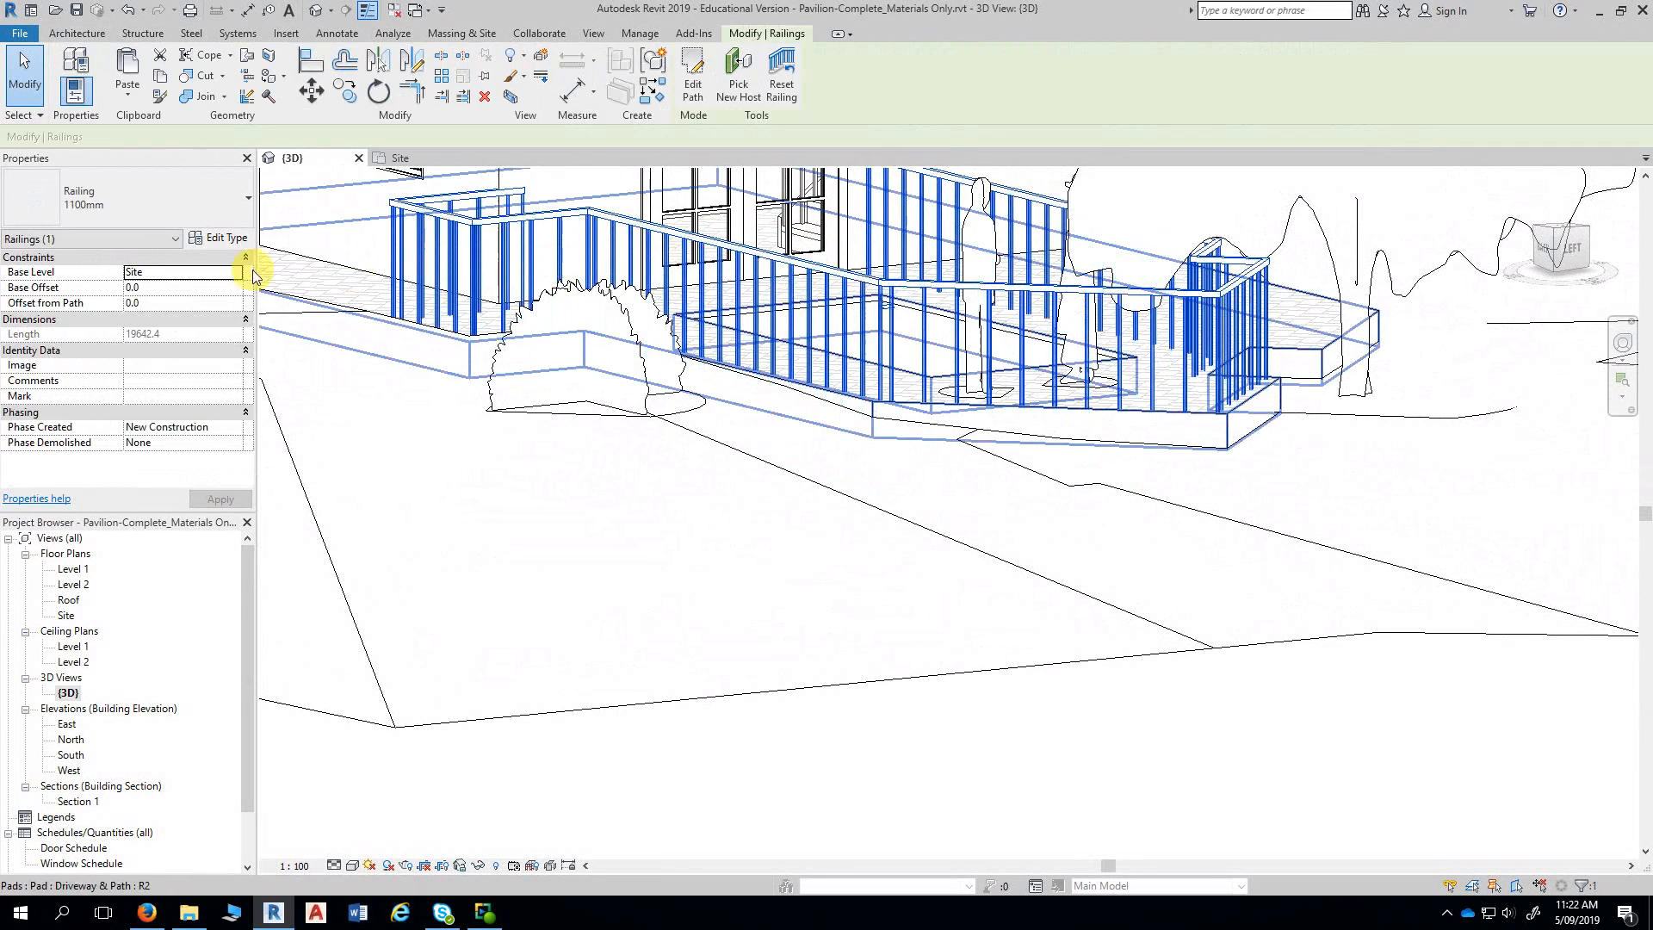
left_click(168, 290)
type("100")
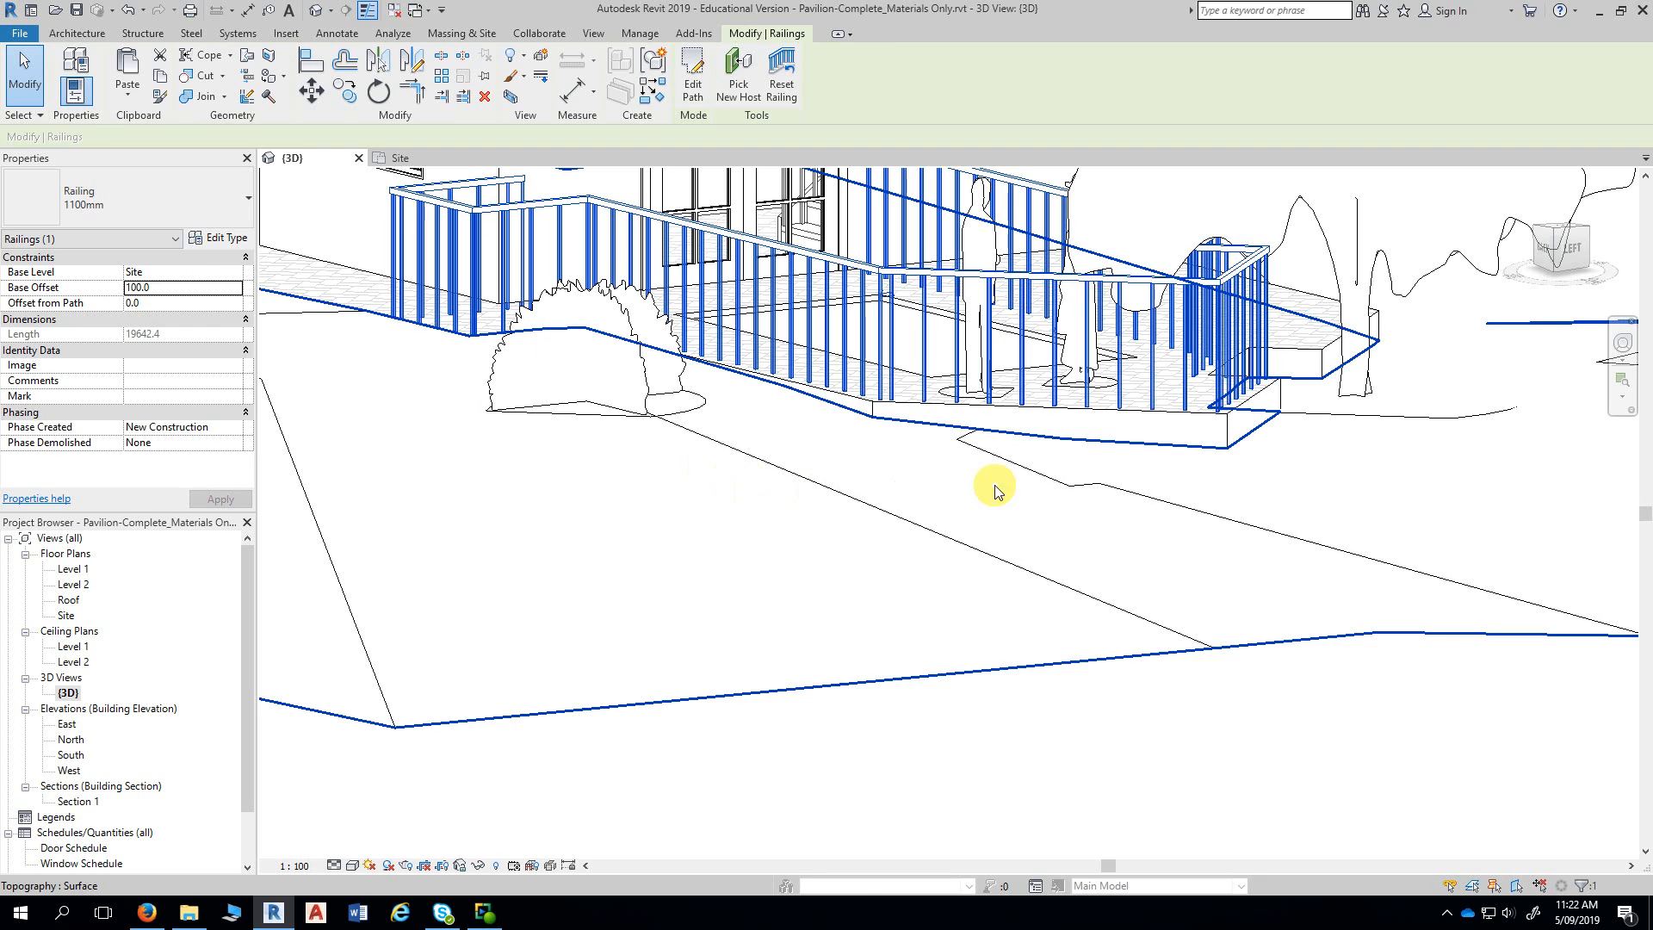
key("Escape")
left_click(1142, 417)
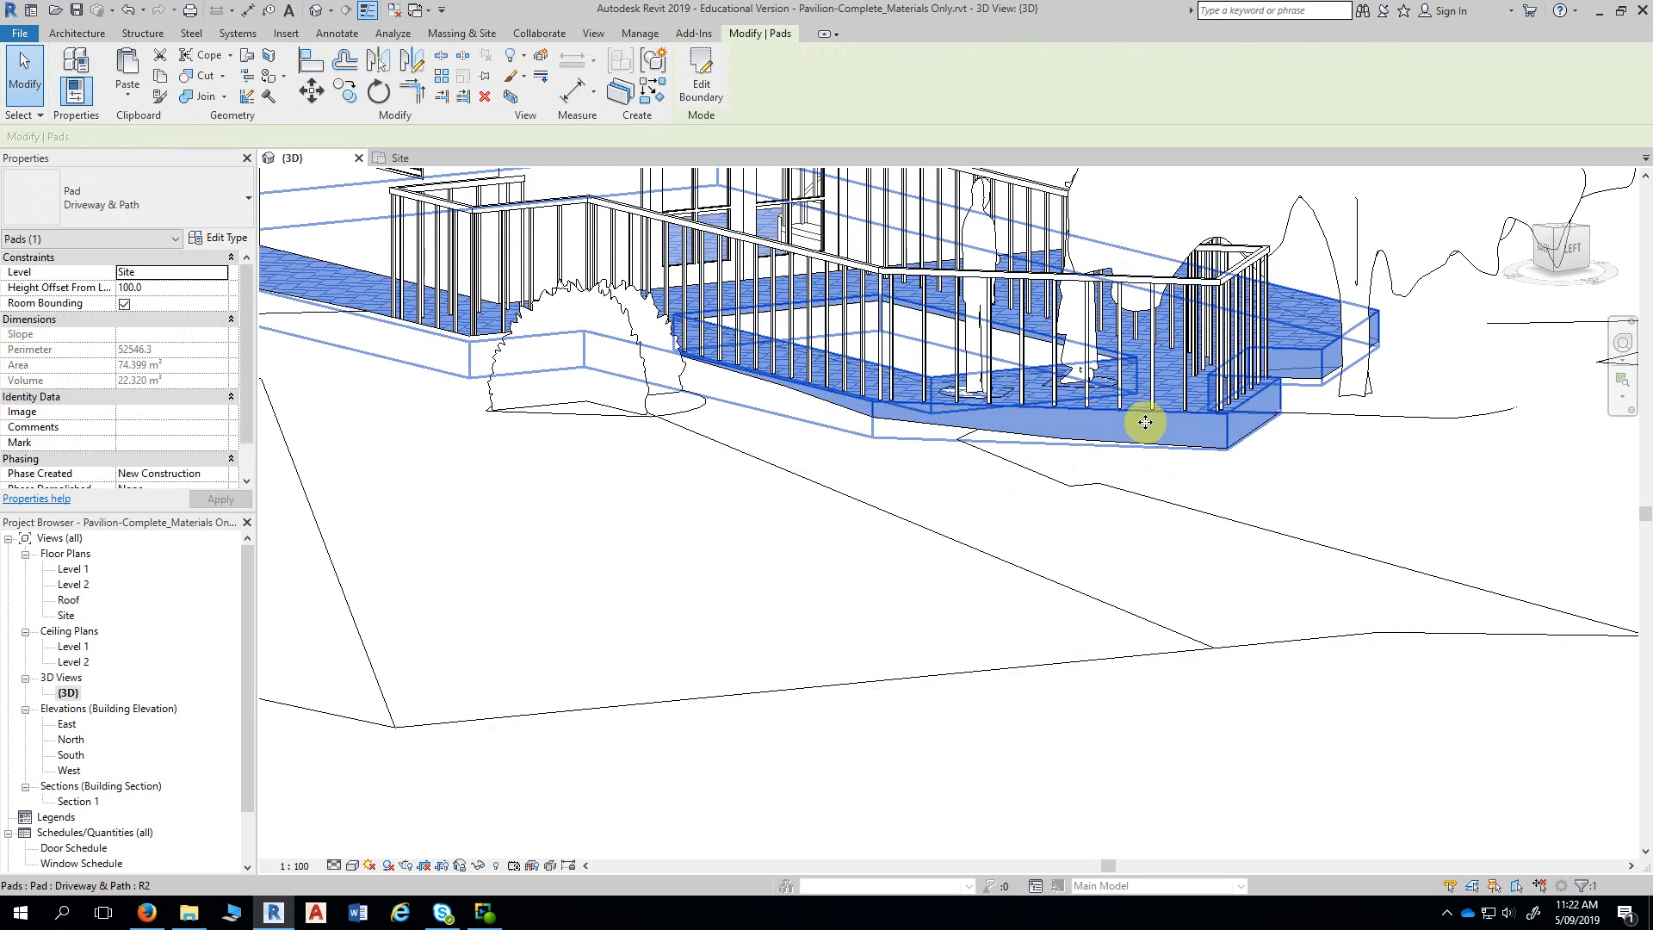
key("Escape")
- Frame the railed pool patio in the 3D view and switch its visual style to Ray Trace
middle_click_drag(915, 534, 882, 452, "shift")
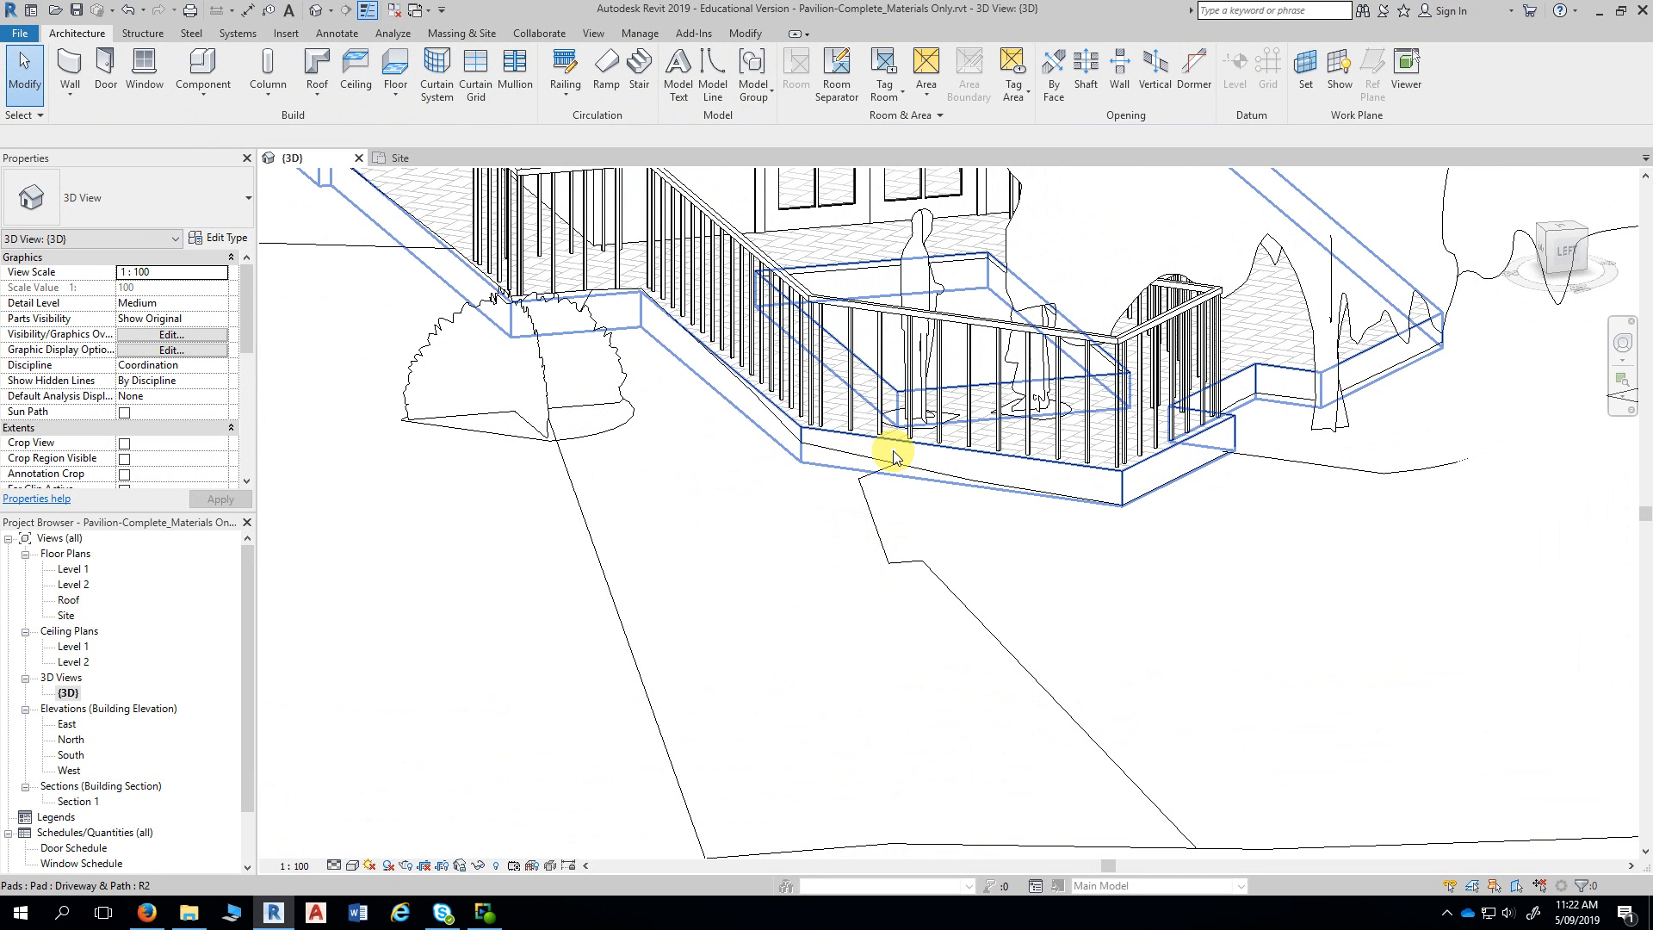
middle_click_drag(955, 469, 939, 636, "shift")
scroll(980, 552, "down", 1)
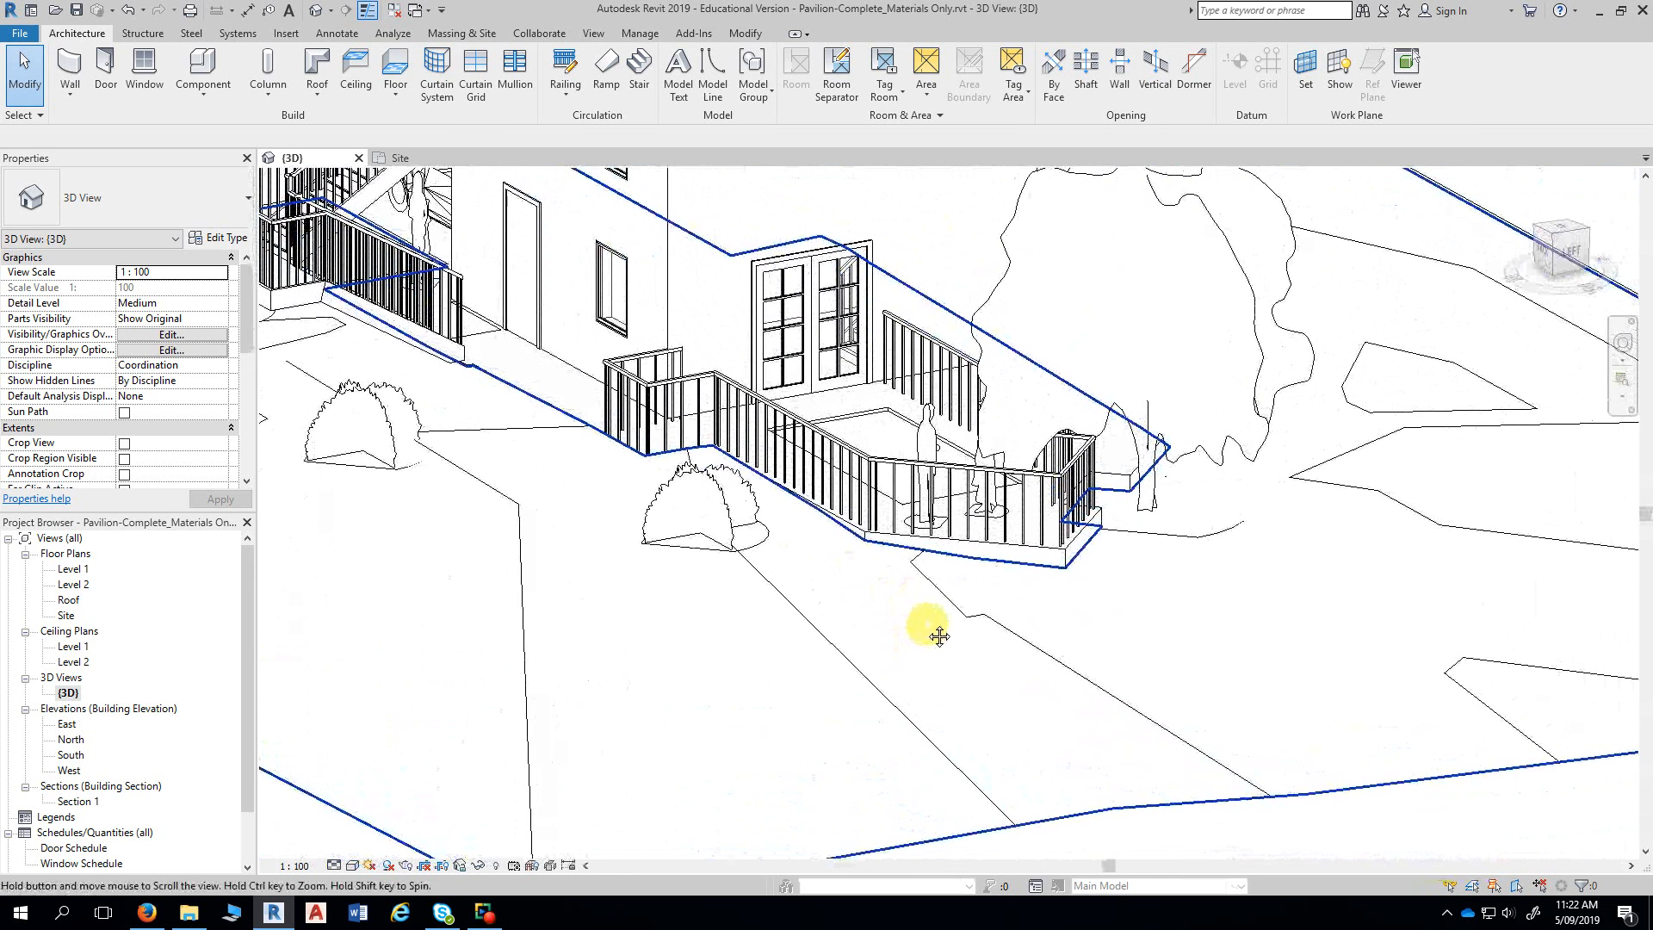
left_click(353, 865)
left_click(385, 846)
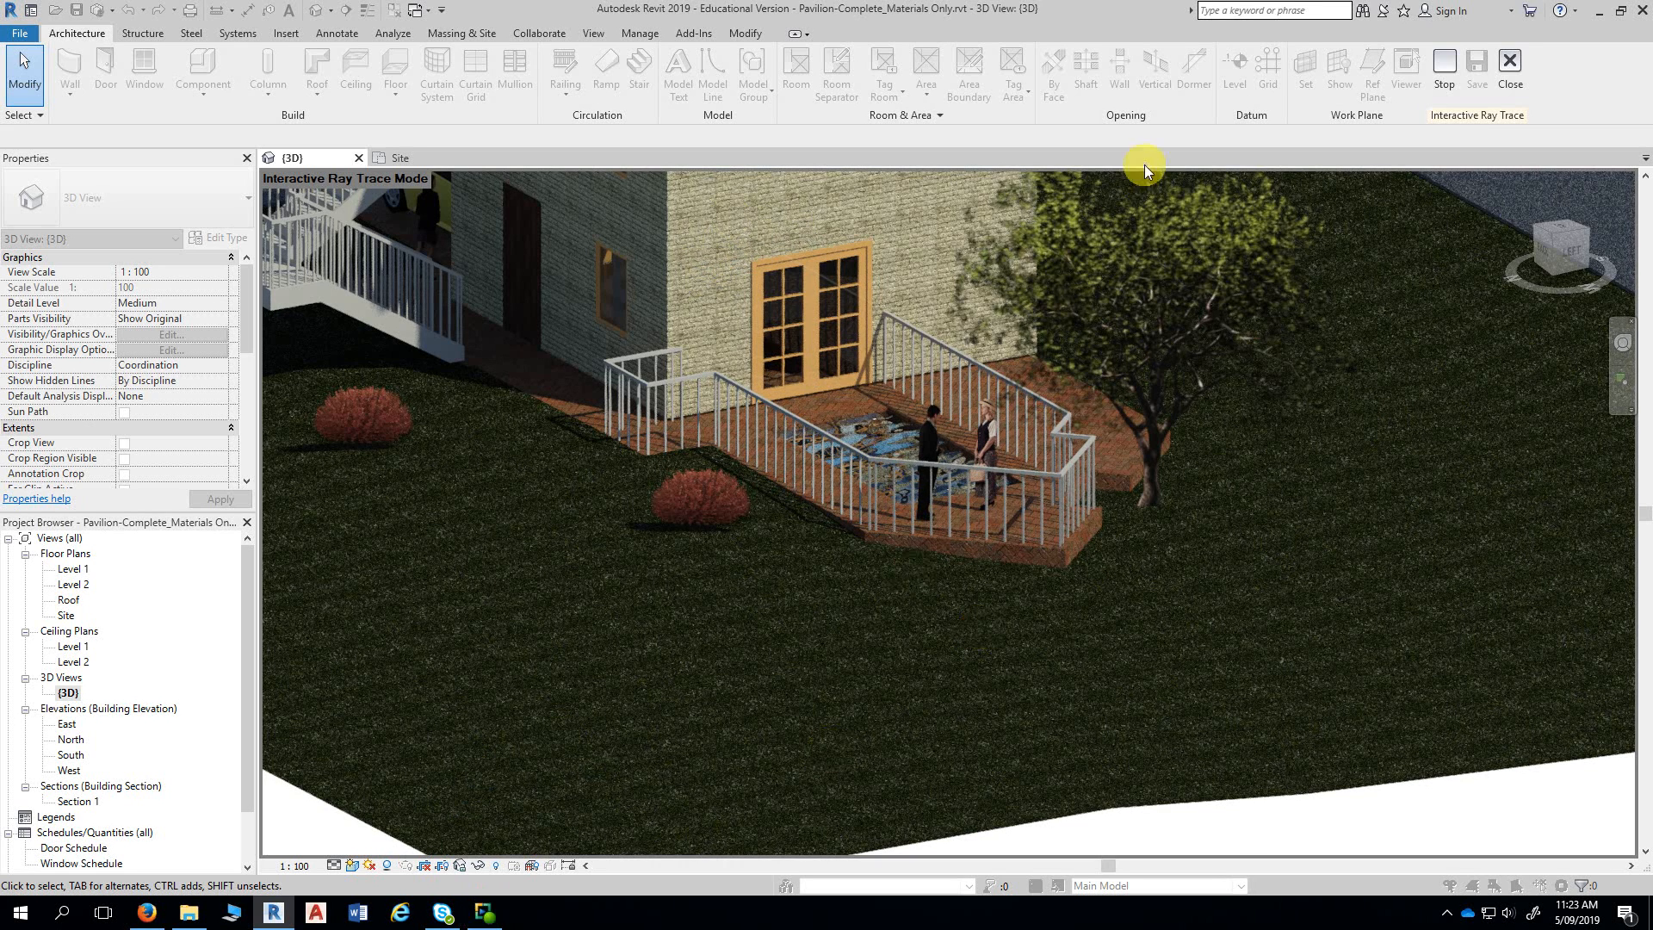
- Close the interactive ray trace and examine the whole pavilion site from the front and rear in the 3D view
left_click(1510, 67)
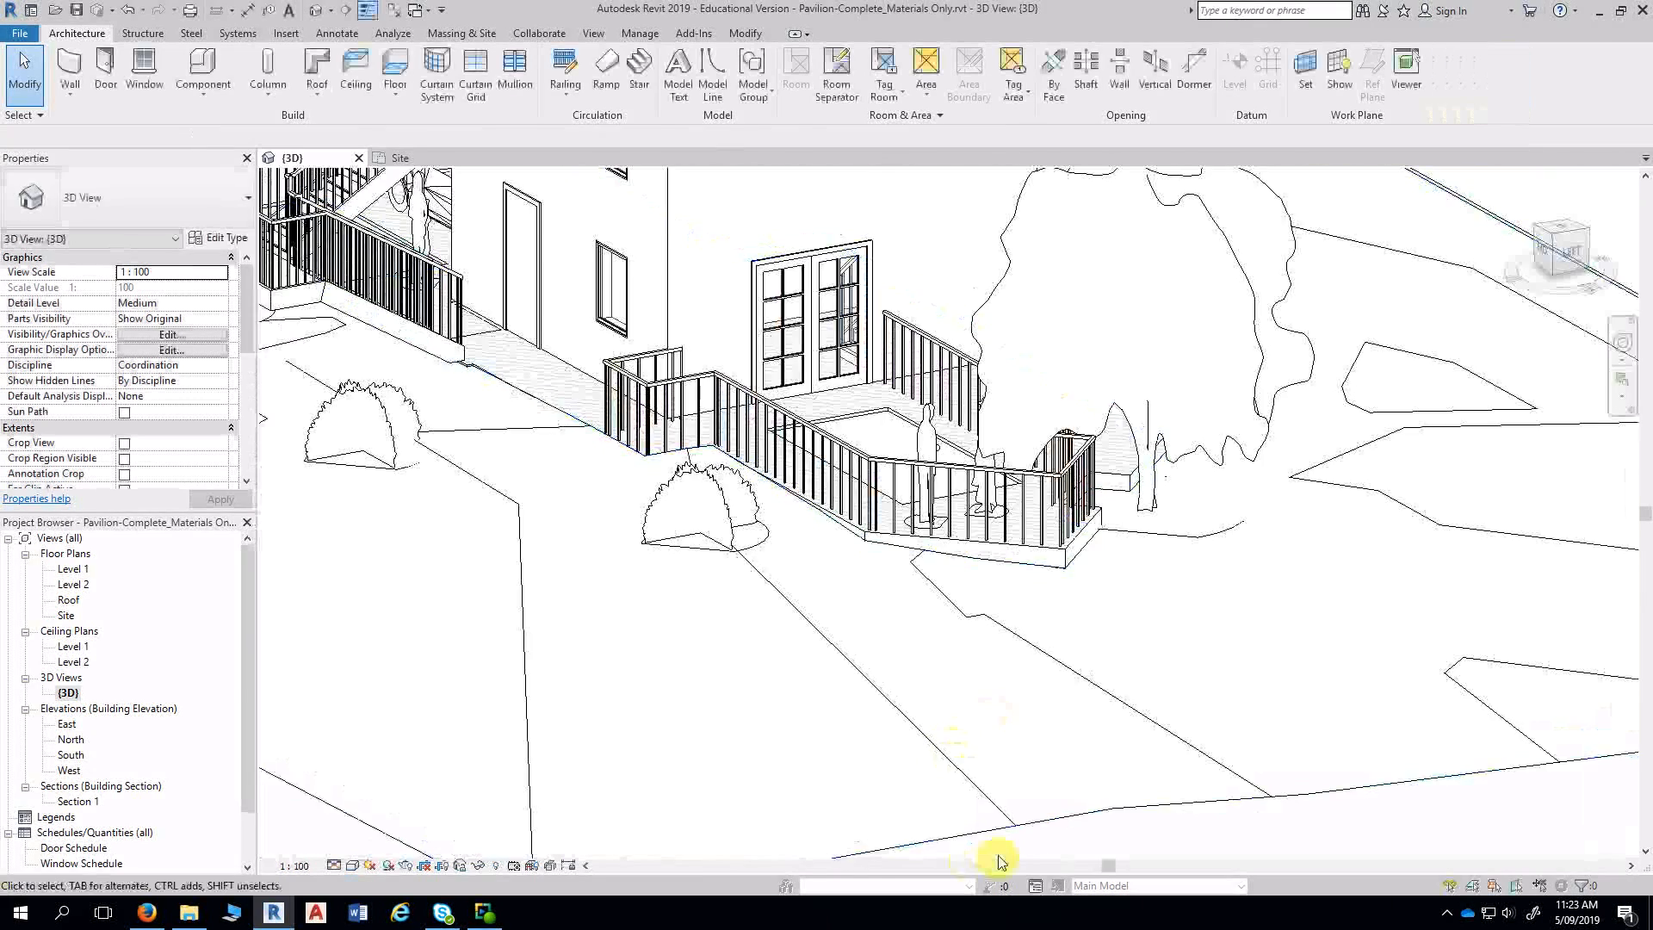
scroll(999, 855, "down", 3)
mouse_move(869, 807)
middle_mouse_down("shift")
mouse_move(775, 794)
mouse_move(1165, 798)
mouse_move(947, 811)
mouse_move(1144, 683)
mouse_move(1280, 749)
mouse_move(1151, 763)
middle_mouse_up("shift")
scroll(1188, 783, "up", 2)
middle_click_drag(1231, 809, 1288, 723, "shift")
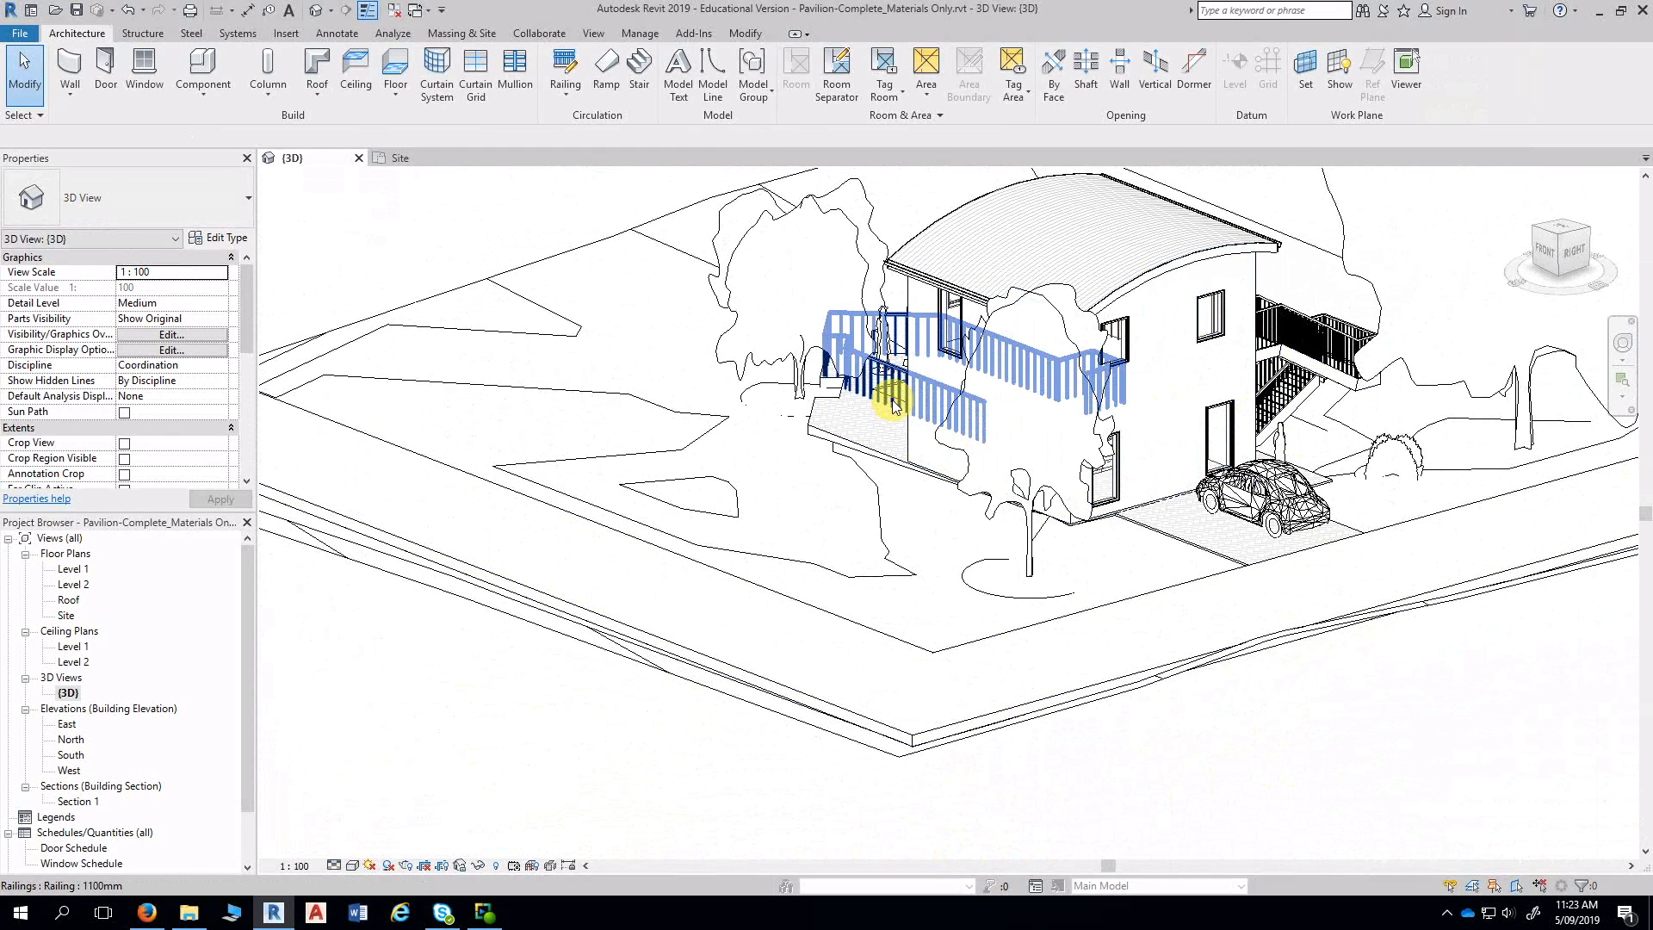
middle_click_drag(697, 720, 786, 685, "shift")
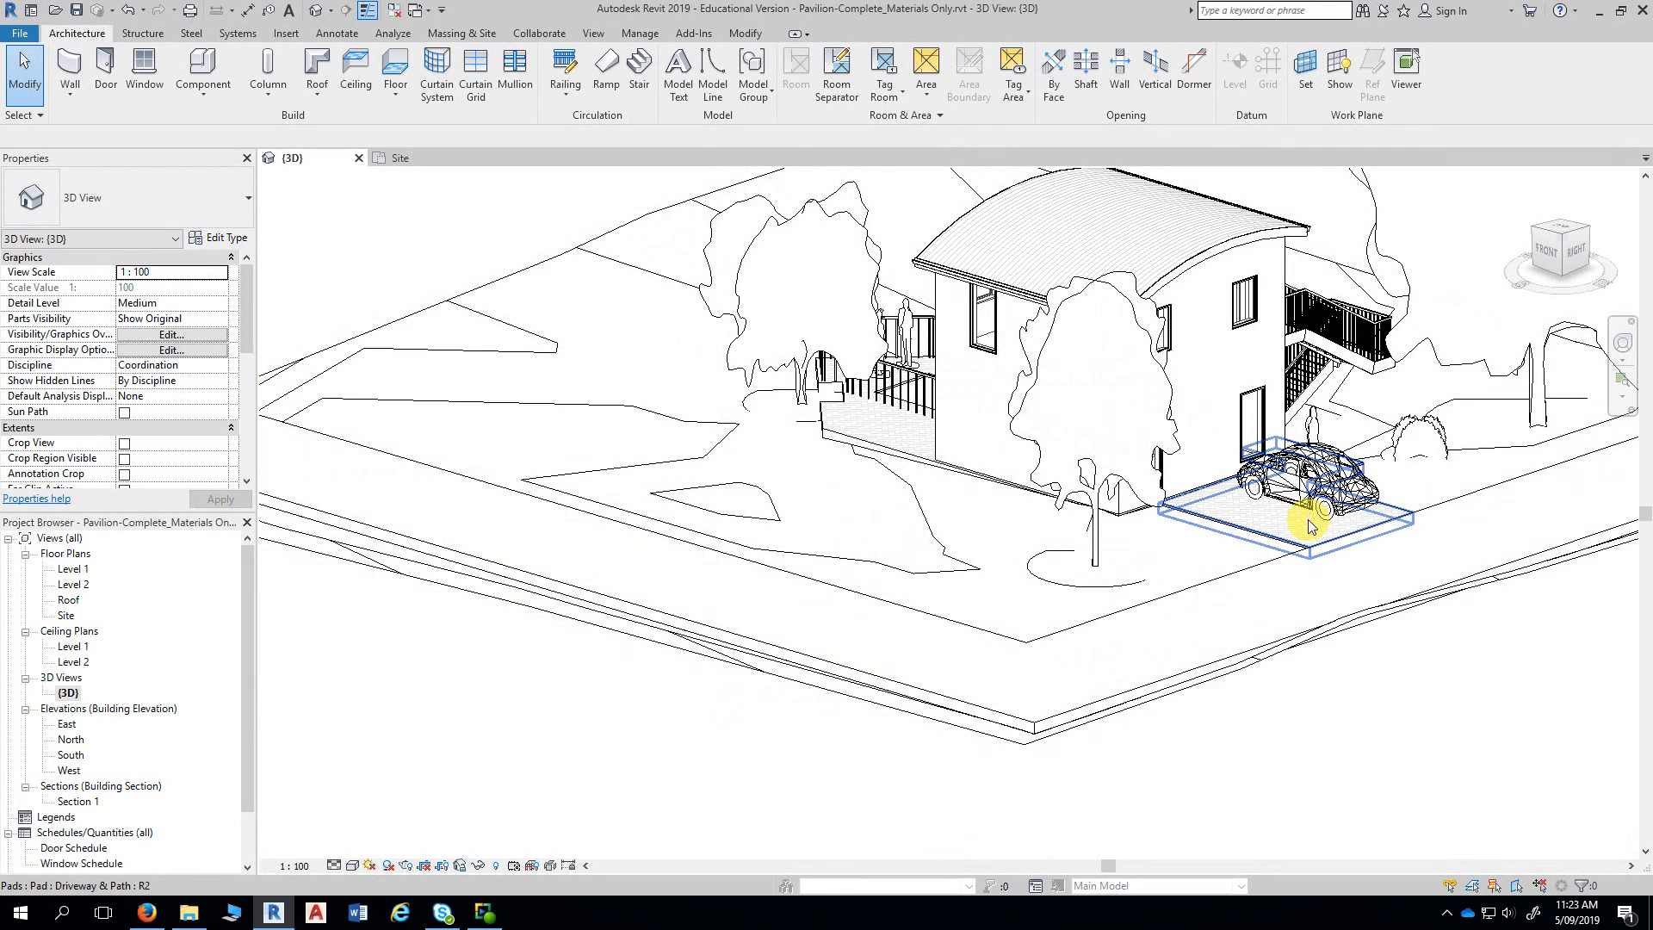
scroll(1309, 519, "down", 3)
middle_click_drag(1317, 561, 941, 786, "shift")
scroll(990, 757, "down", 3)
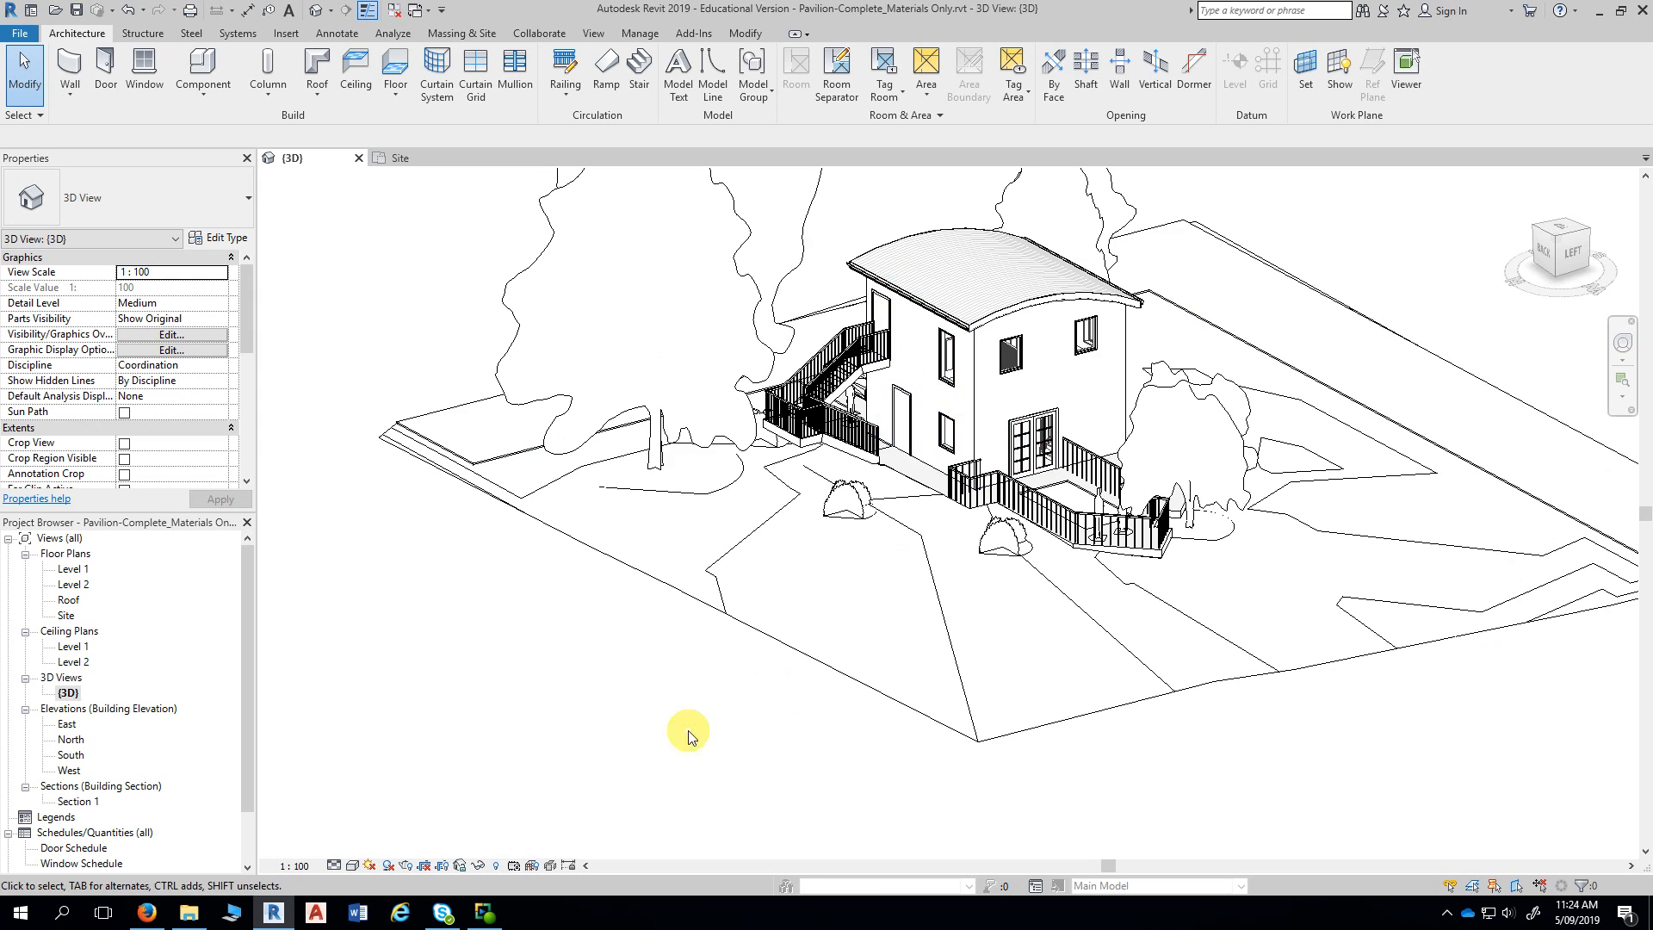
middle_click_drag(701, 700, 732, 708, "shift")
middle_click_drag(509, 726, 1396, 730, "shift")
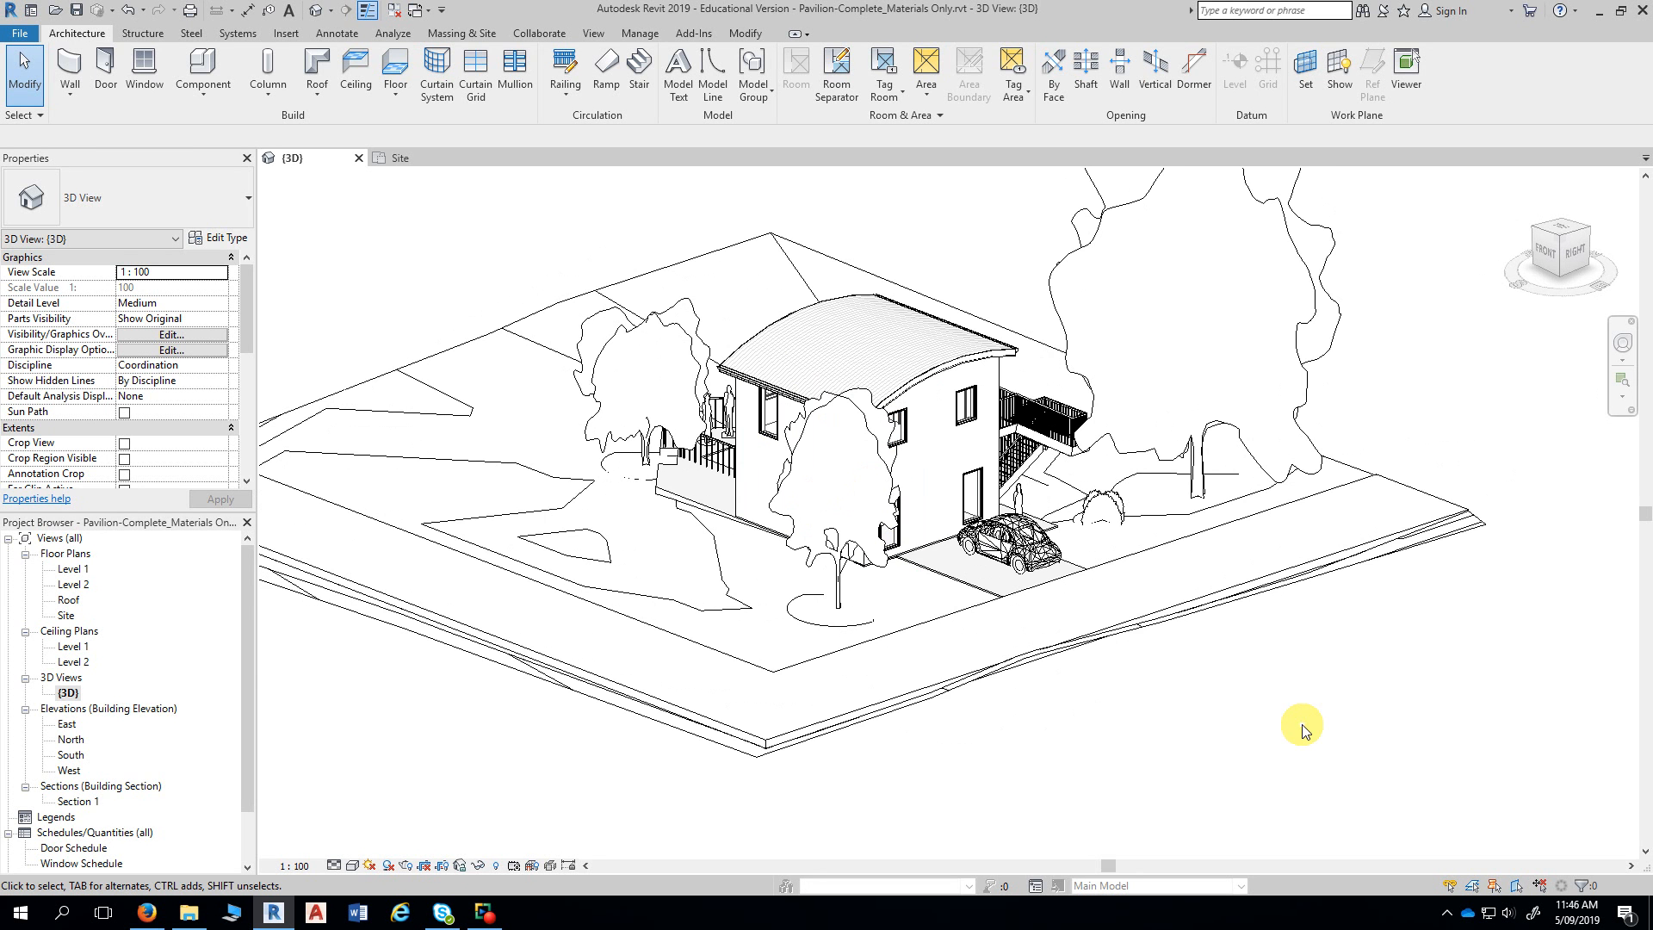
- Frame the stair and patio railings from the rear and check the properties of the outer stair railing and the patio railing
middle_click_drag(1306, 723, 631, 764, "shift")
scroll(616, 705, "up", 2)
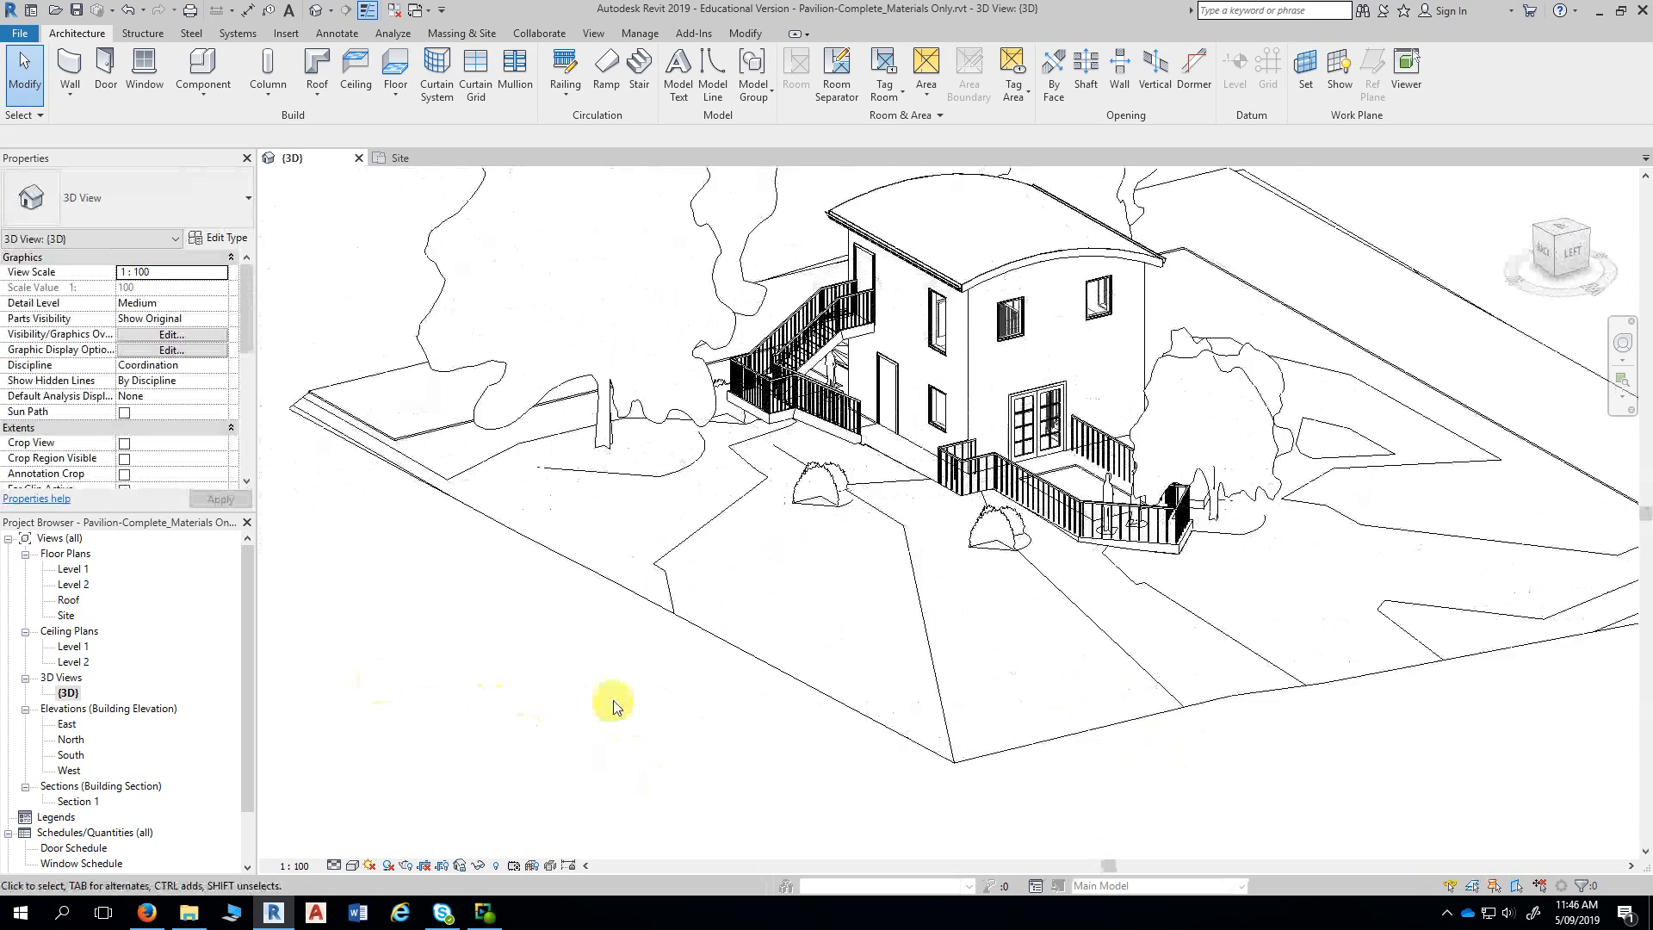
middle_click_drag(617, 705, 604, 760)
scroll(649, 453, "up", 2)
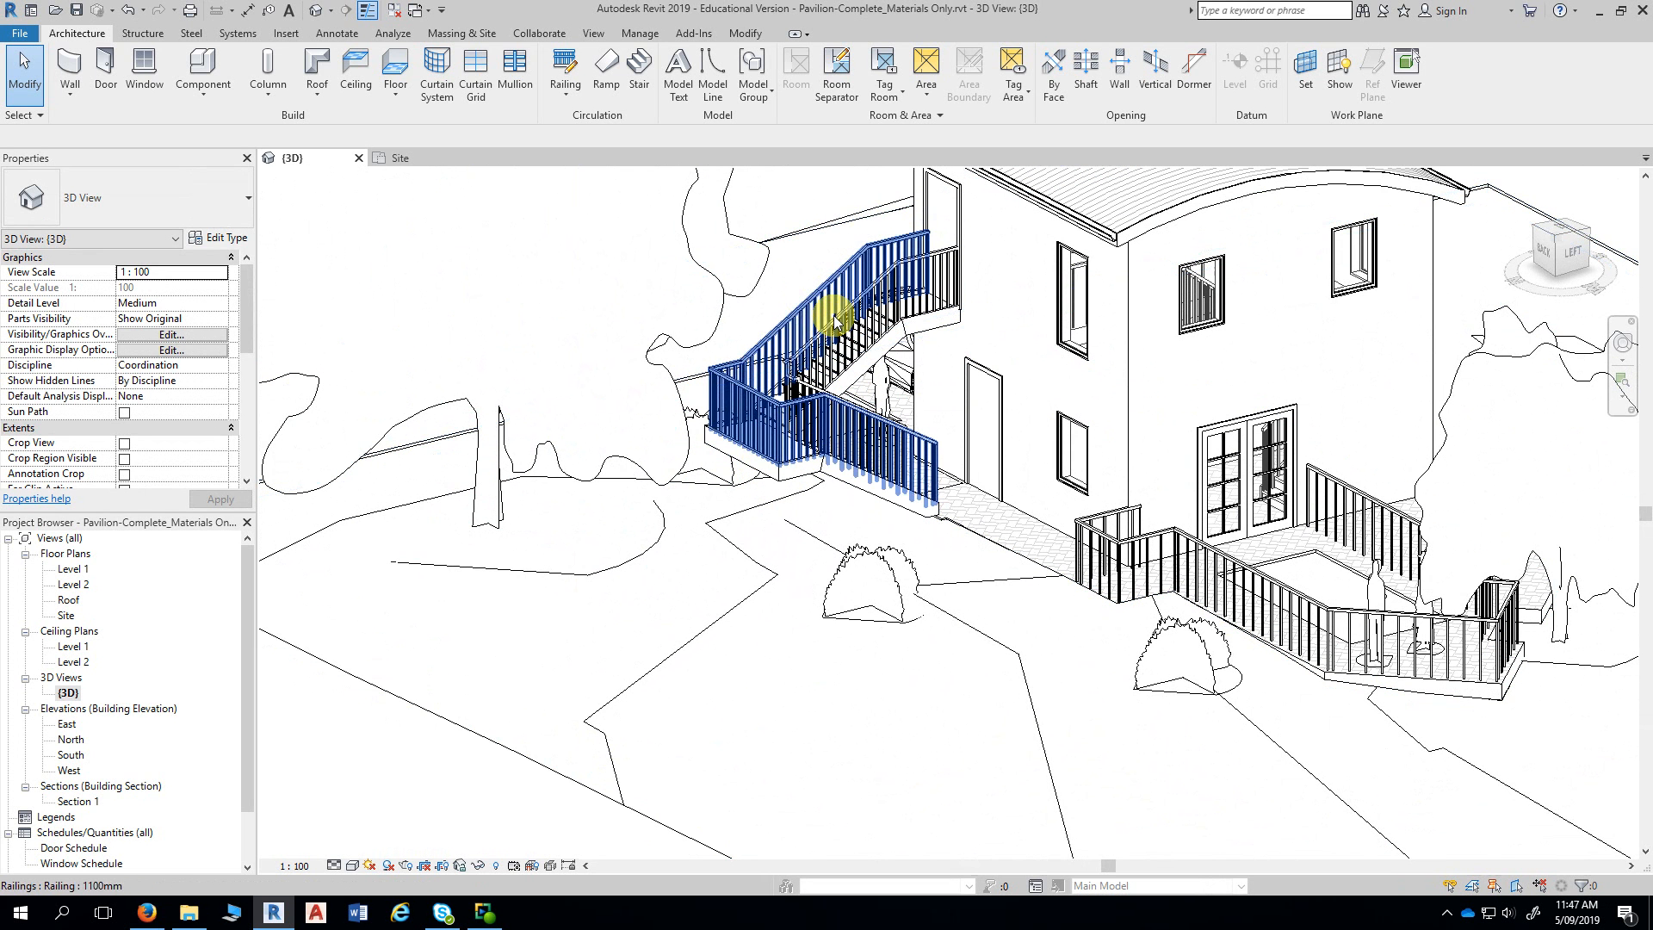
scroll(834, 293, "up", 1)
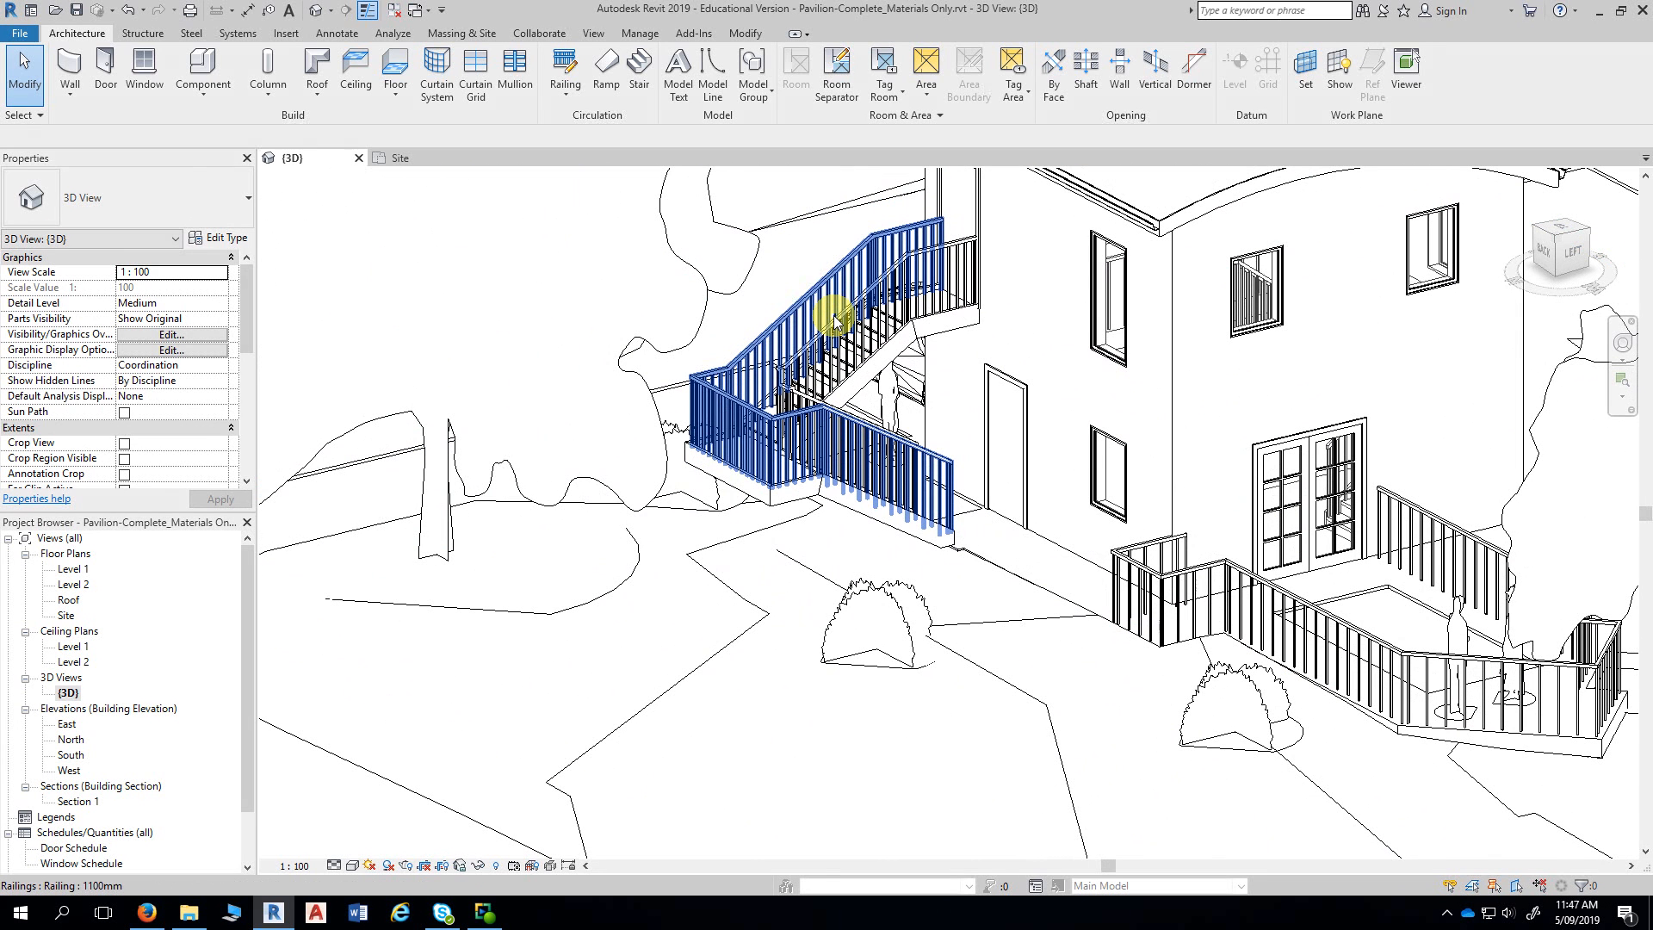
left_click(849, 269)
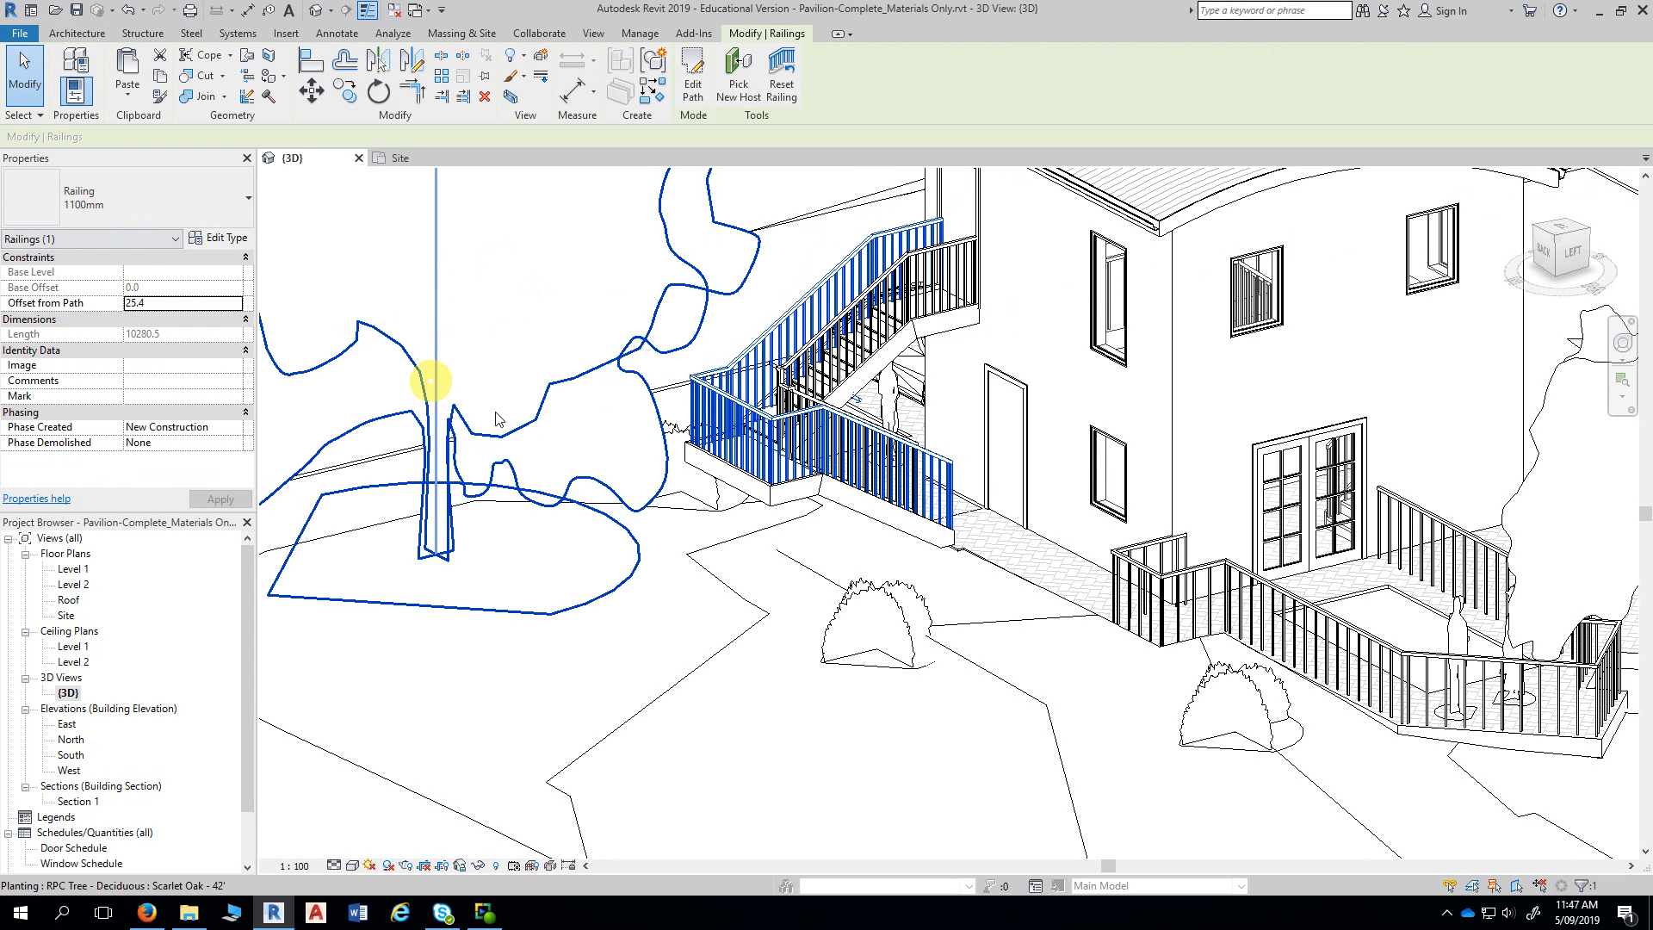
key("Escape")
left_click(1179, 584)
middle_click_drag(1179, 585, 1037, 442)
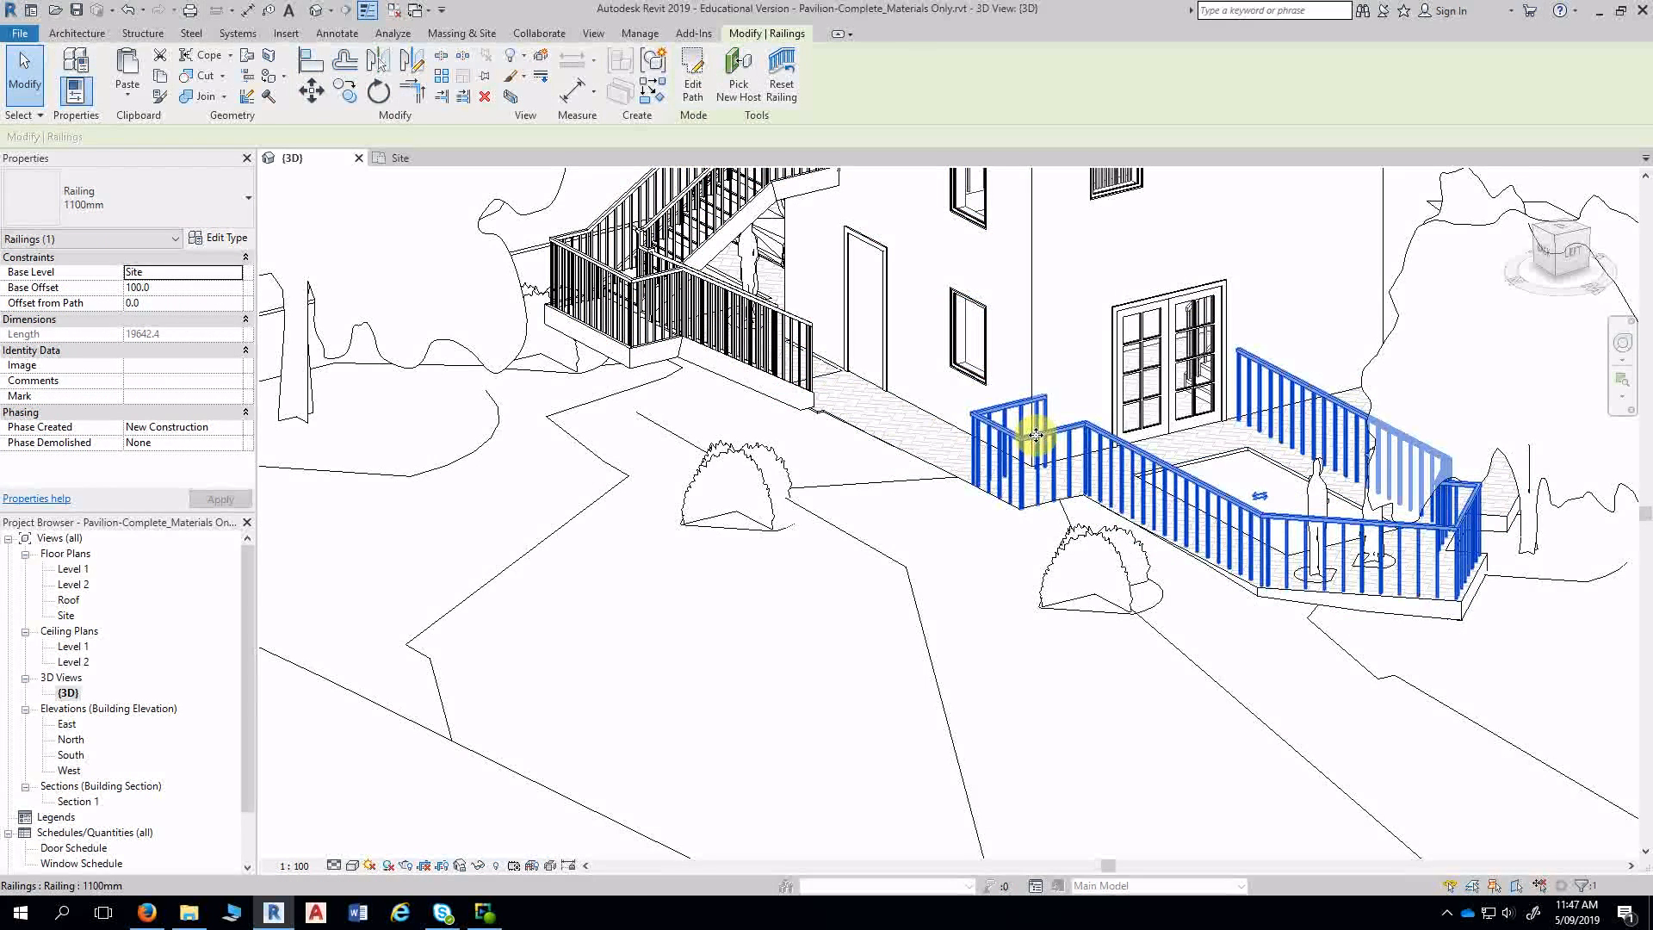
key("Escape")
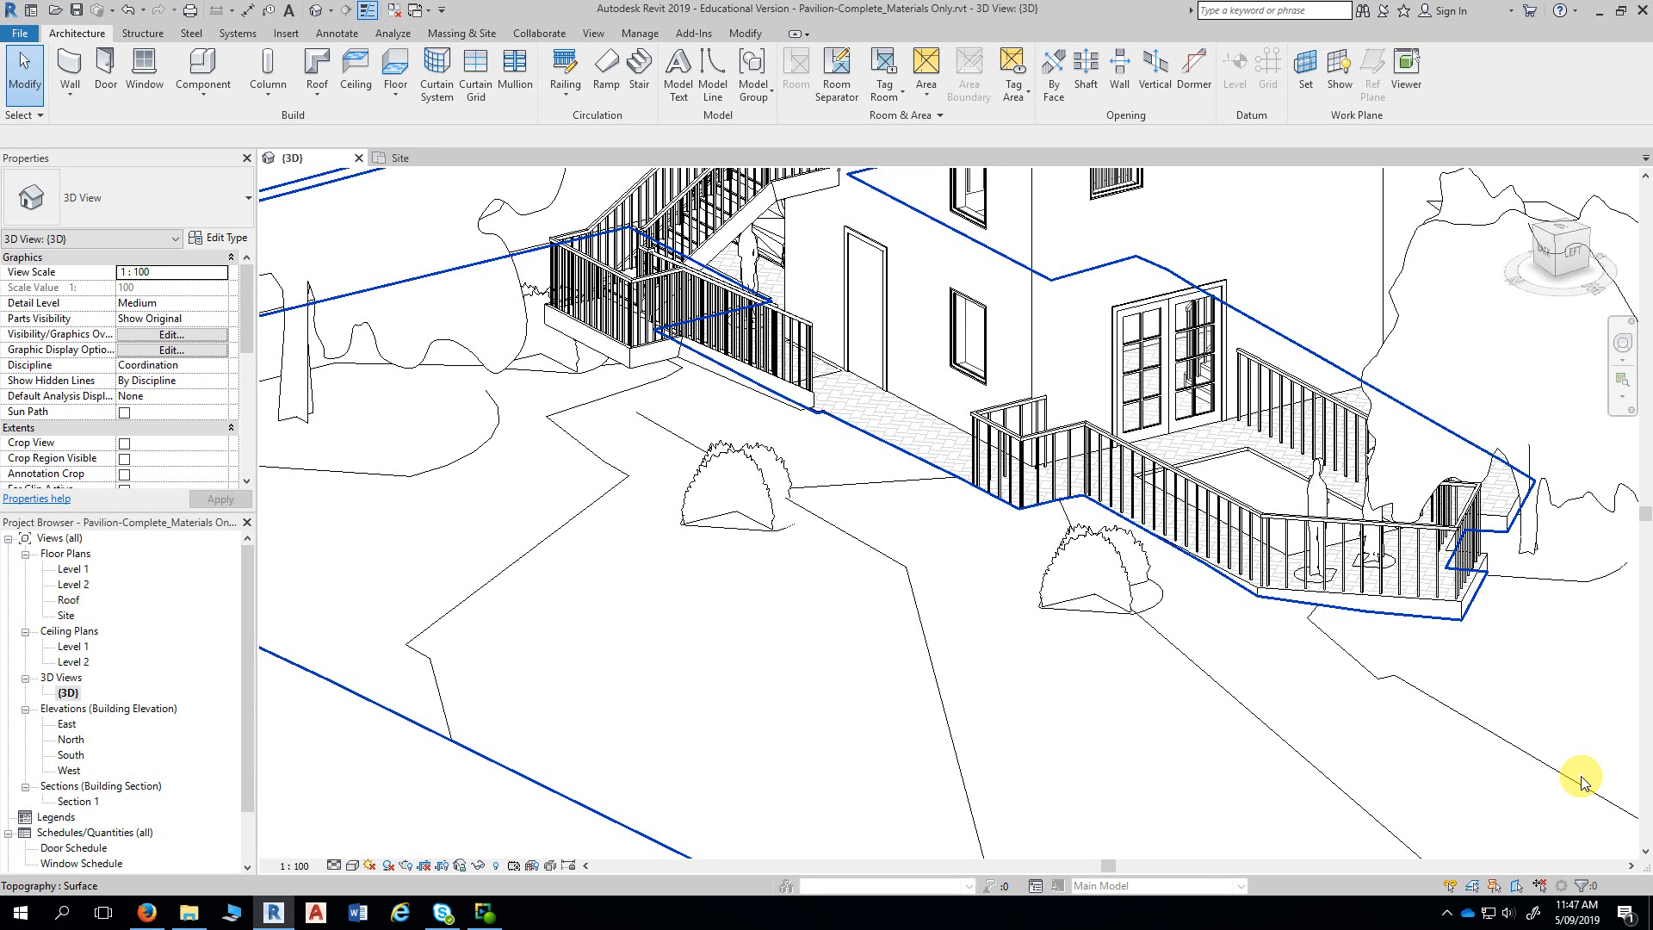
- Open the inner stair railing's type properties and examine its rail structure and baluster placement without changing them
left_click(1583, 785)
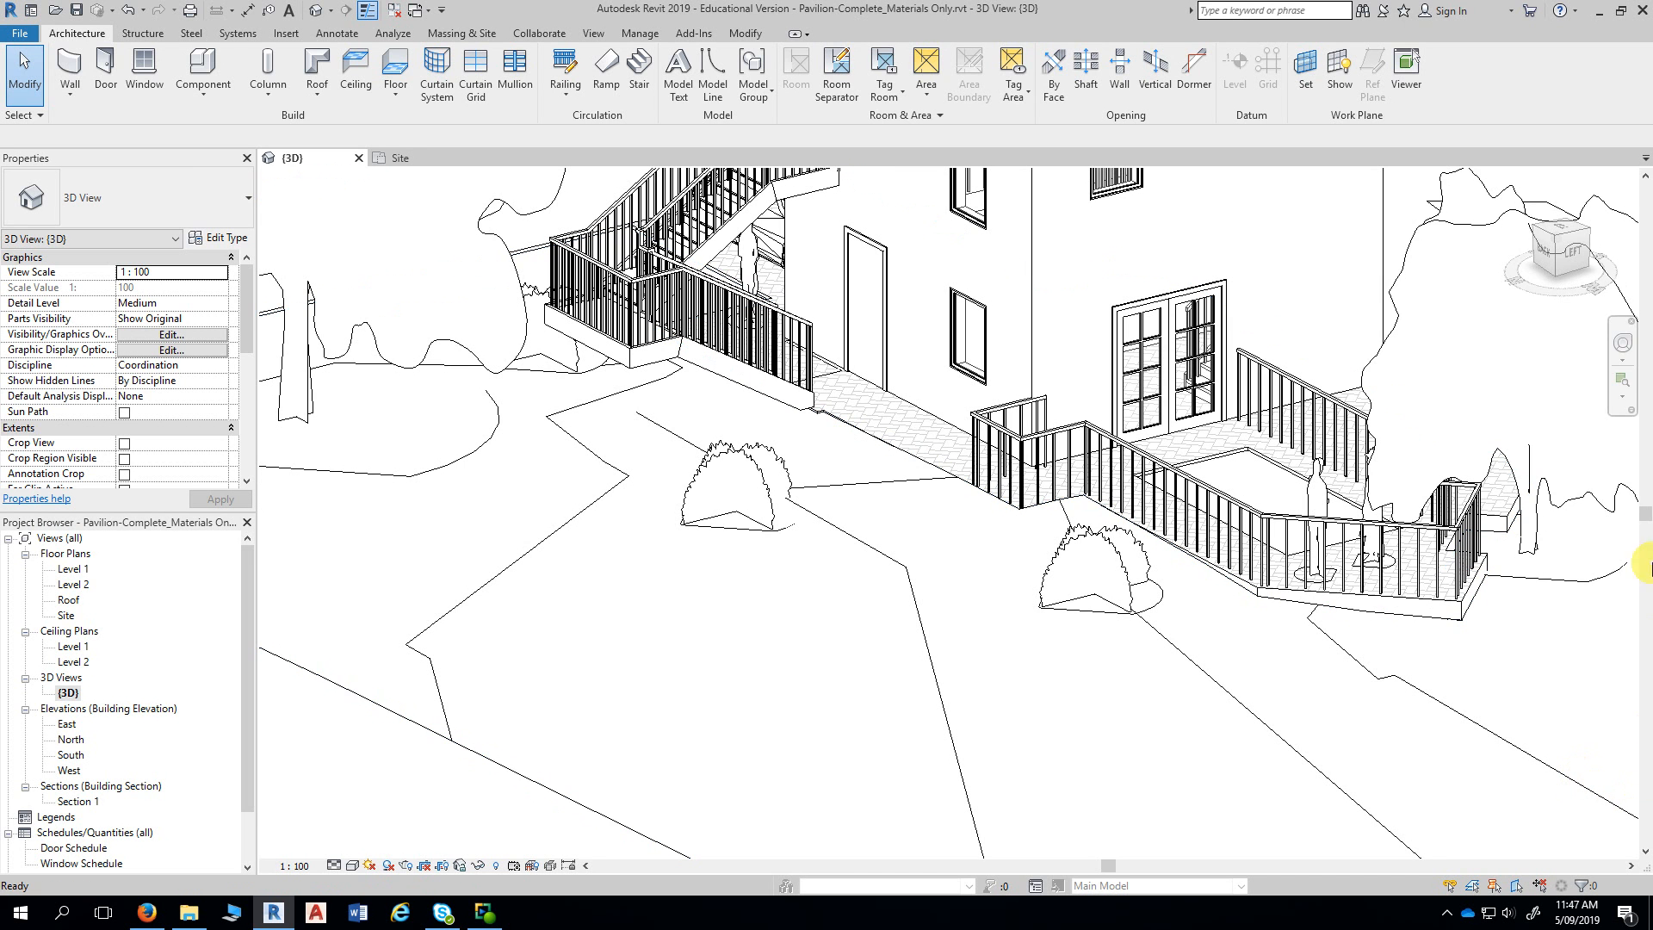
left_click(738, 312)
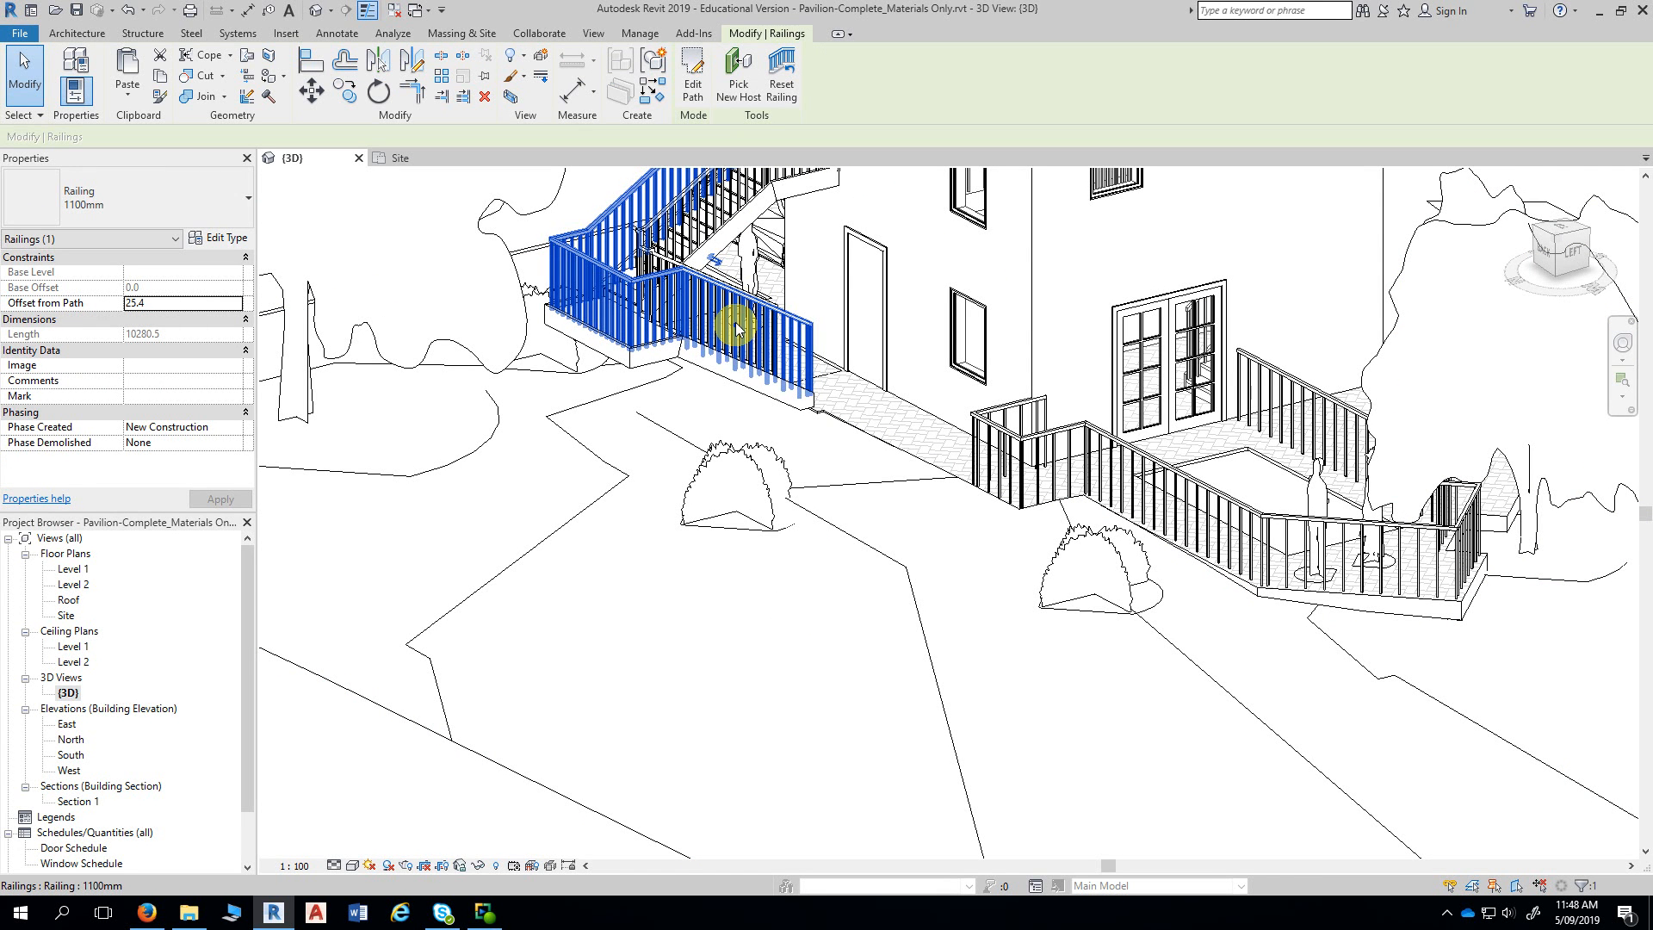
left_click(637, 311)
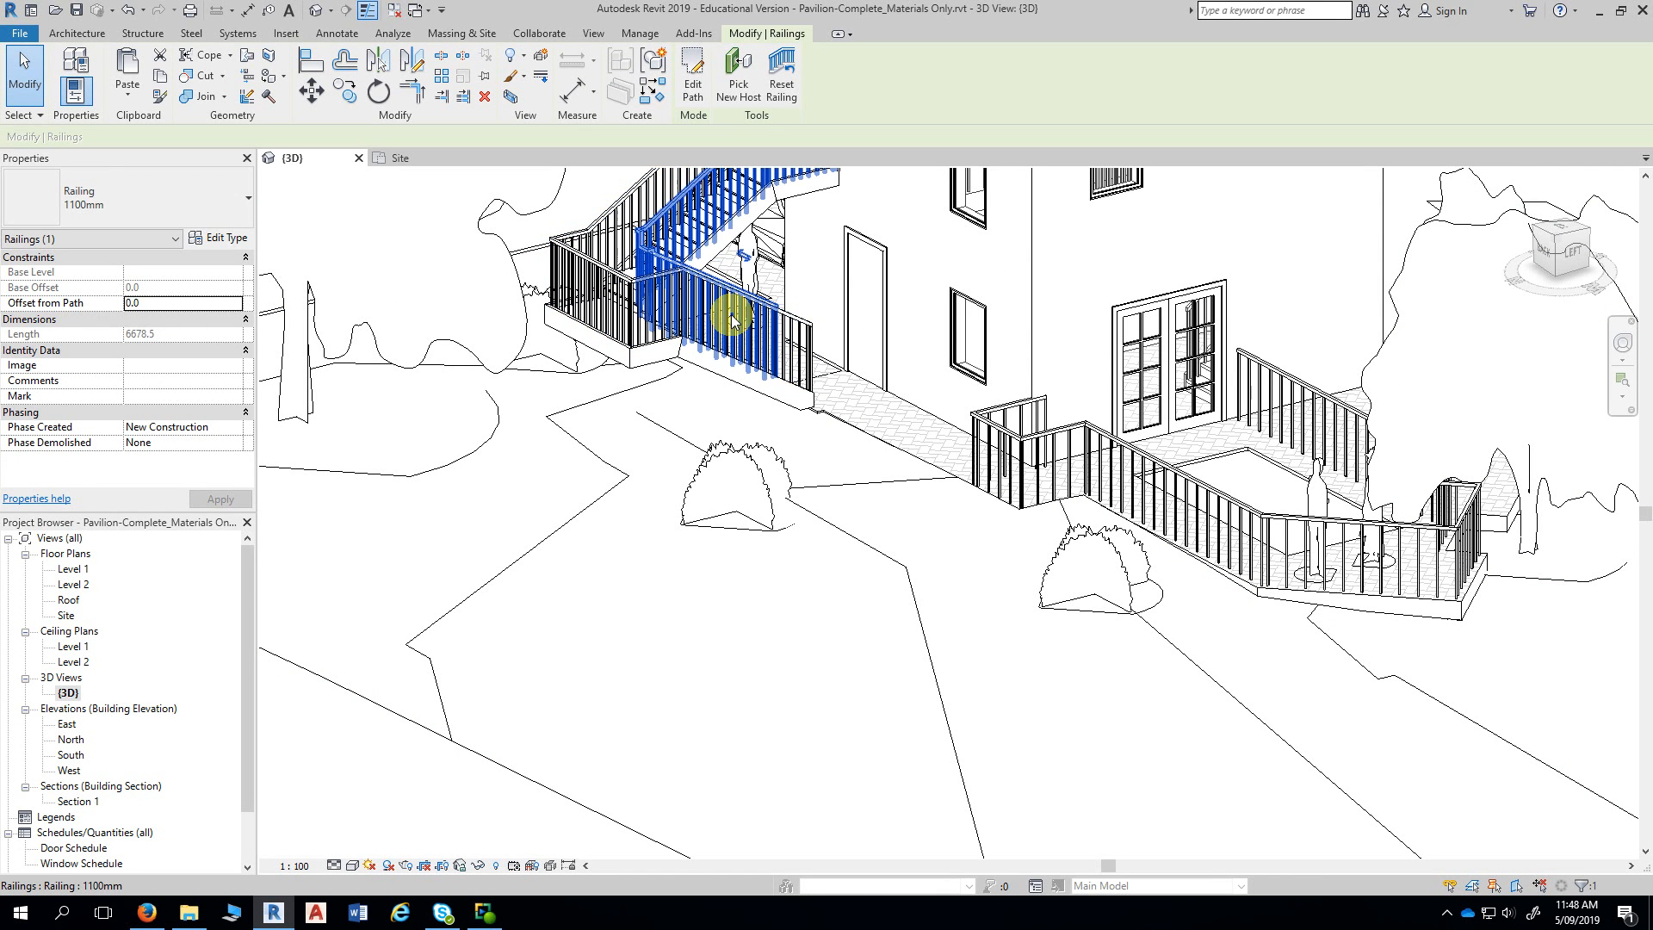
left_click(229, 240)
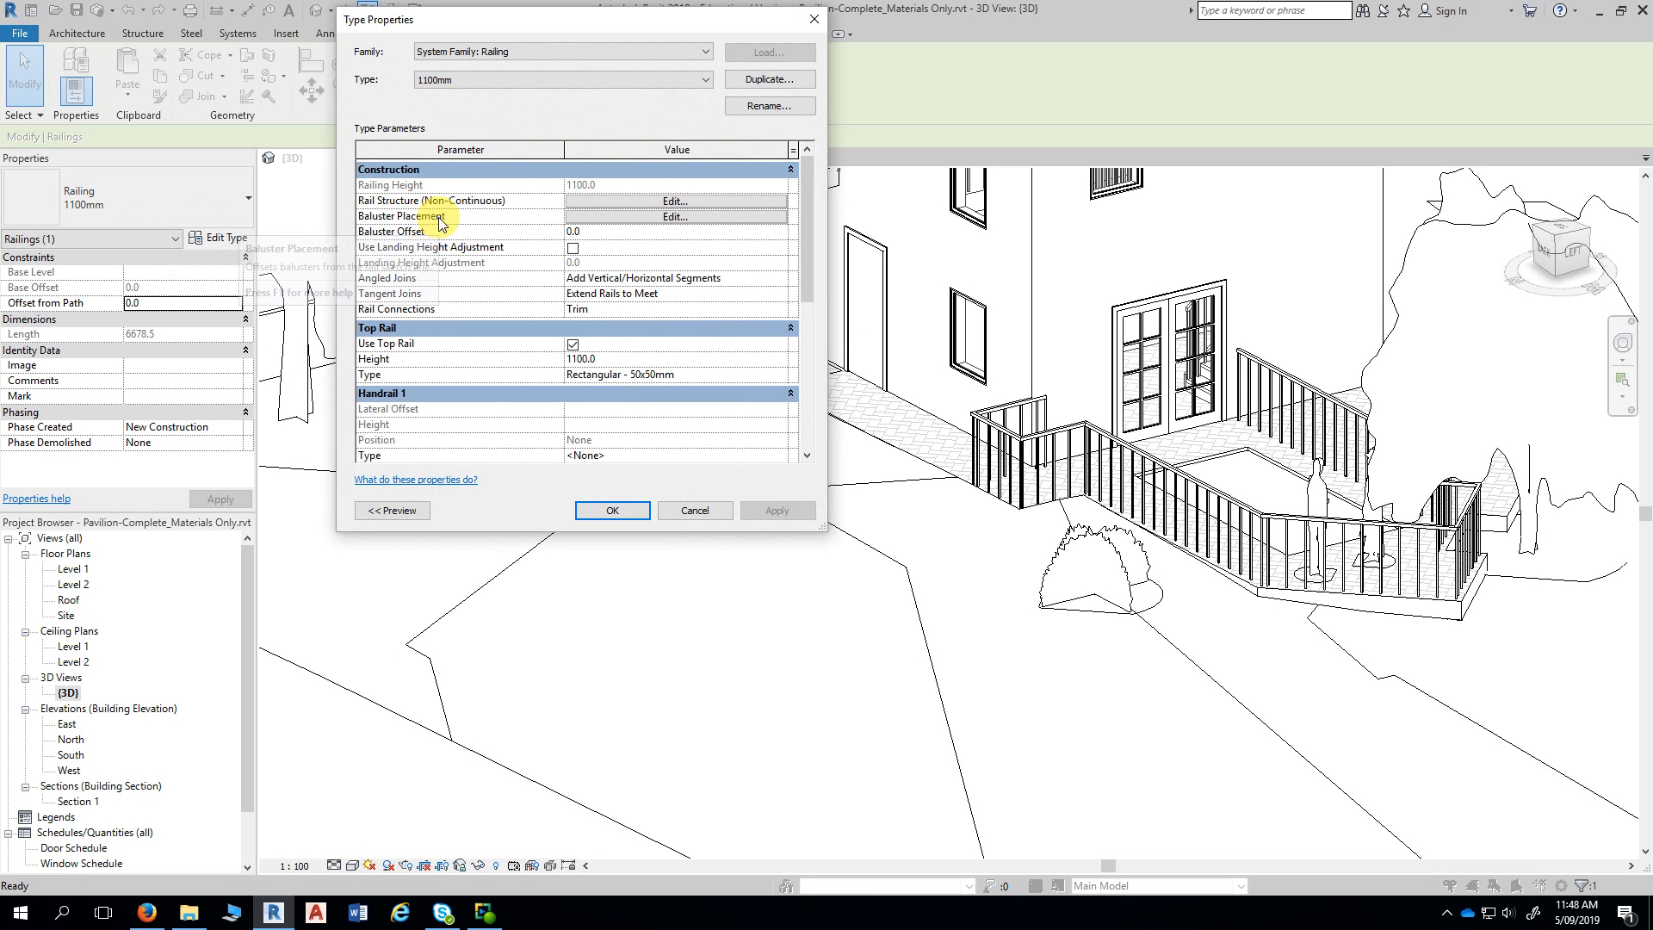
left_click(675, 202)
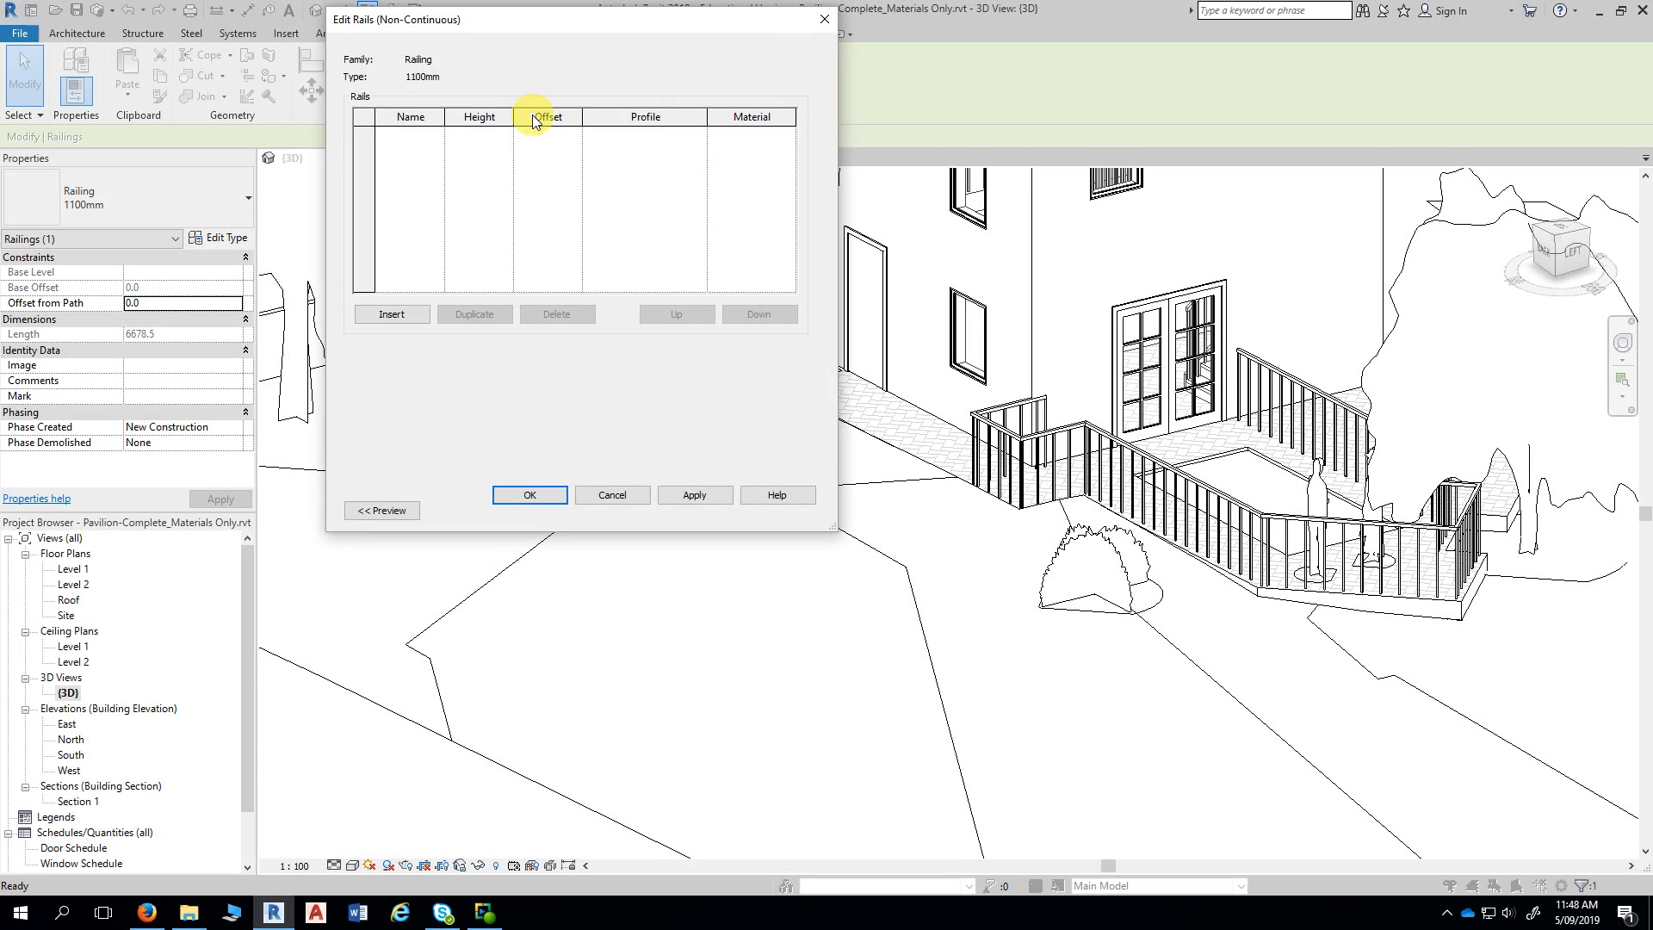
left_click(608, 494)
left_click(675, 214)
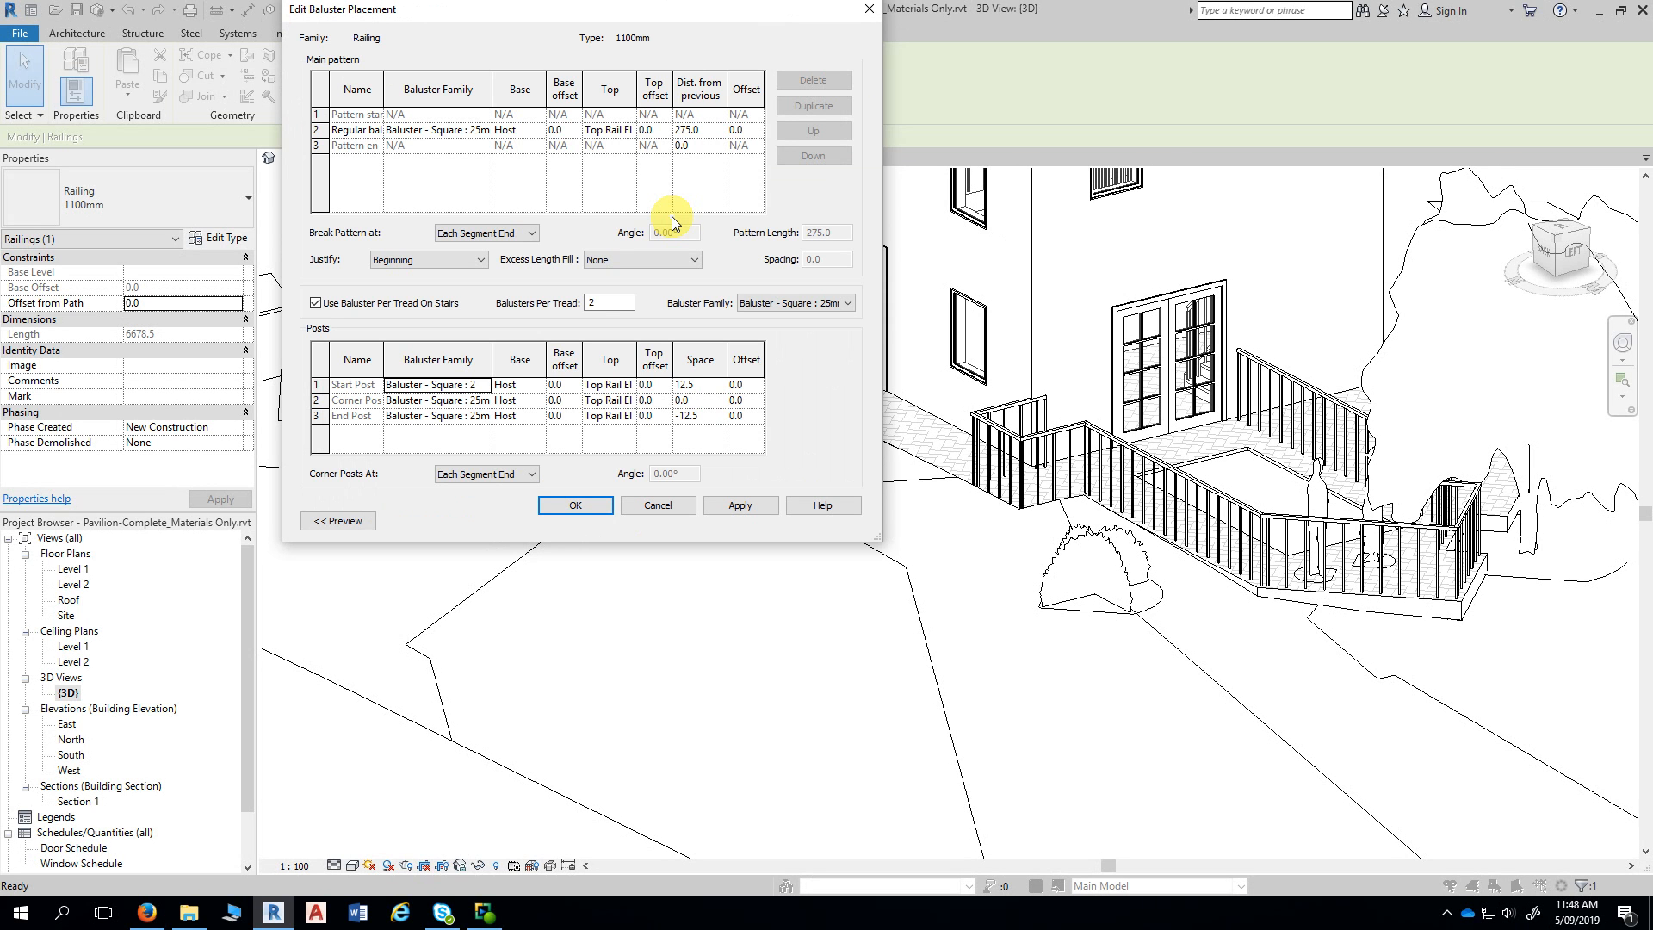
left_click(868, 9)
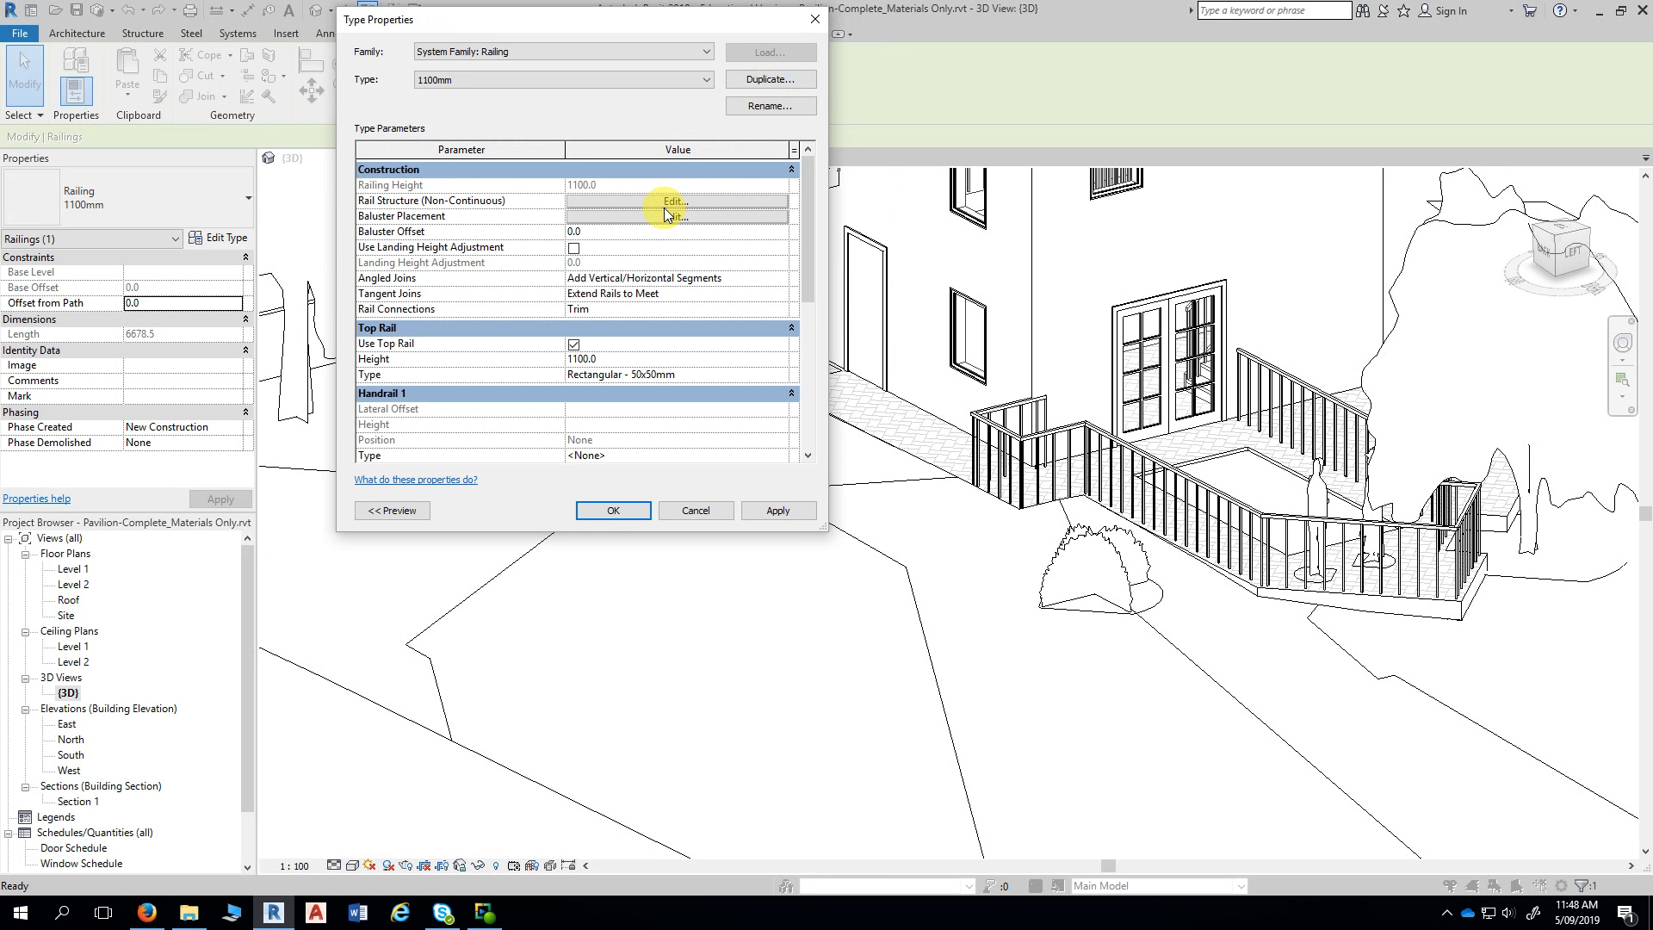
- Review the remaining 1100mm railing type parameters, including top rail, handrails and identity data, then close them and deselect the railing
scroll(669, 402, "down", 1)
scroll(669, 392, "down", 1)
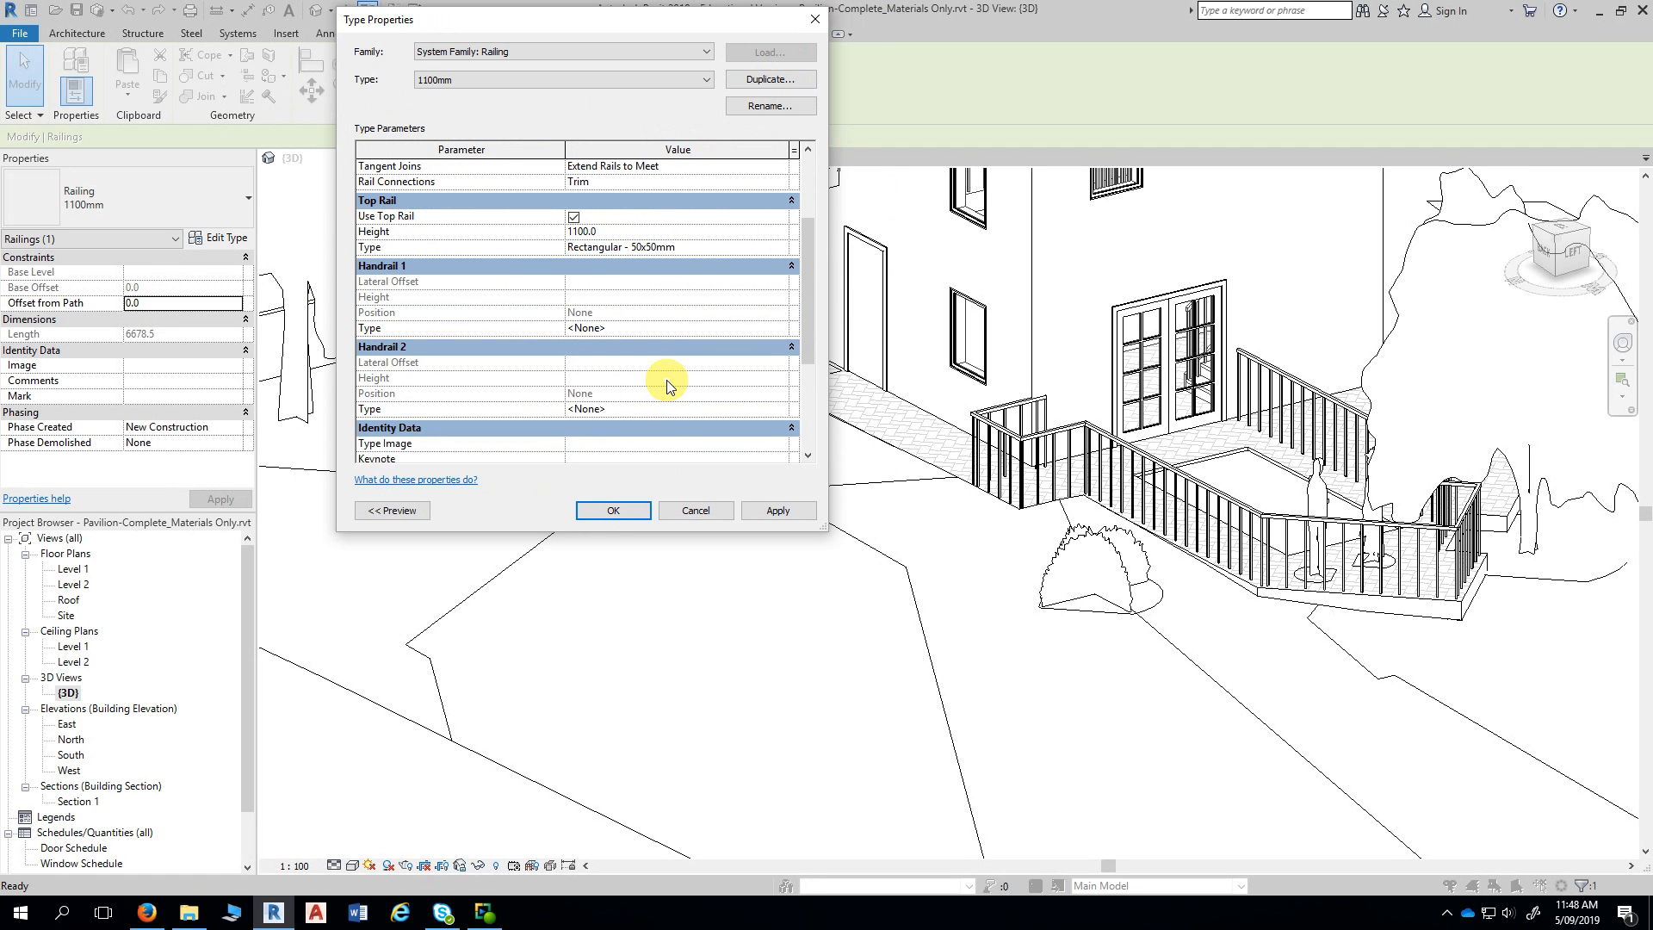
scroll(668, 382, "down", 1)
scroll(666, 376, "down", 3)
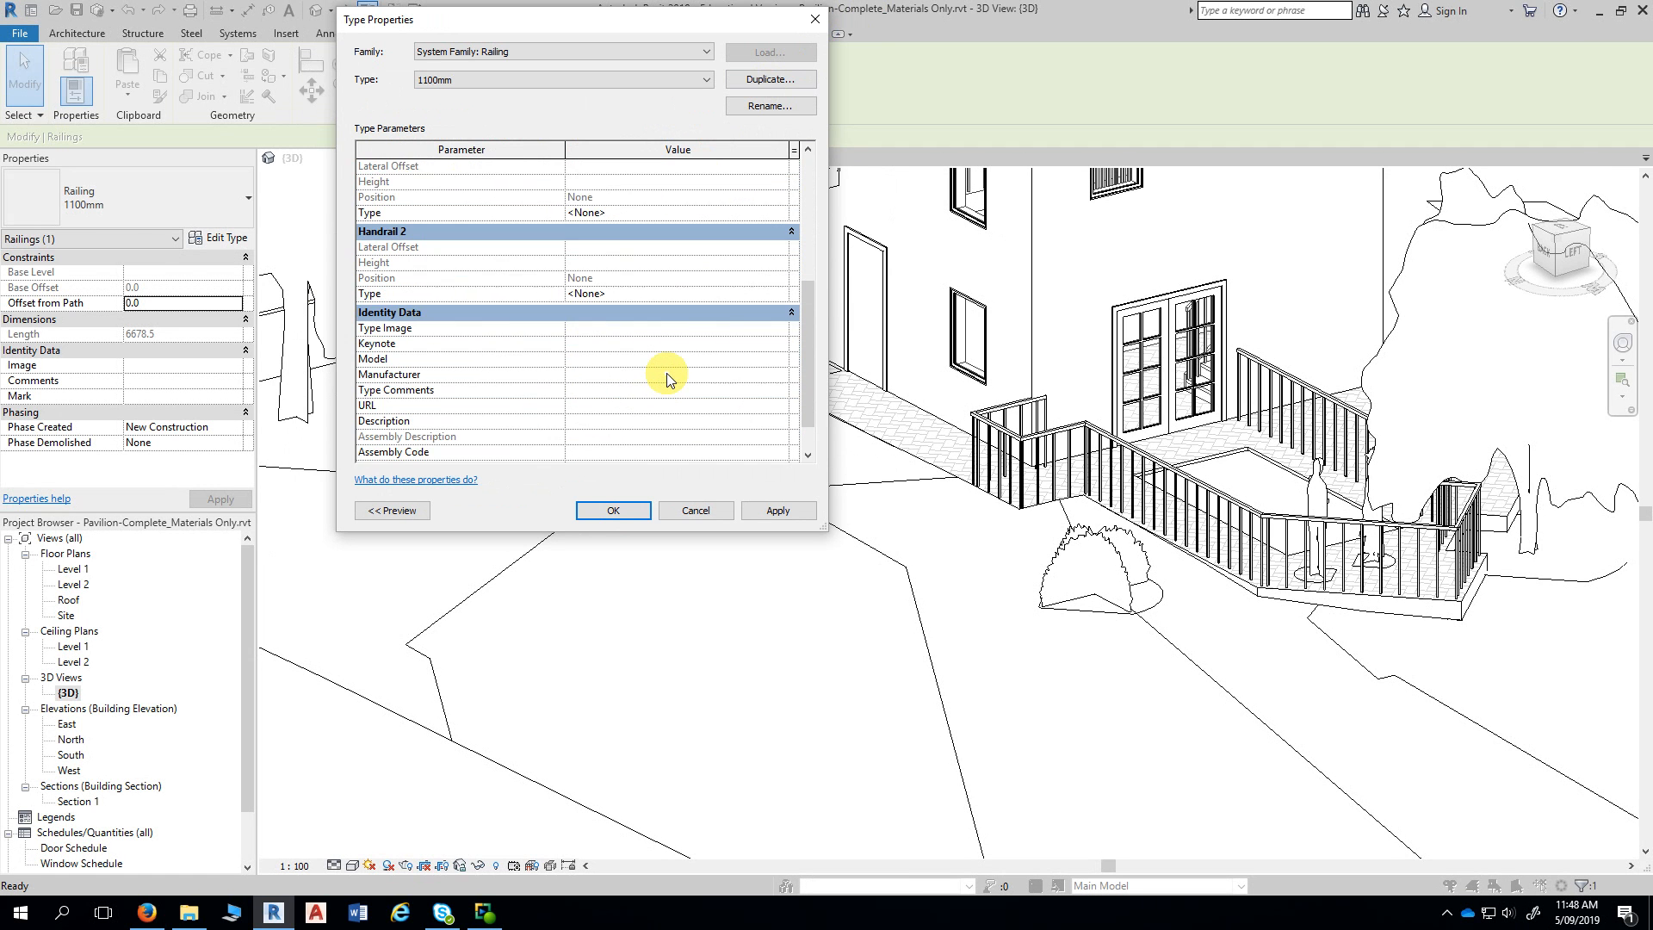
scroll(663, 370, "up", 5)
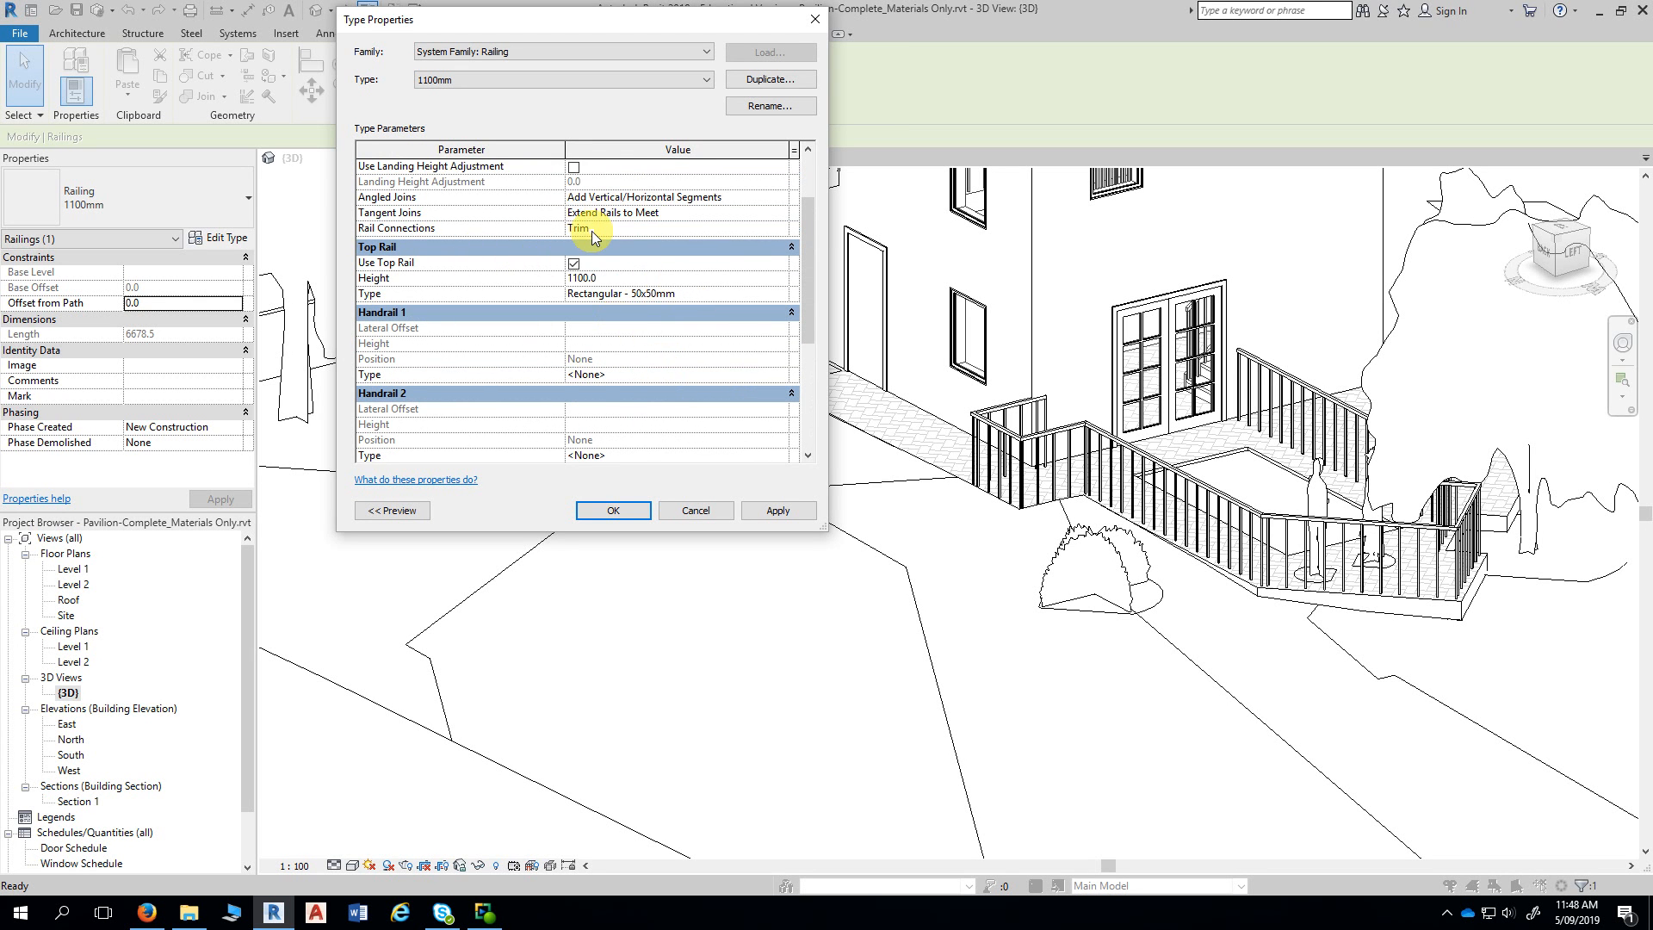
scroll(594, 237, "up", 2)
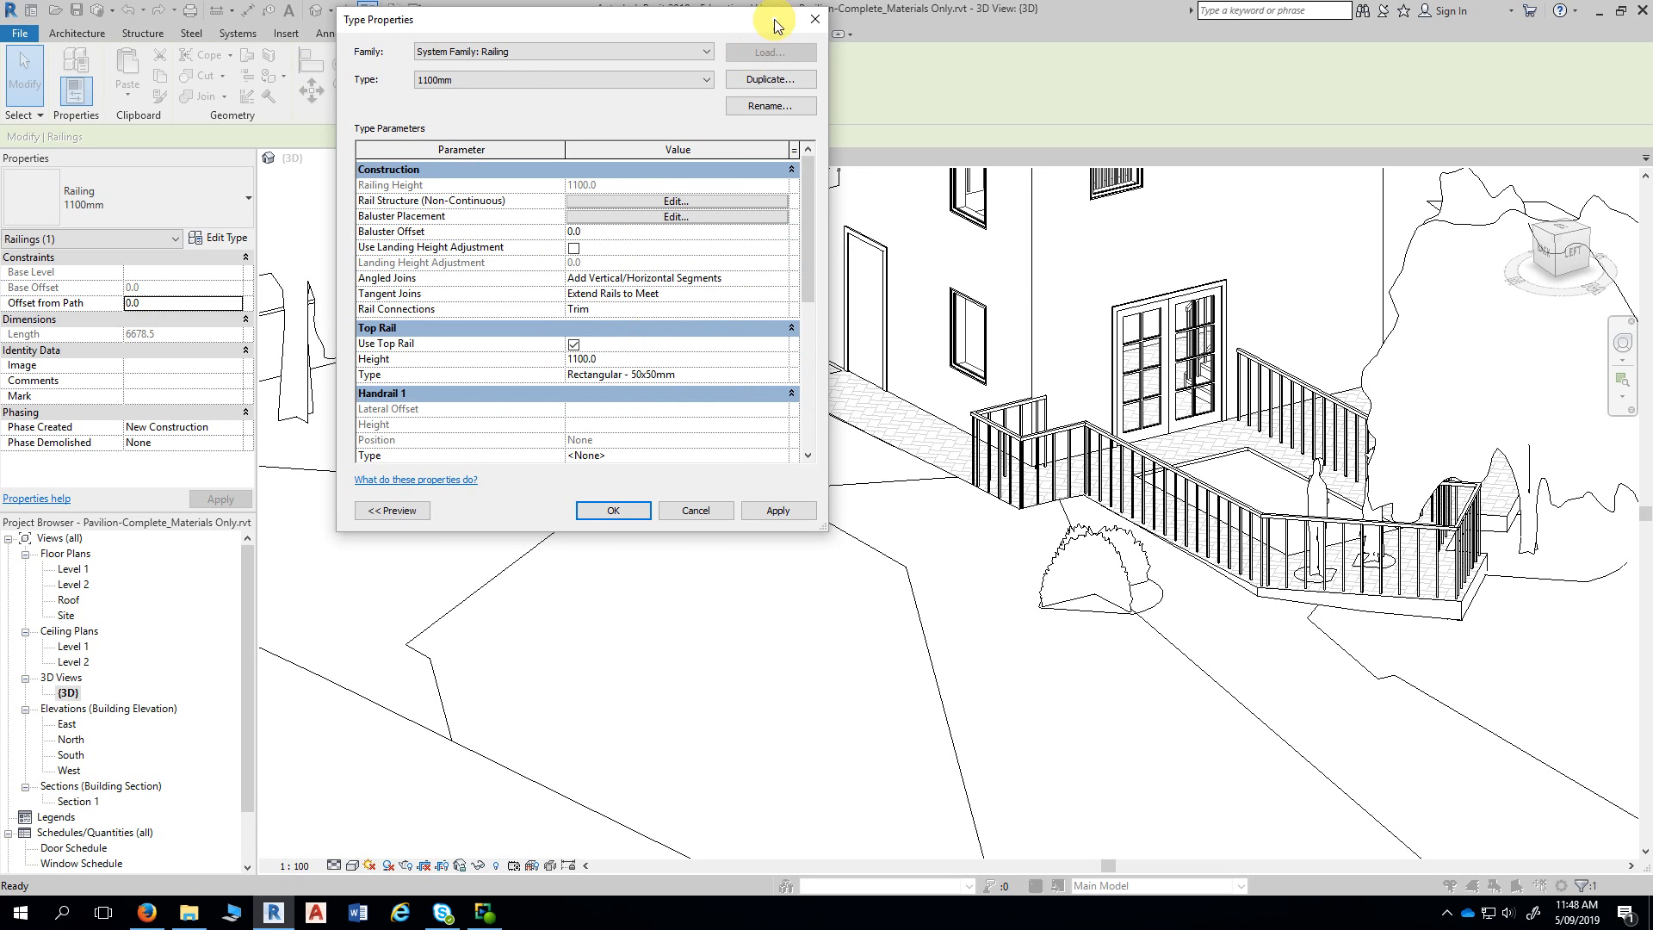
left_click(814, 19)
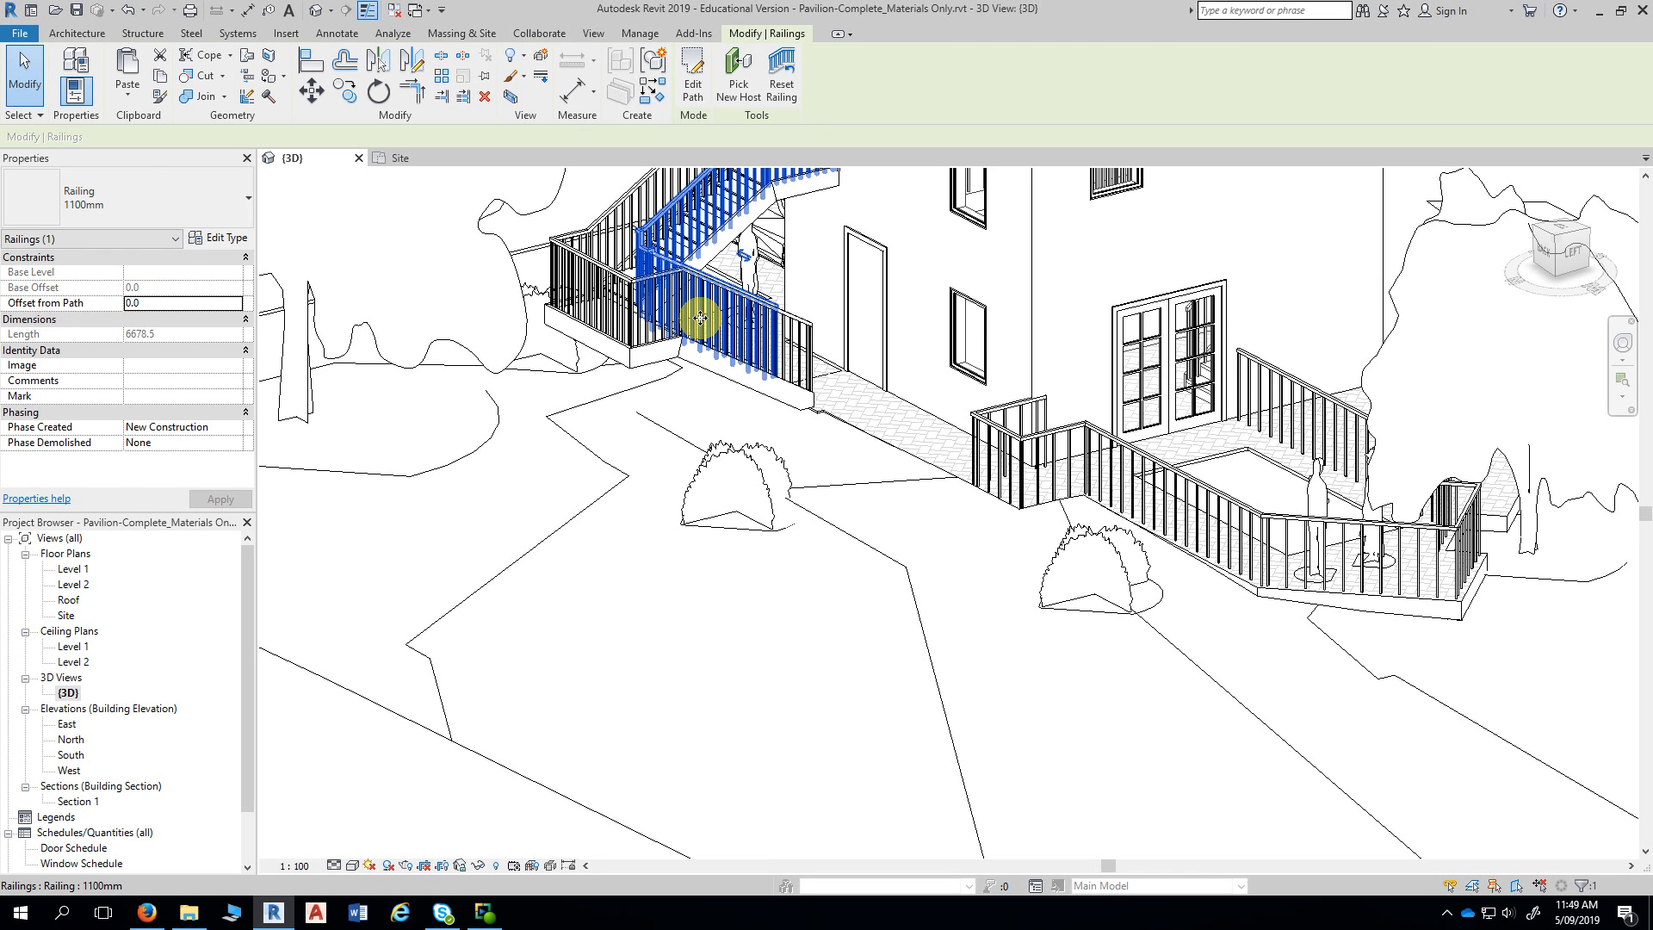
key("Escape")
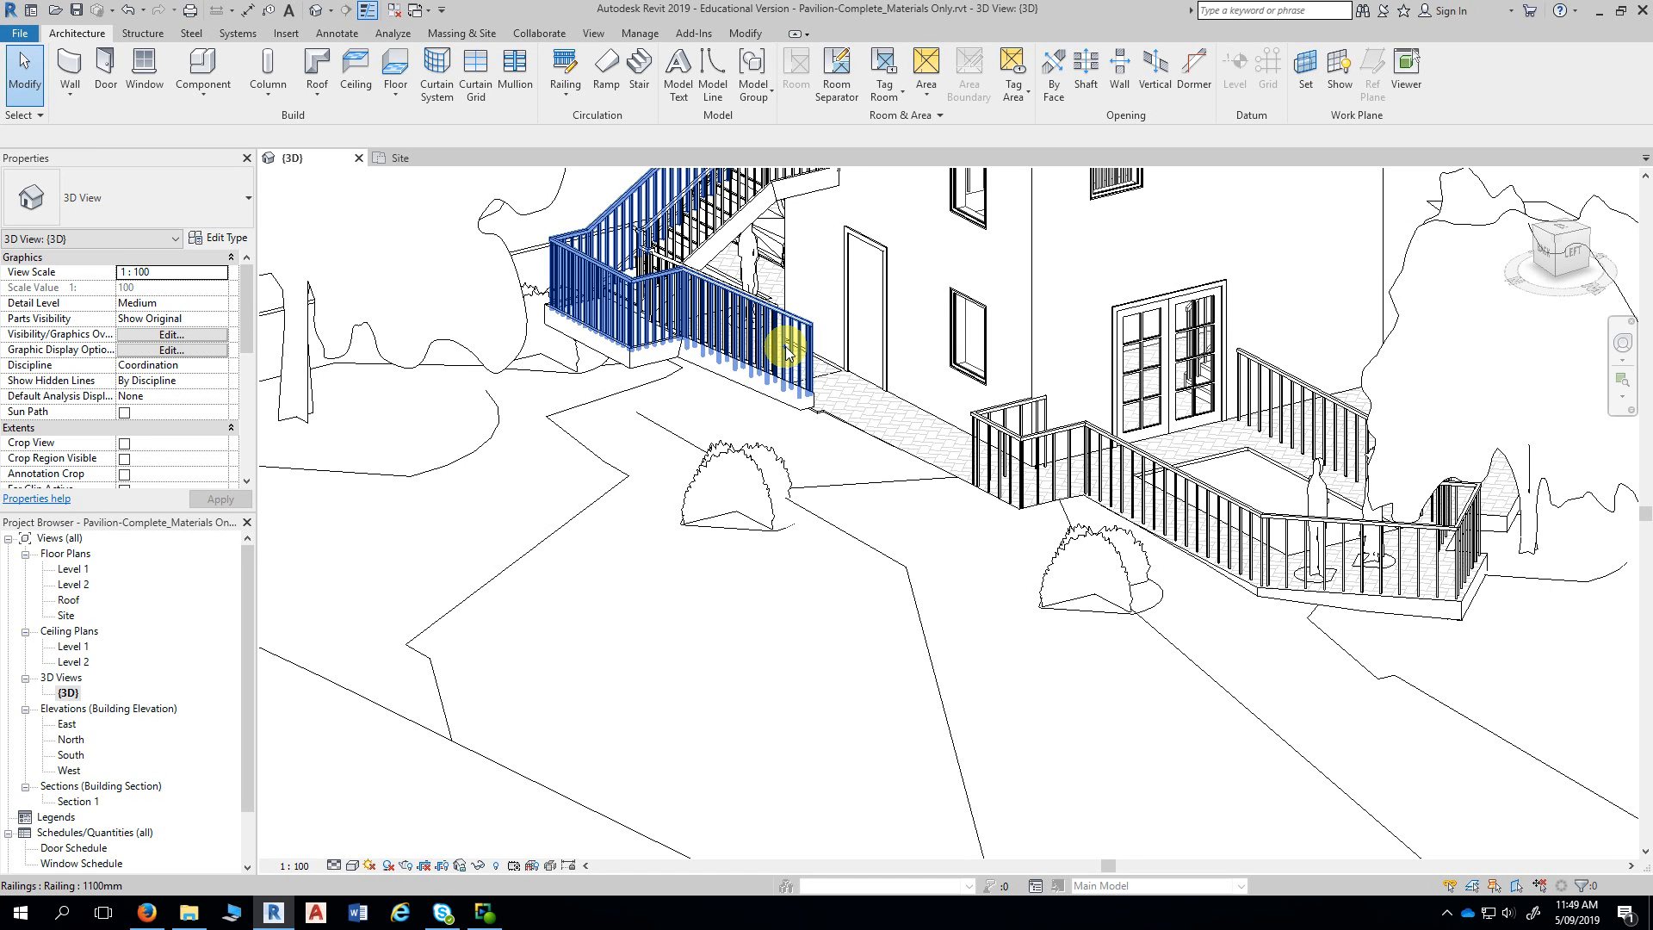
- Select the patio railing and the outer stair railing in turn to compare them, and clear the selection
left_click(1039, 446)
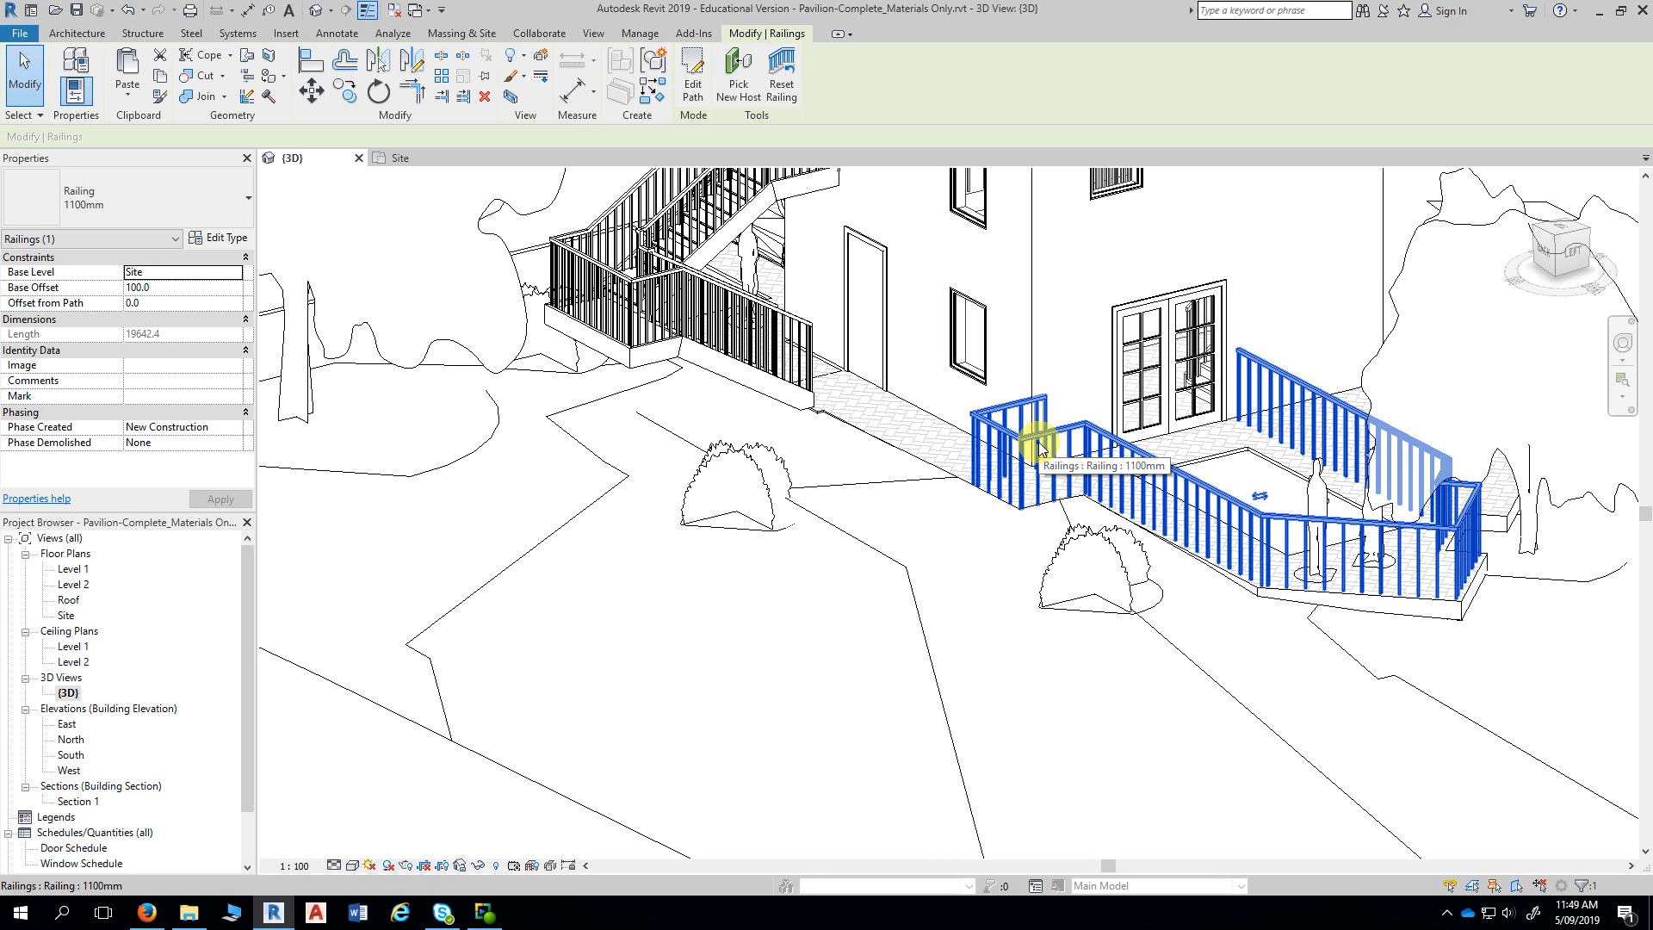
key("Escape")
left_click(1041, 441)
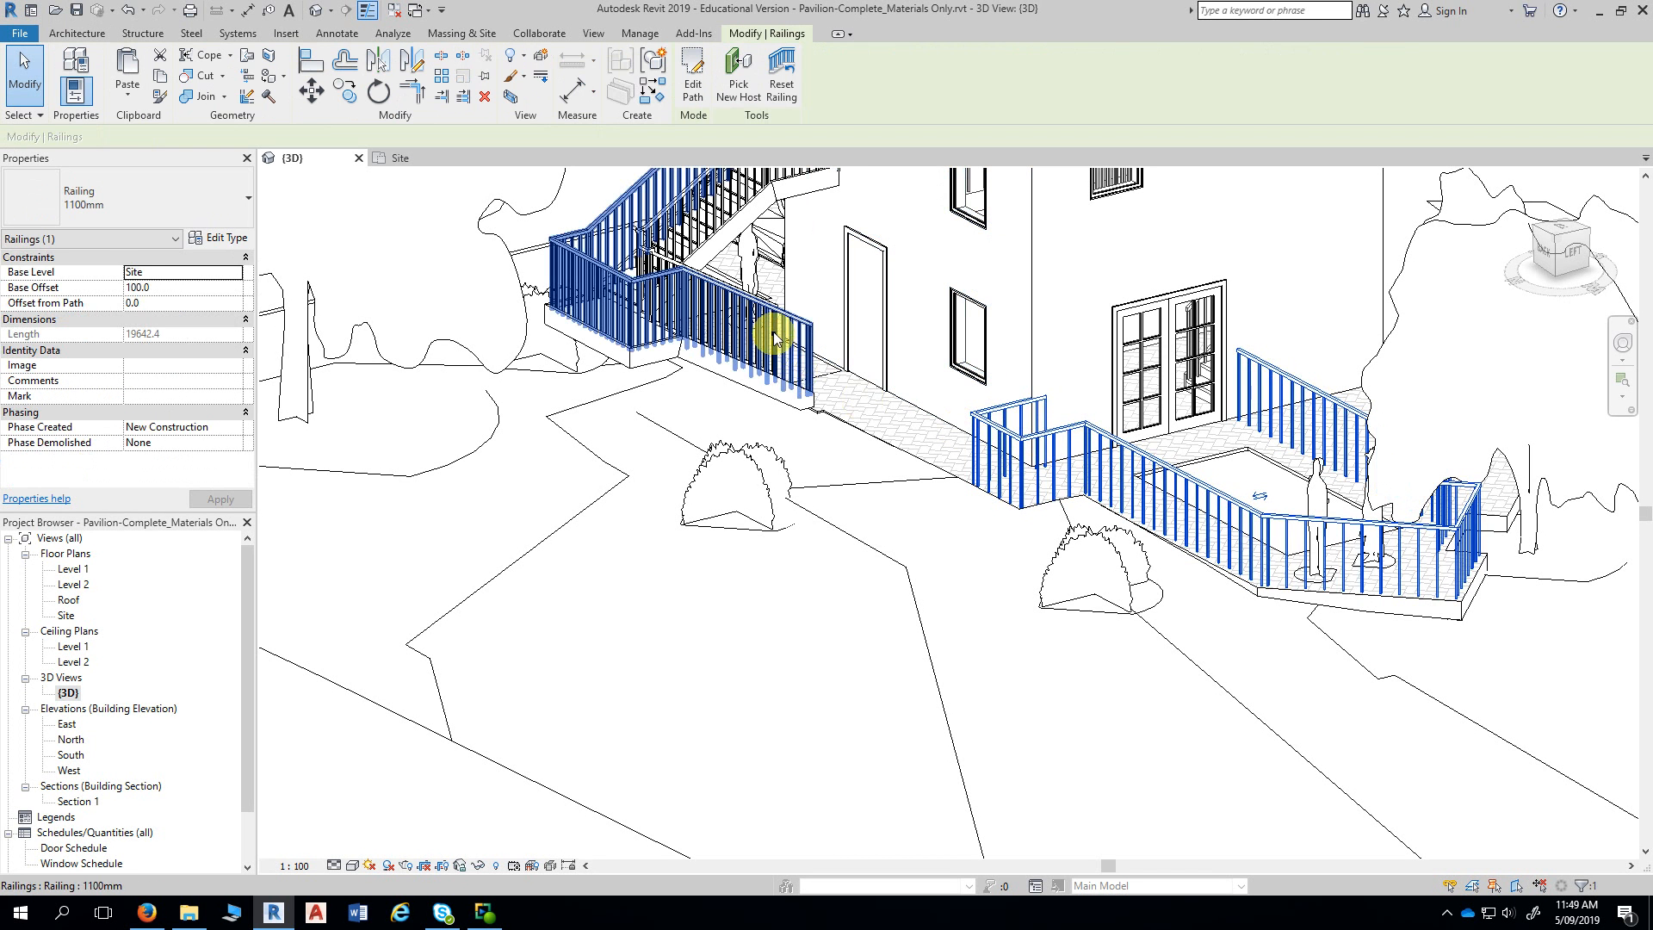
left_click(774, 327)
key("Escape")
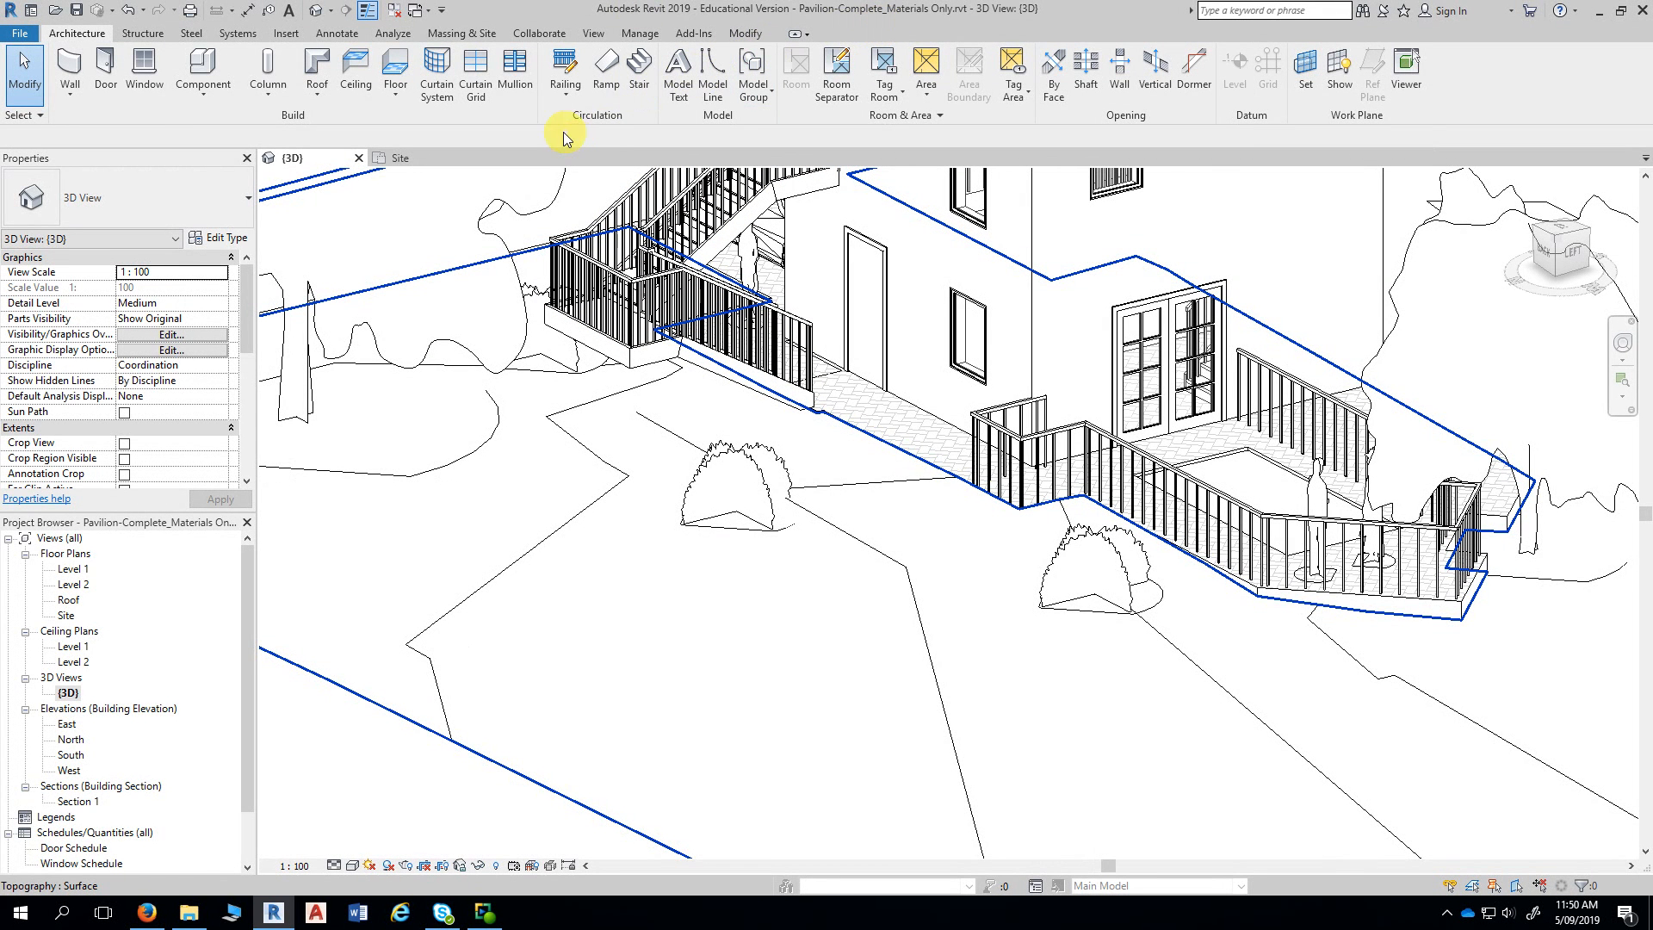
- Open the project's Object Styles, dismissing the save reminder, and move the dialog clear of the patio railing
left_click(641, 34)
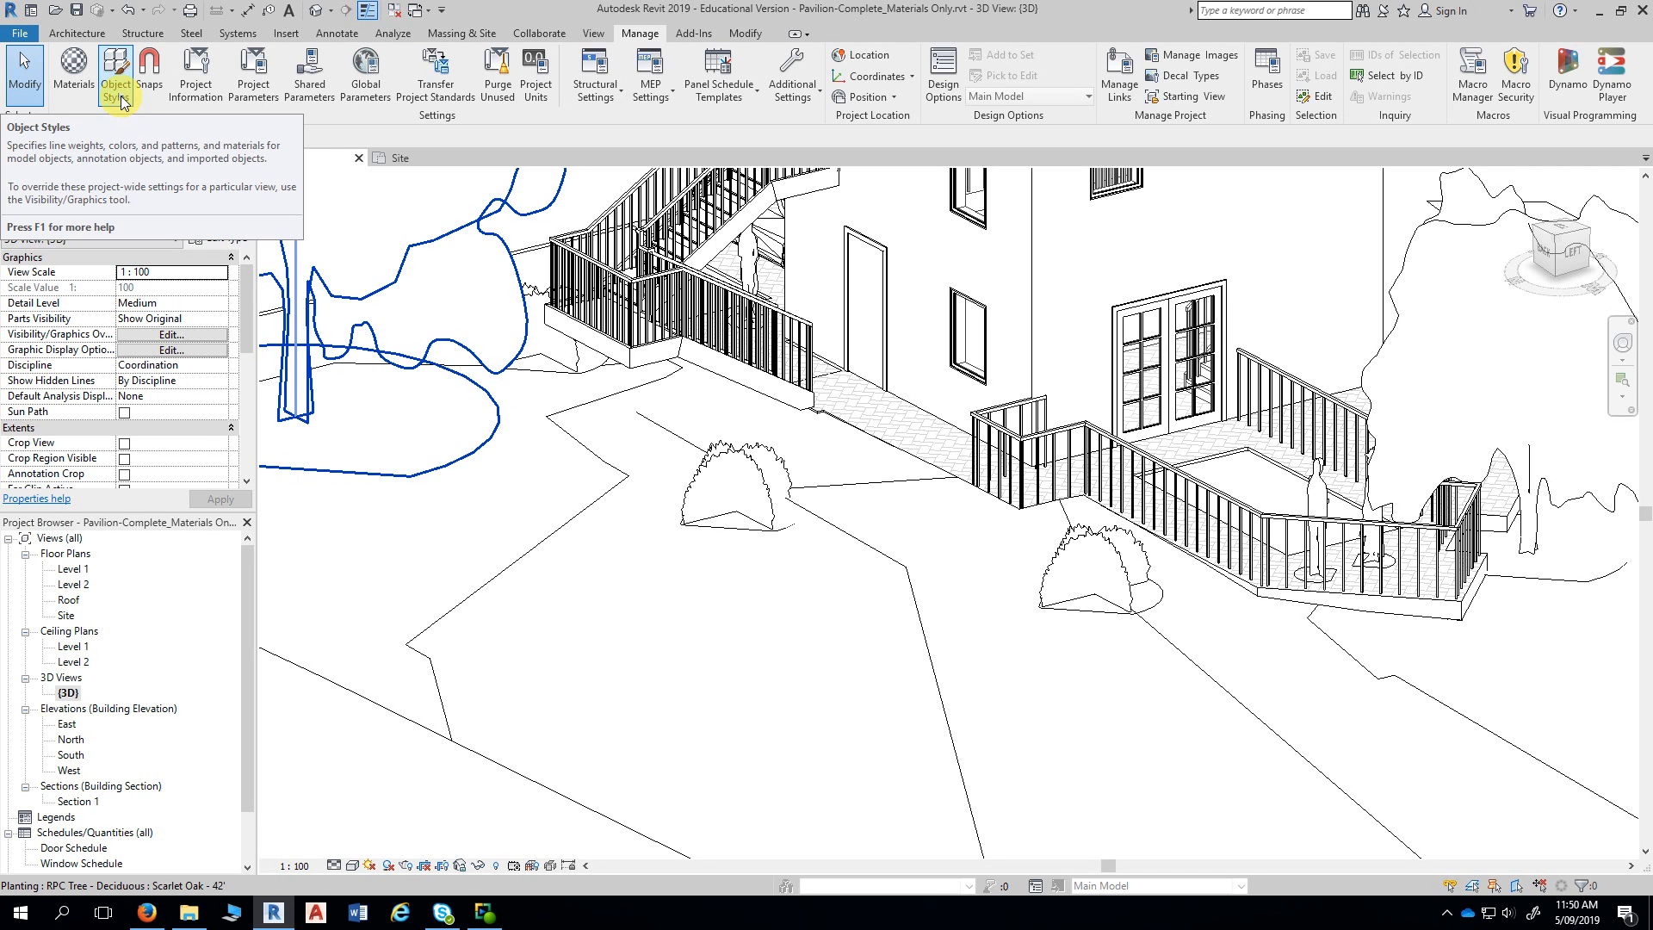
left_click(120, 100)
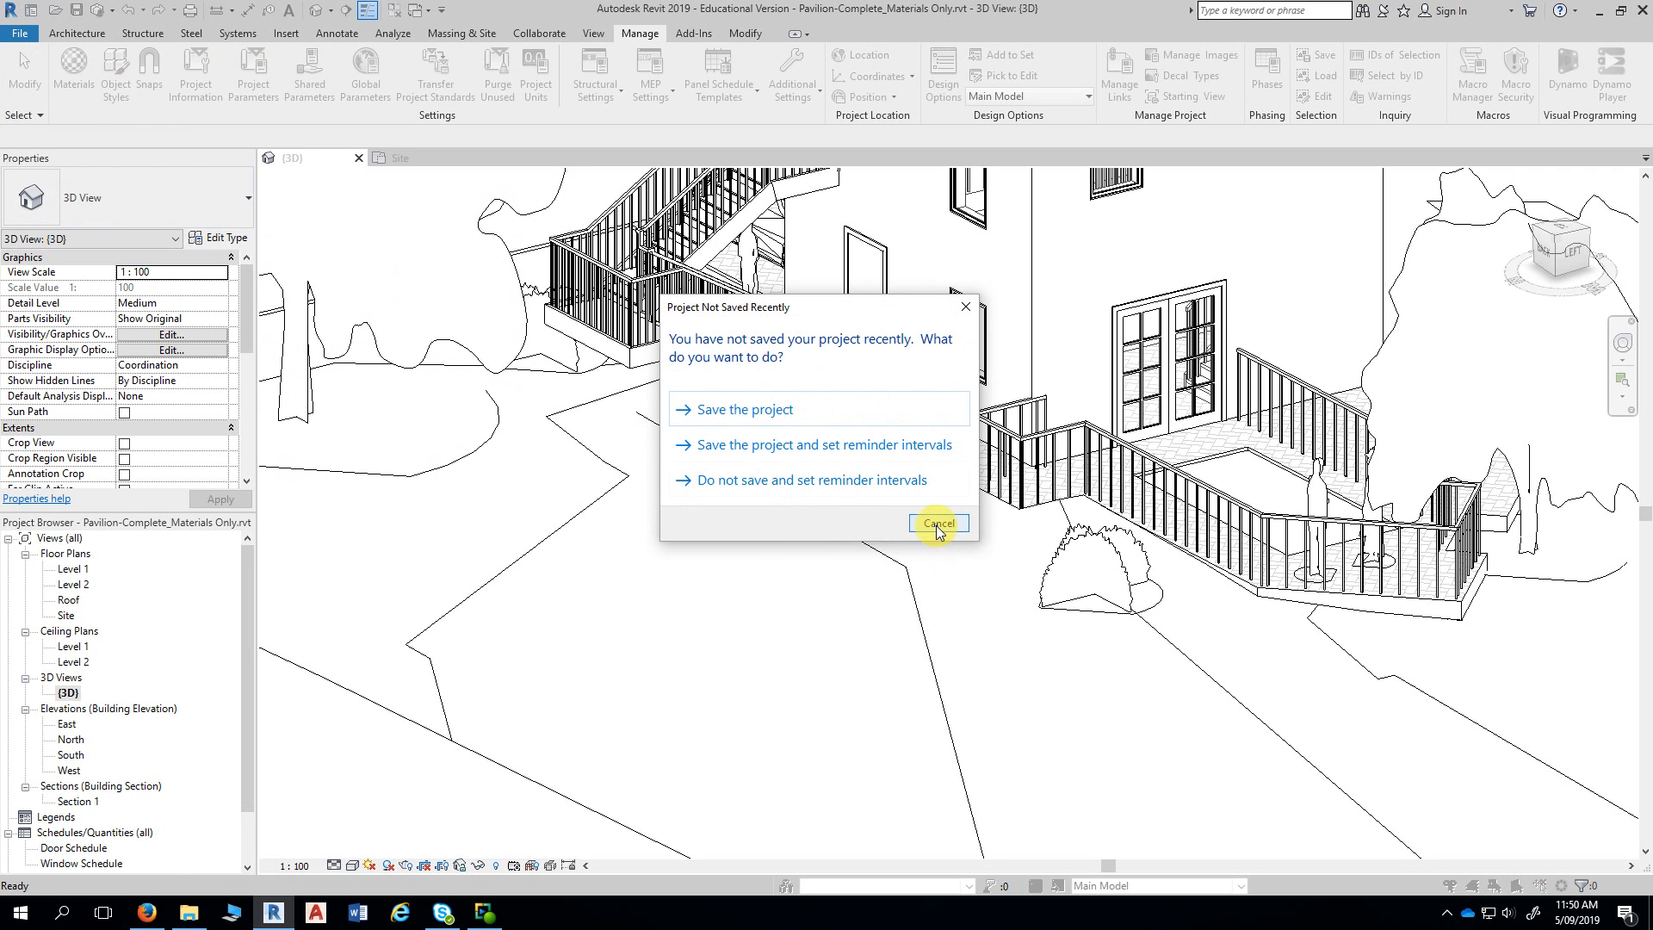
left_click(937, 524)
left_click_drag(698, 32, 906, 23)
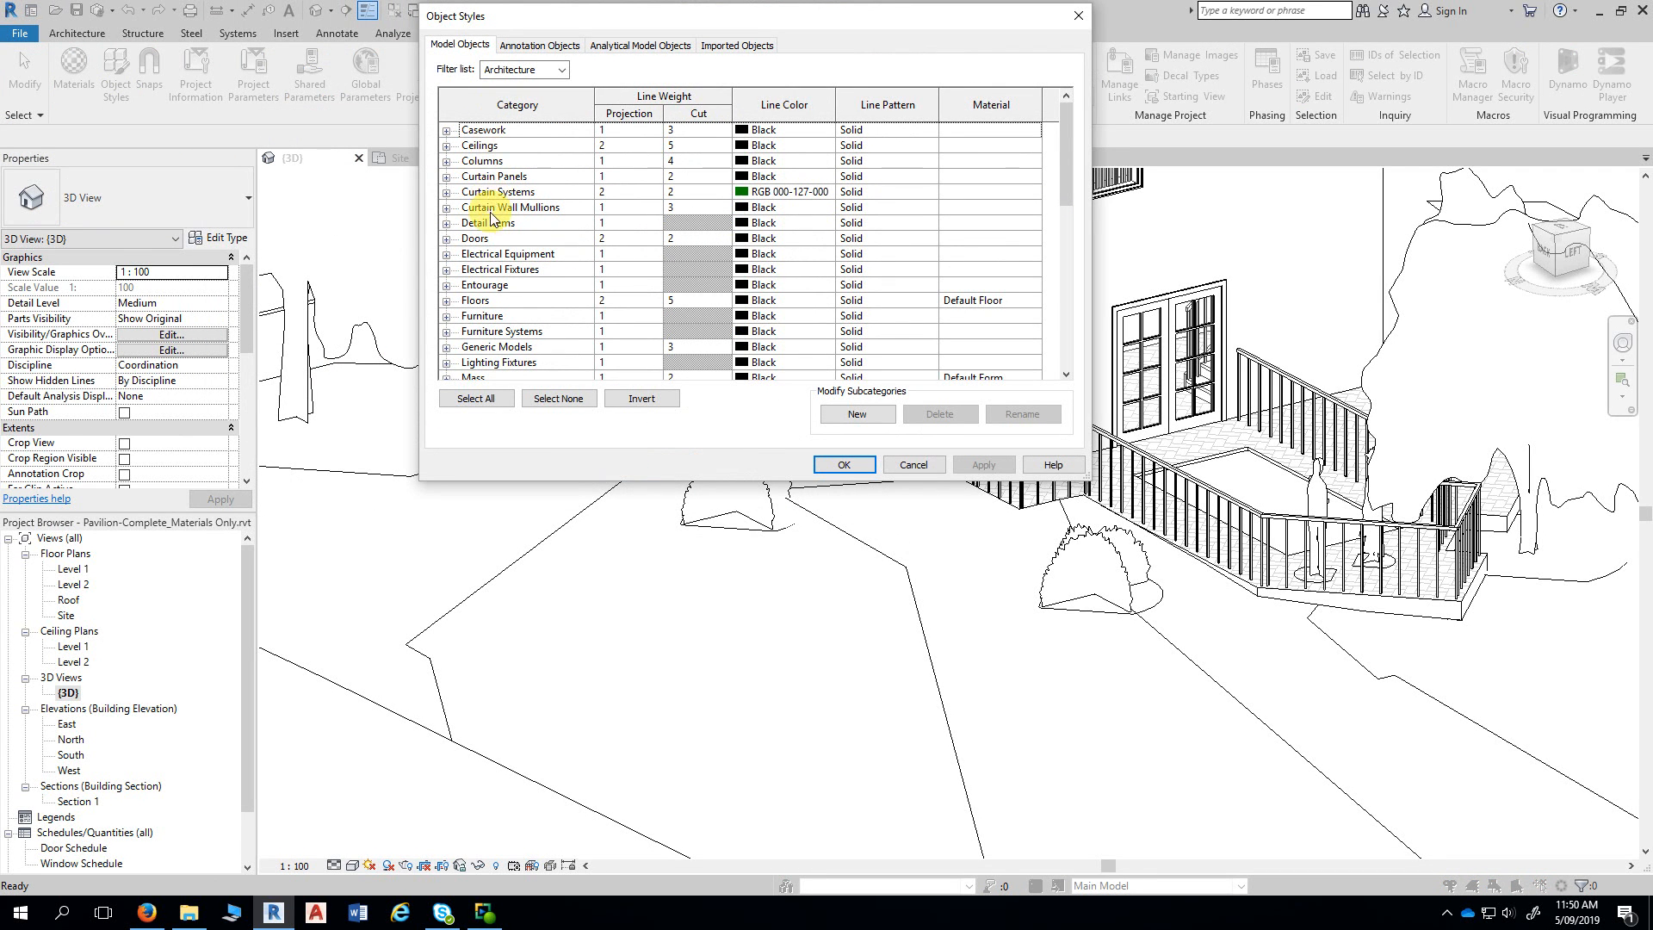
- Expand the Railings category in the Object Styles model object list to expose its subcategories
scroll(499, 241, "down", 5)
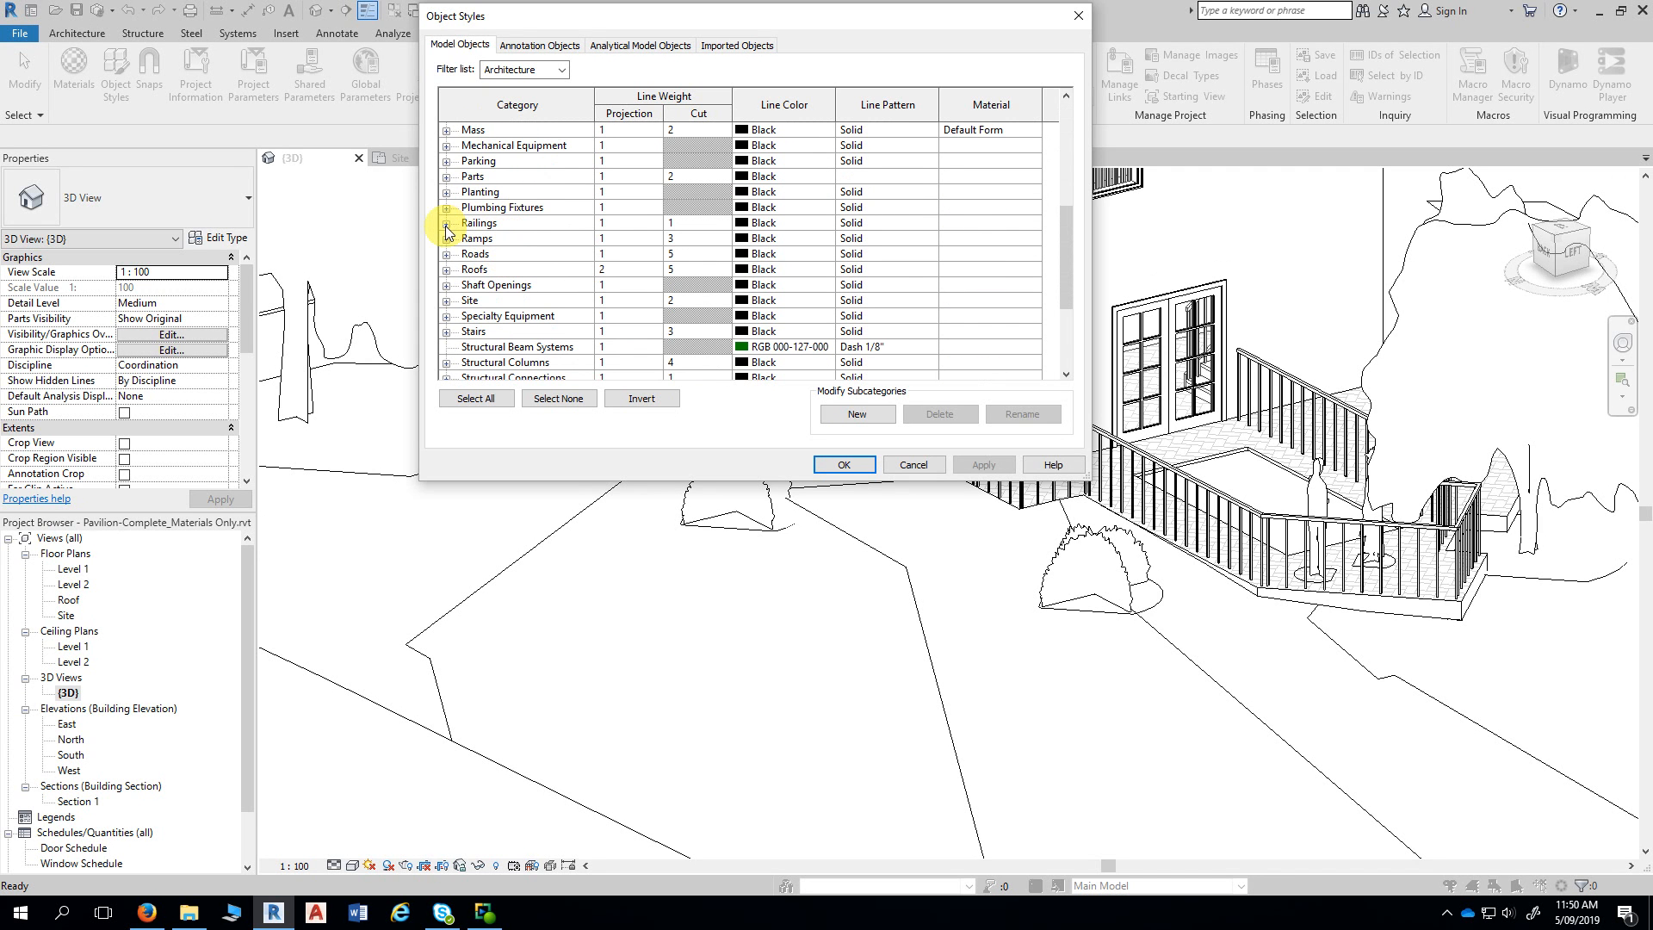
left_click(446, 224)
left_click(470, 209)
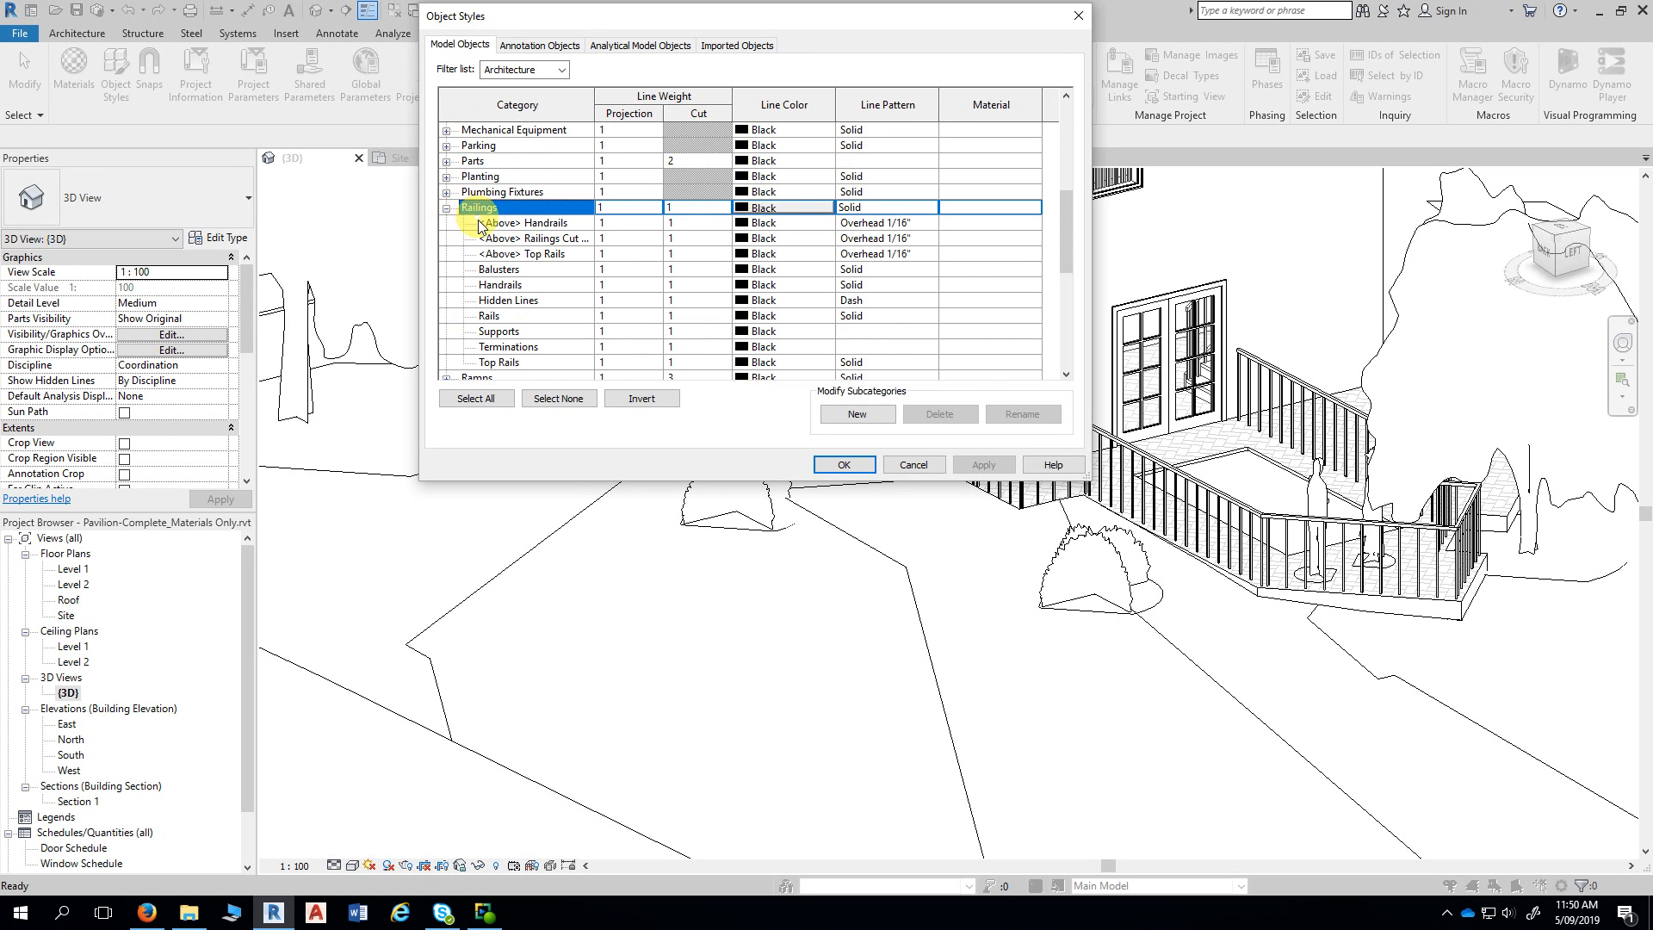
scroll(553, 331, "down", 1)
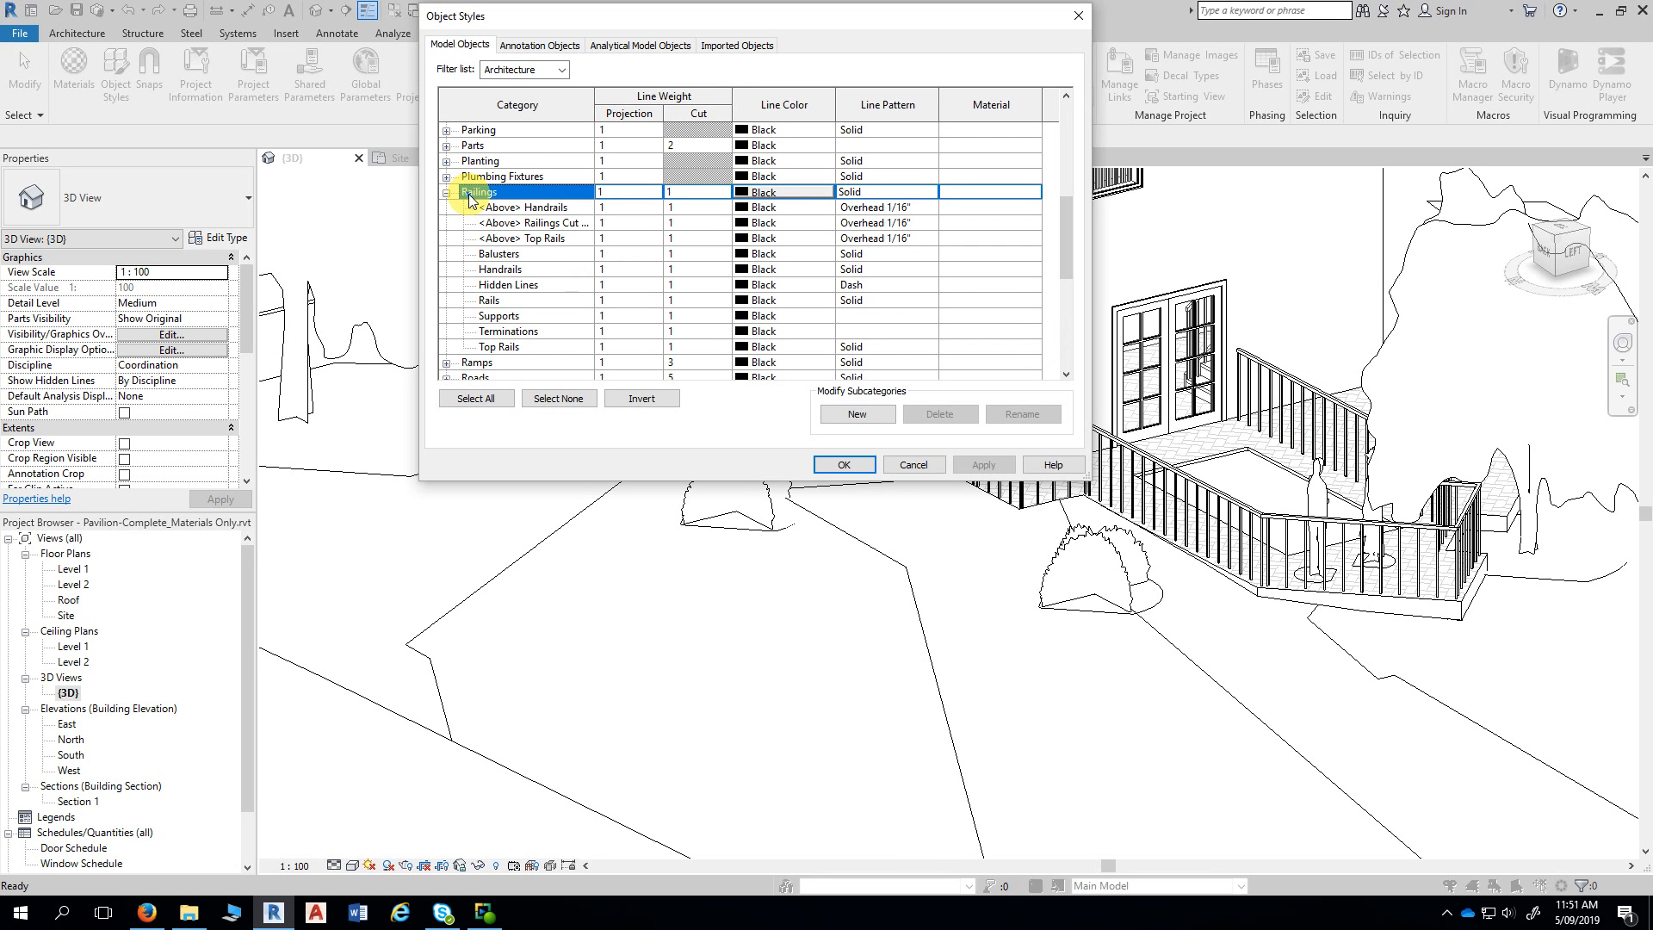
- Choose the Metal - Chrome project material for the Balusters and Top Rails subcategories of Railings together
left_click(492, 255)
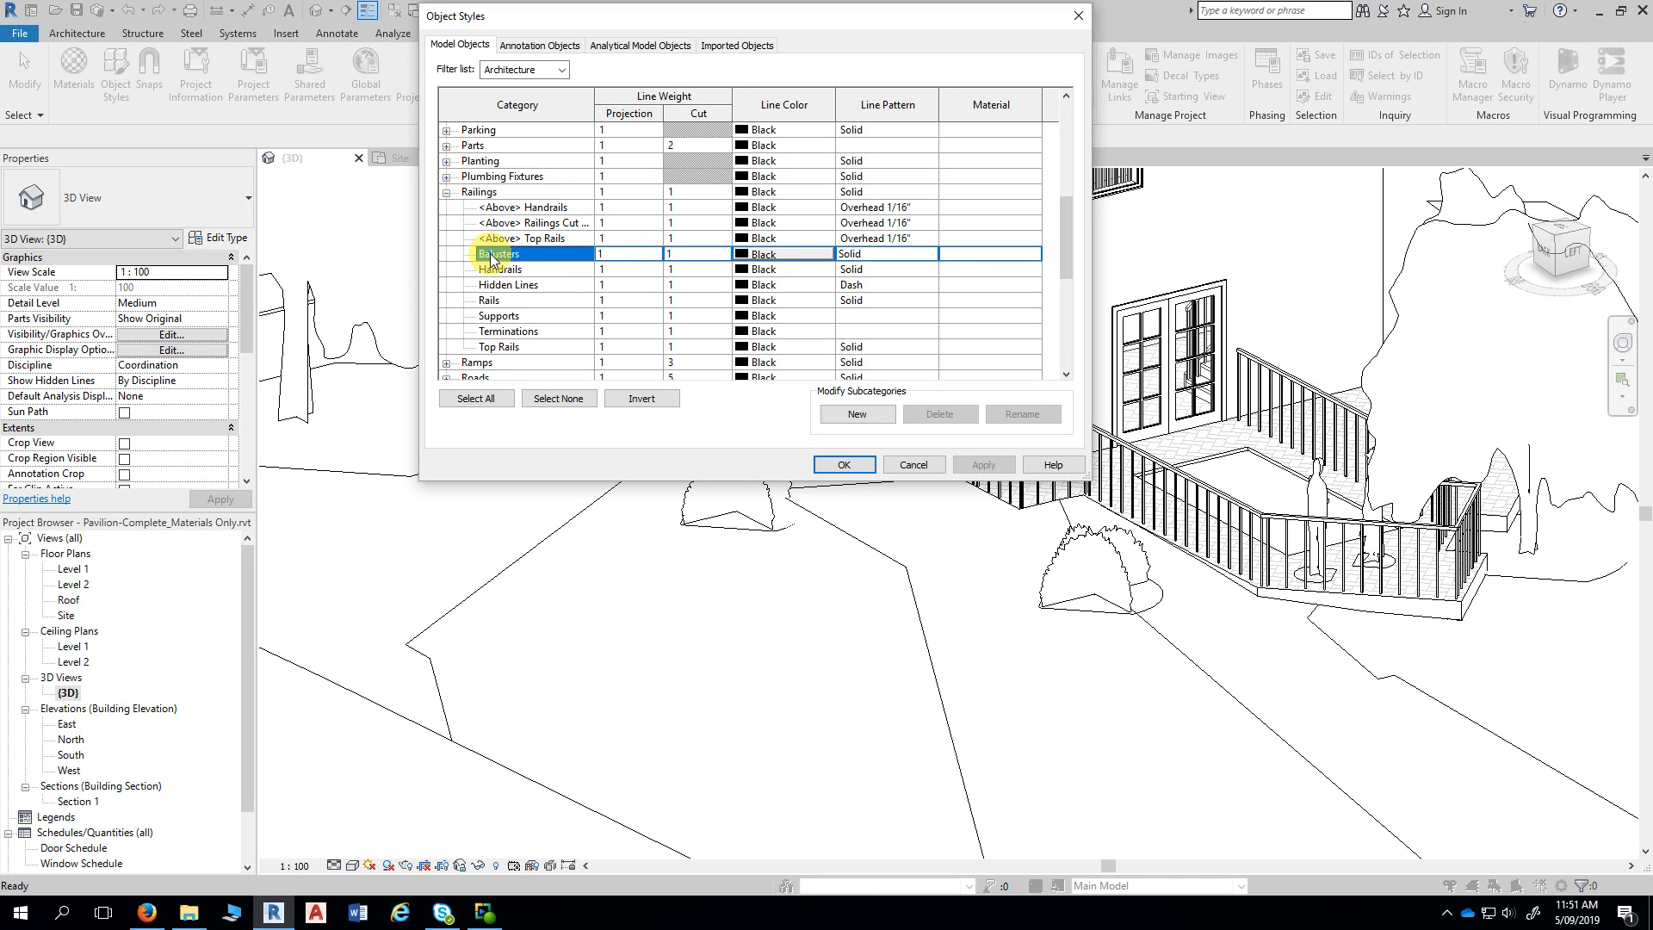
left_click(506, 348, "ctrl")
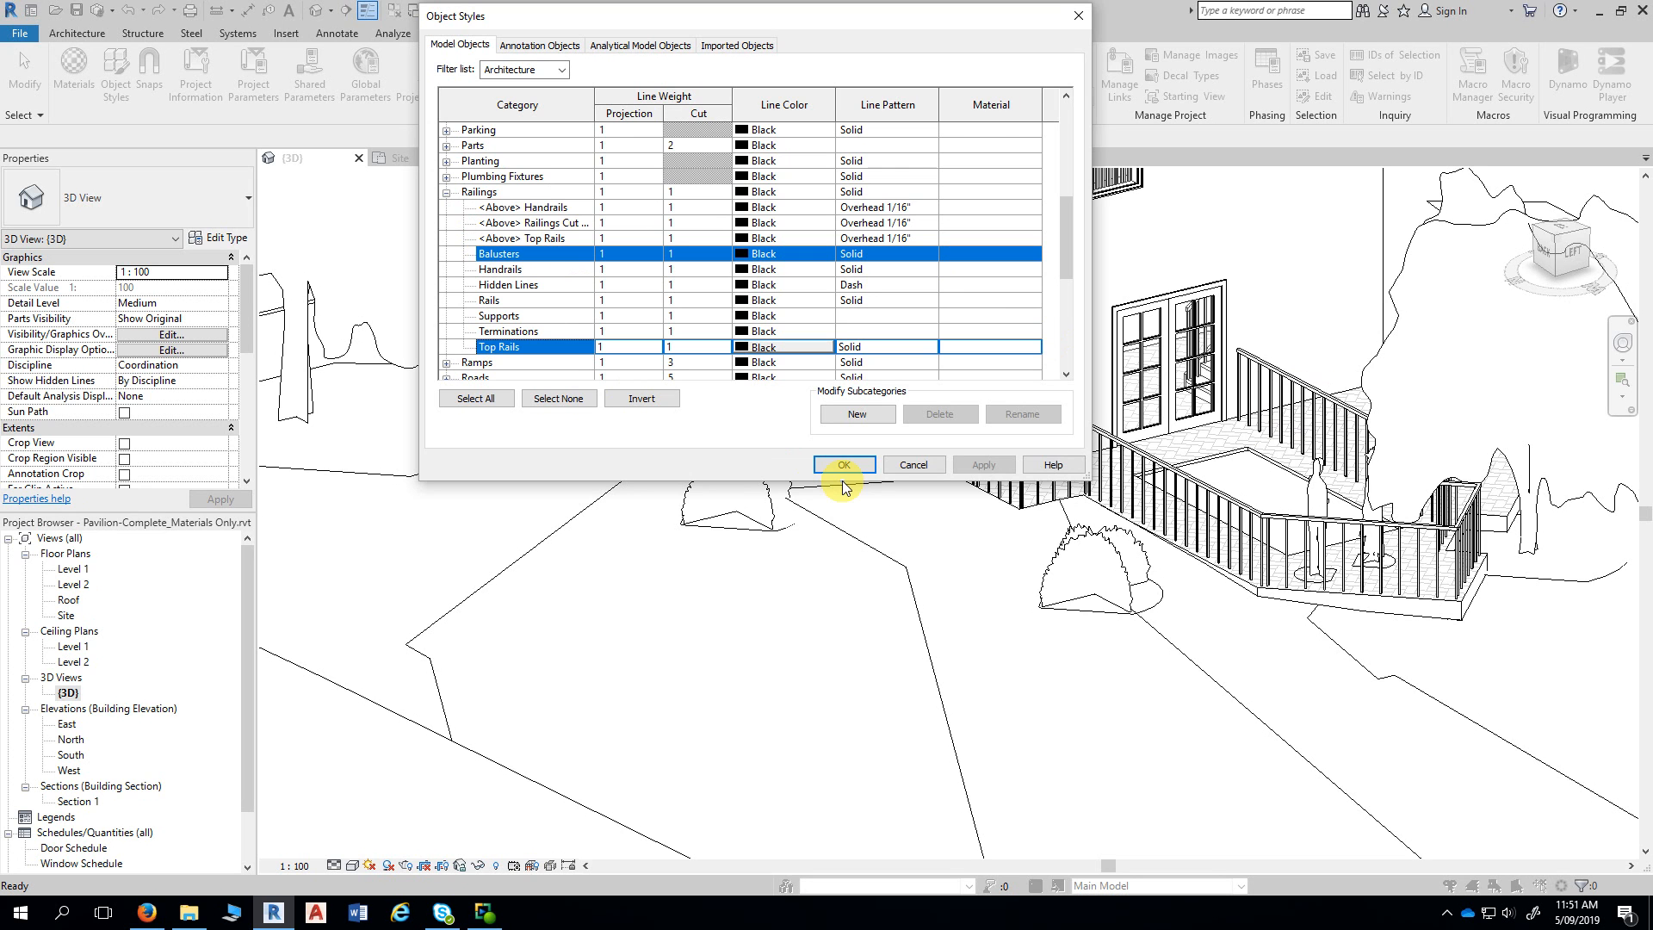
left_click(1035, 255, "ctrl")
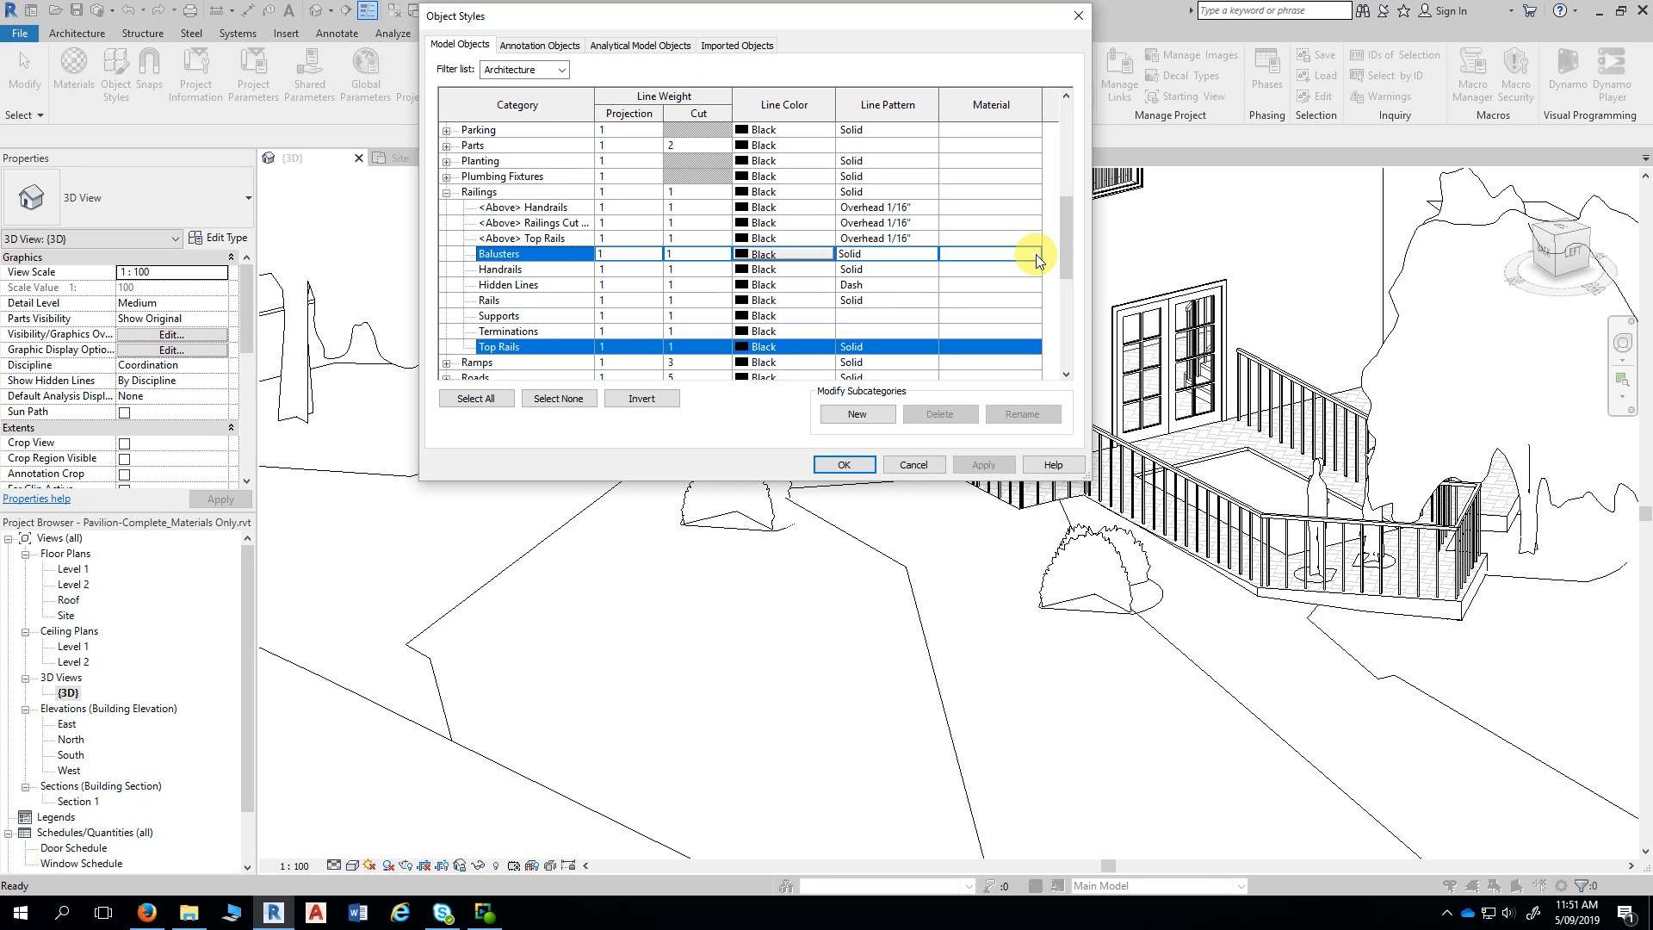
left_click(1030, 255)
left_click(1031, 255)
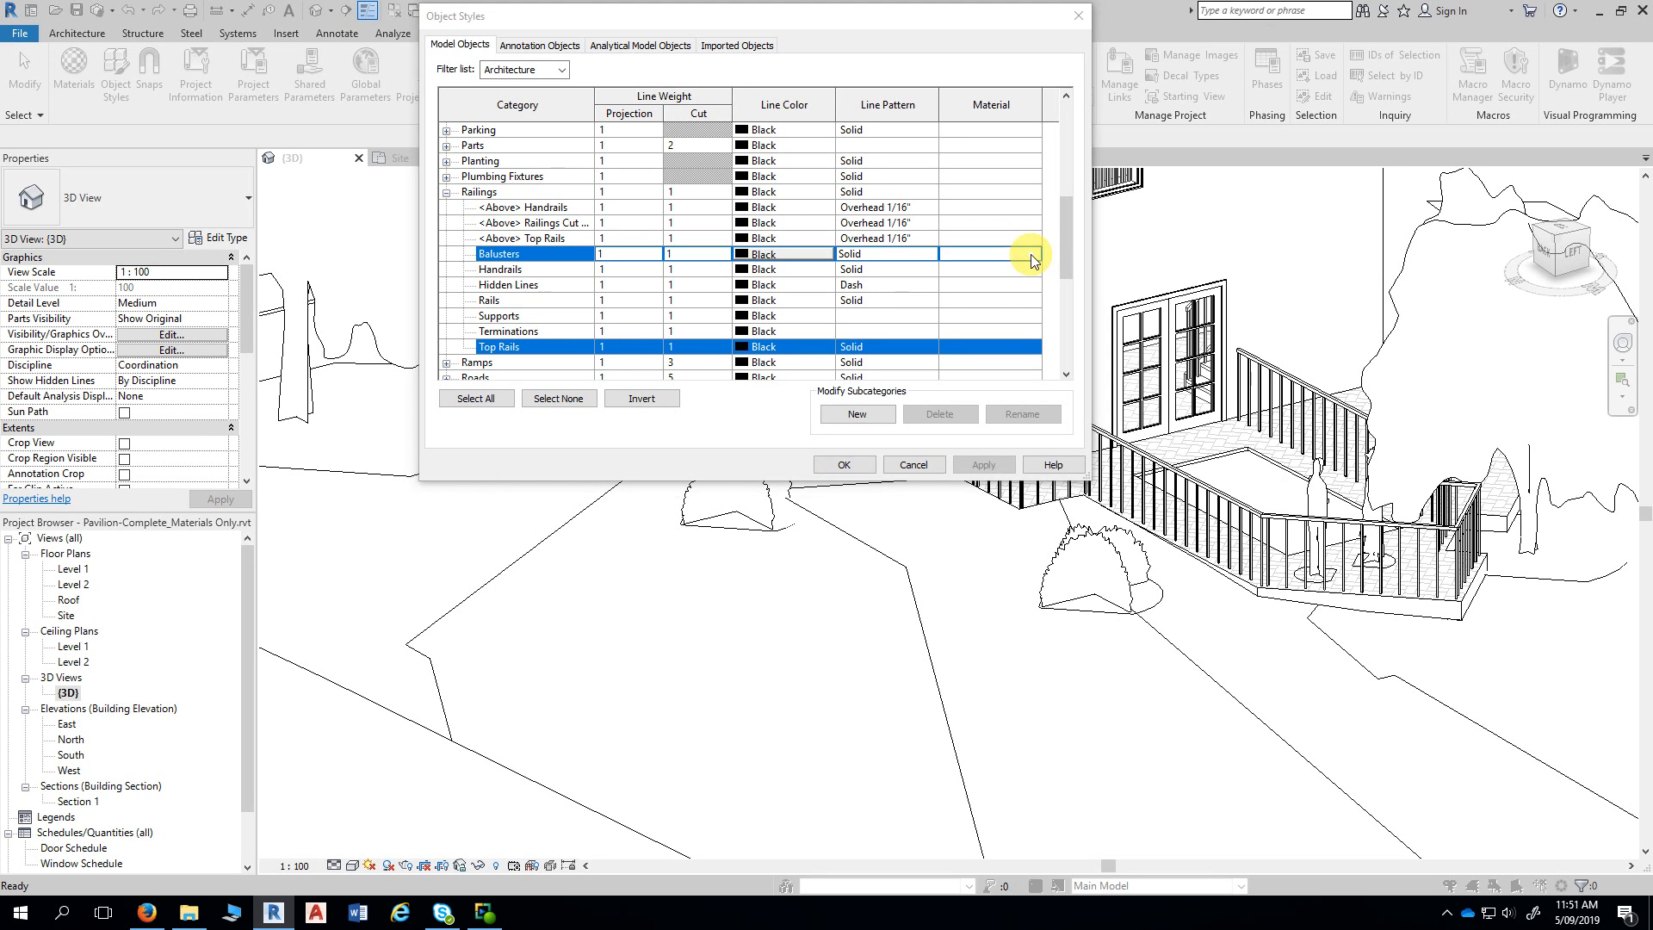
left_click(554, 60)
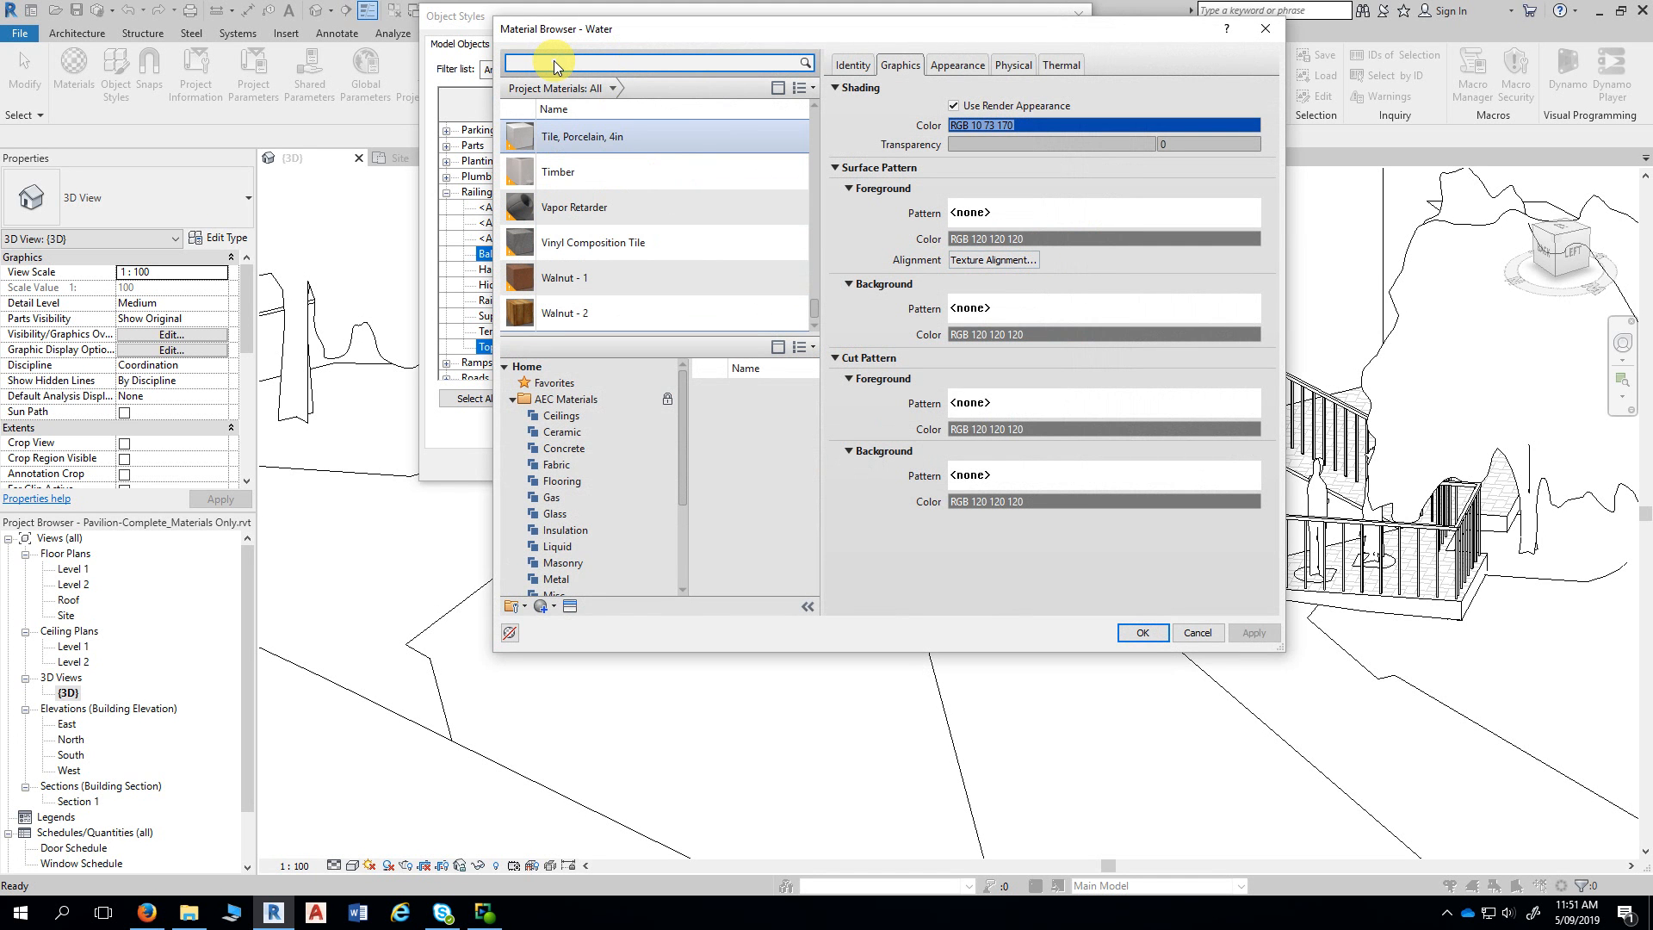
type("metal")
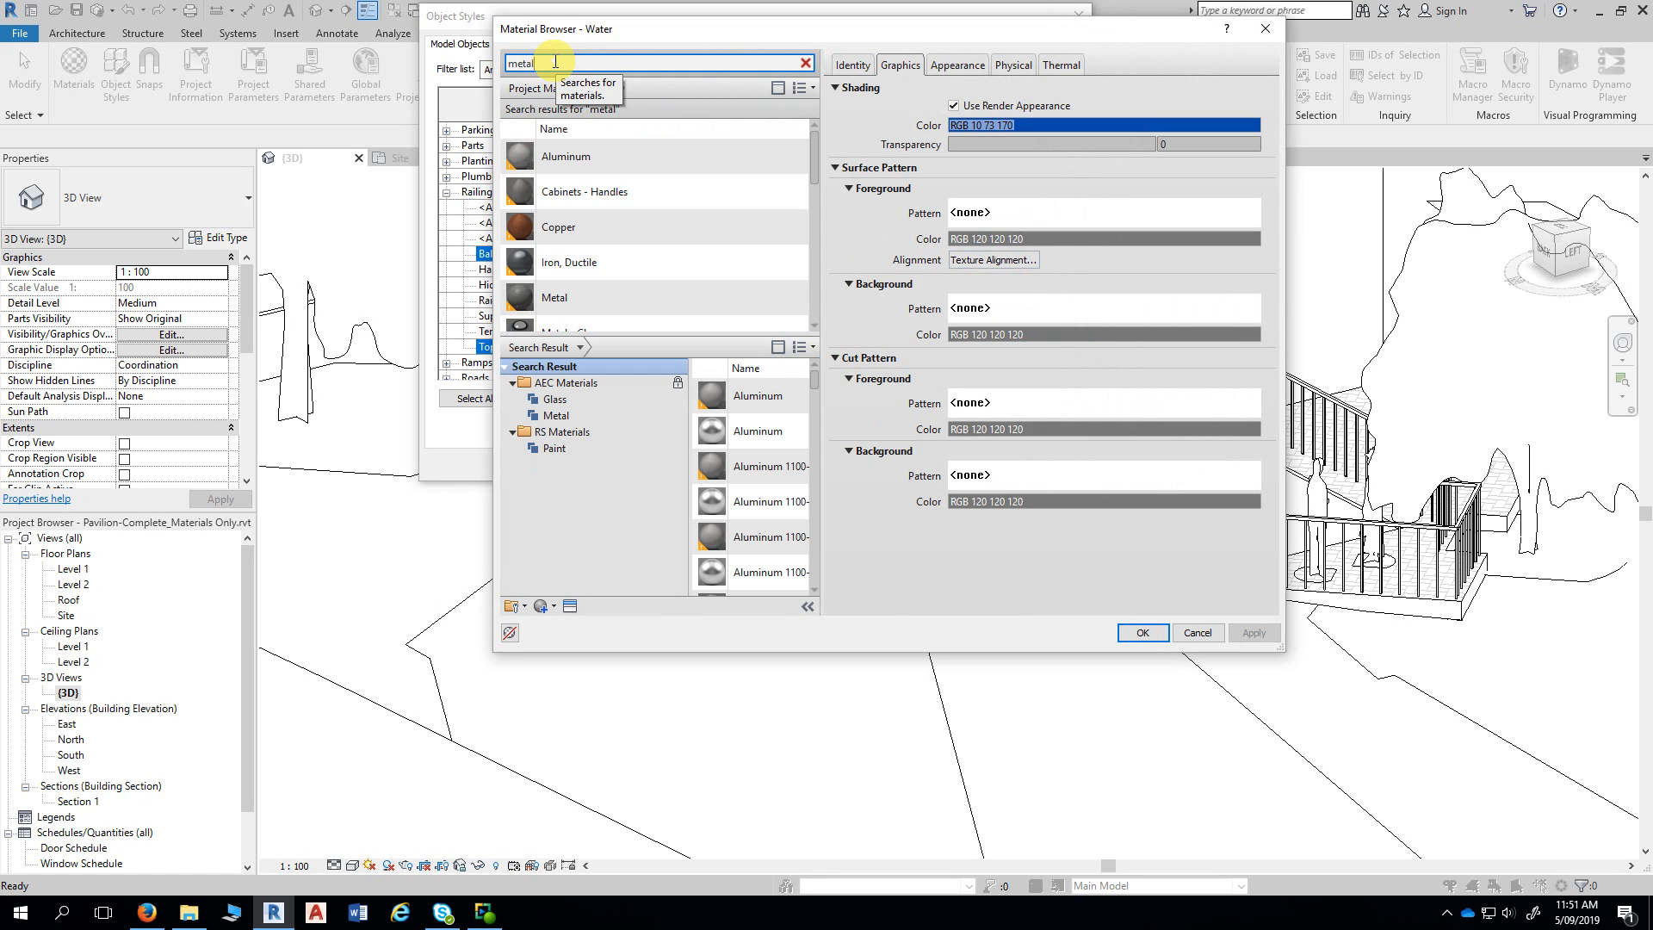
scroll(716, 270, "down", 2)
scroll(718, 268, "up", 1)
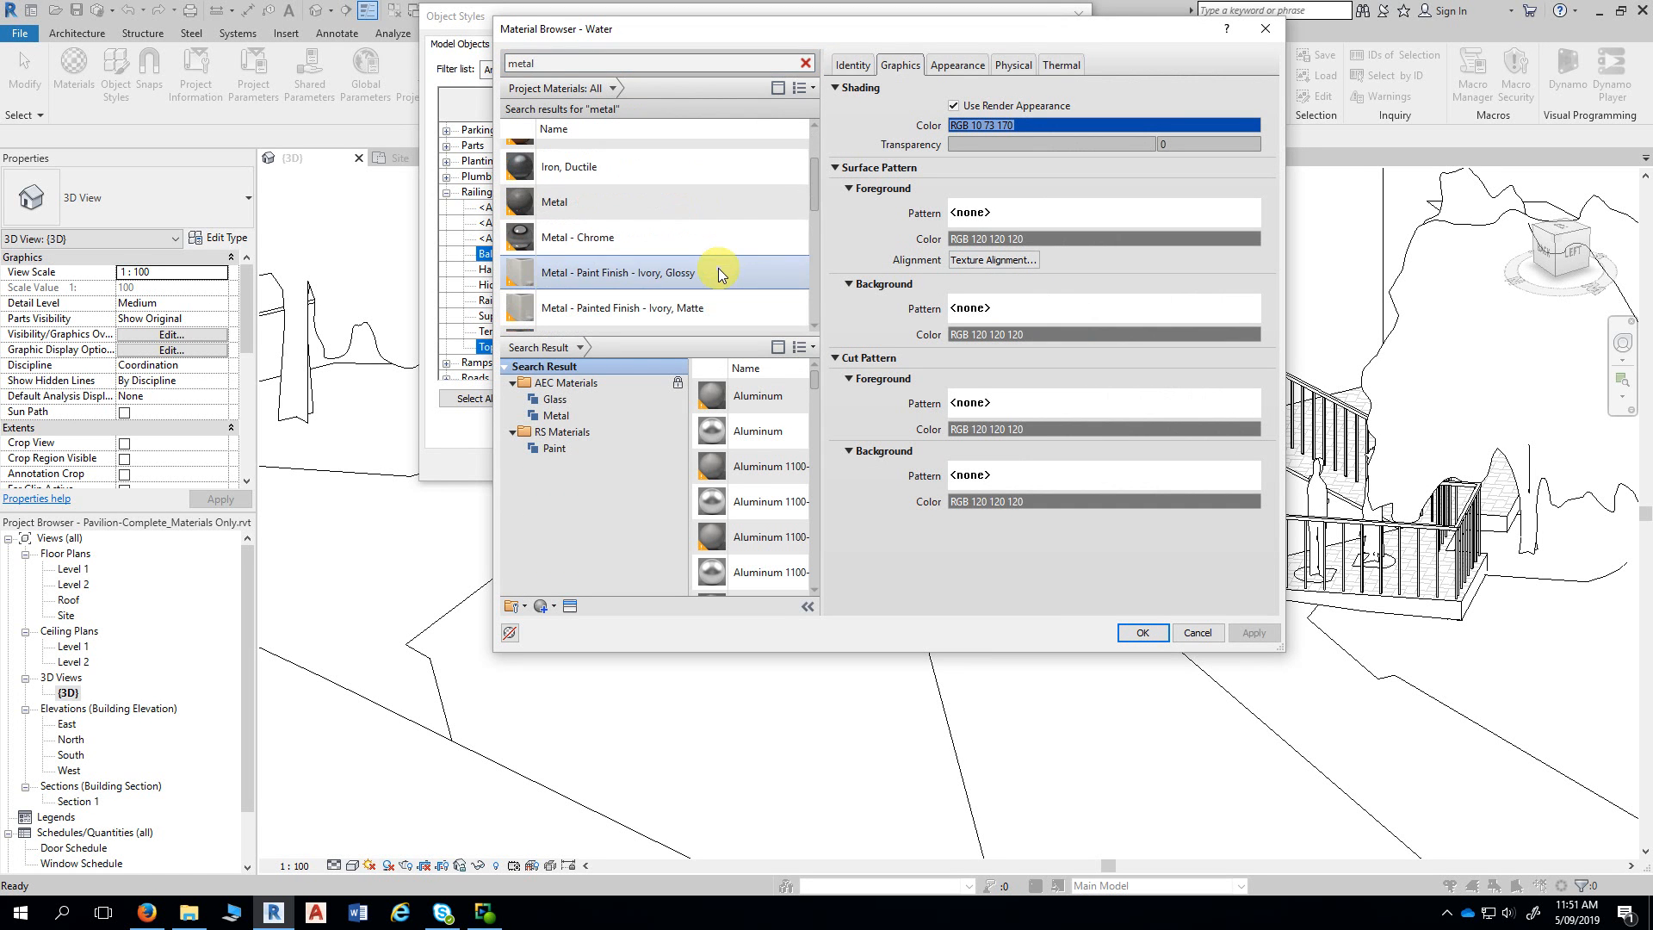
left_click(660, 241)
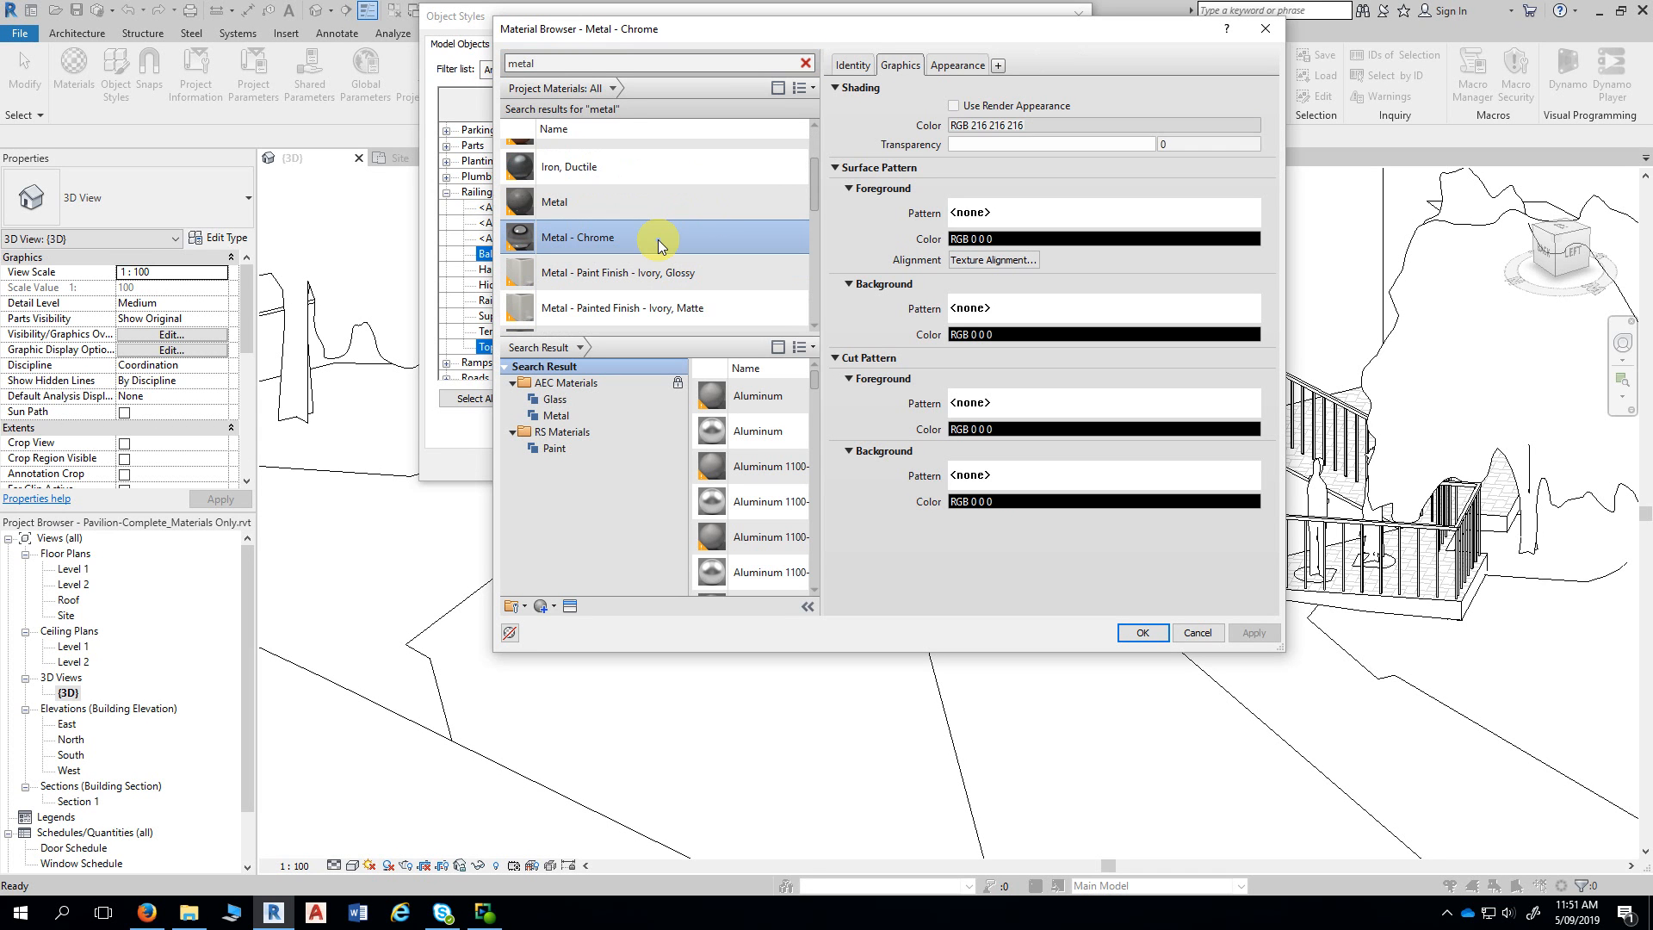
- Use the render appearance for the chrome material's shading, and accept the material and the Object Styles changes
left_click(954, 105)
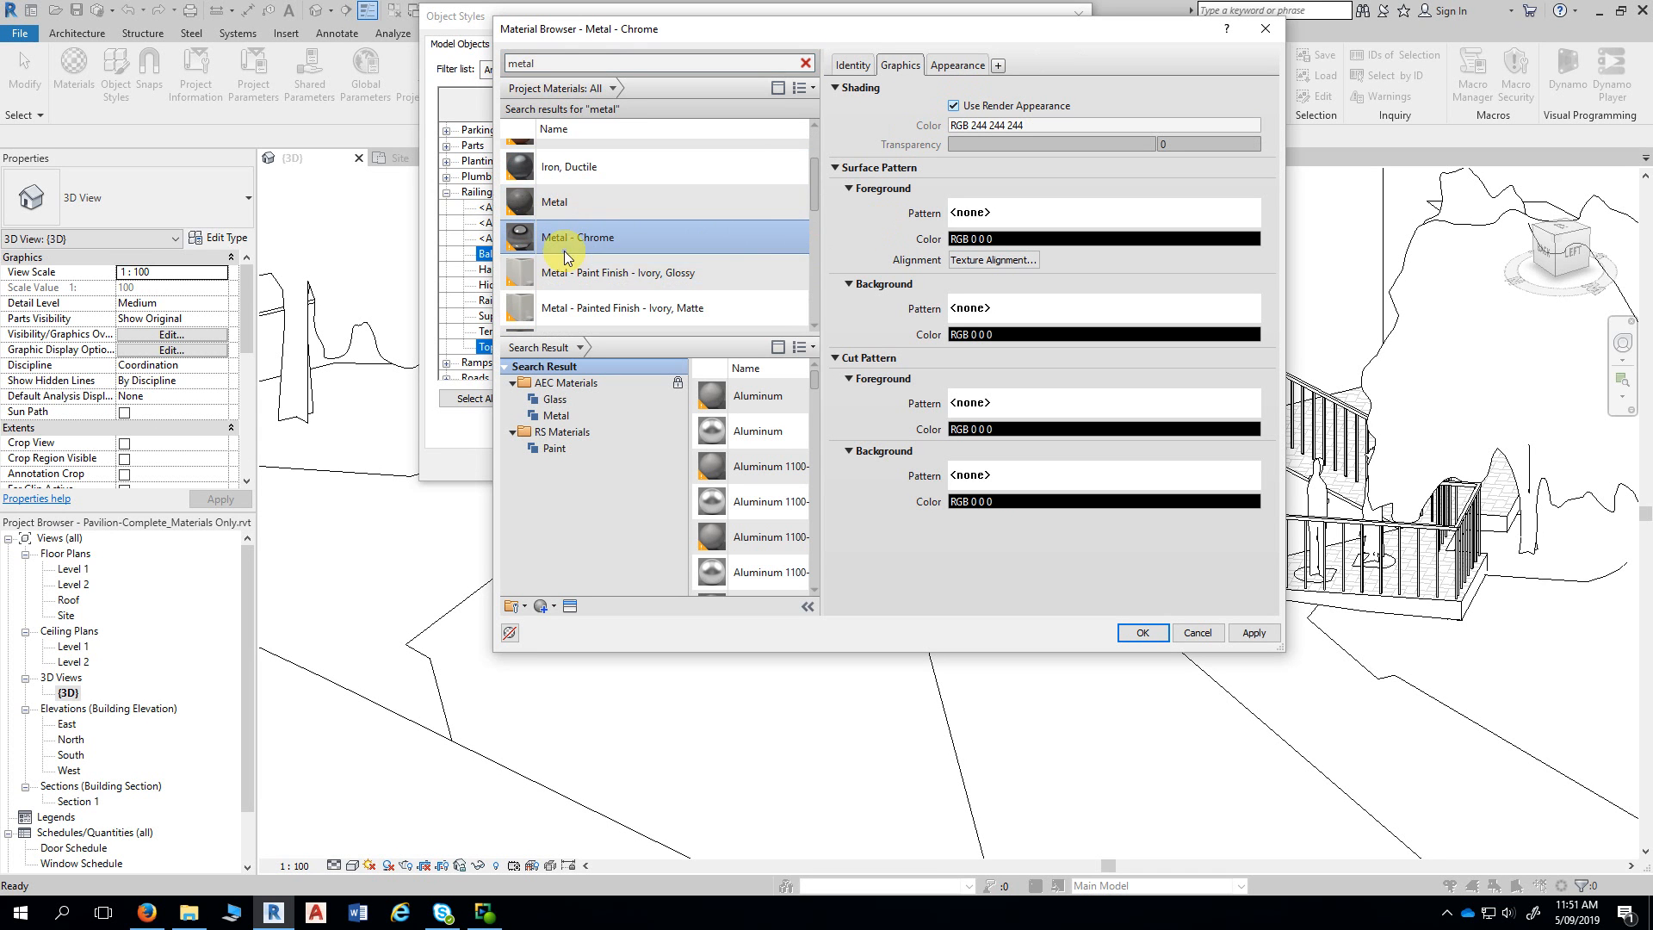
left_click(1143, 634)
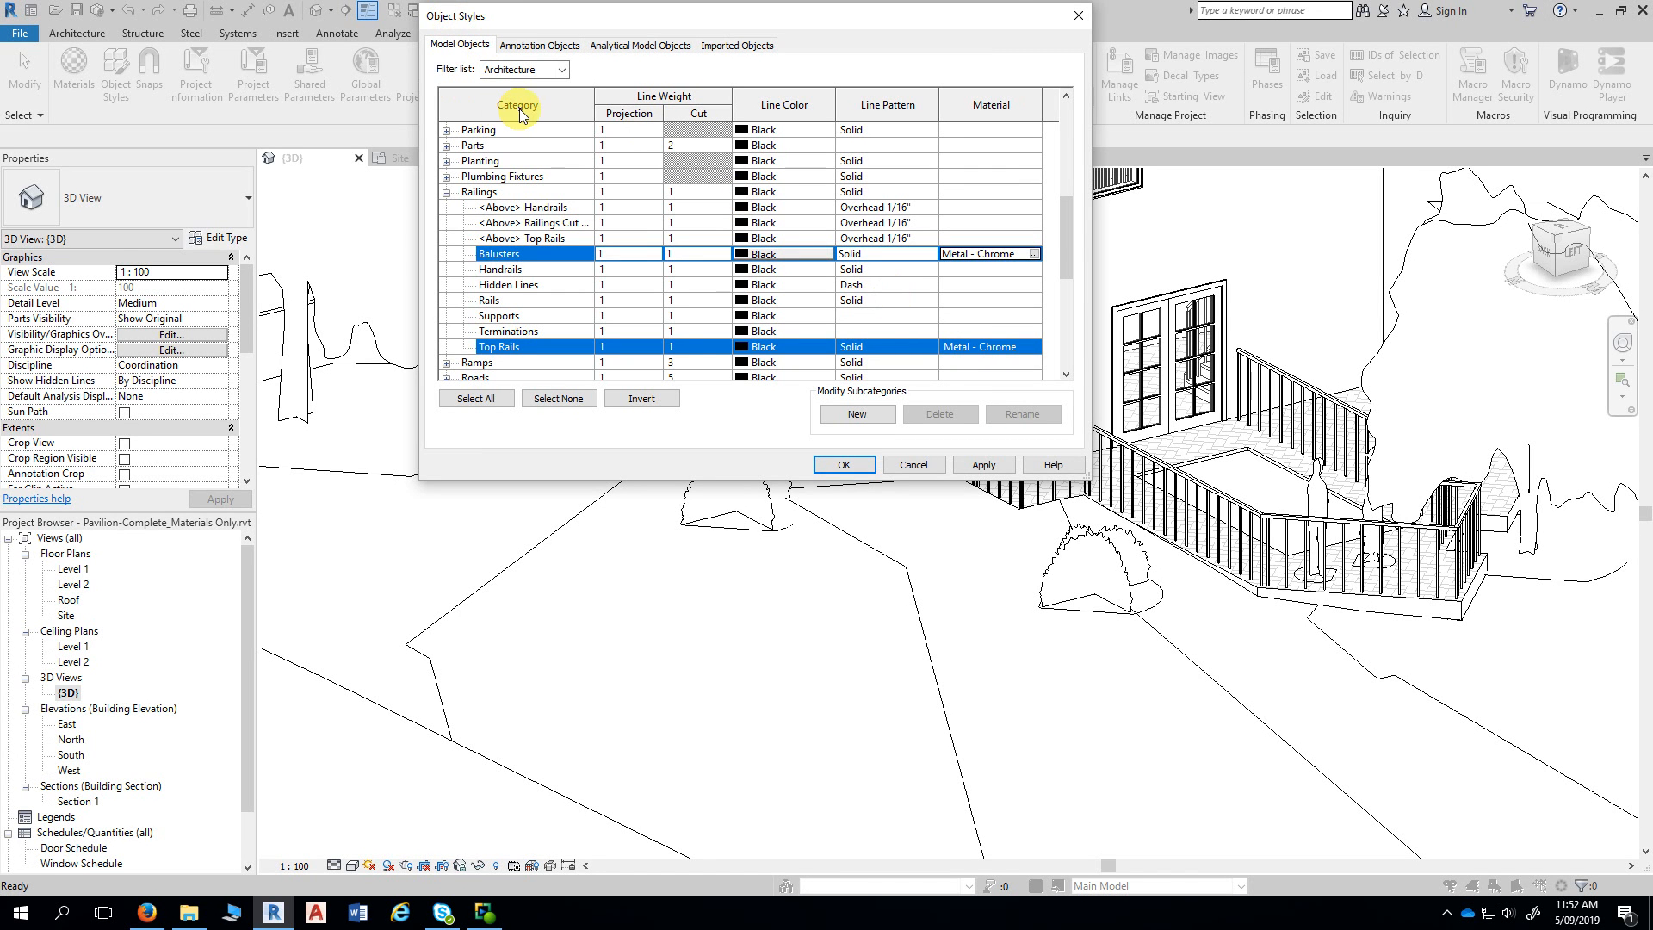
left_click(845, 465)
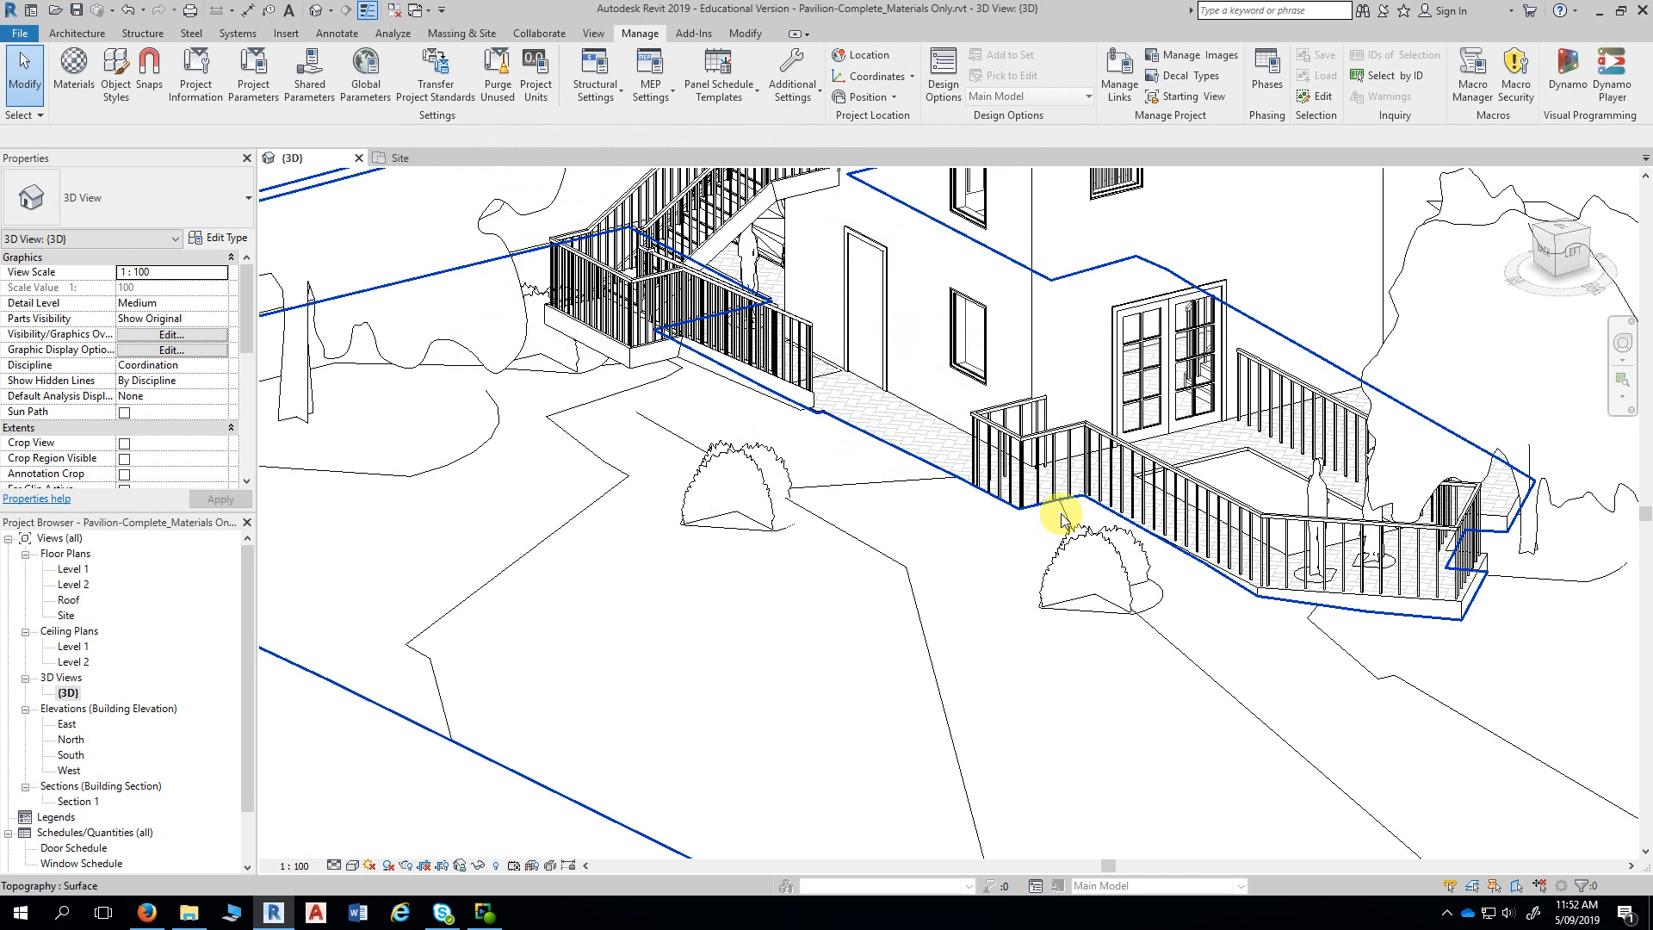
- Change the patio pool railing's type to Glass Panel - Bottom Fill and deselect it
left_click(1057, 465)
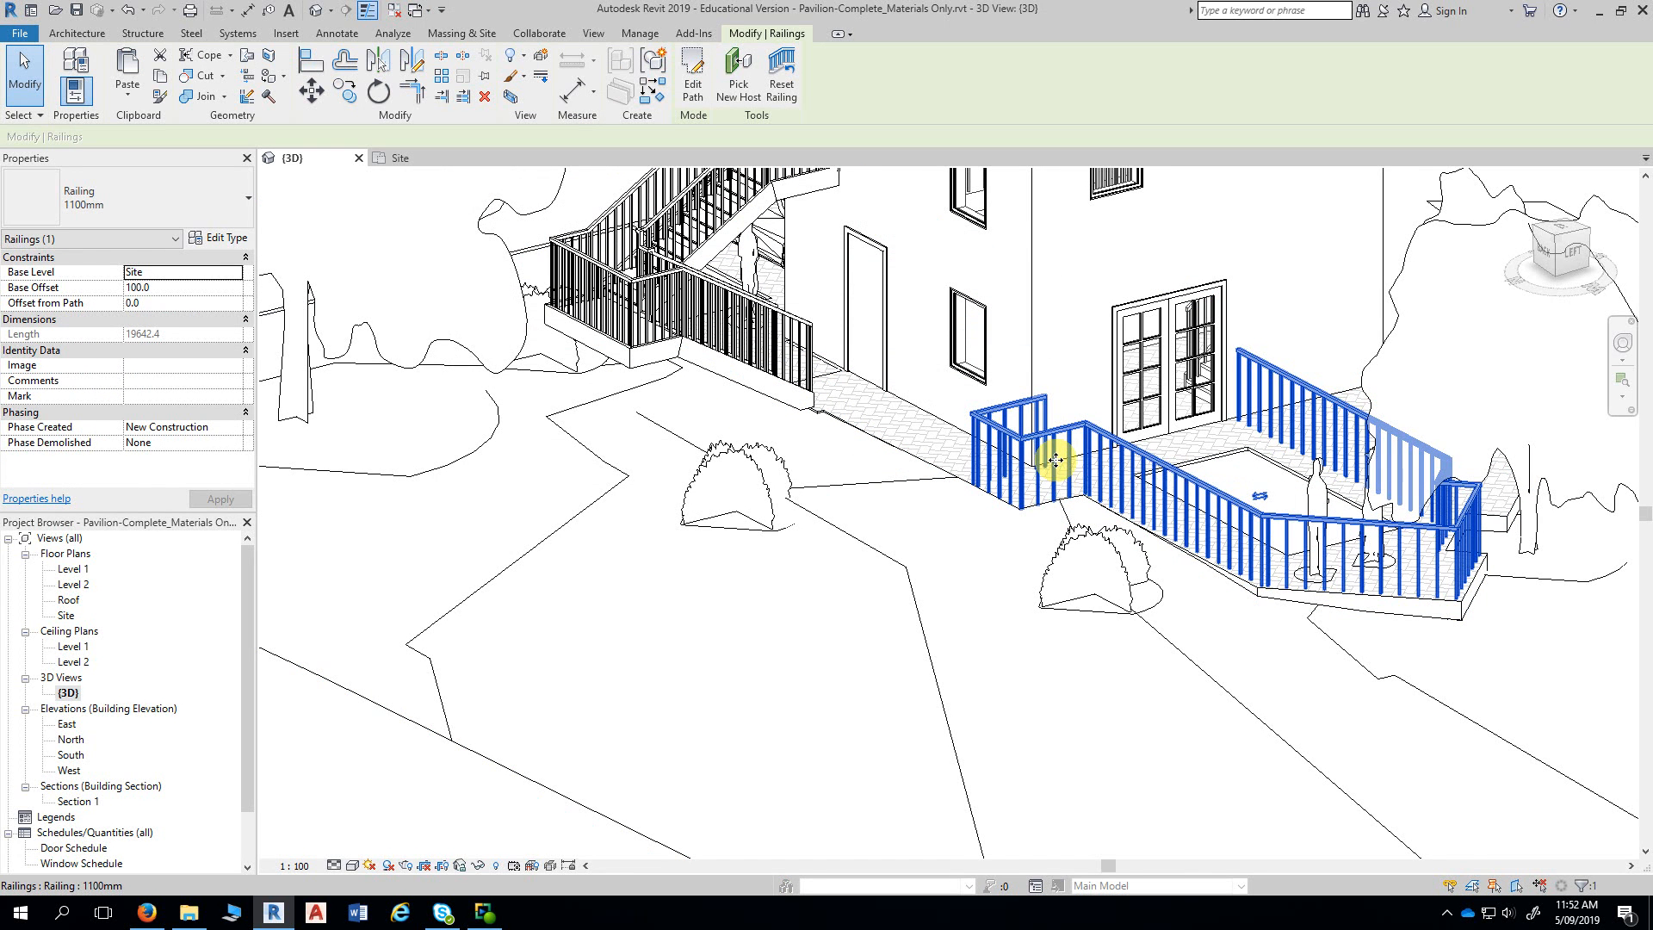
left_click(193, 198)
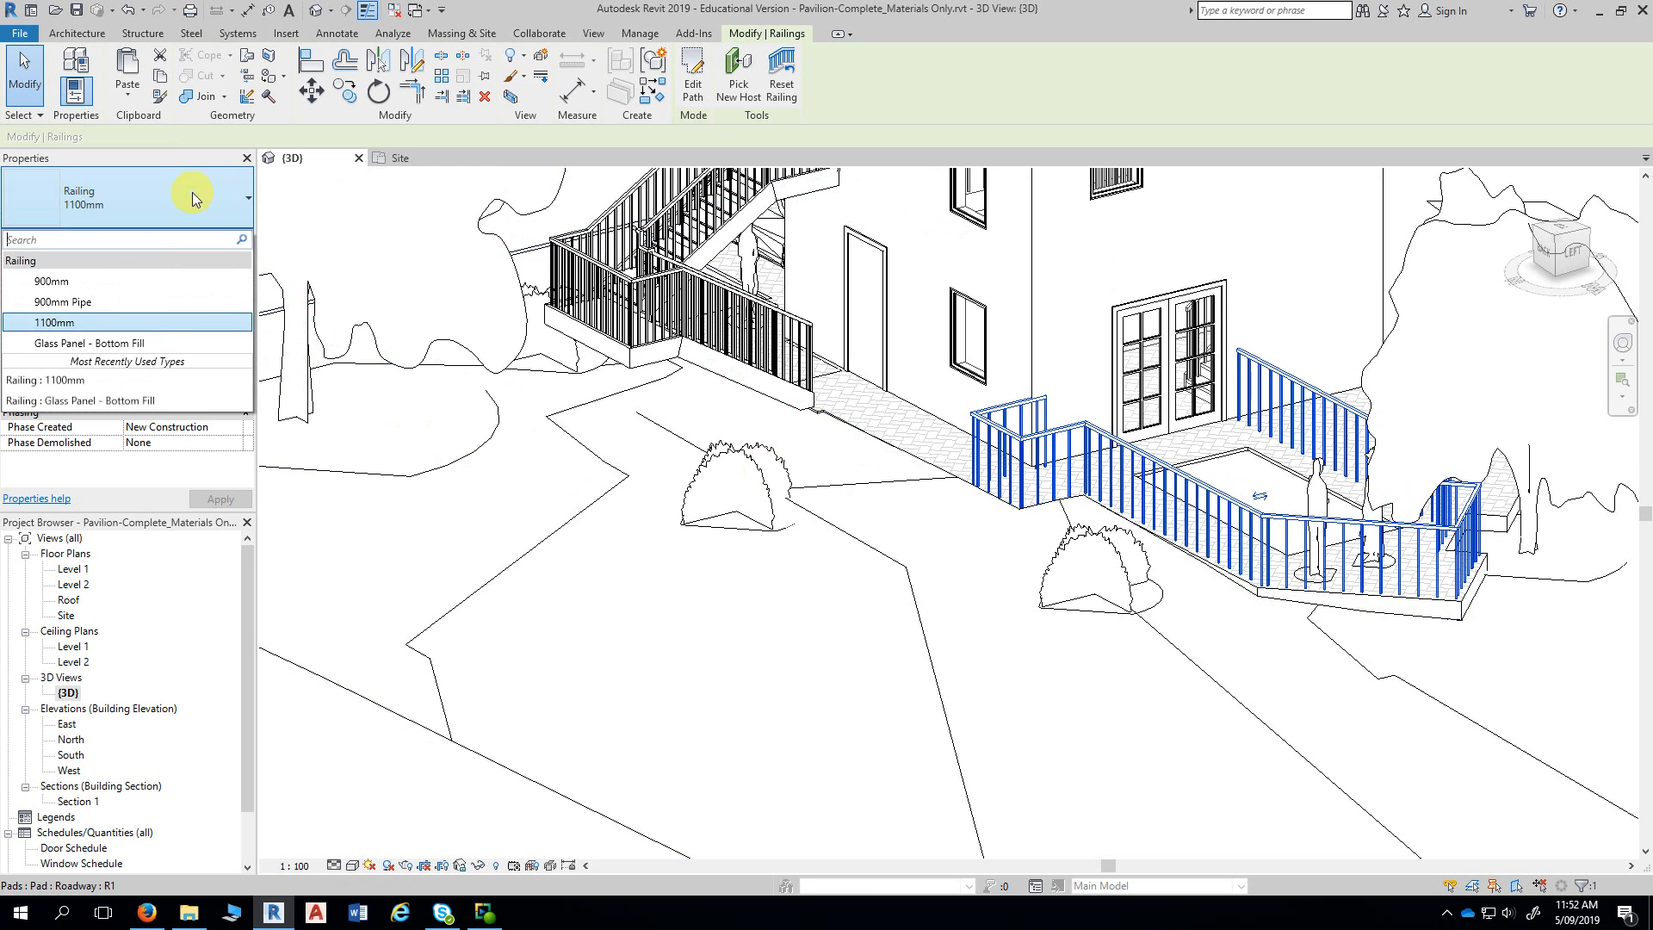
left_click(74, 346)
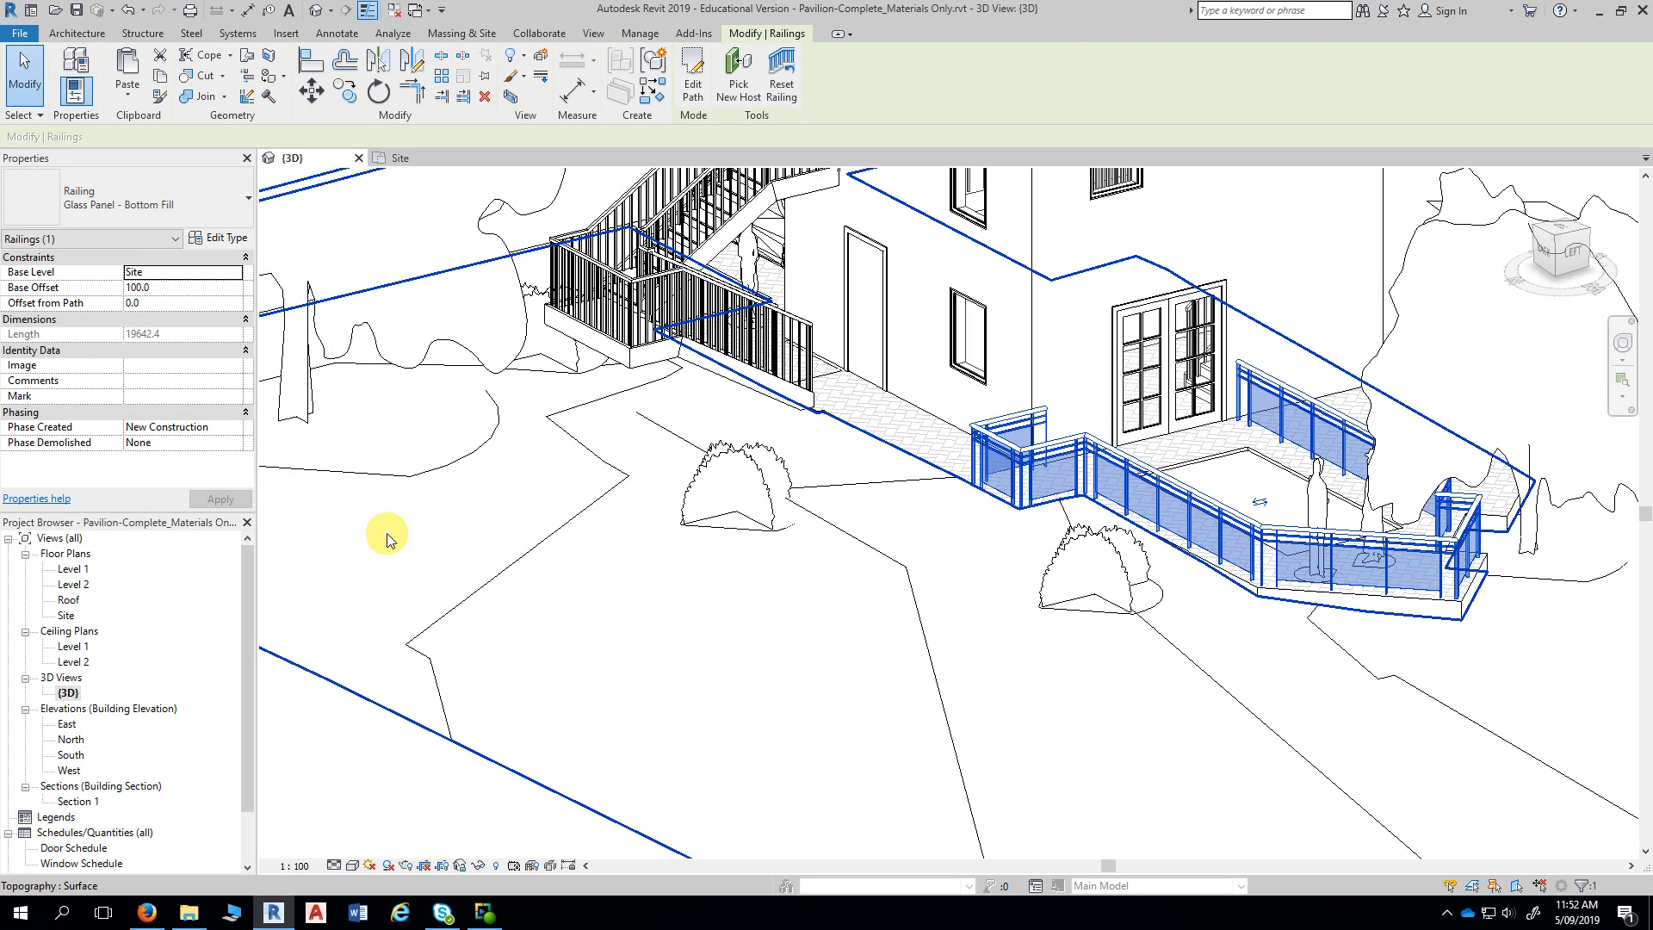
left_click(1005, 602)
scroll(1006, 602, "up", 3)
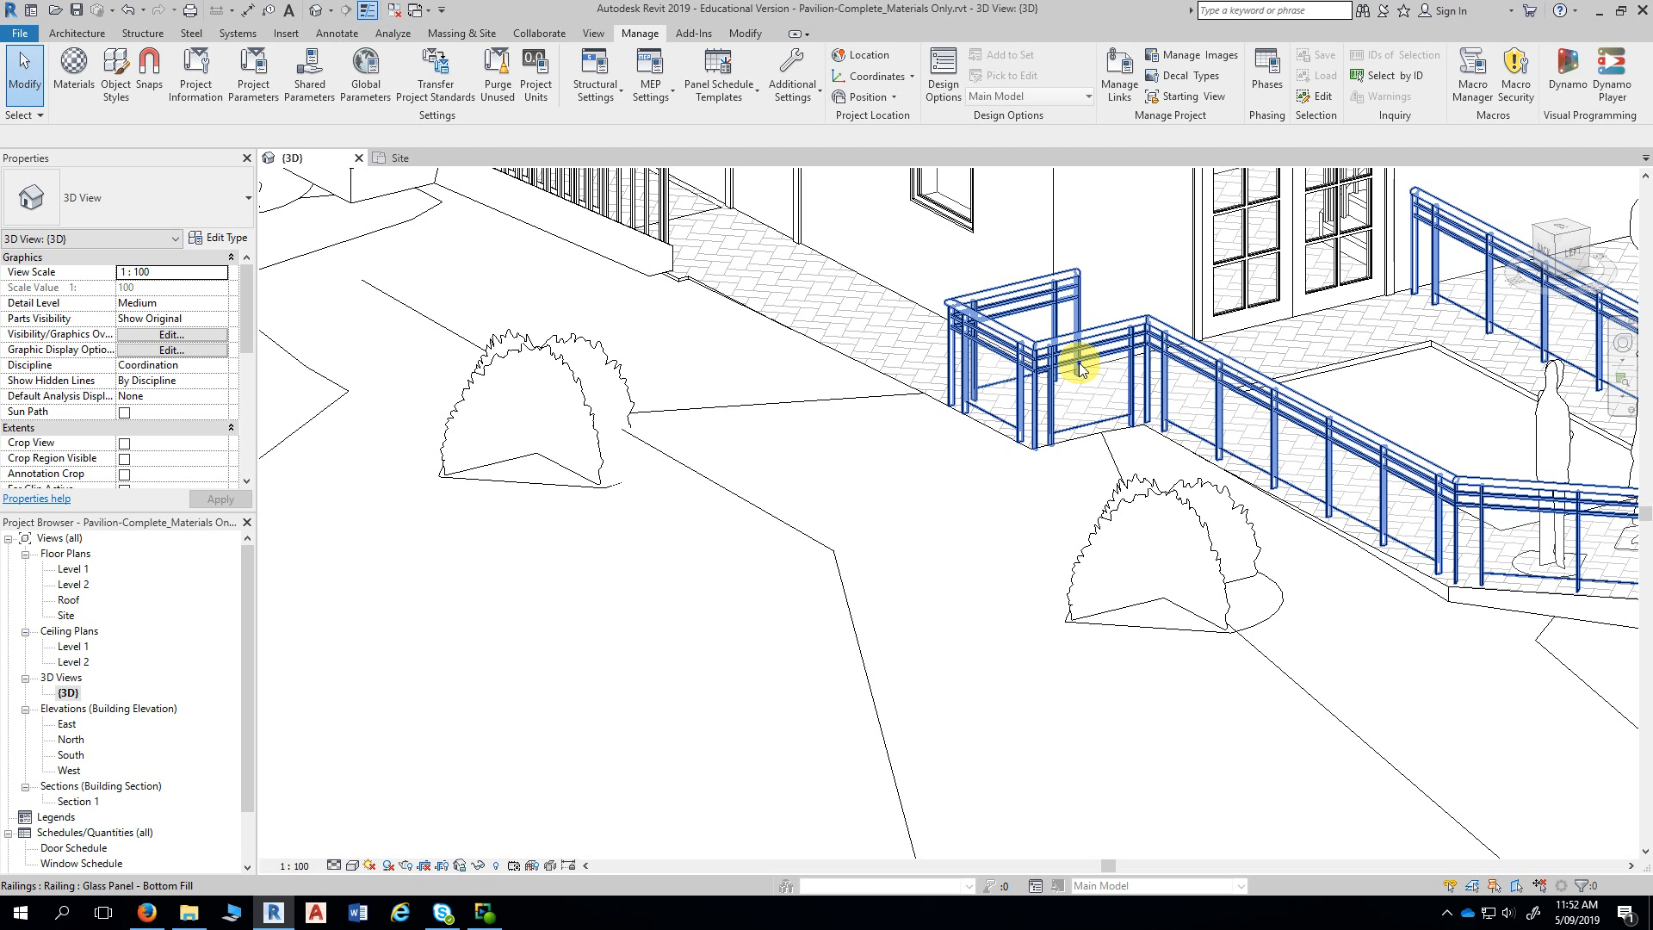
- Temporarily hide the Scarlet Oak tree that blocks the view of the outer stair
scroll(1094, 367, "down", 2)
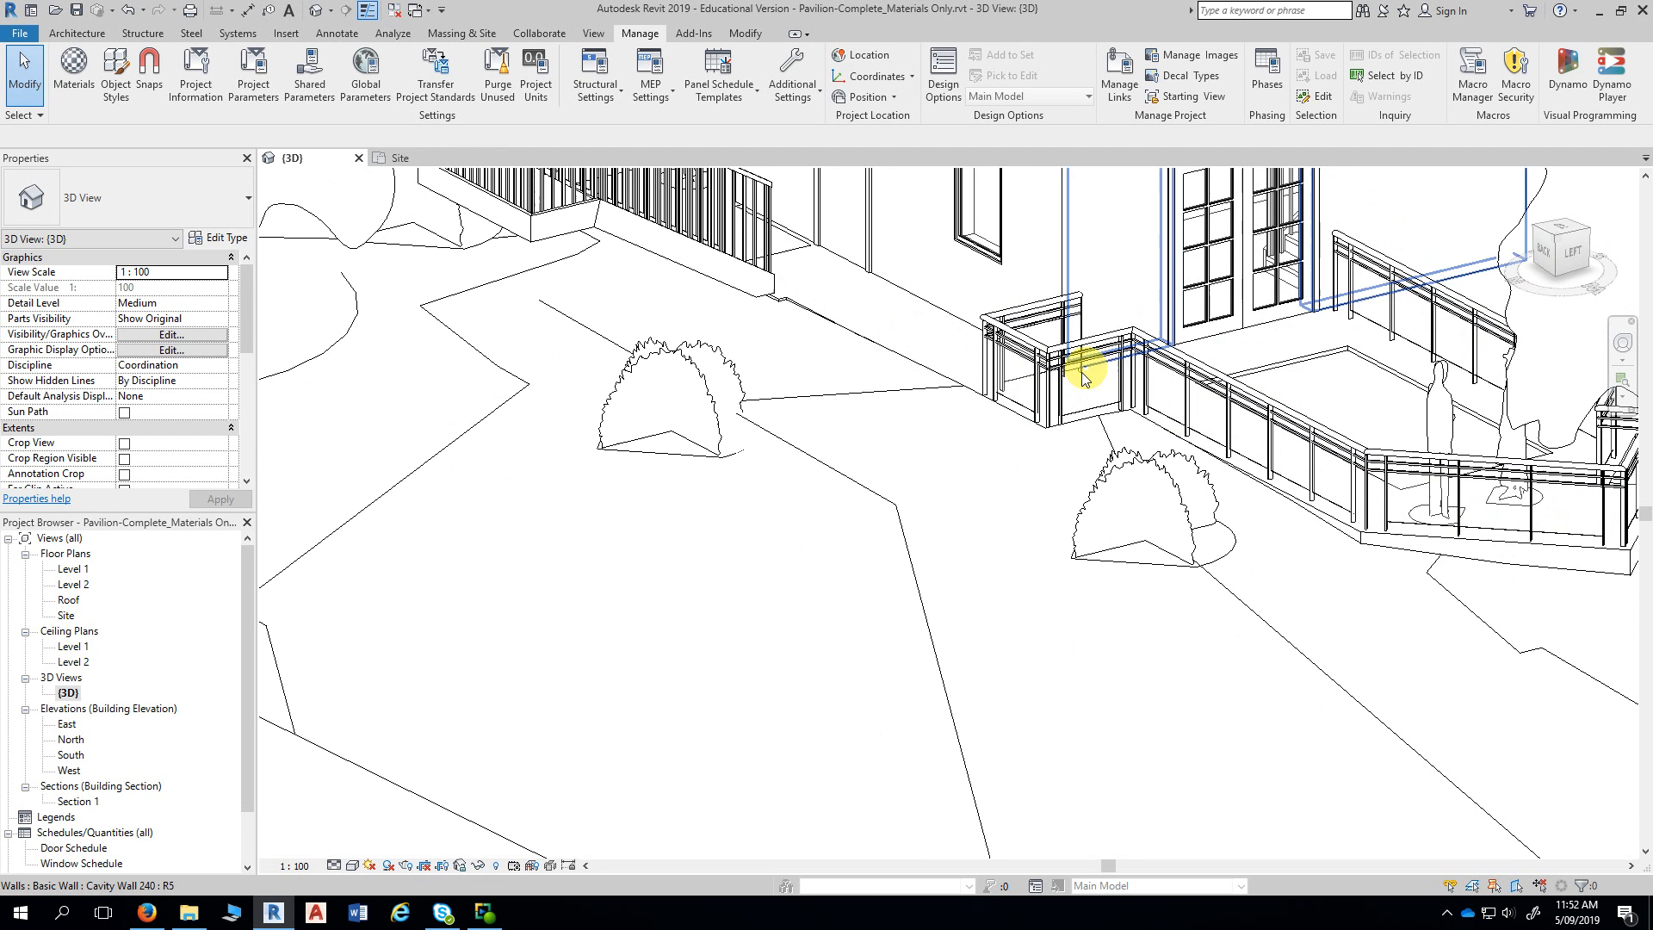
scroll(936, 463, "down", 2)
middle_click_drag(918, 426, 932, 505)
middle_click_drag(752, 252, 847, 357)
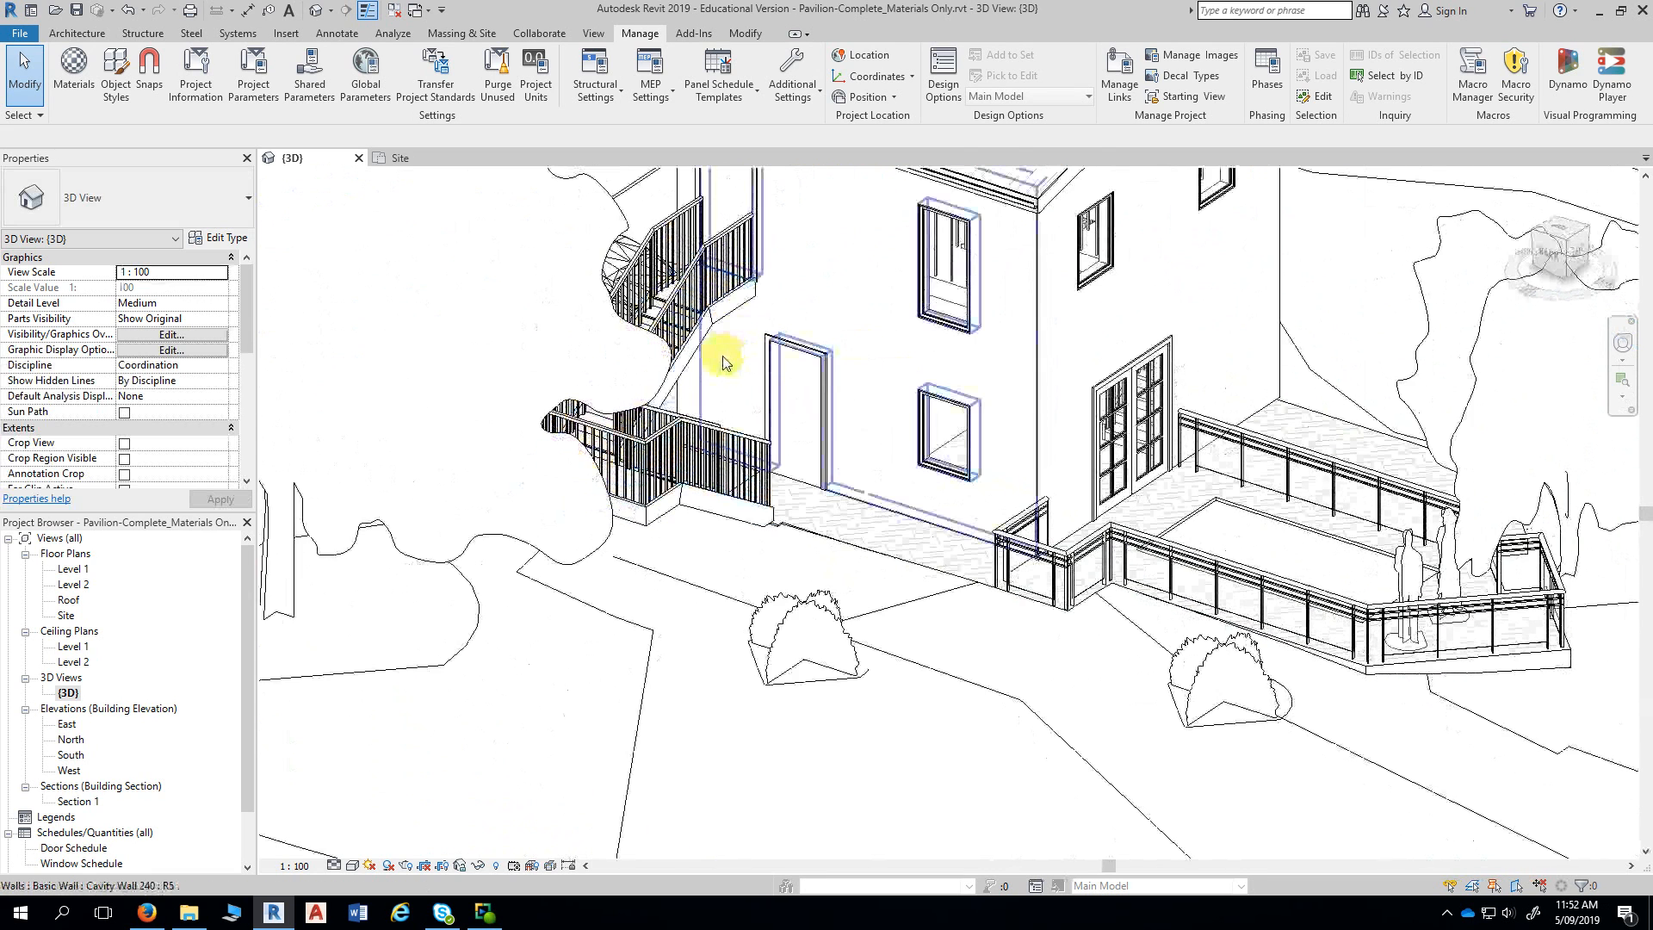
middle_click_drag(712, 339, 996, 344)
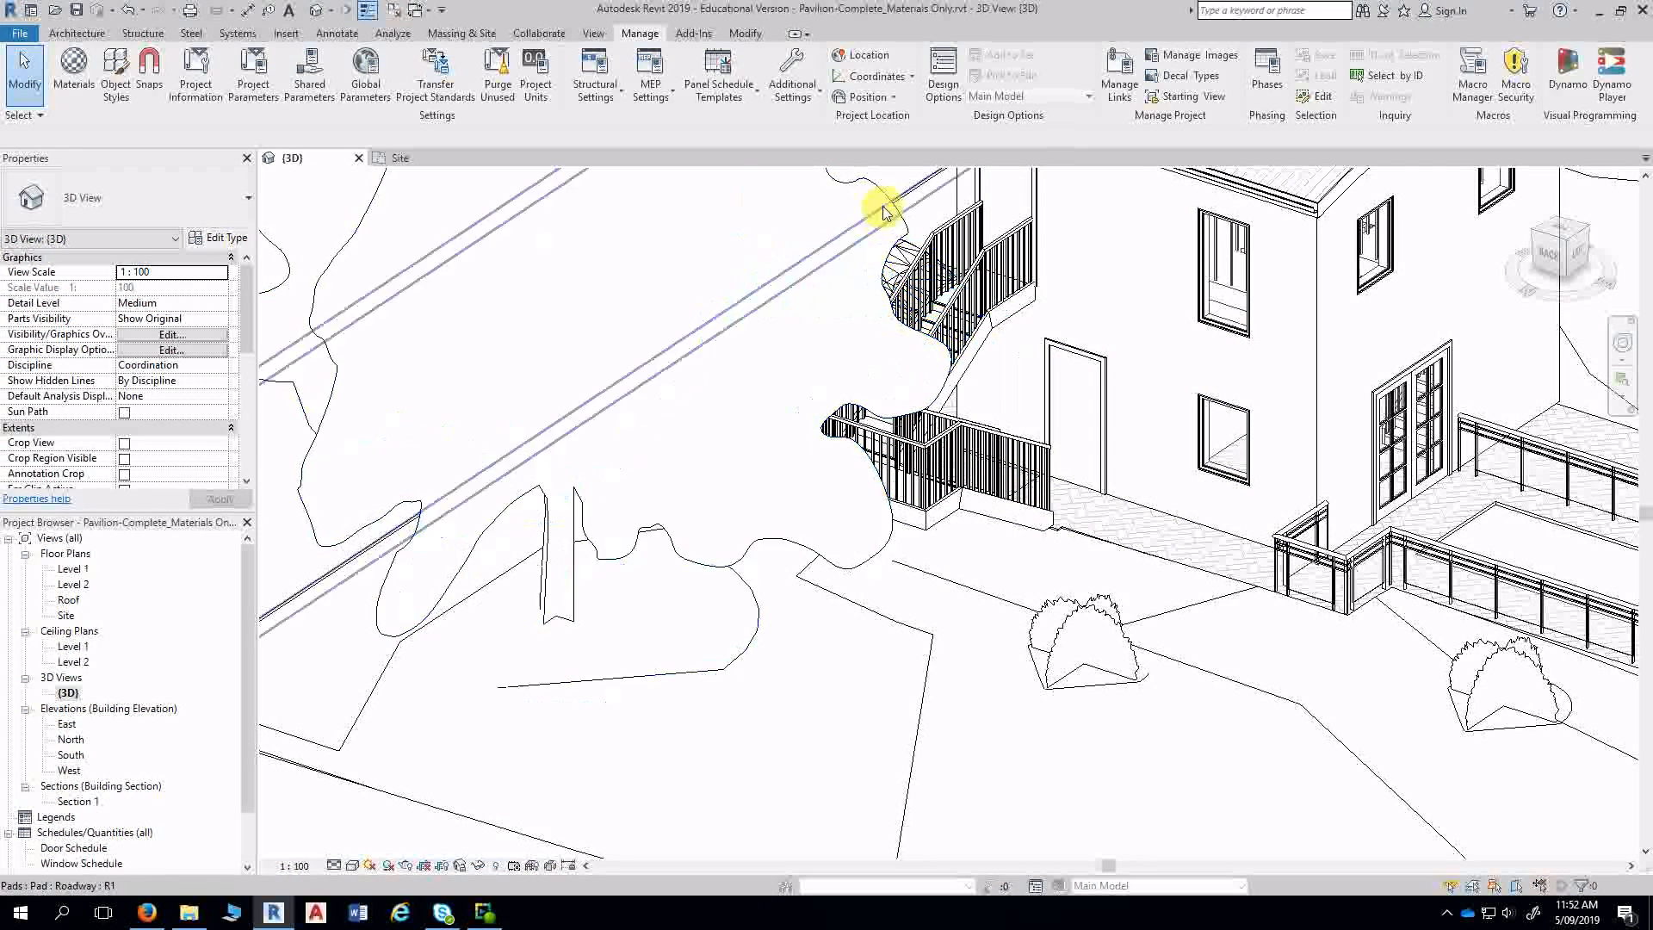
left_click(883, 203)
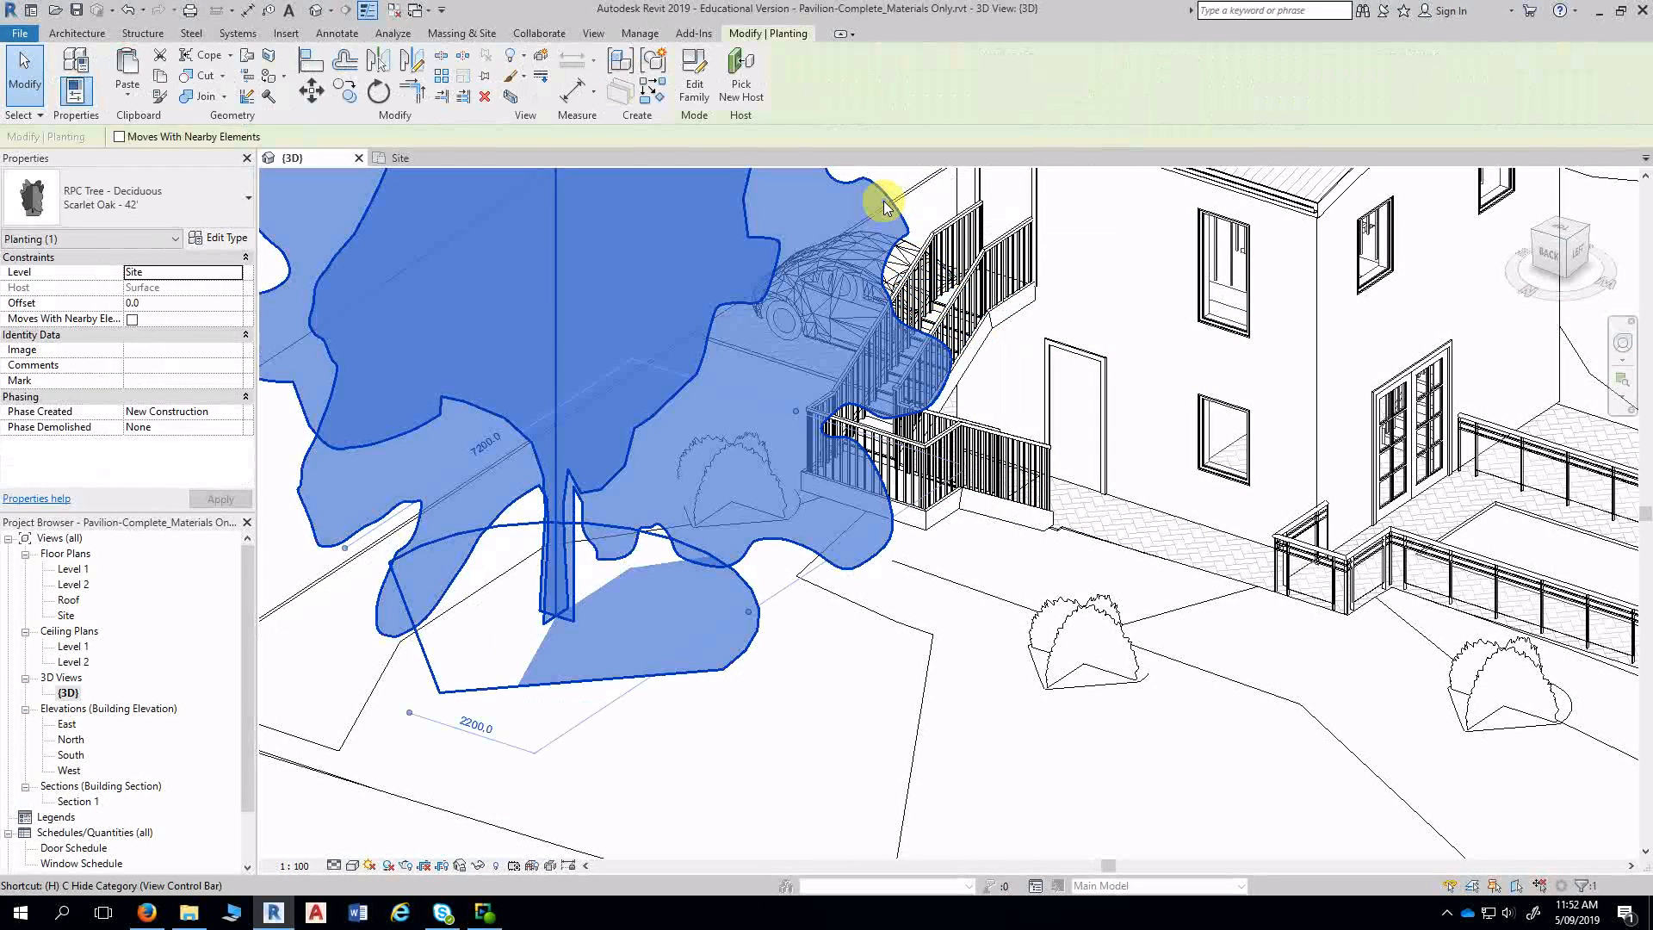
key("h")
key("h")
- Open the outer assembled stair for editing, with its runs, landings and stringers in view
middle_click_drag(904, 448, 1083, 353, "shift")
middle_click_drag(971, 425, 938, 396, "shift")
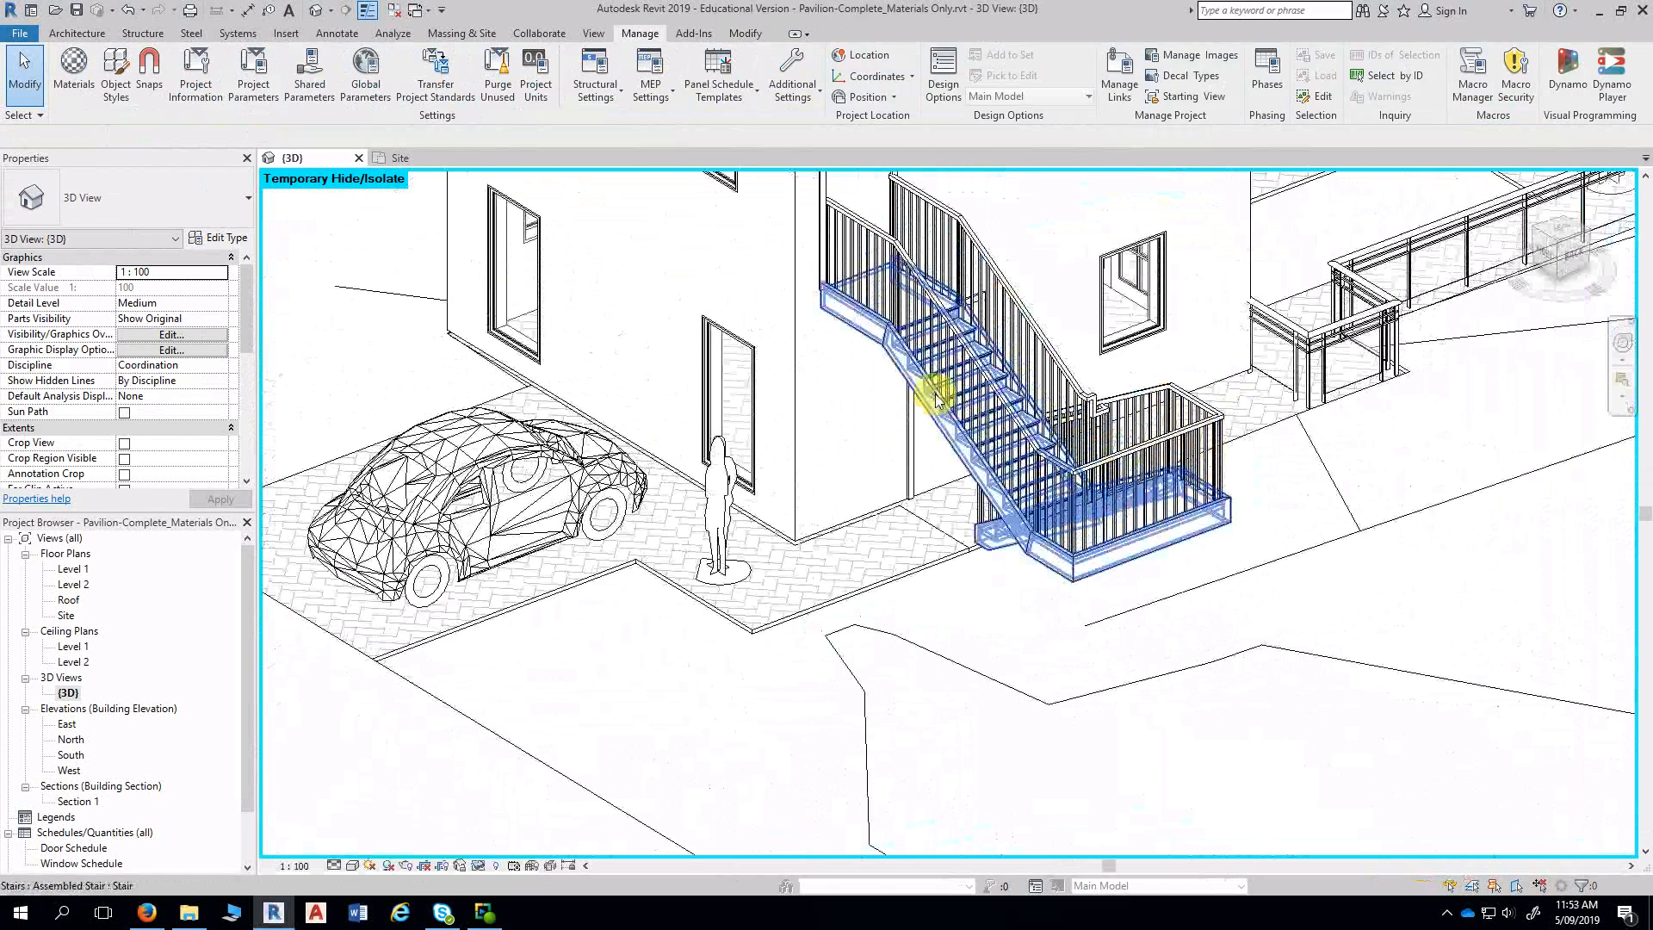
left_click(937, 396)
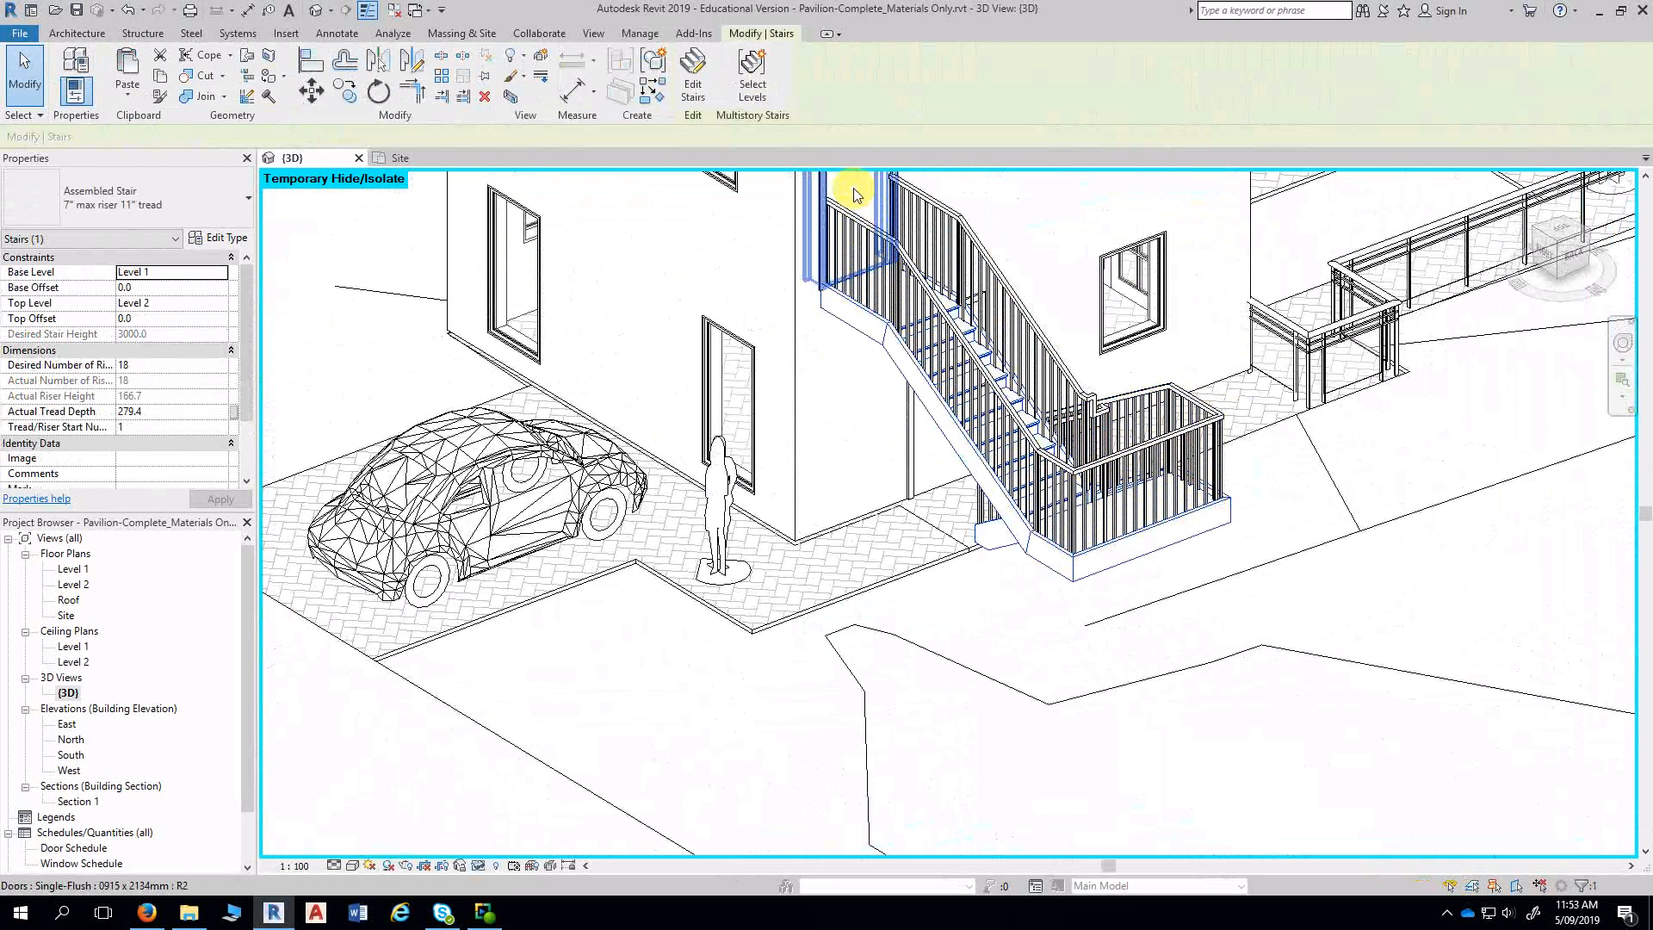
left_click(695, 91)
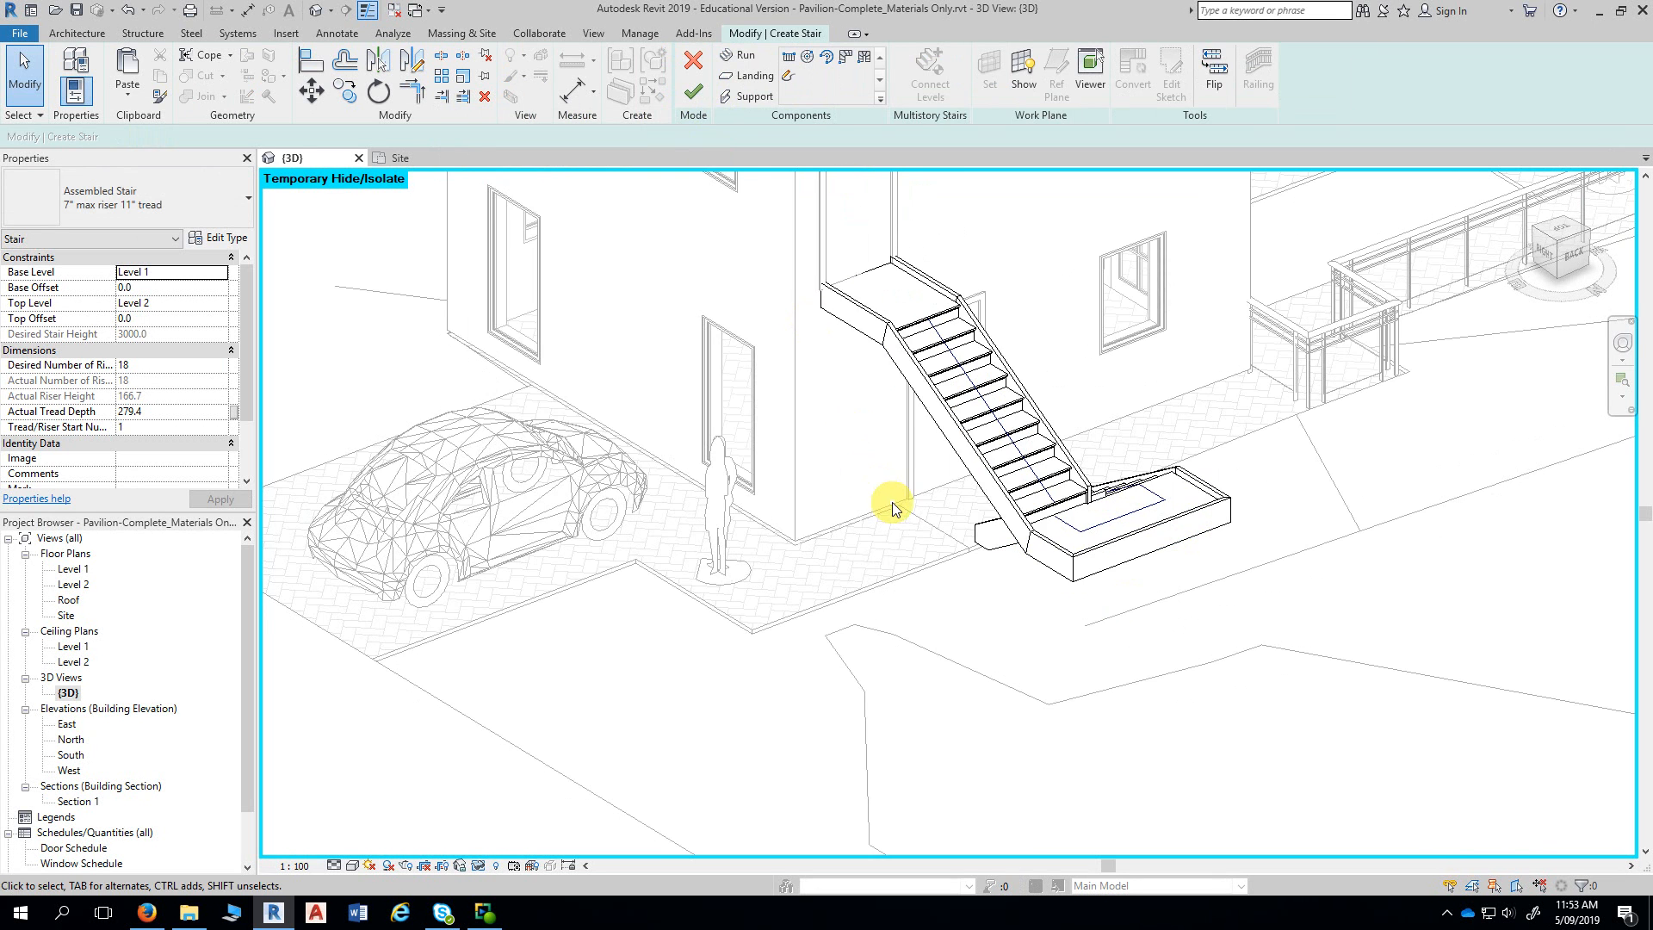
middle_click_drag(893, 501, 912, 510, "shift")
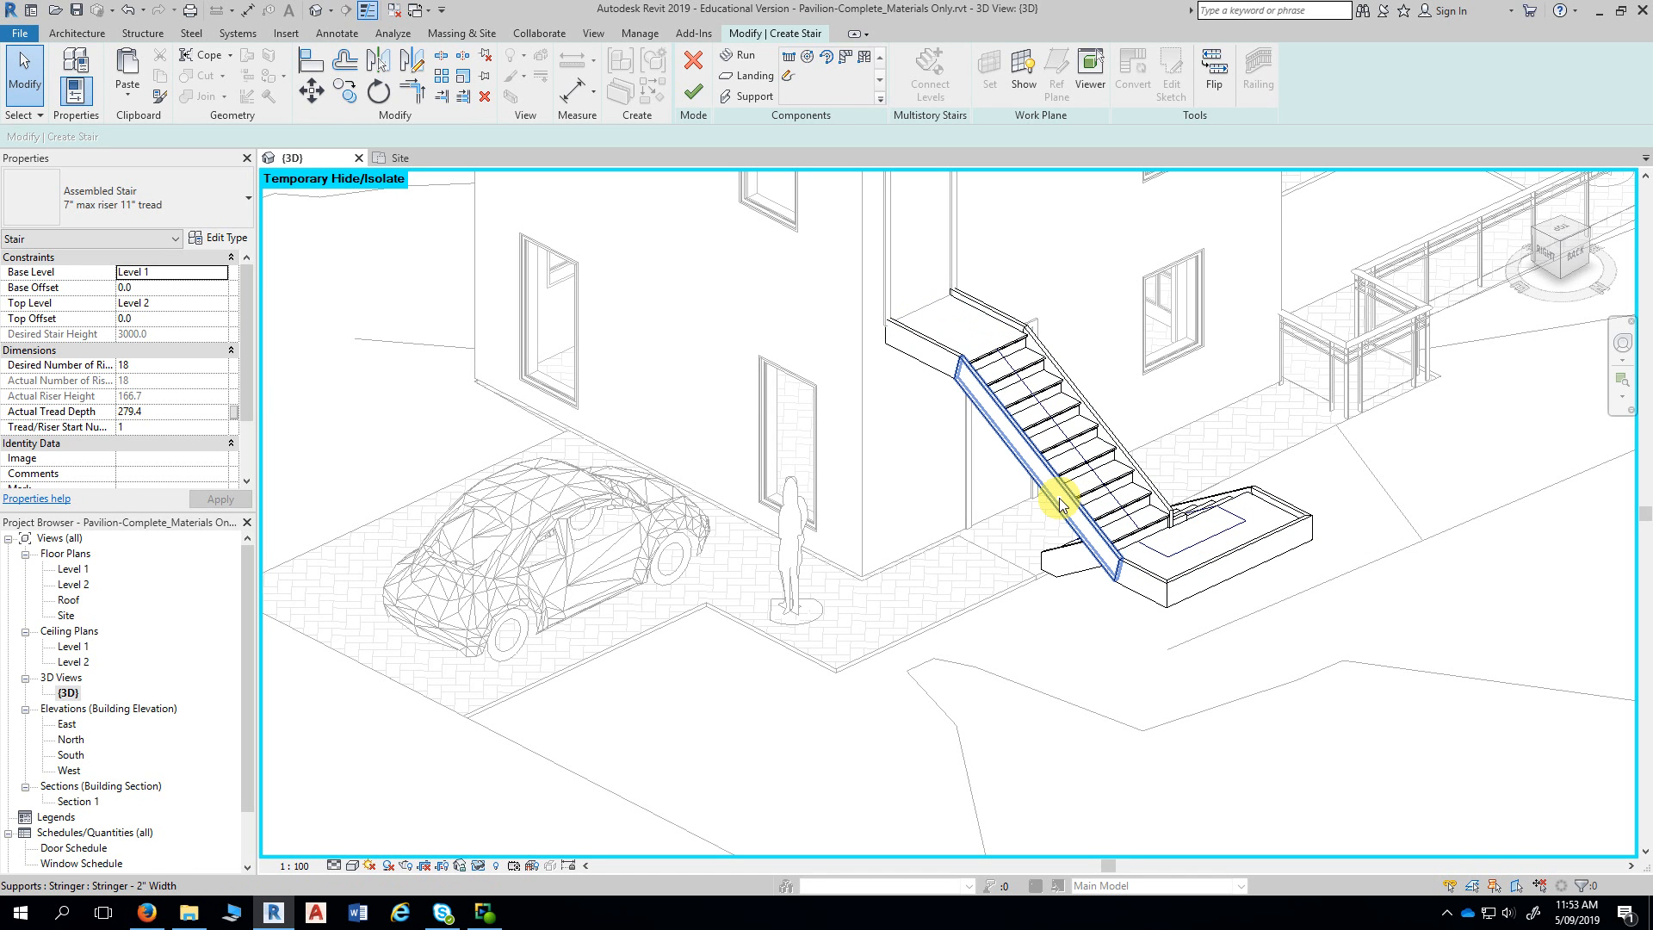
- Set the type material of the upper landing's 2" wide stringer to Cherry
left_click(929, 354)
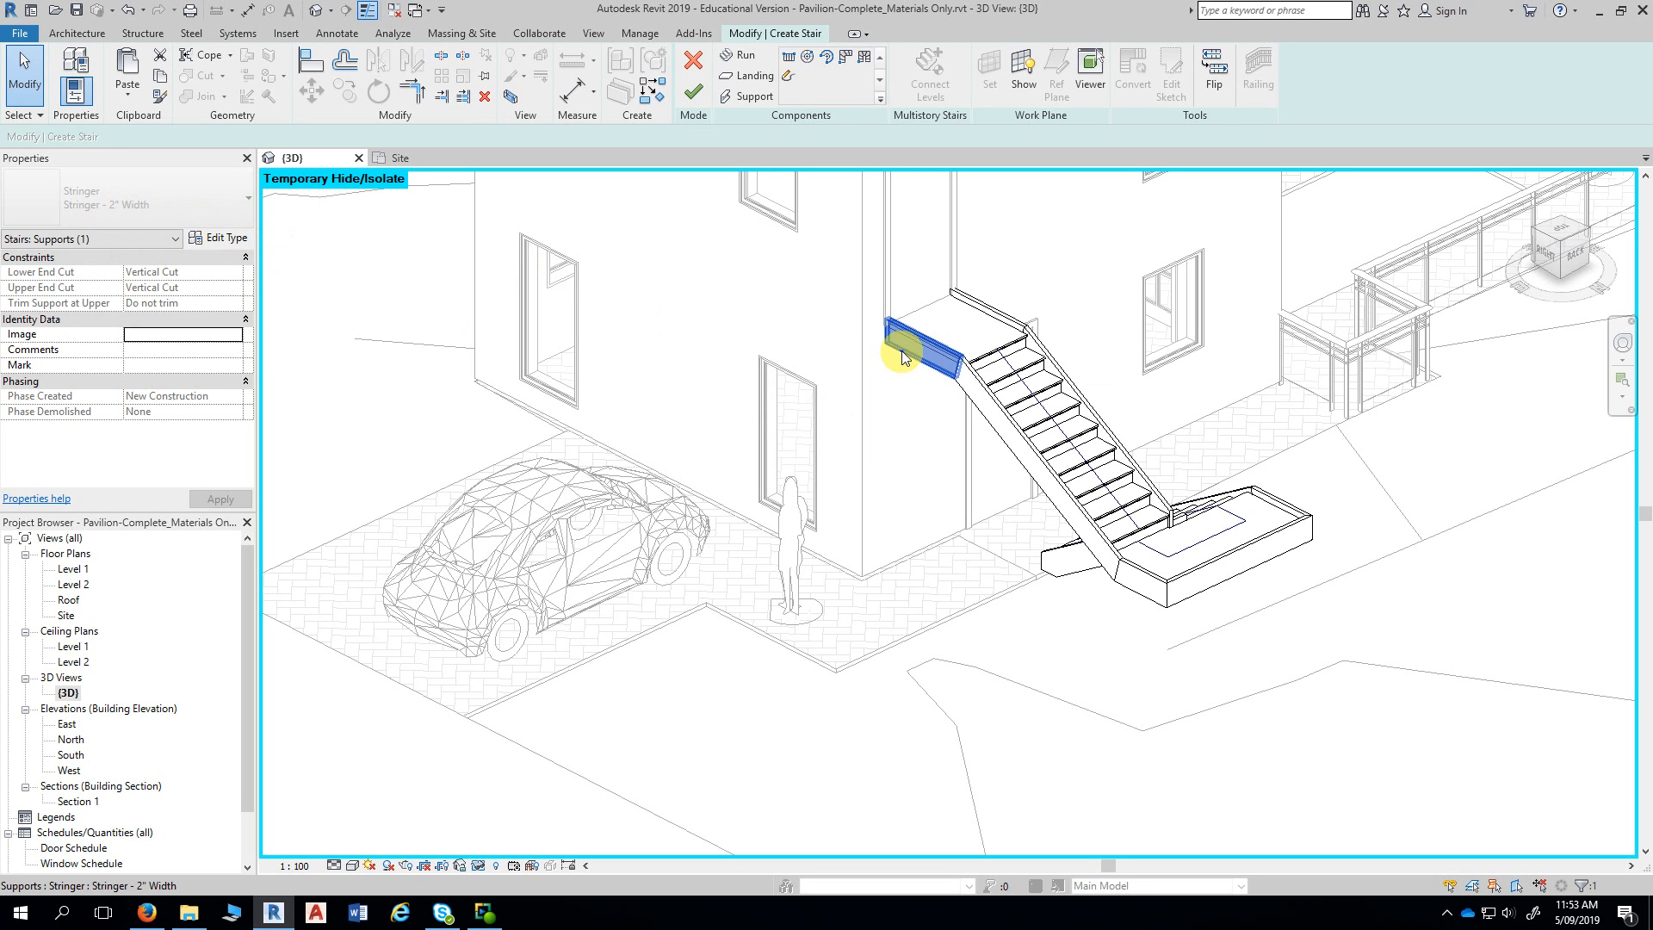
left_click(221, 240)
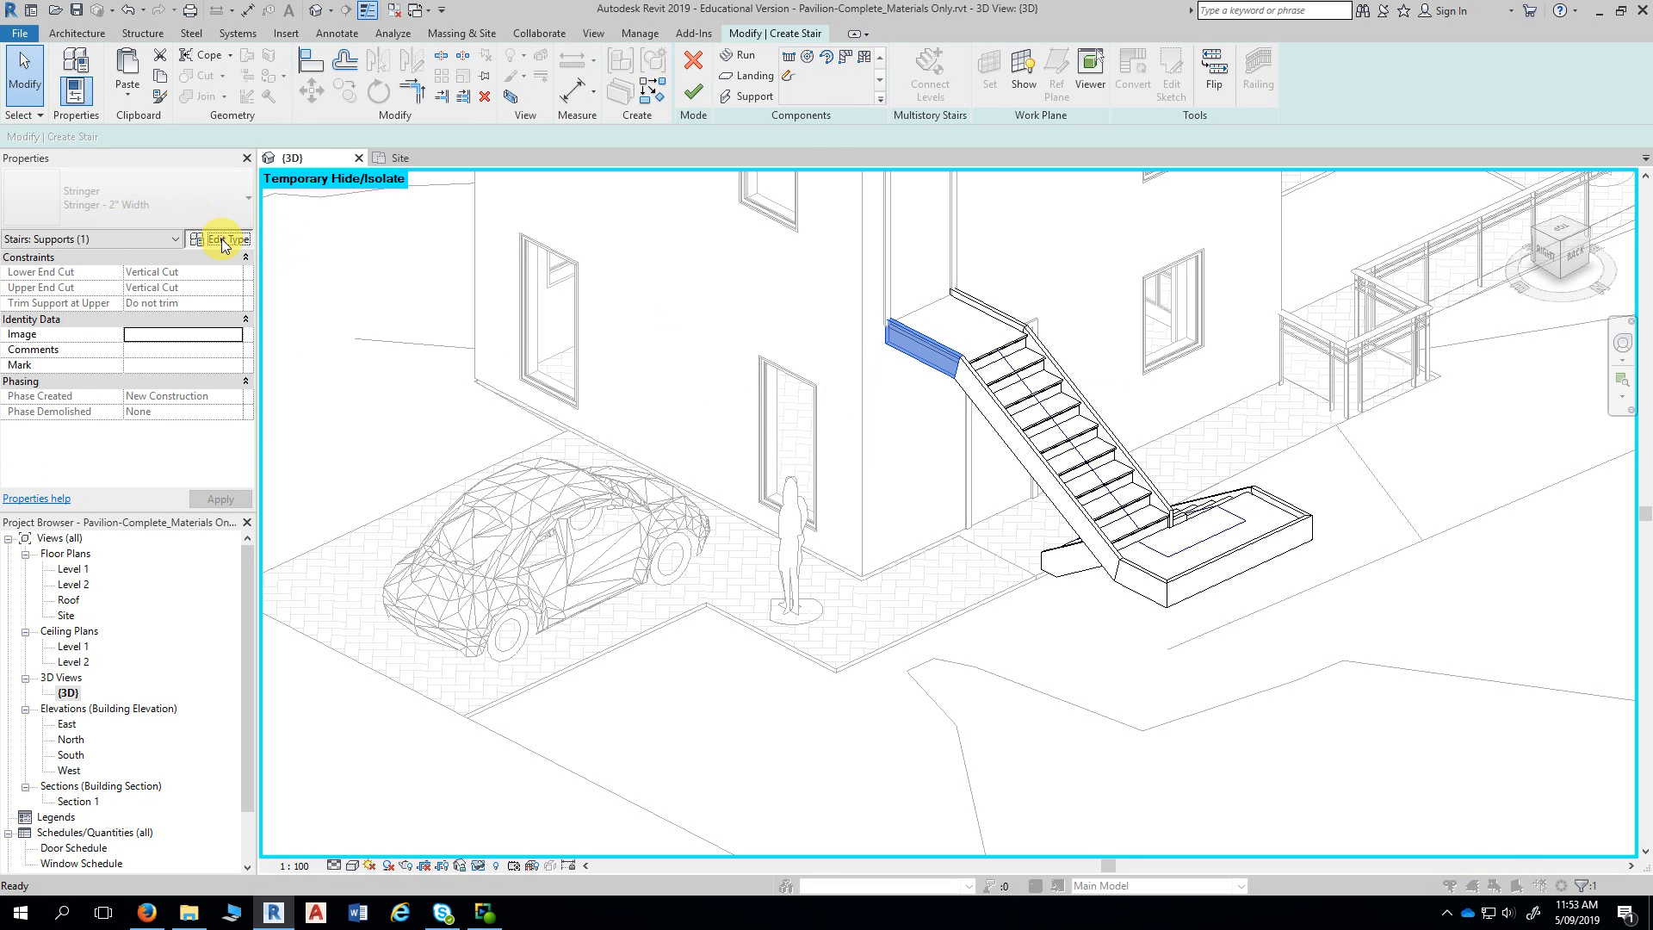
left_click_drag(494, 24, 554, 22)
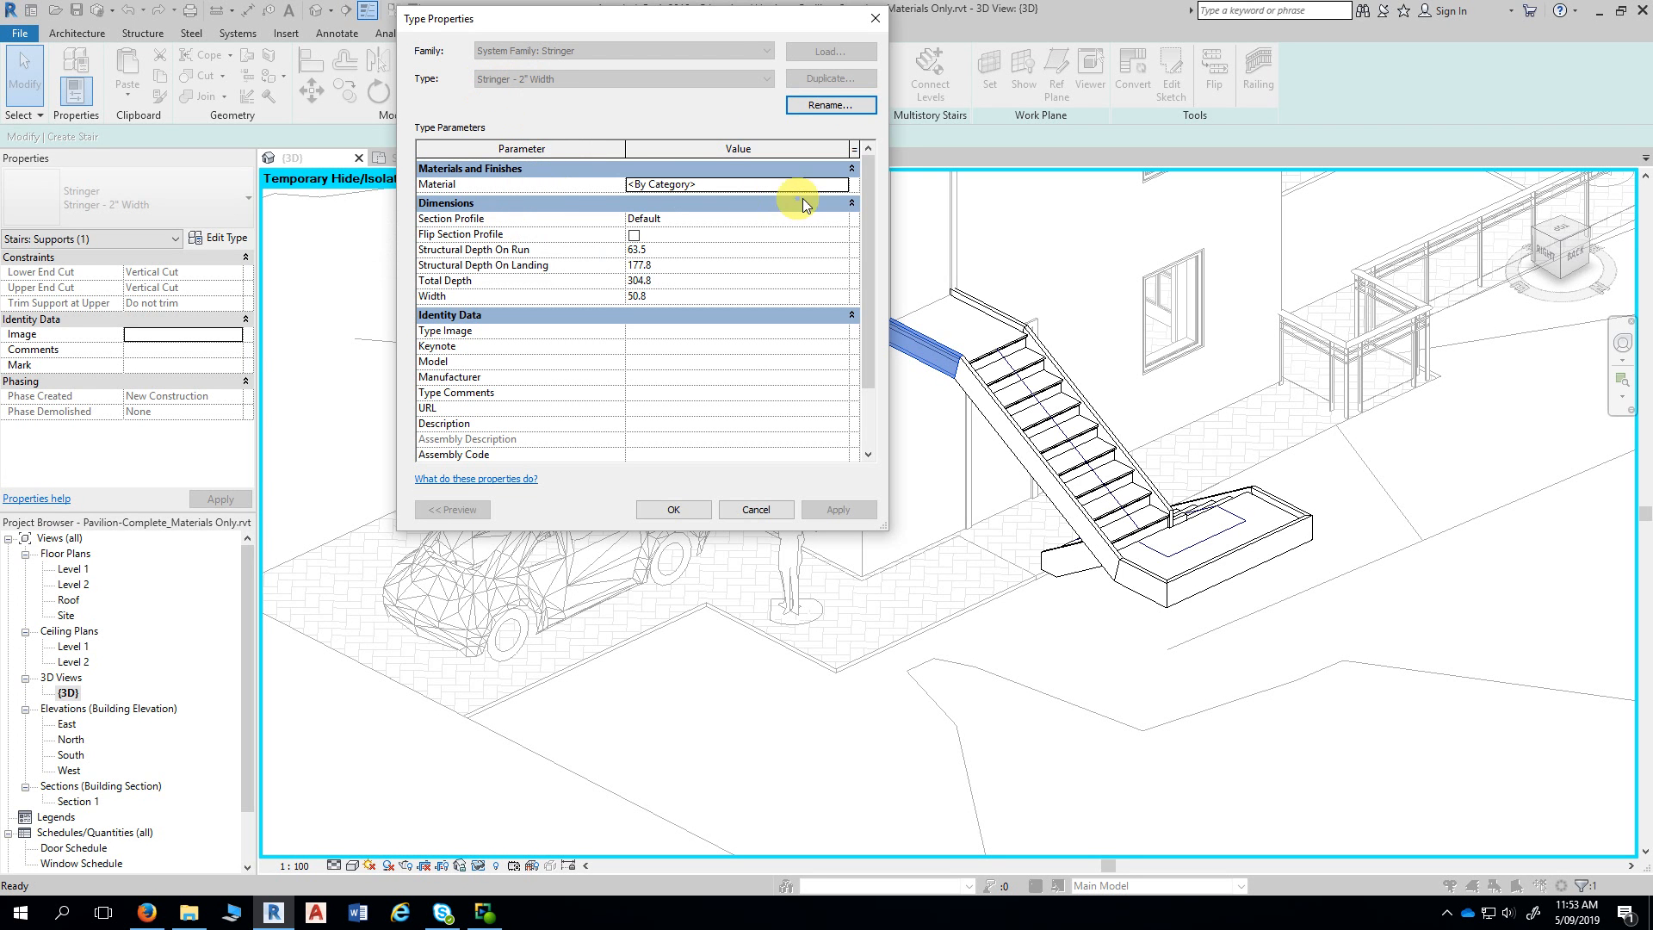
left_click(840, 185)
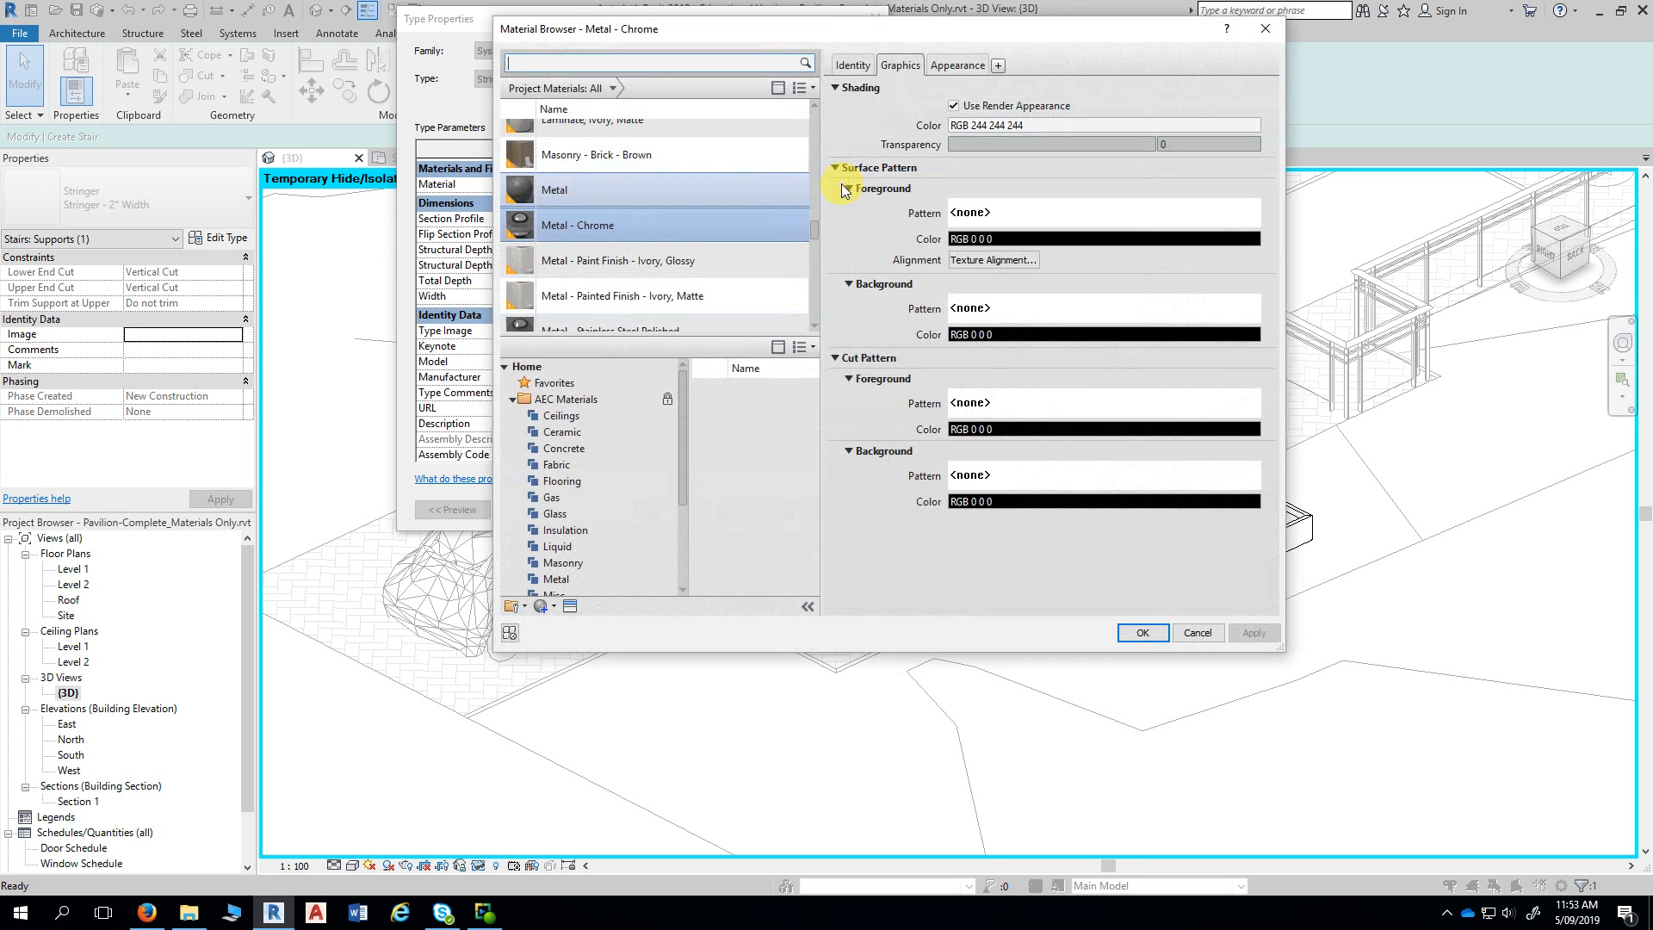
type("cherr")
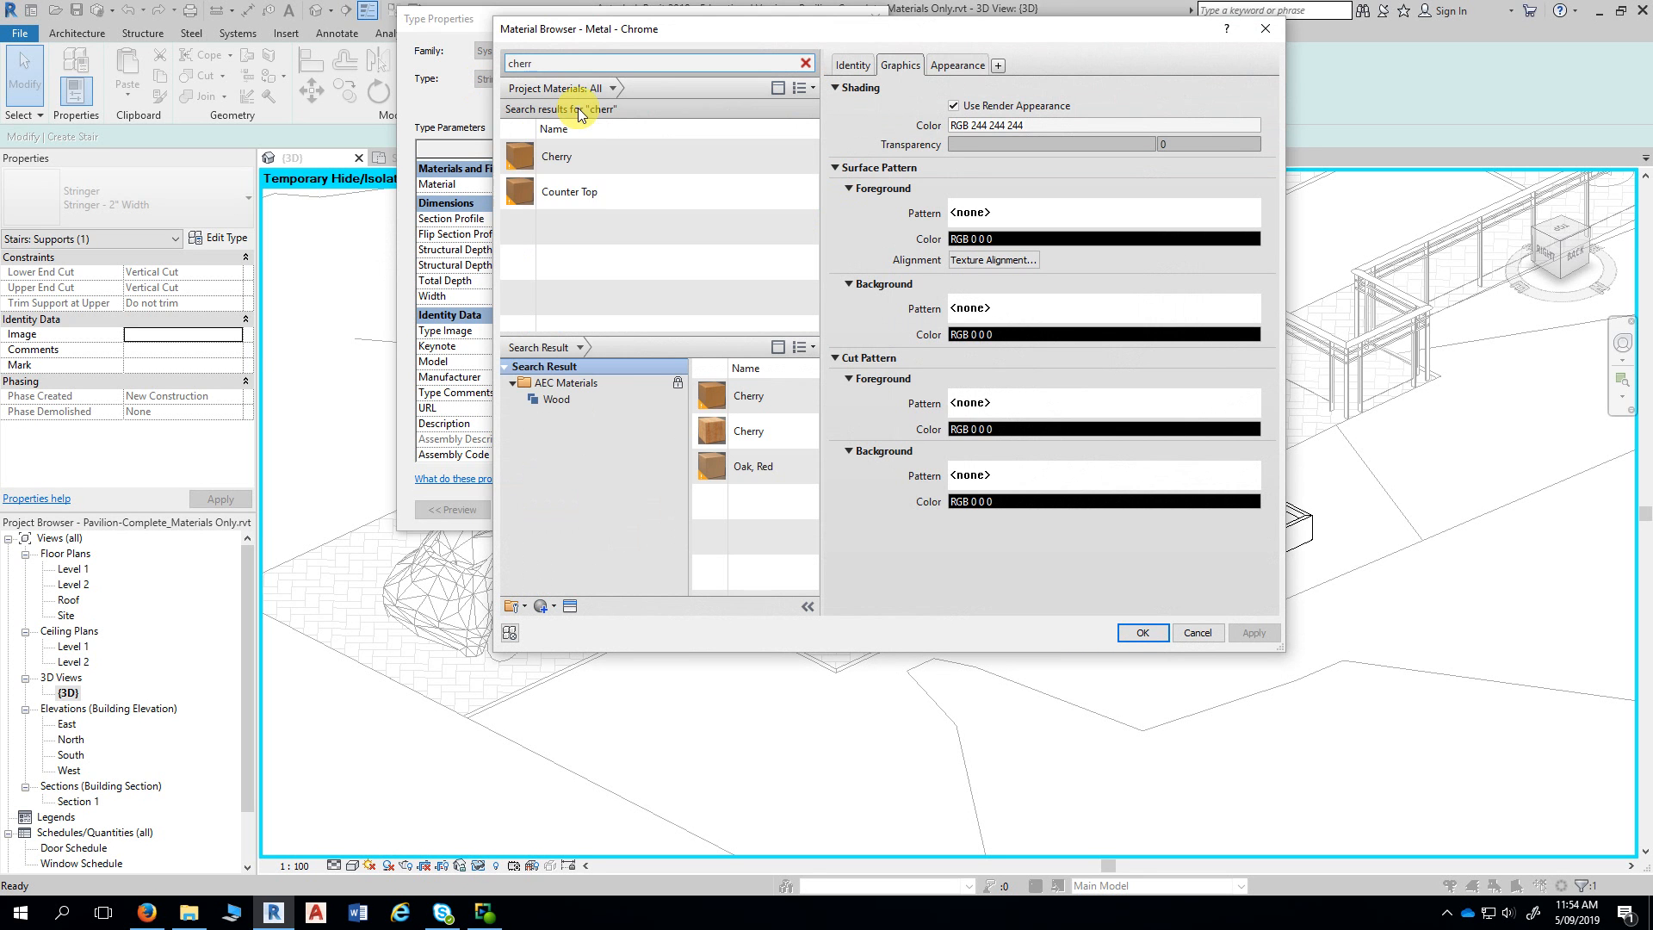
left_click(592, 160)
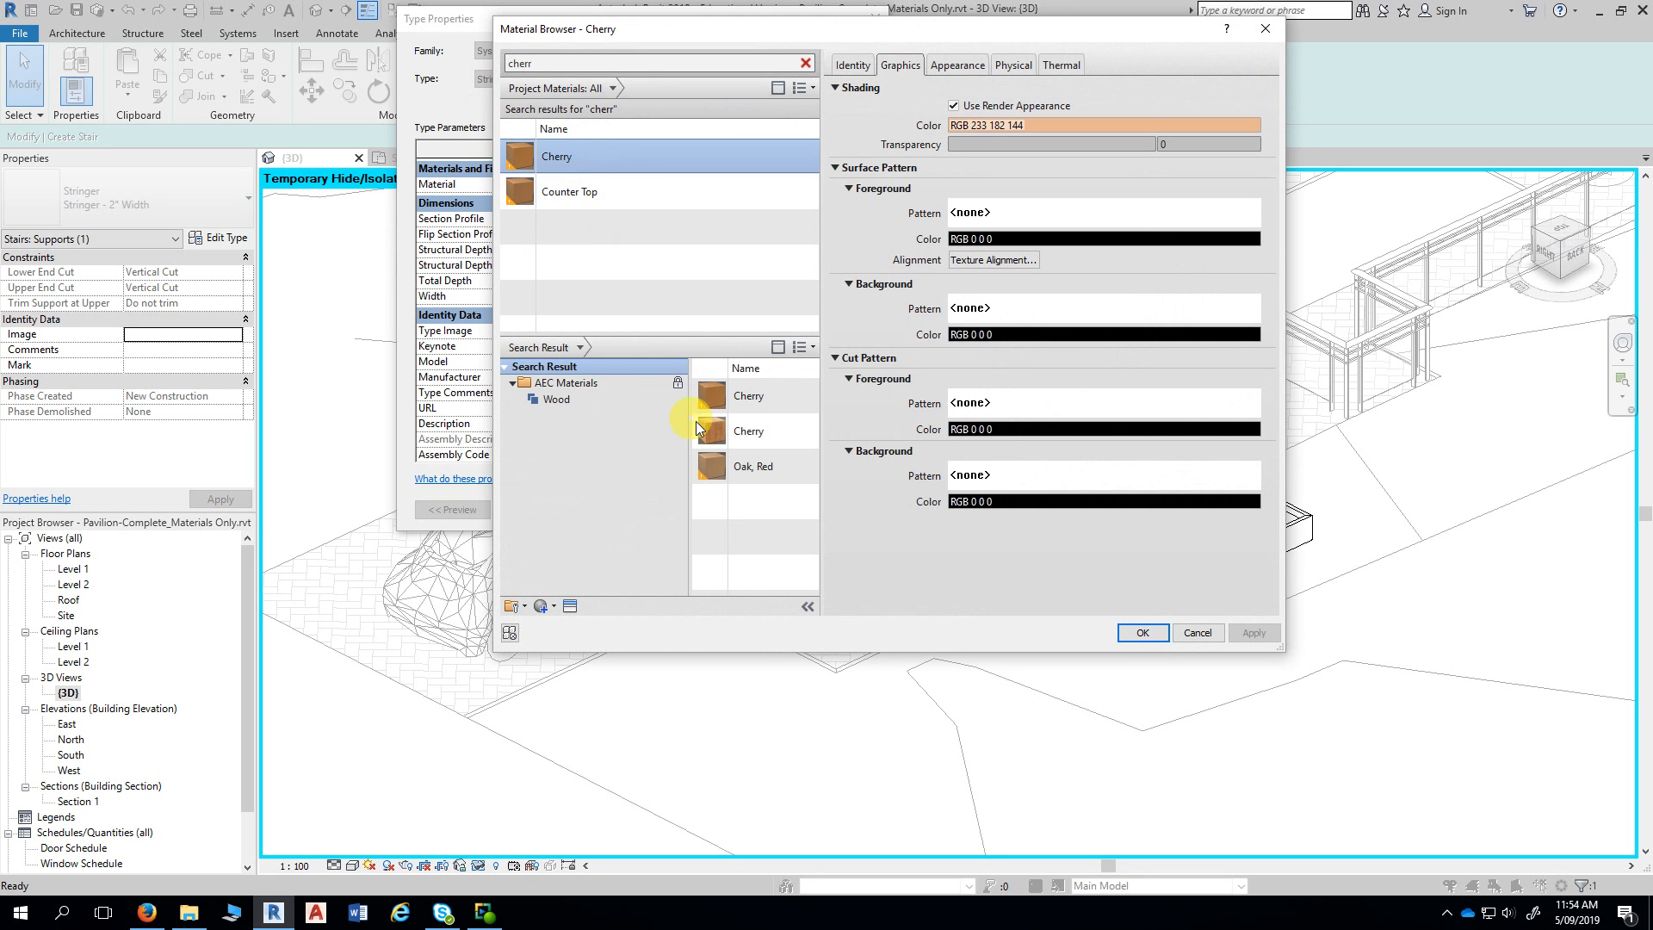
left_click(1142, 633)
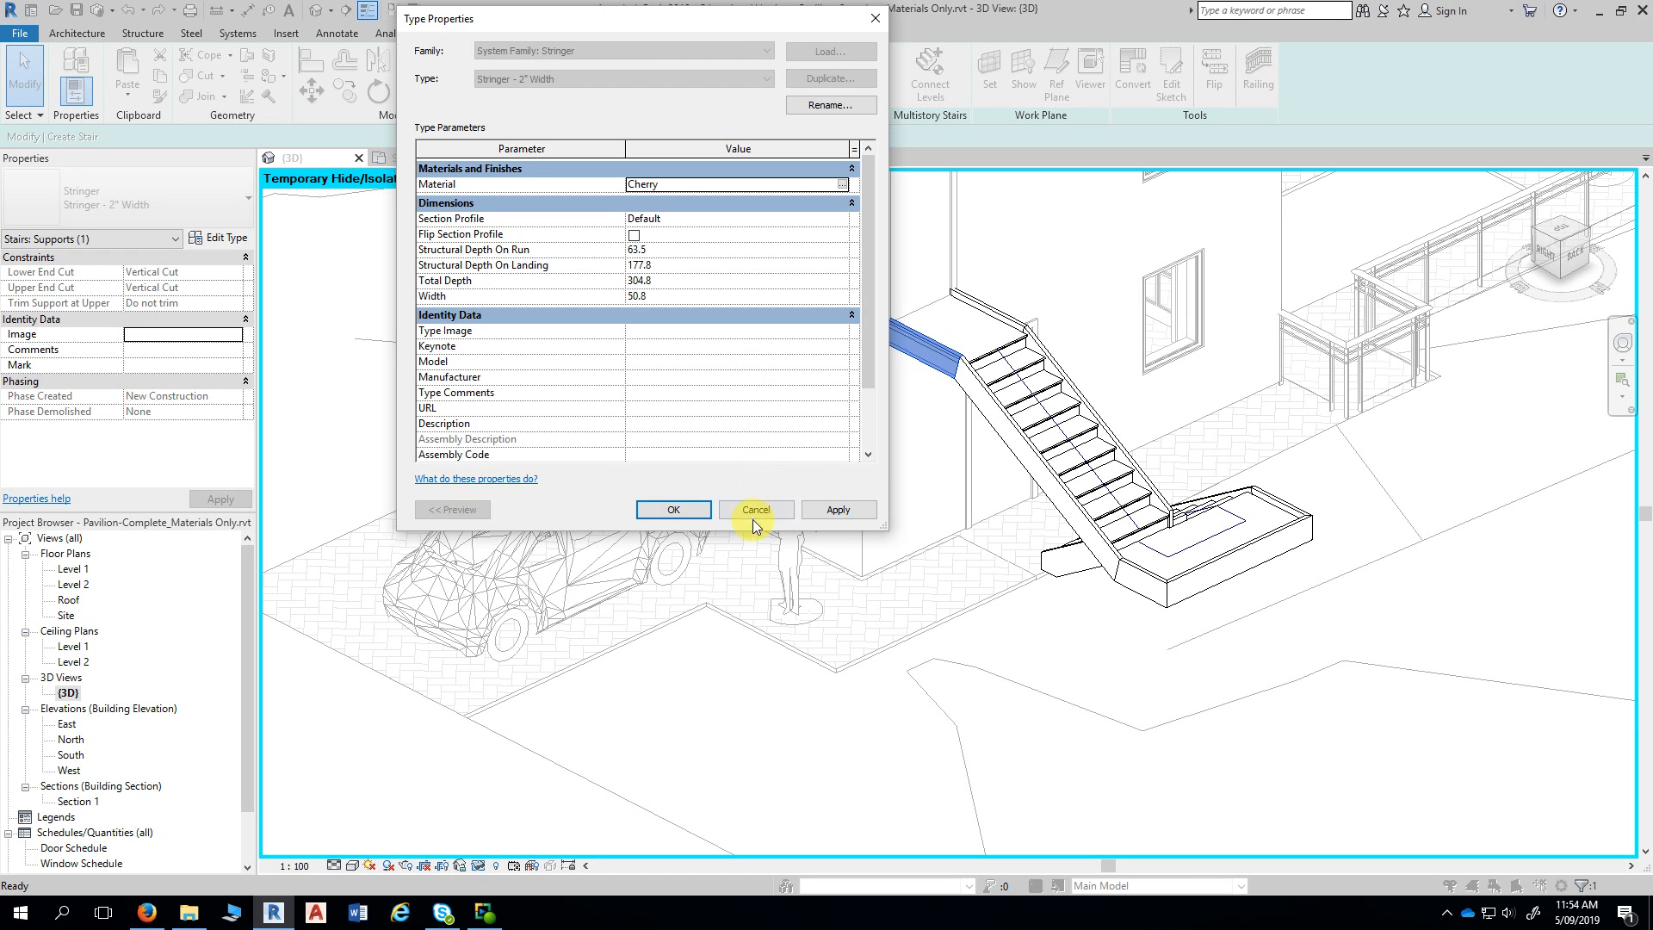
left_click(673, 509)
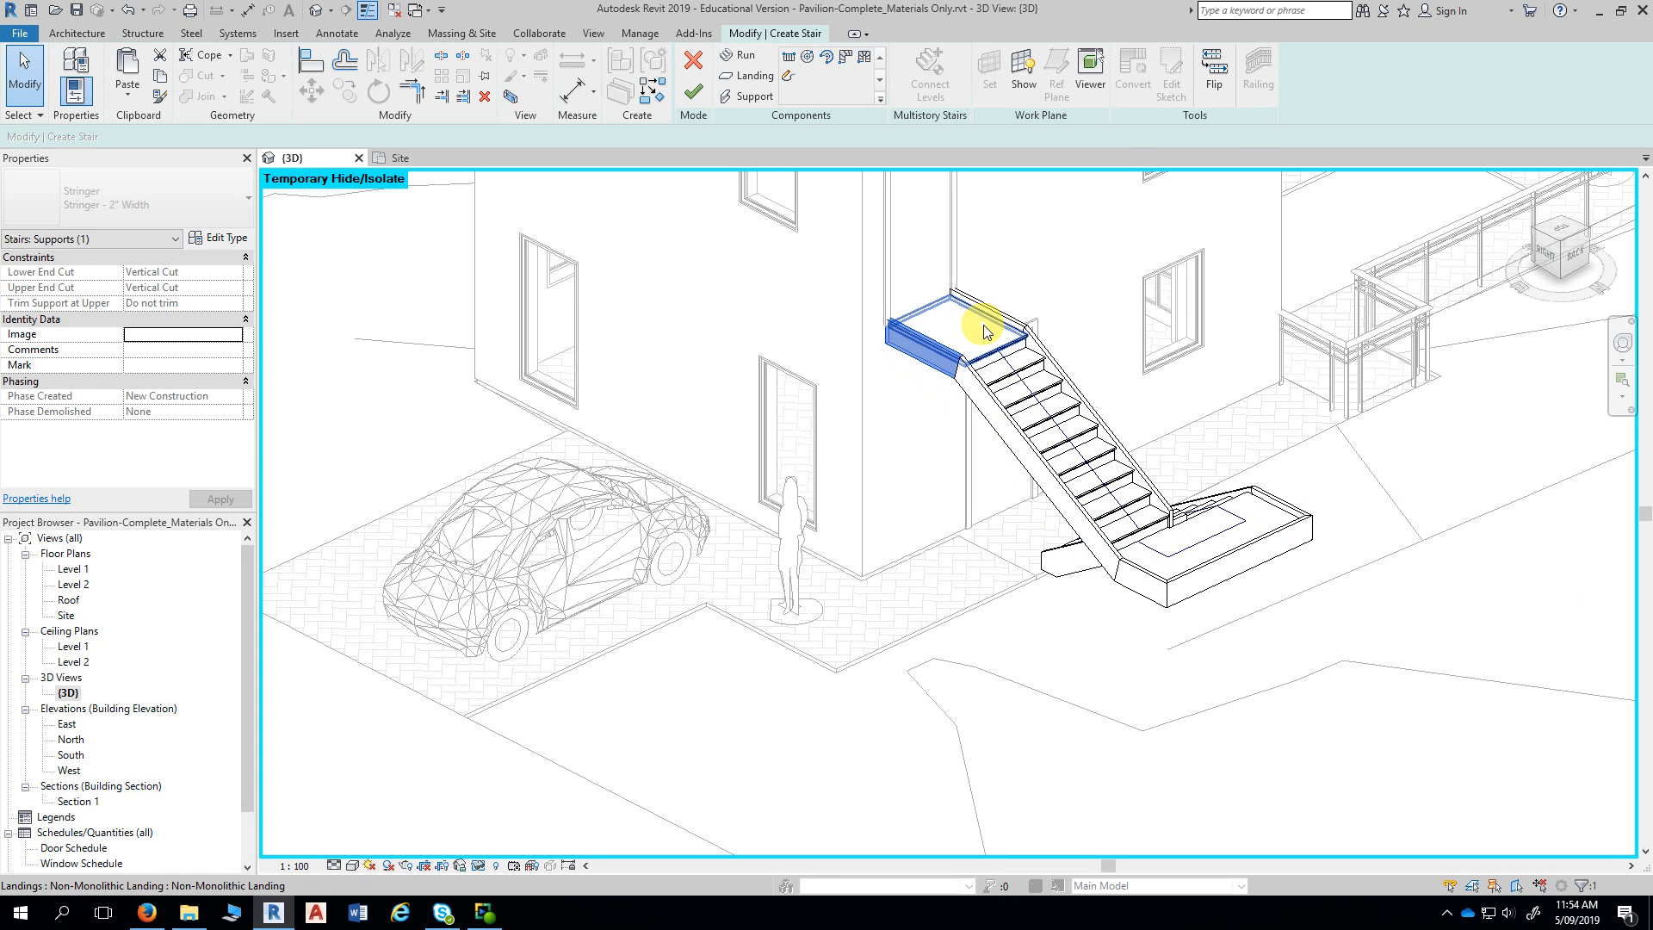
- Set the tread material of the upper stair run's type to Cherry
left_click(1000, 373)
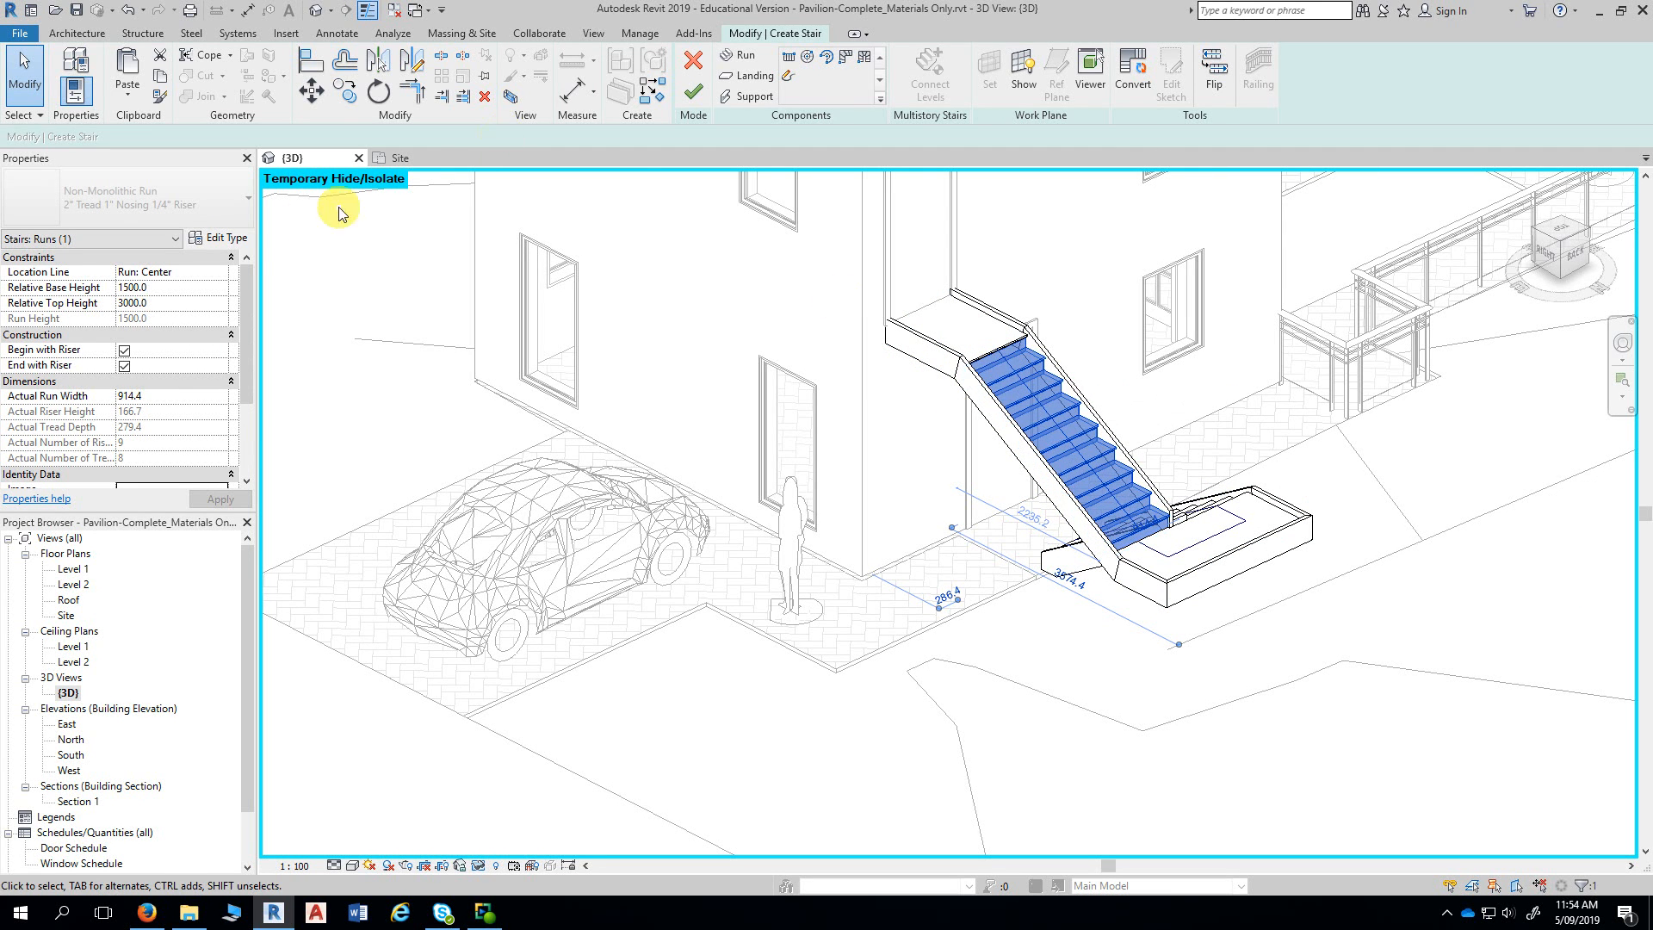
left_click(219, 241)
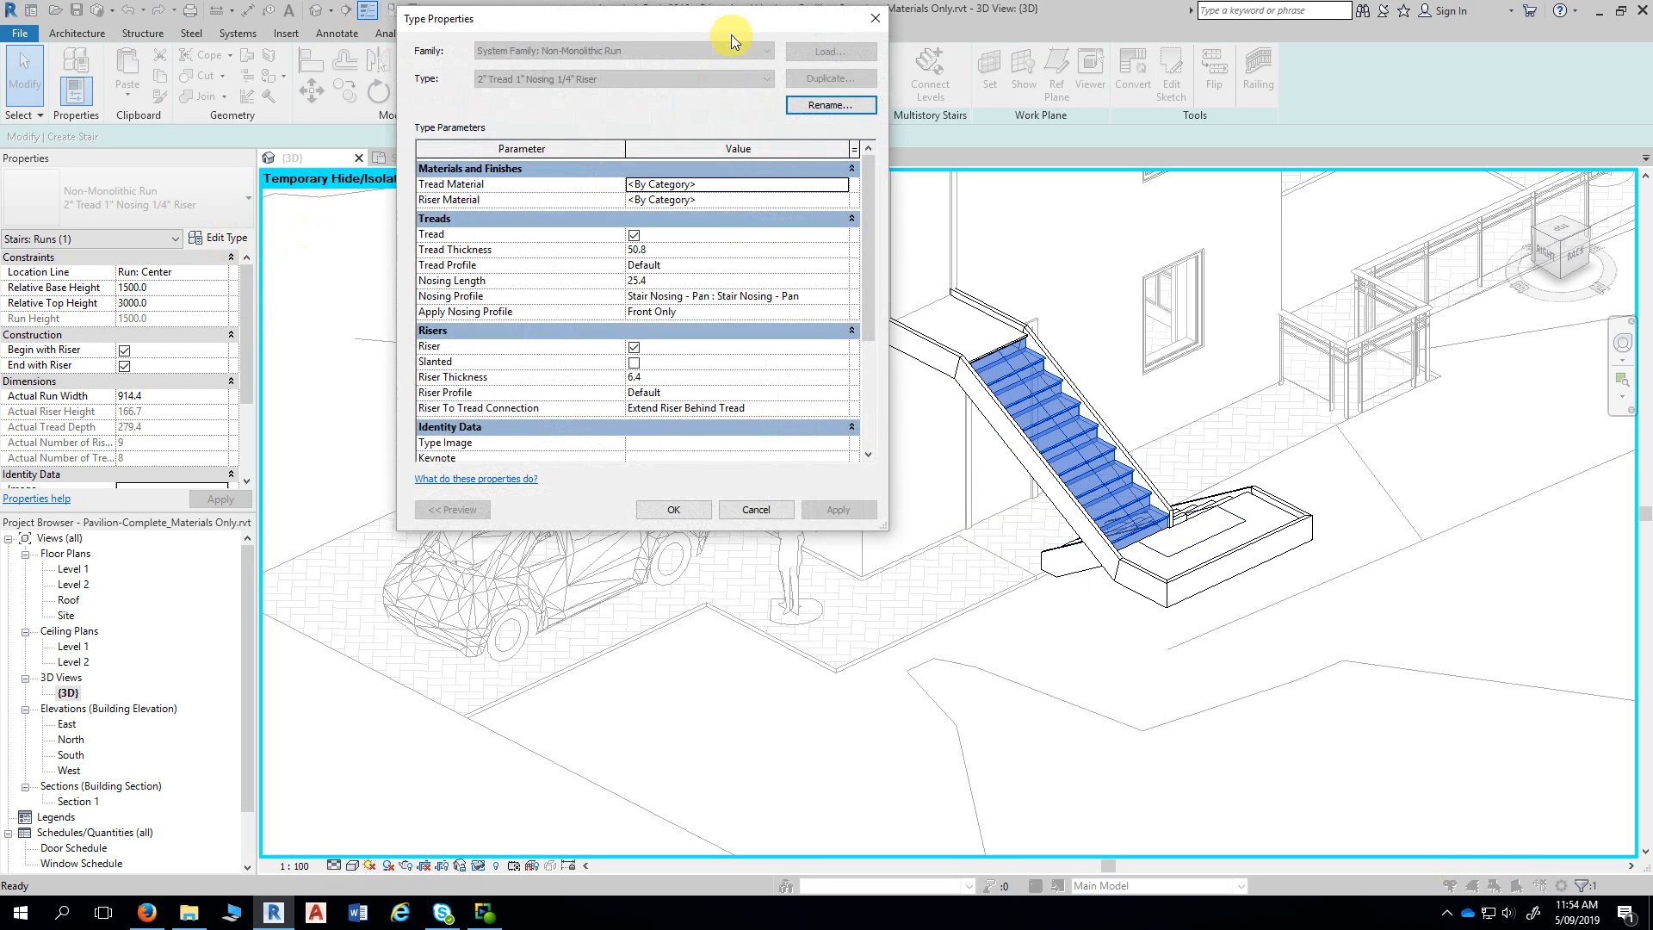
left_click_drag(757, 21, 788, 15)
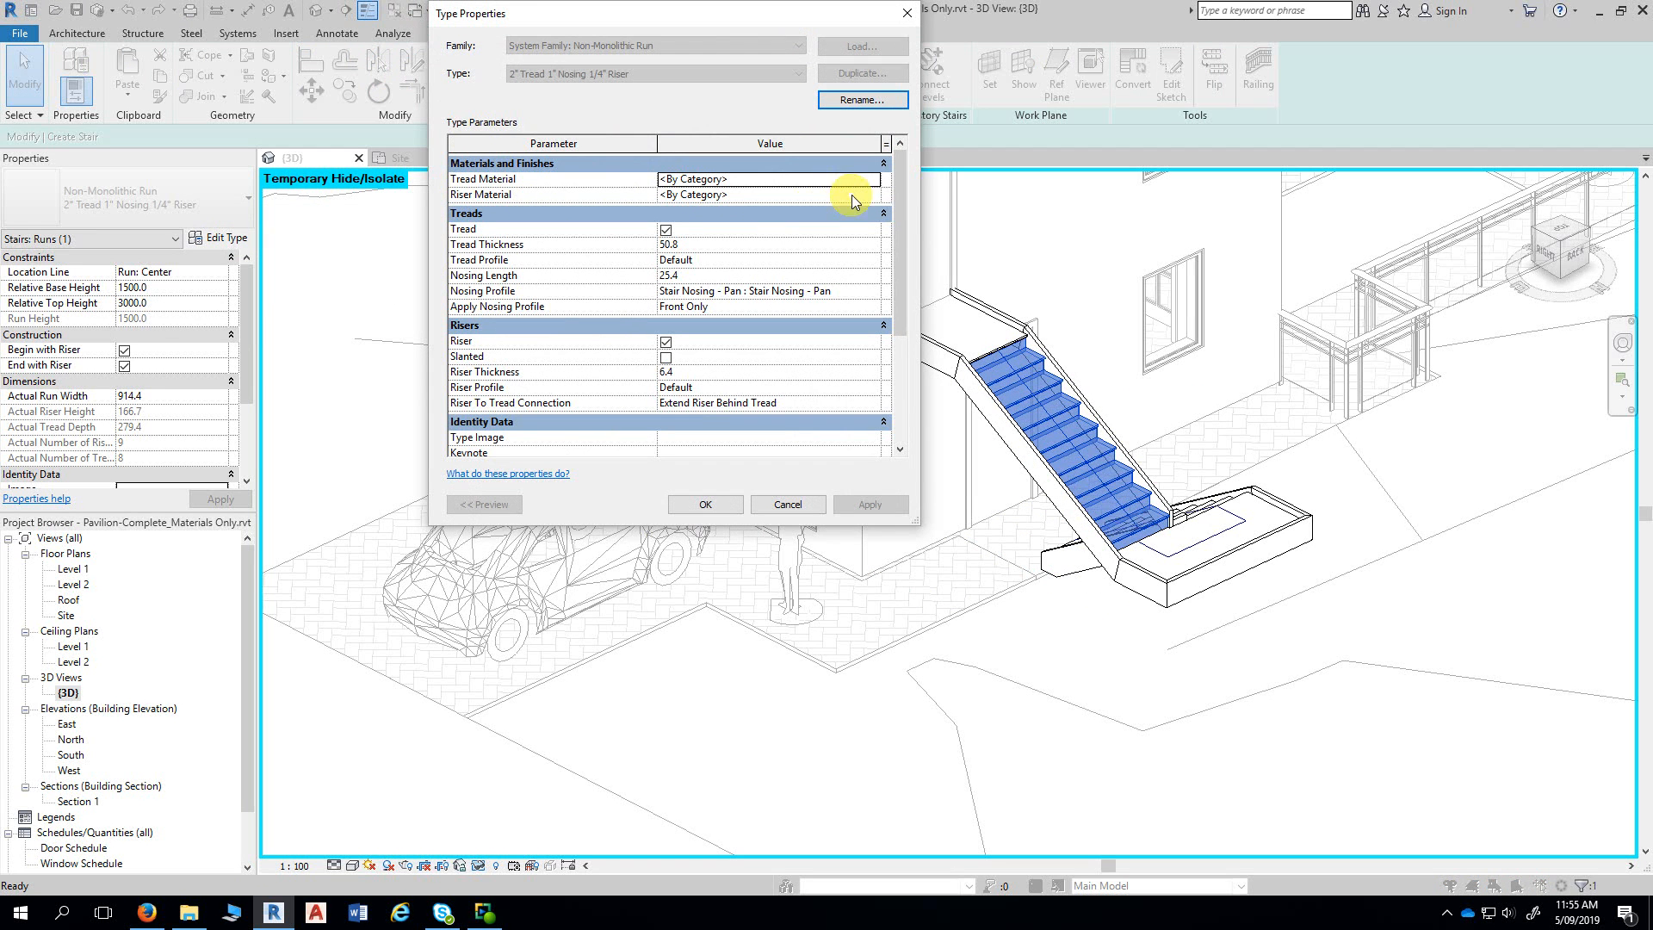
left_click(874, 179)
left_click(875, 179)
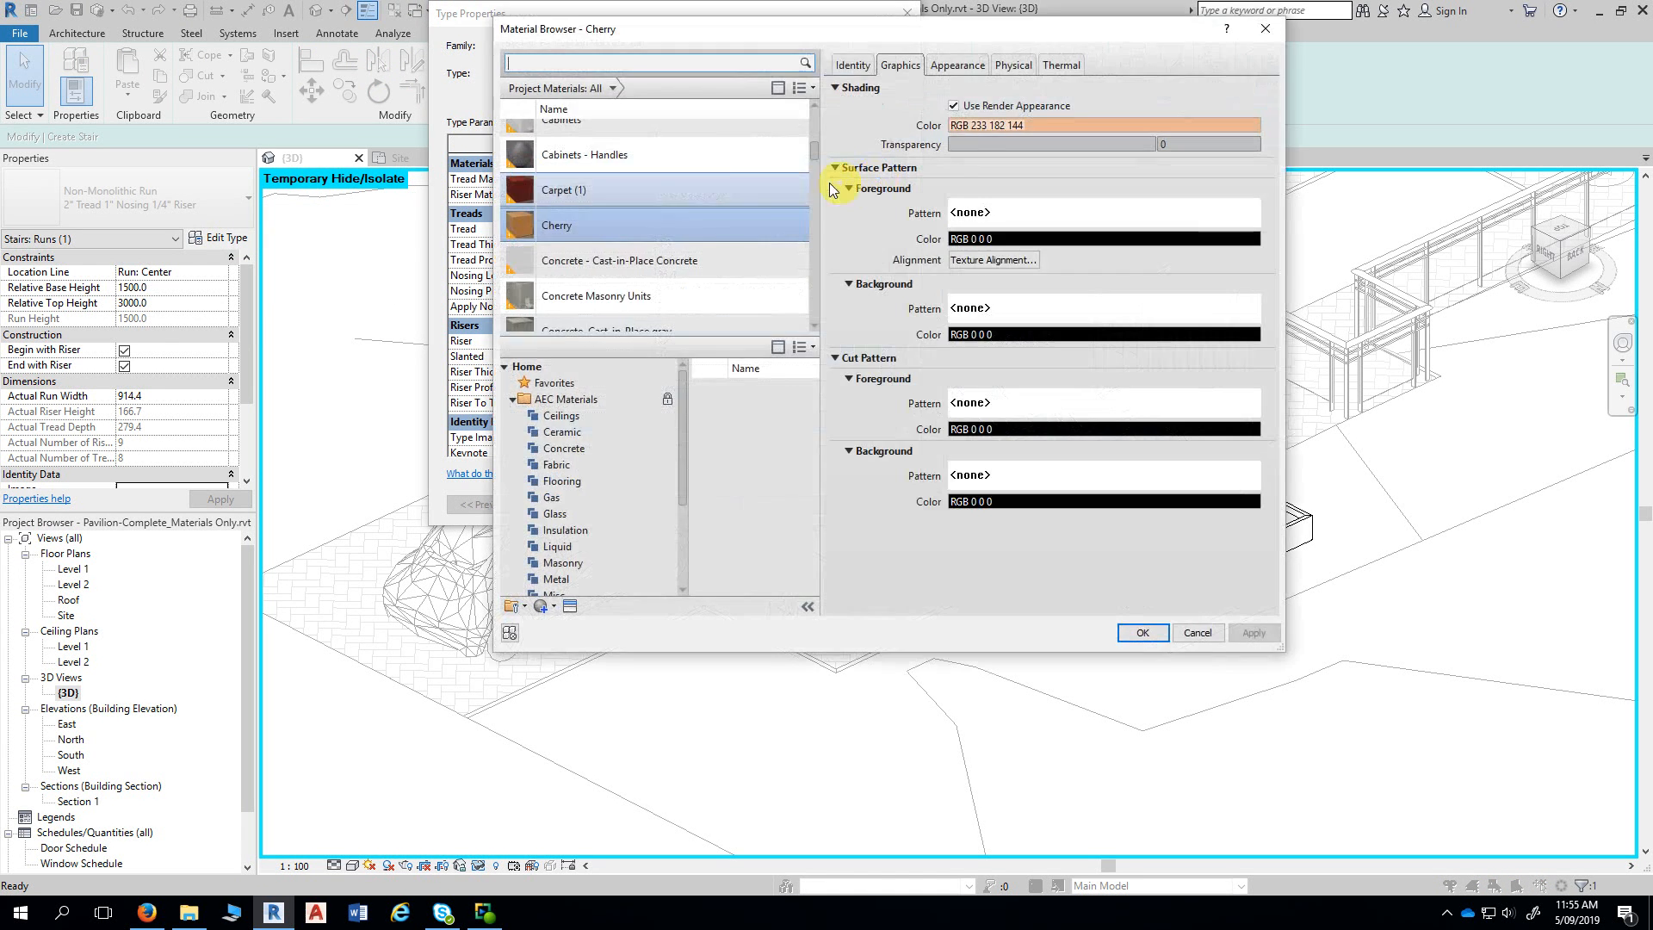
left_click(601, 248)
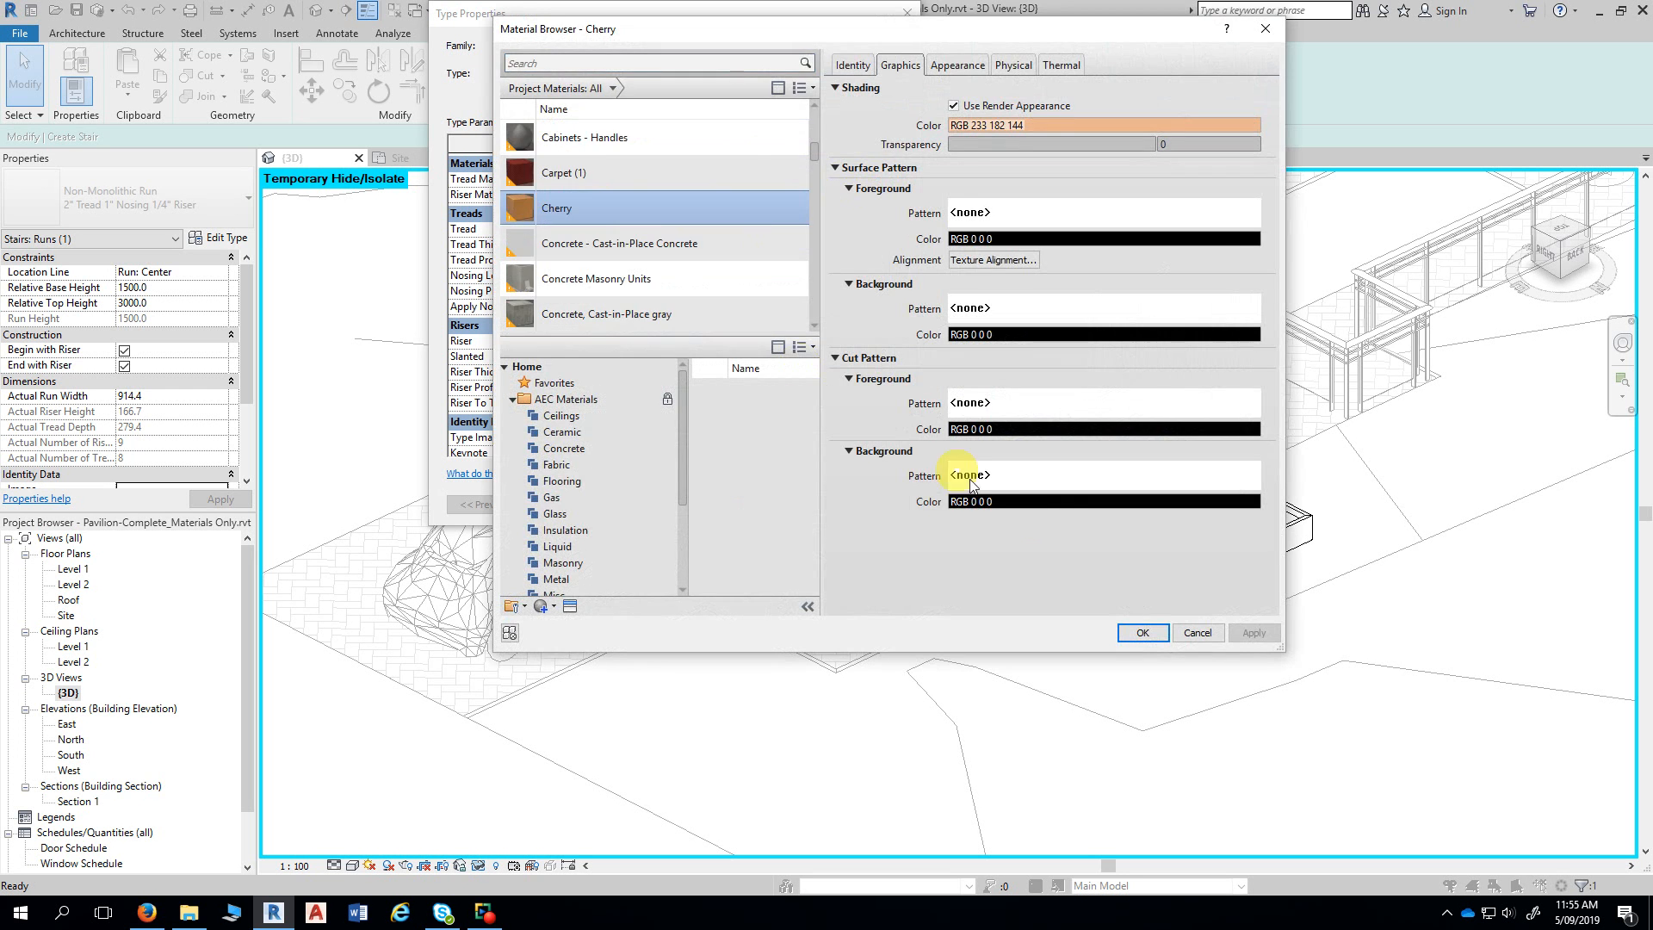
left_click(1143, 633)
- Set the riser material of the same run type to Cherry
left_click(875, 195)
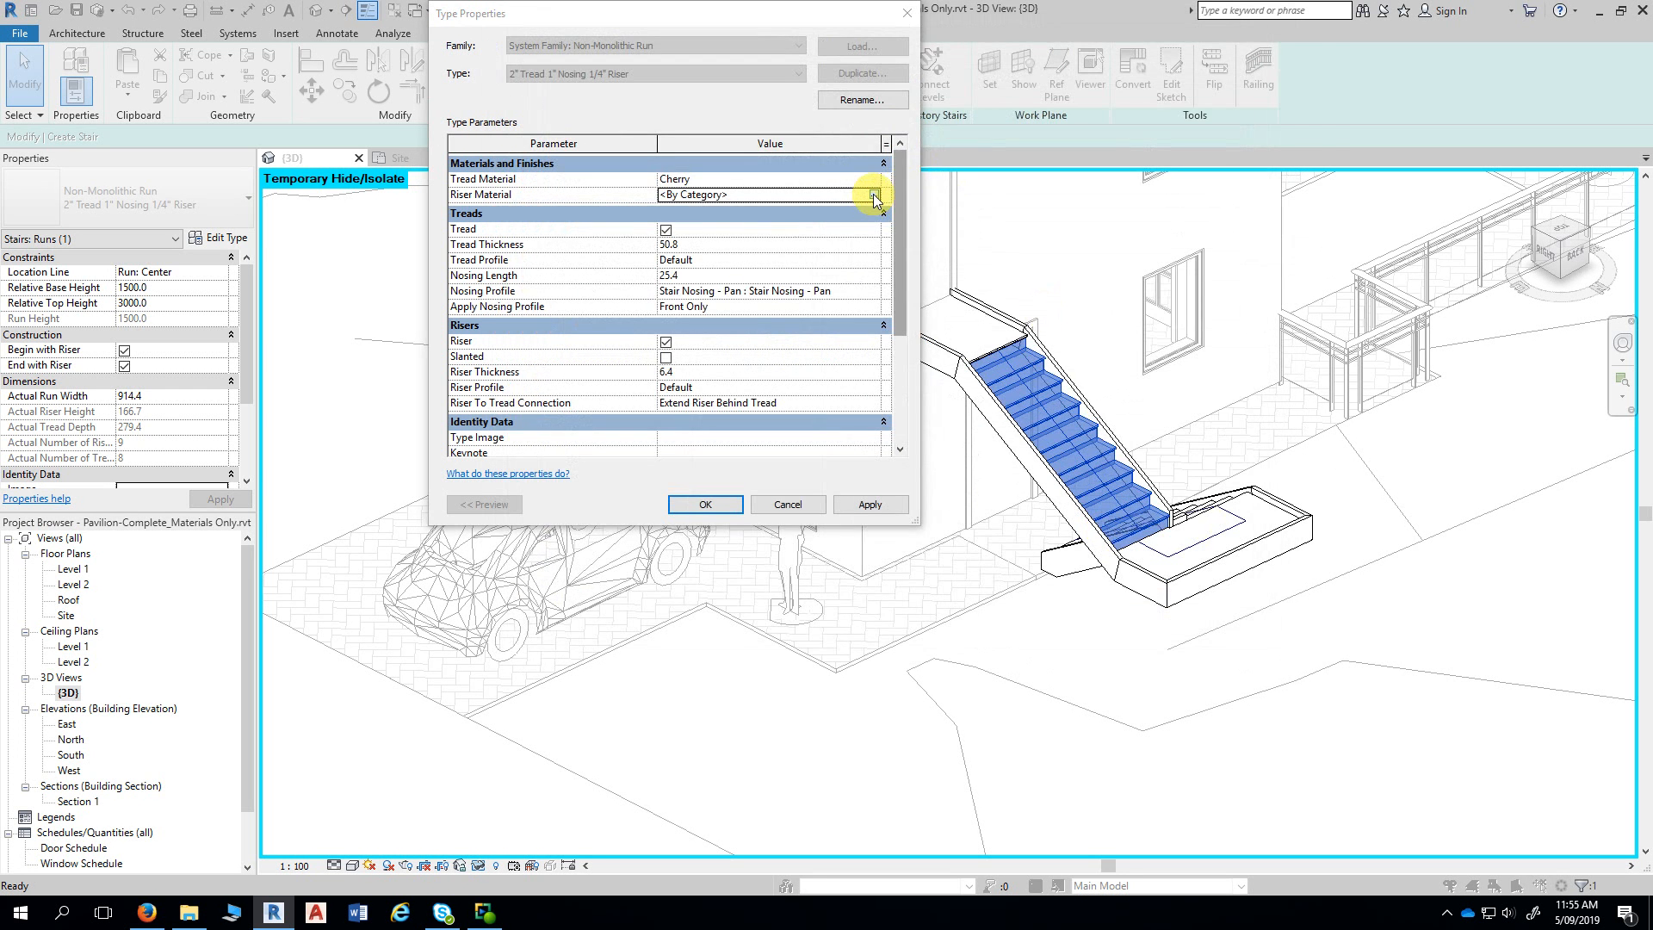
left_click(875, 195)
left_click(608, 233)
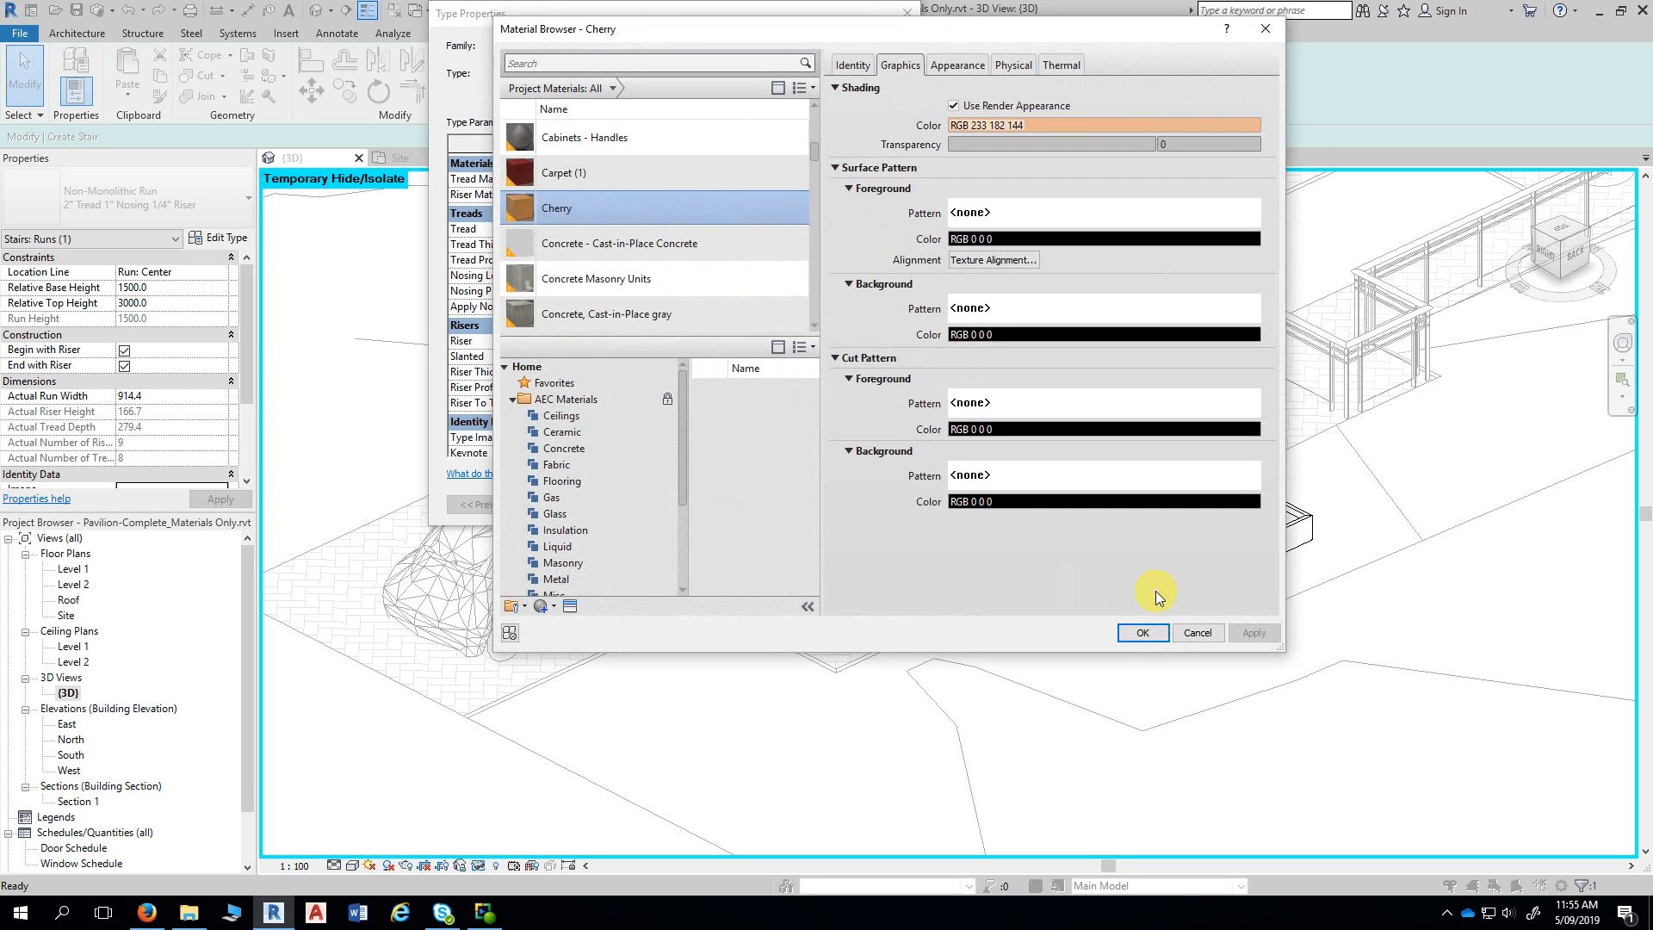
left_click(1142, 633)
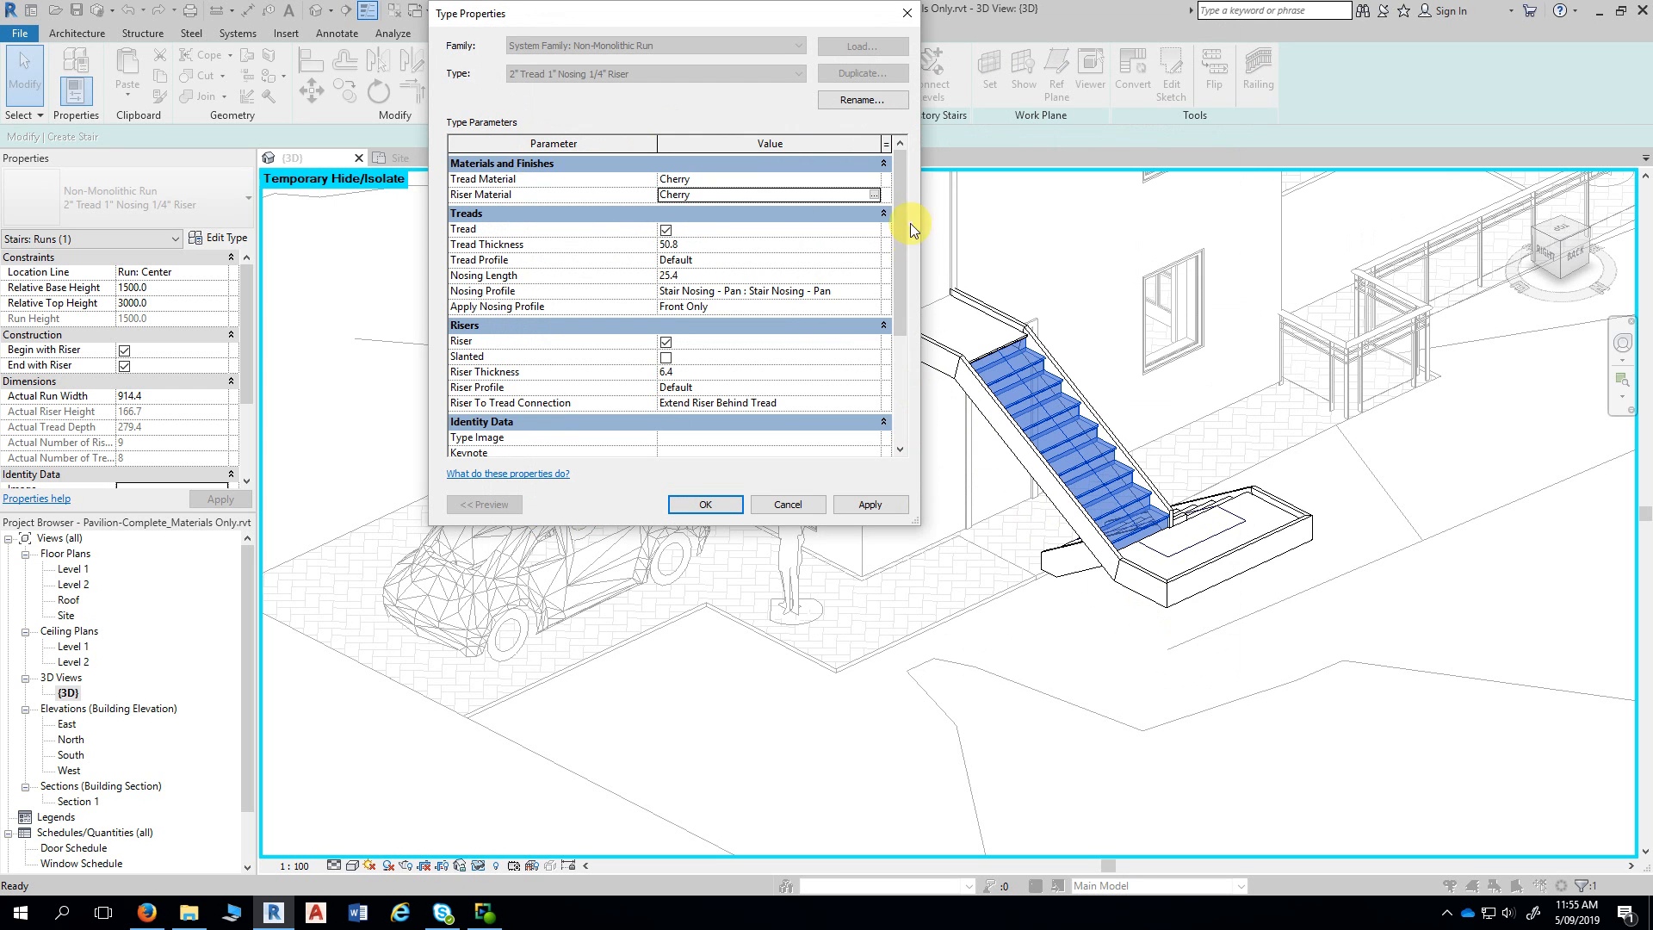
- Switch off the risers in the upper run's type and apply the change to the stair
left_click_drag(902, 212, 905, 255)
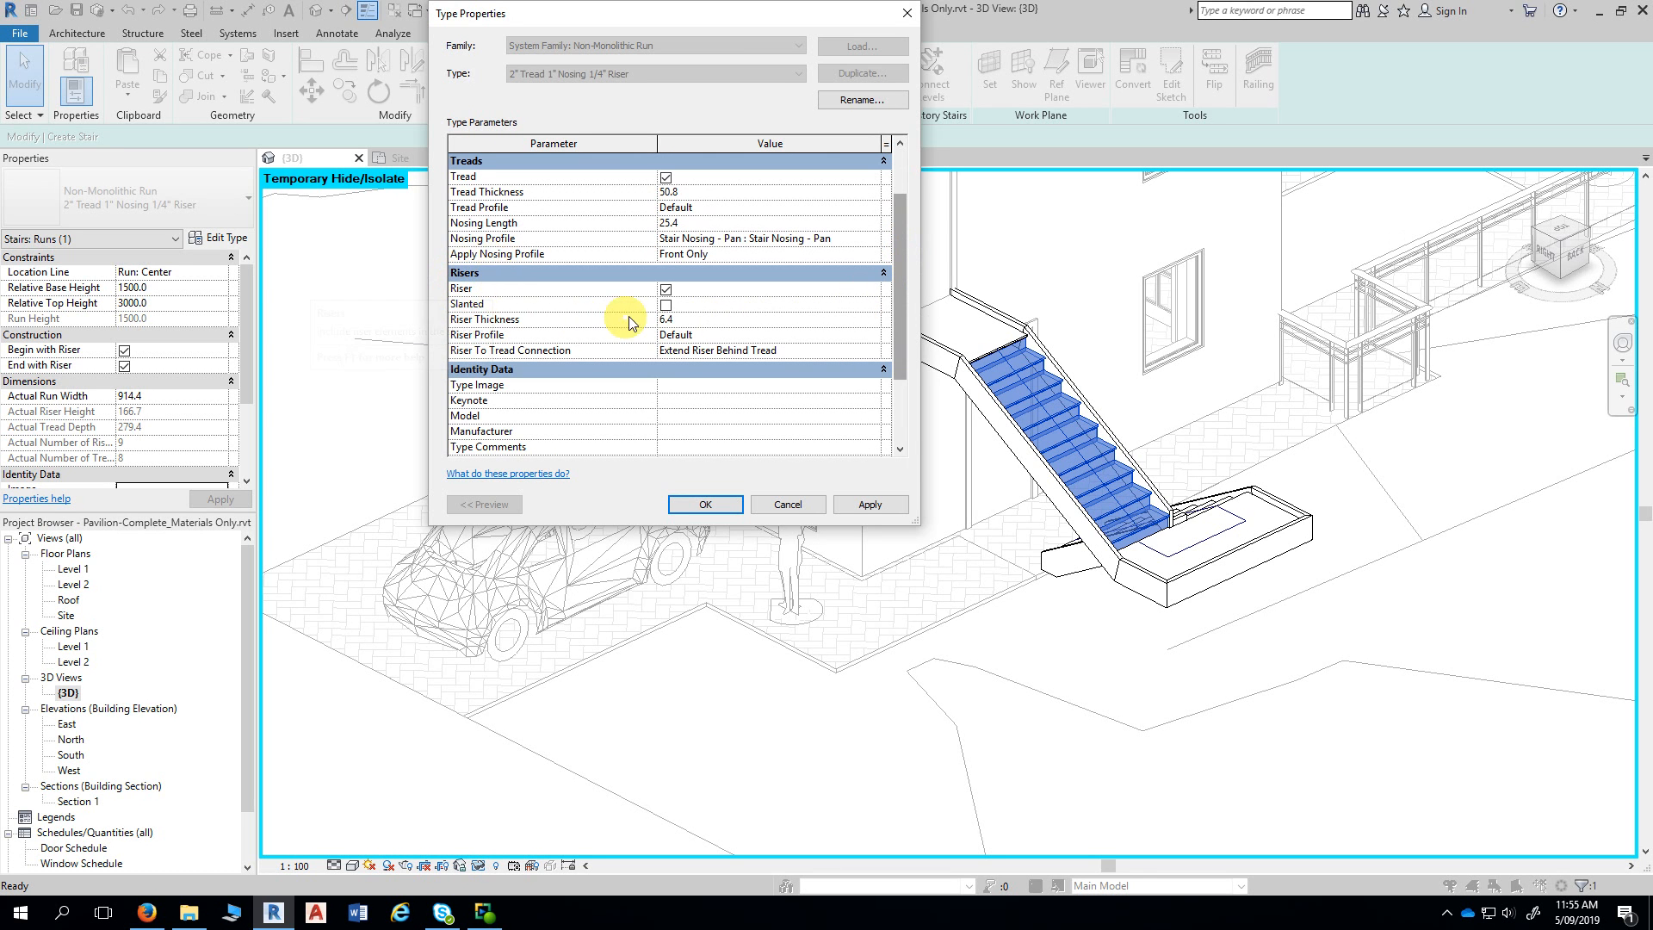
left_click(666, 290)
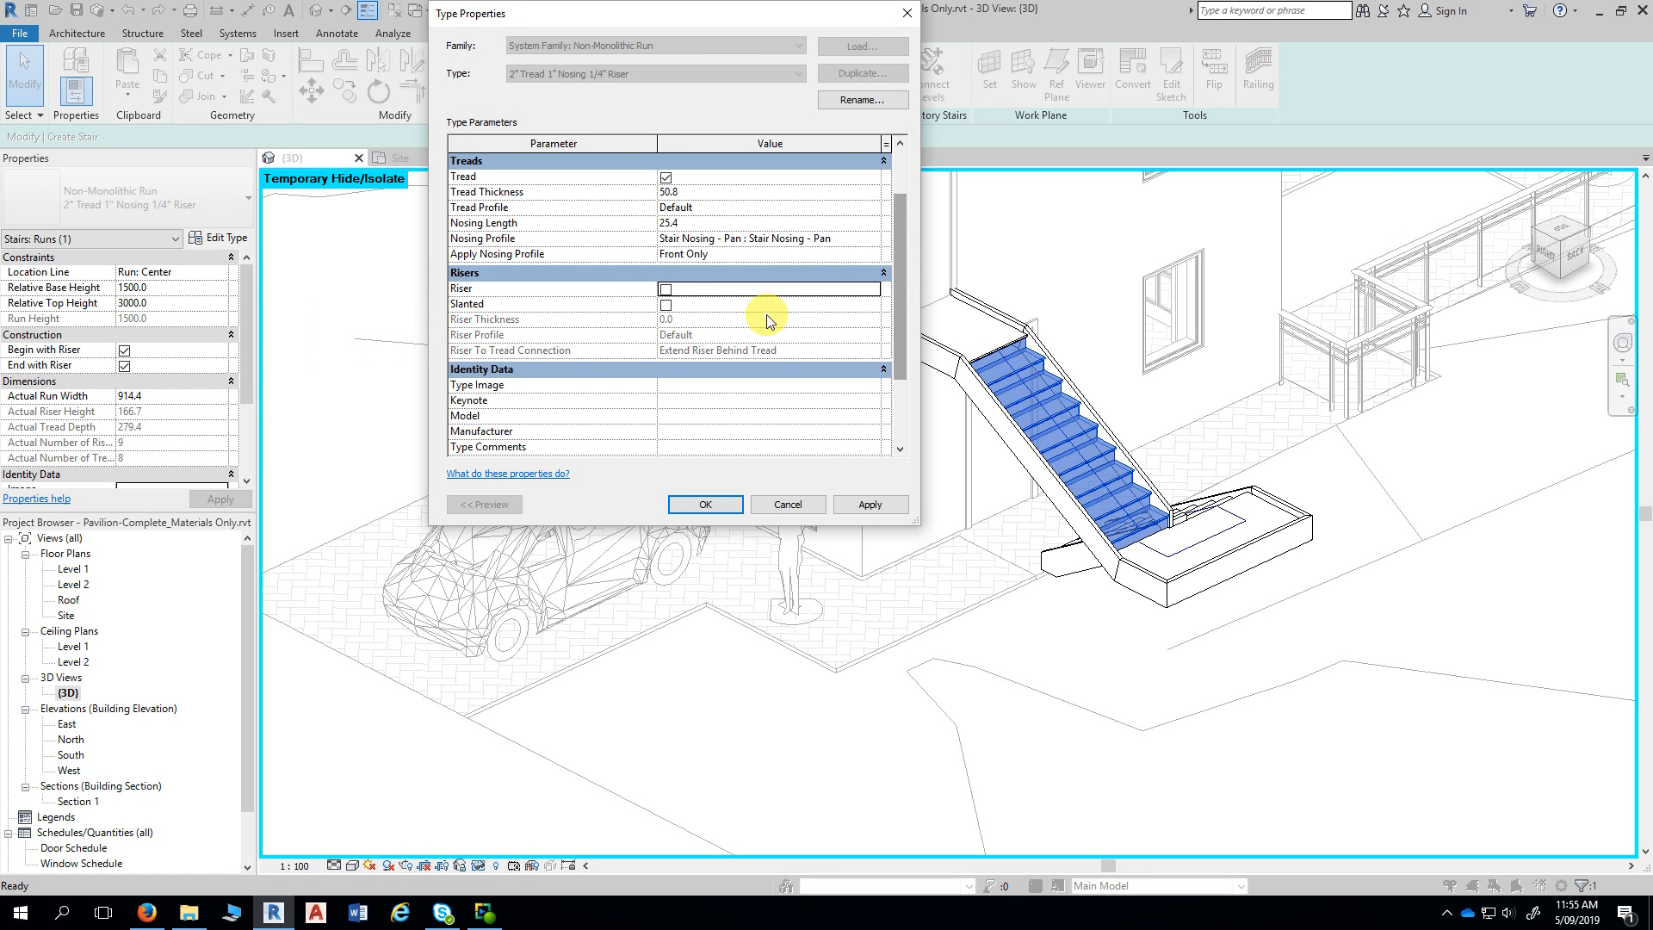
left_click(870, 505)
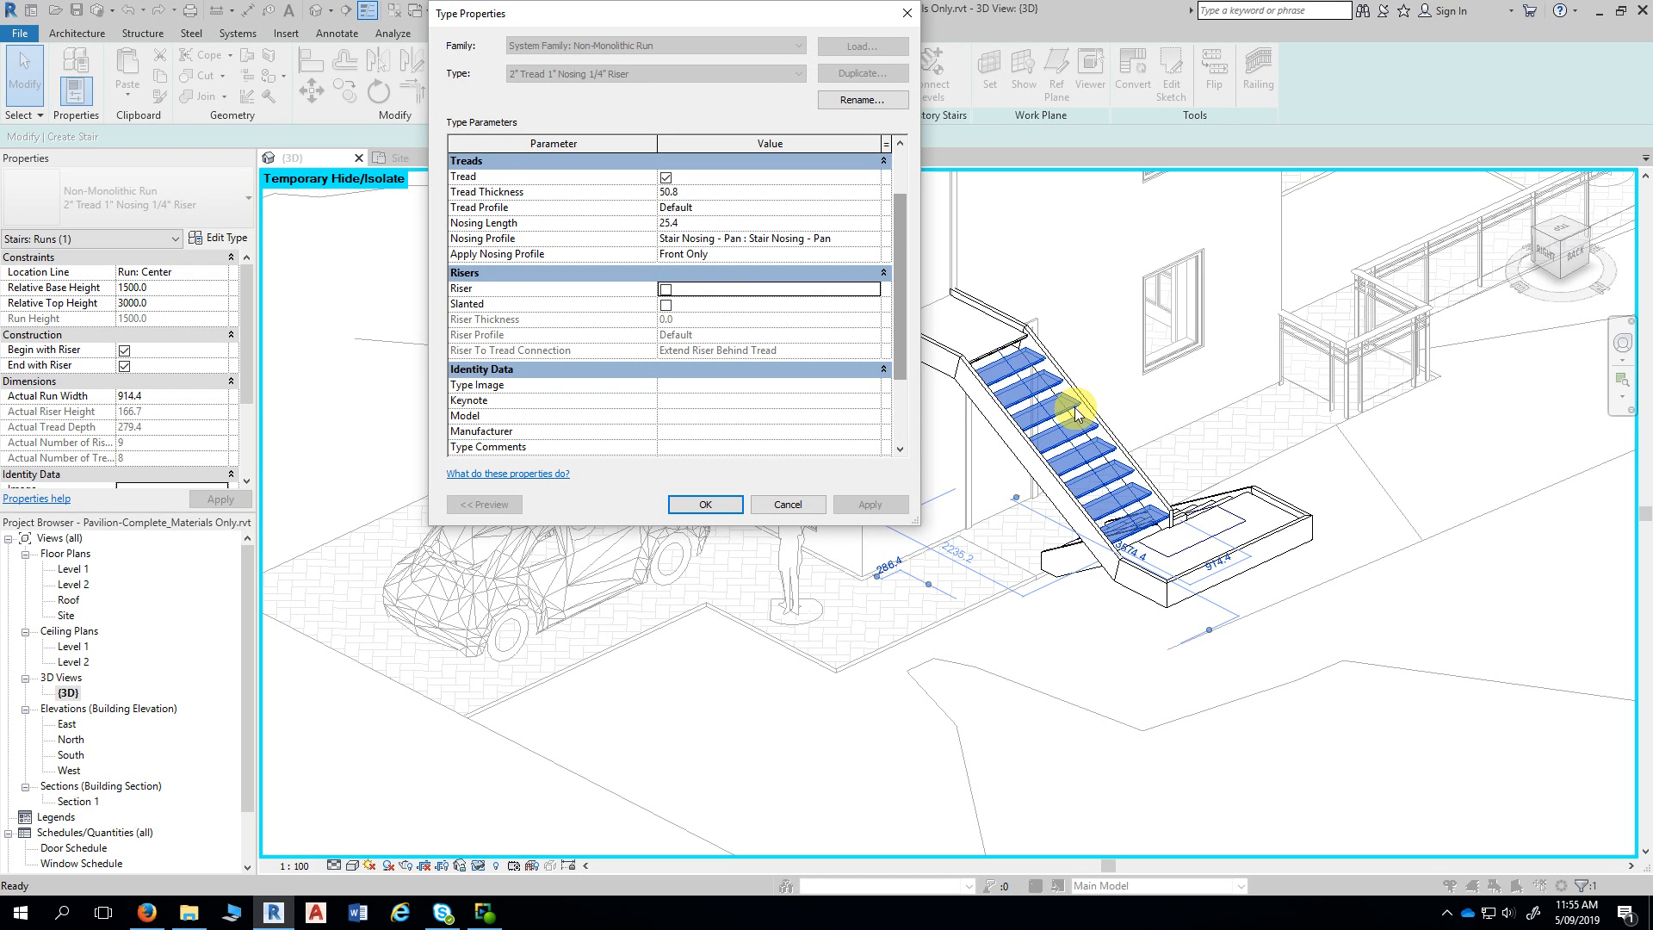
- Turn the upper run's risers back on and accept the run type's properties, leaving the run deselected
left_click(664, 290)
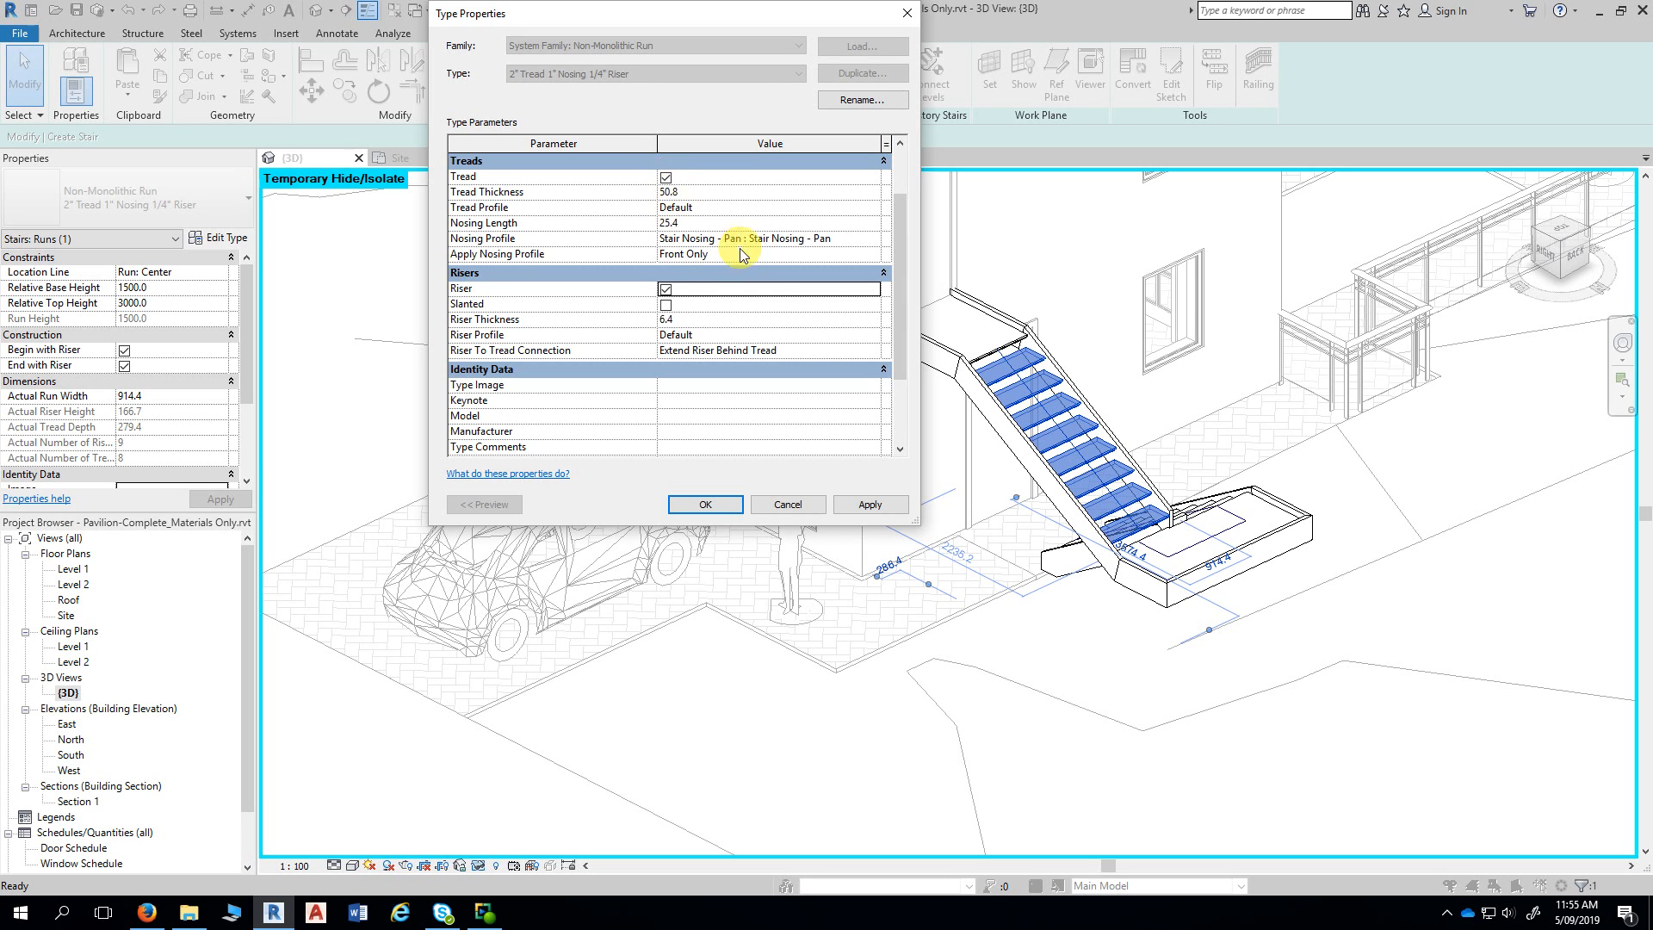
scroll(769, 312, "up", 1)
scroll(768, 311, "up", 1)
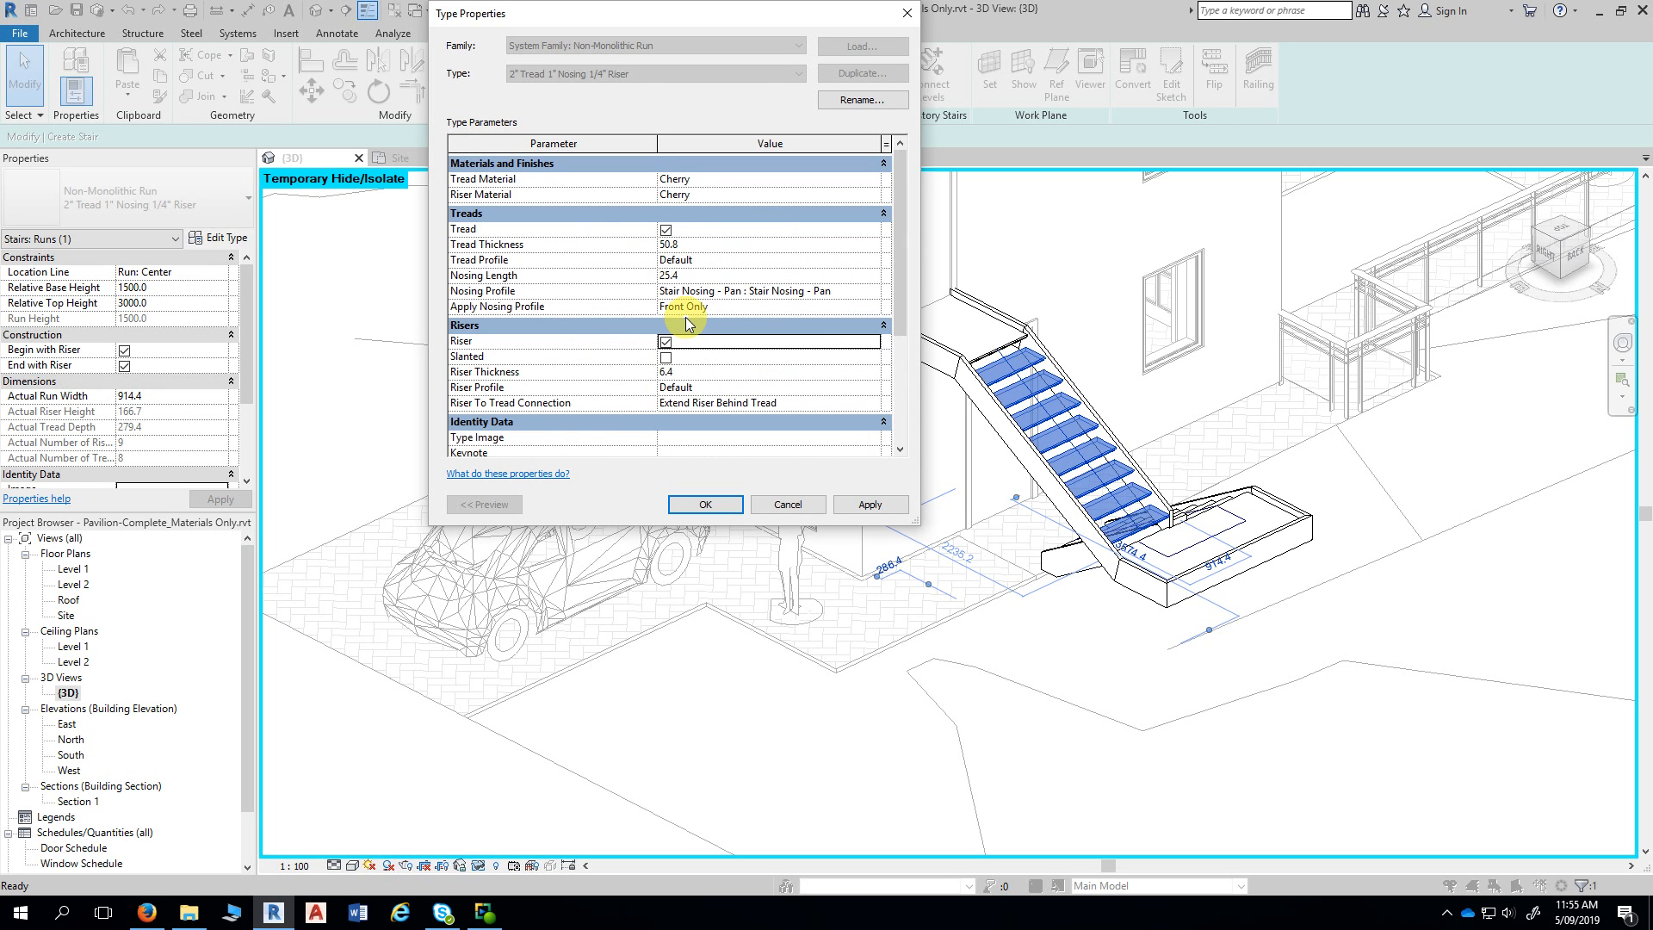
left_click(873, 506)
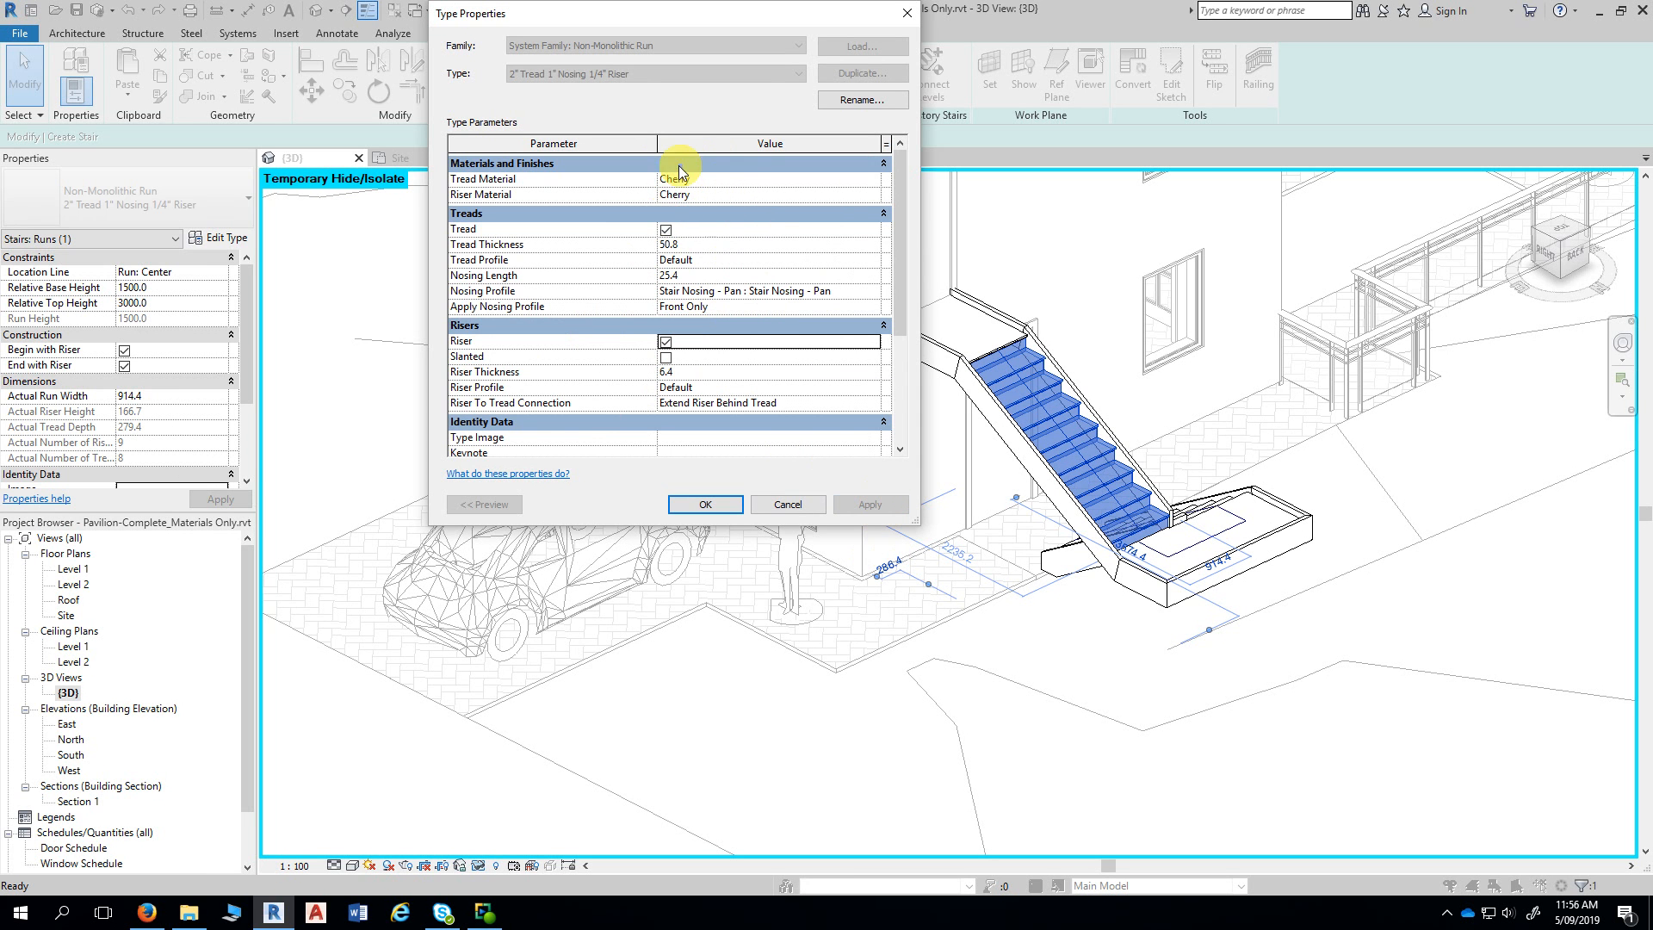
left_click(703, 504)
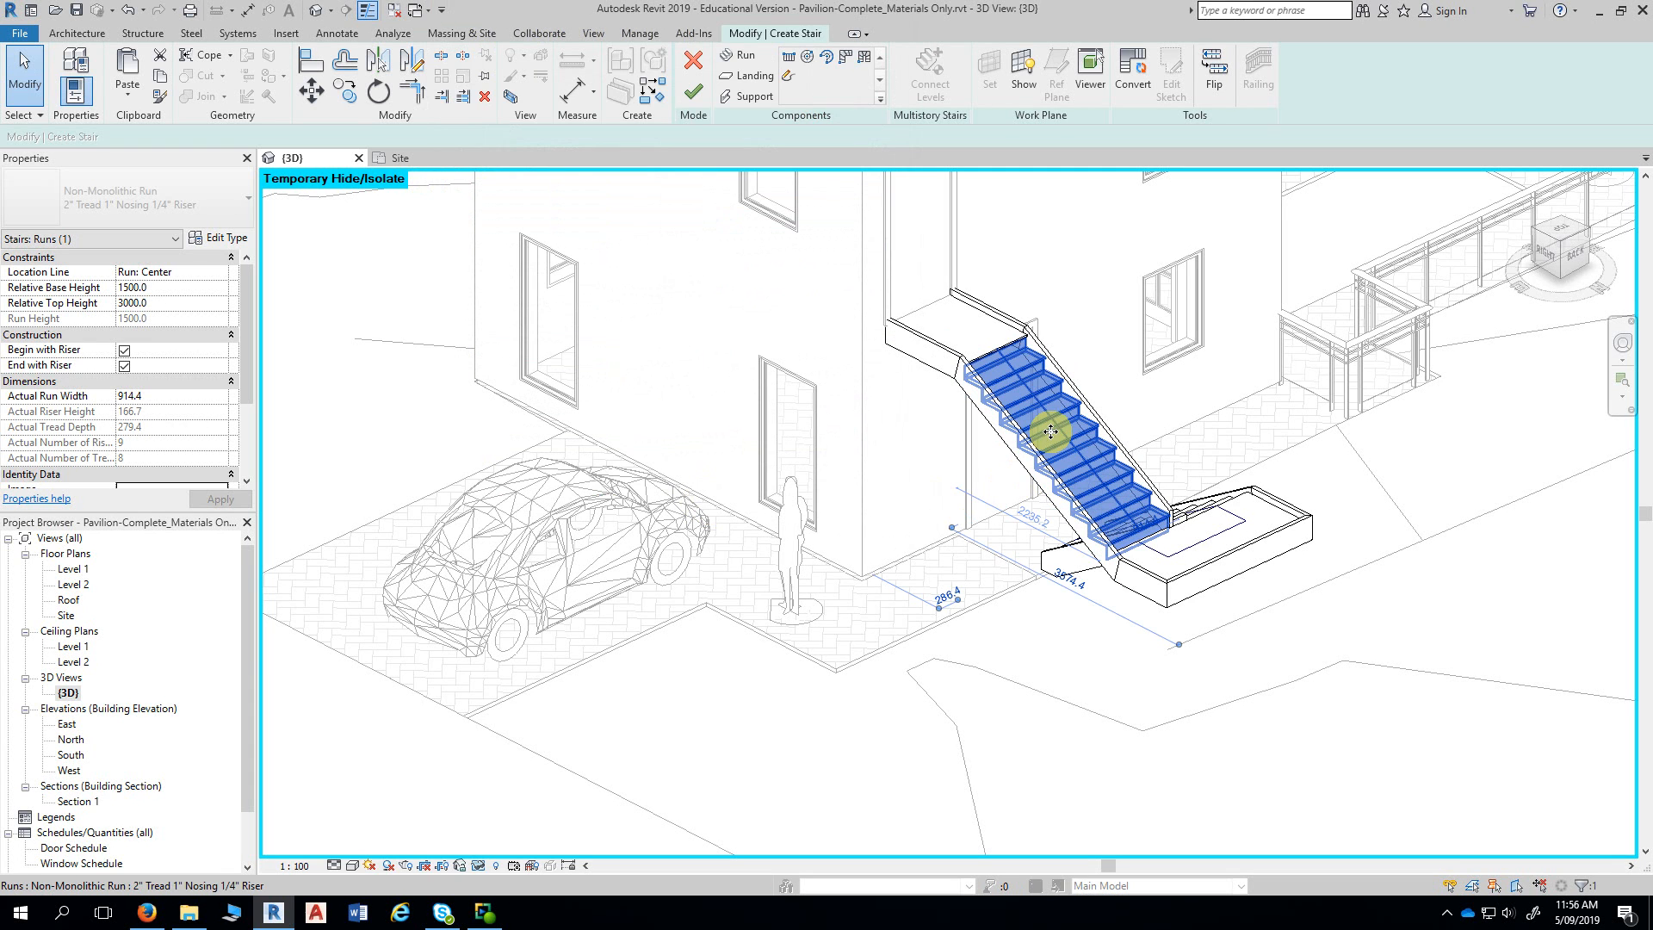
left_click_drag(1051, 431, 1192, 518)
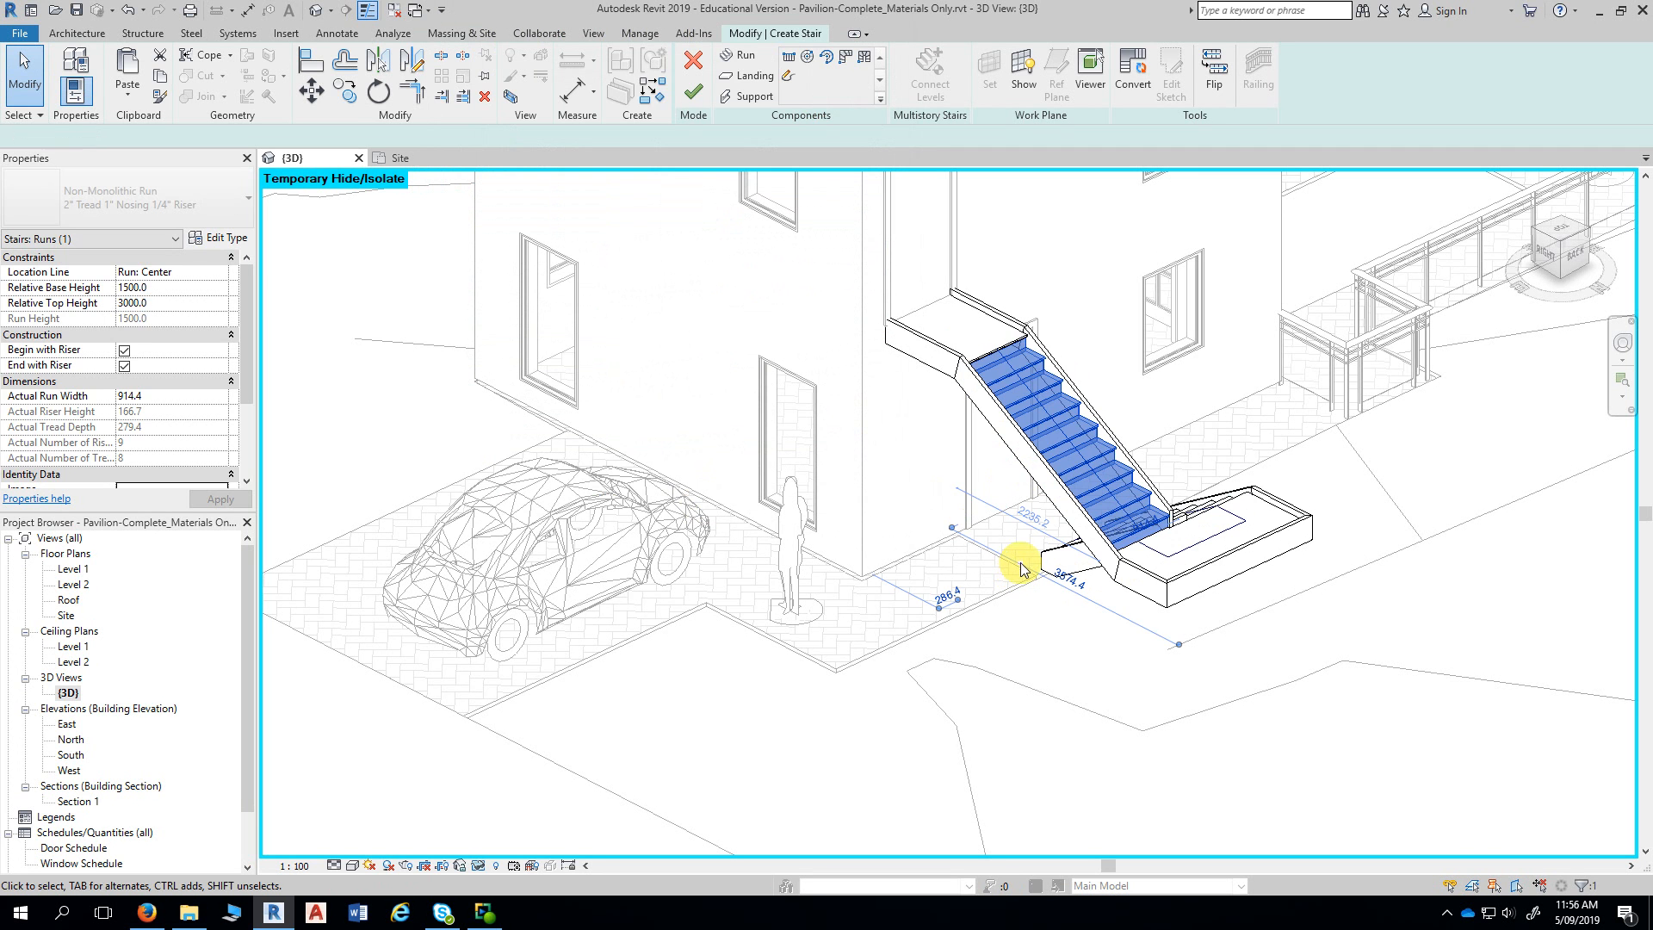
left_click(1021, 571)
- Examine the type properties of the upper landing and the intermediate landing without changing them
left_click(979, 342)
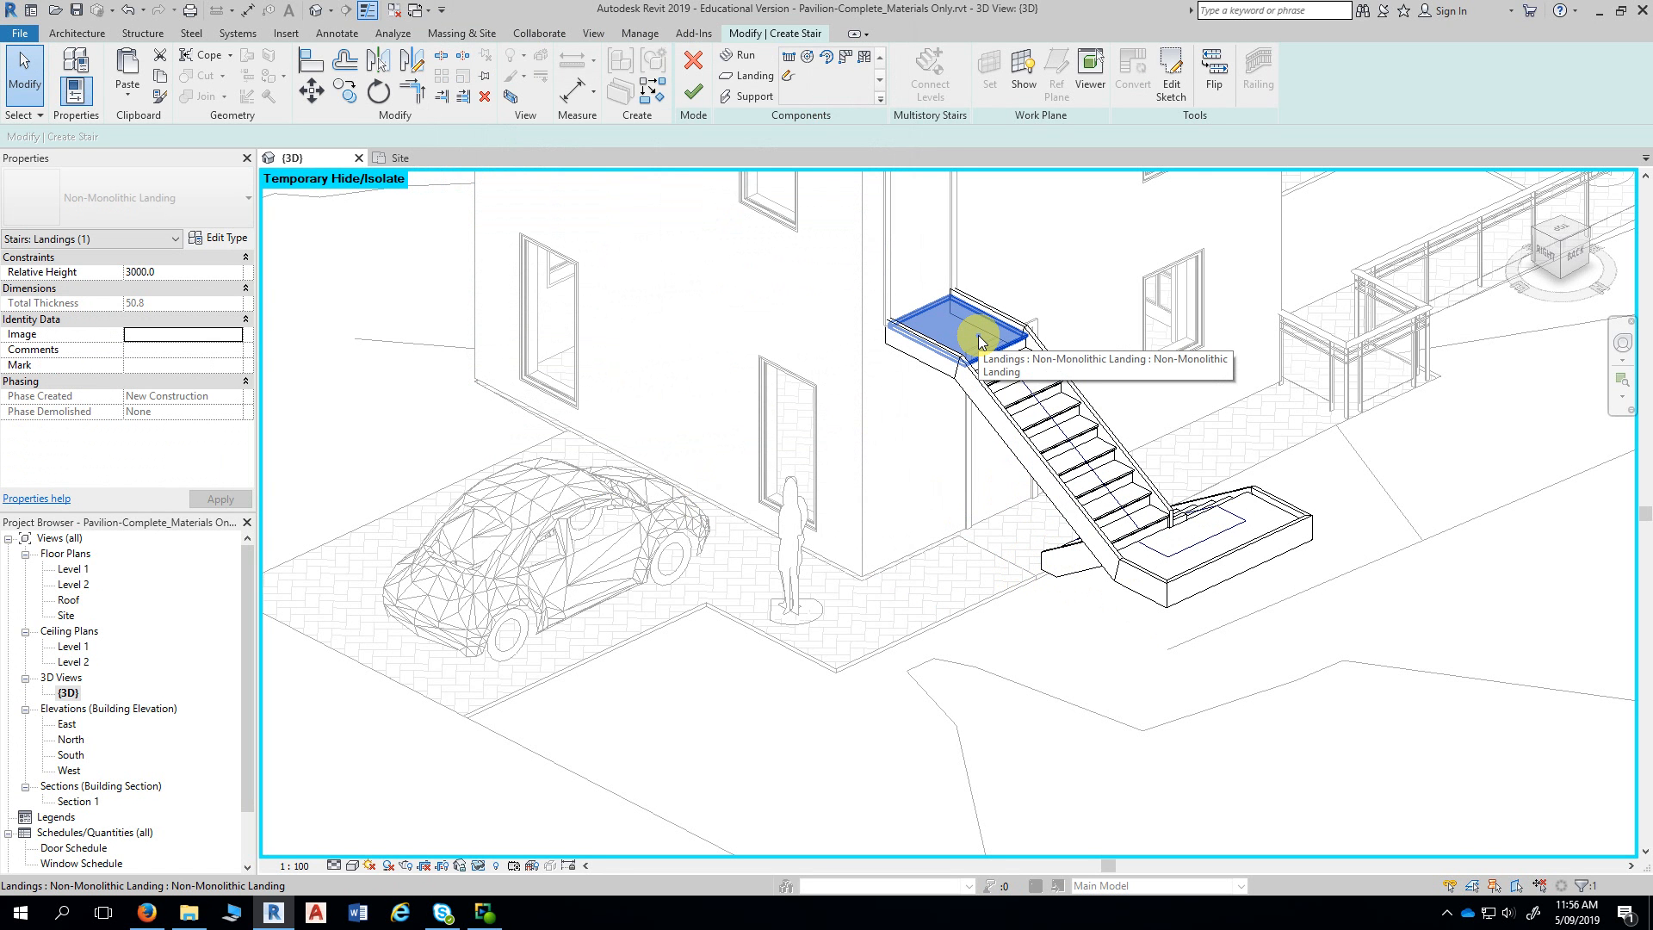
left_click(223, 239)
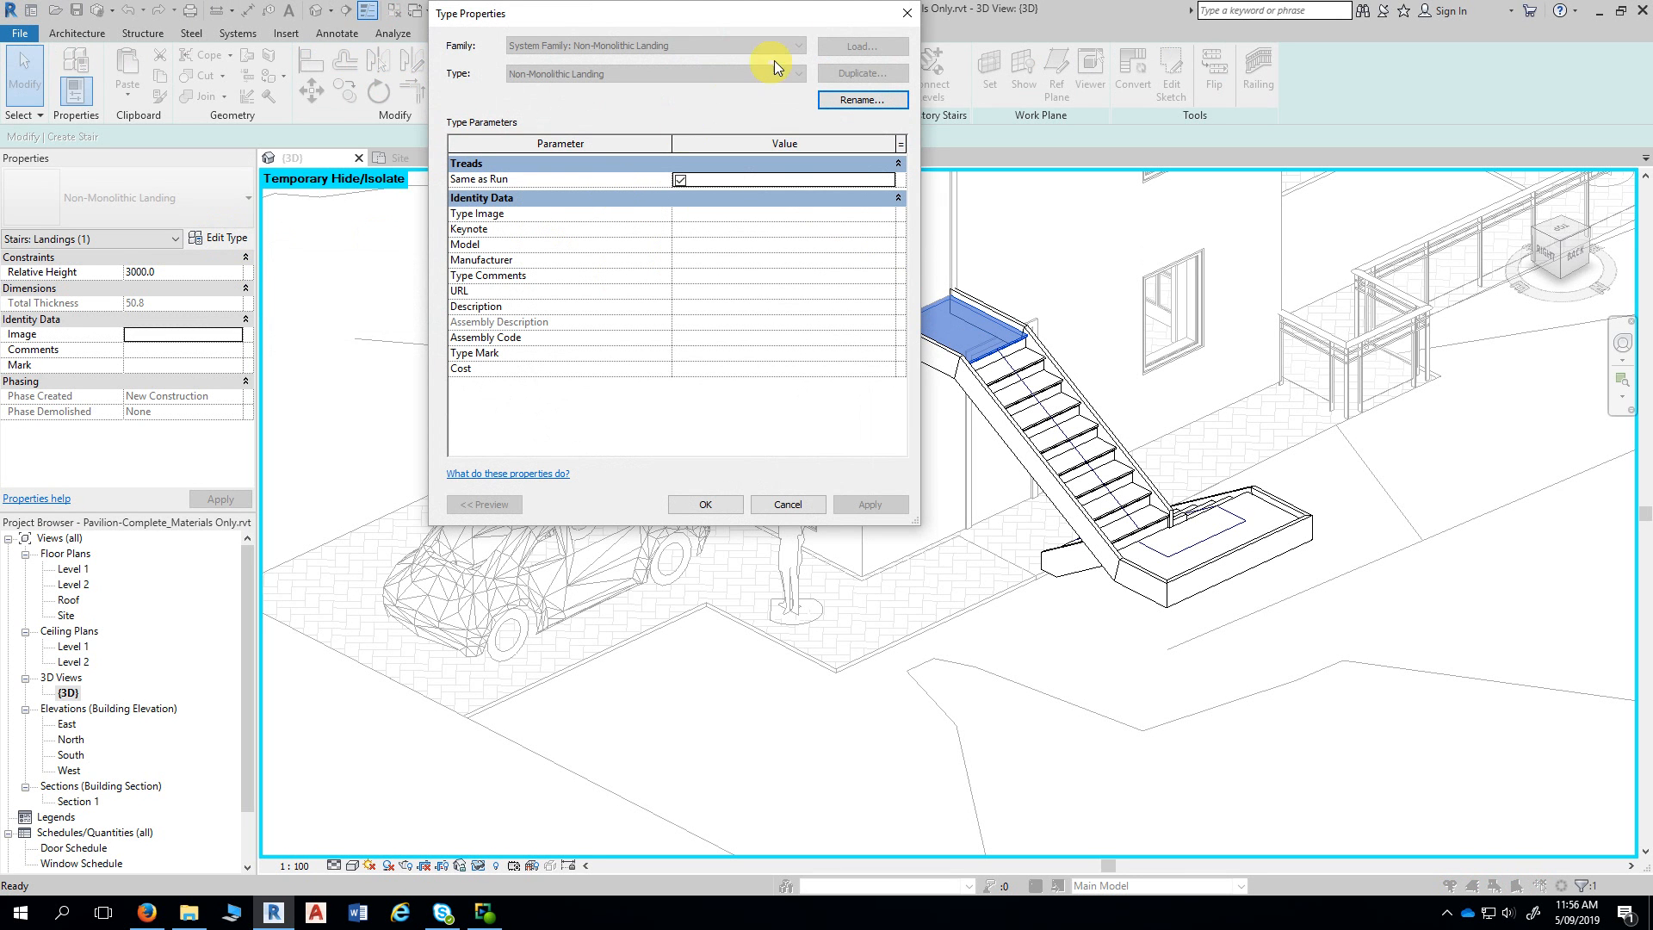
left_click(906, 13)
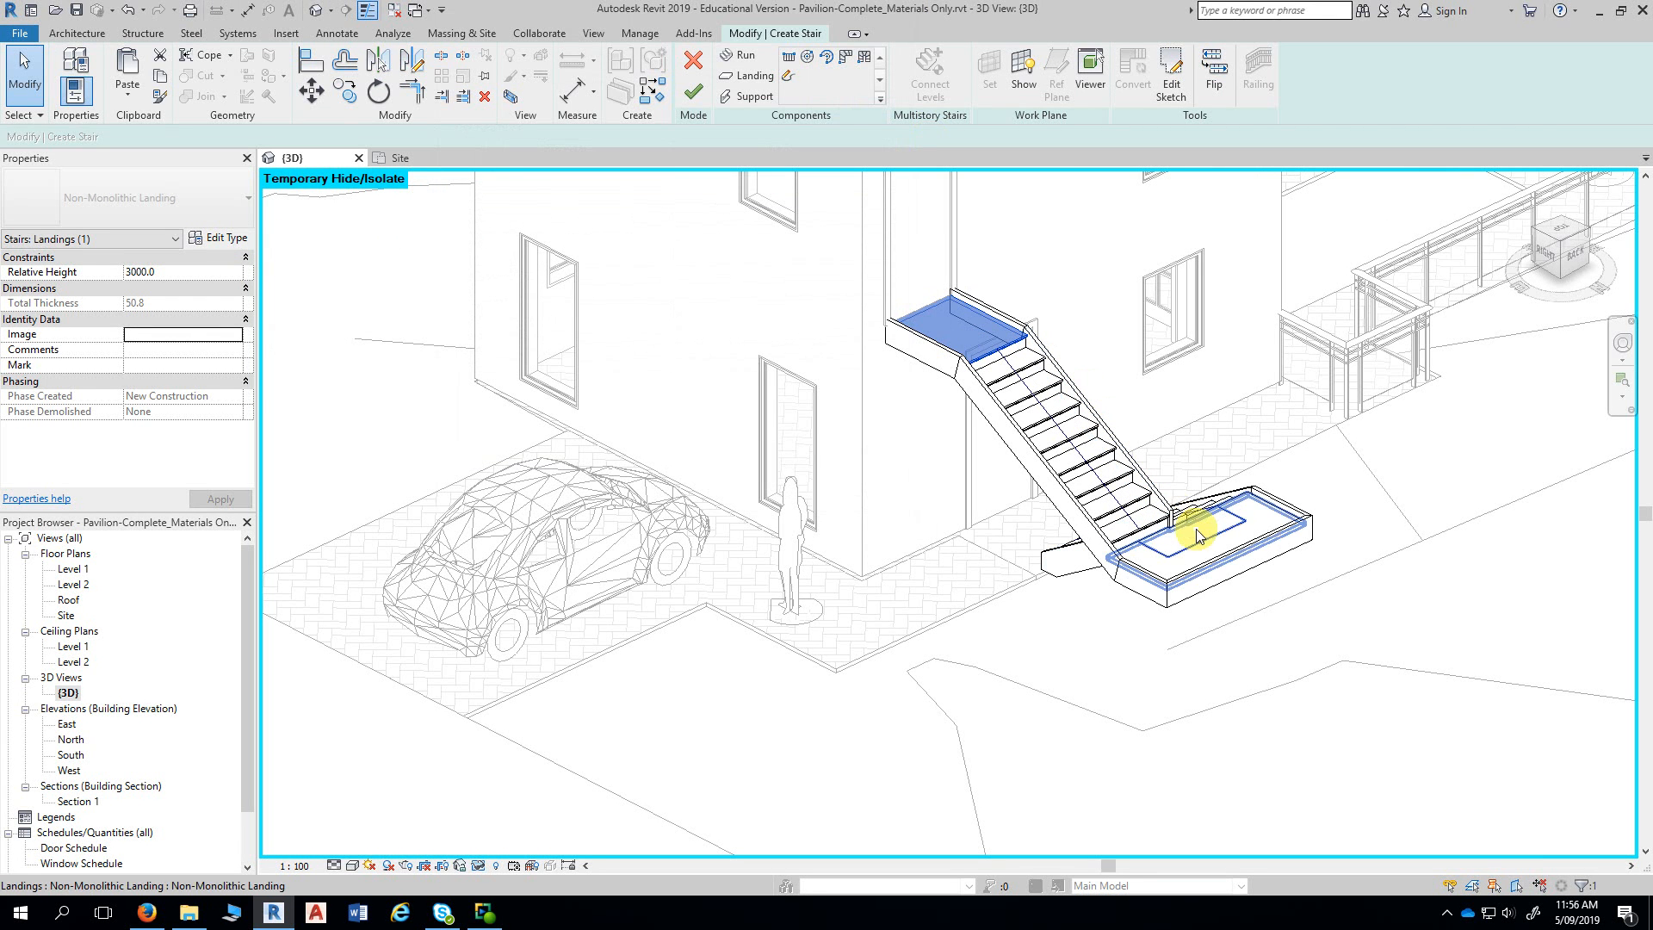
left_click(1195, 529)
left_click(219, 241)
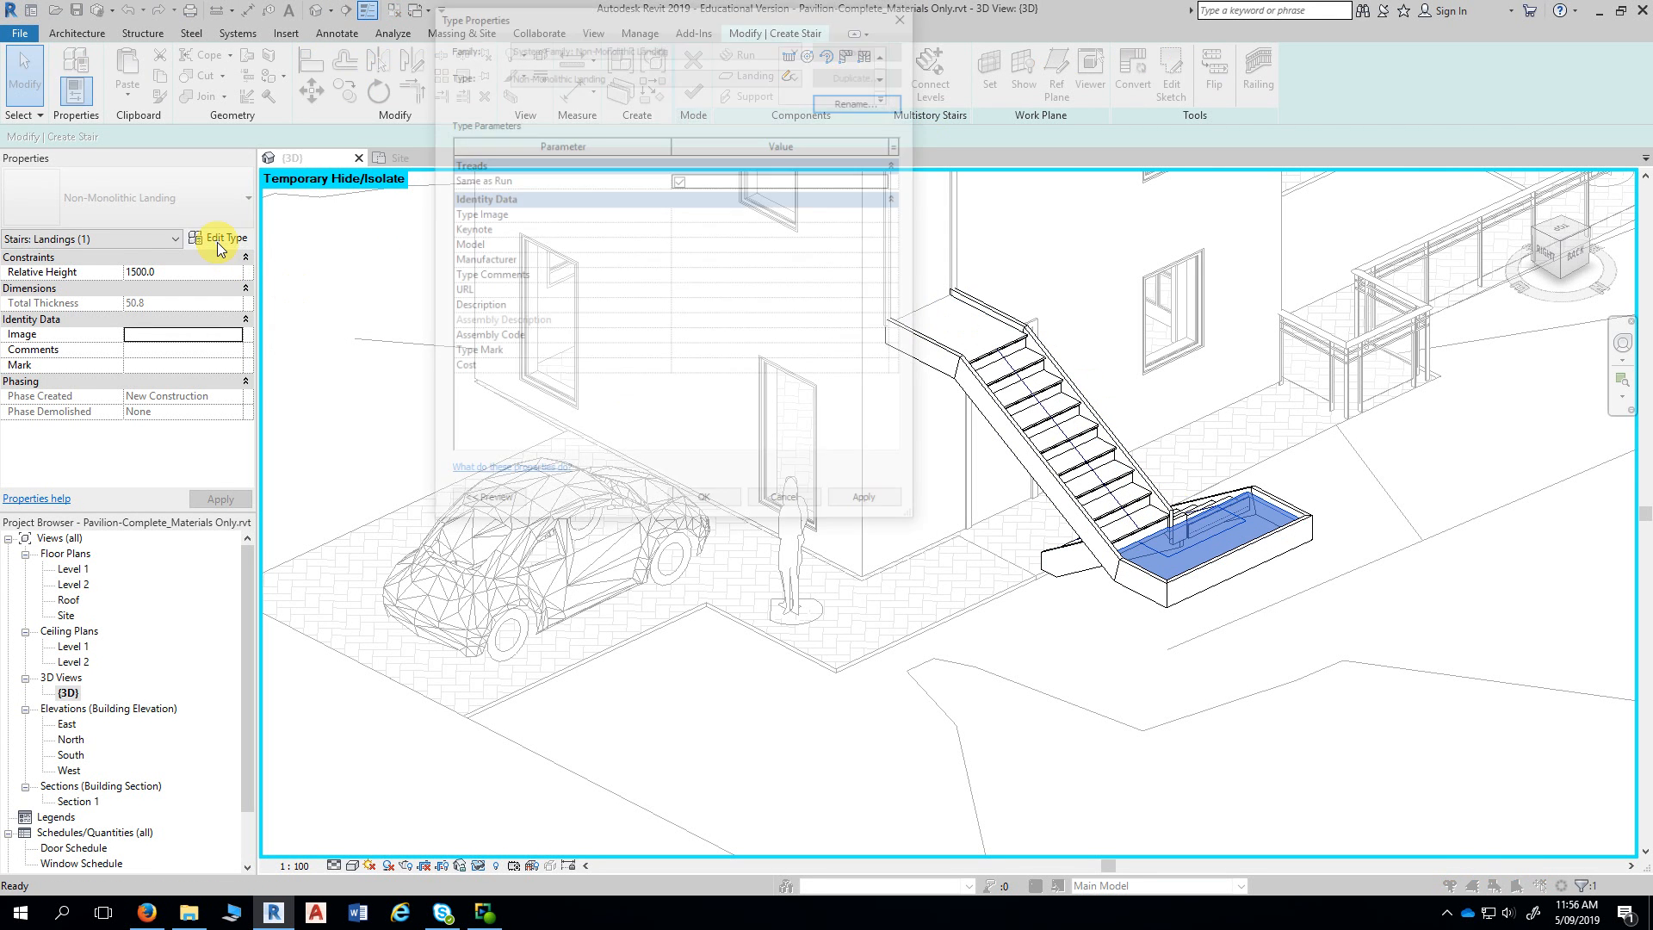
left_click(909, 17)
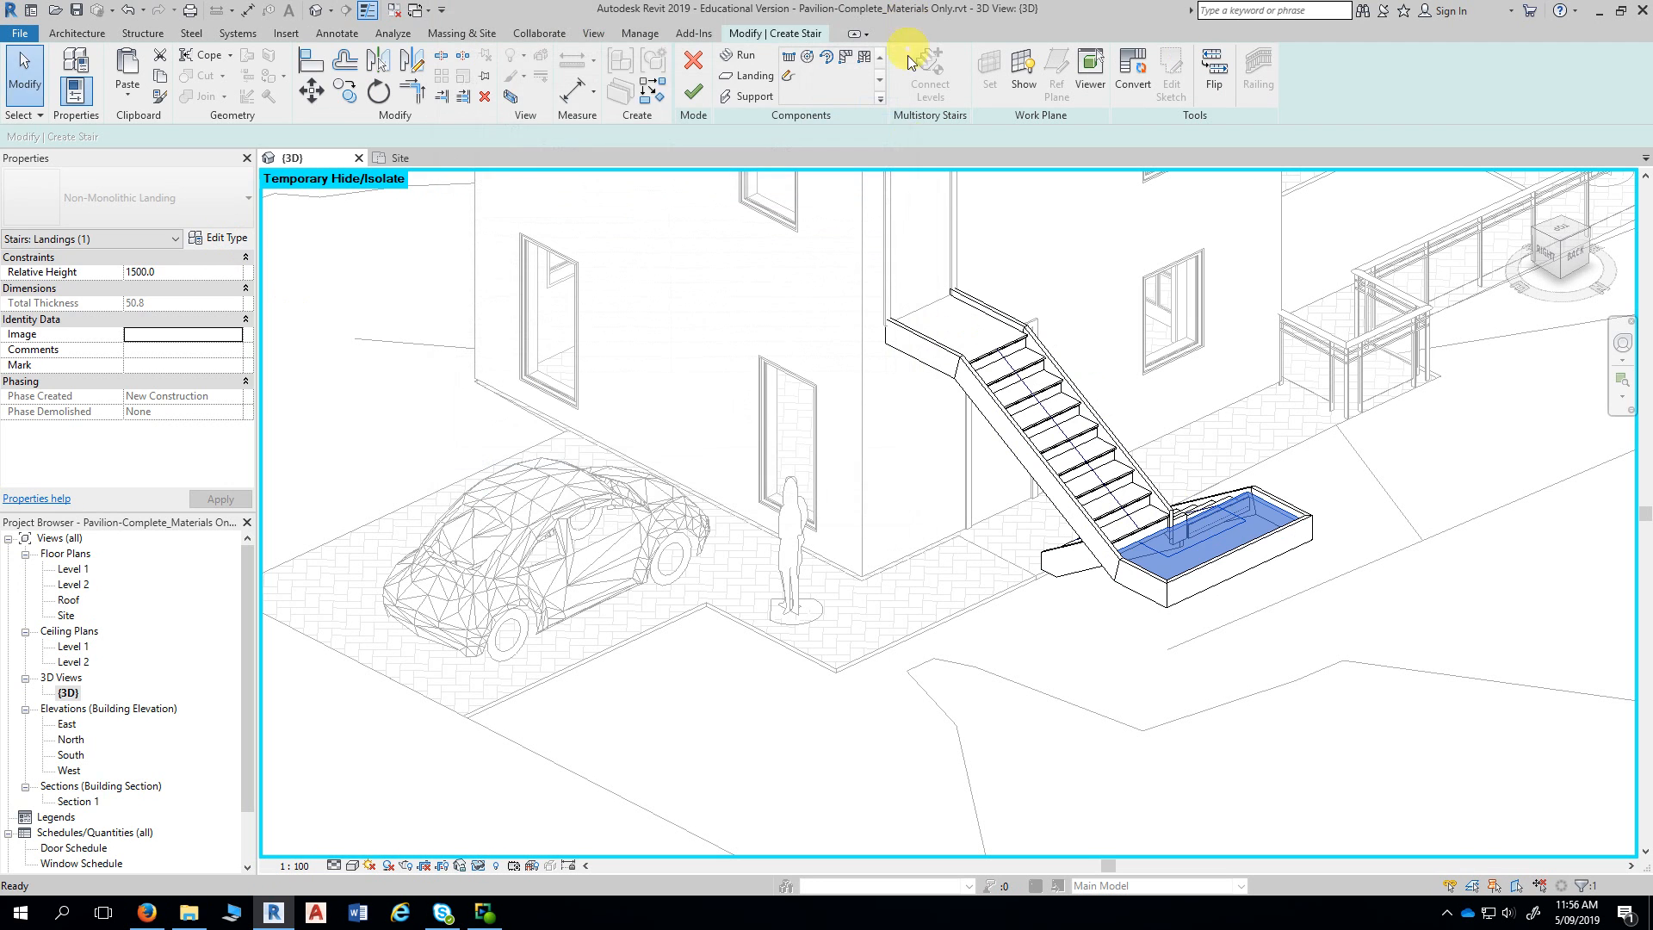
key("Escape")
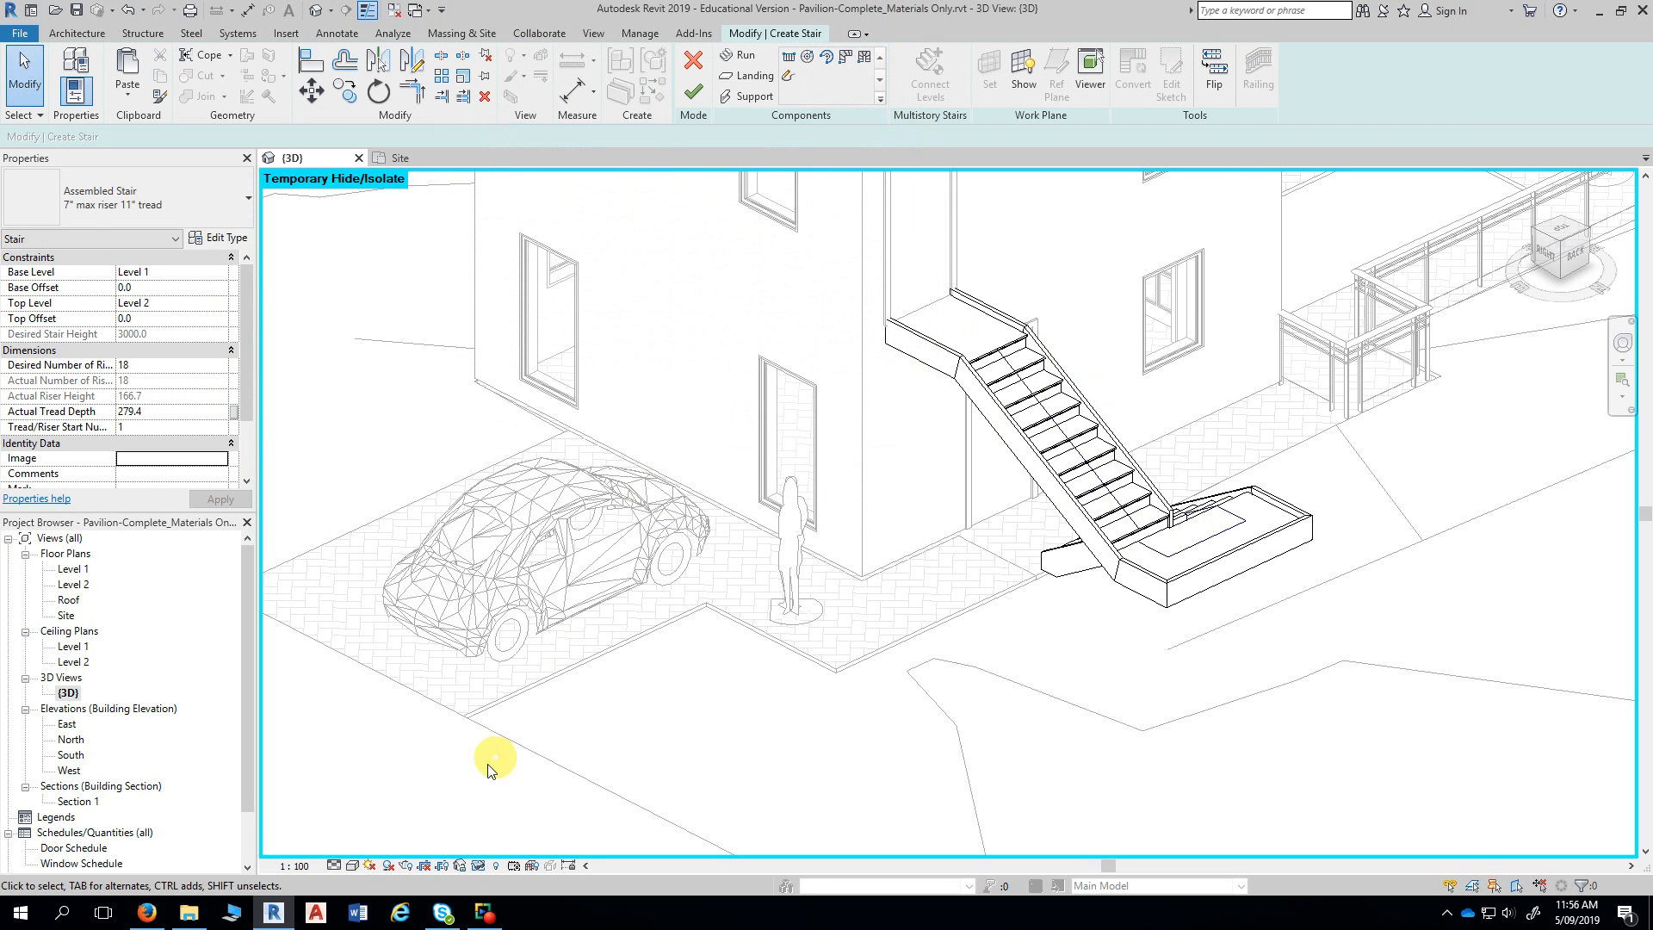
- Display the 3D view in the Realistic visual style and finish editing the stair
left_click(353, 865)
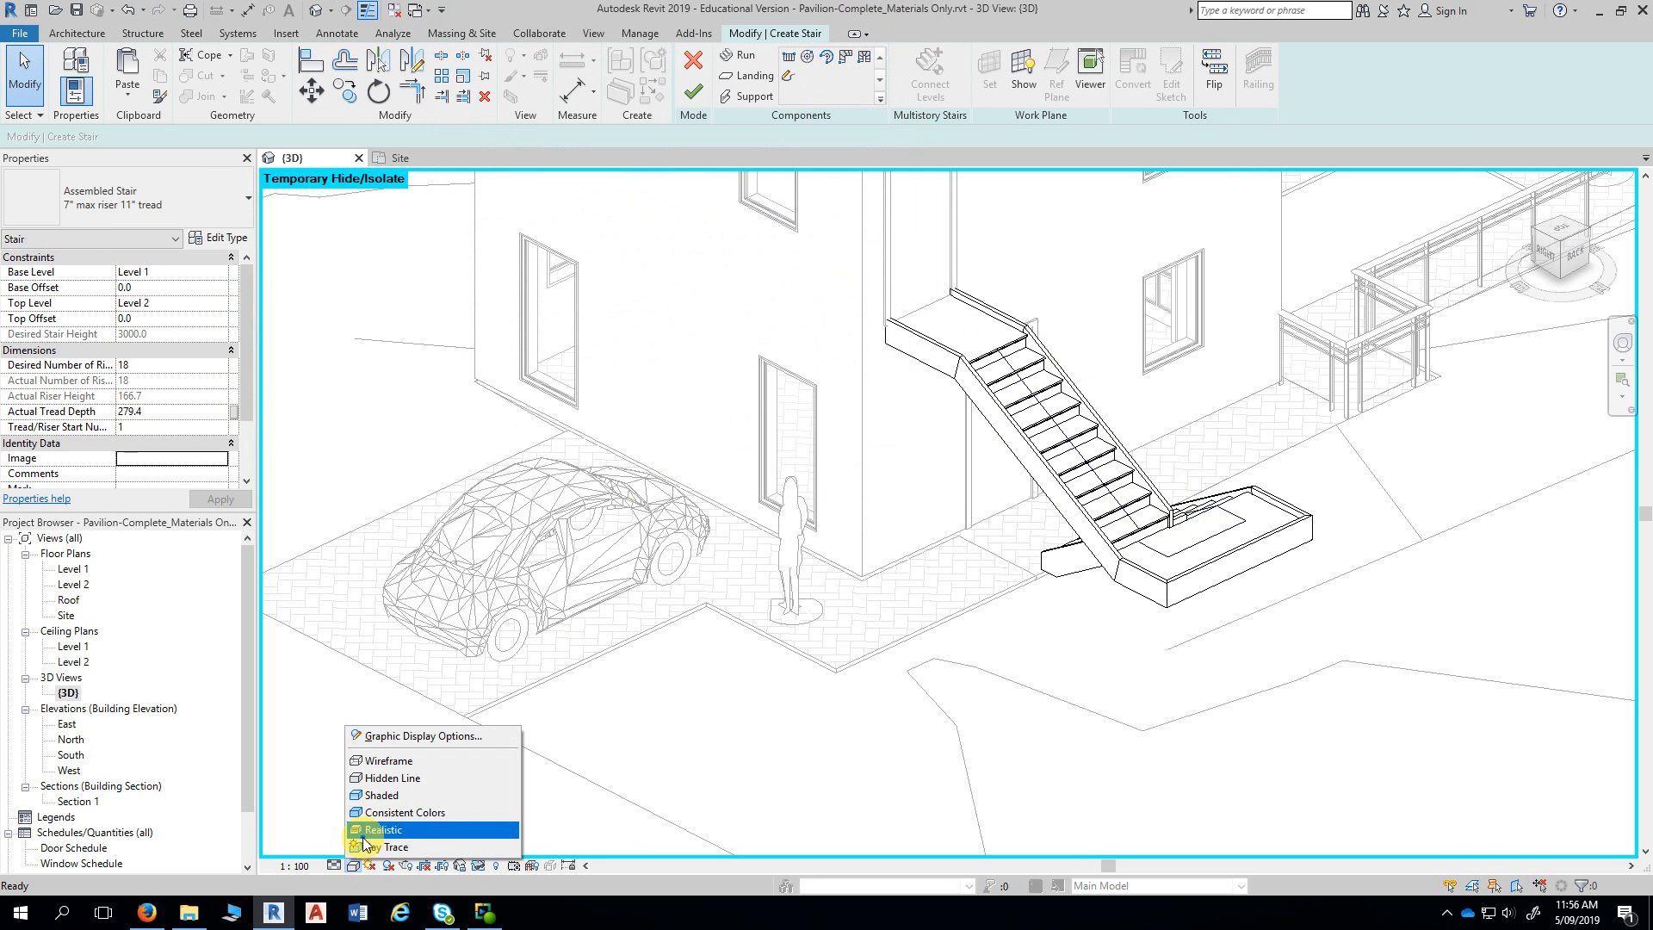
left_click(370, 828)
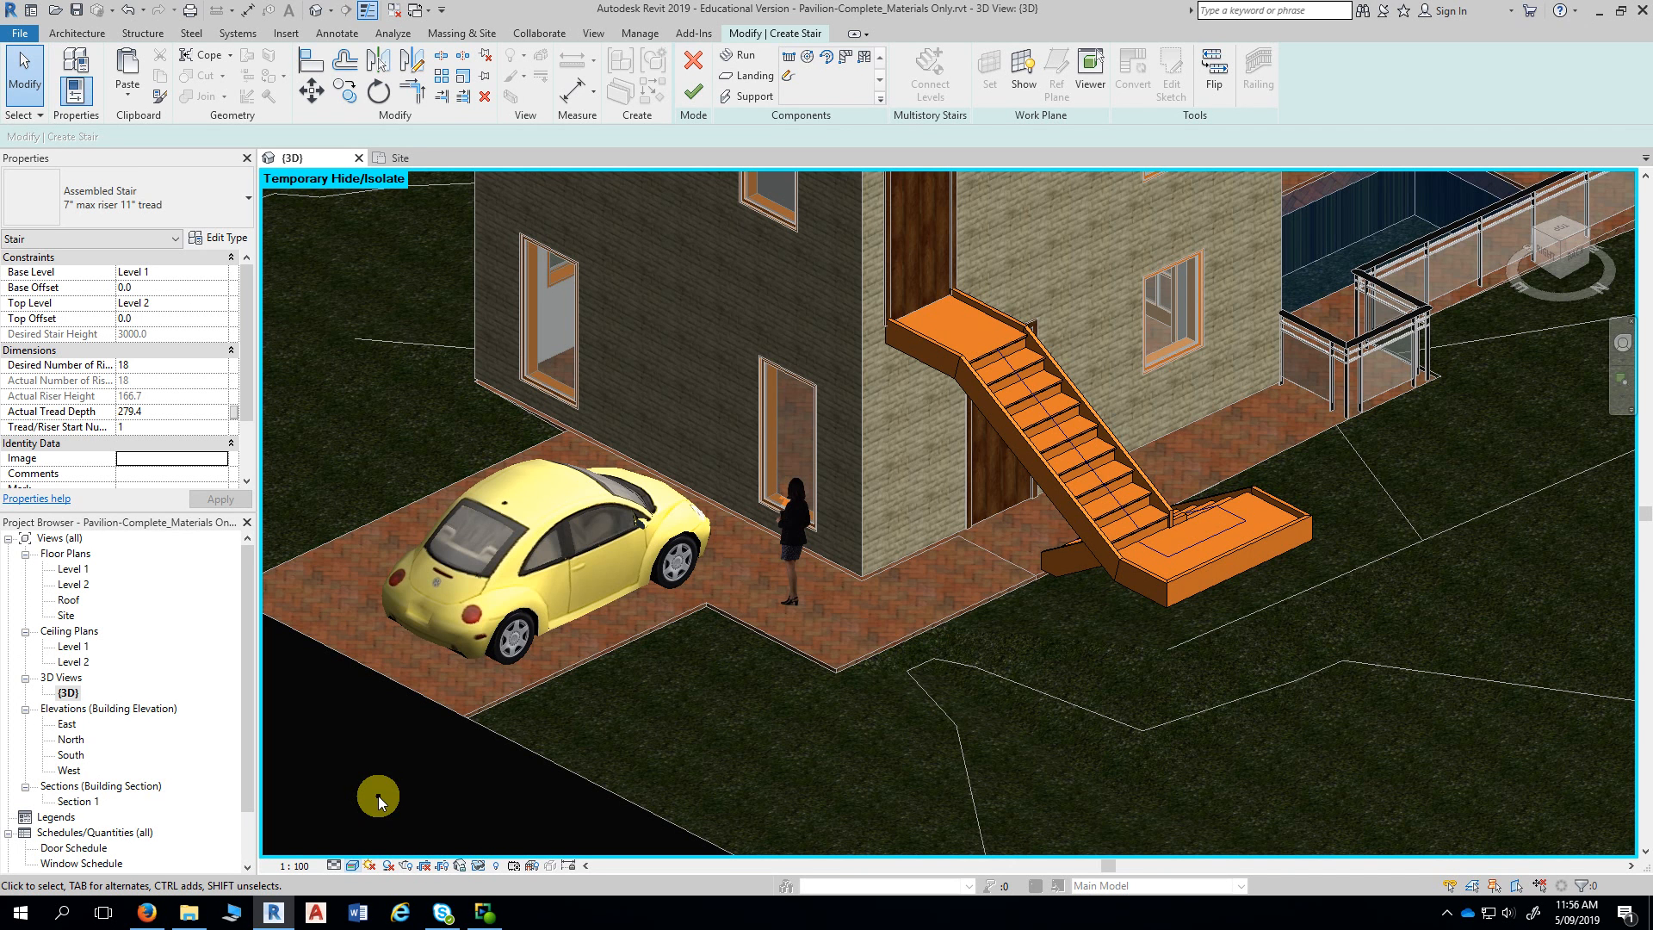
left_click(694, 95)
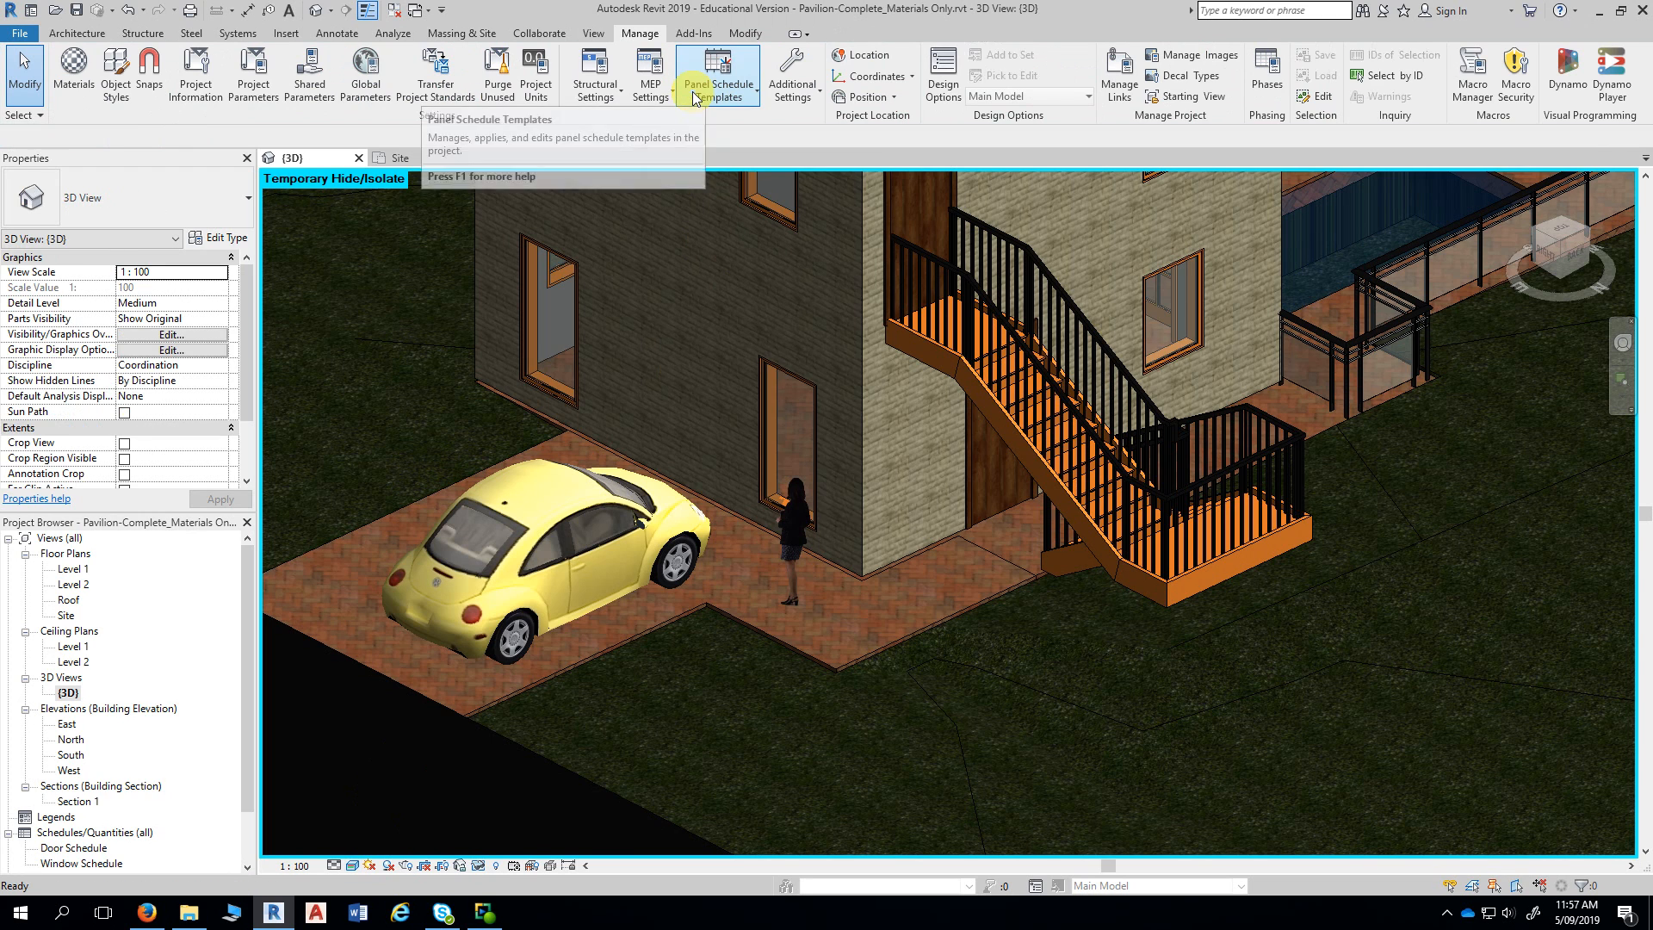
- Preview the outer stair and pool patio together in Ray Trace mode and close the ray trace
middle_click_drag(1070, 395, 1041, 394, "shift")
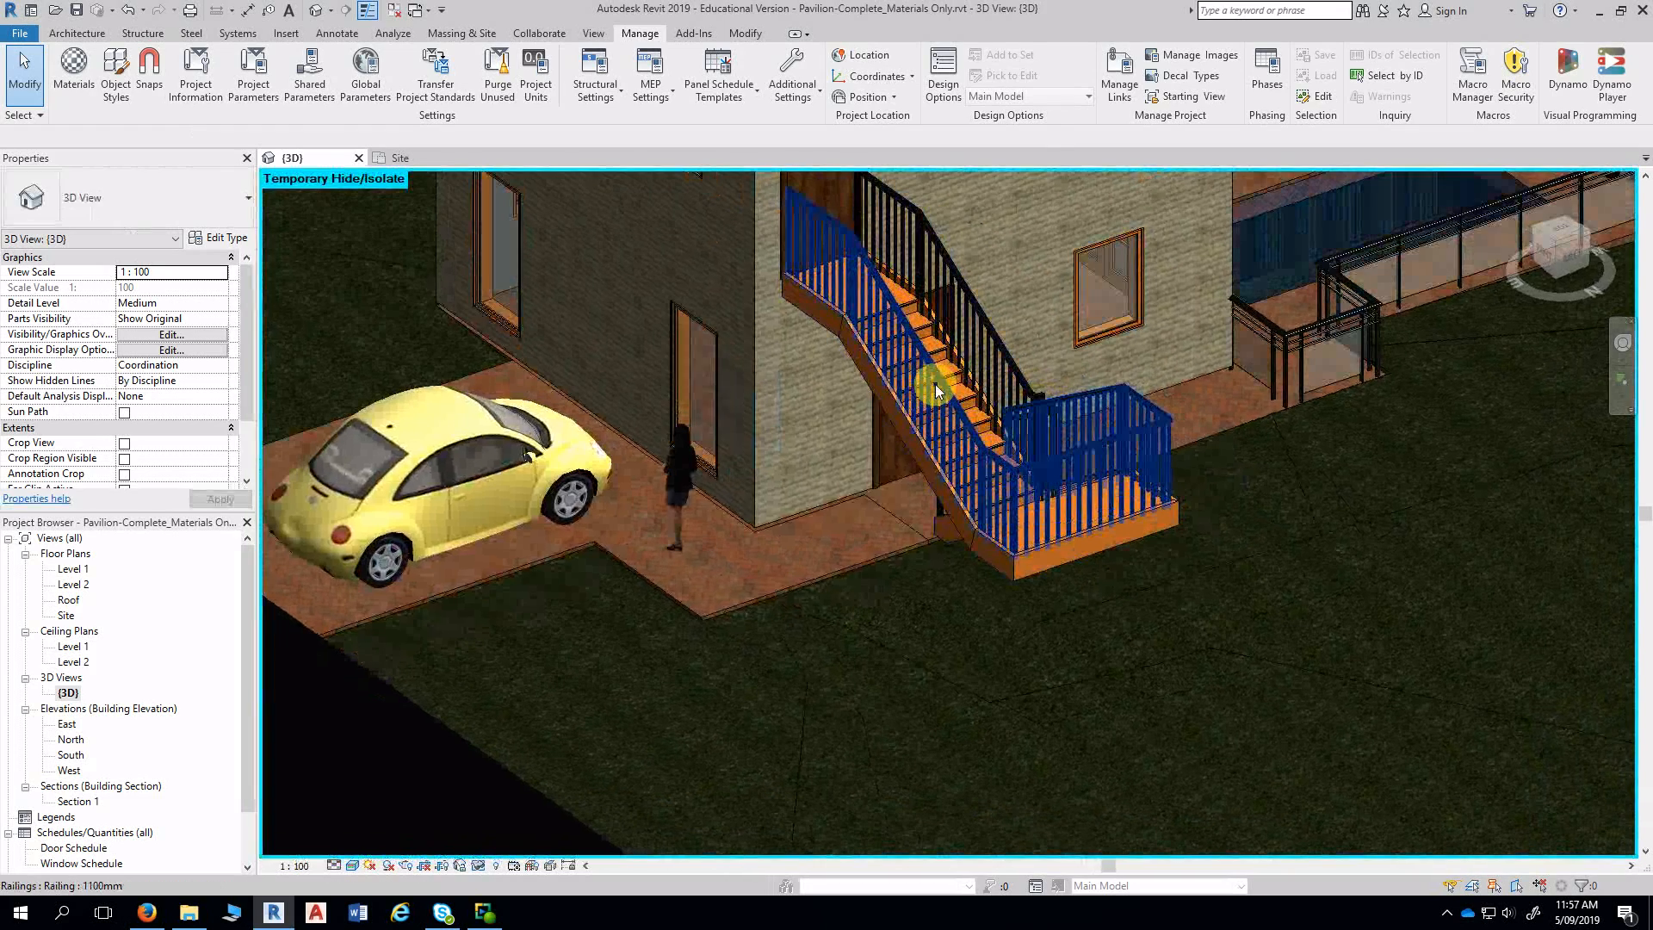
middle_click_drag(941, 389, 909, 558, "shift")
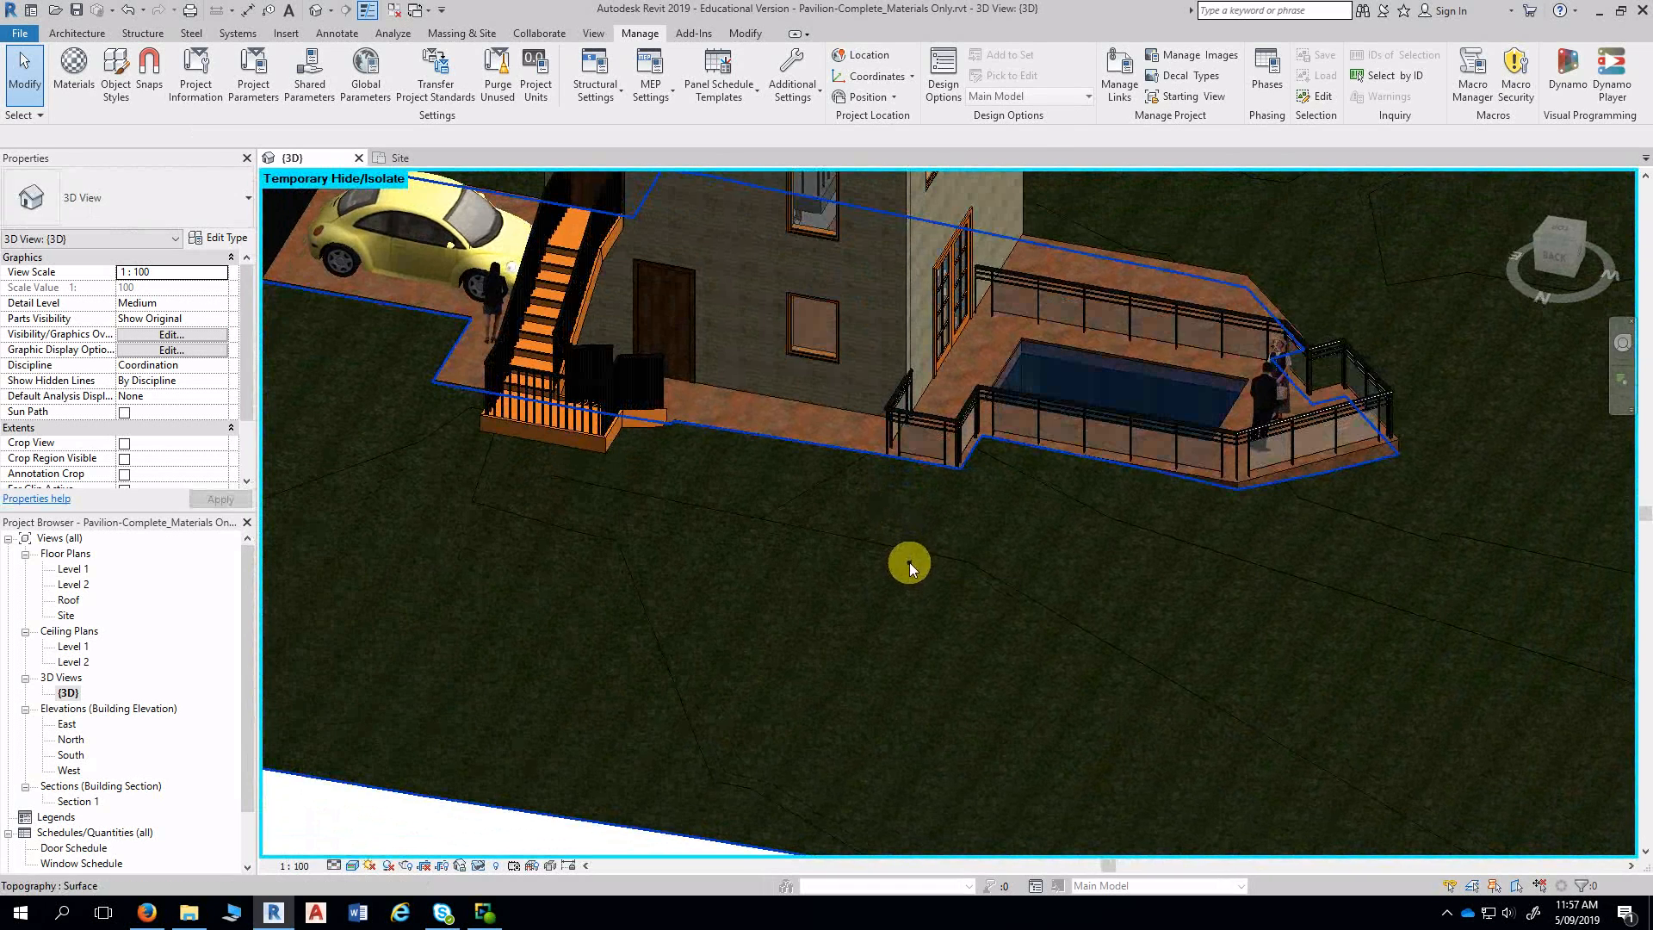
left_click(353, 865)
left_click(417, 846)
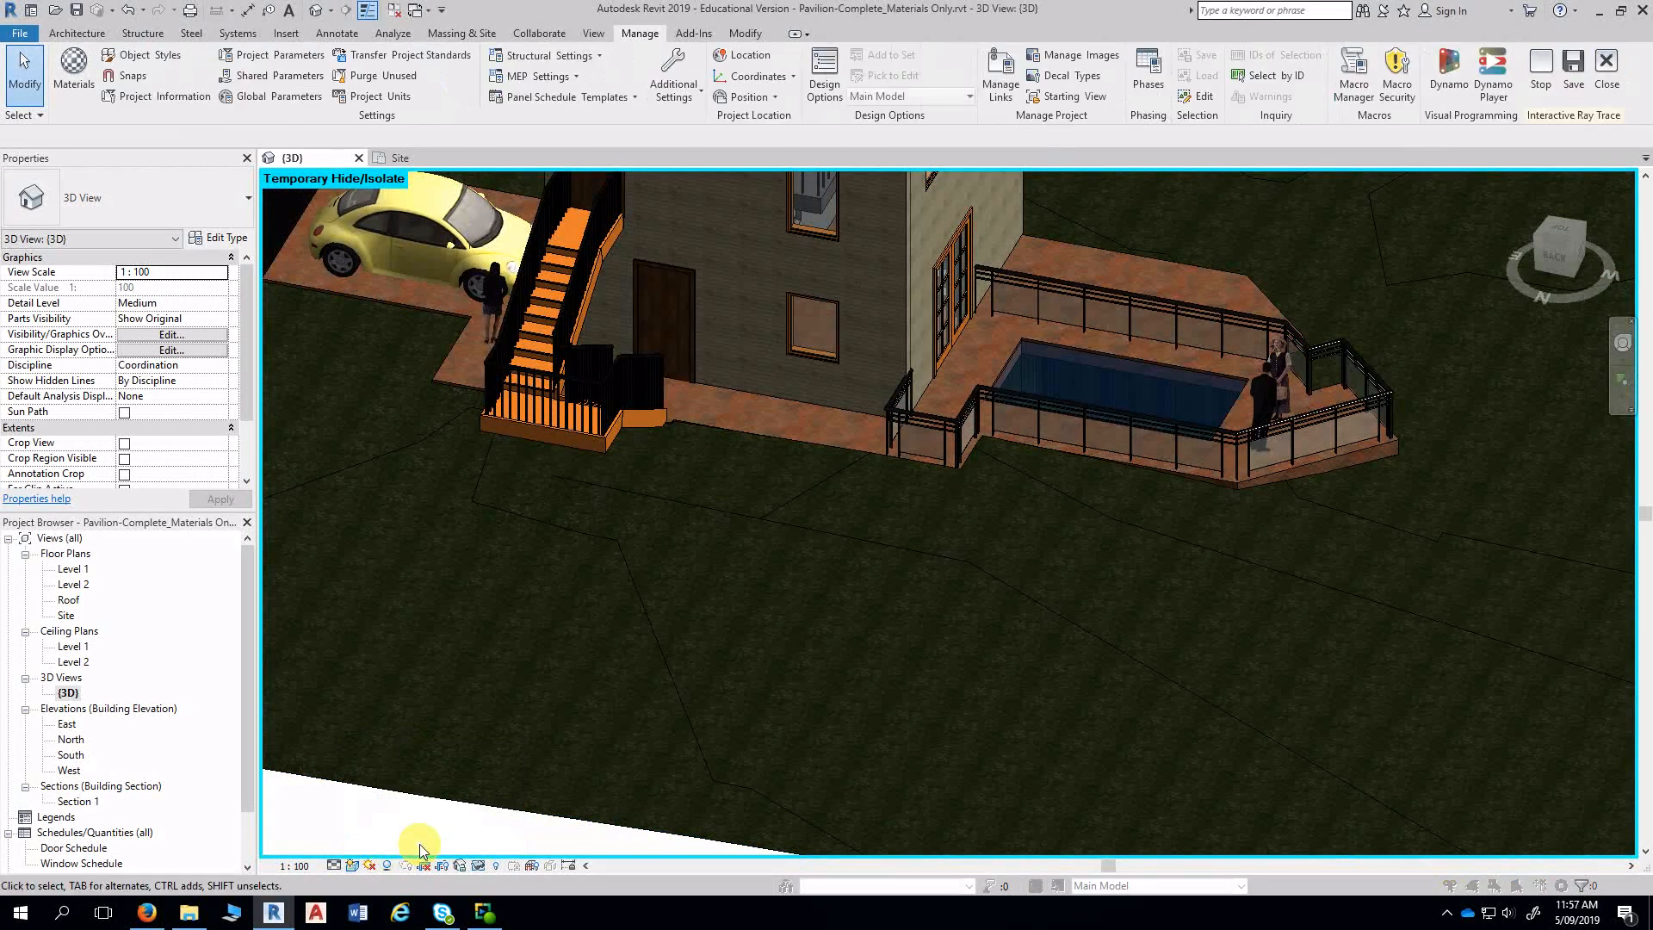
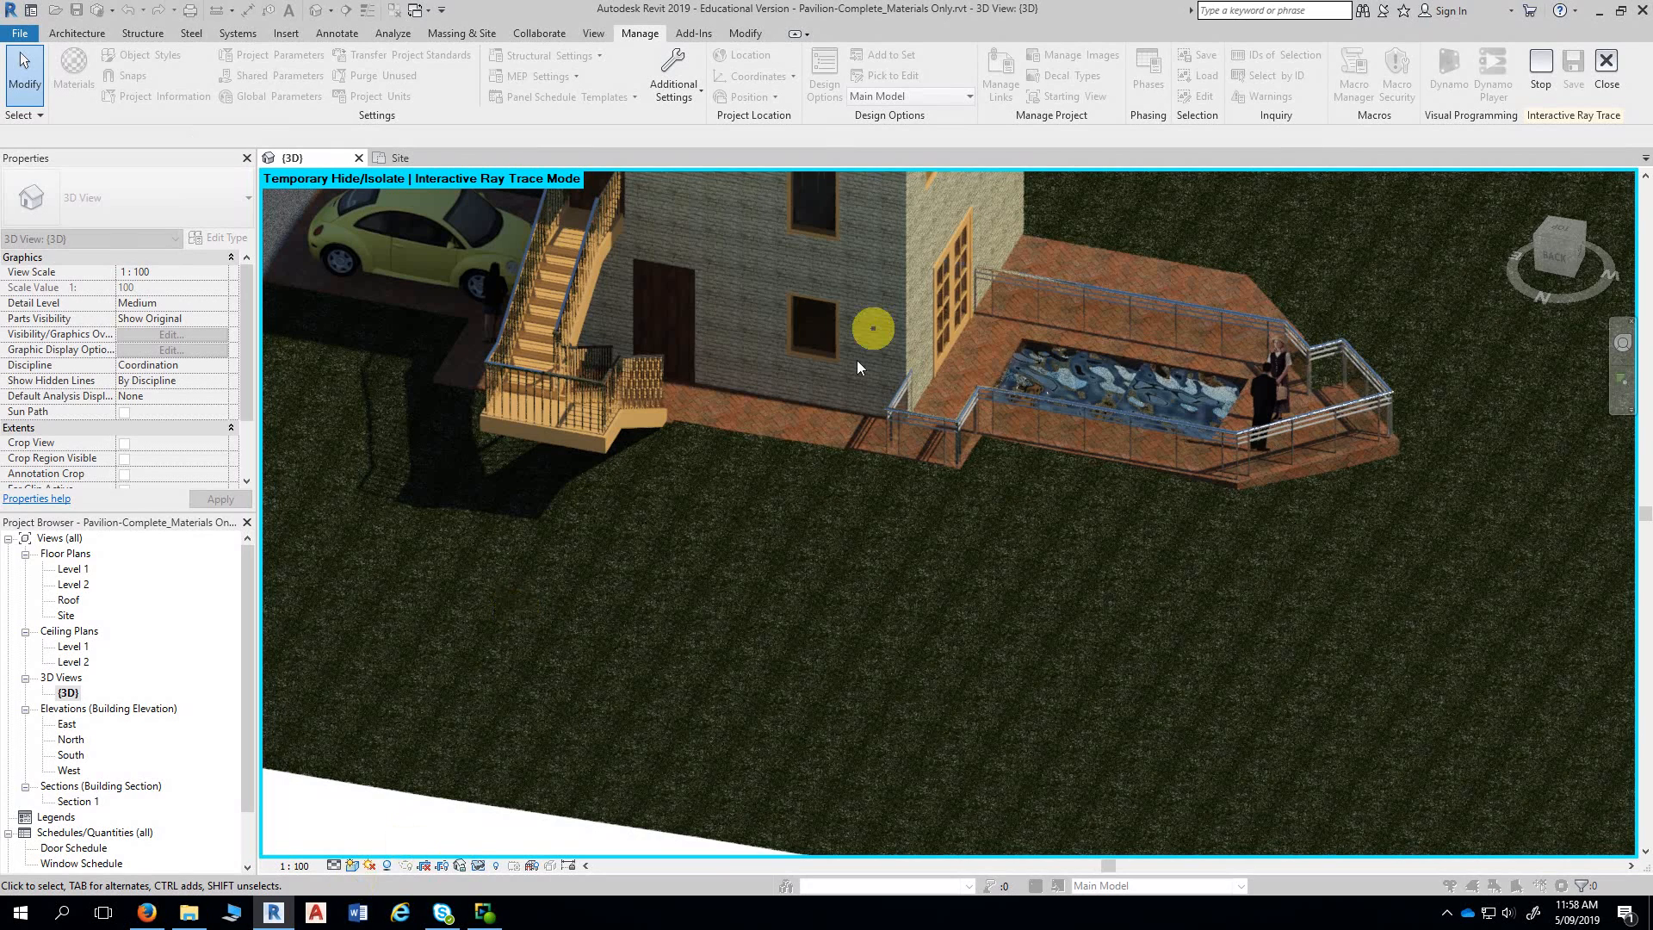
left_click(1602, 74)
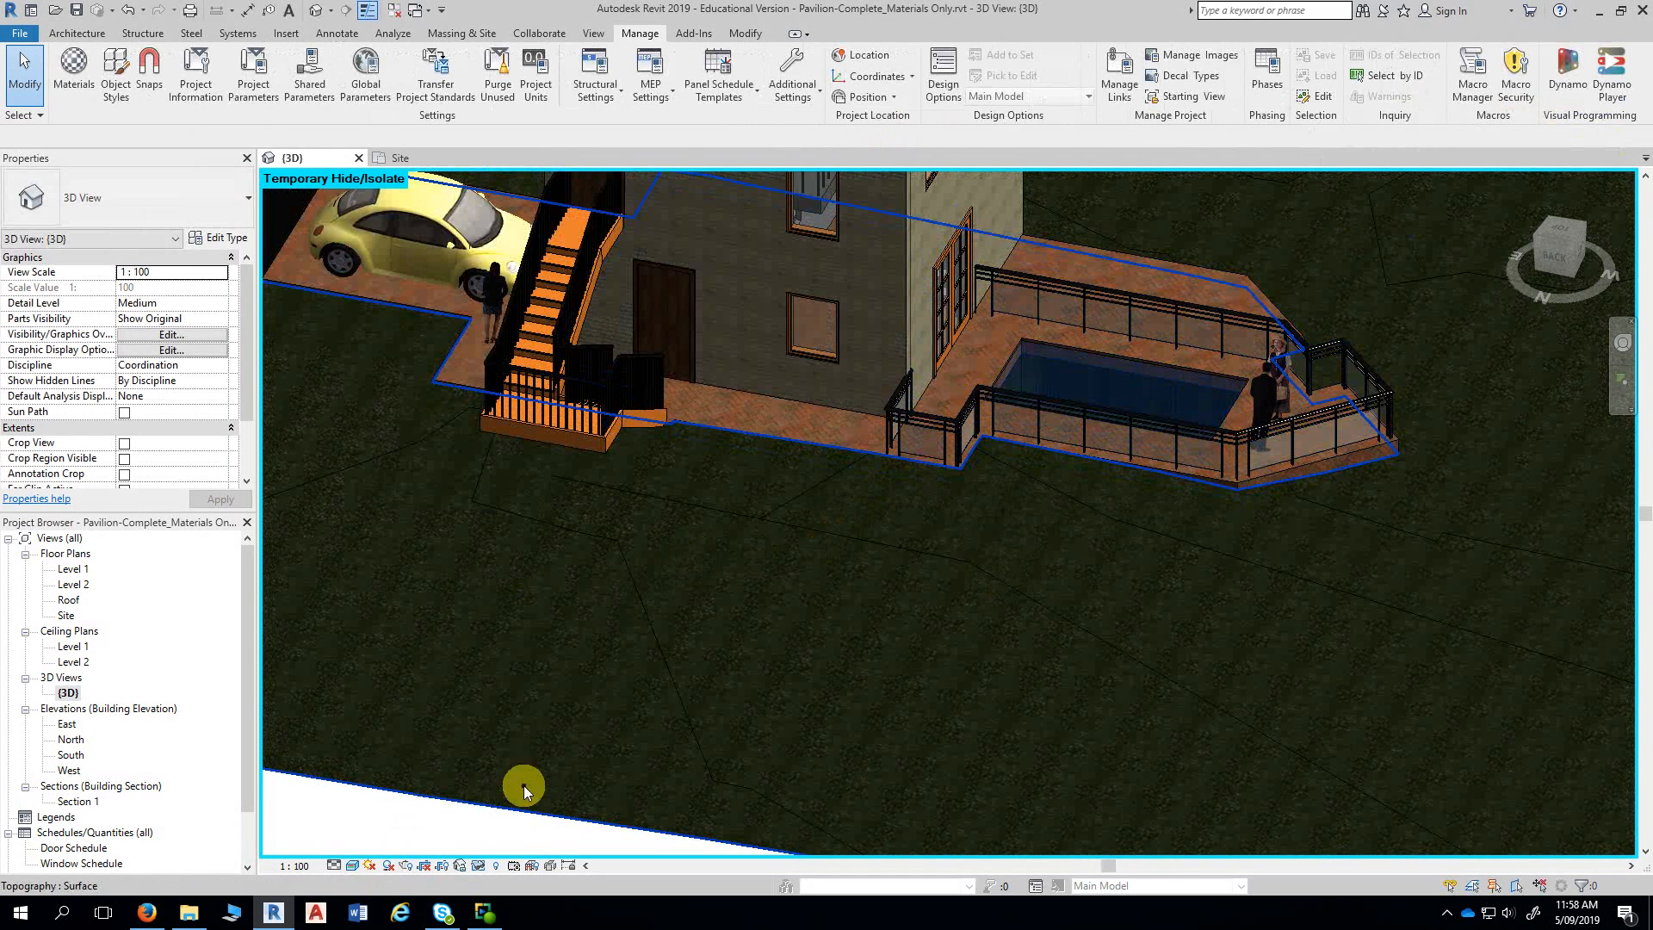
- Reset the temporary hide/isolate to bring back the hidden tree and set the 3D view's visual style to Hidden Line
left_click(479, 865)
left_click(493, 847)
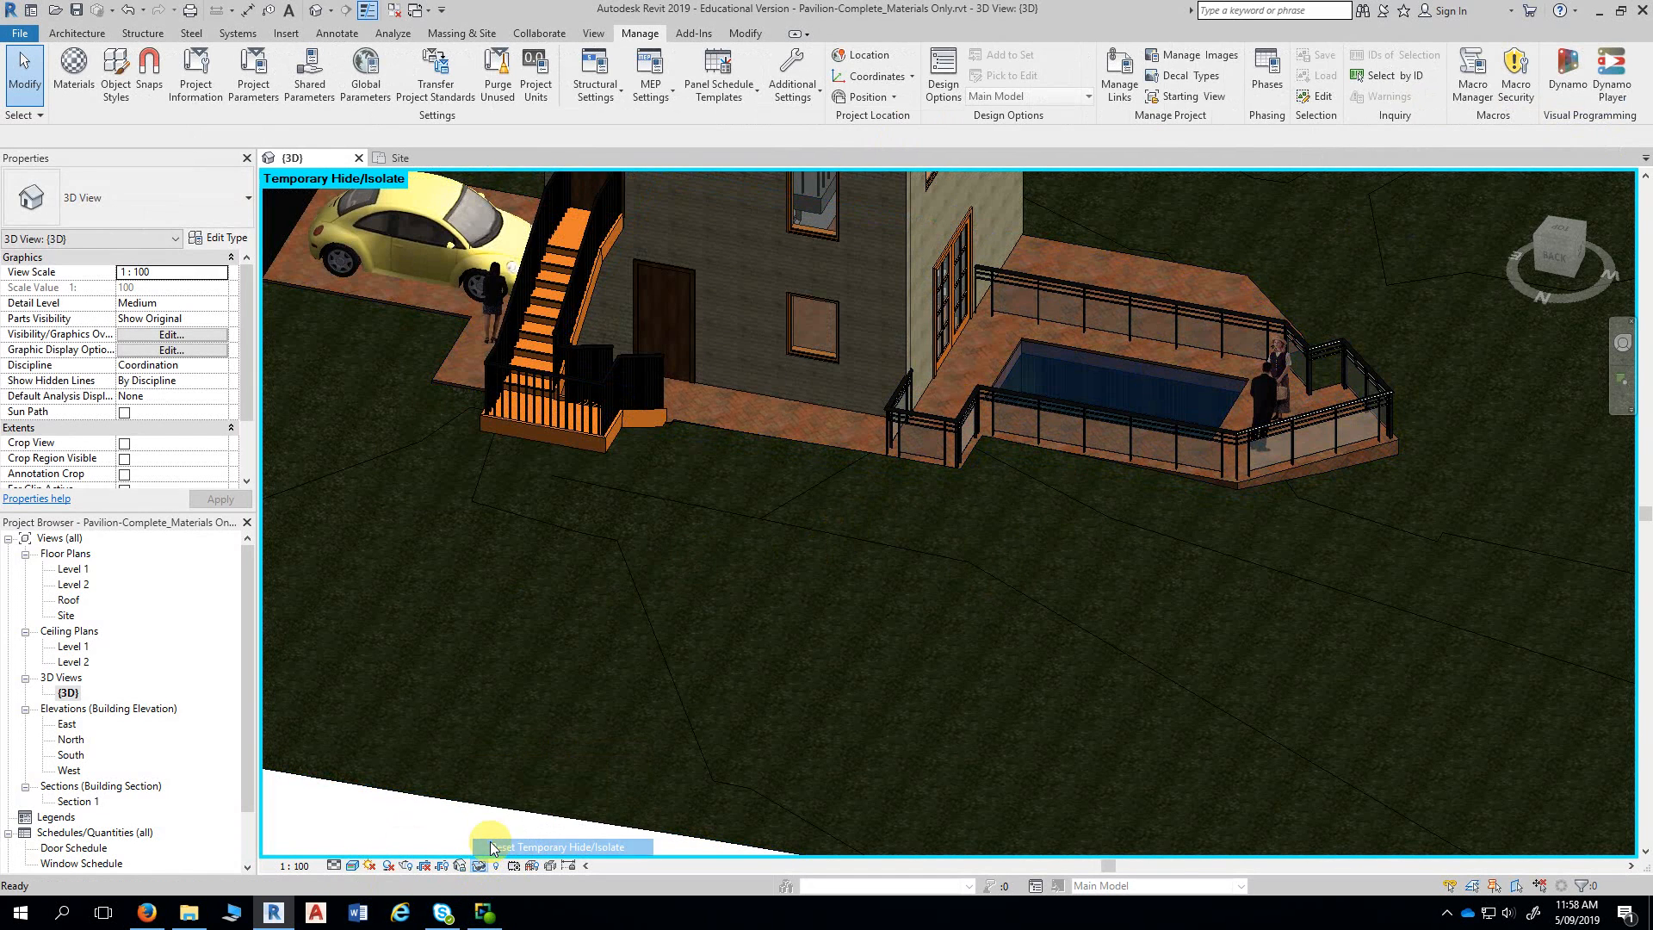
left_click(353, 866)
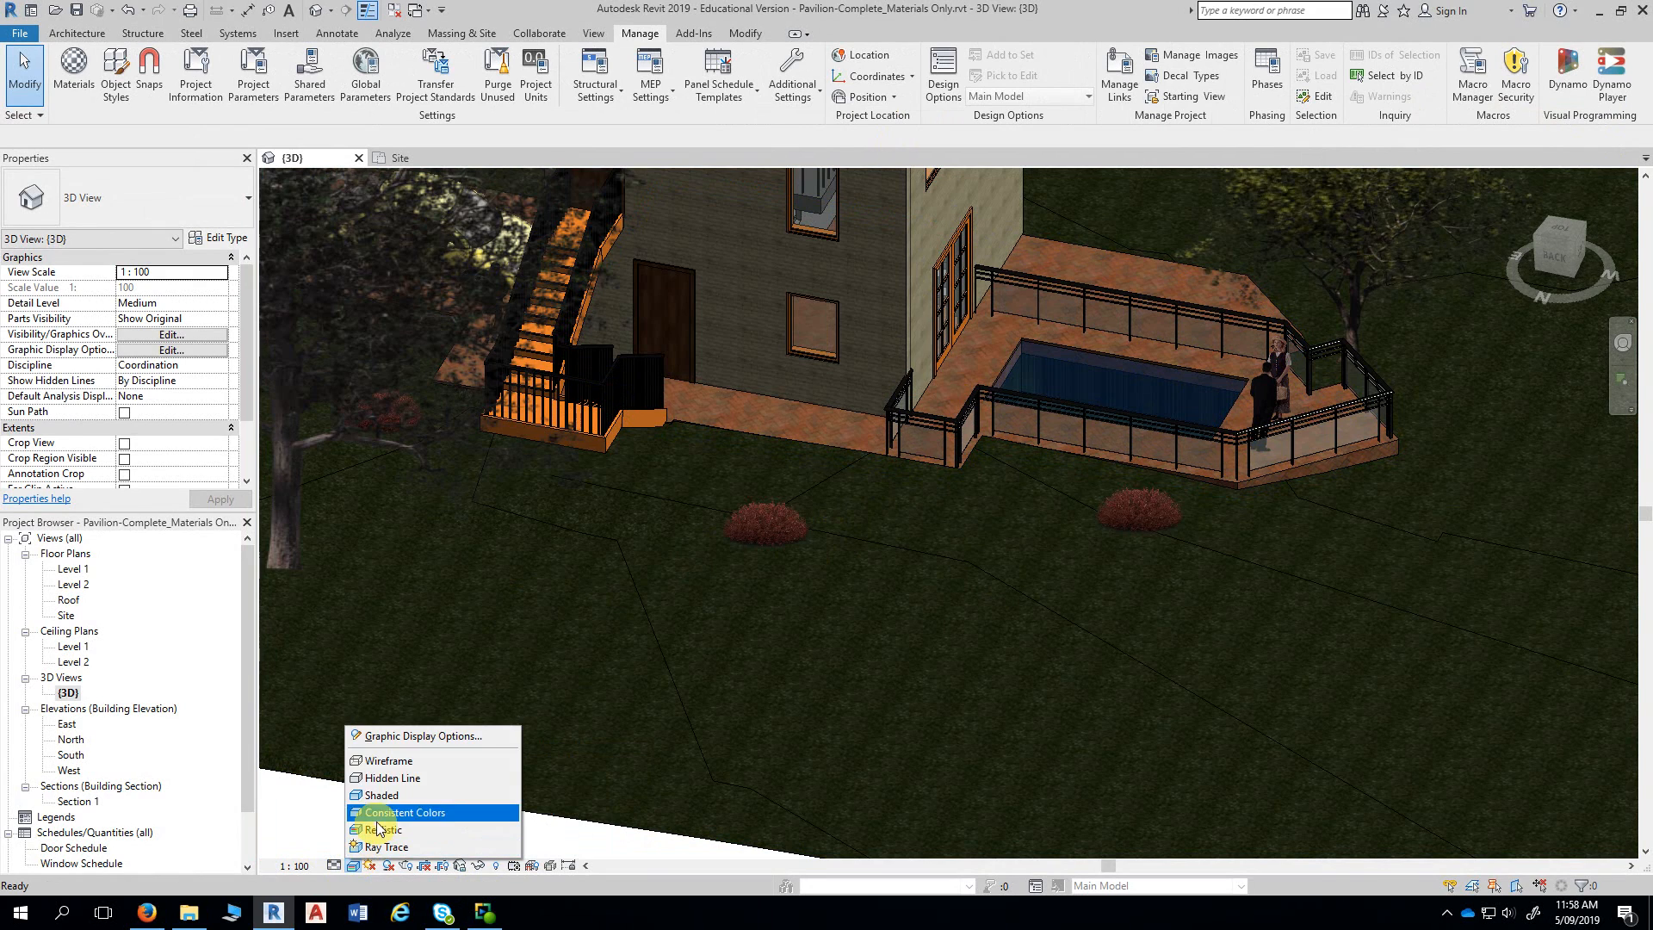
left_click(384, 777)
middle_click_drag(584, 684, 779, 789, "shift")
scroll(688, 608, "down", 1)
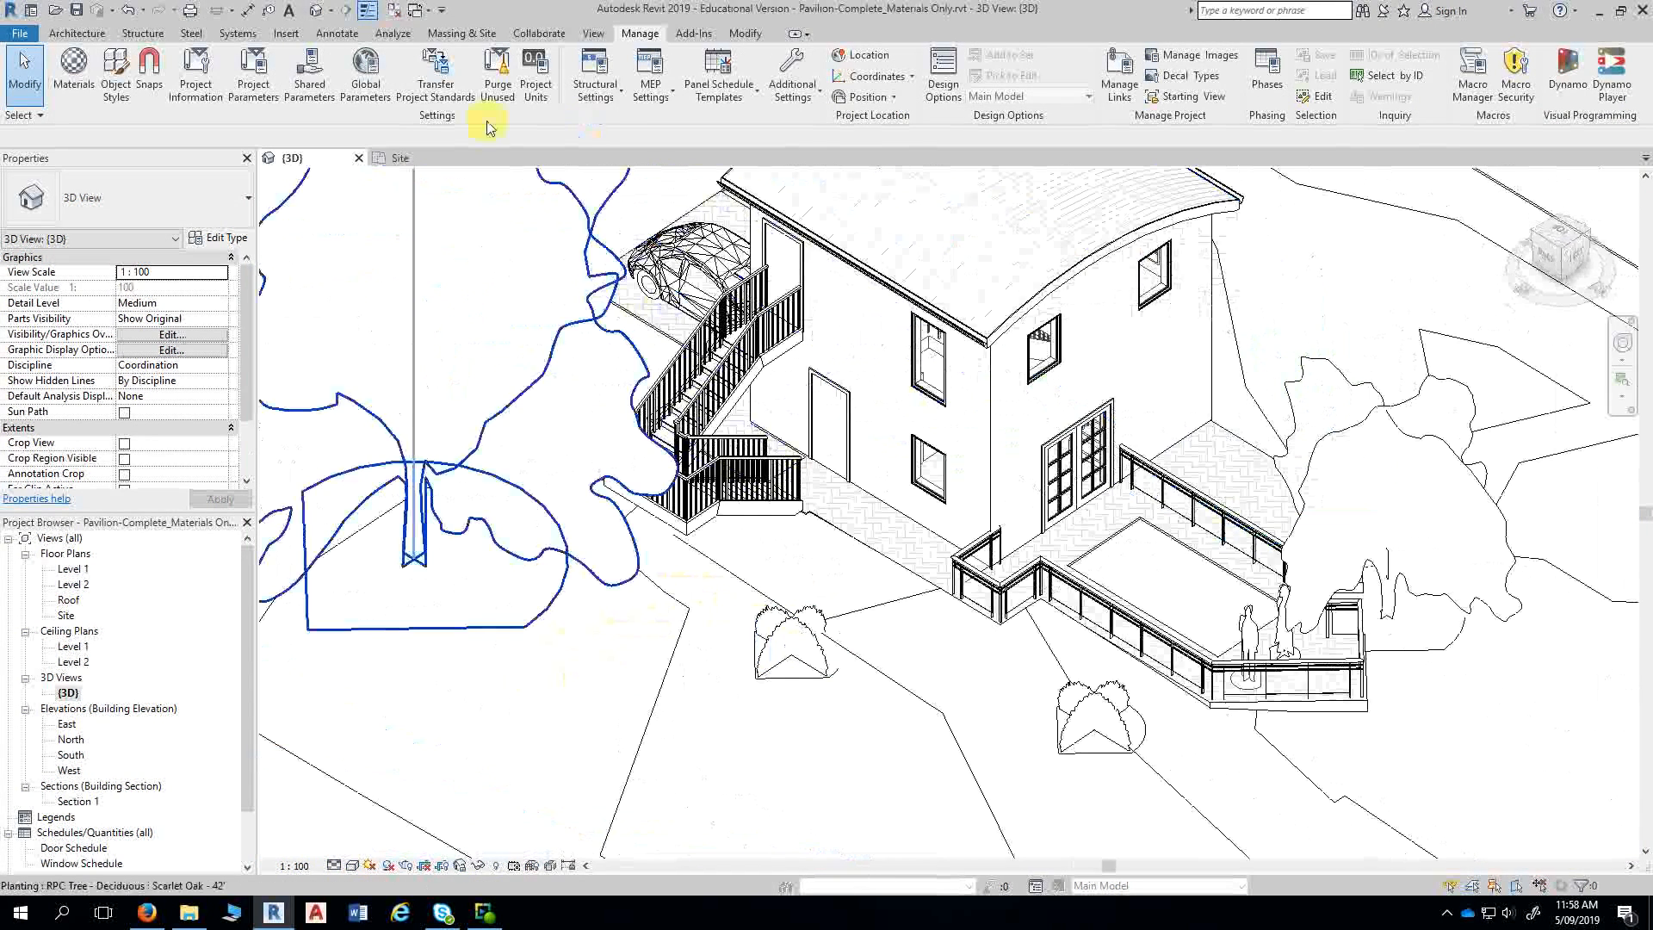
- Close the inactive views and save the pavilion project
left_click(395, 12)
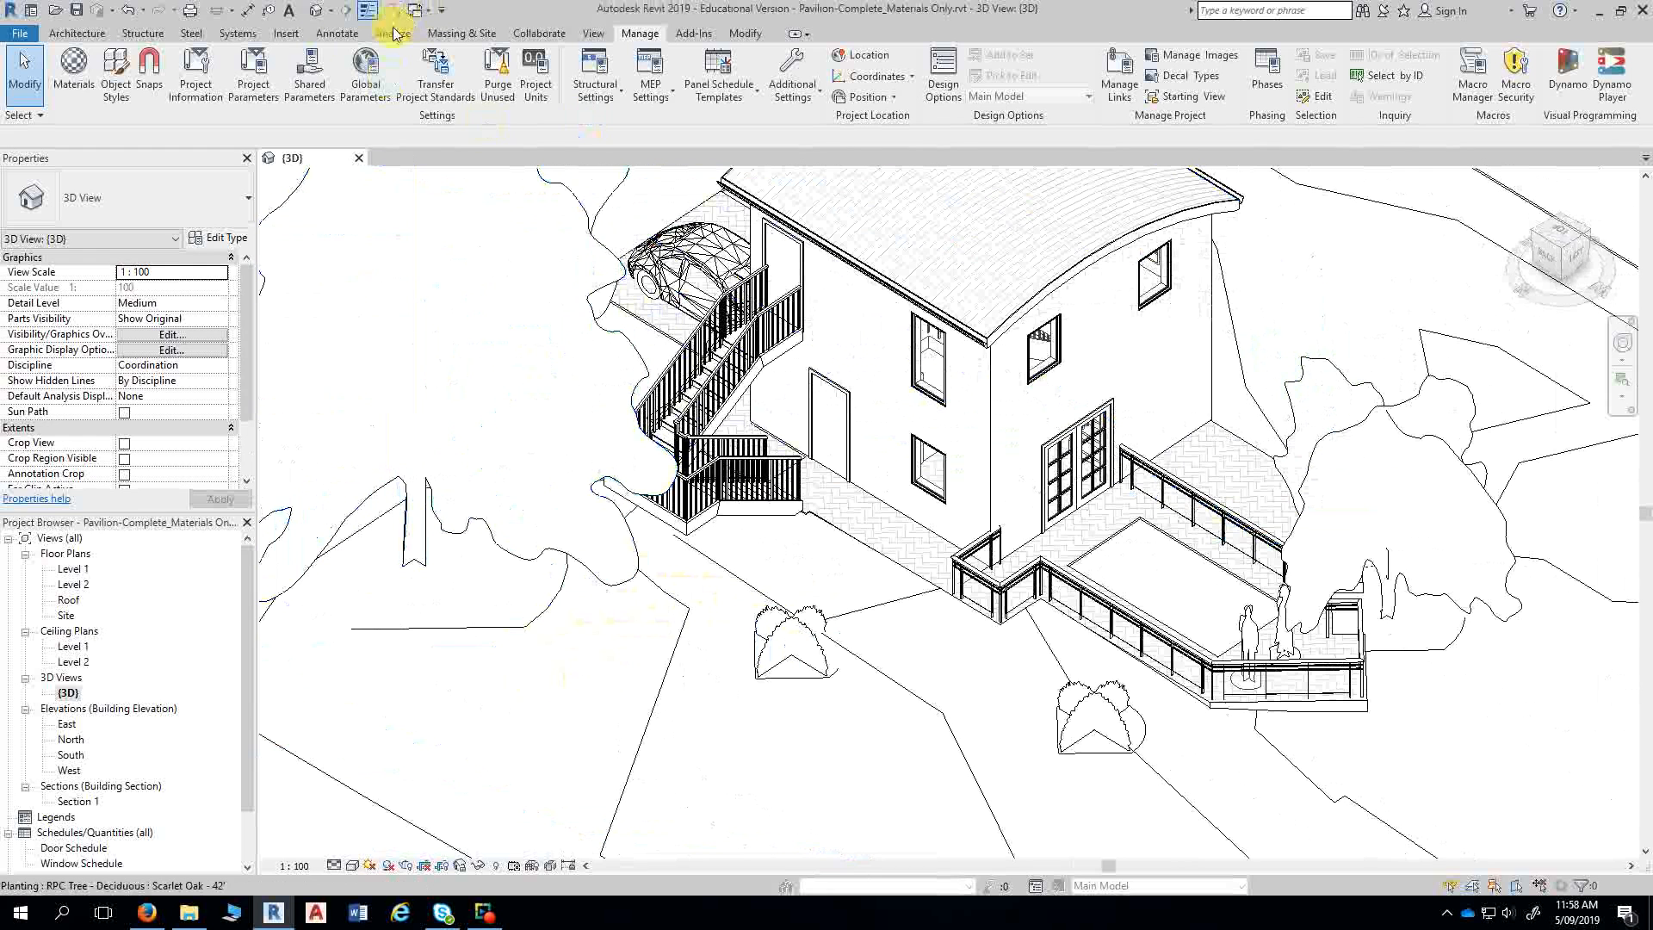
left_click(76, 10)
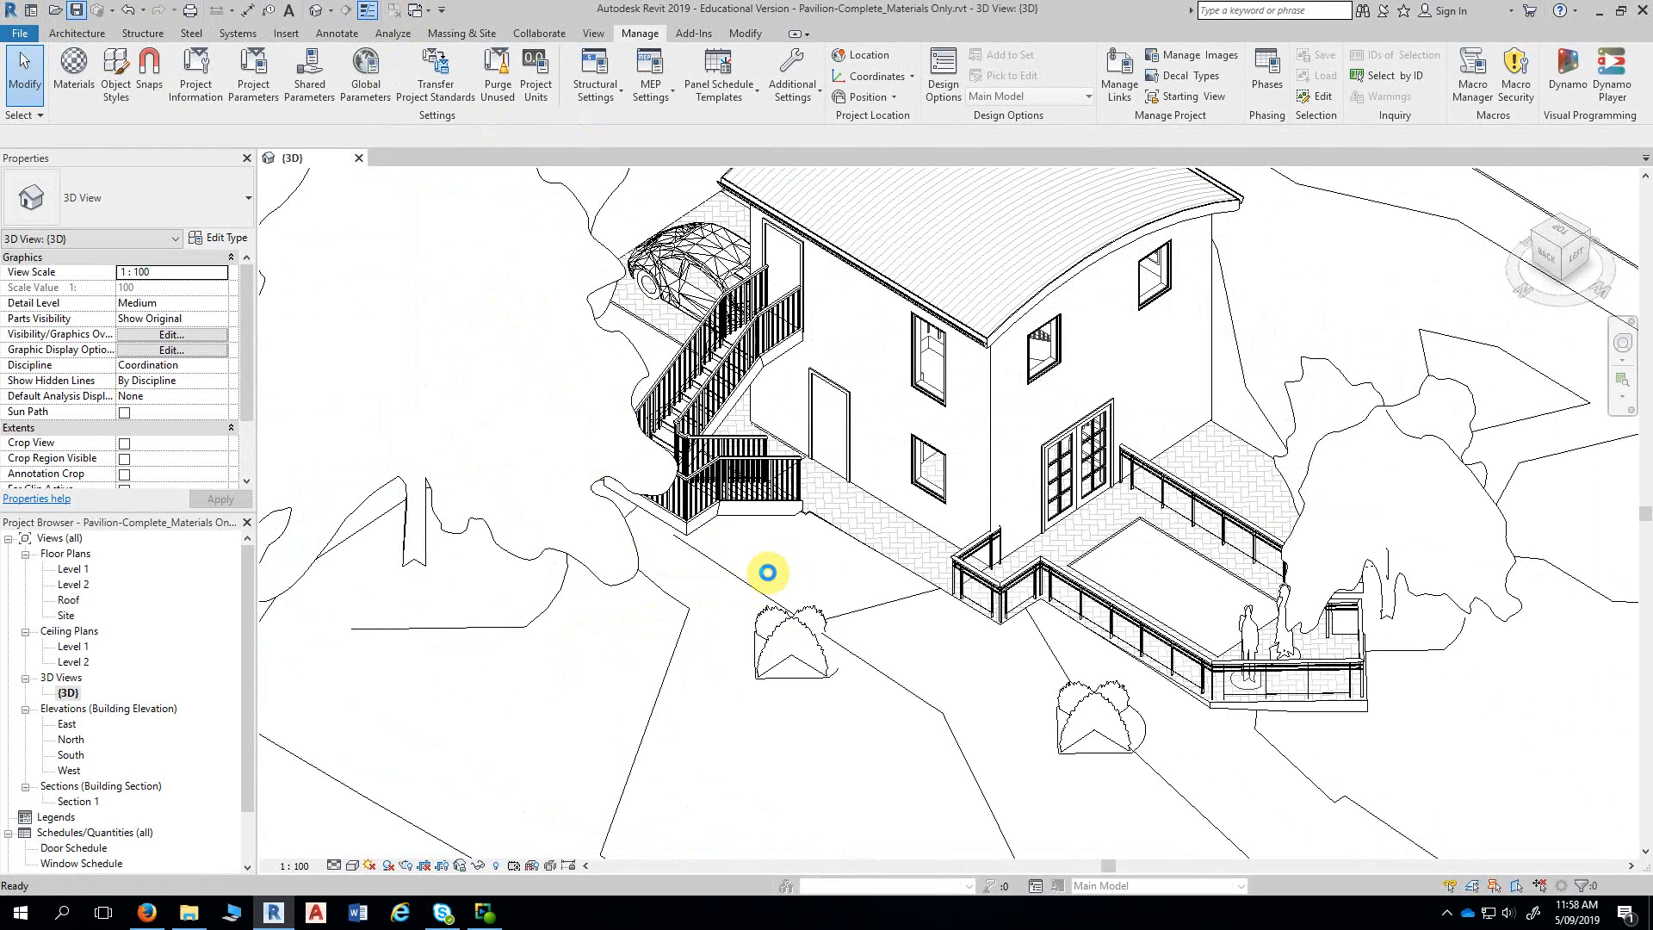
- Switch to Firefox and view the City View - Downtown Nite CY04.jpg bitmap for Exercise 4-4 on the course page
scroll(769, 590, "down", 1)
scroll(769, 594, "down", 3)
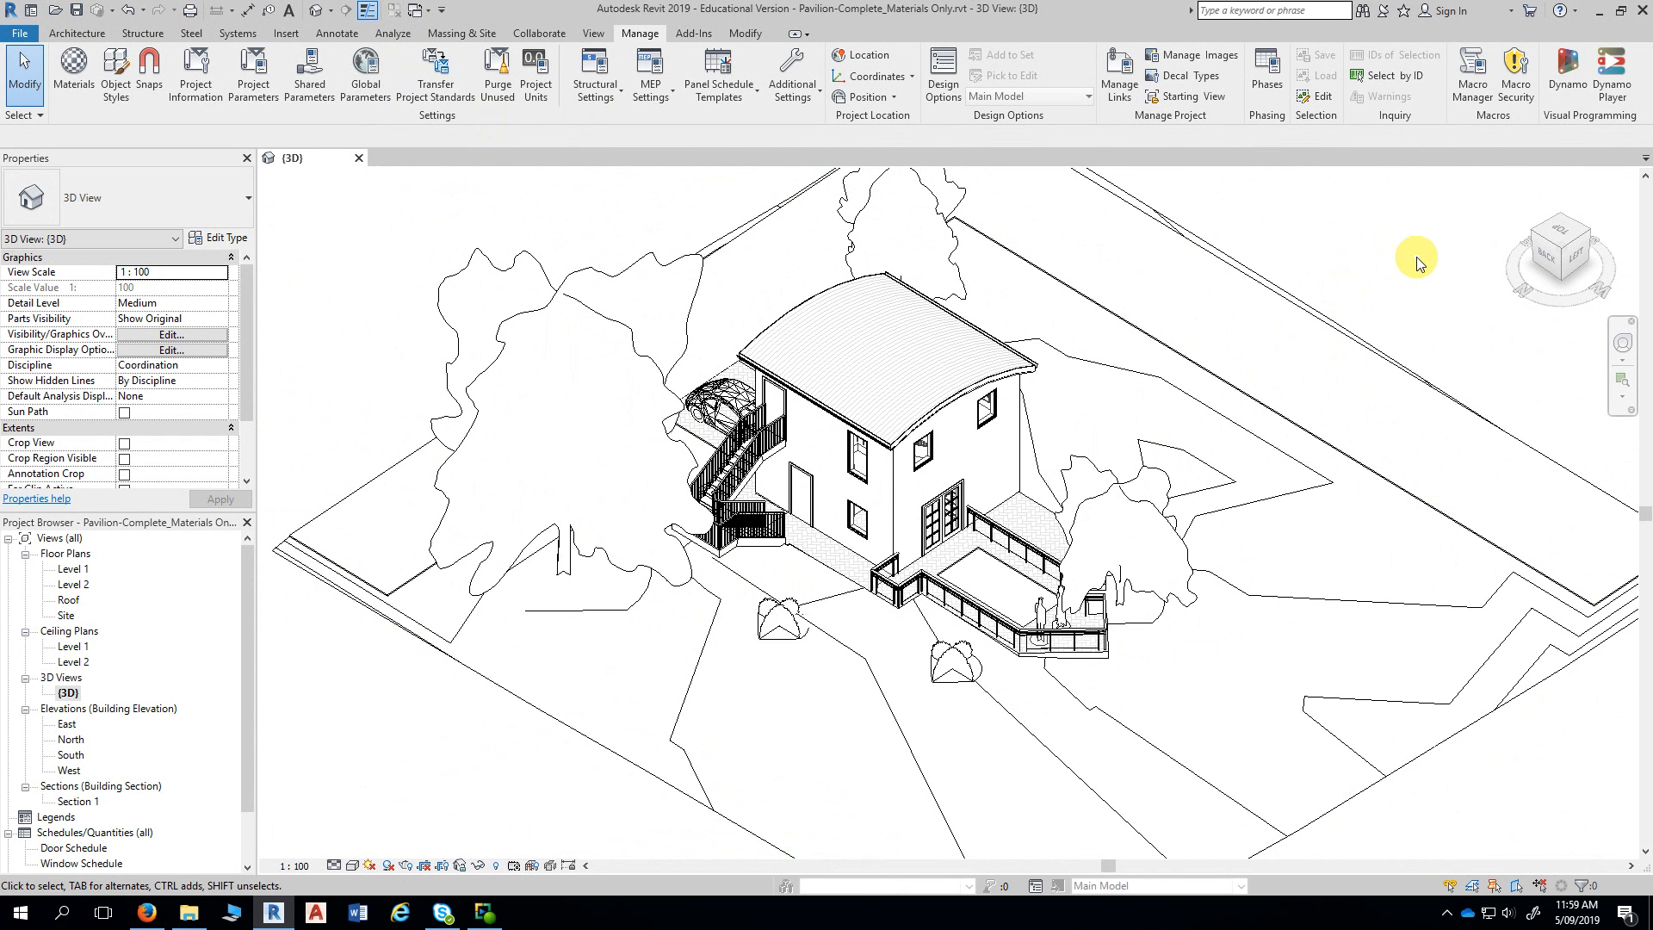
left_click(146, 918)
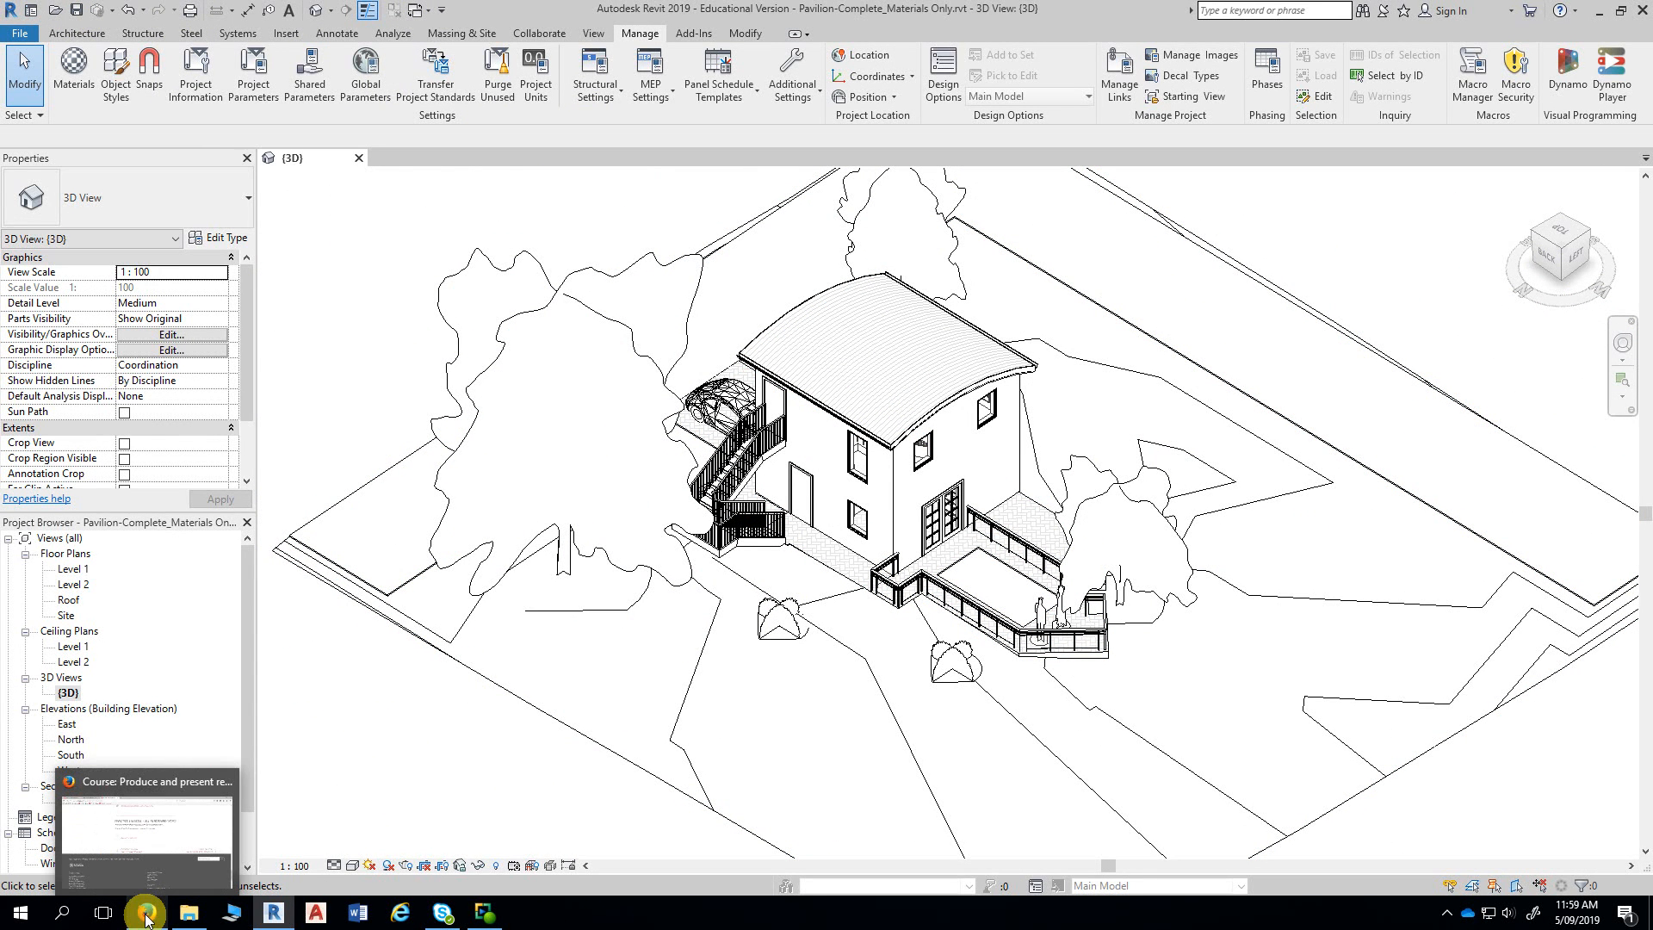
scroll(464, 560, "up", 10)
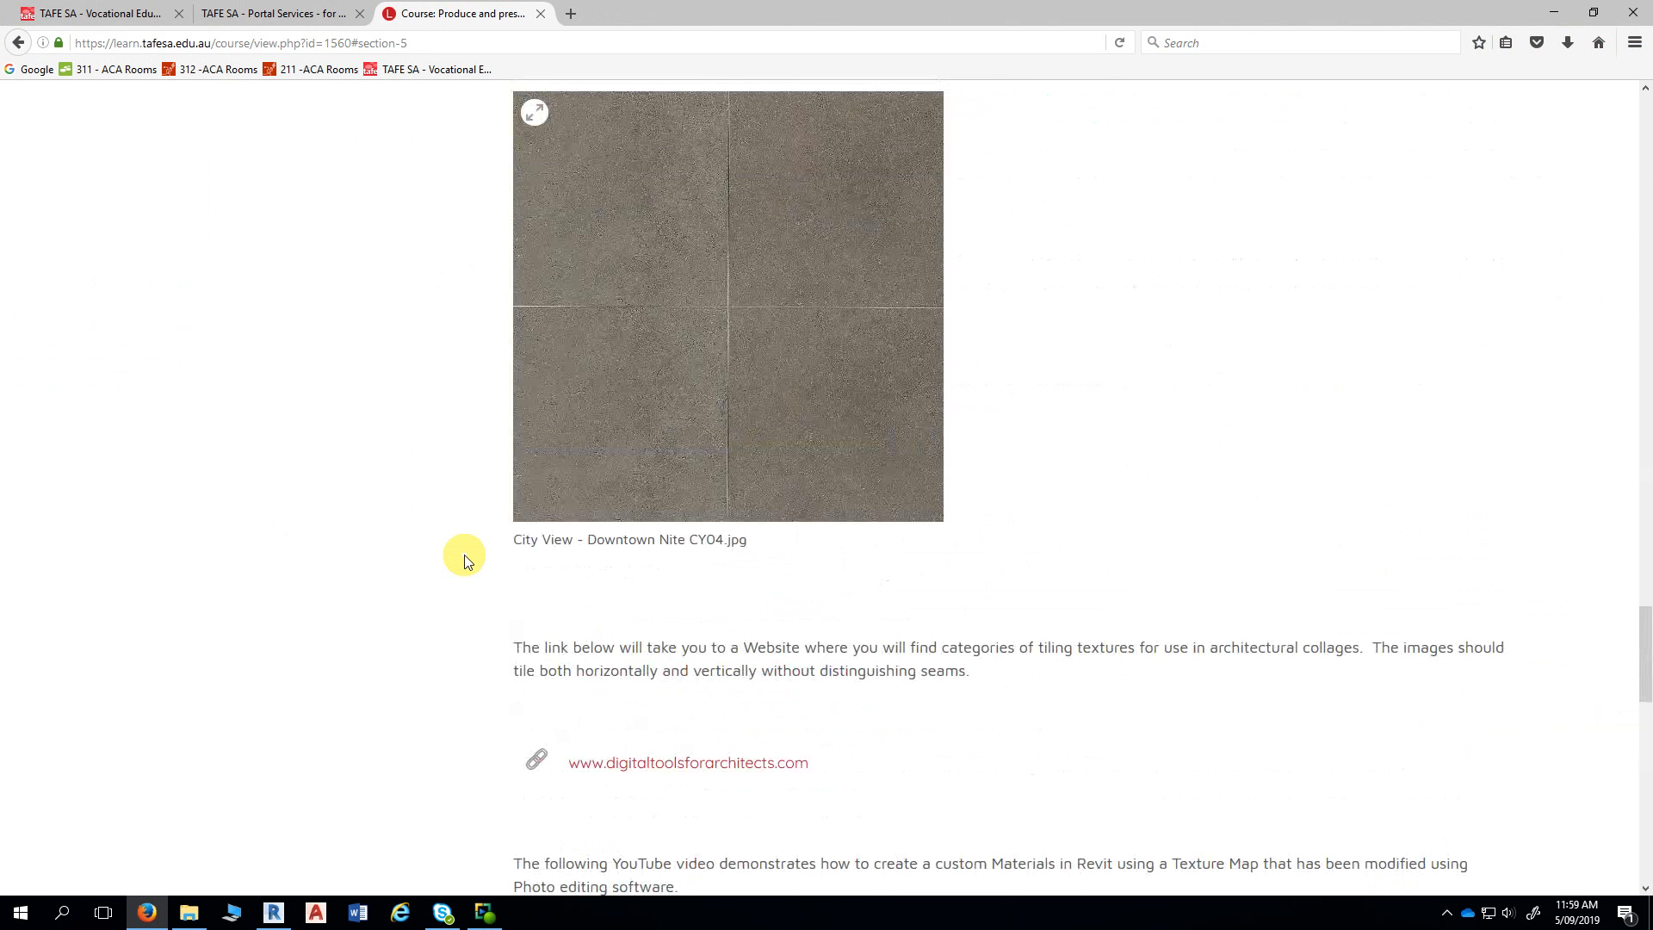
scroll(465, 561, "up", 2)
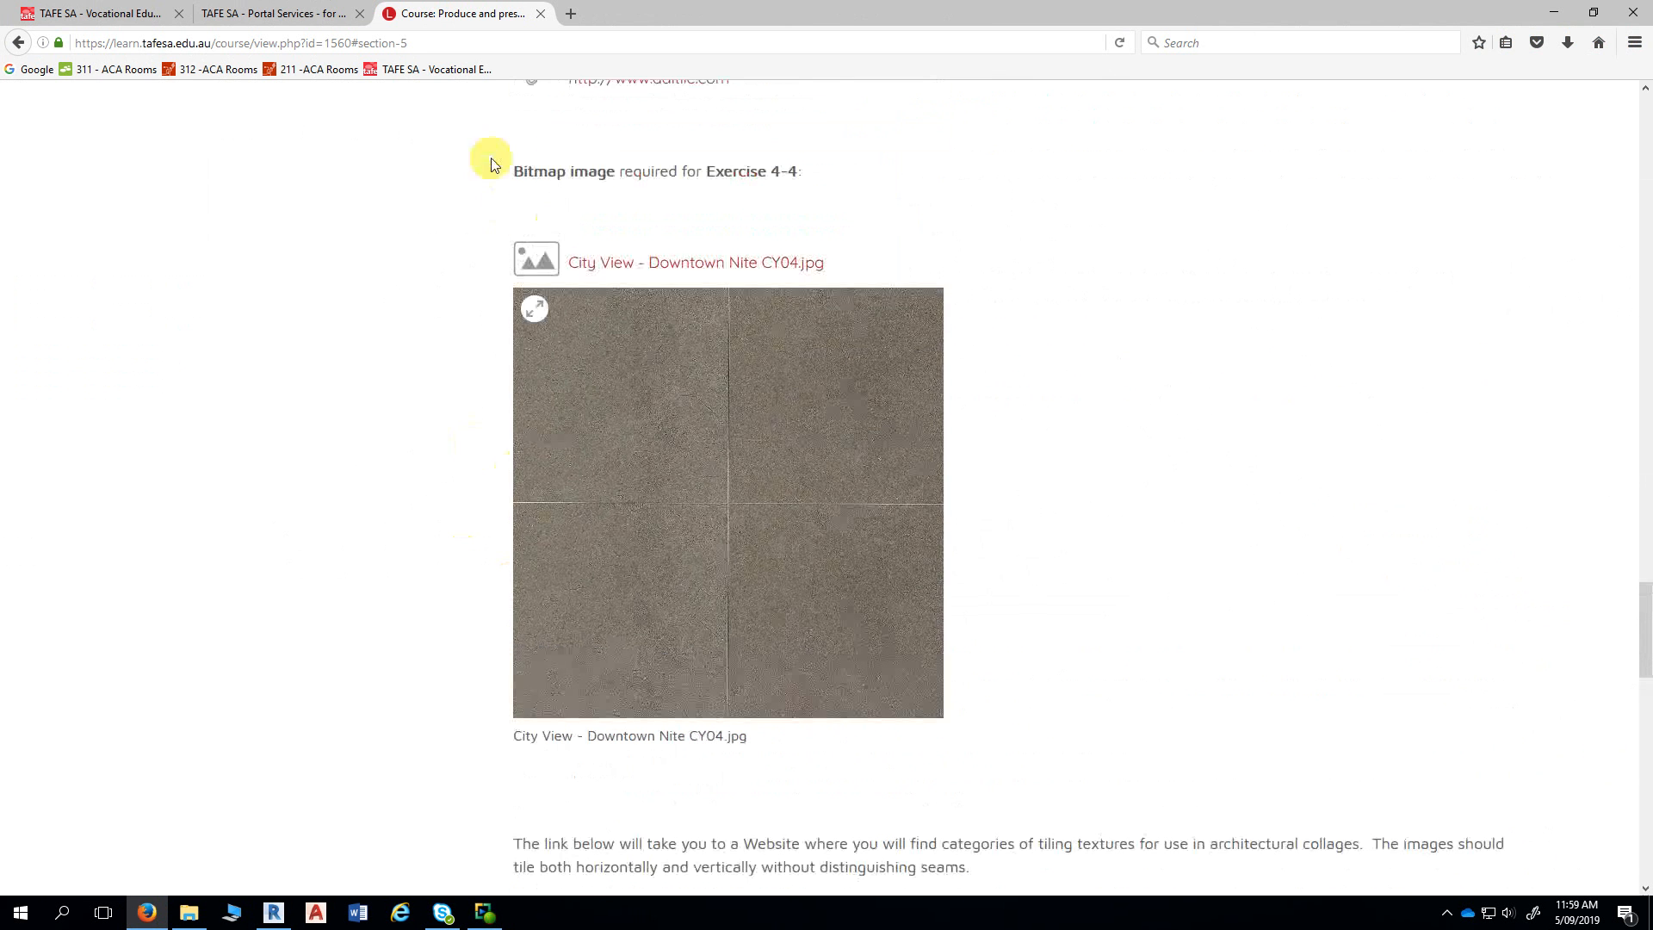
- Open a new Firefox window and go to modlar.com
right_click(149, 918)
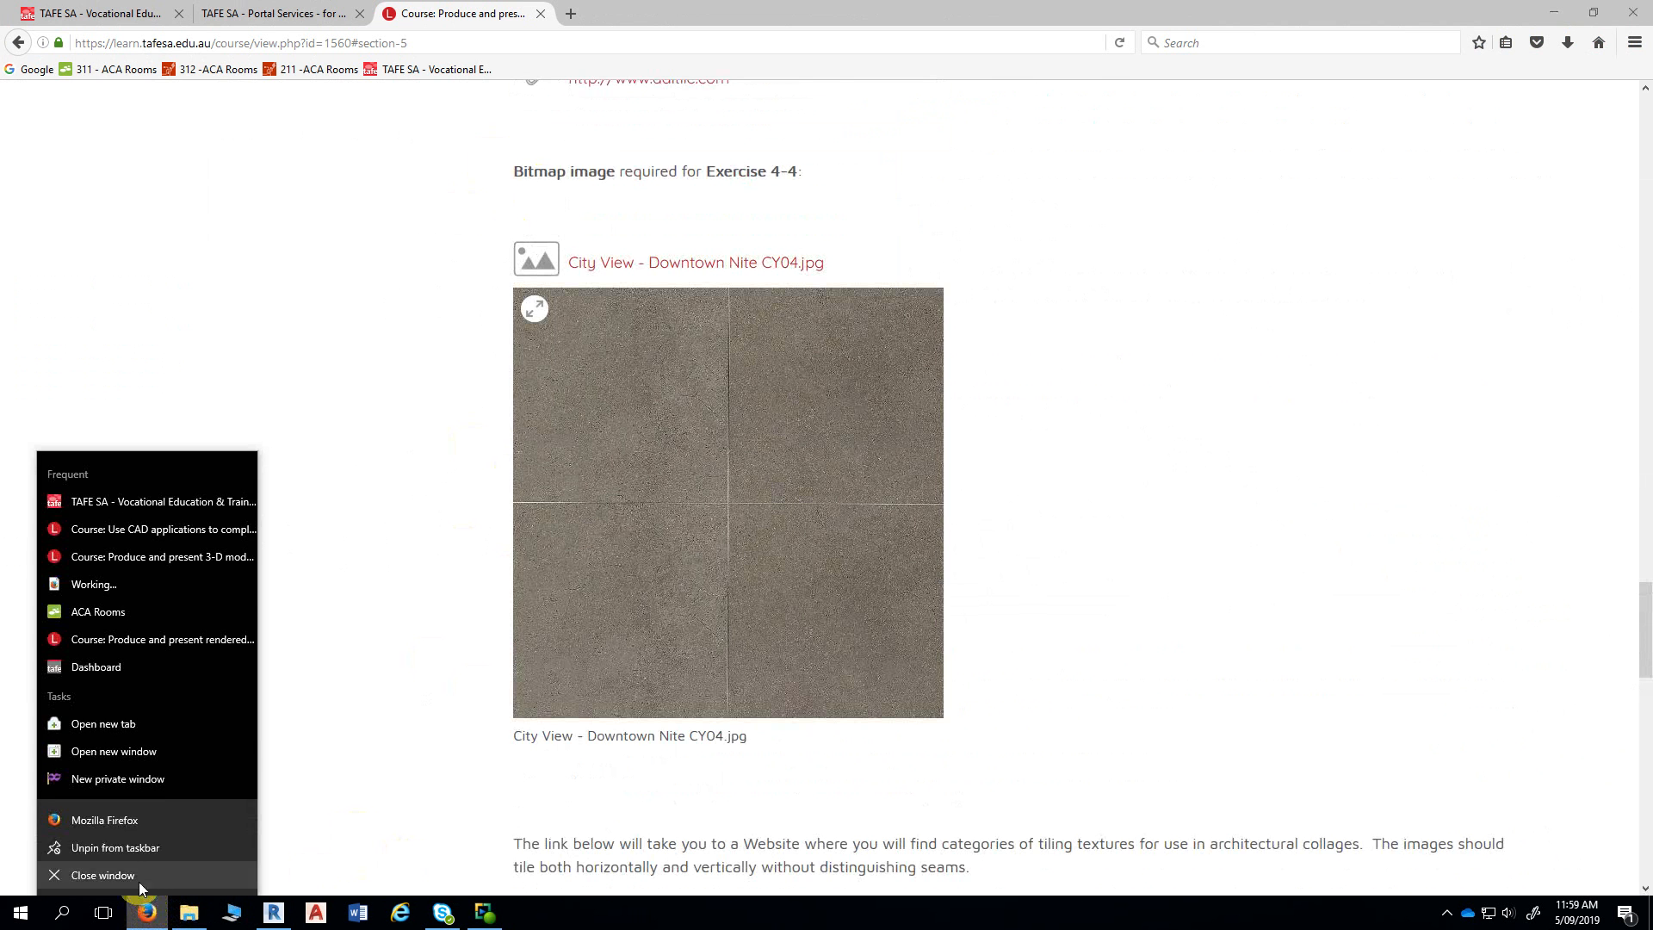
left_click(113, 824)
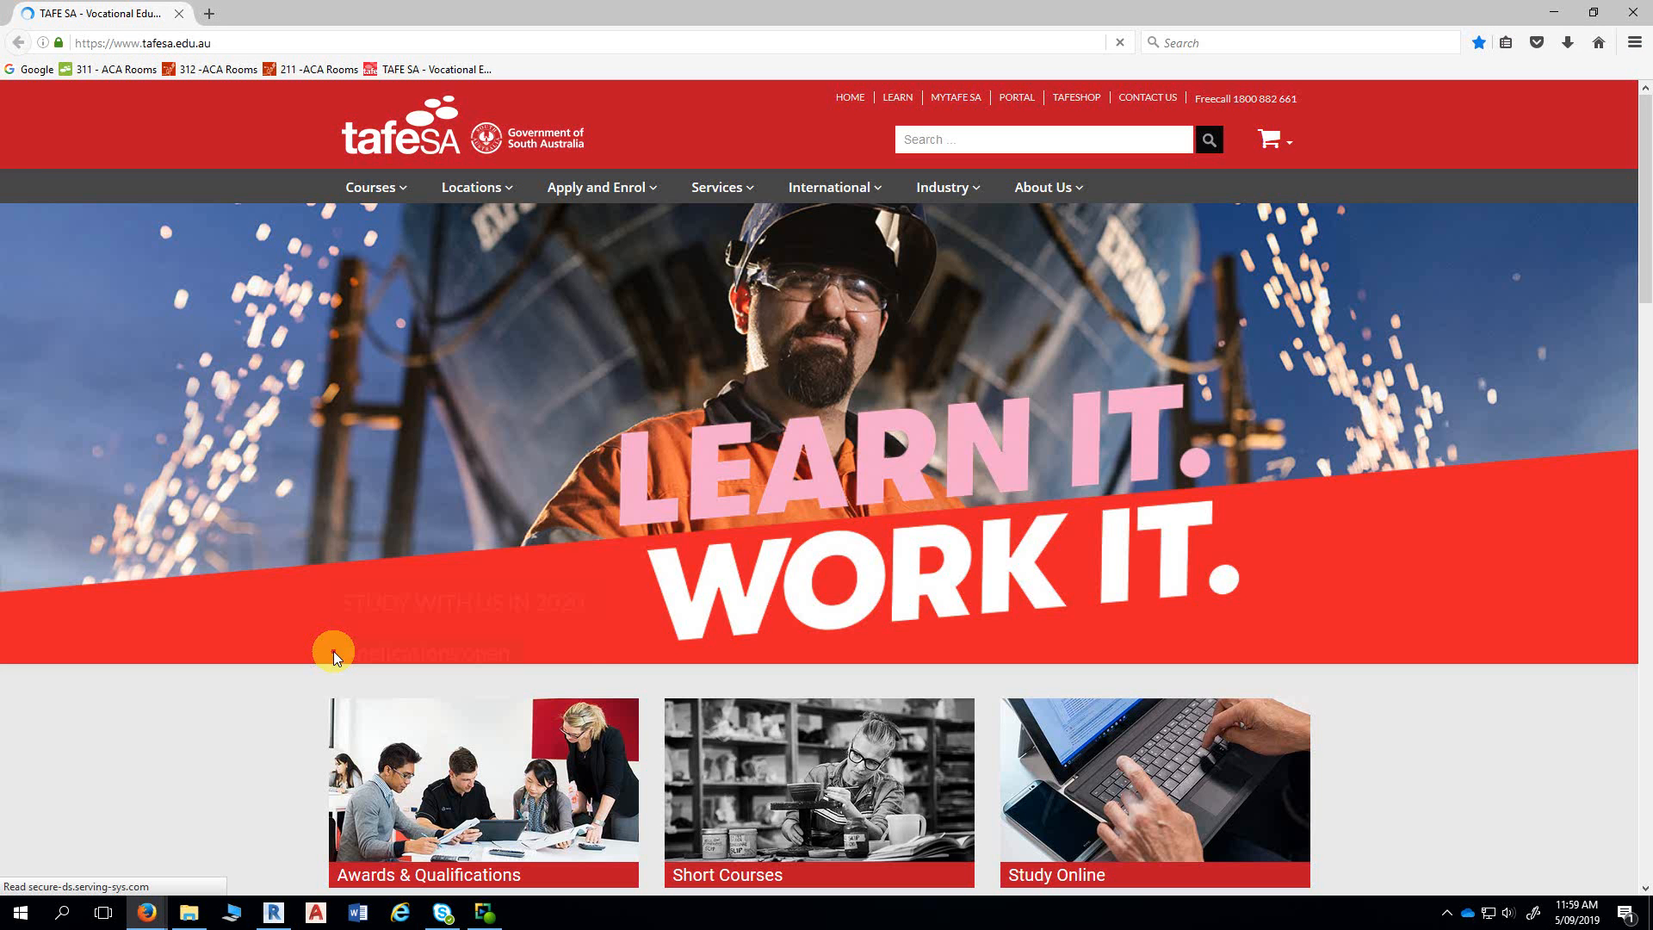
left_click(229, 42)
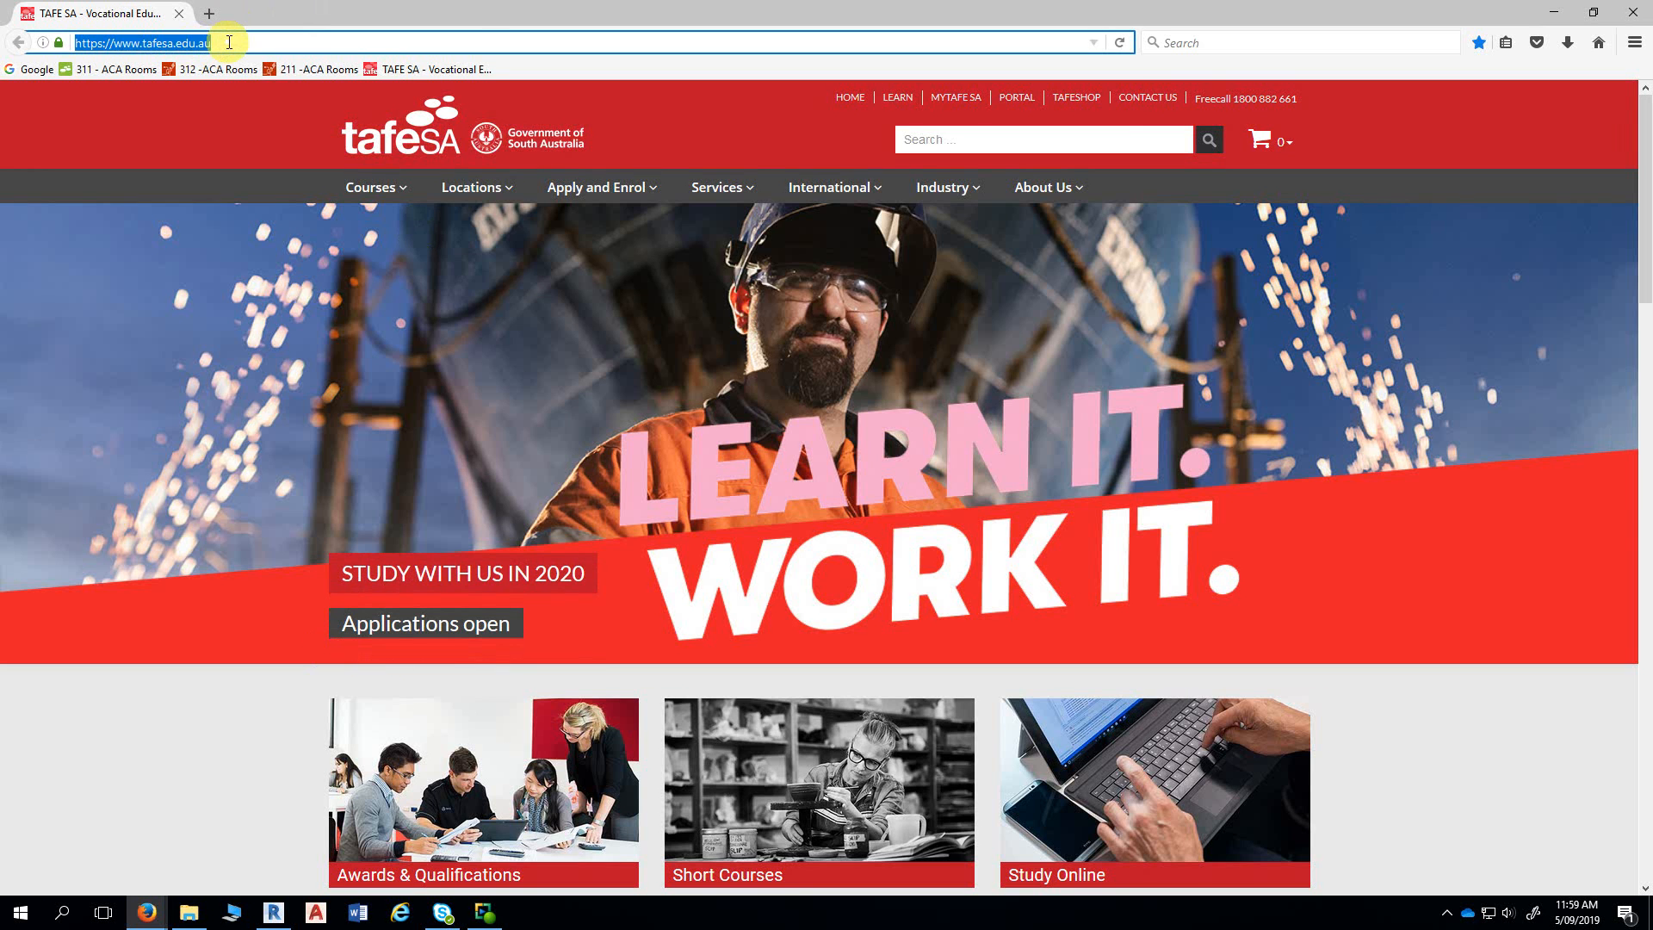
type("modlar")
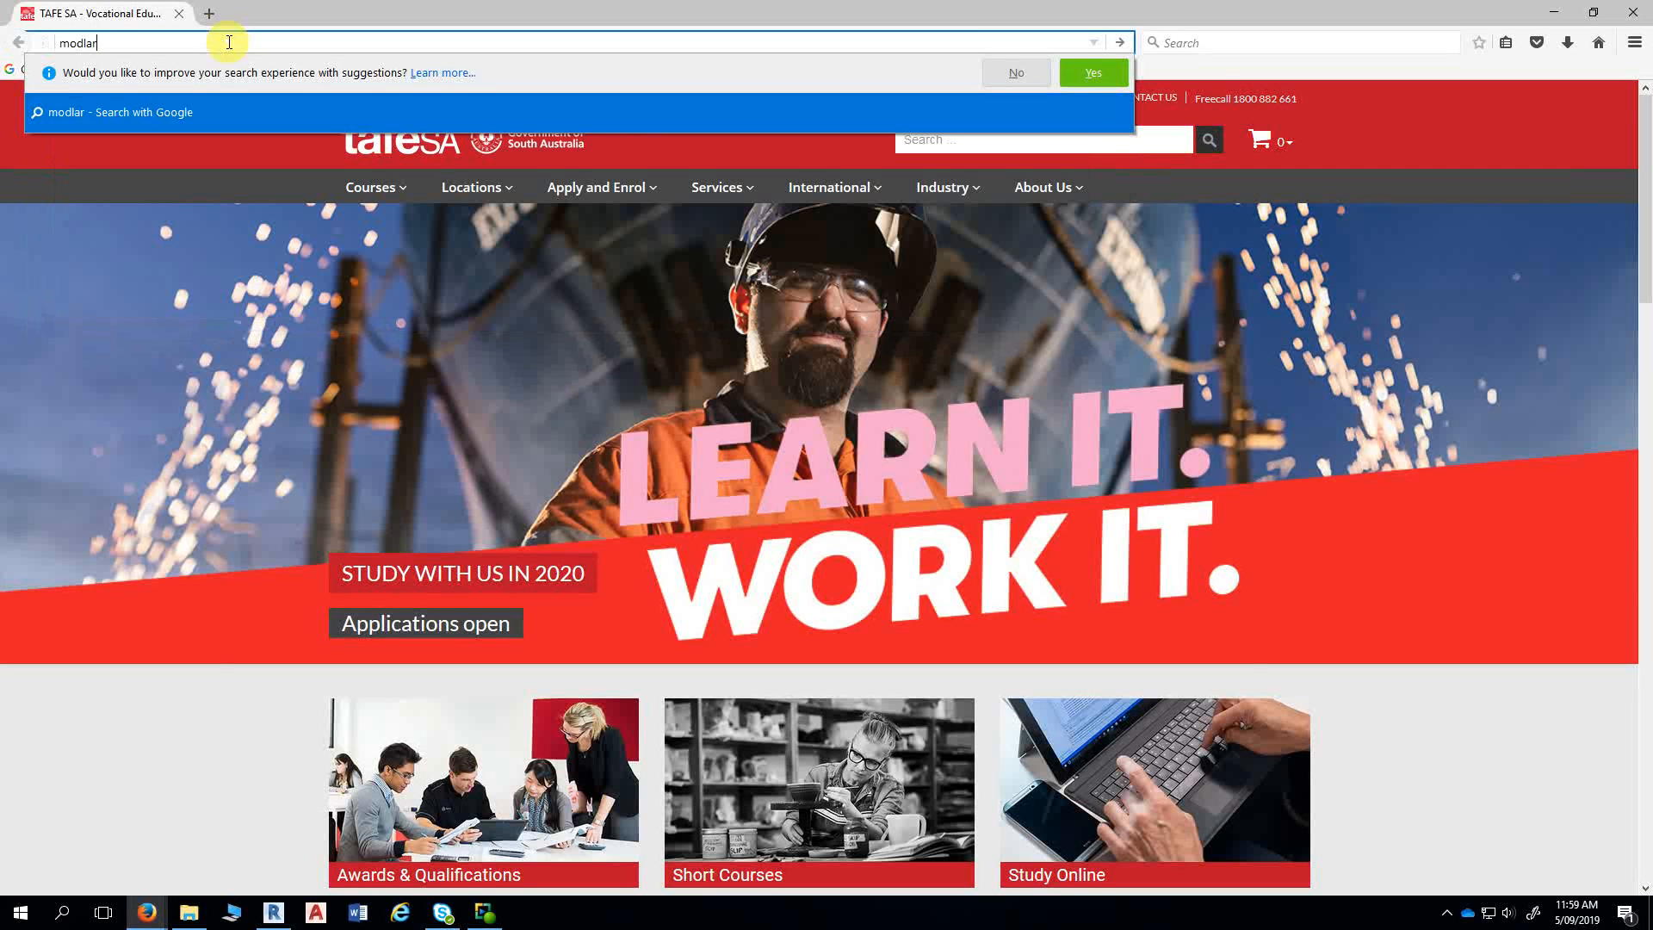
type(".com")
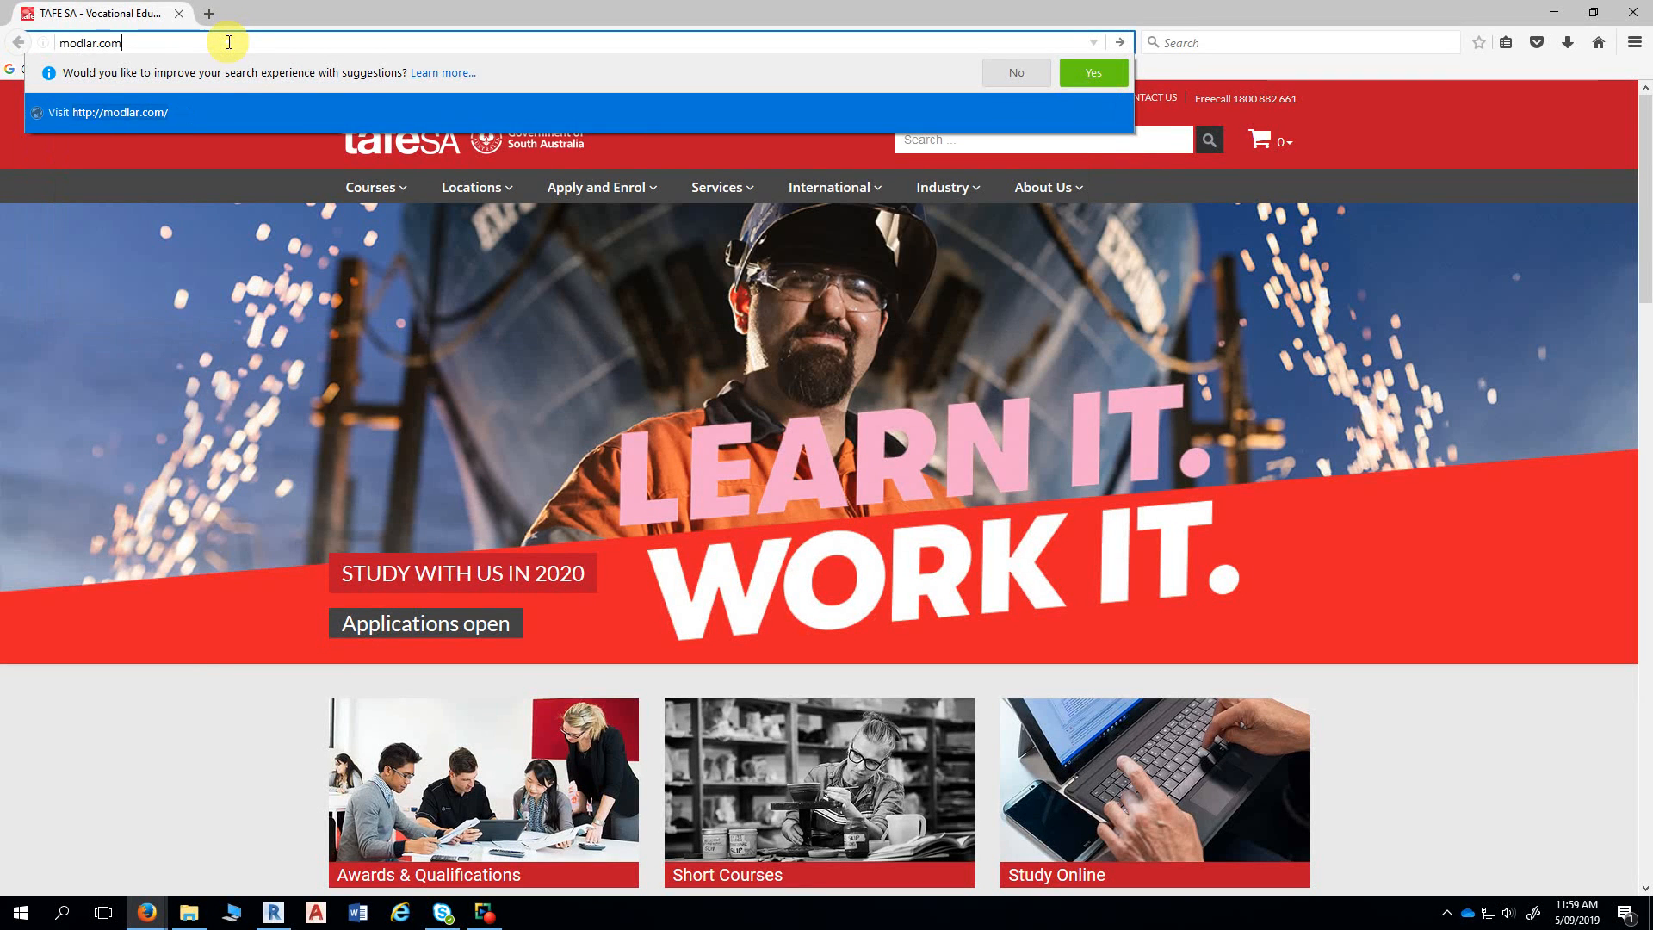
key("Return")
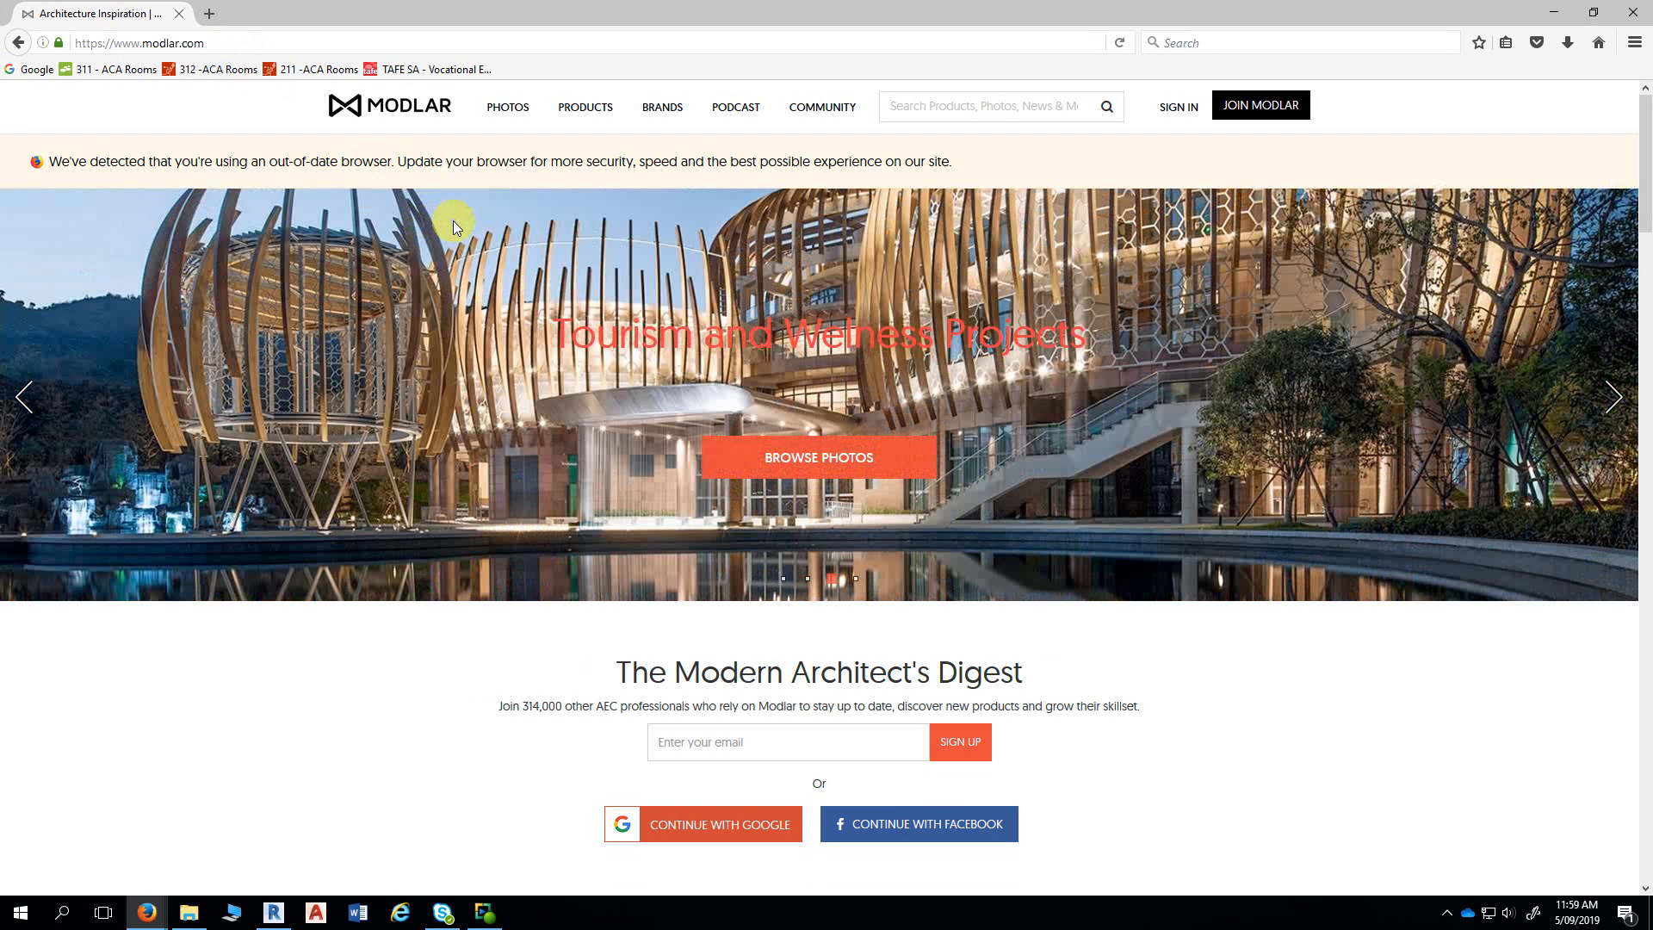
- Search Modlar for "revit" and look through the product results
left_click(927, 105)
type("revit")
key("Return")
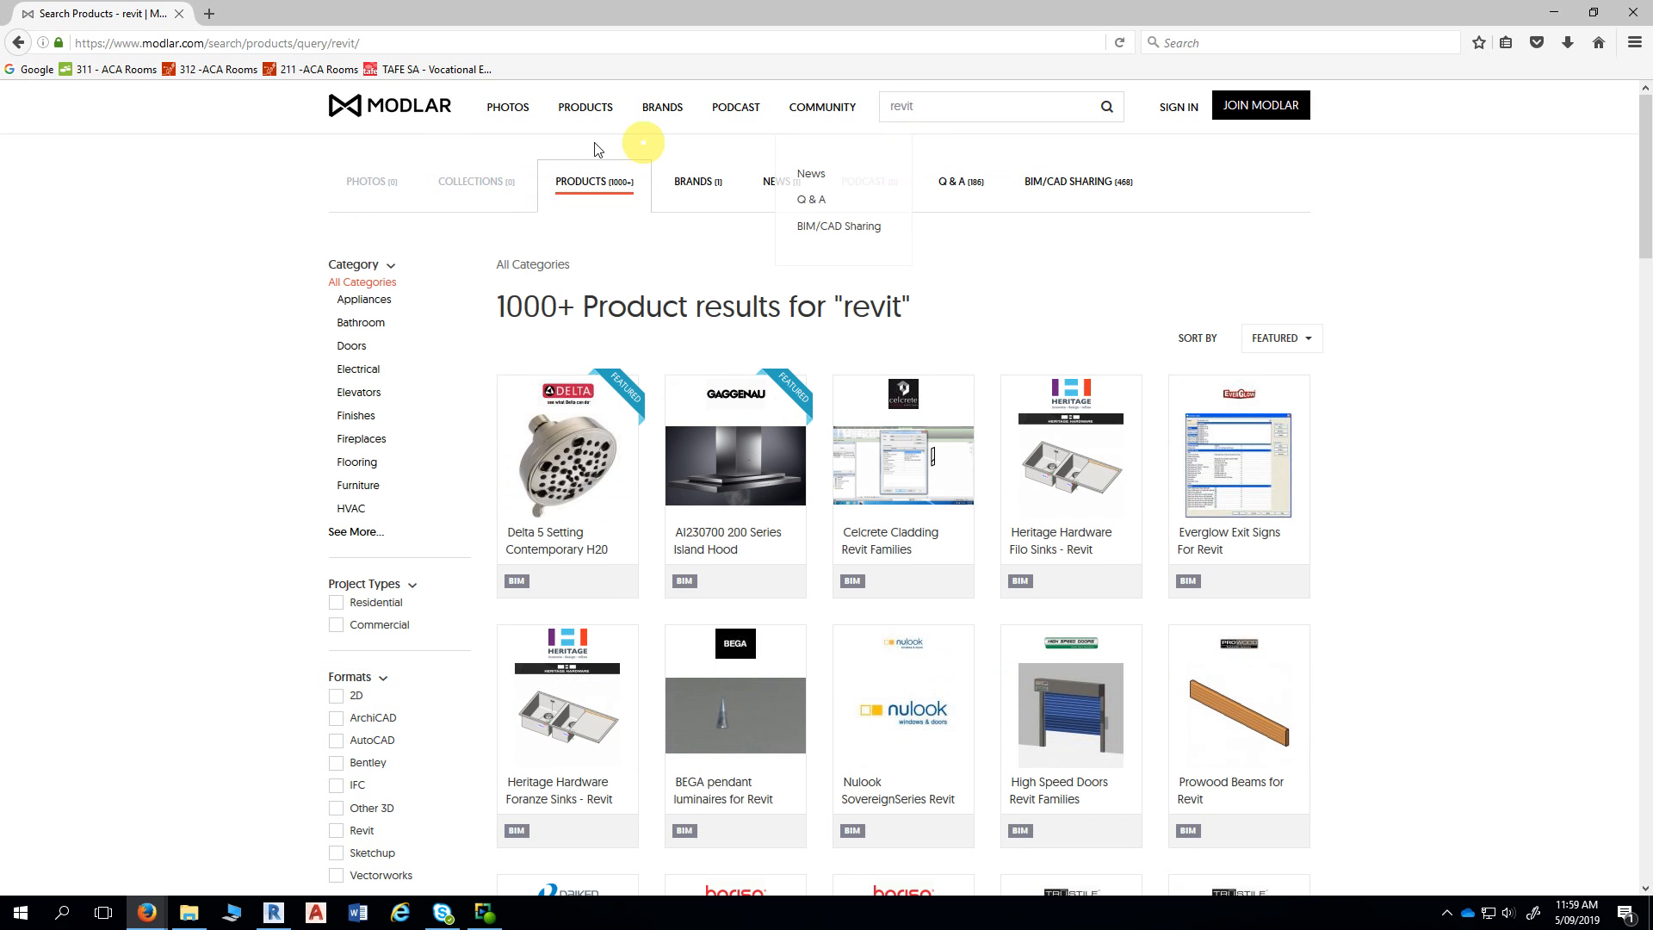
left_click_drag(922, 111, 859, 110)
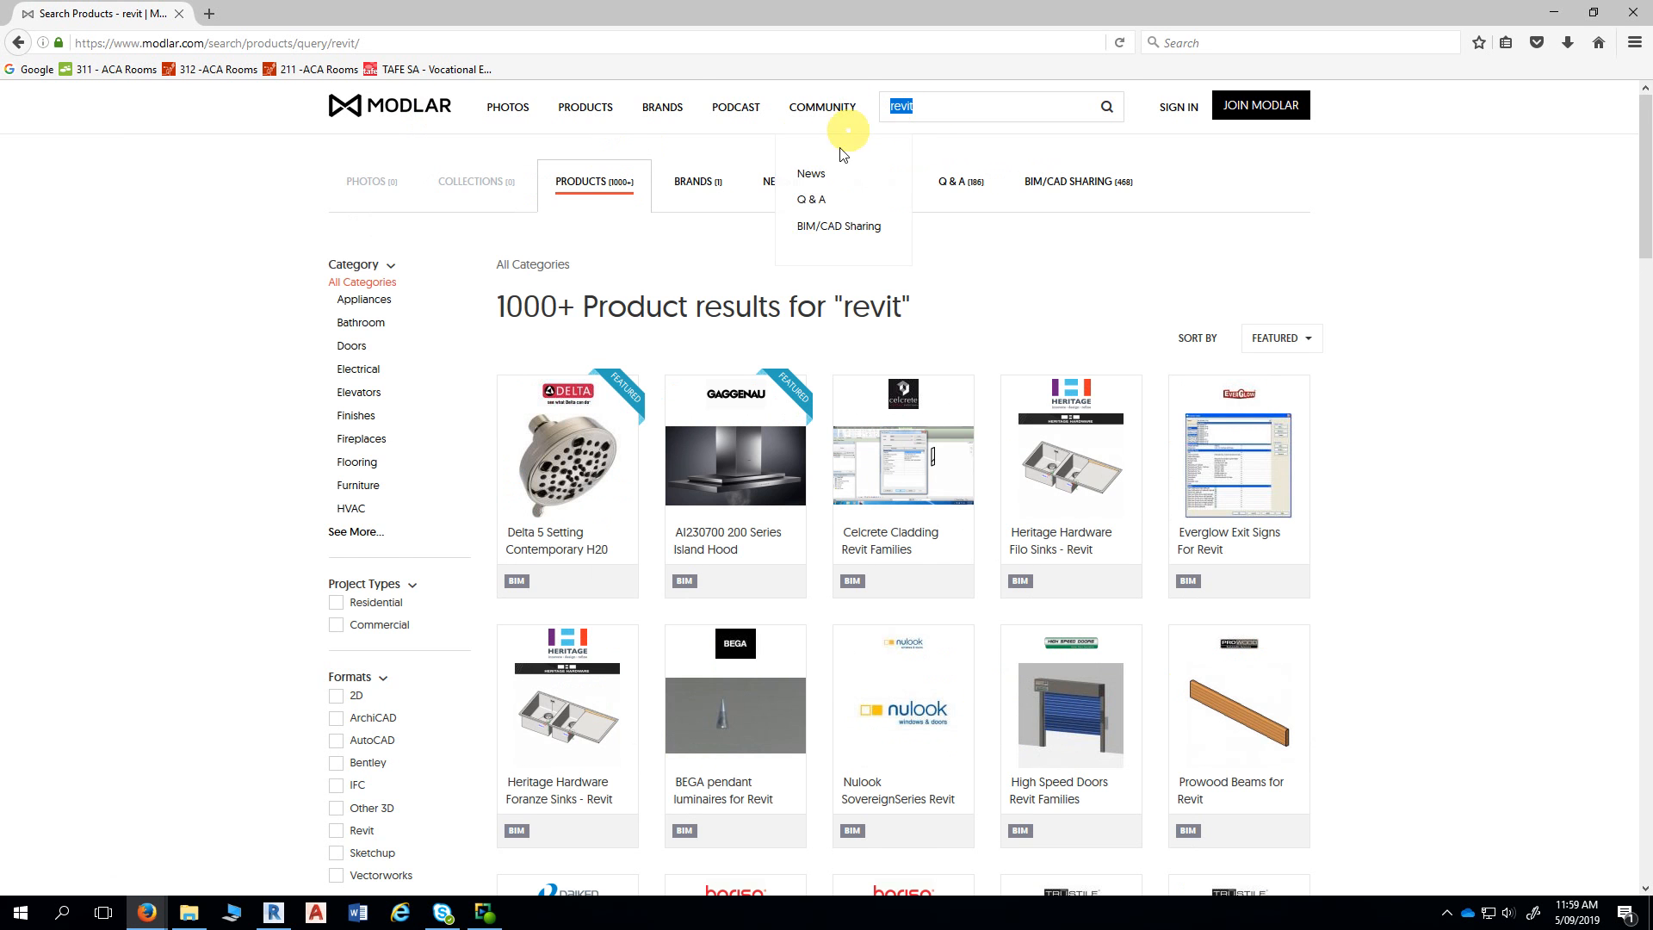
scroll(774, 261, "down", 2)
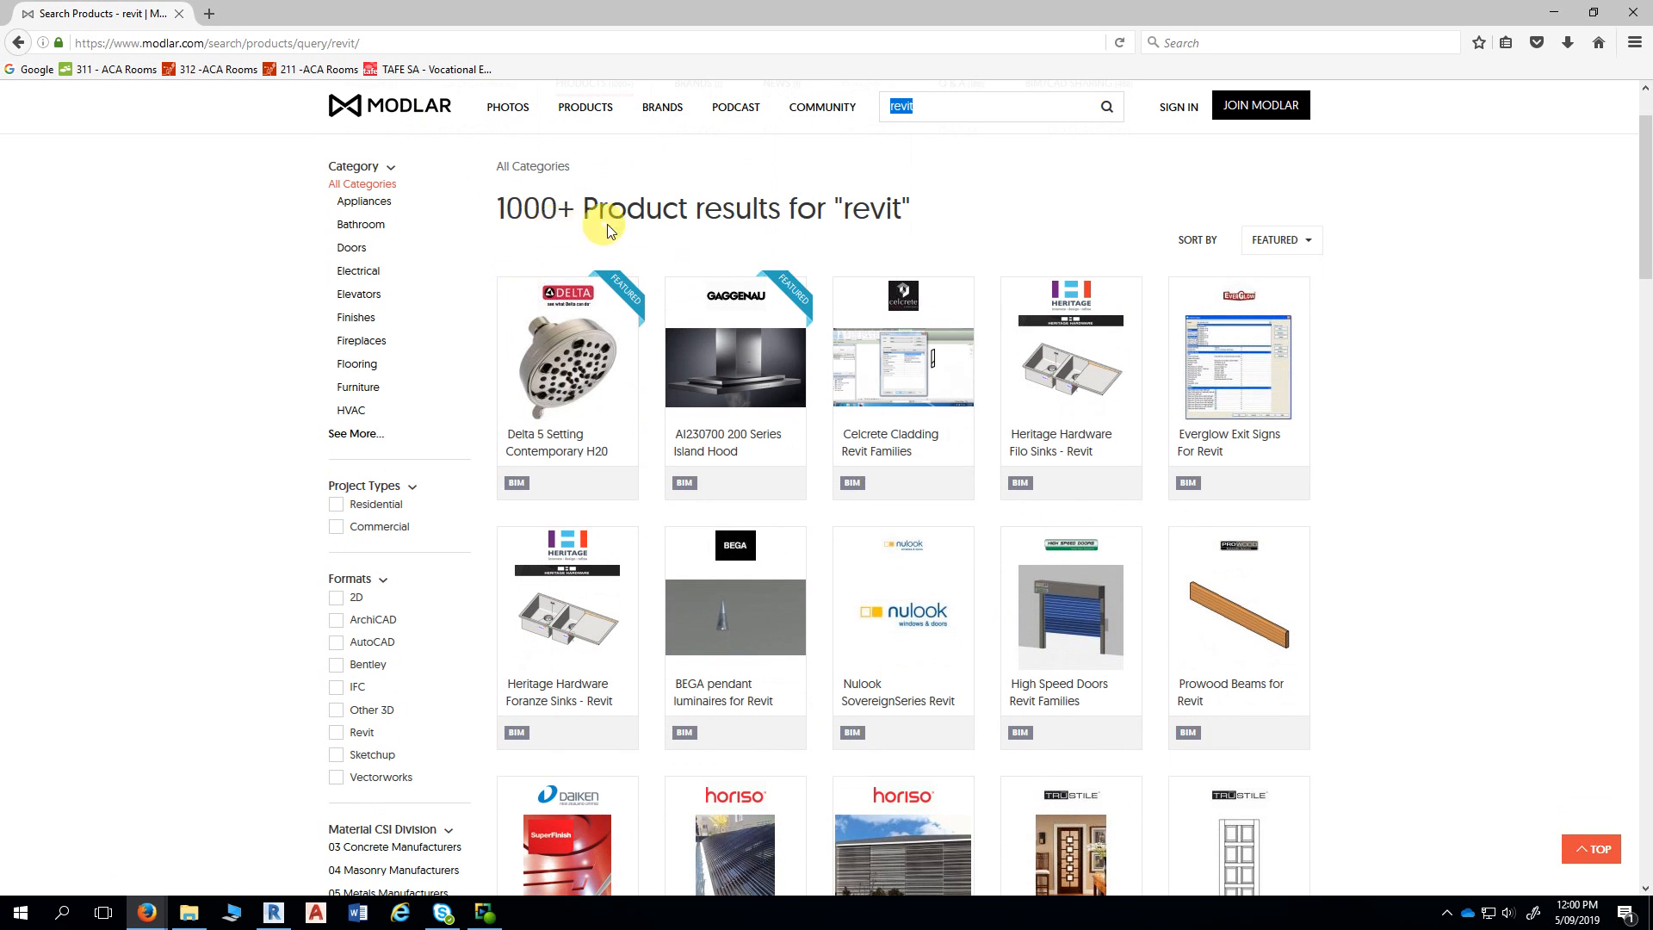
scroll(825, 224, "down", 5)
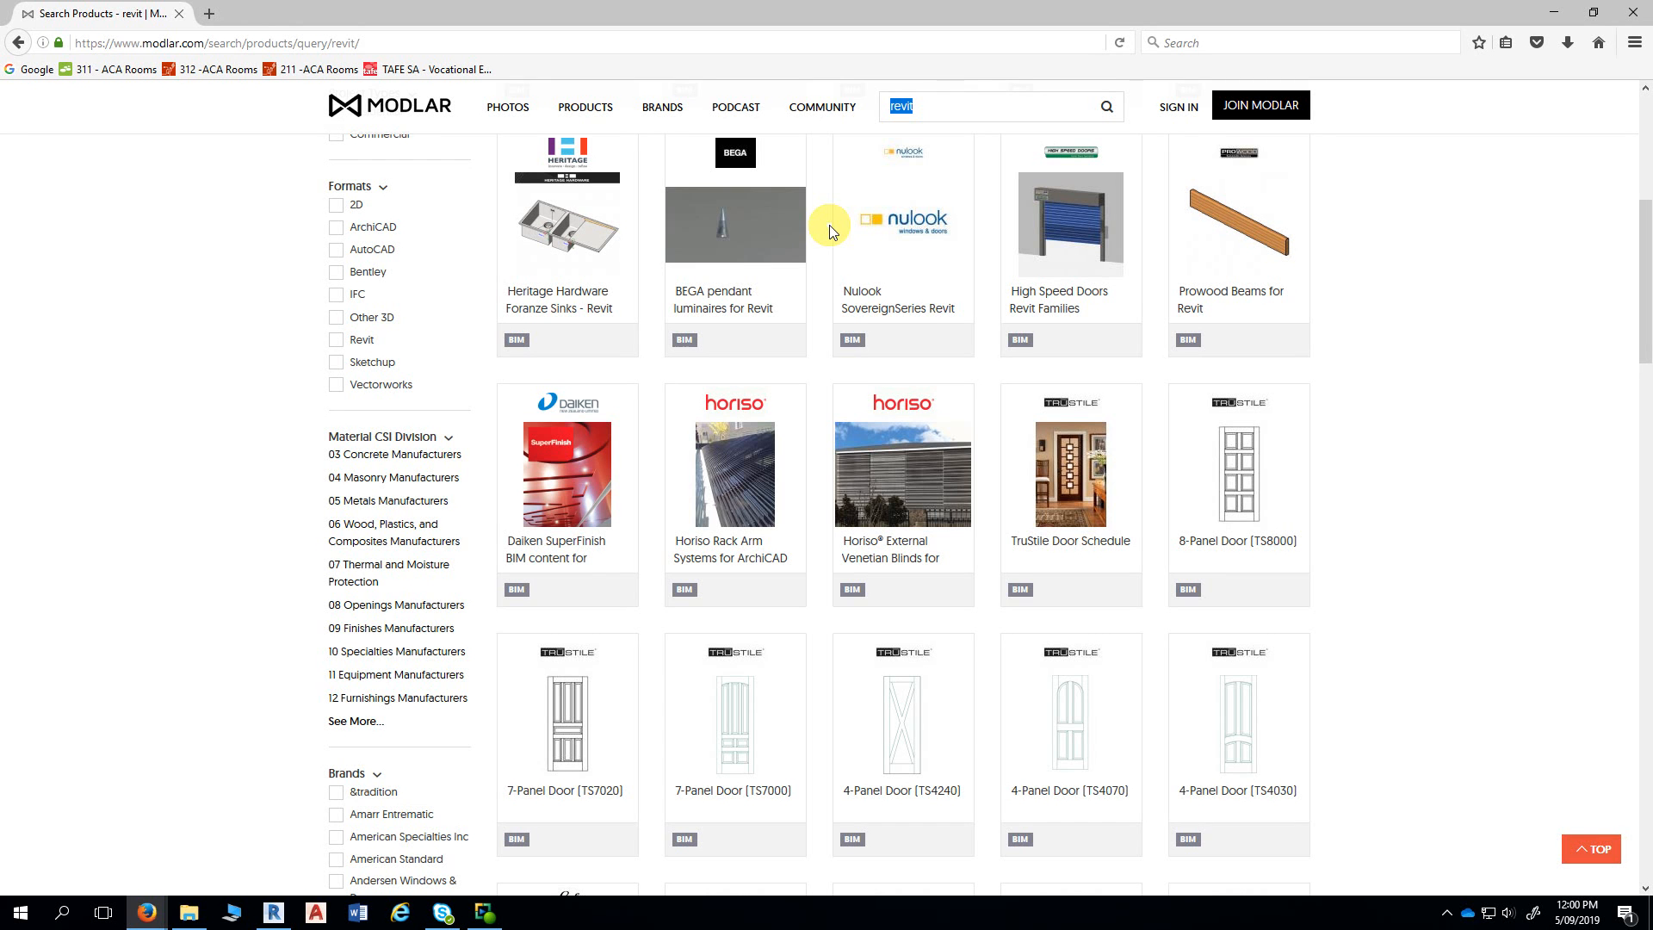
mouse_move(857, 279)
scroll(855, 277, "up", 1)
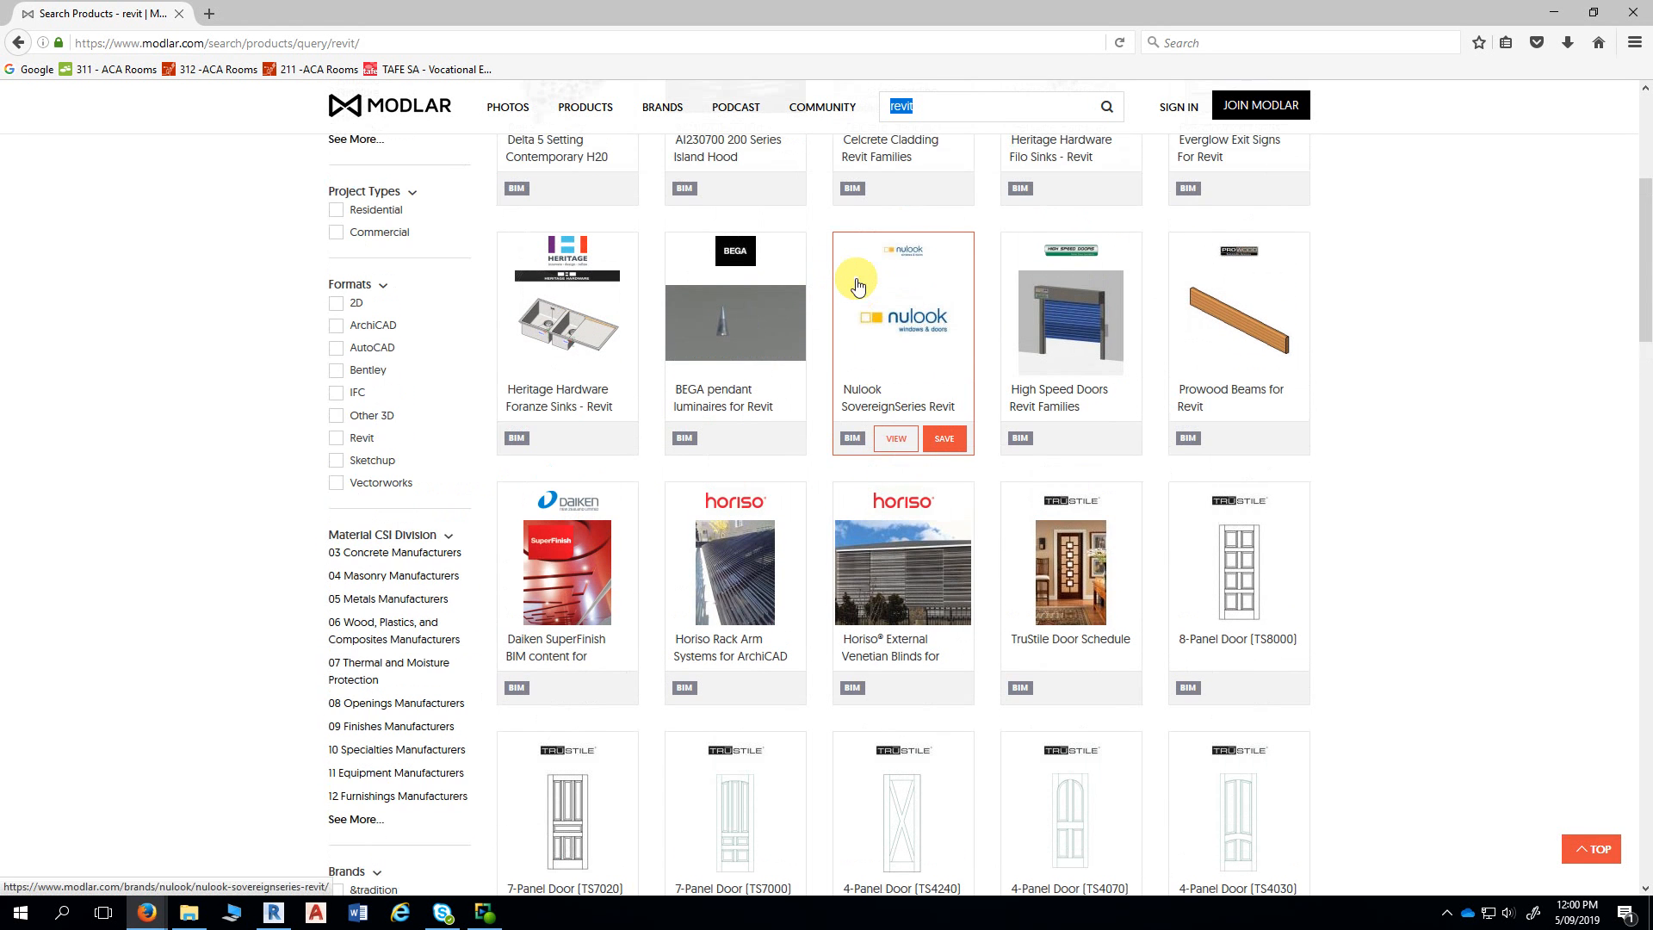
scroll(857, 284, "up", 3)
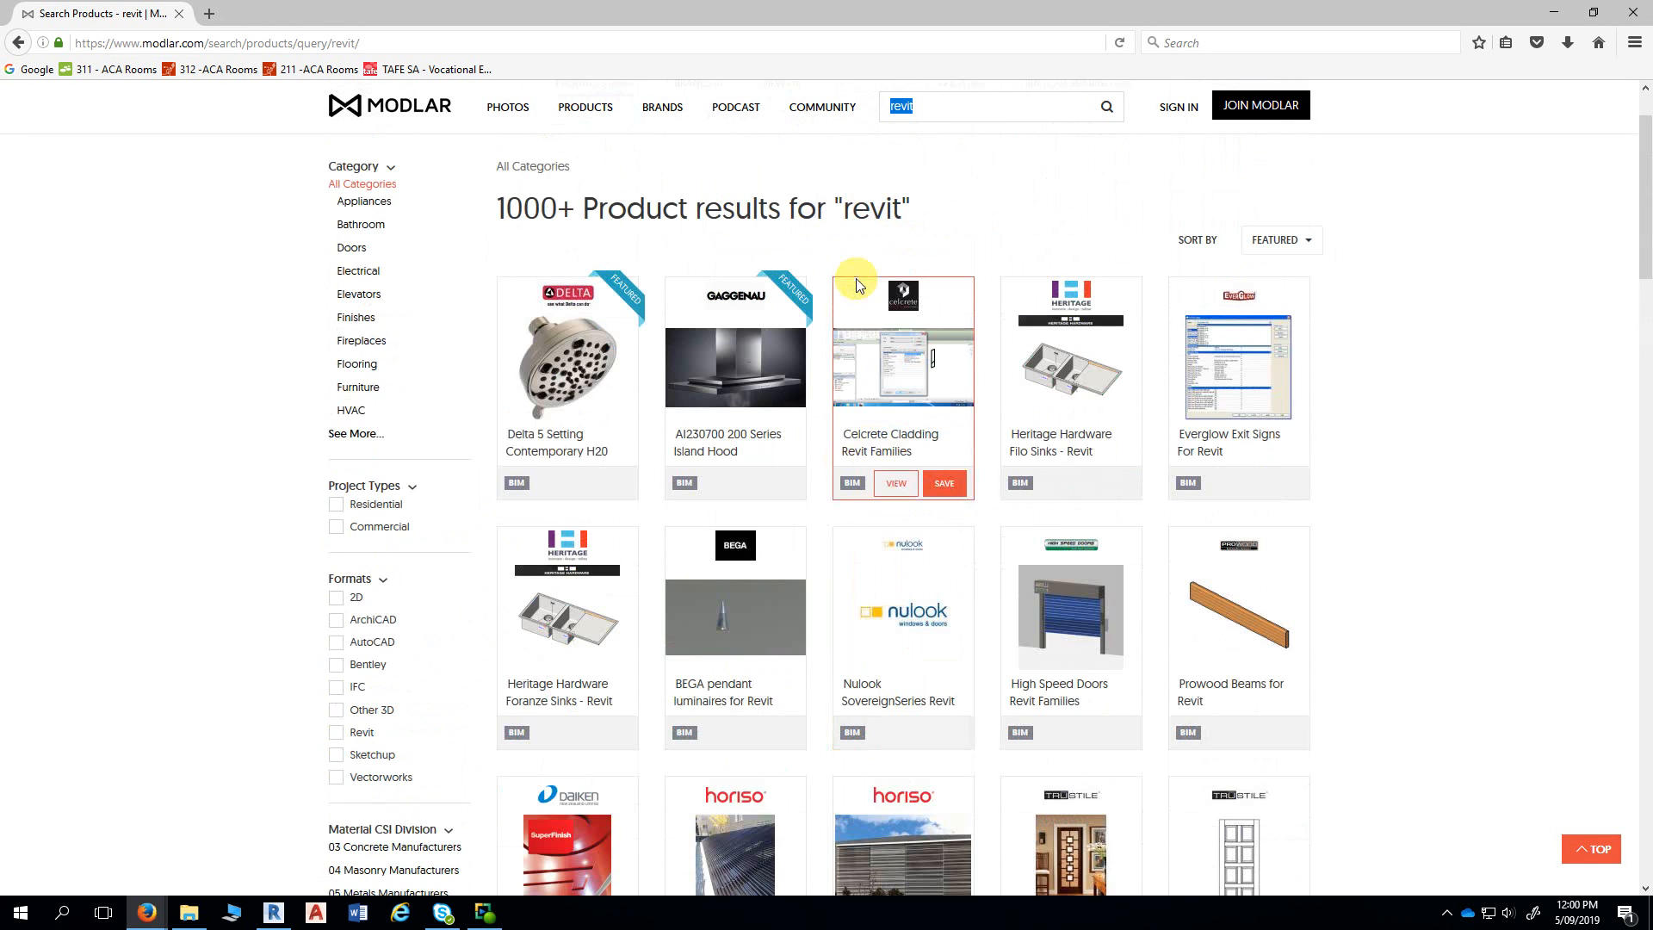
- Try searching the Modlar products for "revit cars" and return the search to "revit"
left_click(922, 111)
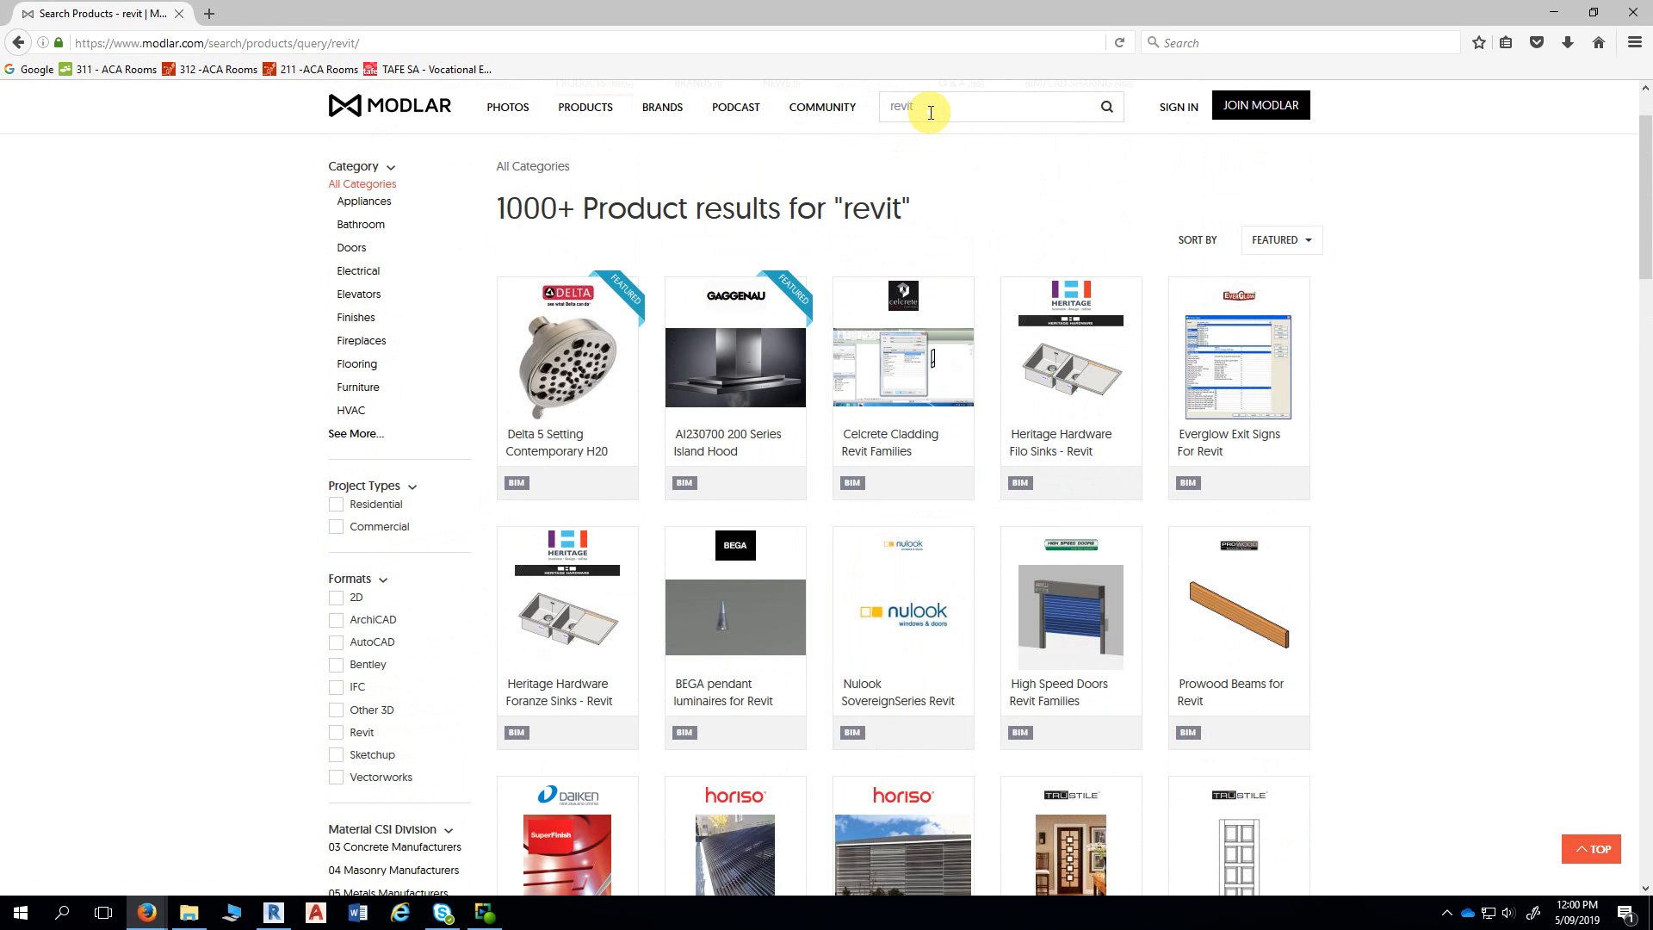
type("cad")
key("Return")
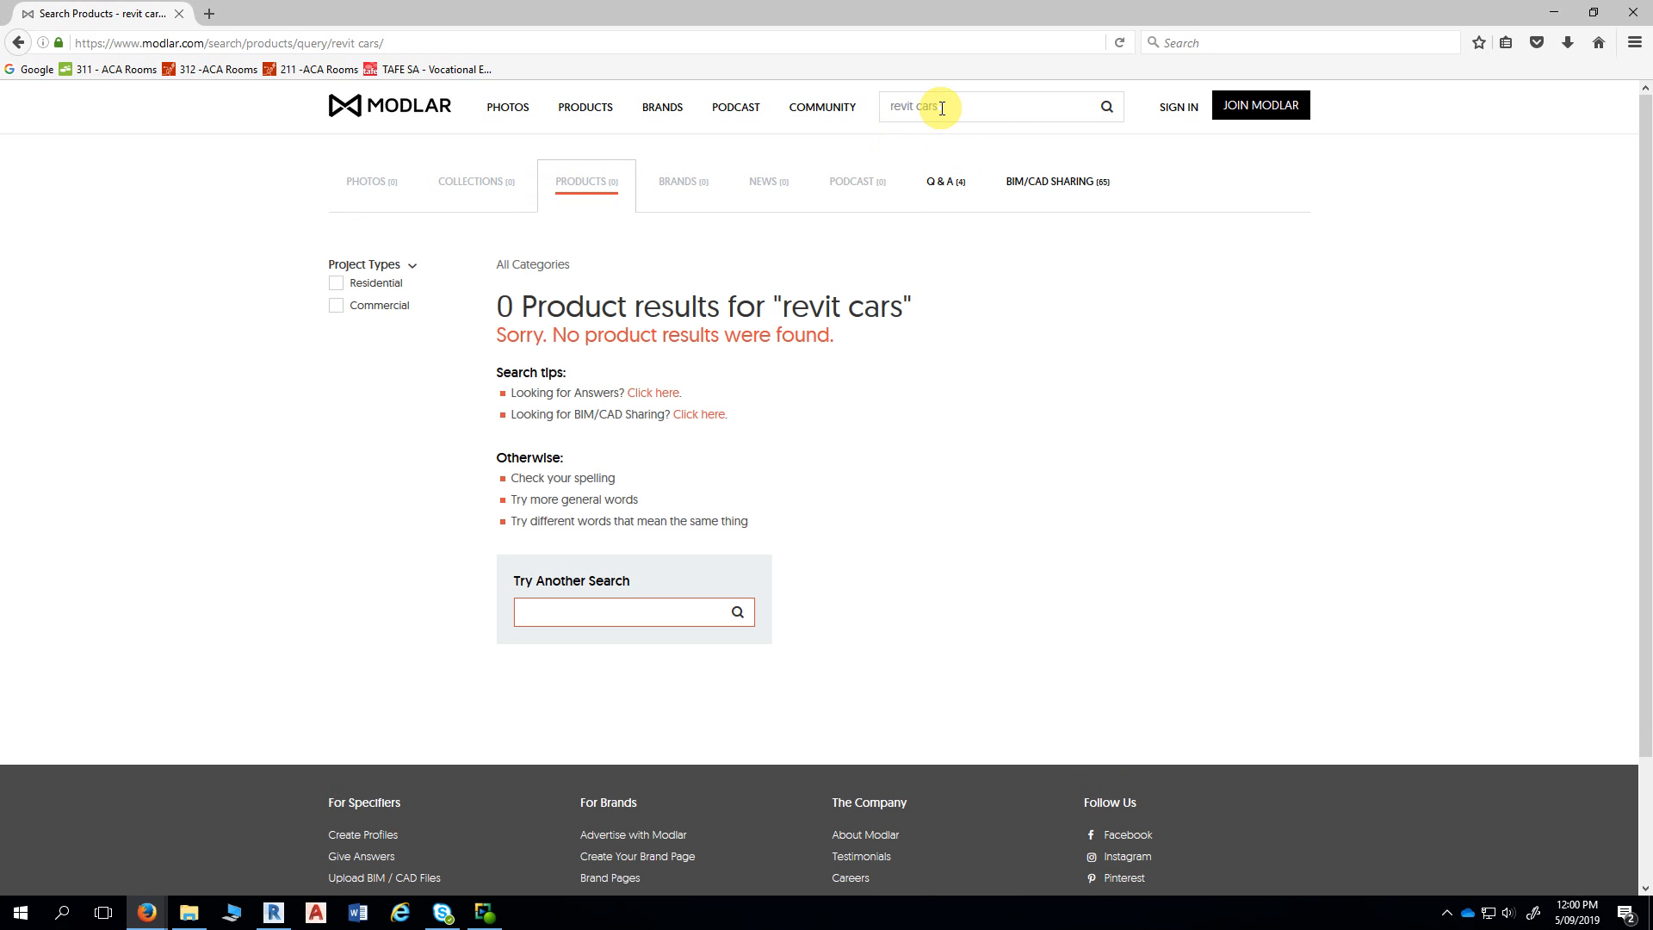
left_click_drag(941, 108, 913, 111)
key("BackSpace")
key("Return")
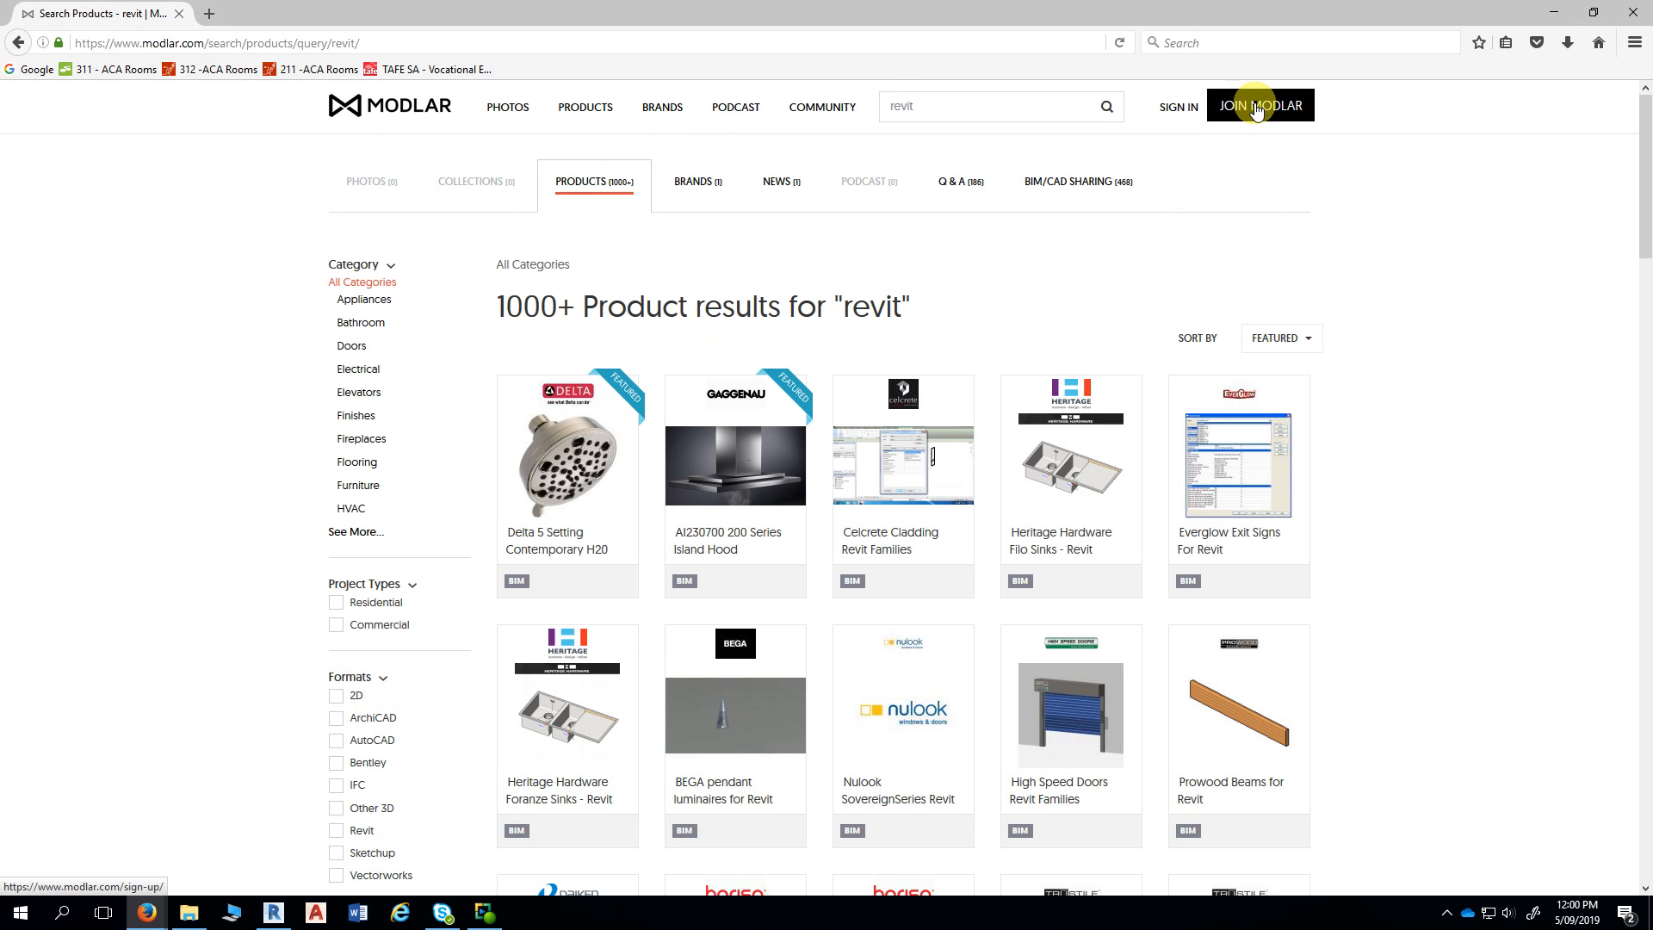
- Look through the available product filters and limit the results to the Revit format
scroll(1343, 230, "down", 2)
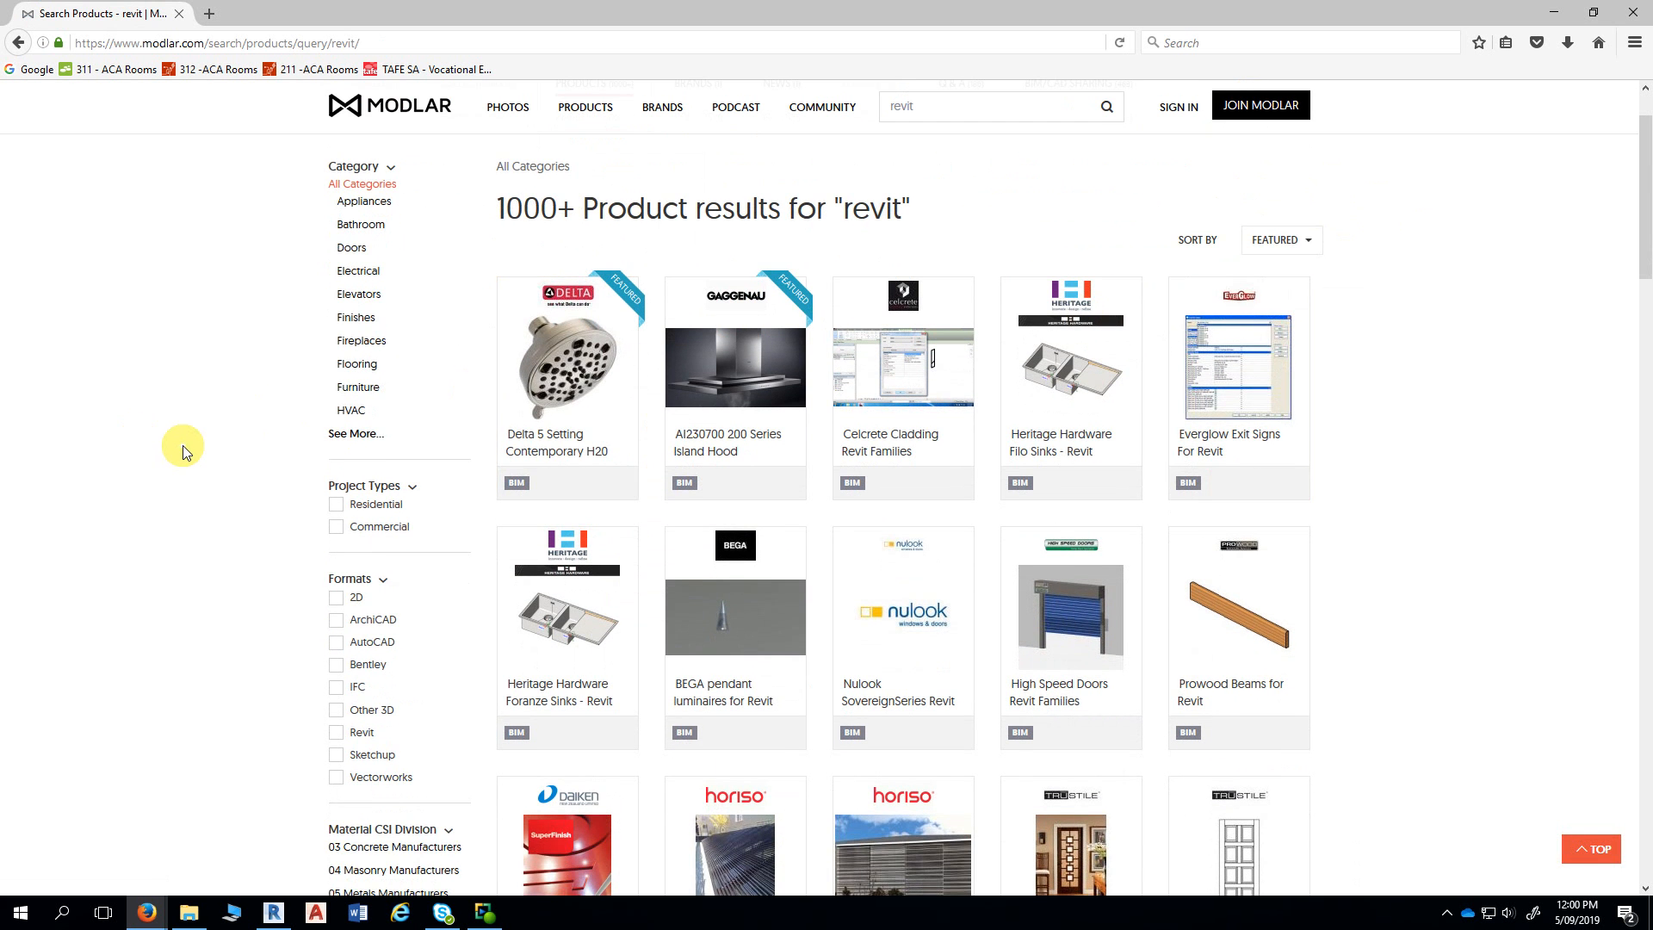
scroll(185, 452, "down", 5)
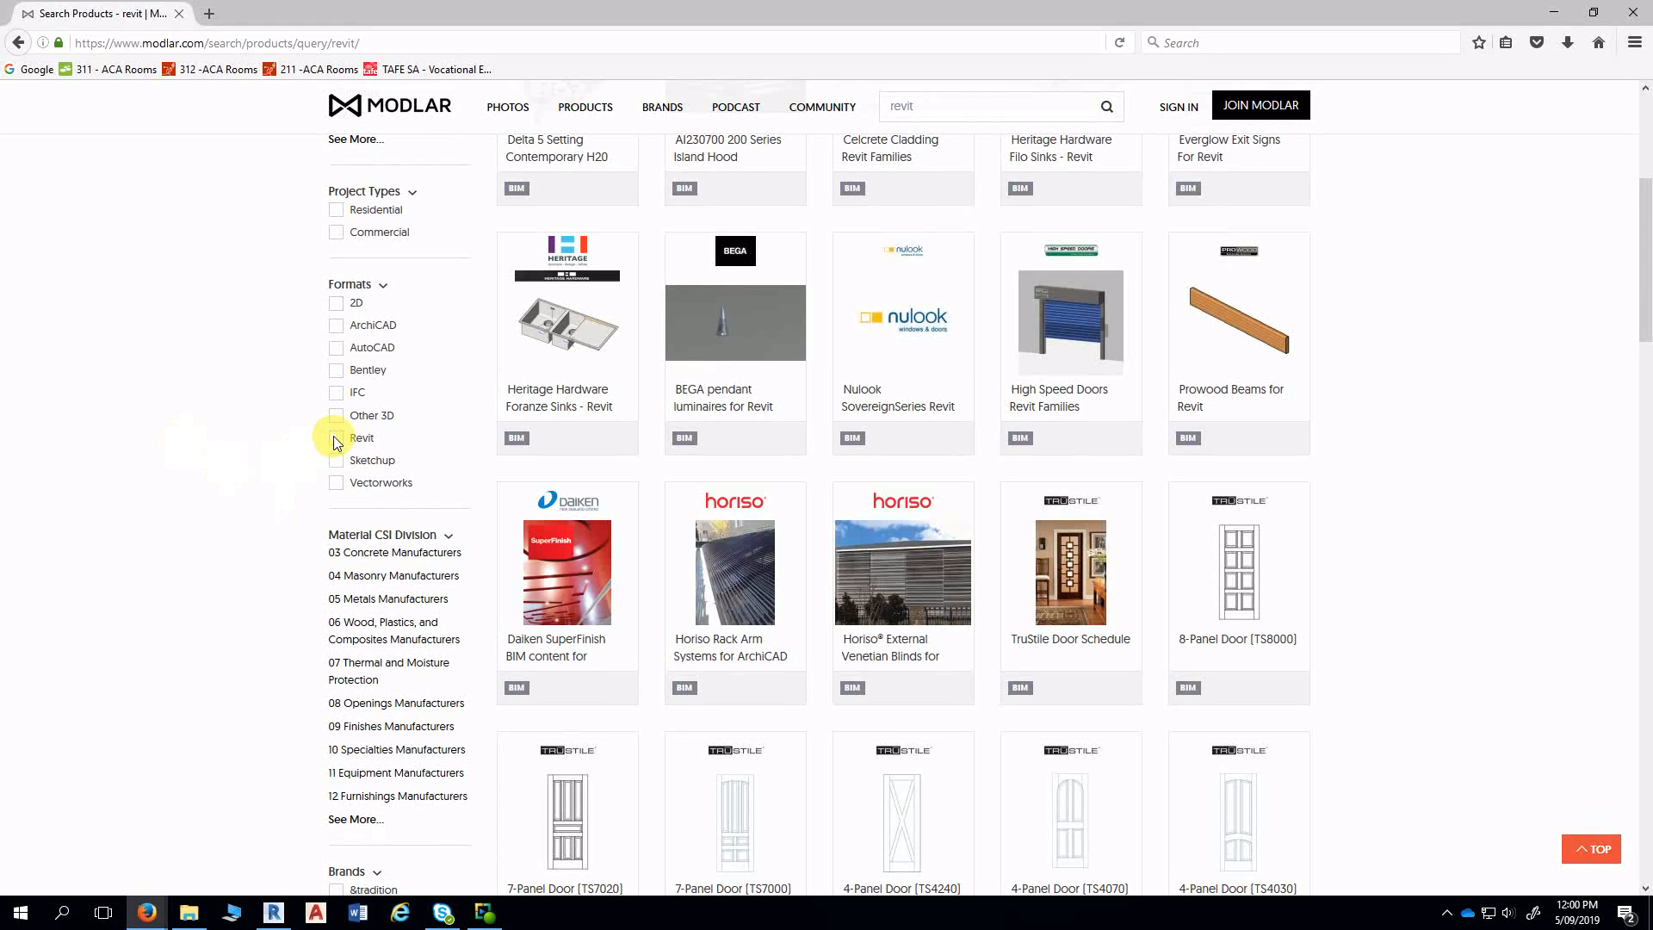
scroll(237, 492, "down", 8)
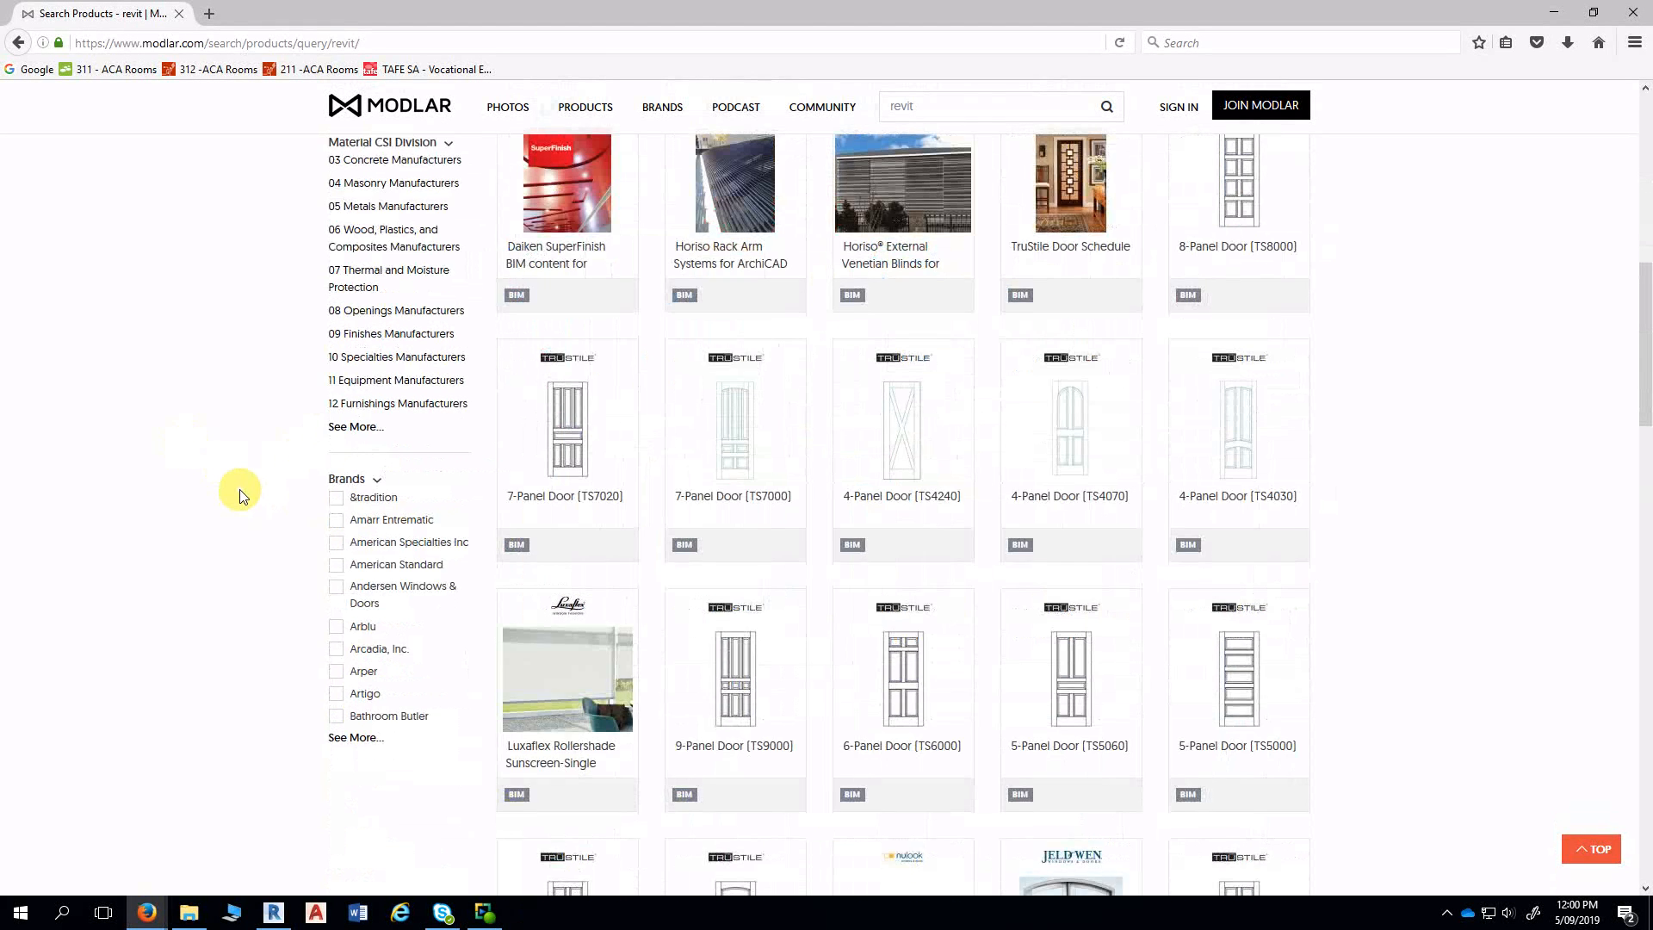
scroll(239, 495, "up", 15)
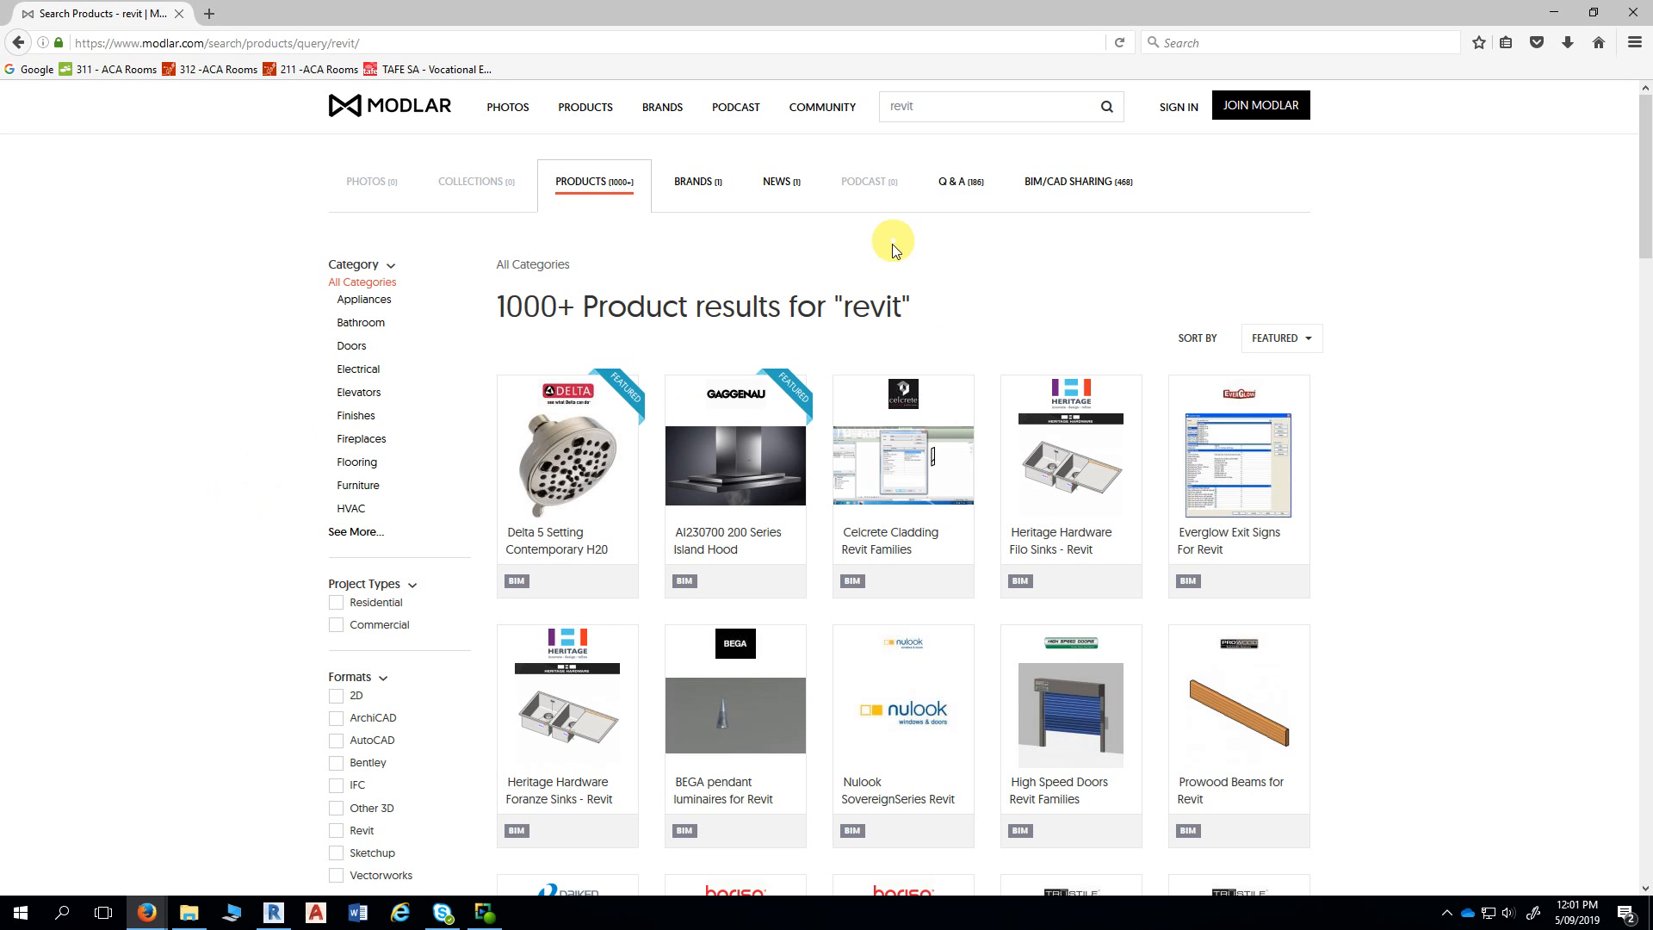
scroll(297, 488, "down", 3)
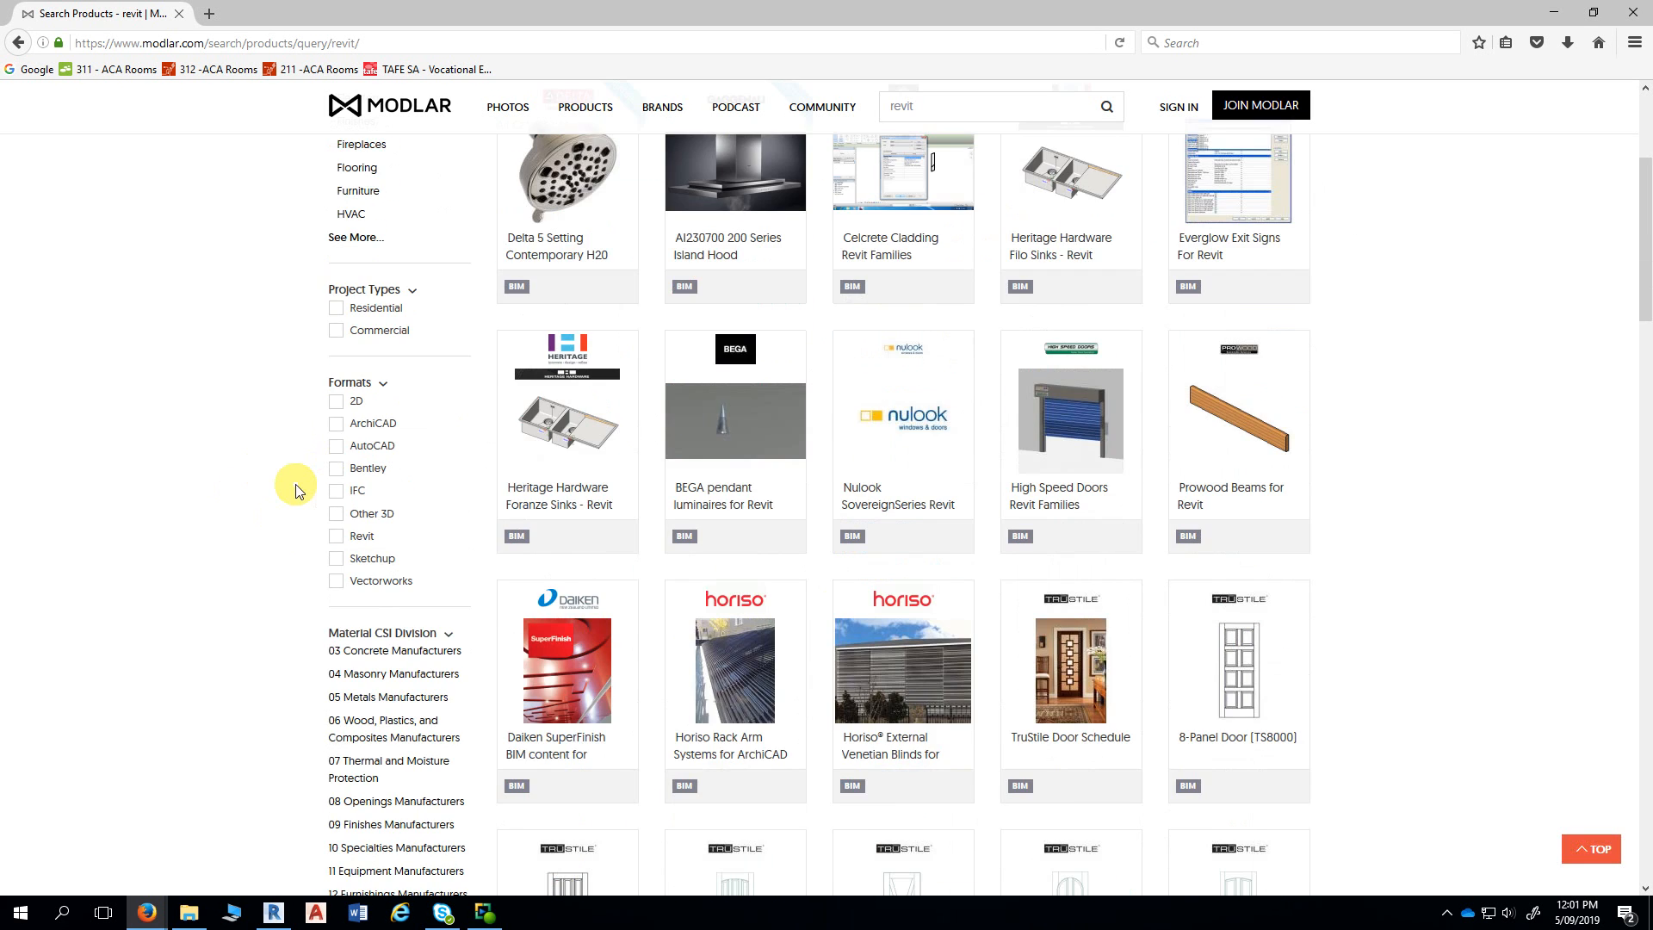
scroll(296, 484, "down", 3)
left_click(336, 241)
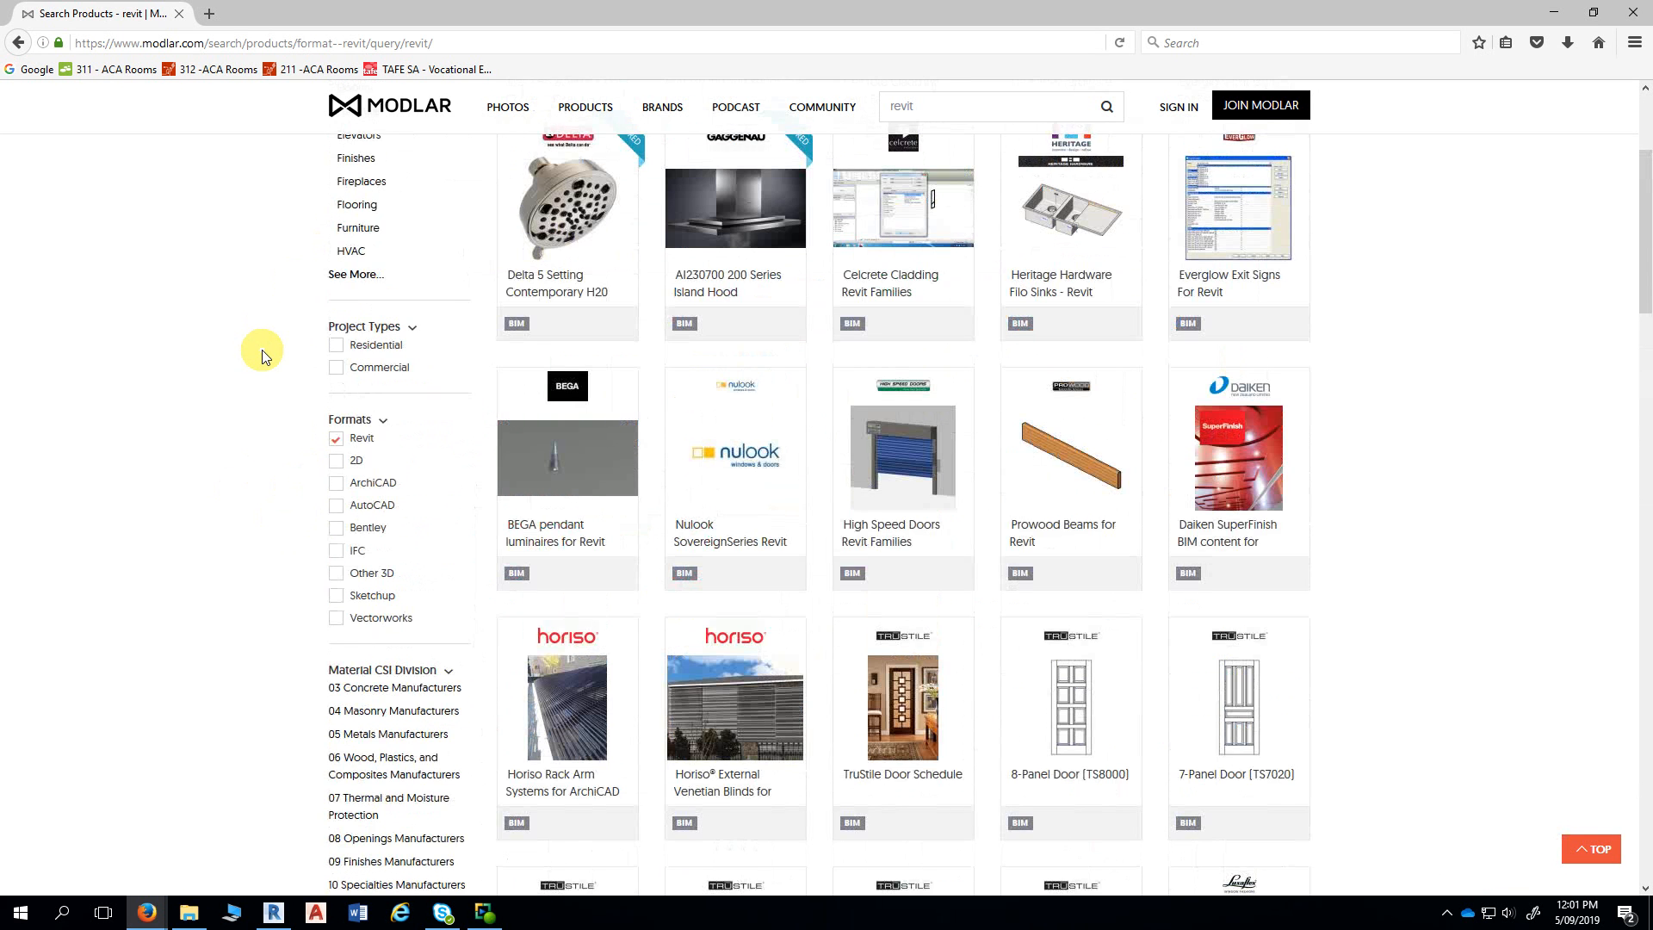
- Expand the full product category list, review the categories and minimize the Modlar browser window
scroll(262, 355, "up", 2)
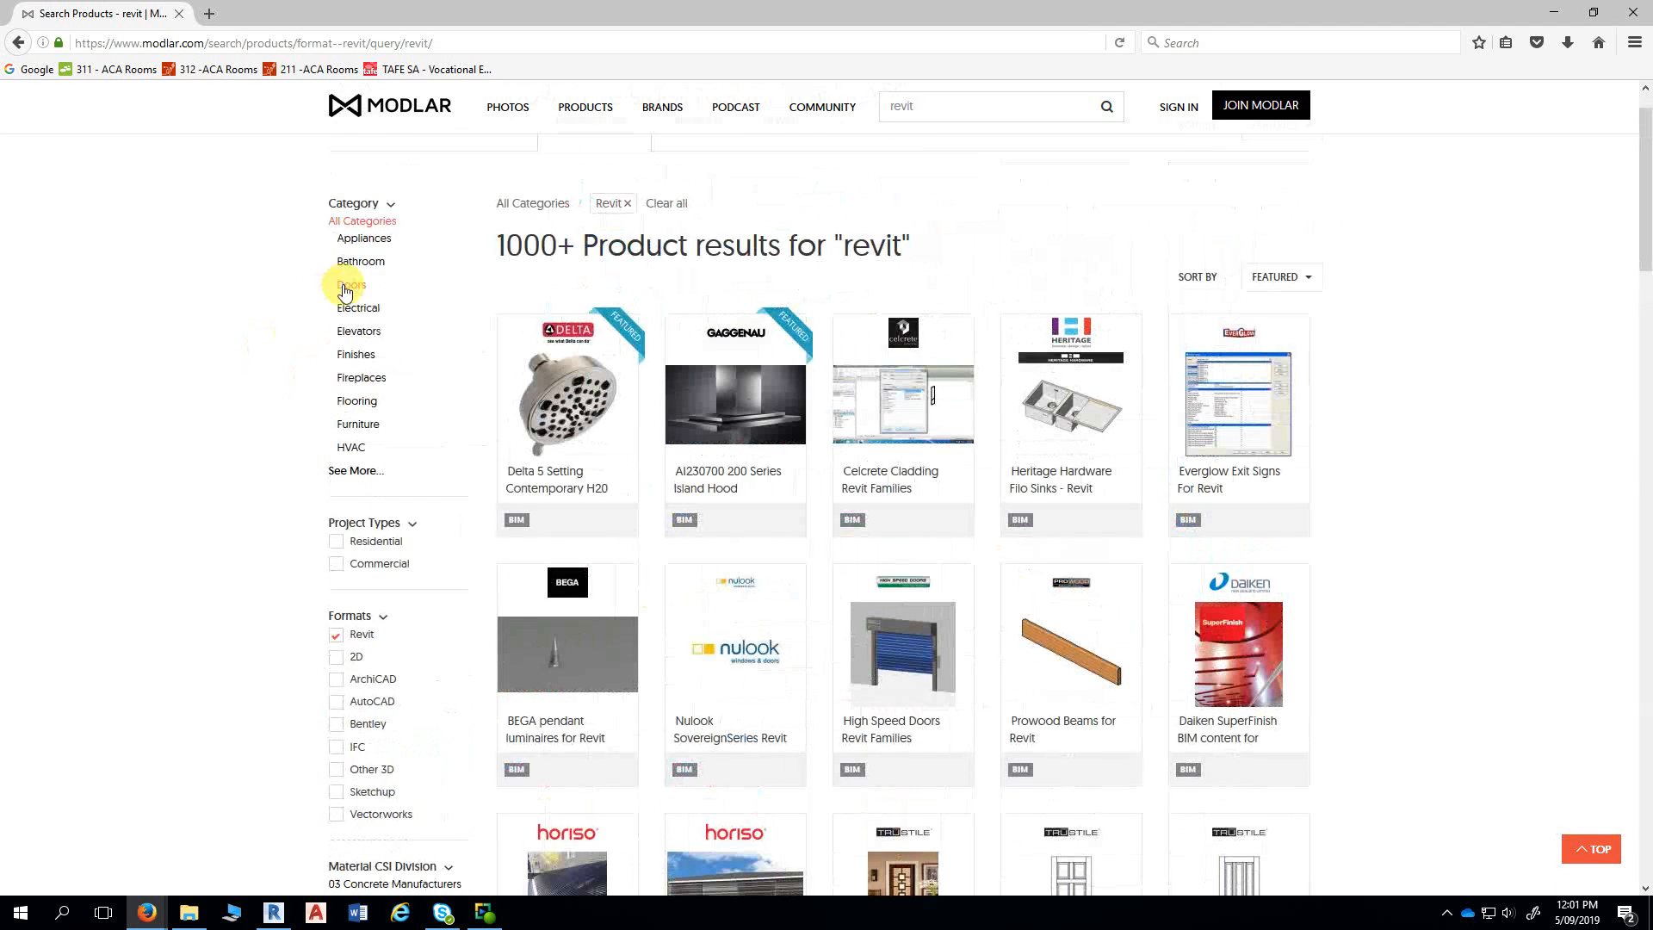
left_click(352, 471)
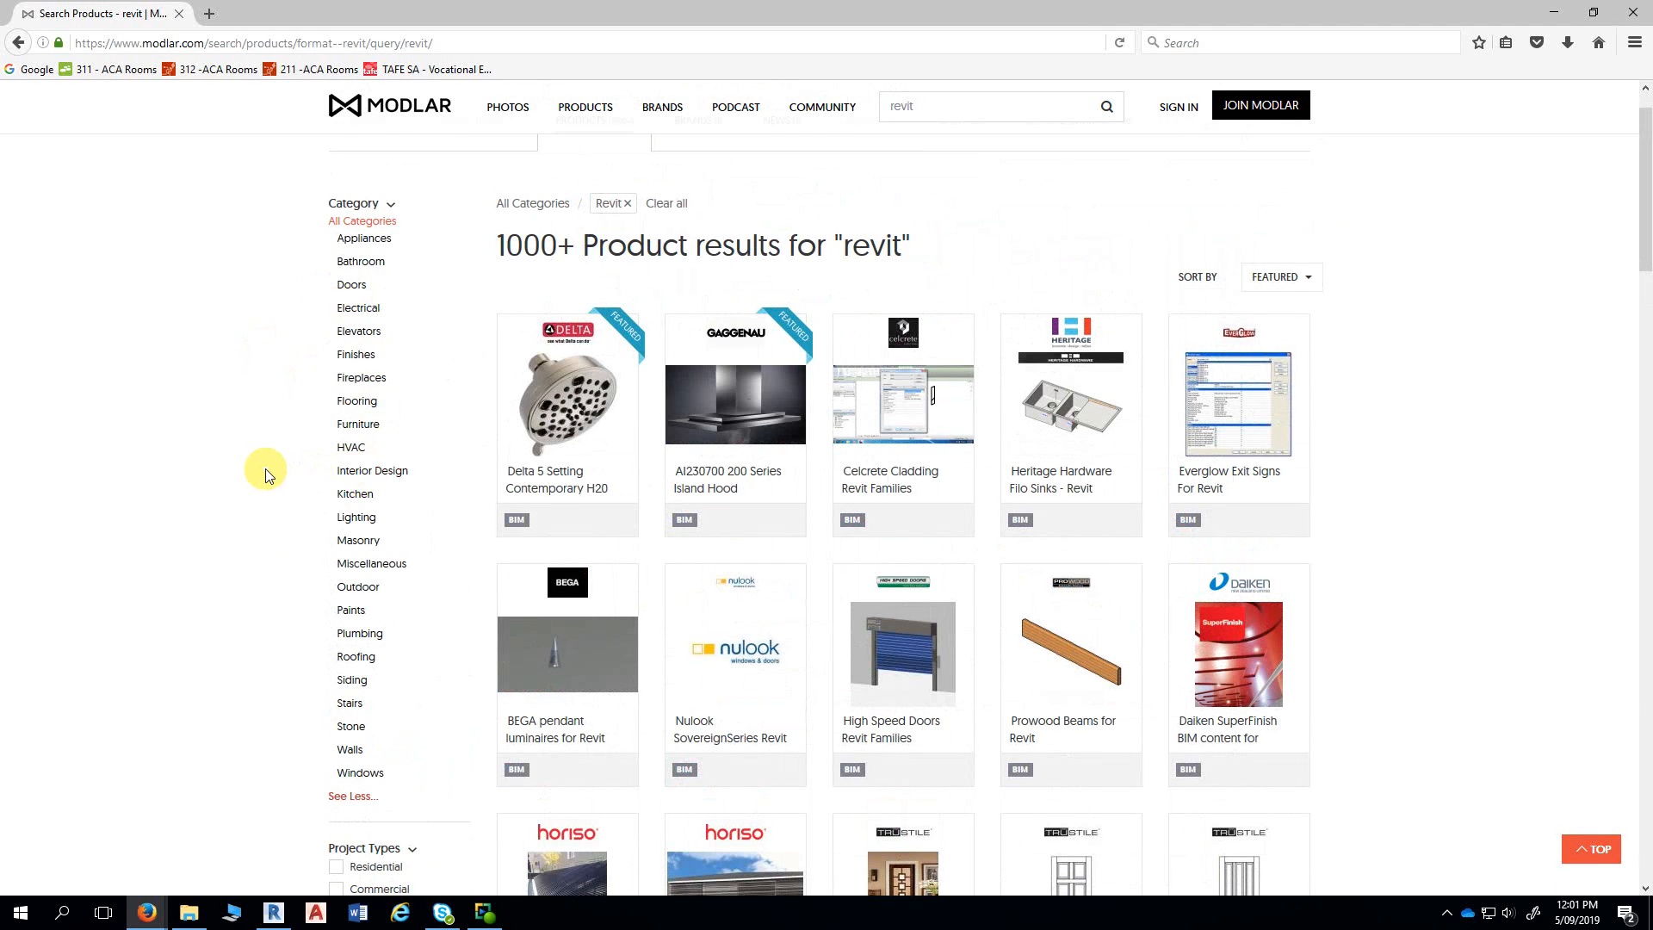
scroll(265, 473, "down", 1)
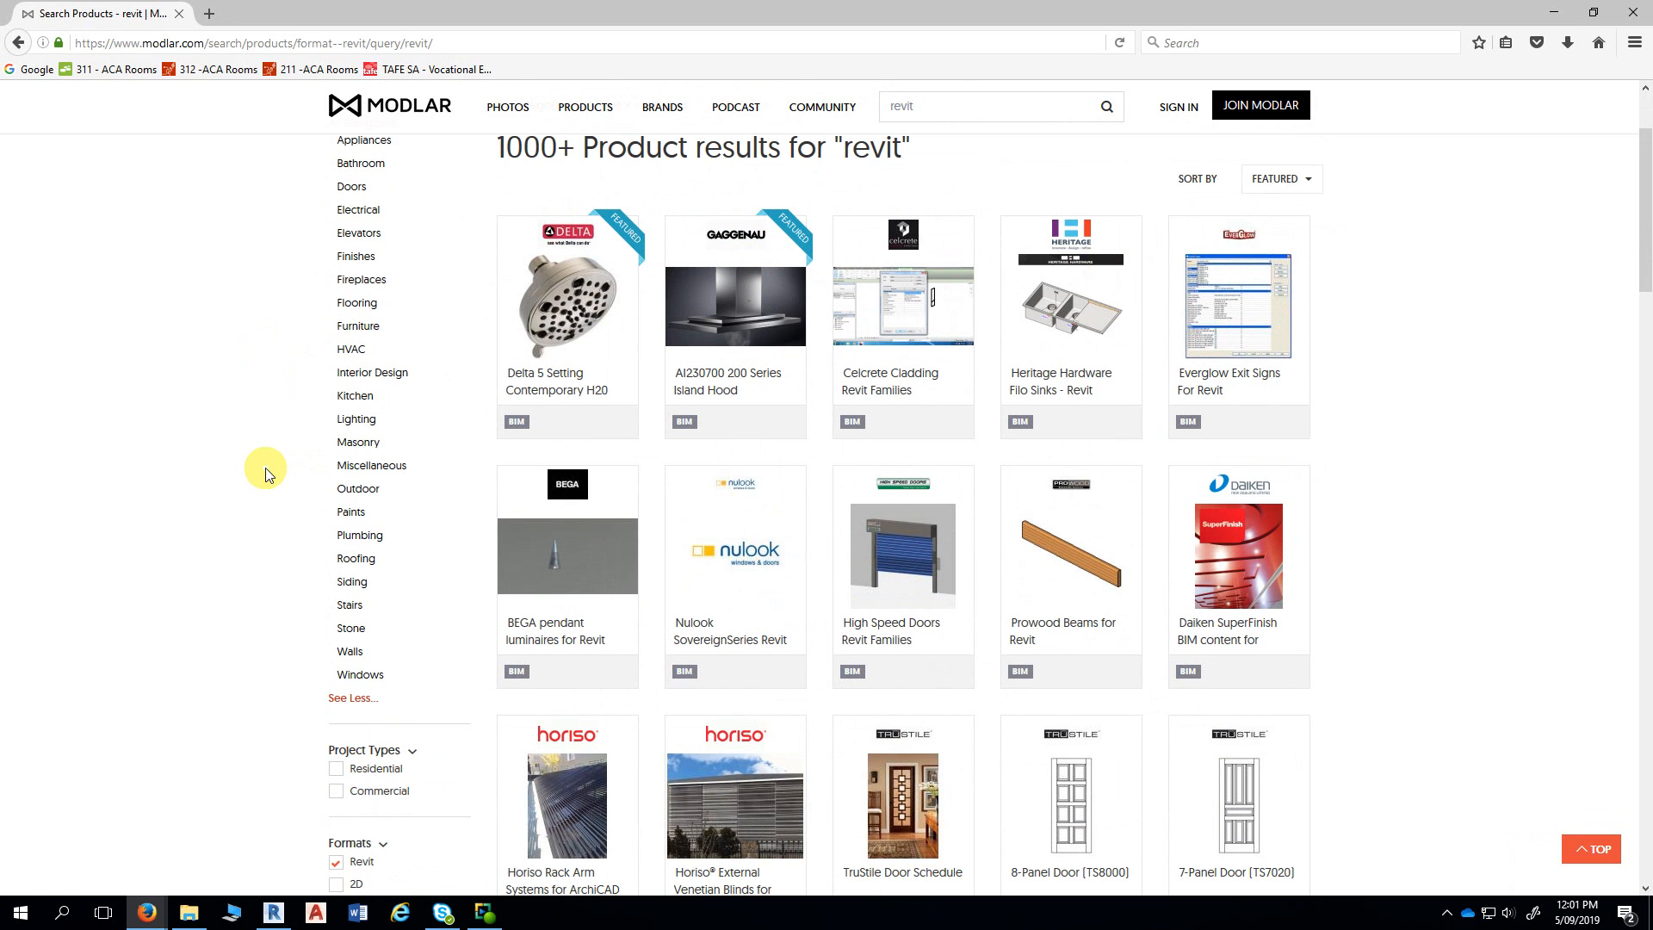
scroll(265, 474, "up", 1)
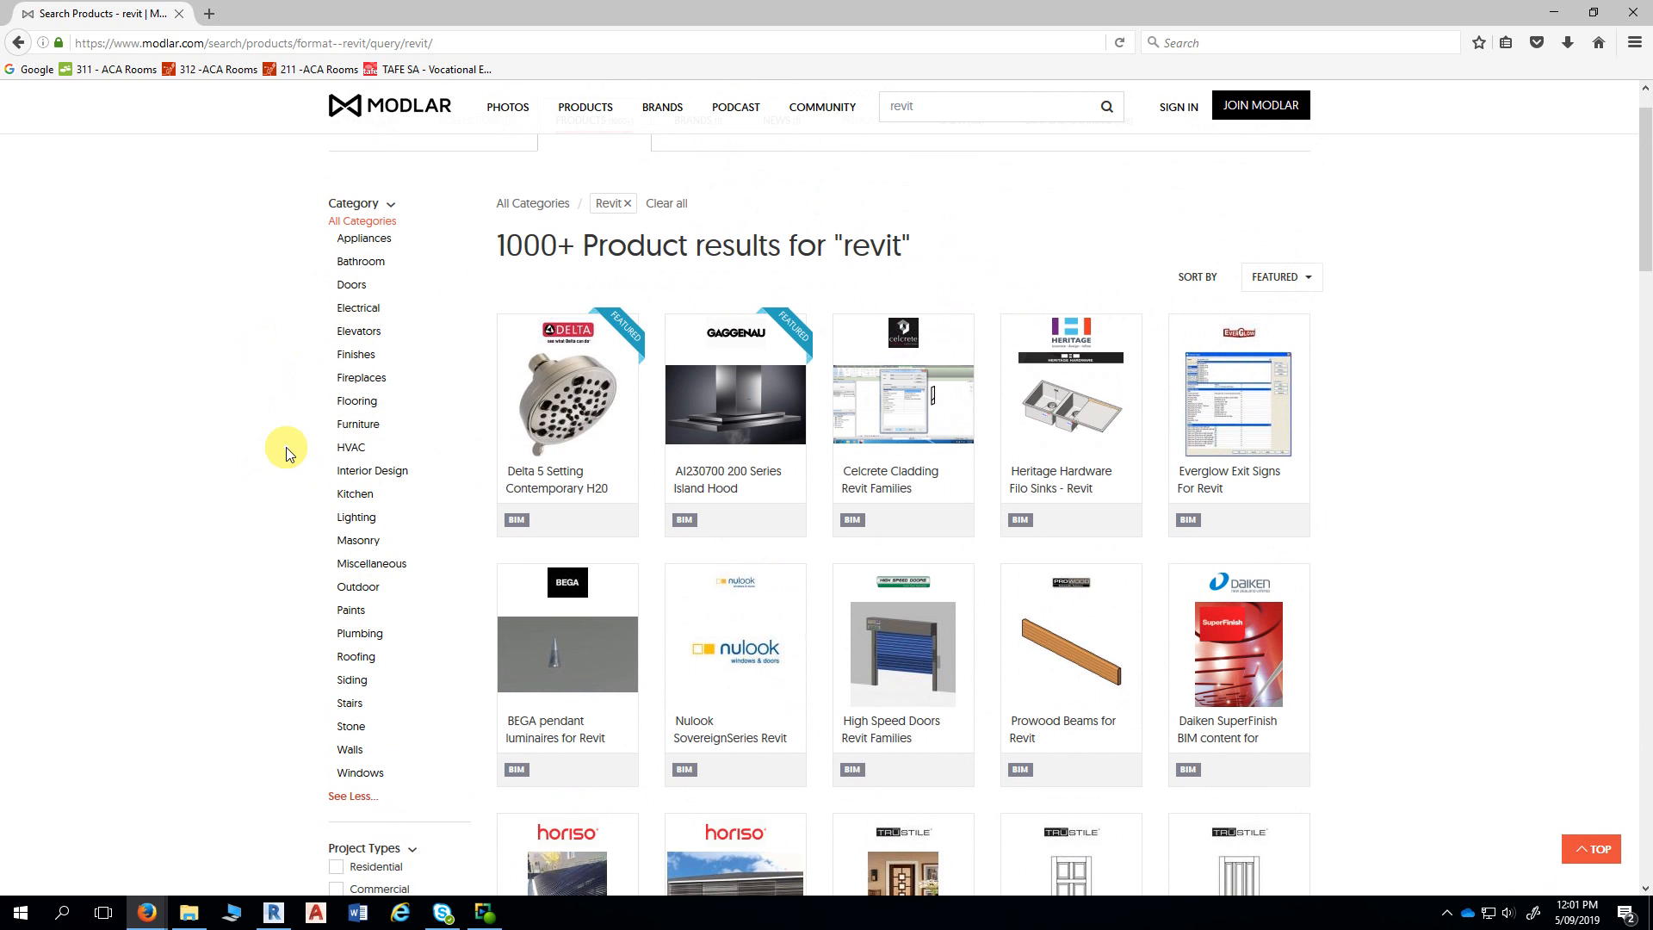
scroll(285, 453, "up", 1)
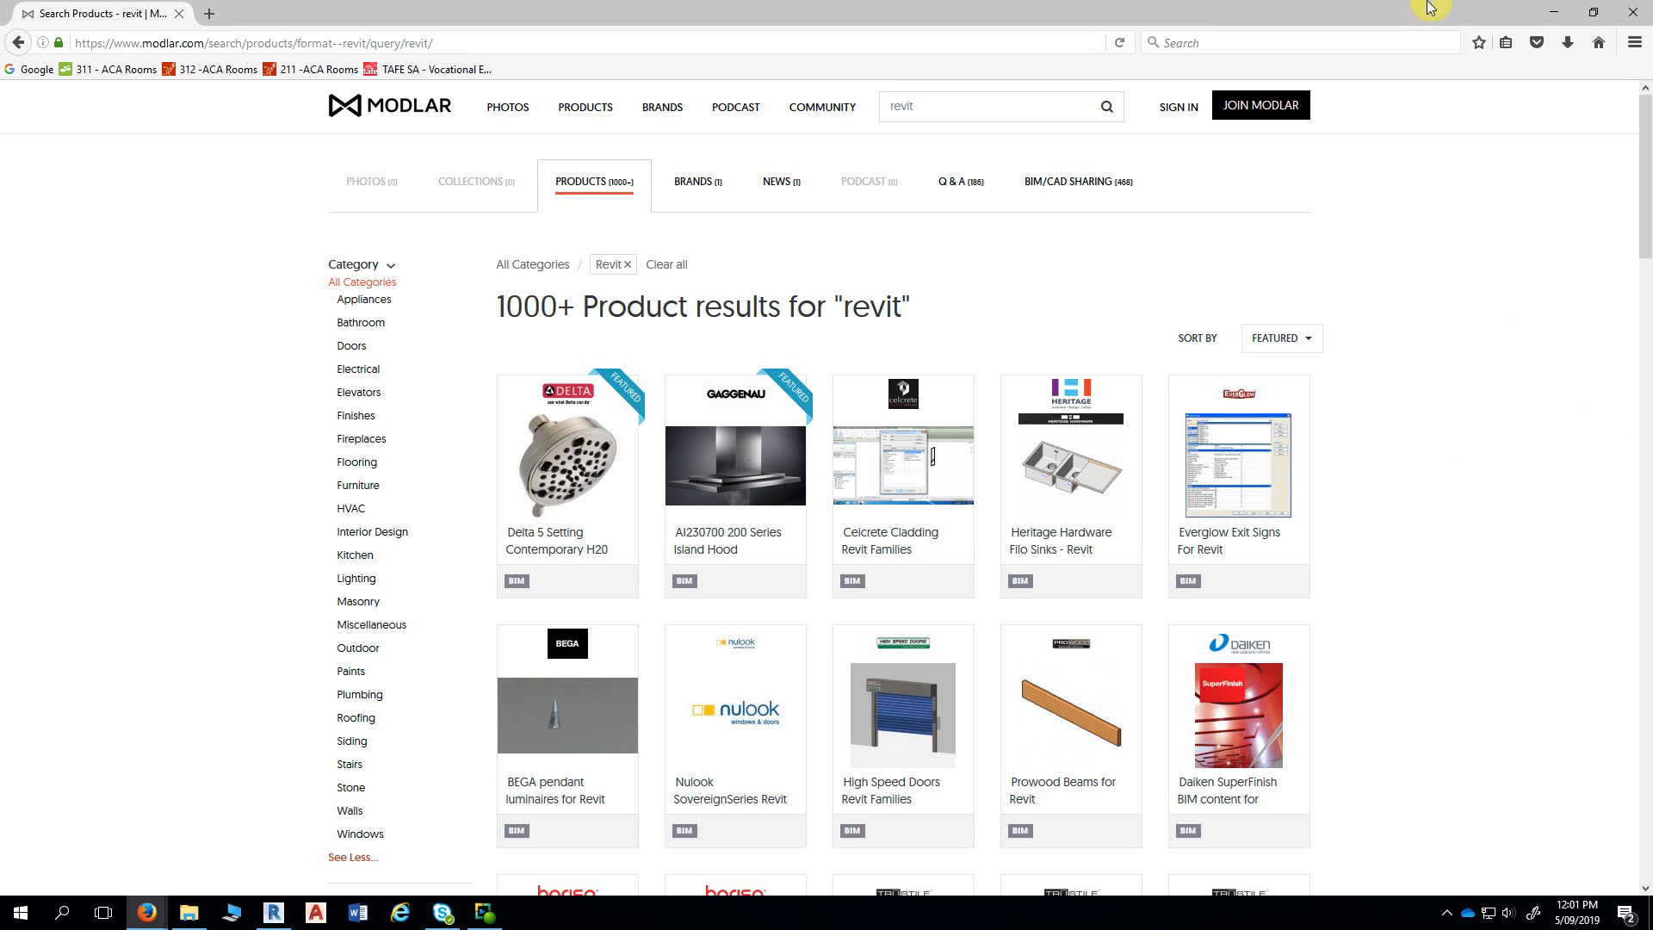
left_click(1553, 12)
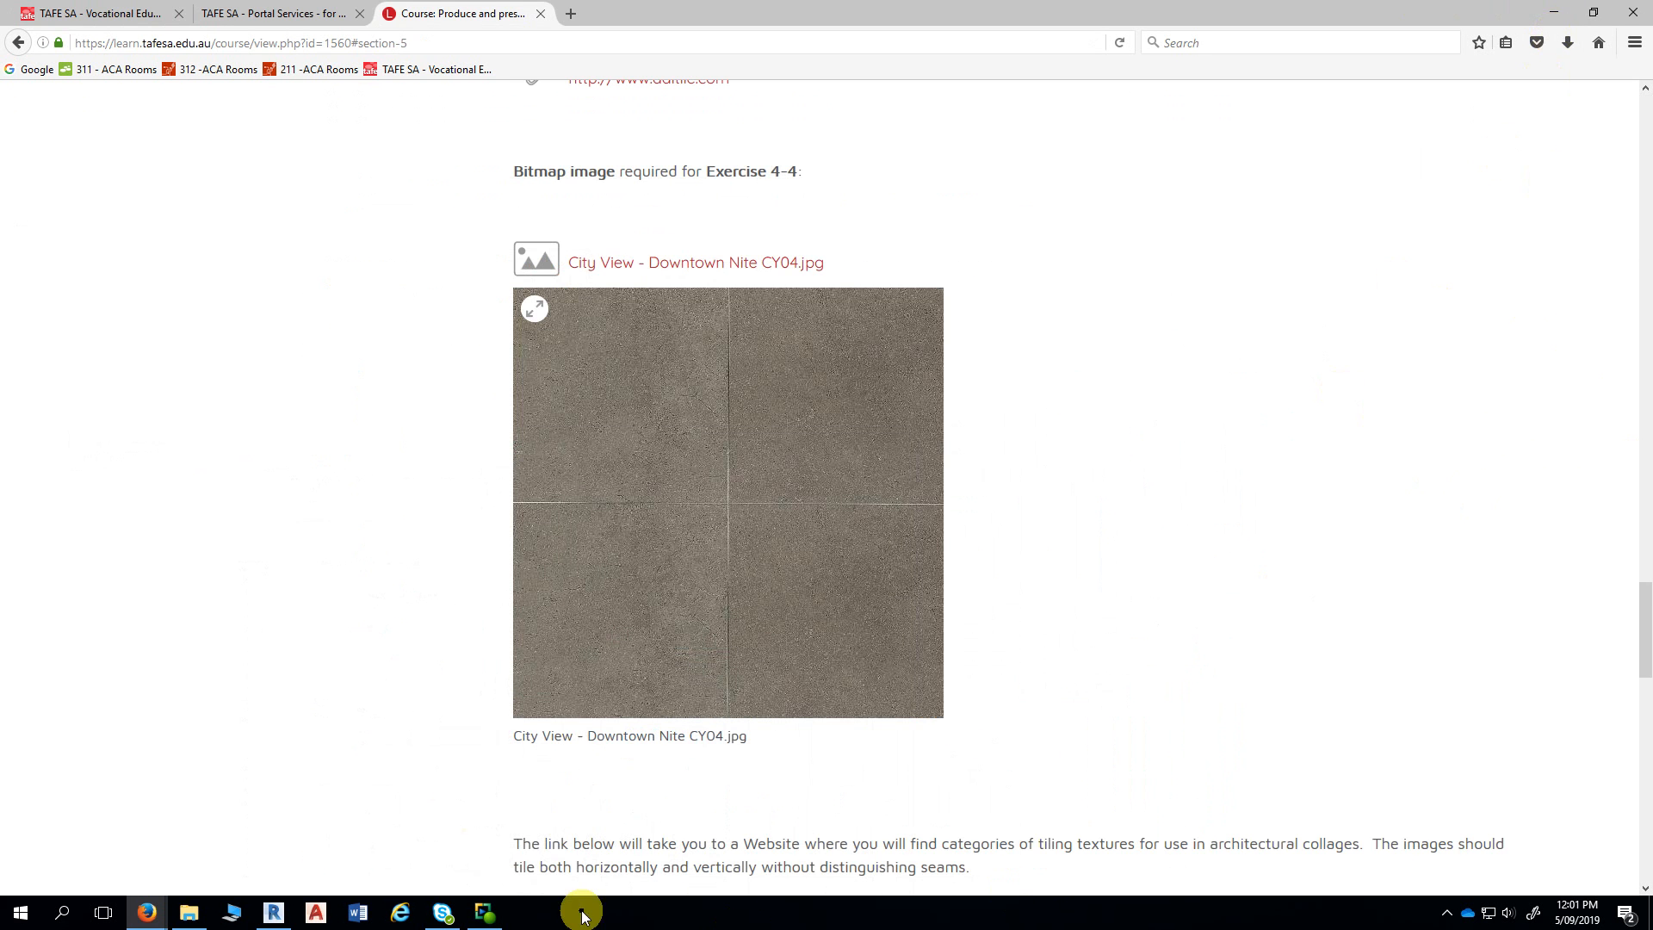